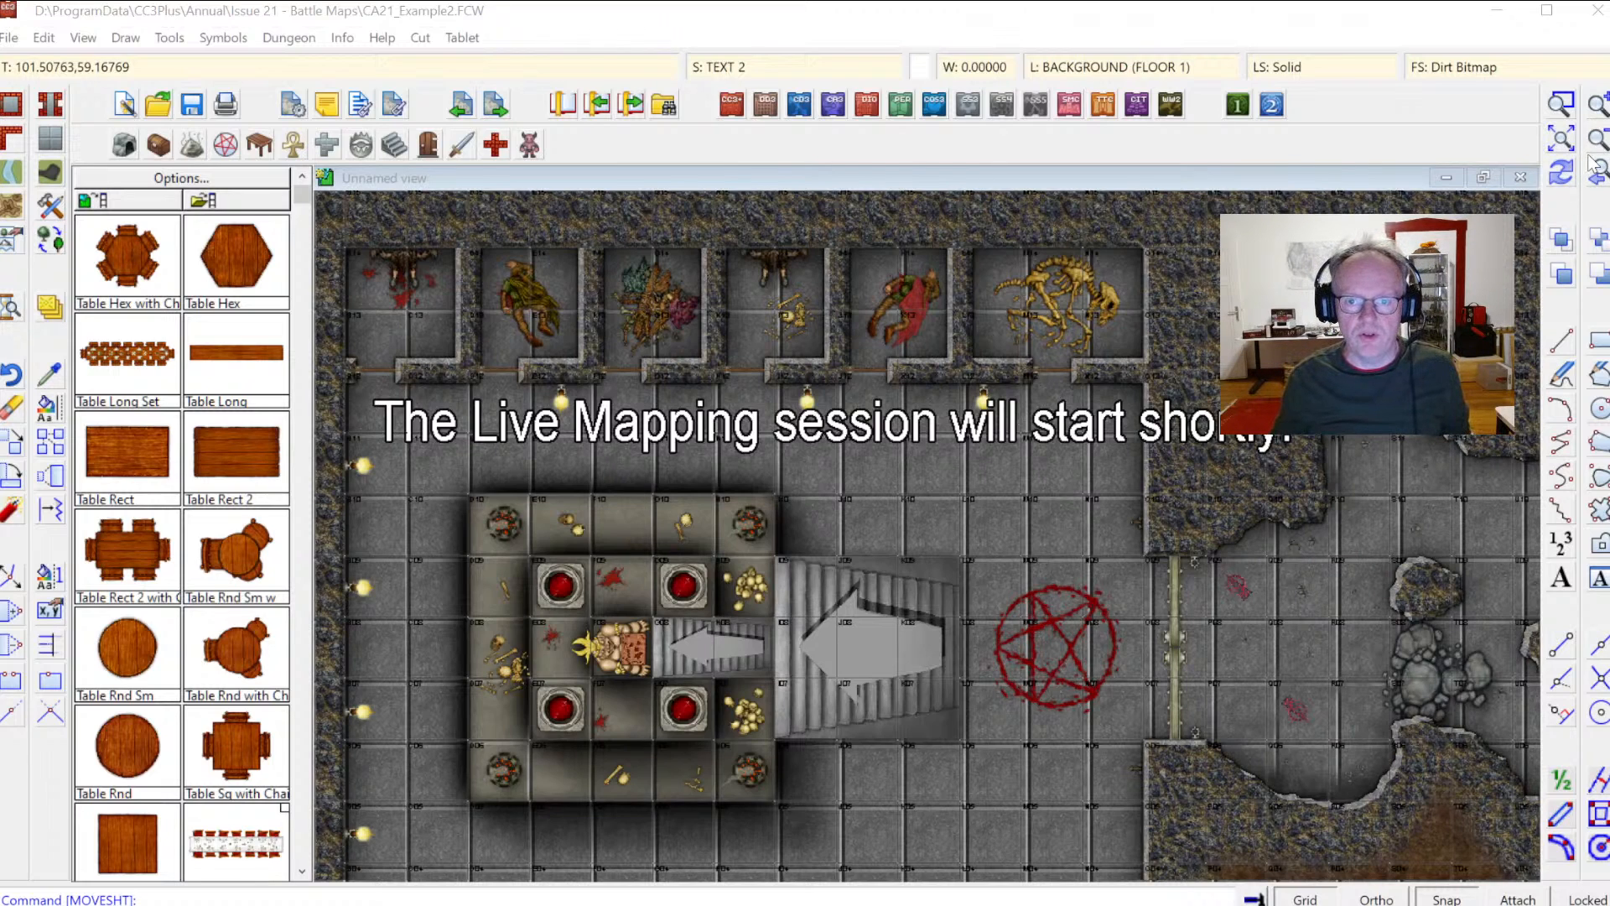
Step: Start a new drawing, declining to save changes to the current map
{"action": "left_click", "coordinate": [1560, 138]}
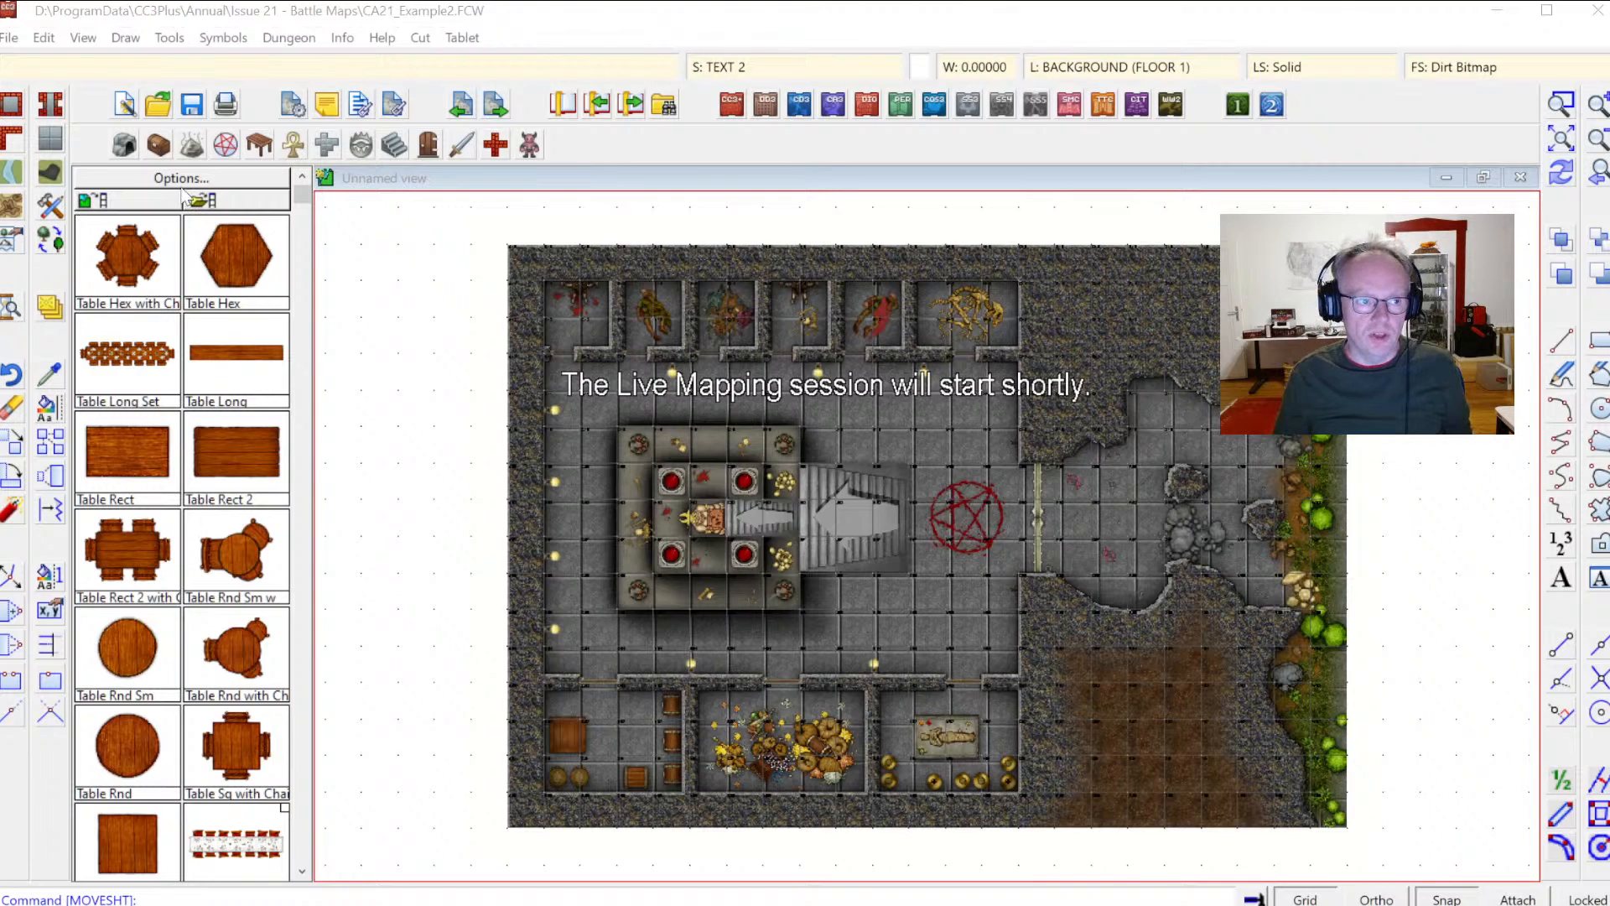
{"action": "left_click", "coordinate": [125, 107]}
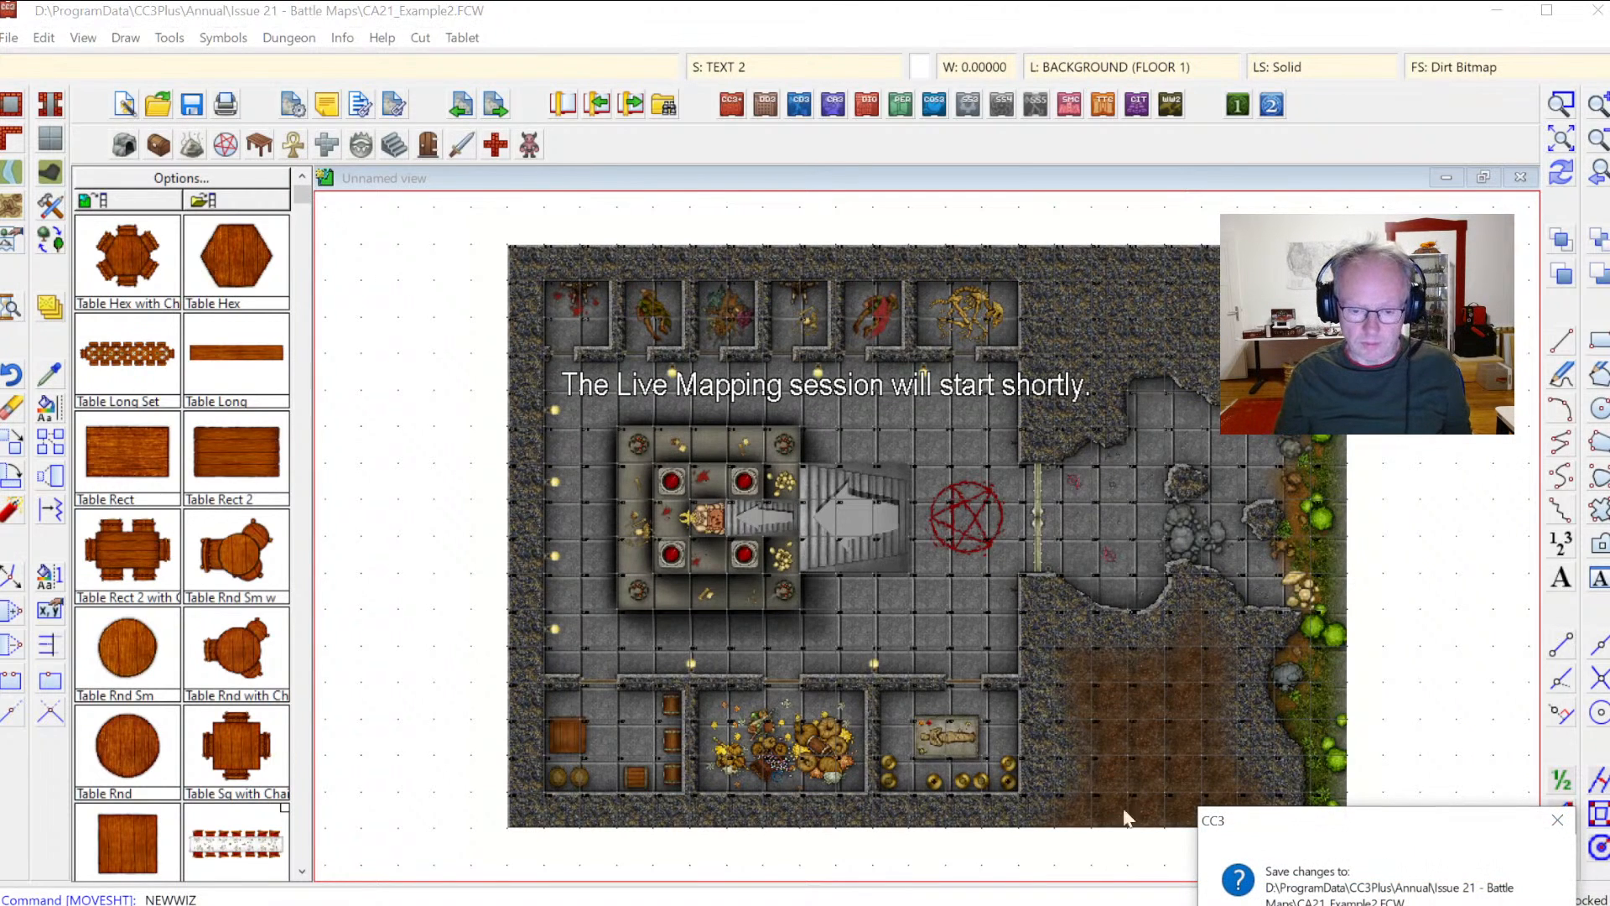
{"action": "left_click", "coordinate": [1418, 905]}
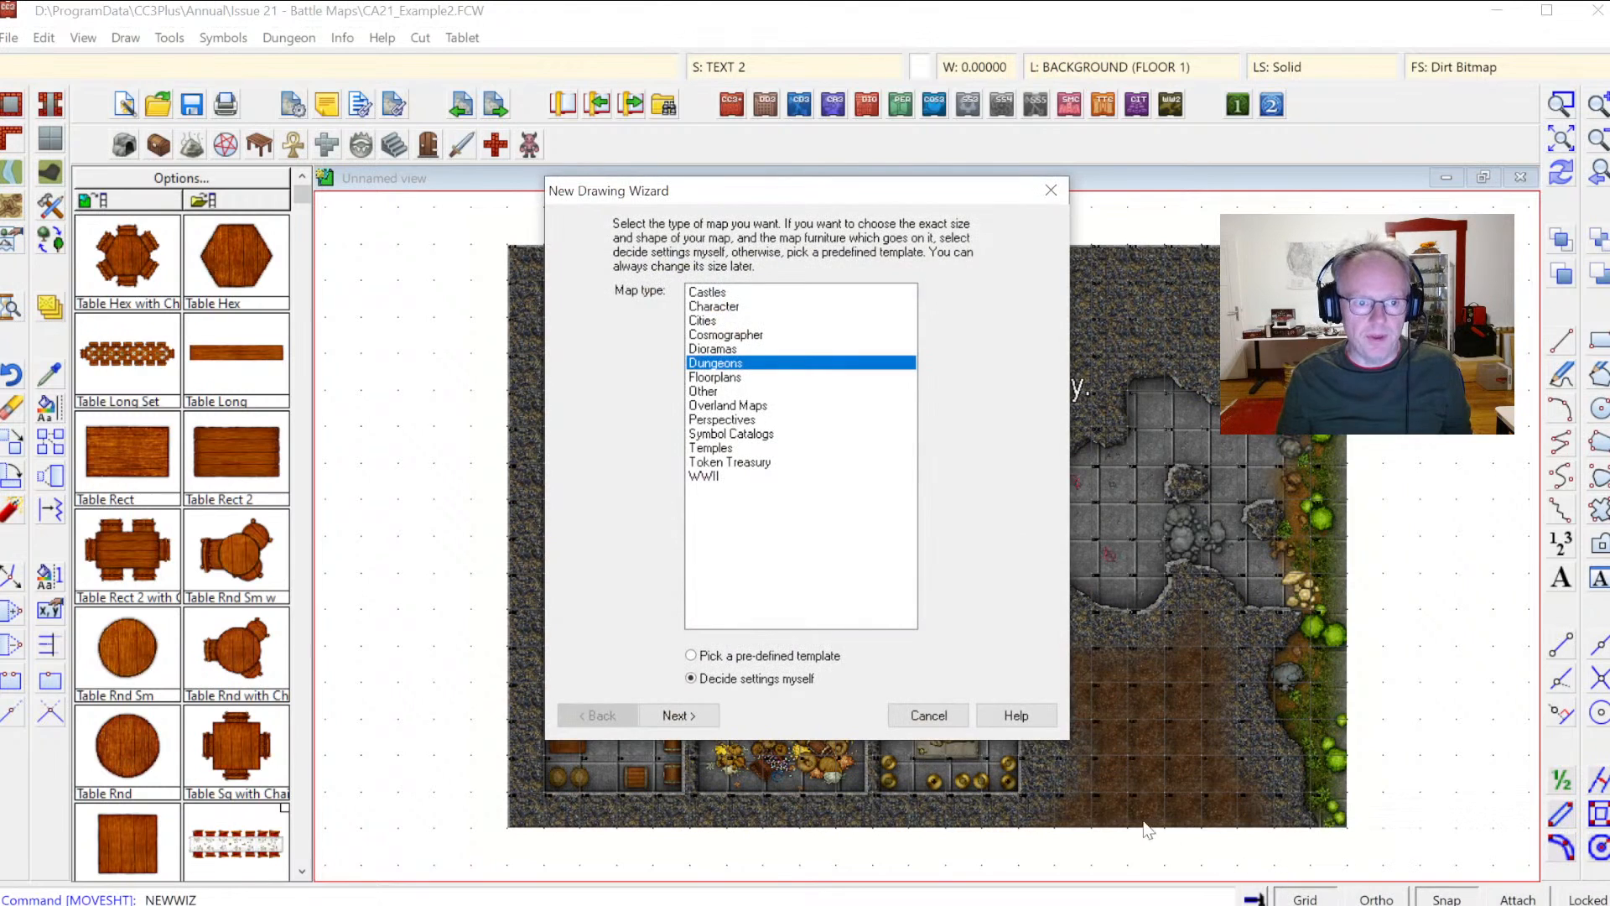
Step: Choose Dungeons as the map type with your own settings and continue to the map style page
{"action": "left_click", "coordinate": [719, 378]}
{"action": "left_click", "coordinate": [719, 366]}
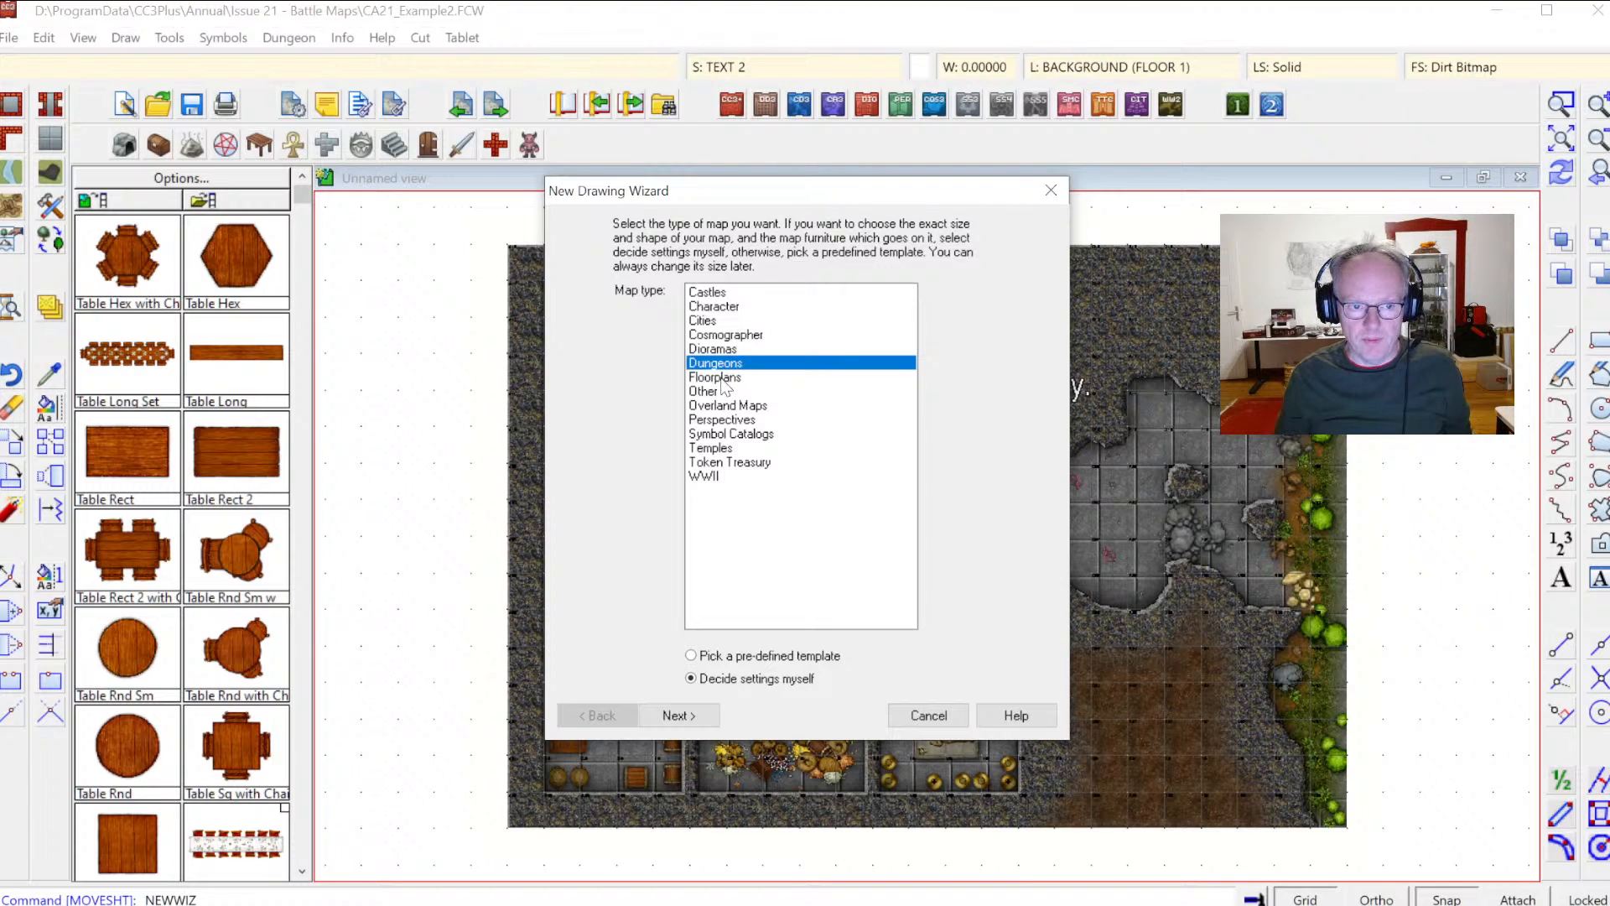
{"action": "left_click", "coordinate": [721, 379]}
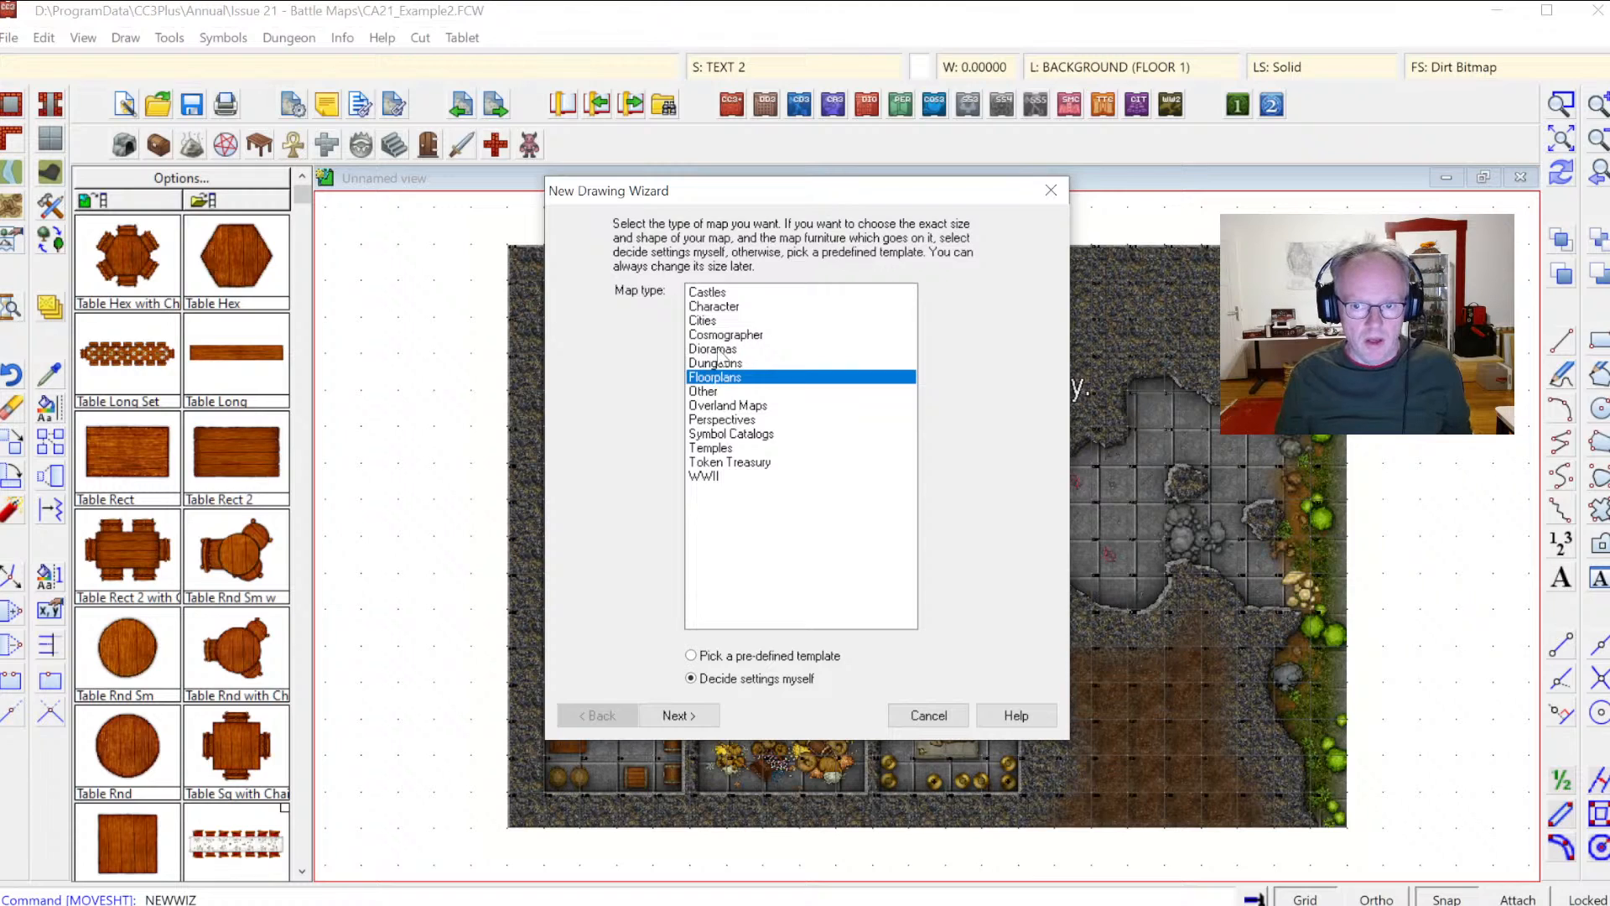
{"action": "left_click", "coordinate": [726, 366]}
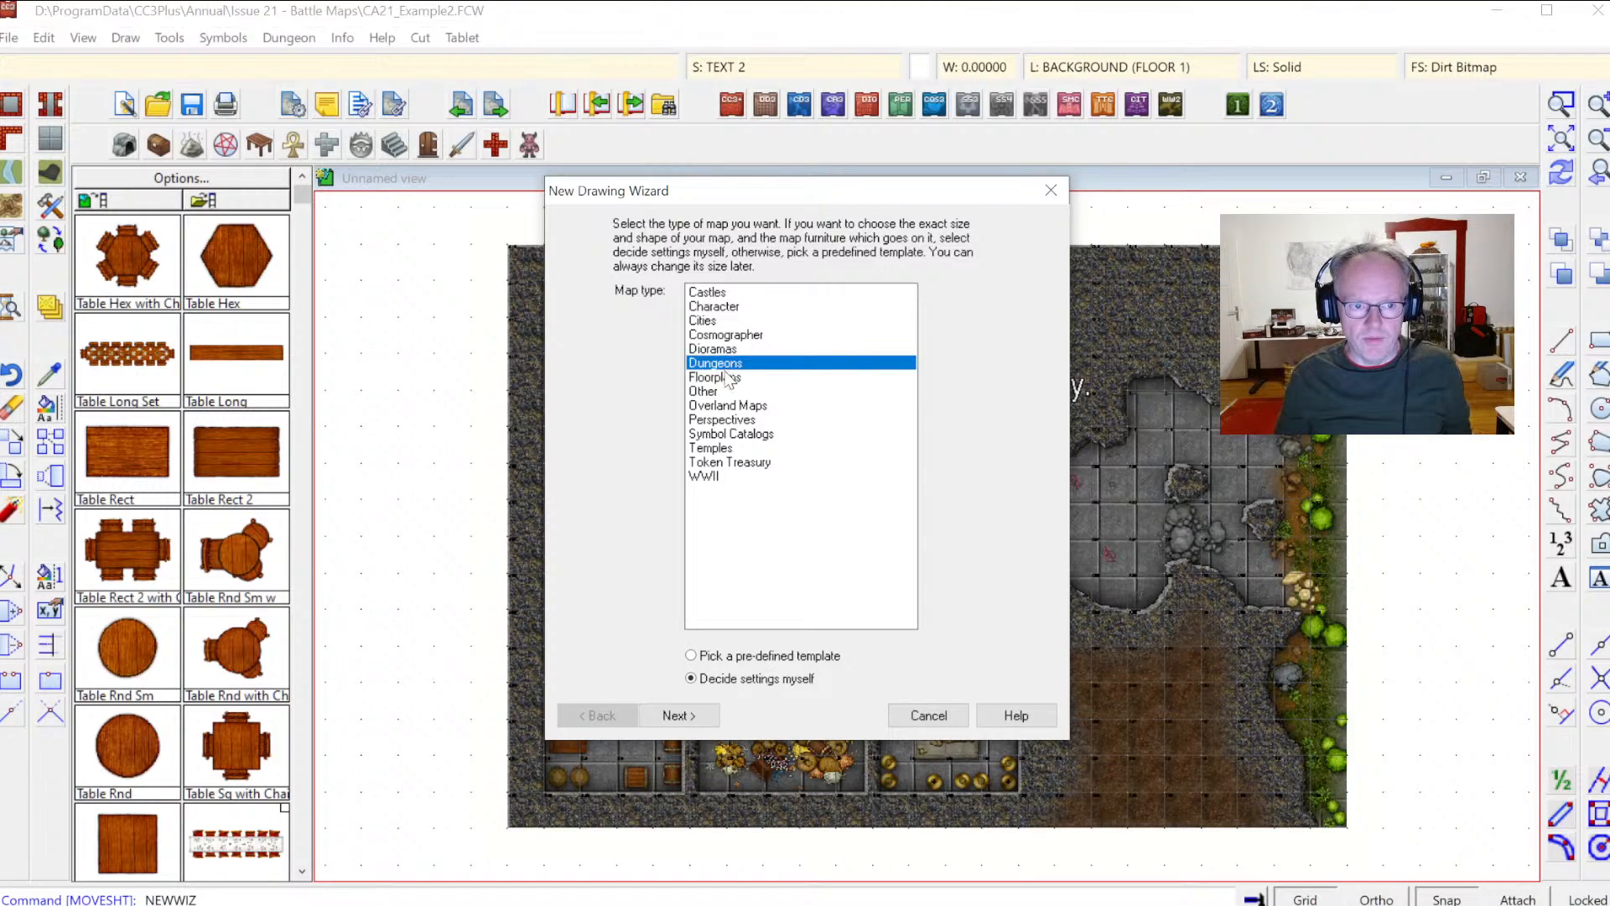
{"action": "left_click", "coordinate": [722, 379]}
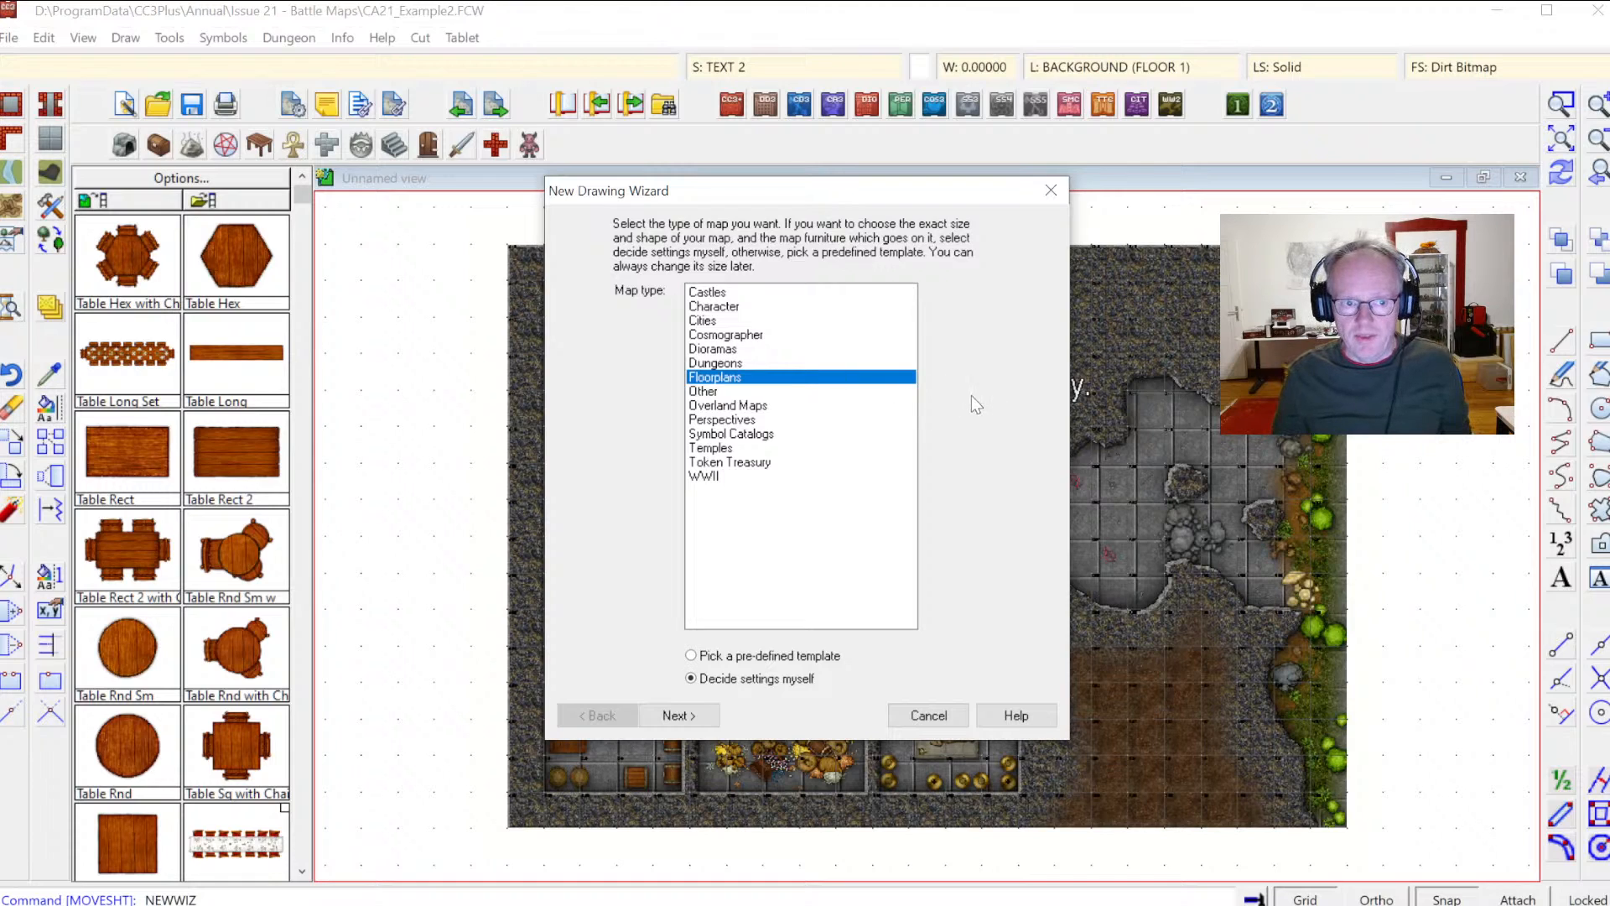
{"action": "left_click", "coordinate": [740, 366]}
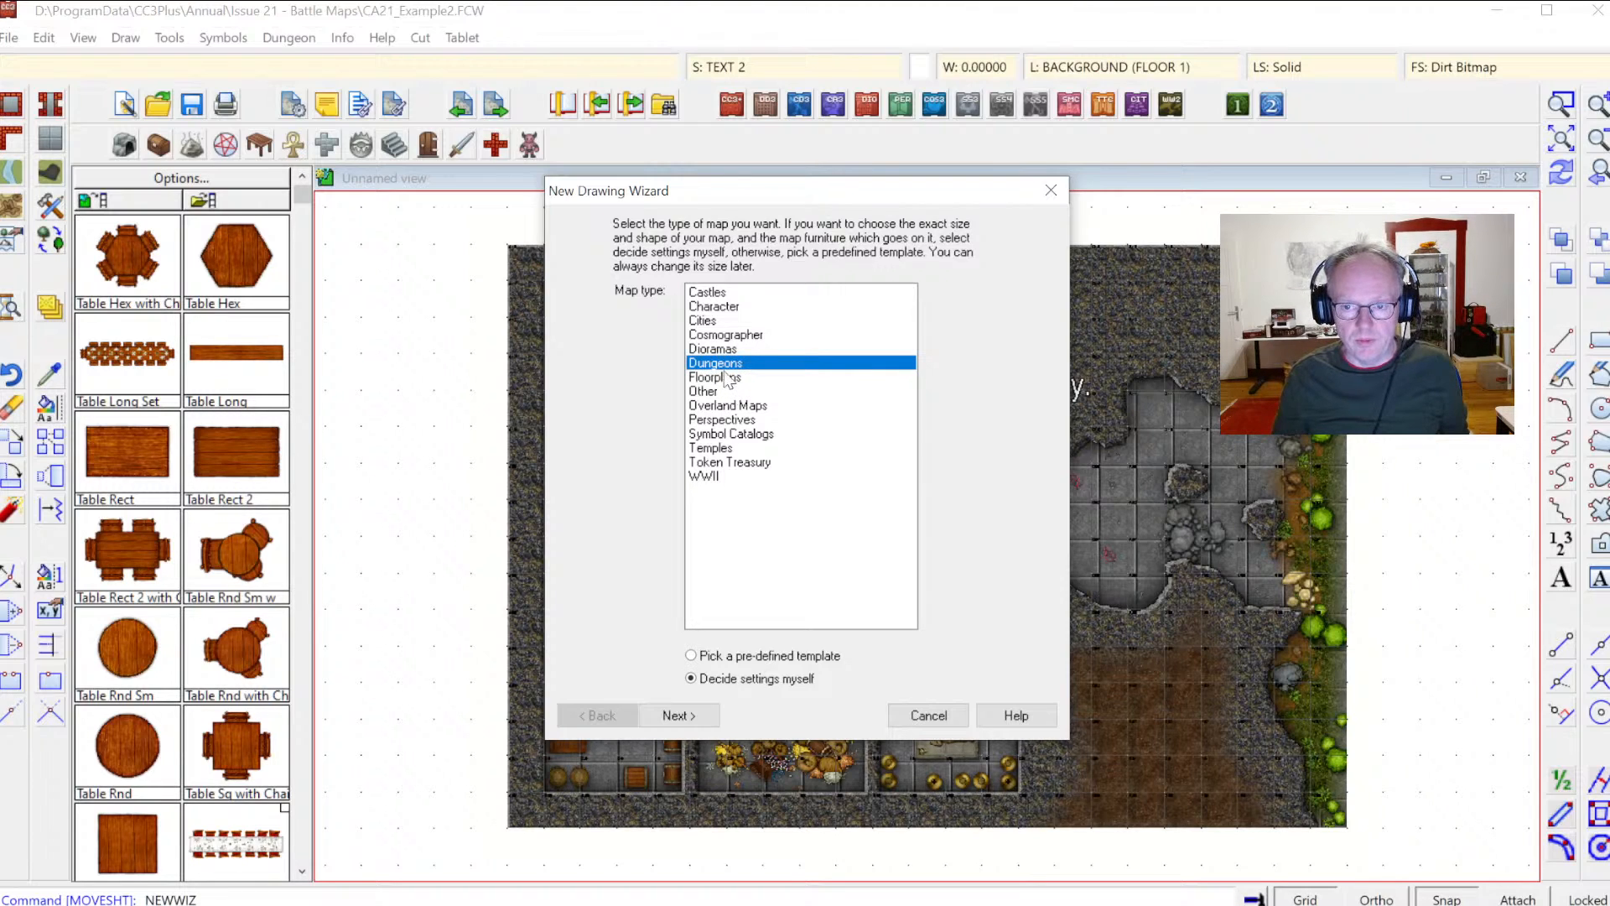
{"action": "left_click", "coordinate": [728, 379]}
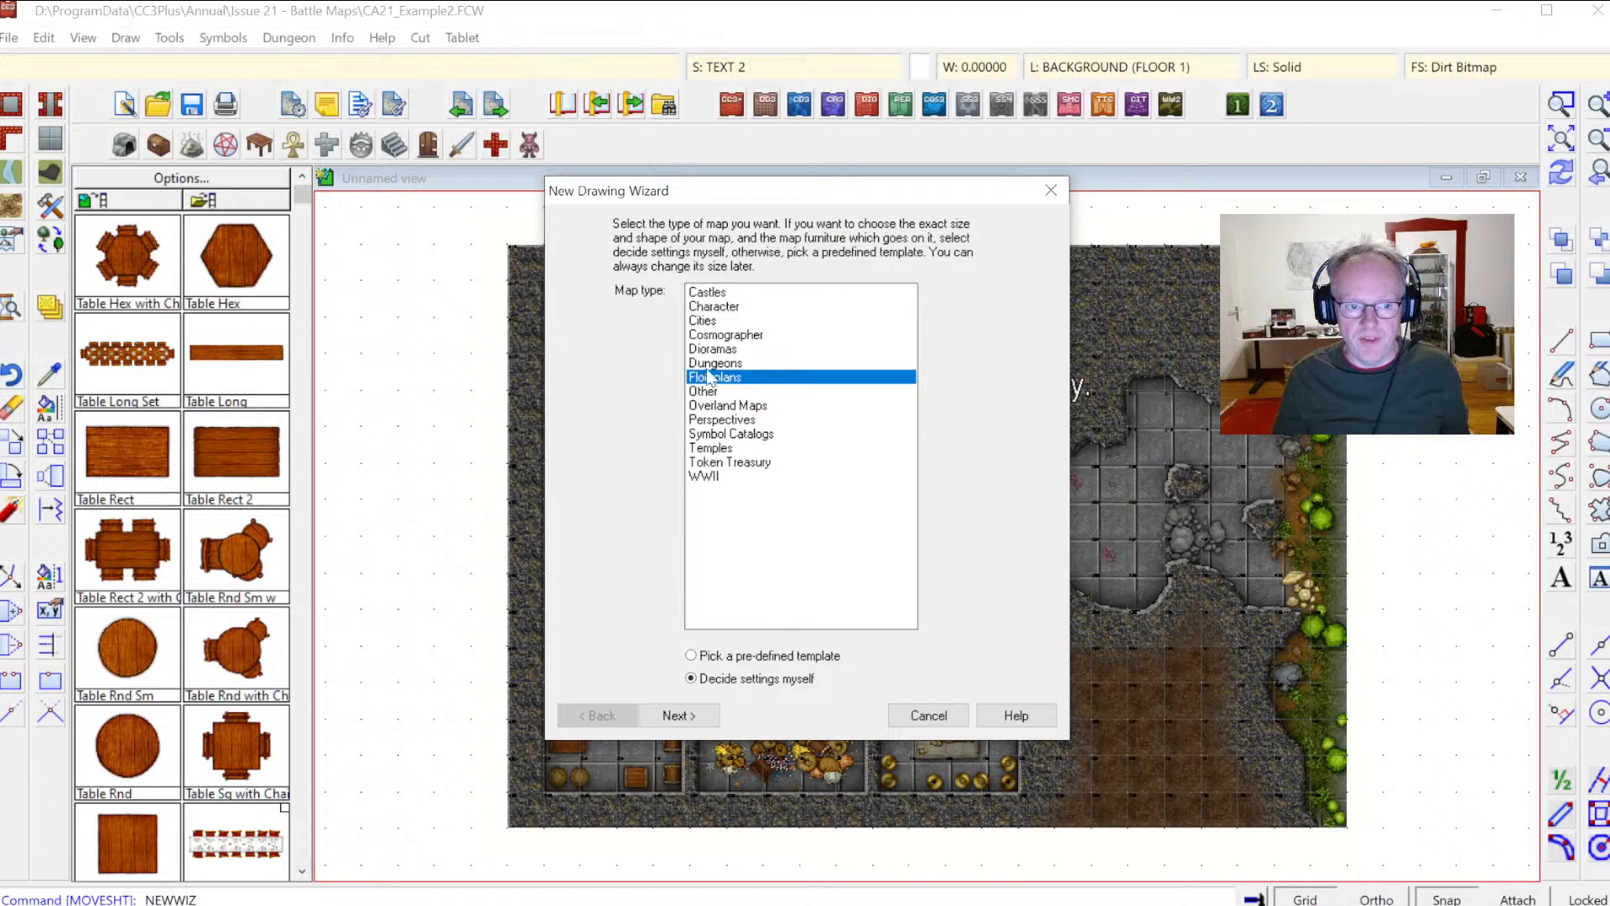
{"action": "left_click", "coordinate": [711, 365]}
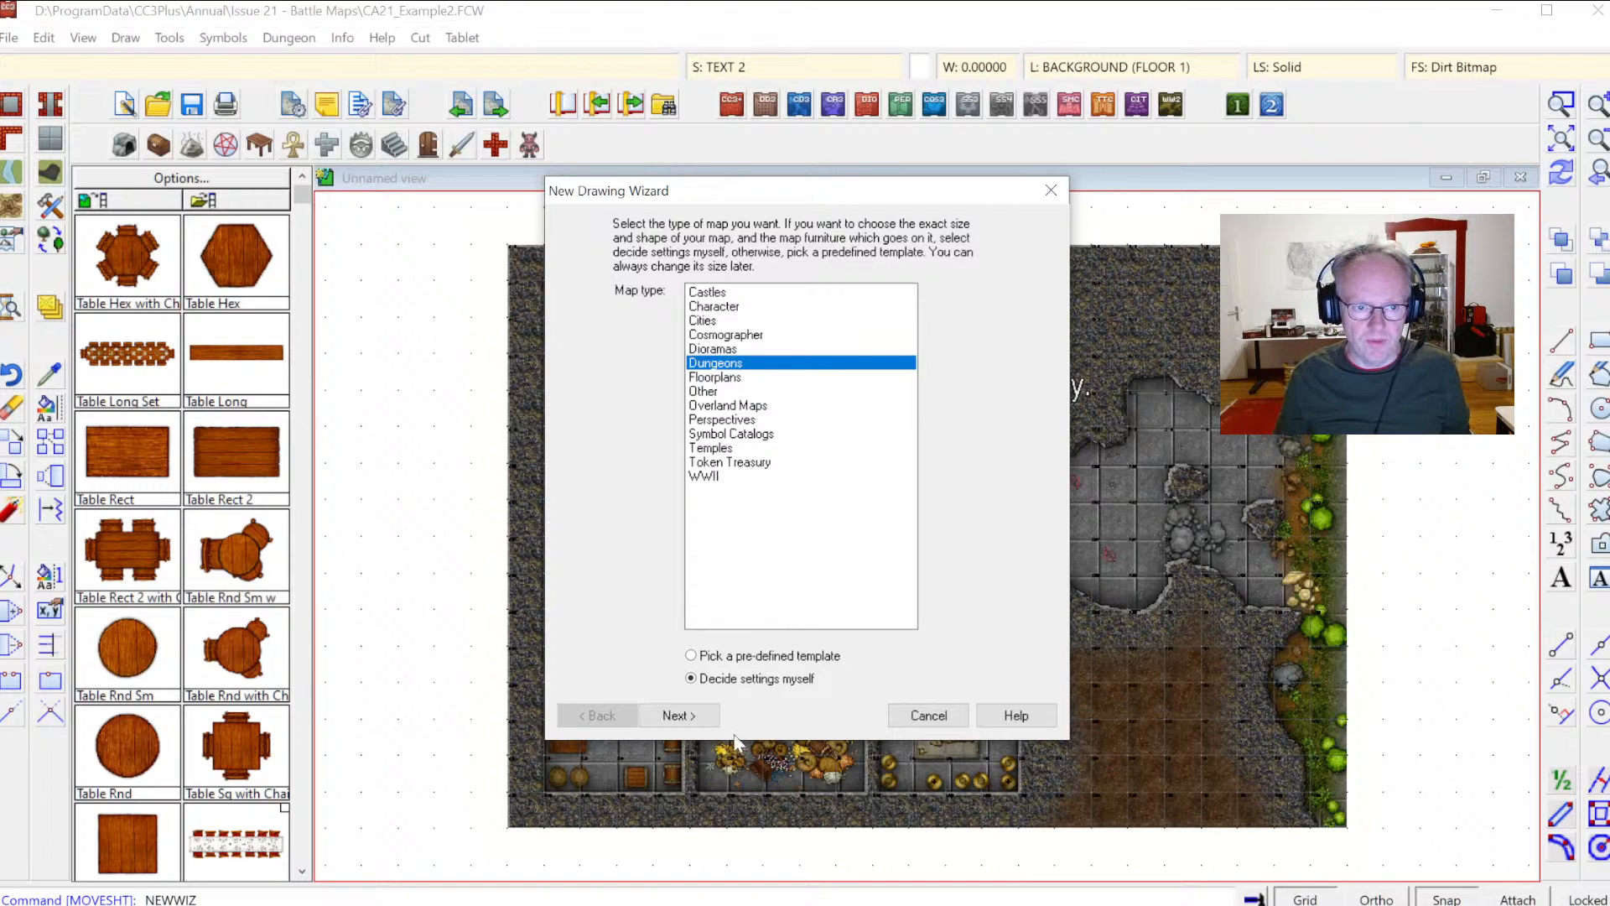
{"action": "left_click", "coordinate": [678, 716]}
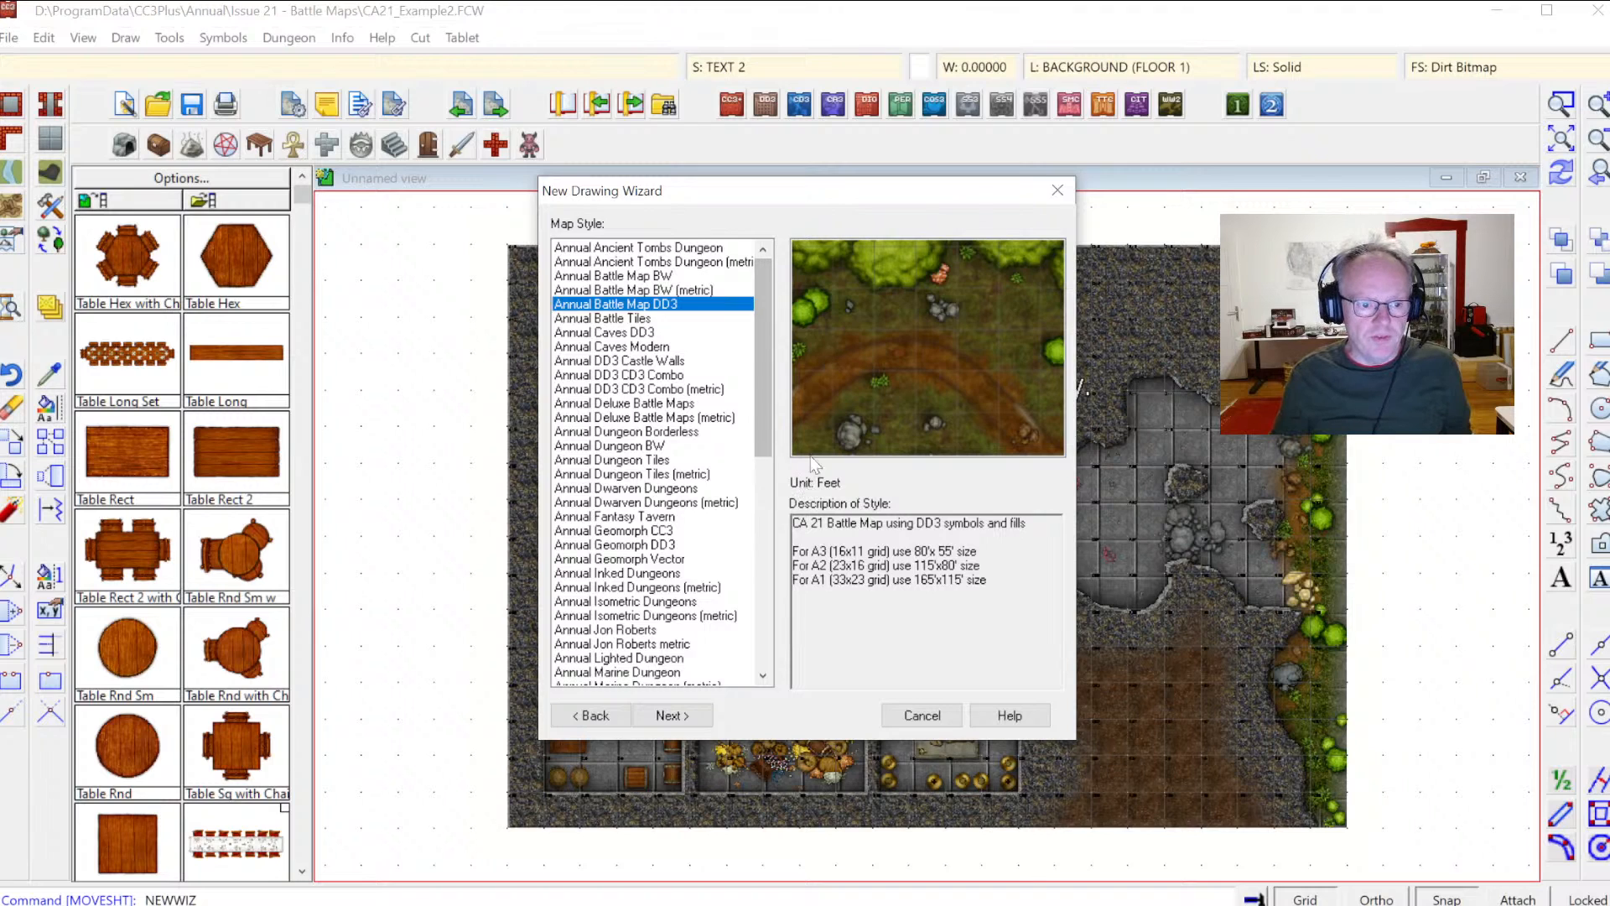
Step: Browse the list of map styles, previewing several dungeon templates and their descriptions
{"action": "left_click_drag", "start_coordinate": [767, 354], "coordinate": [768, 570]}
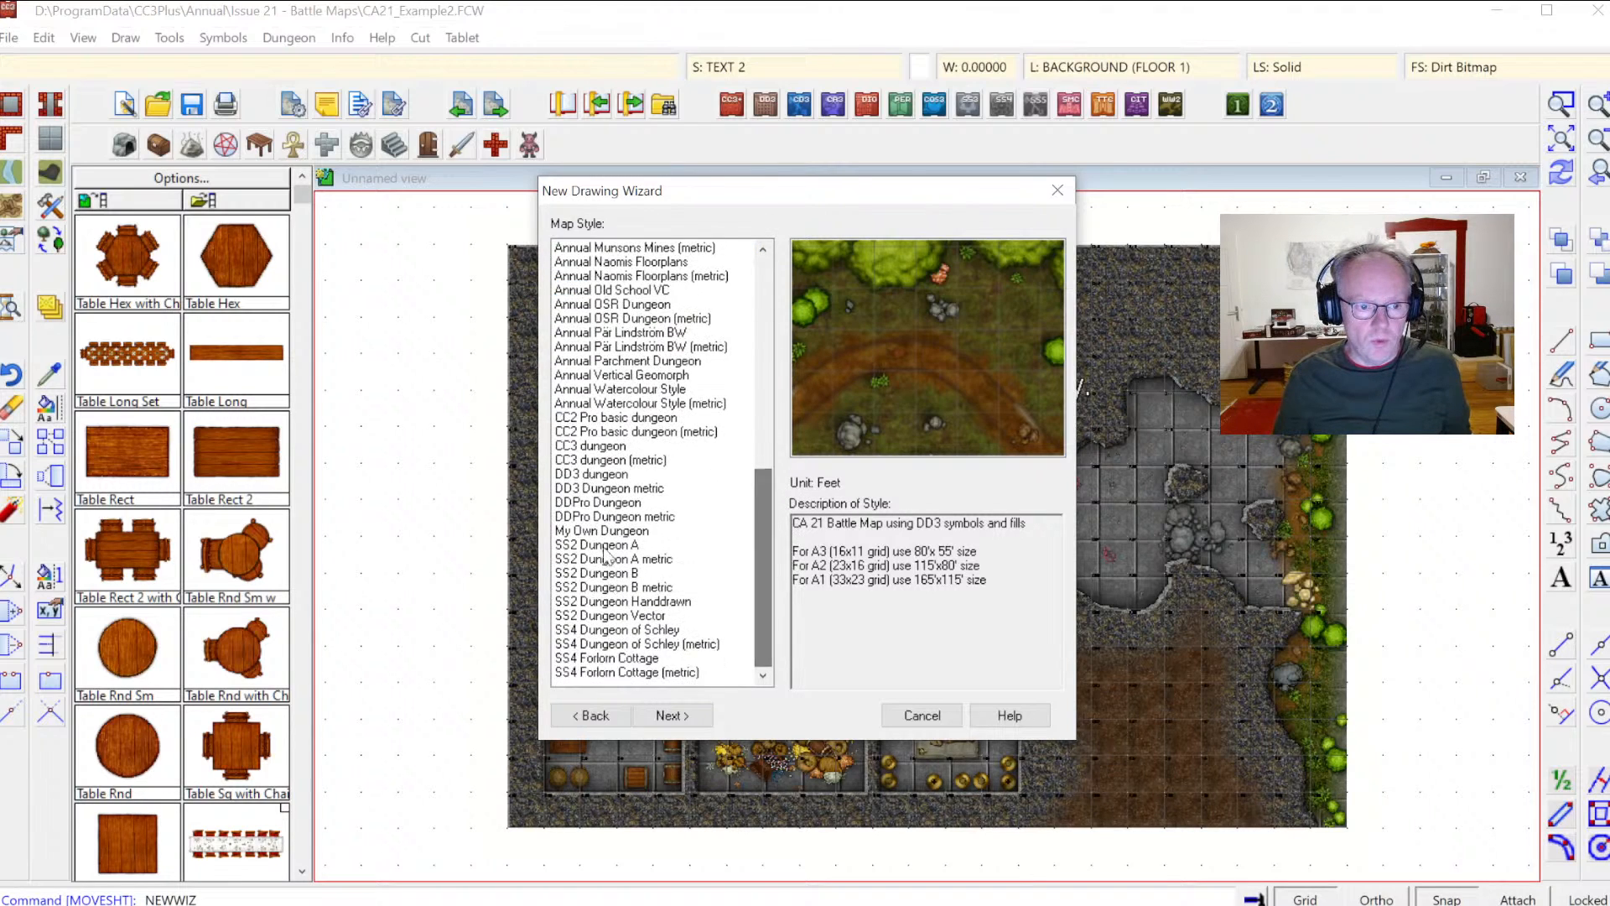
{"action": "left_click", "coordinate": [586, 476]}
{"action": "left_click", "coordinate": [599, 489]}
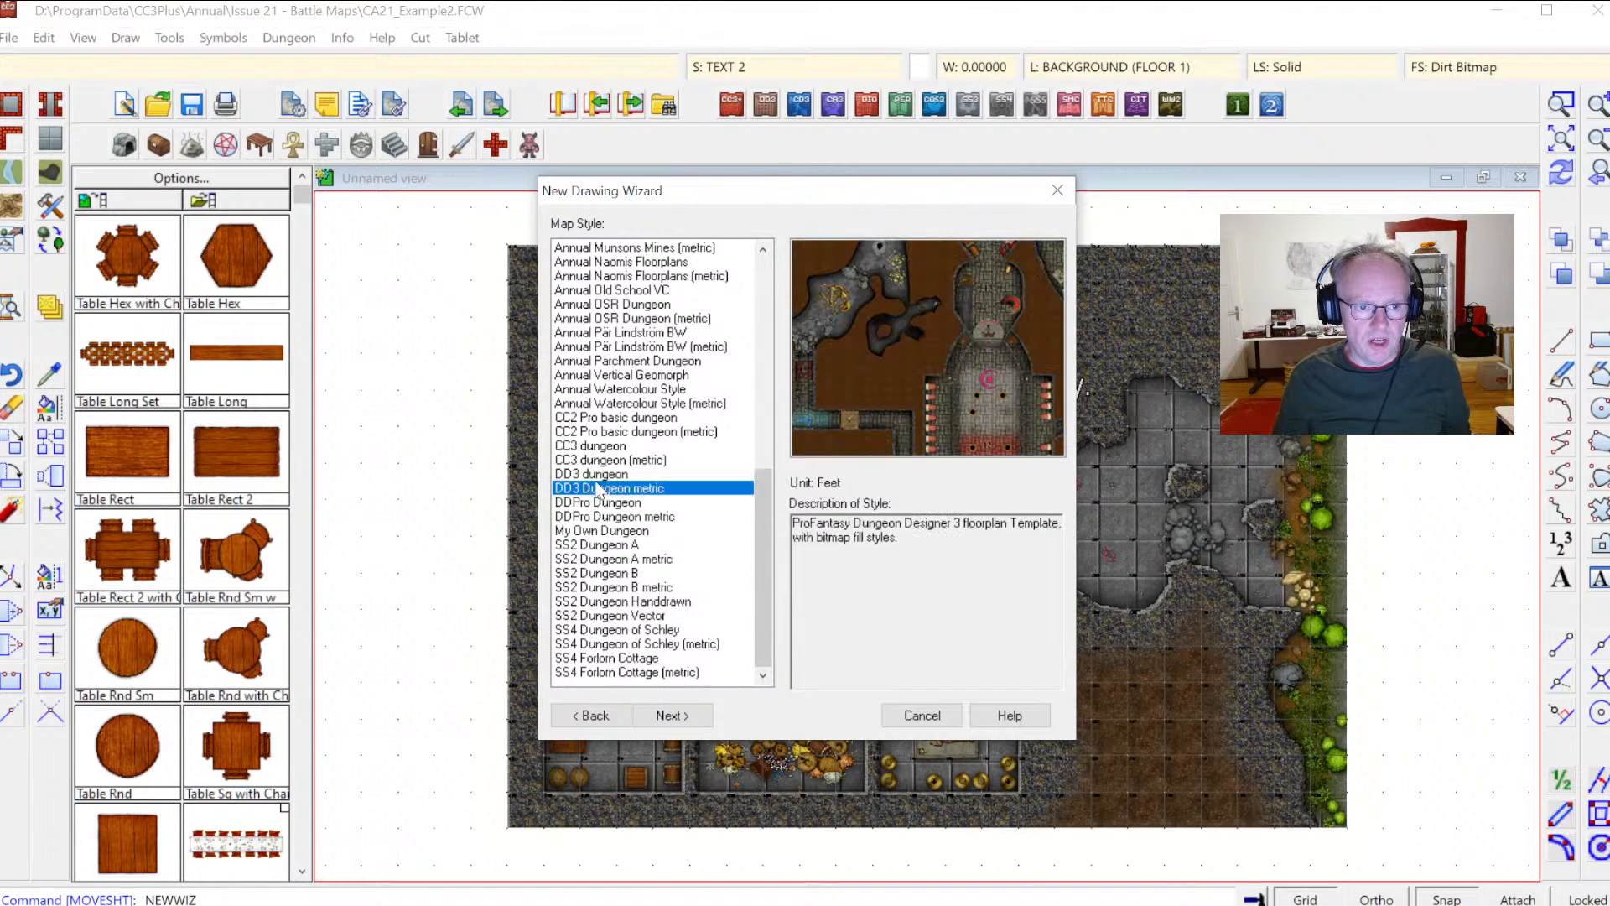
{"action": "left_click", "coordinate": [616, 559]}
{"action": "left_click", "coordinate": [620, 643]}
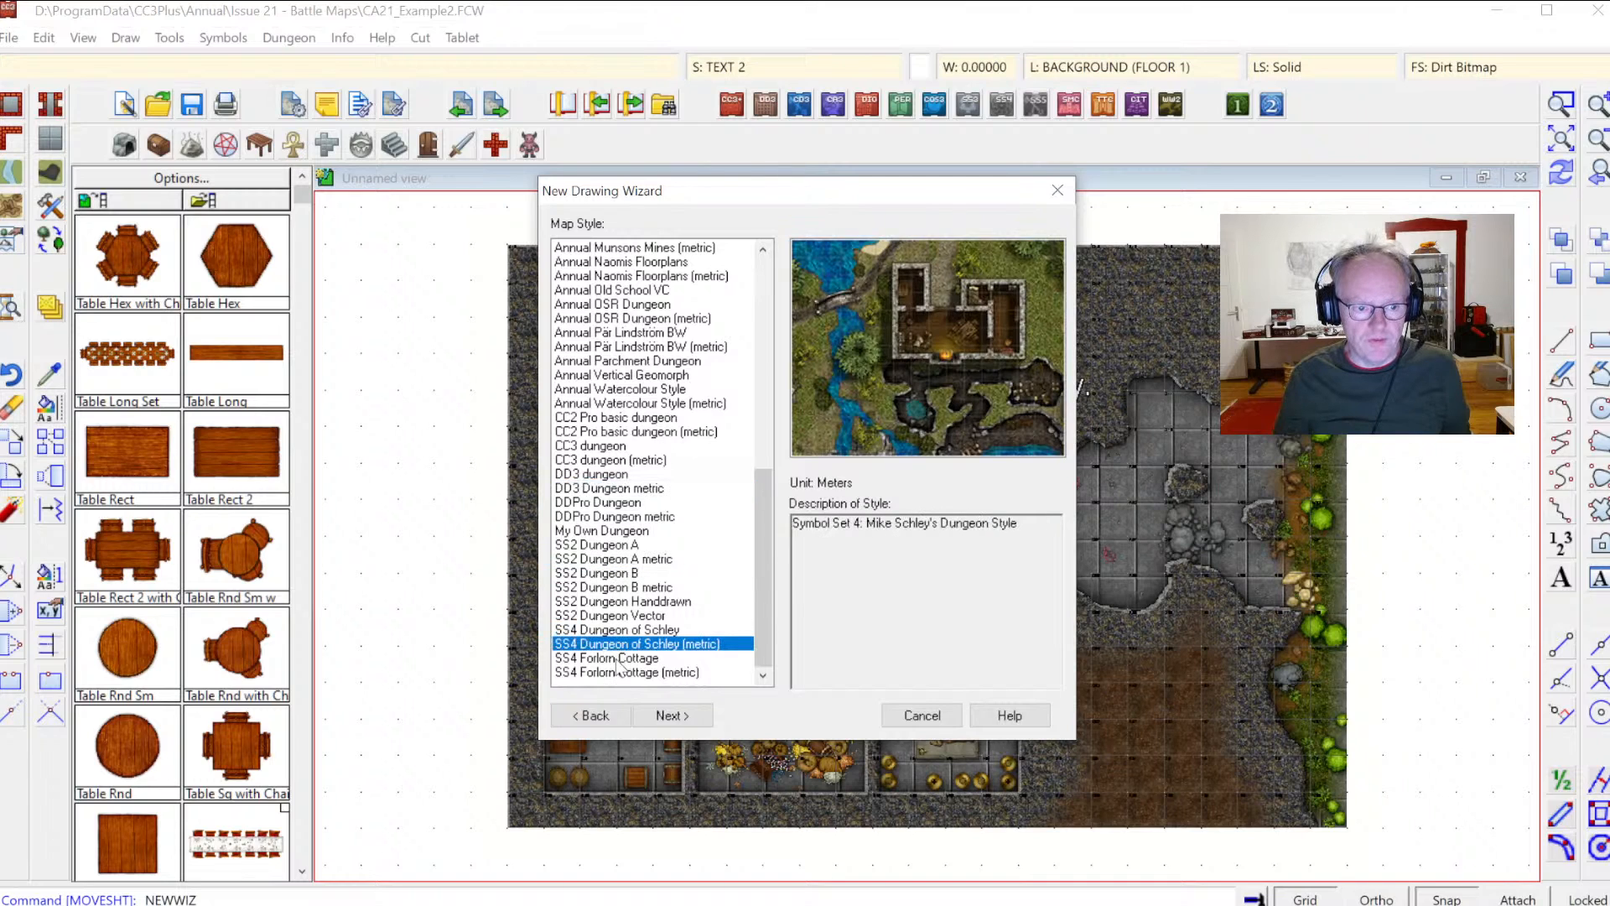
{"action": "left_click", "coordinate": [611, 560]}
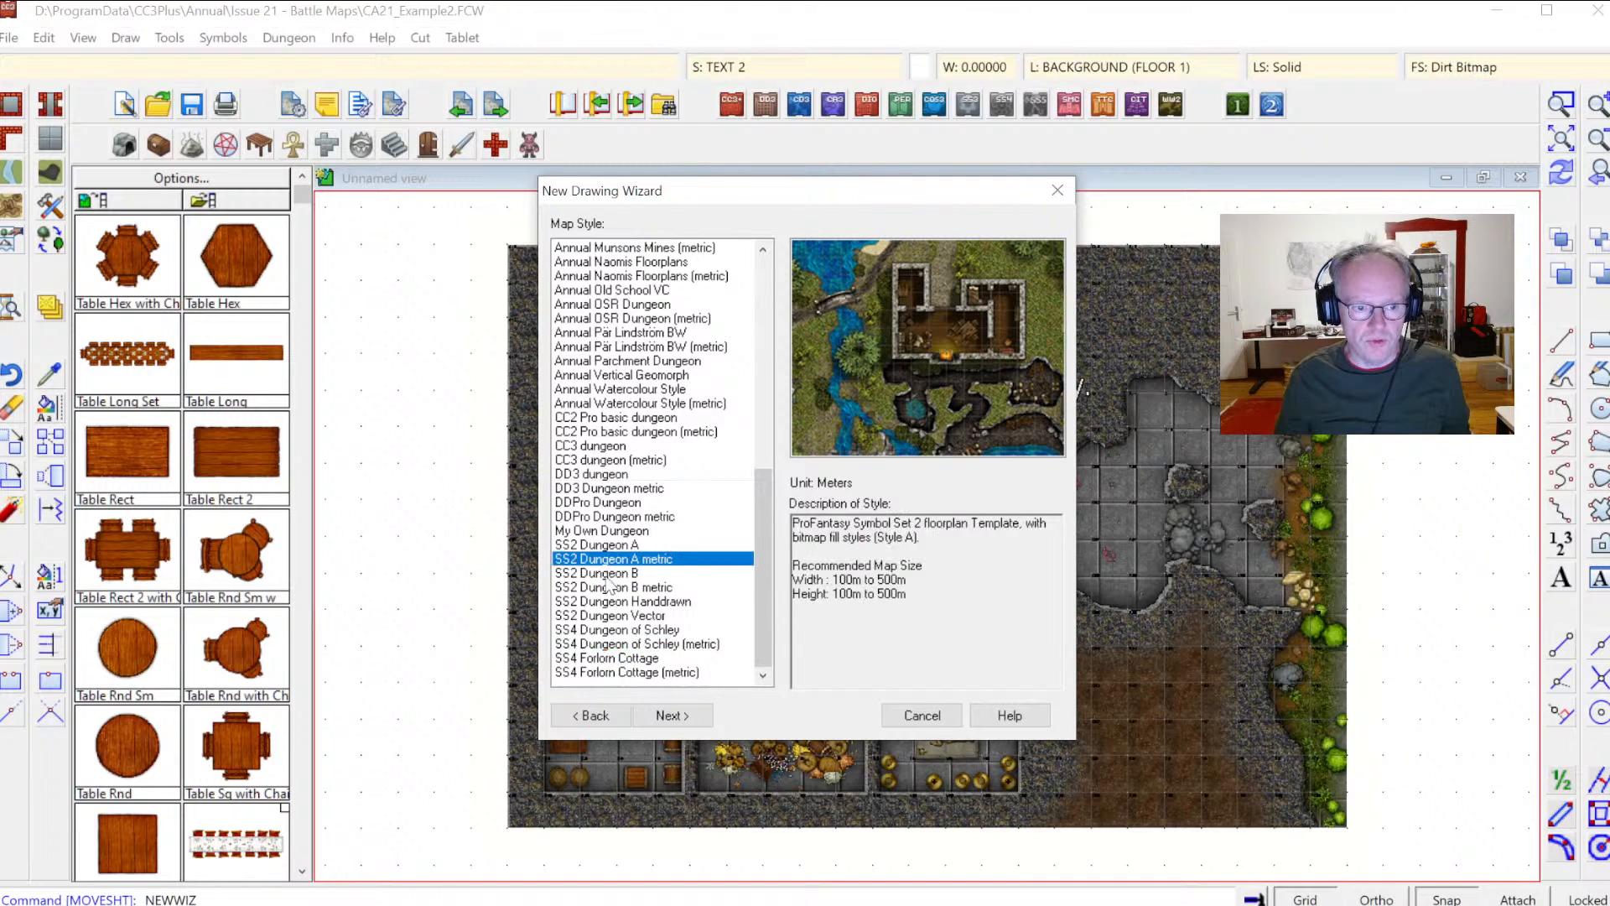
{"action": "left_click", "coordinate": [612, 602]}
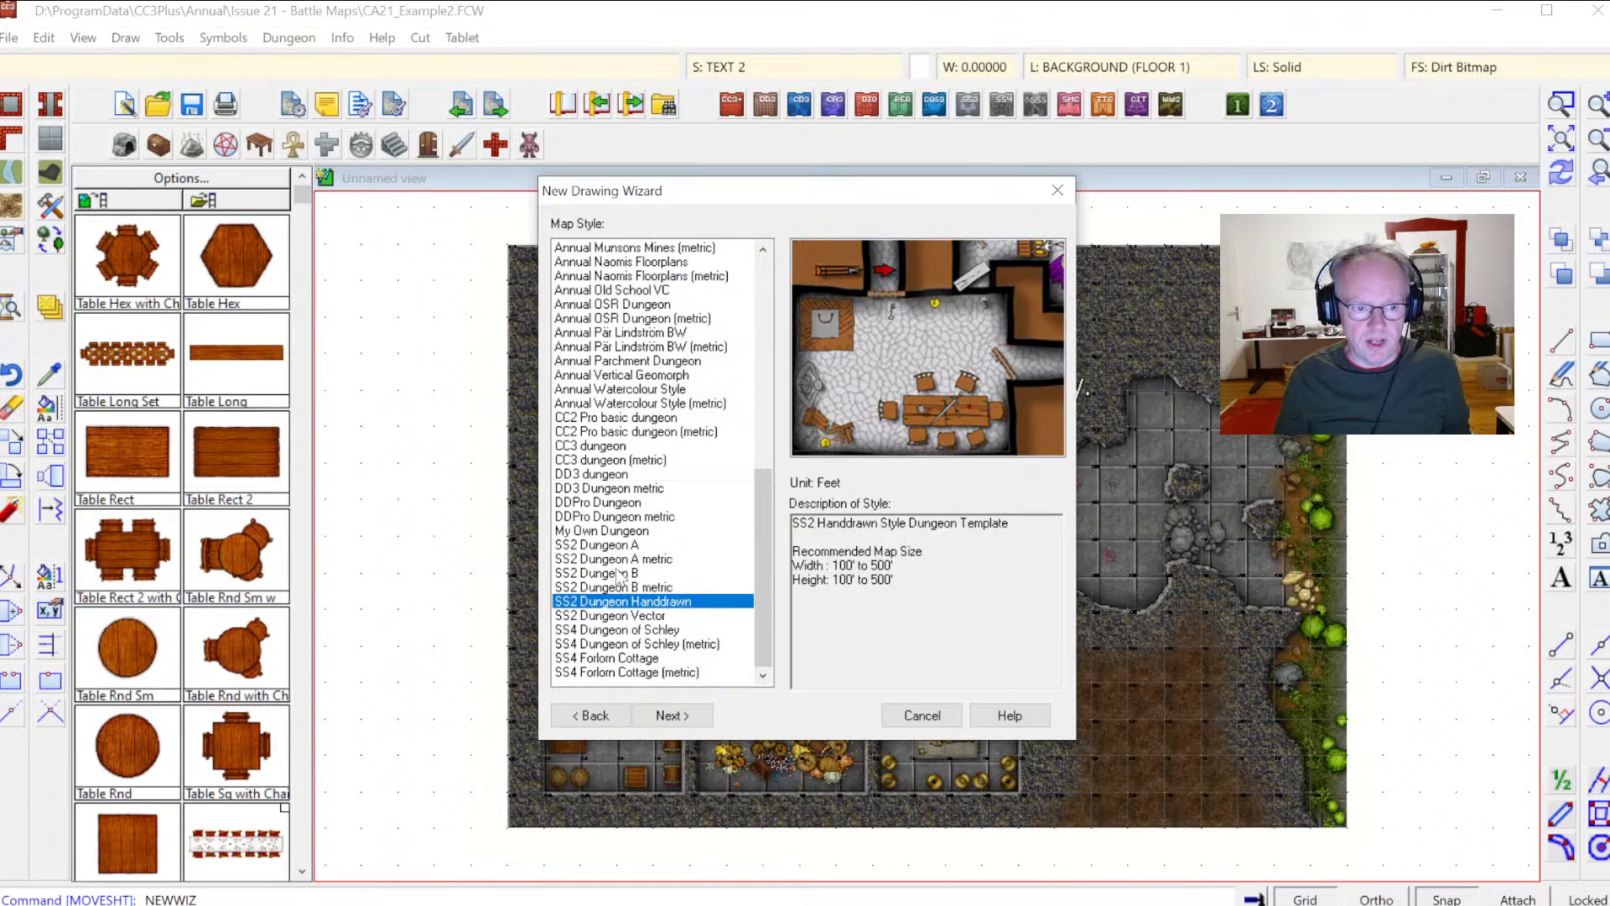
{"action": "left_click_drag", "start_coordinate": [762, 556], "coordinate": [768, 383]}
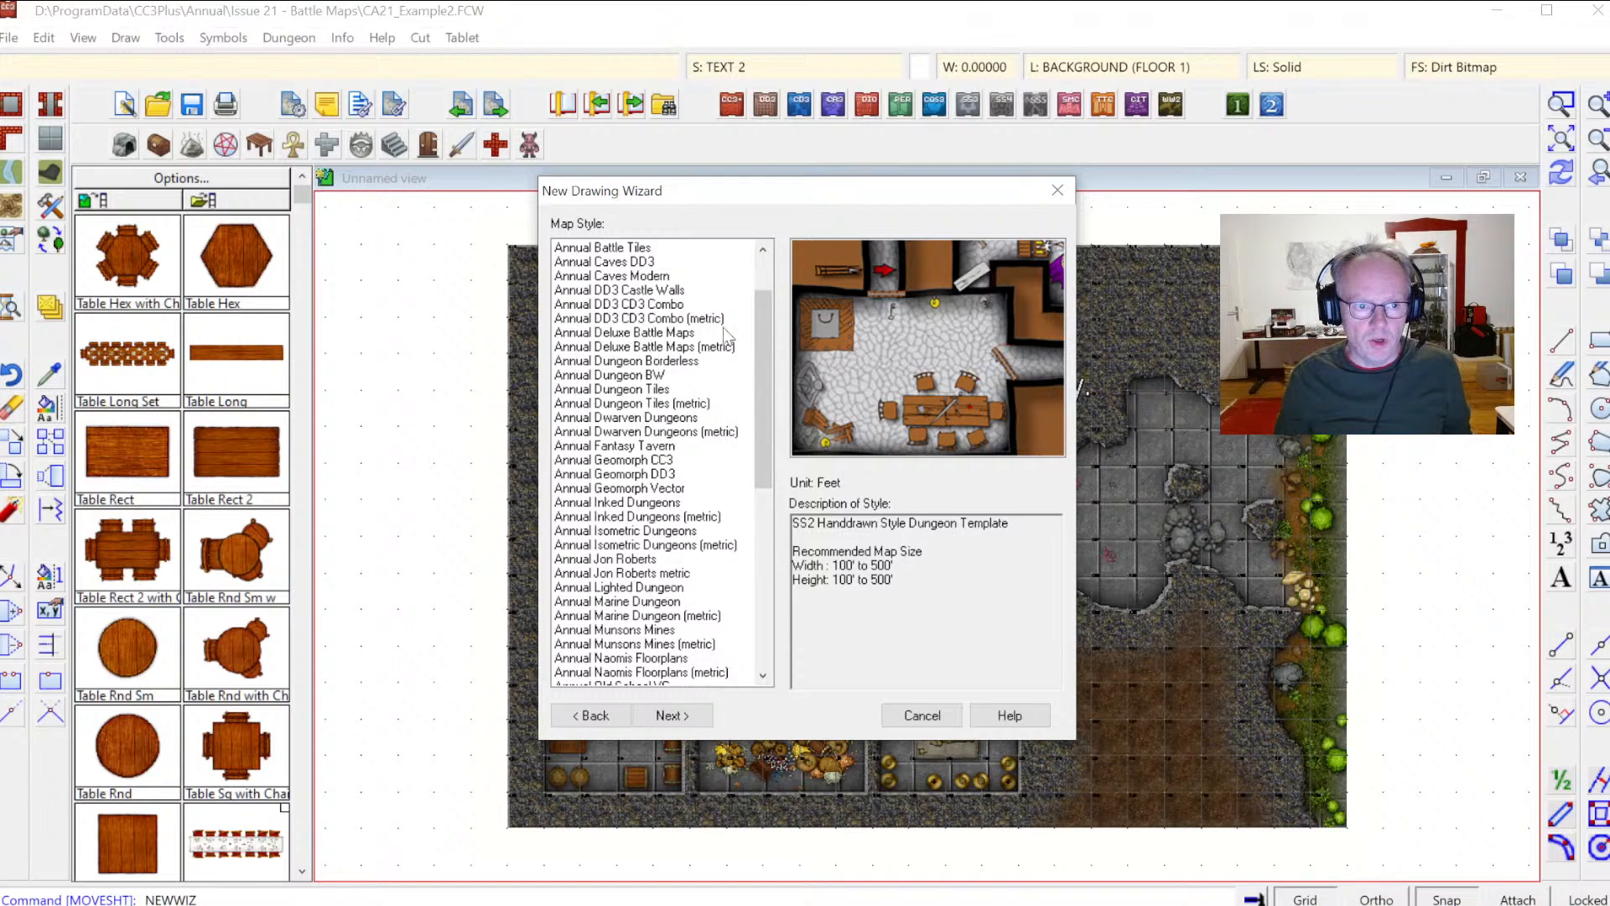
{"action": "left_click", "coordinate": [759, 275]}
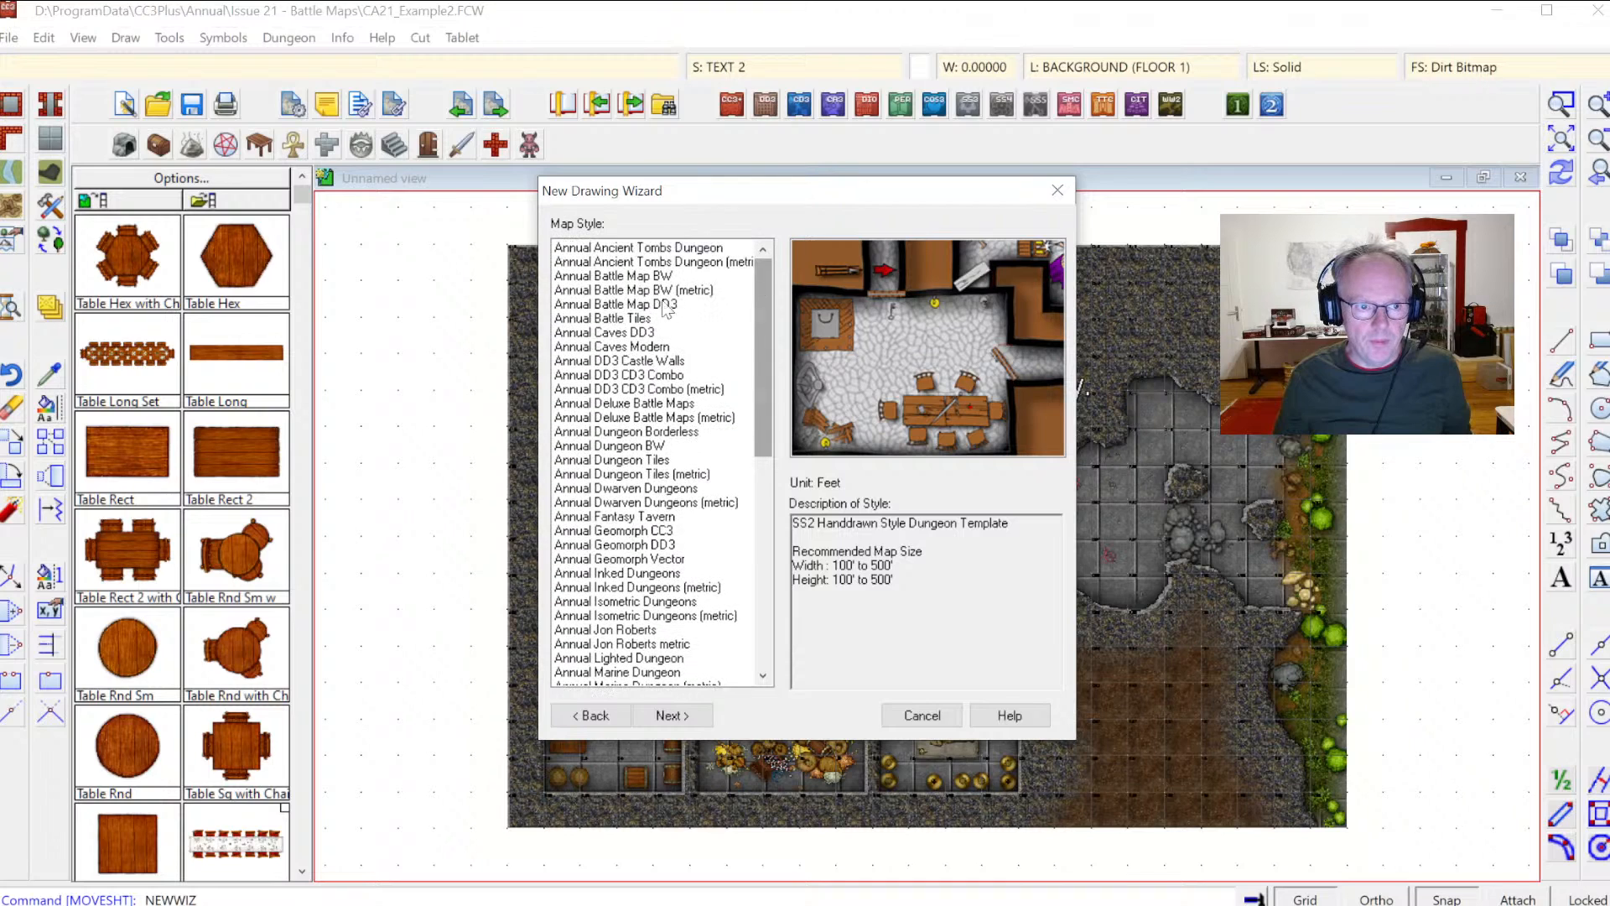
Step: Select the Annual Battle Map DD3 style and proceed to the map size page
{"action": "left_click", "coordinate": [657, 306]}
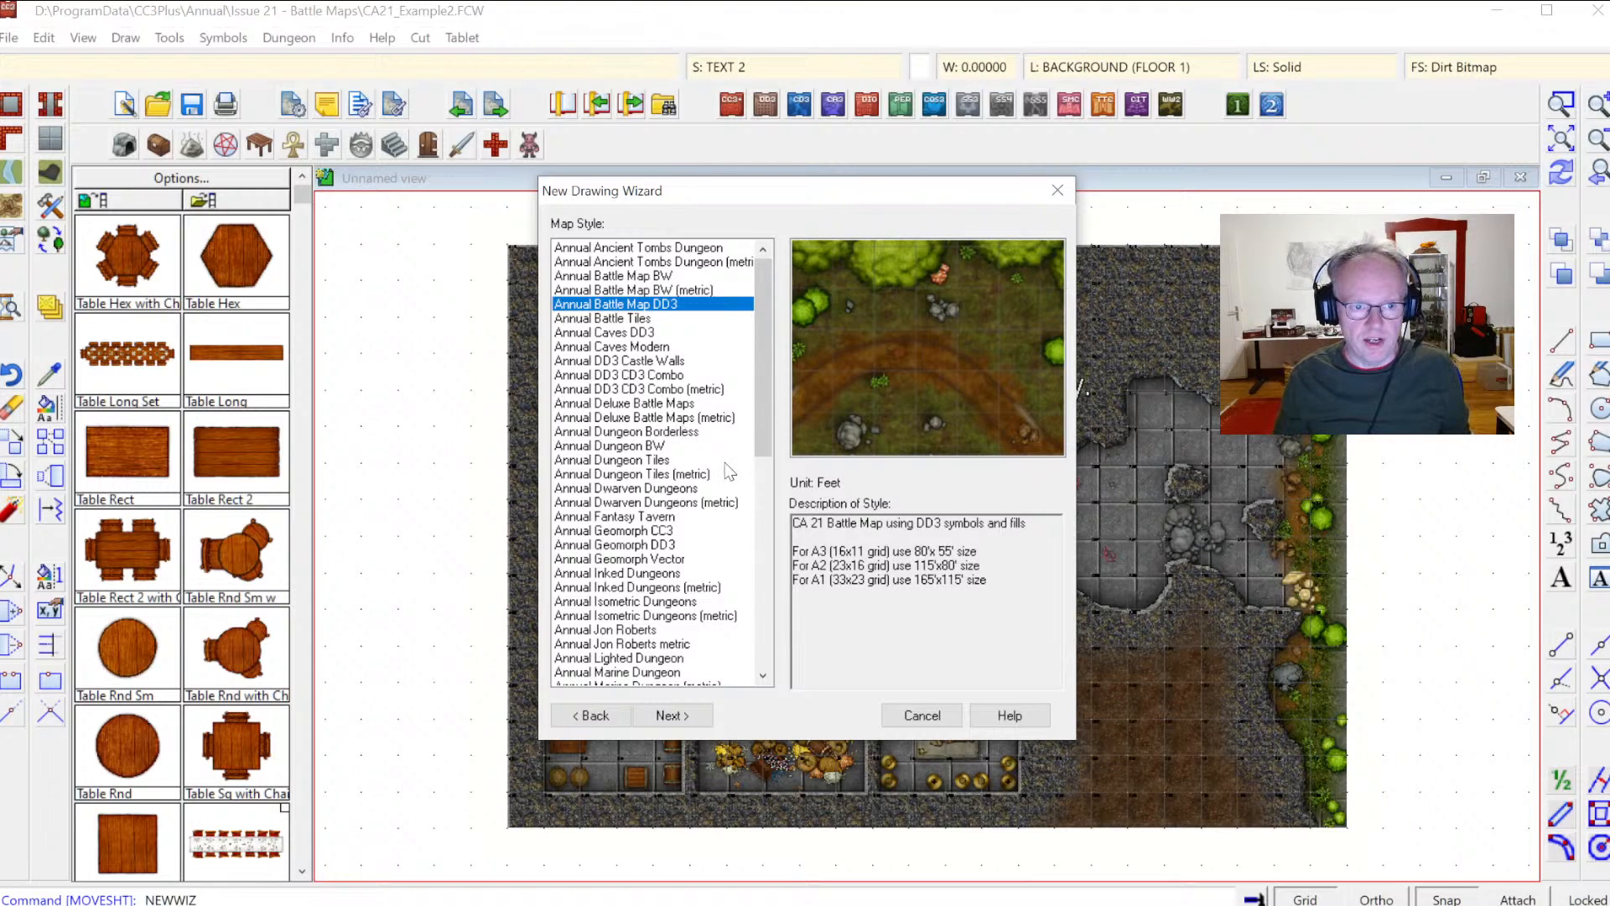
{"action": "left_click", "coordinate": [638, 404]}
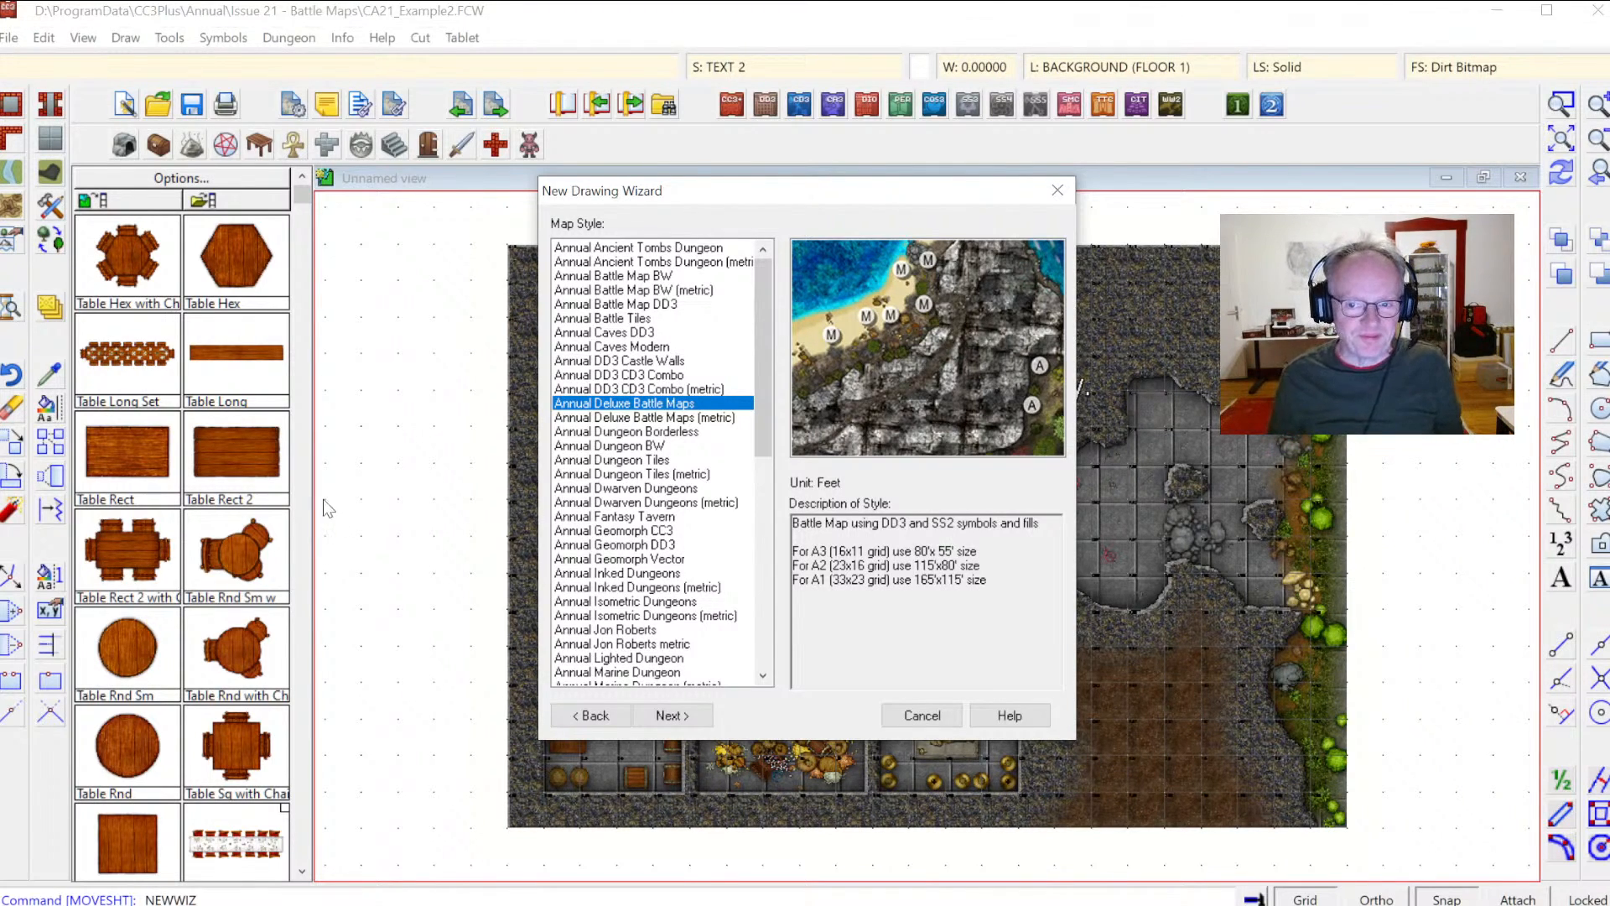
{"action": "left_click", "coordinate": [620, 394]}
{"action": "left_click", "coordinate": [611, 404]}
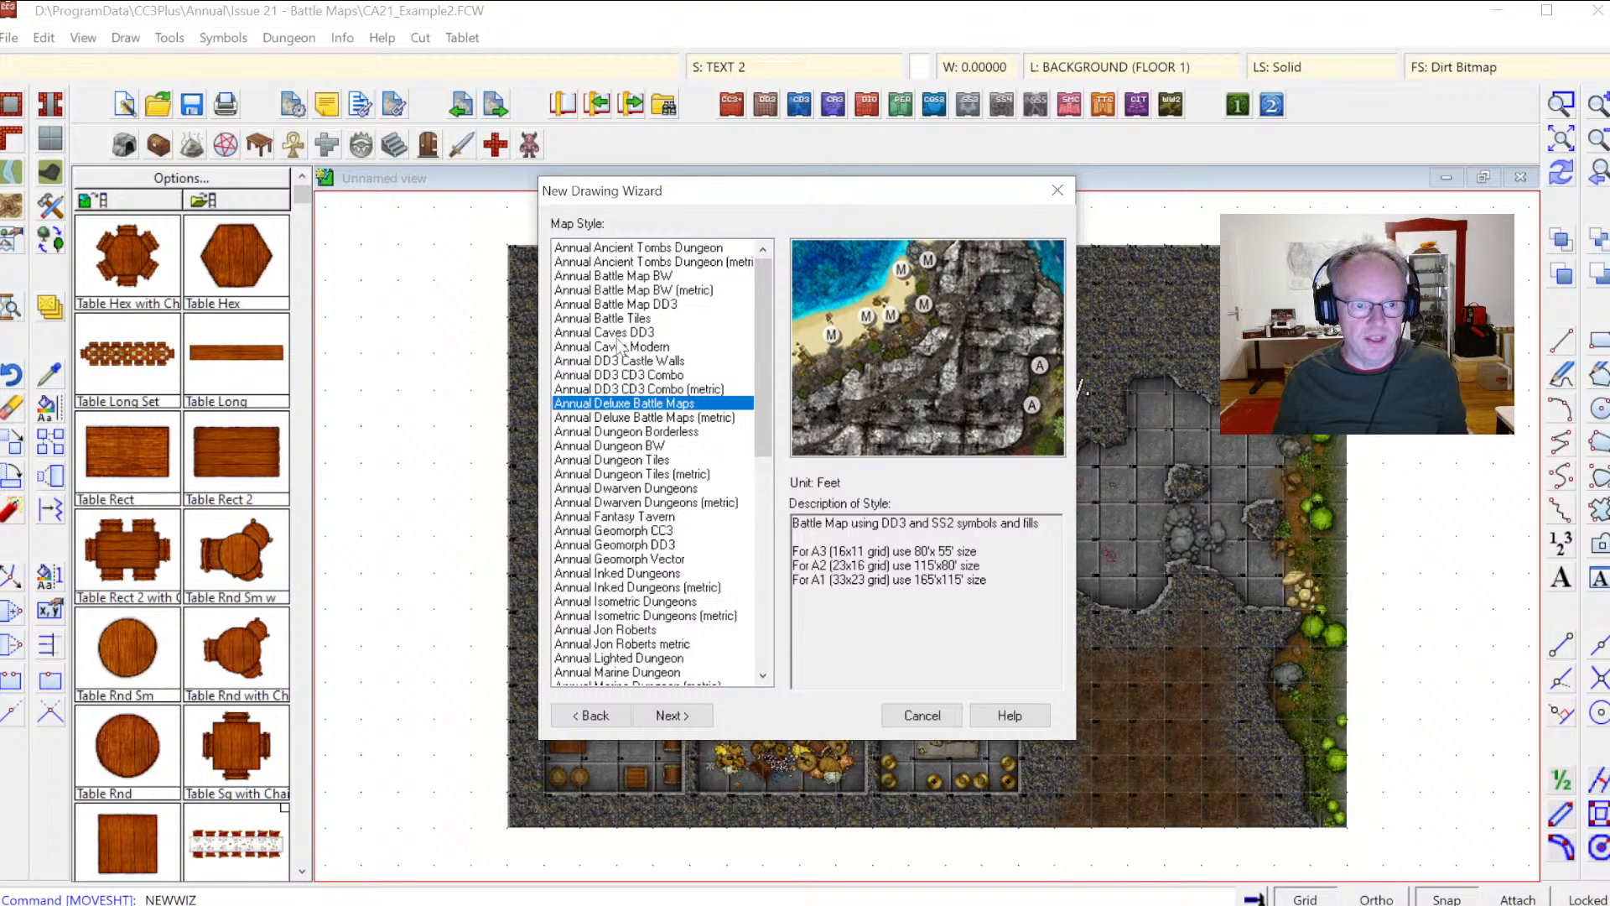
{"action": "left_click", "coordinate": [639, 305]}
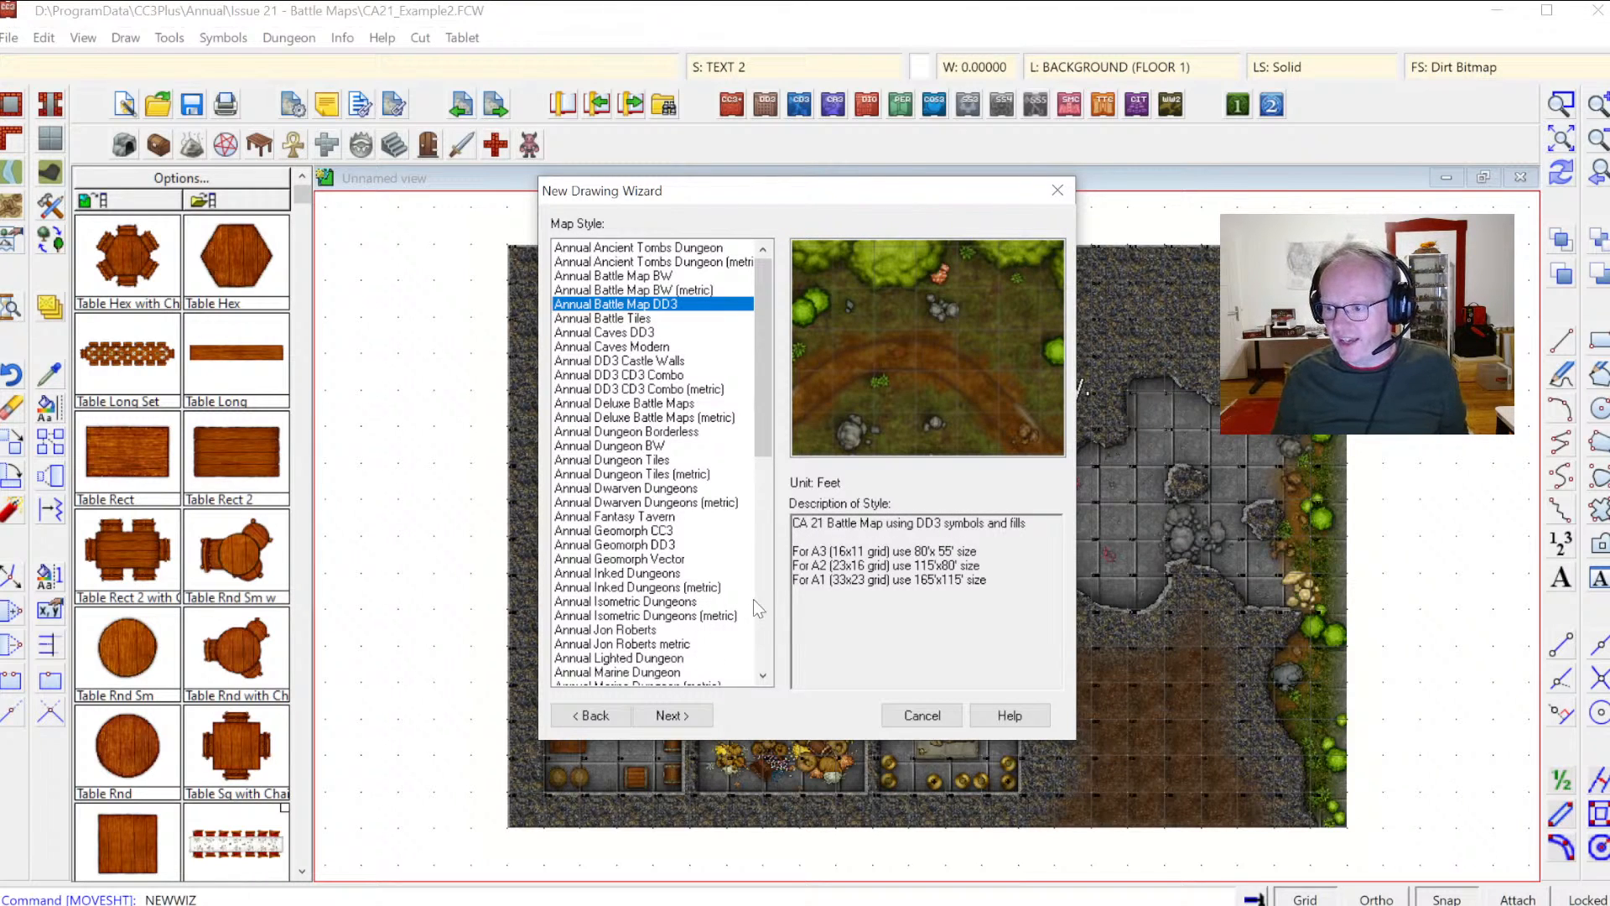
{"action": "left_click", "coordinate": [671, 717]}
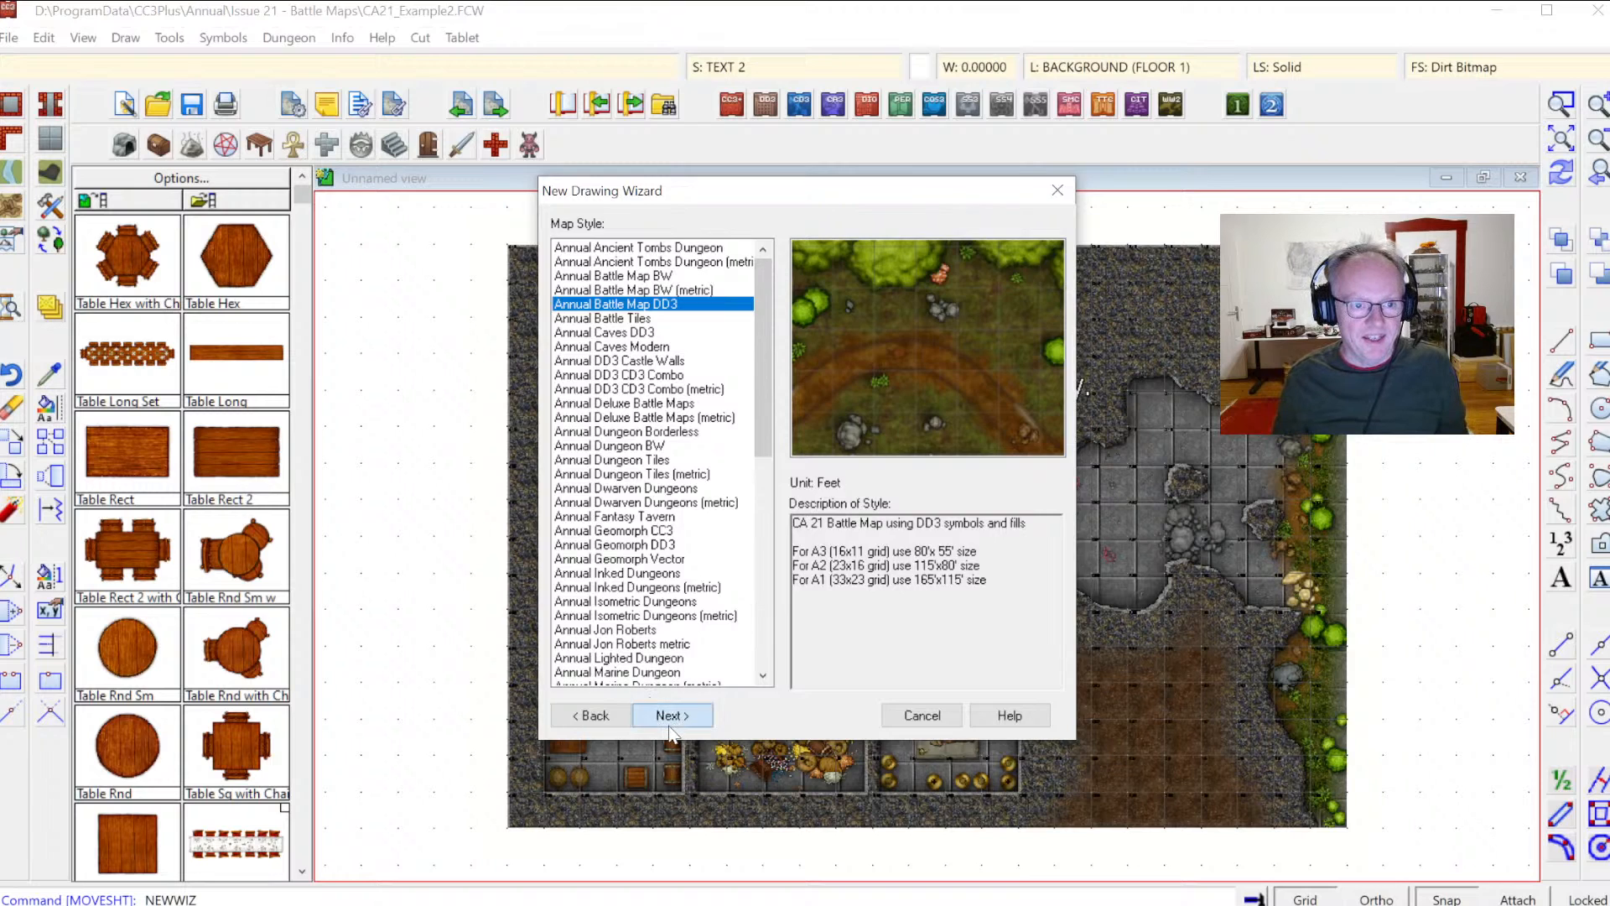
{"action": "left_click", "coordinate": [625, 713]}
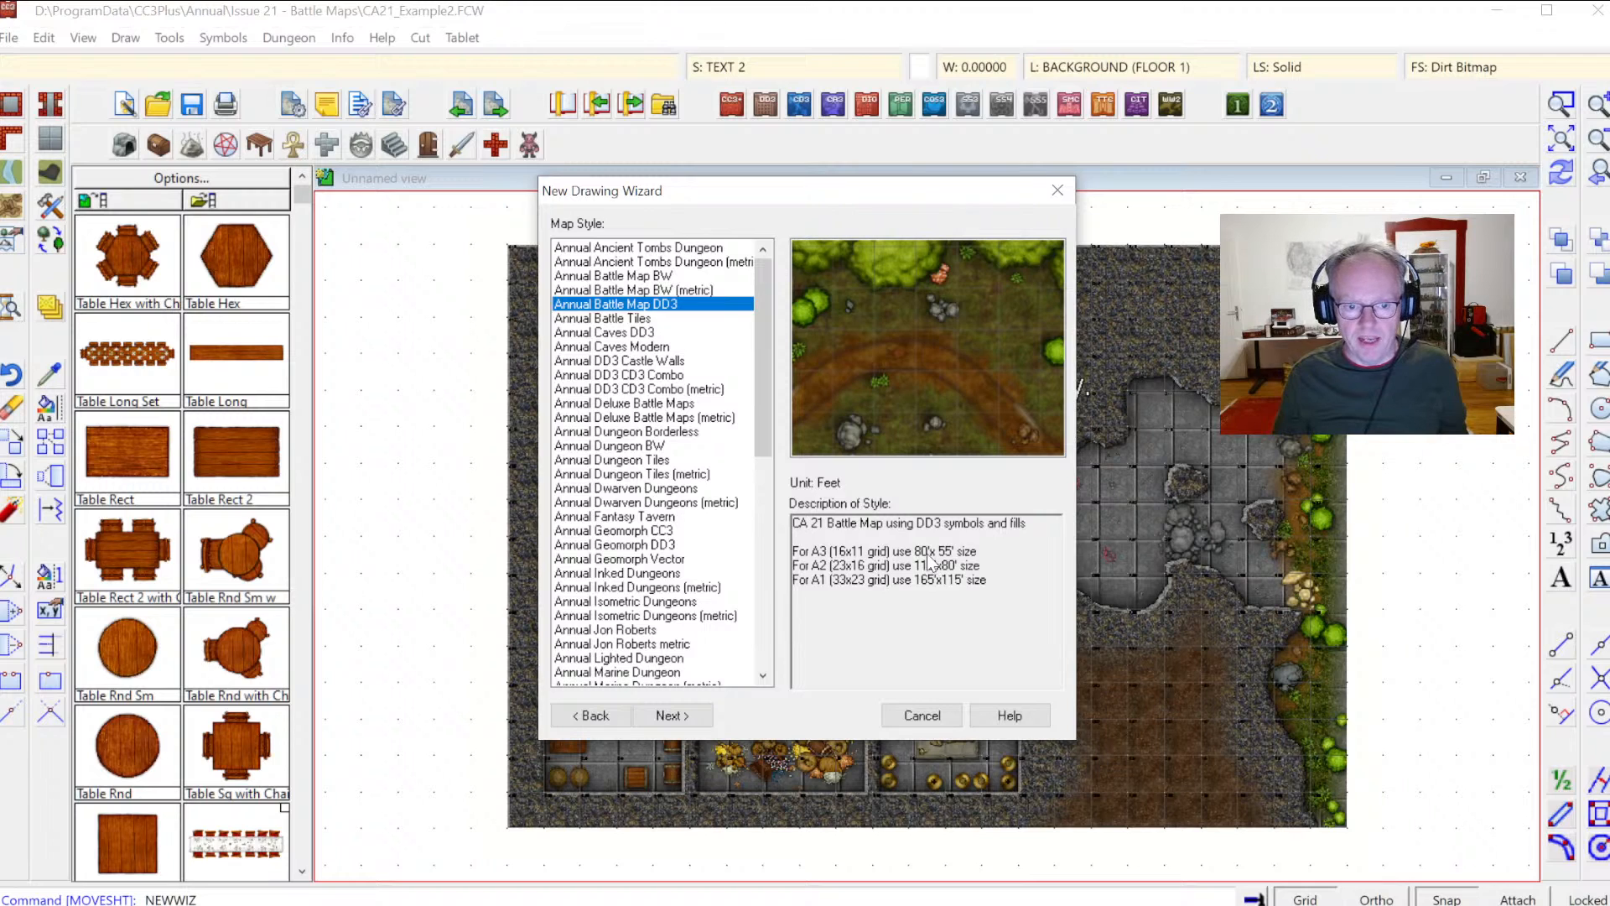
{"action": "left_click", "coordinate": [704, 715]}
Step: Set the map dimensions to a width of 80 and a height of 55, then continue
{"action": "key", "text": "Tab"}
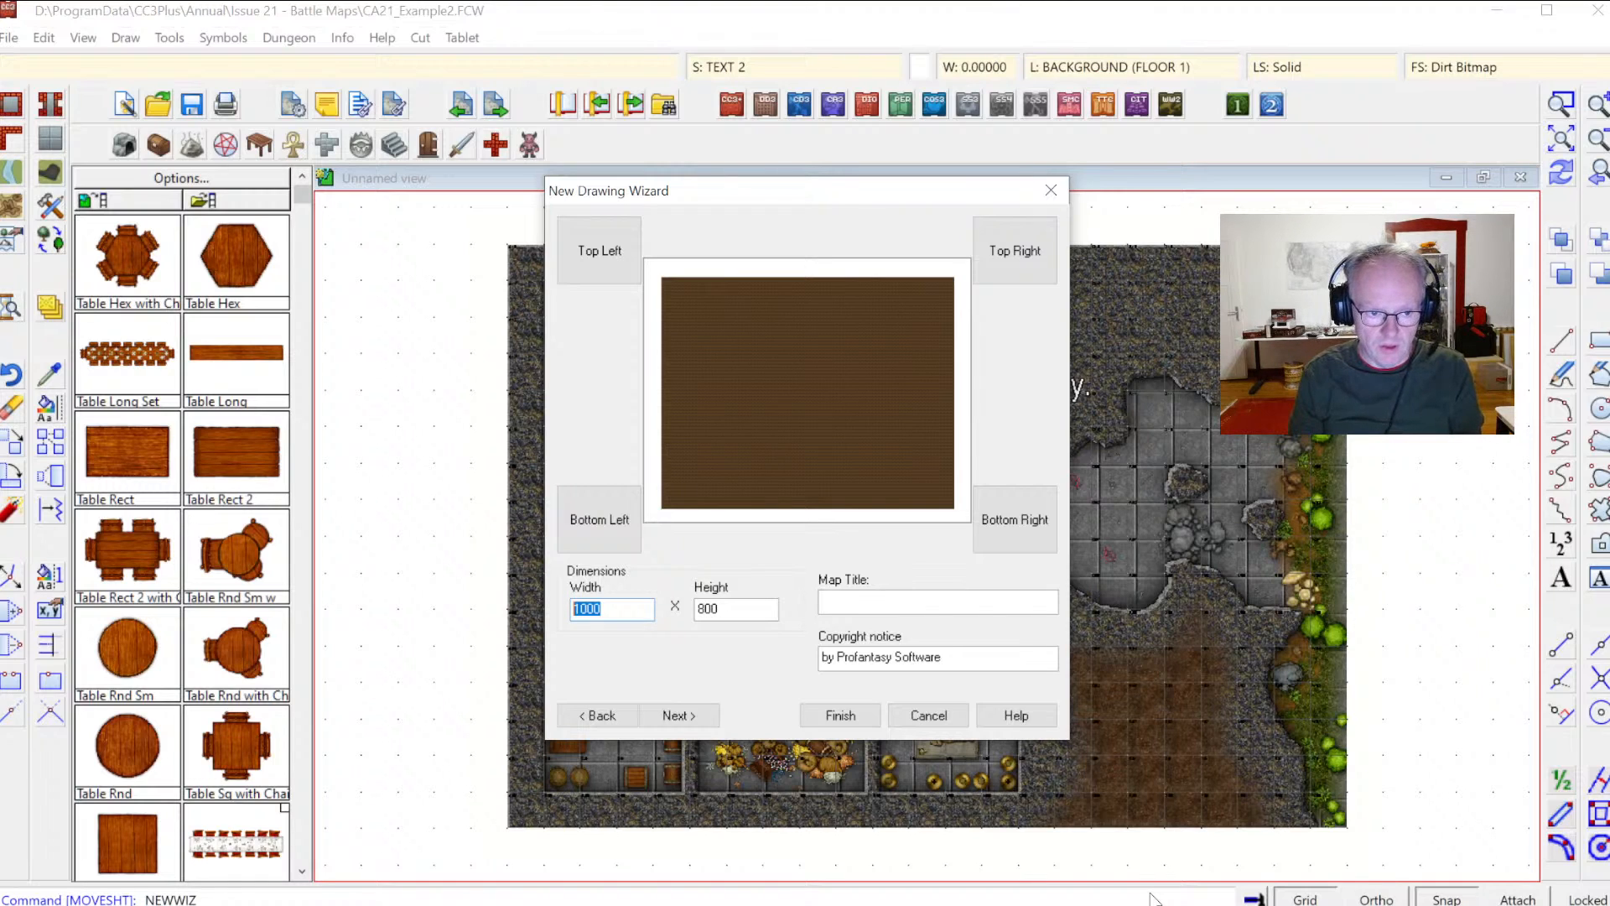
{"action": "type", "text": "80"}
{"action": "key", "text": "Tab"}
{"action": "type", "text": "55"}
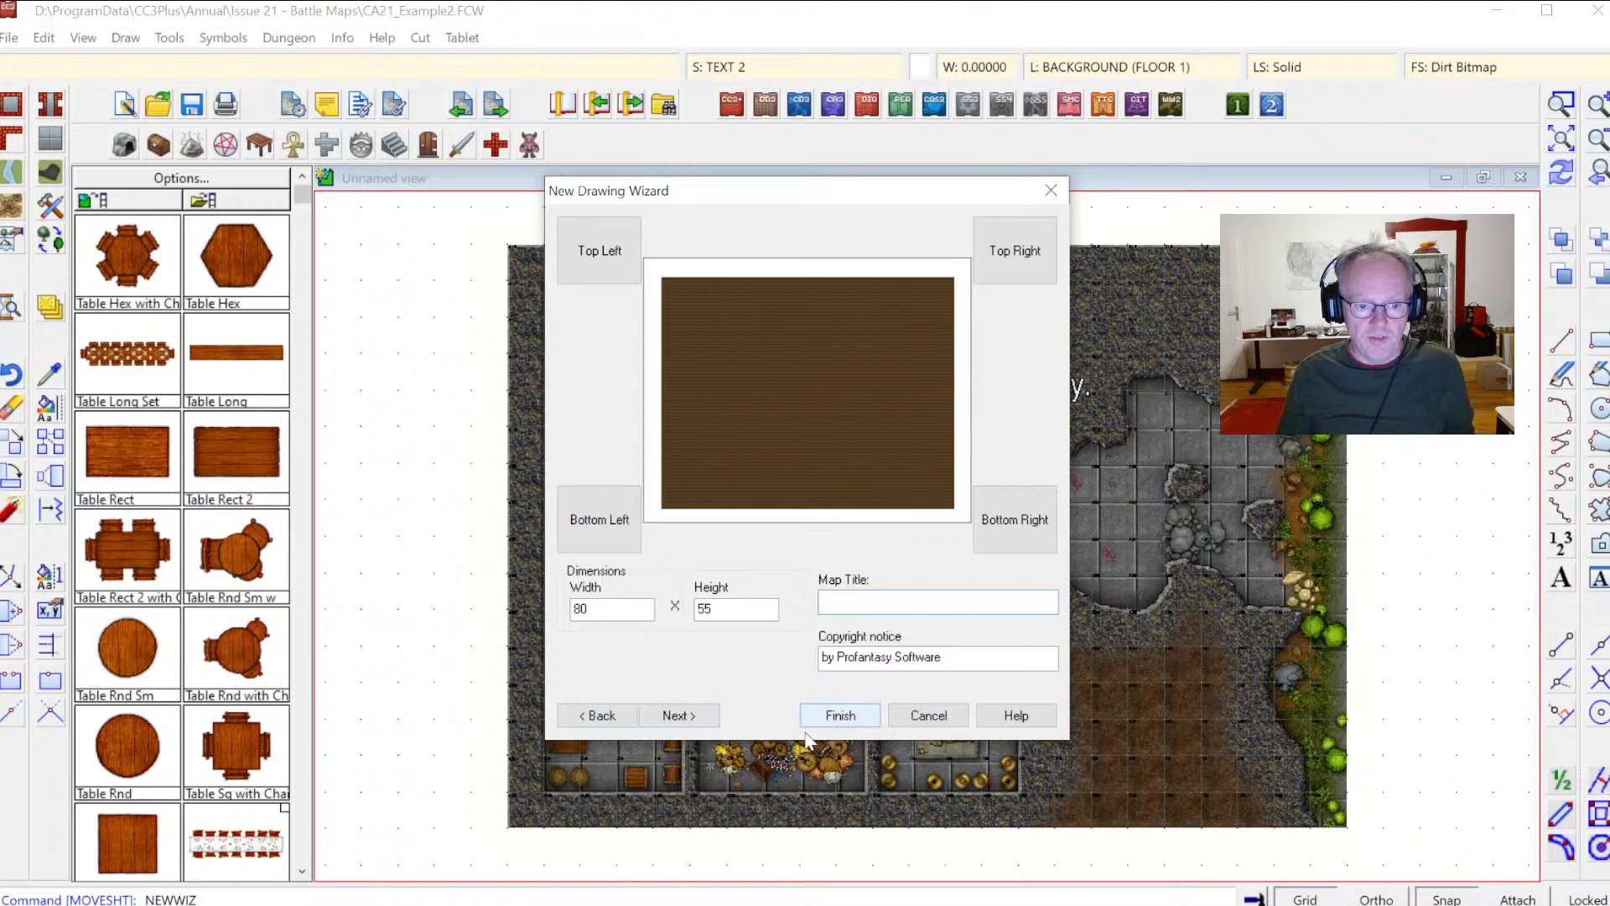
{"action": "left_click", "coordinate": [679, 716]}
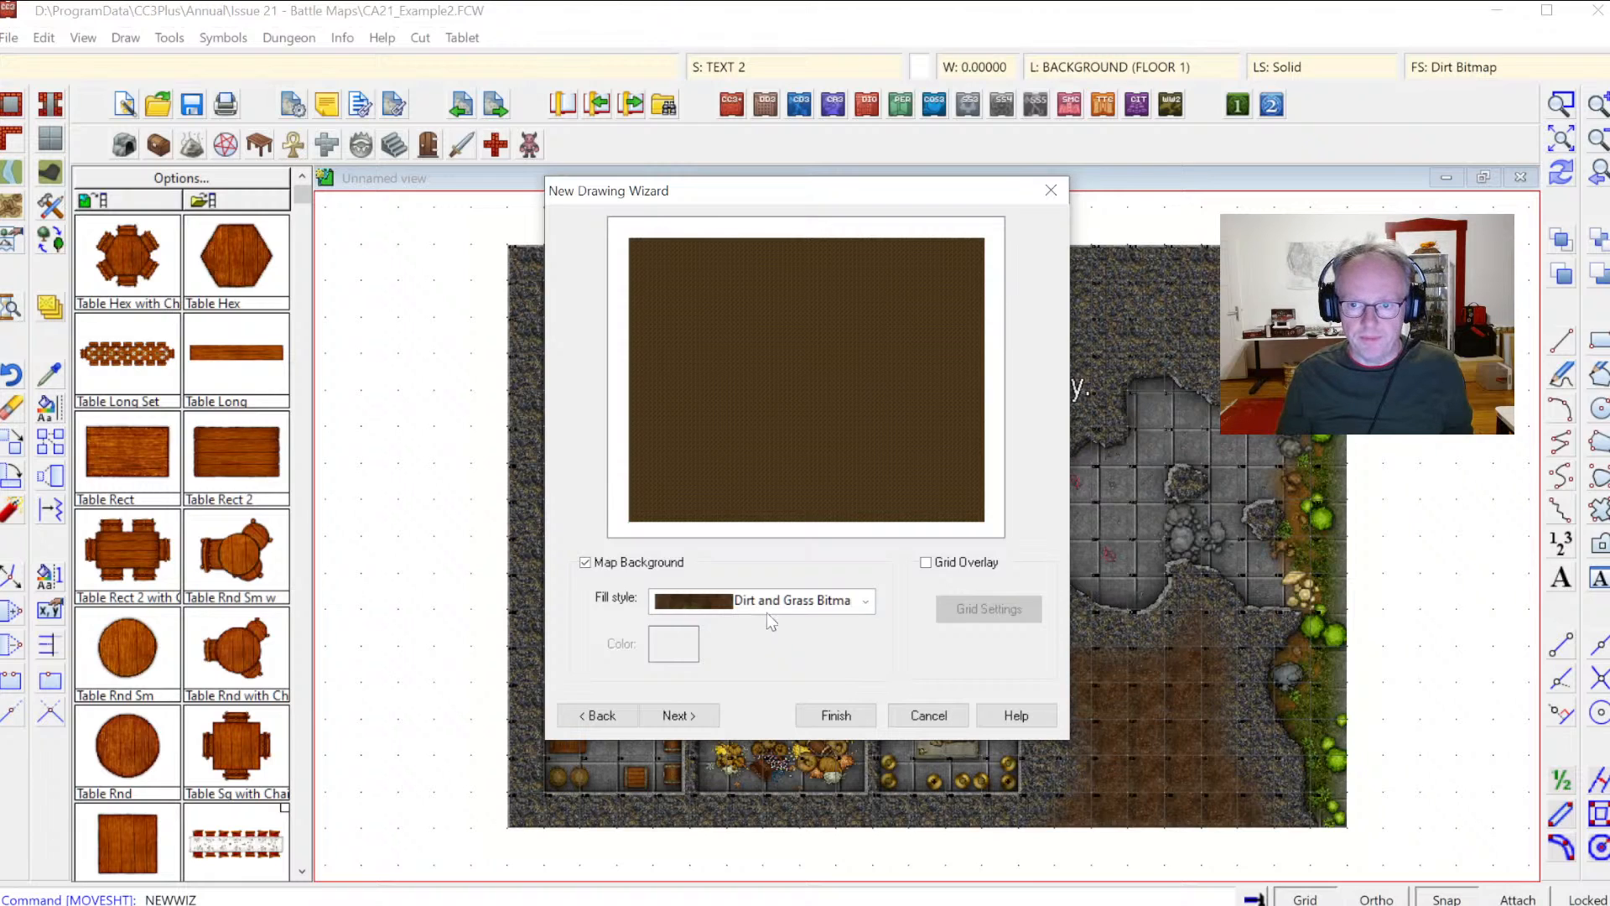
Step: Enable the grid overlay and open its grid settings with a square grid chosen
{"action": "left_click", "coordinate": [929, 570]}
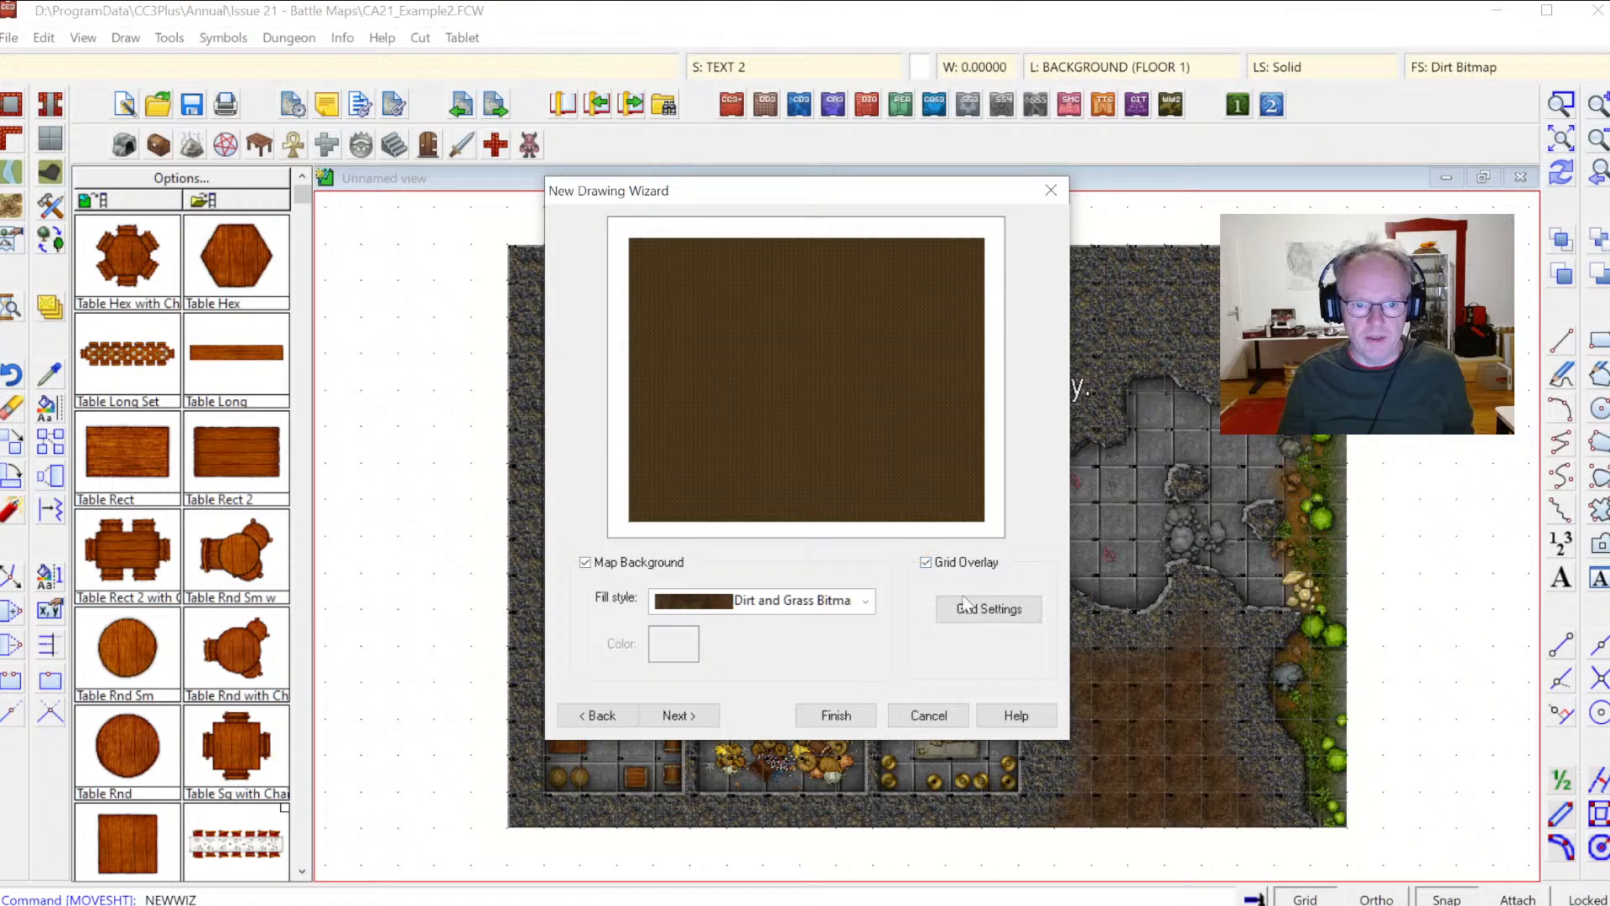
{"action": "left_click", "coordinate": [953, 610]}
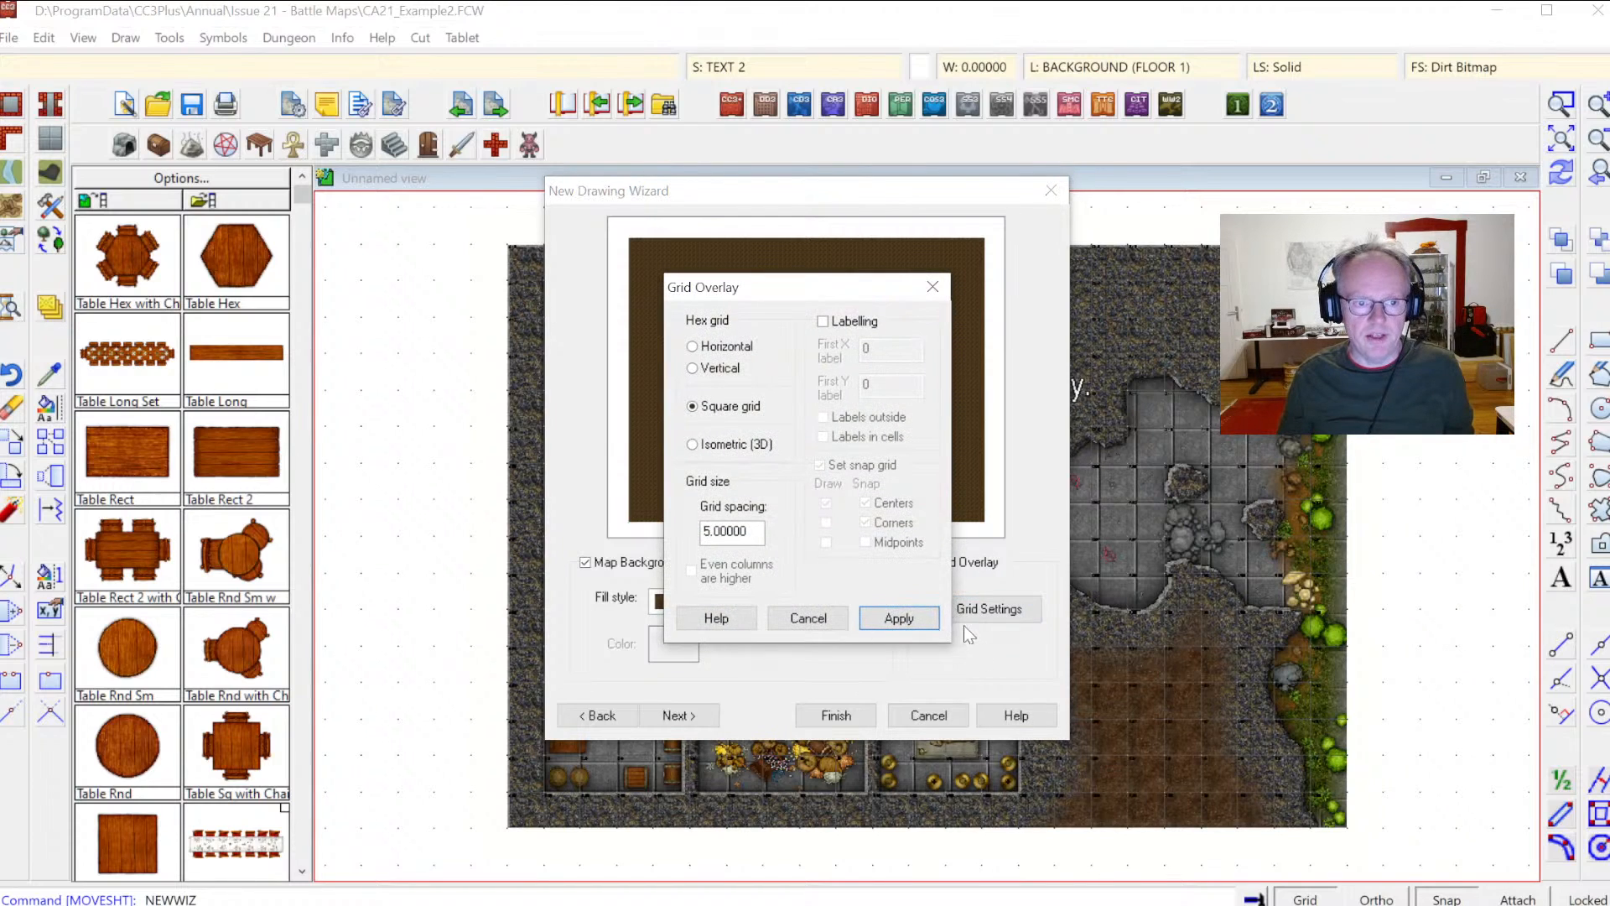
{"action": "left_click", "coordinate": [693, 407]}
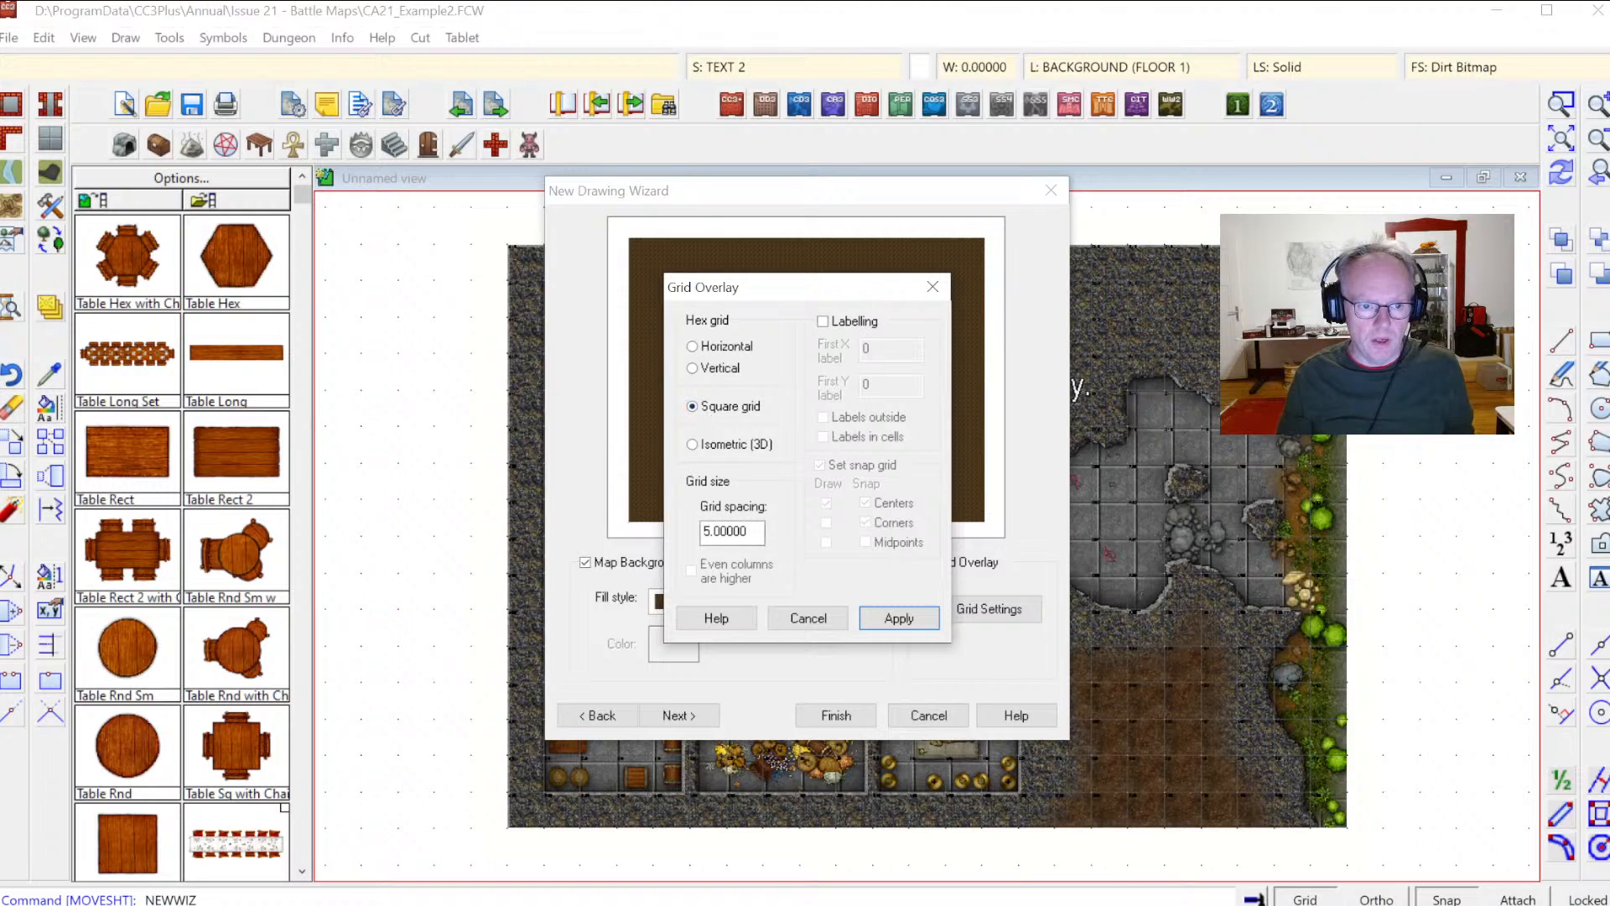
Step: Turn on grid labelling in the grid overlay settings, with labels placed in cells
{"action": "left_click", "coordinate": [710, 531]}
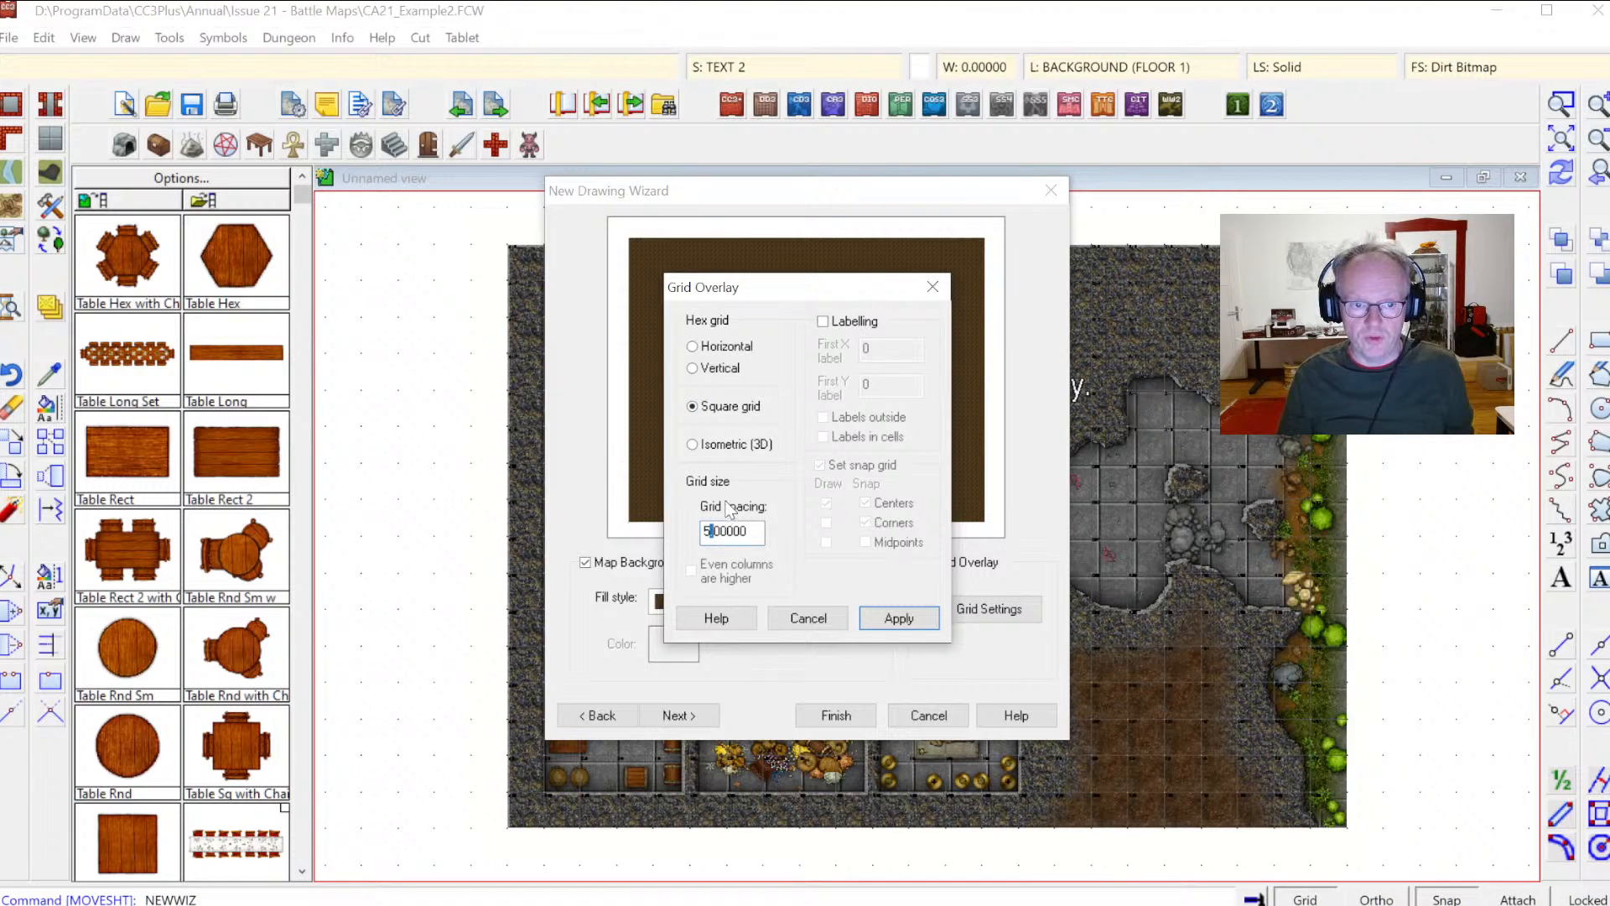
{"action": "left_click", "coordinate": [728, 531]}
{"action": "key", "text": "End"}
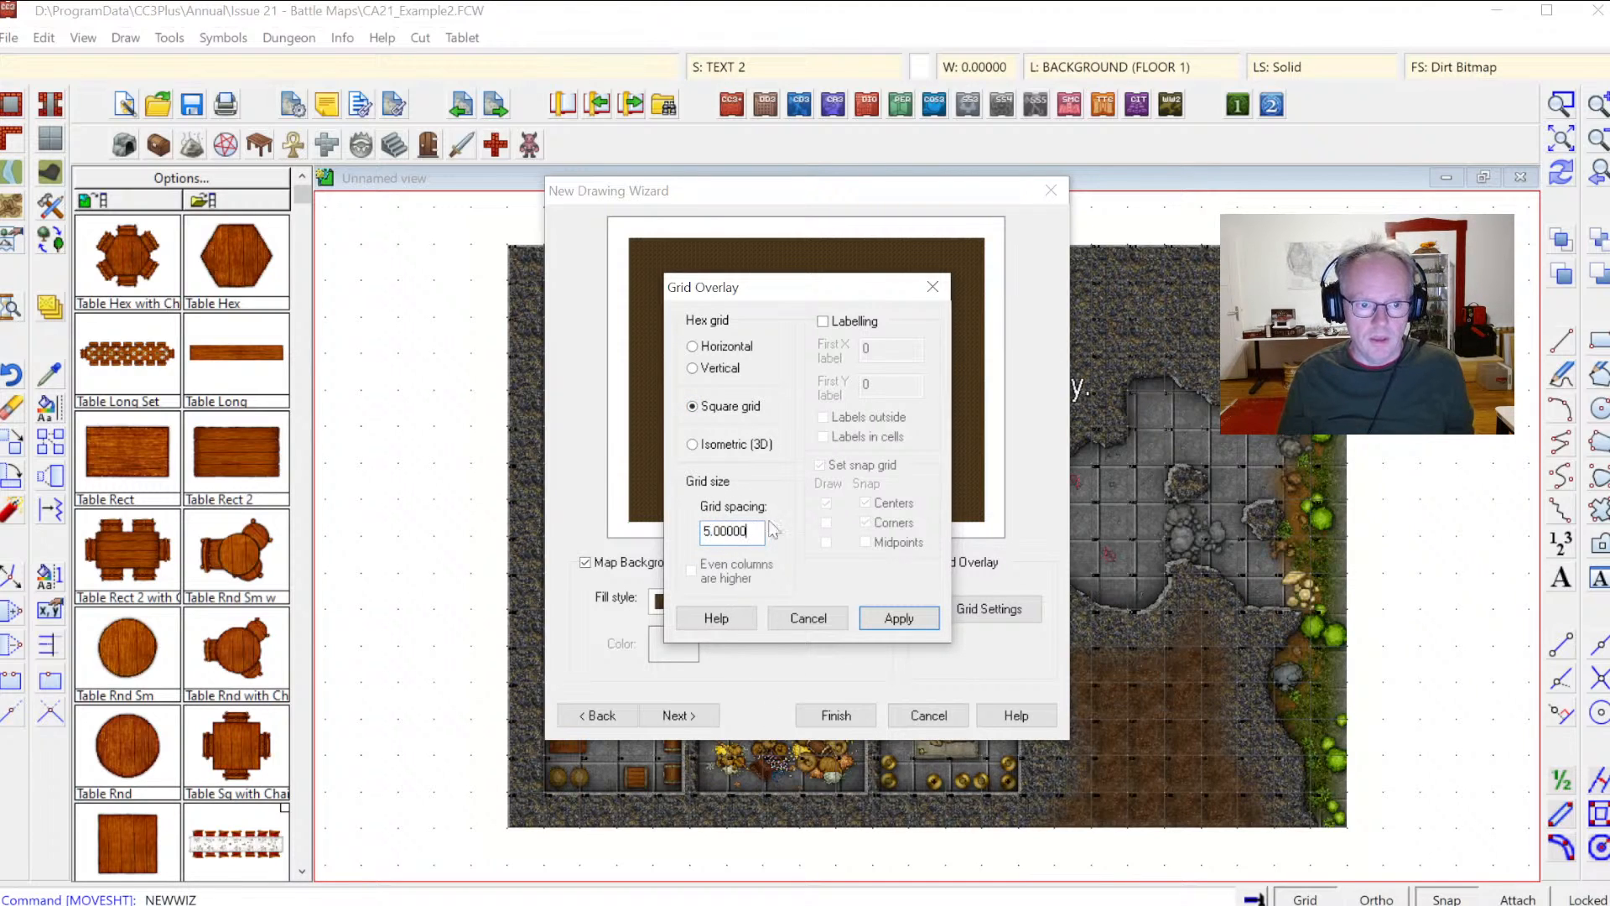
{"action": "left_click", "coordinate": [827, 319]}
{"action": "left_click", "coordinate": [827, 319]}
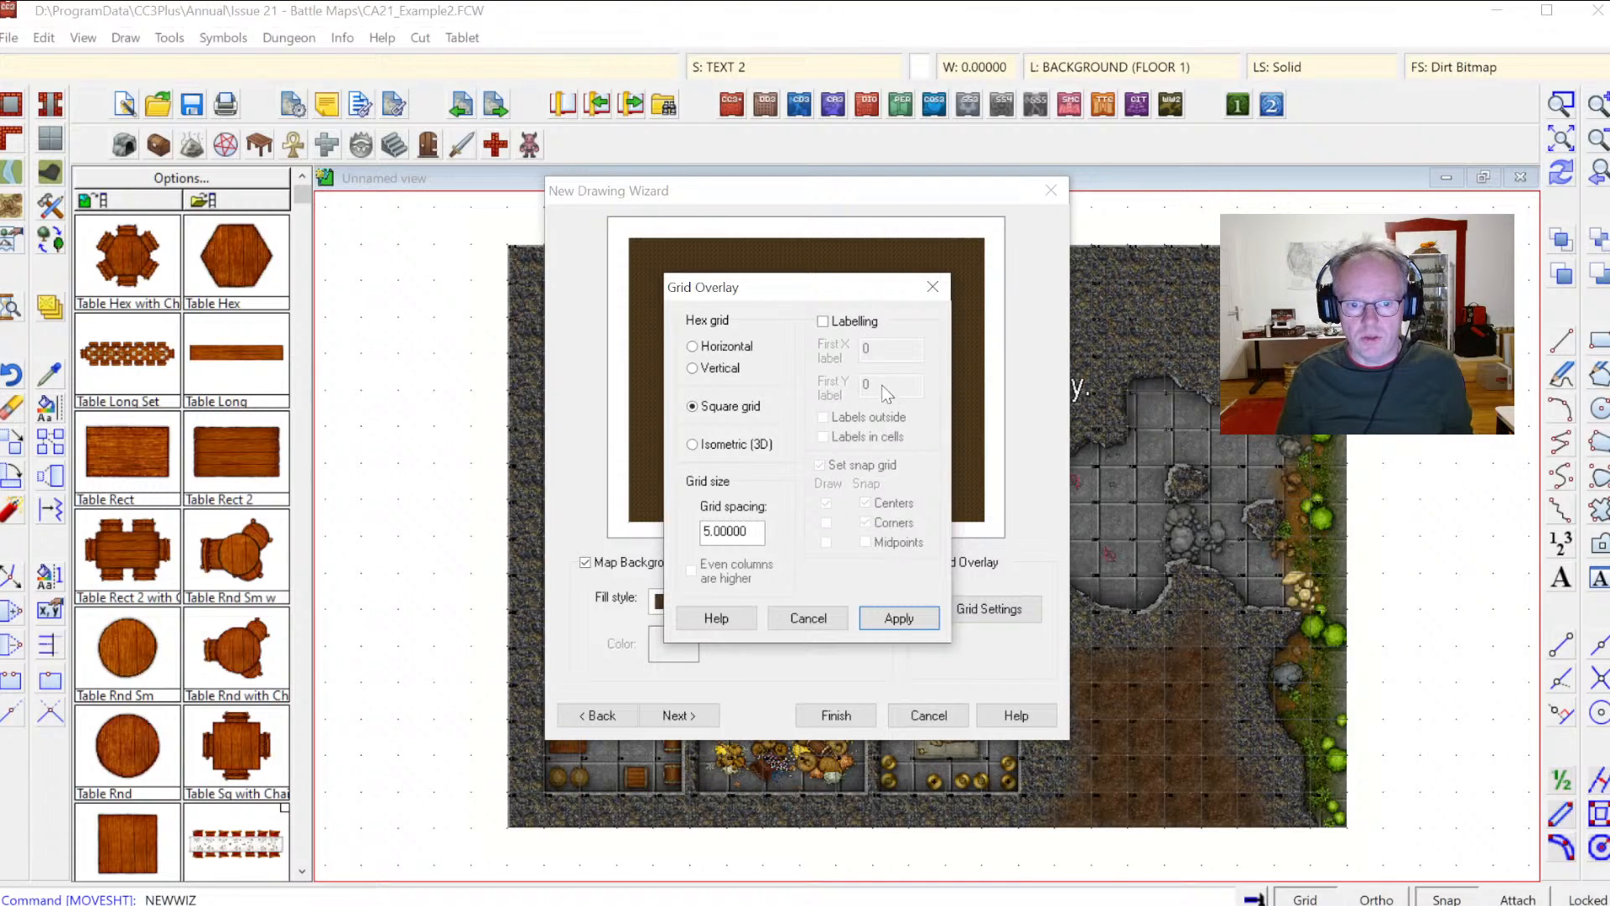
{"action": "left_click", "coordinate": [843, 325]}
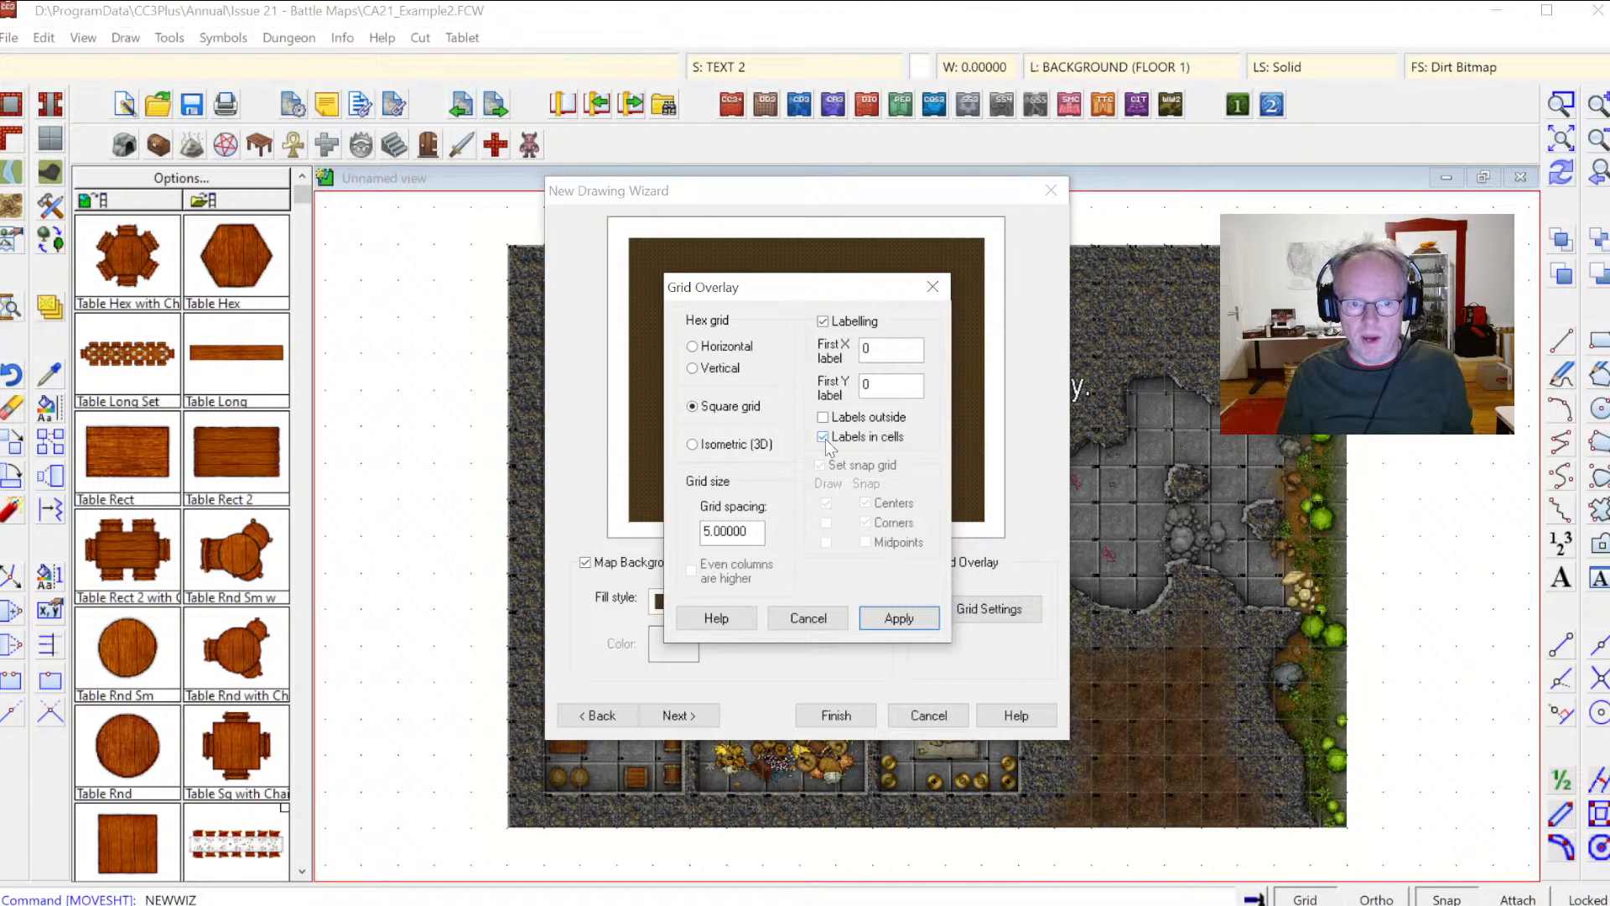
Step: Set the first X label to A and the first Y label to 1, then apply the grid settings
{"action": "double_click", "coordinate": [867, 348]}
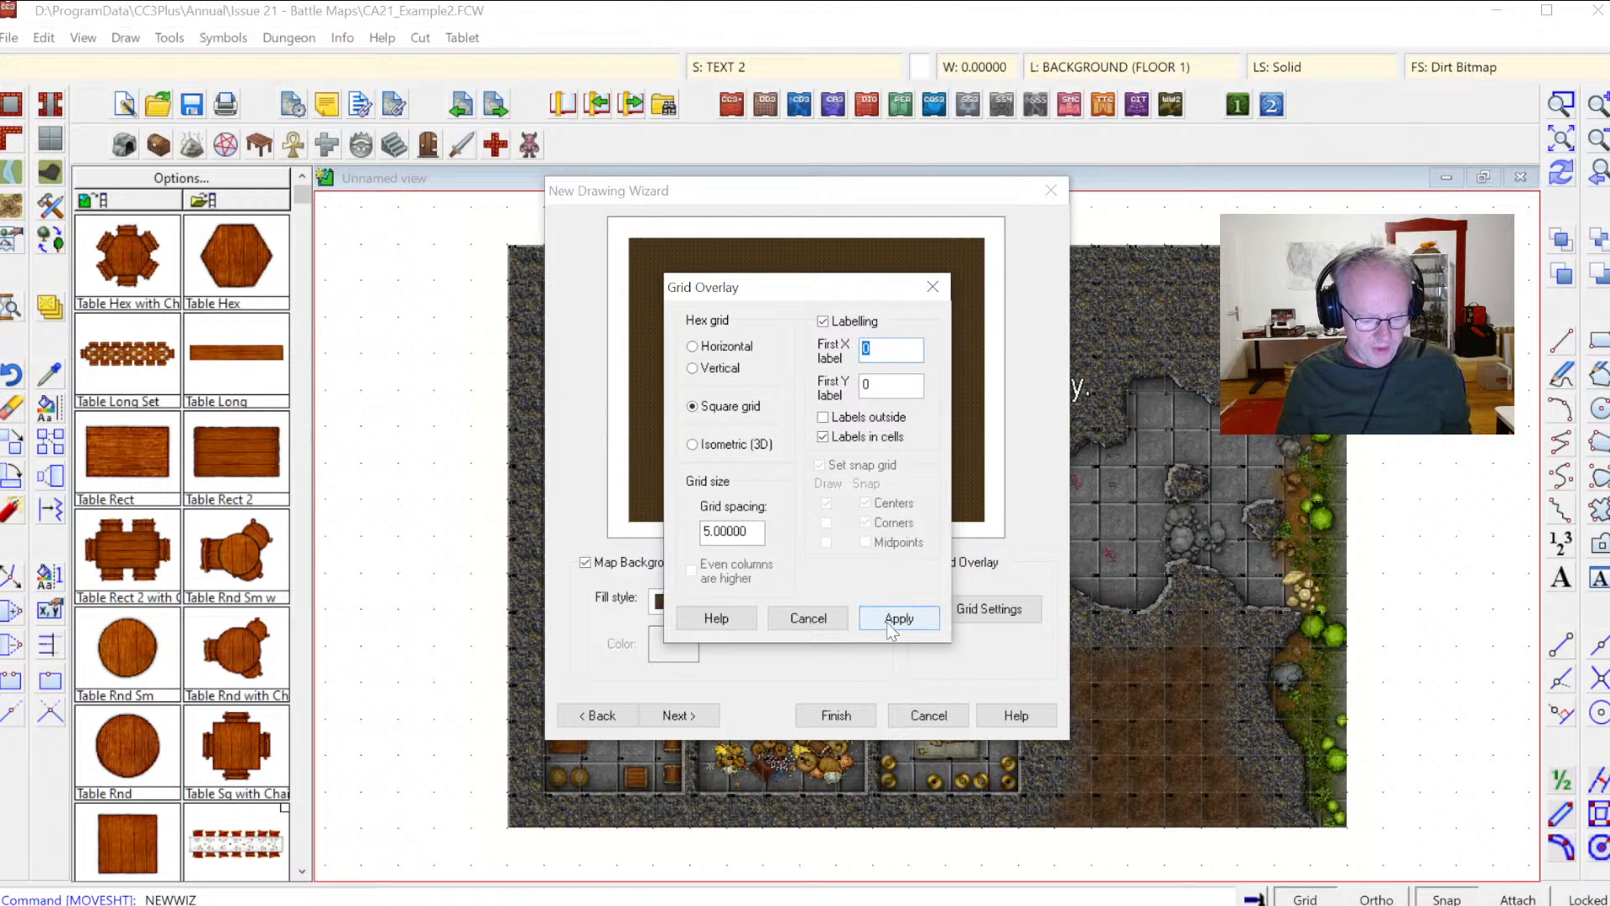
{"action": "type", "text": "A"}
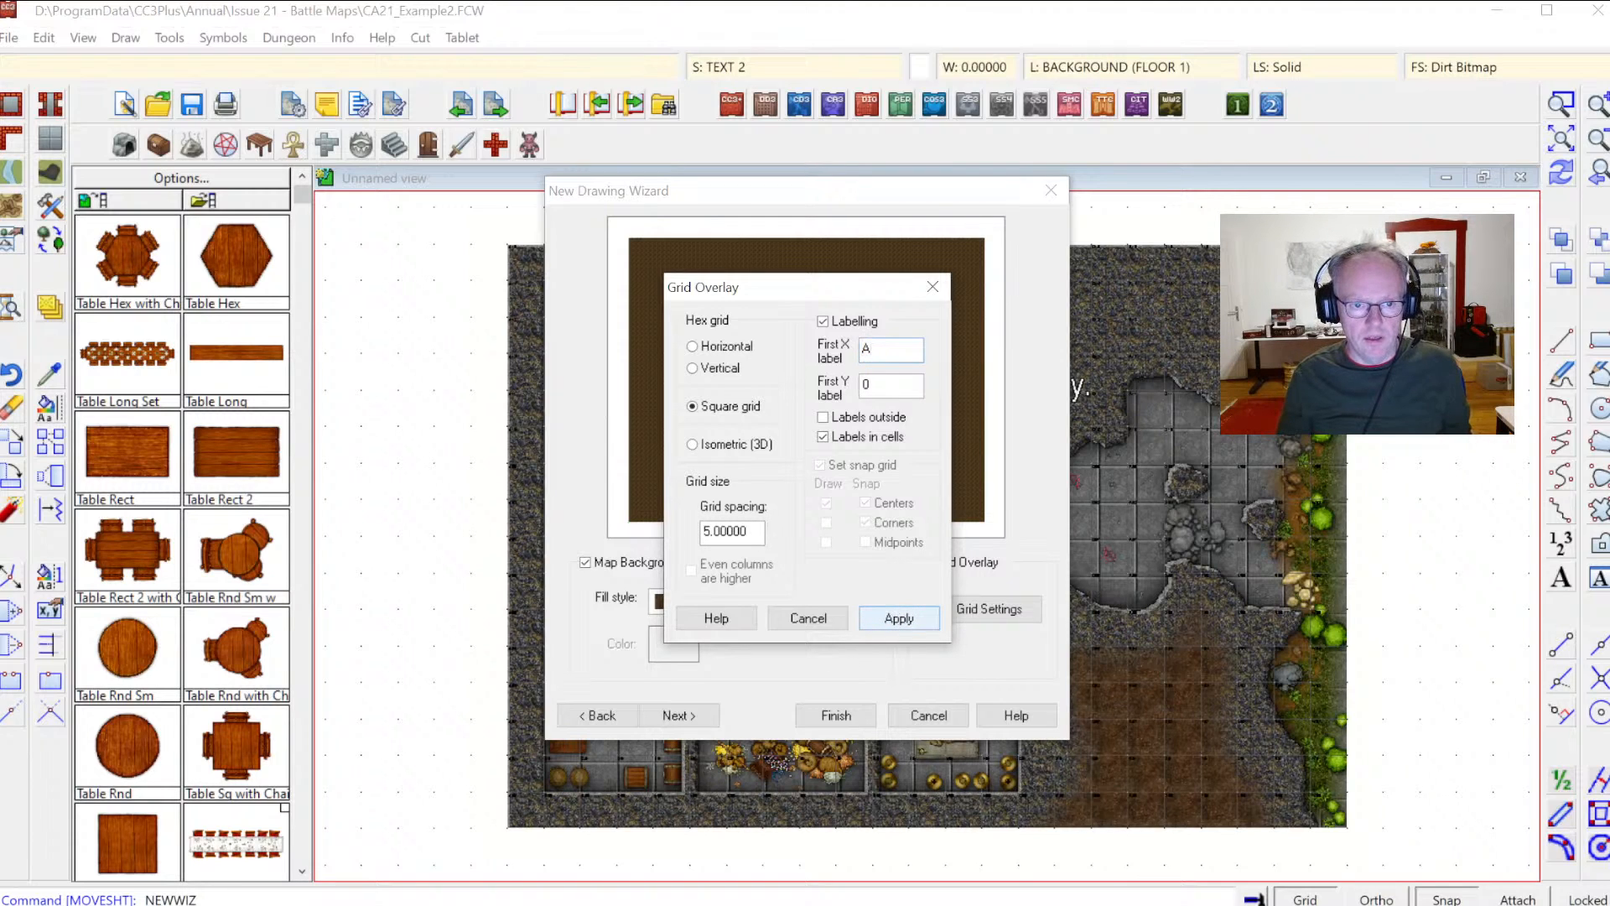
{"action": "key", "text": "Tab"}
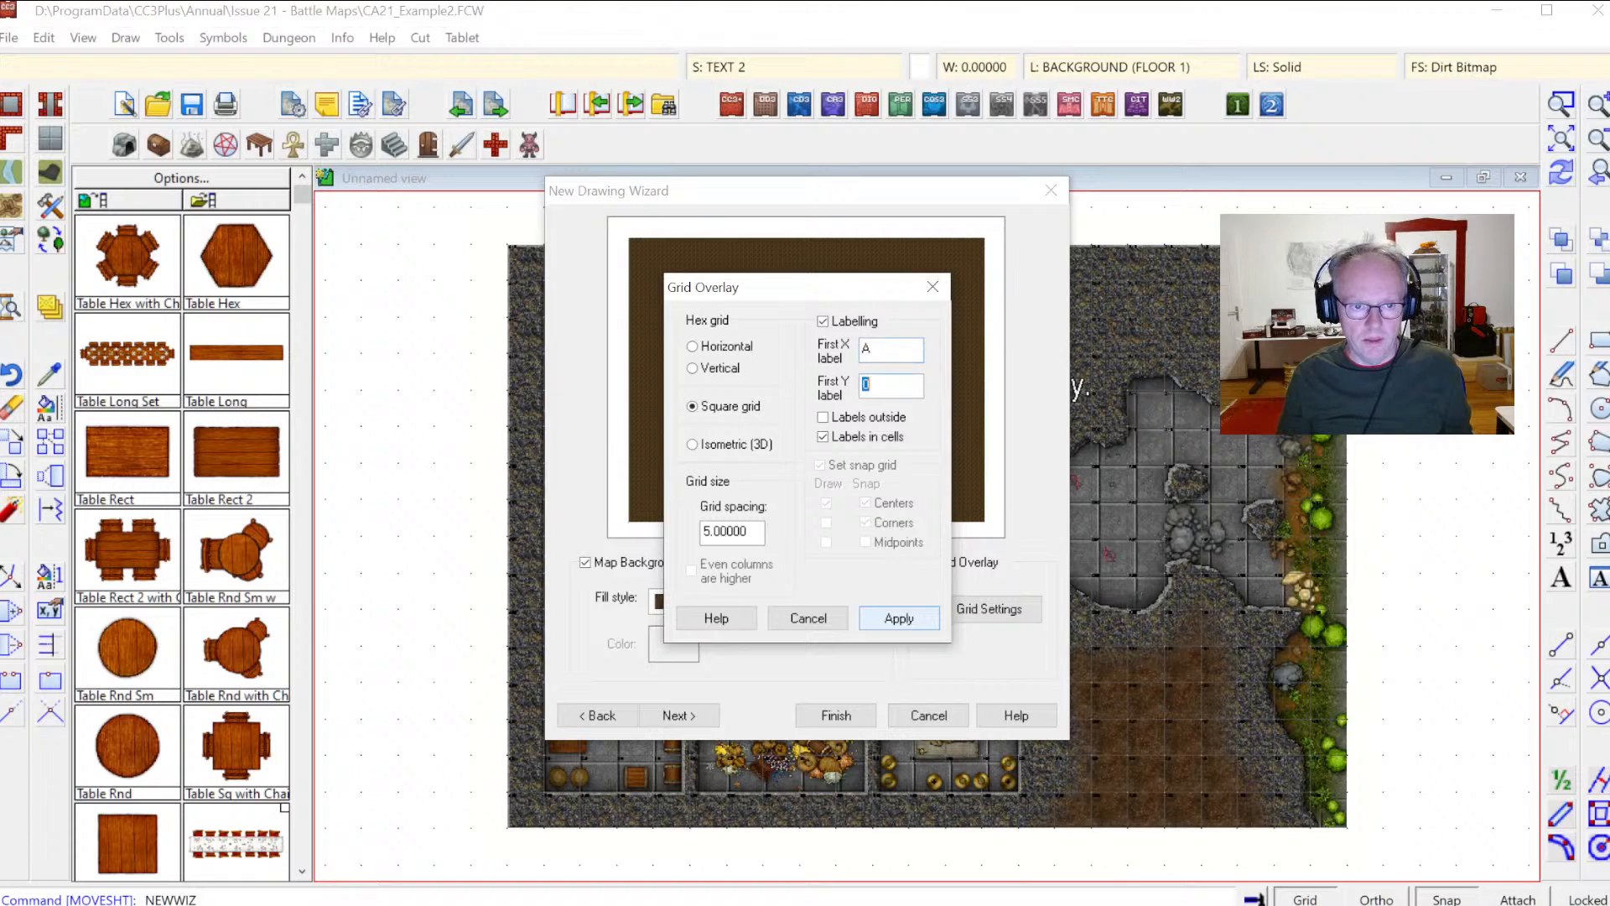
{"action": "type", "text": "1"}
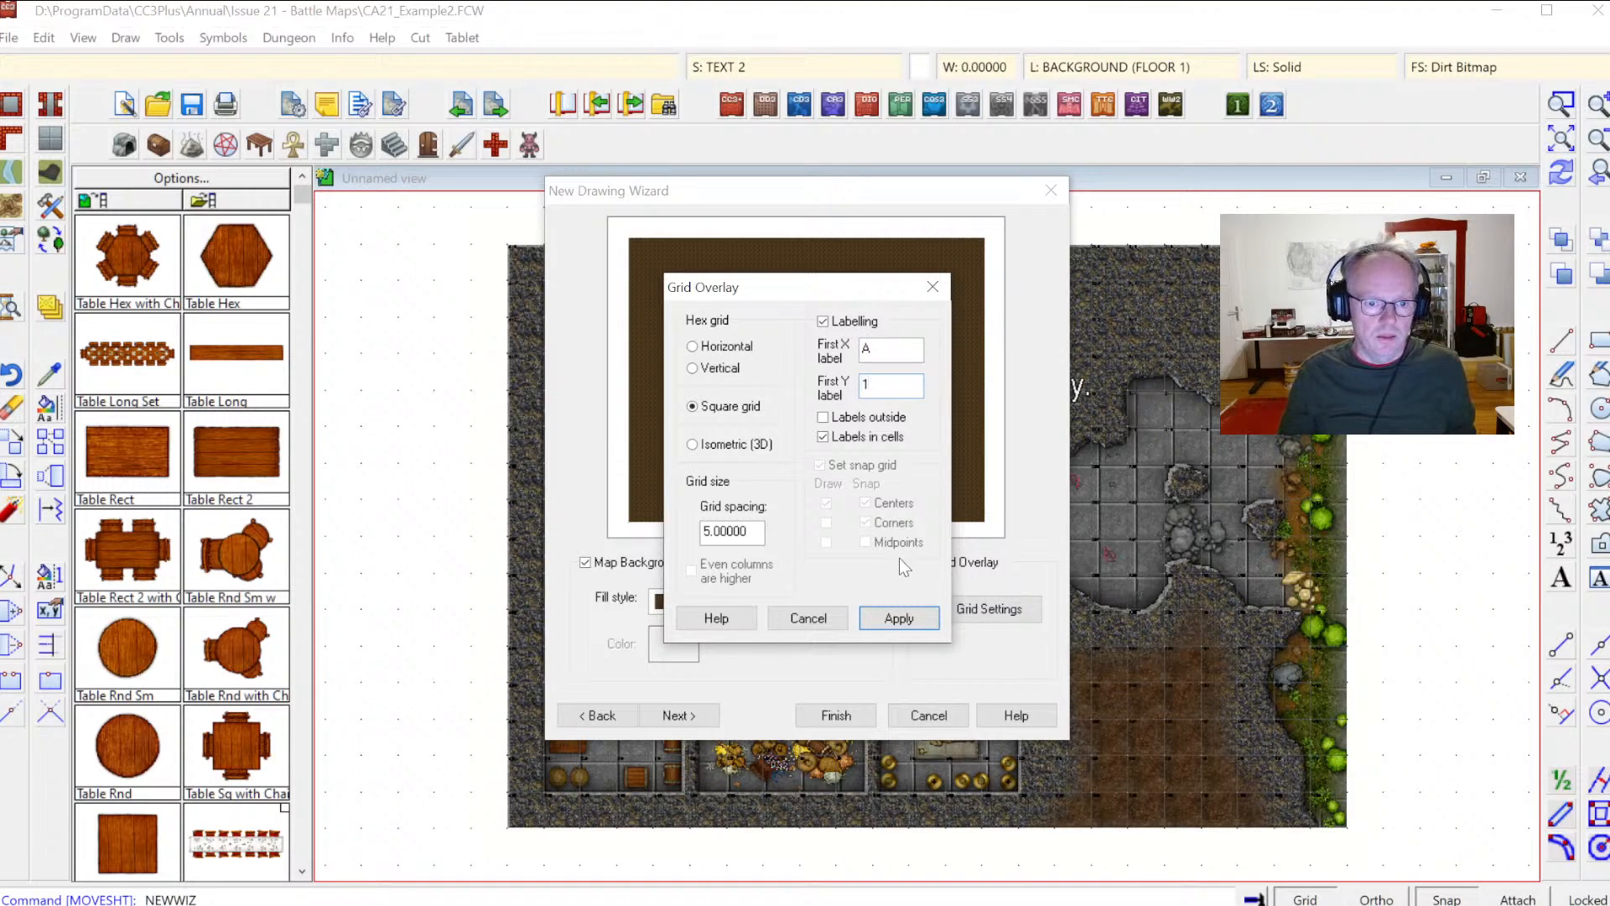
{"action": "left_click", "coordinate": [911, 617]}
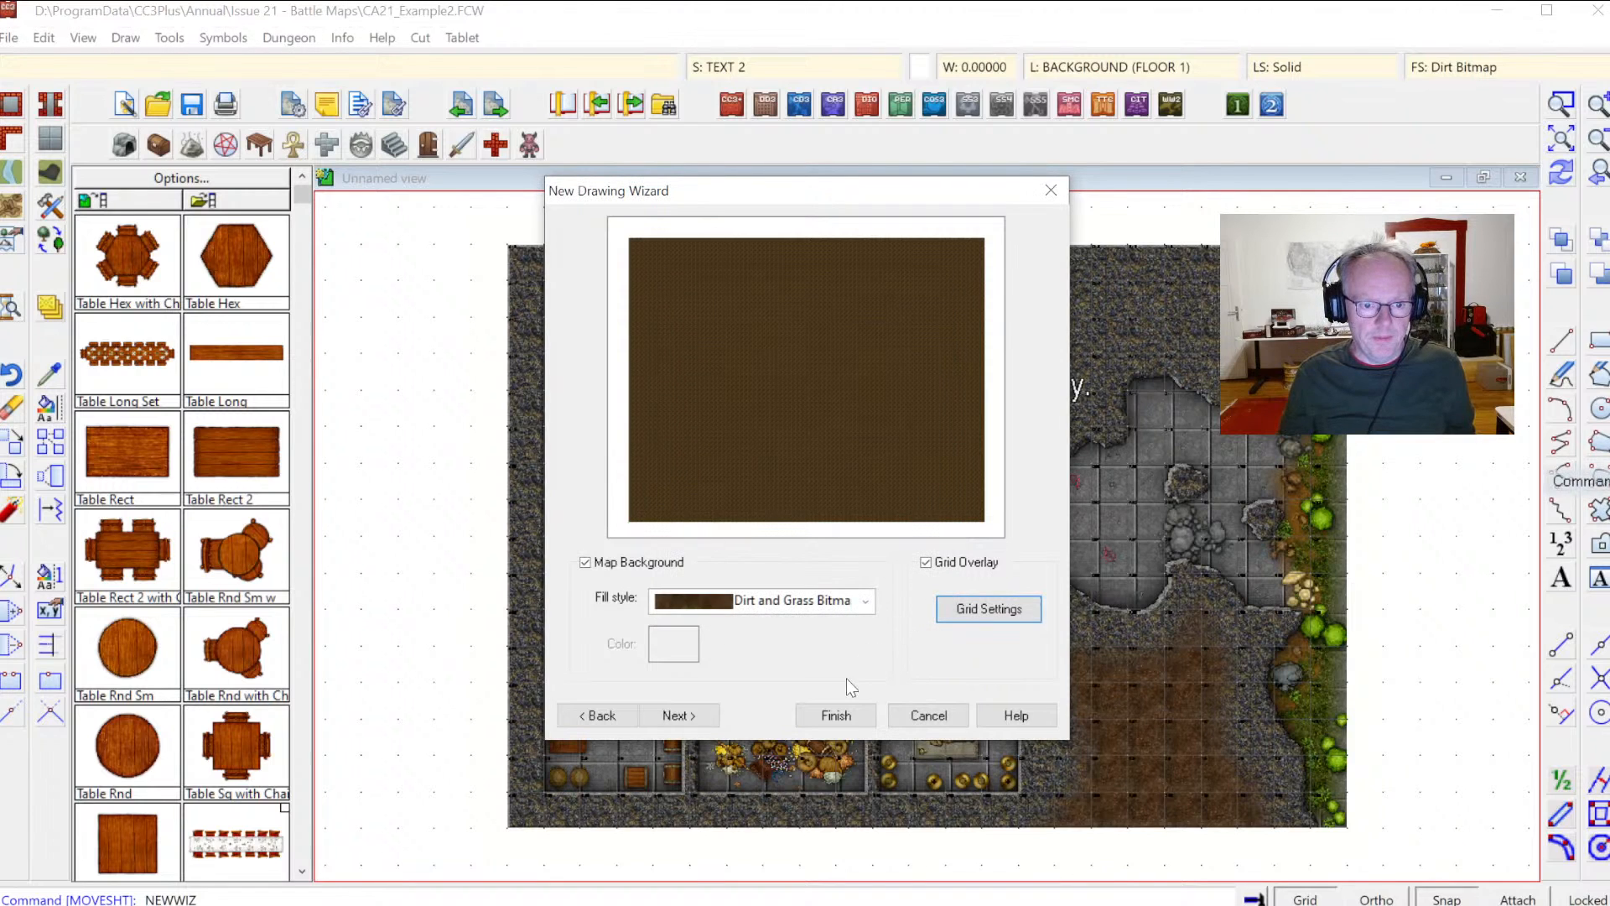
Step: Finish the wizard and save the new map as Dungeon in the Profantasy Streams / 72 Battle Maps folder
{"action": "left_click", "coordinate": [833, 717]}
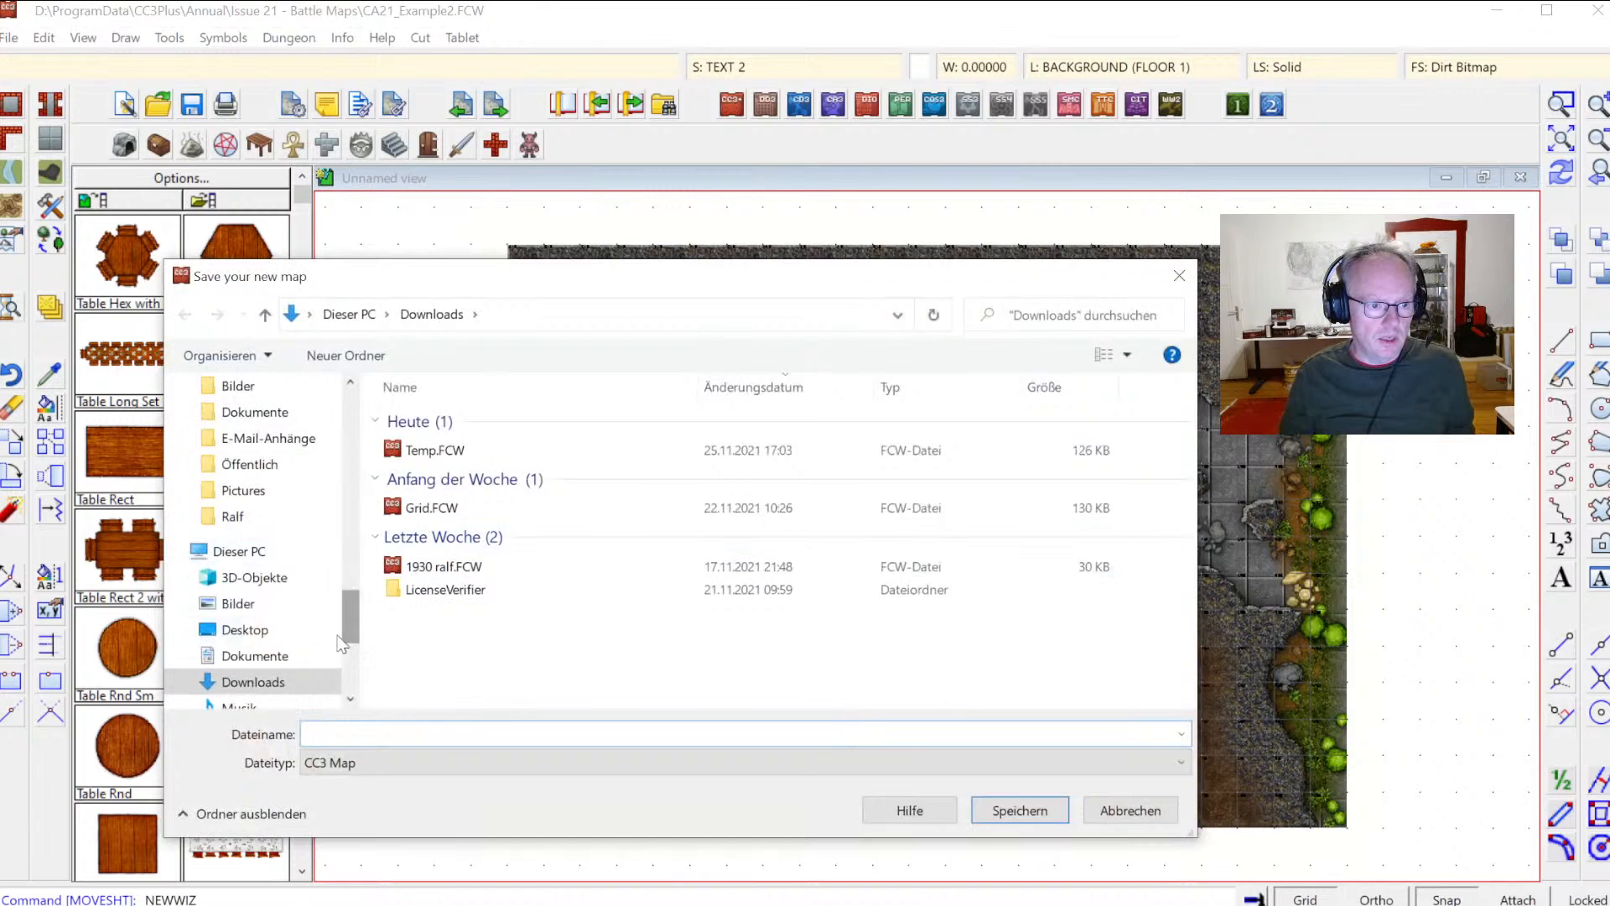
{"action": "scroll", "coordinate": [268, 629], "scroll_direction": "down", "scroll_amount": 2}
{"action": "left_click", "coordinate": [243, 629]}
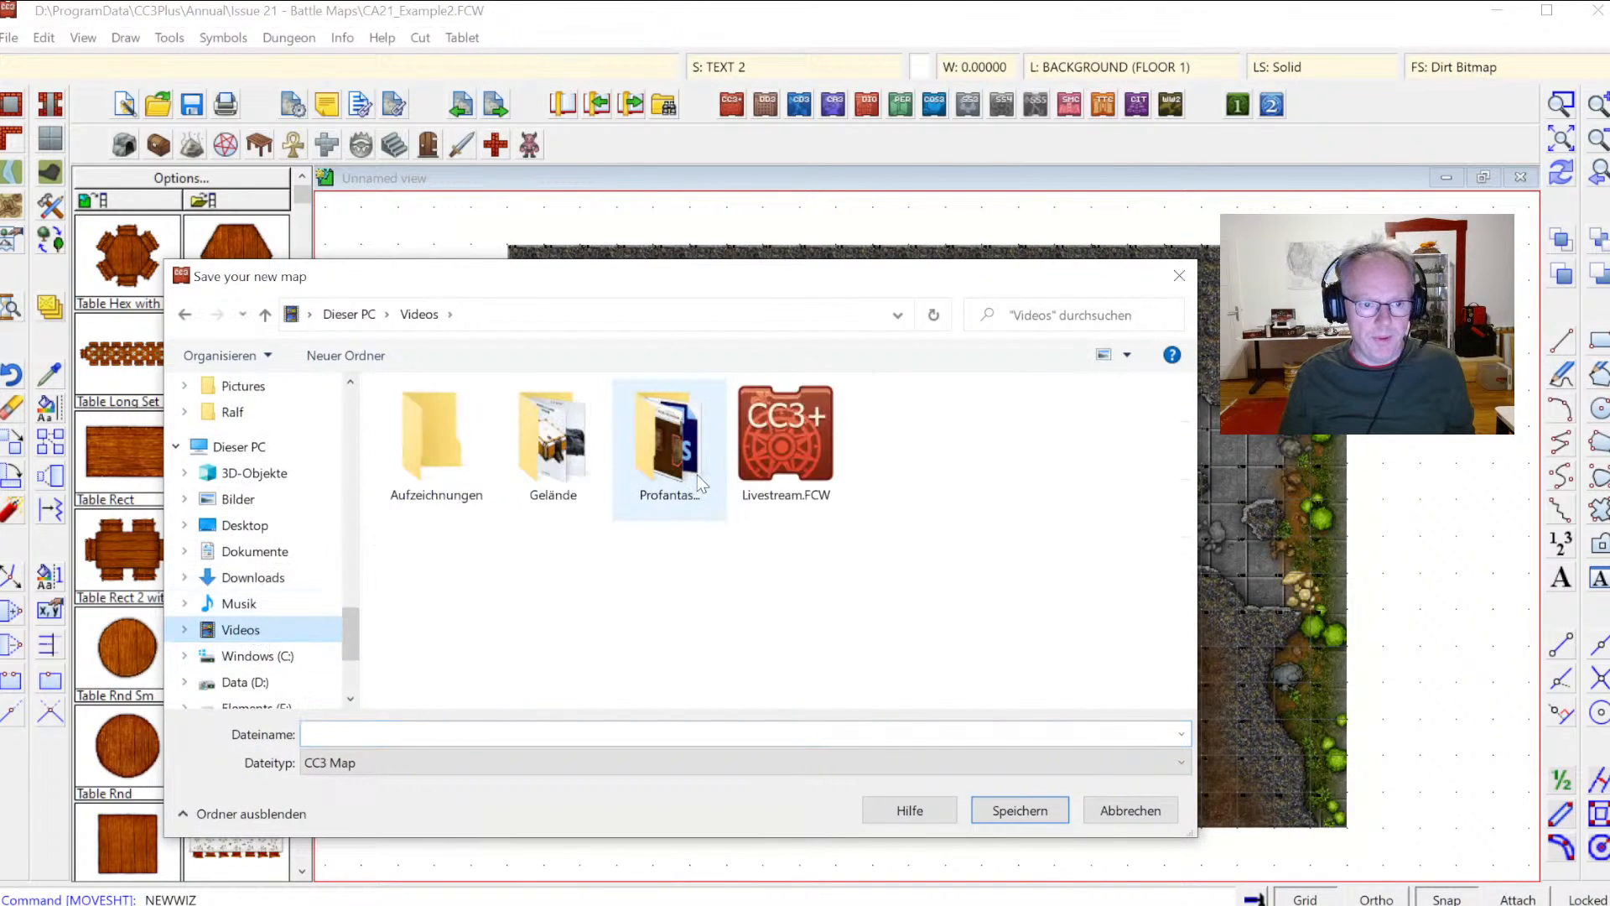
{"action": "double_click", "coordinate": [644, 466]}
{"action": "scroll", "coordinate": [637, 470], "scroll_direction": "down", "scroll_amount": 3}
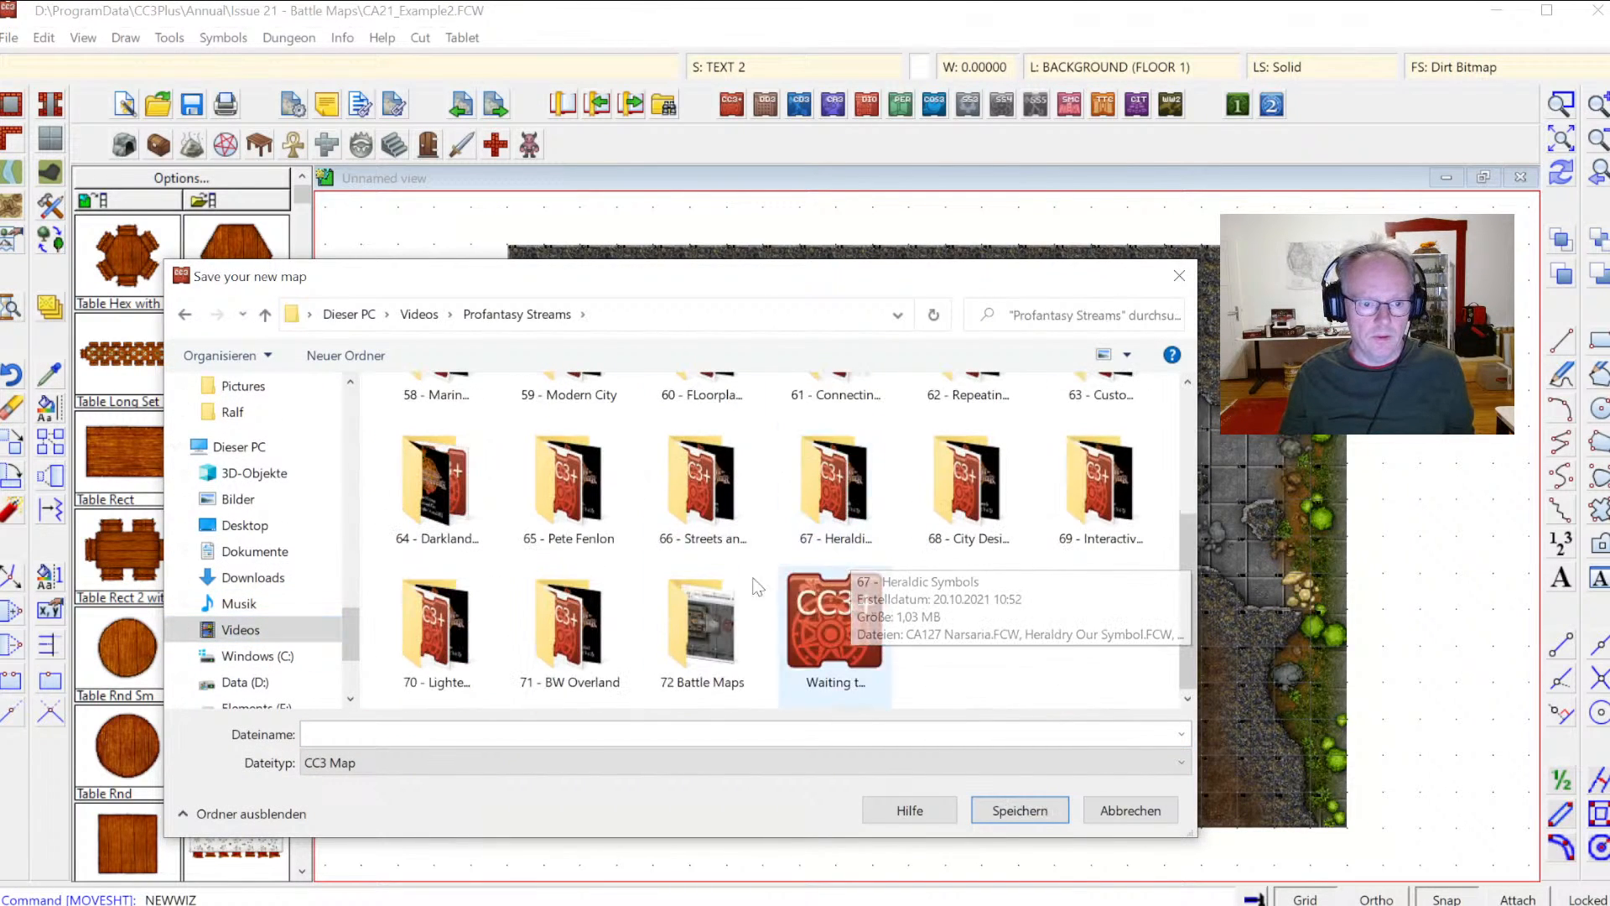
{"action": "double_click", "coordinate": [679, 654]}
{"action": "left_click", "coordinate": [662, 734]}
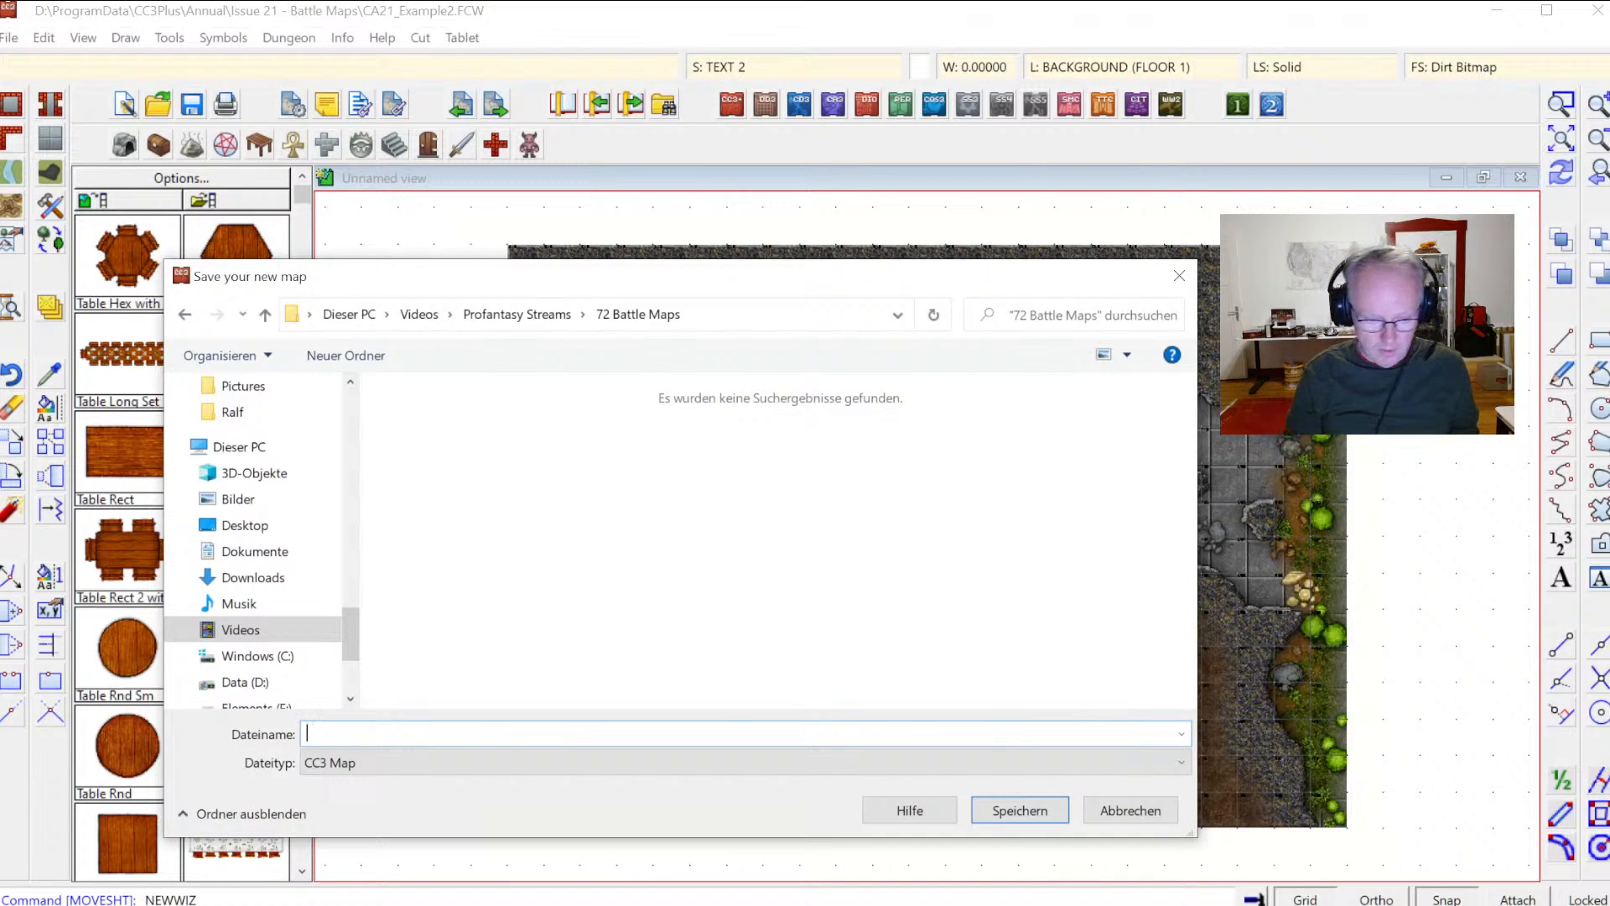
{"action": "type", "text": "Dungeon"}
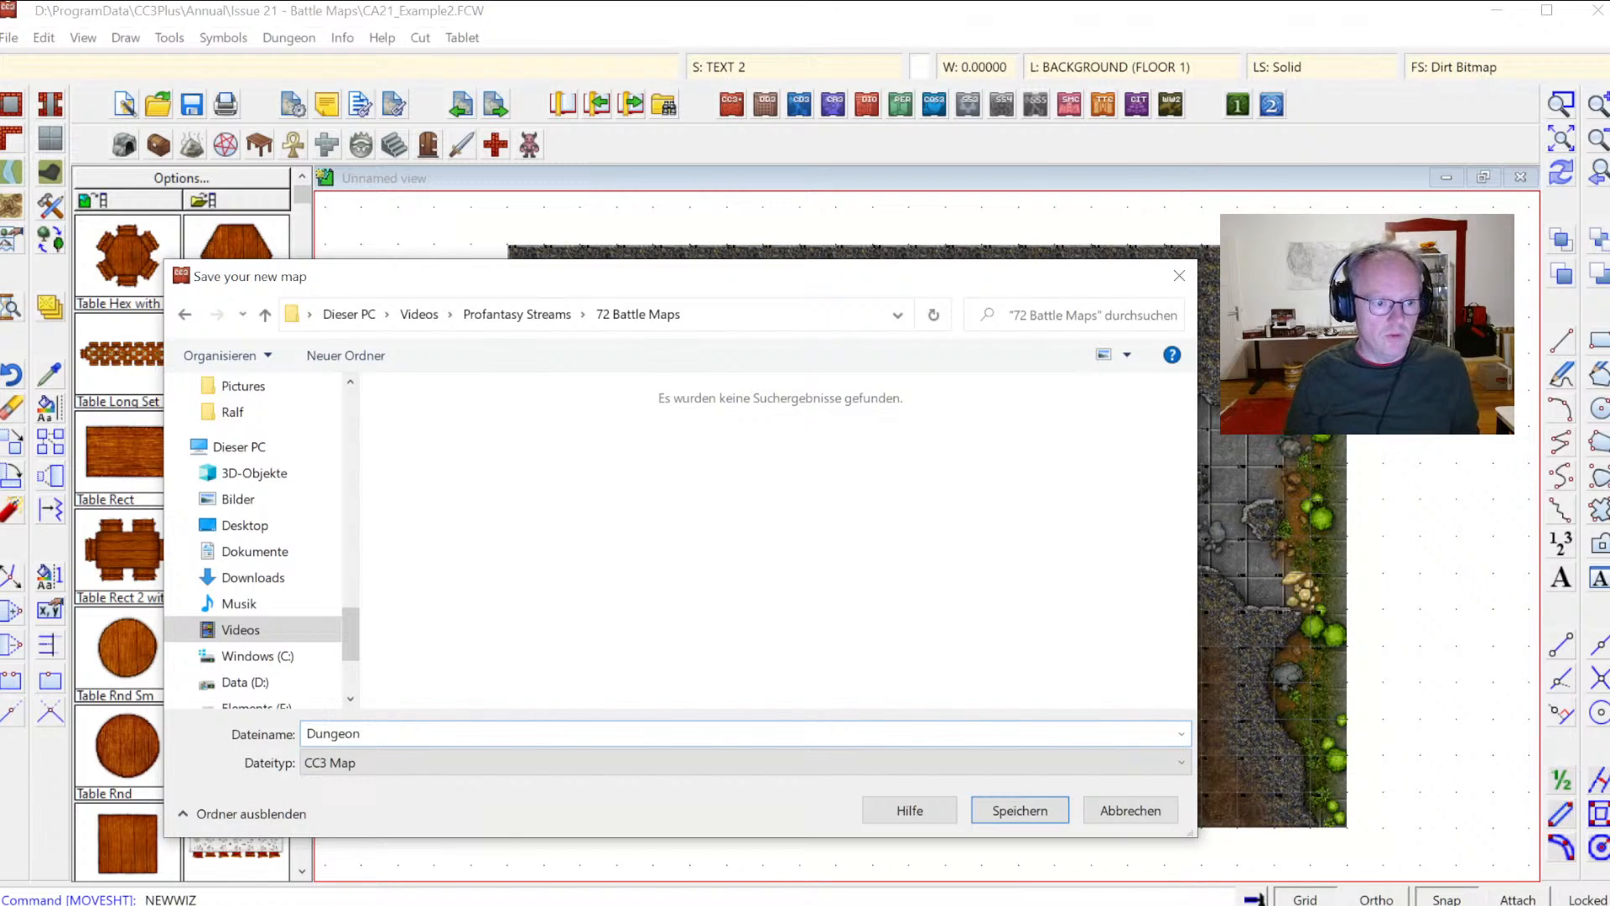
{"action": "key", "text": "Return"}
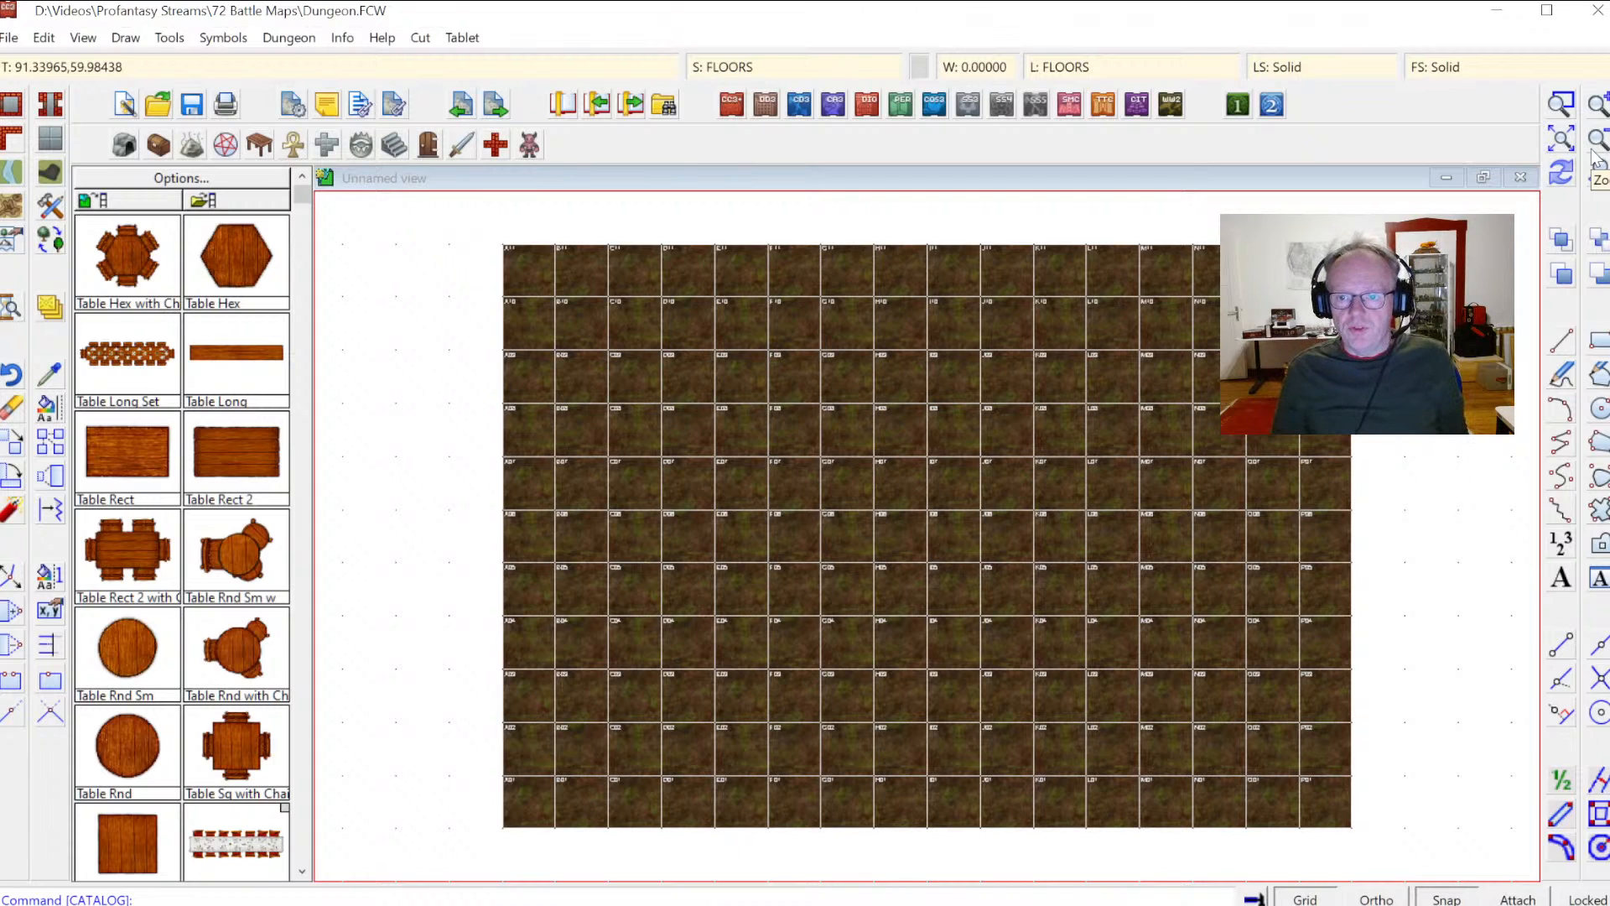
Step: List the properties of the grid group in the map's top-left corner
{"action": "left_click", "coordinate": [1598, 105]}
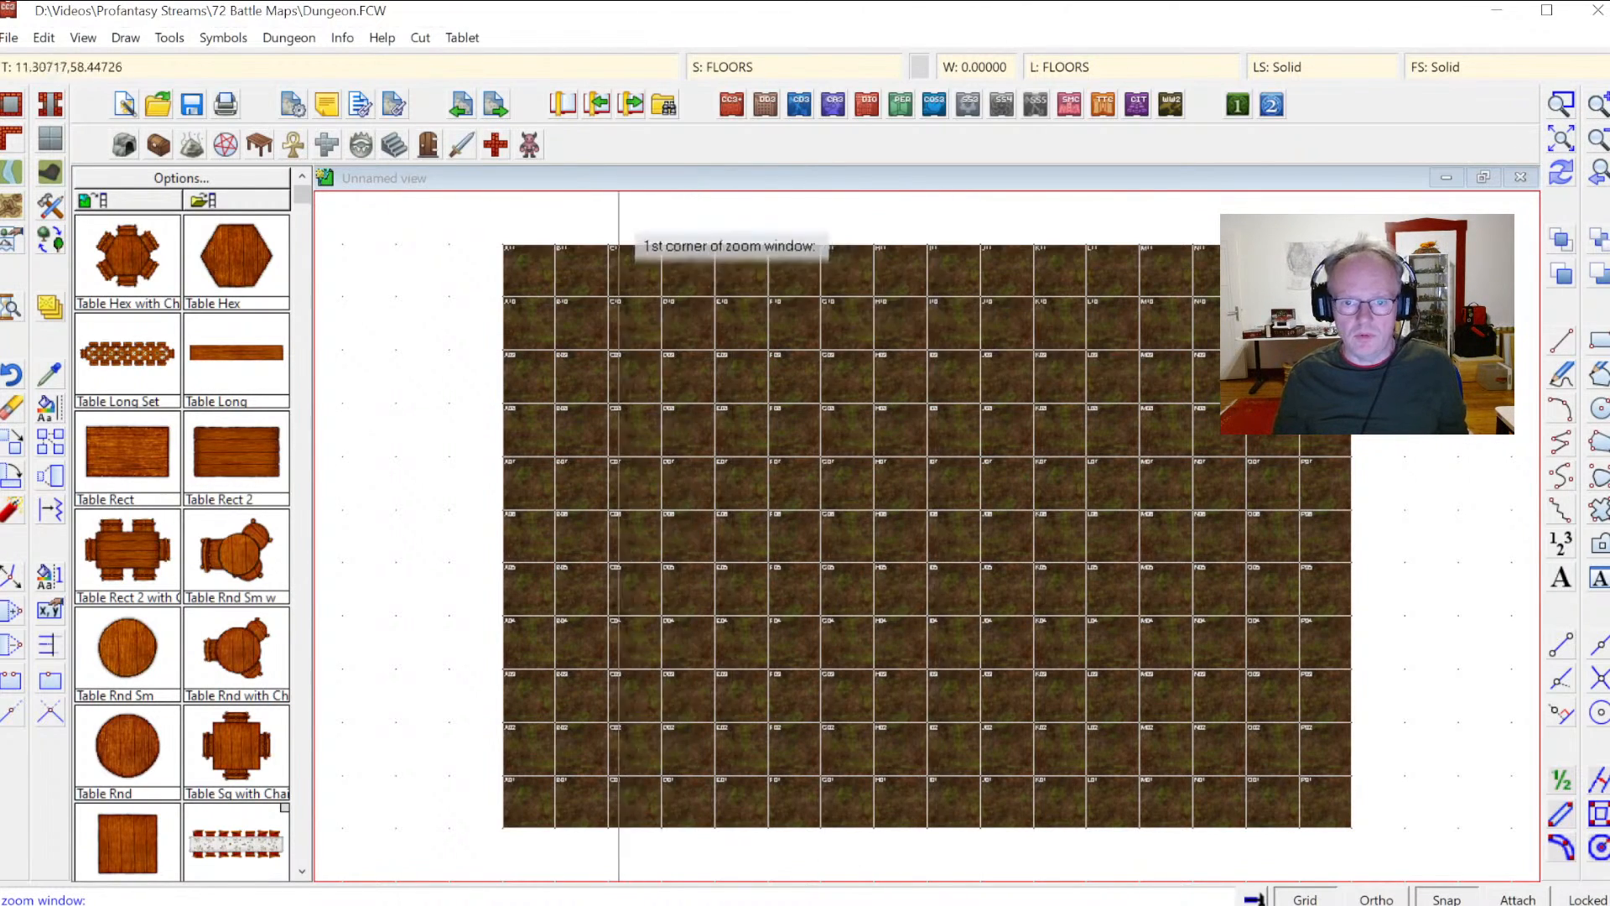
{"action": "left_click", "coordinate": [474, 238]}
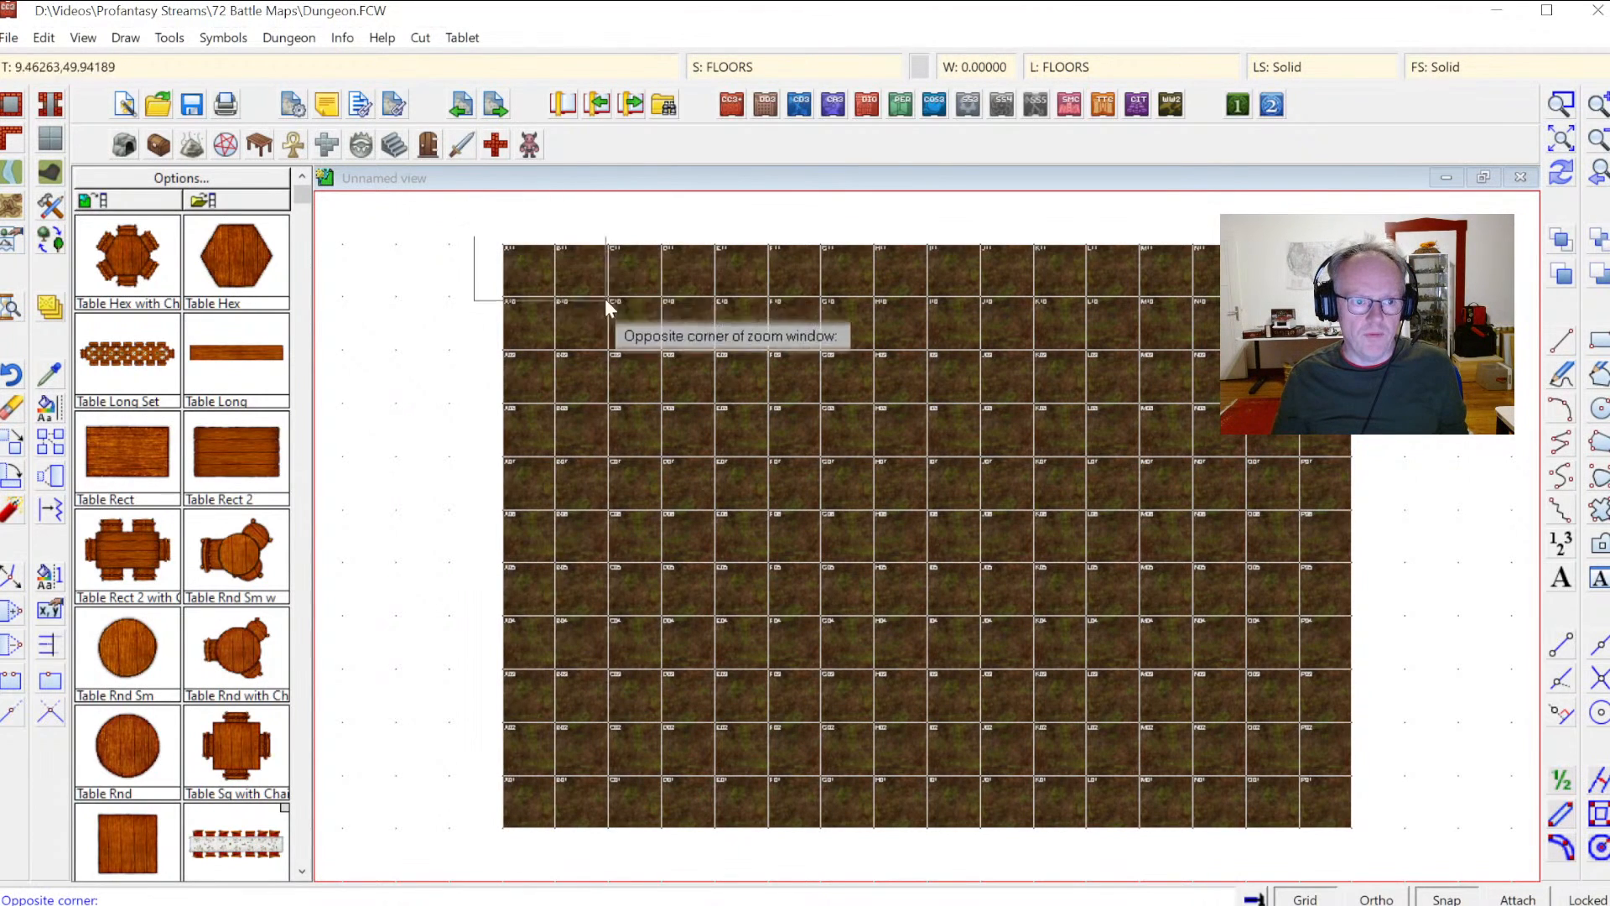
{"action": "left_click", "coordinate": [689, 362]}
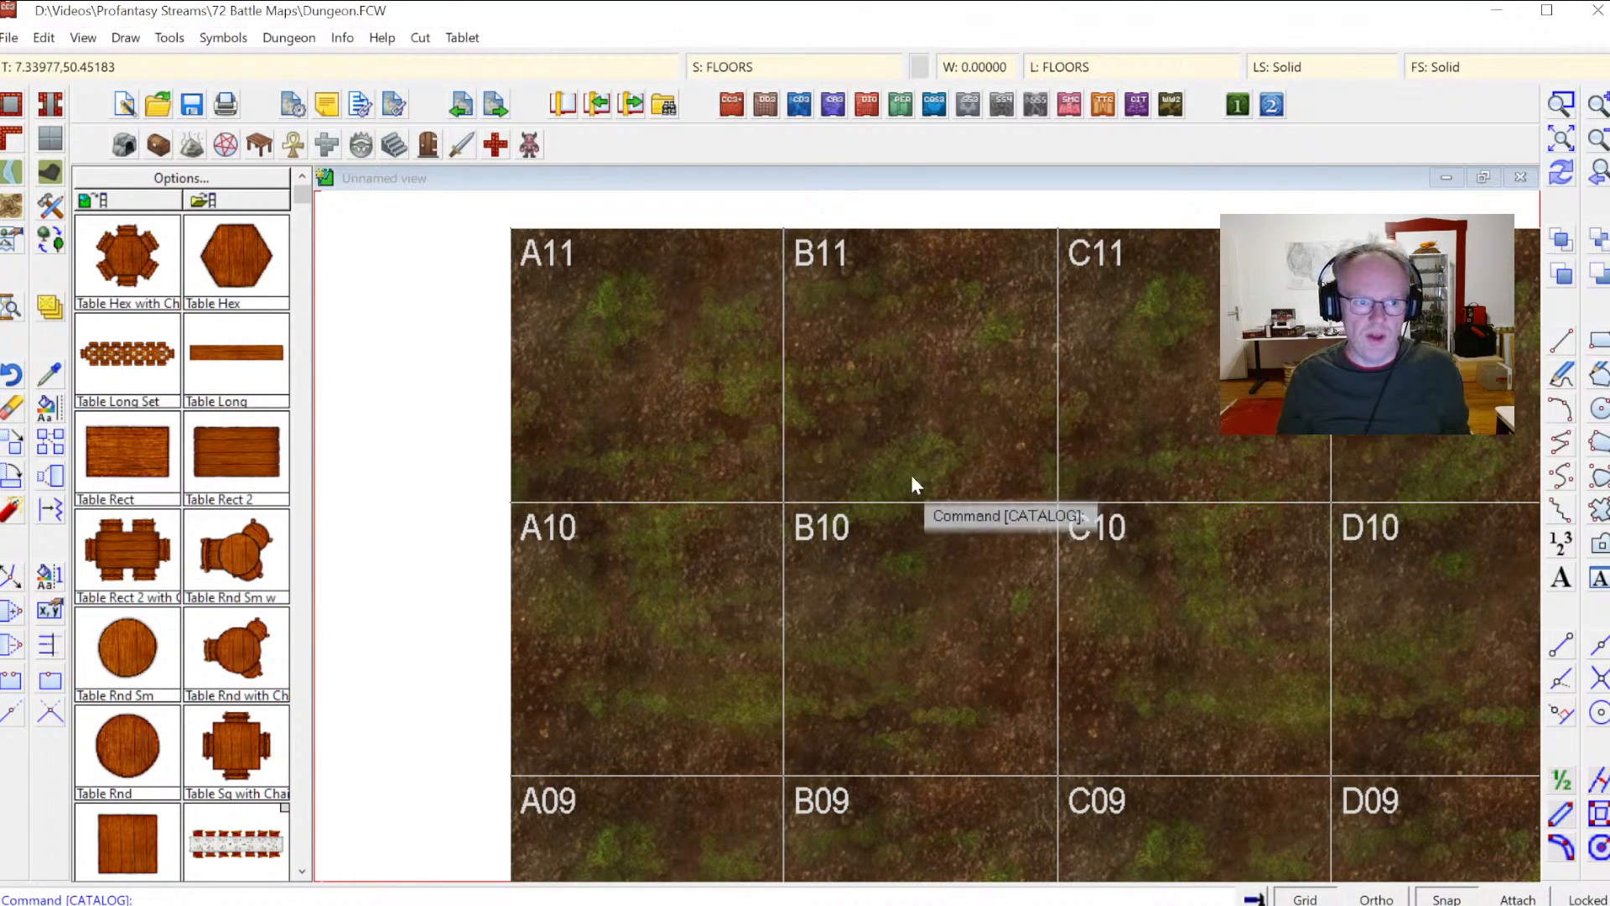
{"action": "left_click", "coordinate": [344, 39]}
{"action": "left_click", "coordinate": [369, 63]}
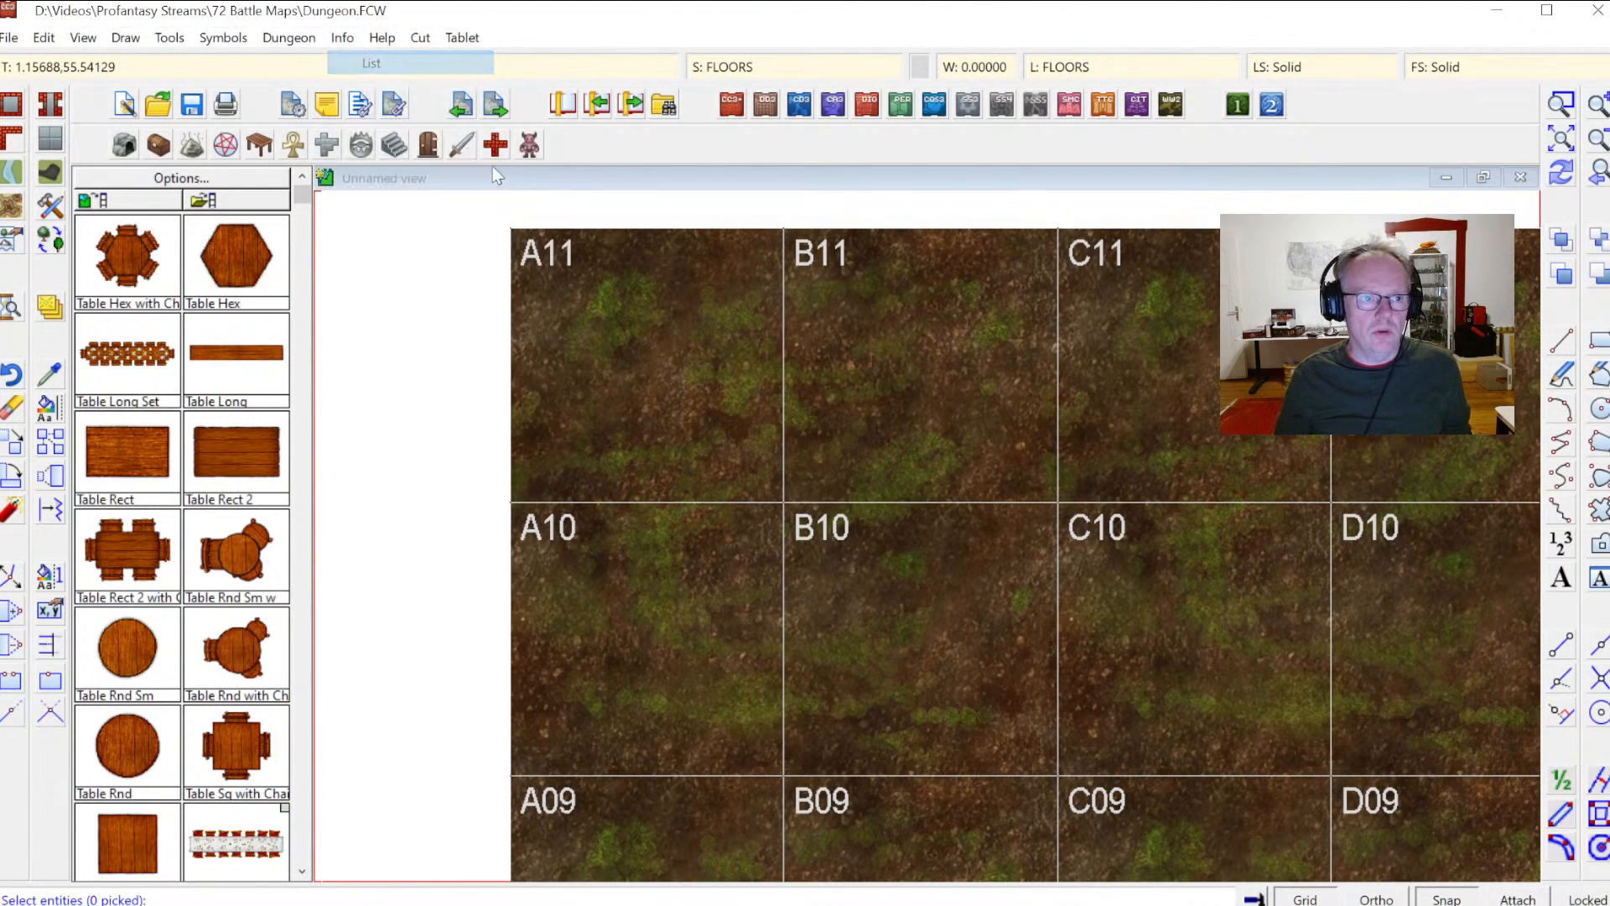
{"action": "left_click", "coordinate": [565, 263]}
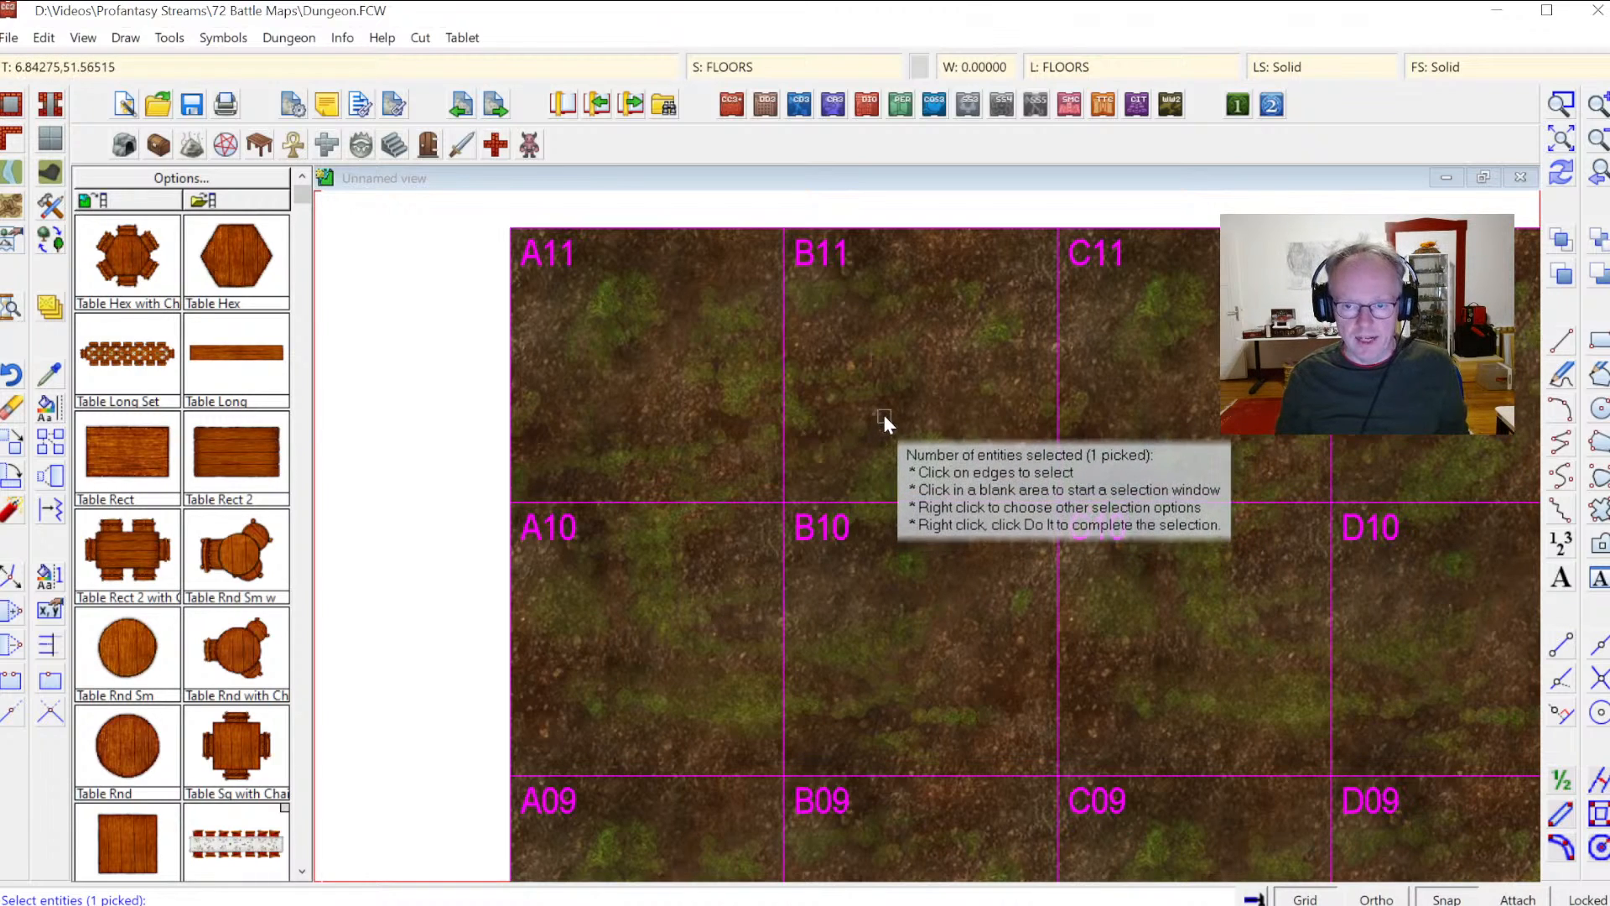
{"action": "key", "text": "d"}
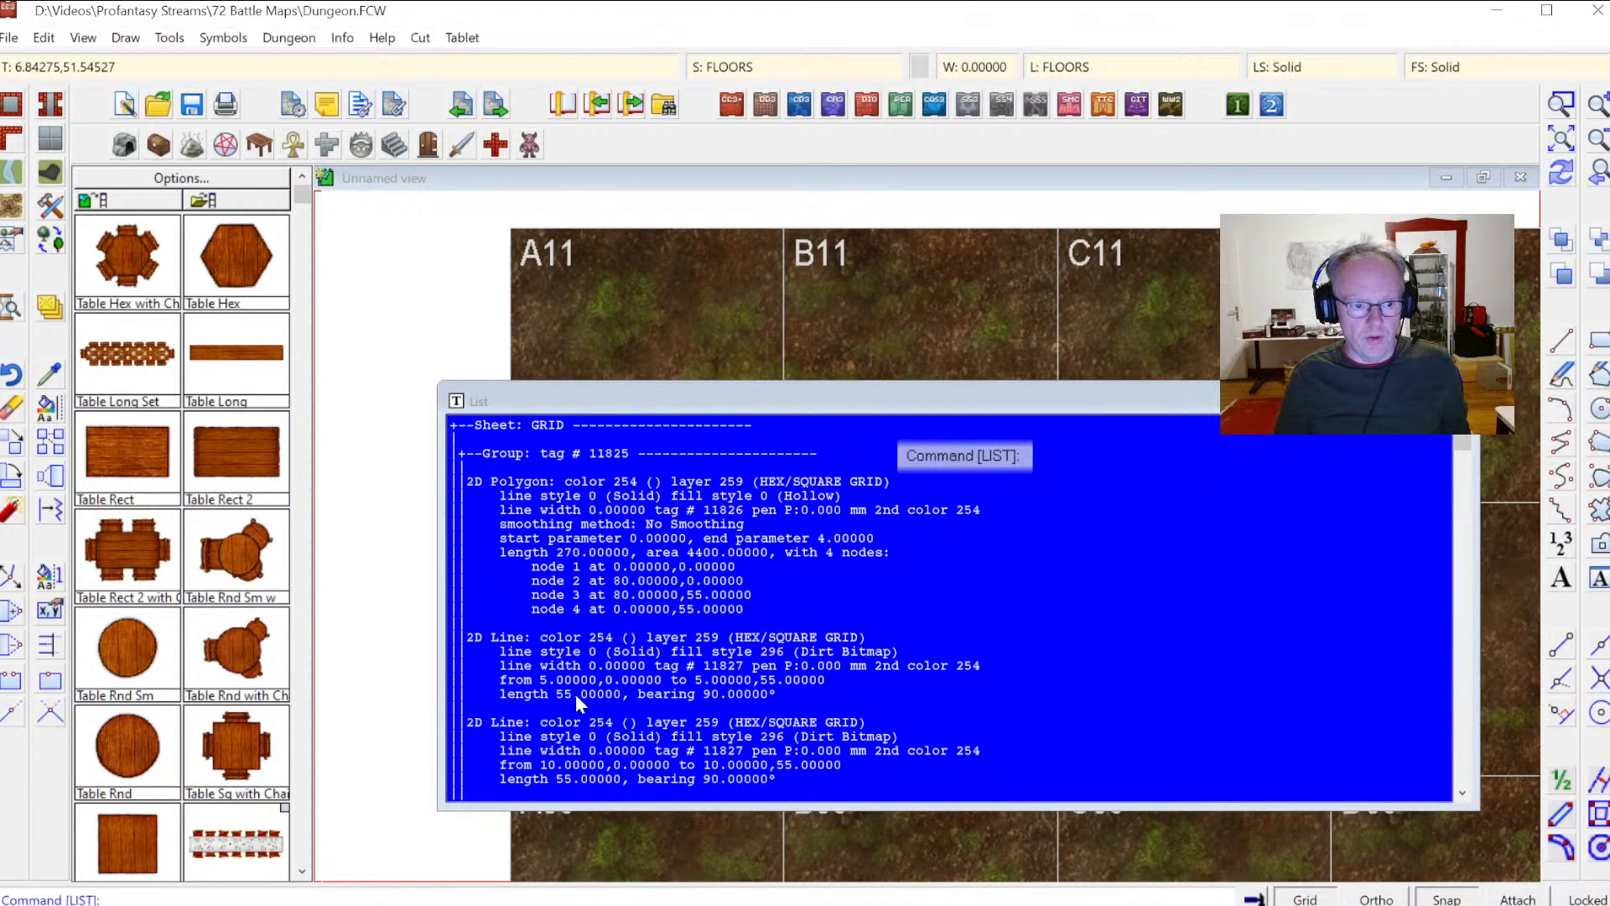
{"action": "scroll", "coordinate": [575, 698], "scroll_direction": "down", "scroll_amount": 11}
{"action": "scroll", "coordinate": [510, 621], "scroll_direction": "up", "scroll_amount": 7}
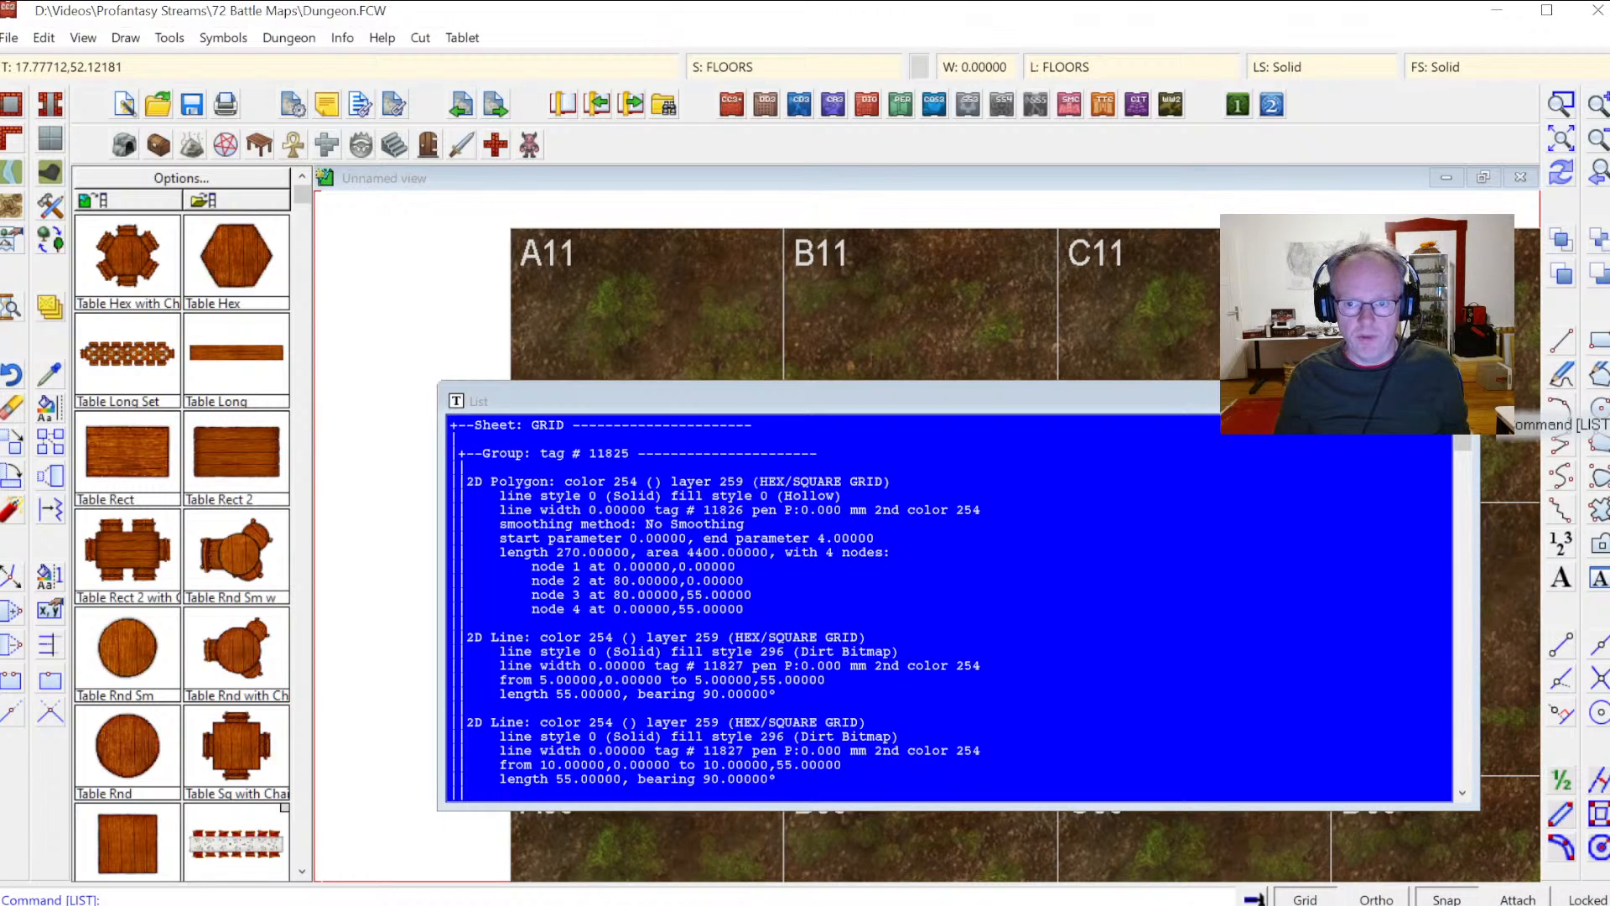
{"action": "left_click", "coordinate": [1460, 401]}
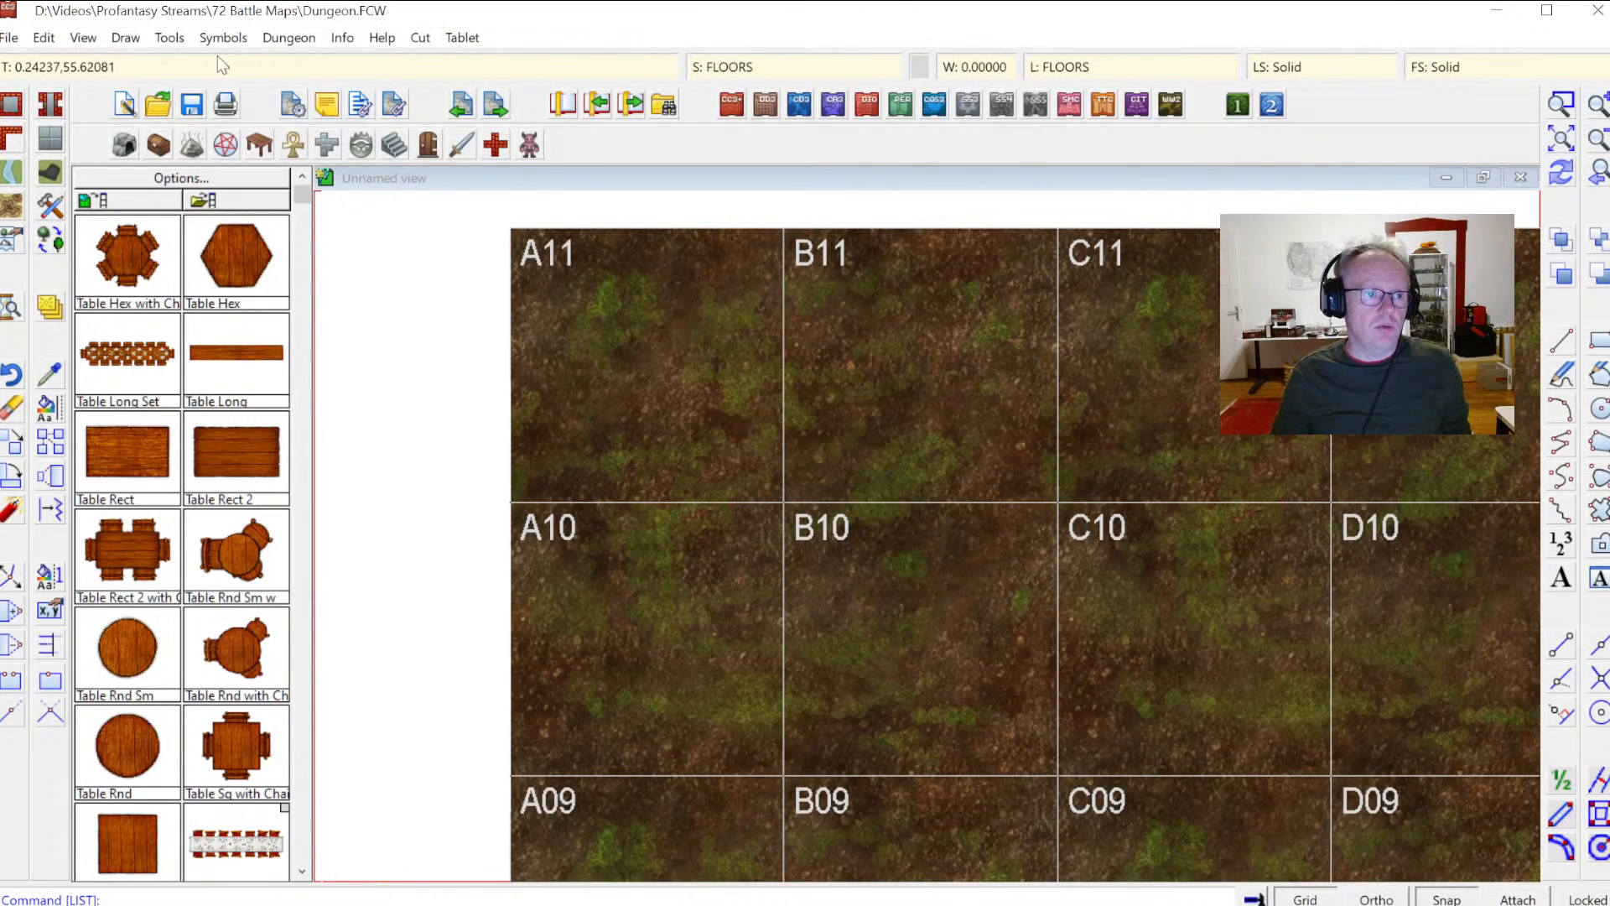
Step: Unlock groups so the grid's individual entities can be selected
{"action": "left_click", "coordinate": [163, 40]}
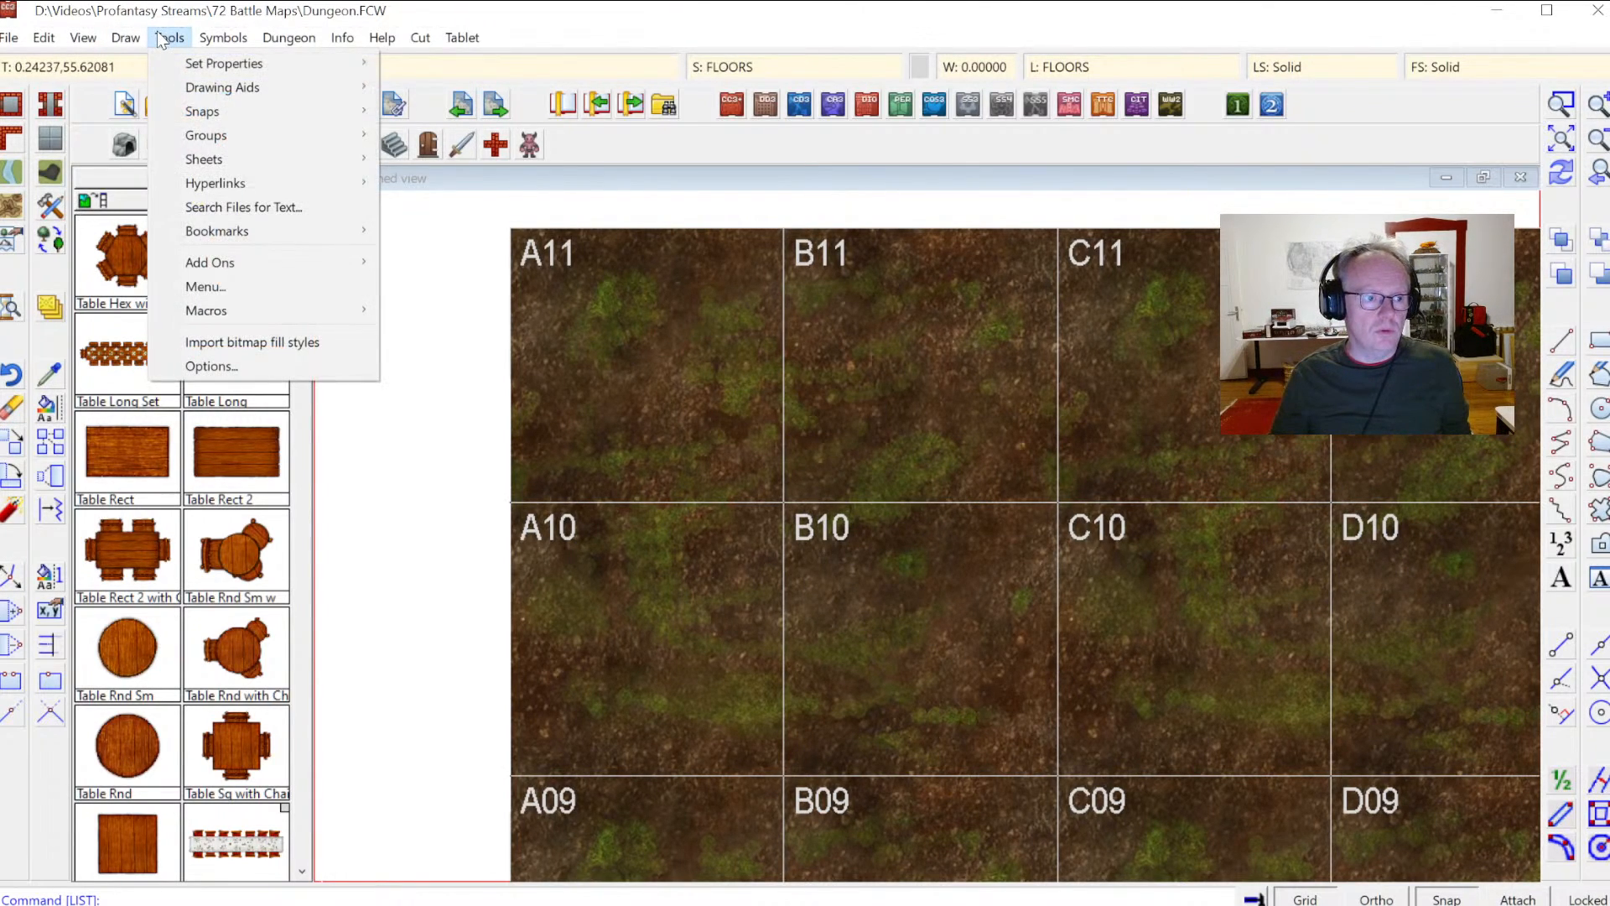
{"action": "mouse_move", "coordinate": [123, 37]}
{"action": "mouse_move", "coordinate": [52, 33]}
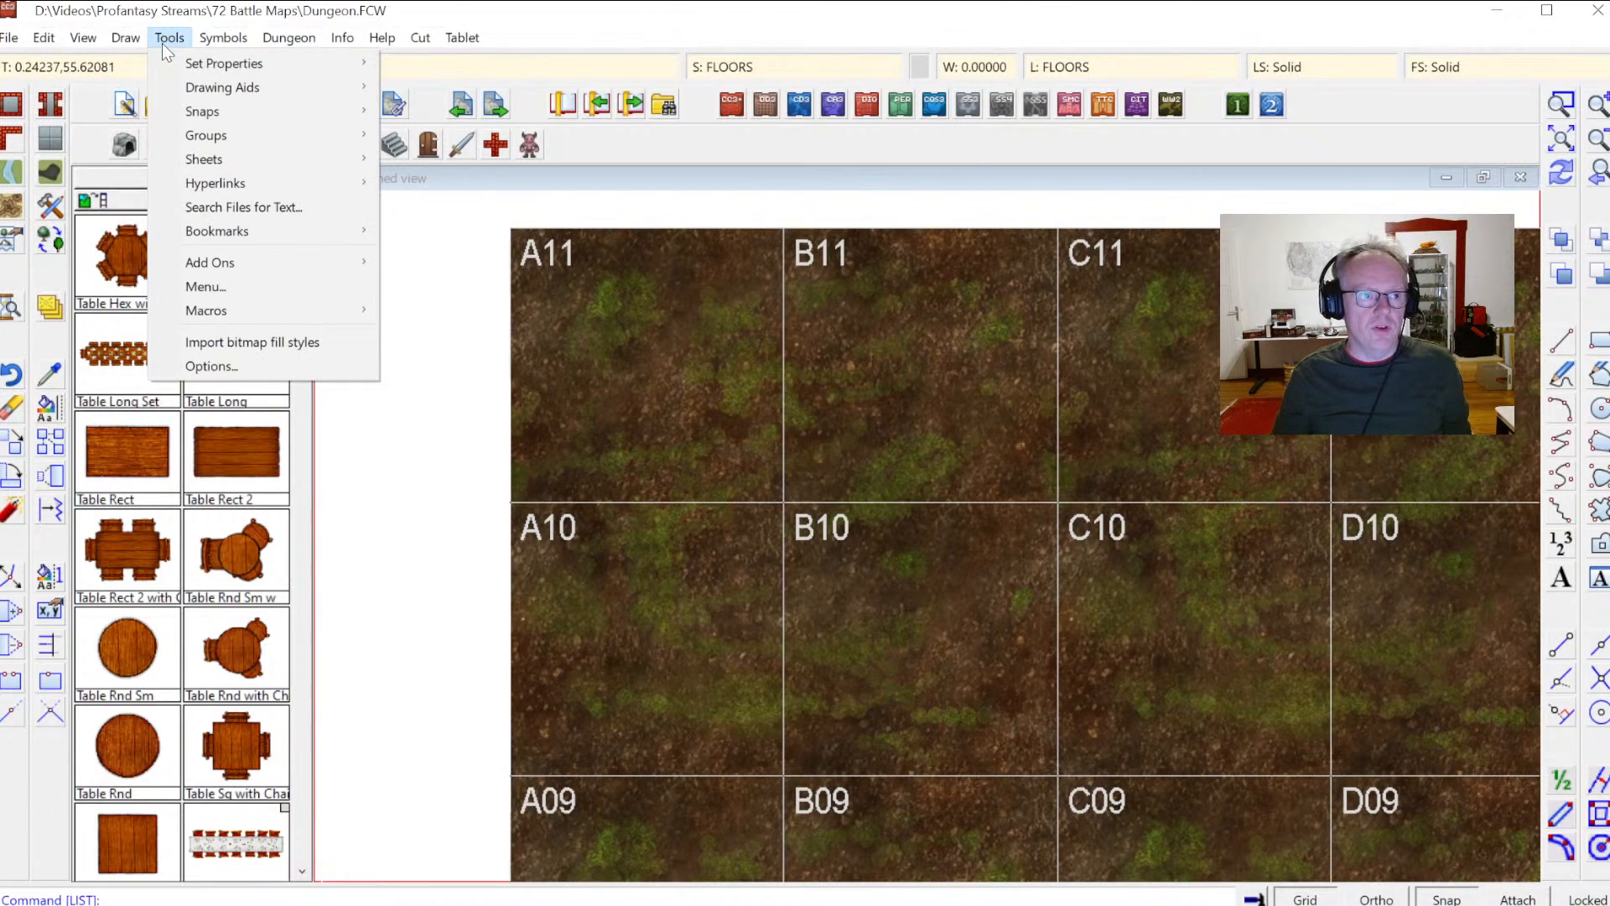
{"action": "mouse_move", "coordinate": [199, 130]}
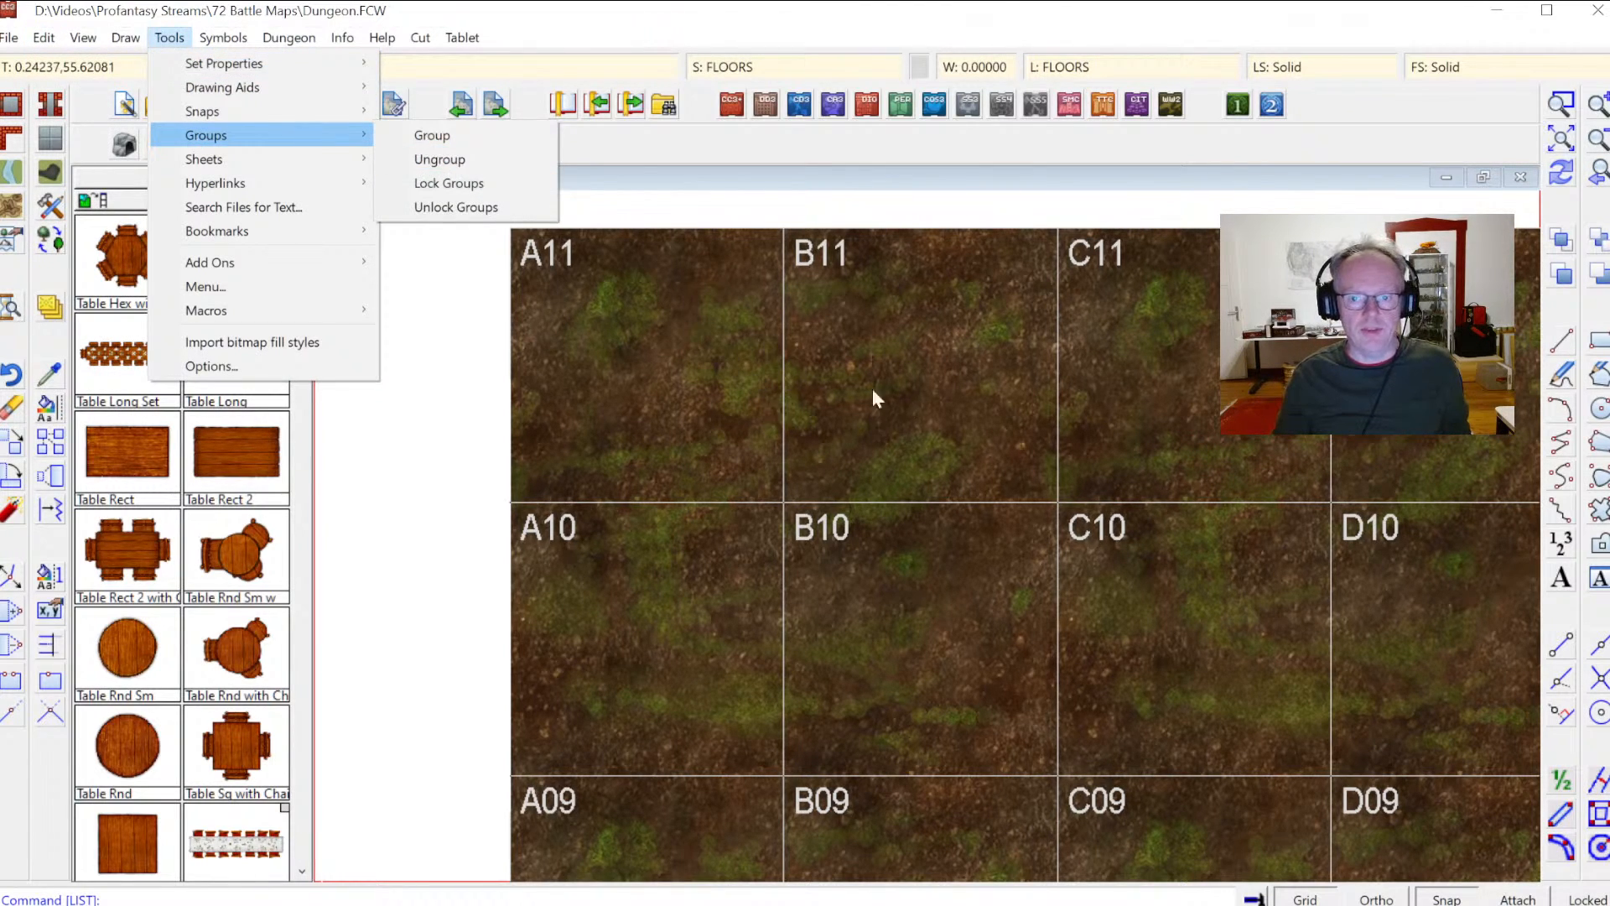
{"action": "right_click", "coordinate": [728, 410]}
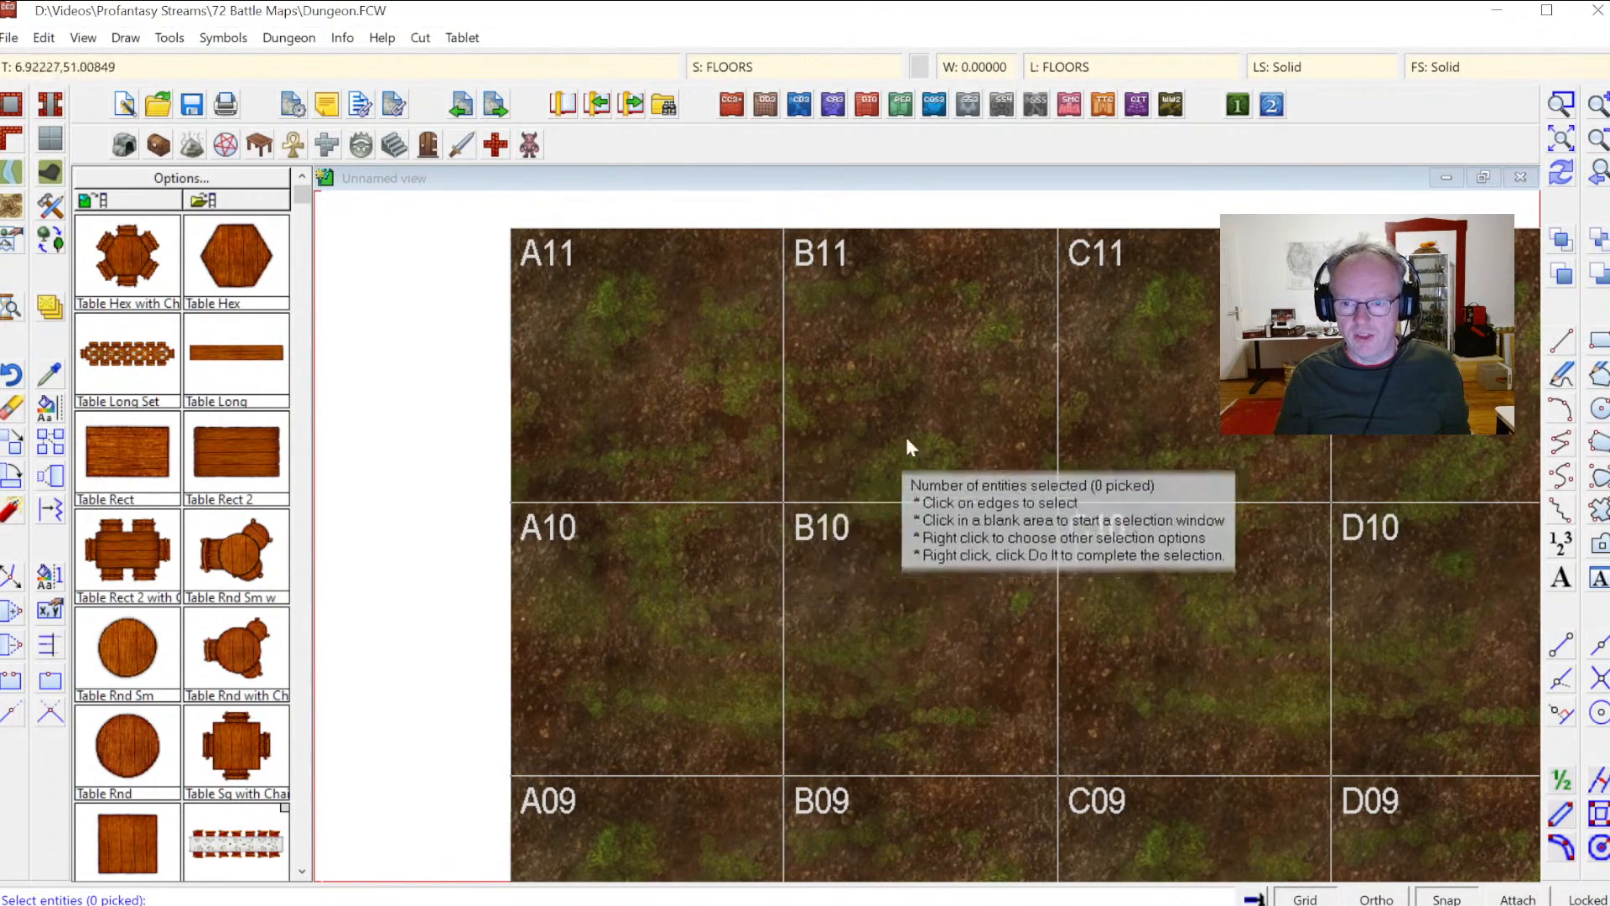
{"action": "left_click", "coordinate": [1567, 901]}
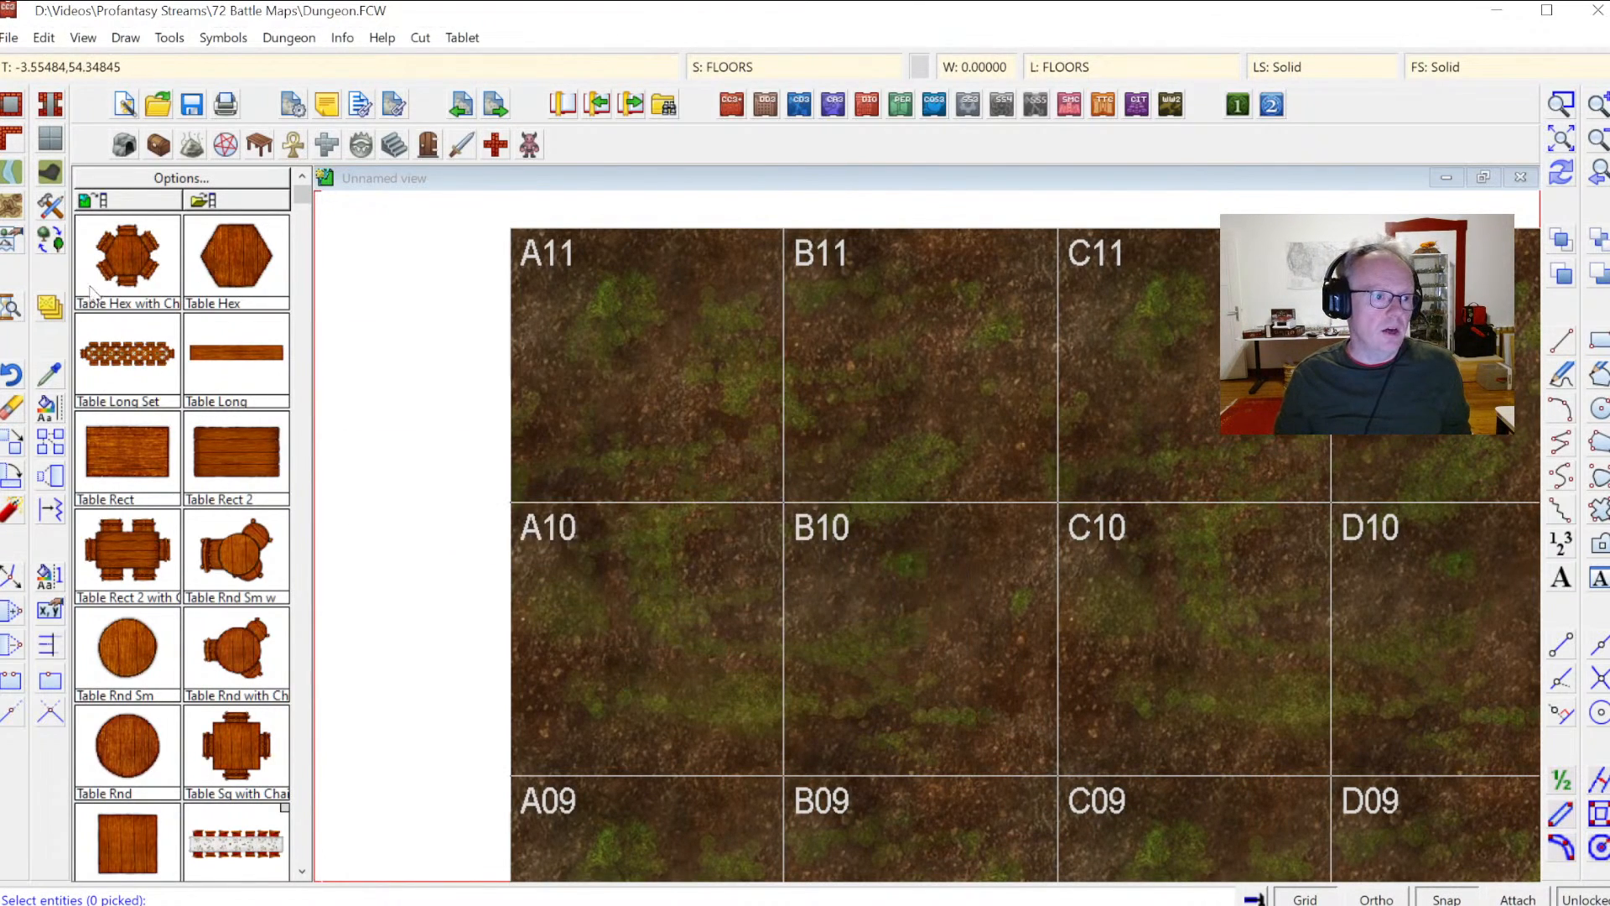
Step: Start moving entities to another sheet and select all 2D text entities in the map
{"action": "right_click", "coordinate": [67, 309]}
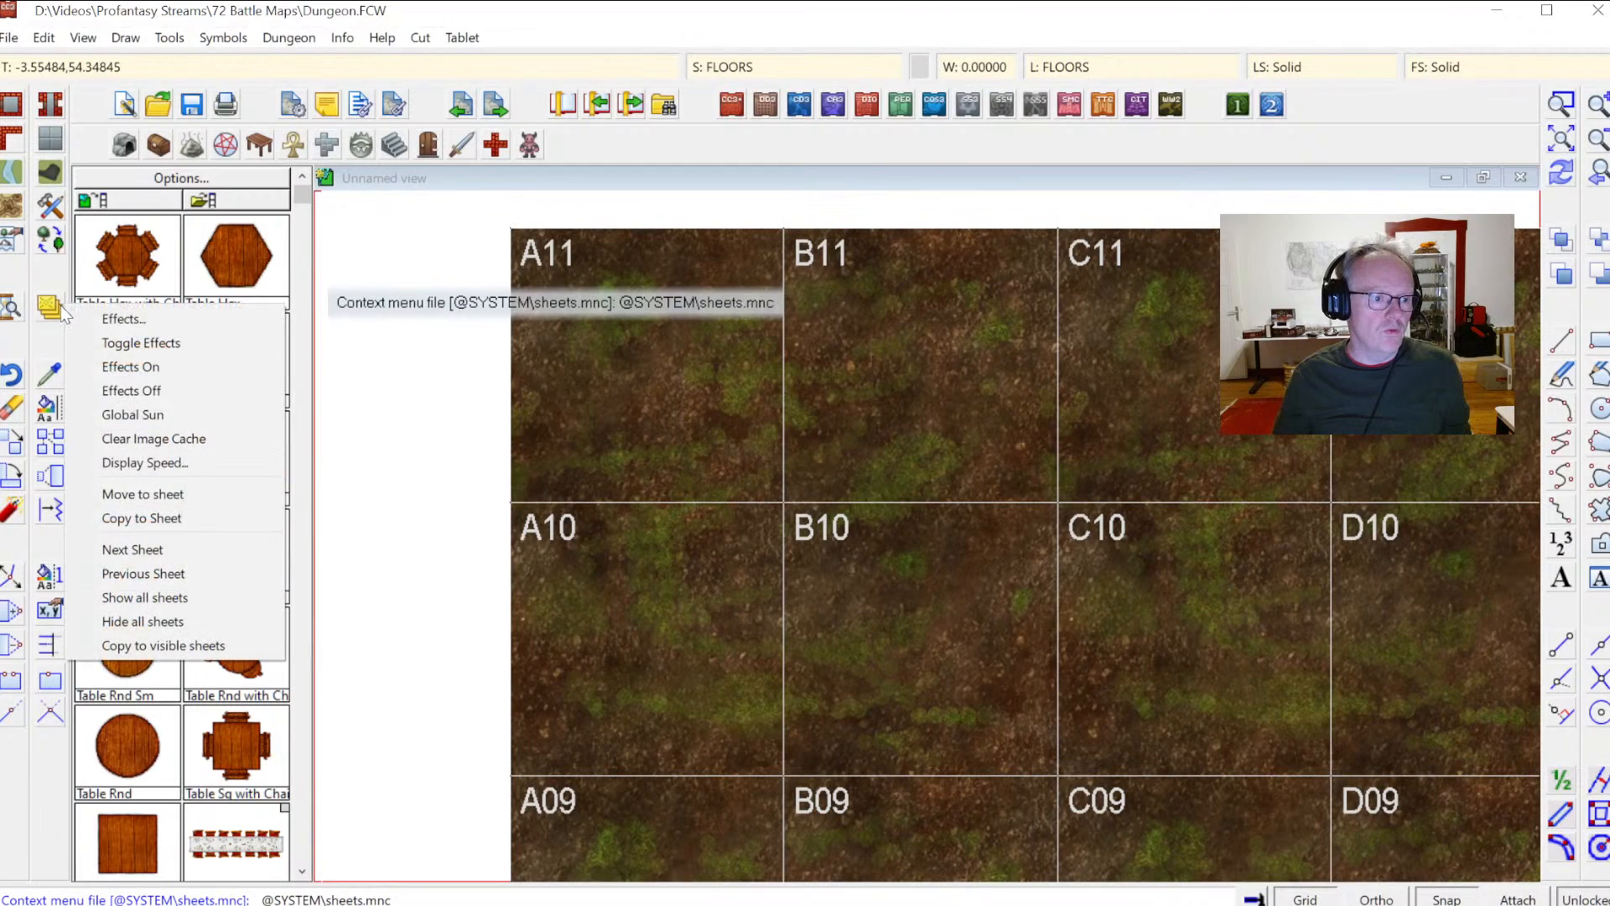
{"action": "left_click", "coordinate": [144, 497]}
{"action": "right_click", "coordinate": [663, 413]}
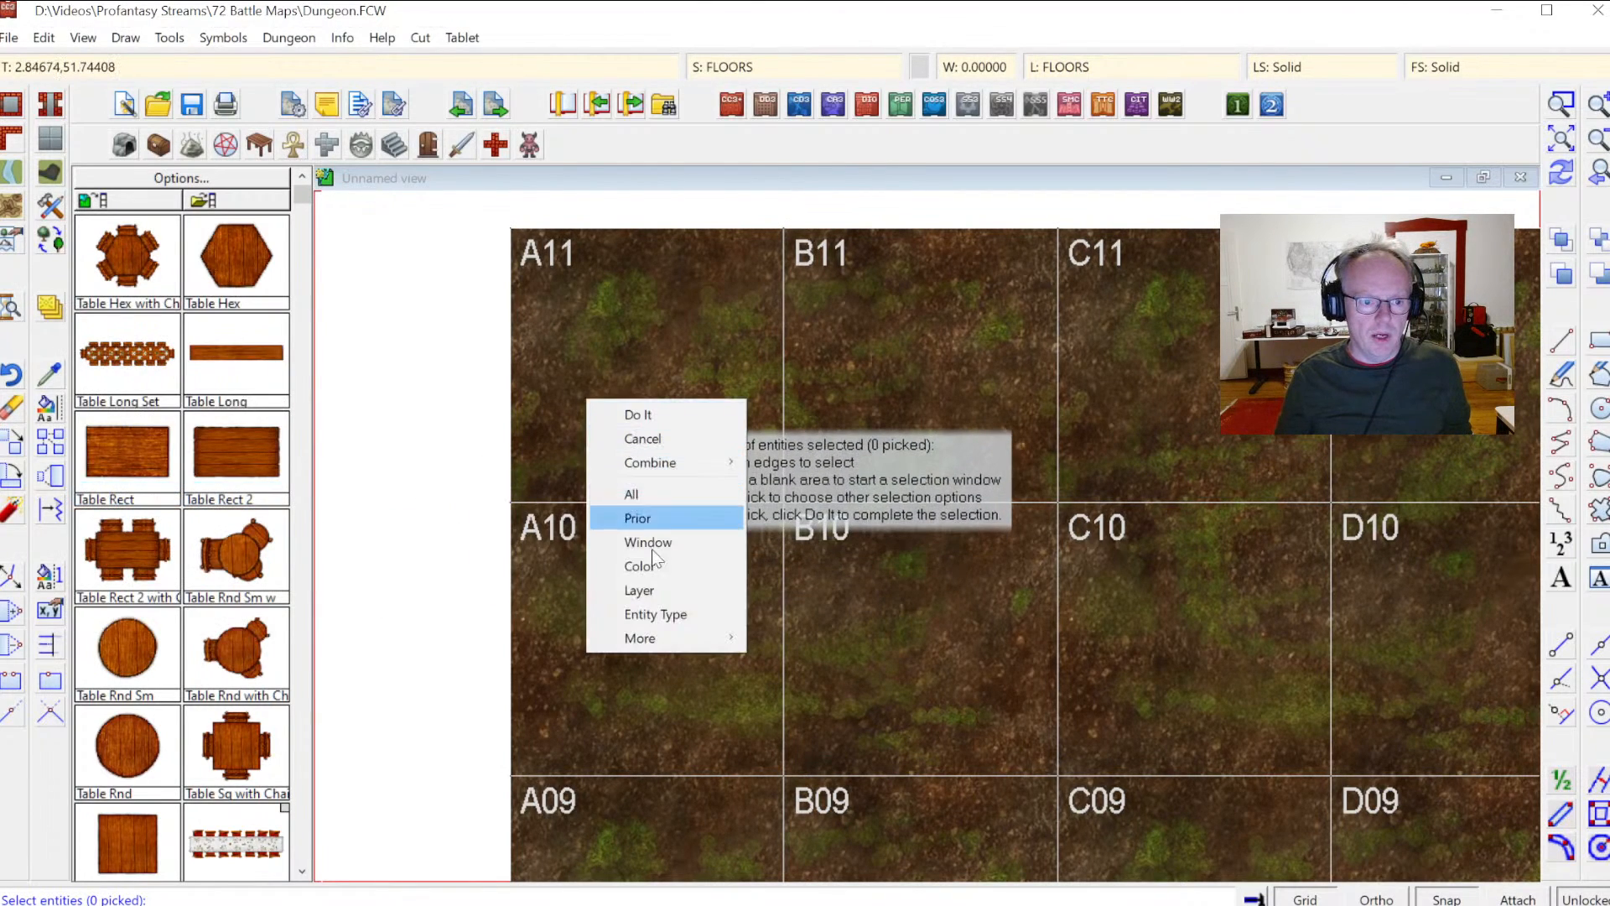
{"action": "left_click", "coordinate": [671, 621]}
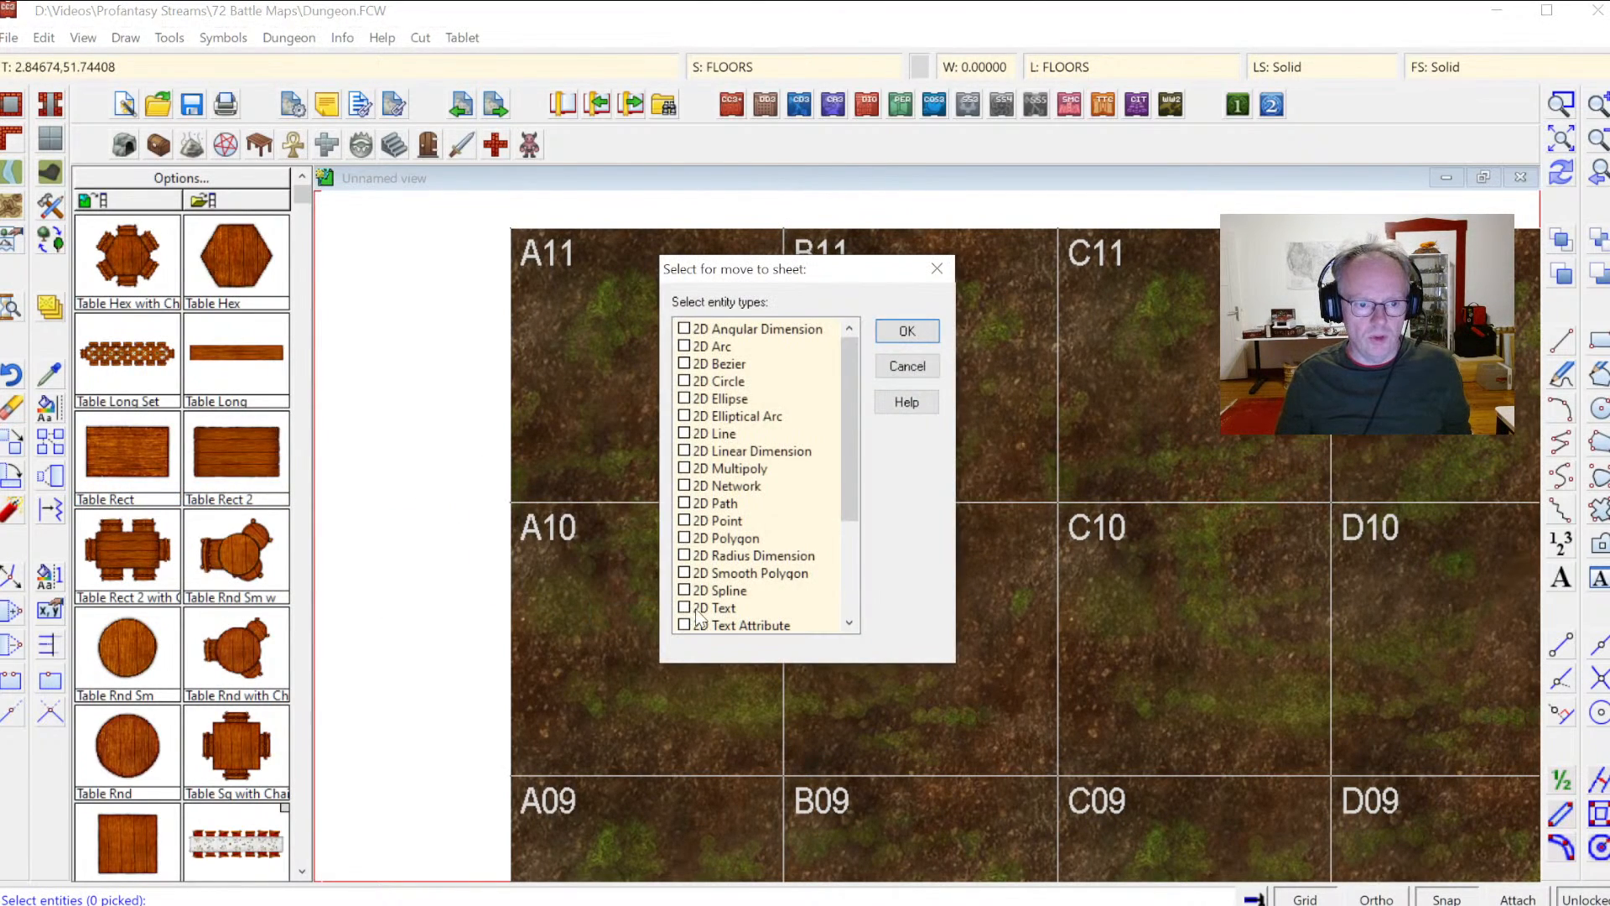
{"action": "left_click", "coordinate": [889, 332]}
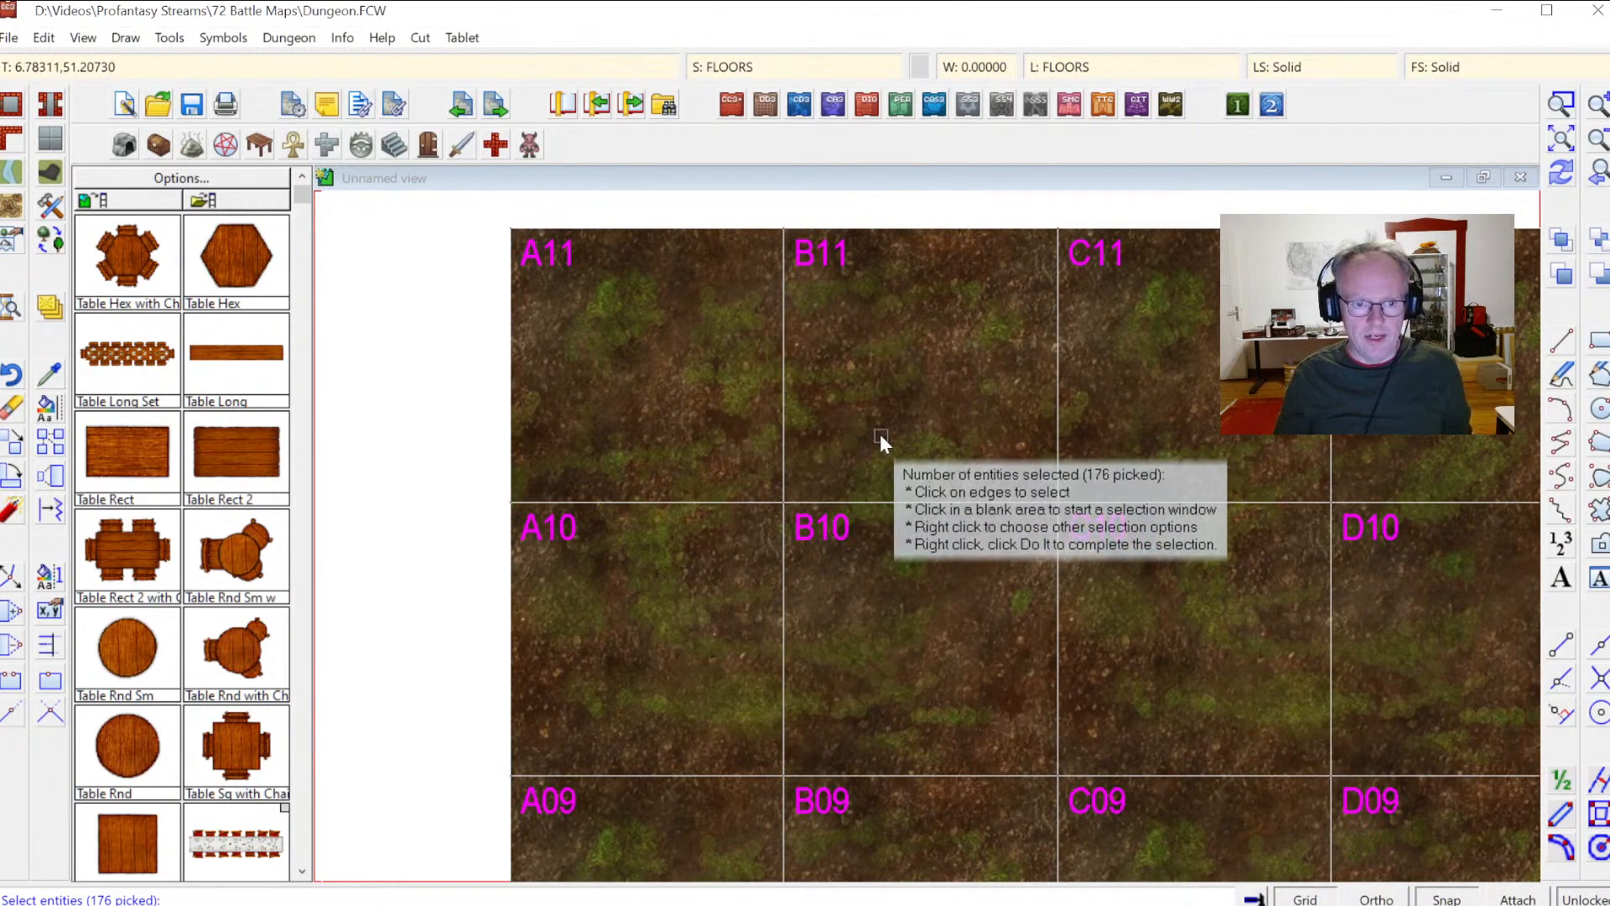
{"action": "key", "text": "d"}
{"action": "left_click_drag", "start_coordinate": [925, 373], "coordinate": [924, 403]}
{"action": "left_click", "coordinate": [737, 551]}
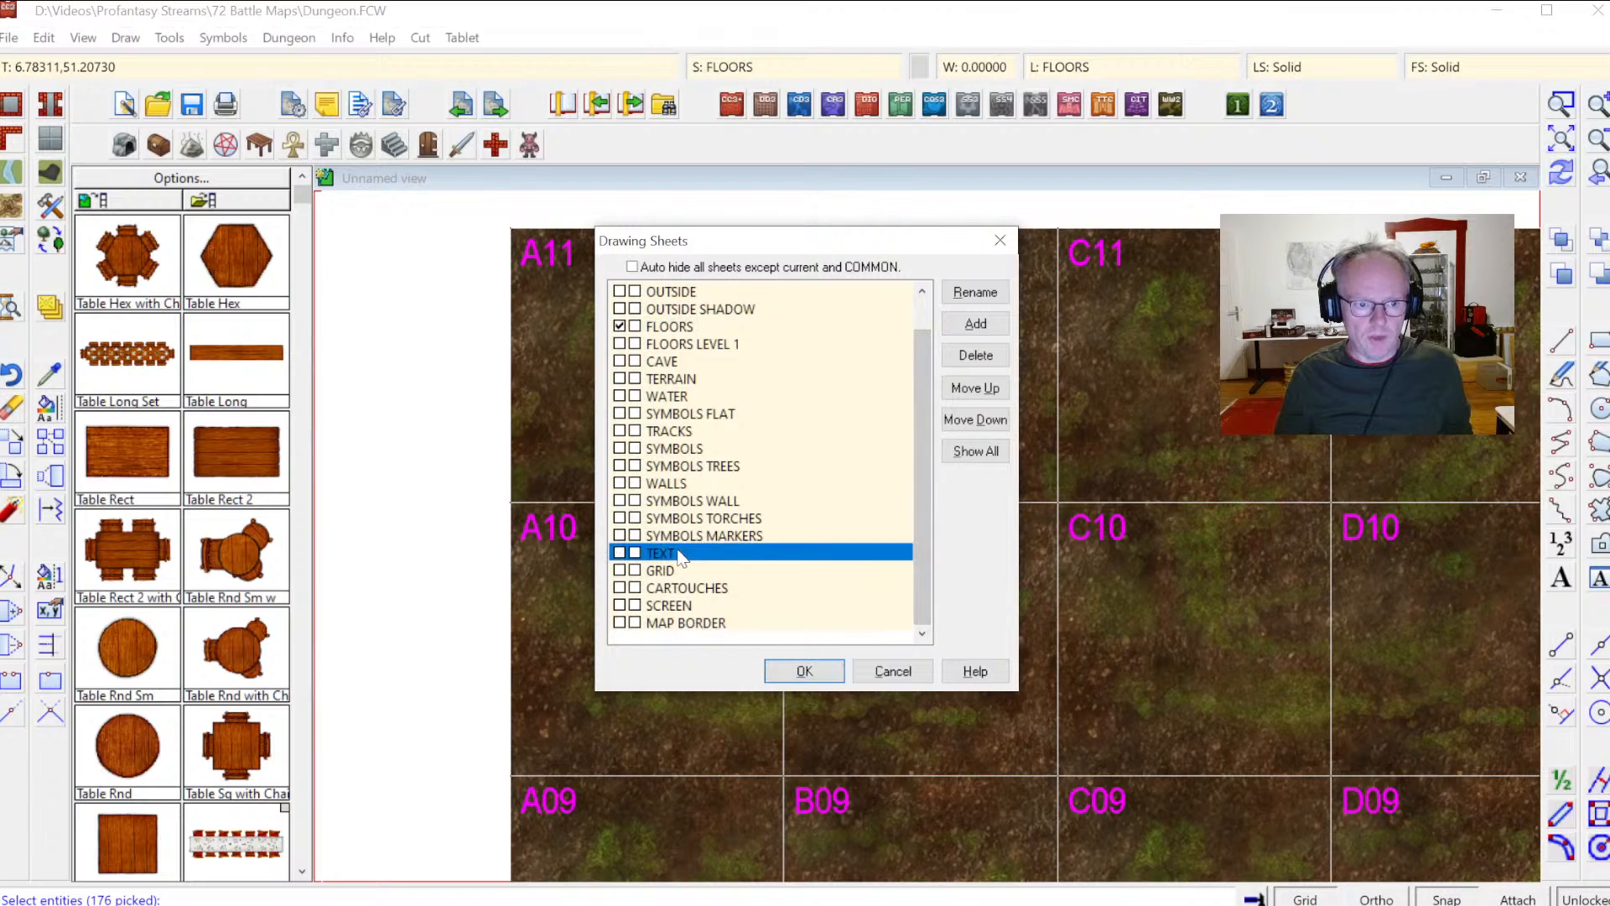
Step: Add a new sheet named TEXT GRID, move it up above TEXT, and send the selected labels to it
{"action": "left_click", "coordinate": [975, 325]}
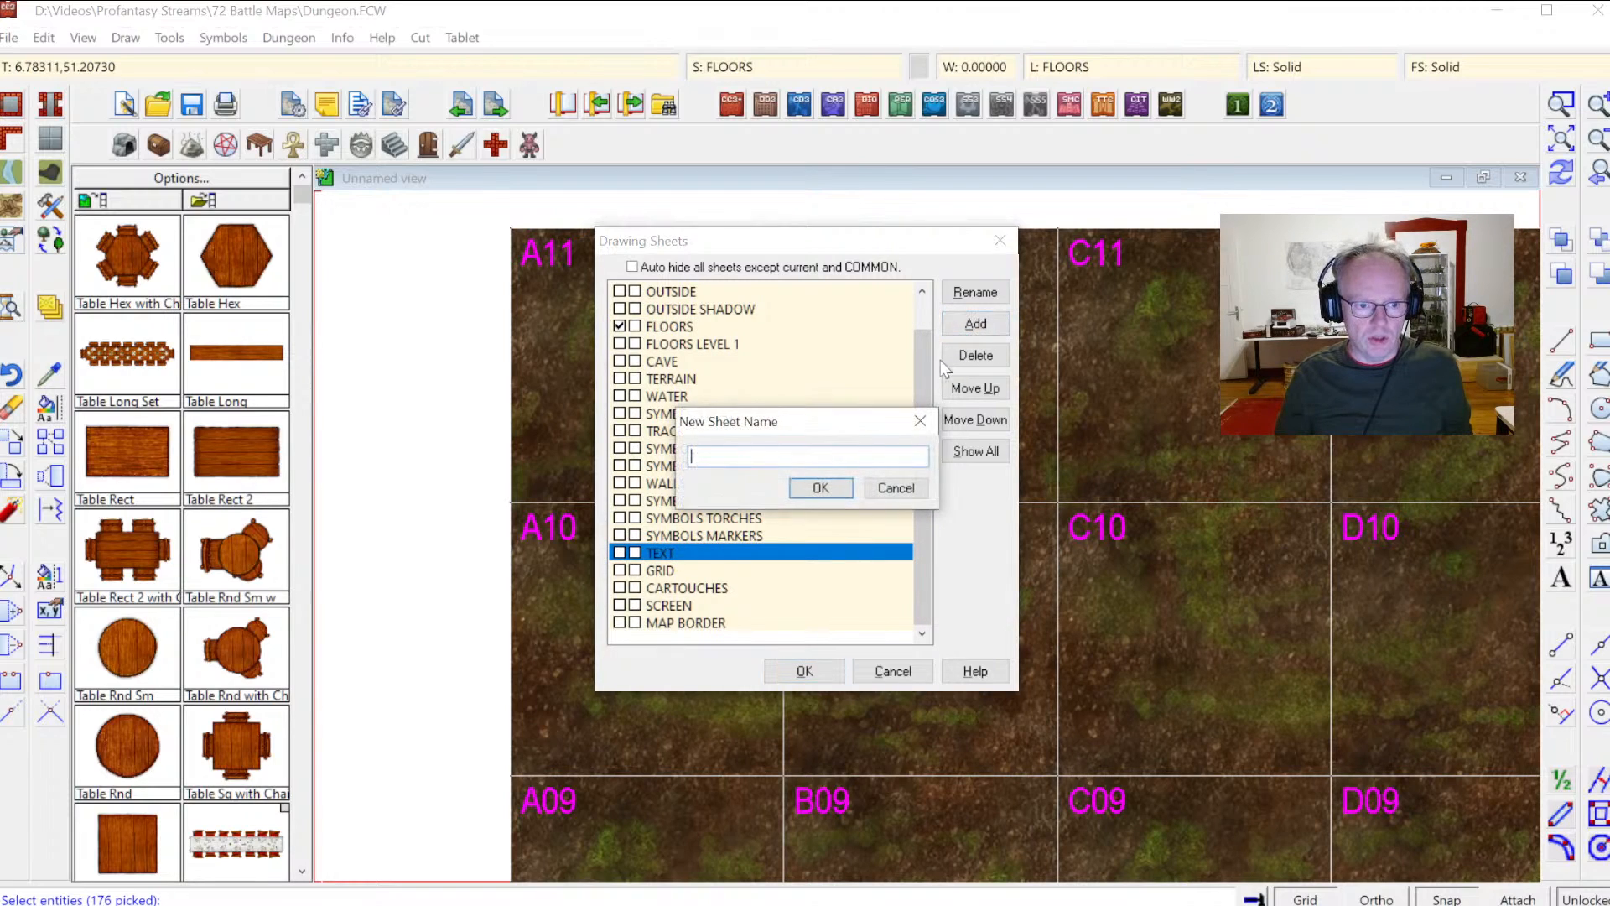
{"action": "type", "text": "TEXT GRID"}
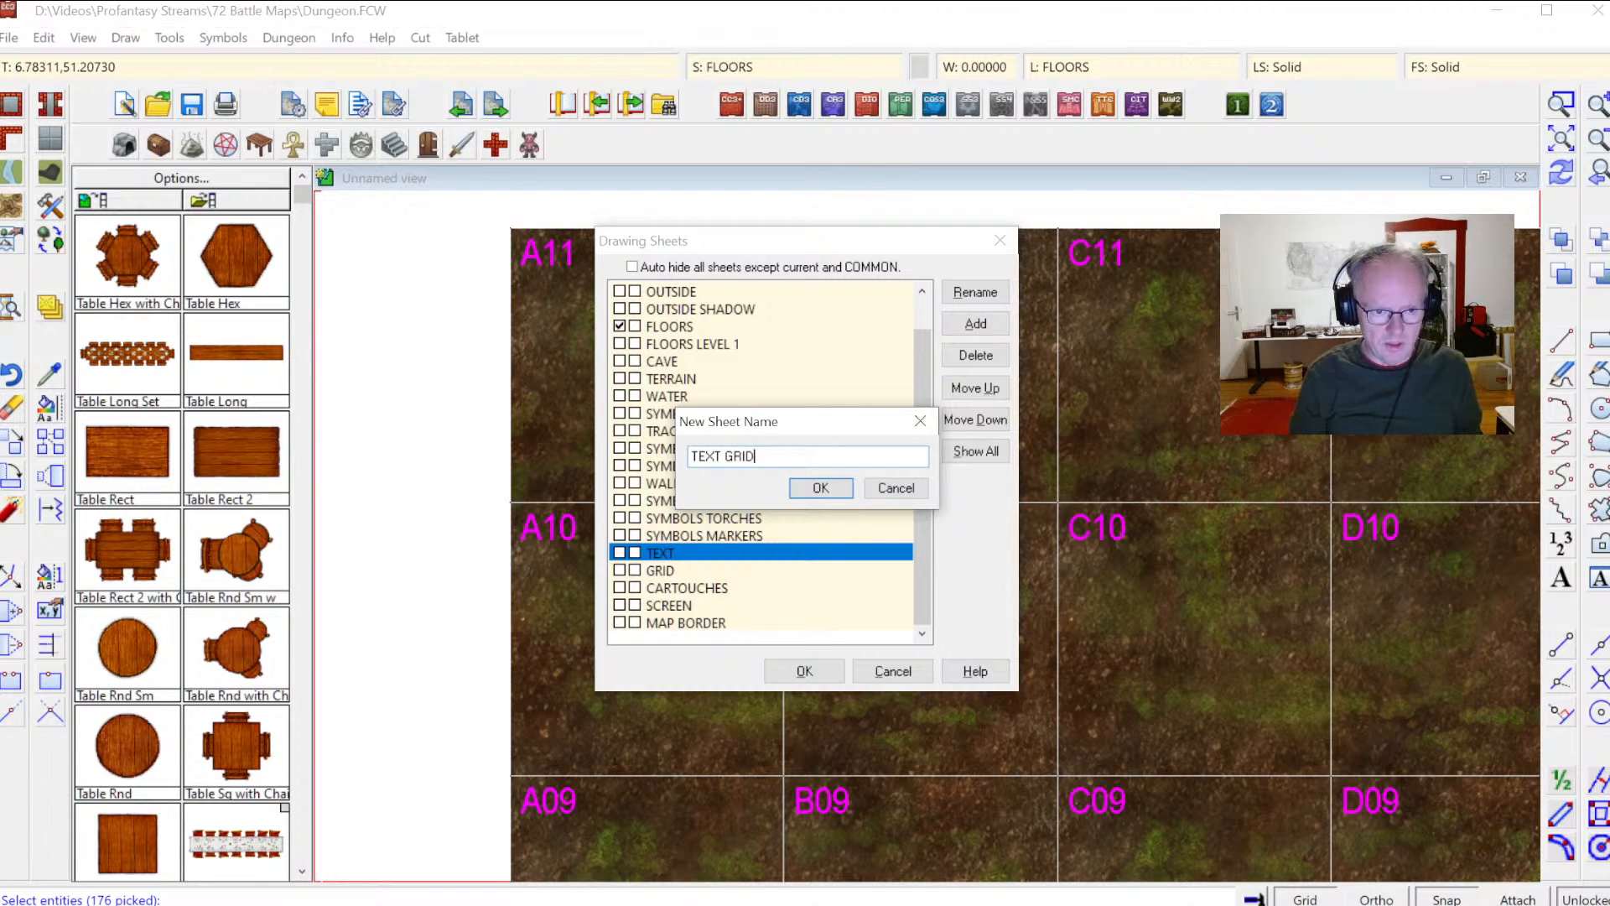
{"action": "key", "text": "Return"}
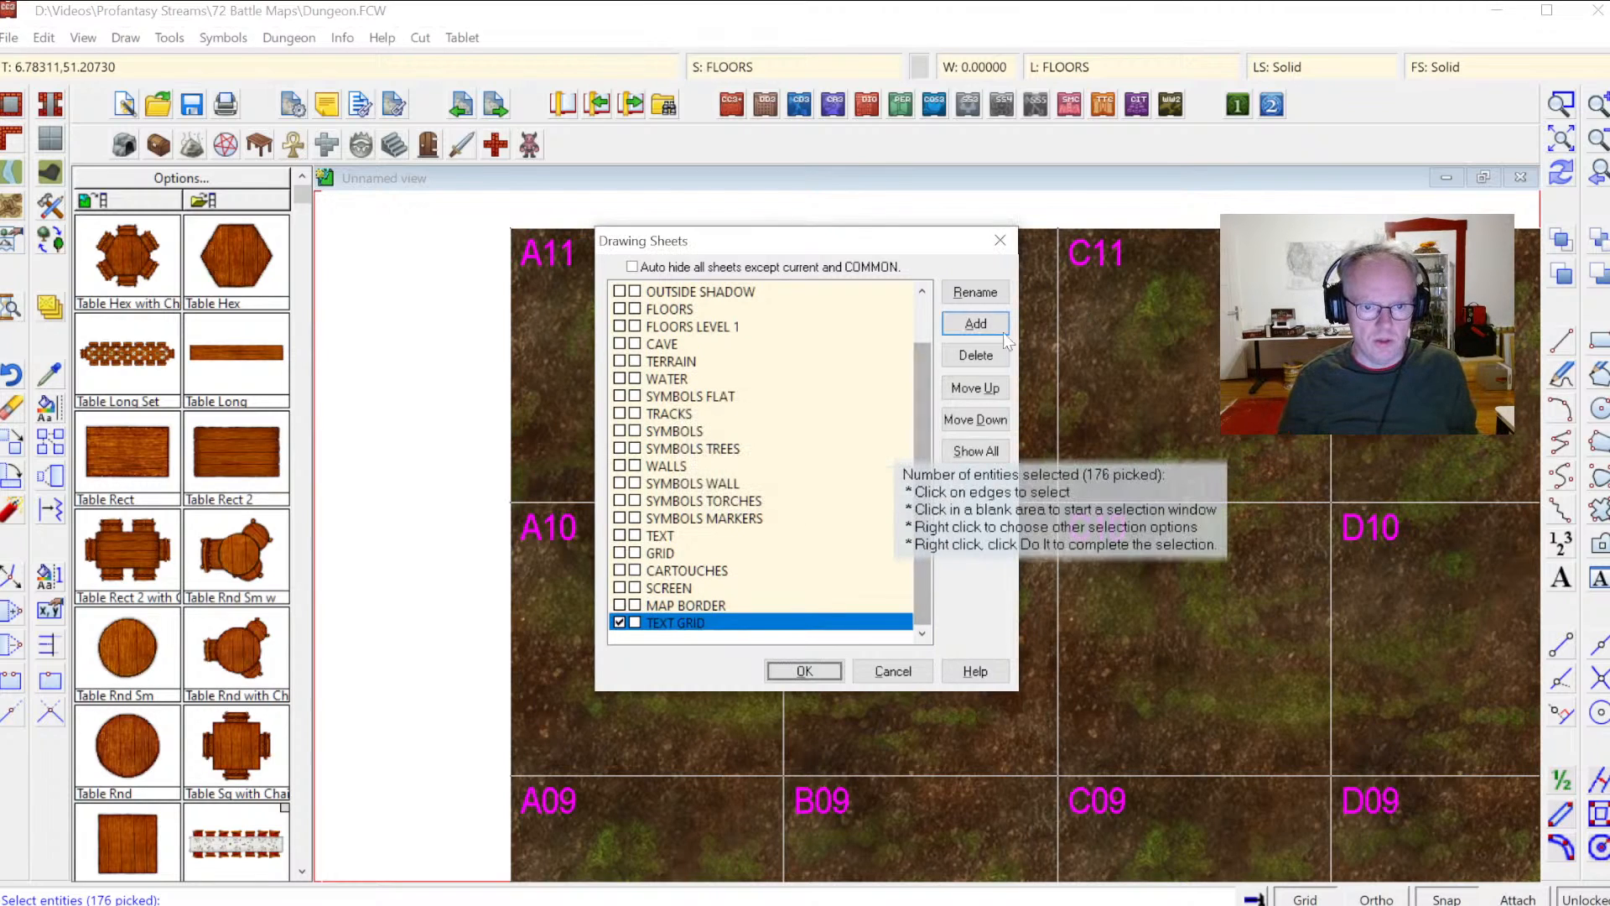
{"action": "left_click", "coordinate": [986, 386]}
{"action": "left_click", "coordinate": [986, 385]}
{"action": "left_click", "coordinate": [986, 385]}
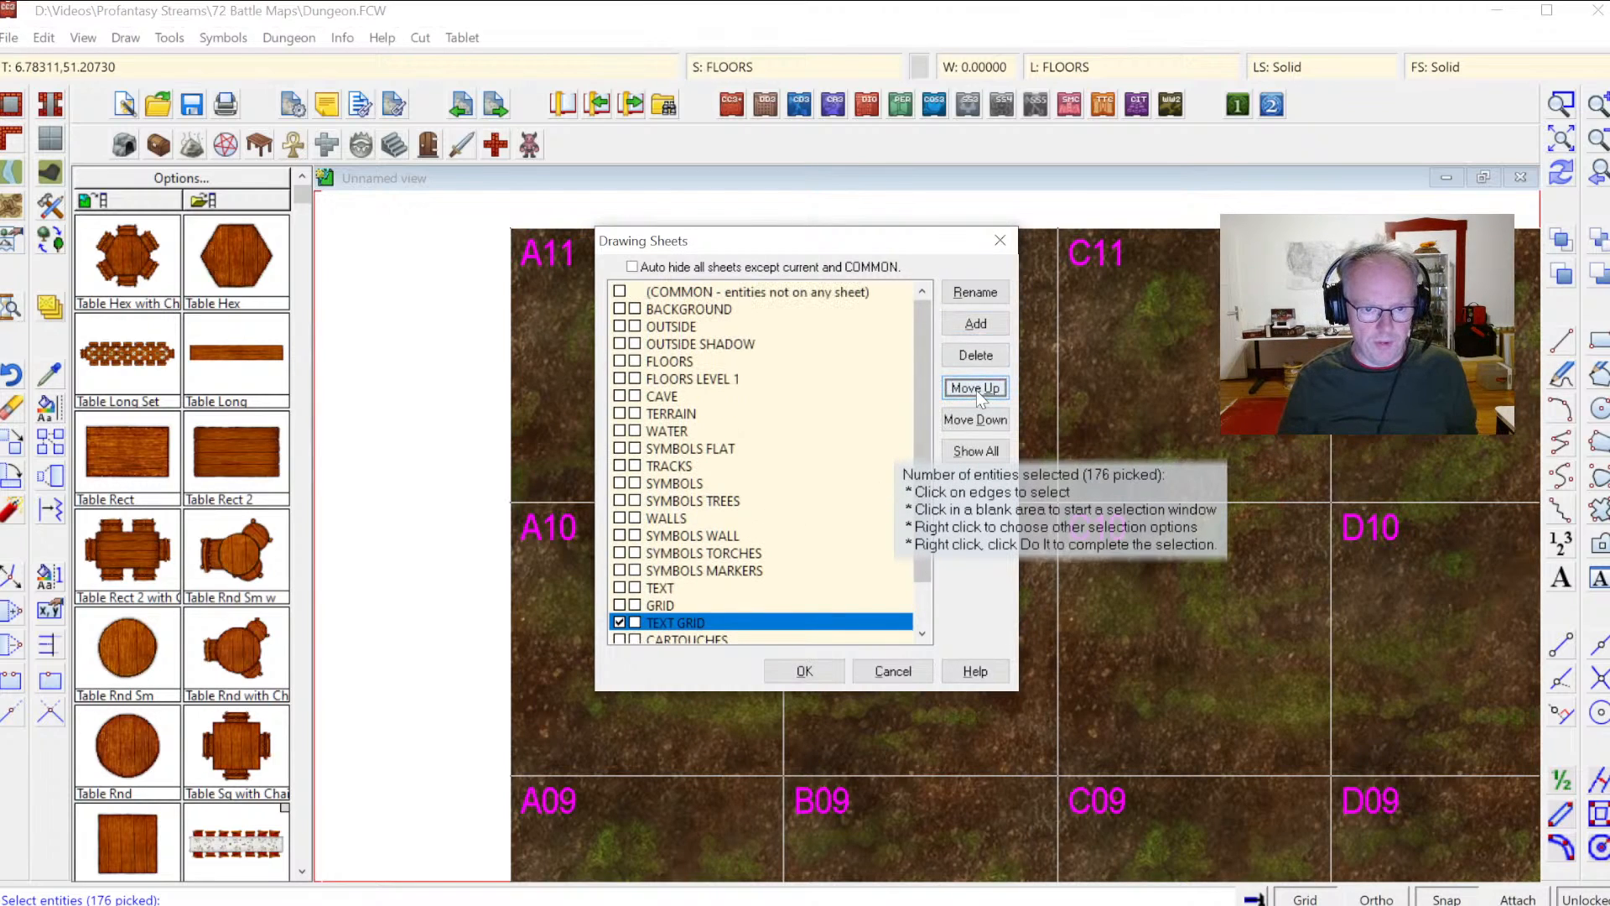
{"action": "left_click", "coordinate": [976, 390]}
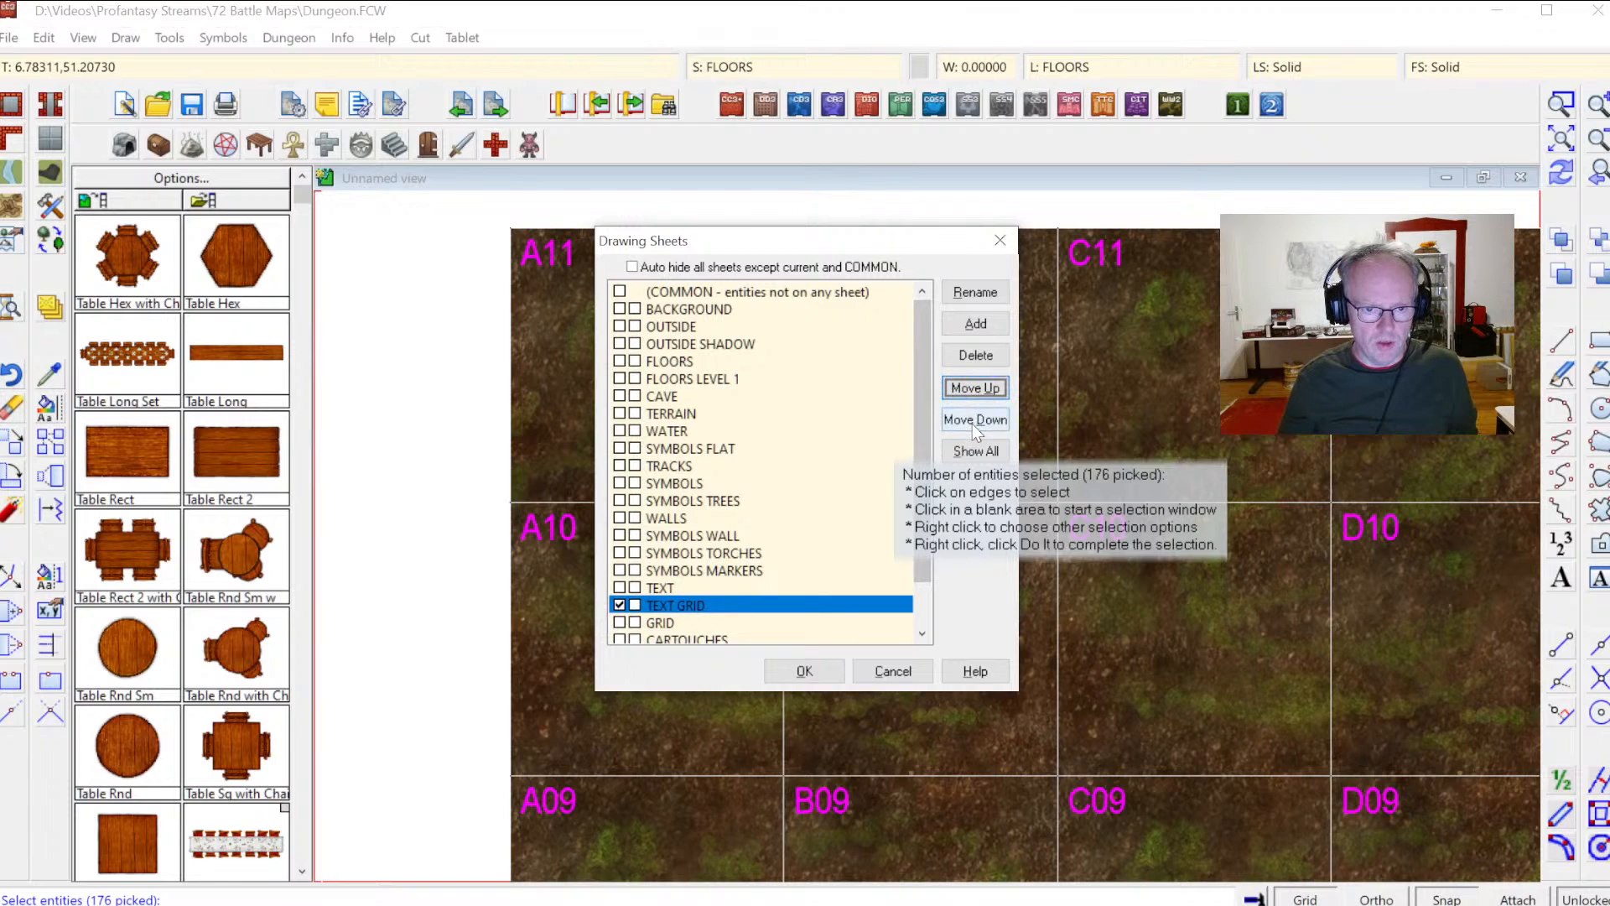
{"action": "left_click", "coordinate": [980, 387]}
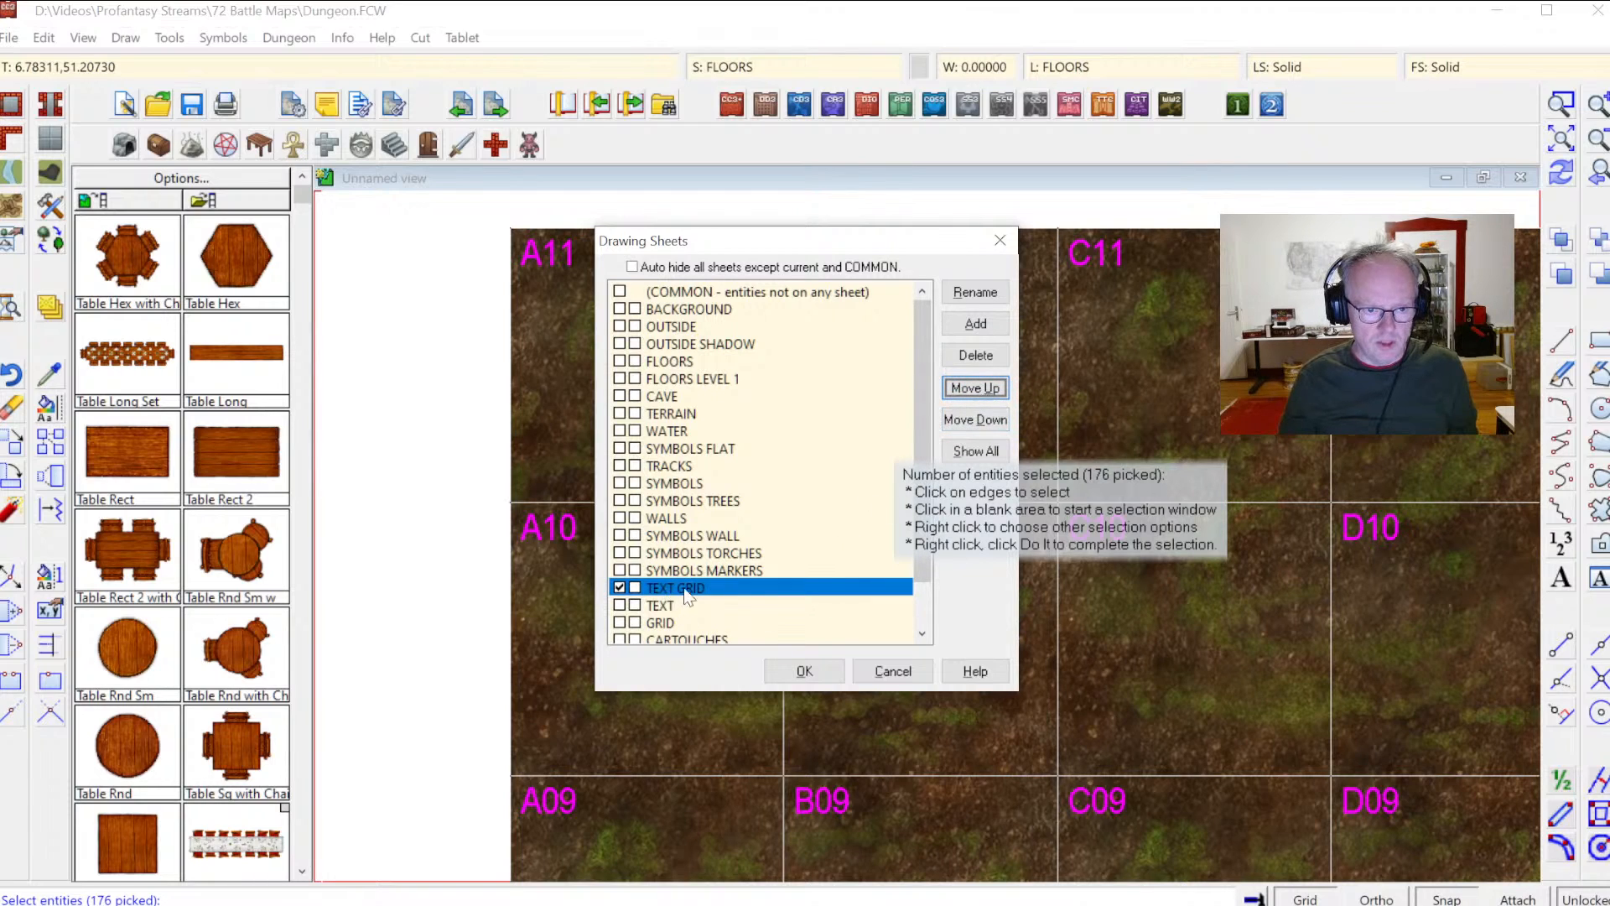
{"action": "left_click", "coordinate": [823, 665]}
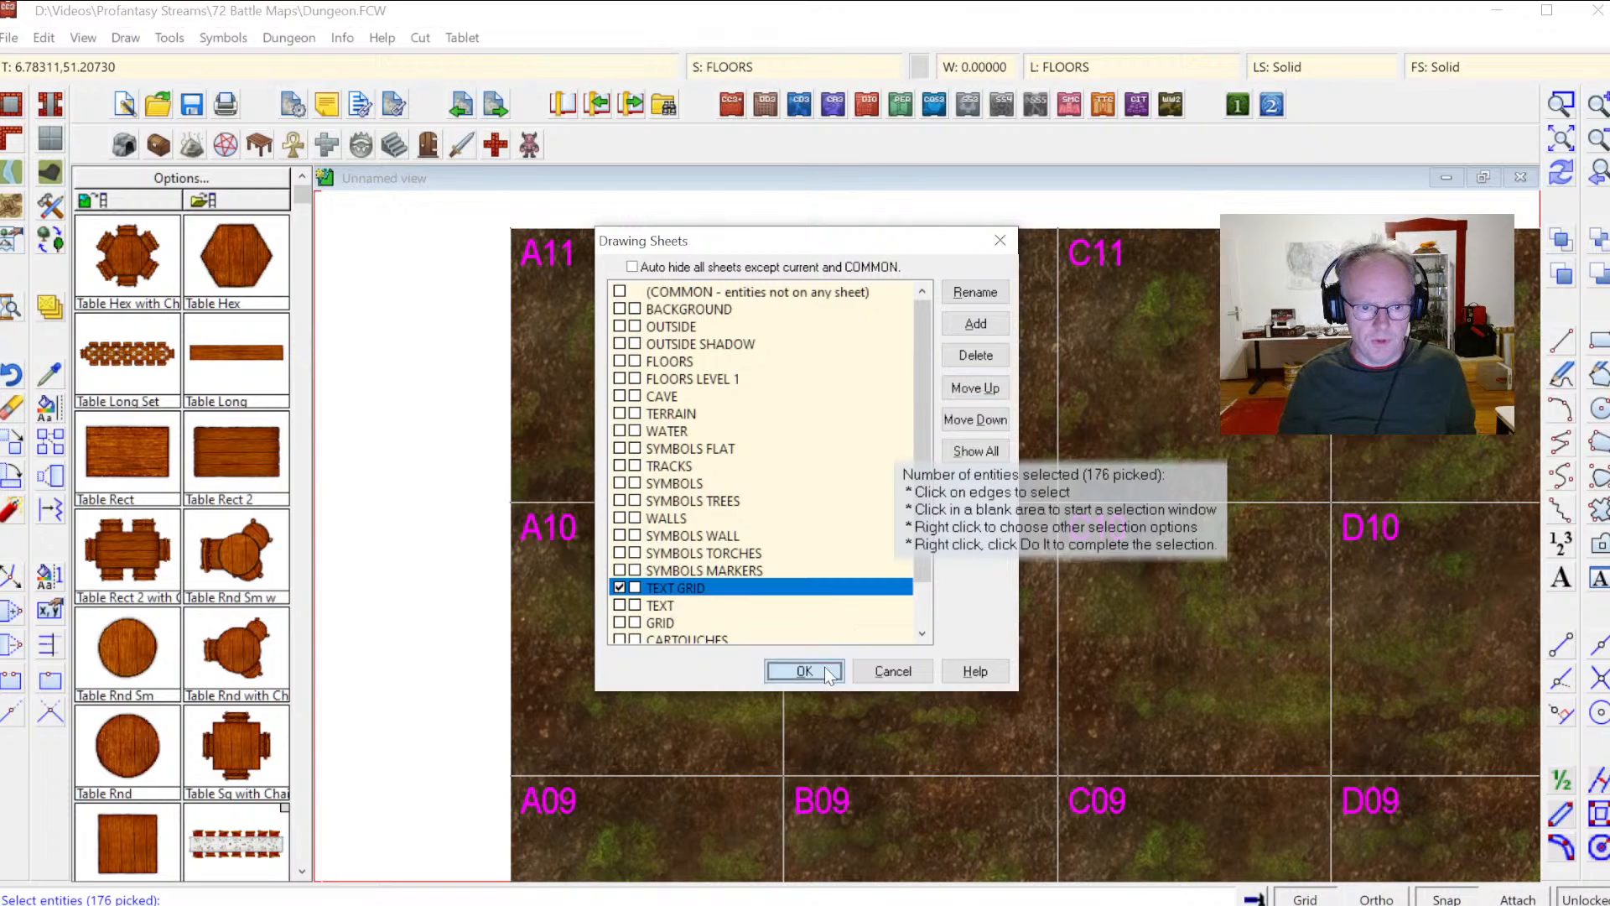
Step: Toggle the TEXT GRID sheet's visibility off and back on to check the grid labels
{"action": "left_click", "coordinate": [770, 68]}
{"action": "left_click", "coordinate": [606, 308]}
{"action": "left_click", "coordinate": [624, 569]}
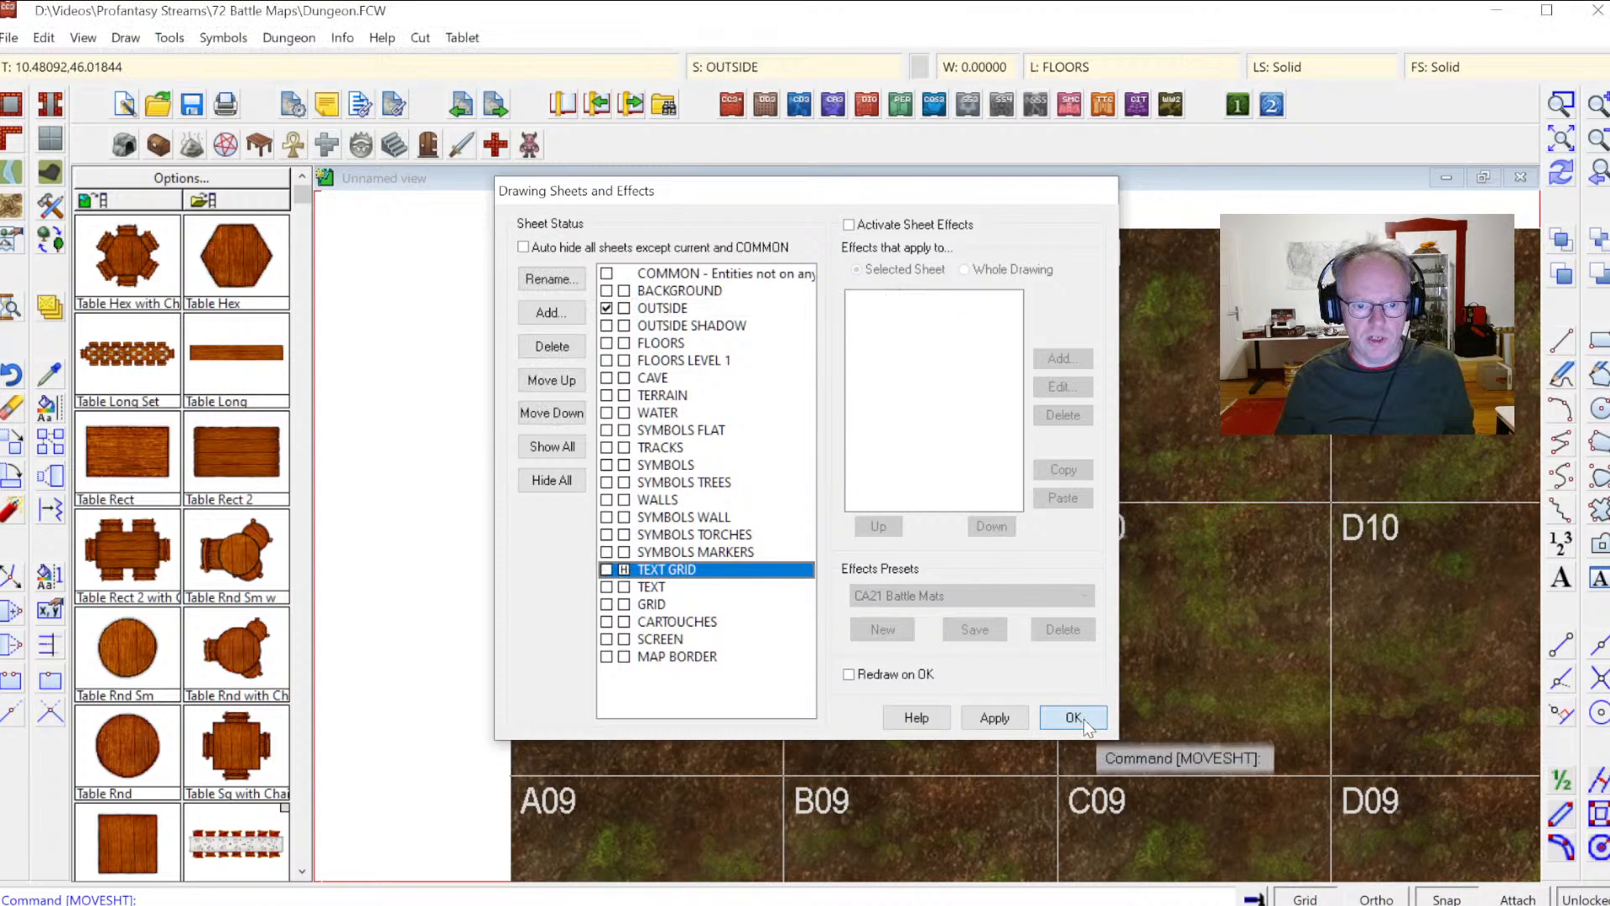
{"action": "left_click", "coordinate": [1073, 717]}
{"action": "left_click", "coordinate": [780, 64]}
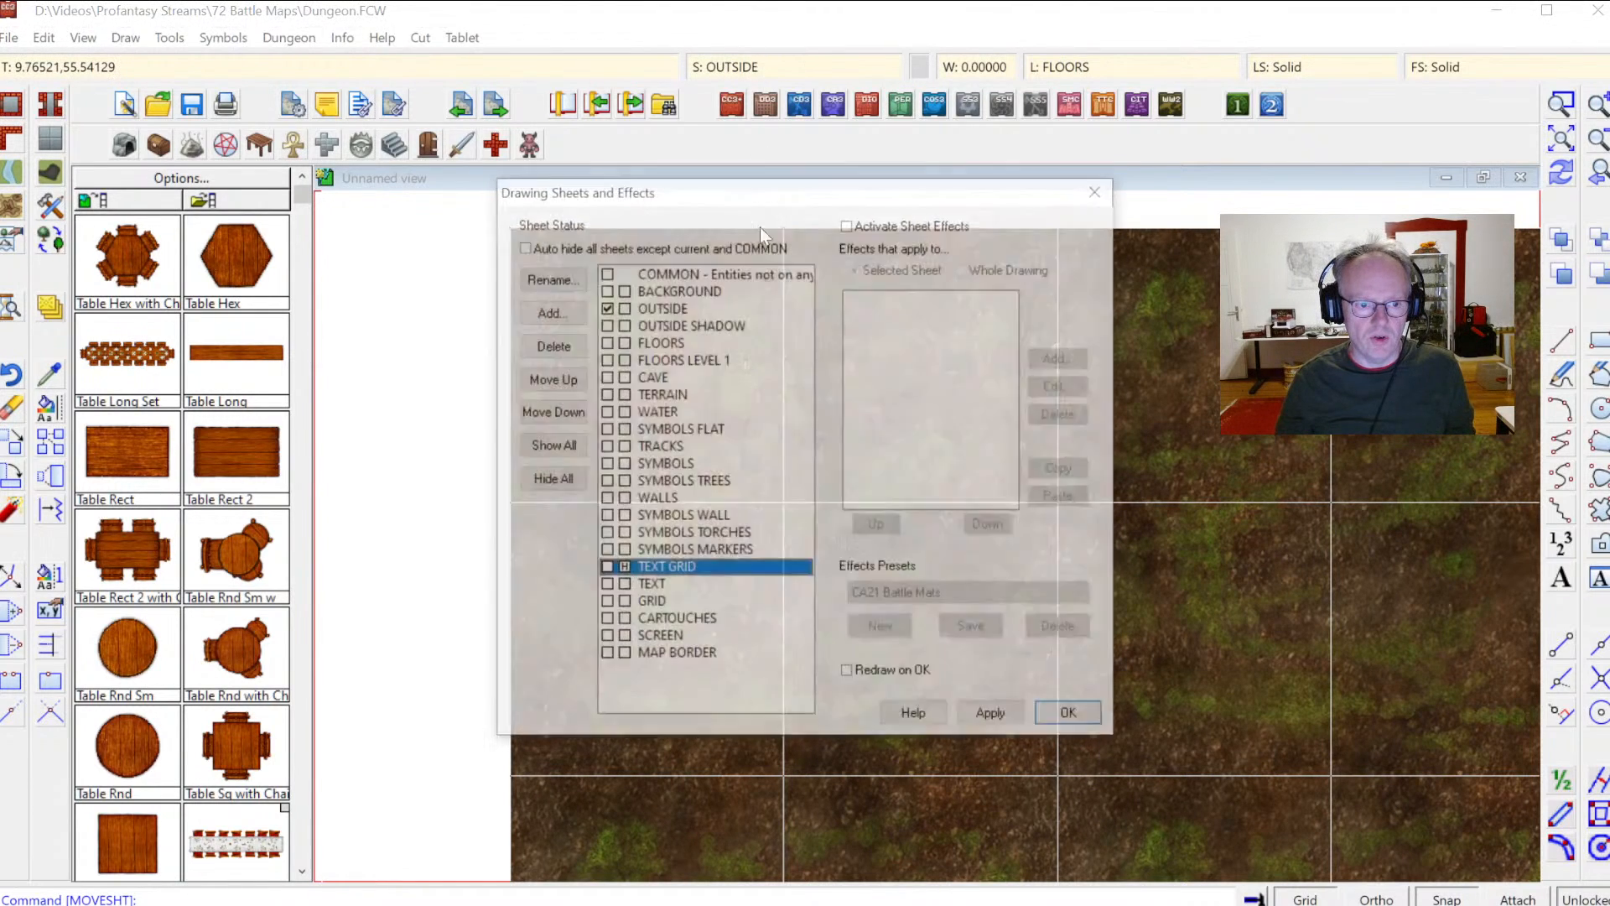
{"action": "left_click", "coordinate": [624, 570]}
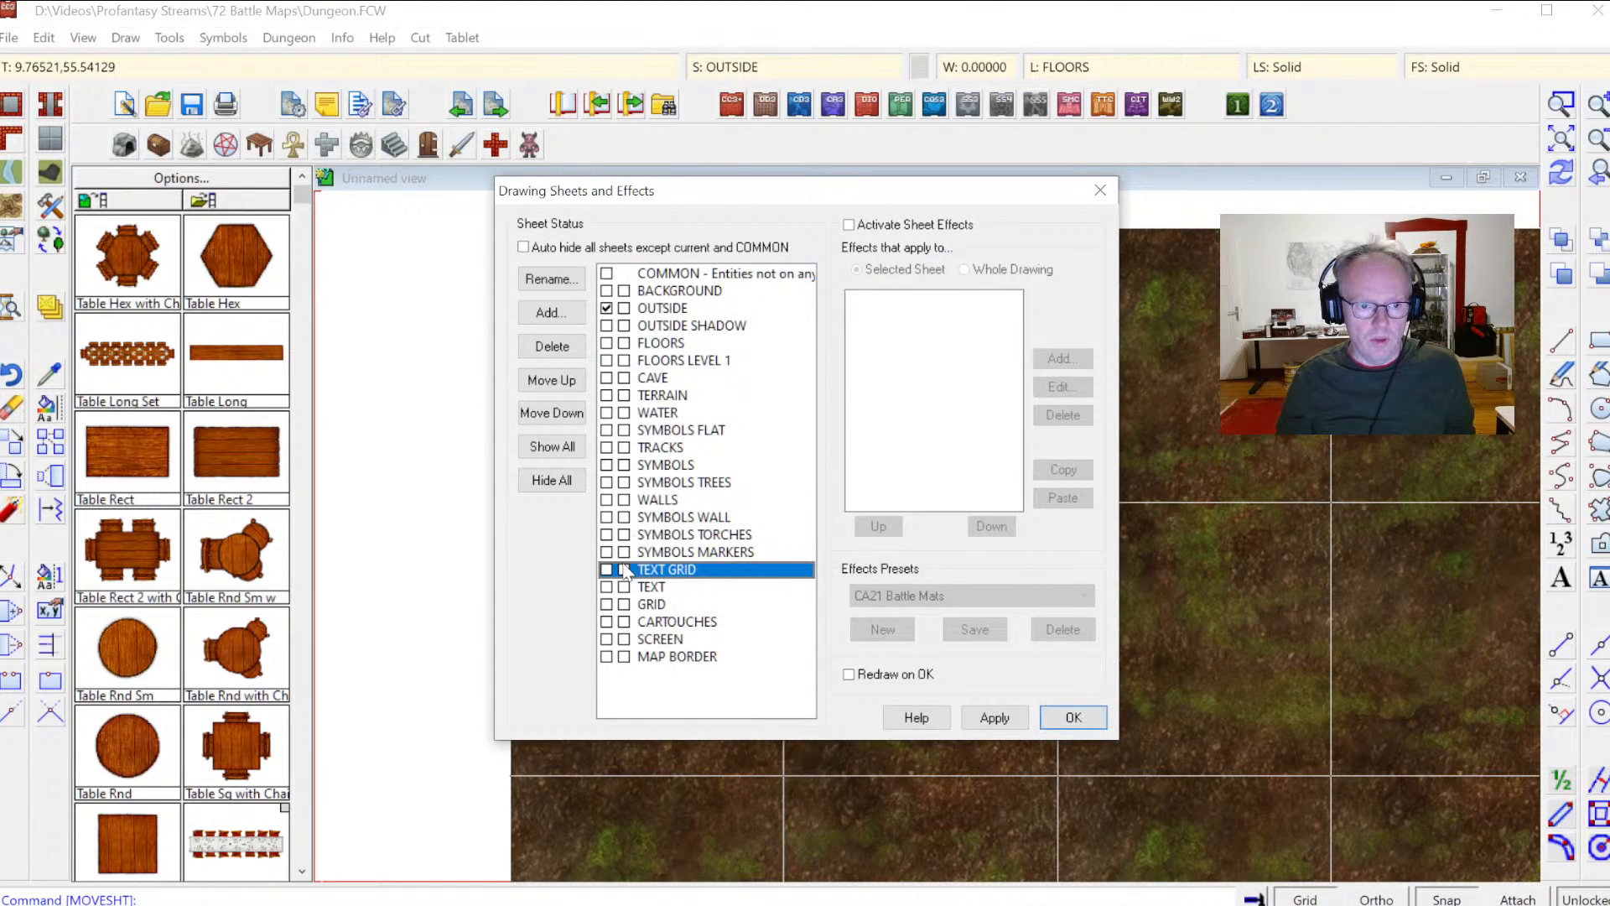
{"action": "left_click", "coordinate": [1073, 717]}
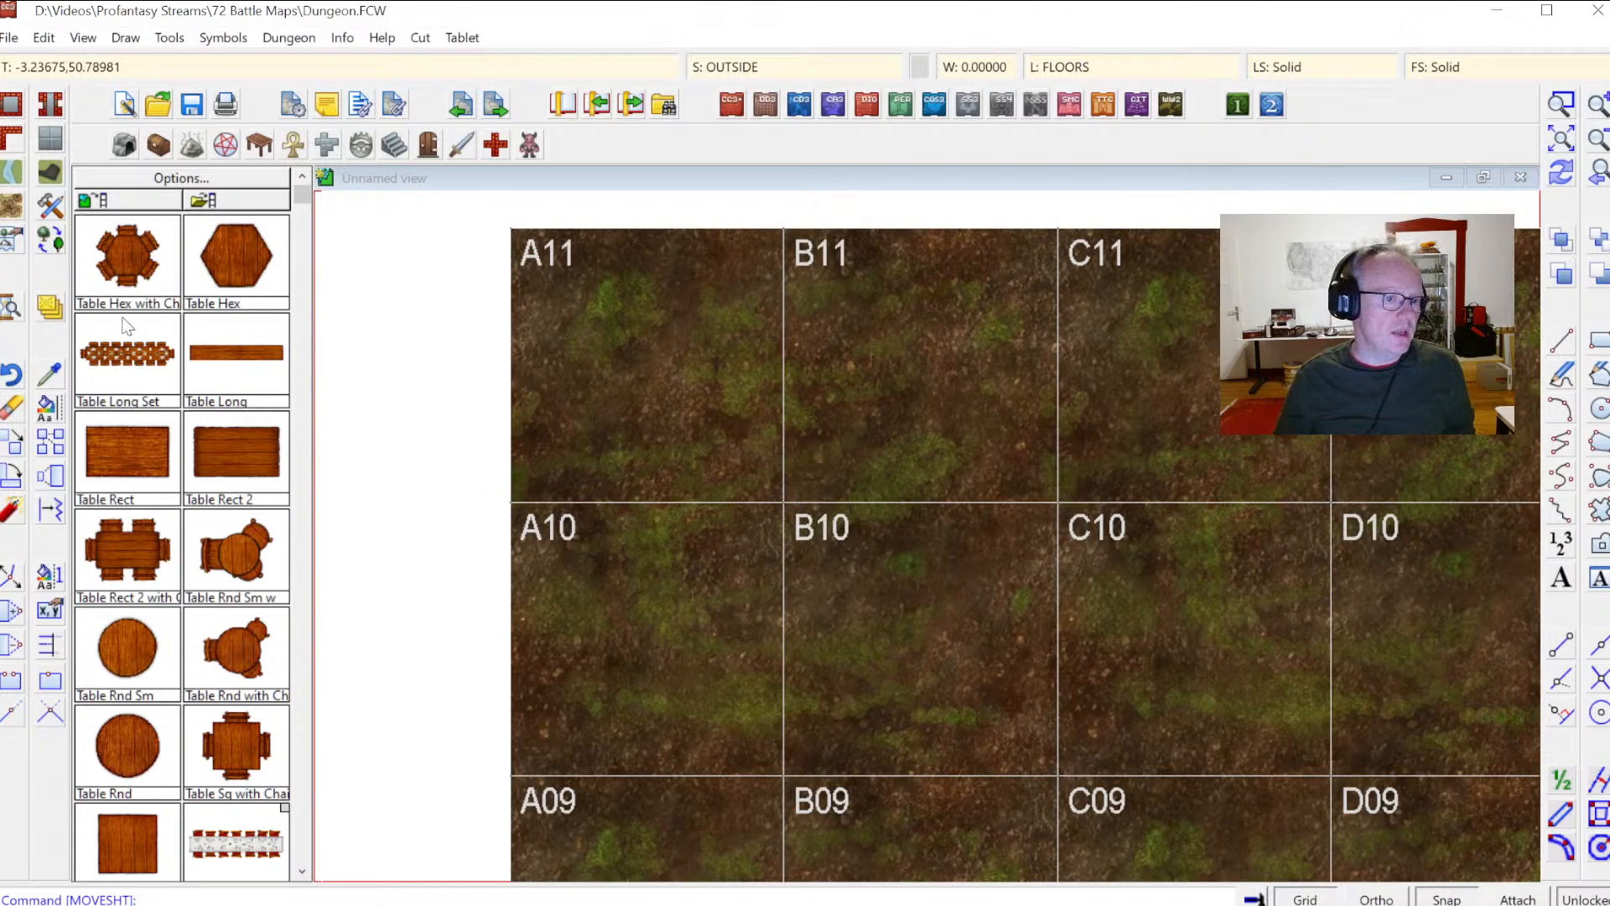
Step: Start changing properties and select all 2D text entities like the A11 label
{"action": "left_click", "coordinate": [50, 414]}
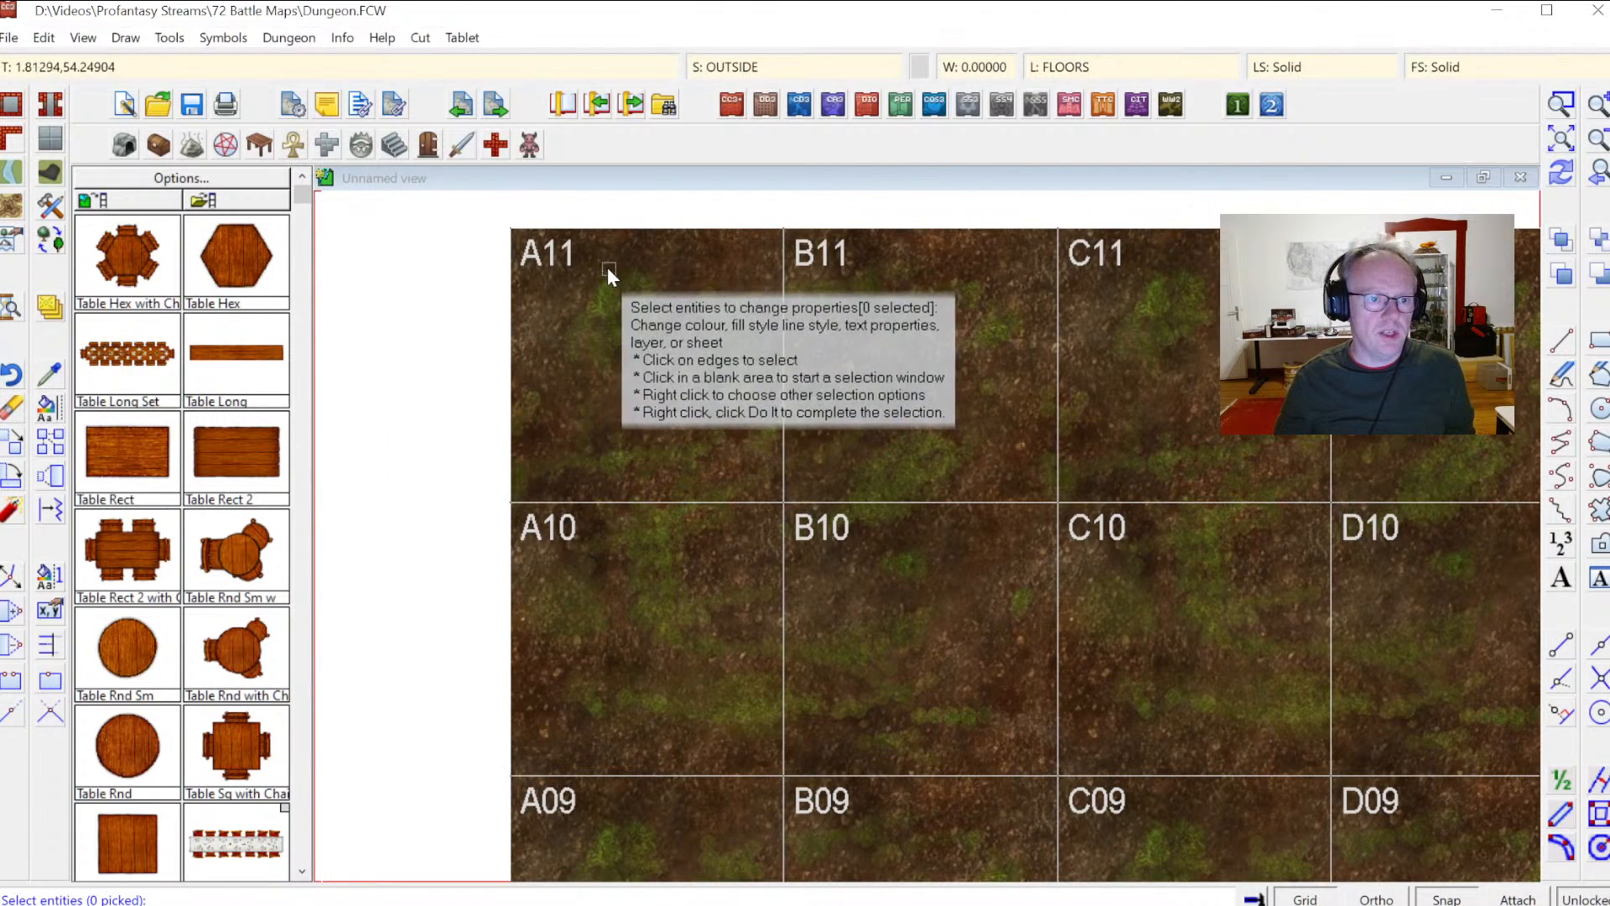
{"action": "left_click", "coordinate": [566, 265]}
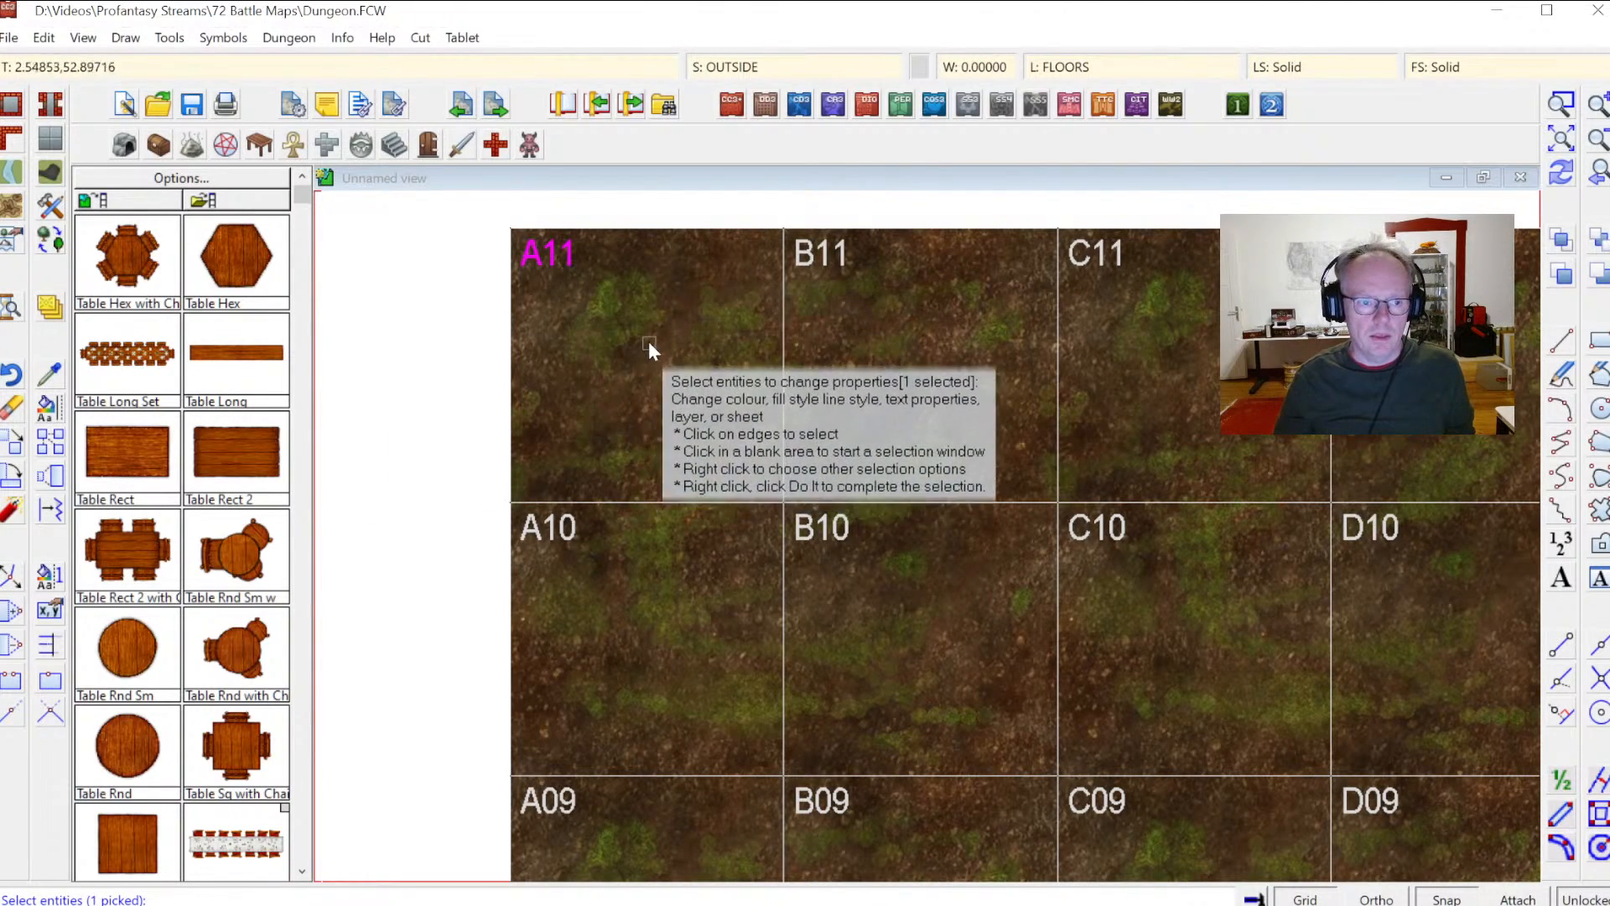
{"action": "right_click", "coordinate": [571, 338]}
{"action": "left_click", "coordinate": [642, 552]}
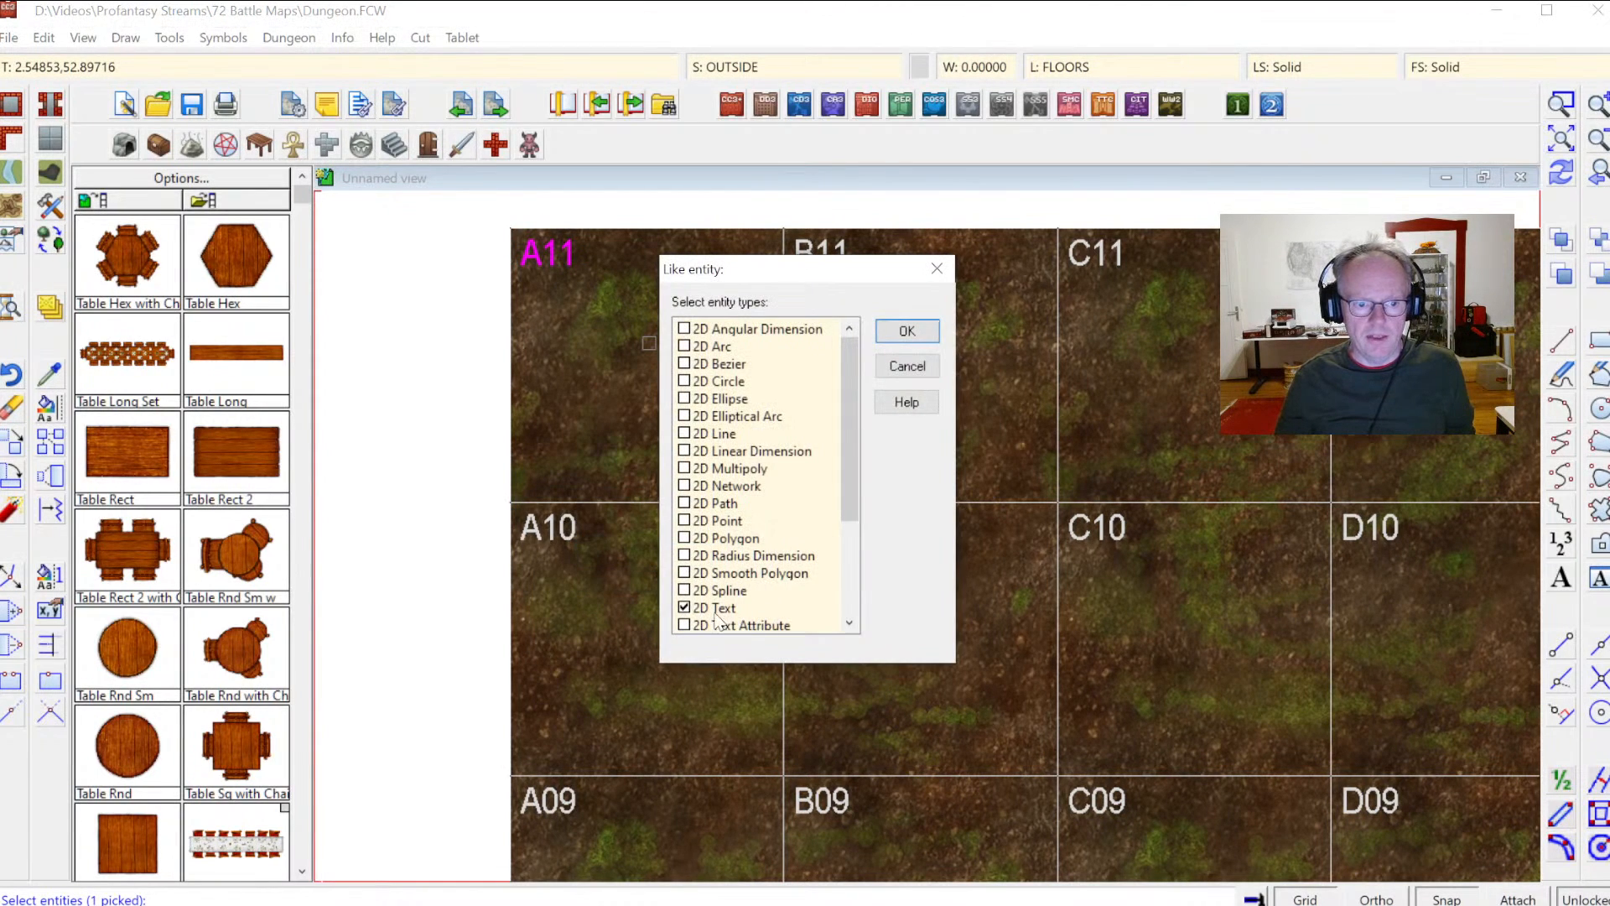
{"action": "left_click", "coordinate": [907, 331]}
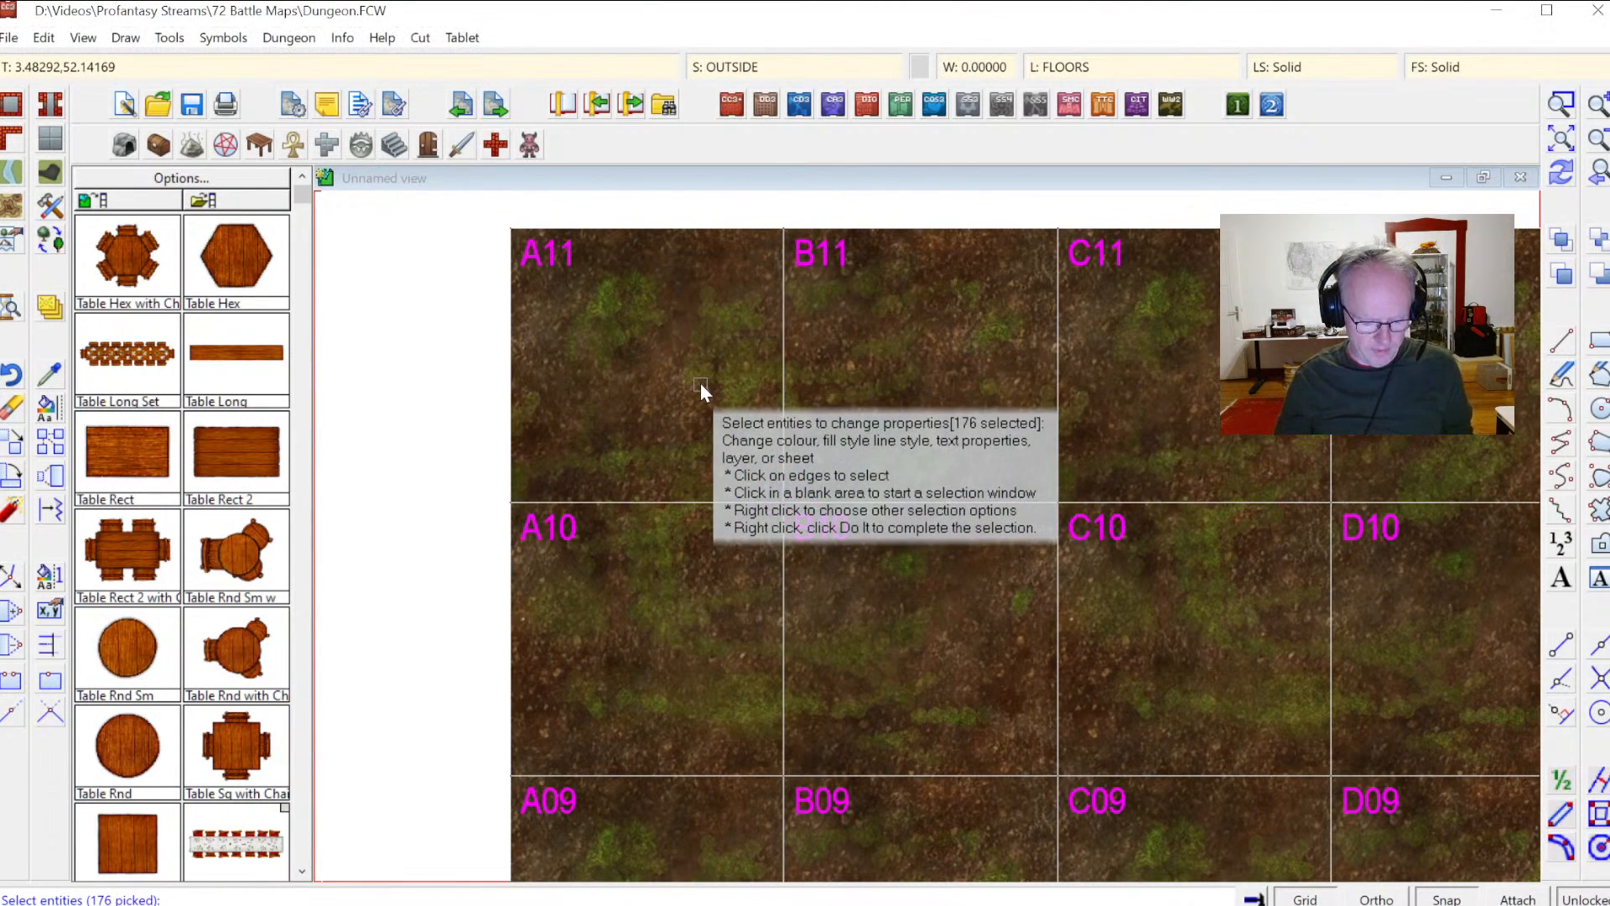
{"action": "key", "text": "Return"}
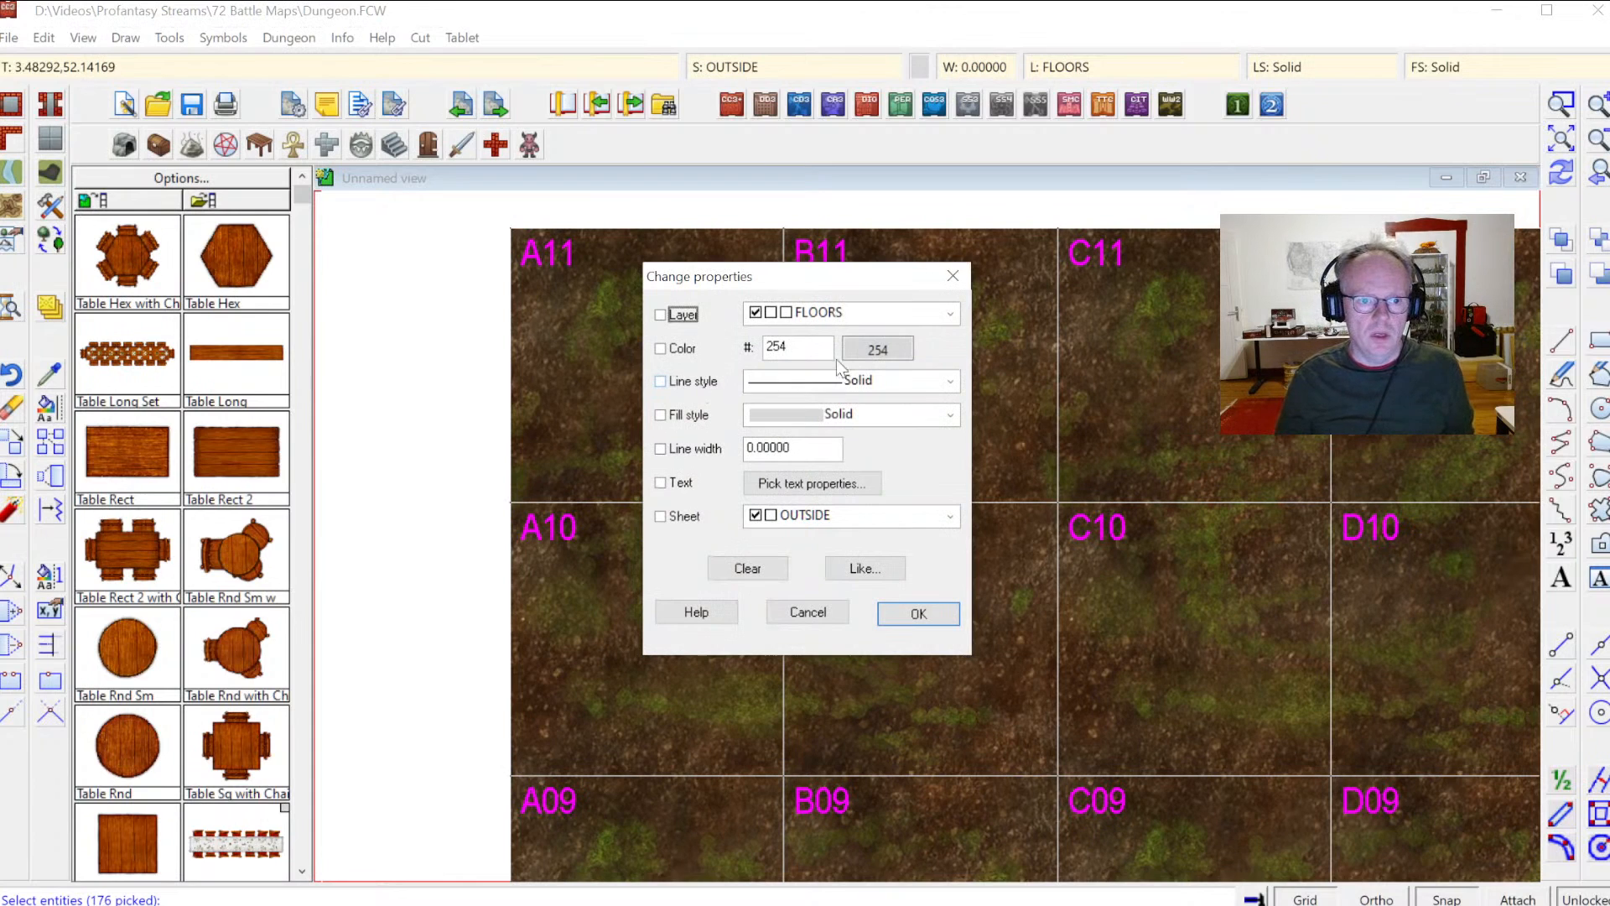
Step: Set the labels' layer to TEXT LABELS and their colour to 240
{"action": "left_click", "coordinate": [832, 313]}
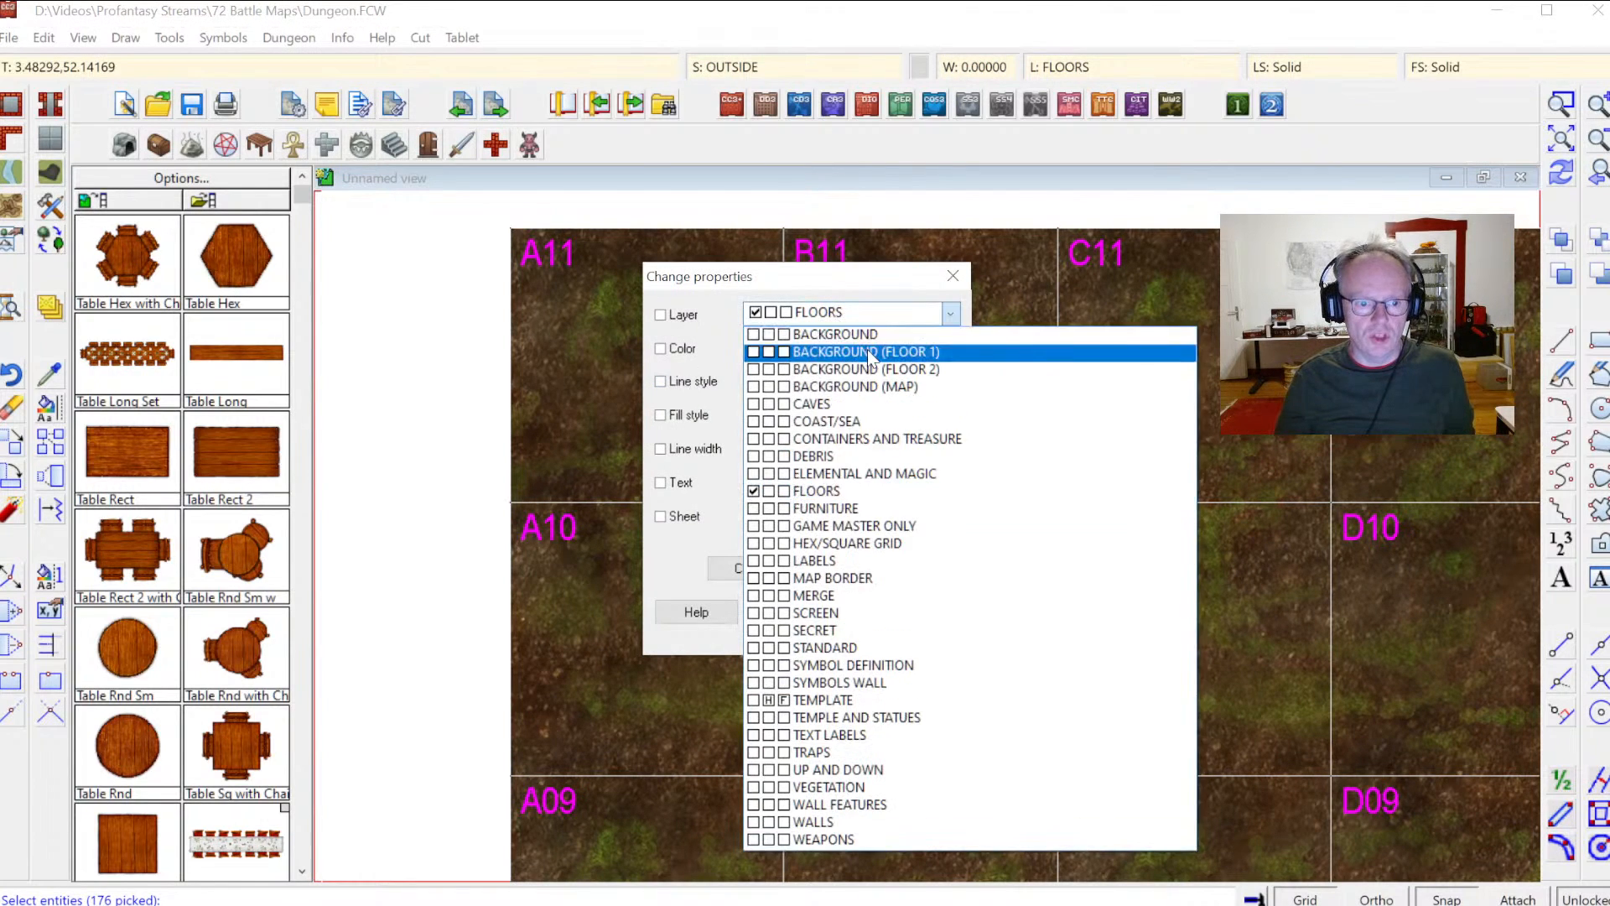
{"action": "left_click", "coordinate": [831, 736]}
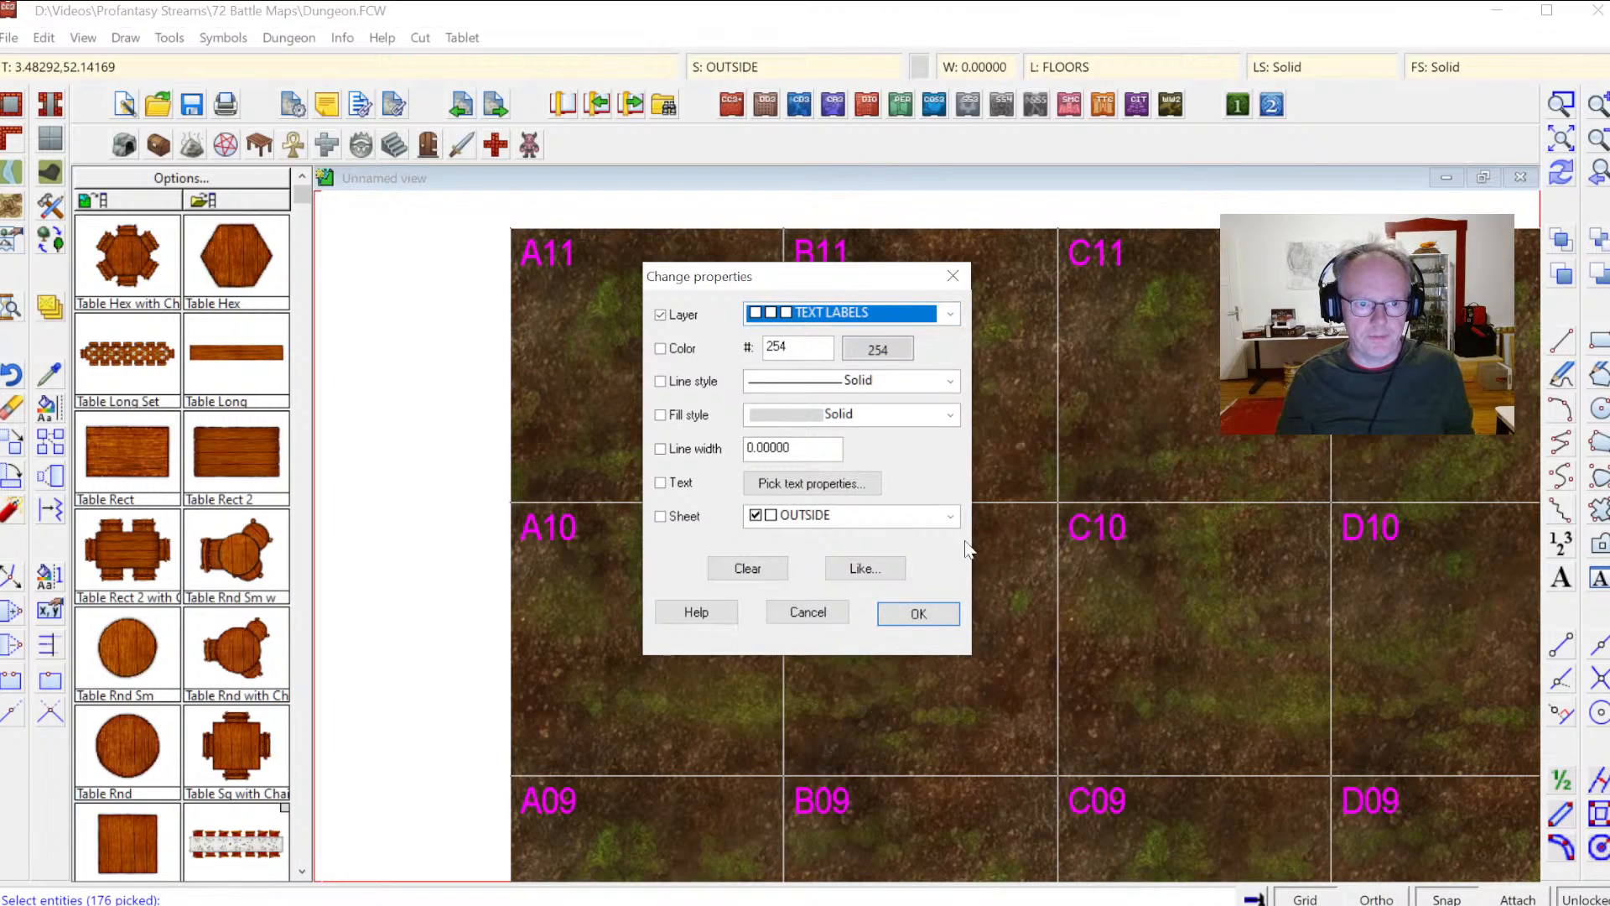
{"action": "left_click", "coordinate": [690, 350]}
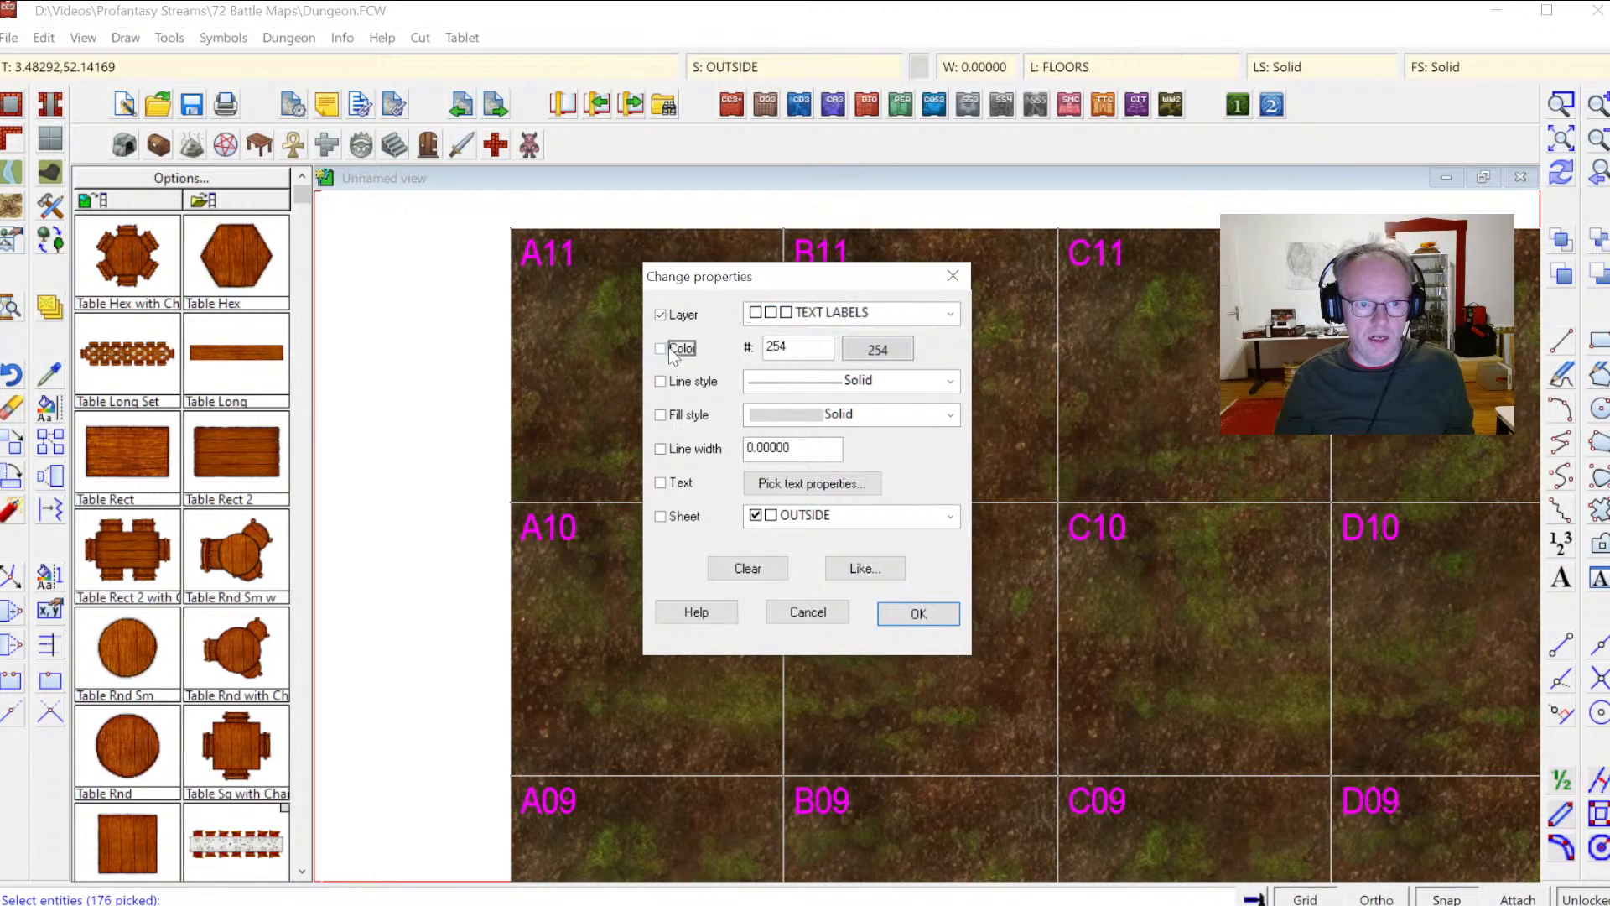
{"action": "left_click", "coordinate": [872, 348]}
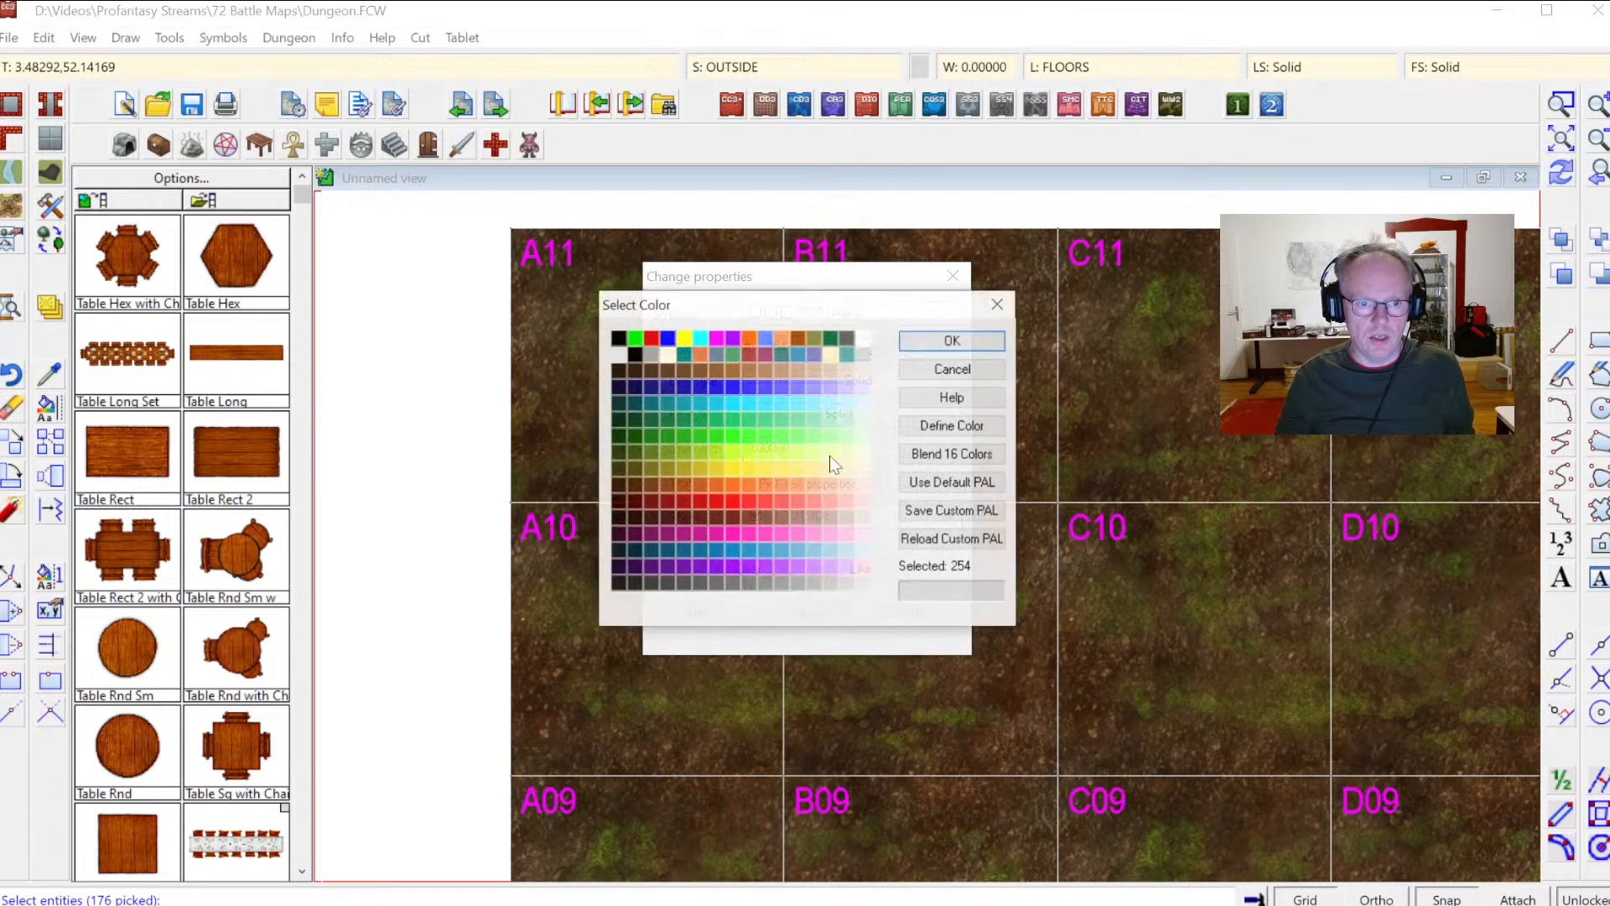
{"action": "left_click", "coordinate": [621, 583]}
{"action": "left_click", "coordinate": [953, 340]}
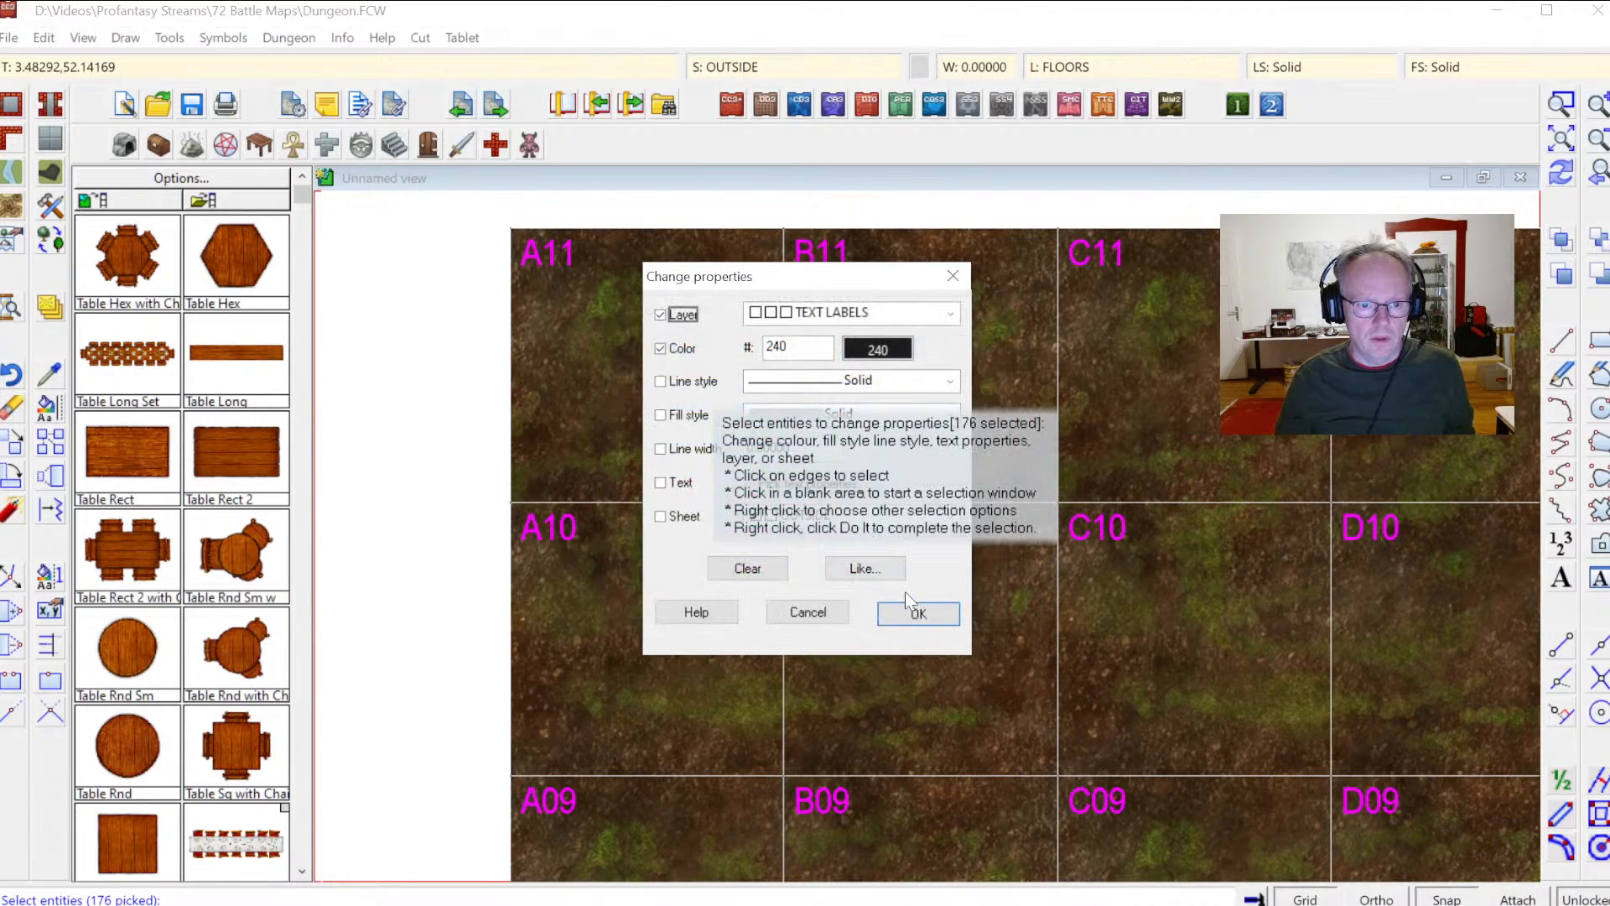
Step: Set the labels' text height to 0.05 and apply the property changes
{"action": "left_click_drag", "start_coordinate": [797, 274], "coordinate": [1167, 287]}
{"action": "left_click", "coordinate": [1145, 499]}
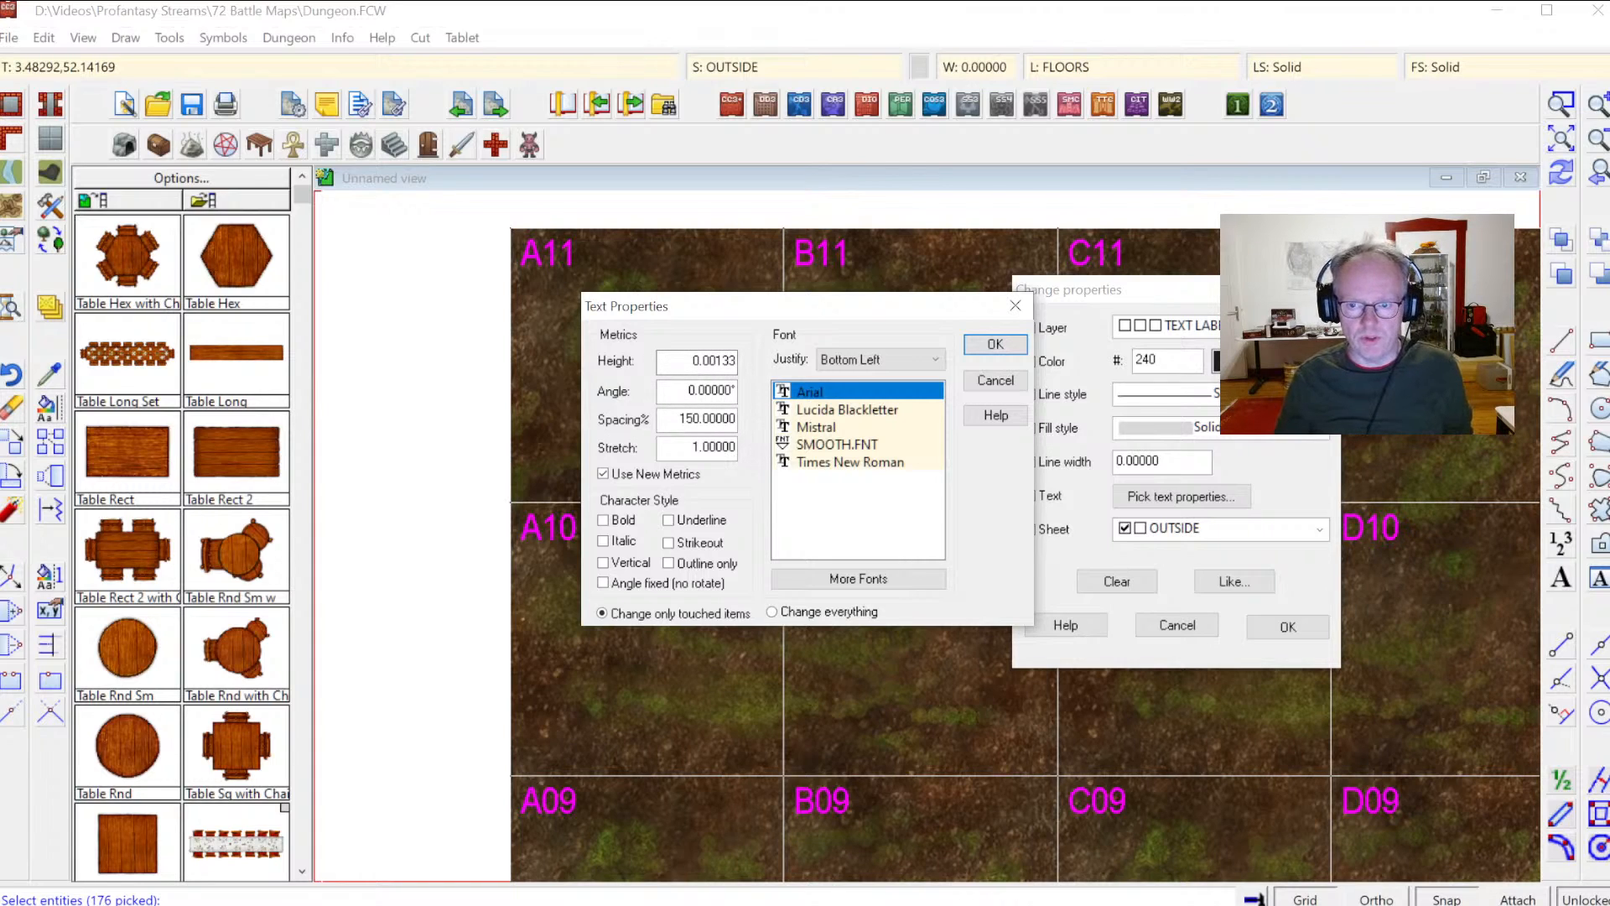
{"action": "double_click", "coordinate": [709, 359]}
{"action": "type", "text": "0.05"}
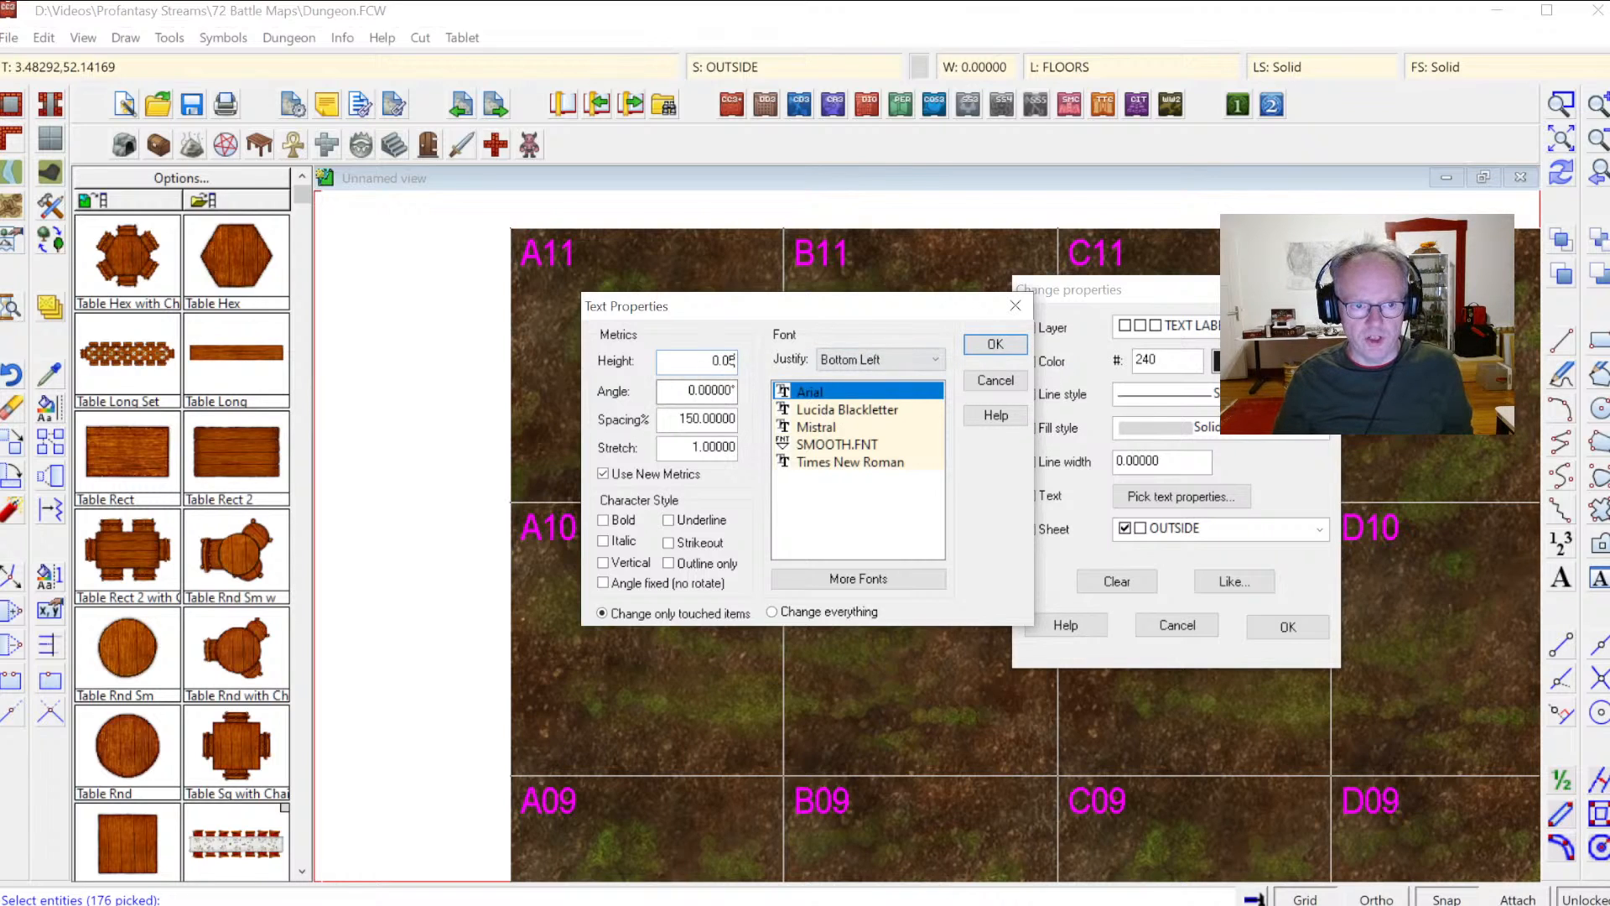
{"action": "left_click", "coordinate": [996, 347]}
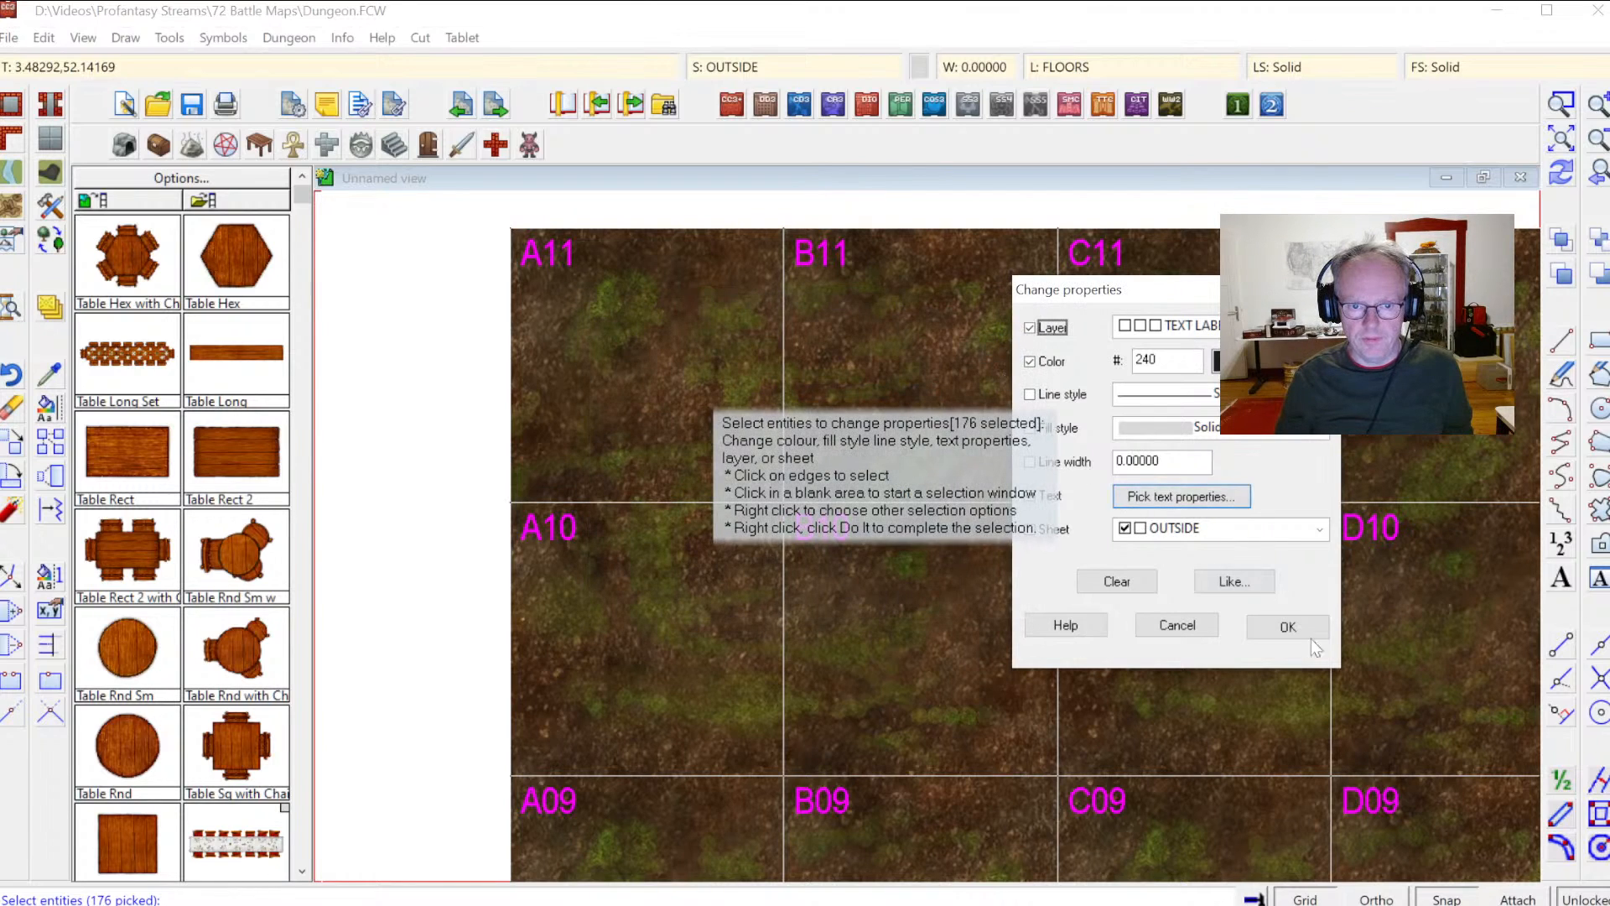
{"action": "left_click", "coordinate": [1286, 627]}
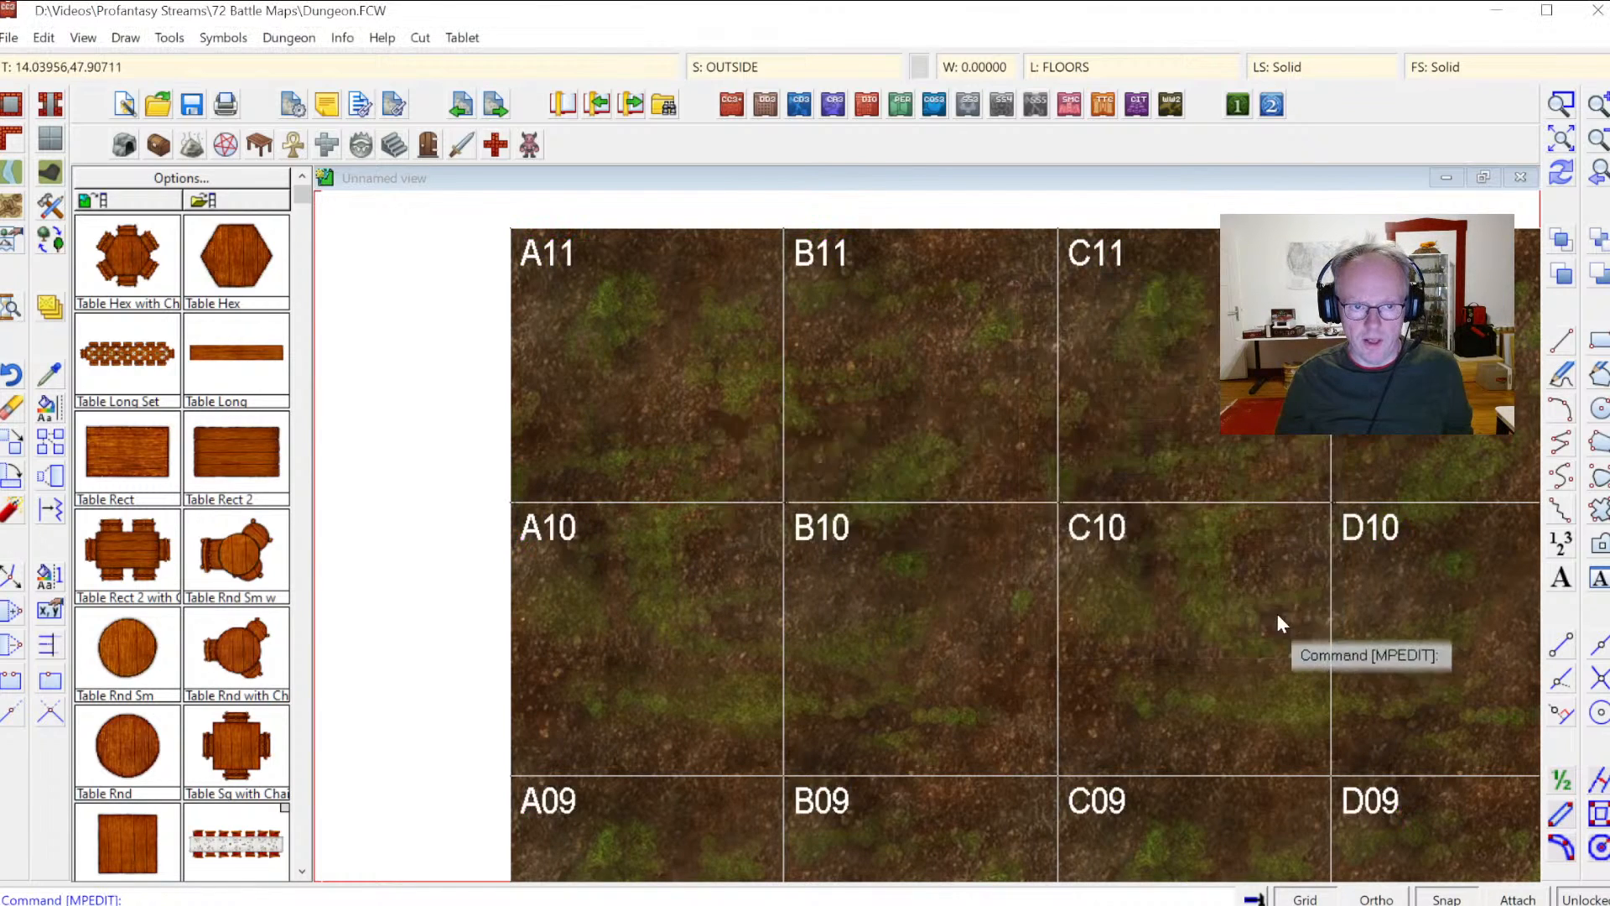
Step: Zoom into a grid label and apply text property changes to the selected grid labels with the height field cleared
{"action": "left_click", "coordinate": [1561, 173]}
{"action": "left_click", "coordinate": [1565, 107]}
{"action": "left_click", "coordinate": [772, 235]}
{"action": "left_click", "coordinate": [848, 277]}
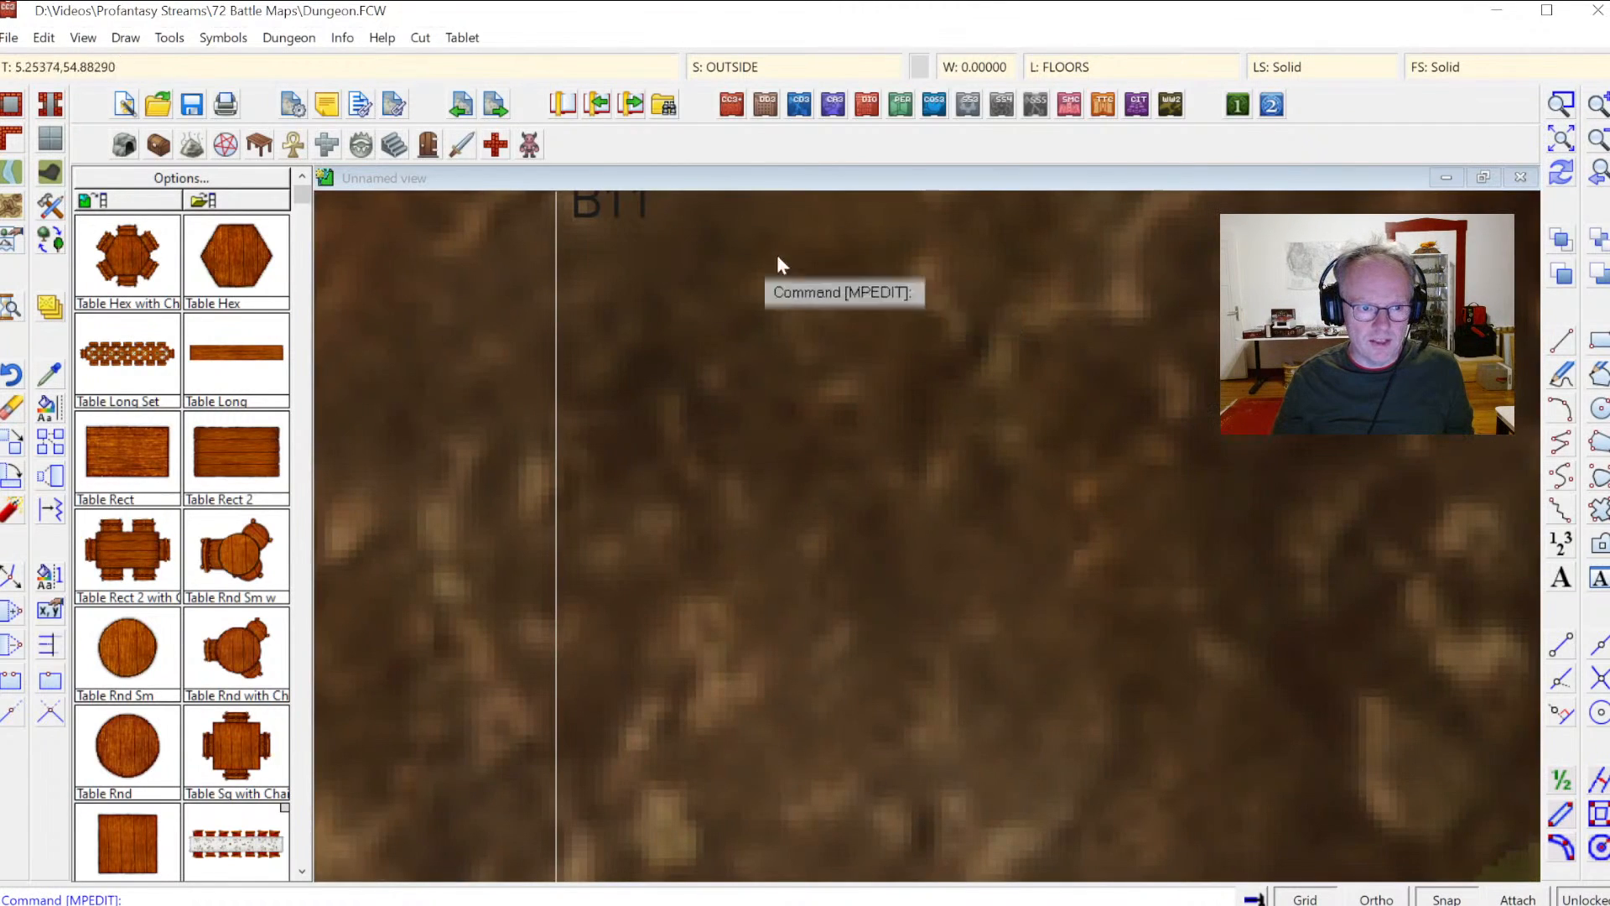
{"action": "left_click", "coordinate": [1606, 147]}
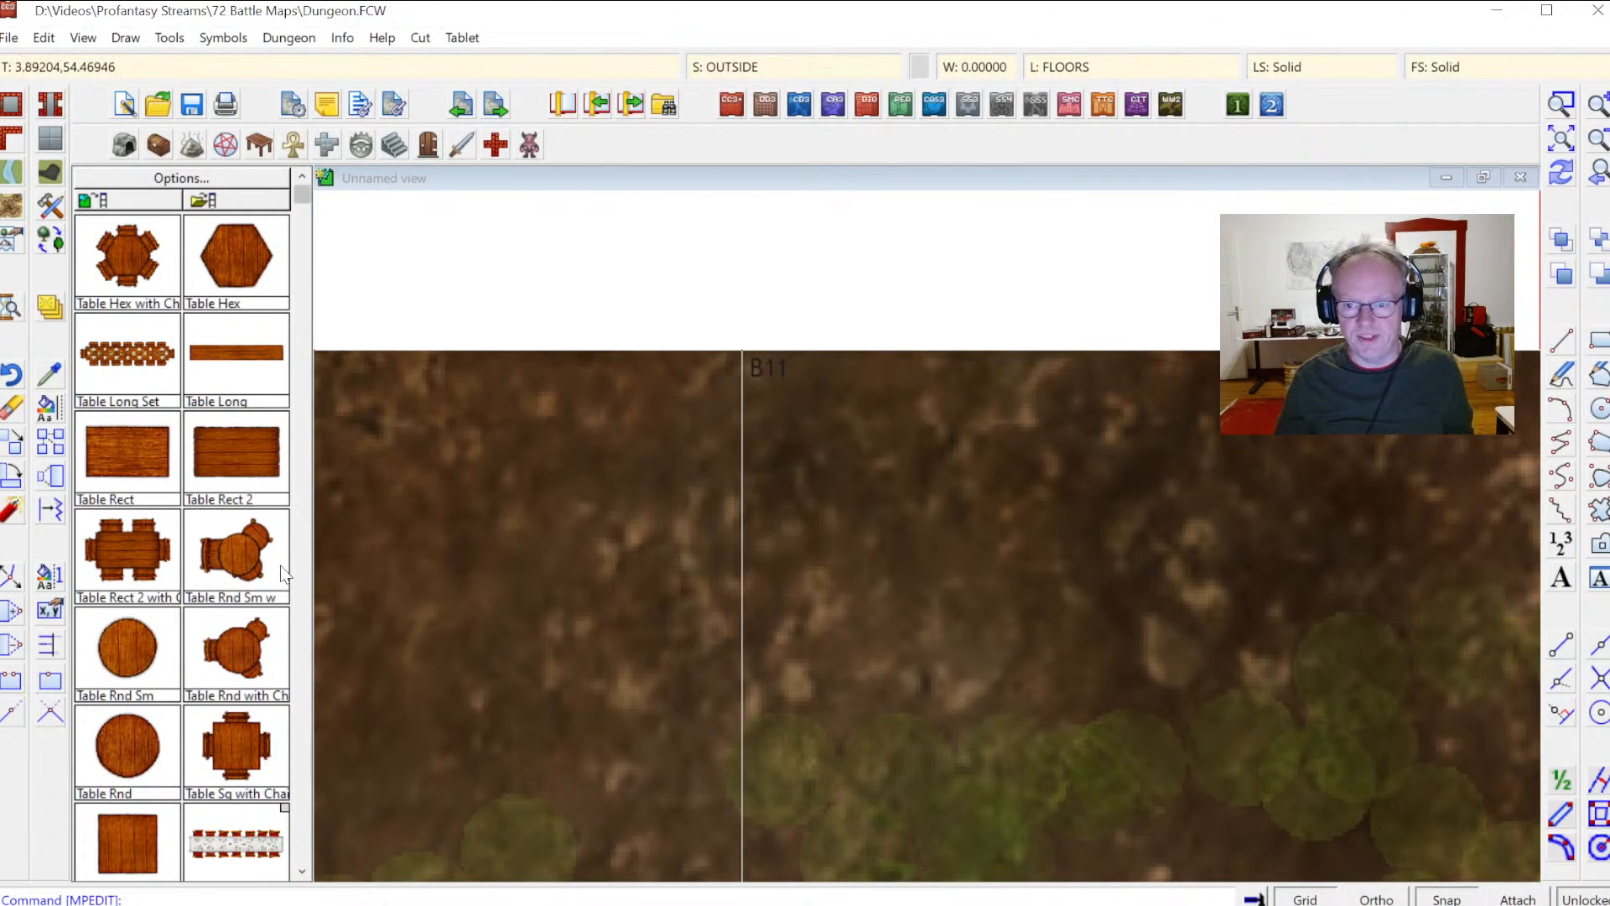
{"action": "right_click", "coordinate": [50, 421]}
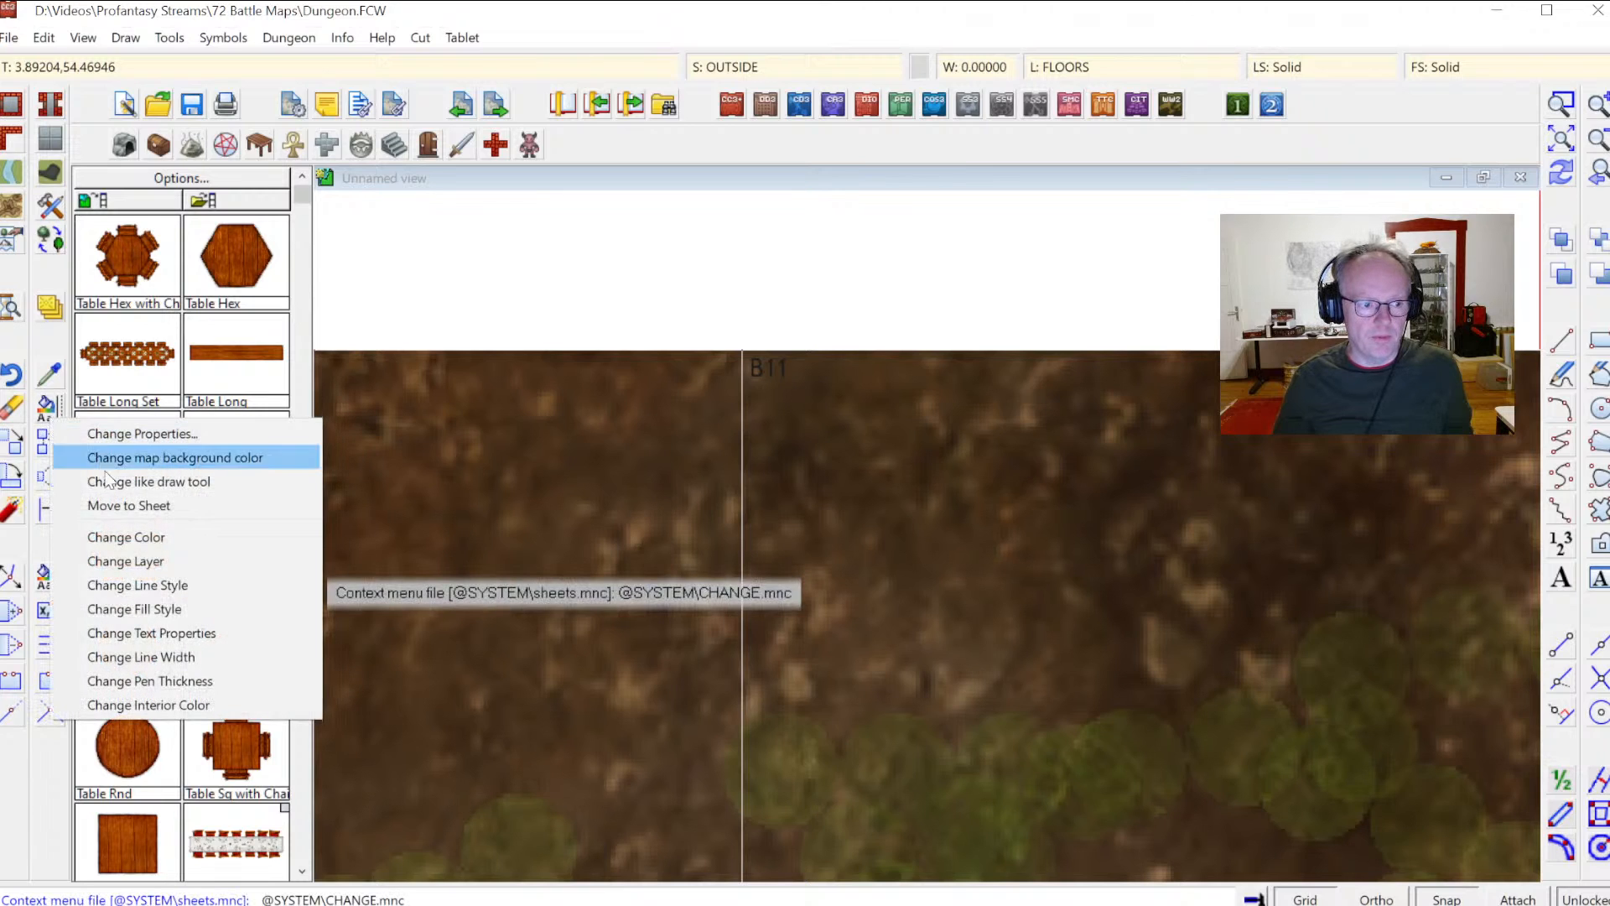
{"action": "left_click", "coordinate": [173, 633]}
{"action": "right_click", "coordinate": [521, 510]}
{"action": "left_click", "coordinate": [512, 621]}
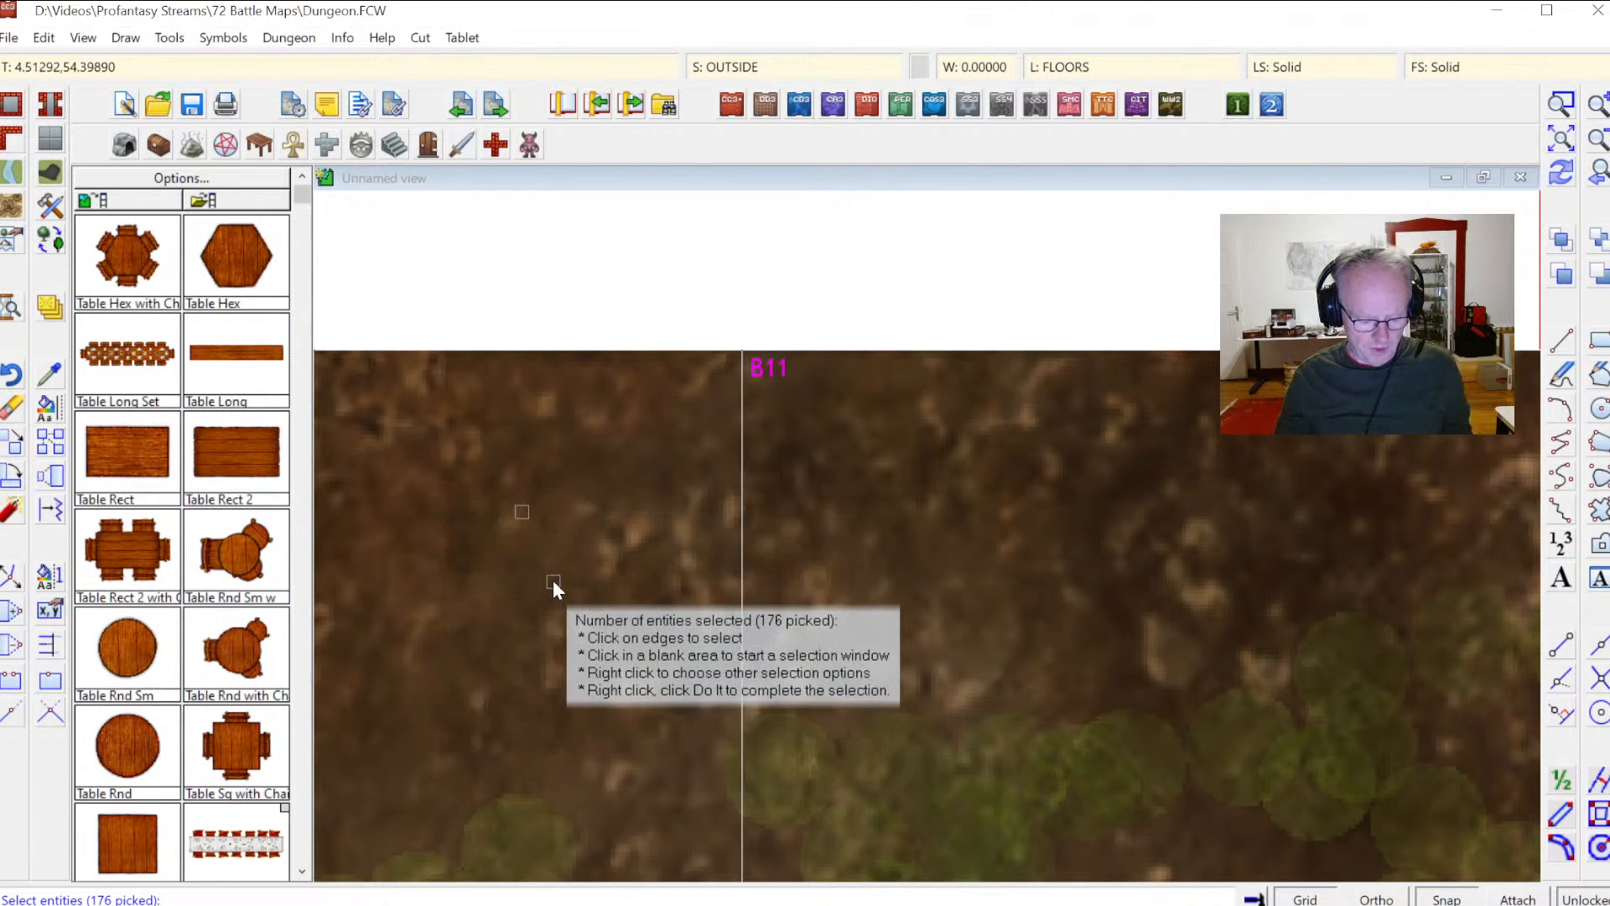
{"action": "key", "text": "Return"}
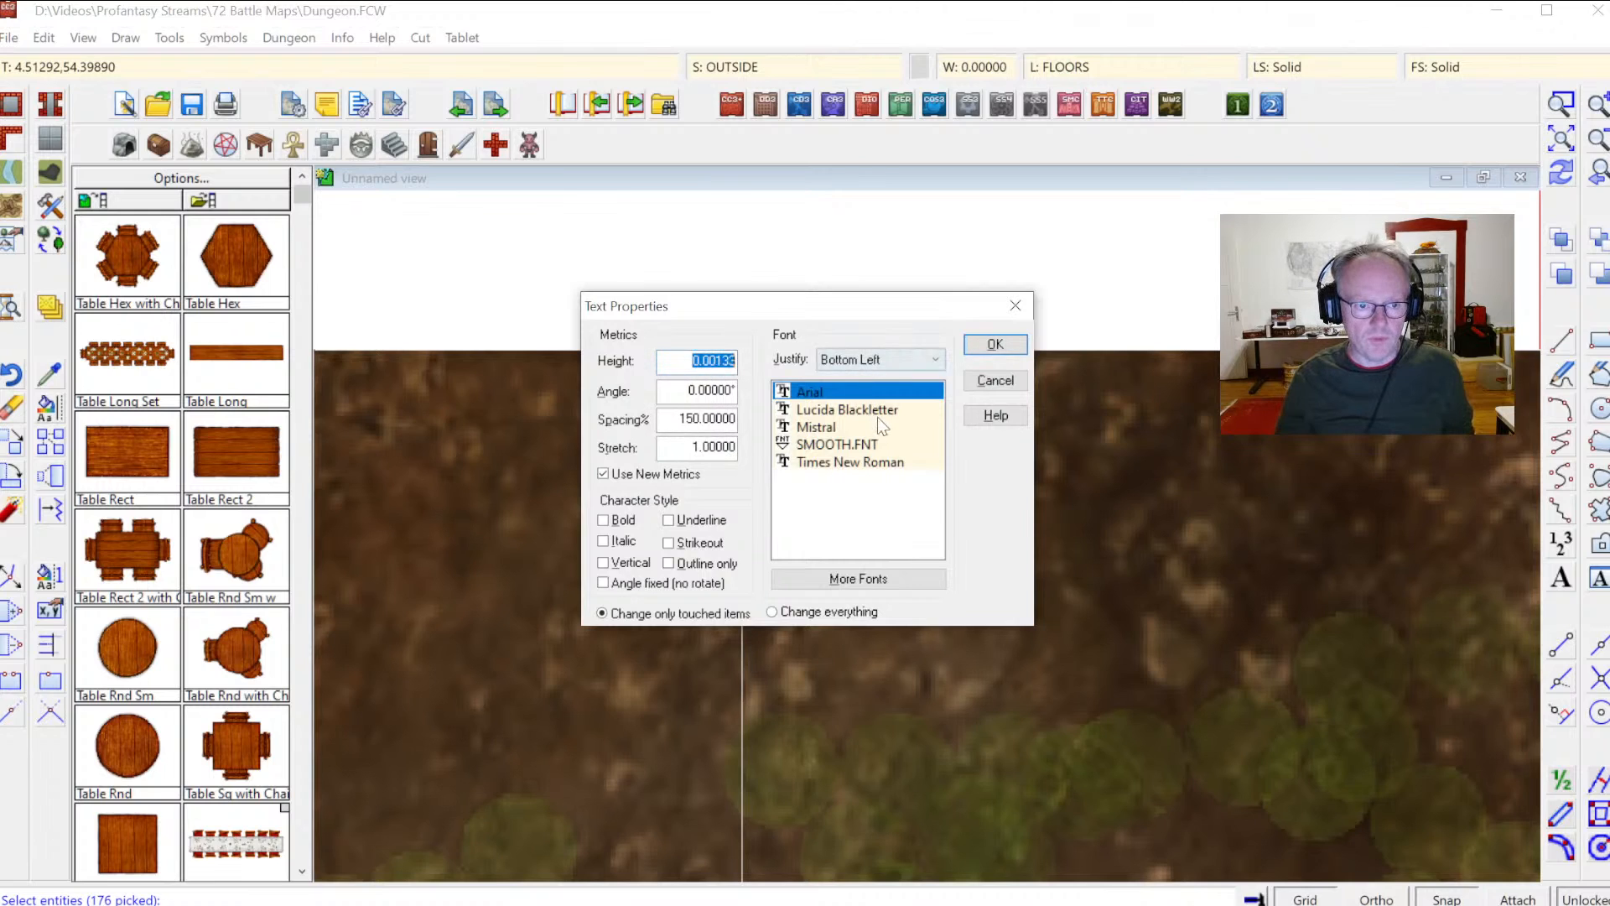
{"action": "key", "text": "BackSpace"}
{"action": "left_click", "coordinate": [995, 345]}
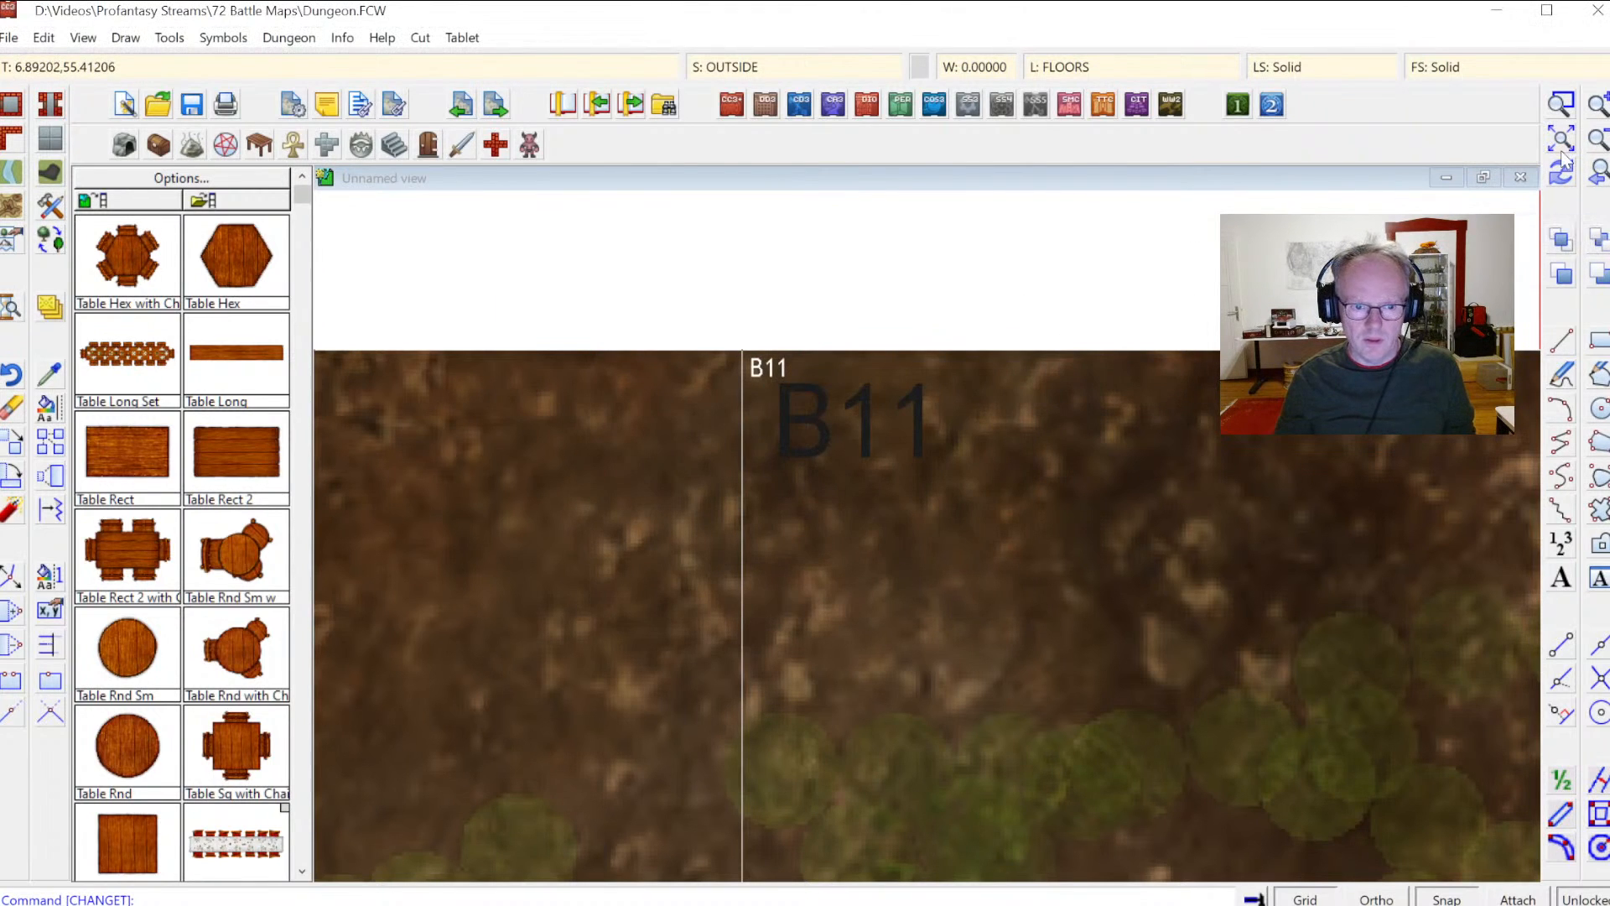
Step: Zoom into the B11 label and change the colour of all grid labels to 254
{"action": "left_click", "coordinate": [1560, 139]}
{"action": "left_click", "coordinate": [1561, 104]}
{"action": "left_click", "coordinate": [530, 255]}
{"action": "left_click", "coordinate": [623, 335]}
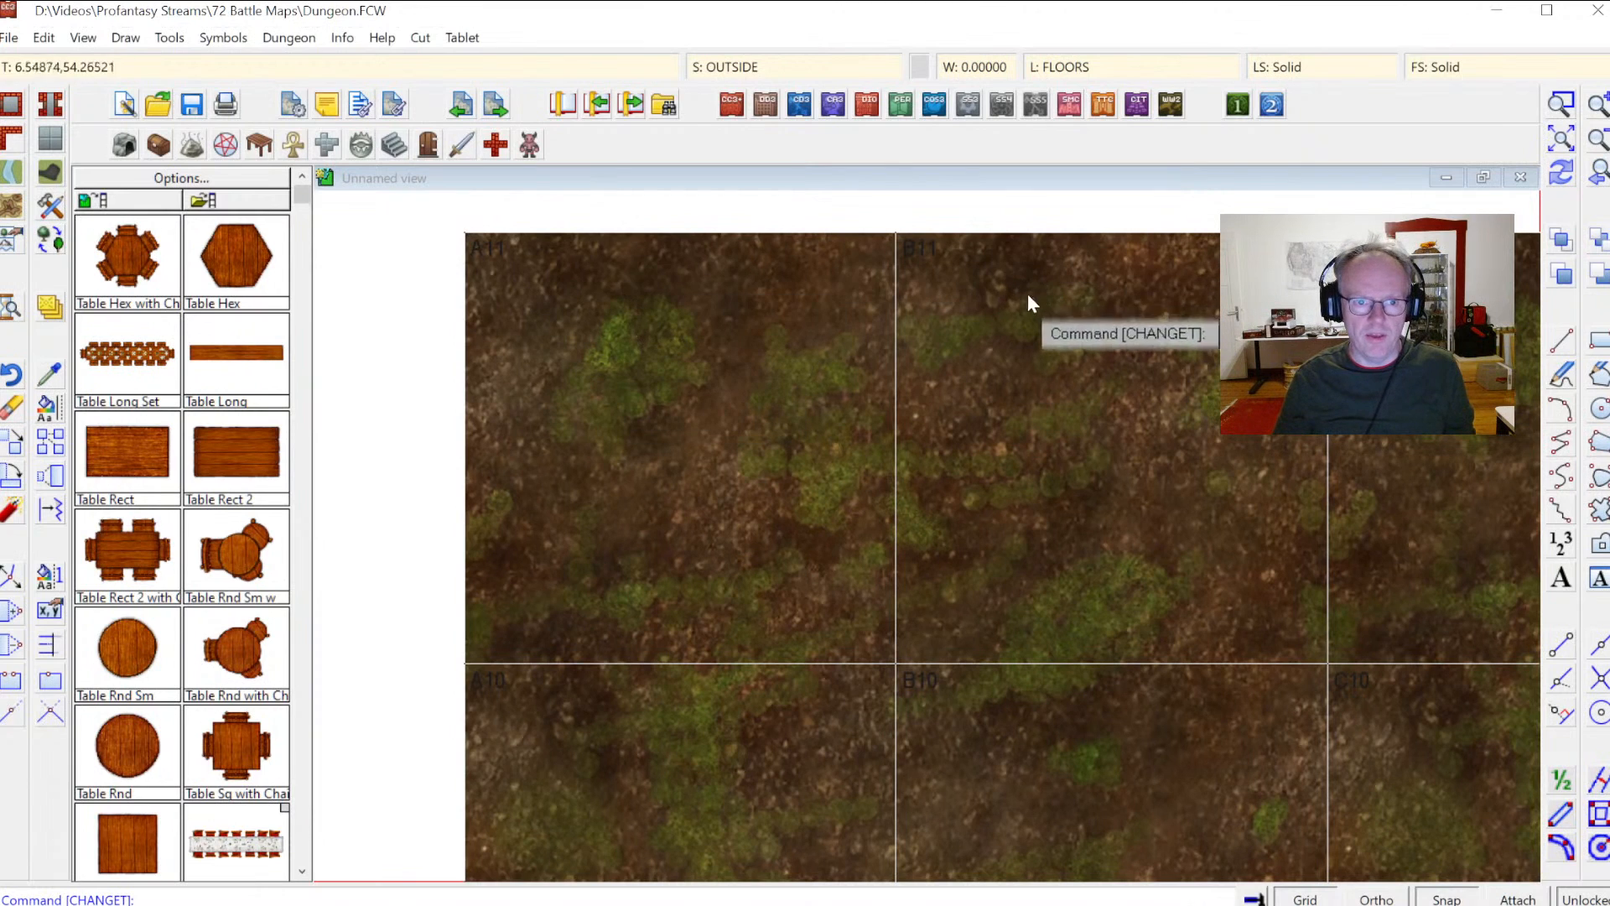
{"action": "left_click", "coordinate": [1561, 104]}
{"action": "left_click", "coordinate": [870, 240]}
{"action": "left_click", "coordinate": [972, 310]}
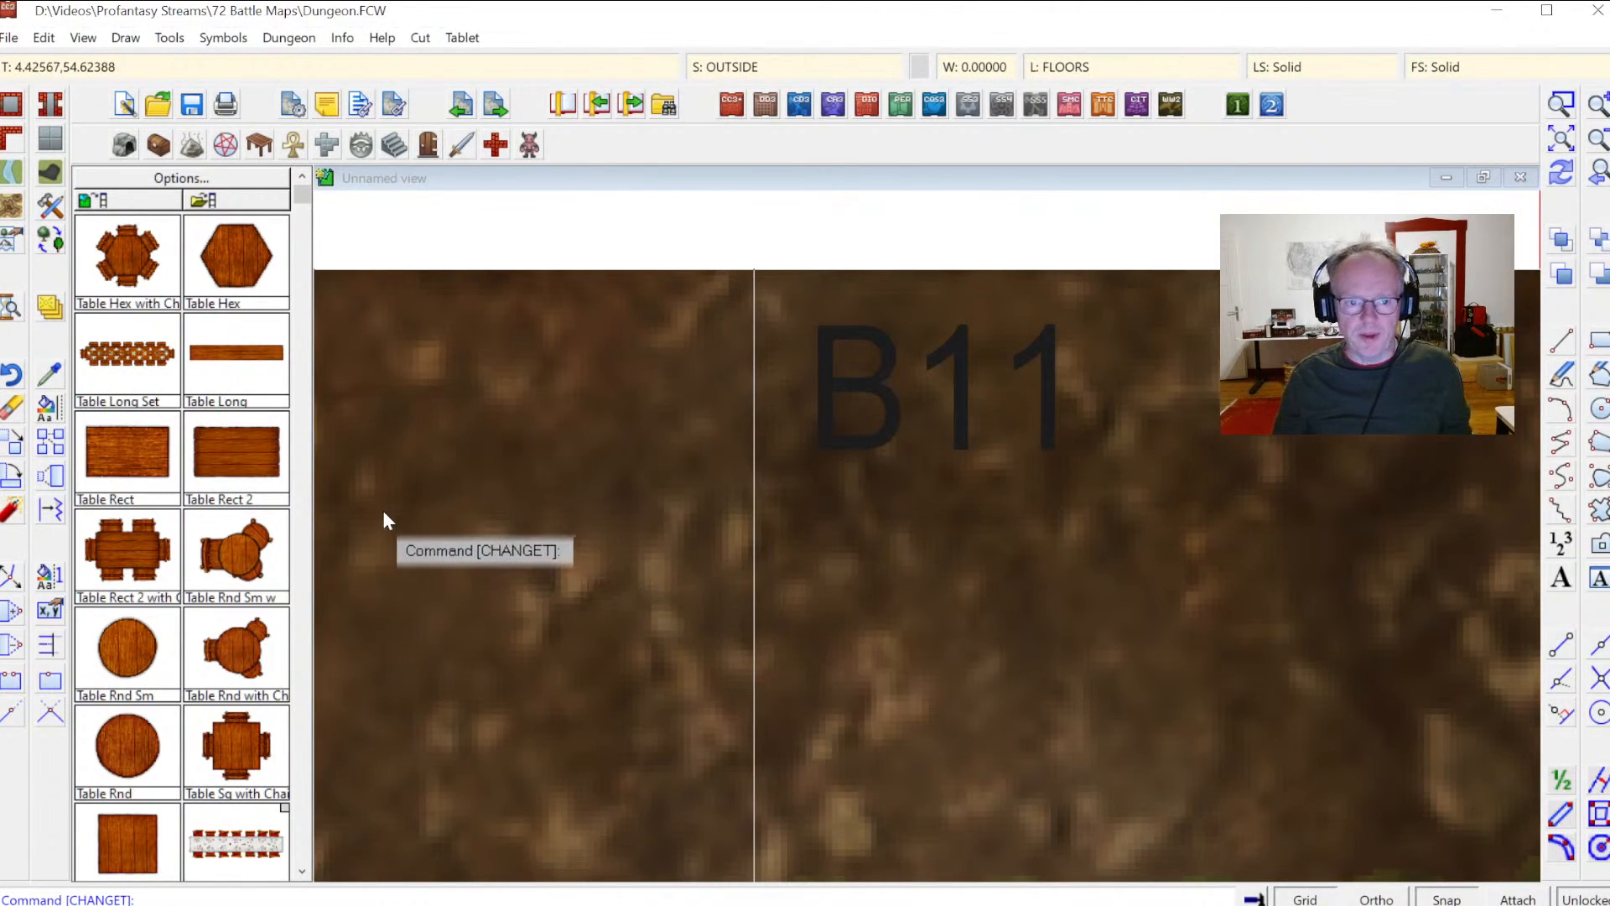
{"action": "left_click", "coordinate": [46, 415]}
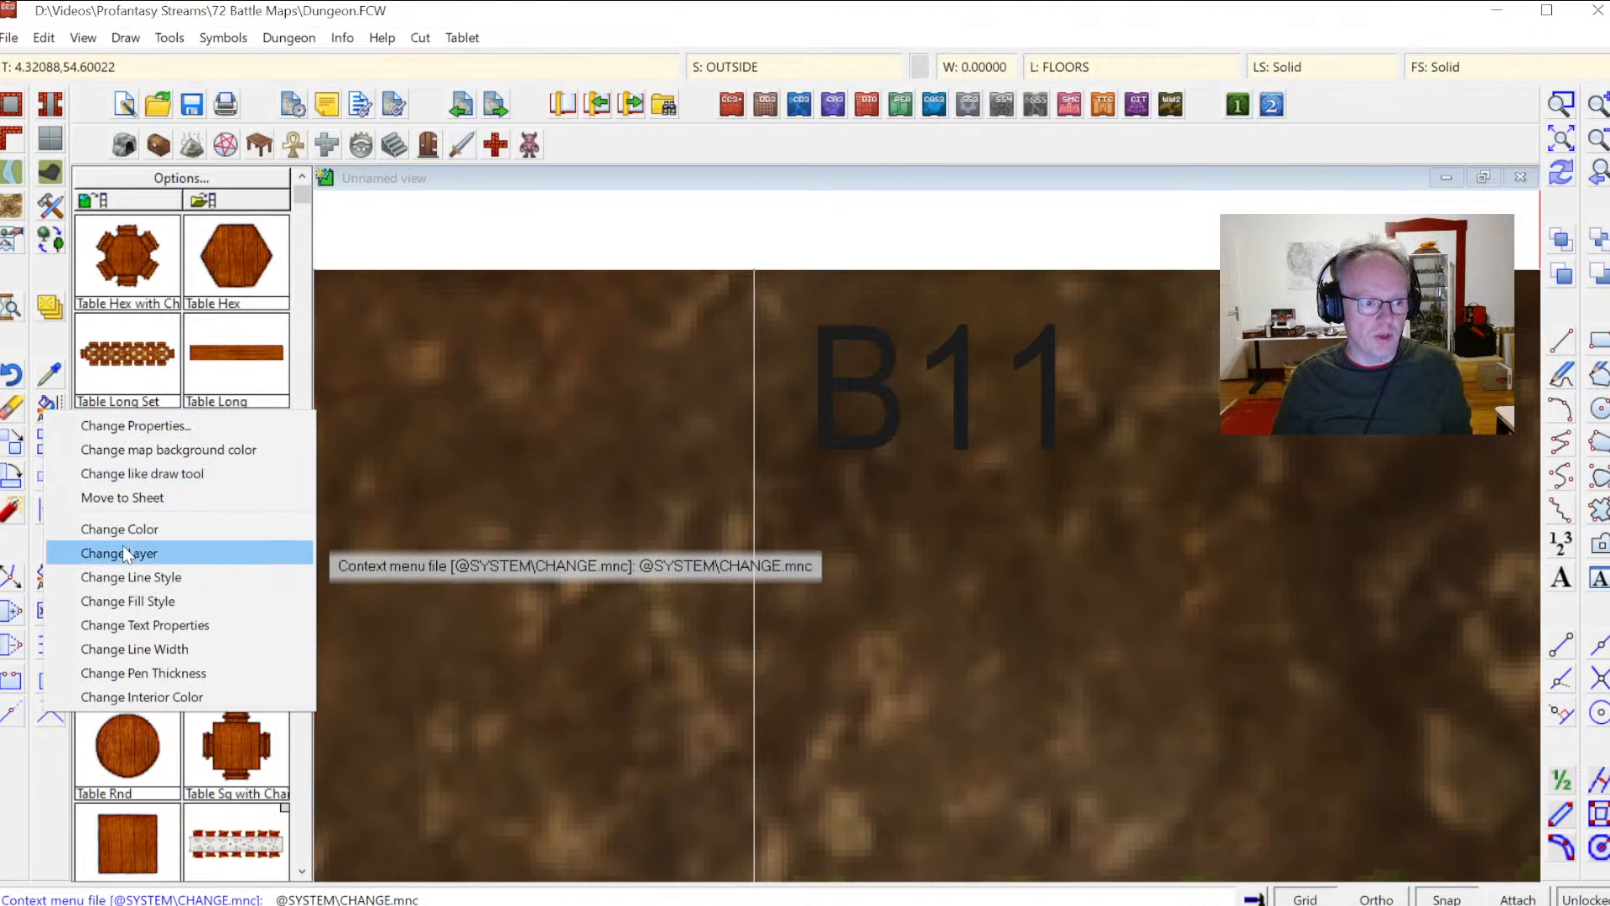
{"action": "left_click", "coordinate": [119, 523]}
{"action": "right_click", "coordinate": [541, 445]}
{"action": "left_click", "coordinate": [531, 587]}
{"action": "right_click", "coordinate": [522, 482]}
{"action": "left_click", "coordinate": [596, 486]}
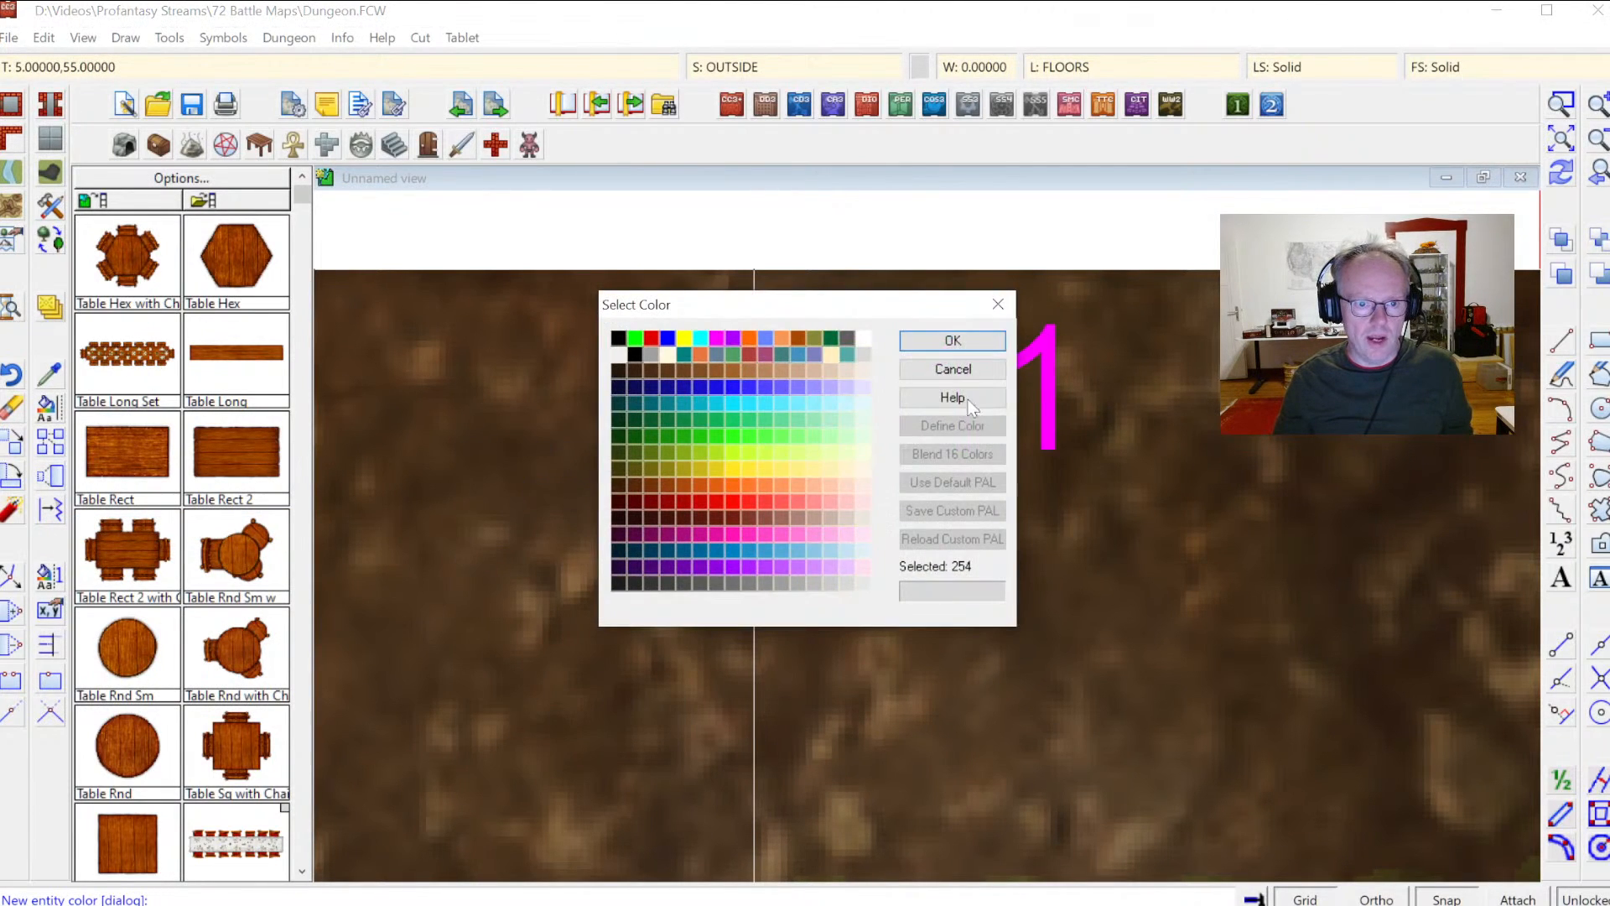
{"action": "left_click", "coordinate": [981, 346]}
Step: Inspect the recoloured labels close up, zoom back out and review the drawing sheets list
{"action": "left_click", "coordinate": [1561, 144]}
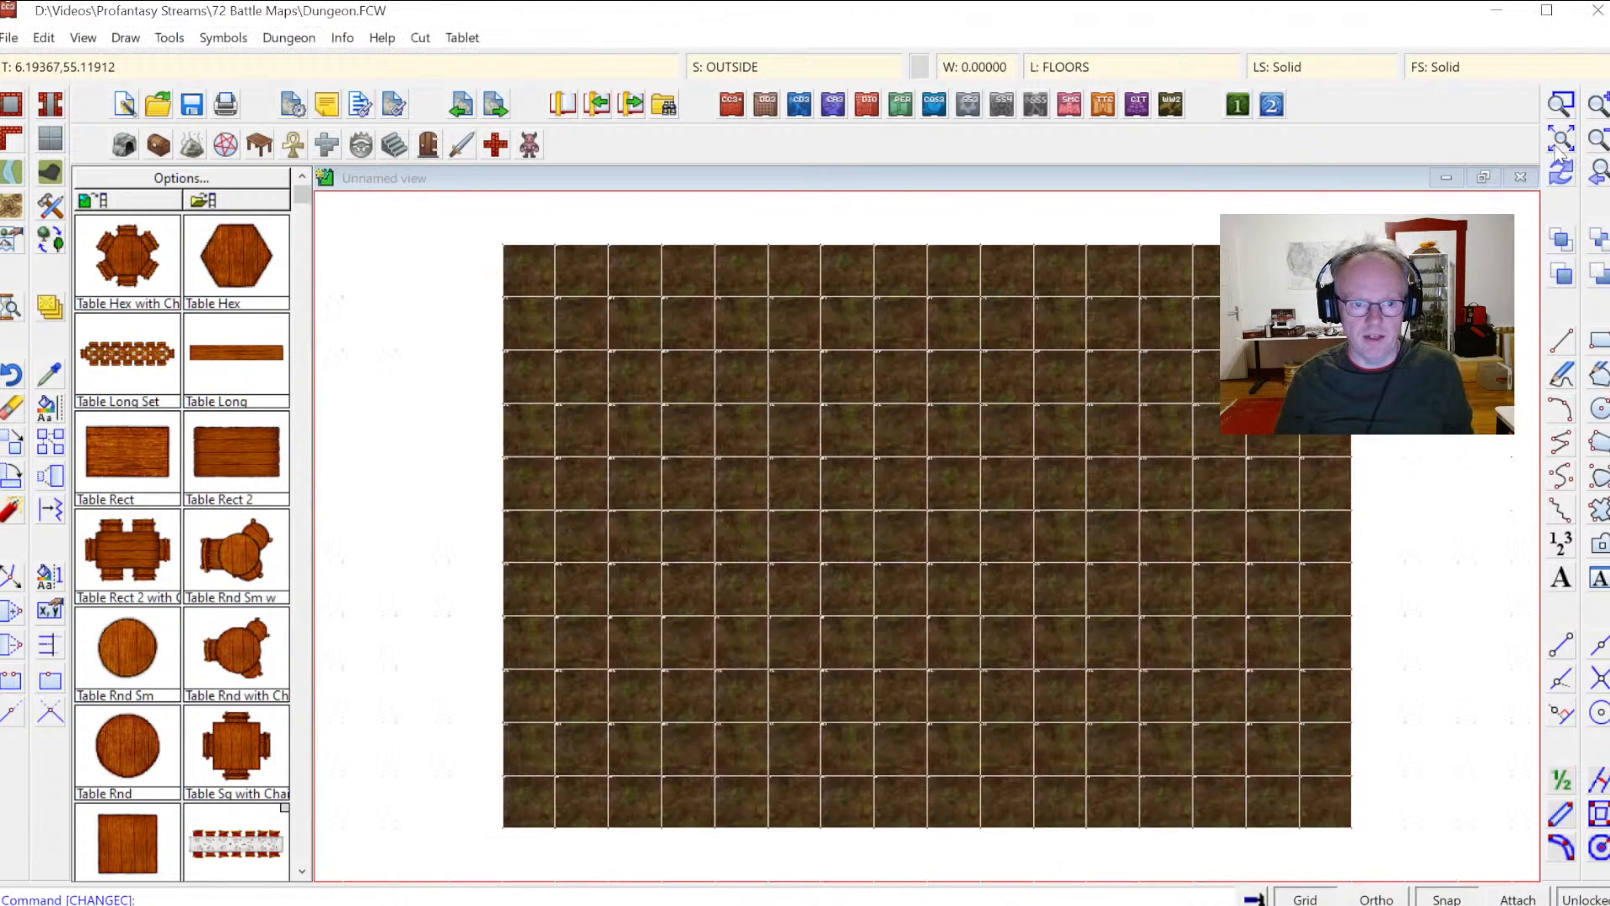
{"action": "left_click", "coordinate": [1560, 104]}
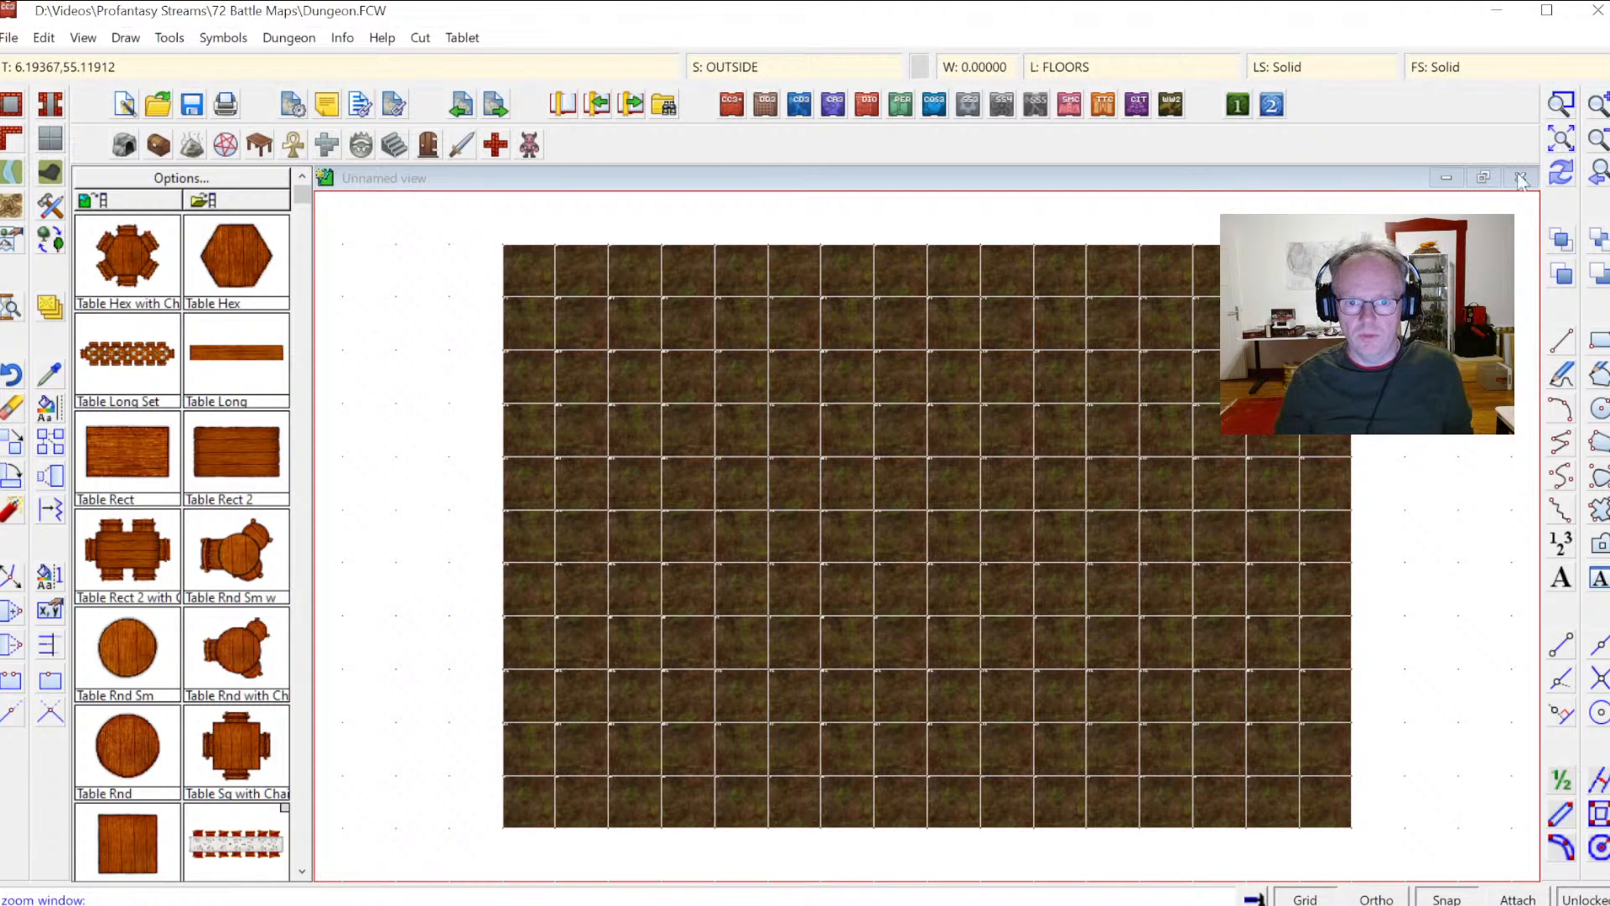
{"action": "left_click", "coordinate": [1197, 374]}
{"action": "left_click", "coordinate": [1270, 447]}
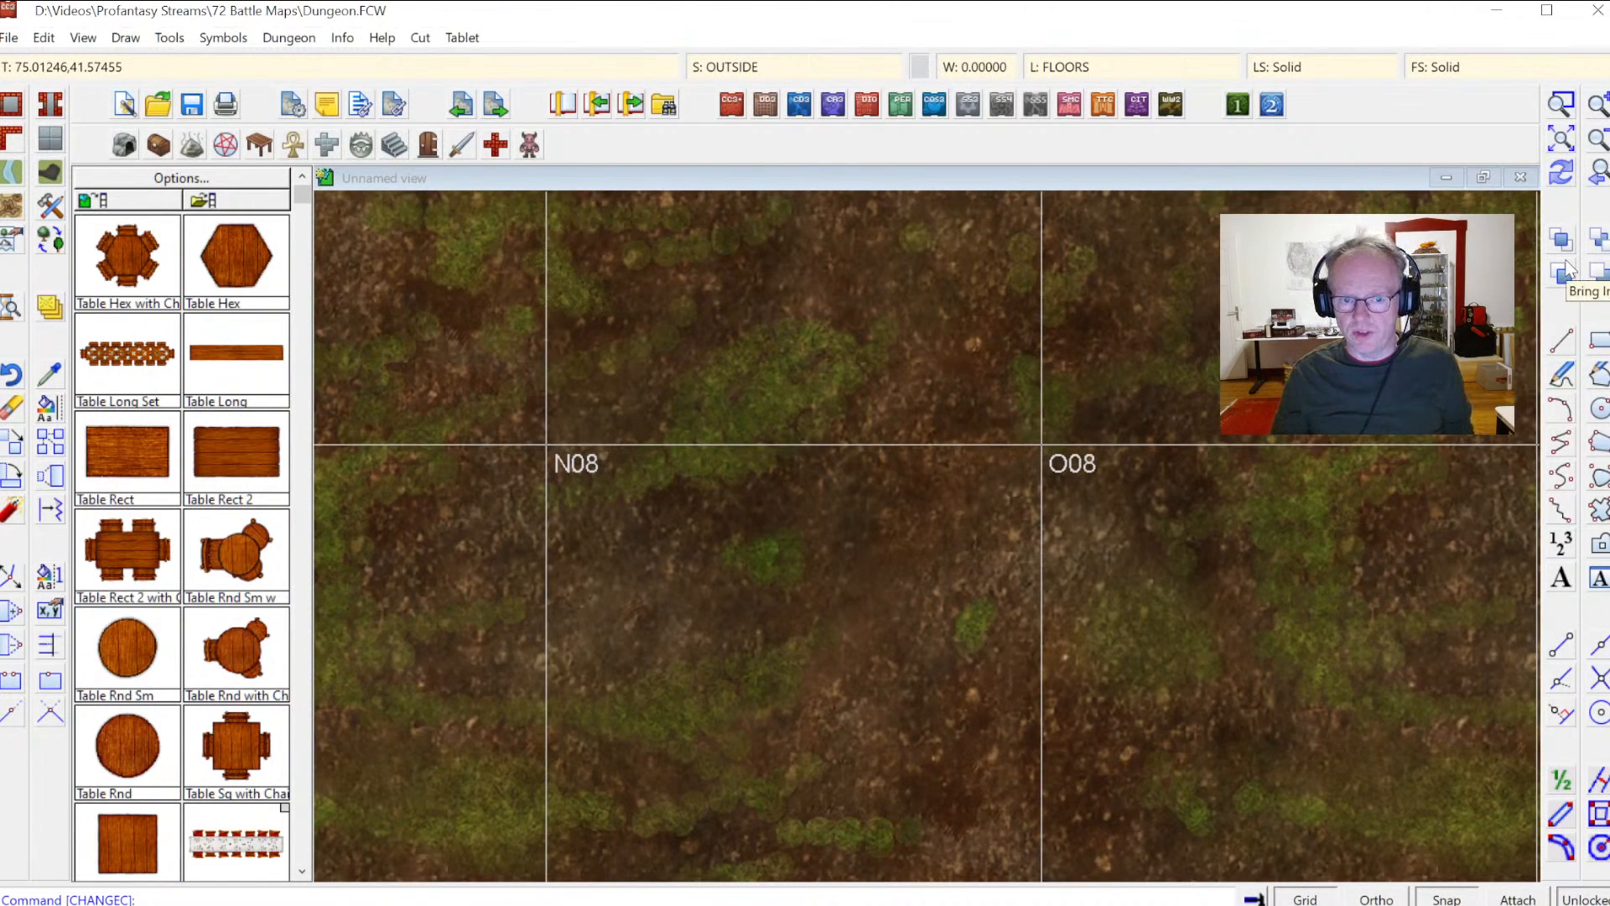
{"action": "left_click", "coordinate": [1563, 141]}
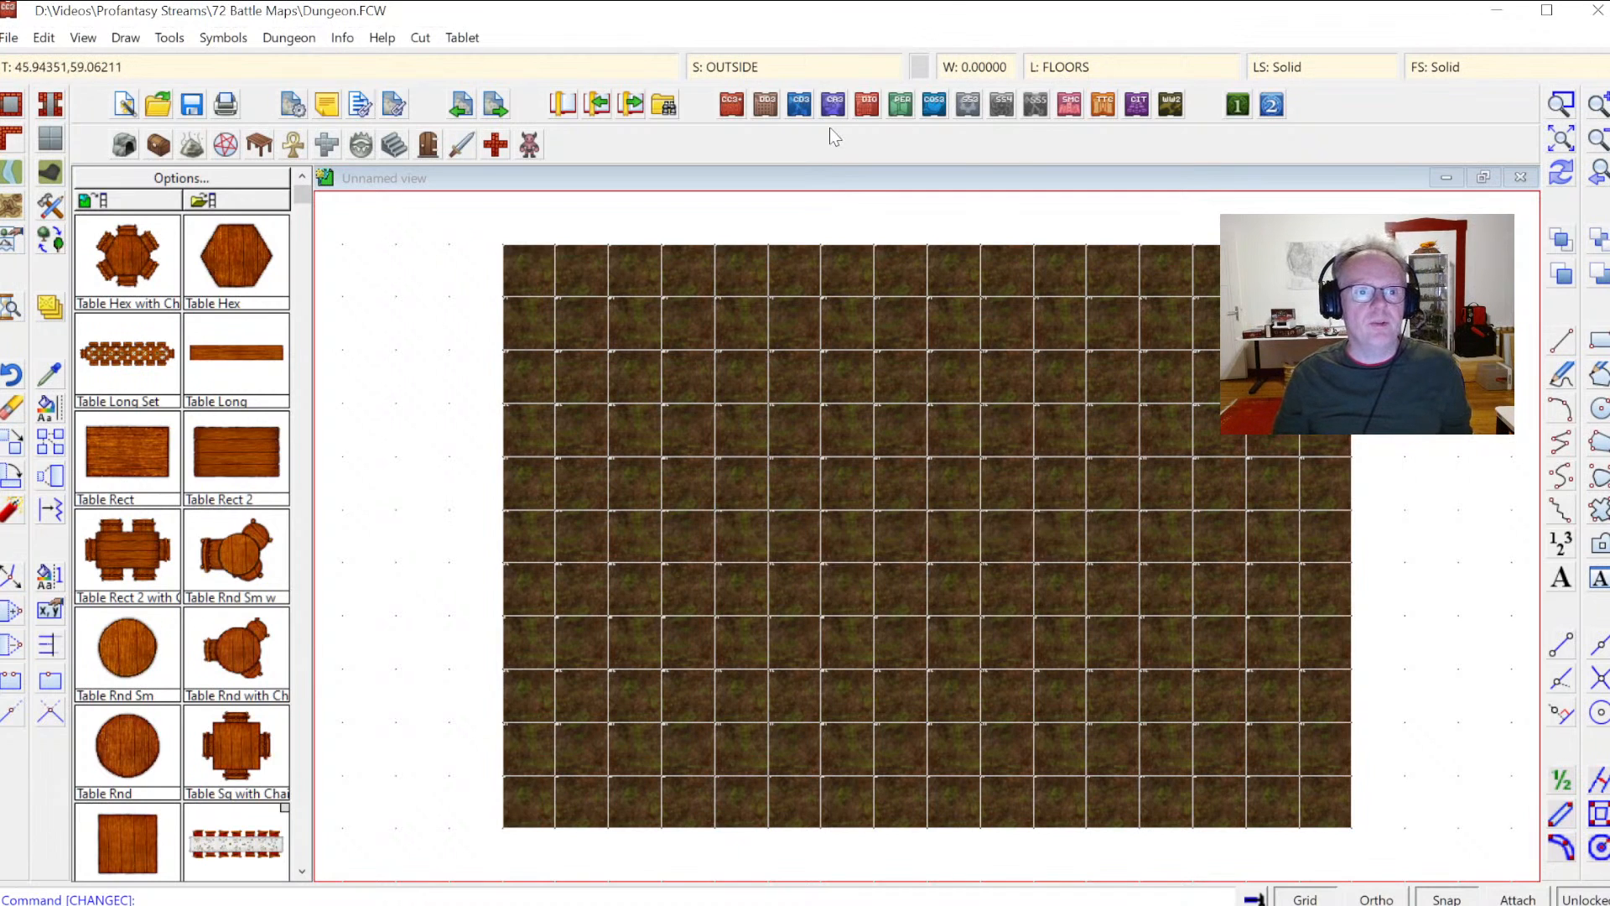
{"action": "left_click", "coordinate": [729, 74]}
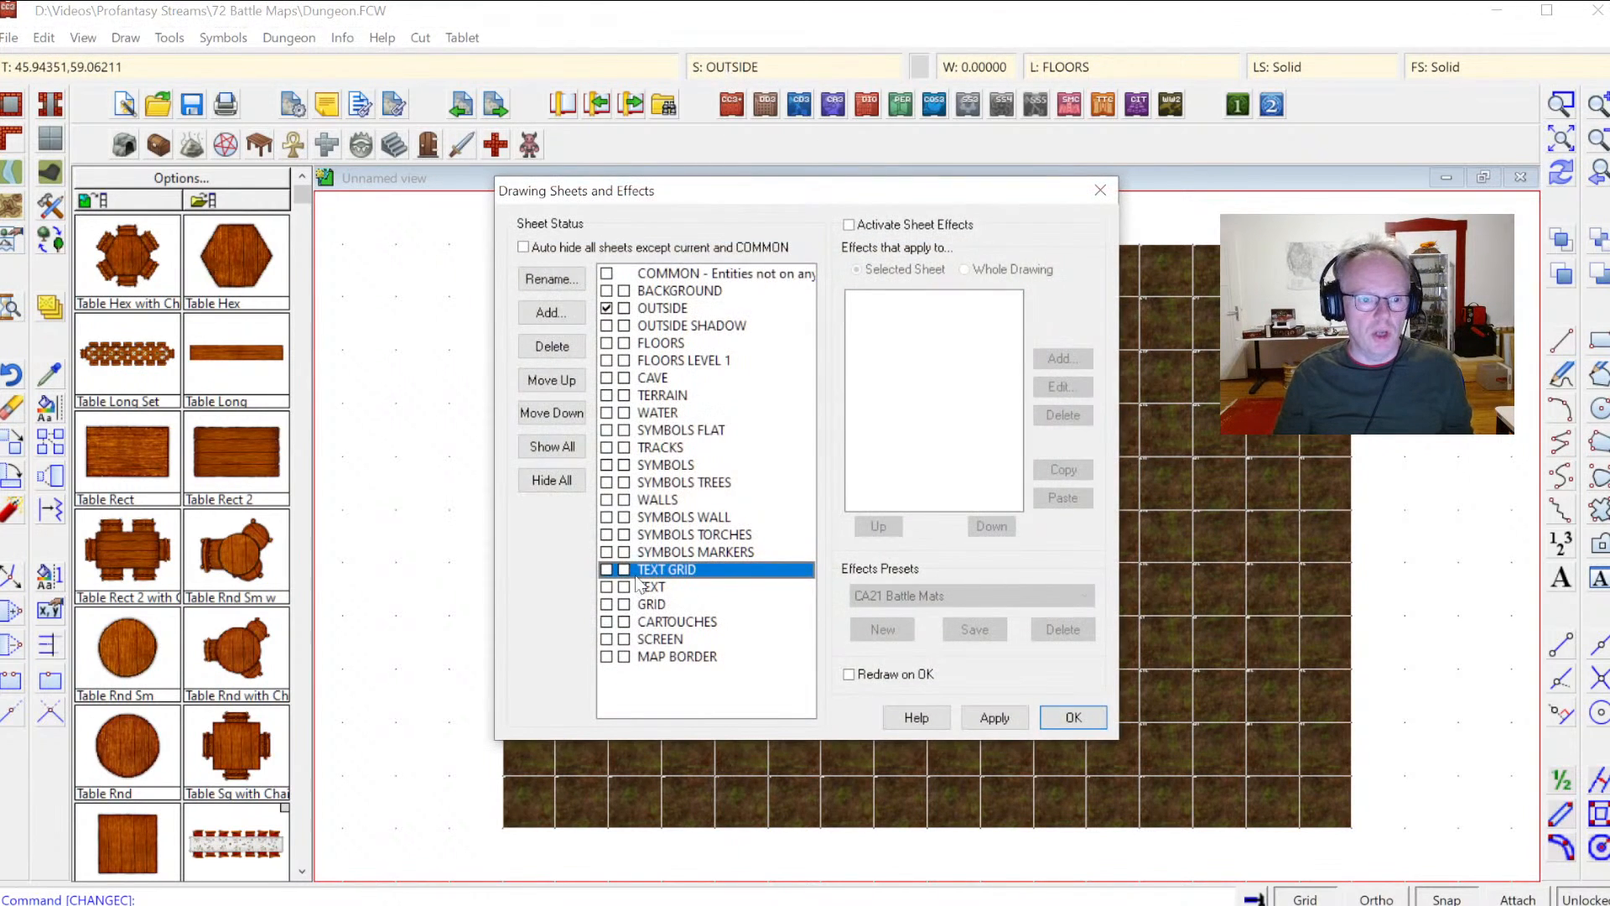
{"action": "left_click", "coordinate": [1075, 714]}
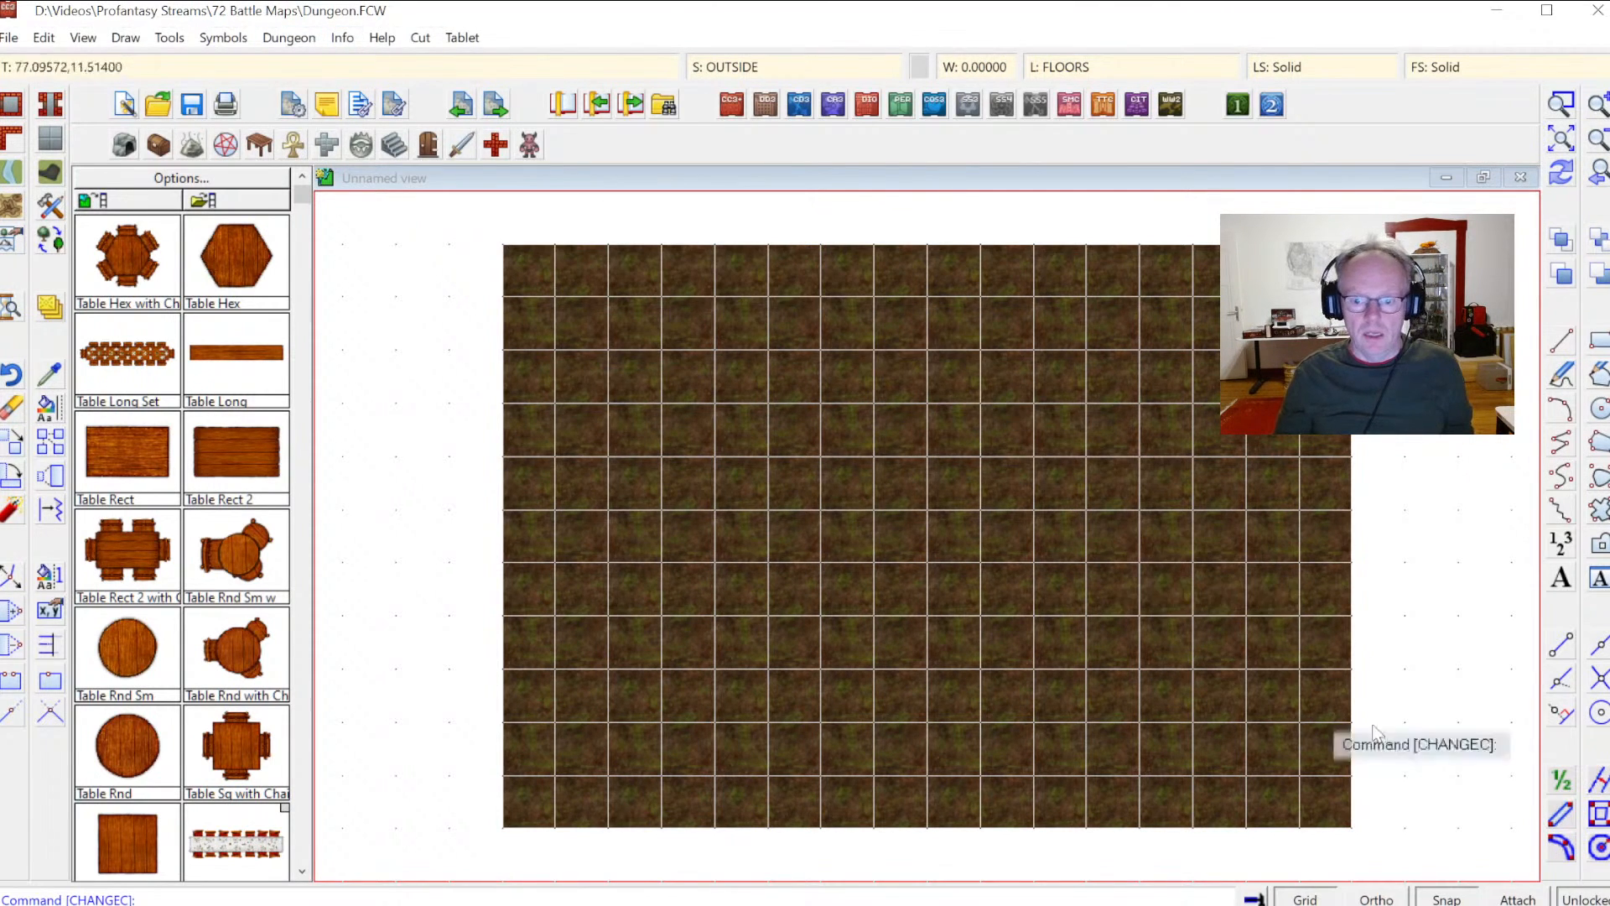
Step: List the properties of the grid entity on the GRID sheet
{"action": "left_click", "coordinate": [342, 37]}
{"action": "left_click", "coordinate": [349, 61]}
{"action": "left_click", "coordinate": [874, 362]}
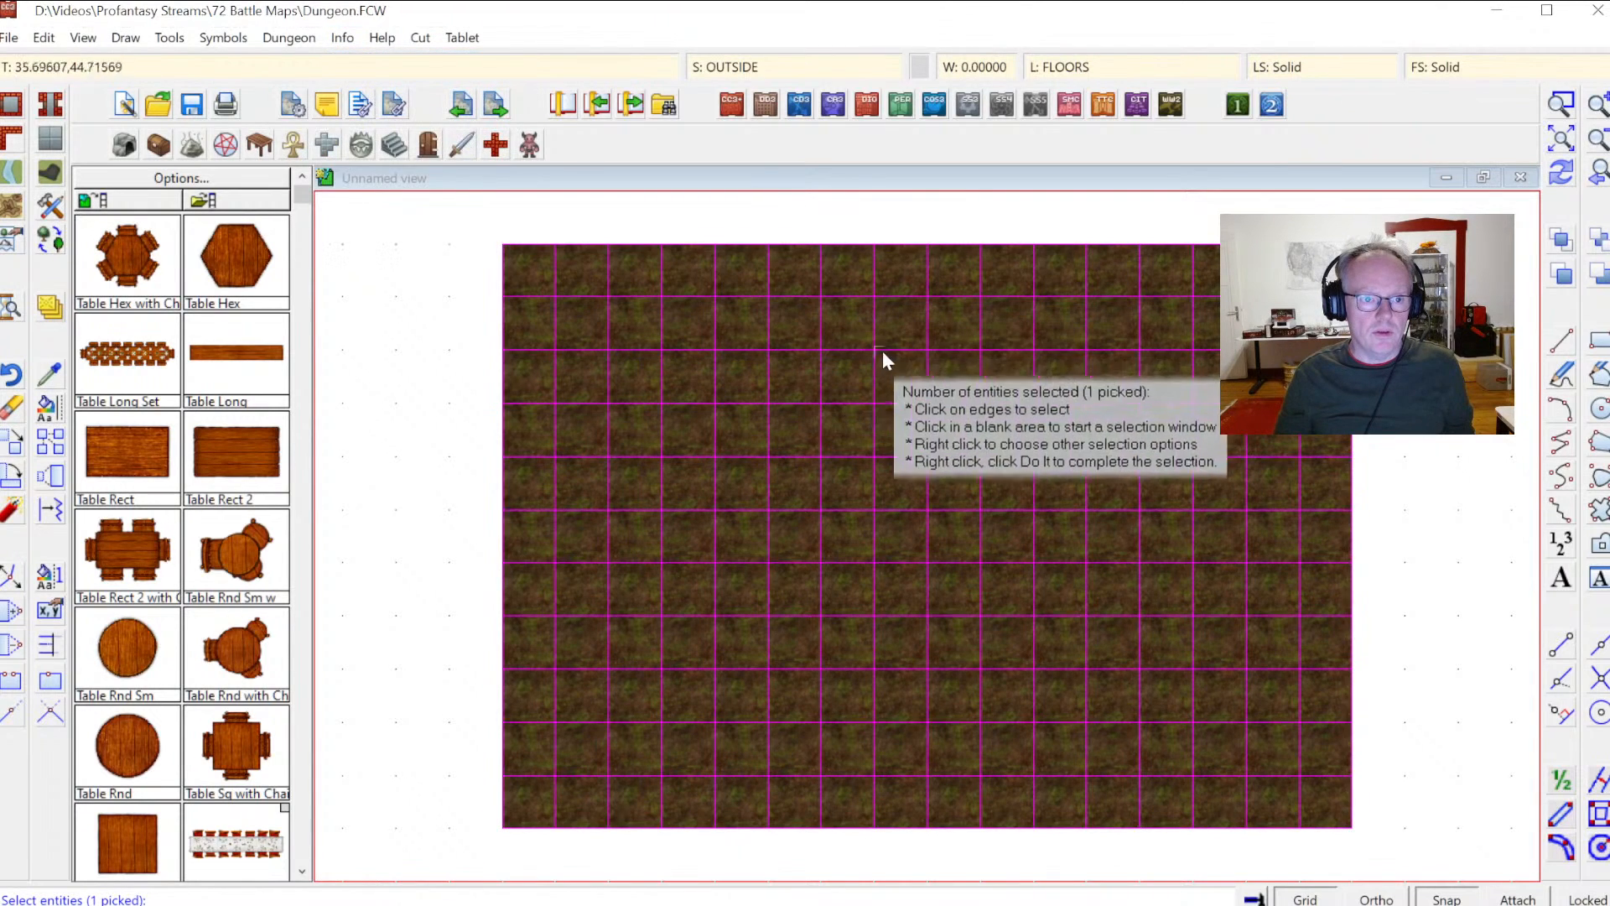
{"action": "right_click", "coordinate": [883, 347]}
{"action": "left_click", "coordinate": [885, 356]}
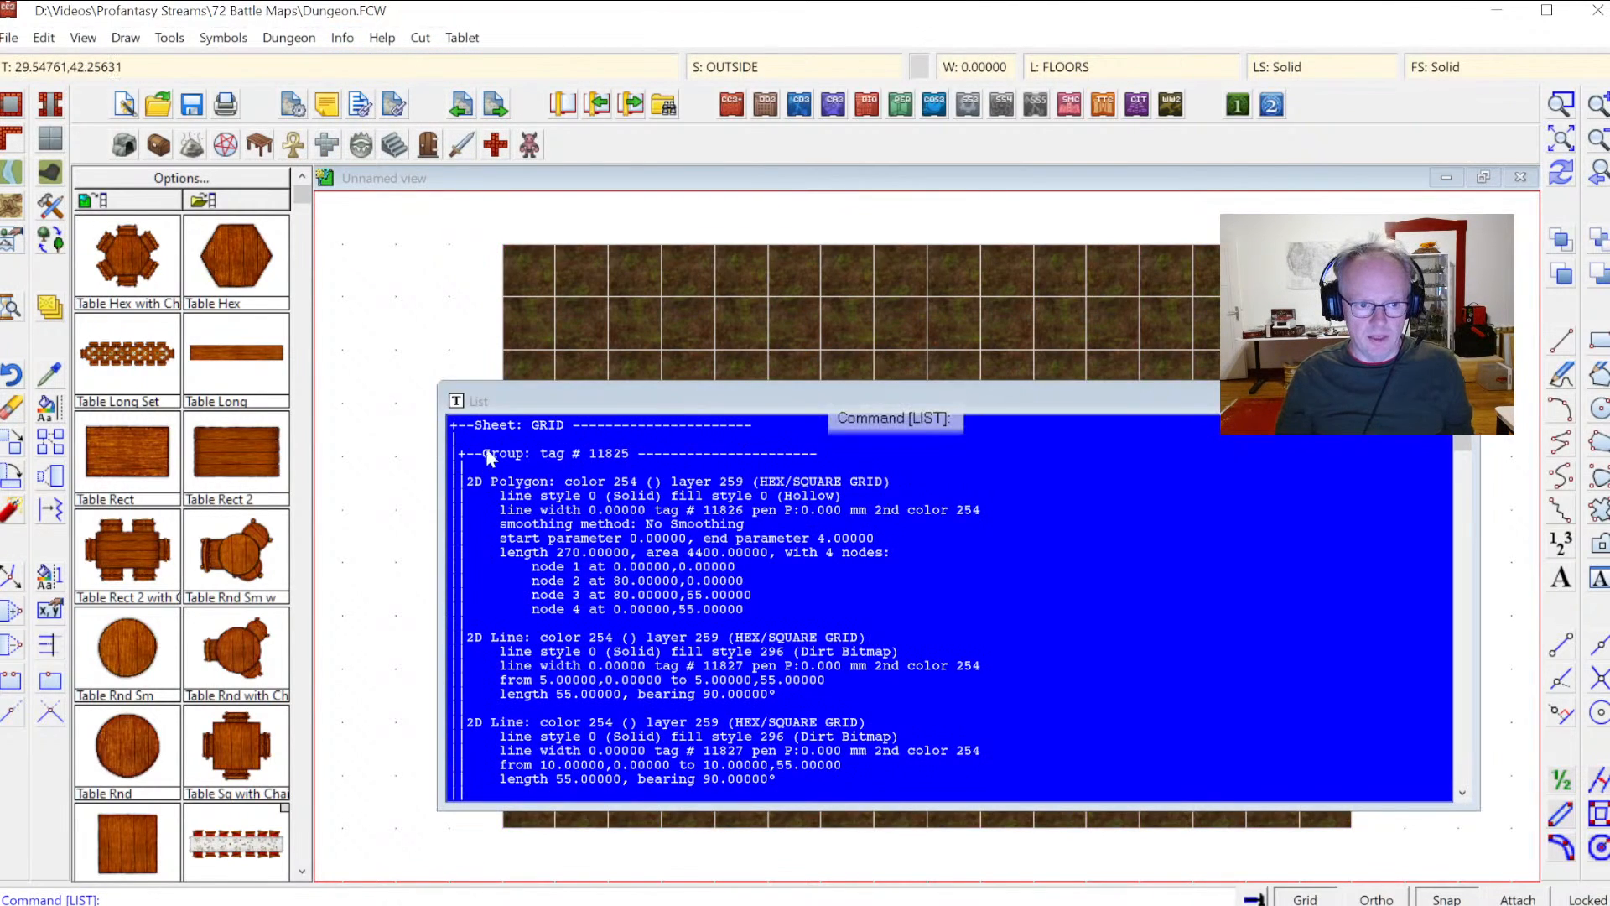
{"action": "mouse_move", "coordinate": [1437, 442]}
{"action": "left_mouse_down"}
{"action": "mouse_move", "coordinate": [1439, 777]}
{"action": "mouse_move", "coordinate": [1439, 432]}
{"action": "left_mouse_up"}
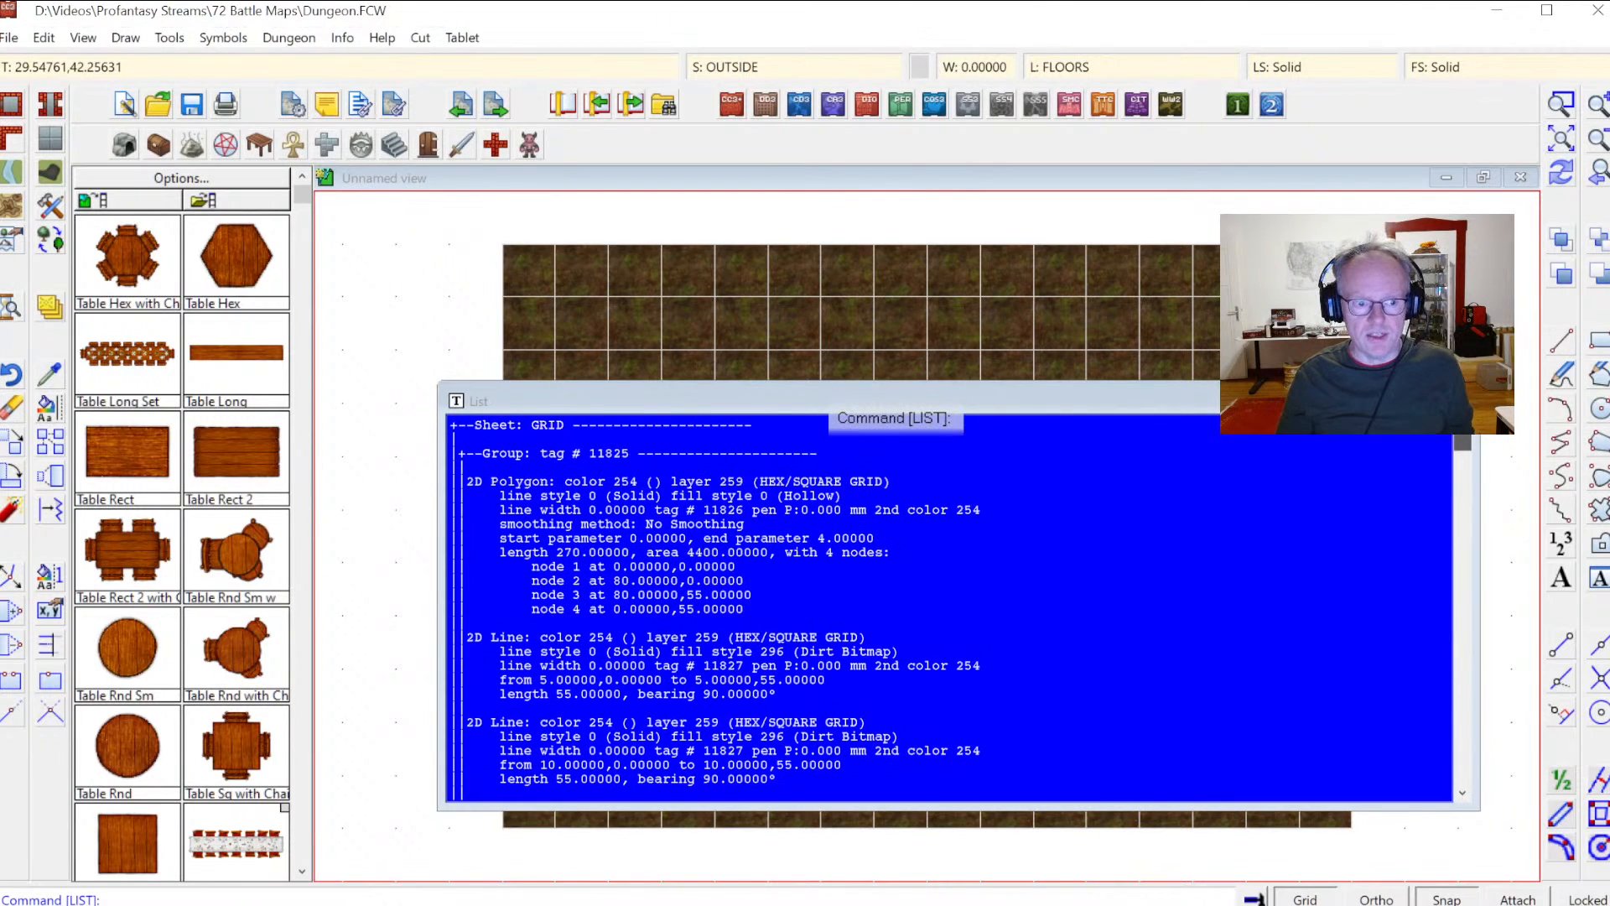
{"action": "left_click", "coordinate": [1459, 400]}
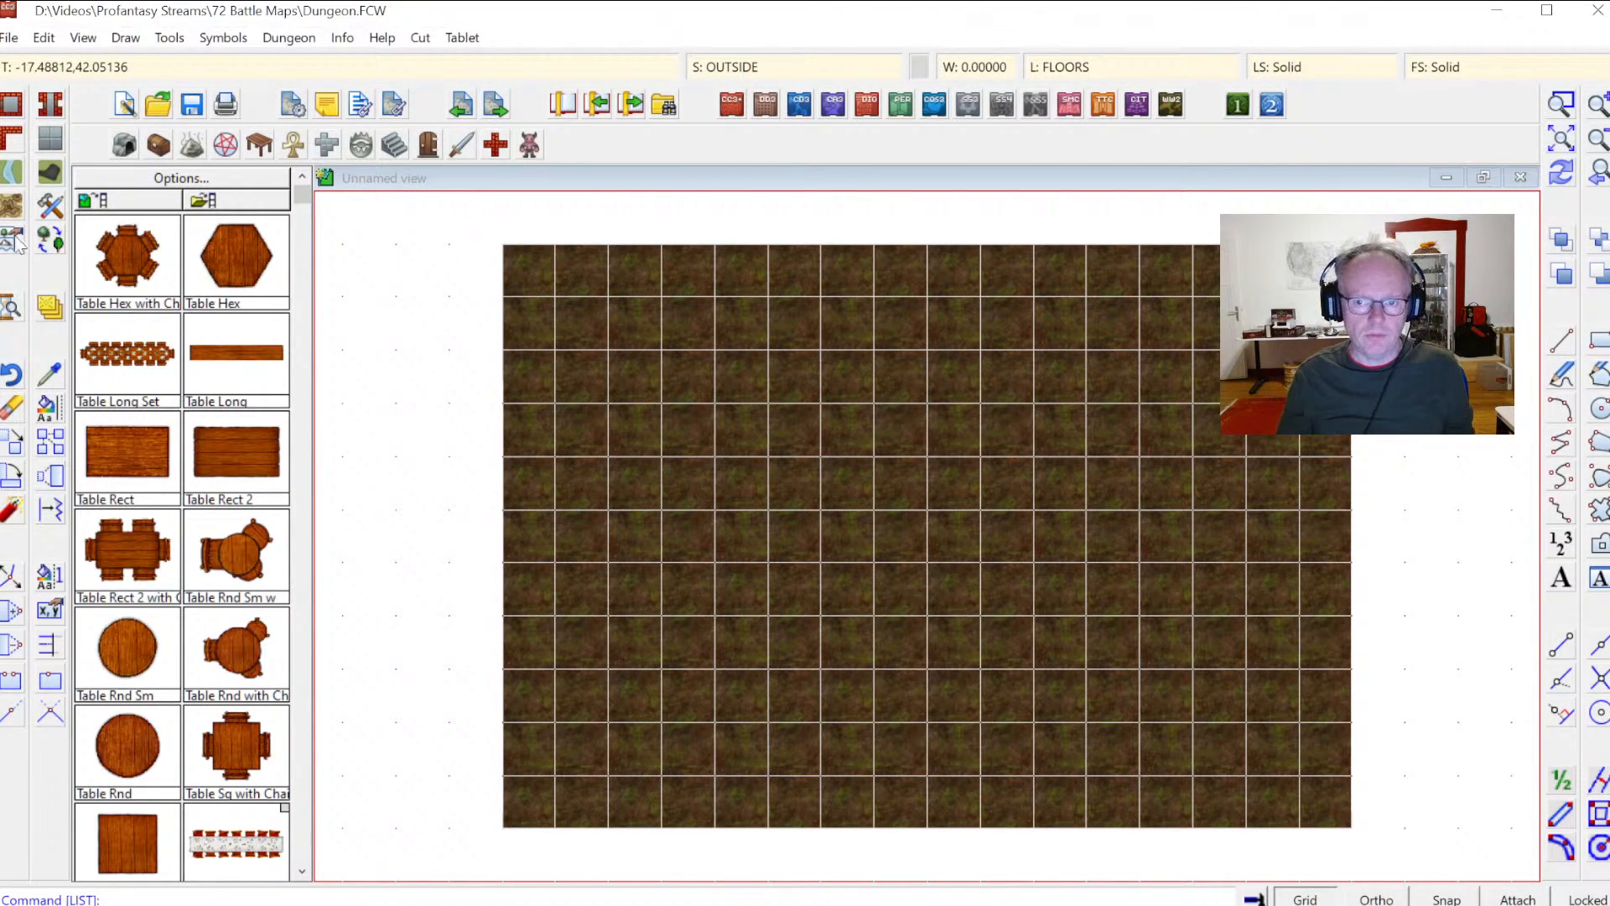
Step: Choose the Cave Wall, Current Fill drawing tool from the wall tools
{"action": "right_click", "coordinate": [13, 145]}
{"action": "left_click", "coordinate": [727, 309]}
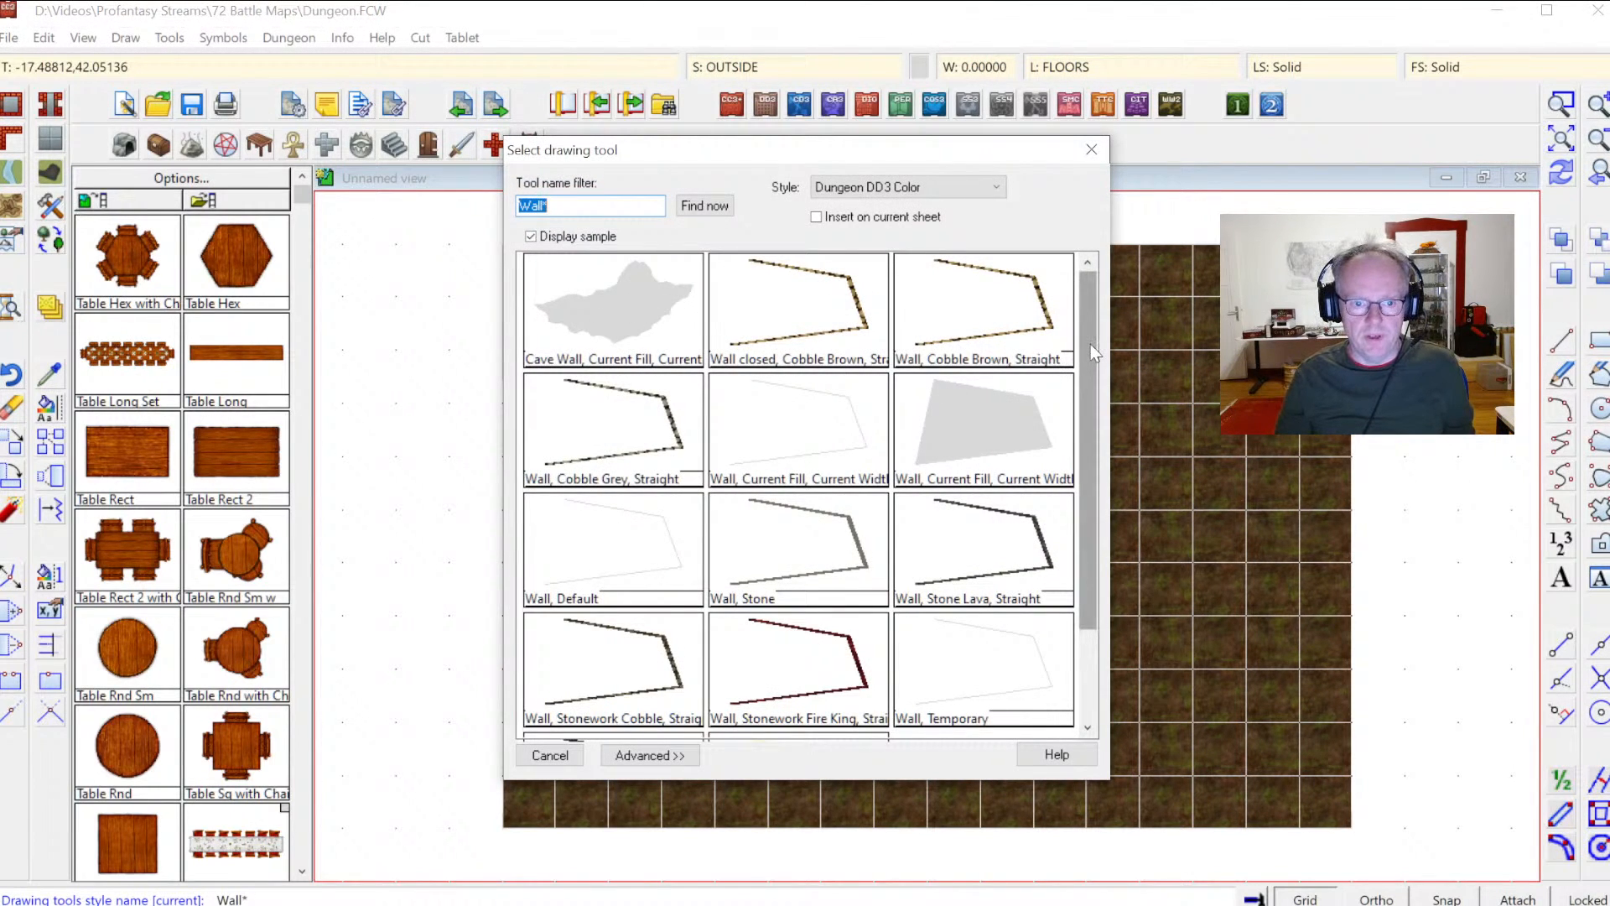
{"action": "scroll", "coordinate": [1089, 356], "scroll_direction": "down", "scroll_amount": 1}
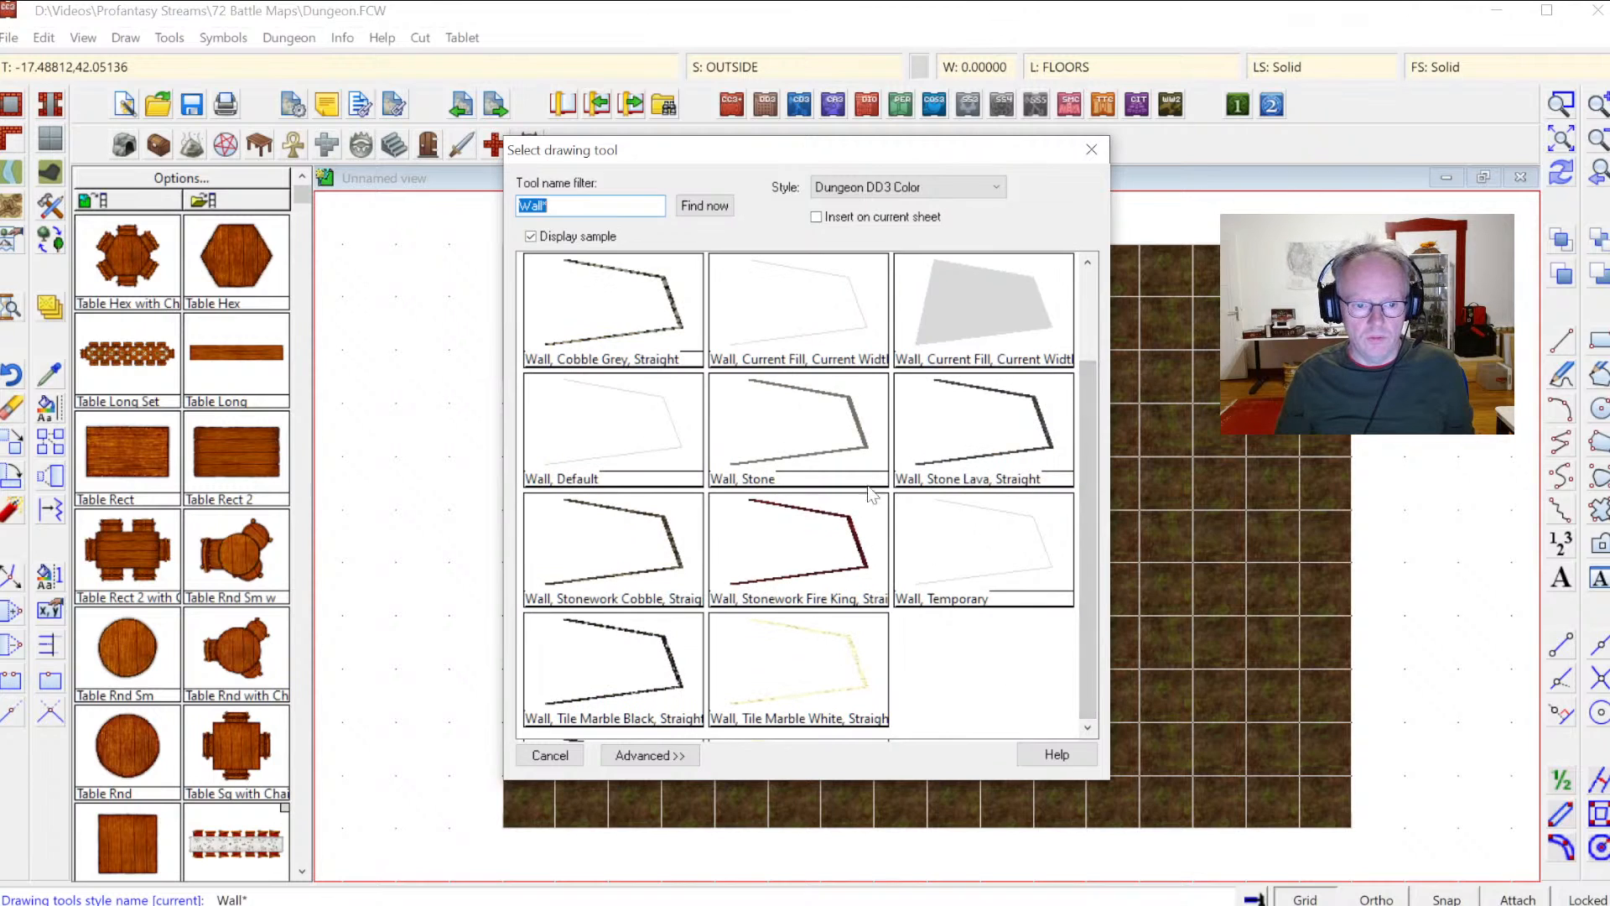
{"action": "left_click_drag", "start_coordinate": [1093, 584], "coordinate": [1093, 493]}
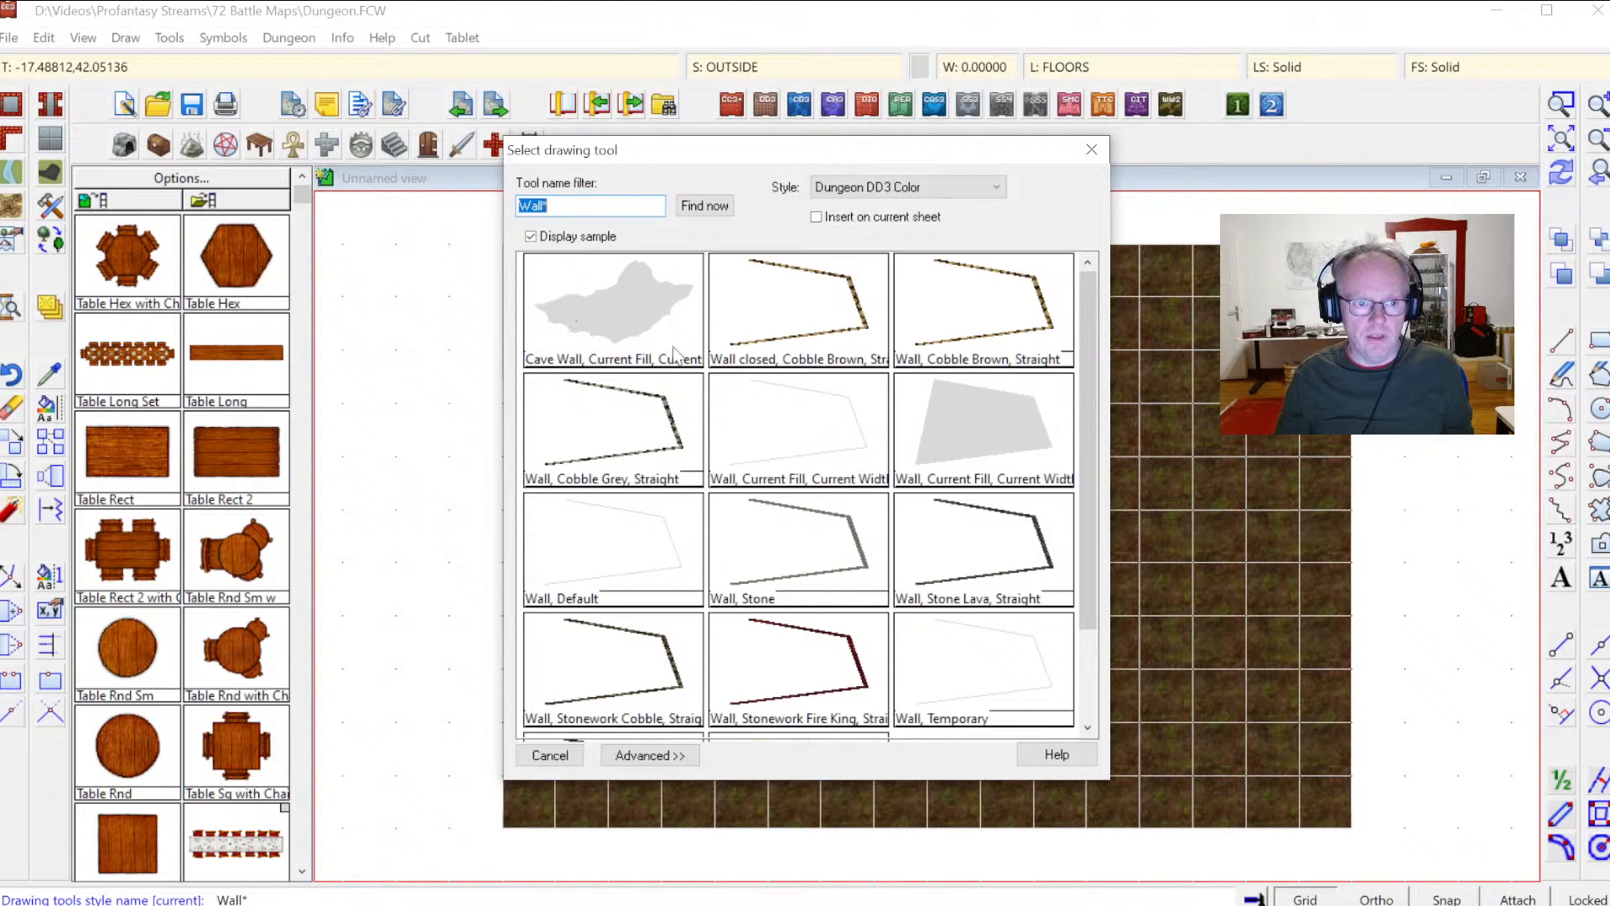
{"action": "double_click", "coordinate": [618, 337]}
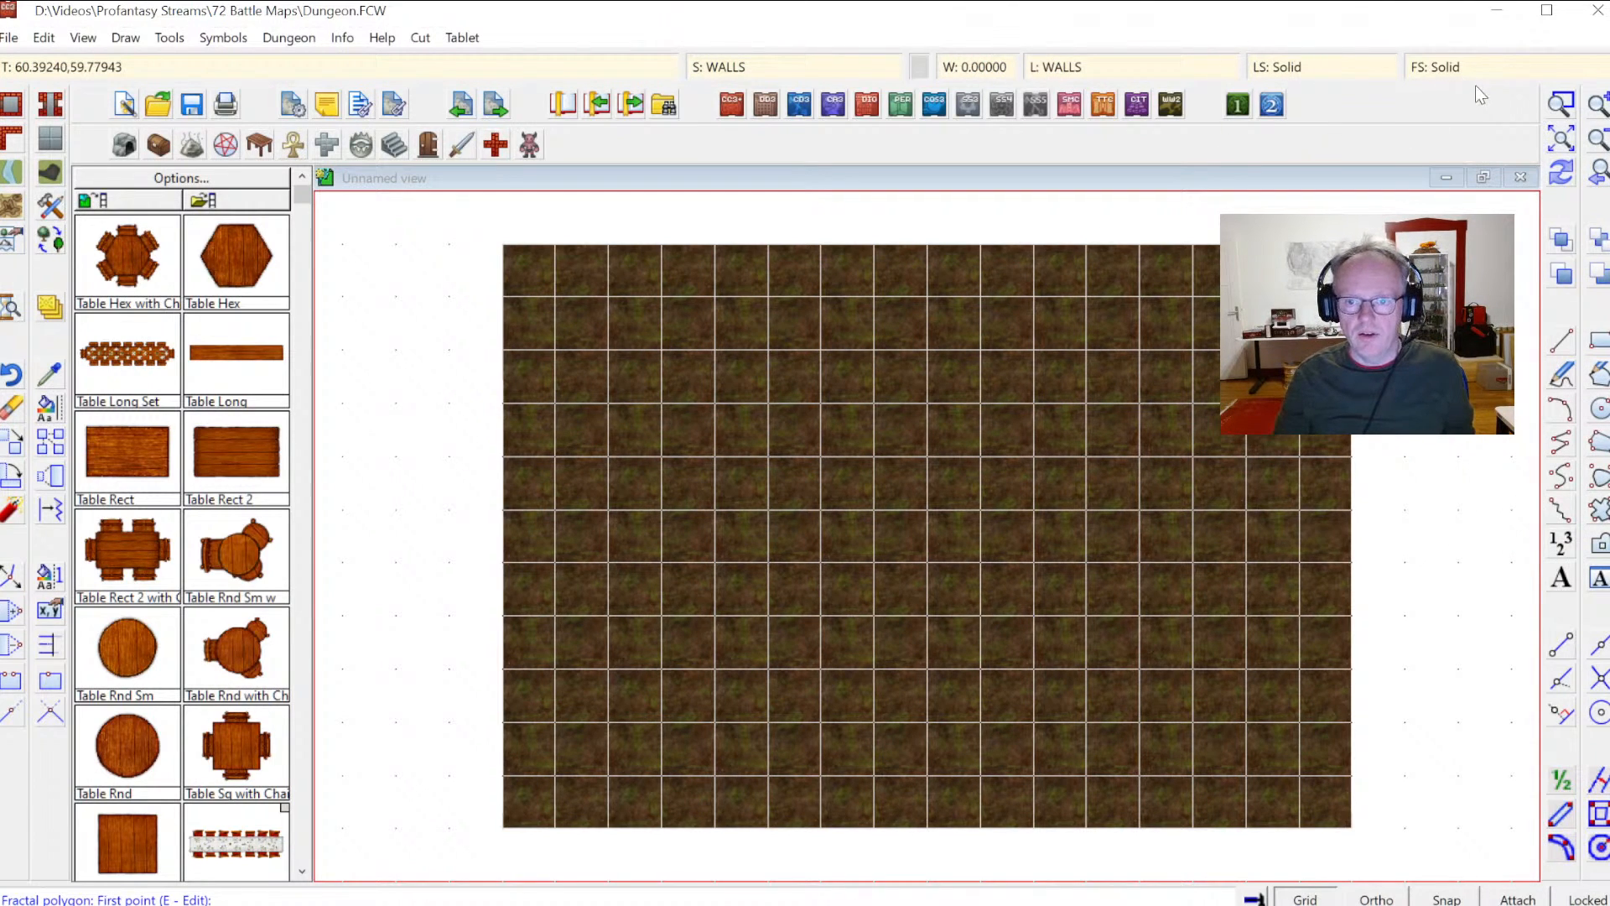
Step: Set the current fill style to the Stone Lava Cooled Bitmap
{"action": "right_click", "coordinate": [1446, 67]}
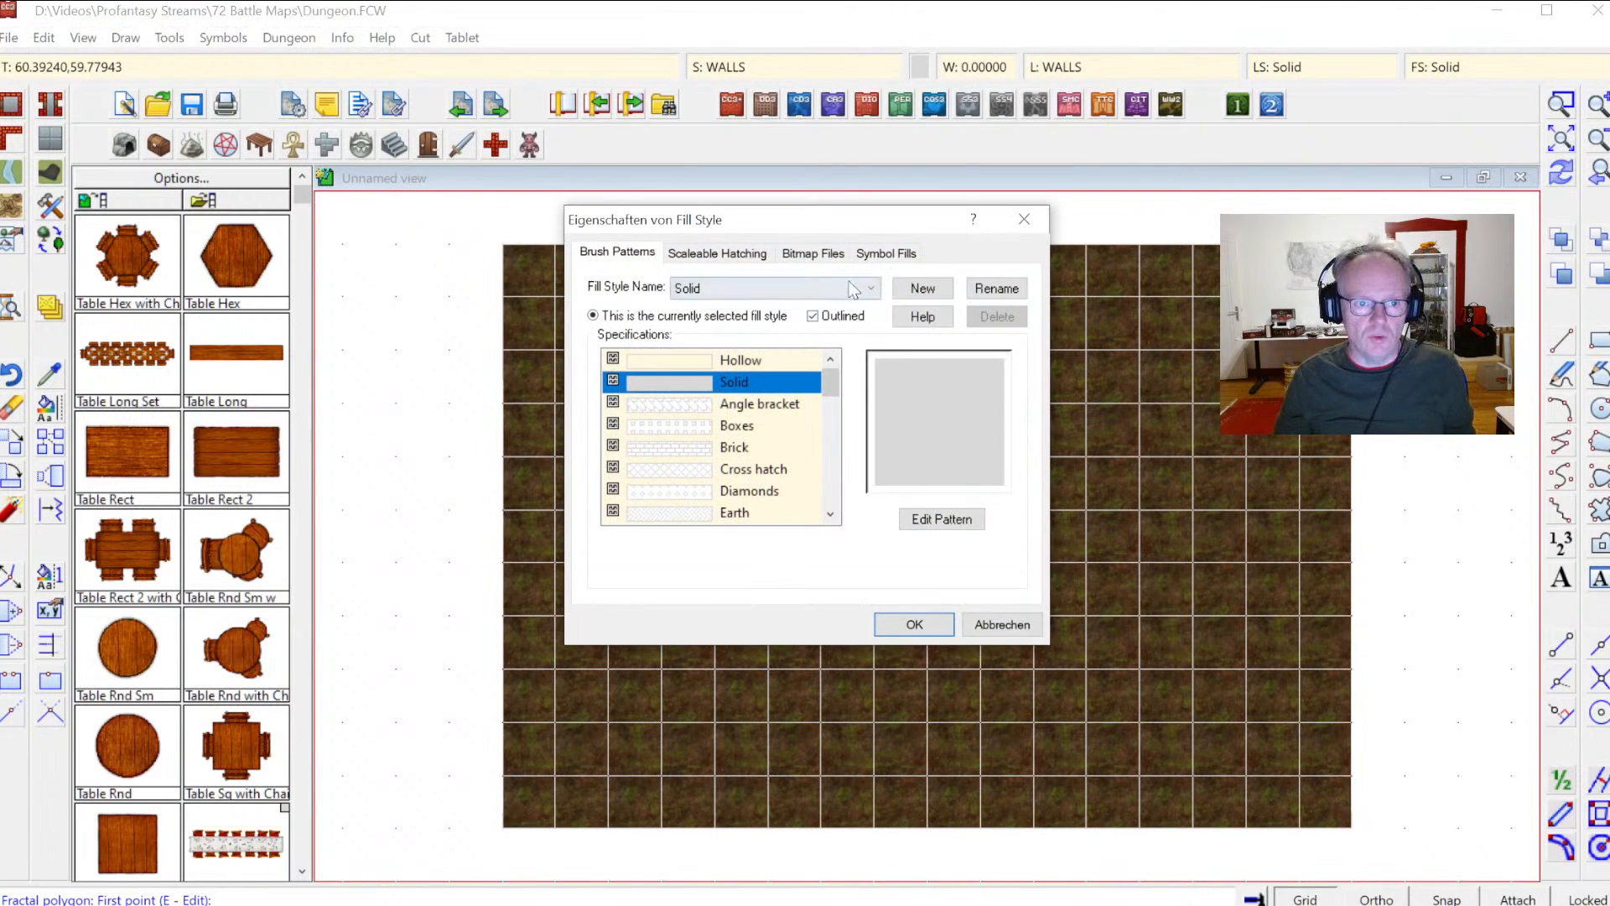
{"action": "left_click", "coordinate": [813, 253]}
{"action": "left_click", "coordinate": [872, 289]}
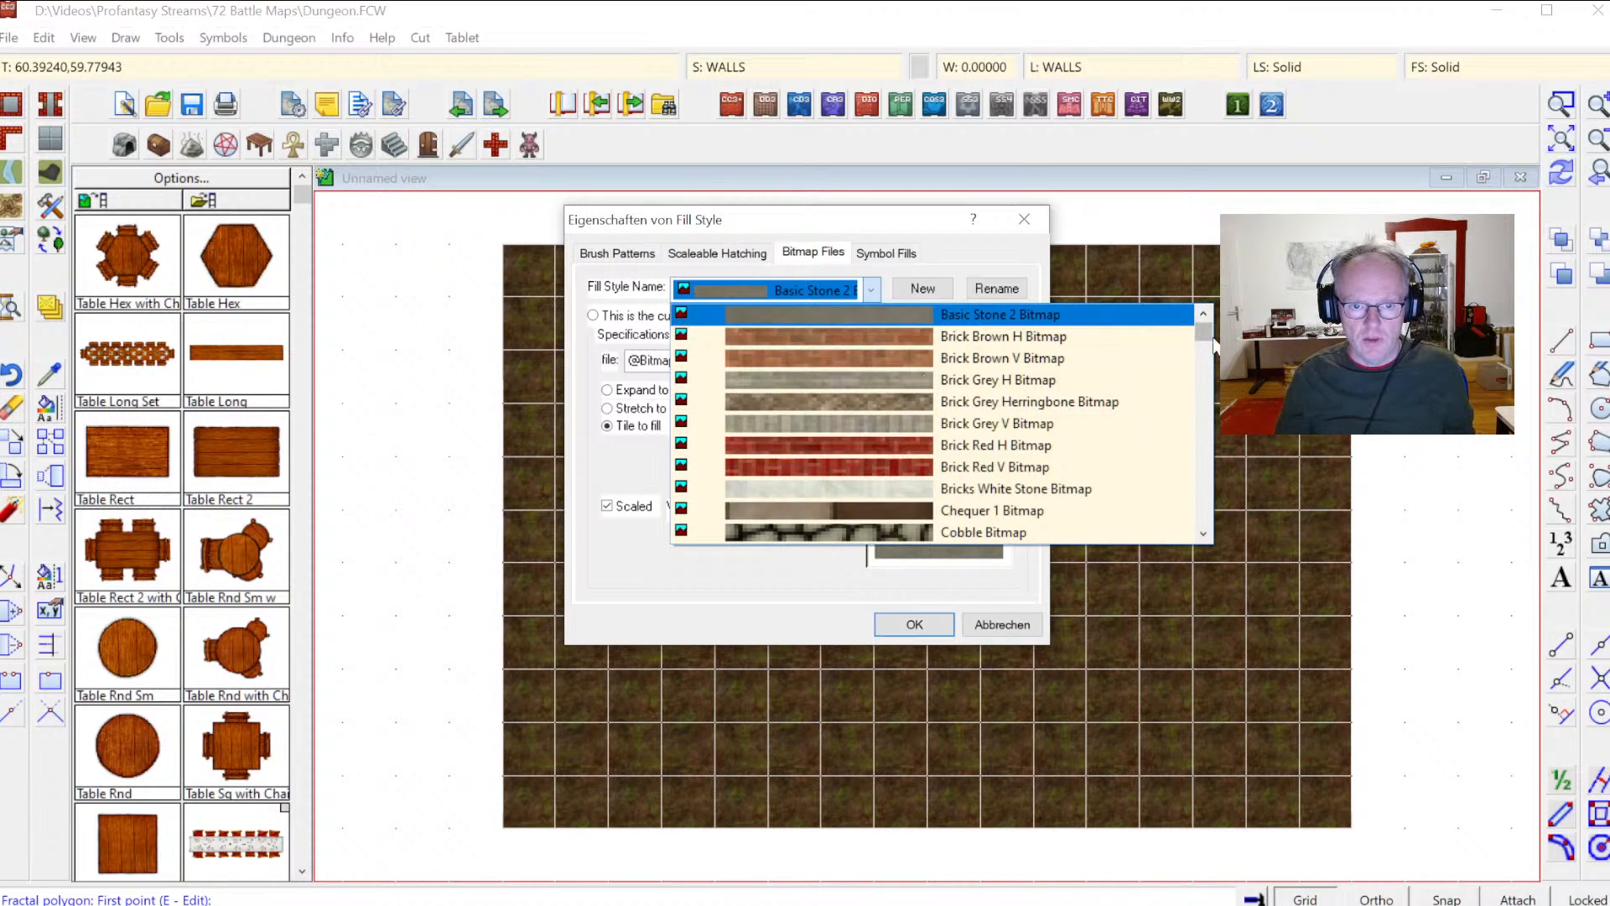
{"action": "left_click_drag", "start_coordinate": [1211, 338], "coordinate": [1231, 453]}
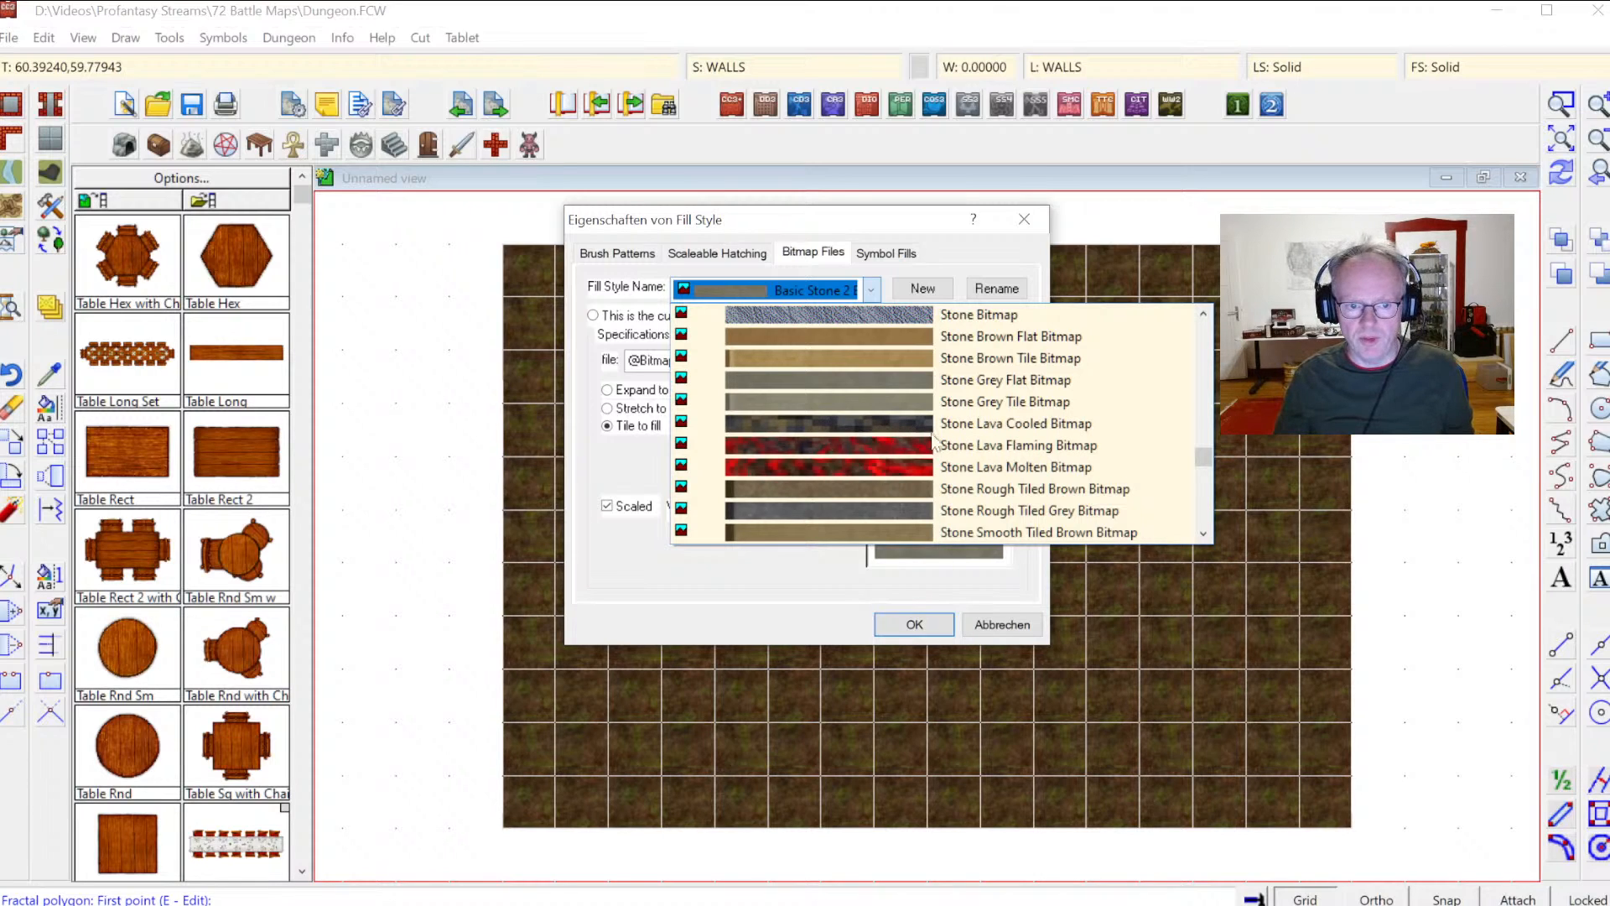
{"action": "left_click", "coordinate": [842, 429]}
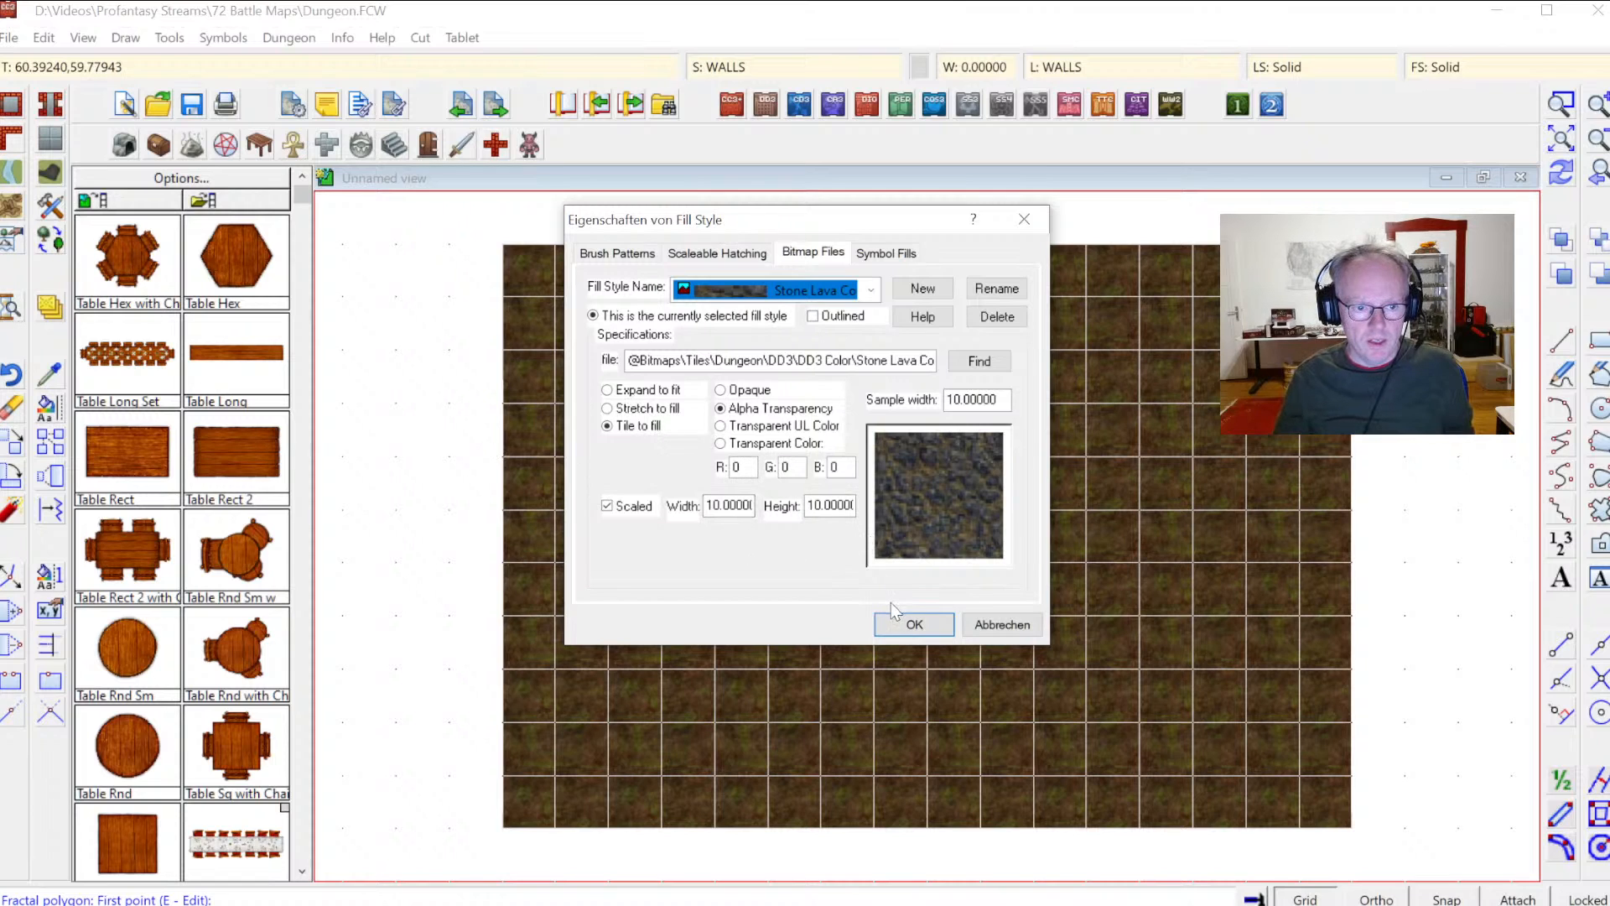
{"action": "left_click", "coordinate": [924, 622]}
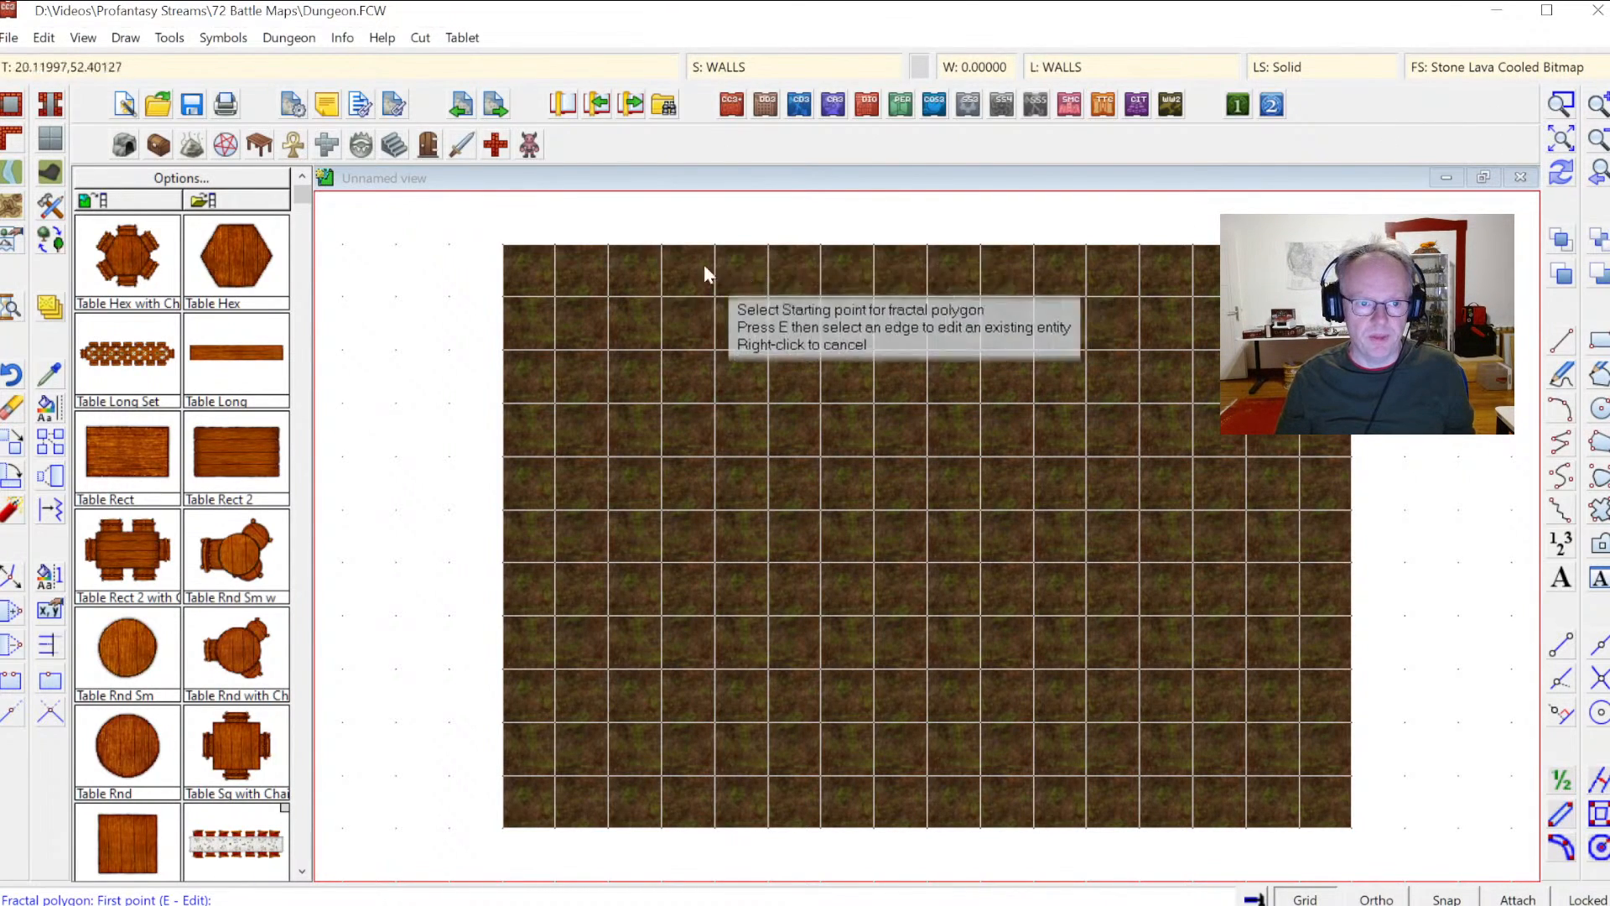
Step: Draw a fractal cave wall polygon tracing an irregular cave outline around the map's edges and back to the start
{"action": "left_click", "coordinate": [575, 242]}
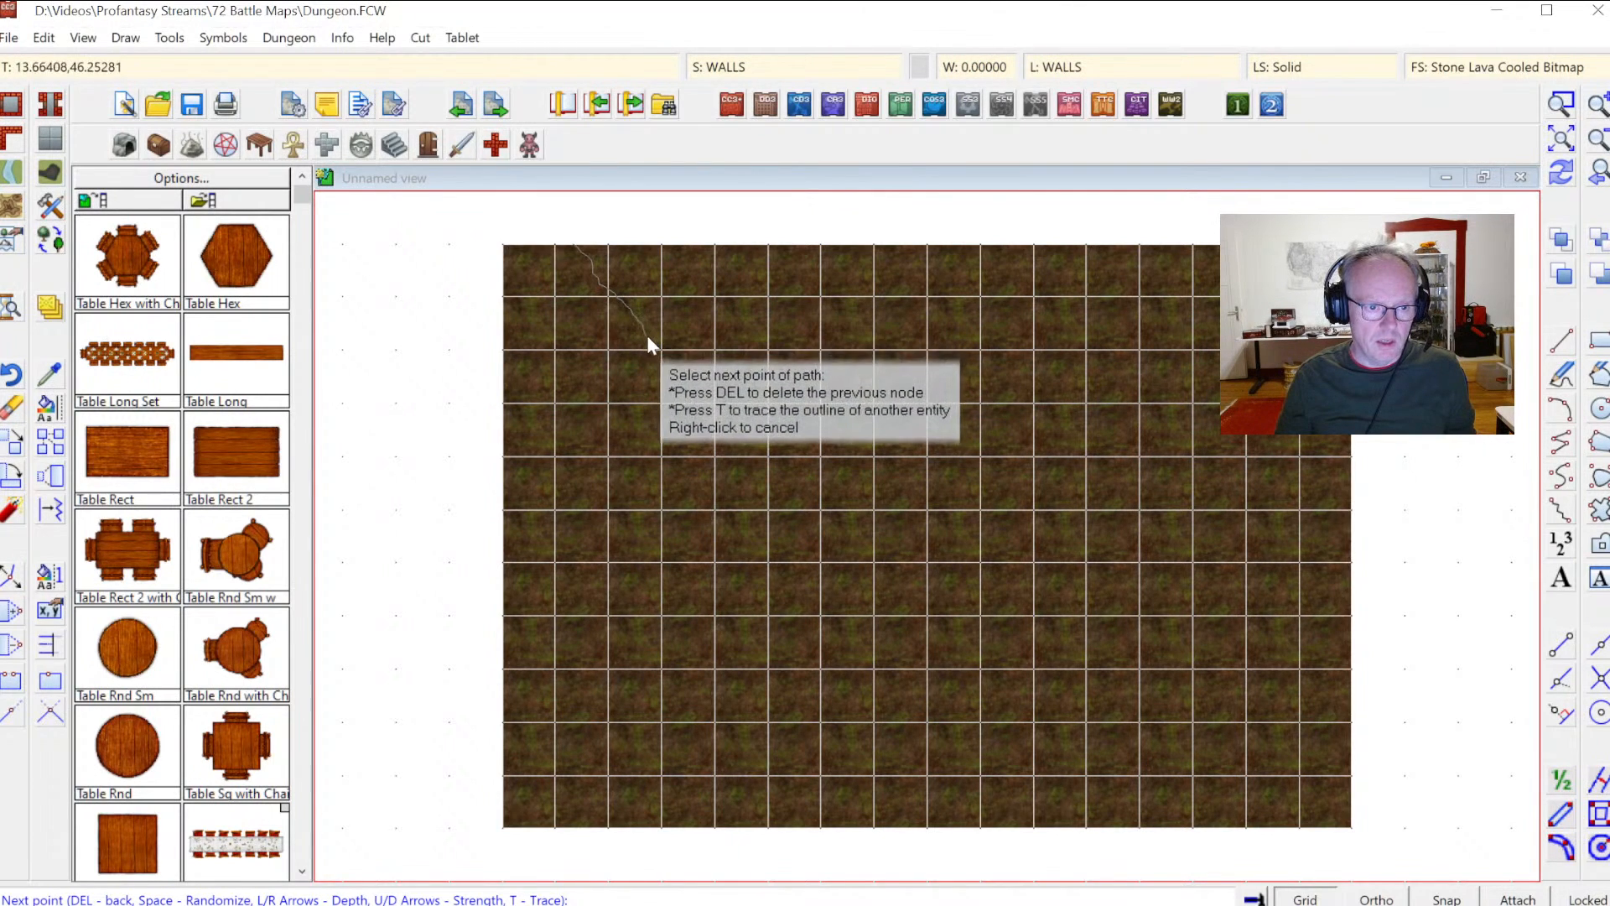
{"action": "left_click", "coordinate": [648, 339]}
{"action": "left_click", "coordinate": [704, 466]}
{"action": "left_click", "coordinate": [698, 519]}
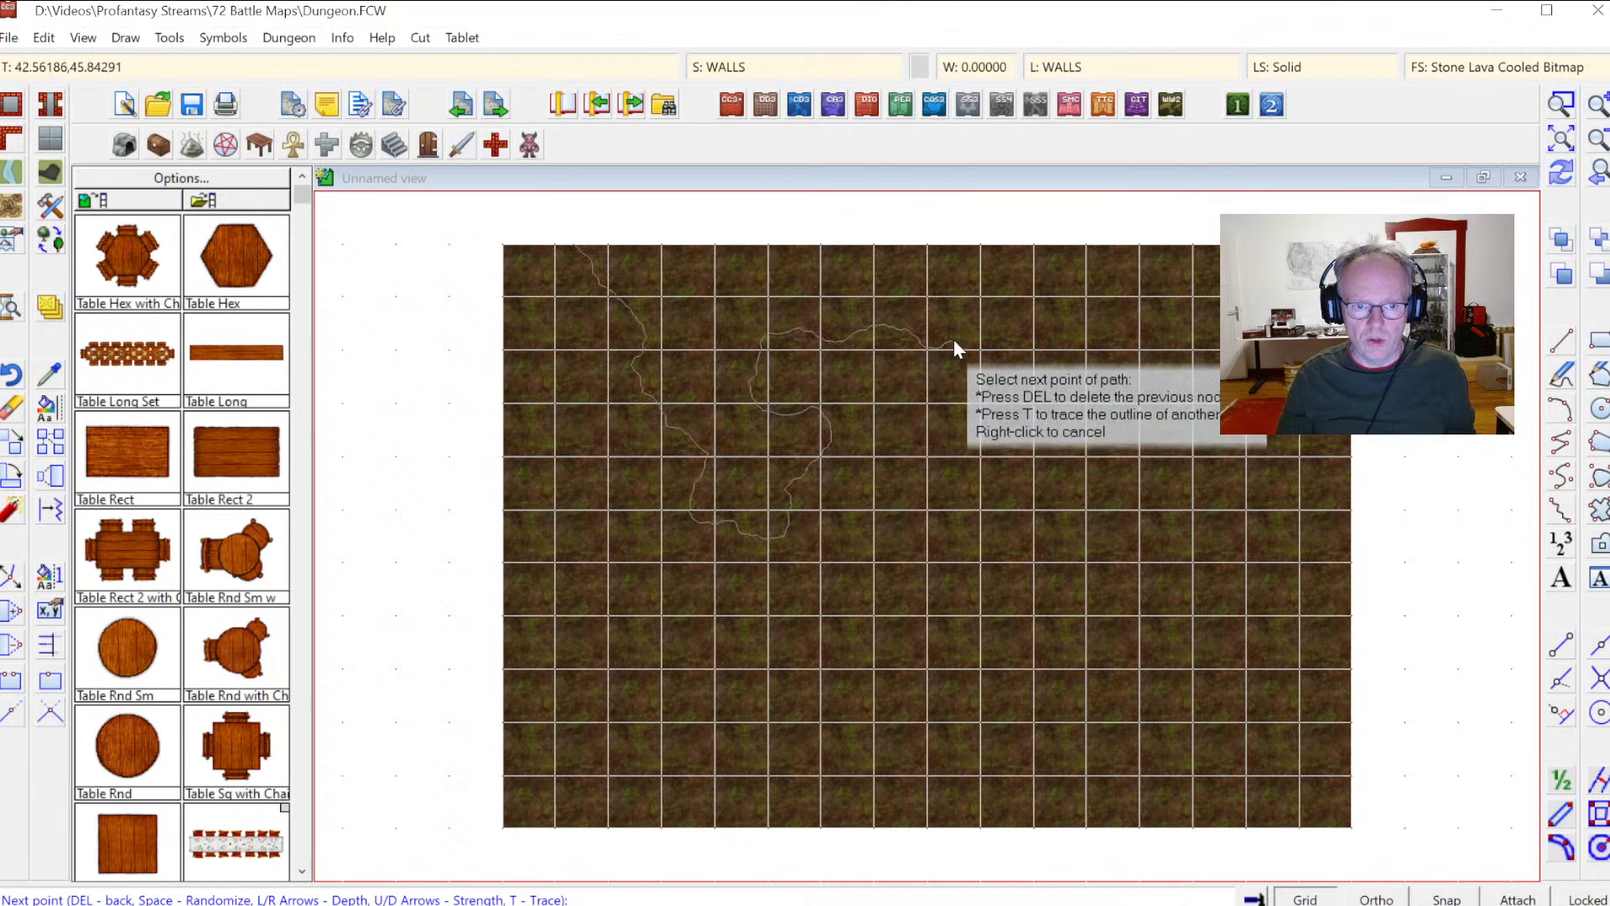
{"action": "left_click", "coordinate": [1019, 337]}
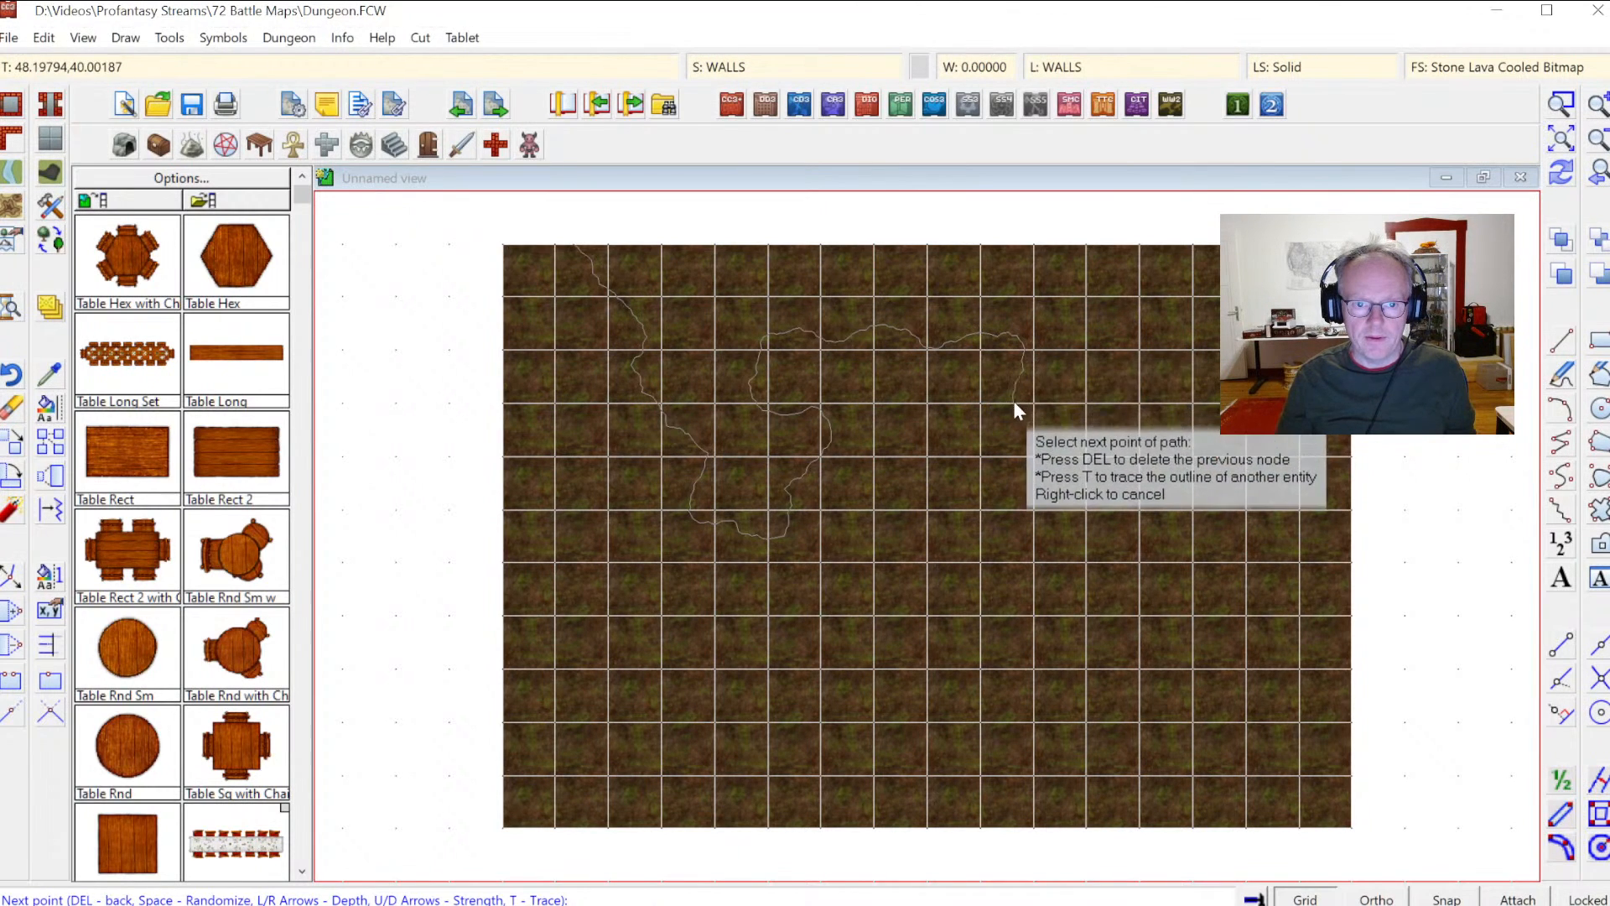
{"action": "left_click", "coordinate": [1019, 456]}
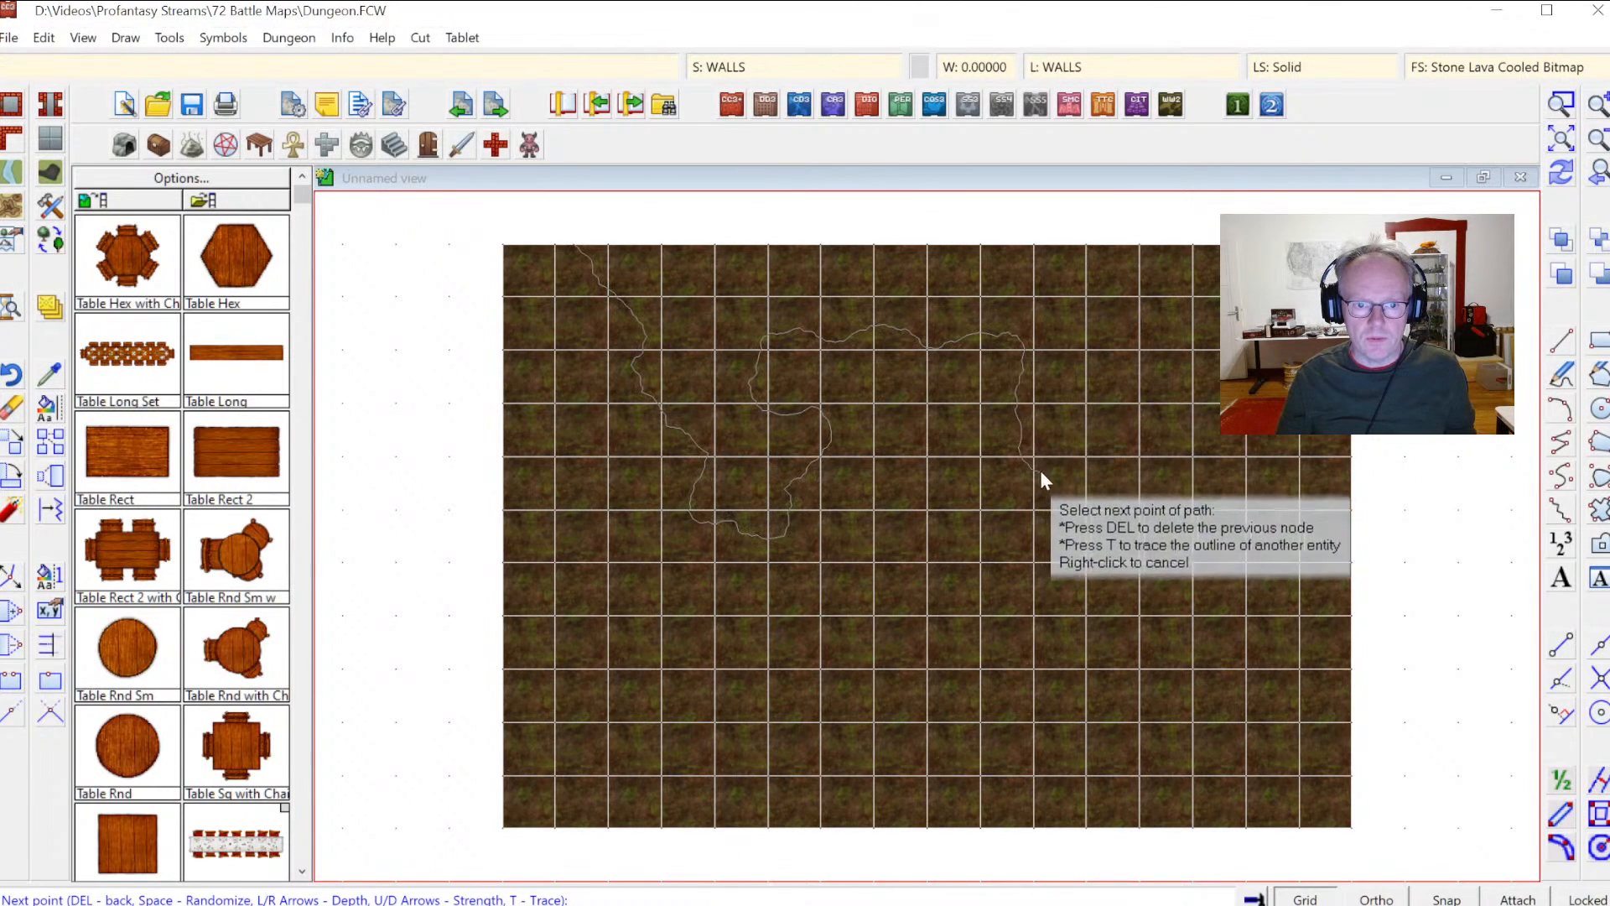
{"action": "left_click", "coordinate": [1095, 426]}
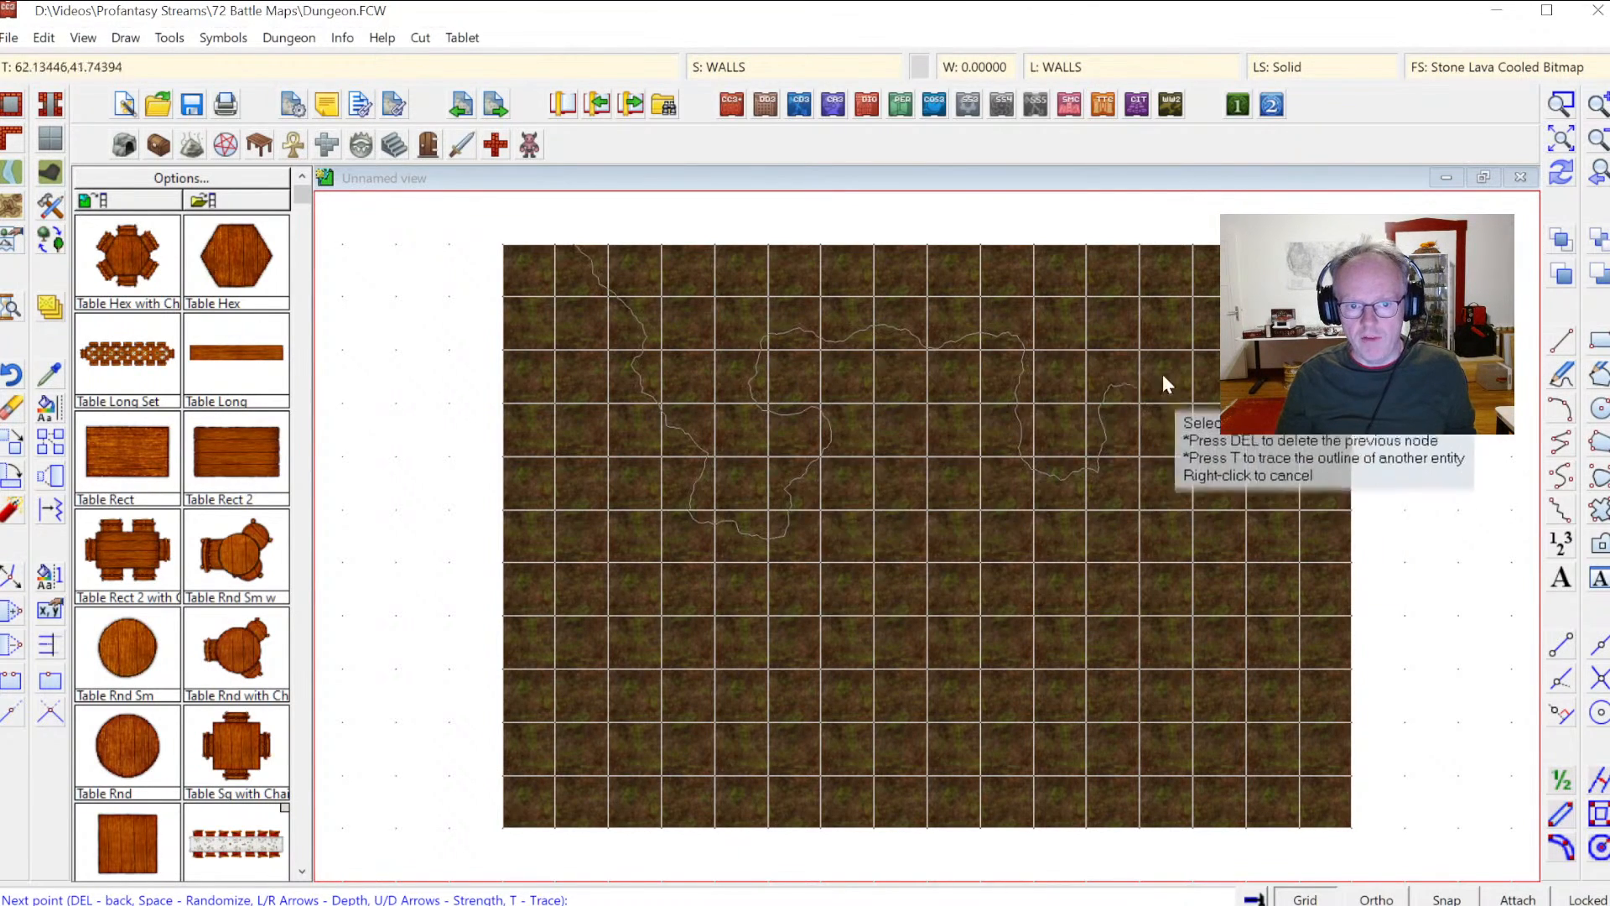
{"action": "left_click", "coordinate": [1091, 352]}
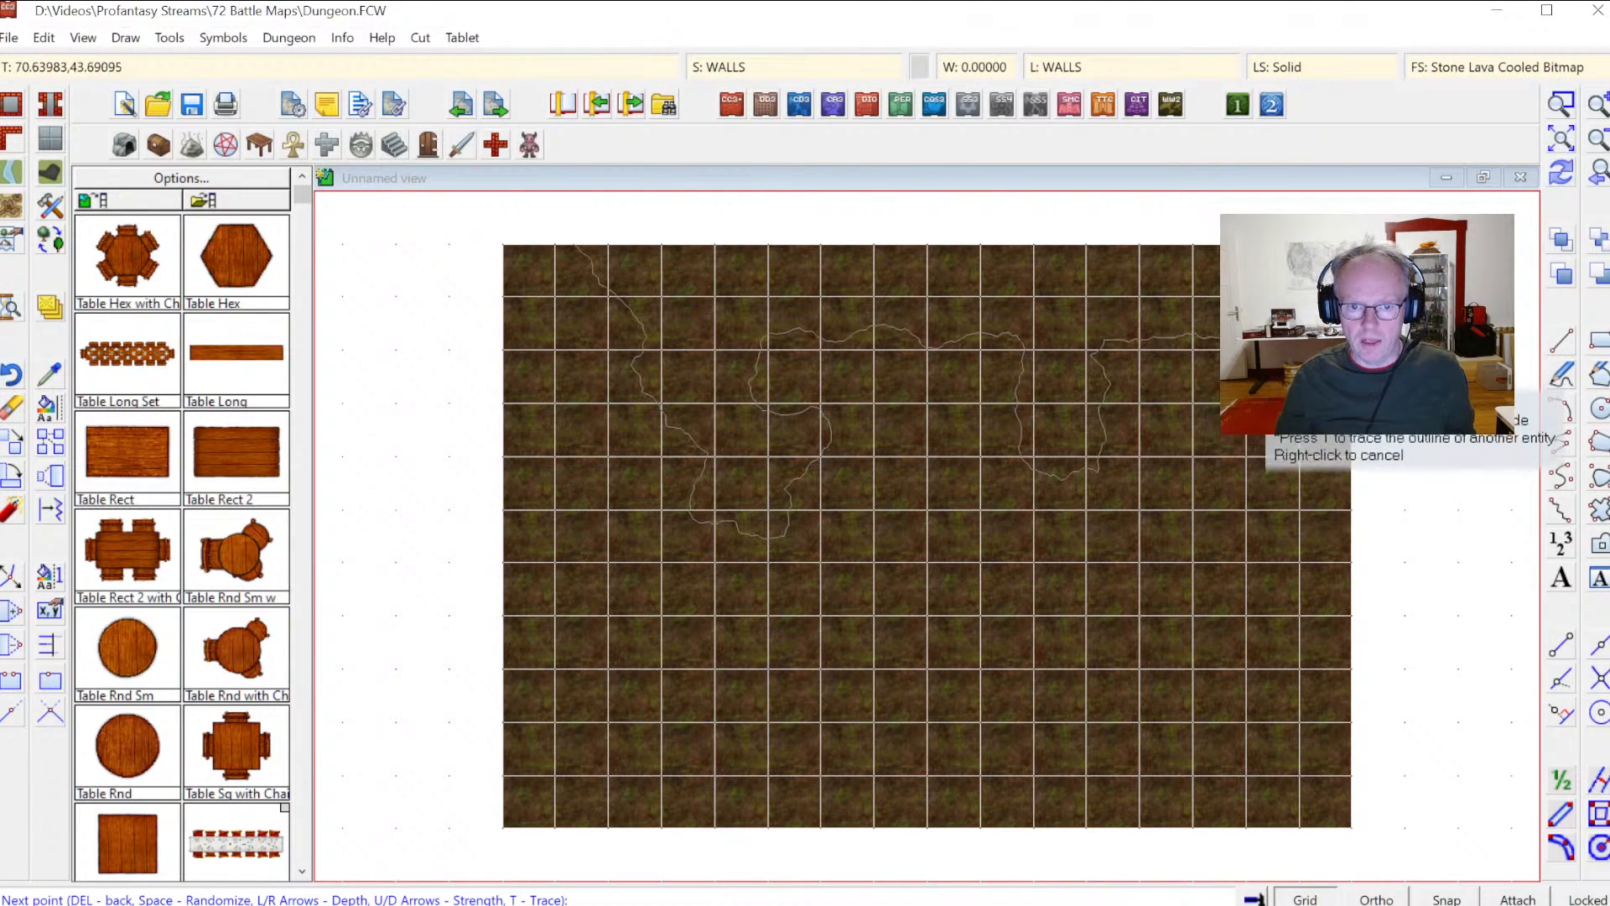
{"action": "left_click", "coordinate": [1257, 554]}
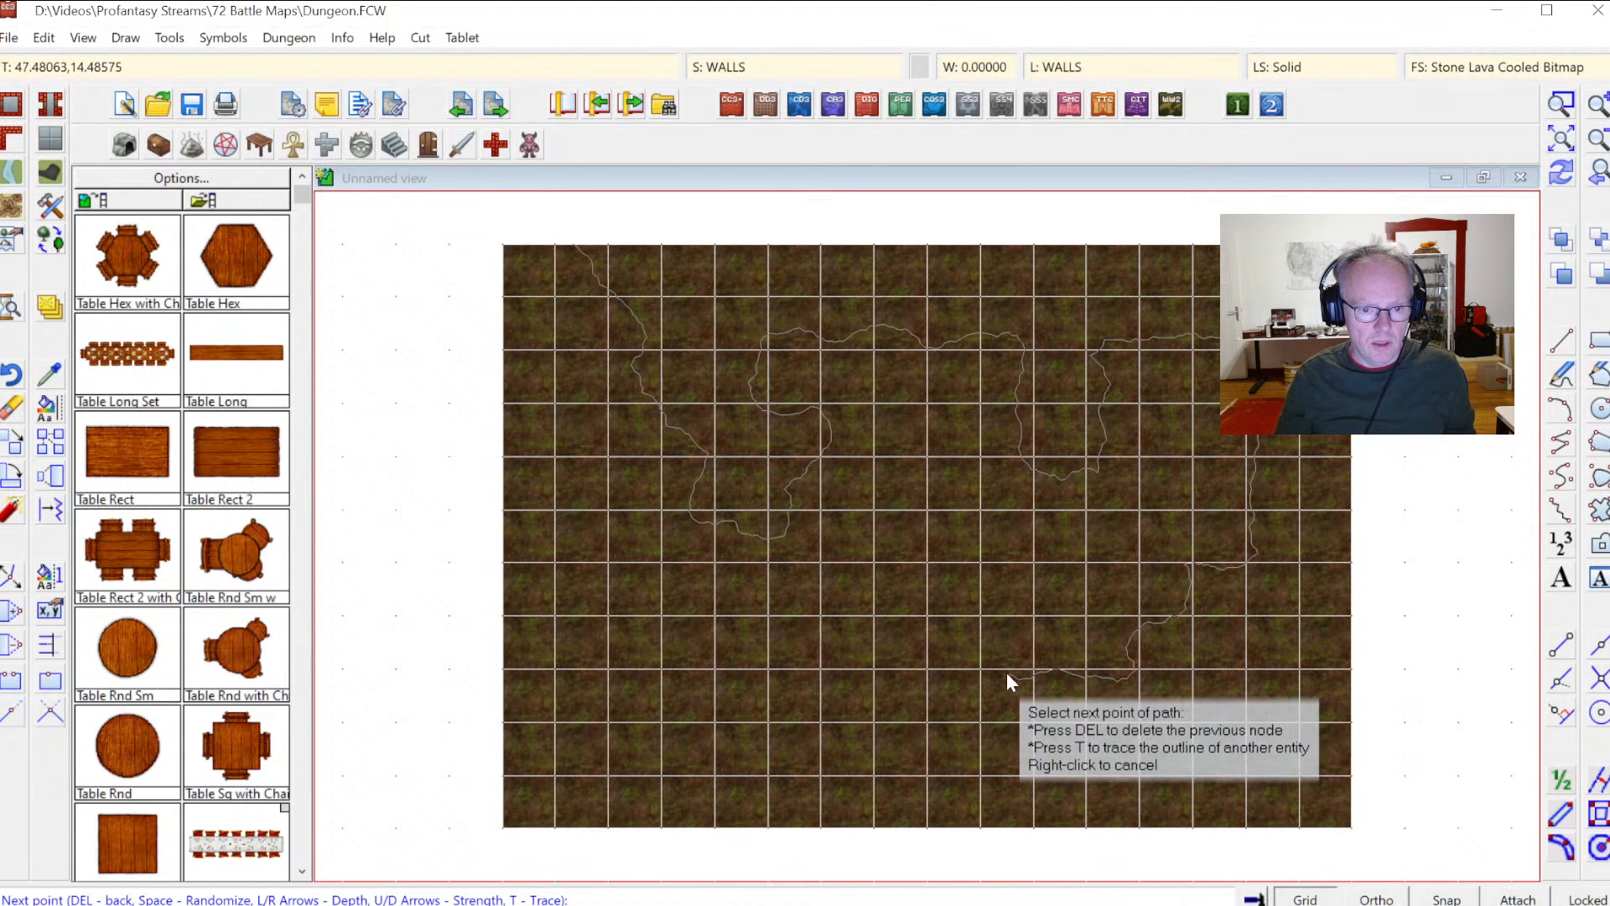
{"action": "left_click", "coordinate": [973, 670]}
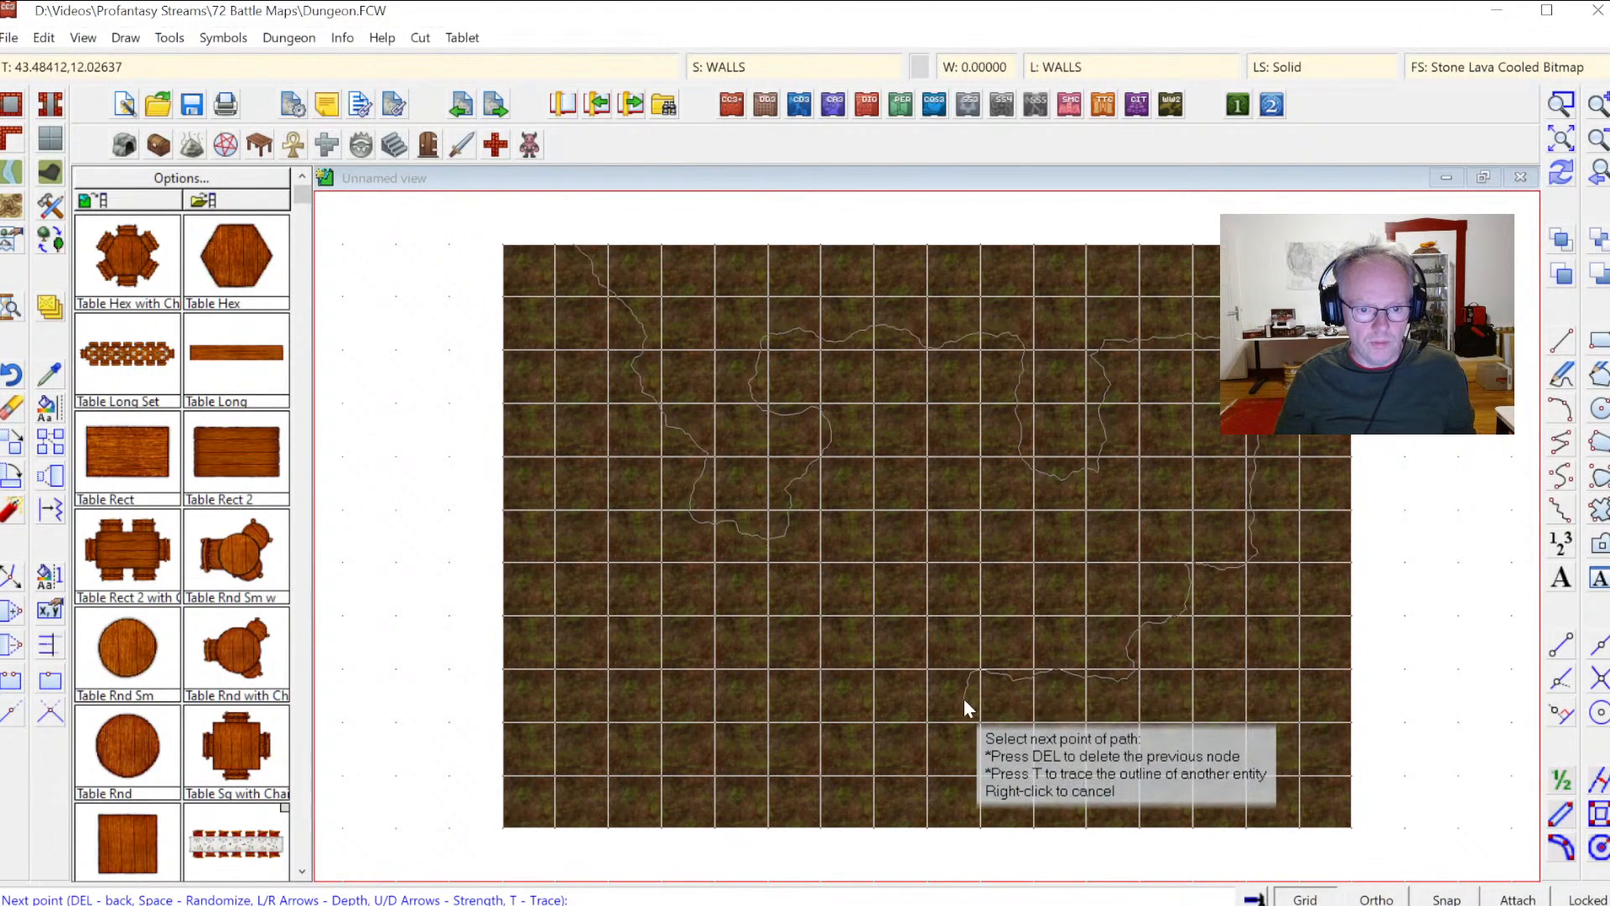
{"action": "left_click", "coordinate": [1049, 775]}
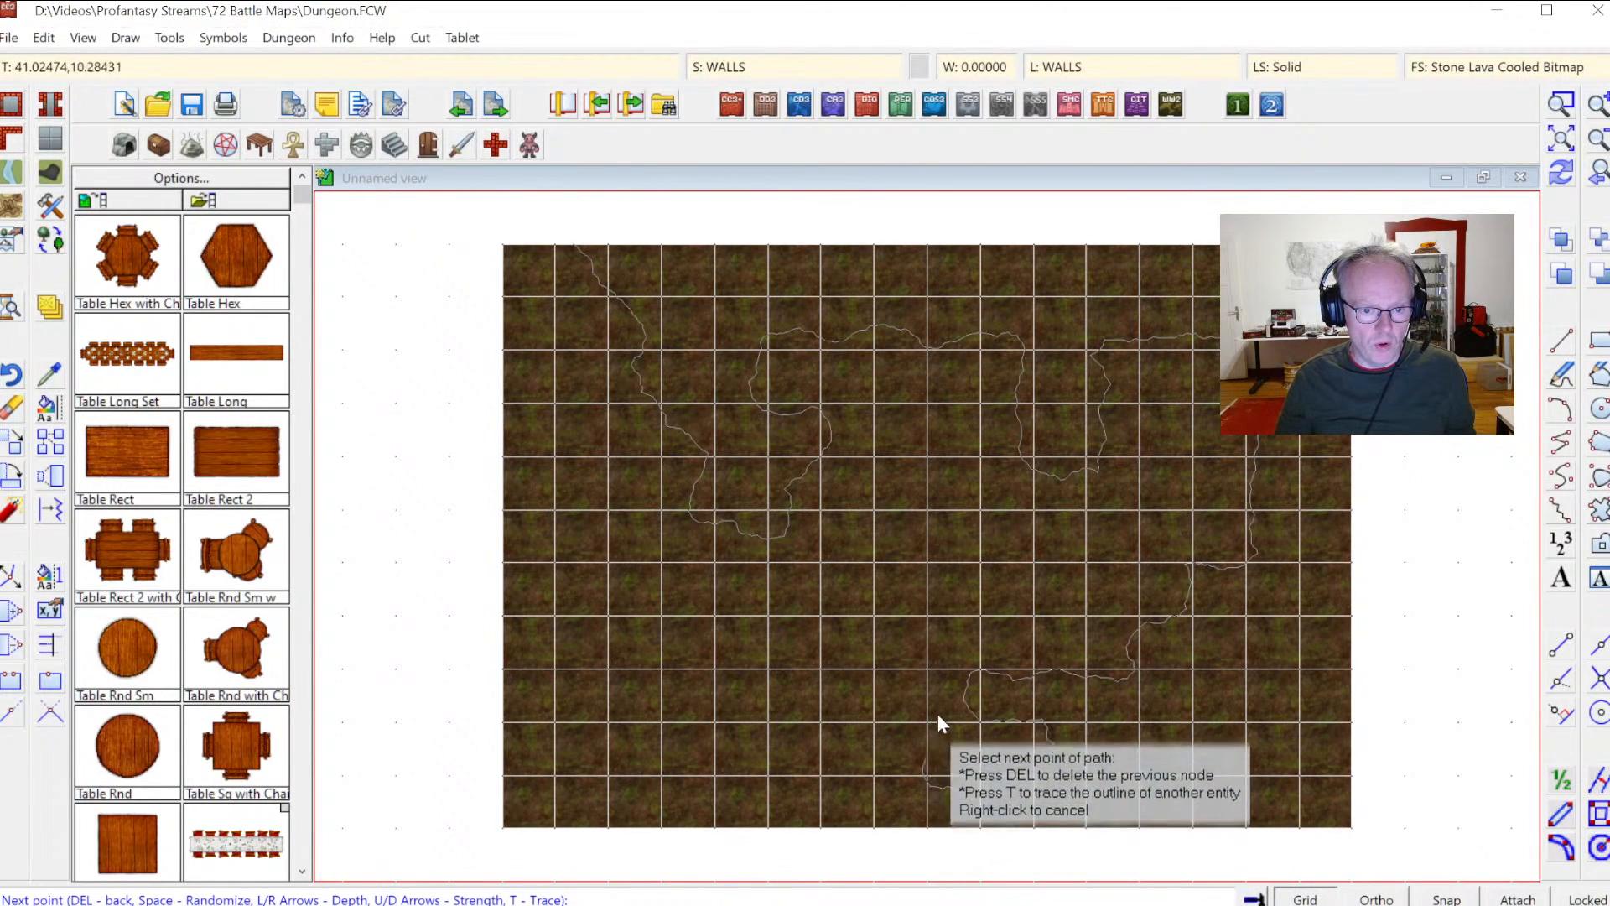
{"action": "left_click", "coordinate": [836, 723]}
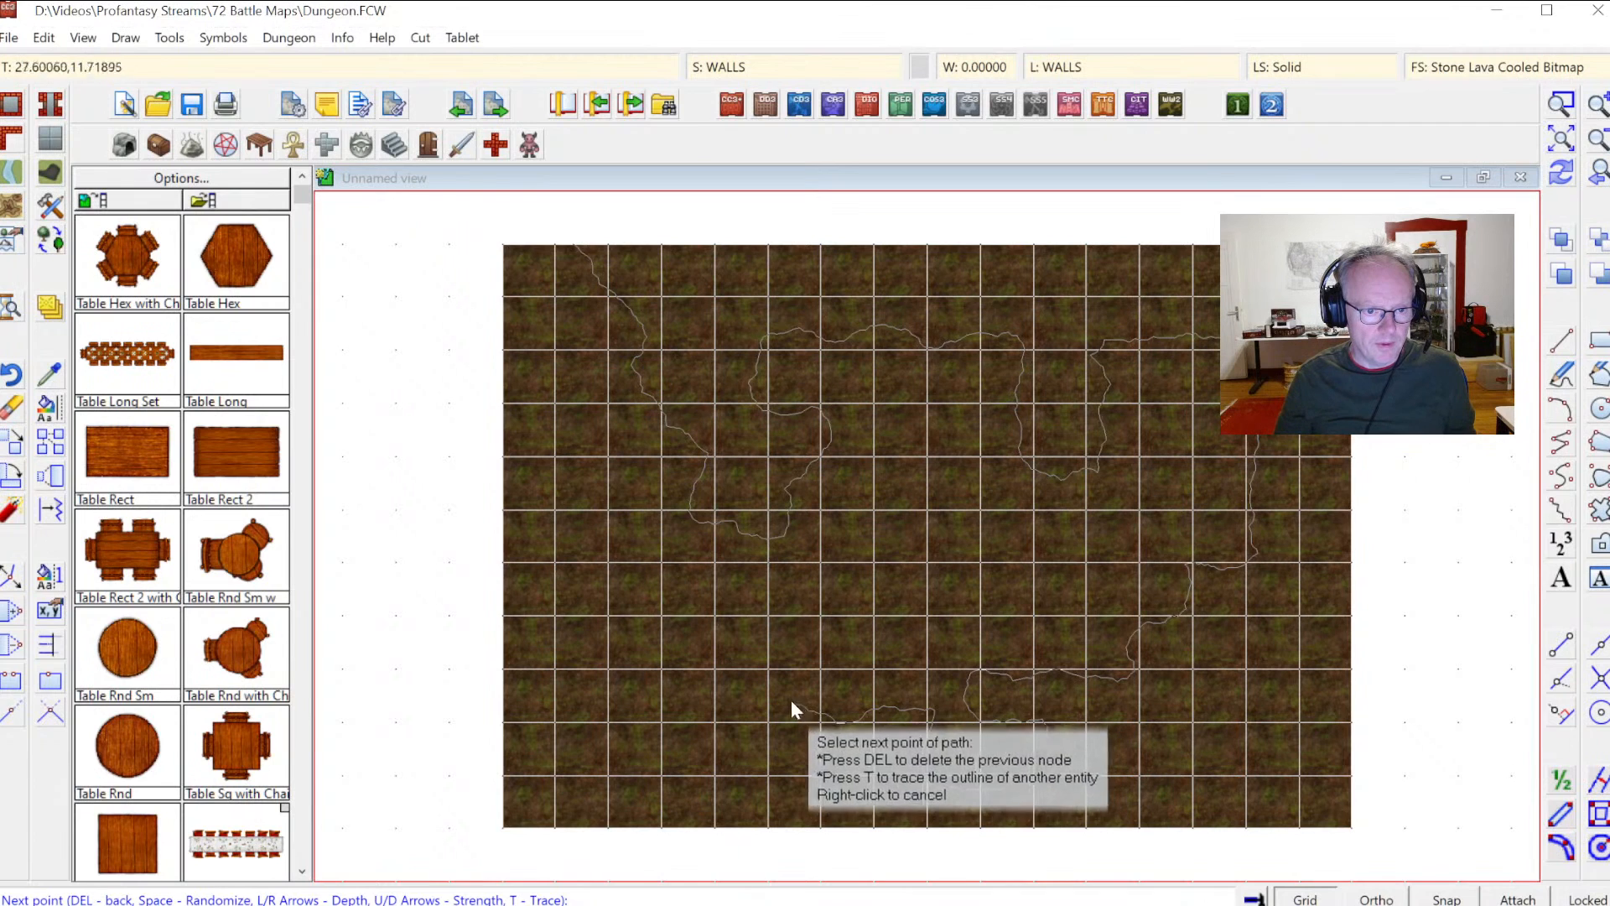
{"action": "left_click", "coordinate": [778, 600]}
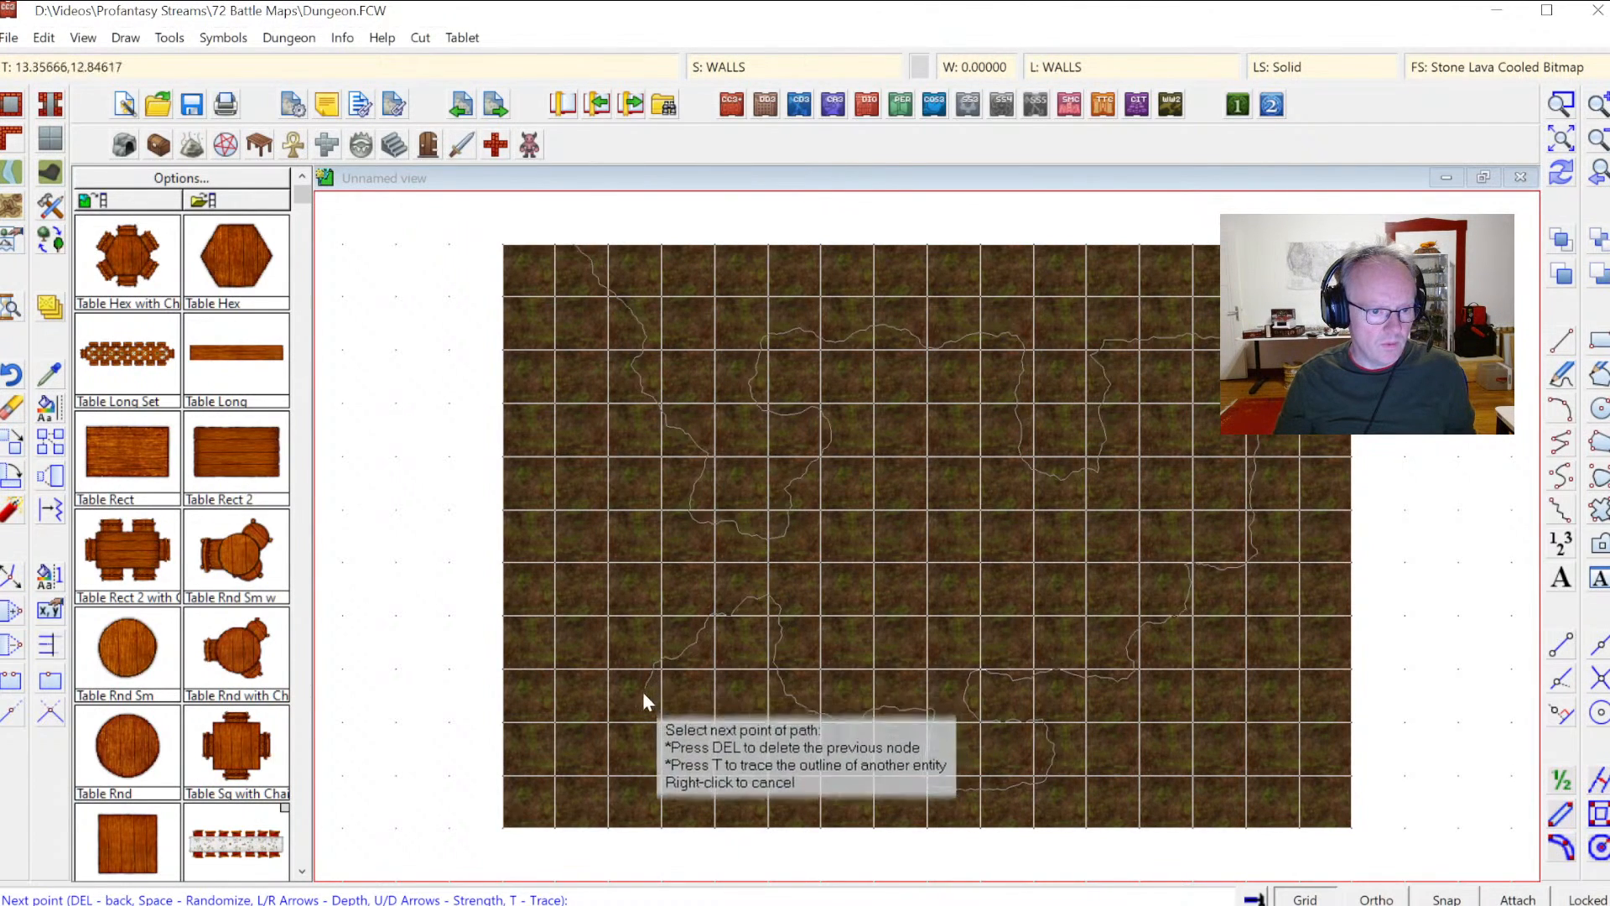
{"action": "left_click", "coordinate": [552, 767]}
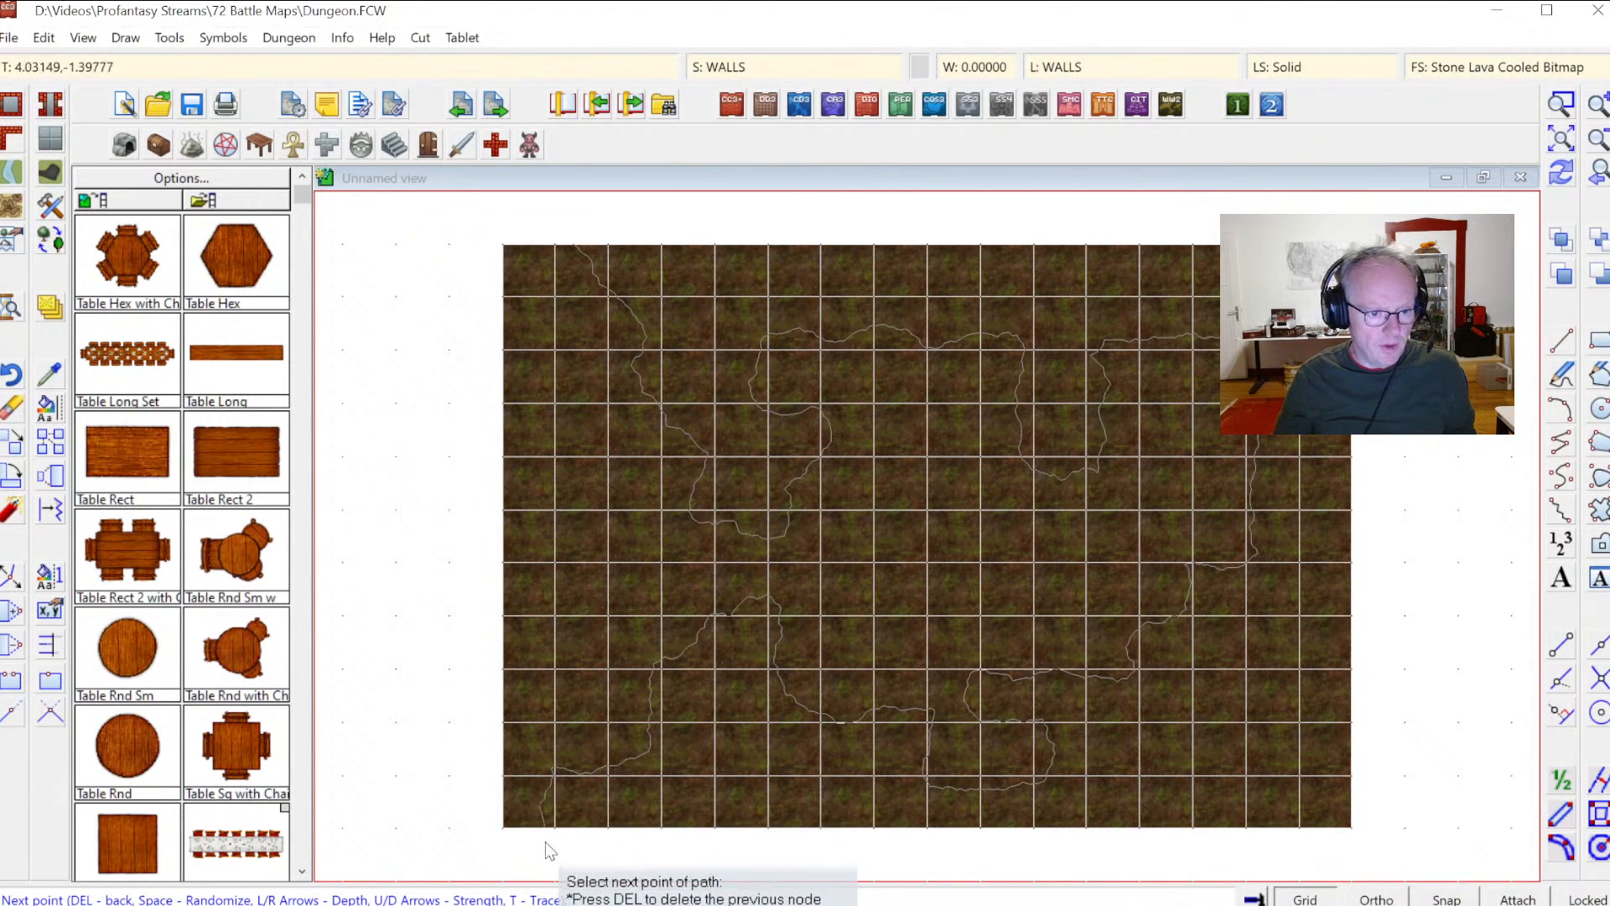
{"action": "left_click", "coordinate": [543, 831]}
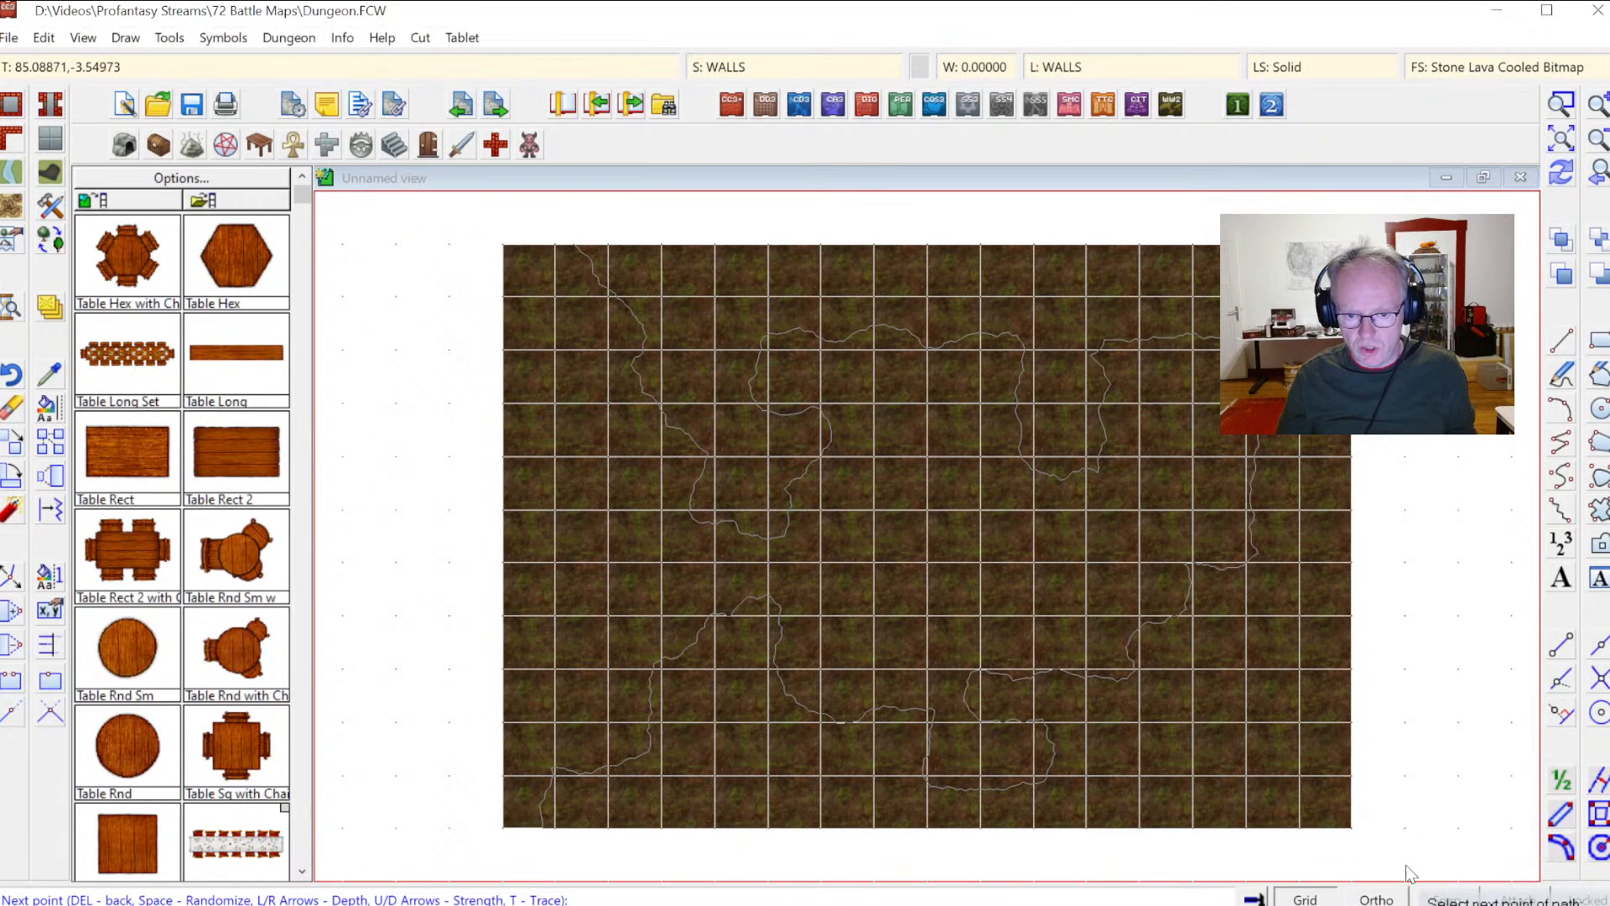
{"action": "left_click", "coordinate": [585, 243]}
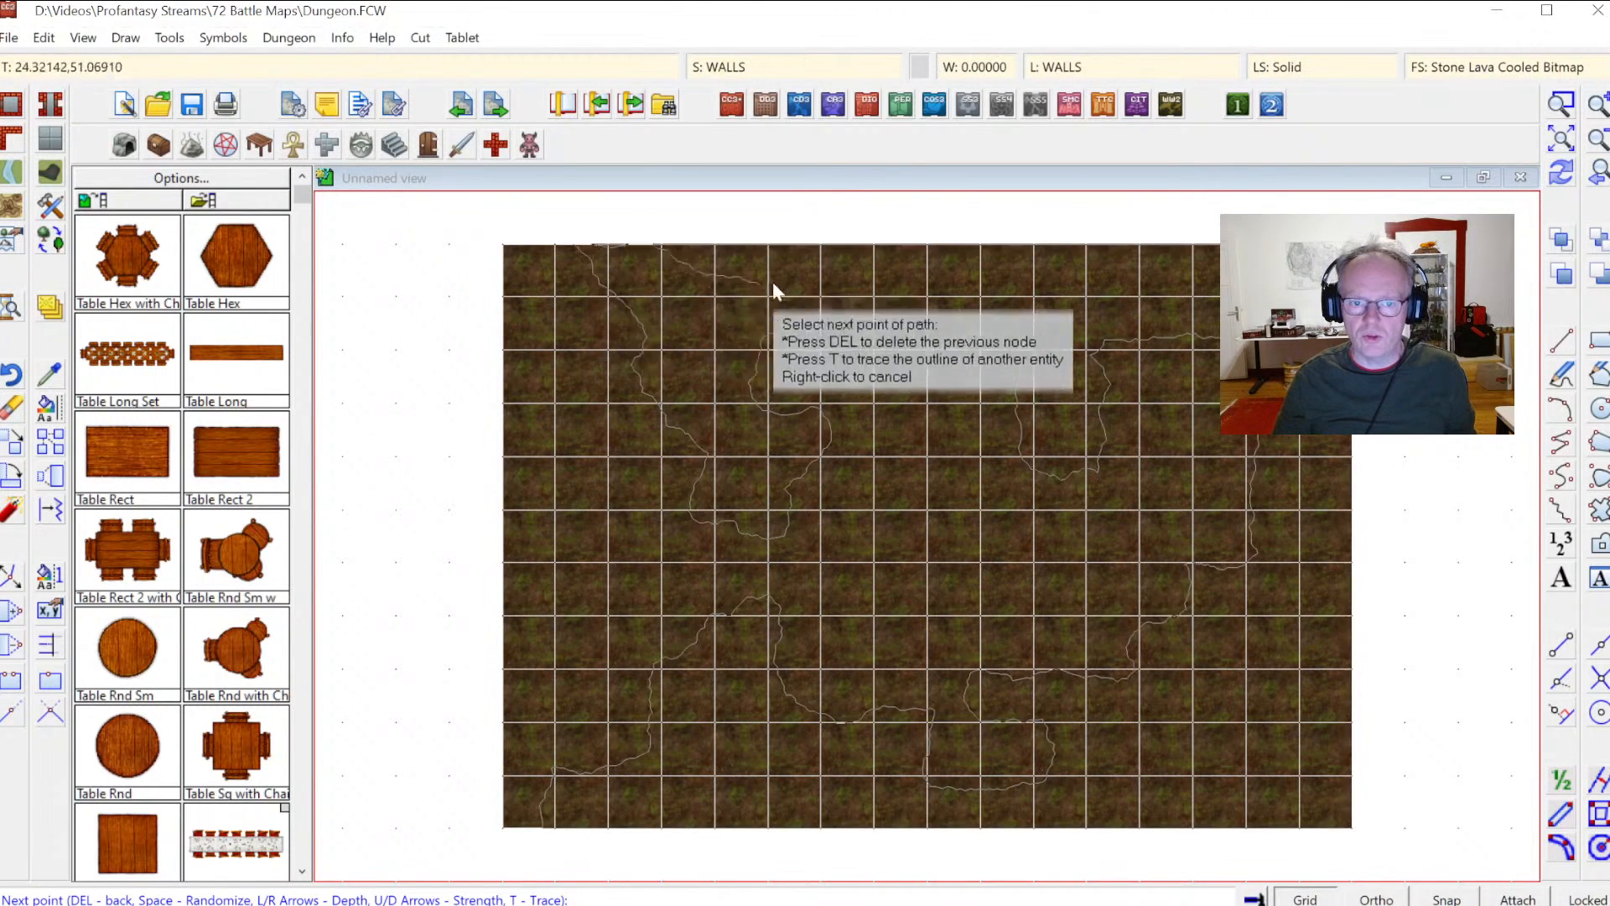
{"action": "left_click", "coordinate": [714, 243]}
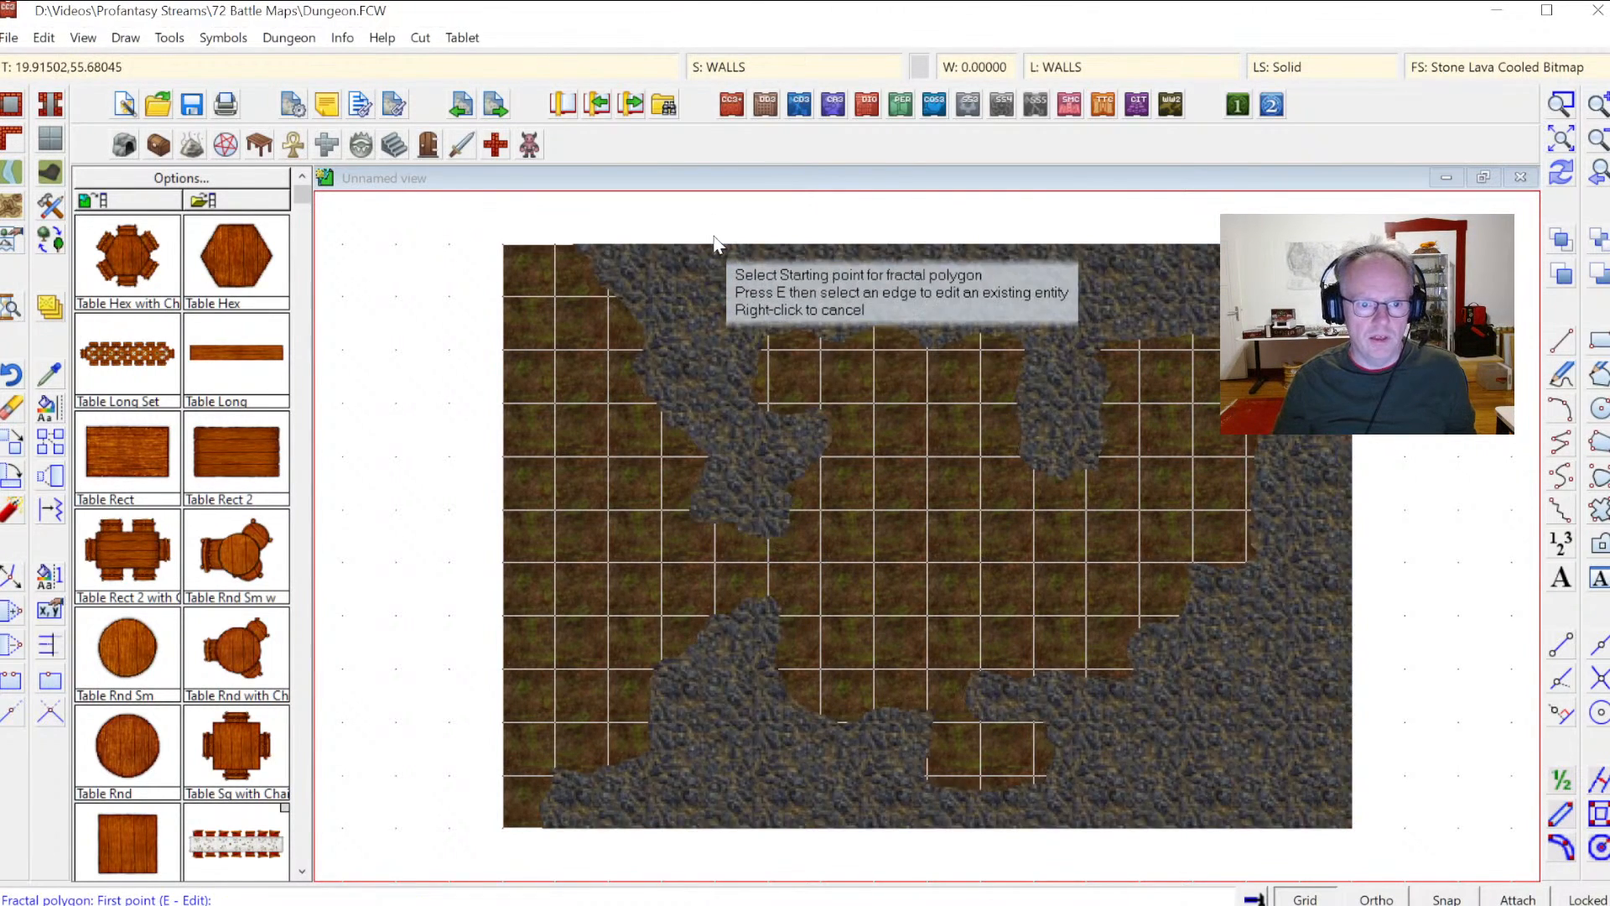
Step: Turn on sheet effects for the WALLS sheet
{"action": "left_click", "coordinate": [1562, 173]}
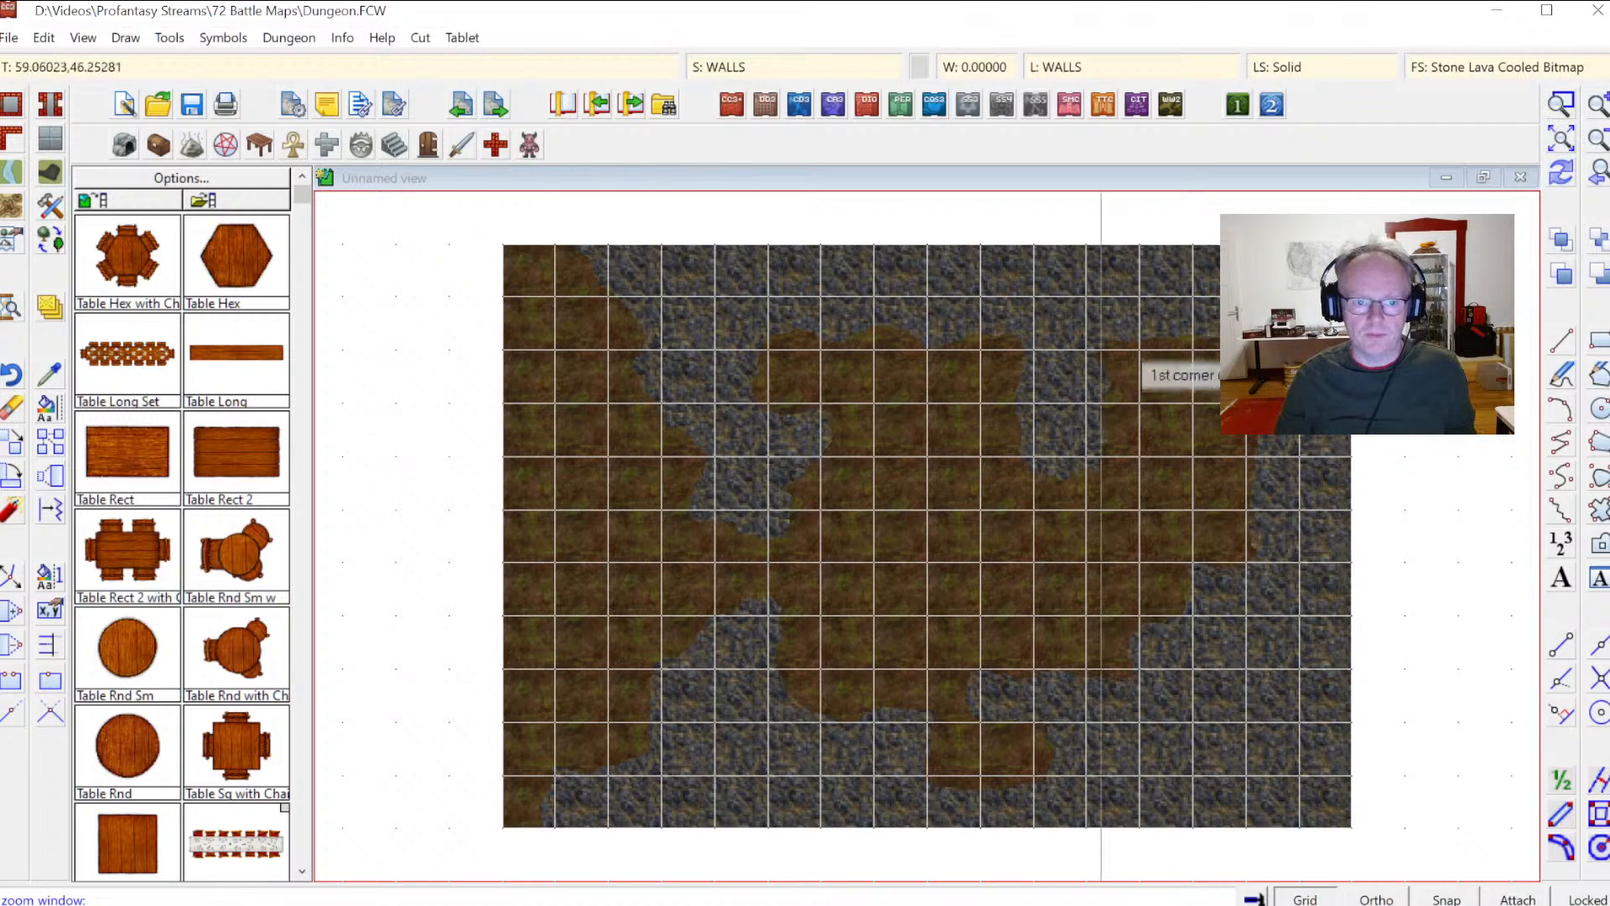
{"action": "left_click", "coordinate": [637, 413]}
{"action": "left_click", "coordinate": [862, 587]}
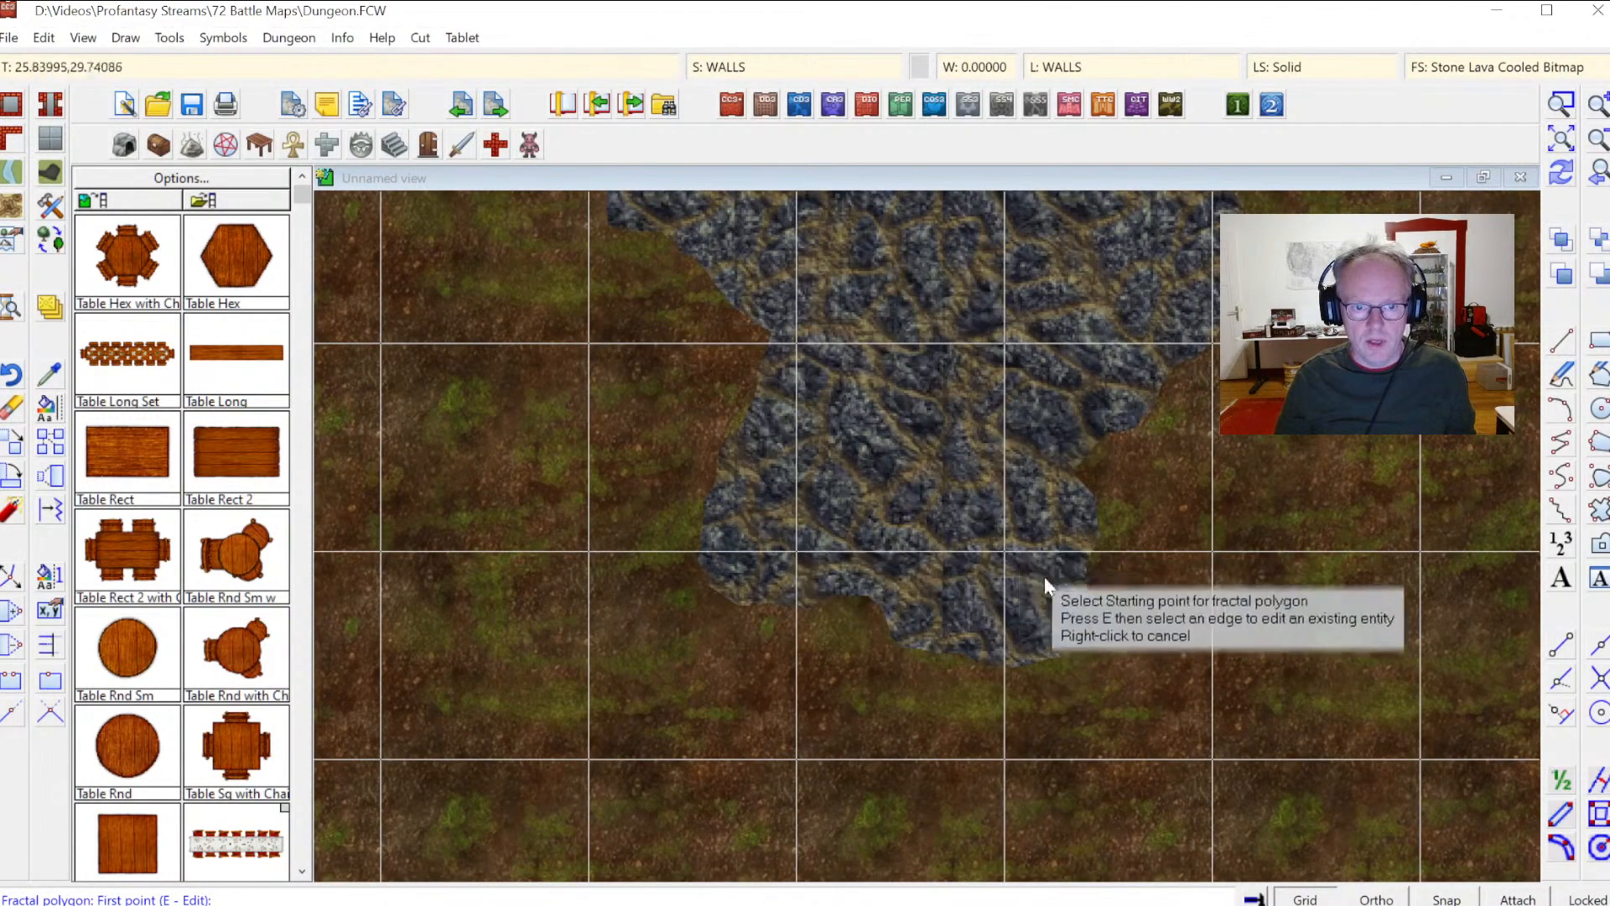
{"action": "left_click", "coordinate": [759, 69]}
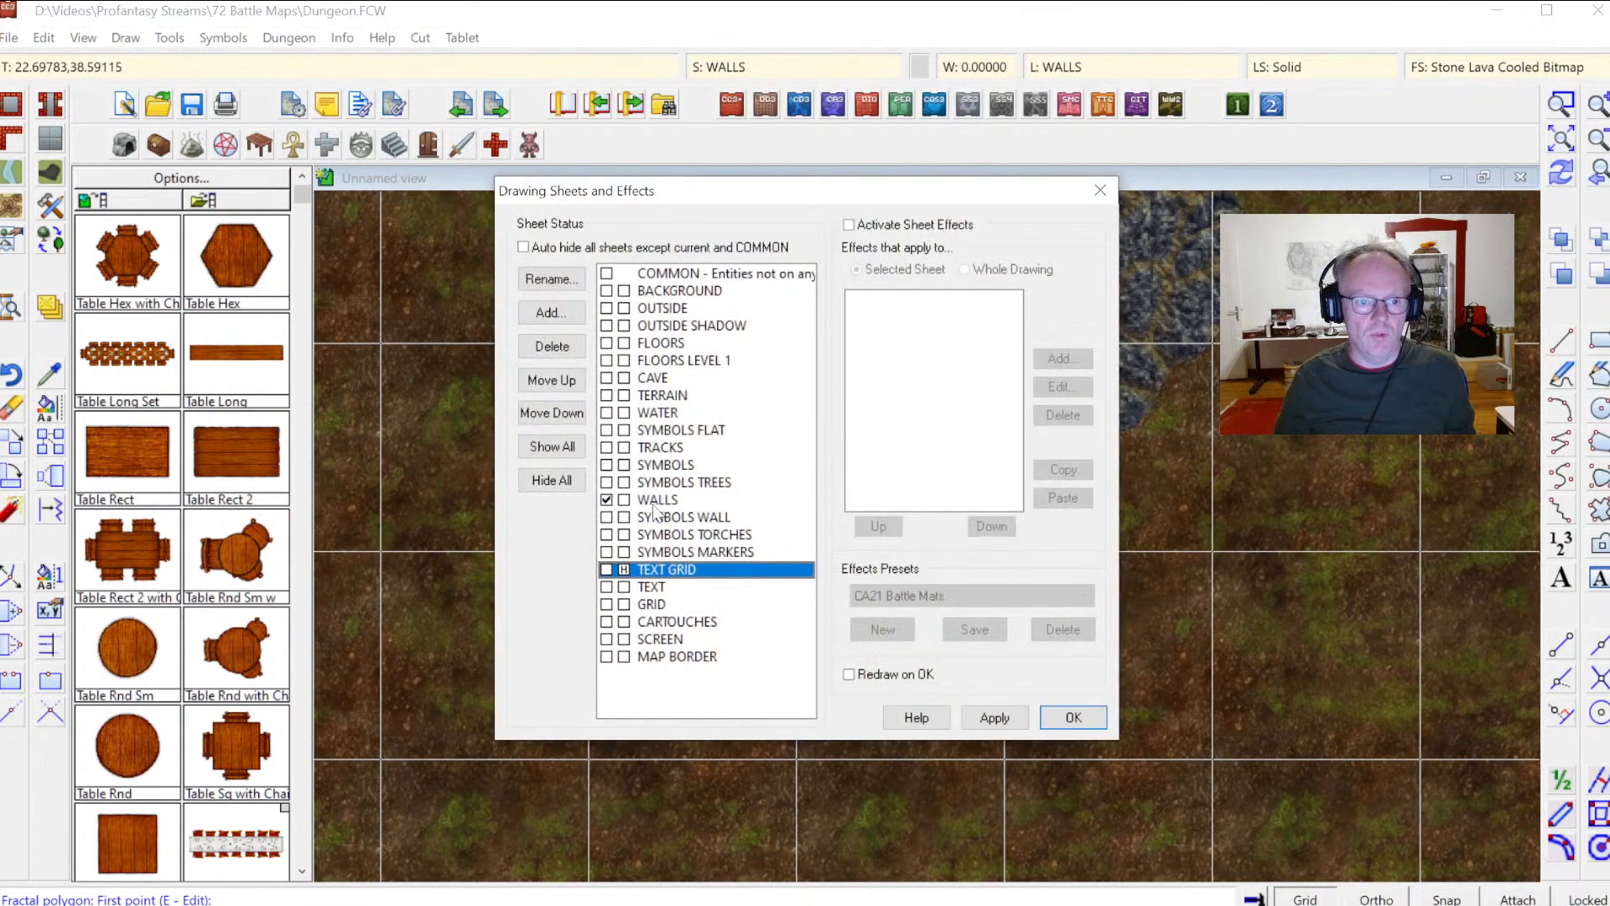
{"action": "left_click", "coordinate": [657, 501]}
{"action": "left_click", "coordinate": [894, 226]}
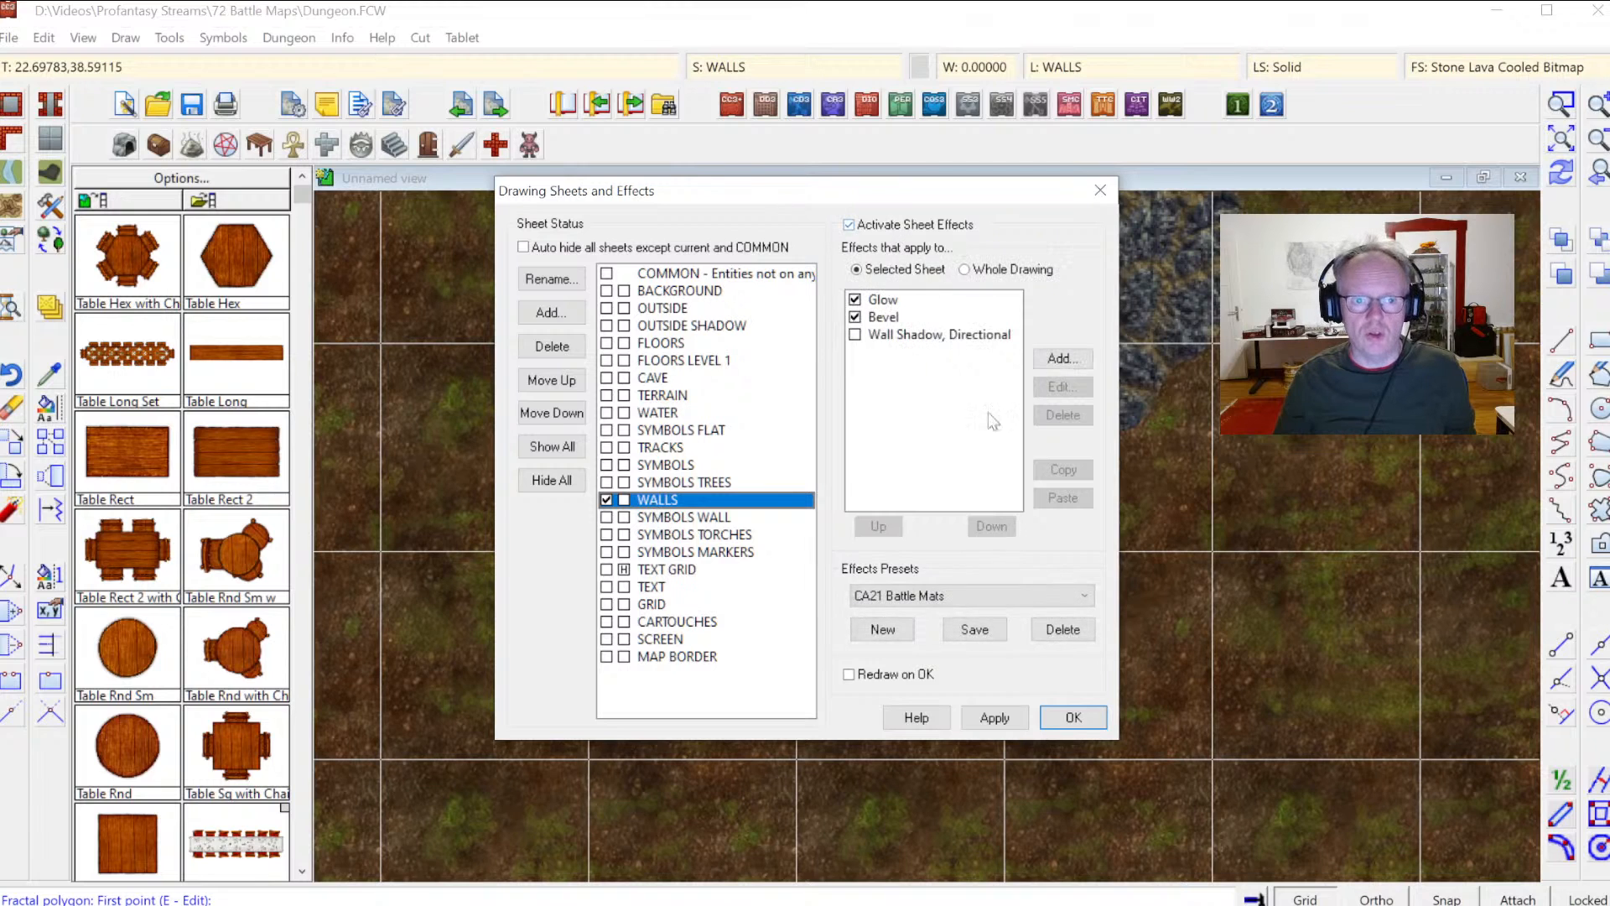
{"action": "left_click", "coordinate": [1074, 717]}
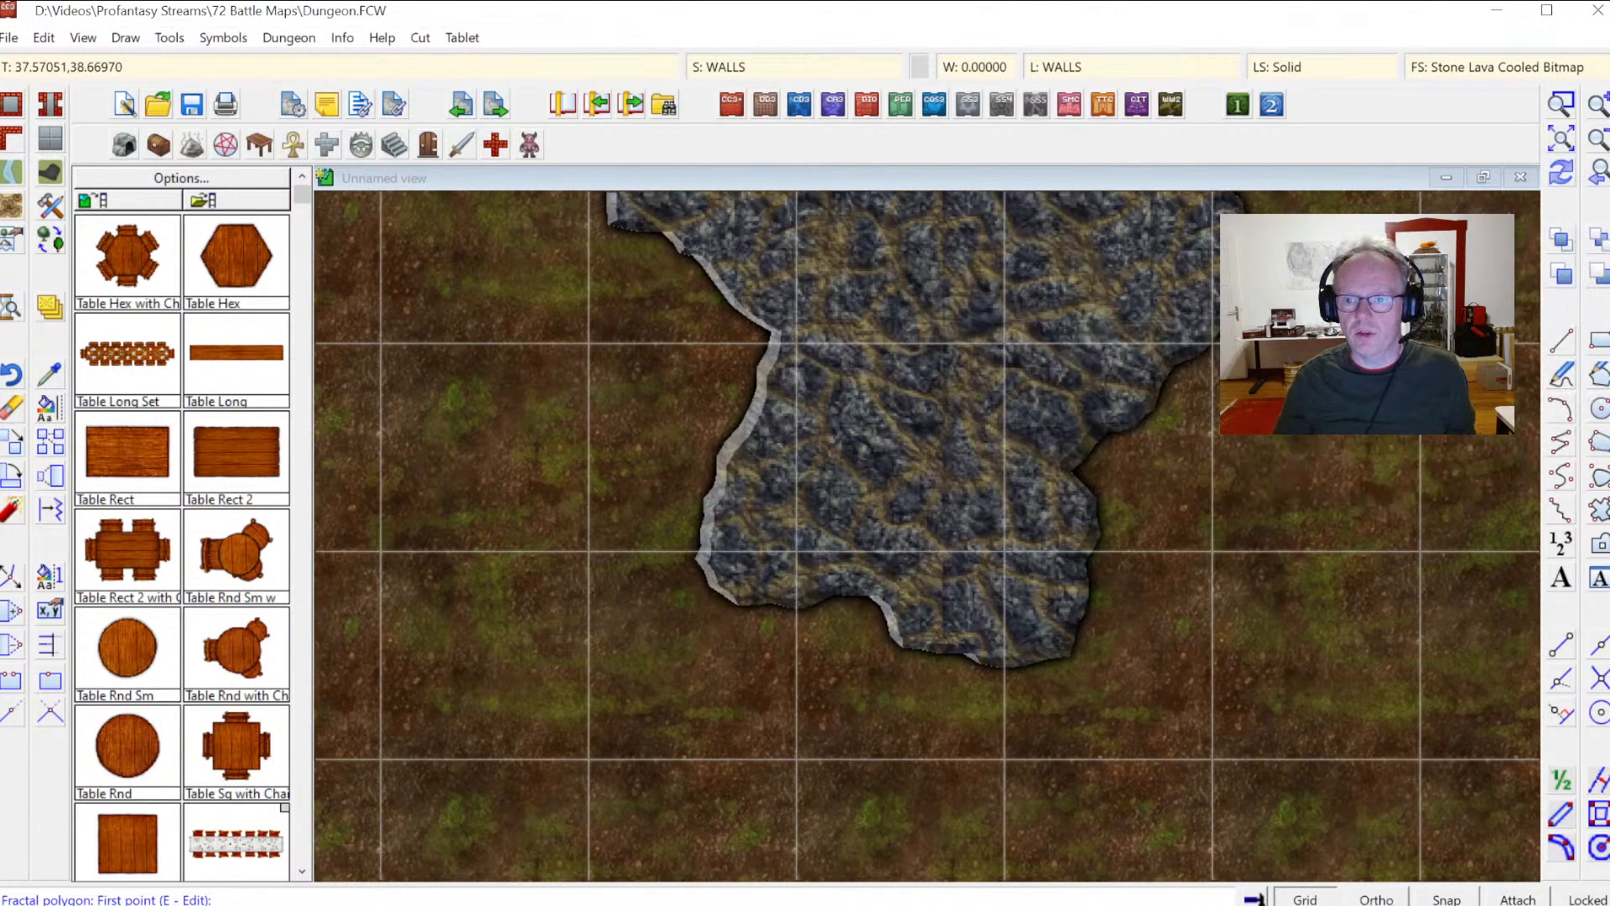
Step: Move the GRID sheet in the sheet order so it sits below the WALLS sheet
{"action": "left_click", "coordinate": [1599, 174]}
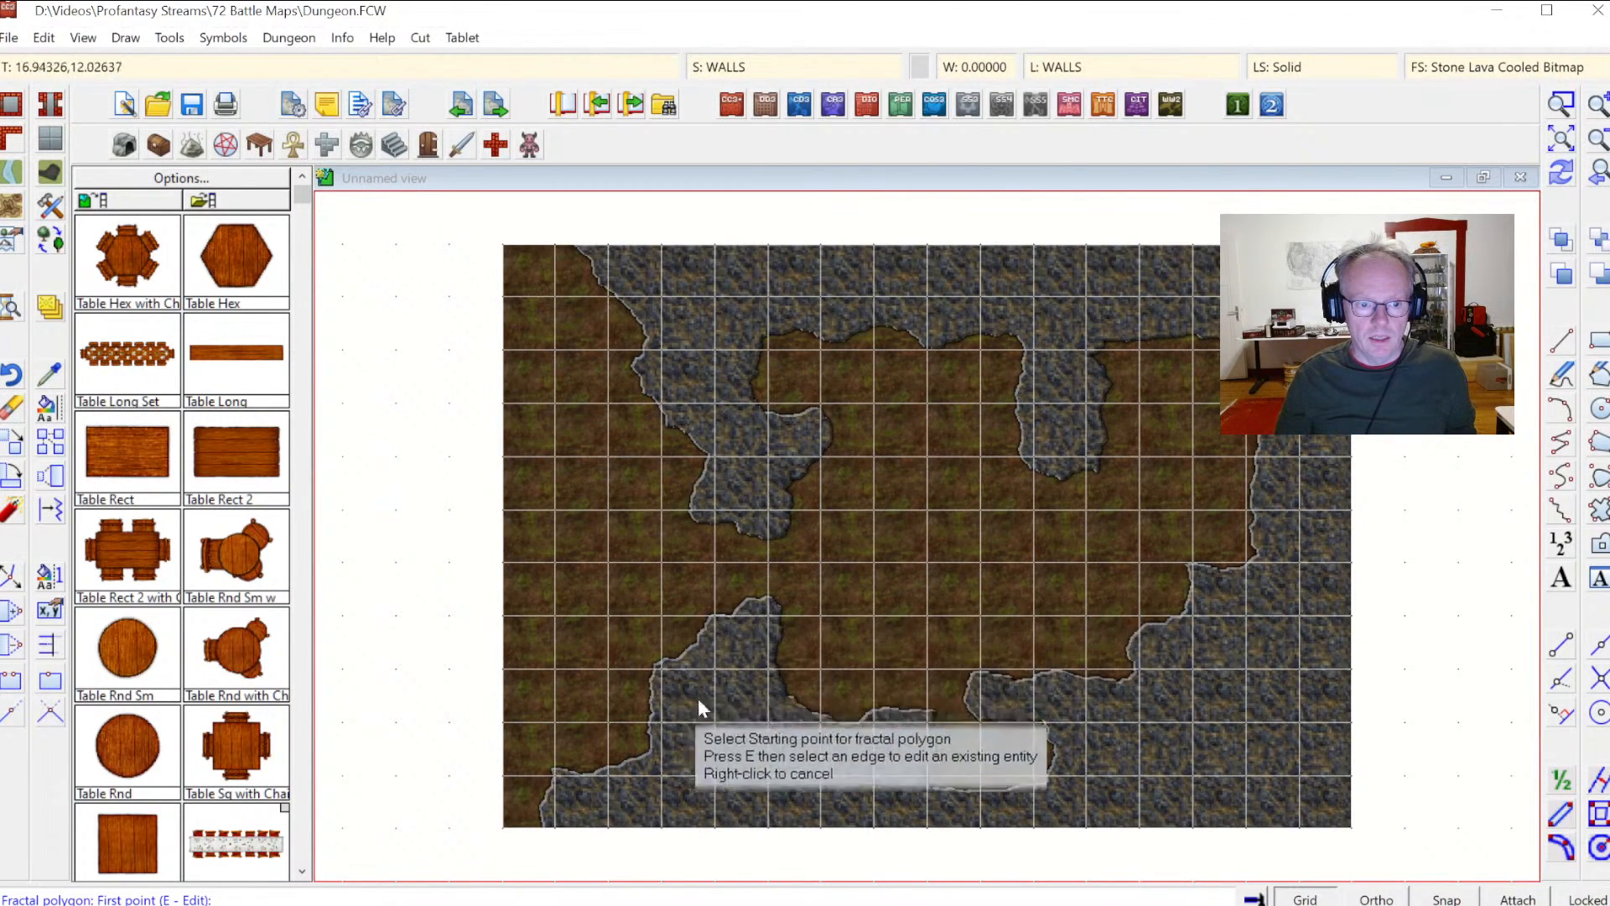
{"action": "left_click", "coordinate": [735, 67]}
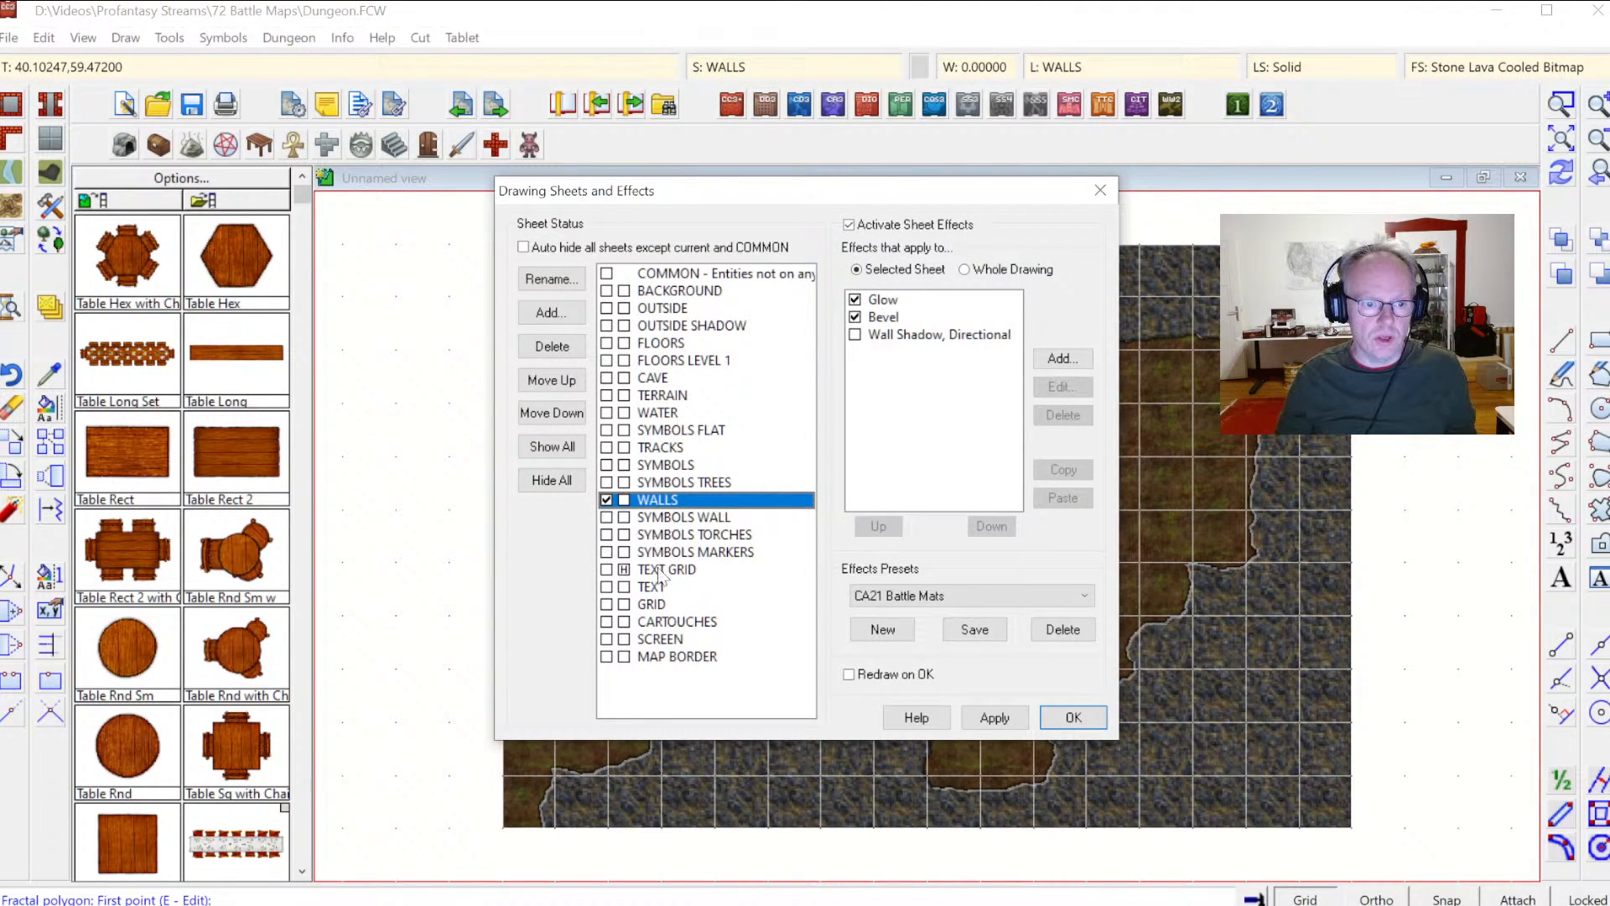
{"action": "left_click", "coordinate": [656, 606]}
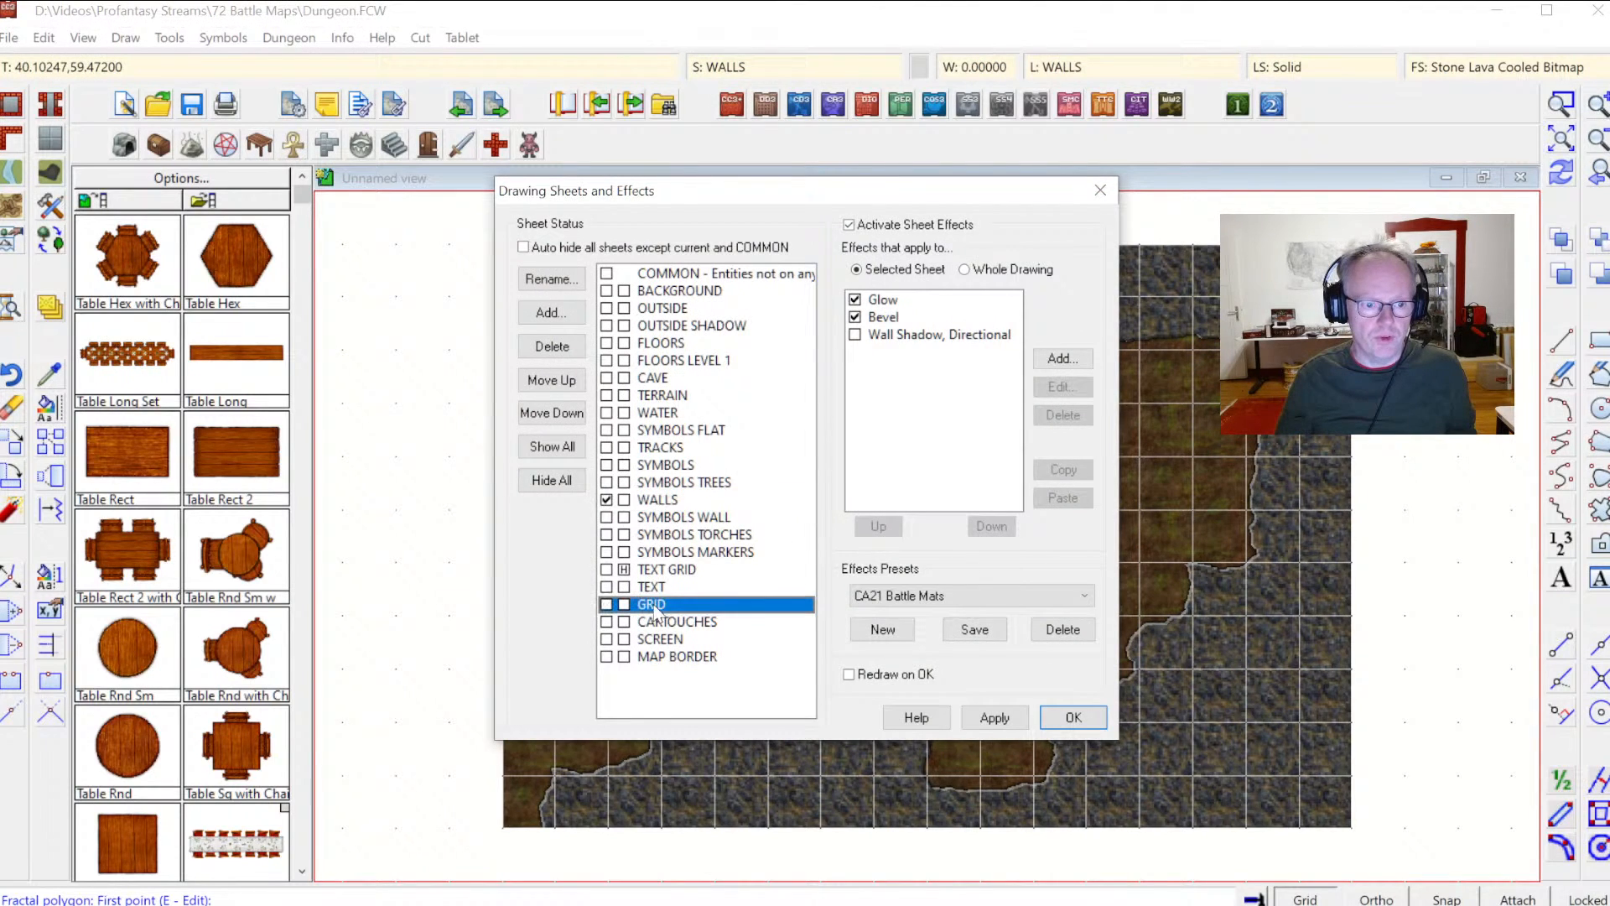
{"action": "left_click", "coordinate": [570, 381]}
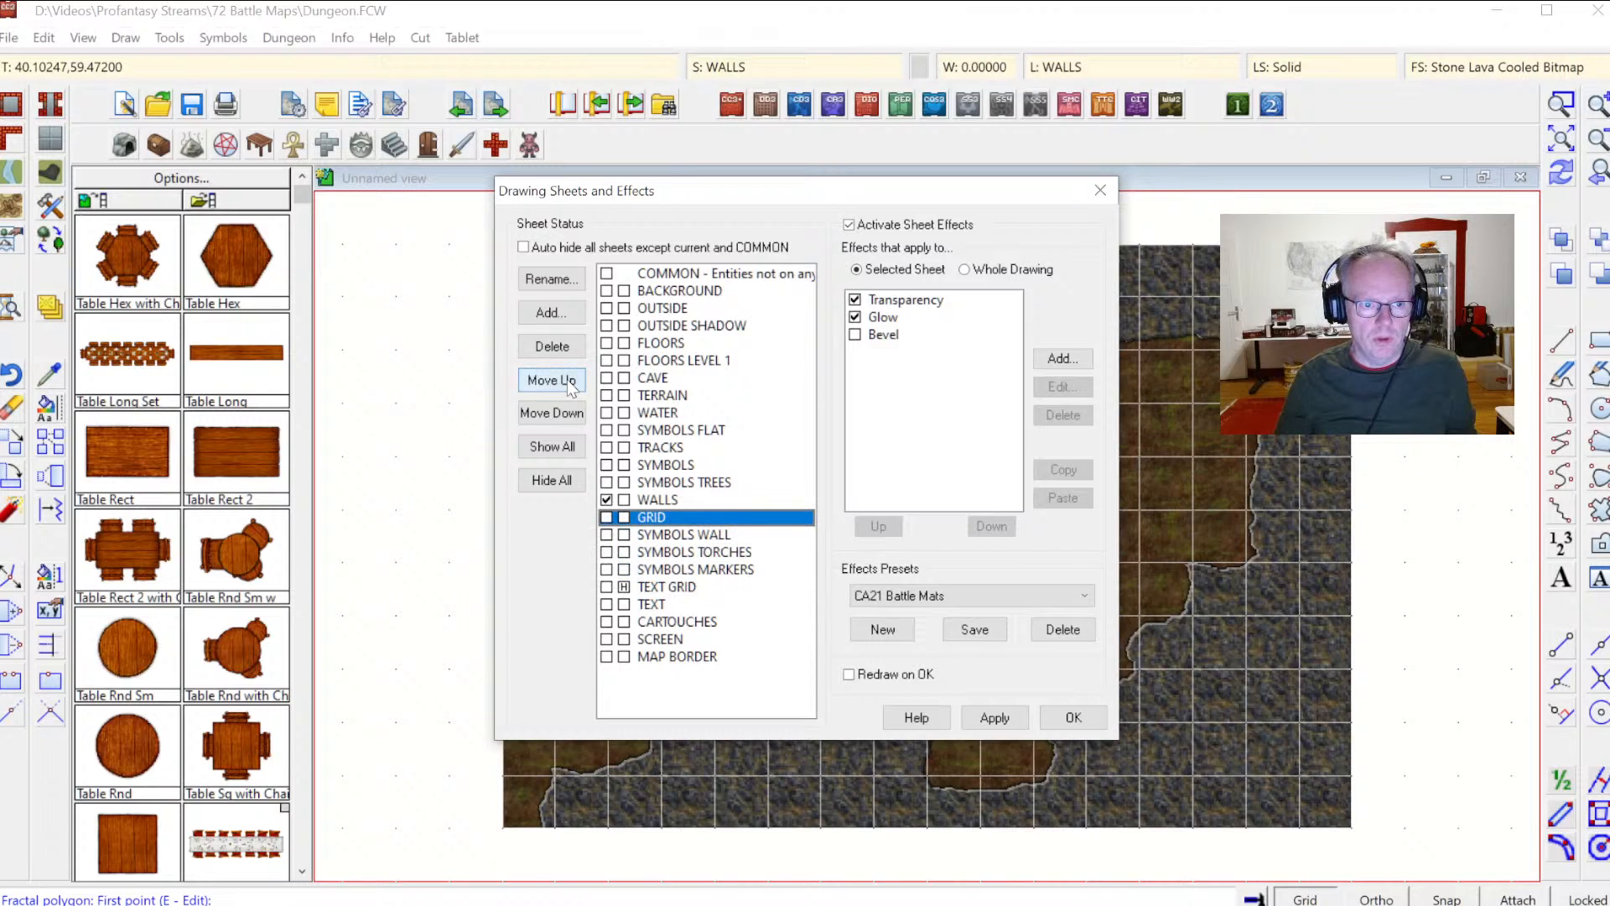
{"action": "left_click", "coordinate": [570, 382]}
{"action": "left_click", "coordinate": [570, 382]}
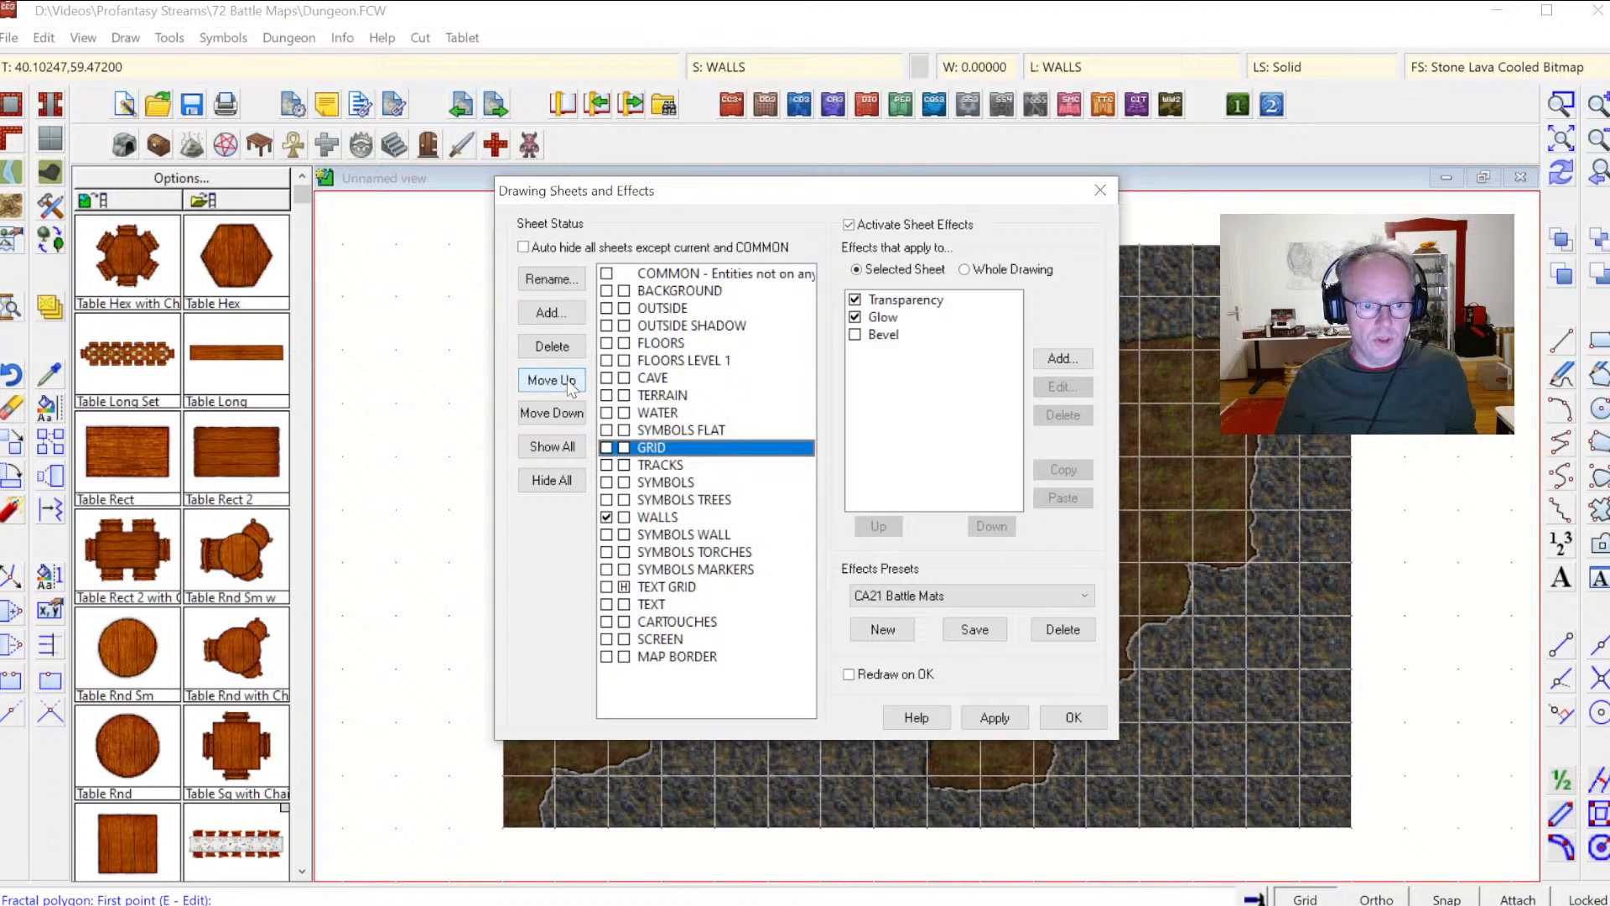
{"action": "left_click", "coordinate": [546, 417]}
{"action": "left_click", "coordinate": [546, 418]}
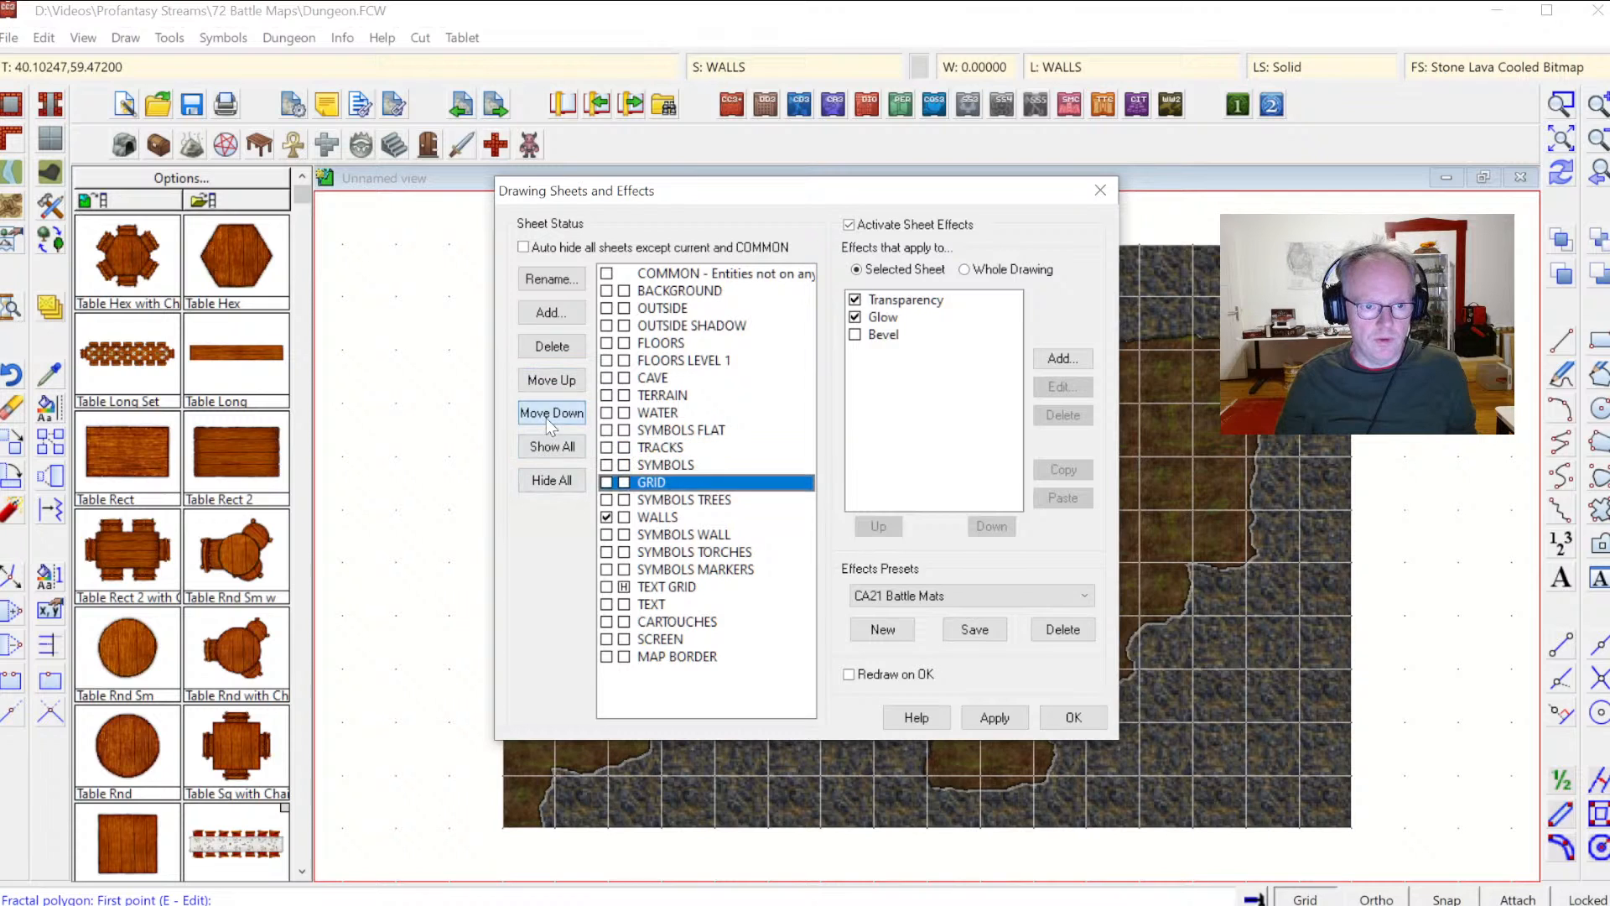
{"action": "left_click", "coordinate": [546, 418]}
{"action": "left_click", "coordinate": [1062, 717]}
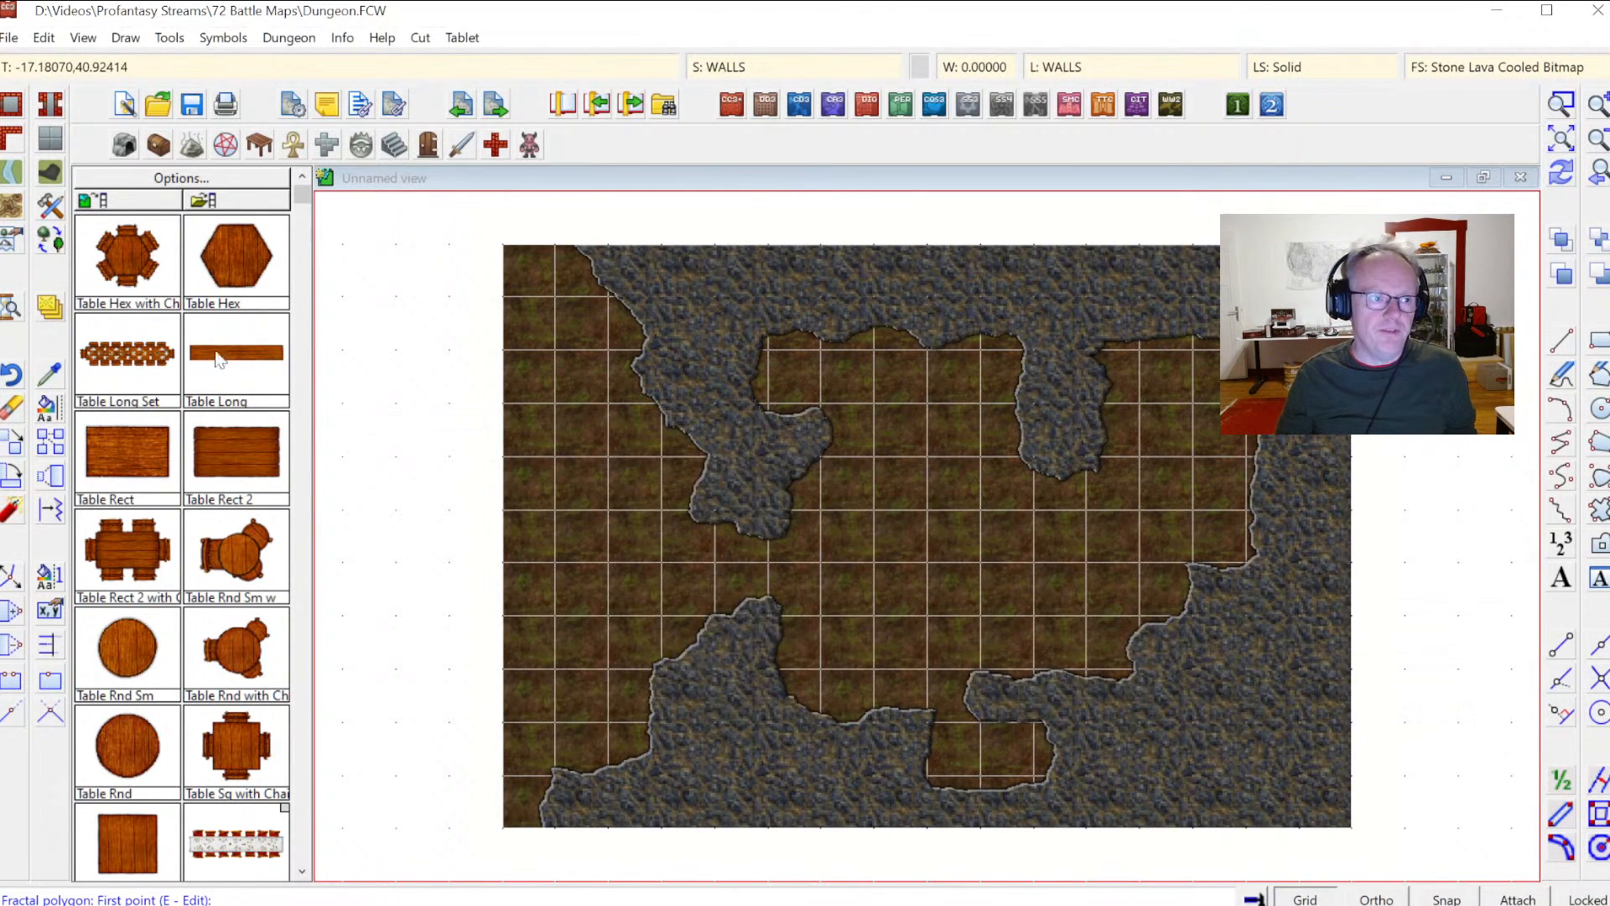
Step: Choose the Floor, Stone Grey Flat, Straight drawing tool from the floor tools
{"action": "left_click", "coordinate": [48, 142]}
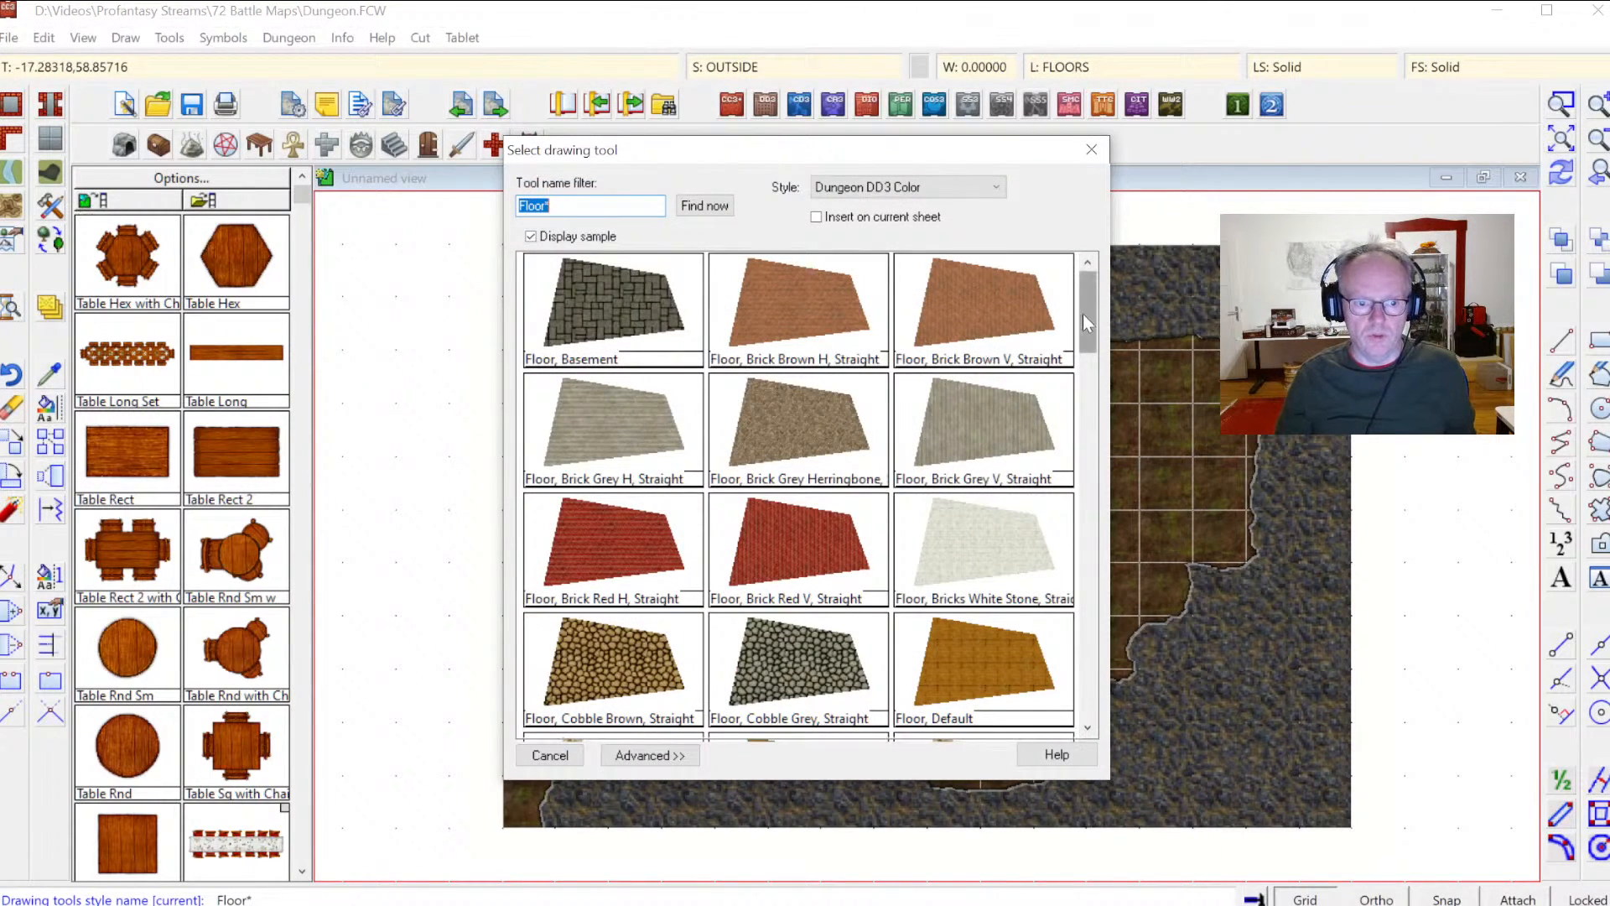
{"action": "left_click_drag", "start_coordinate": [1089, 307], "coordinate": [1085, 411]}
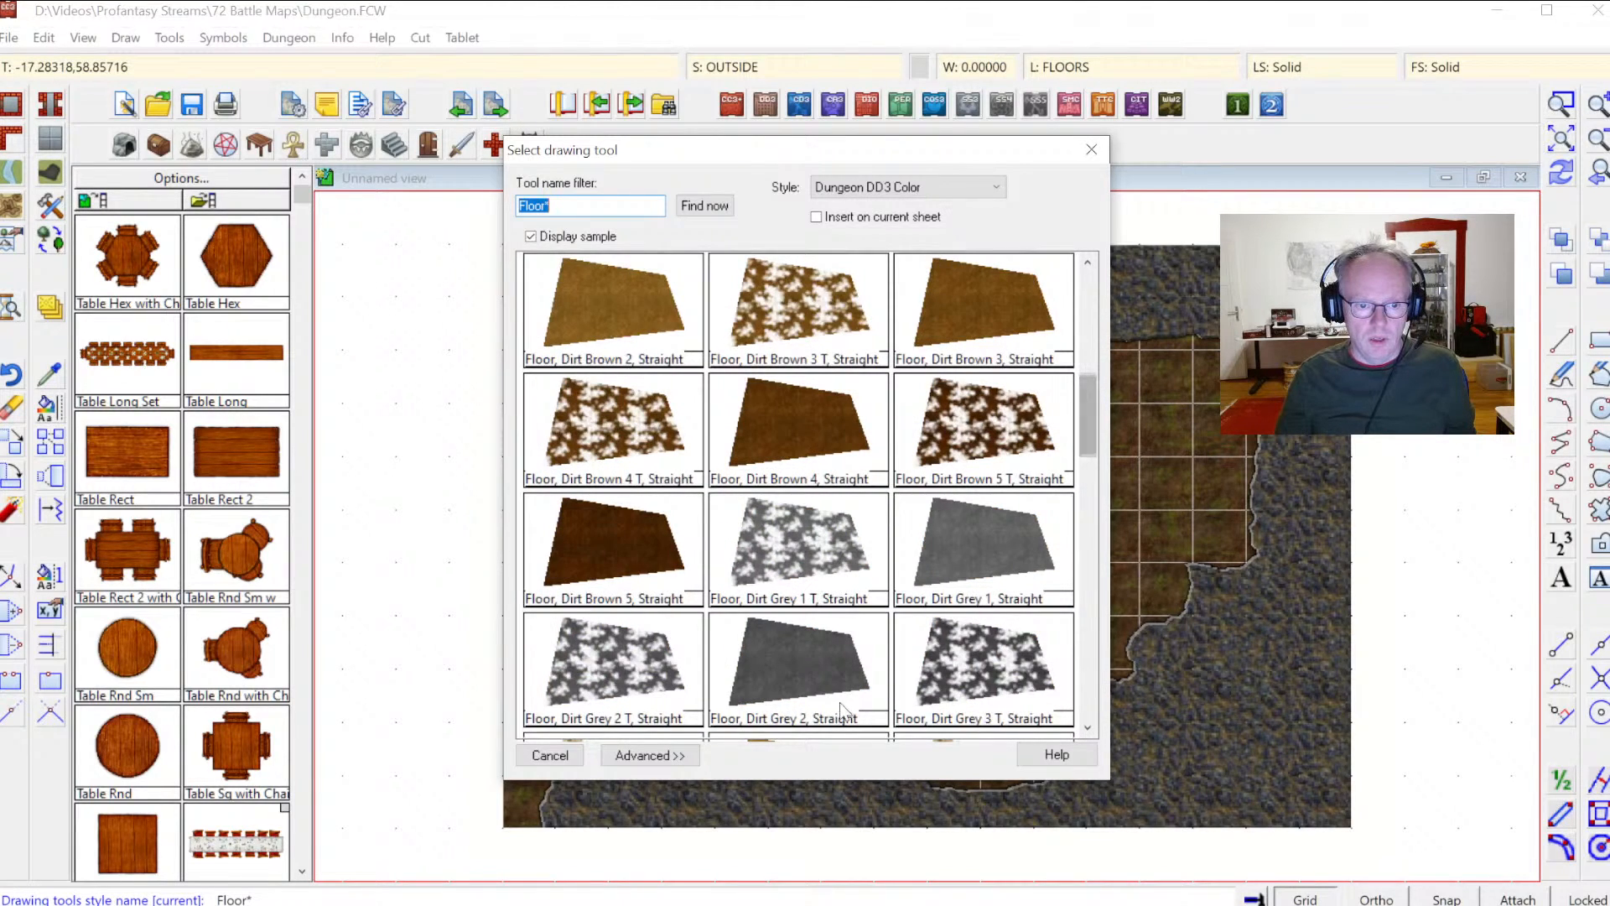
{"action": "scroll", "coordinate": [1083, 405], "scroll_direction": "down", "scroll_amount": 4}
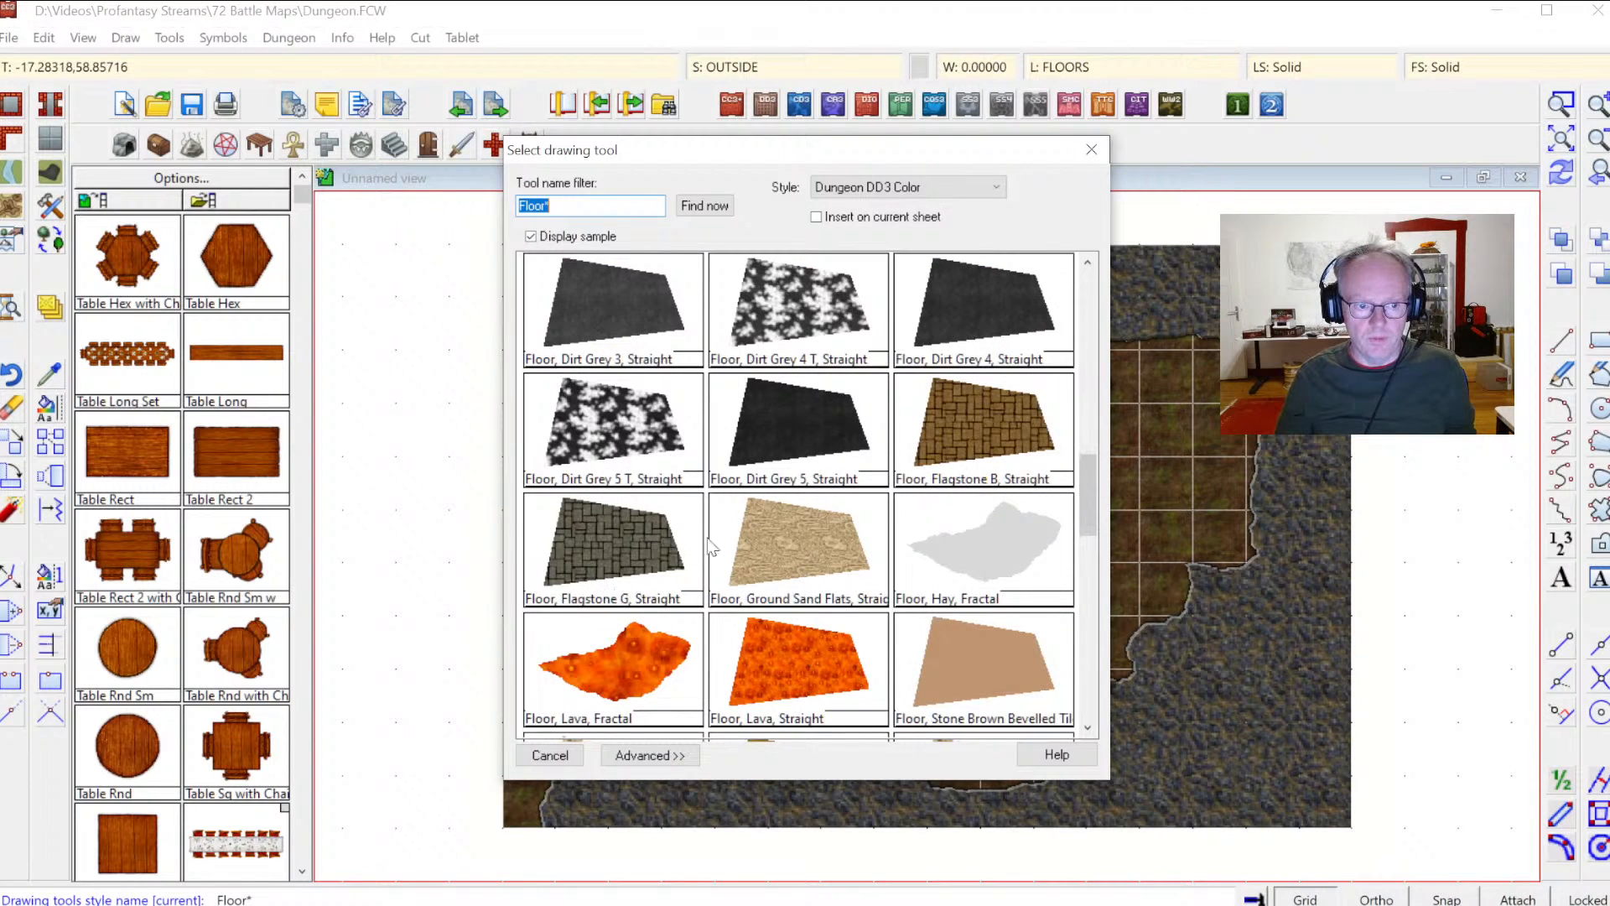
{"action": "left_click_drag", "start_coordinate": [1099, 501], "coordinate": [1098, 560]}
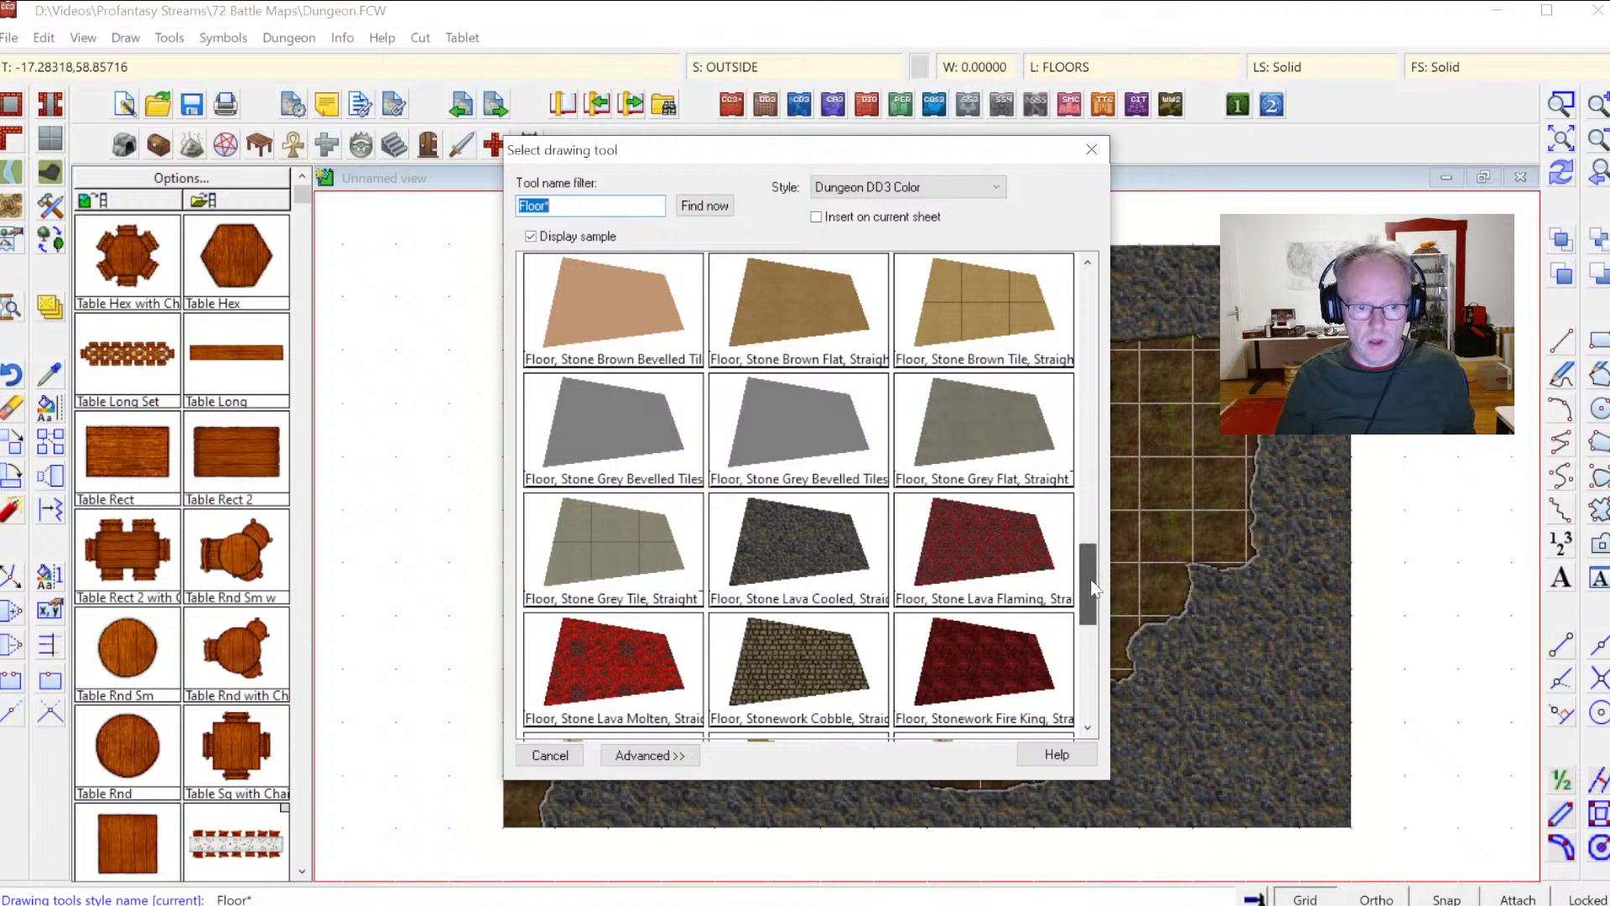
{"action": "left_click_drag", "start_coordinate": [1093, 579], "coordinate": [1104, 608]}
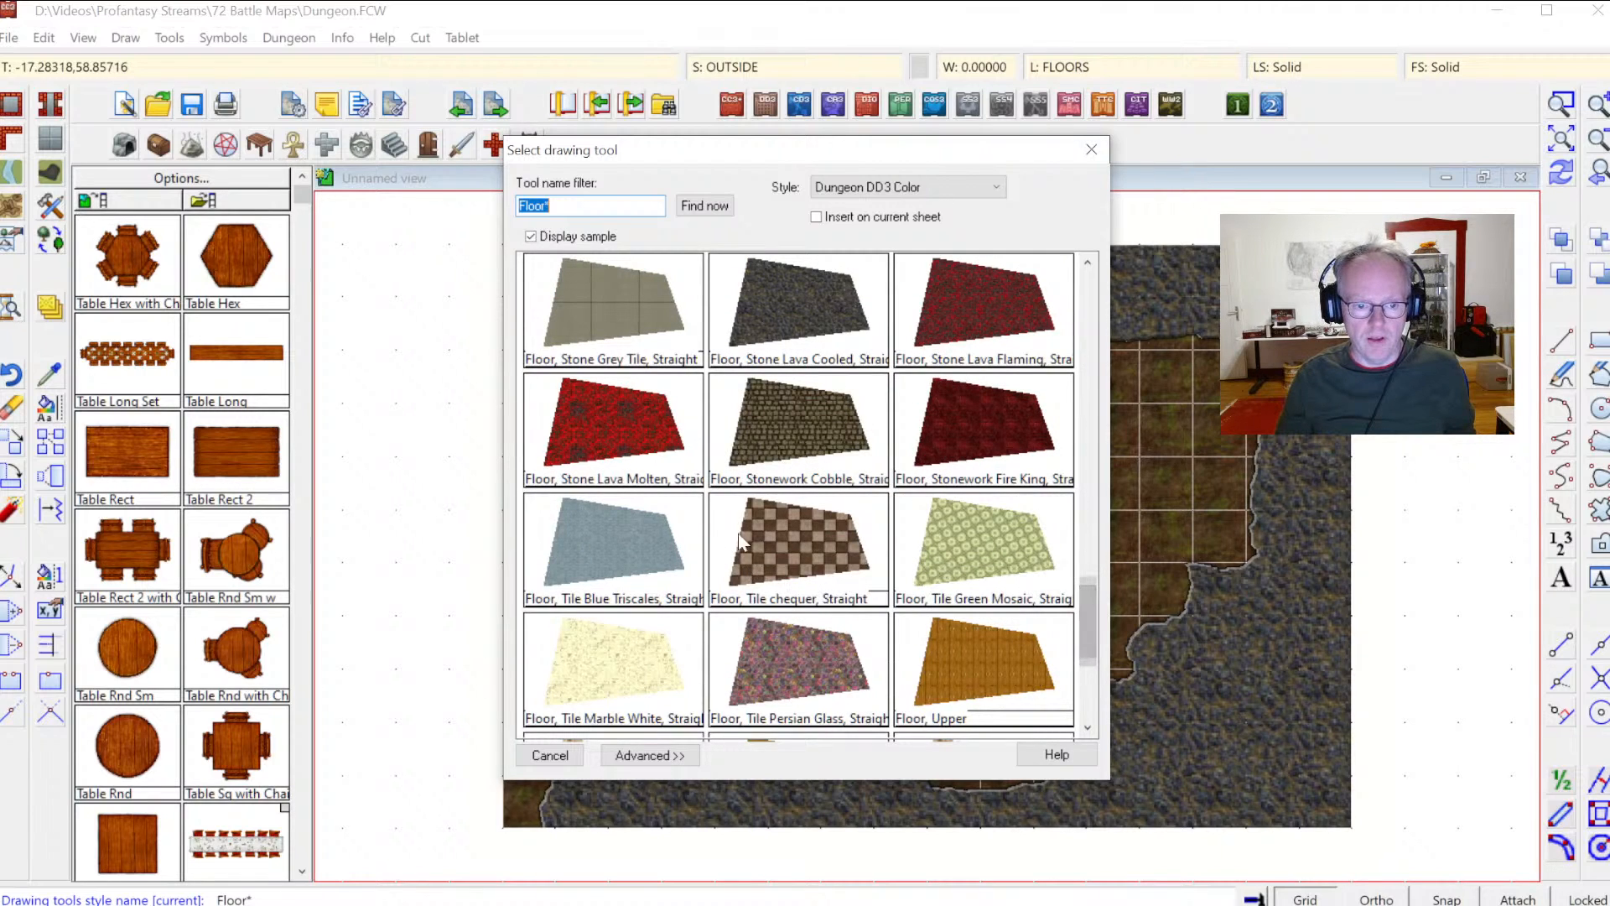
{"action": "left_click_drag", "start_coordinate": [1084, 591], "coordinate": [1103, 535]}
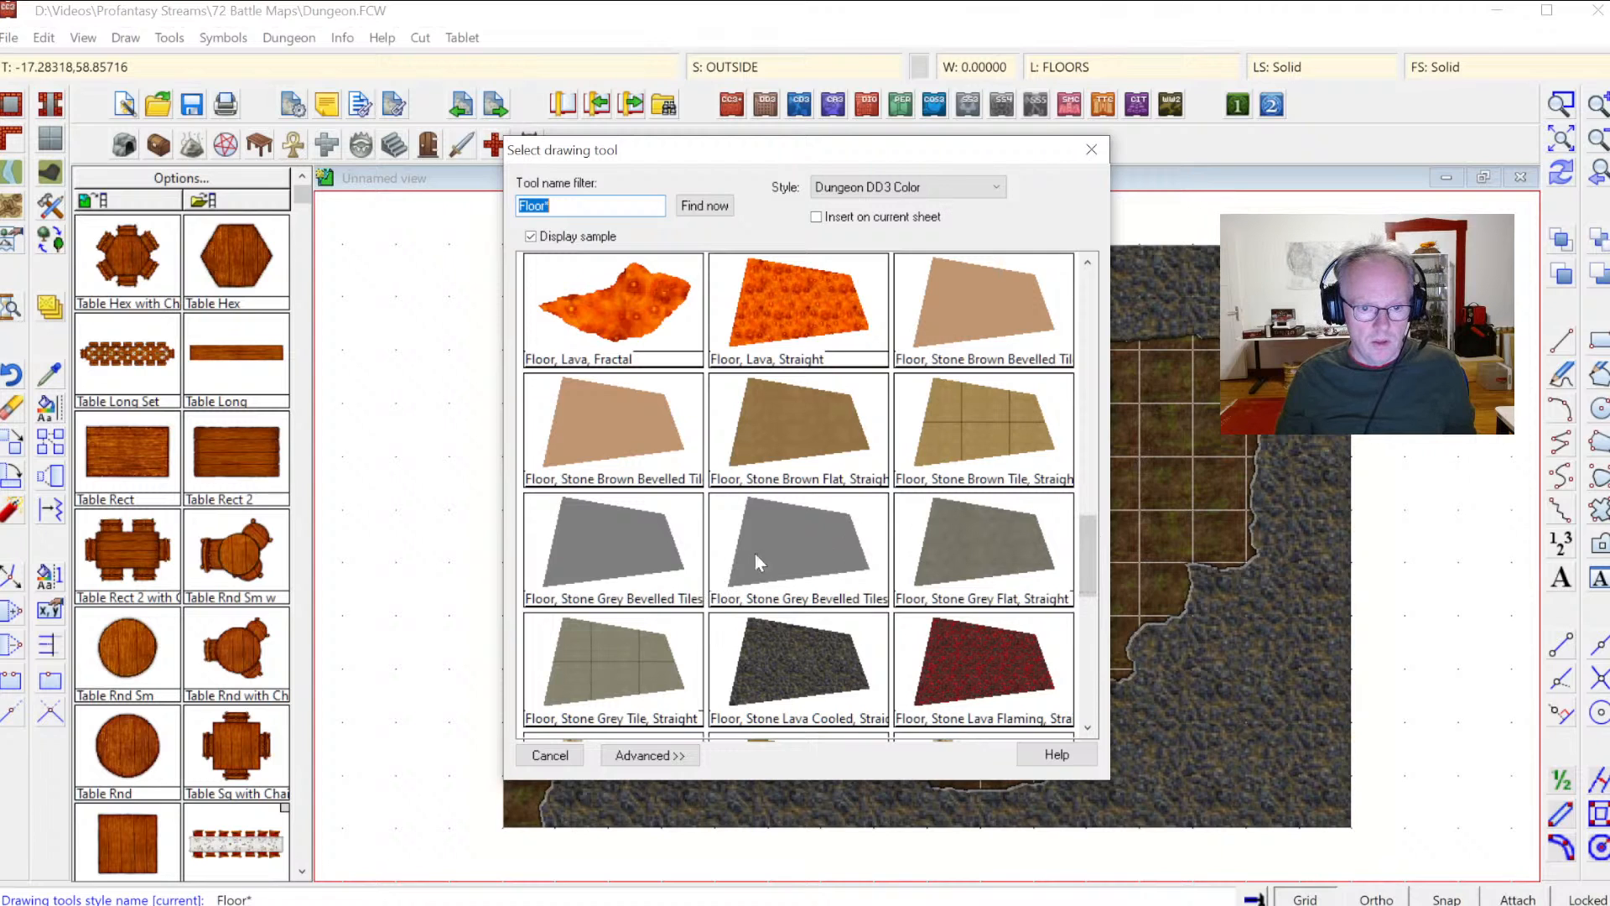
{"action": "left_click", "coordinate": [935, 546]}
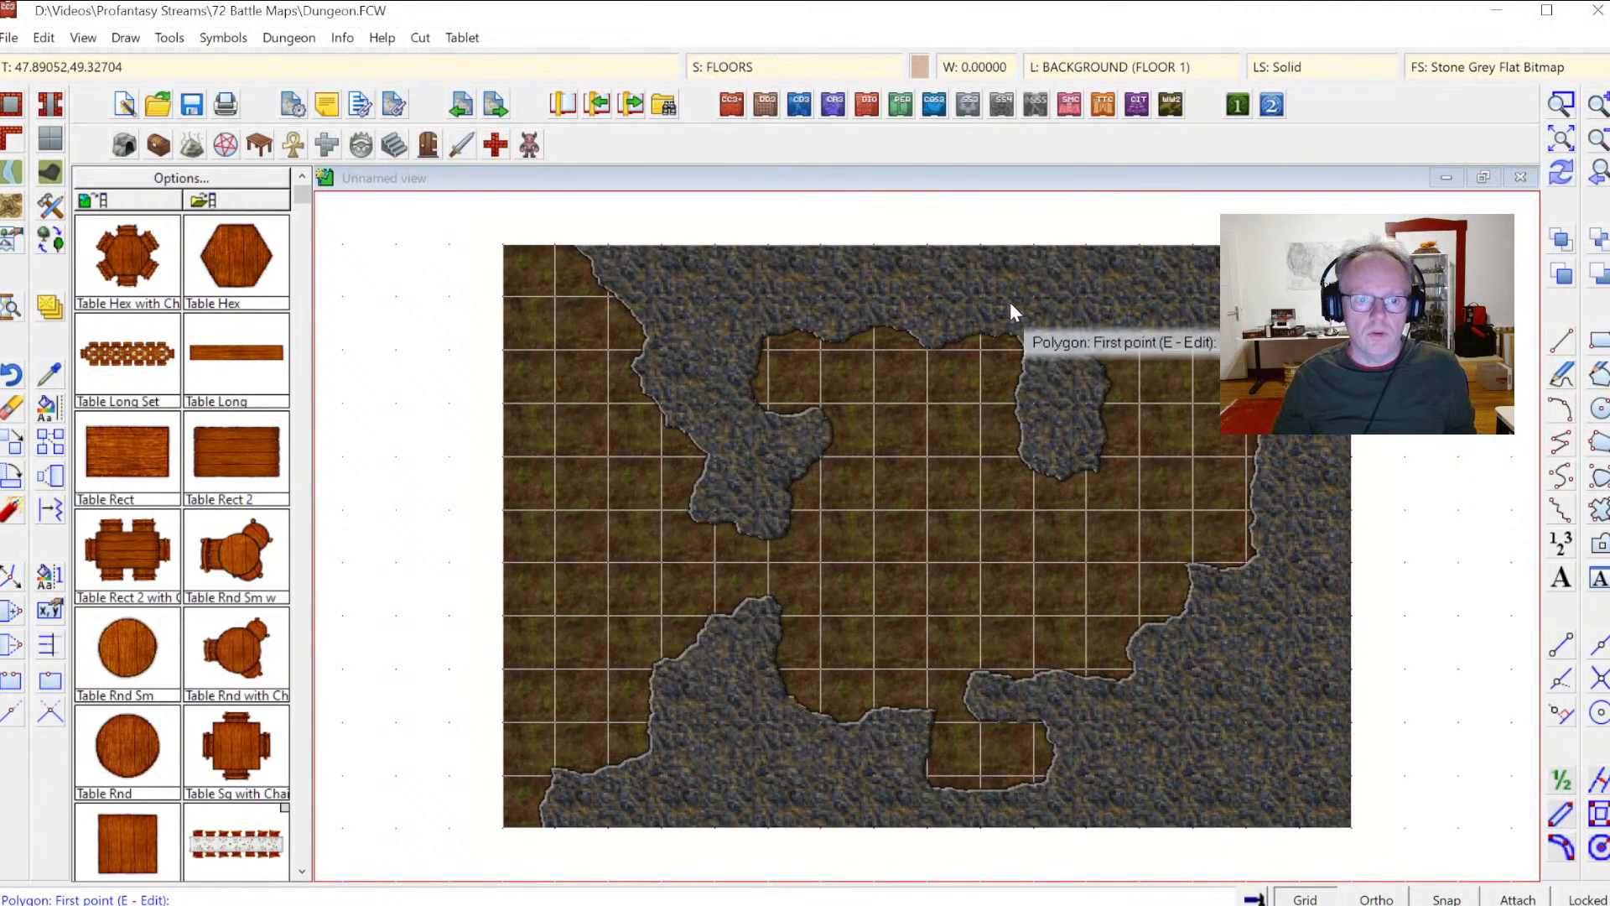
Step: Draw a stone grey floor polygon over the cave interior, running from the upper wall down around the lower-left walls and back to the top edge
{"action": "left_click", "coordinate": [1007, 294]}
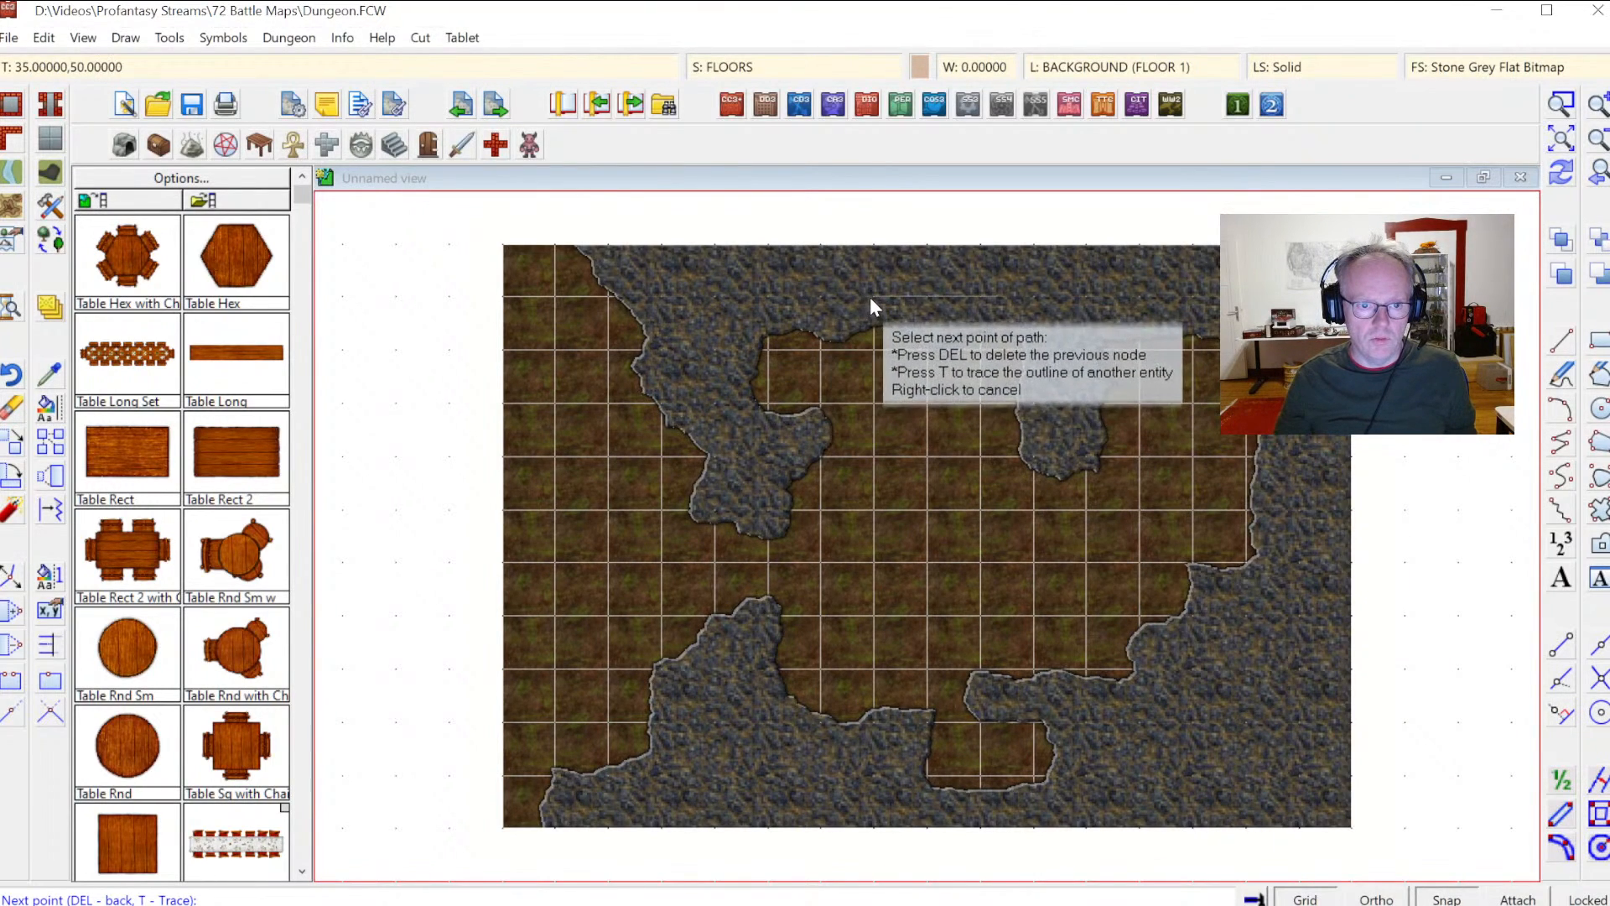
{"action": "left_click", "coordinate": [729, 293]}
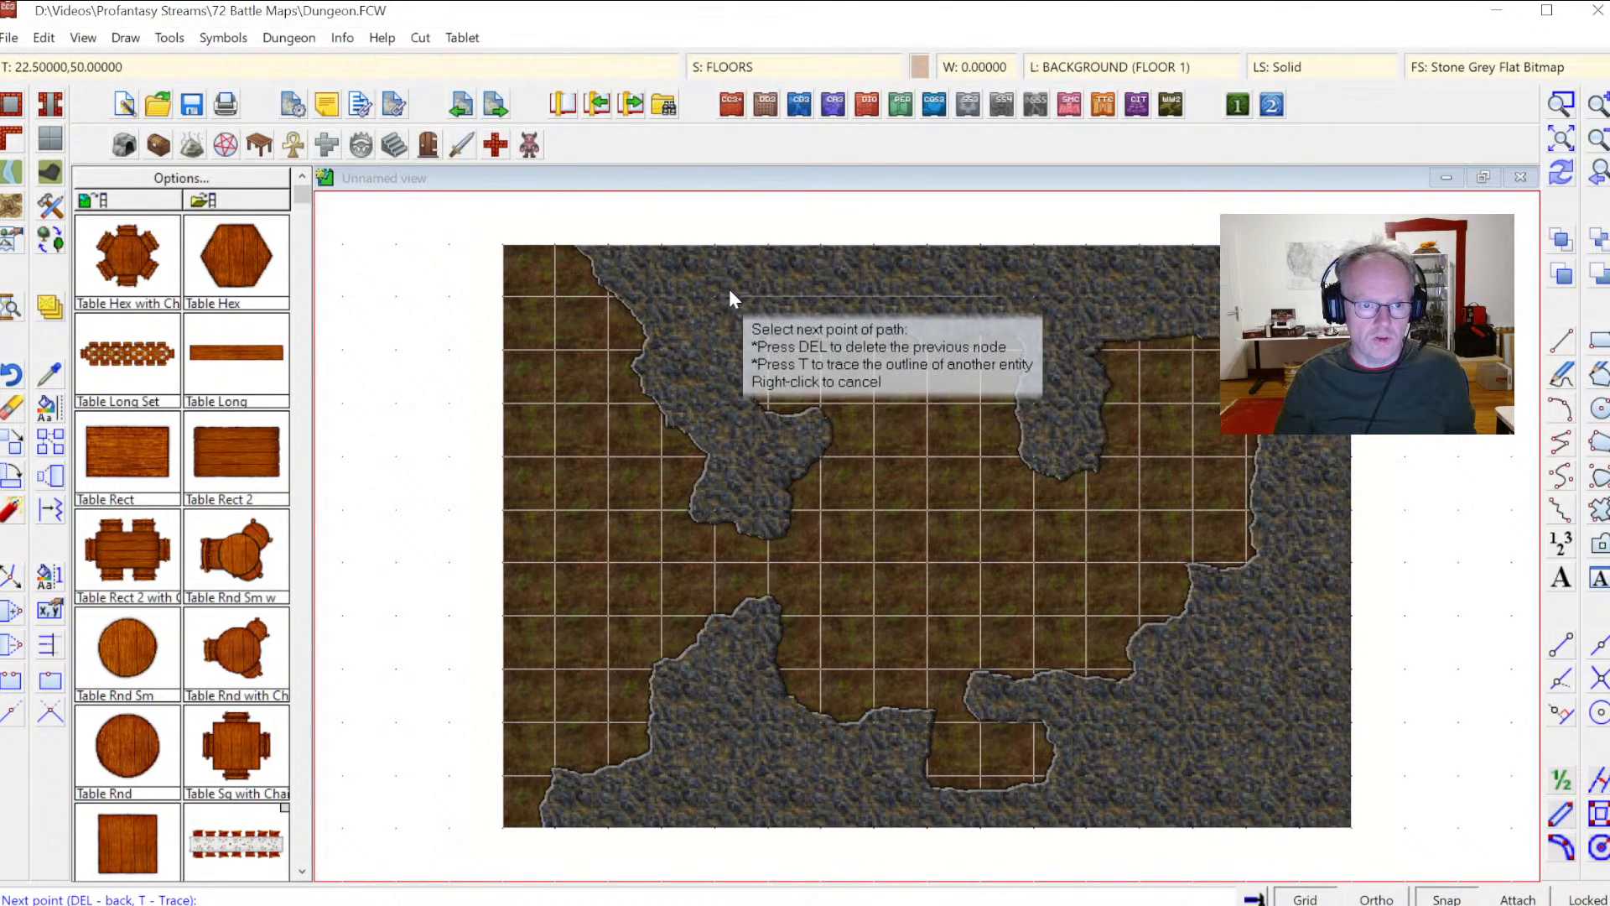
{"action": "left_click", "coordinate": [737, 457]}
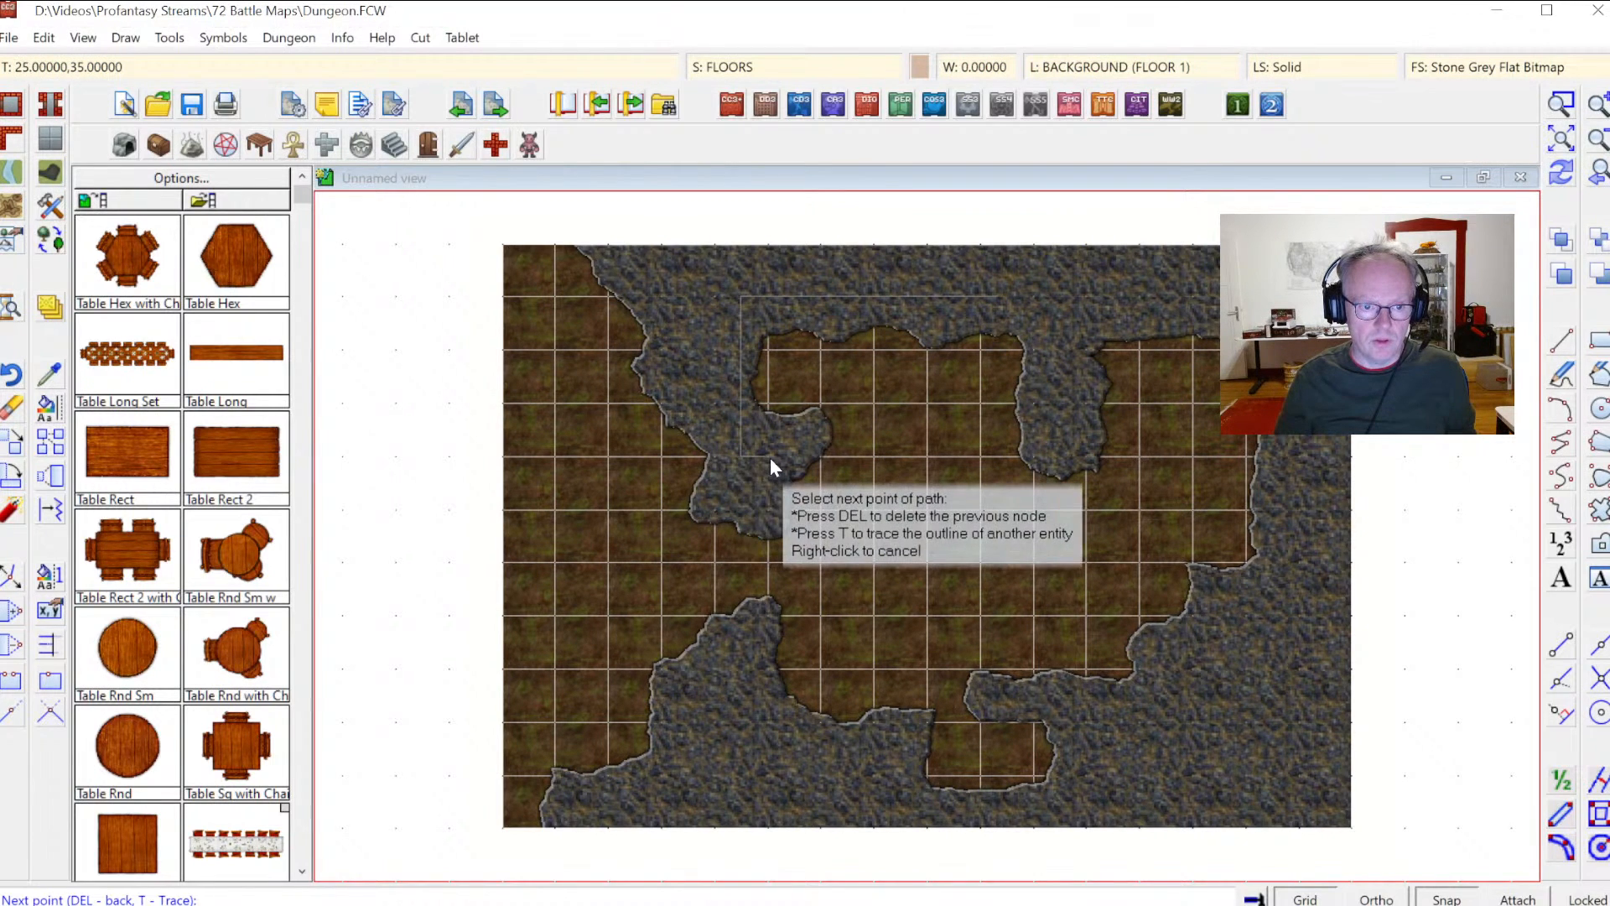
{"action": "left_click", "coordinate": [770, 457]}
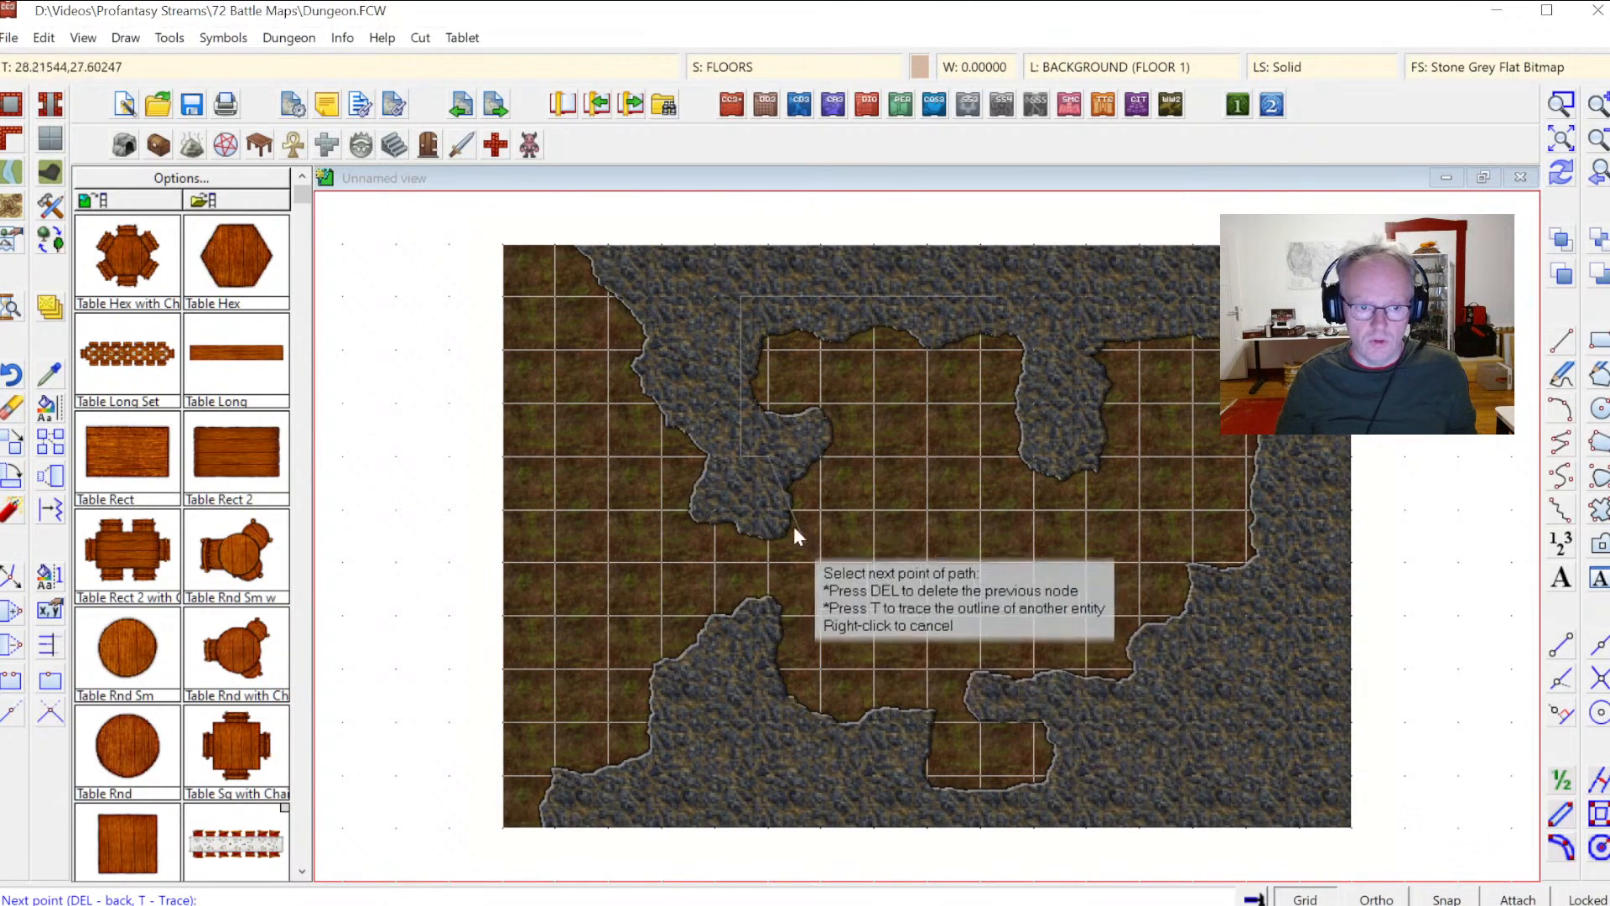
{"action": "left_click", "coordinate": [786, 536]}
{"action": "left_click", "coordinate": [804, 541]}
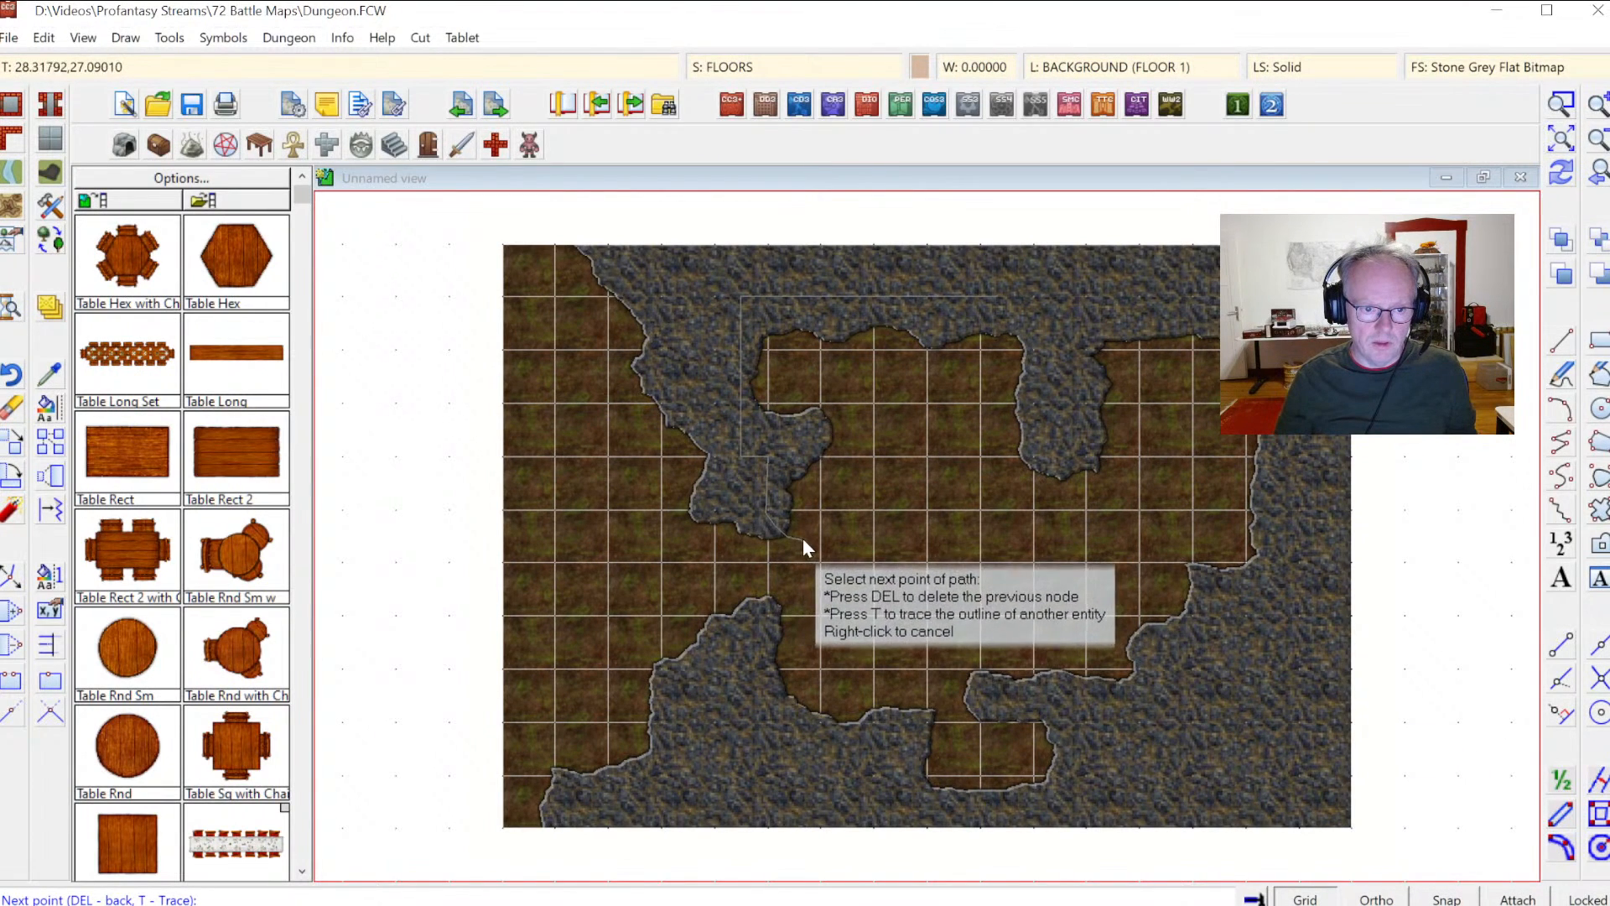
{"action": "left_click", "coordinate": [822, 557]}
{"action": "left_click", "coordinate": [823, 575]}
{"action": "left_click", "coordinate": [796, 591]}
{"action": "left_click", "coordinate": [774, 597]}
{"action": "left_click", "coordinate": [749, 618]}
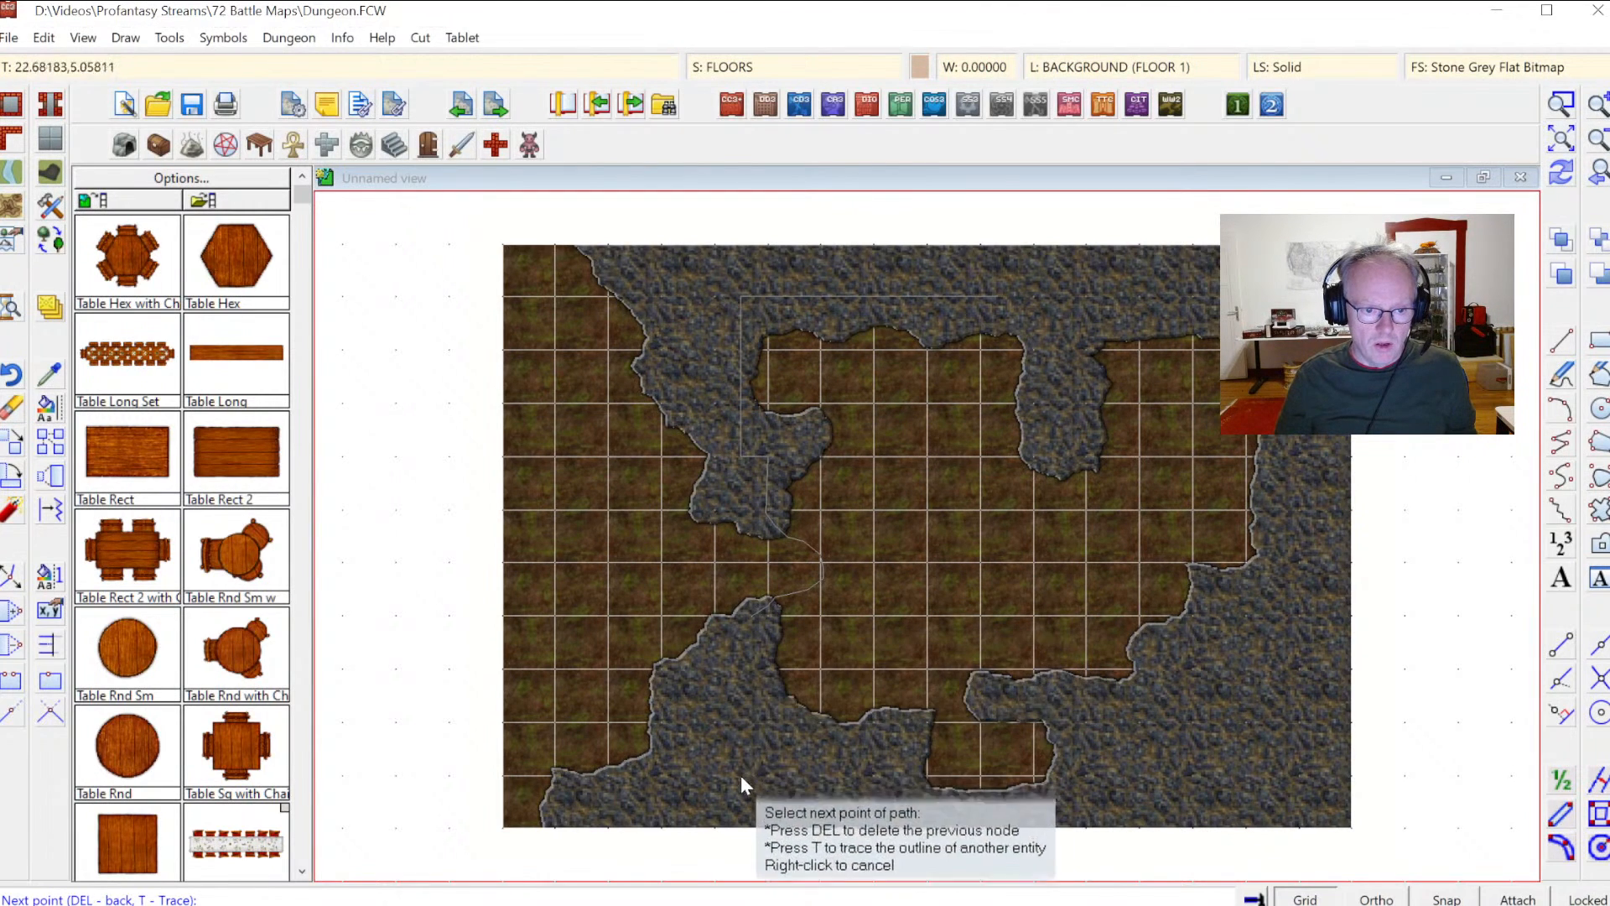
{"action": "left_click", "coordinate": [740, 846]}
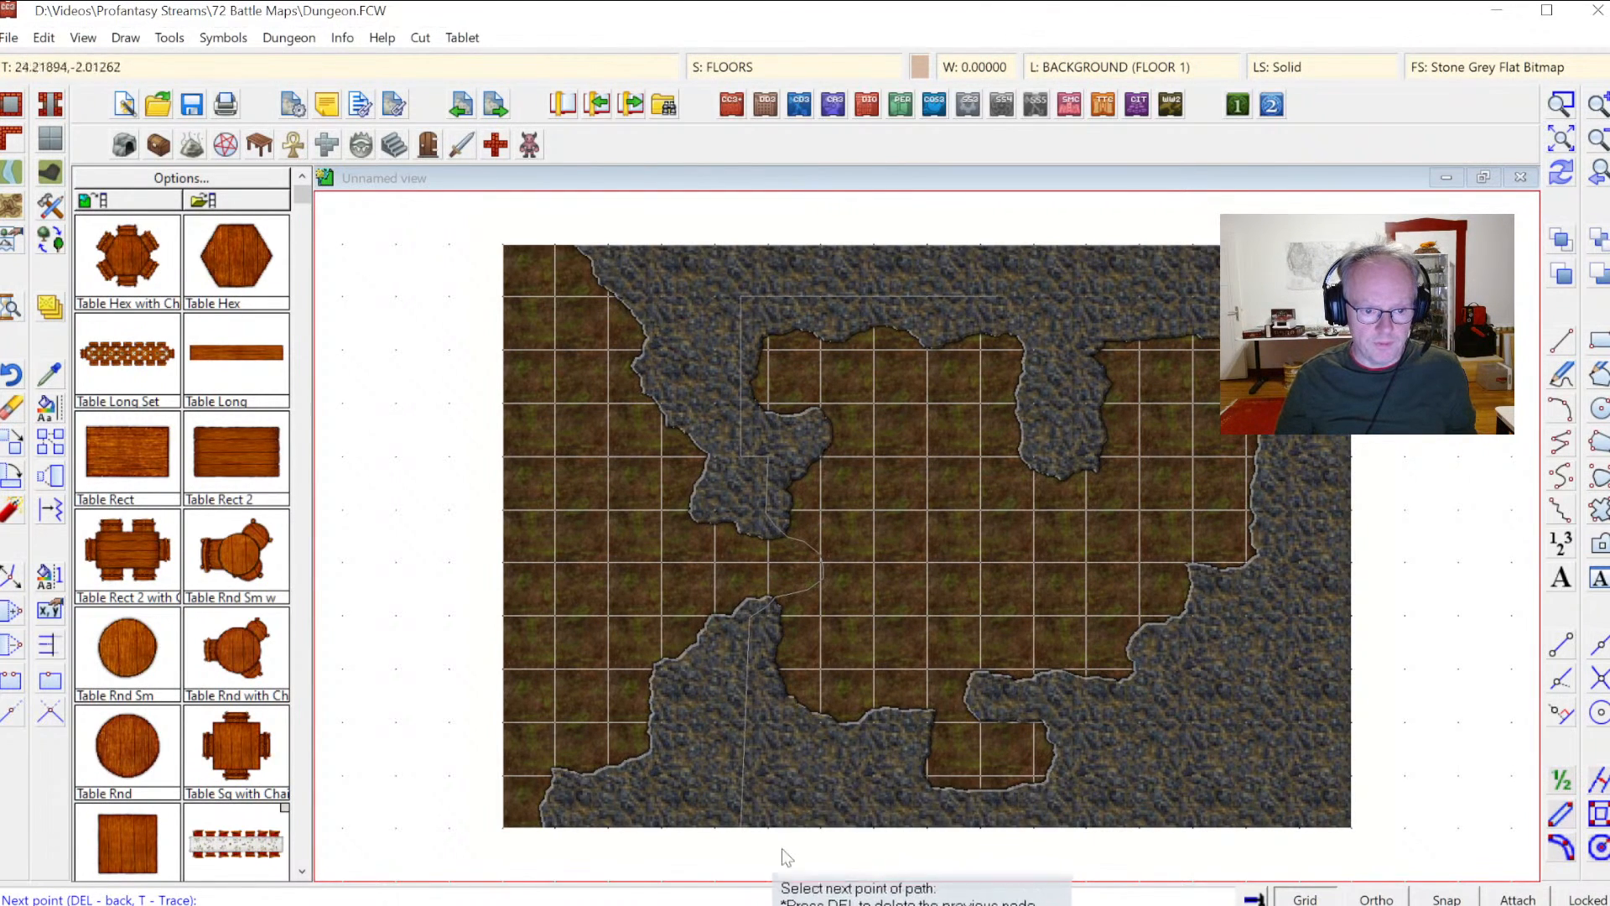
{"action": "left_click", "coordinate": [1409, 853]}
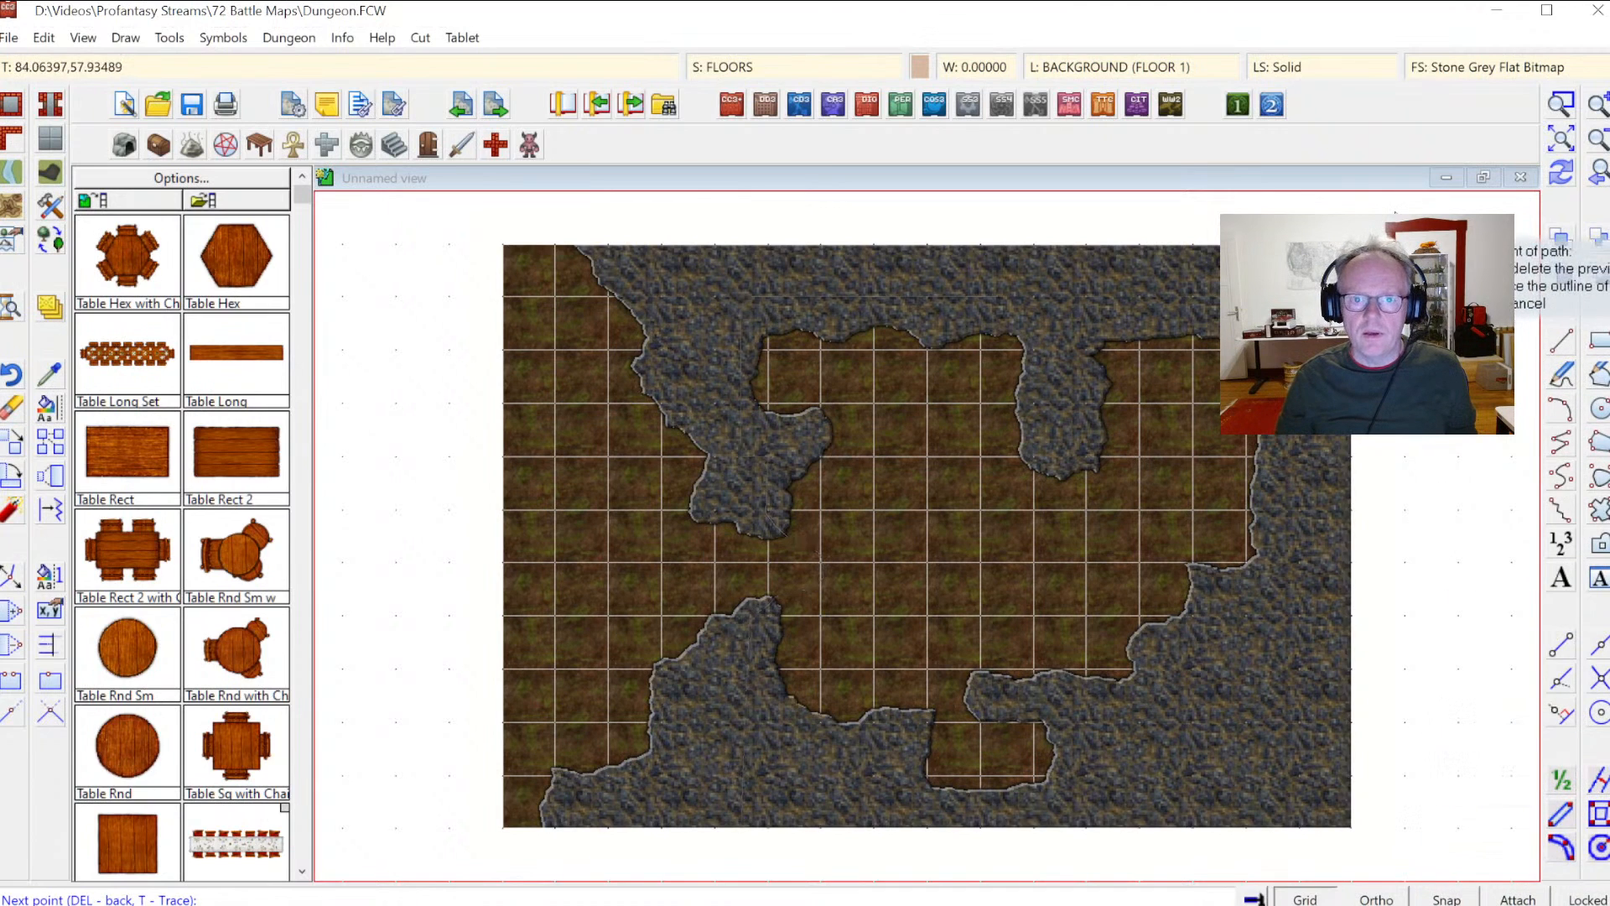
{"action": "left_click", "coordinate": [1401, 234]}
{"action": "right_click", "coordinate": [1399, 231]}
Step: Zoom in on the floor edge and turn off the Glow effects on the GRID and FLOORS sheets
{"action": "left_click", "coordinate": [1562, 173]}
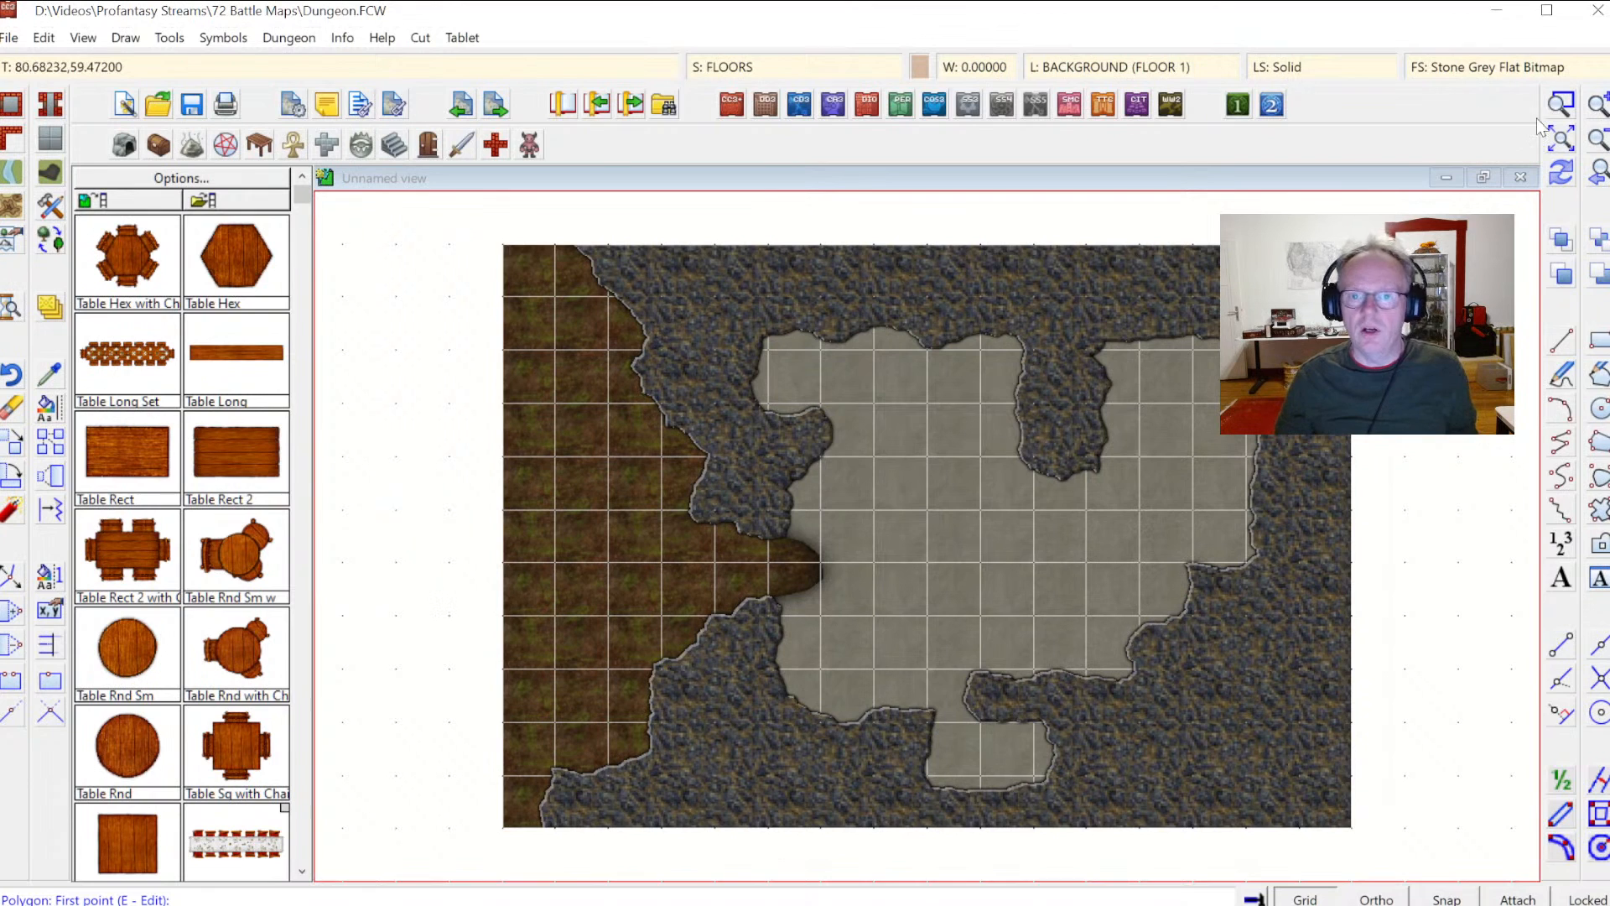
{"action": "left_click", "coordinate": [1562, 105]}
{"action": "left_click", "coordinate": [586, 441]}
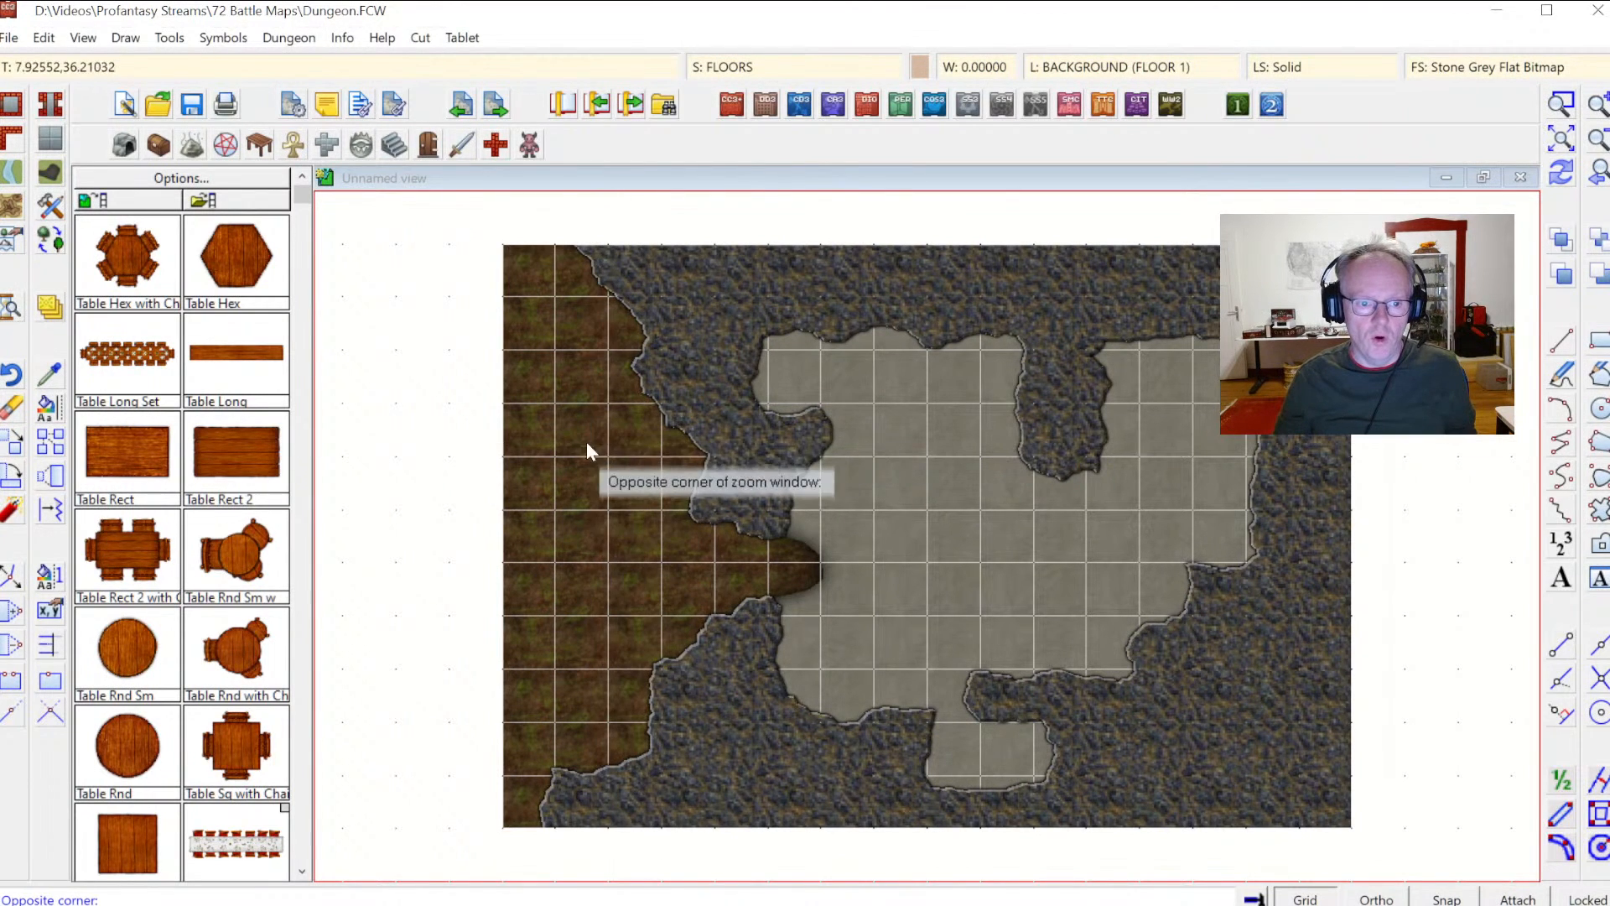
{"action": "left_click", "coordinate": [944, 692]}
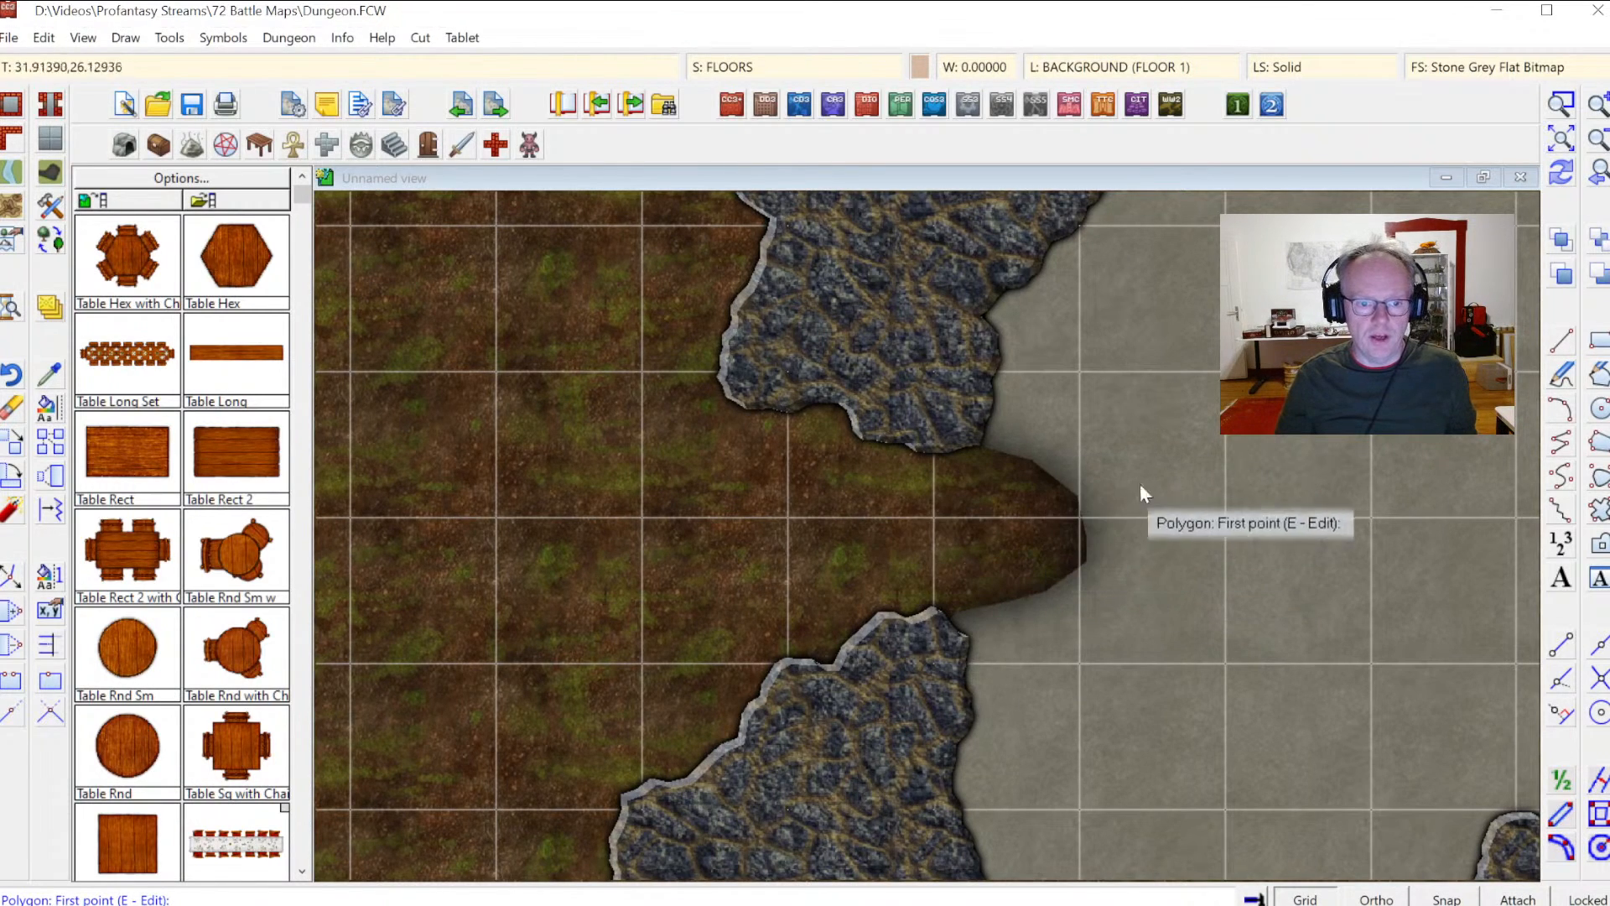
{"action": "left_click", "coordinate": [744, 68]}
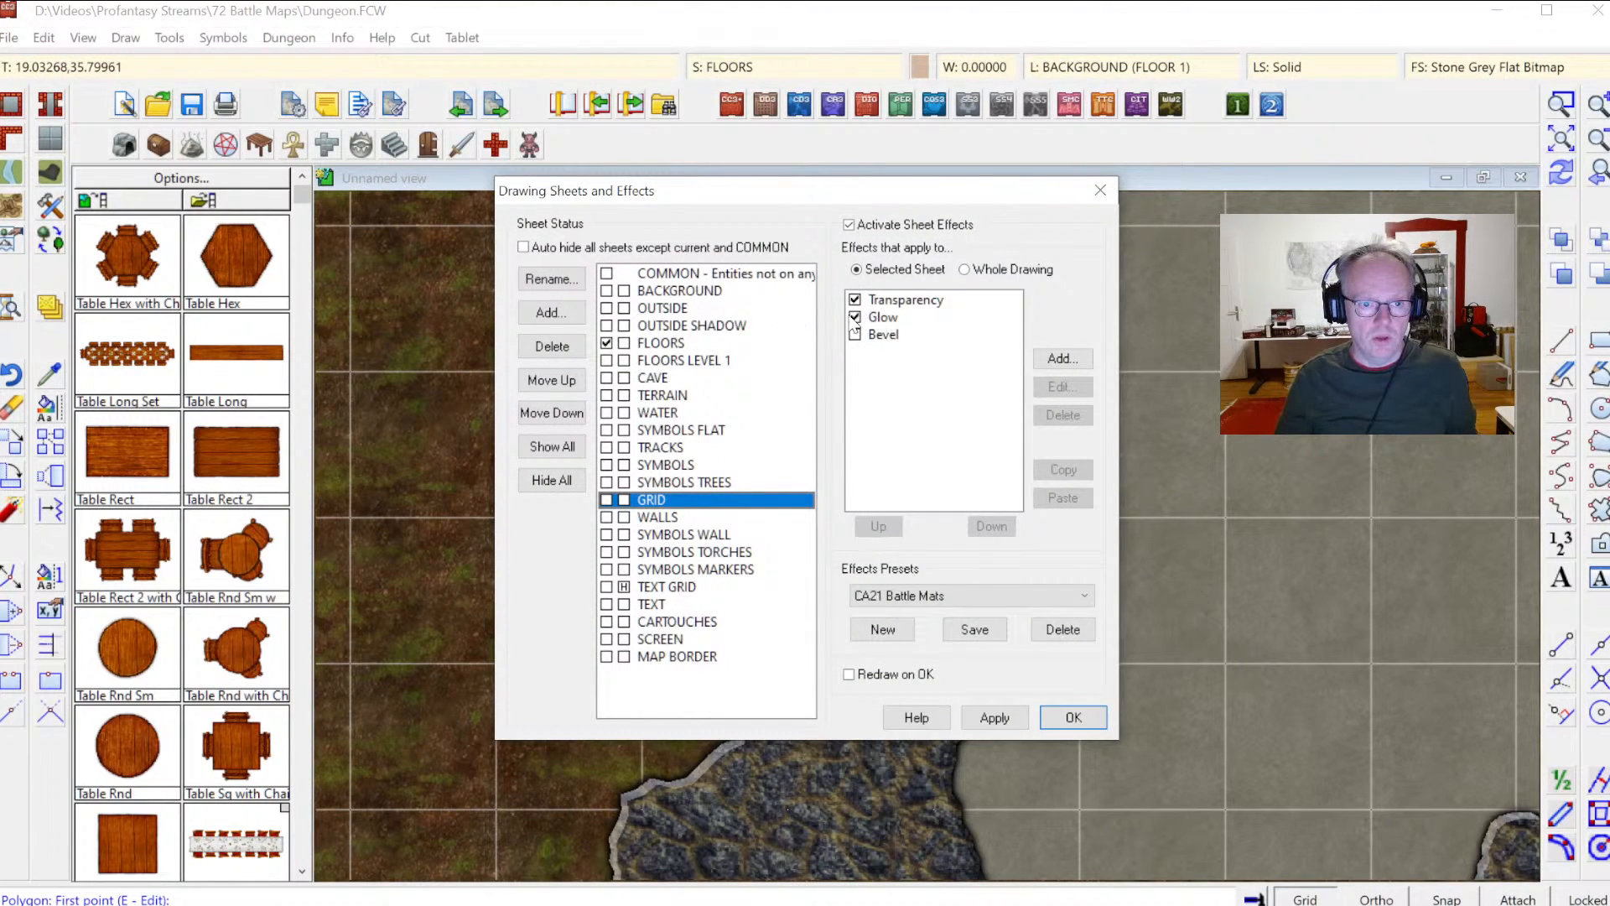
{"action": "left_click", "coordinate": [855, 318]}
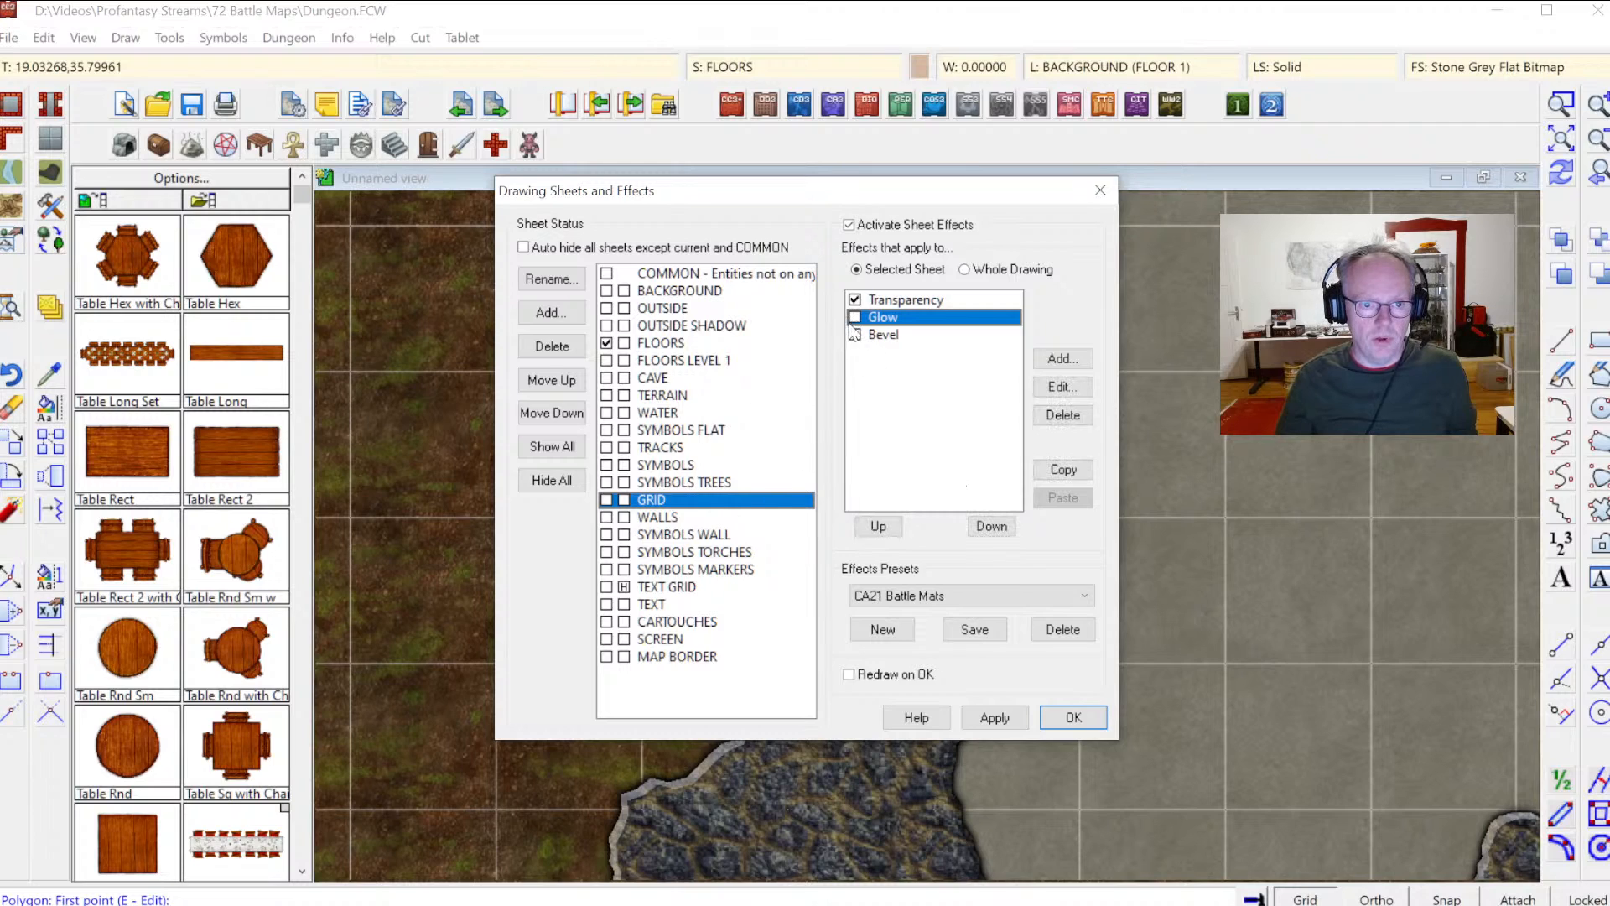
{"action": "left_click", "coordinate": [681, 343]}
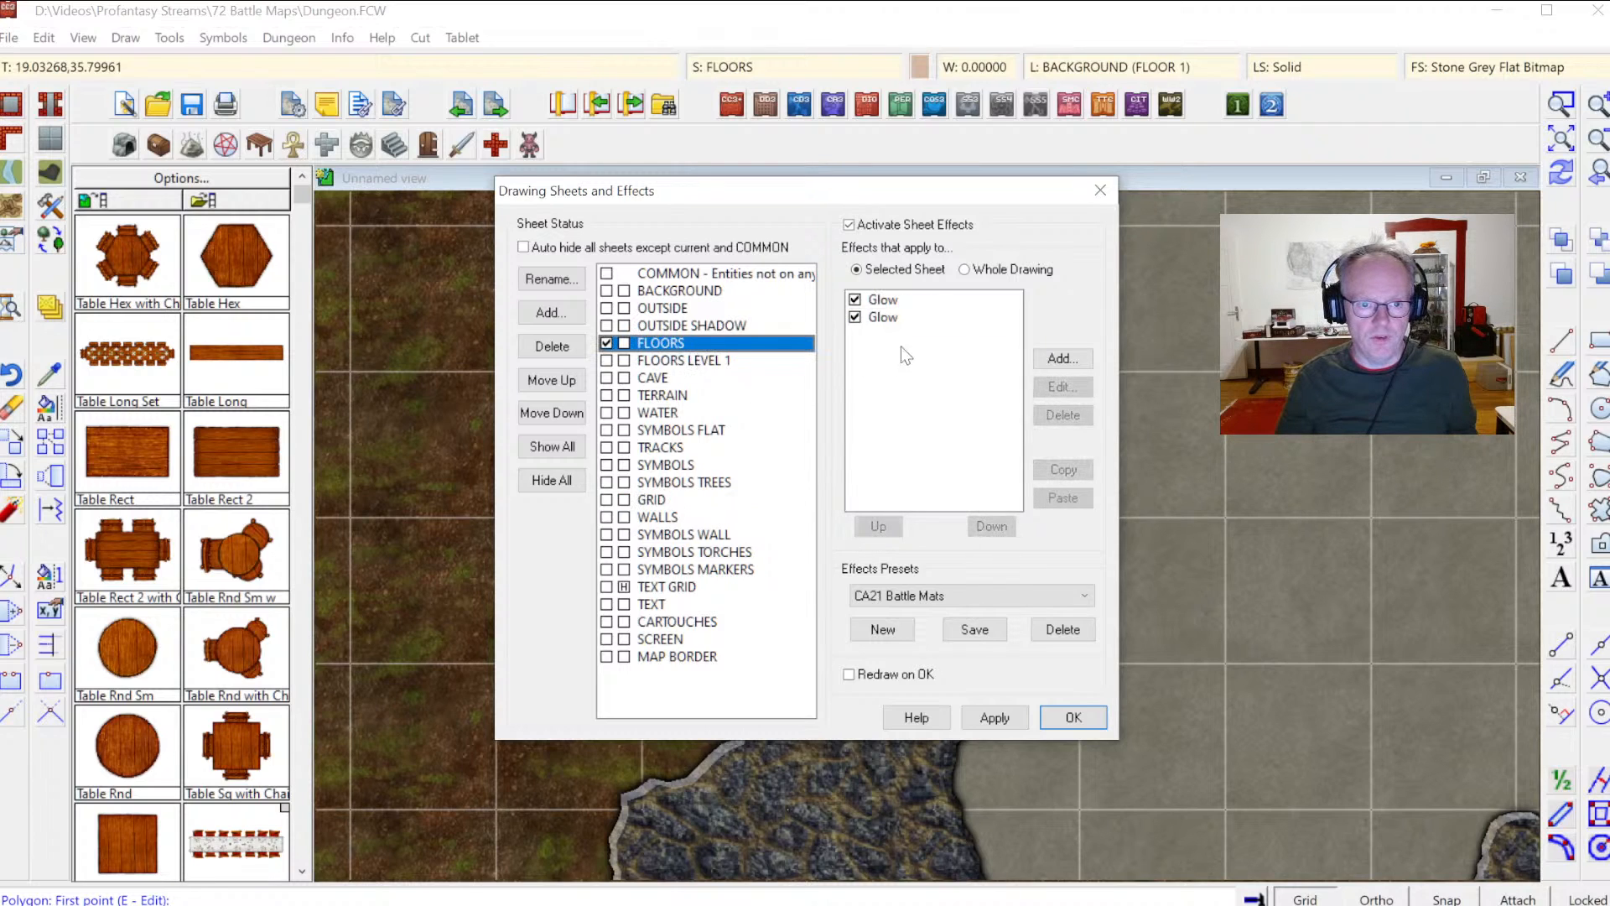
{"action": "left_click", "coordinate": [855, 318]}
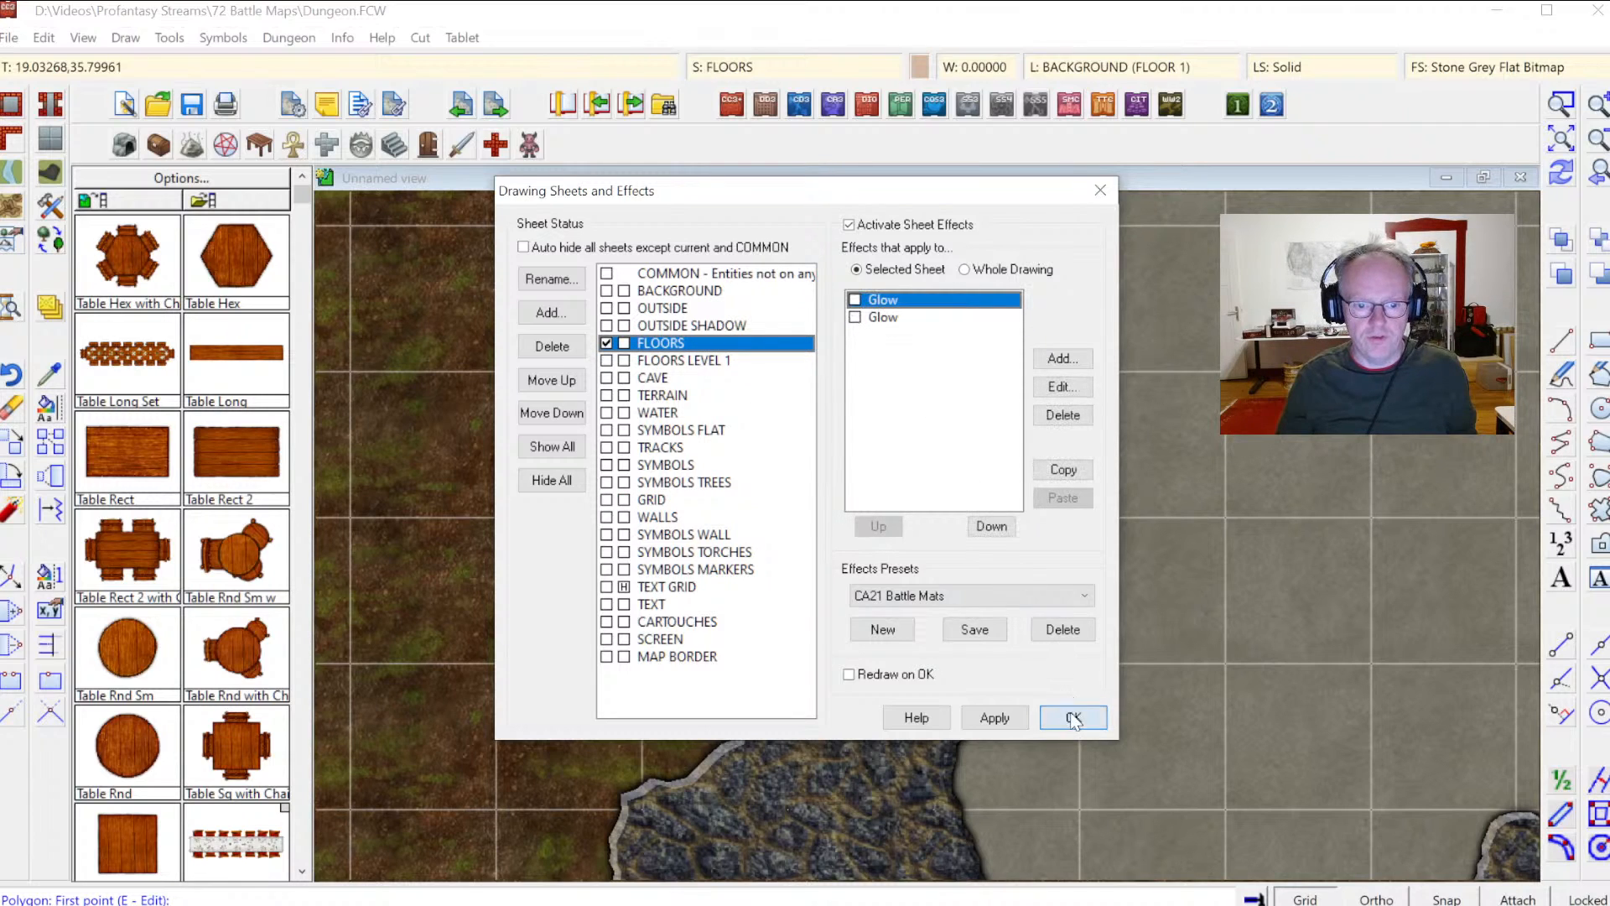
{"action": "left_click", "coordinate": [1073, 718]}
Step: Zoom out and choose a curved Dirt Brown terrain drawing tool
{"action": "left_click", "coordinate": [1600, 141]}
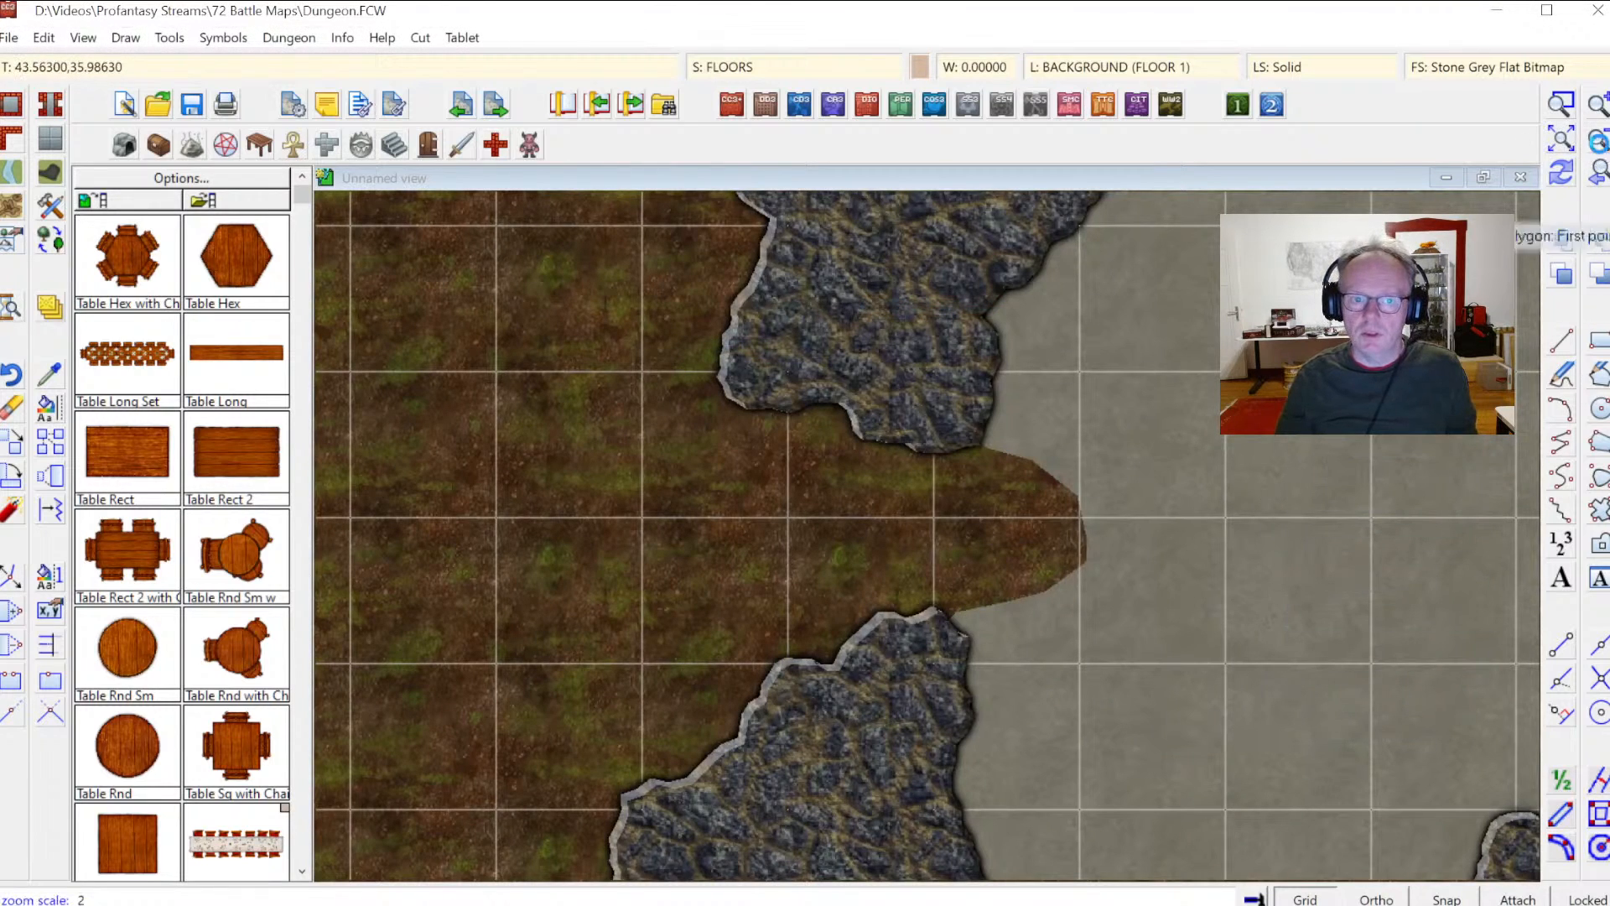
{"action": "key", "text": "Return"}
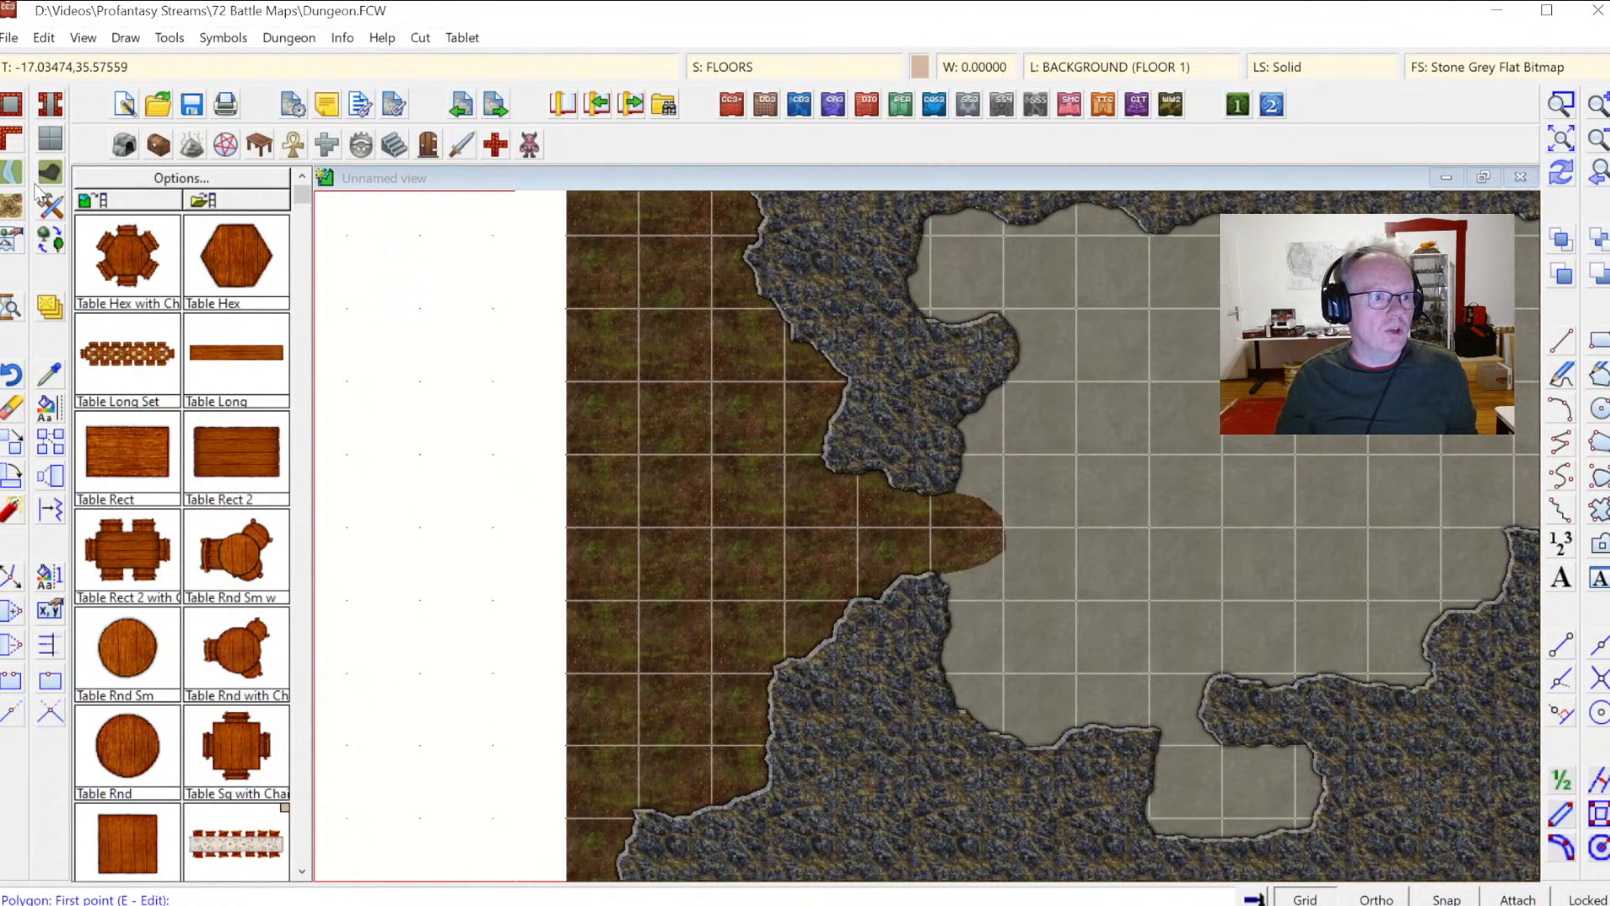
{"action": "left_click", "coordinate": [12, 208]}
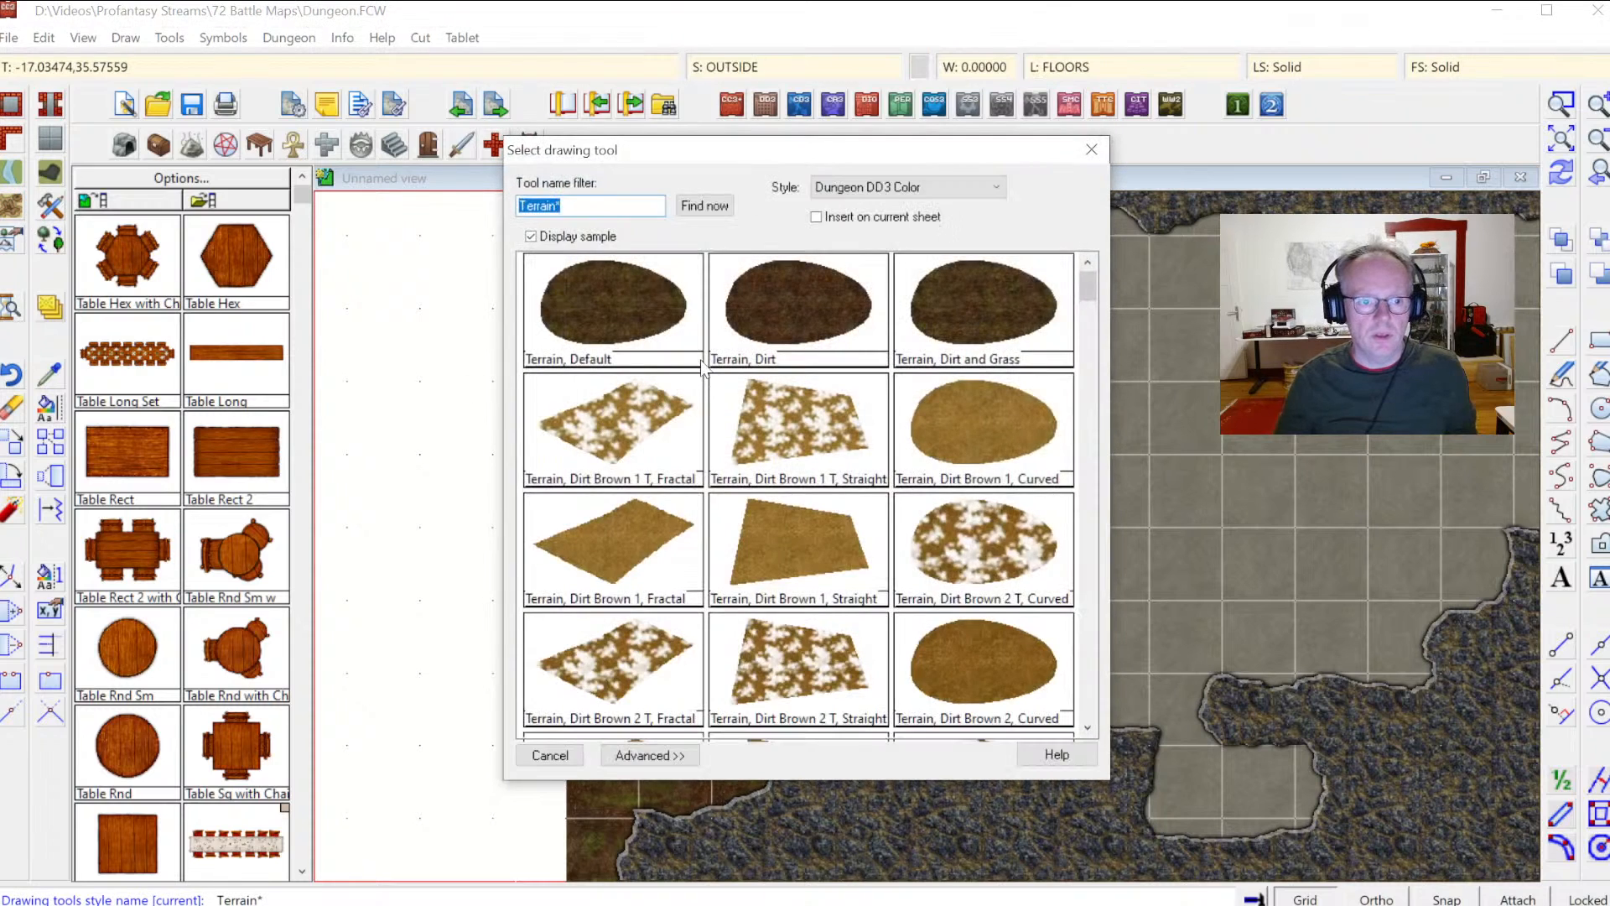
{"action": "left_click_drag", "start_coordinate": [1088, 285], "coordinate": [1090, 325]}
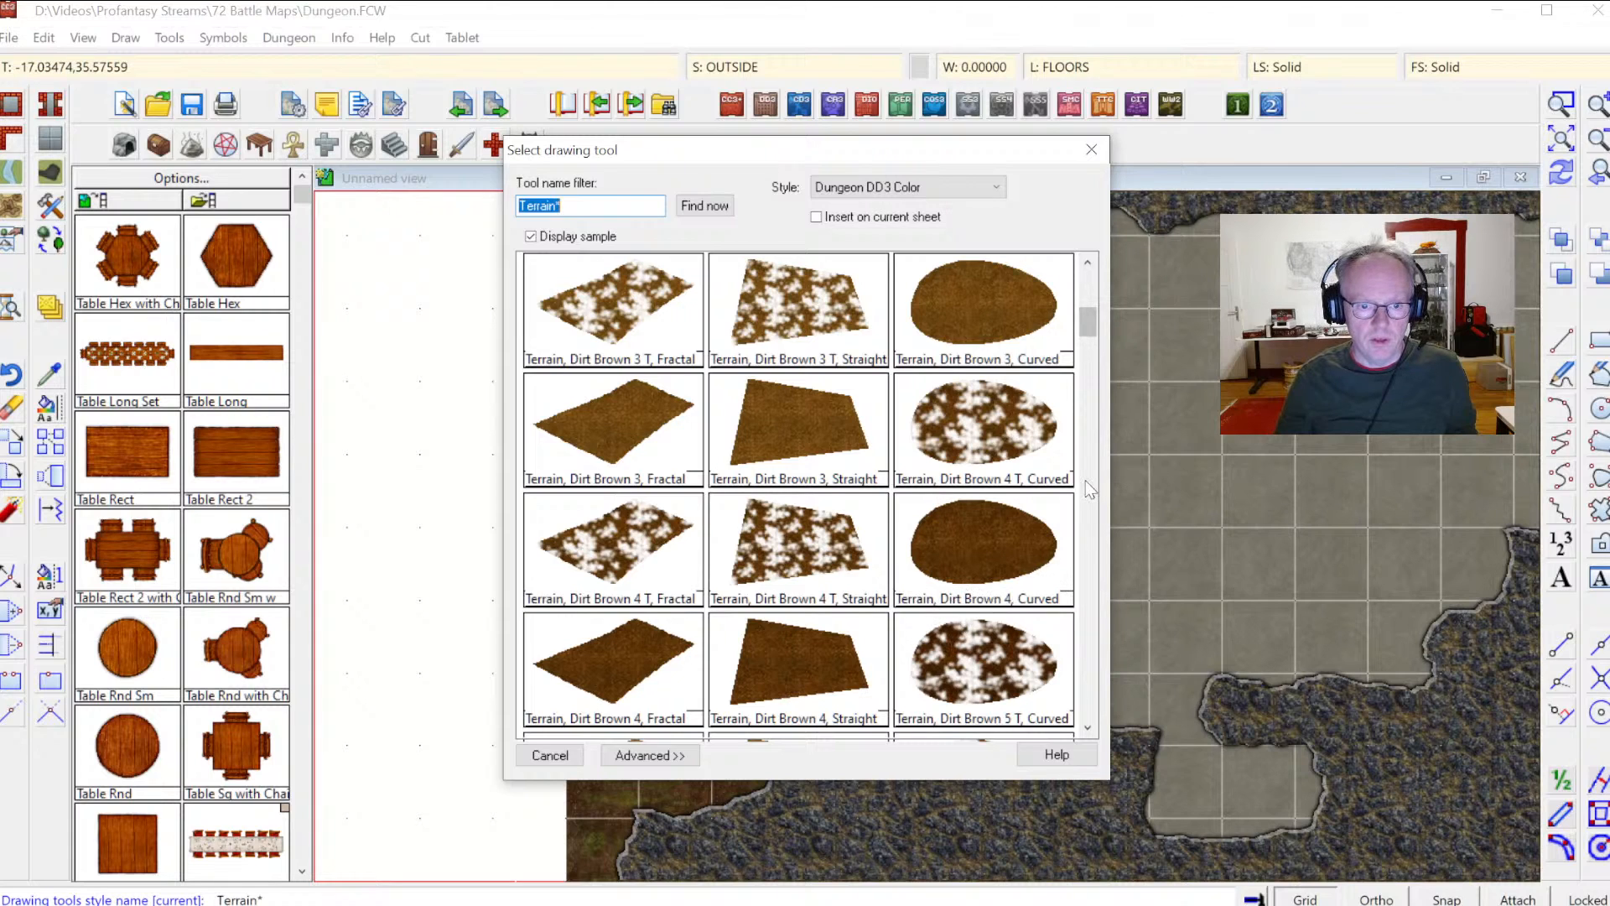
{"action": "scroll", "coordinate": [1080, 511], "scroll_direction": "down", "scroll_amount": 3}
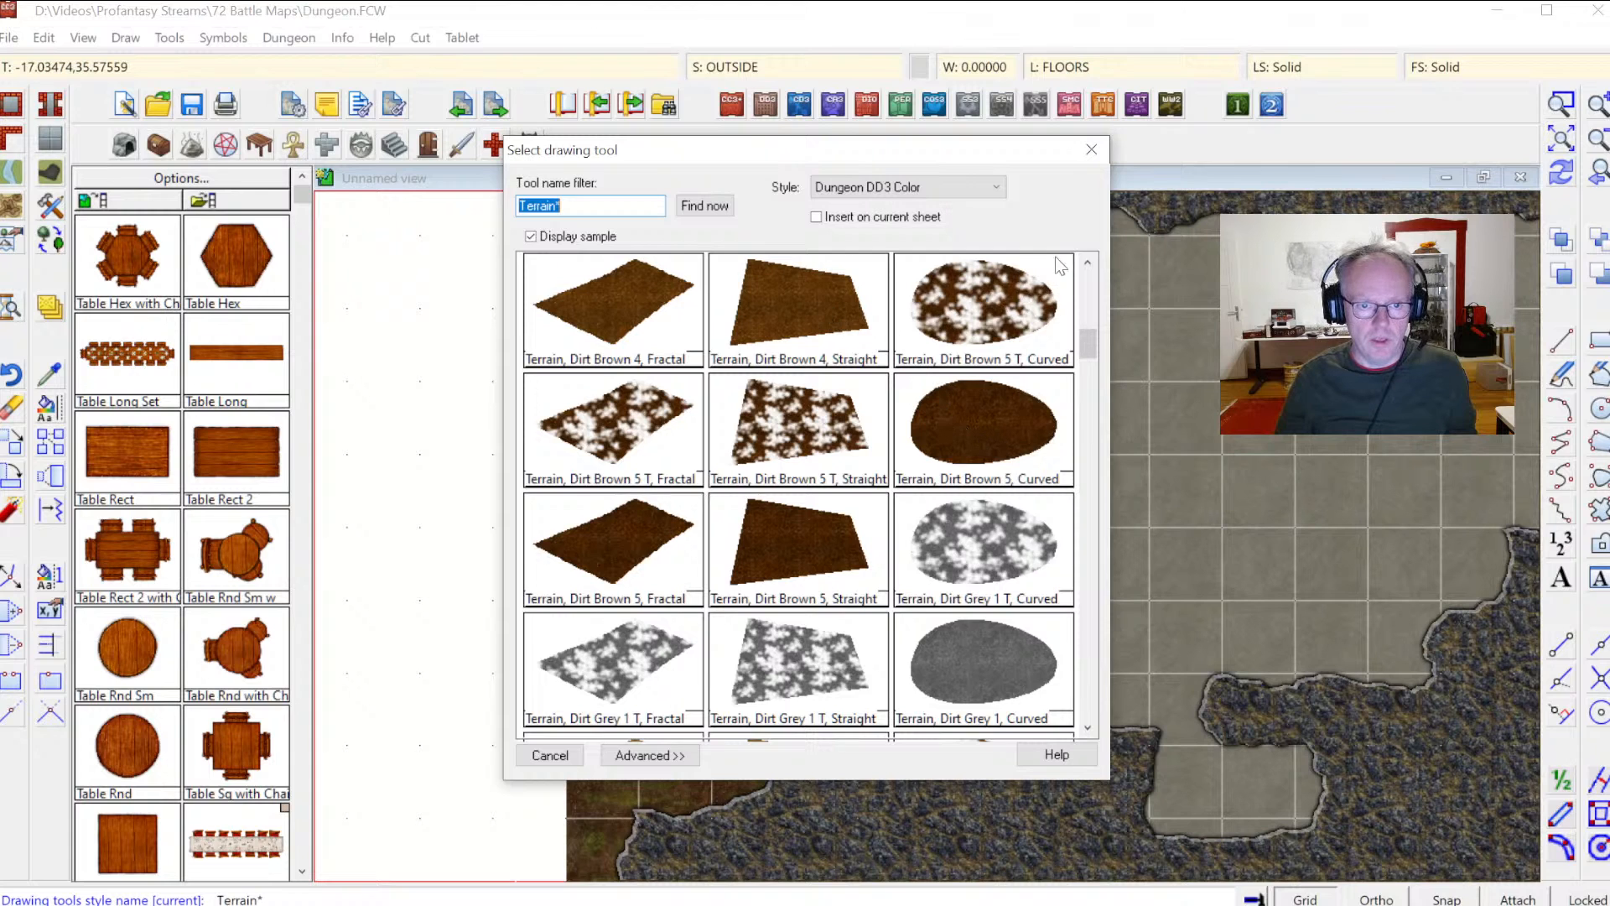
{"action": "scroll", "coordinate": [1090, 273], "scroll_direction": "up", "scroll_amount": 1}
{"action": "double_click", "coordinate": [979, 299]}
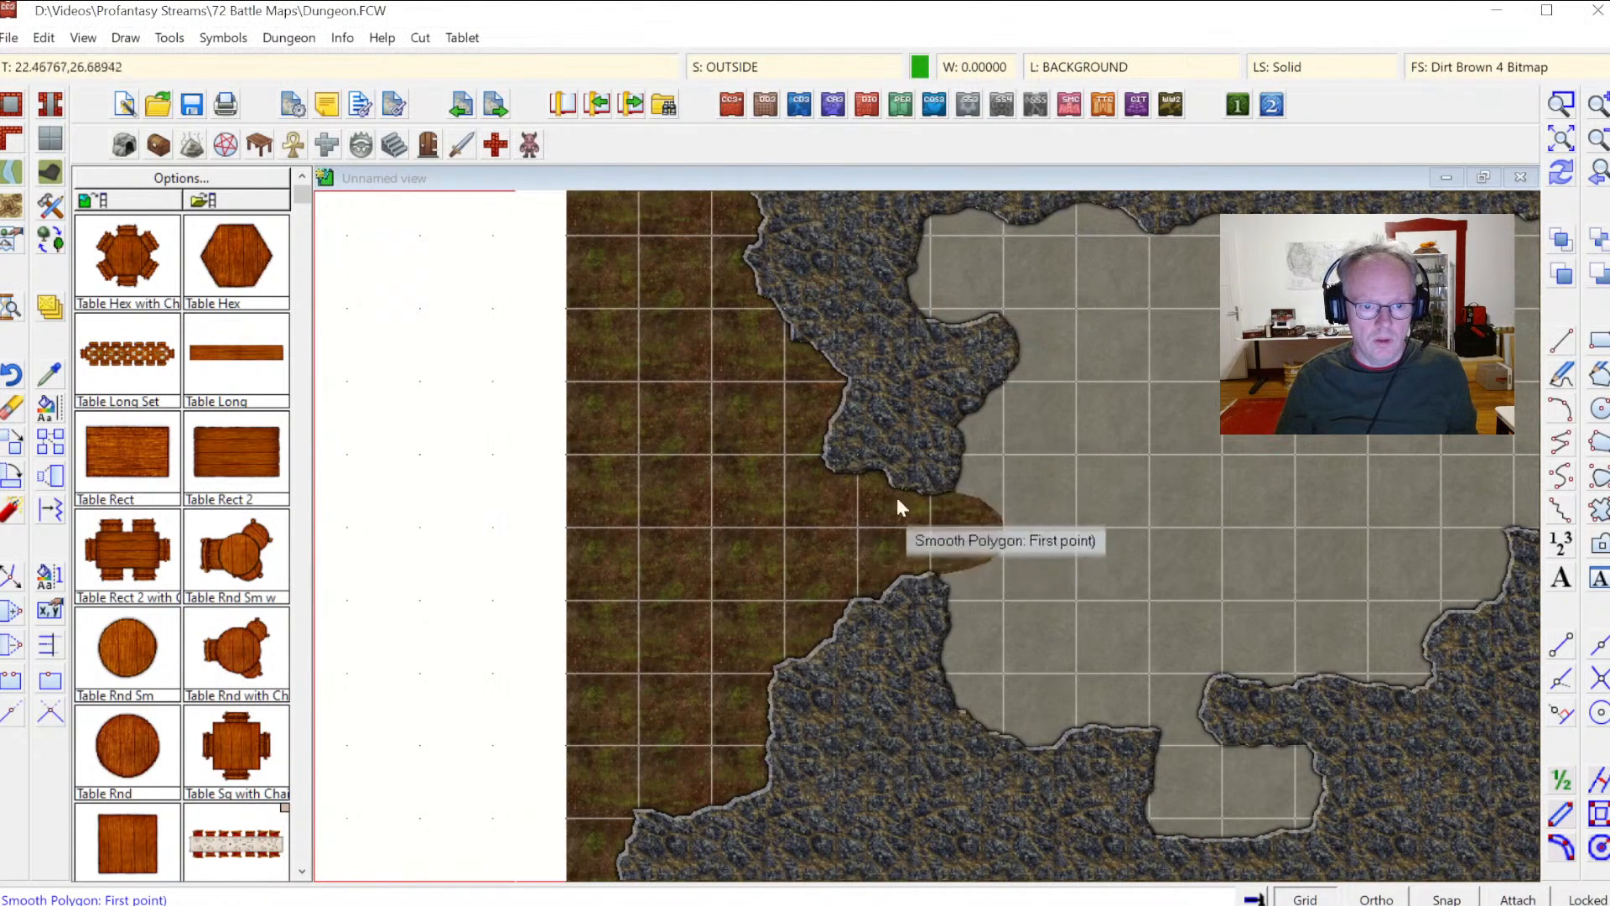
Step: Draw a smooth dirt terrain polygon blending the brown ground into the floor edge between the left cave walls
{"action": "left_click", "coordinate": [913, 450]}
{"action": "left_click", "coordinate": [886, 442]}
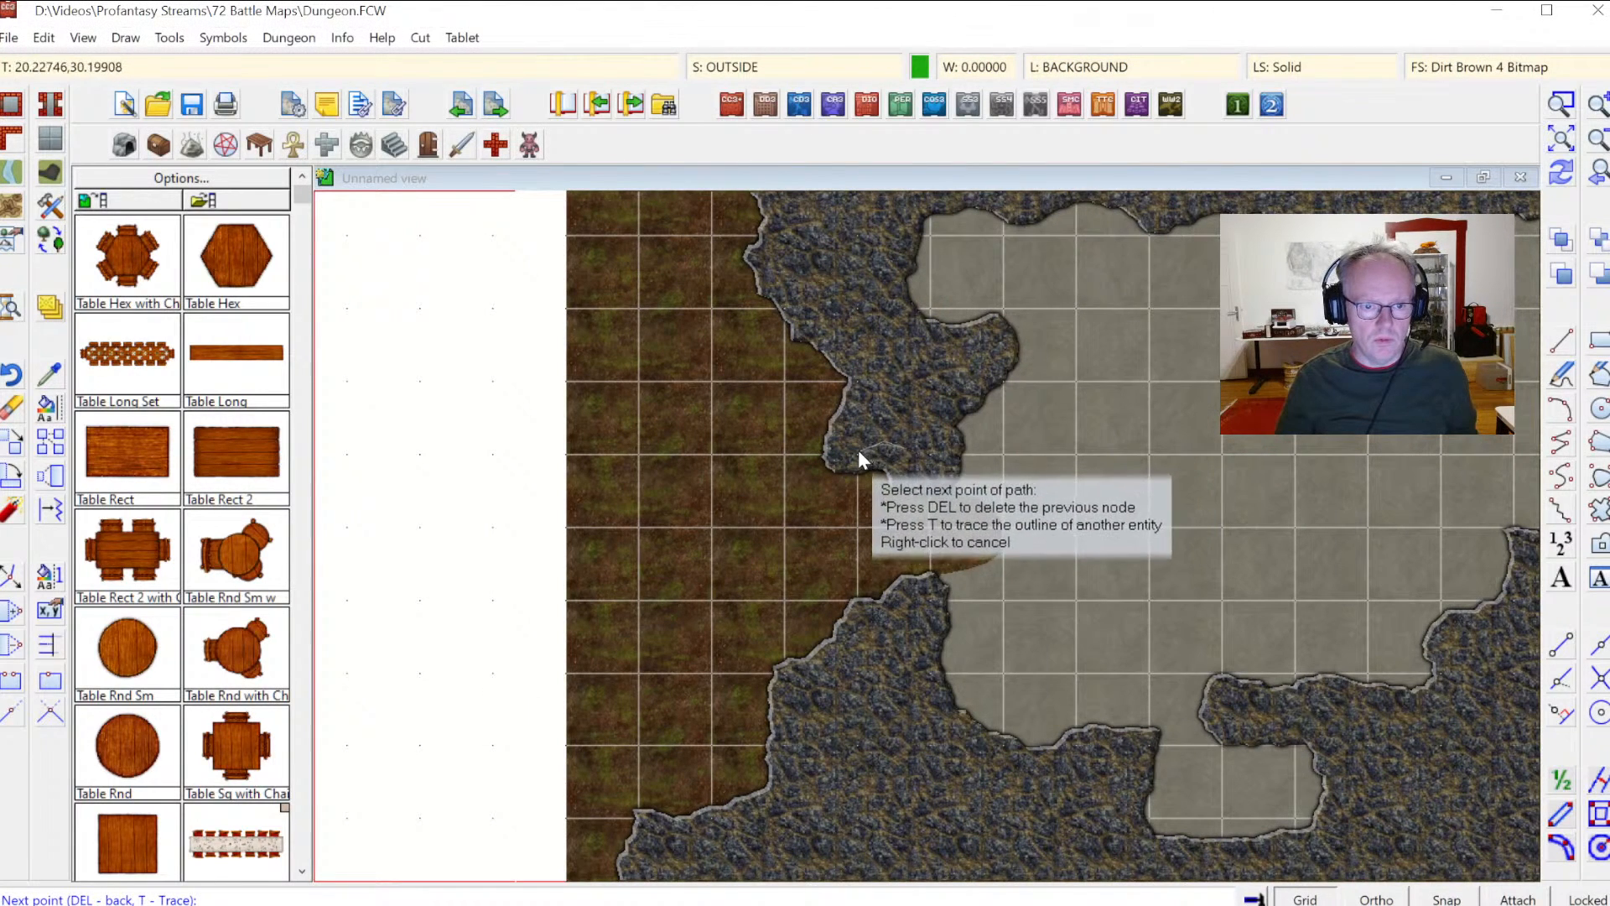
{"action": "left_click", "coordinate": [829, 459]}
{"action": "left_click", "coordinate": [877, 369]}
{"action": "left_click", "coordinate": [787, 280]}
{"action": "left_click", "coordinate": [748, 327]}
{"action": "left_click", "coordinate": [775, 394]}
{"action": "left_click", "coordinate": [755, 494]}
{"action": "left_click", "coordinate": [801, 575]}
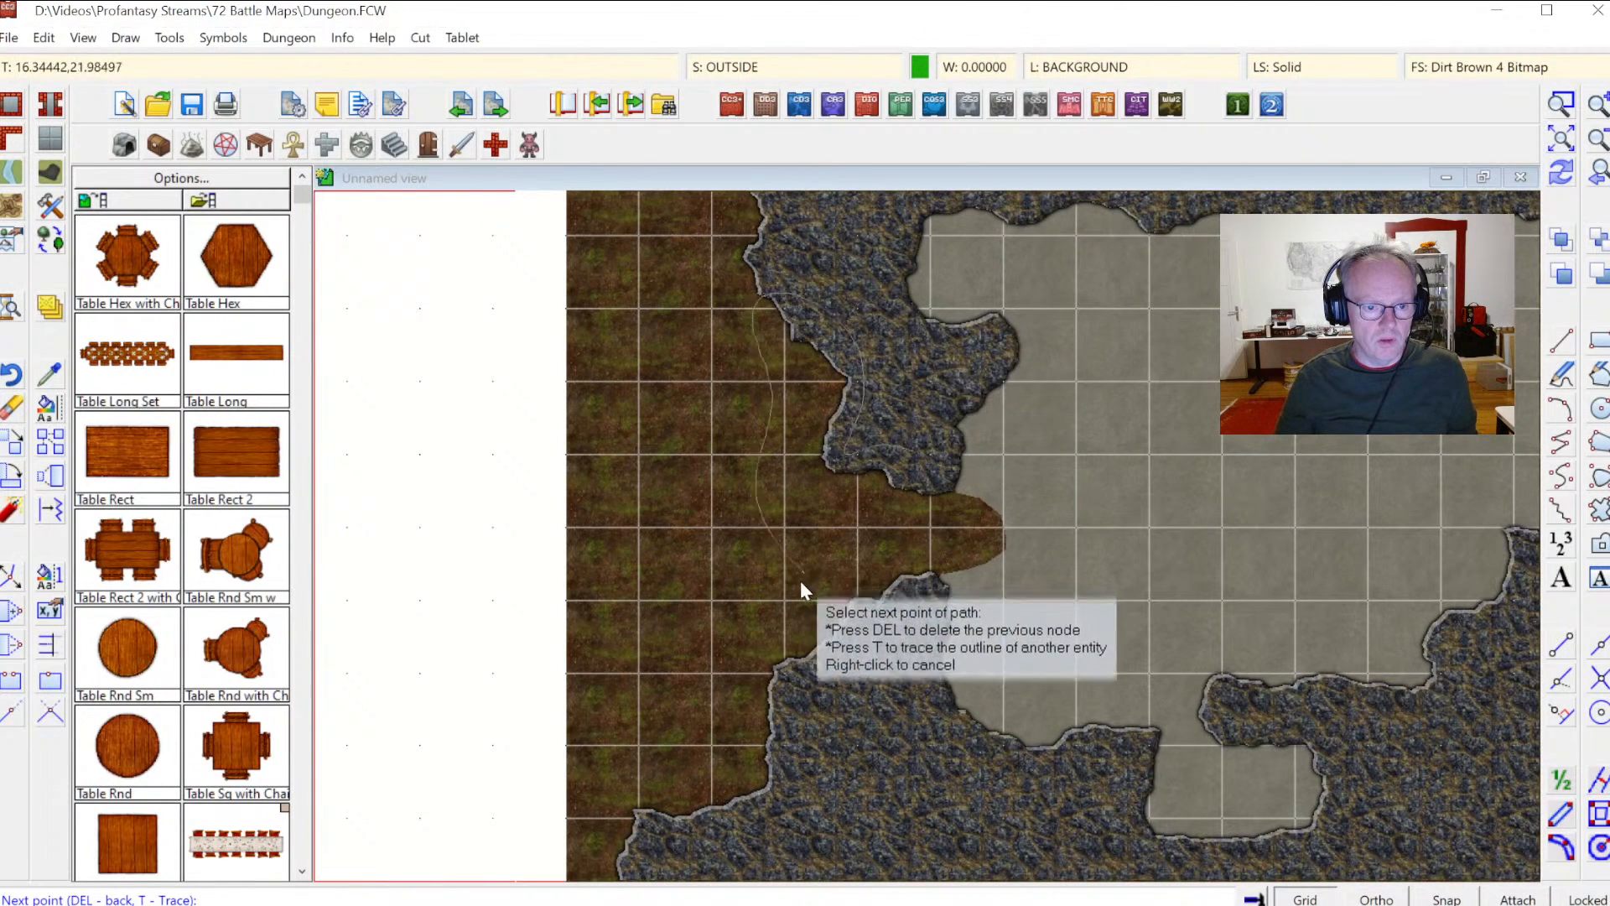
{"action": "left_click", "coordinate": [743, 669]}
{"action": "left_click", "coordinate": [783, 724]}
{"action": "left_click", "coordinate": [866, 714]}
{"action": "left_click", "coordinate": [911, 635]}
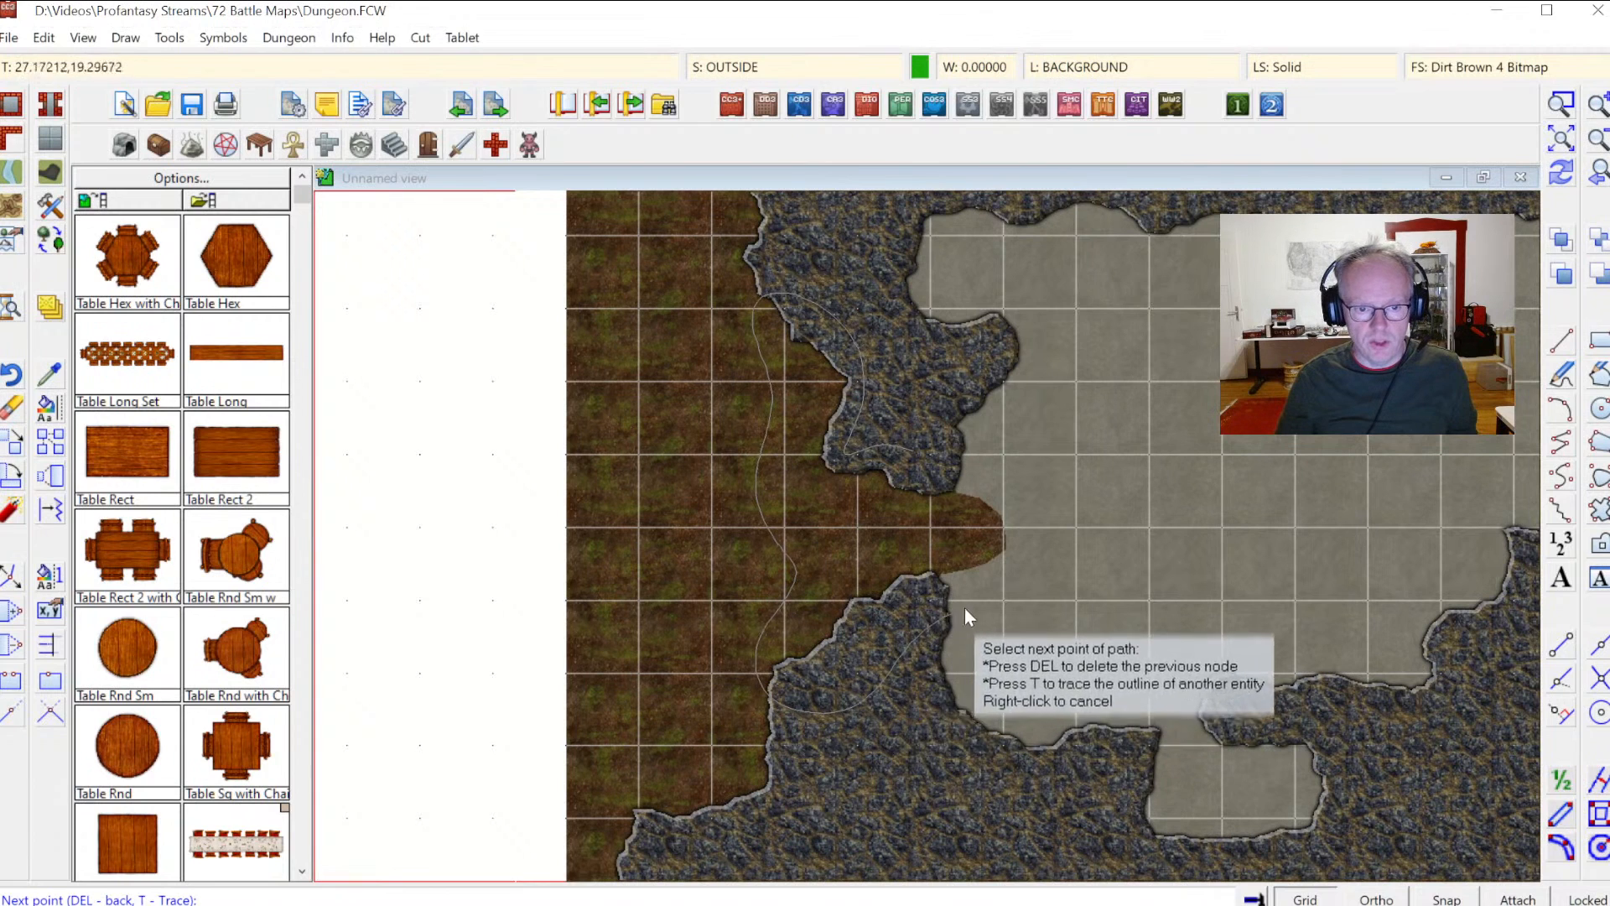
{"action": "left_click", "coordinate": [1057, 520]}
{"action": "left_click", "coordinate": [959, 450]}
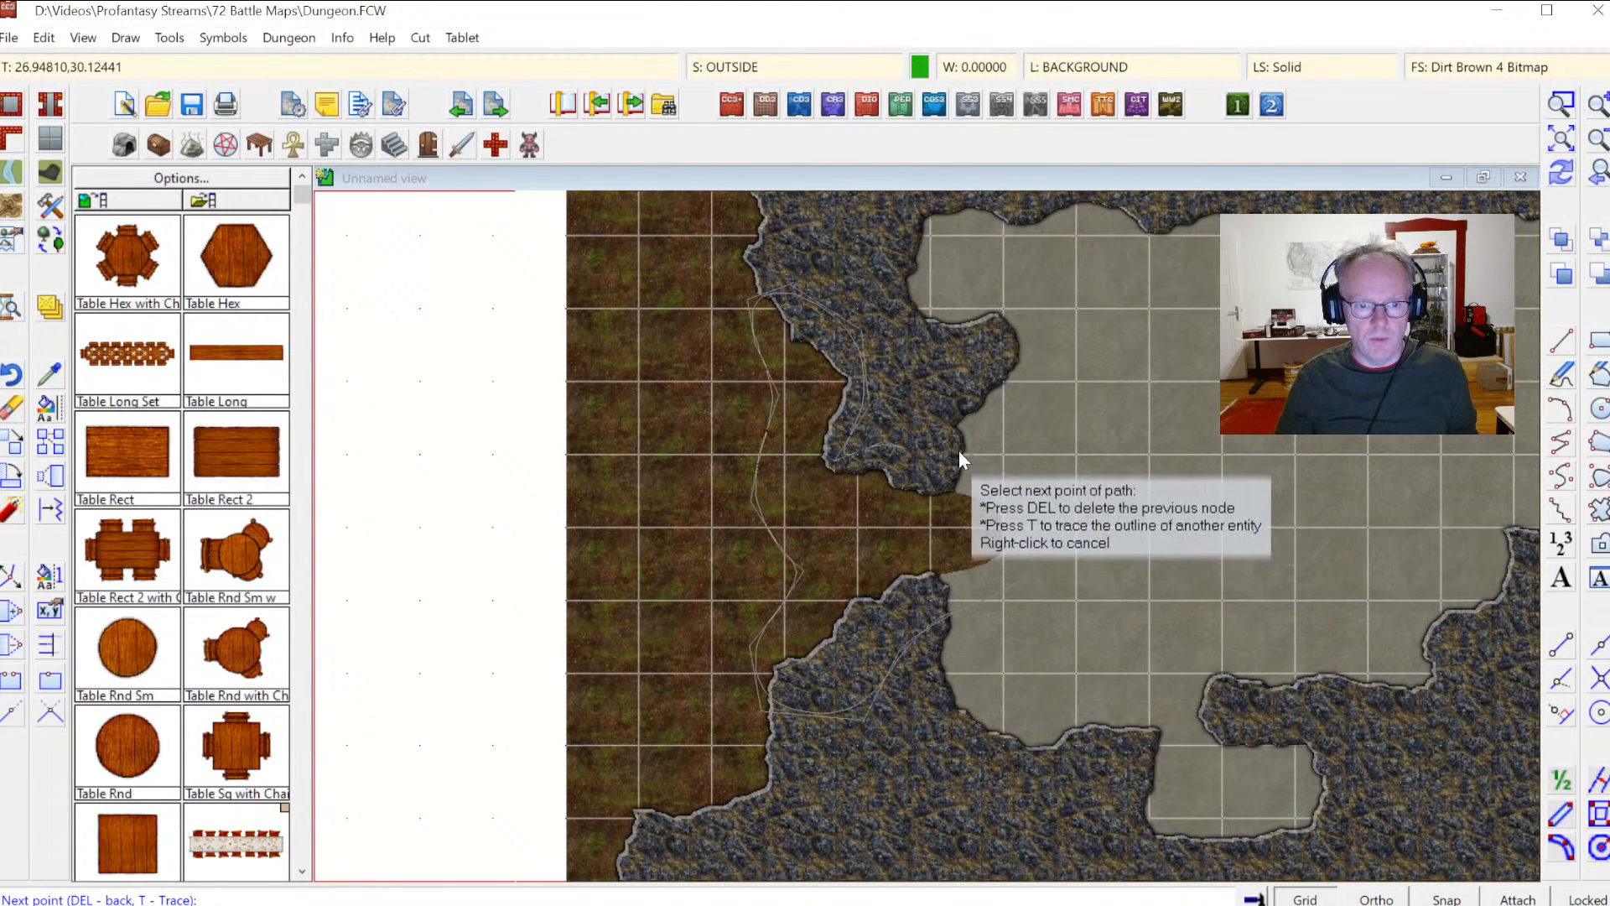
{"action": "right_click", "coordinate": [959, 450]}
{"action": "left_click", "coordinate": [1560, 173]}
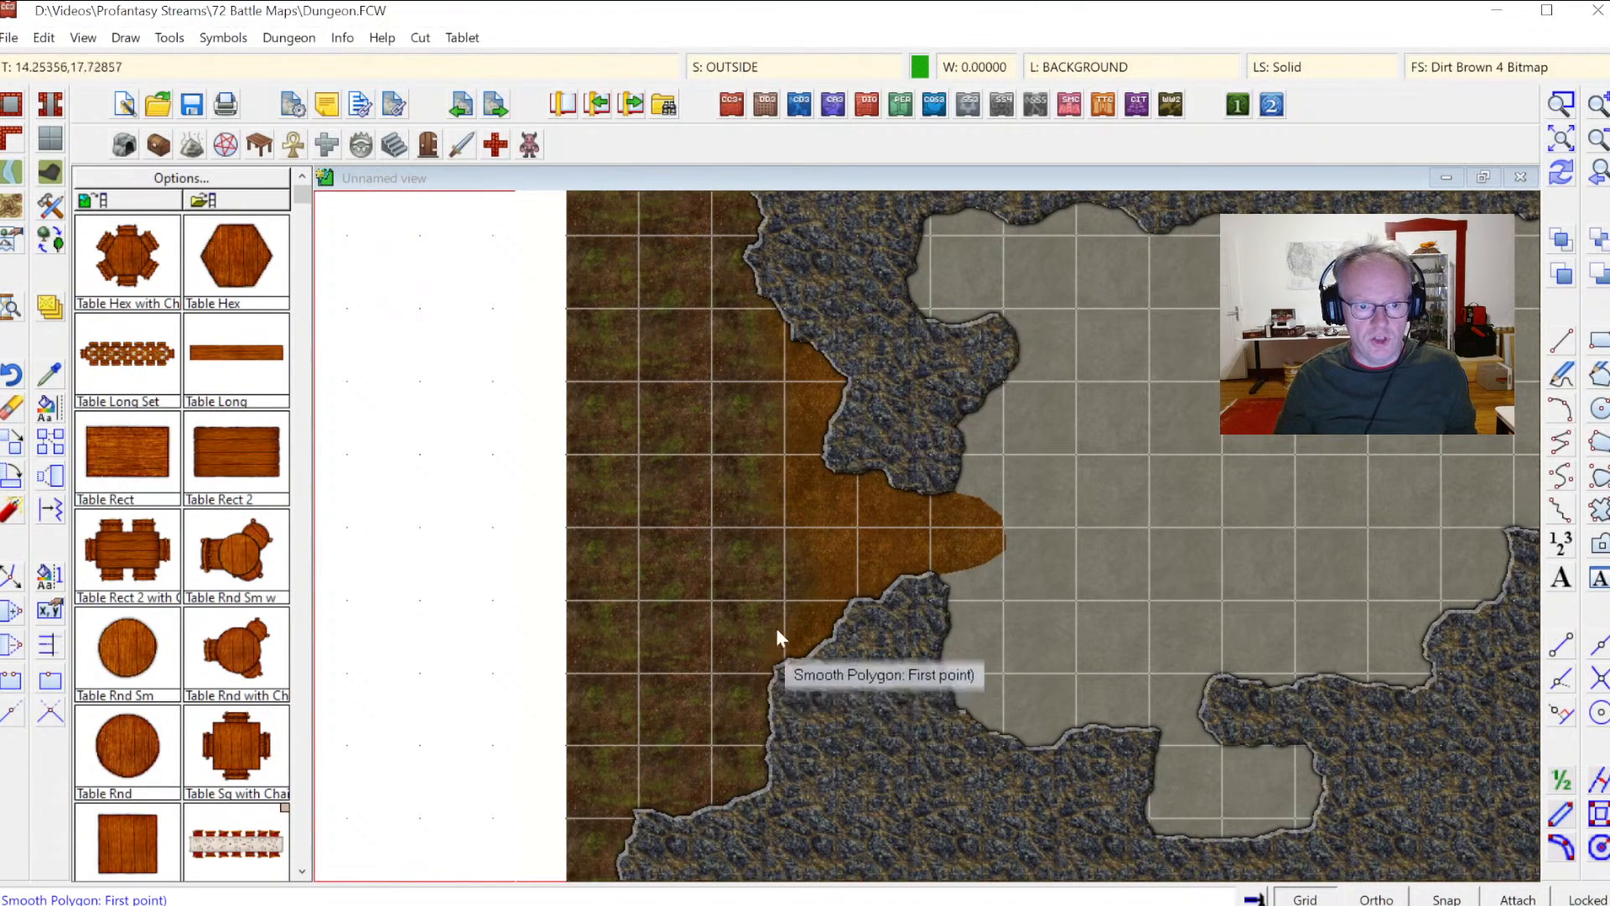
{"action": "left_click", "coordinate": [719, 515]}
{"action": "right_click", "coordinate": [819, 510]}
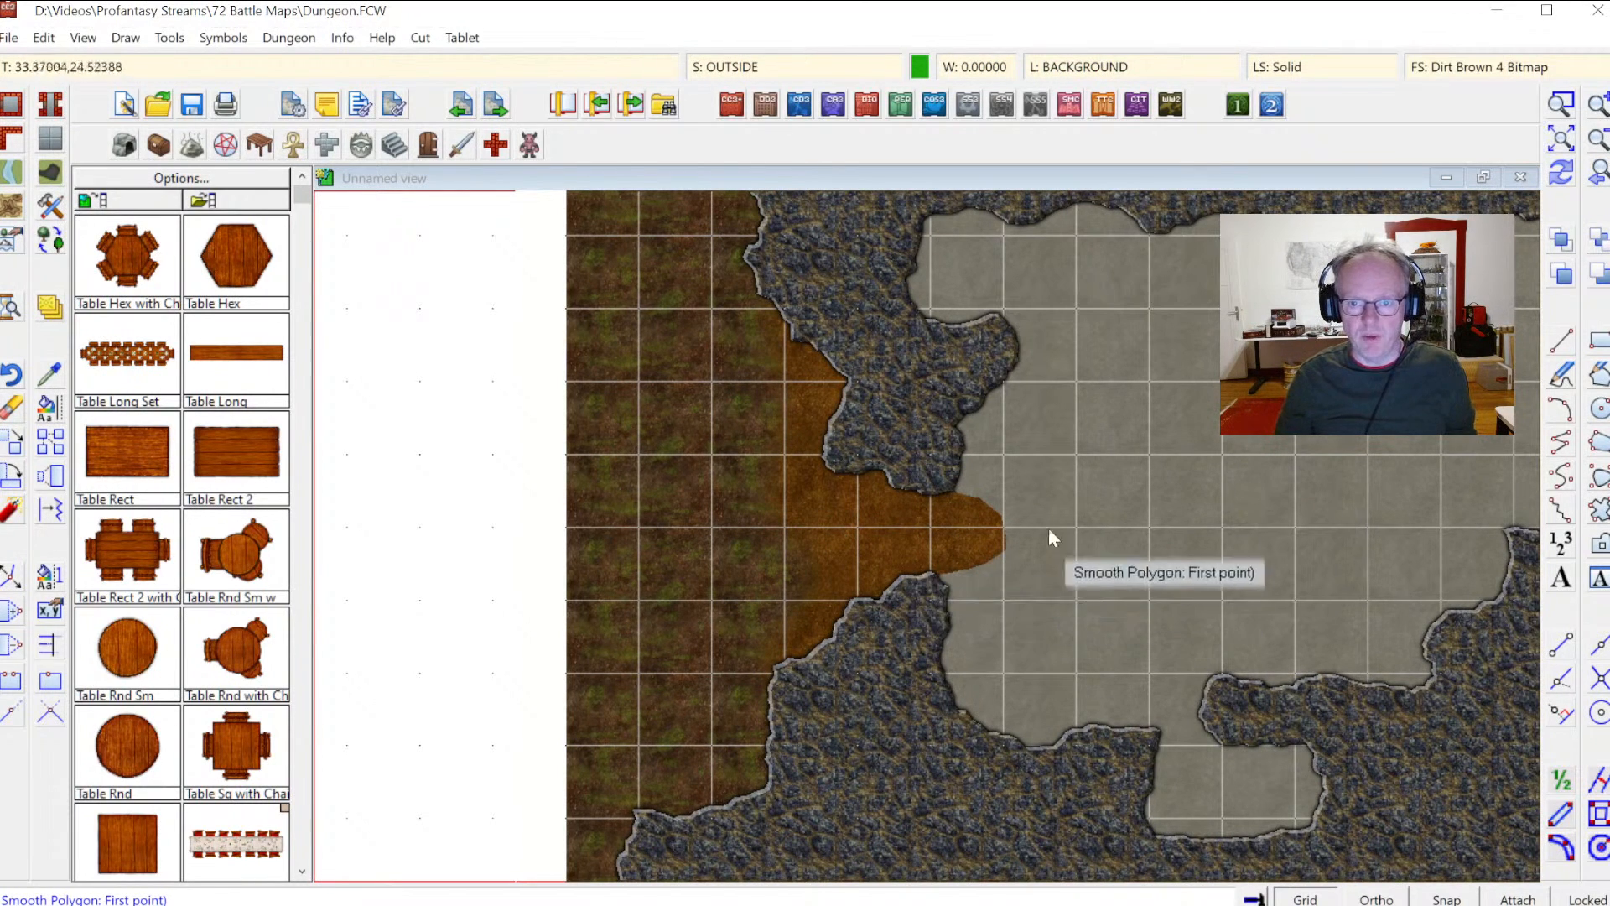
Step: Copy the Edge Fade, Inner effect from the OUTSIDE sheet and paste it onto the FLOORS sheet
{"action": "left_click", "coordinate": [748, 75]}
{"action": "left_click", "coordinate": [679, 310]}
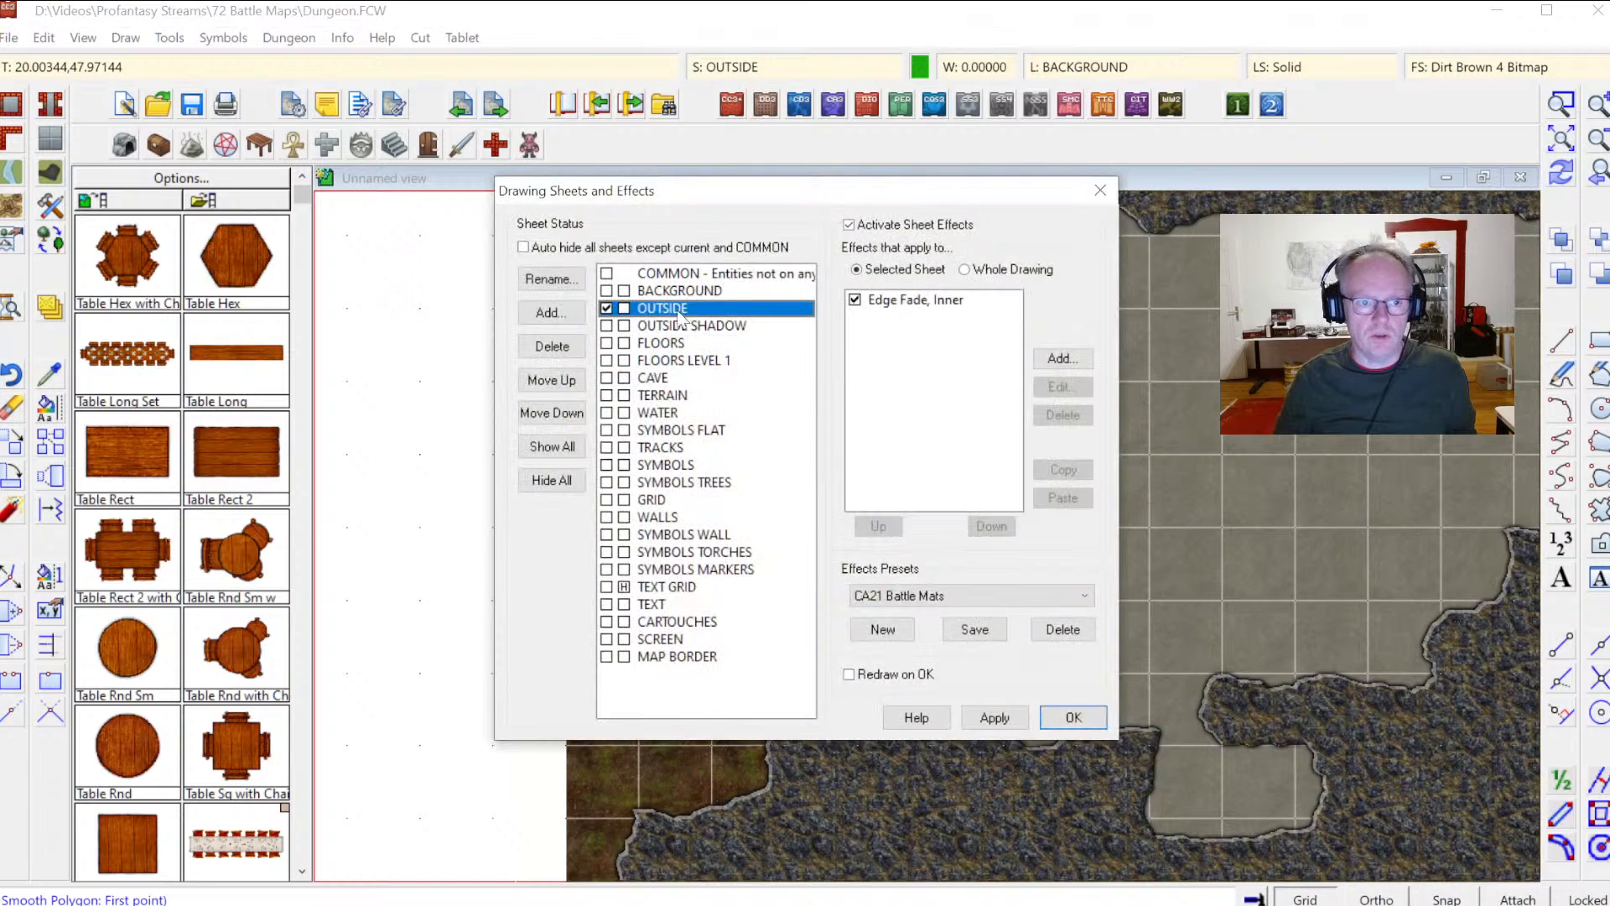
{"action": "left_click", "coordinate": [902, 302]}
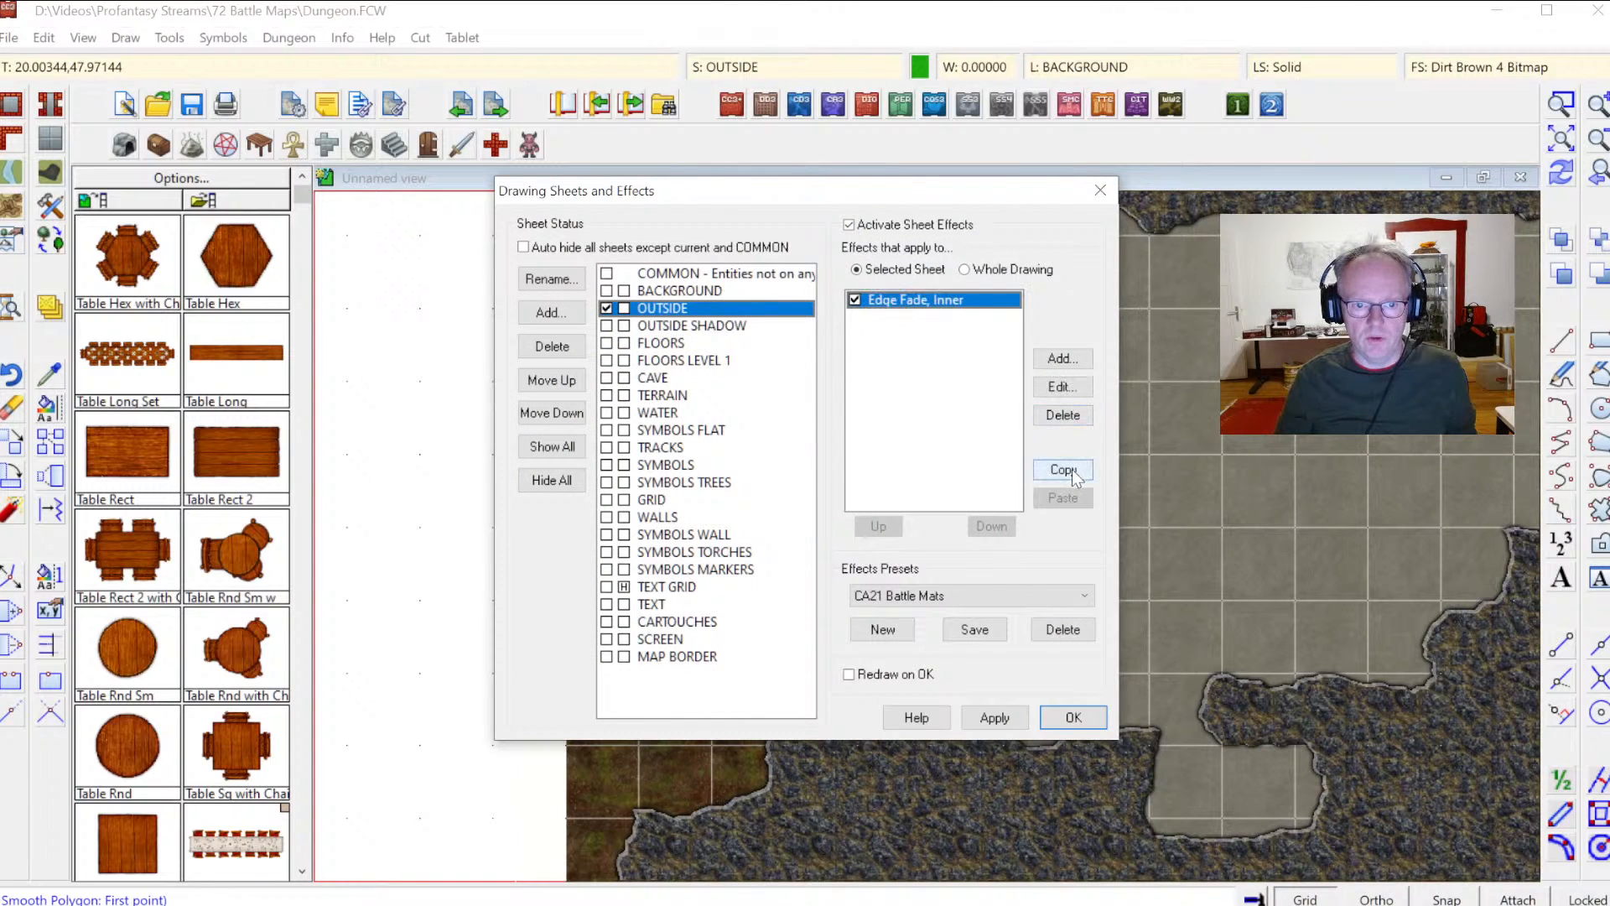
{"action": "left_click", "coordinate": [661, 343]}
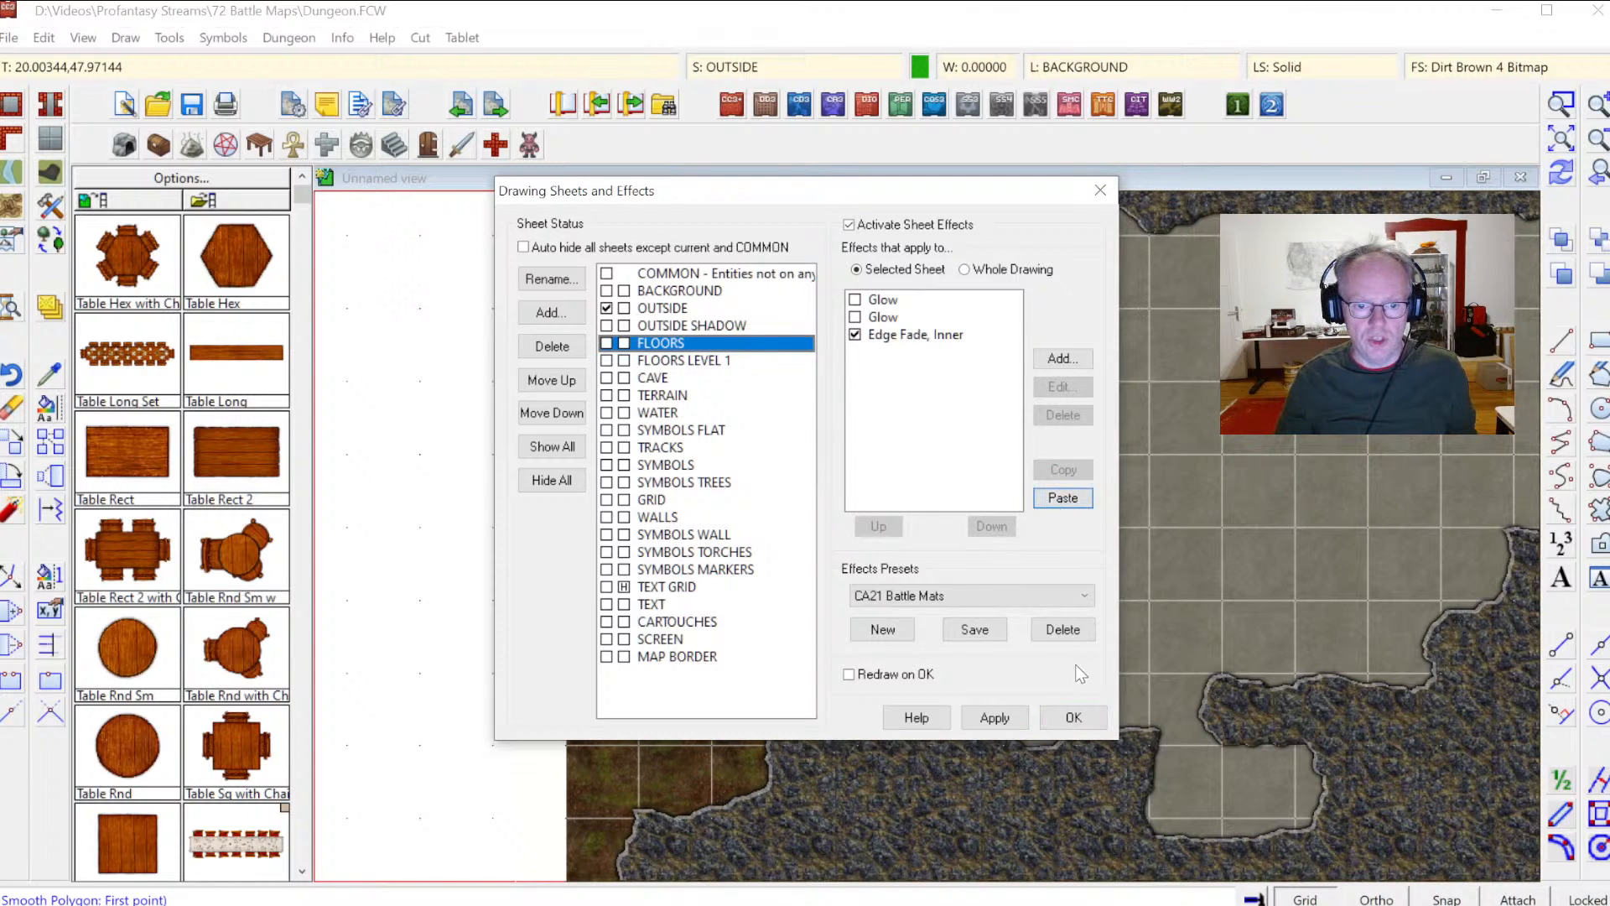
{"action": "left_click", "coordinate": [1075, 717]}
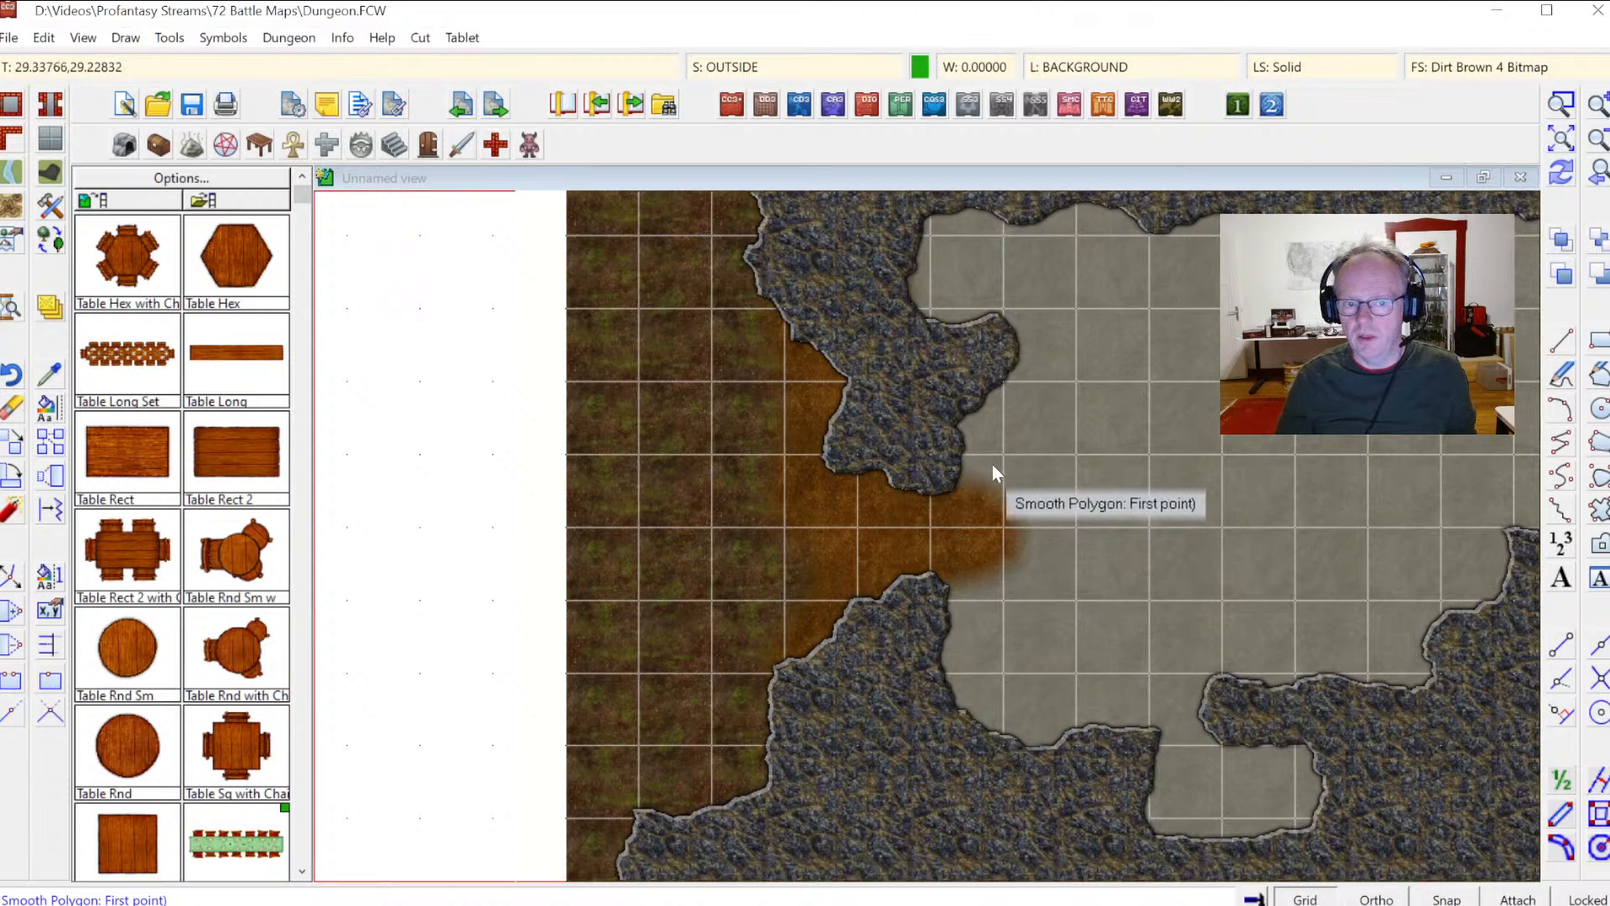
Step: Choose the Wall, Current Fill, Current Width drawing tool
{"action": "left_click", "coordinate": [1480, 174]}
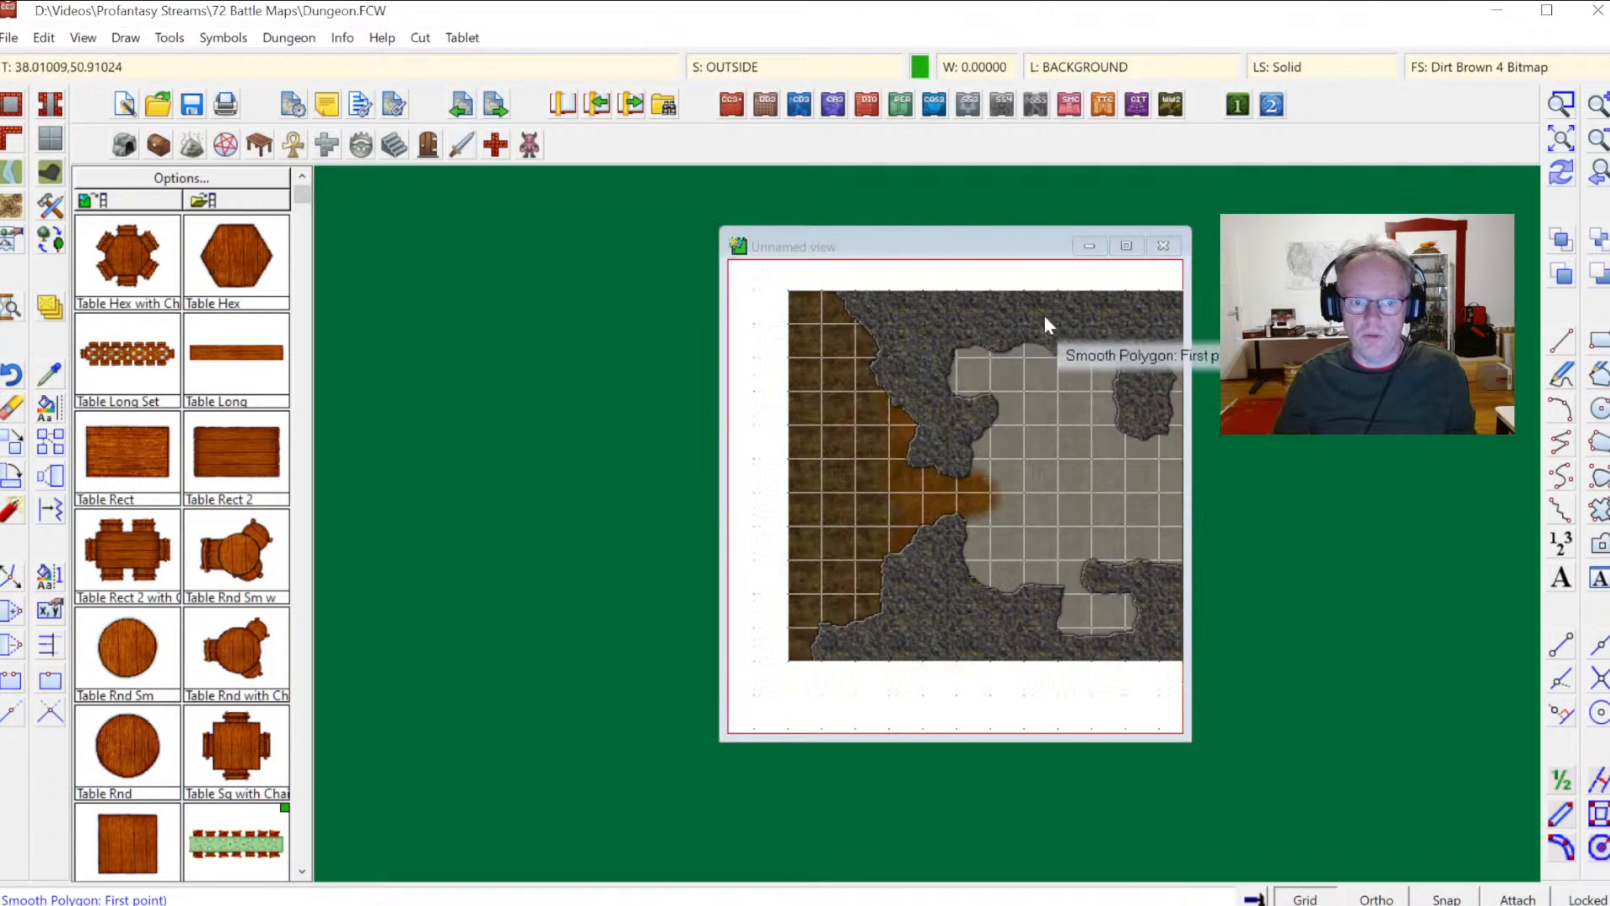
{"action": "left_click", "coordinate": [1132, 248]}
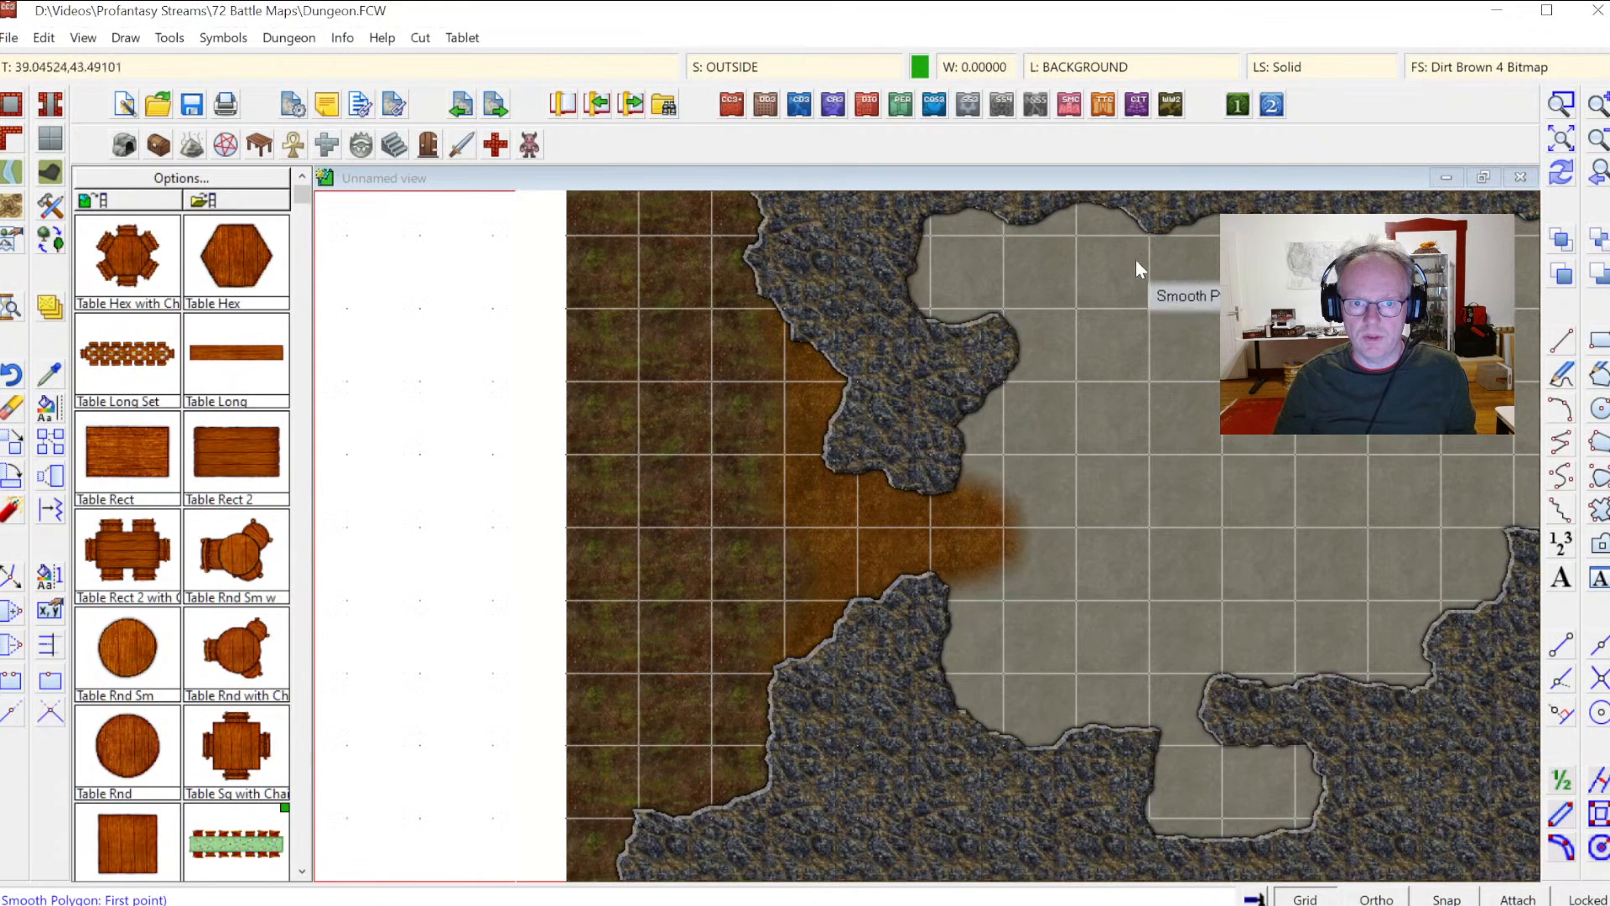
{"action": "left_click", "coordinate": [1568, 141]}
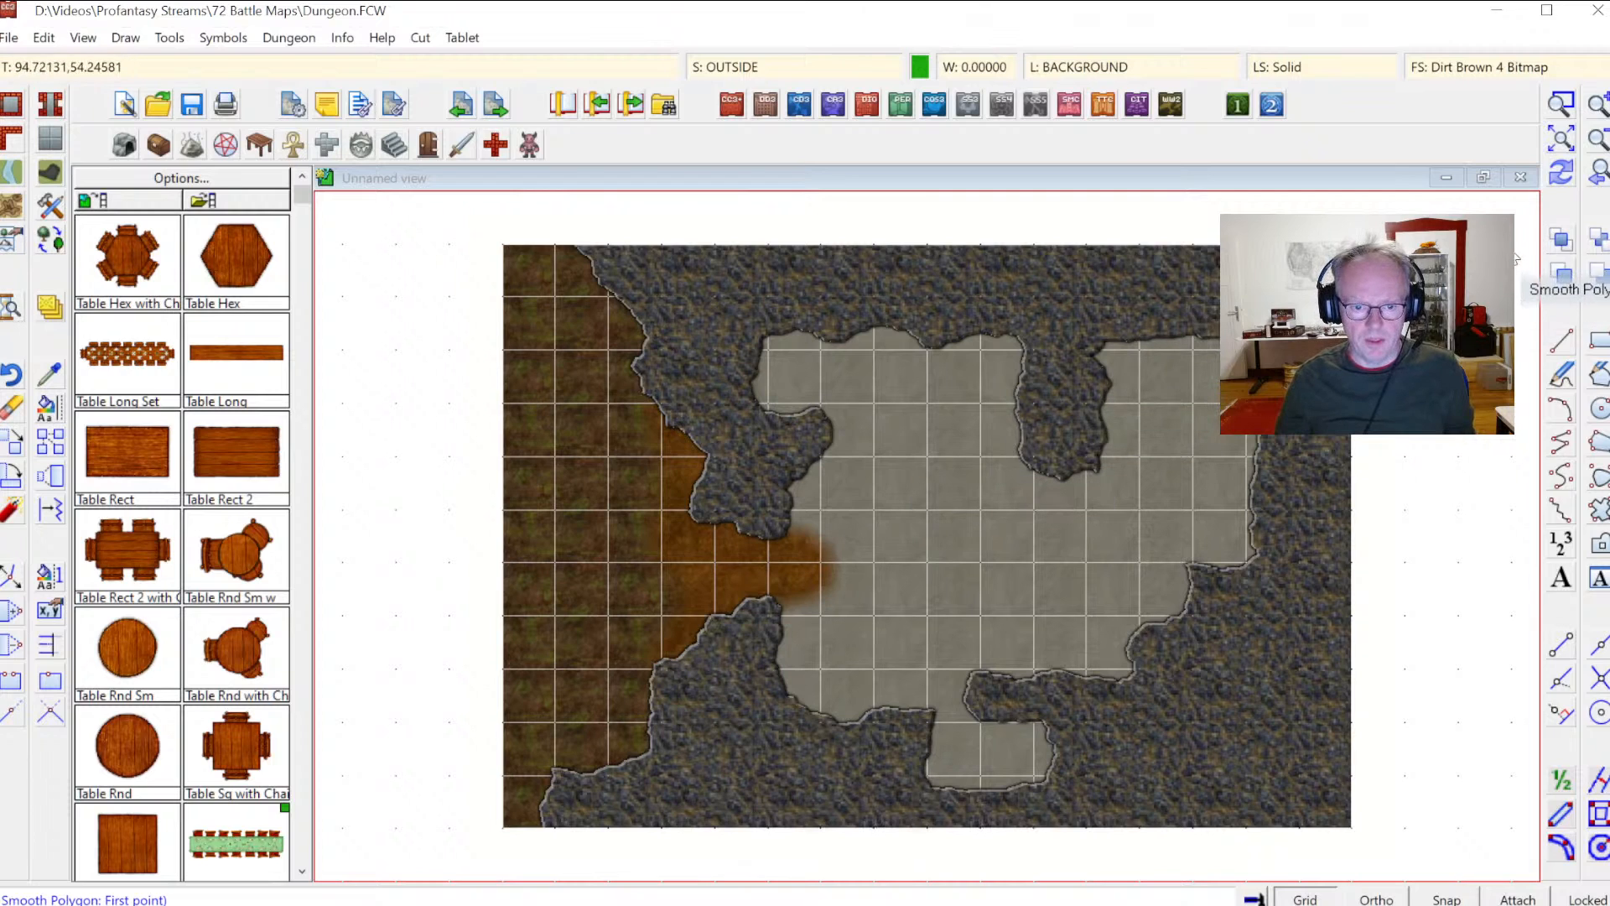
{"action": "left_click", "coordinate": [1565, 107]}
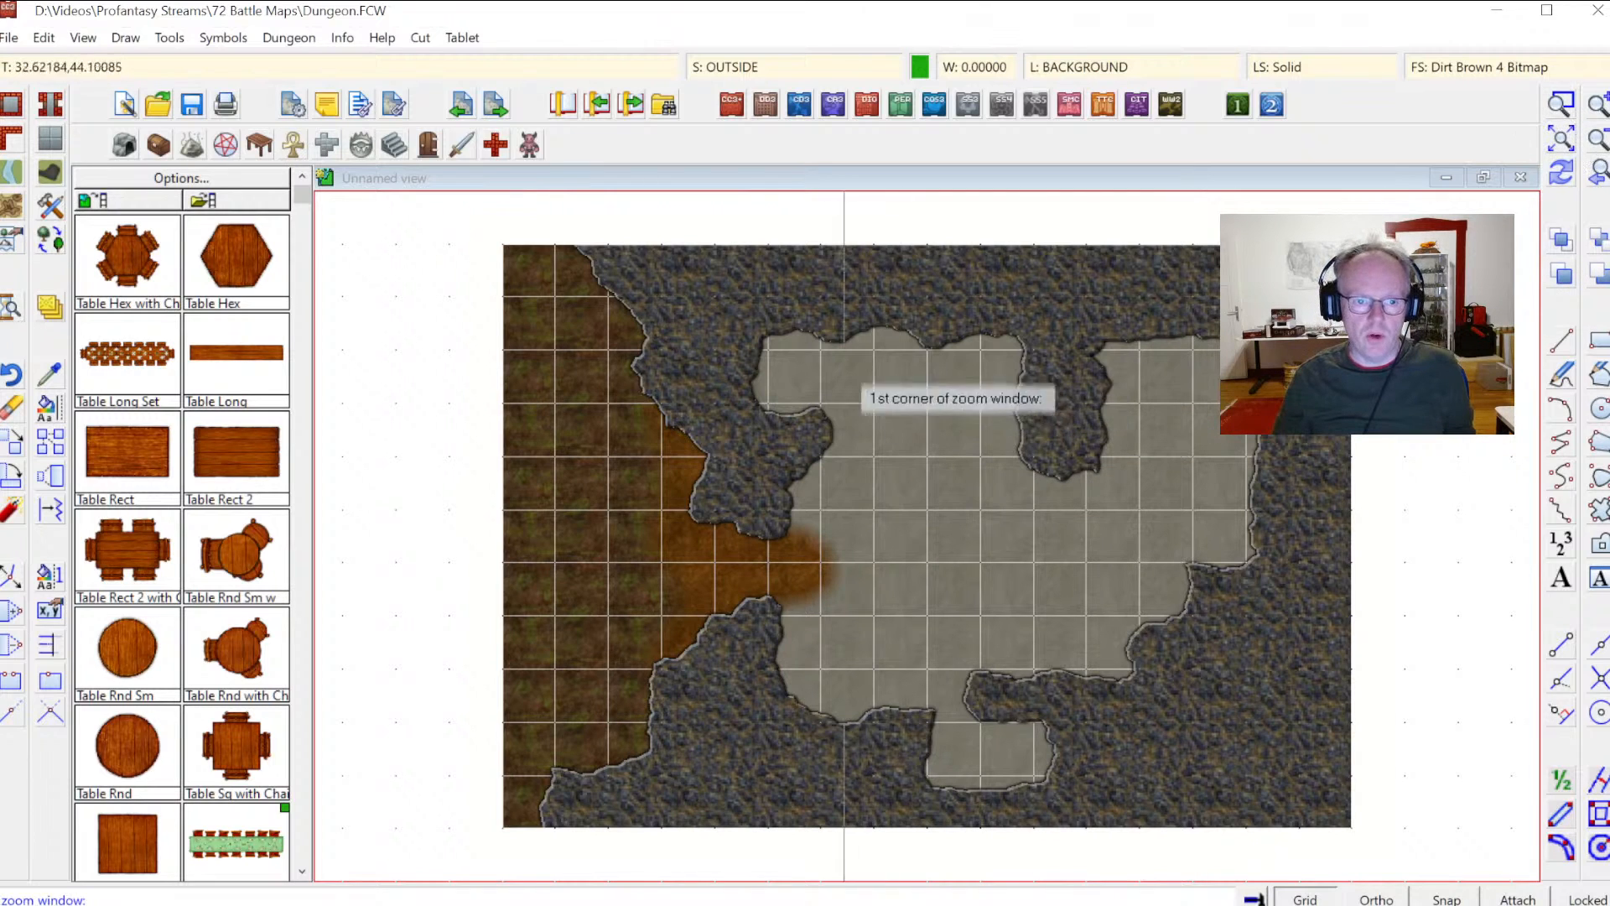
{"action": "left_click", "coordinate": [671, 283]}
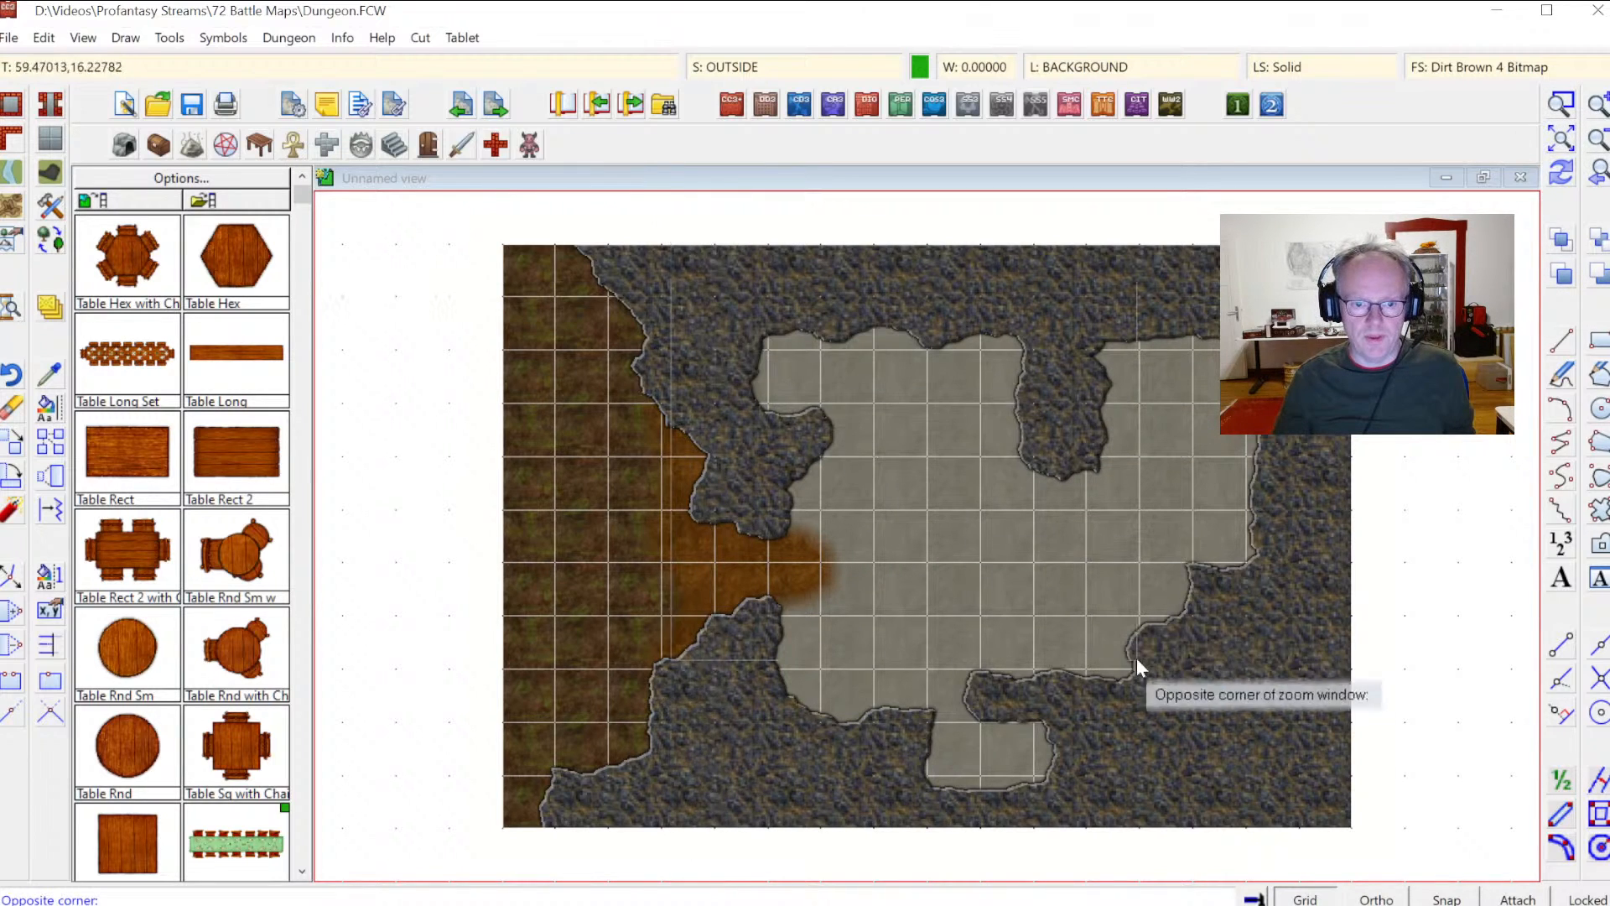
{"action": "left_click", "coordinate": [1286, 807]}
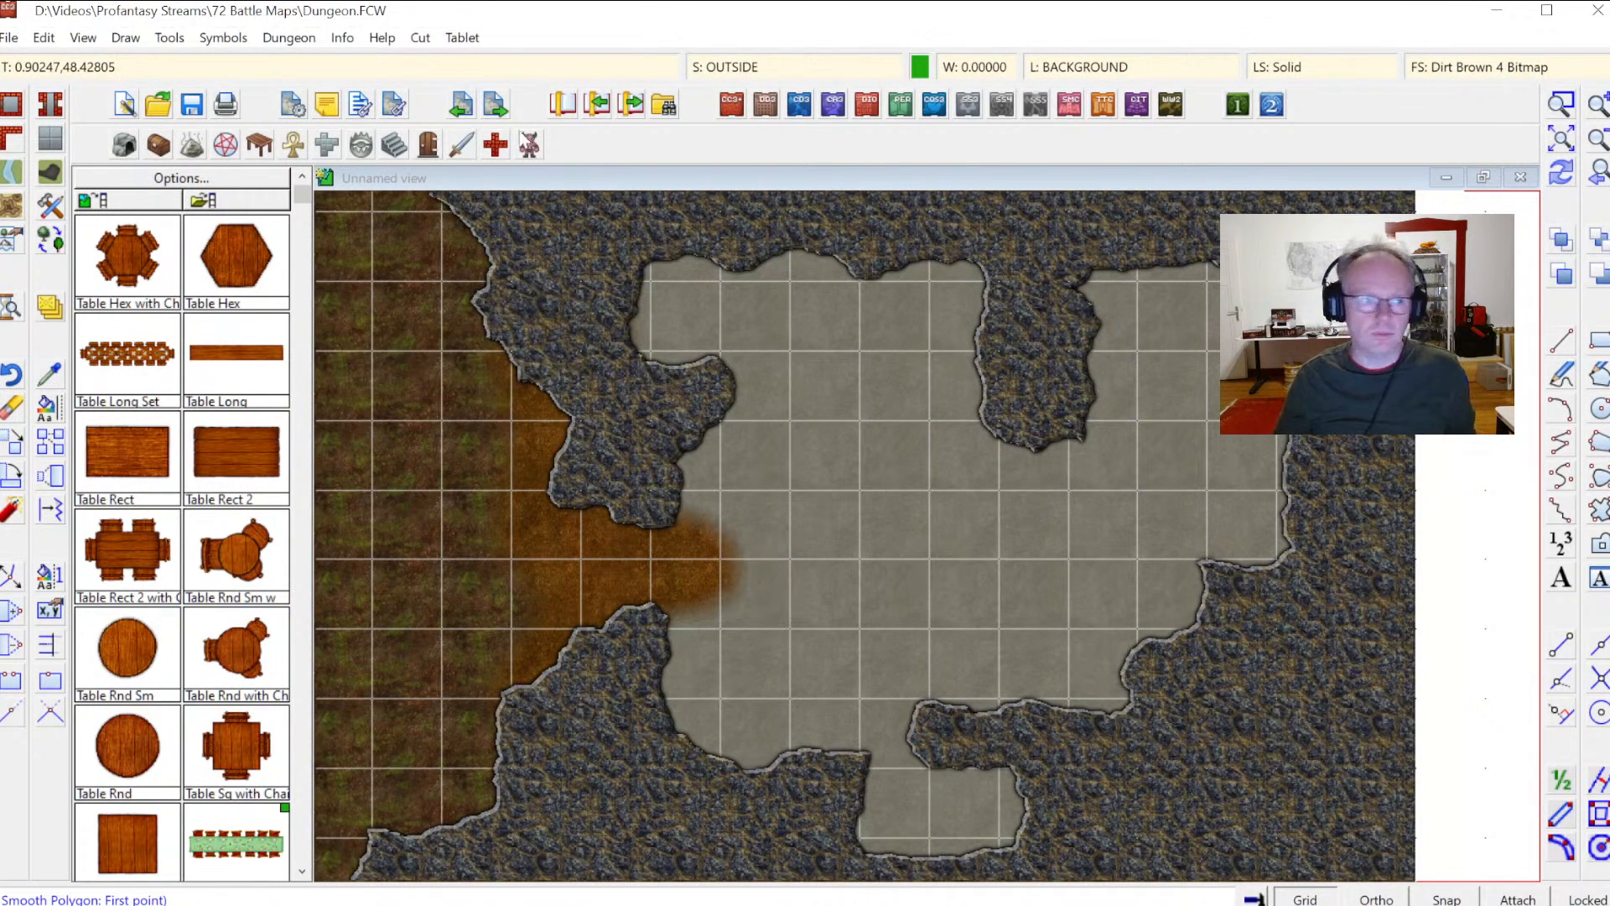
{"action": "left_click", "coordinate": [12, 140]}
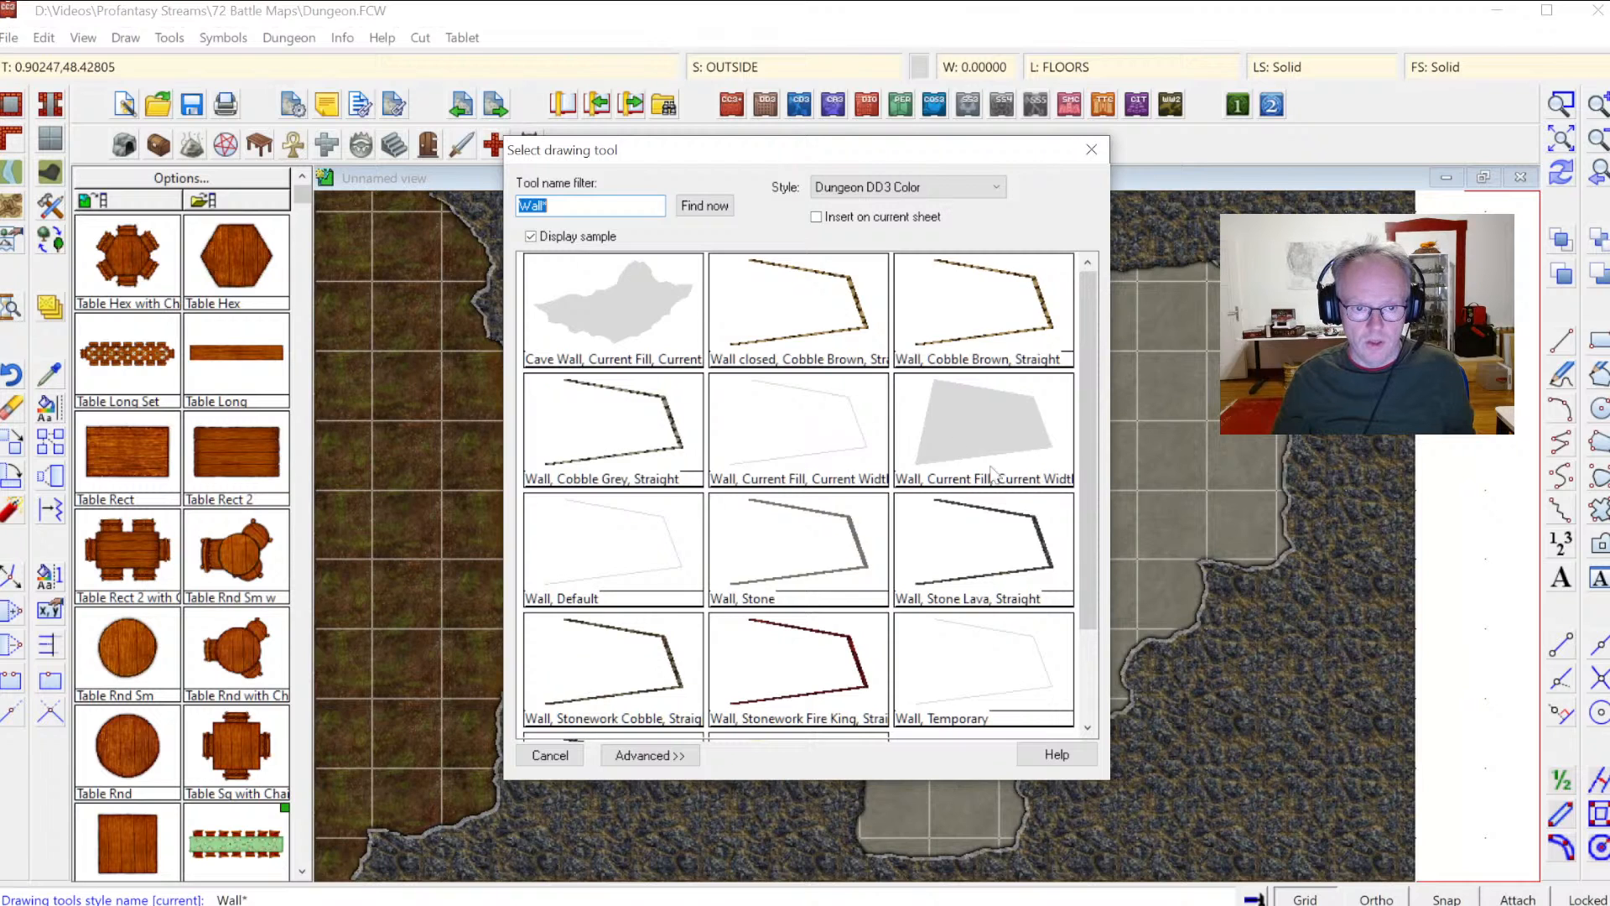
{"action": "double_click", "coordinate": [808, 435]}
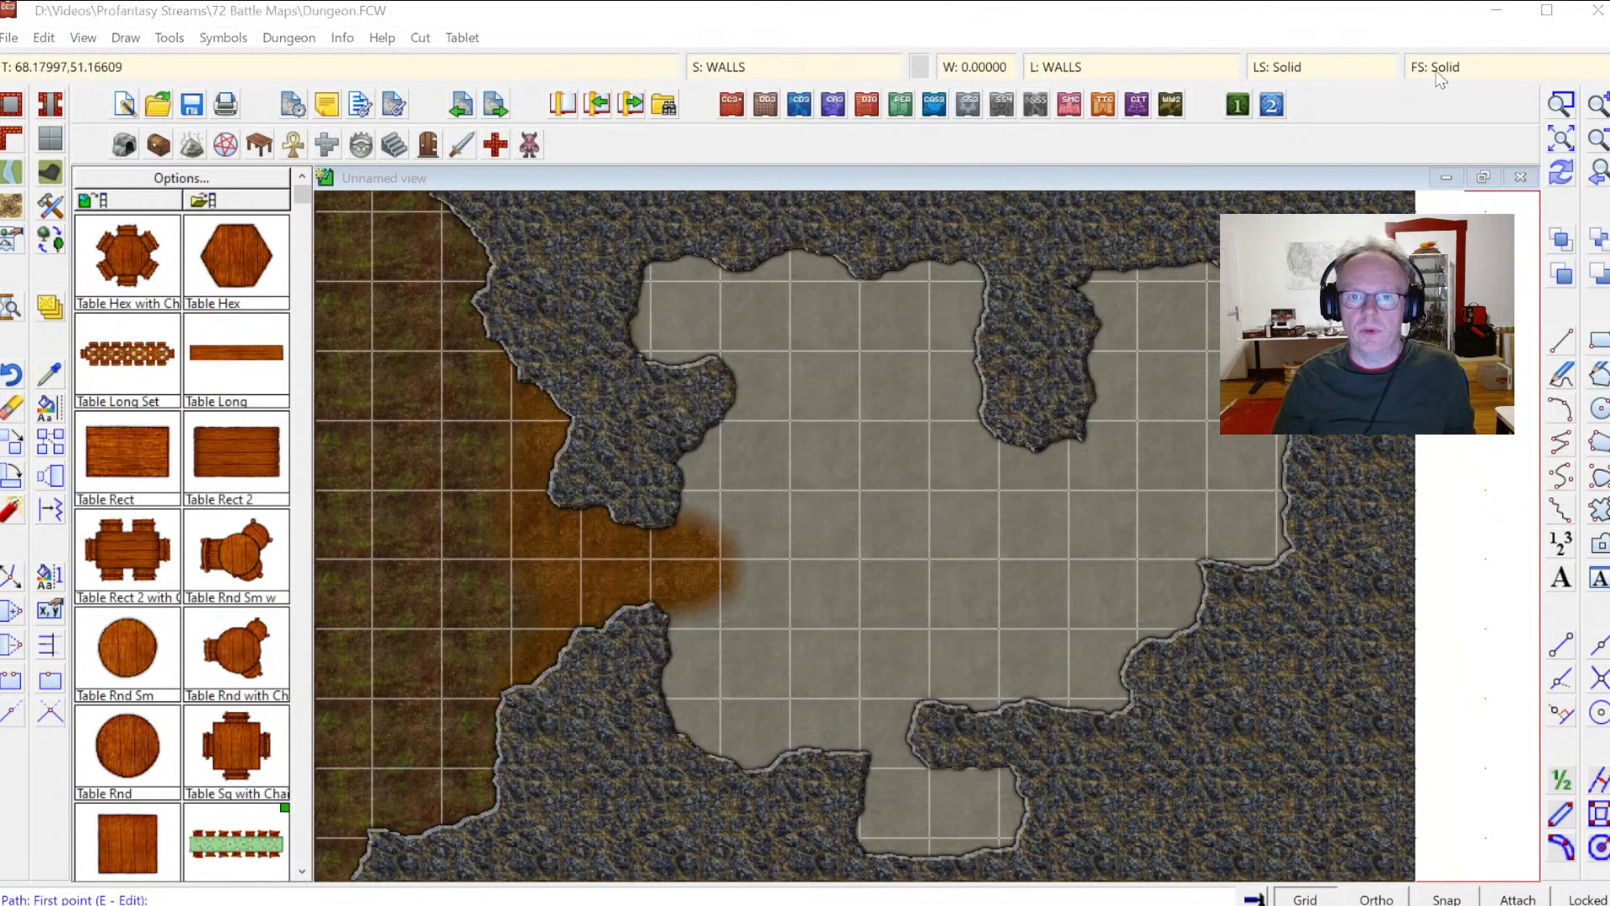
Step: Set the fill style to Stone Lava Cooled Bitmap and the line width to 1
{"action": "left_click", "coordinate": [1439, 74]}
{"action": "left_click", "coordinate": [815, 254]}
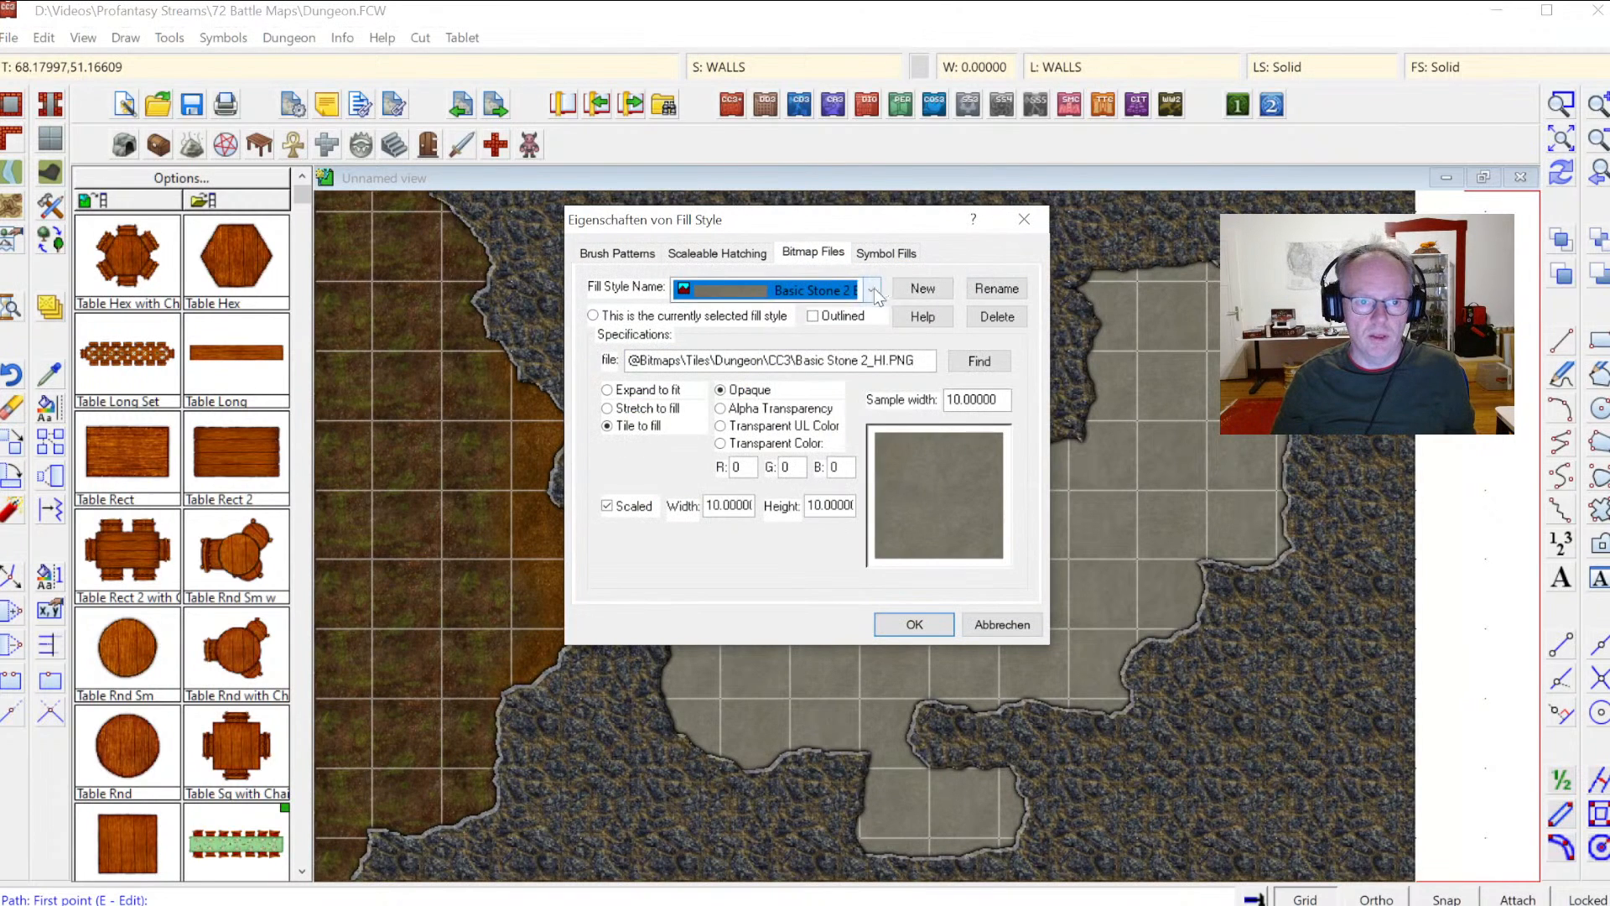
{"action": "left_click", "coordinate": [872, 290]}
{"action": "scroll", "coordinate": [952, 464], "scroll_direction": "down", "scroll_amount": 12}
{"action": "scroll", "coordinate": [953, 465], "scroll_direction": "down", "scroll_amount": 15}
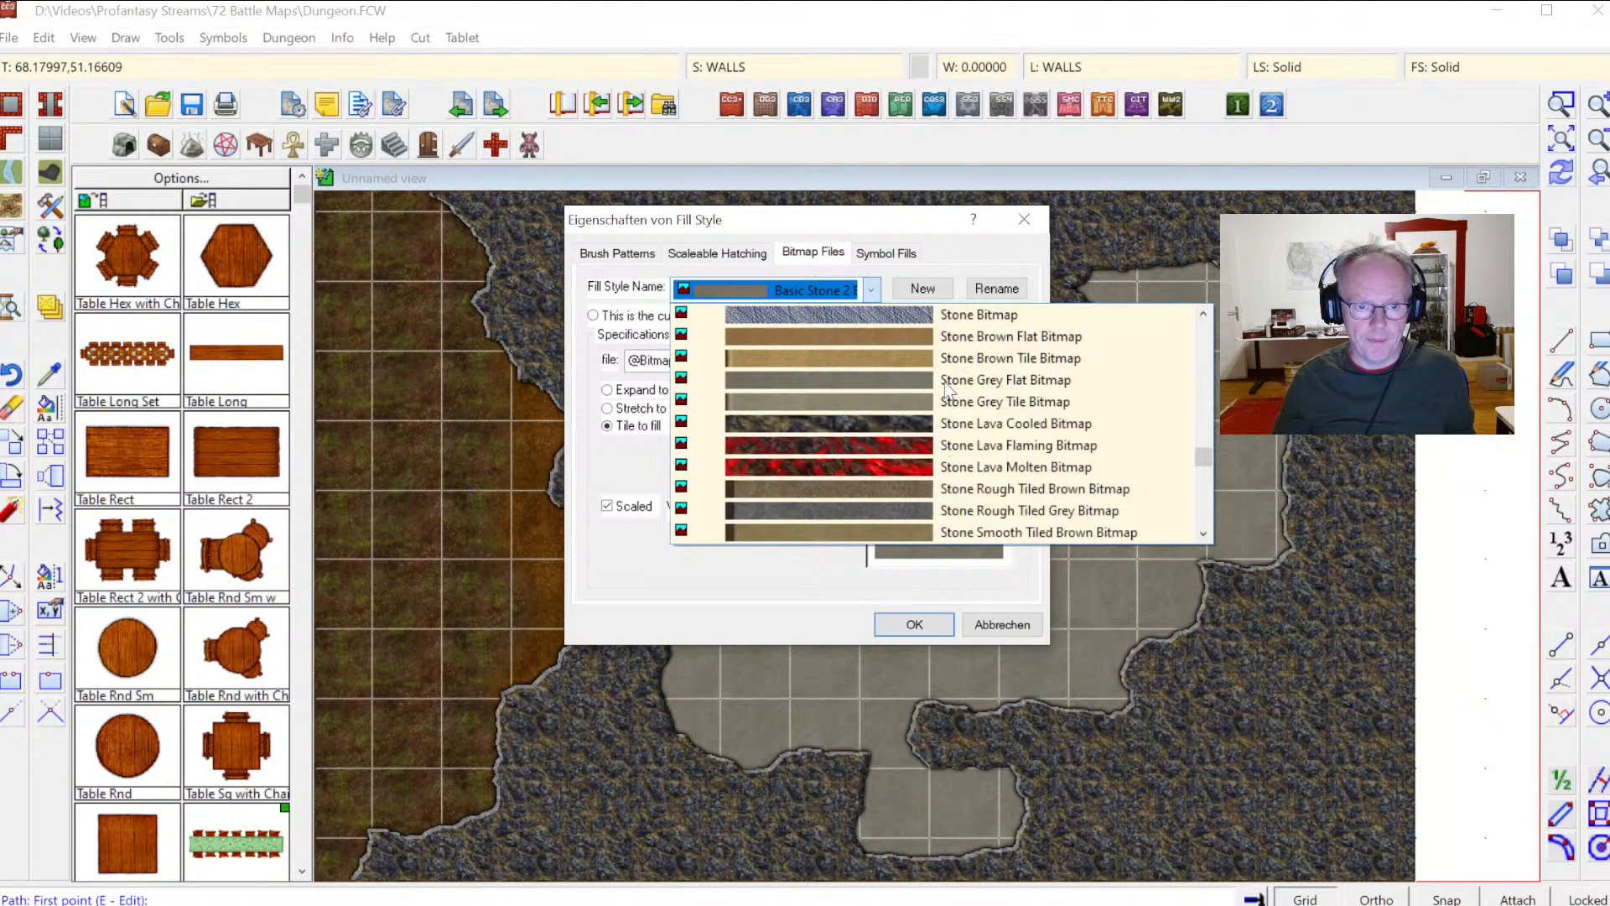
{"action": "left_click", "coordinate": [959, 431]}
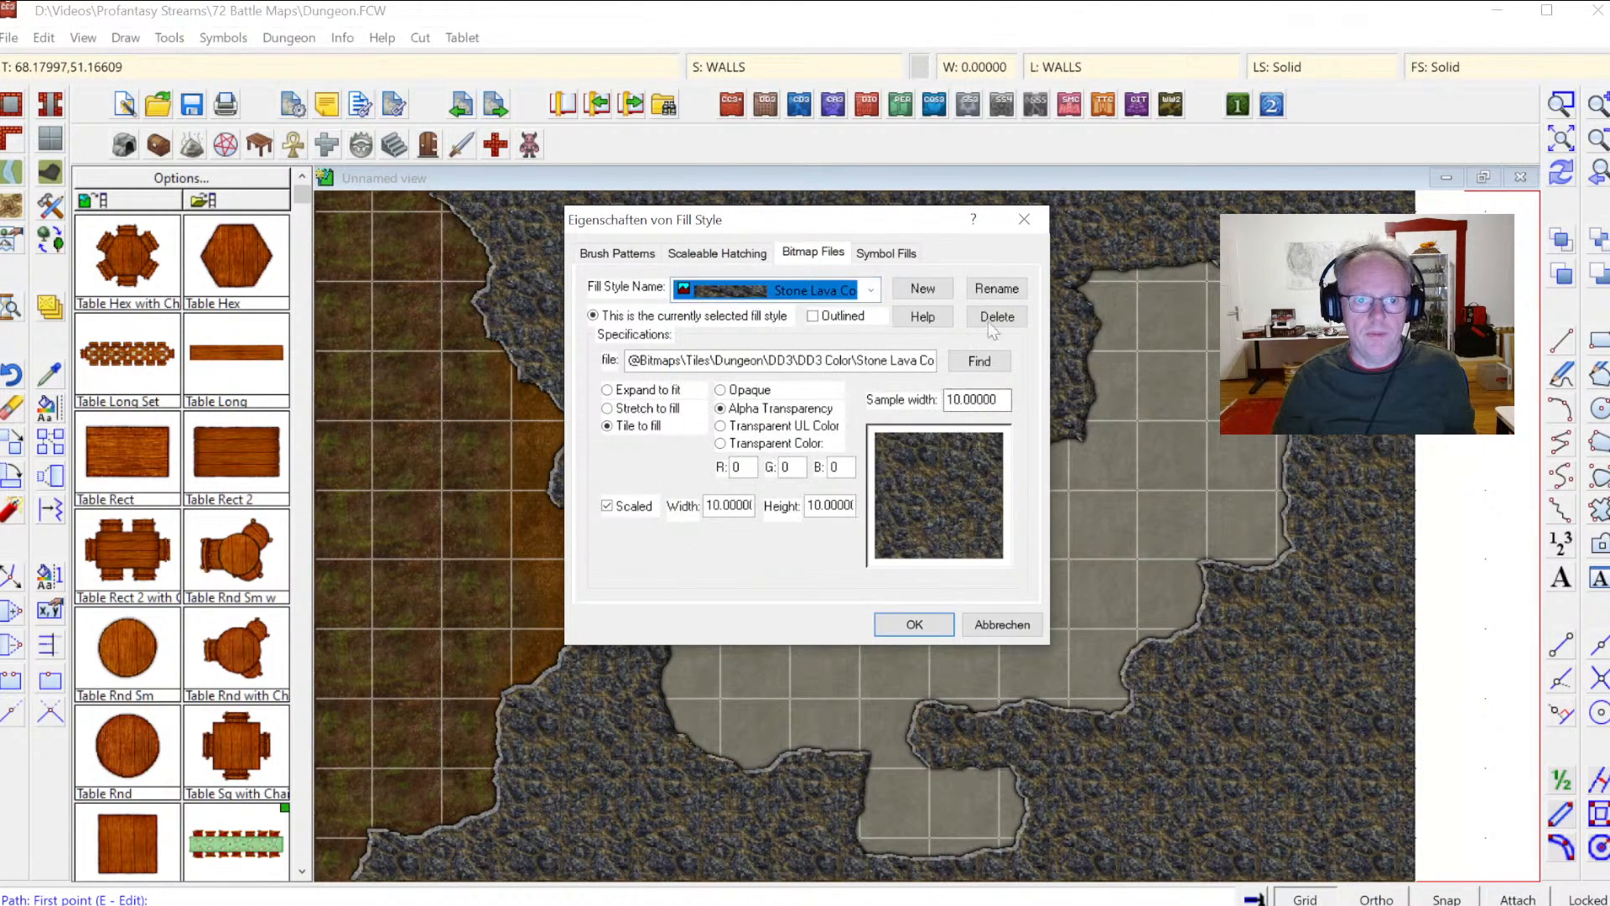
{"action": "left_click", "coordinate": [913, 622]}
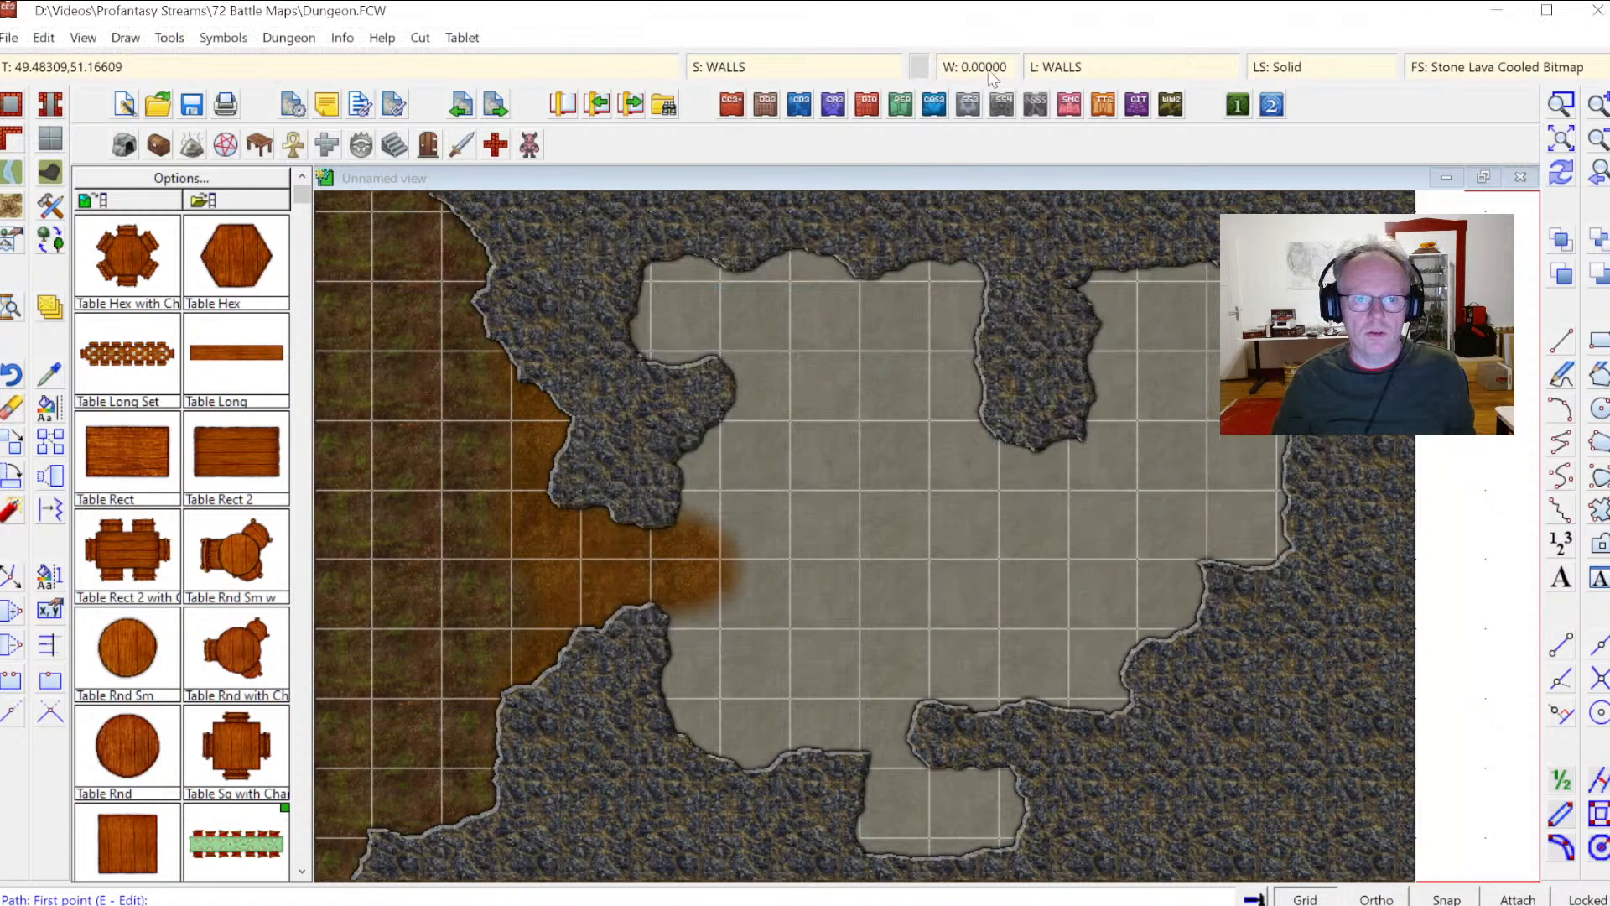
{"action": "left_click", "coordinate": [979, 67]}
{"action": "type", "text": "1"}
Step: Draw a straight wall across the upper floor from the left cave wall to the central rock outcrop
{"action": "left_click", "coordinate": [746, 514]}
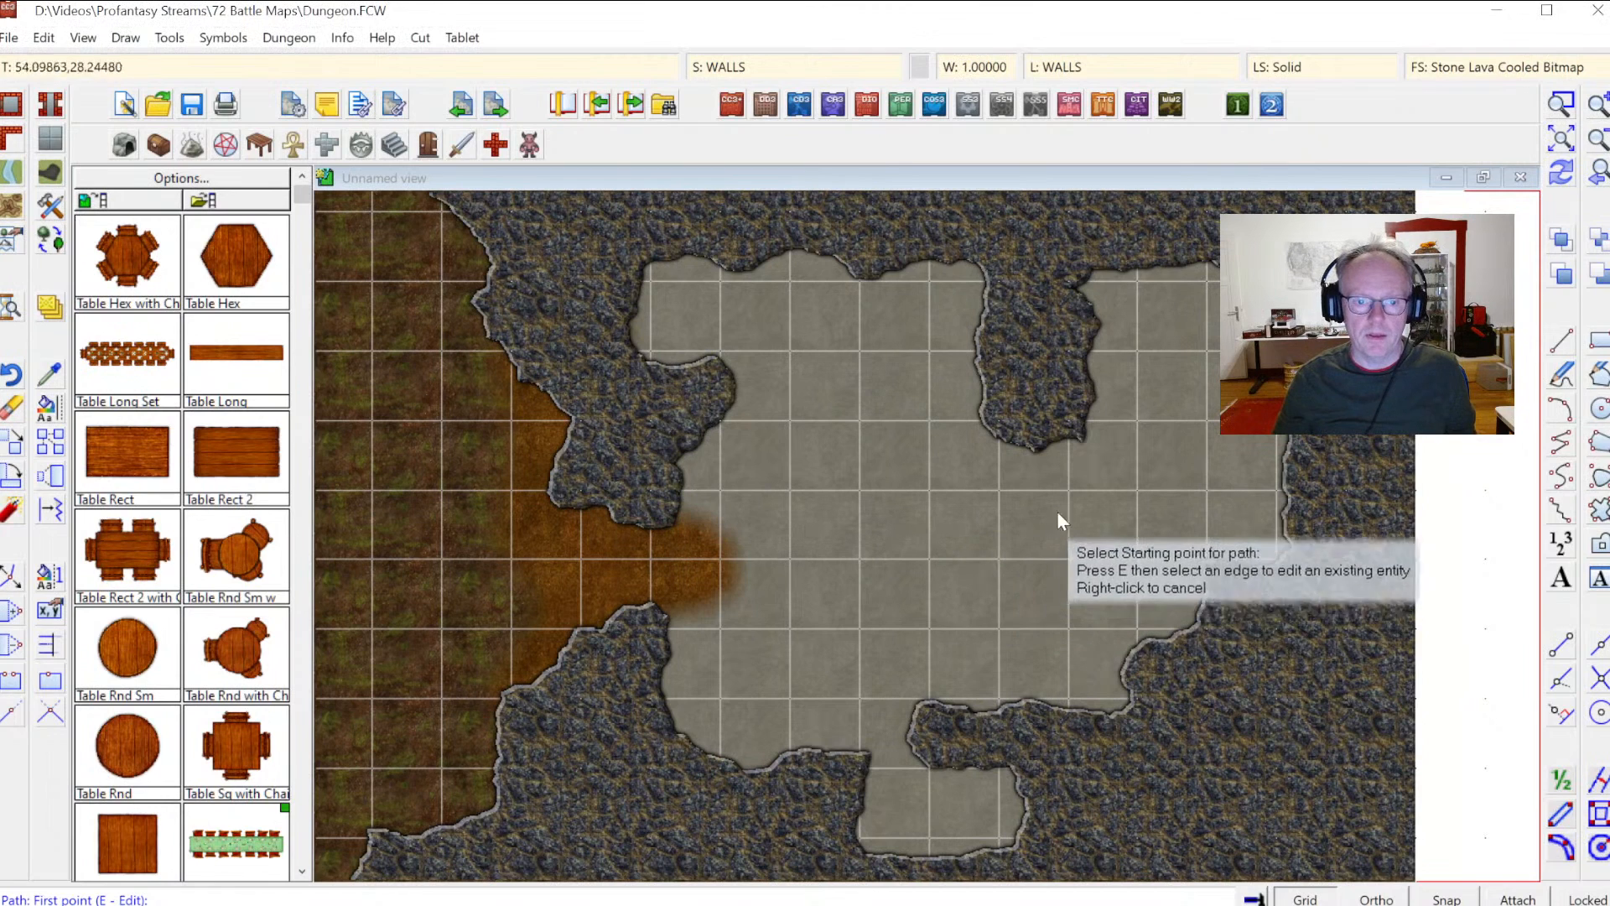
{"action": "left_click", "coordinate": [719, 388]}
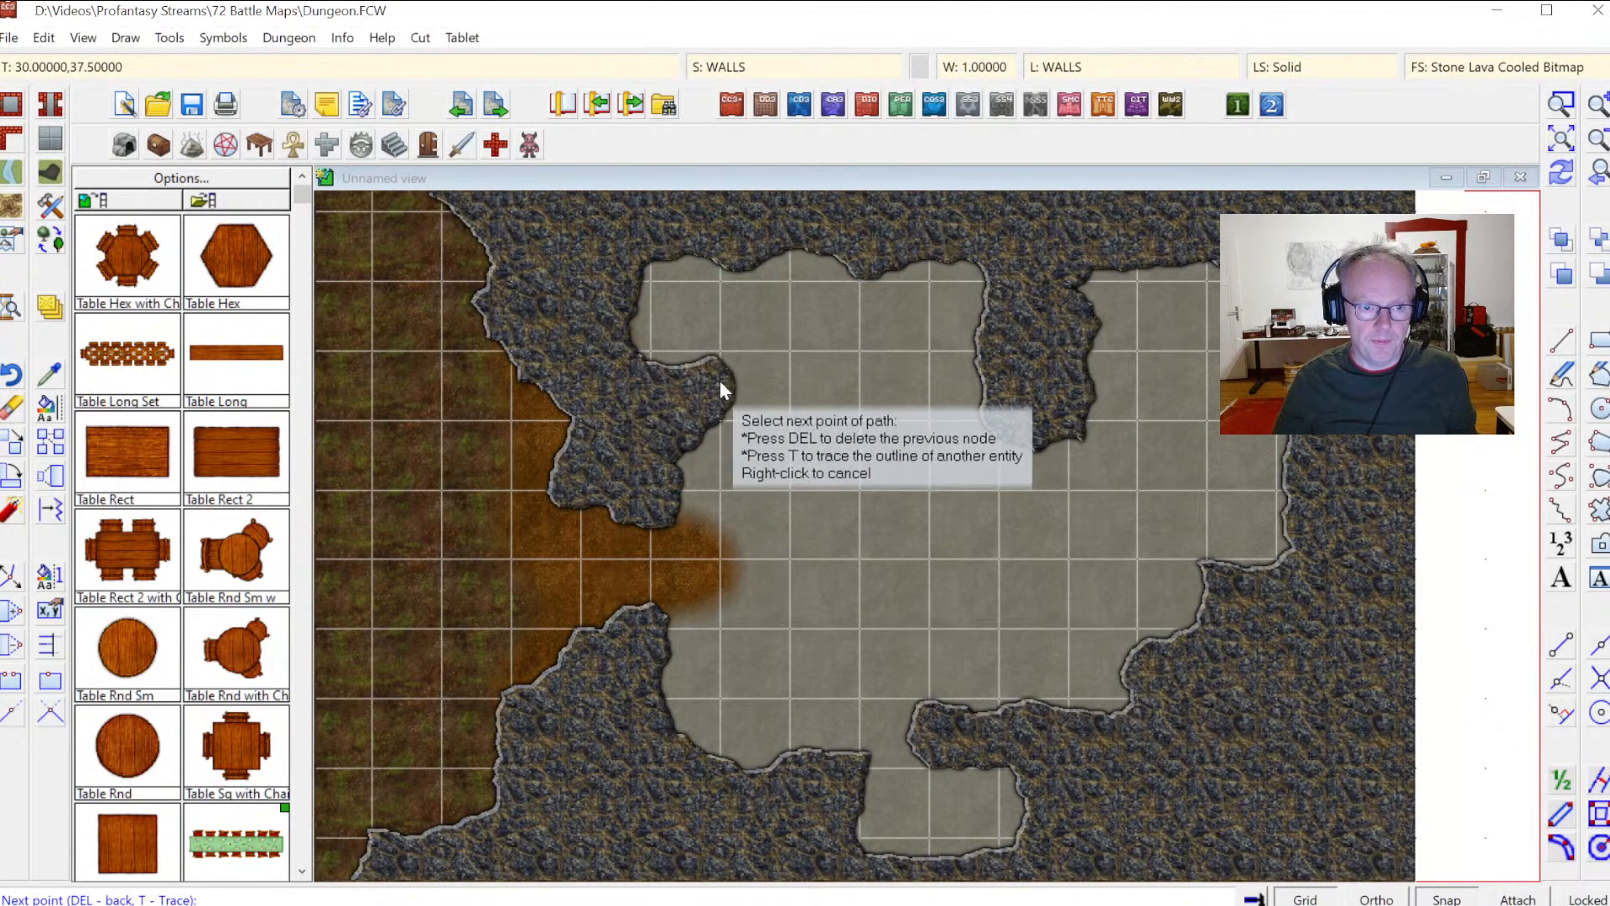
{"action": "left_click", "coordinate": [1003, 383]}
{"action": "right_click", "coordinate": [1002, 386]}
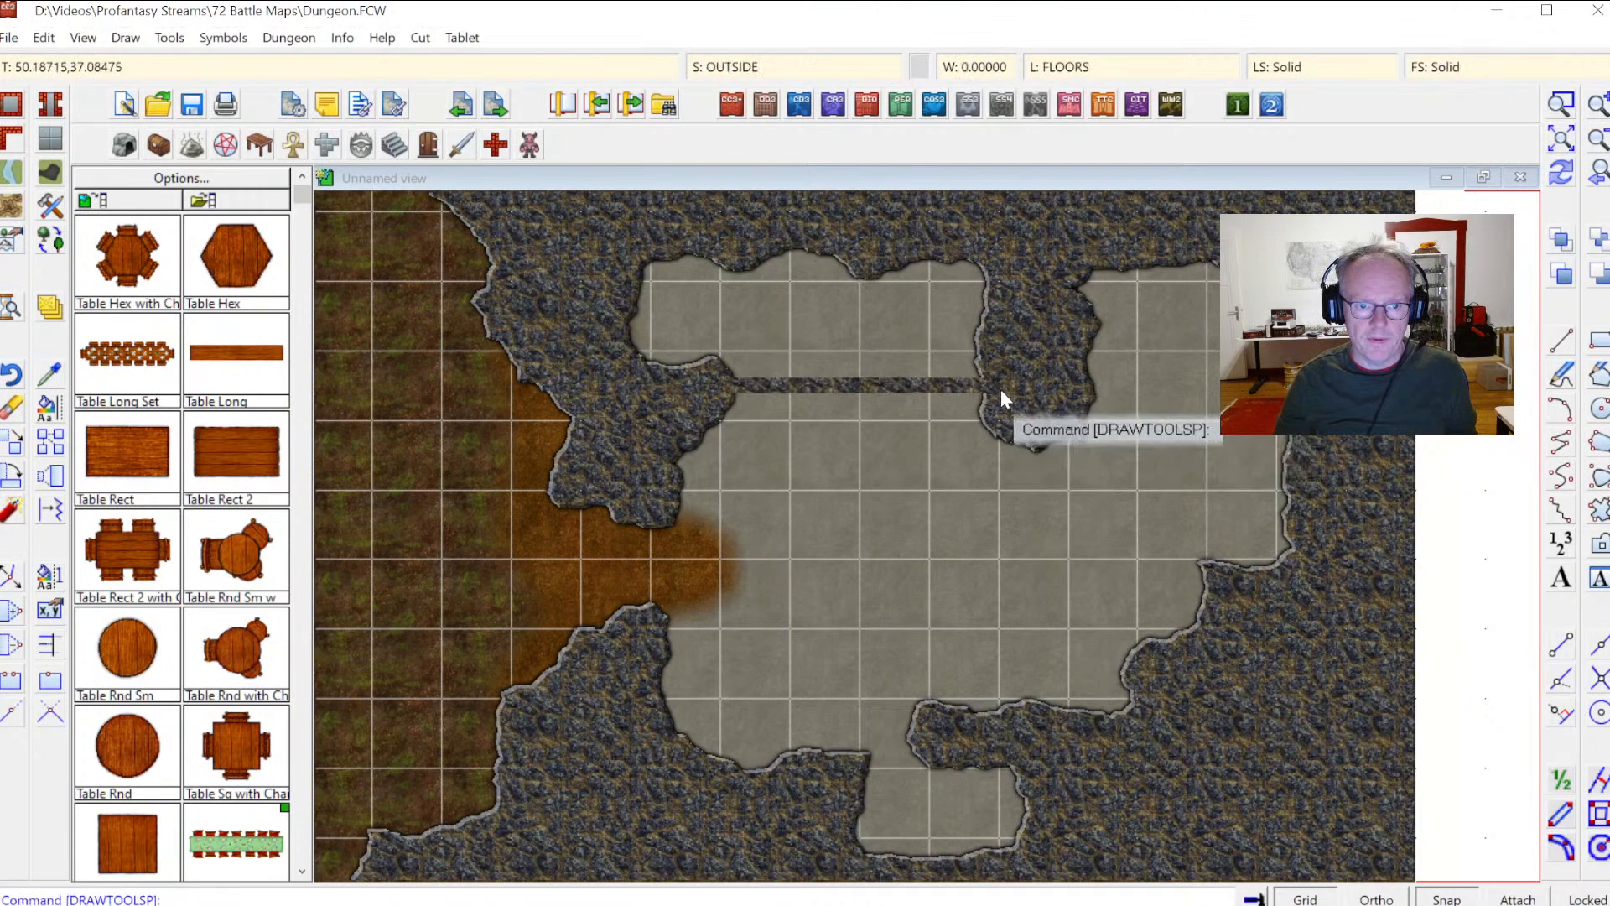
Step: Redraw and take the current properties from the new wall using Like entity
{"action": "left_click", "coordinate": [1565, 177]}
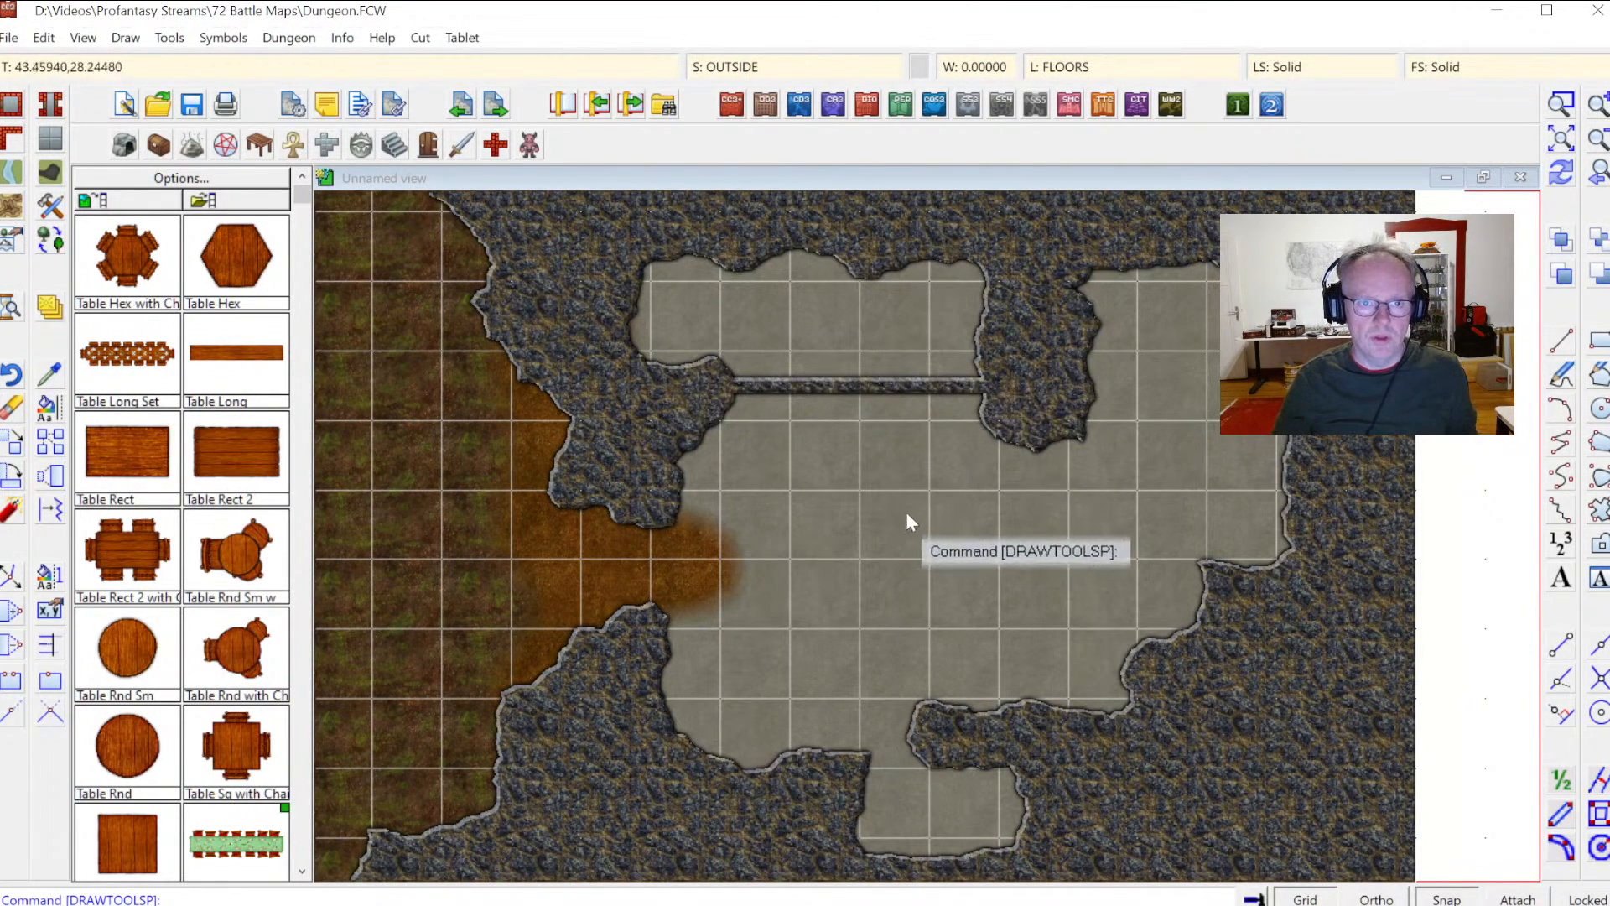
{"action": "left_click", "coordinate": [52, 374]}
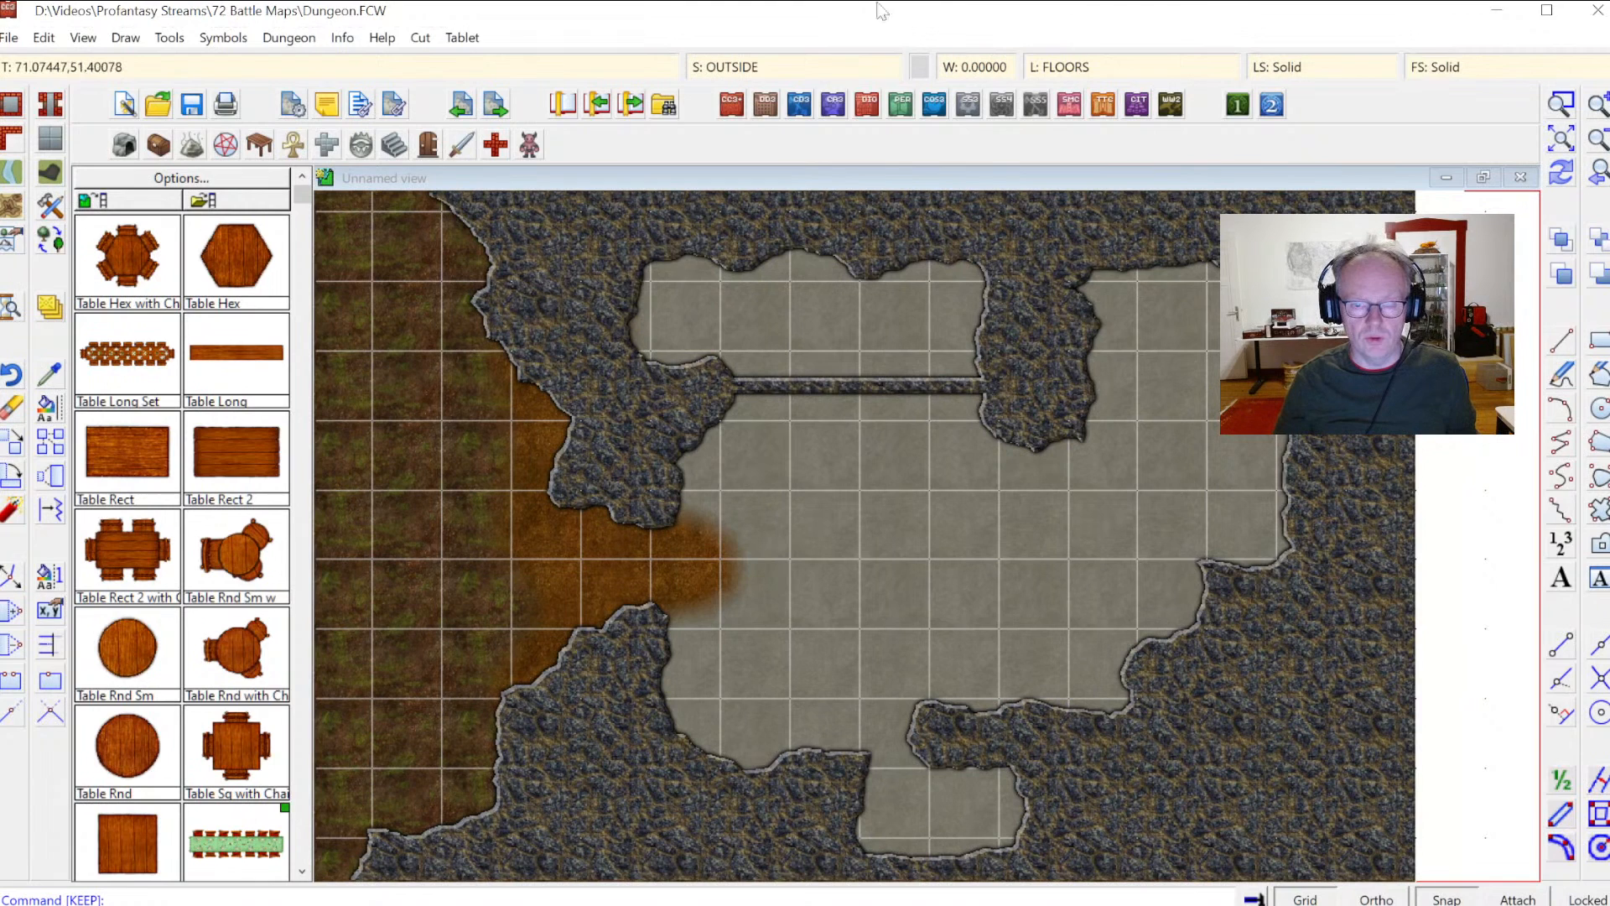
{"action": "left_click", "coordinate": [49, 375]}
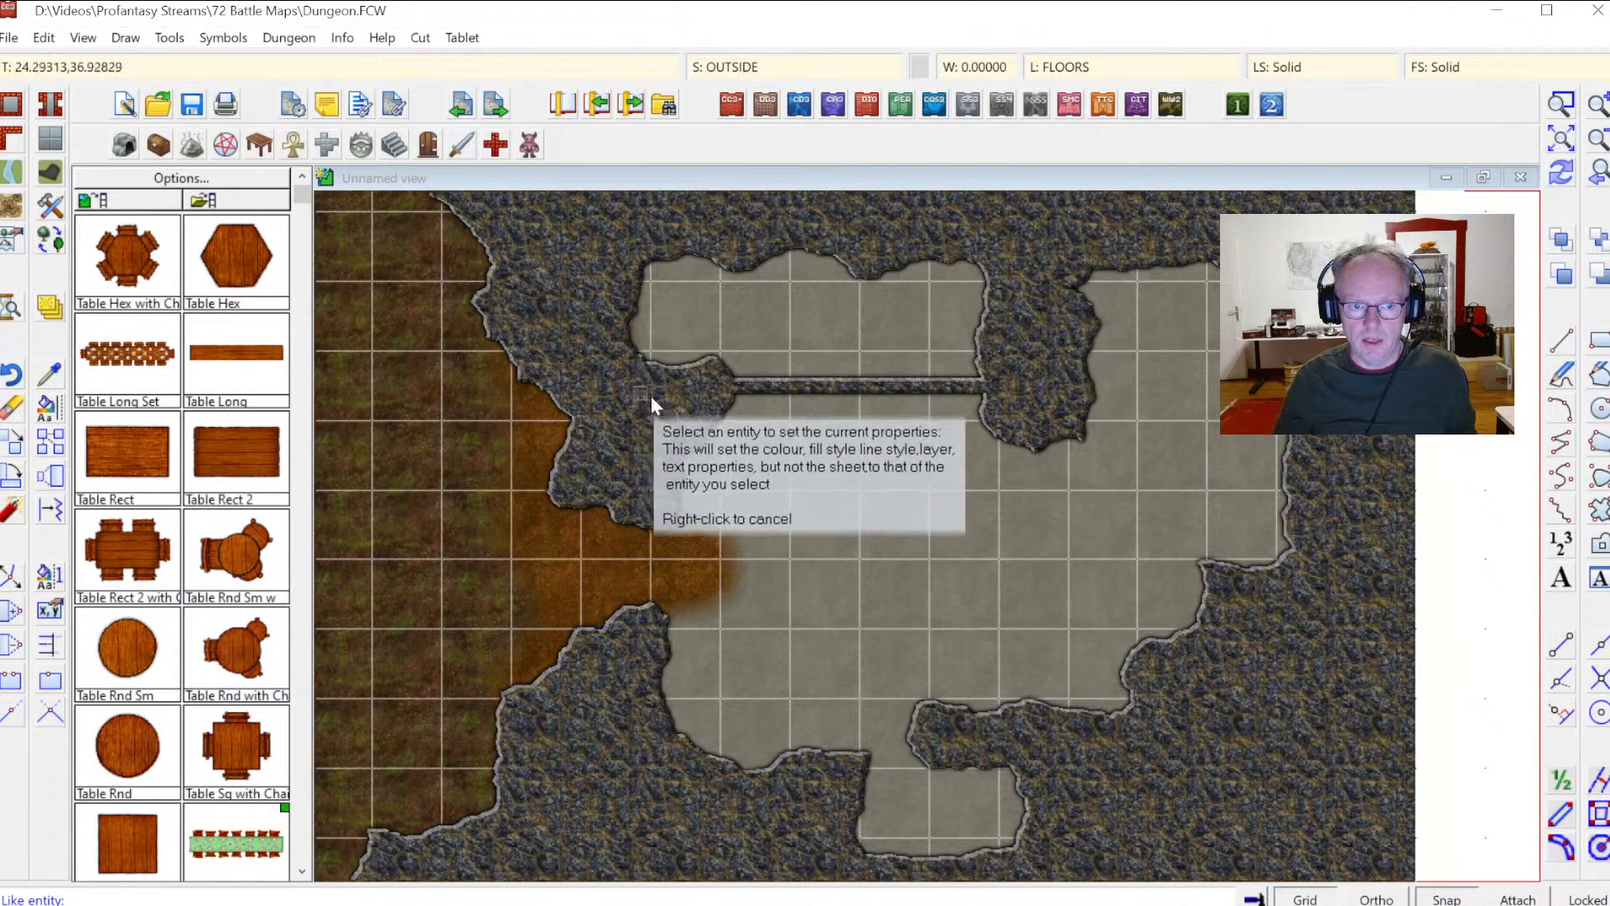
{"action": "left_click", "coordinate": [824, 385]}
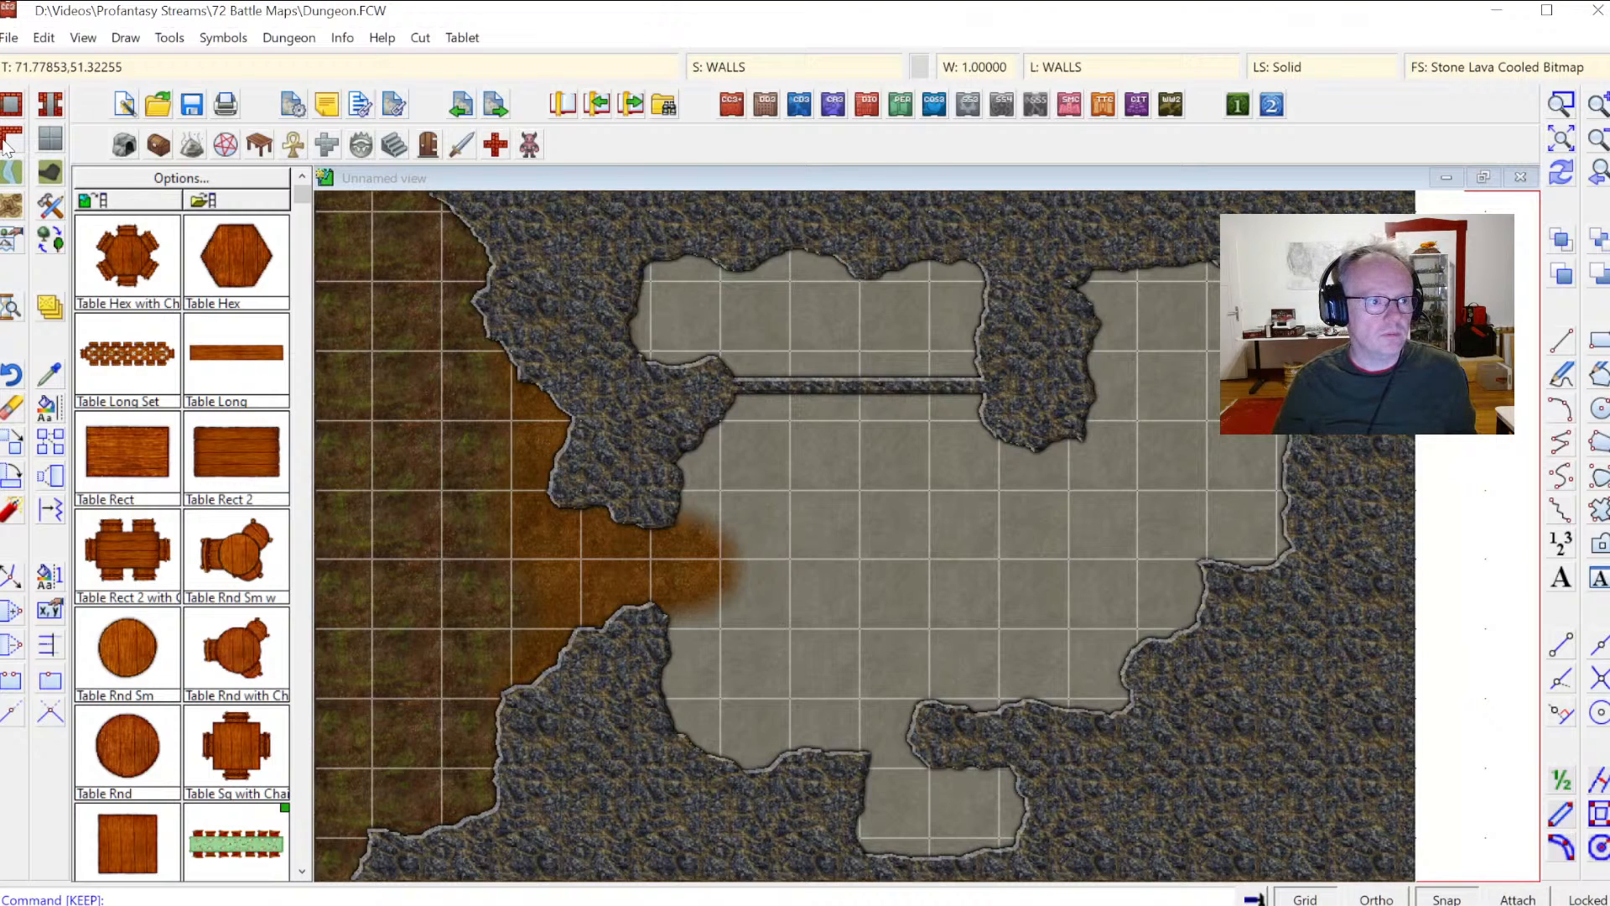
Step: Restart the Wall, Current Fill, Current Width tool and draw a vertical wall from the central rock down to the lower rocks
{"action": "left_click", "coordinate": [8, 141]}
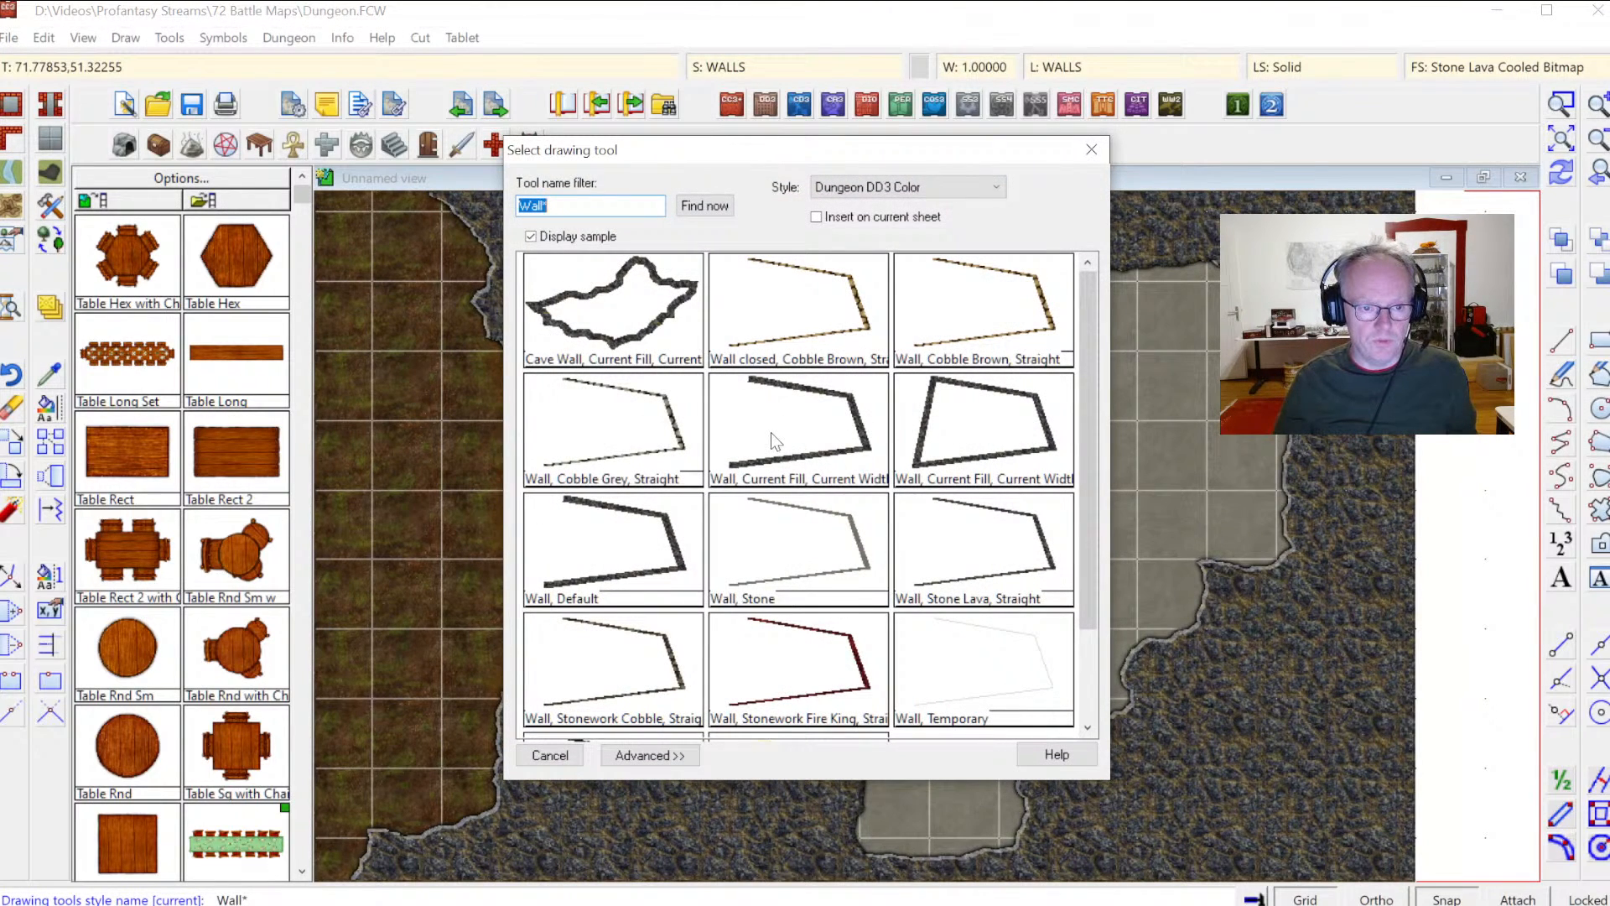
{"action": "double_click", "coordinate": [797, 454]}
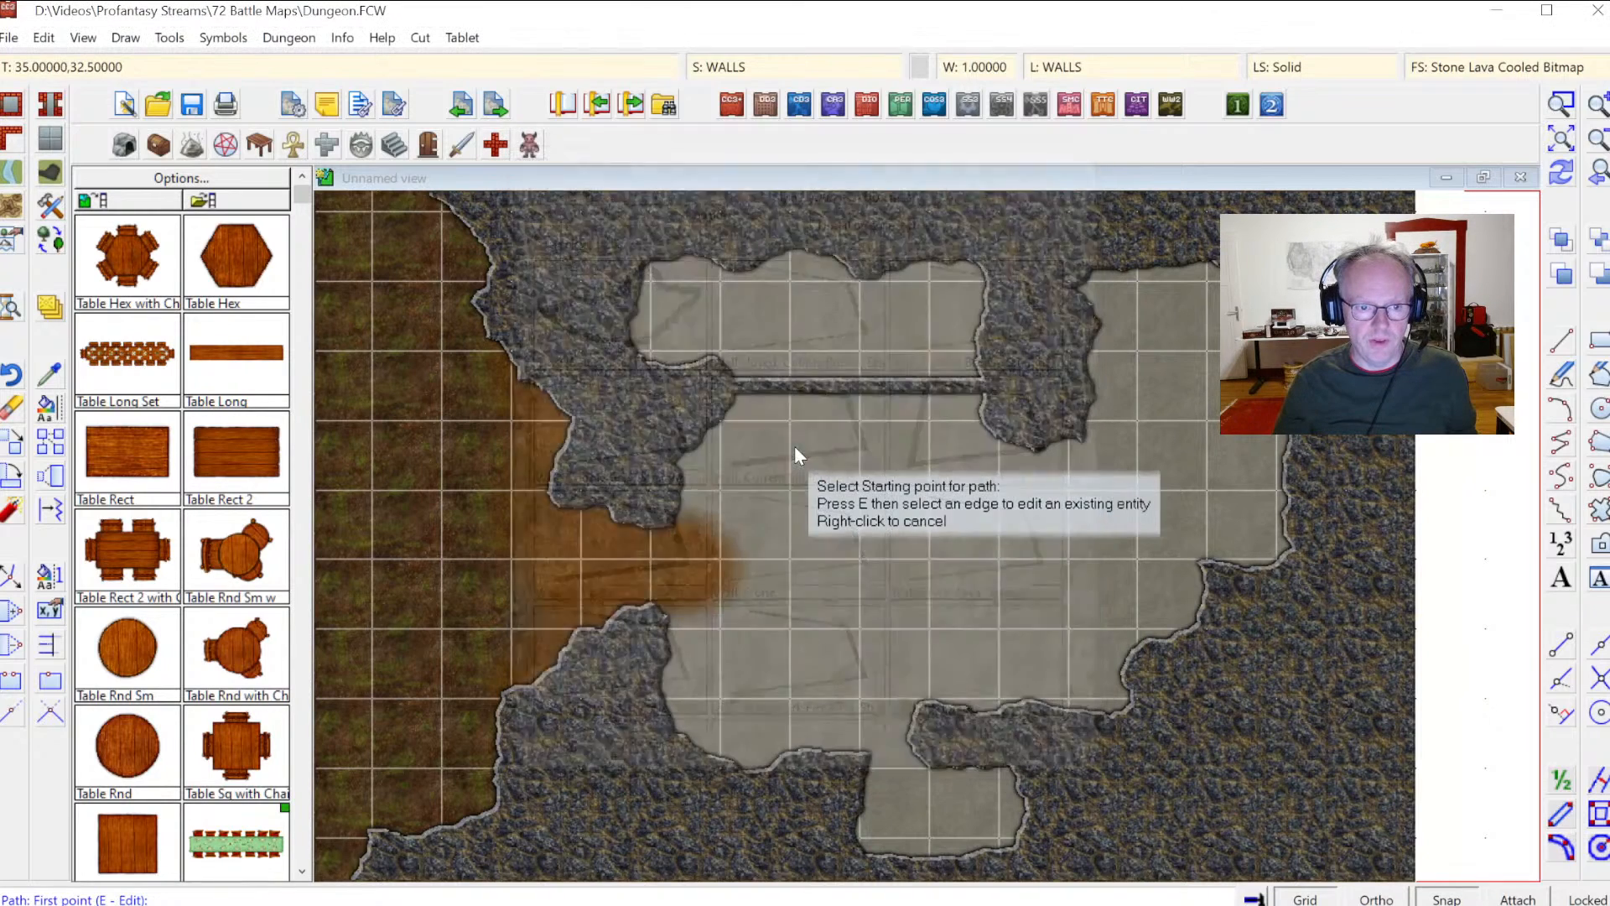
{"action": "left_click", "coordinate": [1034, 435]}
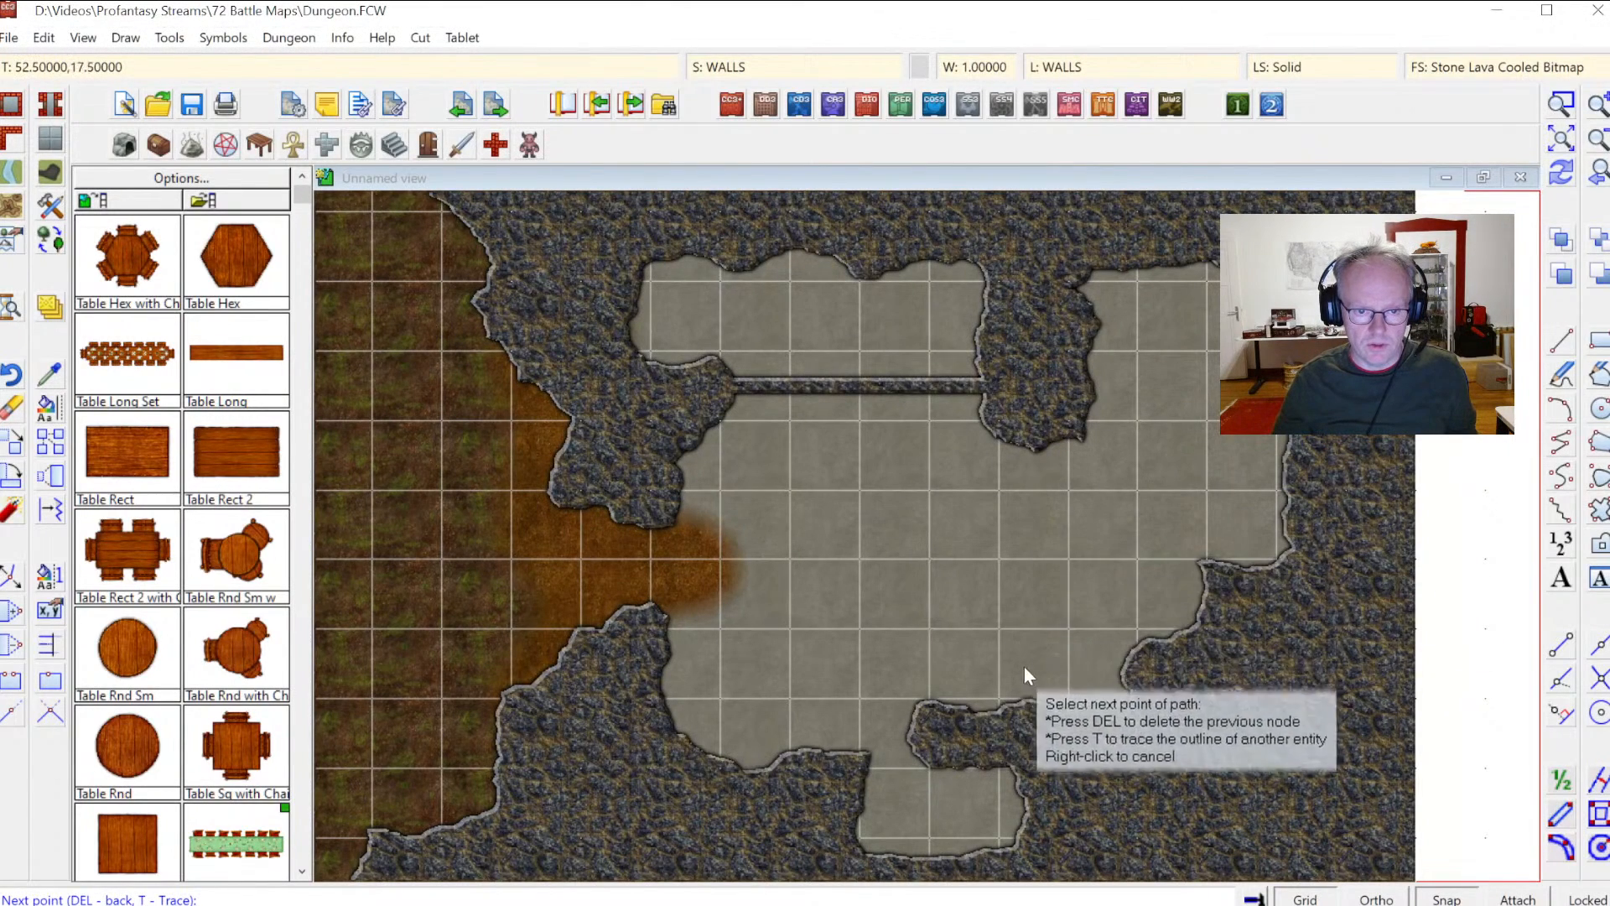
{"action": "left_click", "coordinate": [1033, 720]}
{"action": "right_click", "coordinate": [1033, 719]}
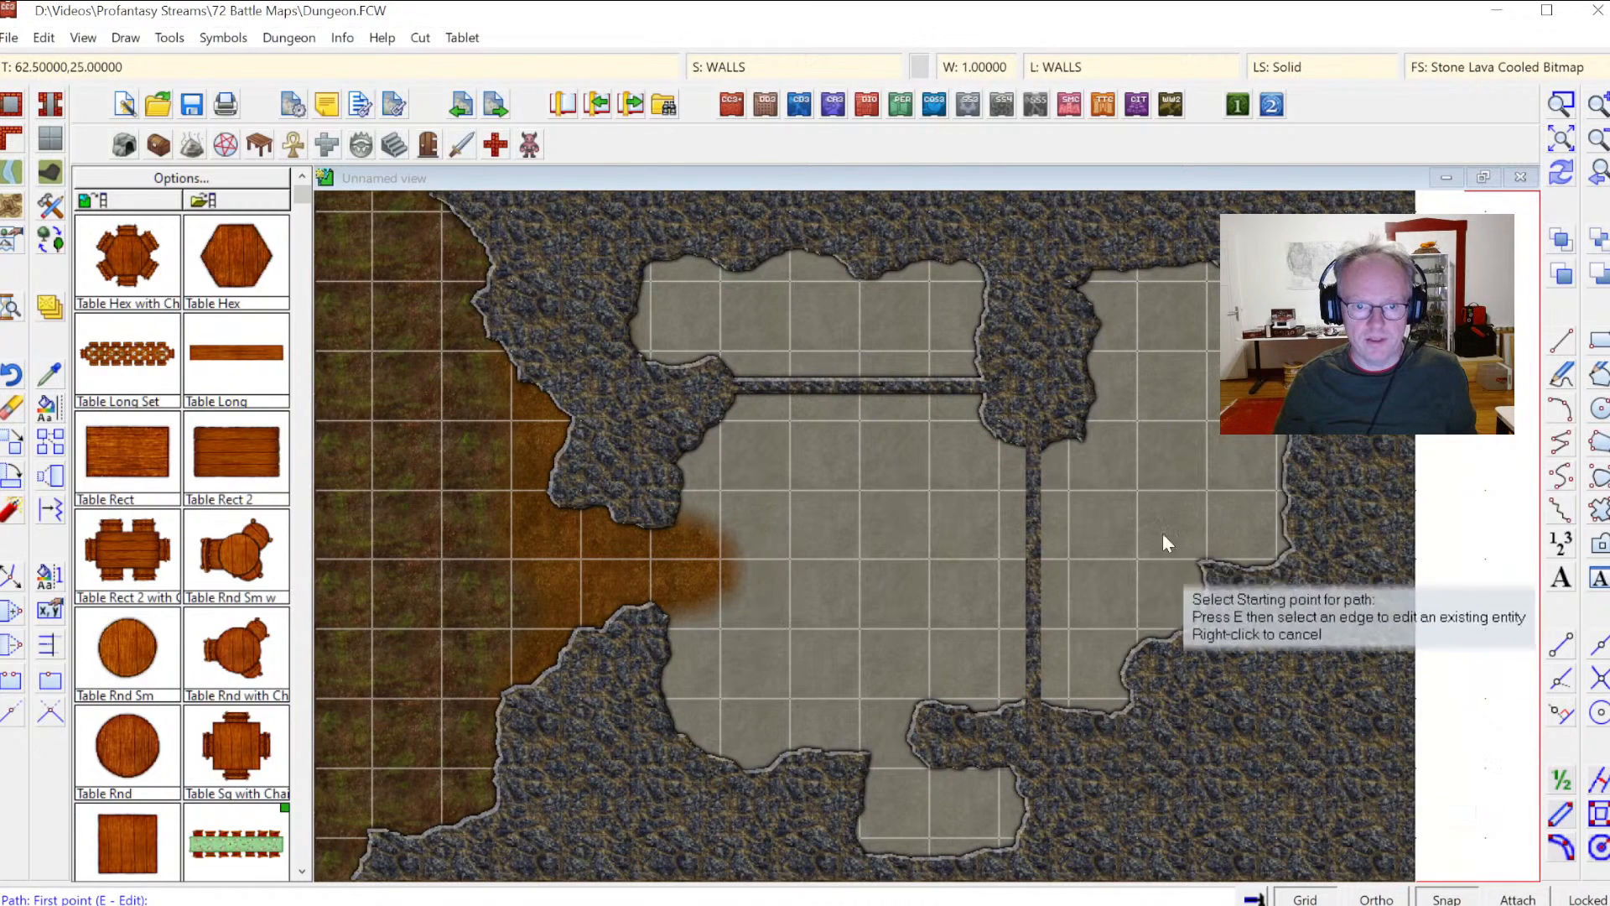
Step: Draw a horizontal wall from the central rock across the upper right floor to the right cave wall
{"action": "left_click", "coordinate": [1077, 385]}
{"action": "left_click", "coordinate": [1315, 388]}
{"action": "right_click", "coordinate": [1315, 389]}
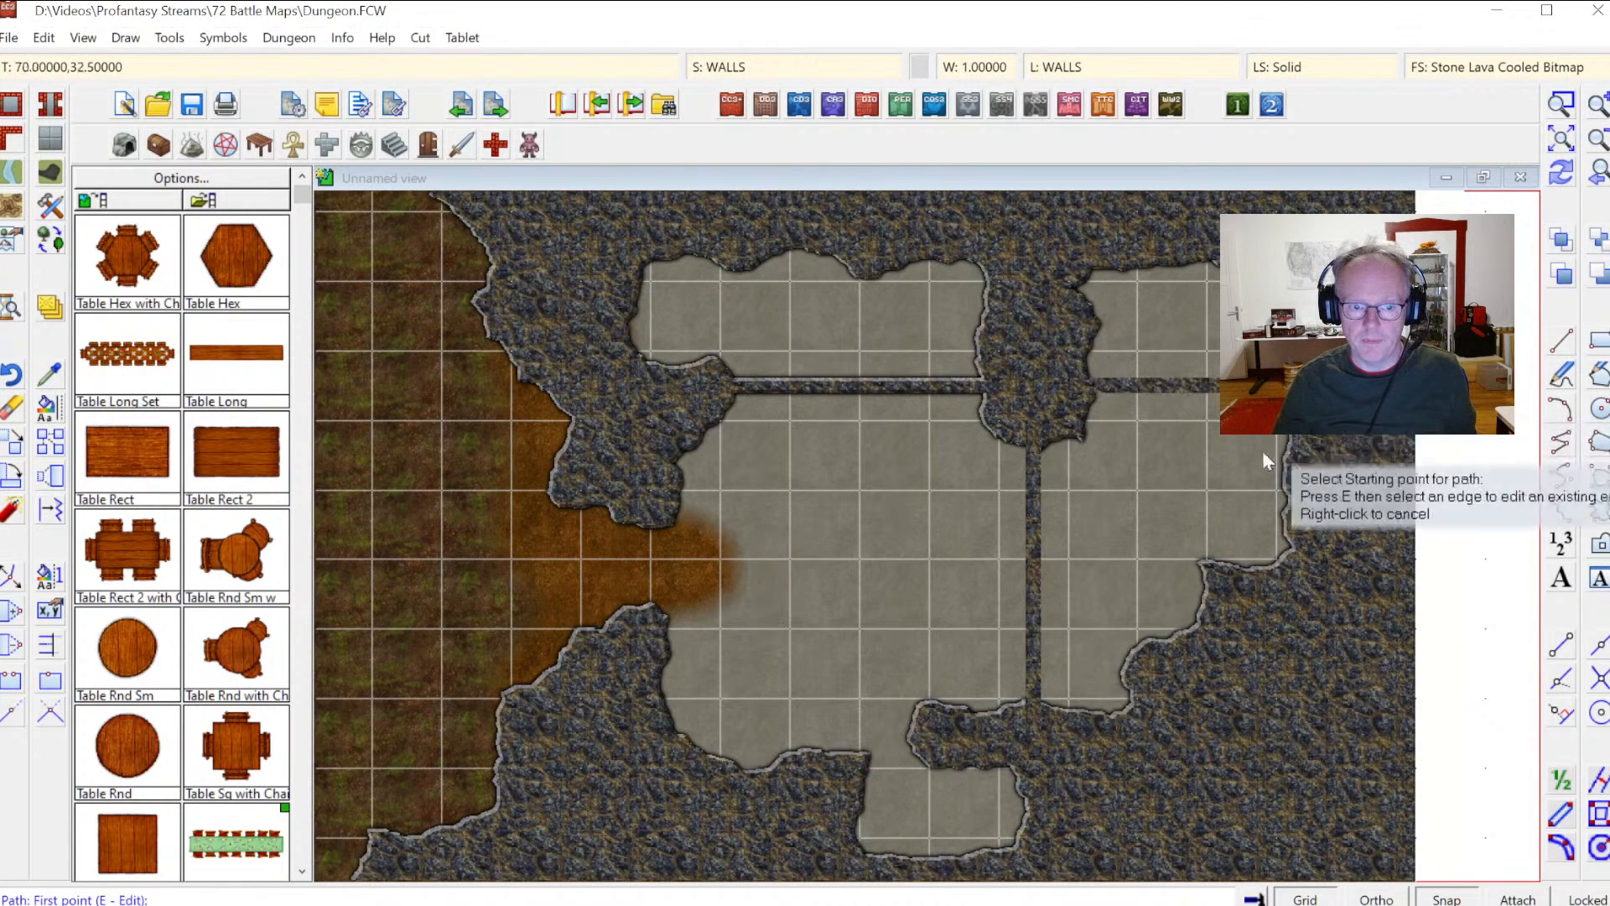
Step: Draw a short wall closing the lower passage between the bottom rocks
{"action": "left_click", "coordinate": [923, 728]}
{"action": "left_click", "coordinate": [848, 768]}
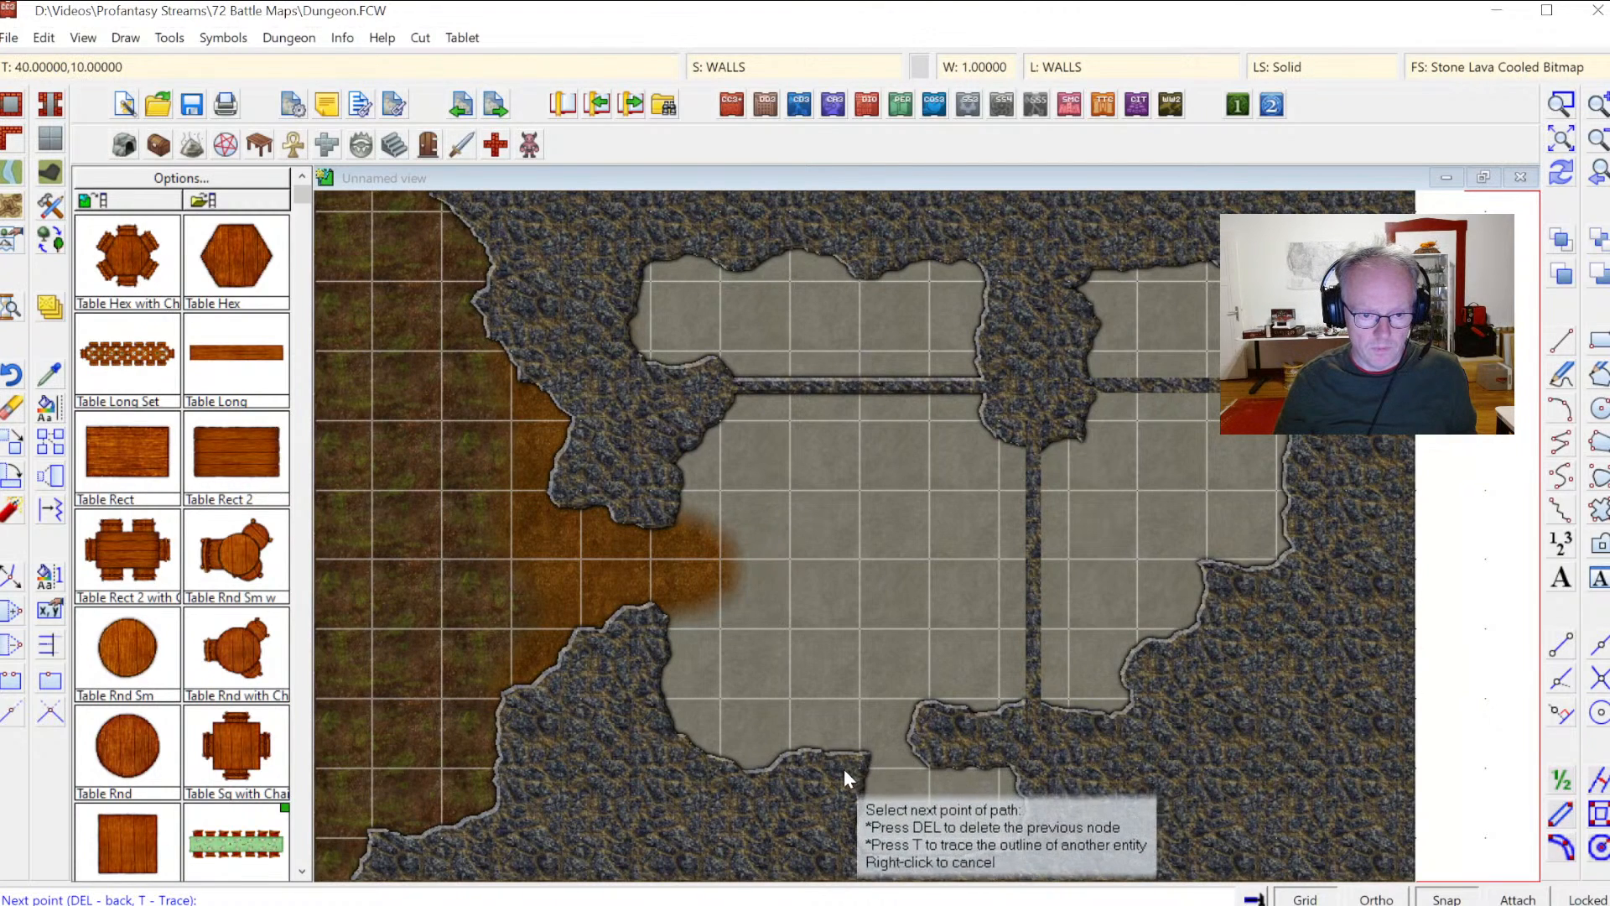
{"action": "right_click", "coordinate": [826, 768]}
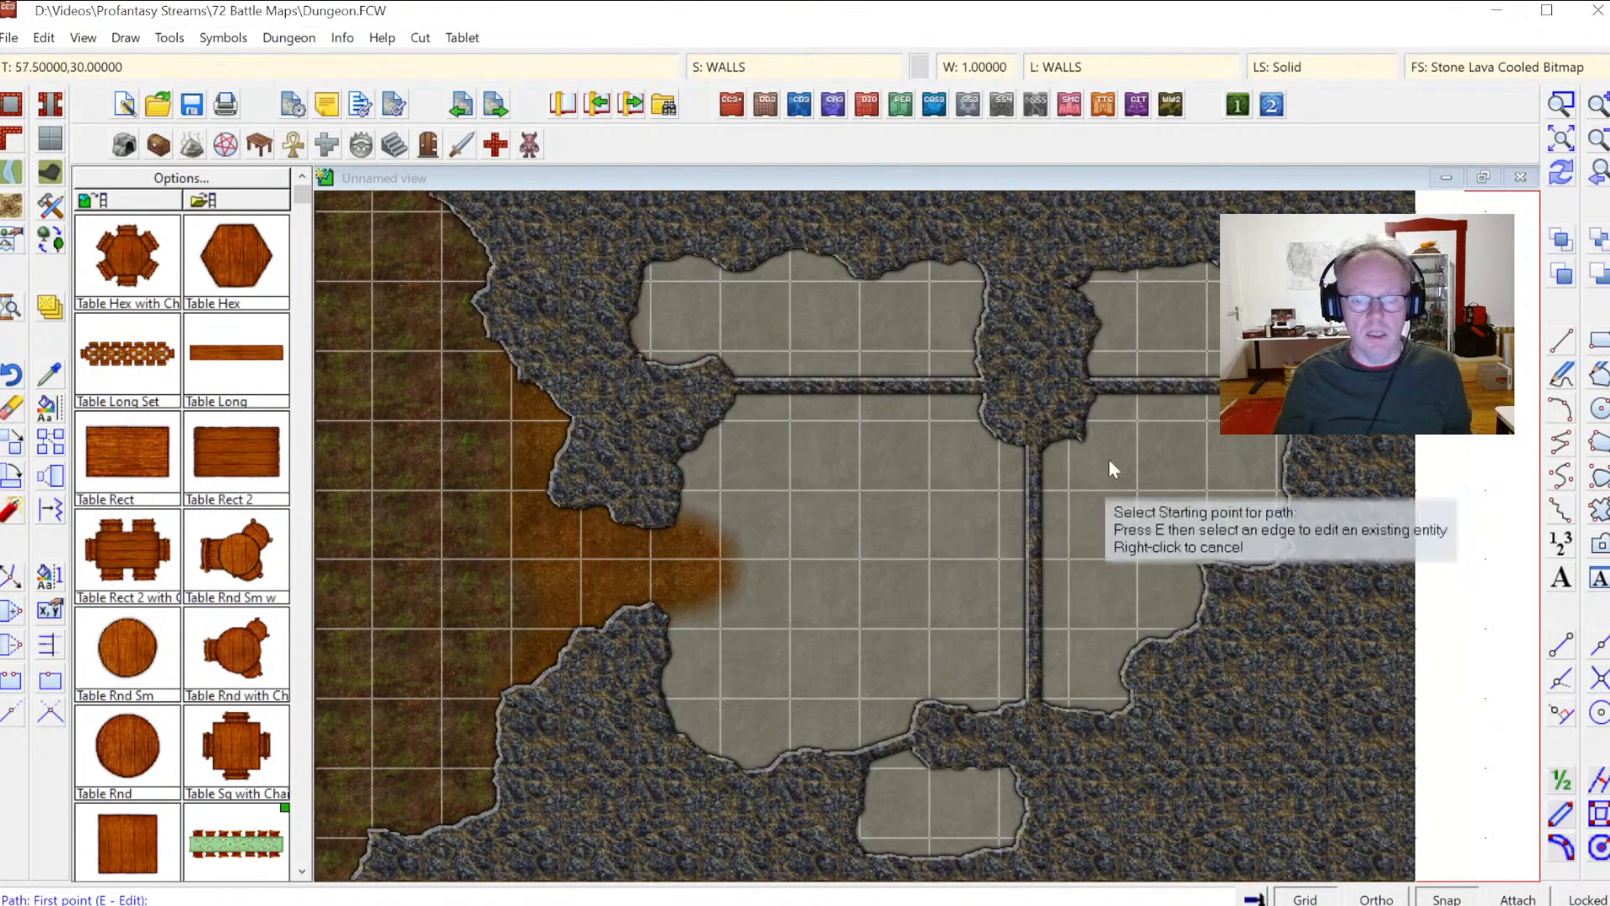
Step: Select the Terrain, Water Sludge 3, Fractal drawing tool with Restrict to map border kept on
{"action": "left_click", "coordinate": [49, 206]}
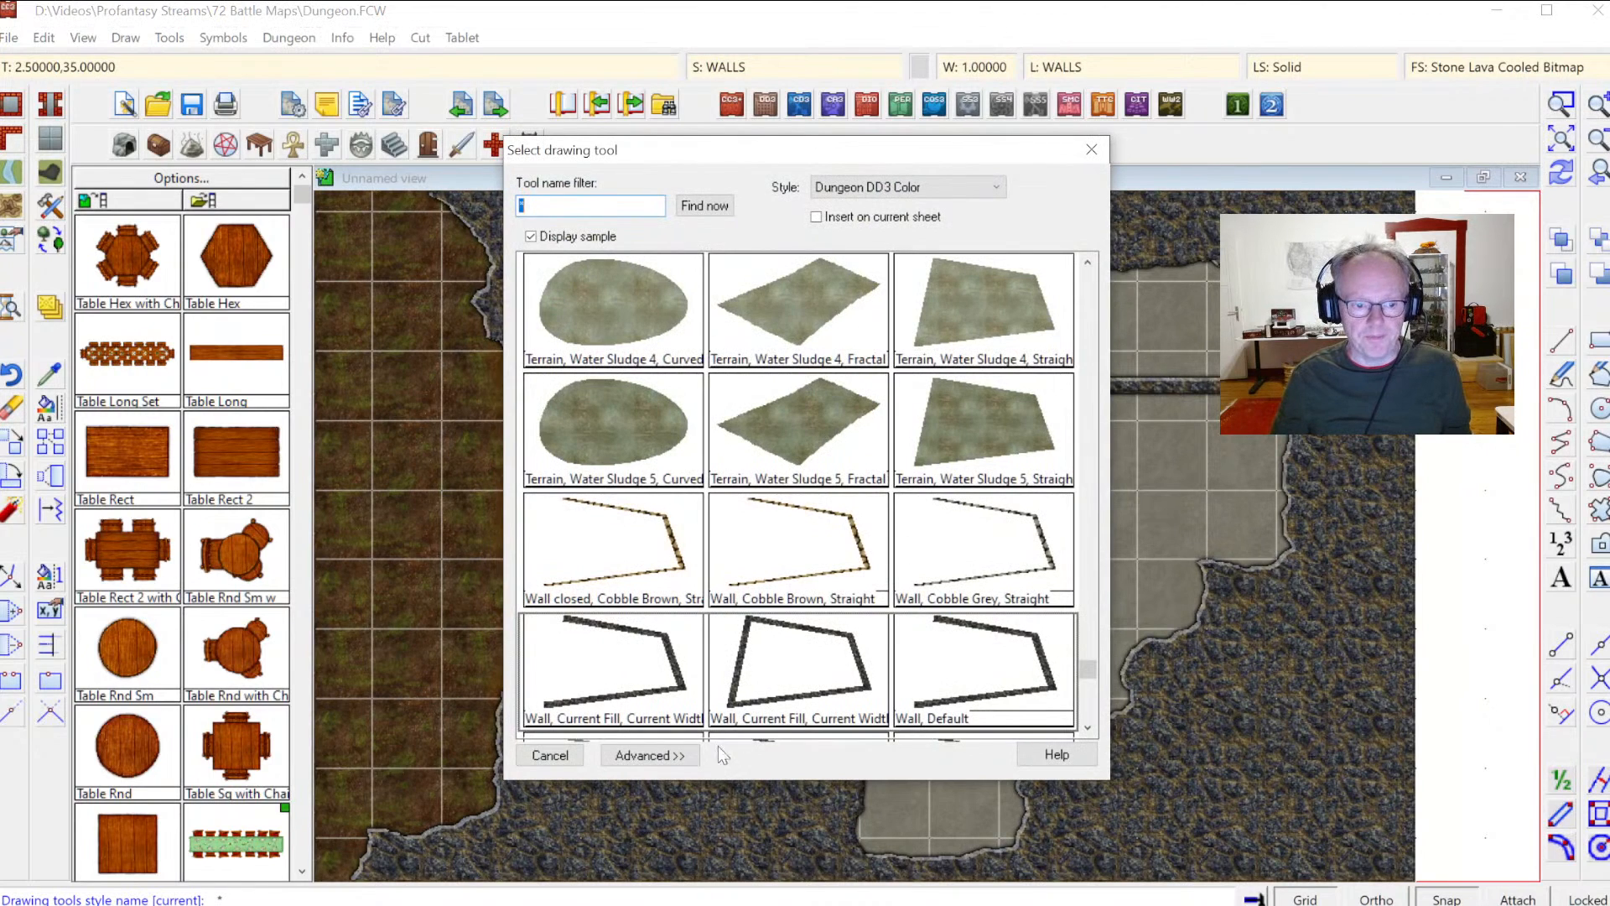
{"action": "left_click", "coordinate": [650, 755]}
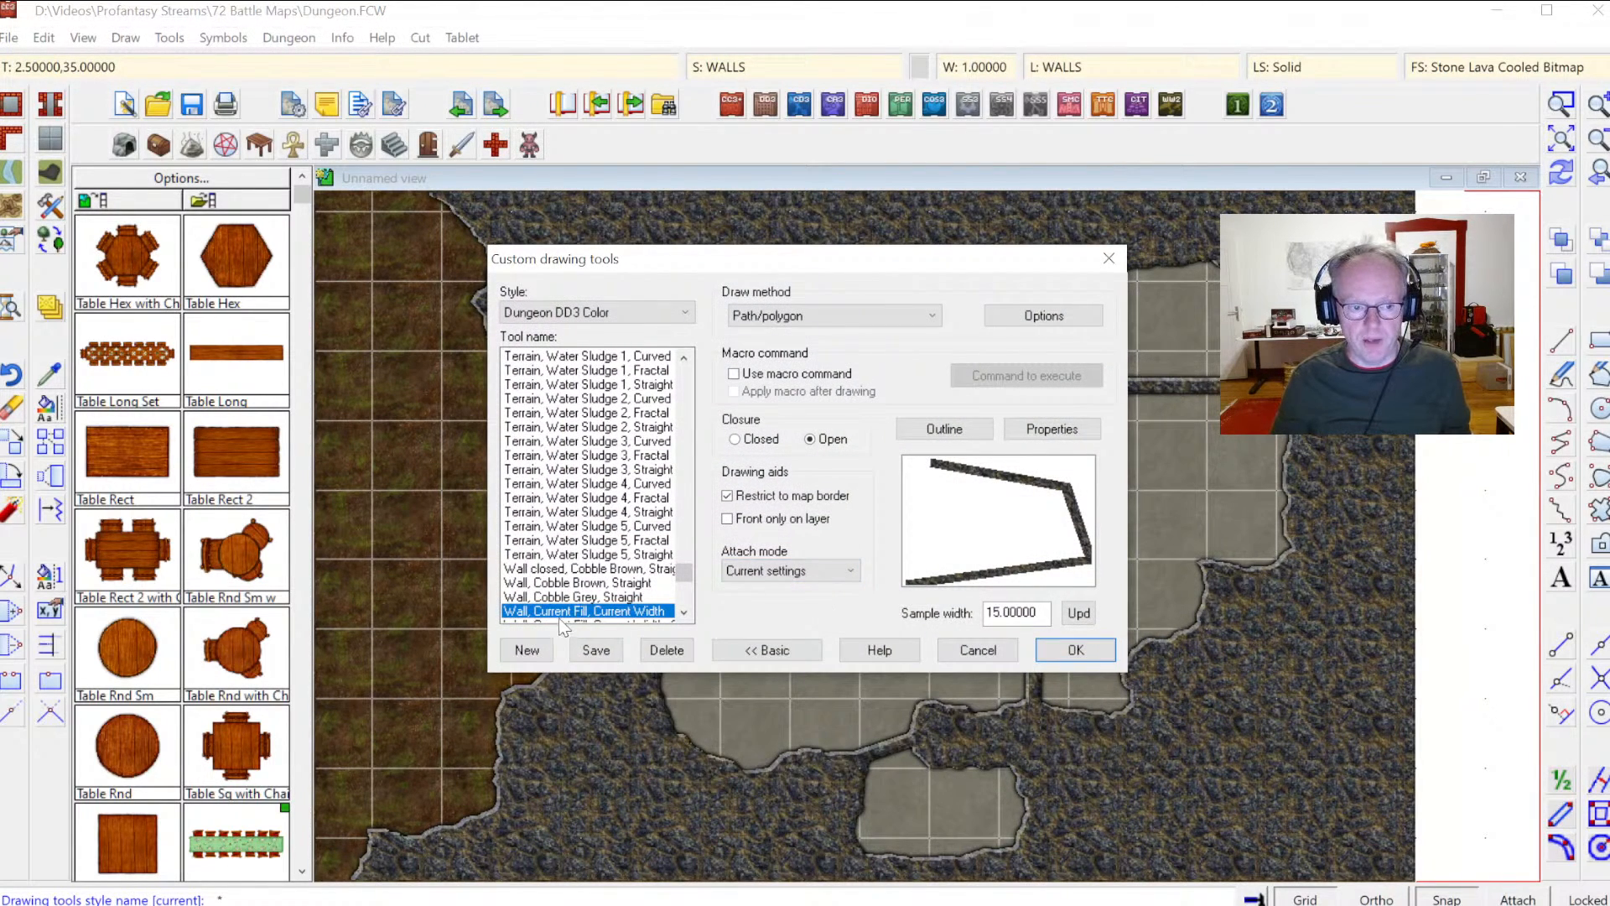
{"action": "left_click", "coordinate": [558, 455]}
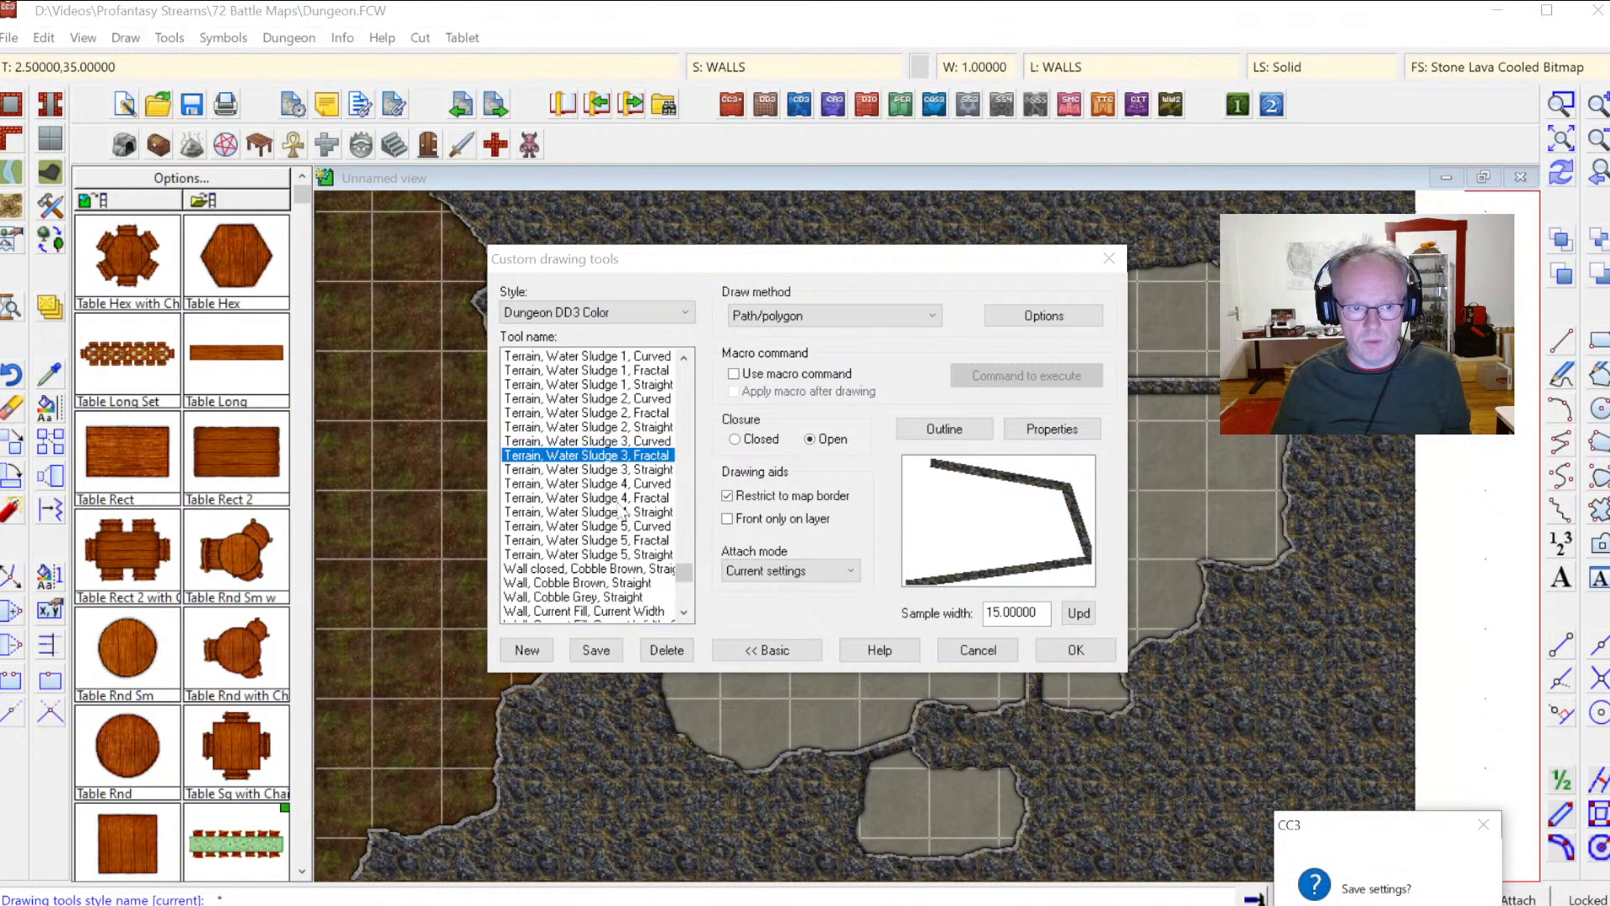
{"action": "left_click", "coordinate": [1455, 905]}
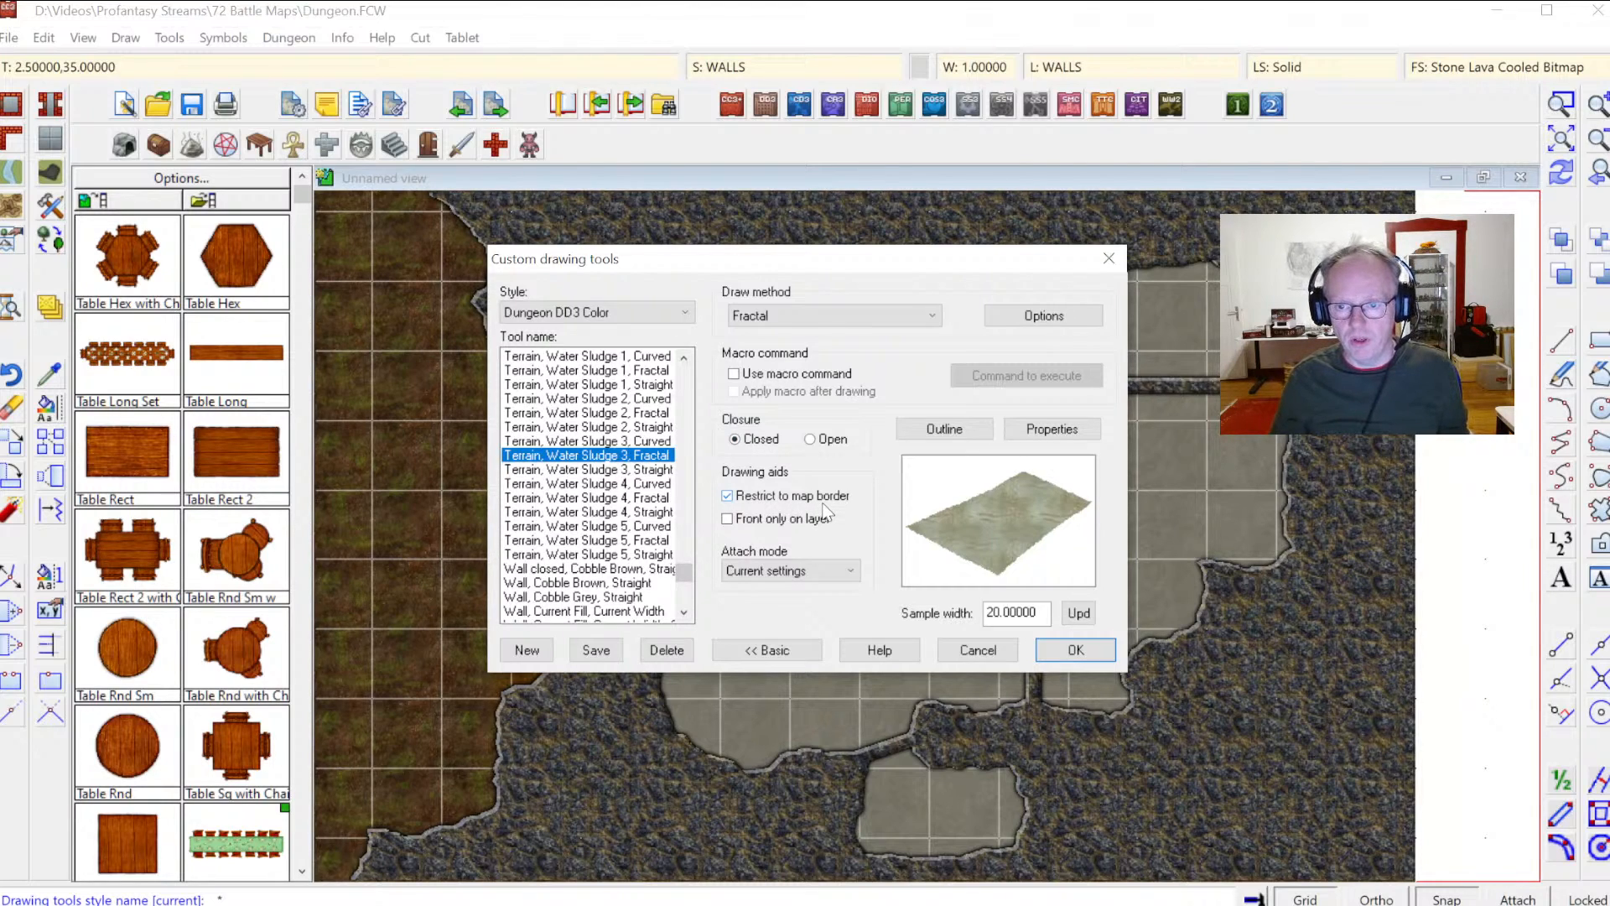
{"action": "left_click", "coordinate": [729, 496]}
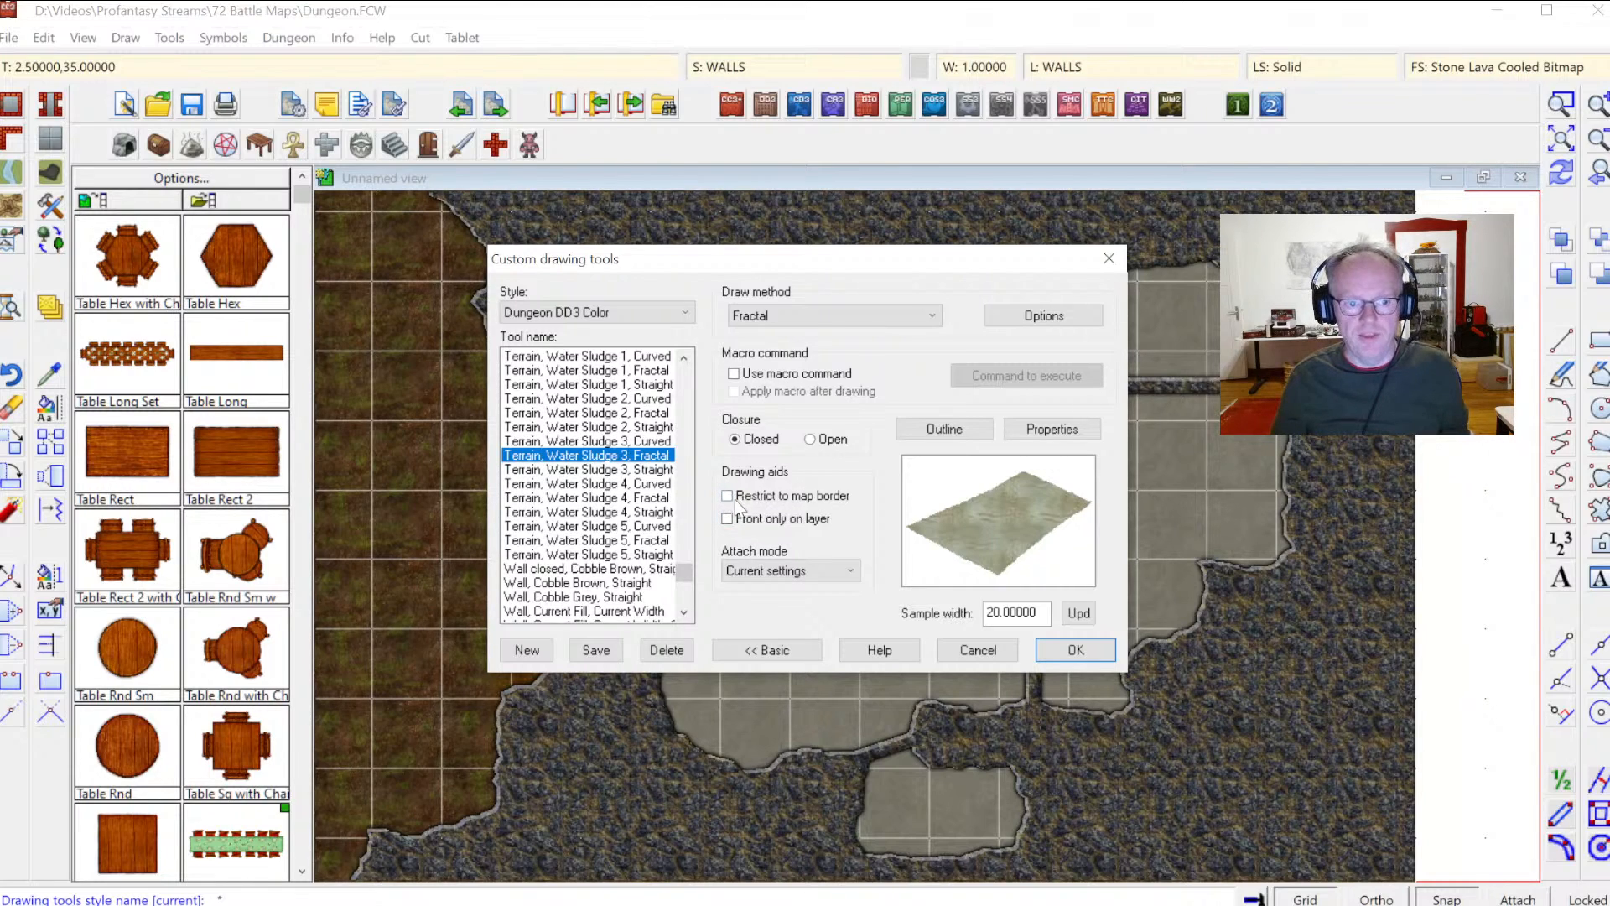
{"action": "left_click", "coordinate": [738, 498]}
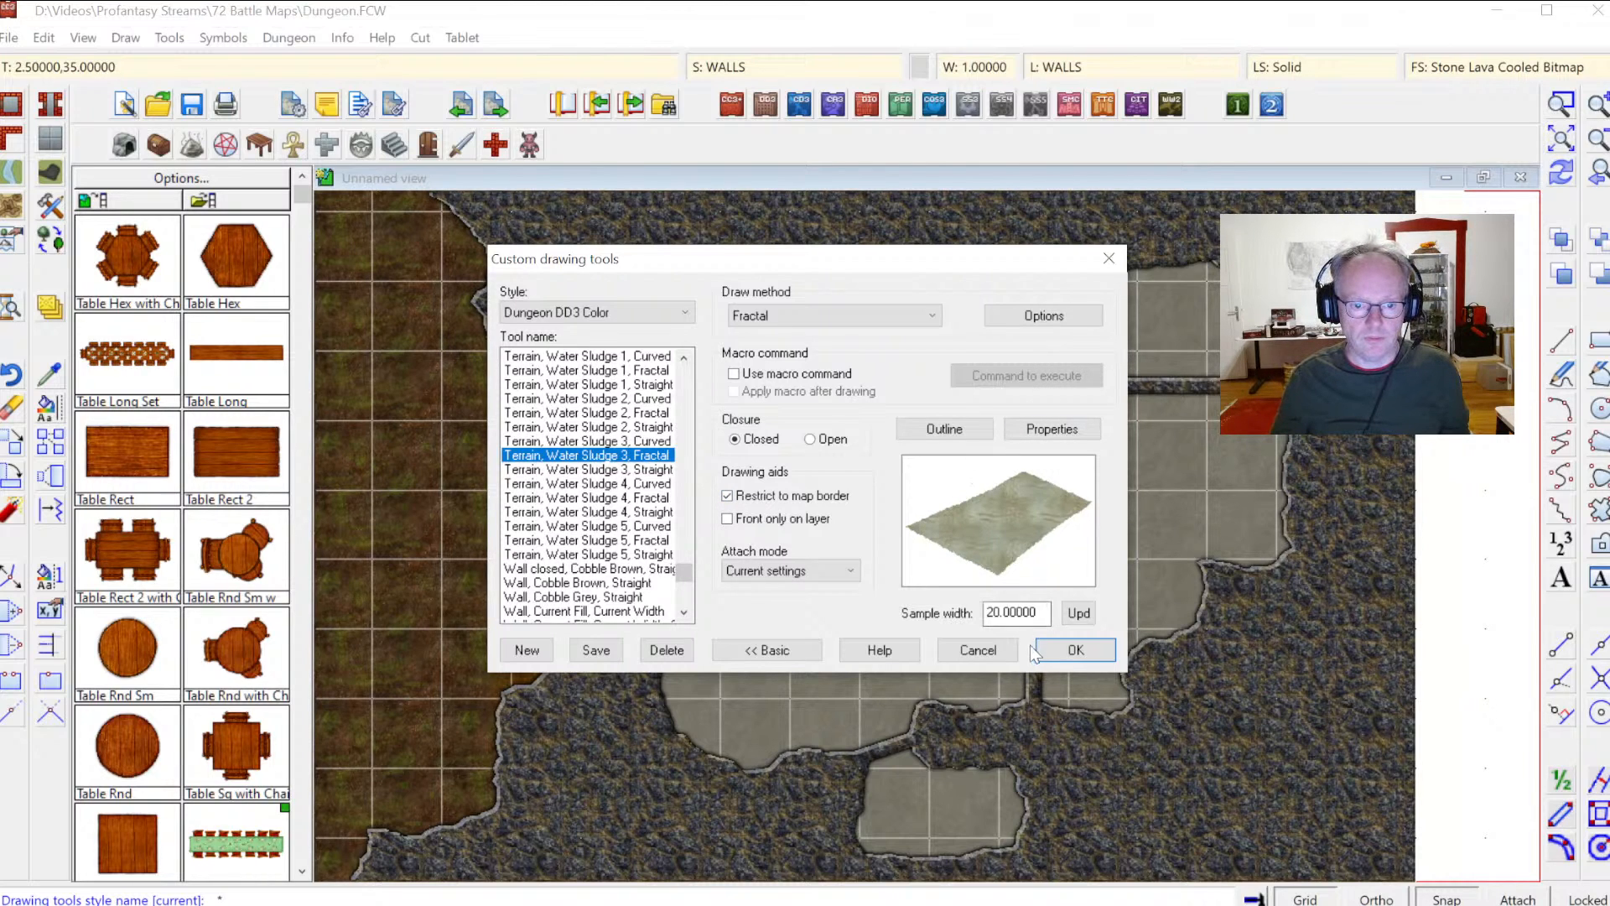
{"action": "left_click", "coordinate": [1075, 650]}
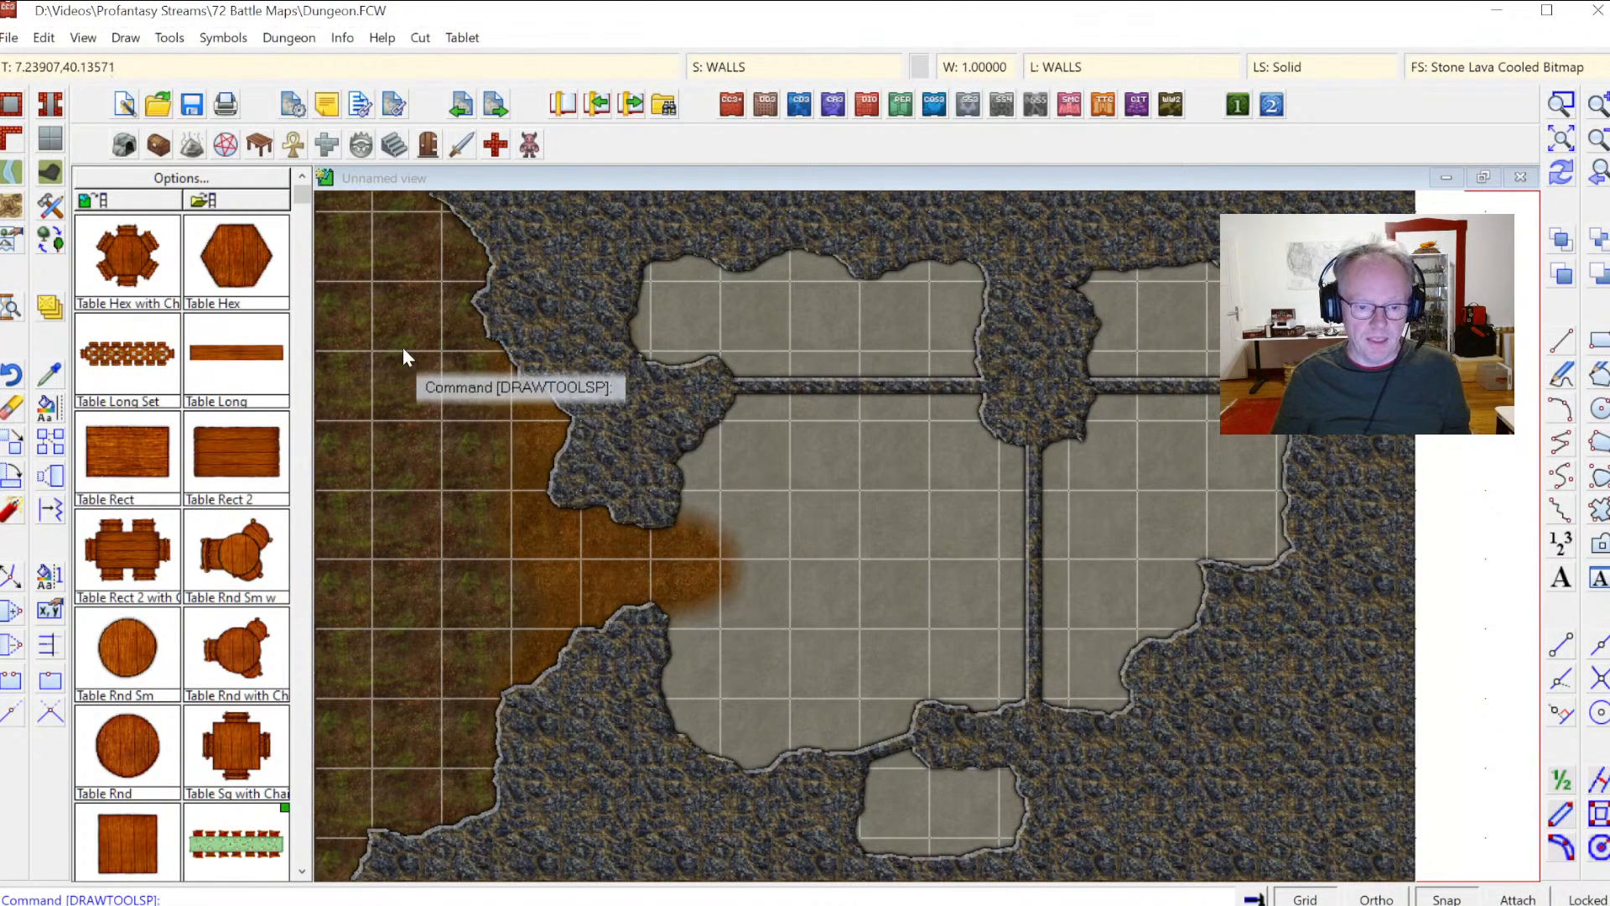
Step: Place a reinforced door symbol at scale 0.8 in the upper-left horizontal wall
{"action": "left_click", "coordinate": [429, 146]}
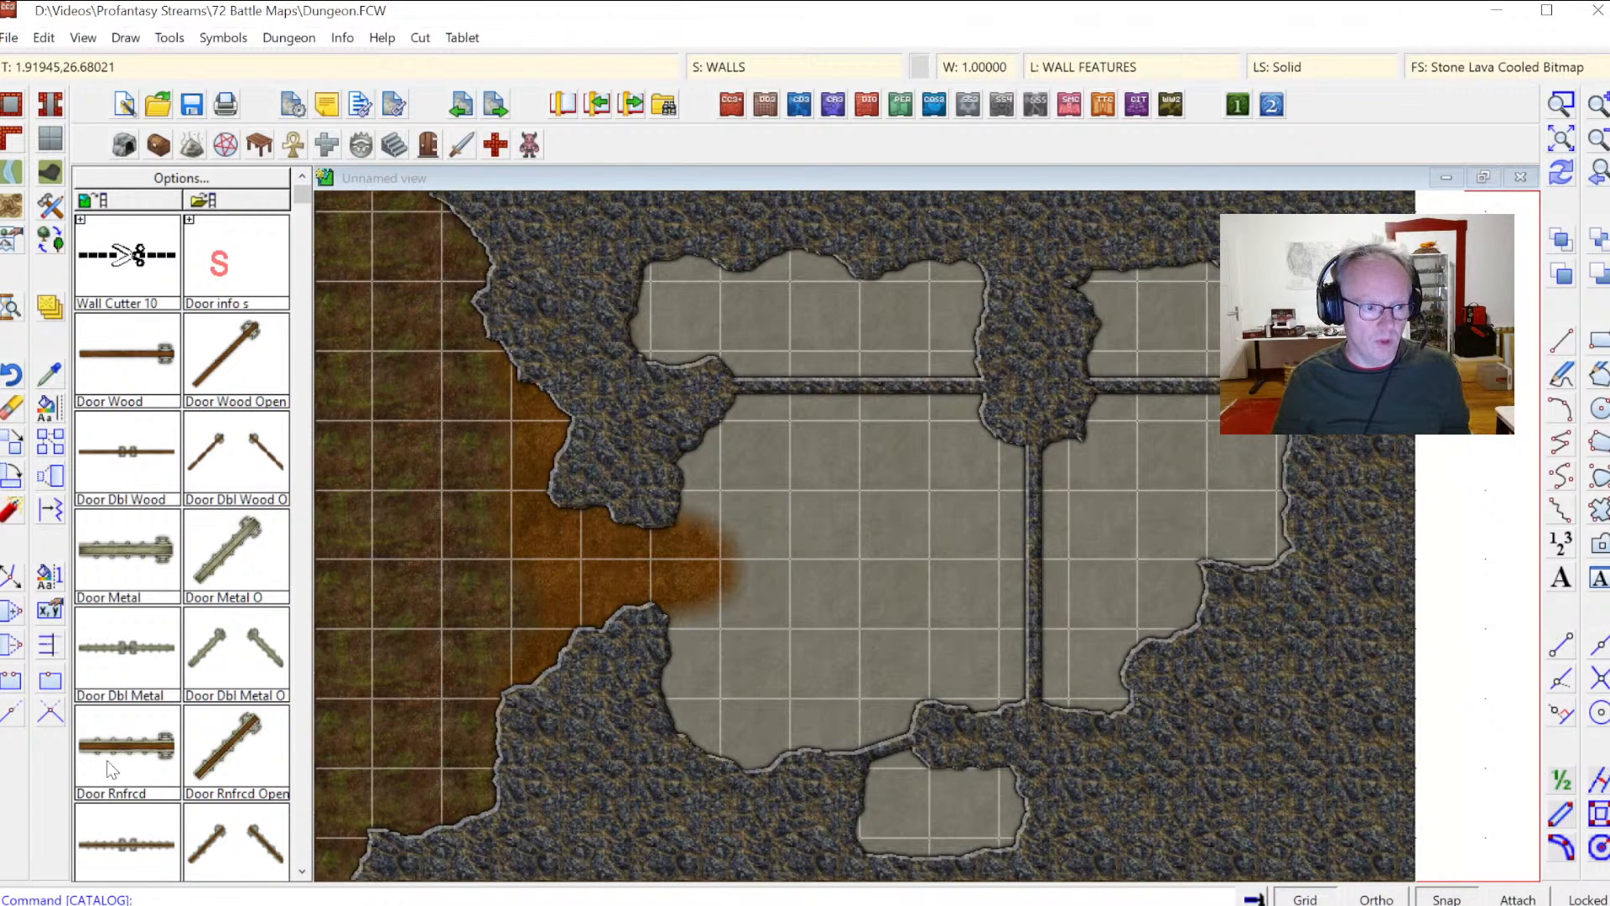
{"action": "left_click", "coordinate": [124, 744]}
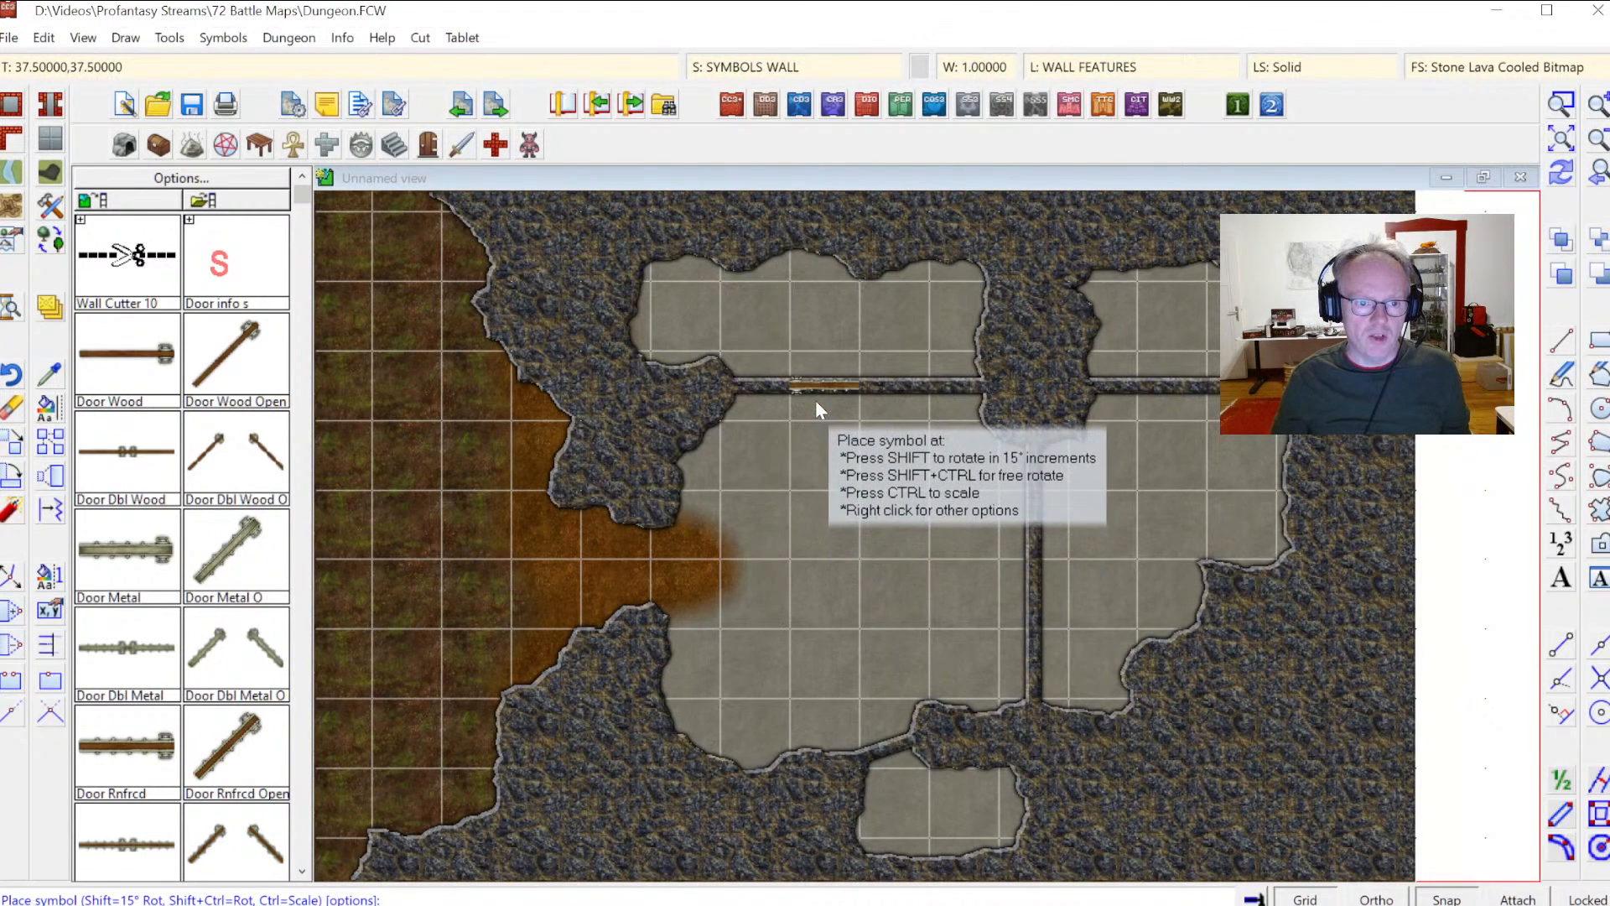
{"action": "right_click", "coordinate": [829, 458]}
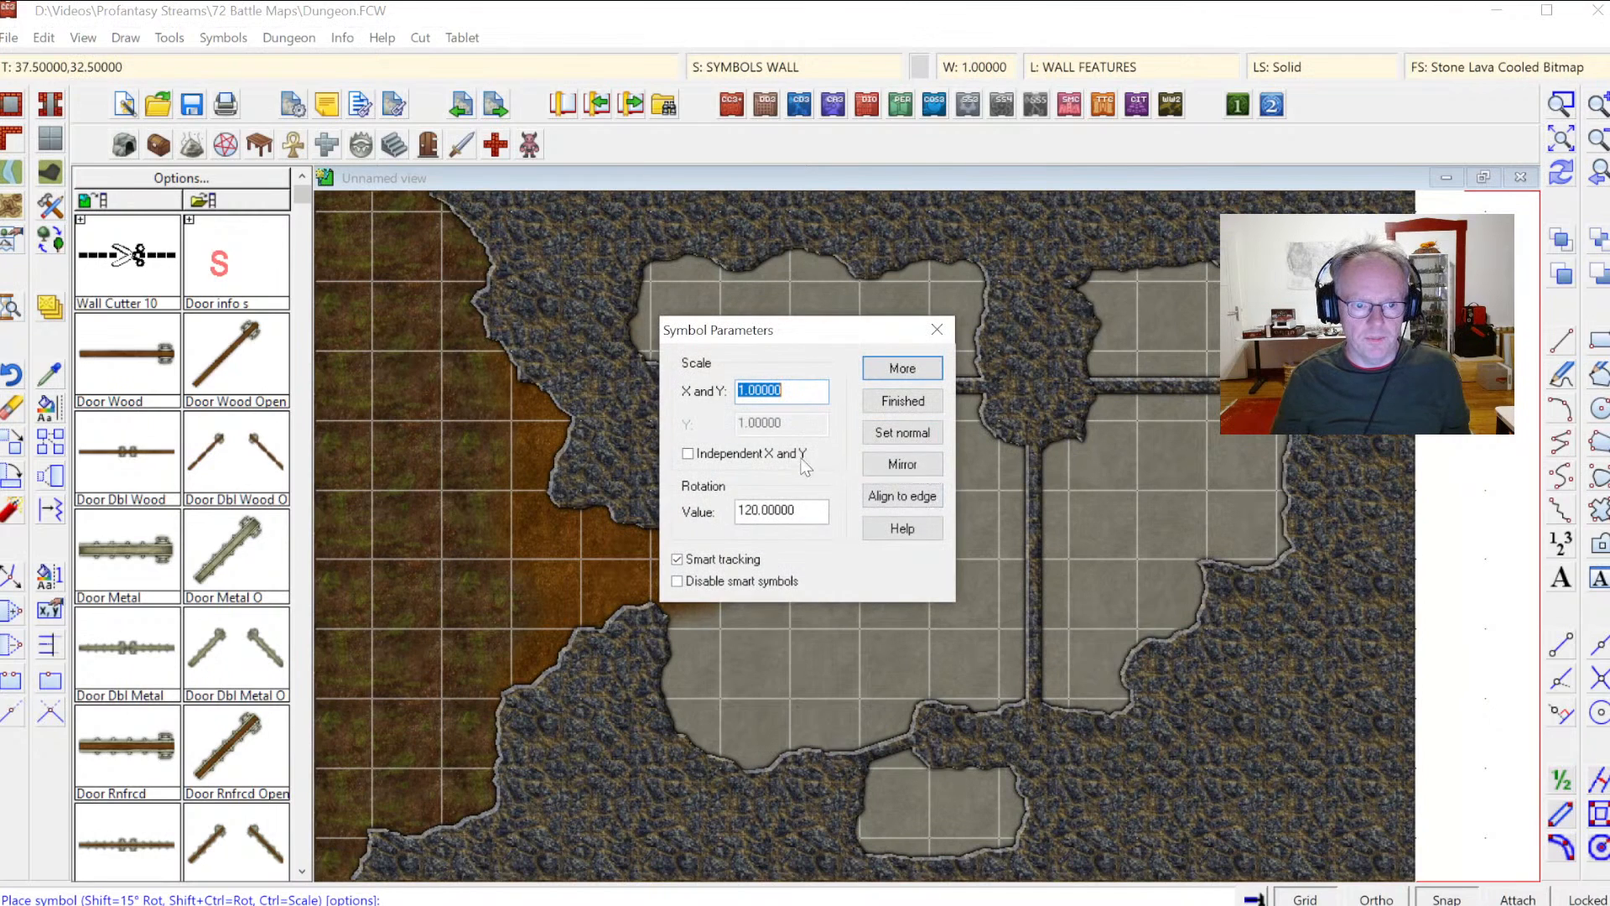
{"action": "type", "text": ".4"}
{"action": "left_click_drag", "start_coordinate": [762, 392], "coordinate": [662, 389]}
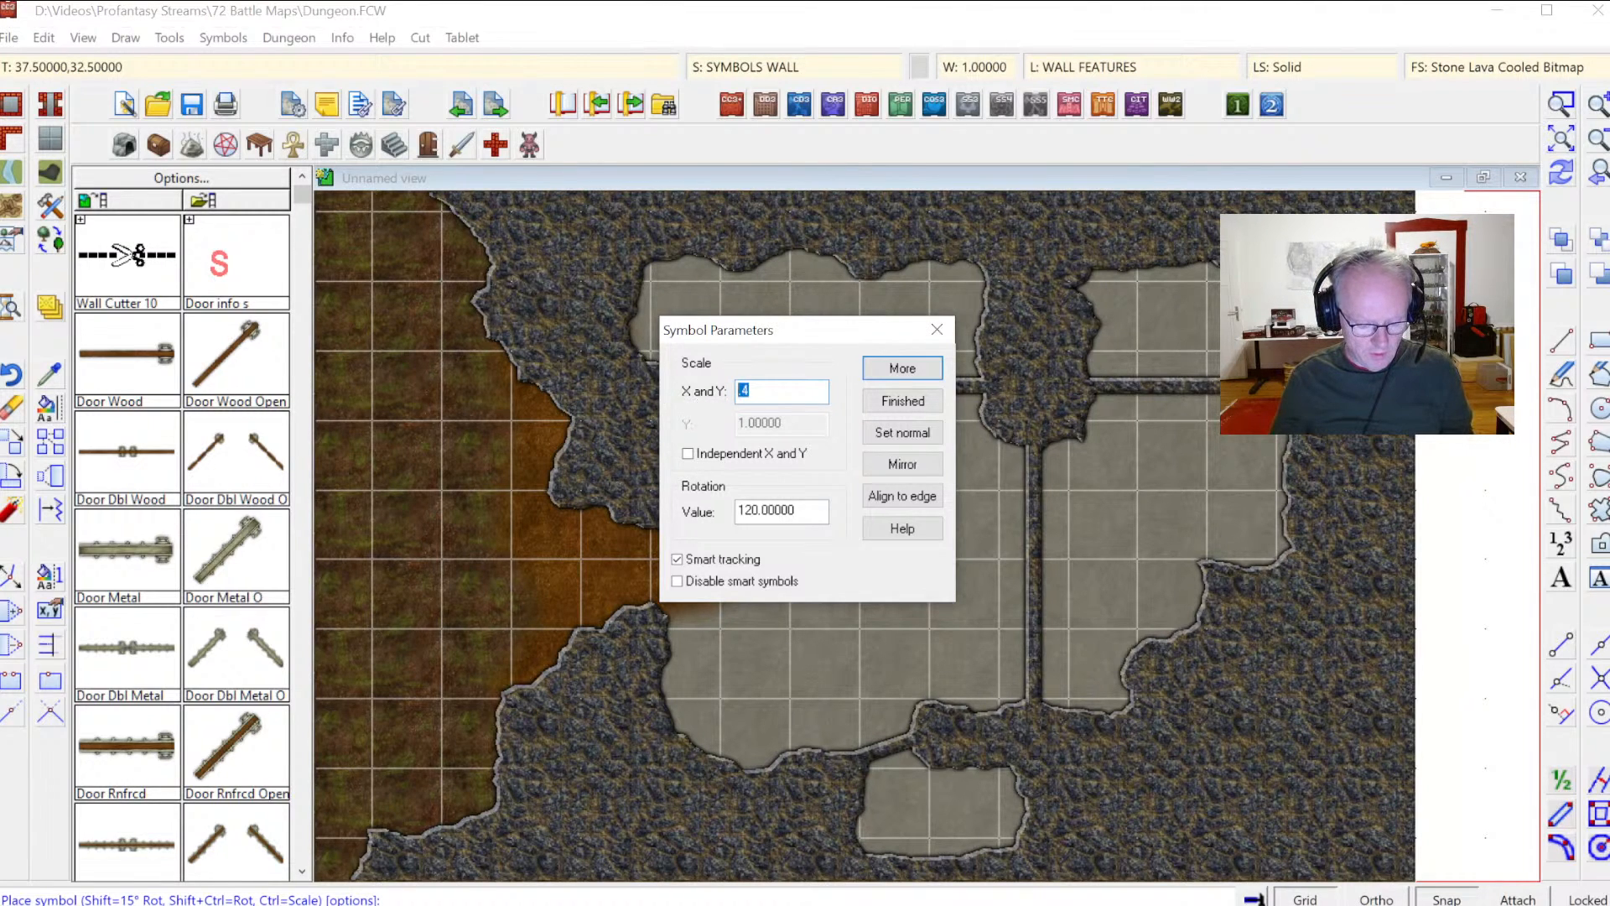
{"action": "left_click", "coordinate": [902, 400]}
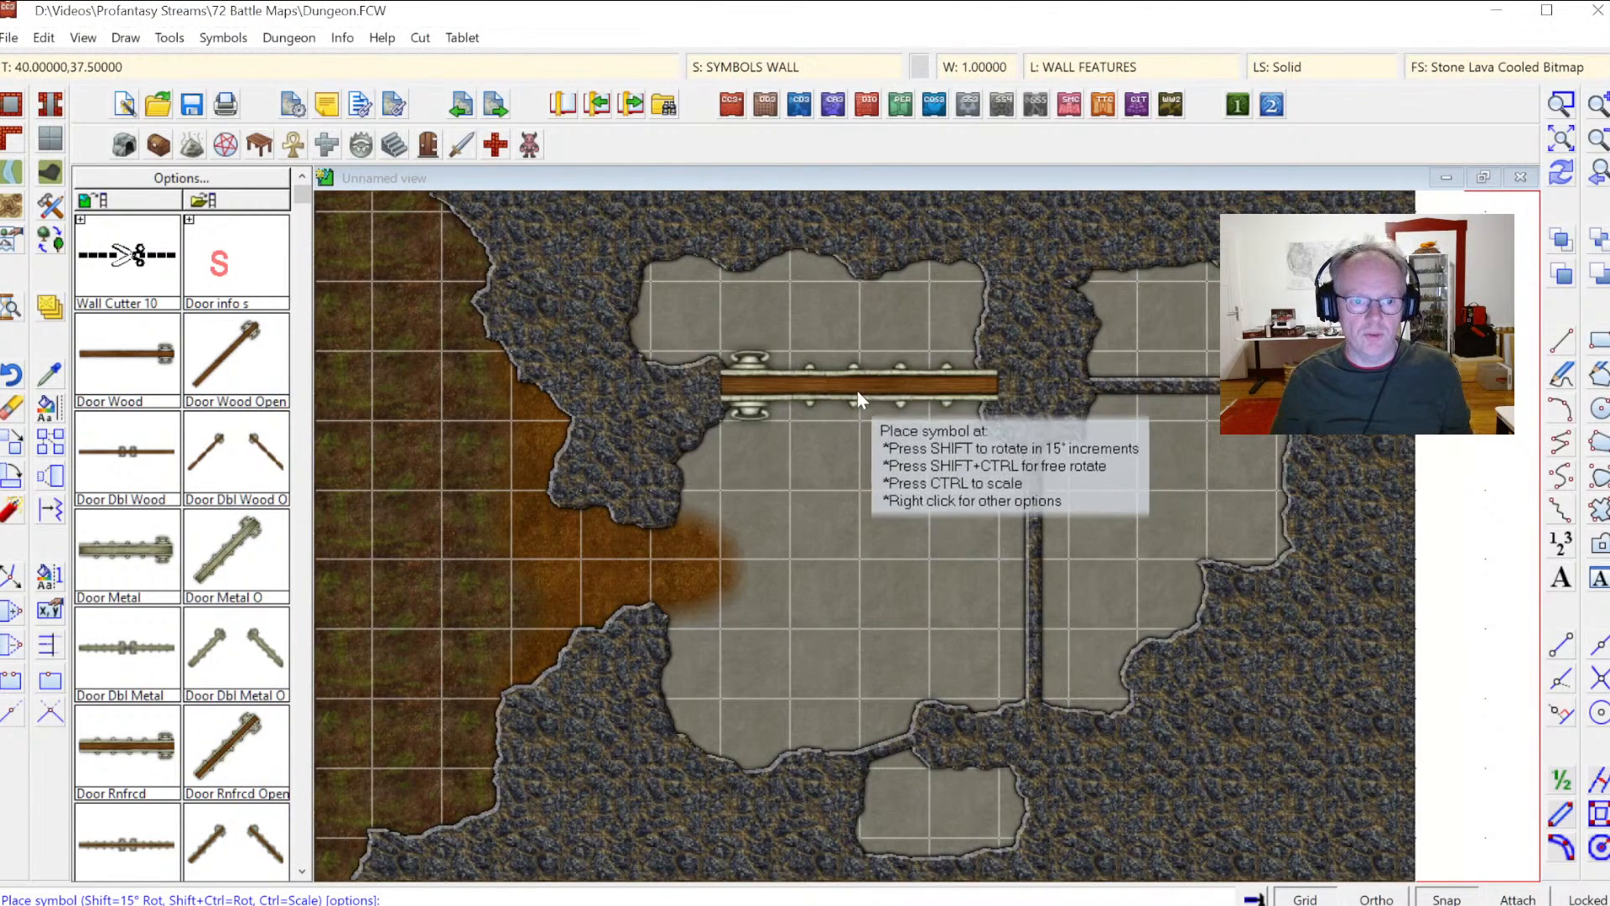
{"action": "right_click", "coordinate": [878, 403]}
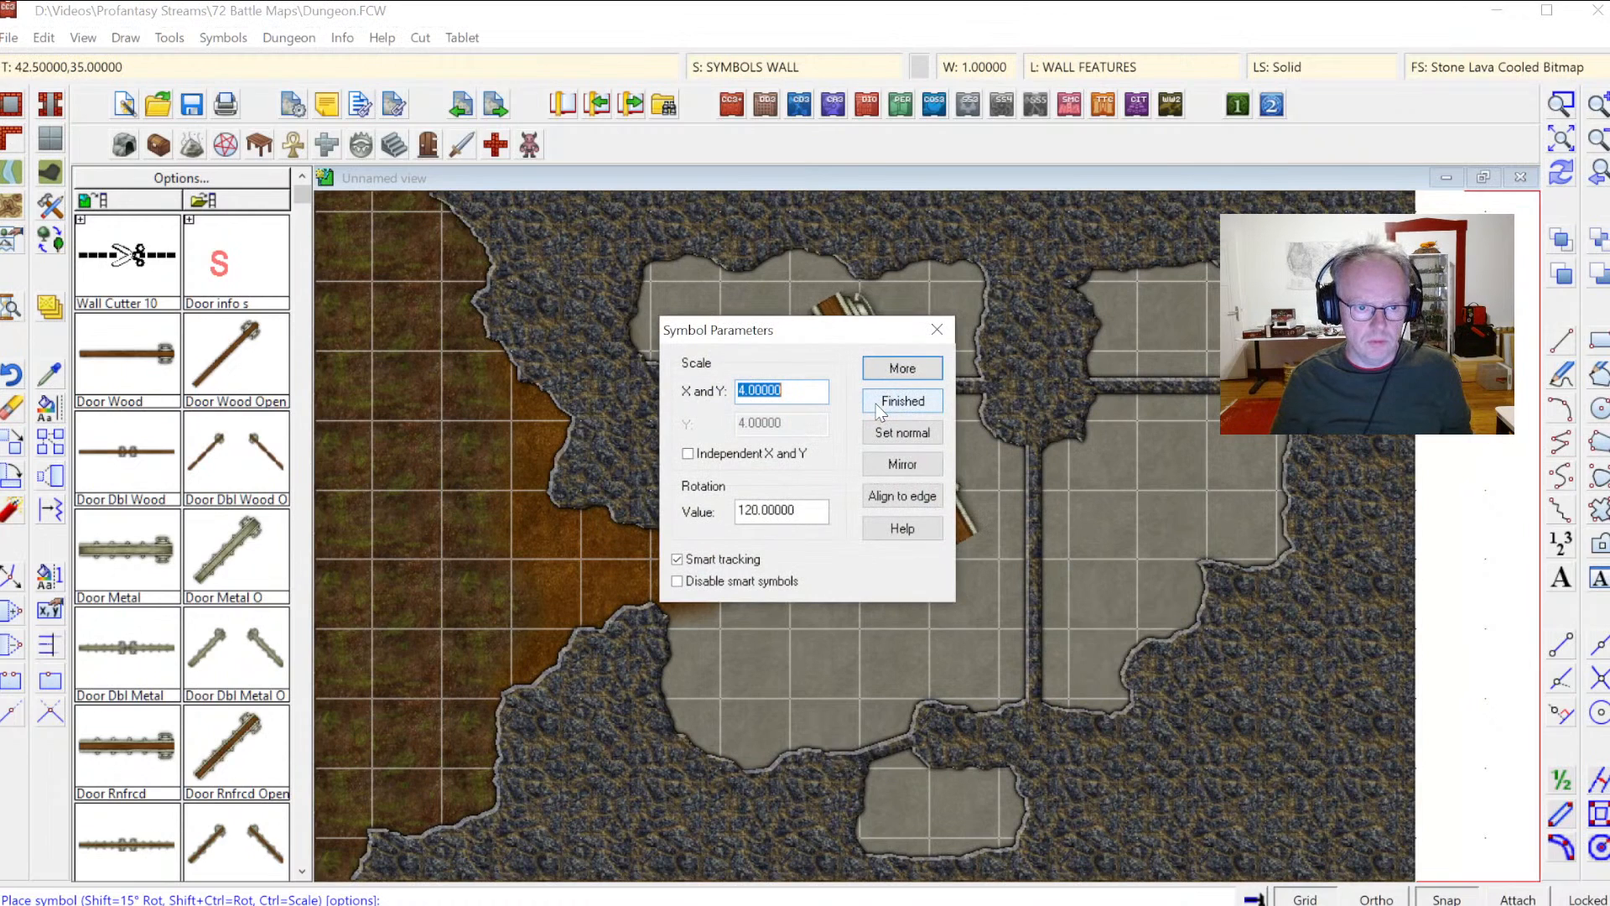
{"action": "type", "text": "1"}
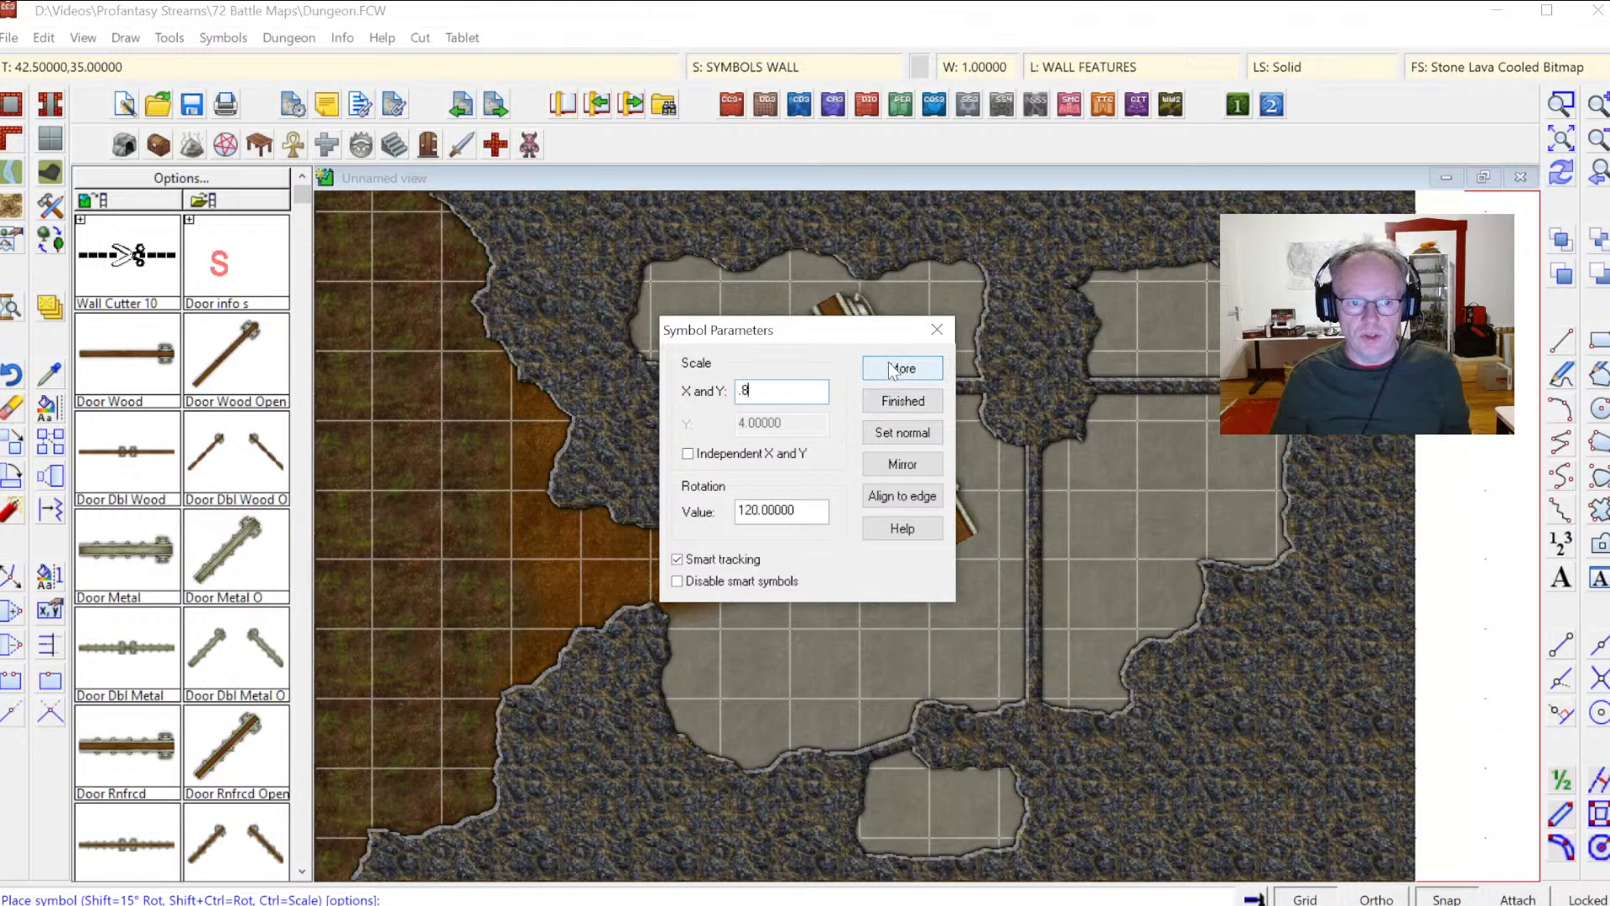
{"action": "key", "text": "Return"}
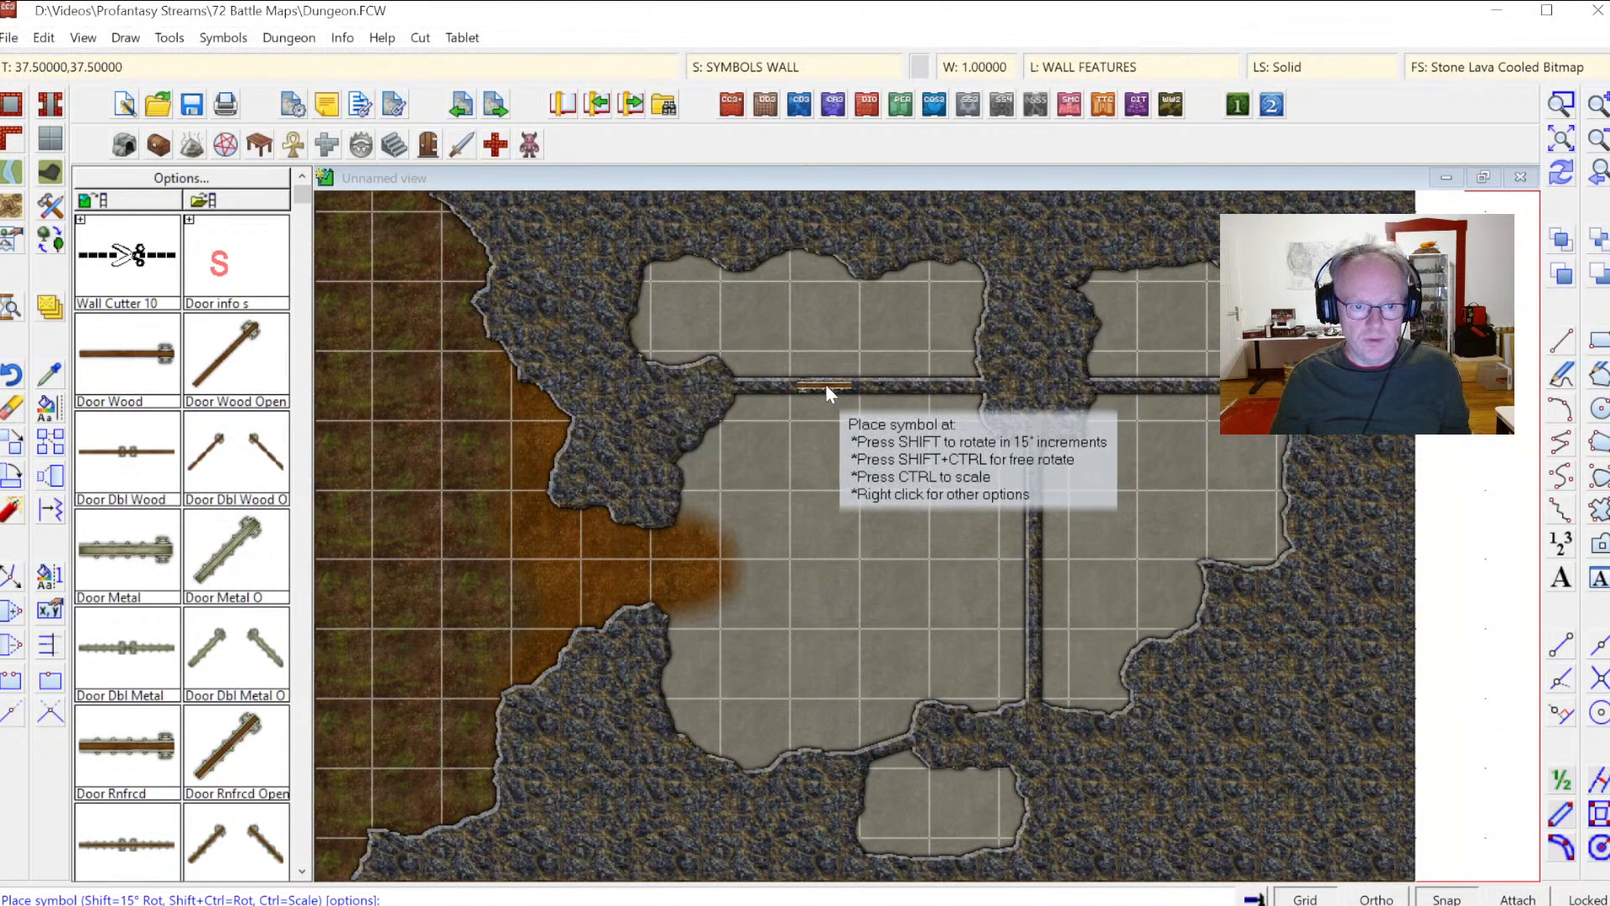
{"action": "left_click", "coordinate": [825, 384]}
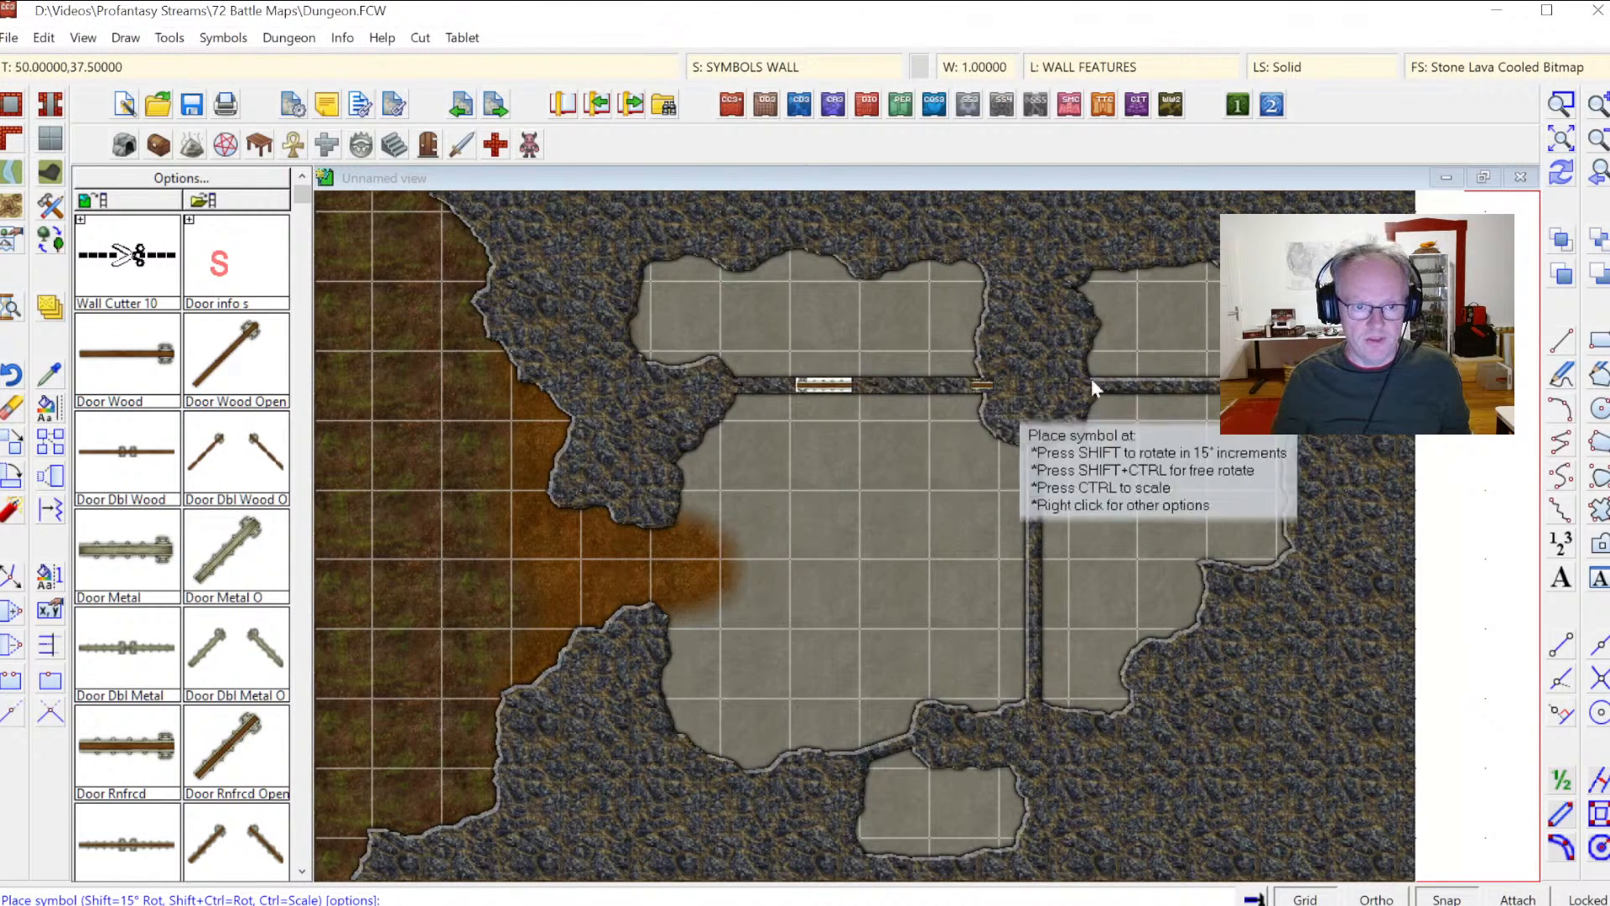
Step: Place another door symbol in the central vertical wall and in the upper-right horizontal wall
{"action": "left_click", "coordinate": [1562, 172]}
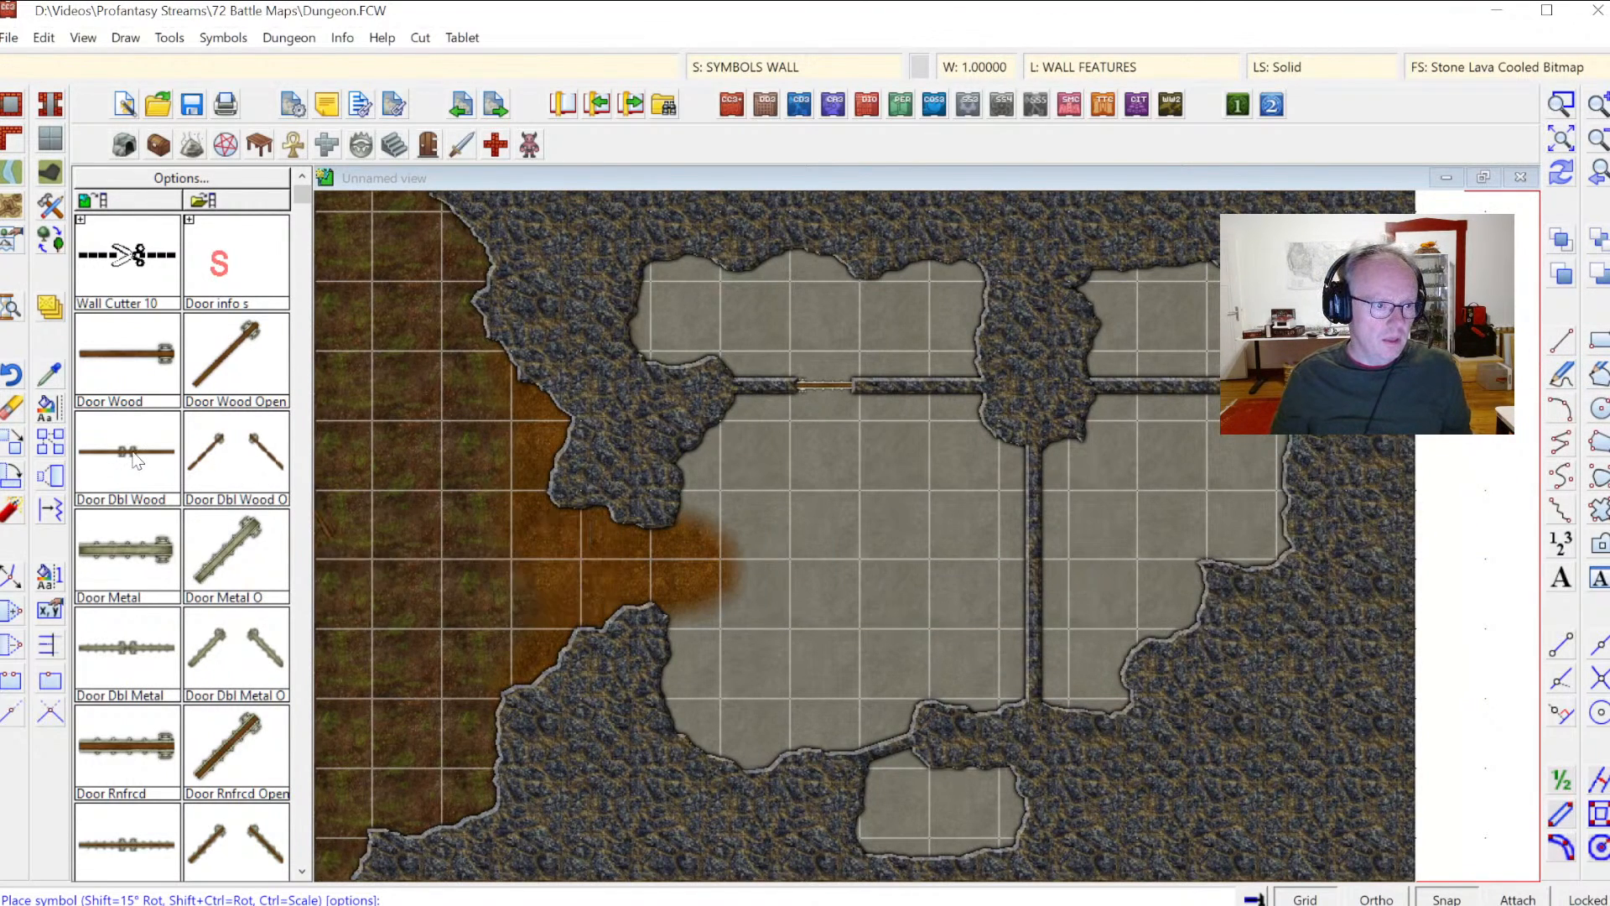
{"action": "left_click", "coordinate": [155, 845]}
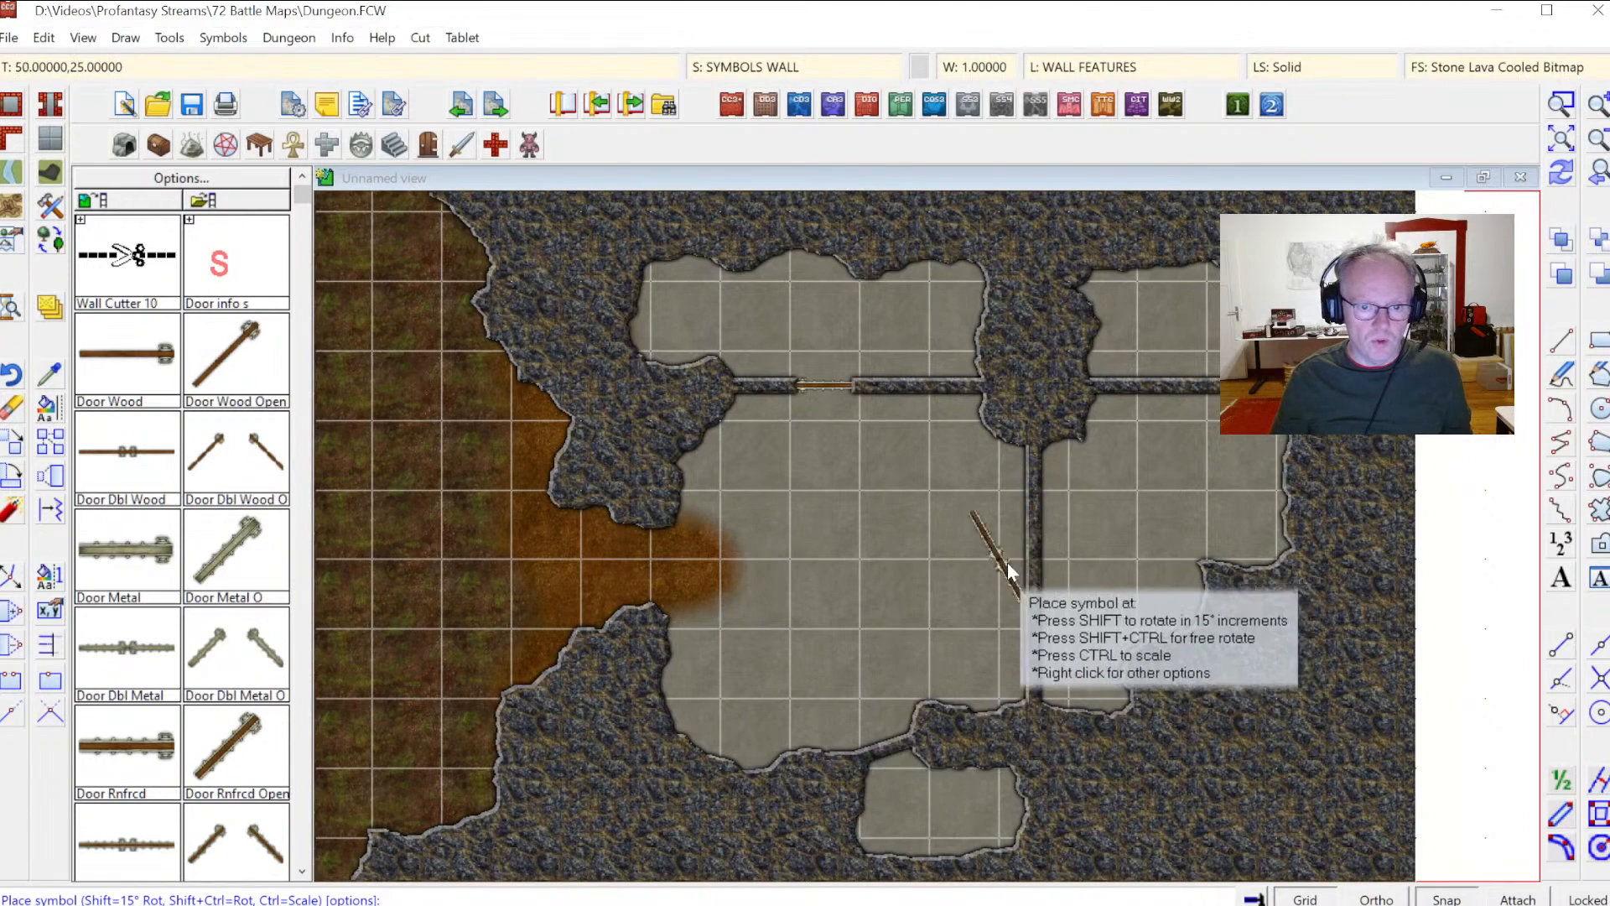
{"action": "left_click", "coordinate": [1033, 559]}
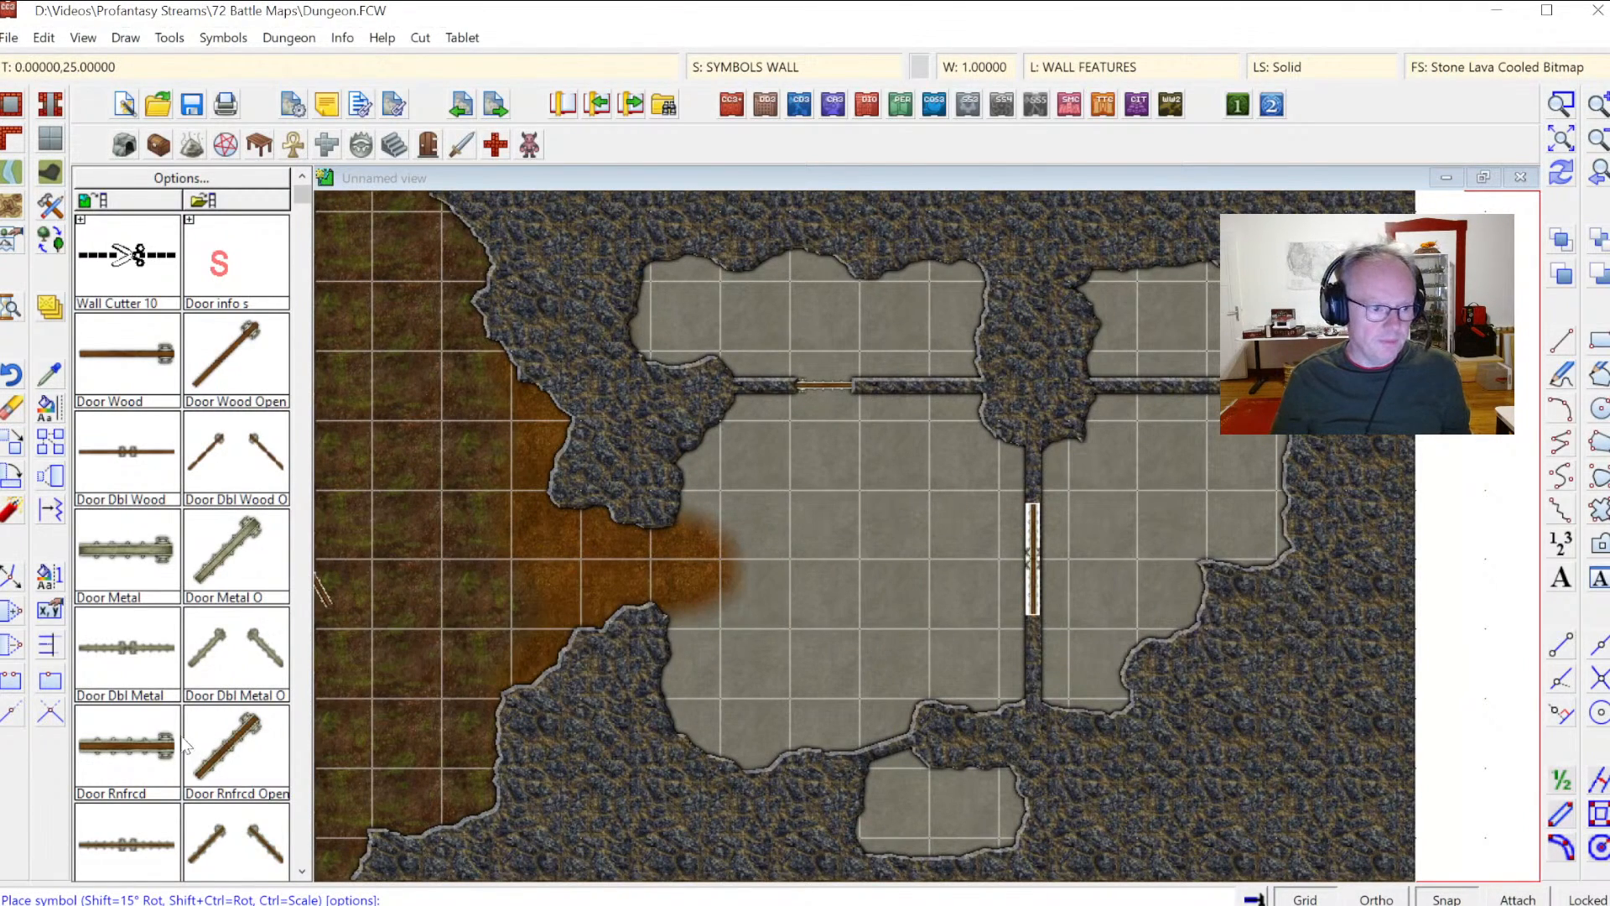
{"action": "left_click", "coordinate": [1167, 387]}
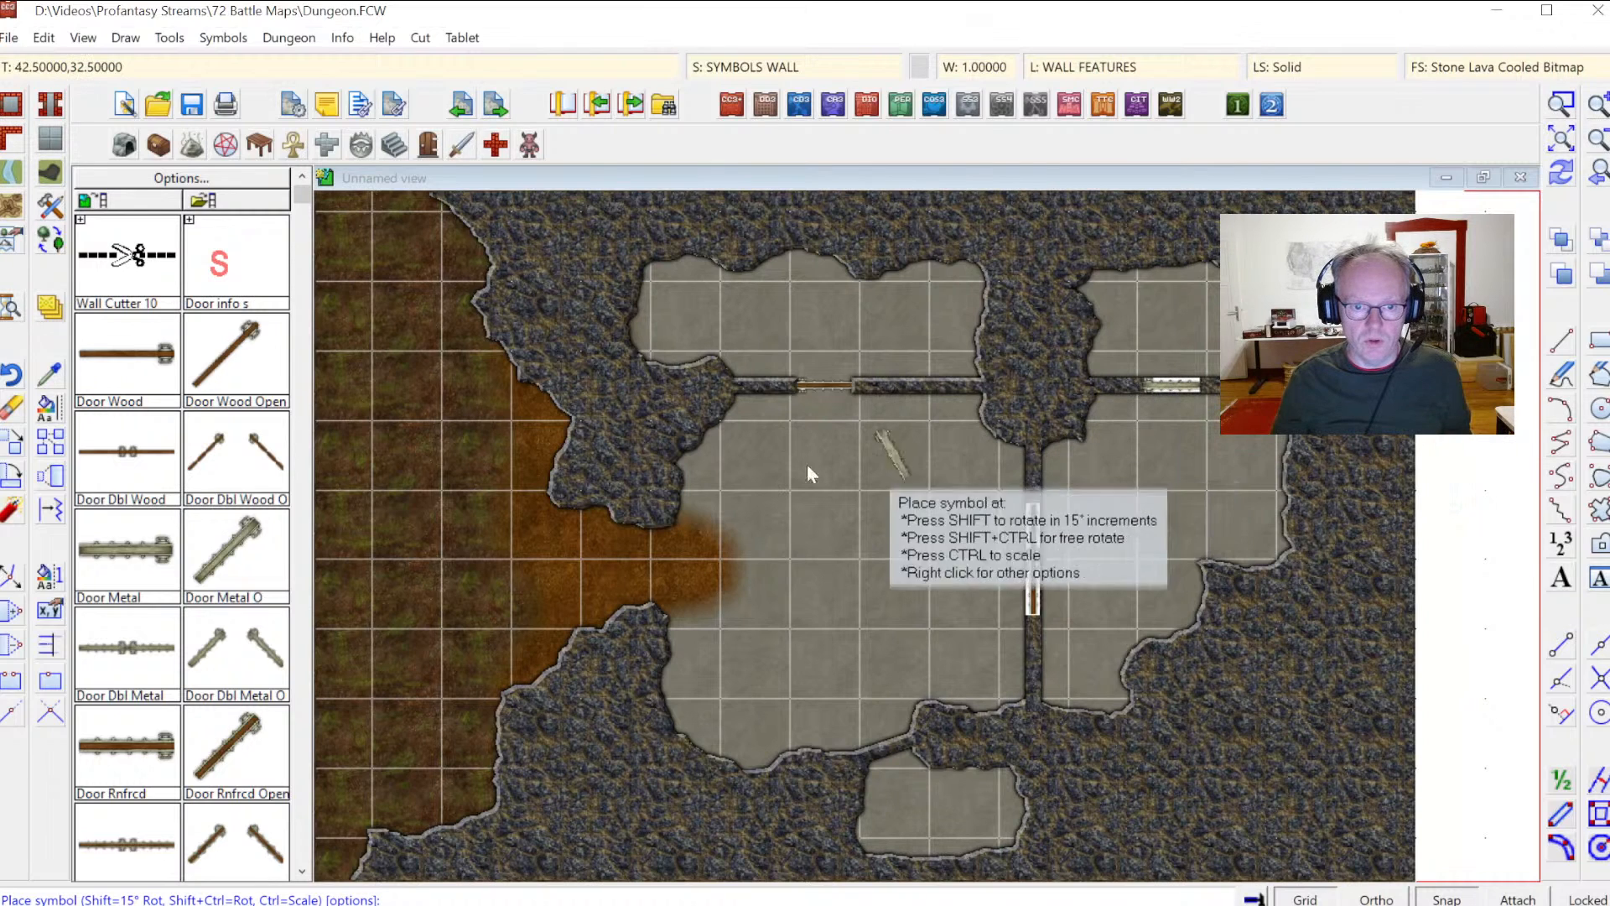
Step: Pick the Door Wood symbol and position it on the short wall closing the lower passage with snap toggled
{"action": "left_click", "coordinate": [137, 379]}
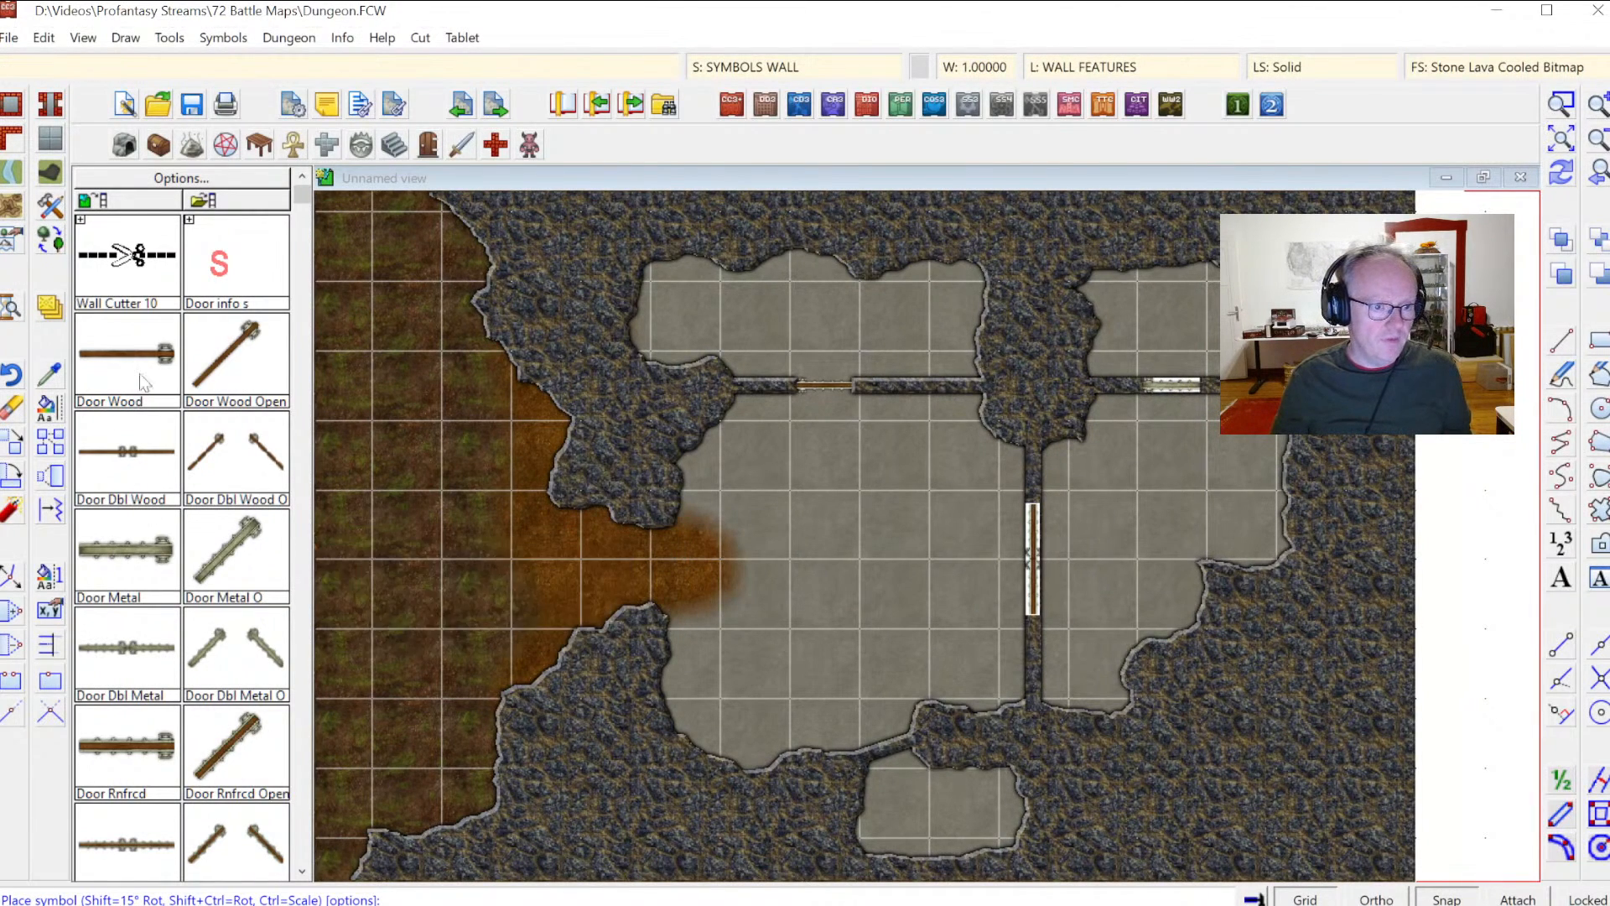
{"action": "left_click", "coordinate": [888, 748]}
{"action": "left_click", "coordinate": [1561, 104]}
{"action": "left_click", "coordinate": [766, 688]}
{"action": "left_click", "coordinate": [992, 813]}
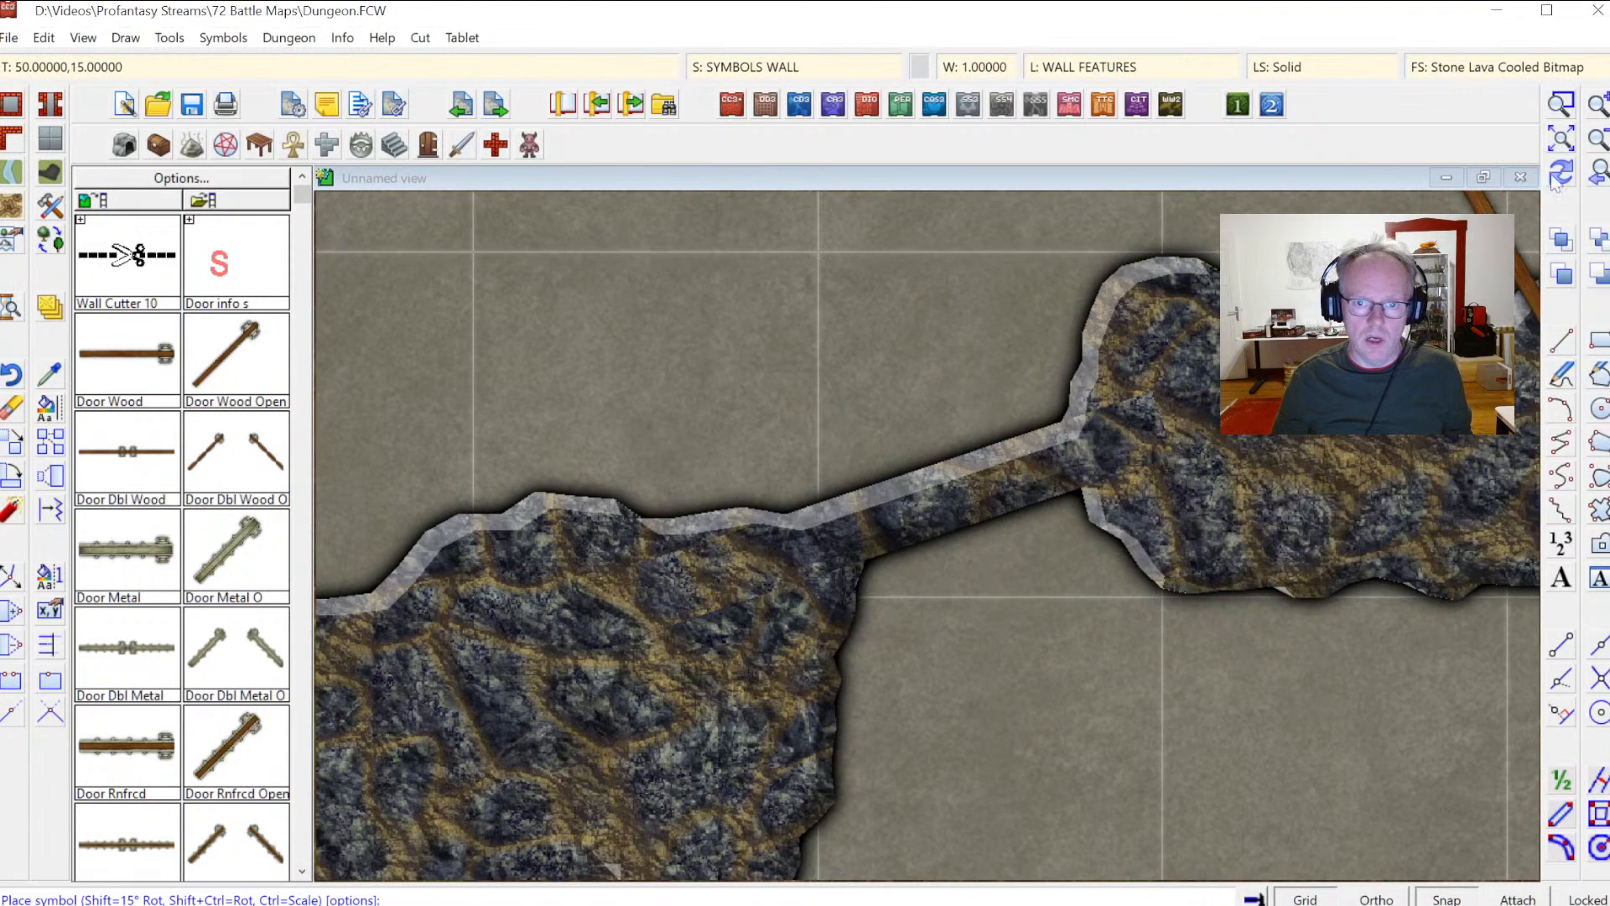
{"action": "left_click", "coordinate": [1436, 895]}
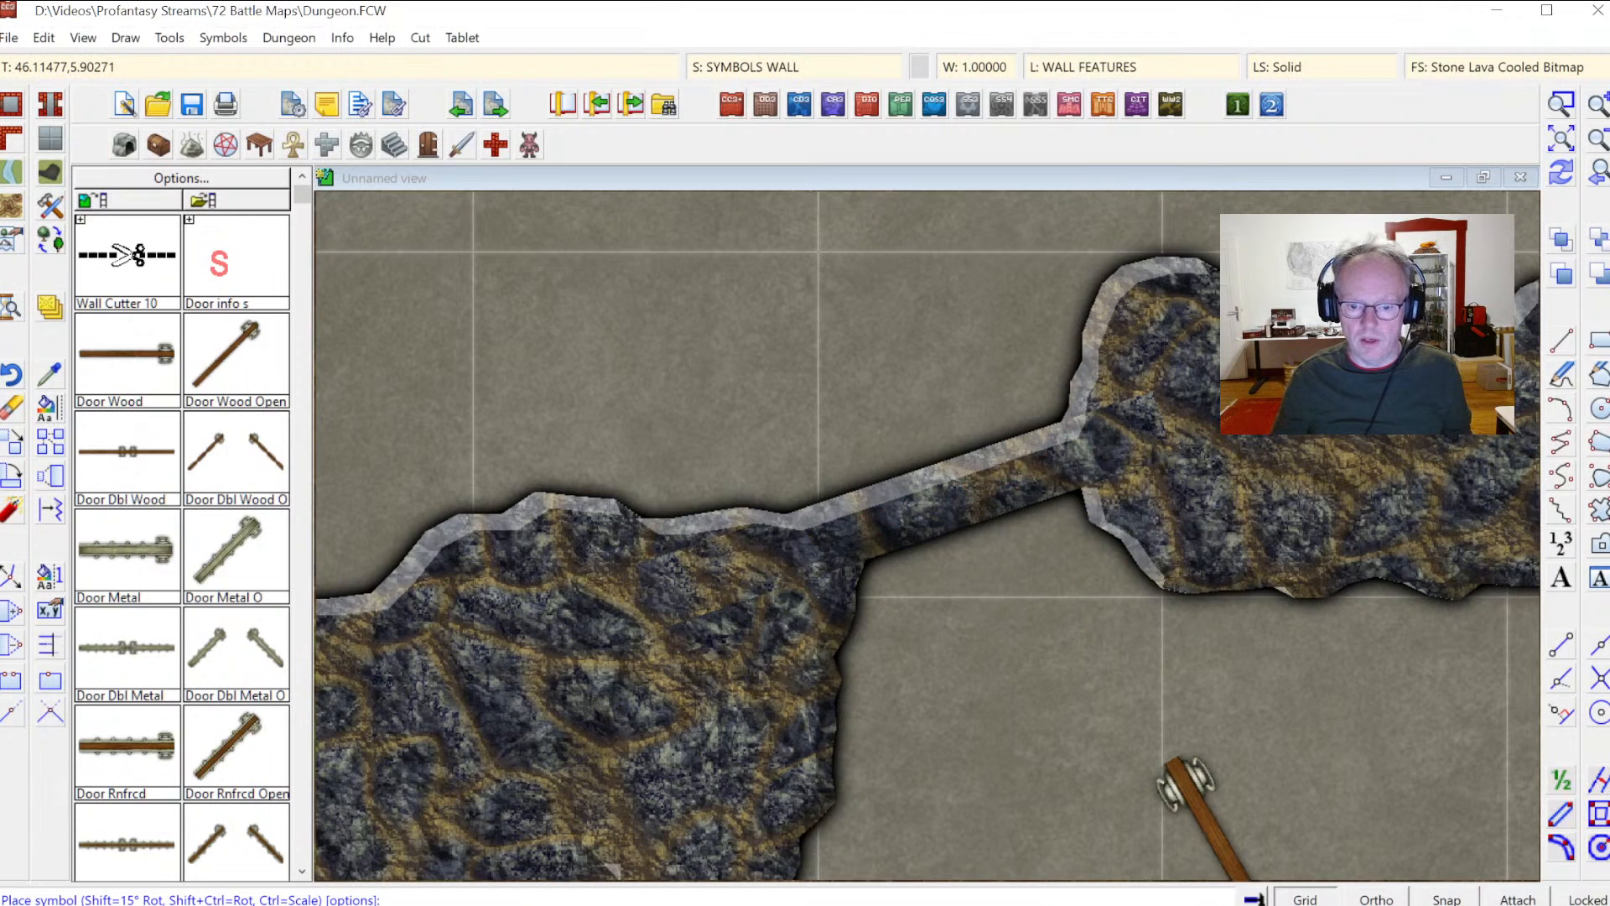
{"action": "left_click", "coordinate": [1447, 899]}
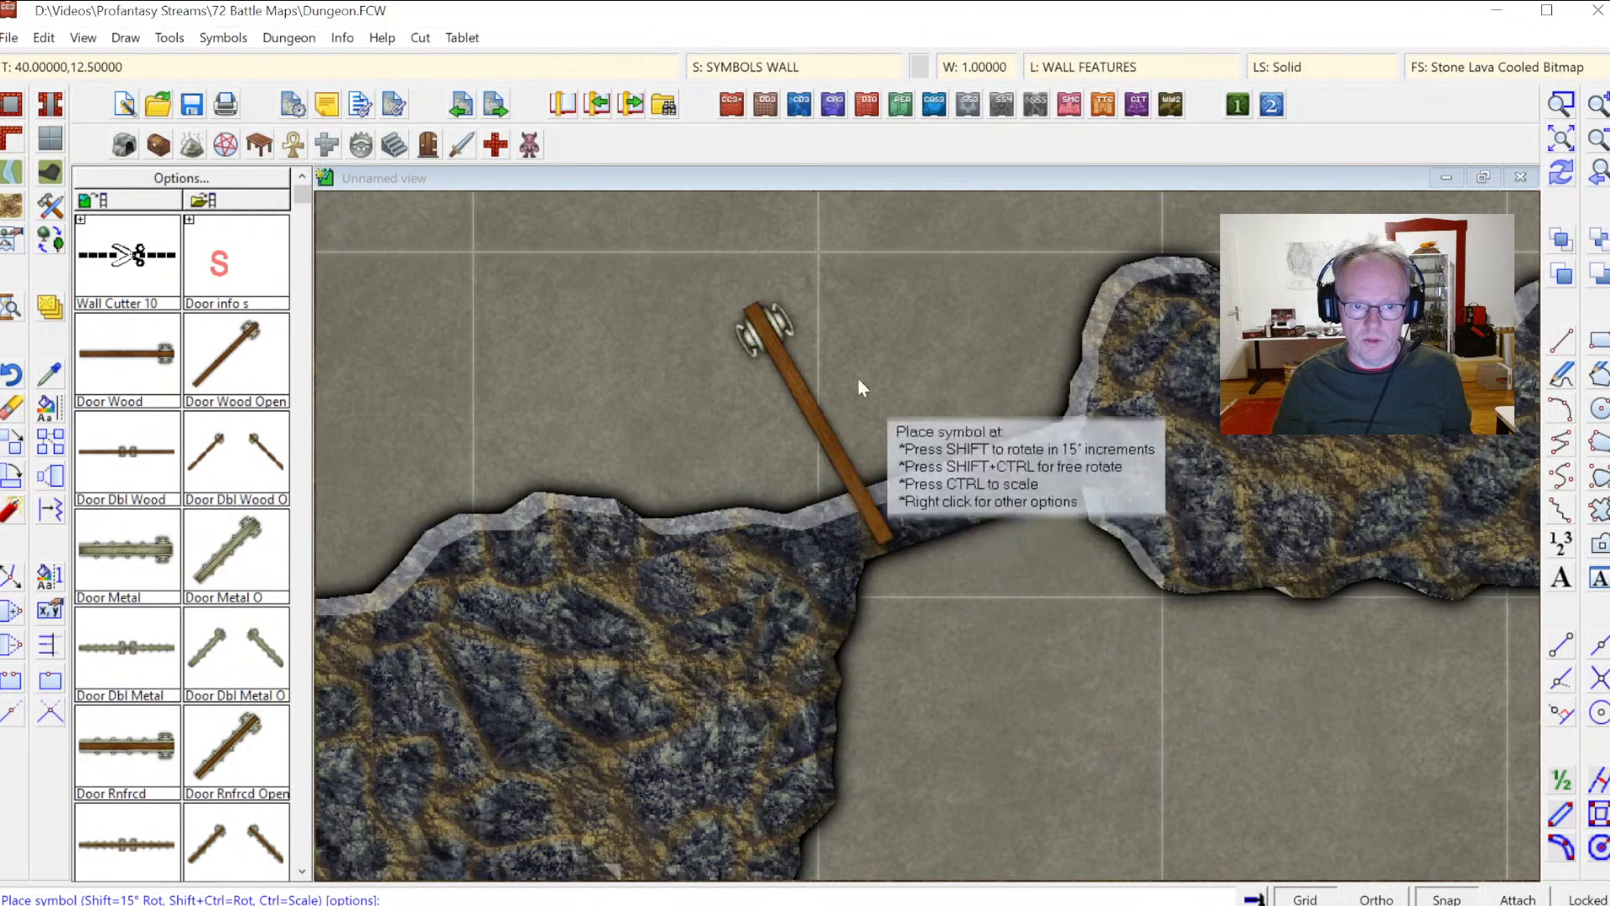
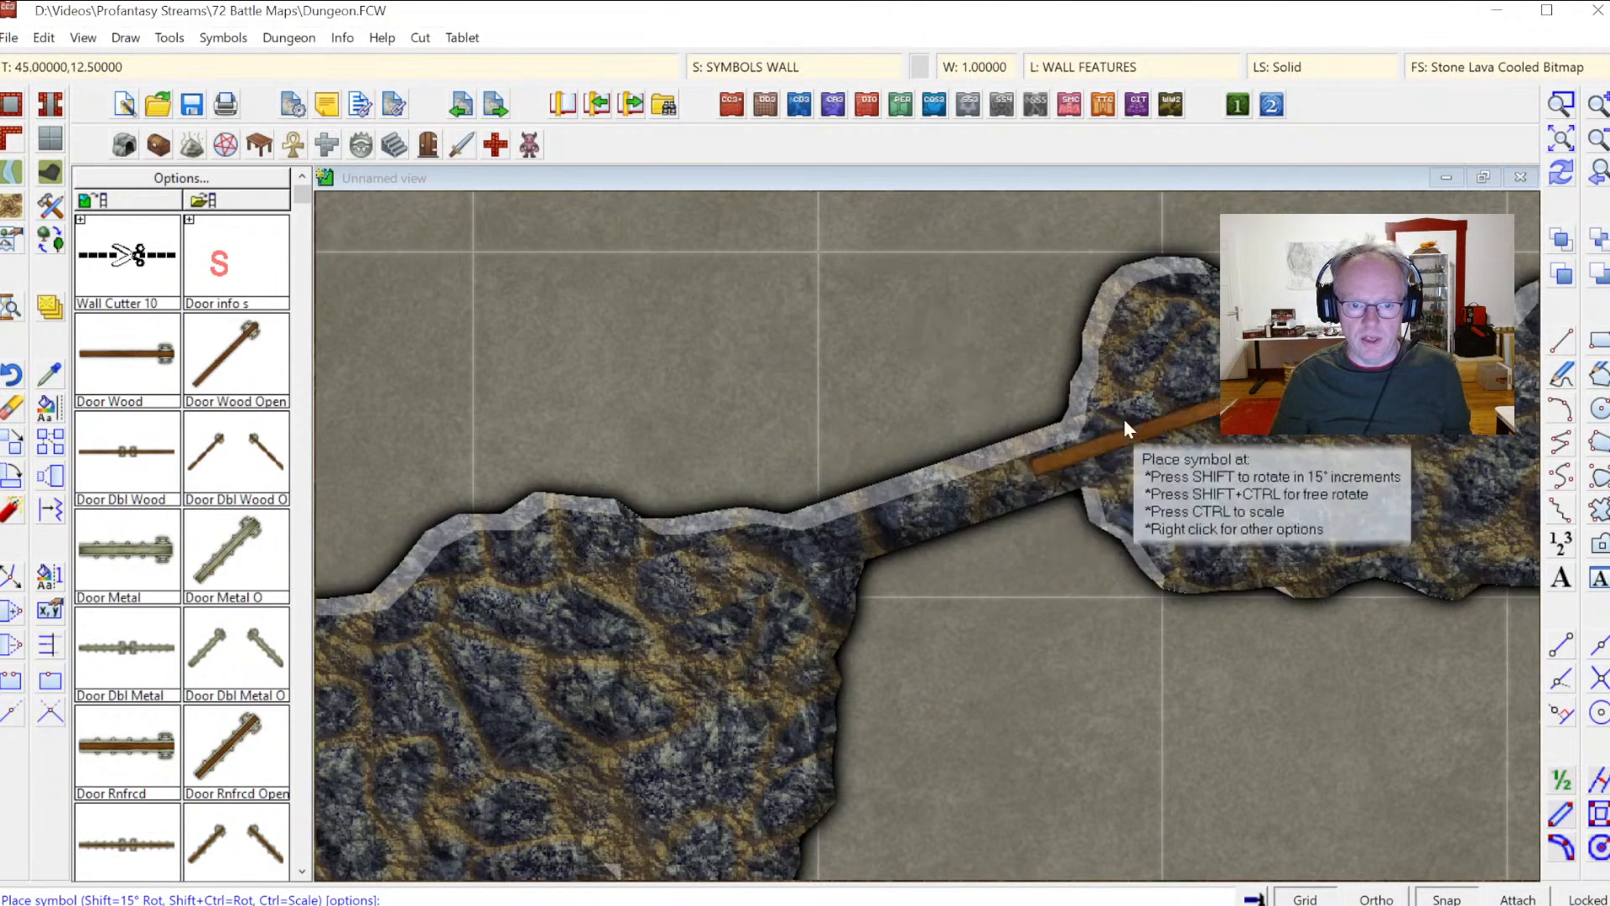
Step: Place a Door Wood symbol at scale 0.6, rotated to fit the diagonal wall in the upper passage
{"action": "key", "text": "shift"}
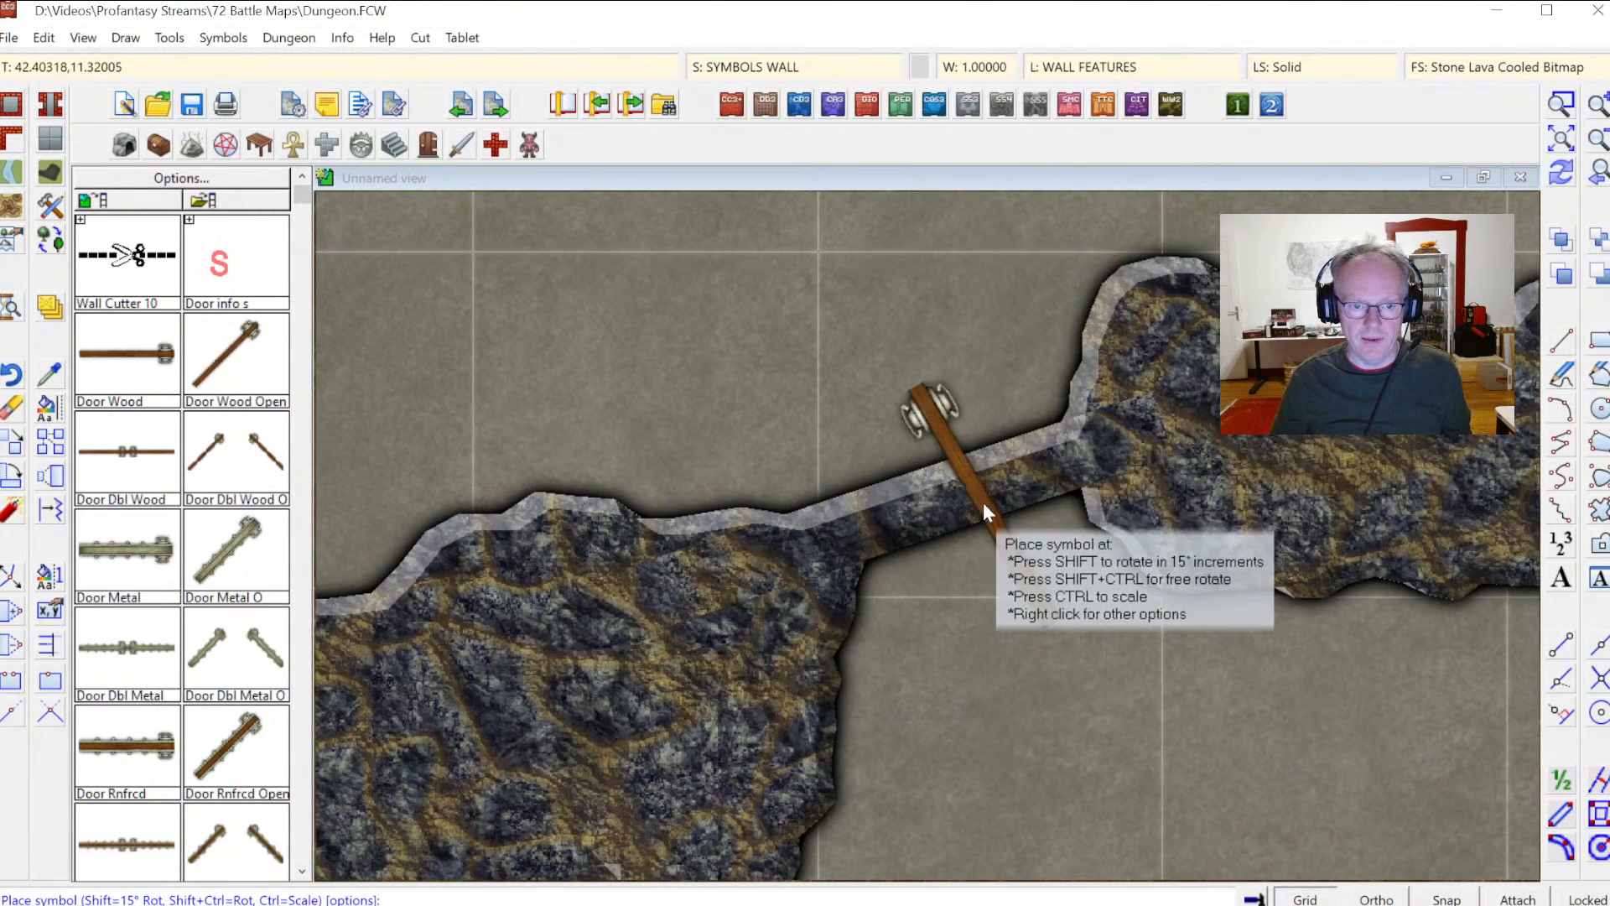
{"action": "right_click", "coordinate": [937, 493]}
{"action": "type", "text": ".6"}
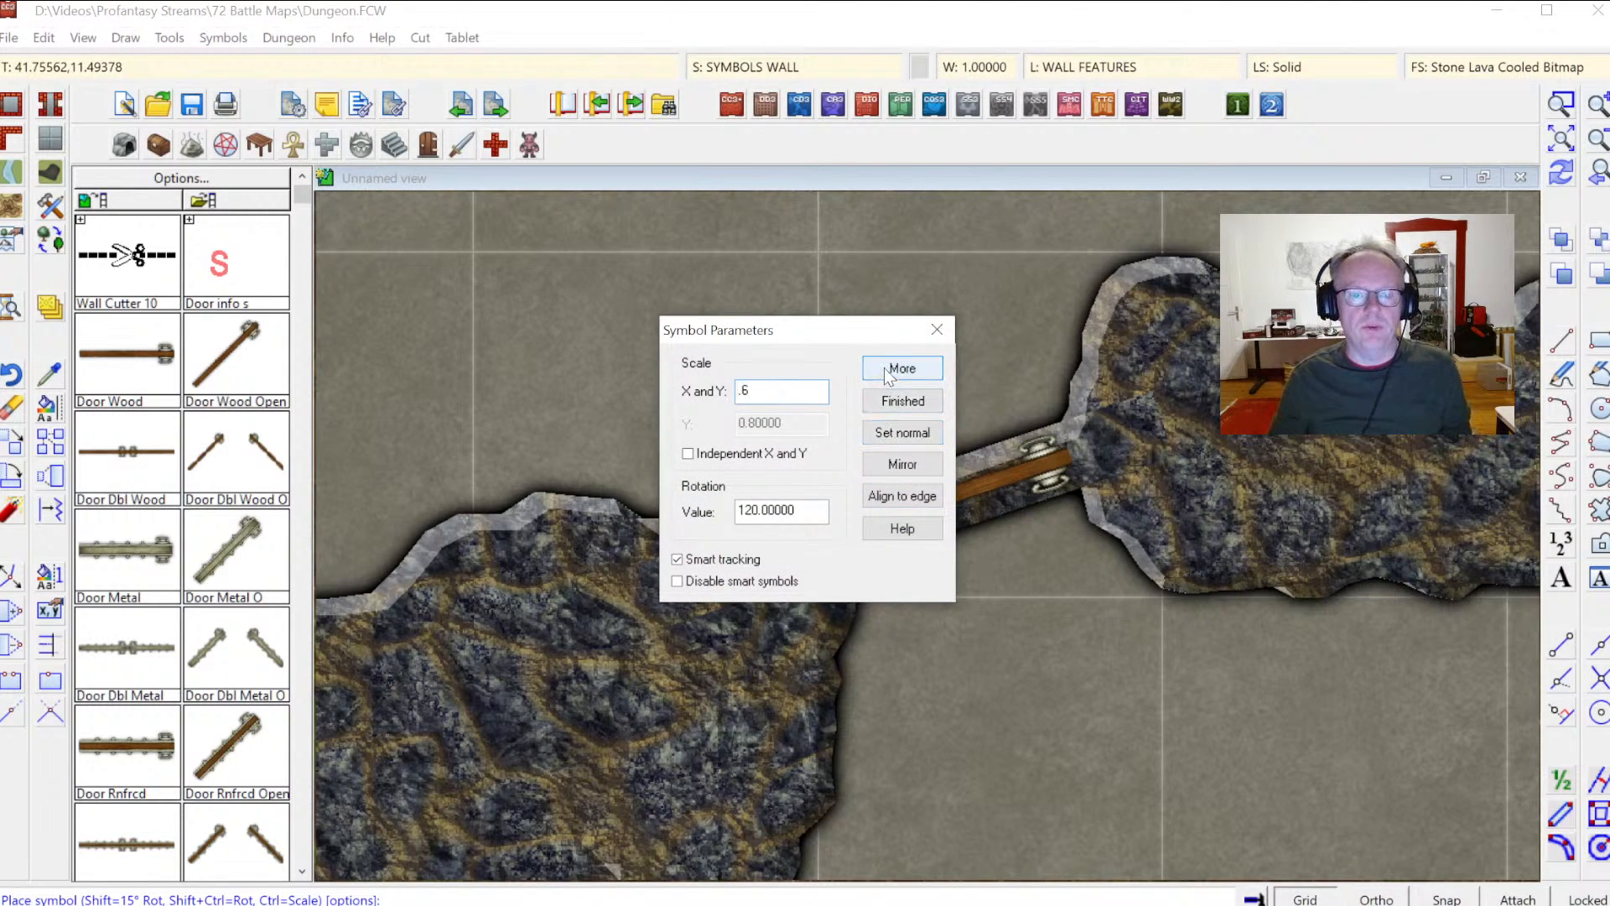
{"action": "left_click", "coordinate": [903, 401]}
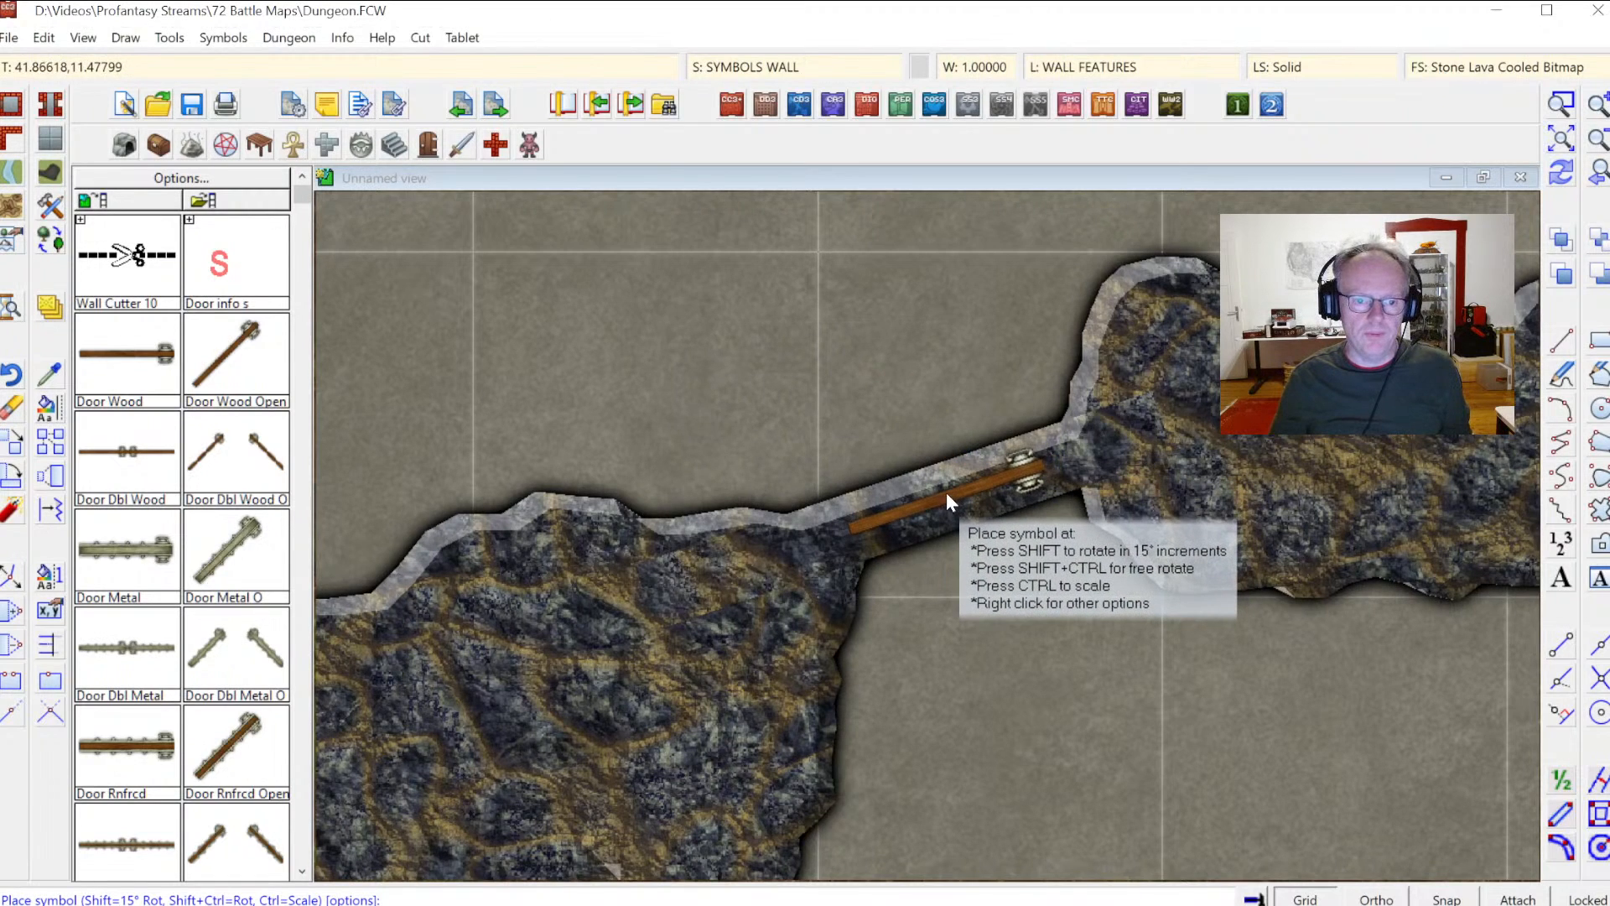
{"action": "left_click", "coordinate": [948, 497]}
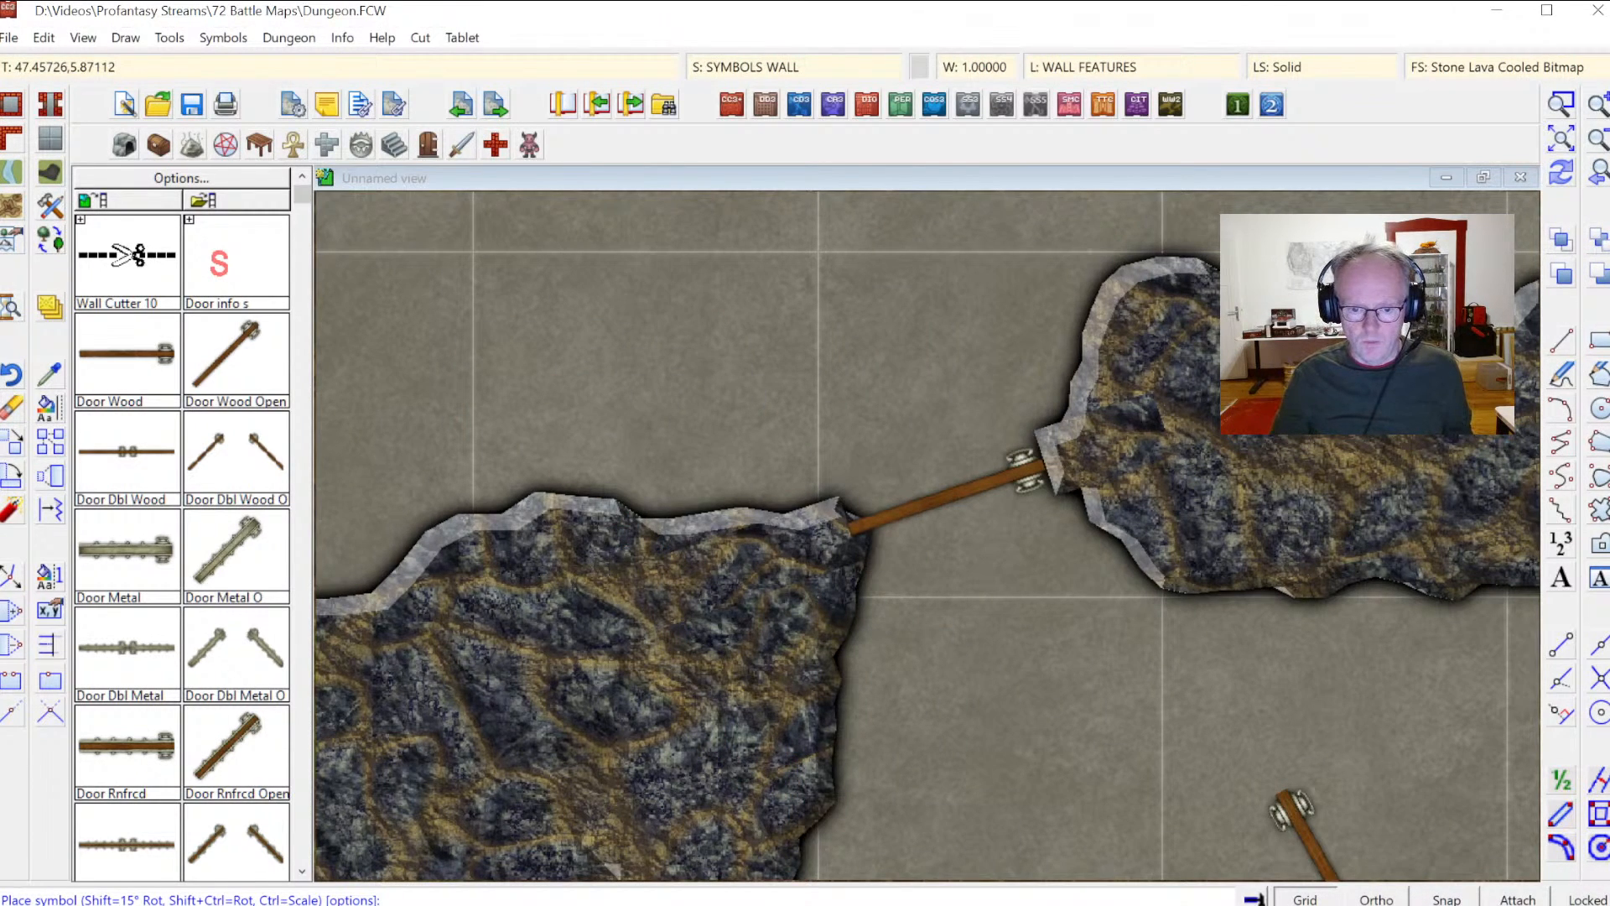
Step: Place a grey Stairs 10' Down symbol pointing east in the lower-right cave rock beside the room
{"action": "left_click", "coordinate": [1561, 139]}
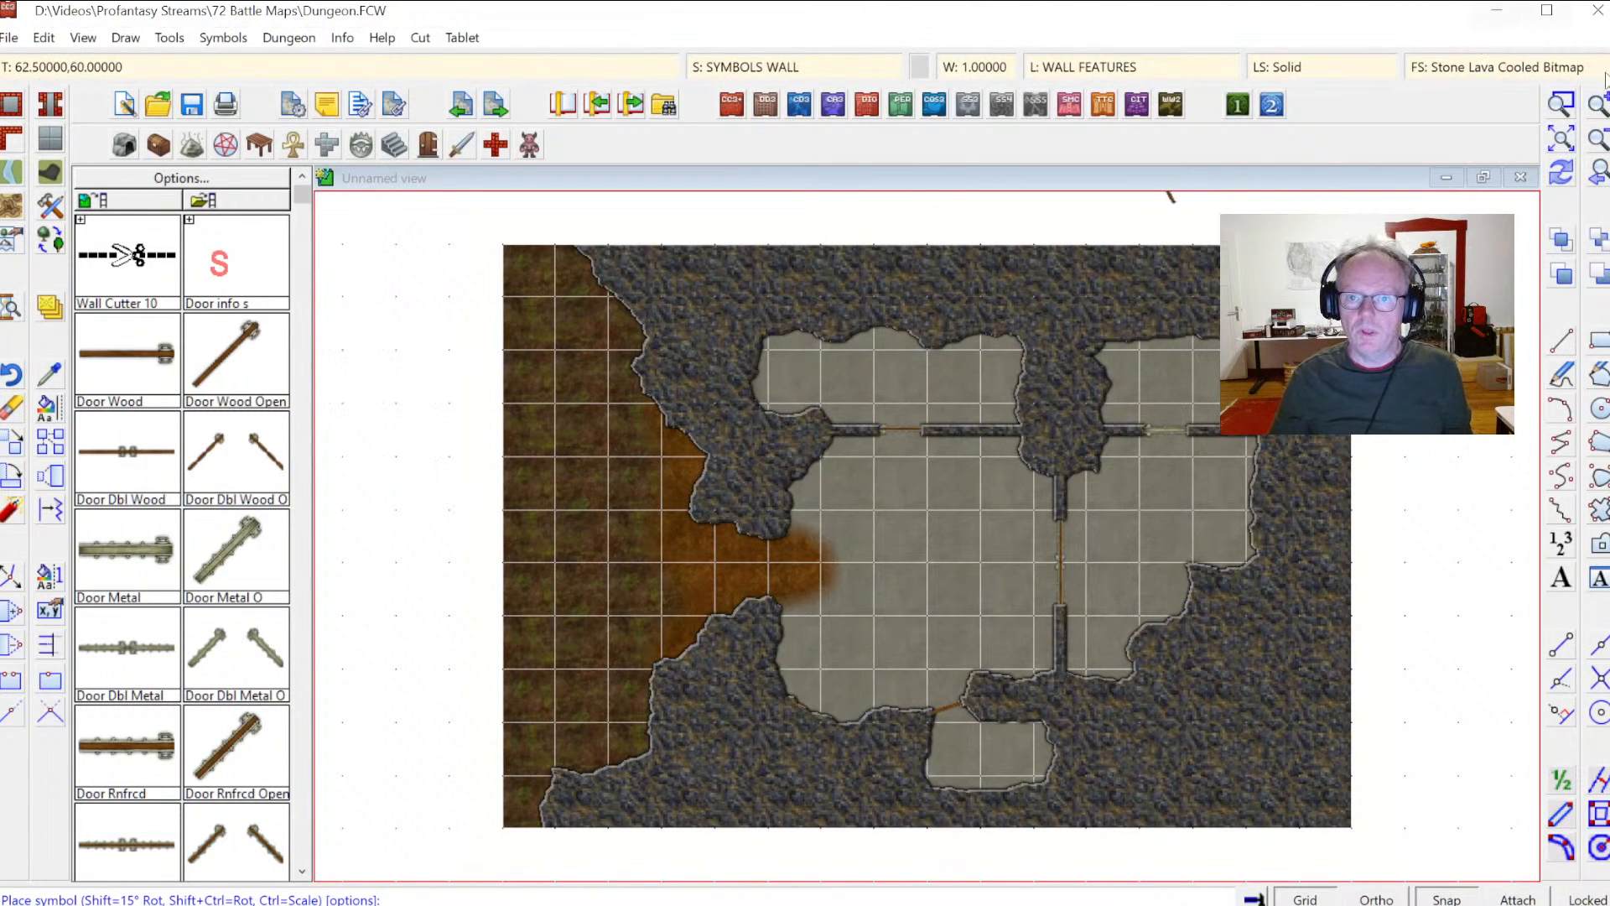
{"action": "left_click", "coordinate": [1560, 103]}
{"action": "left_click", "coordinate": [886, 636]}
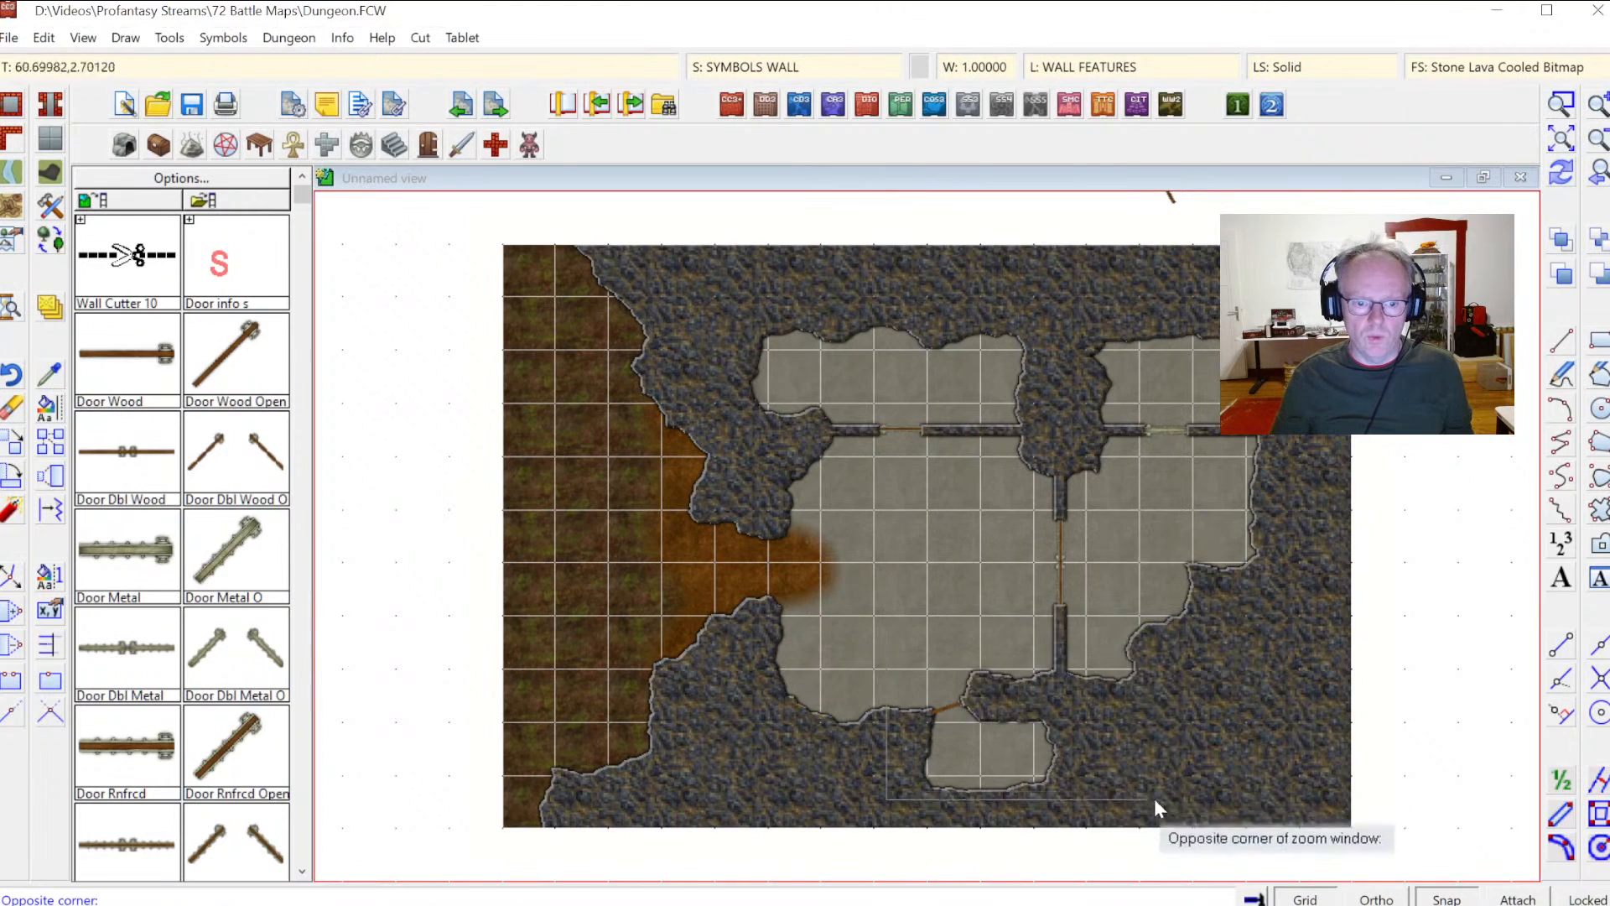
{"action": "left_click", "coordinate": [1208, 843]}
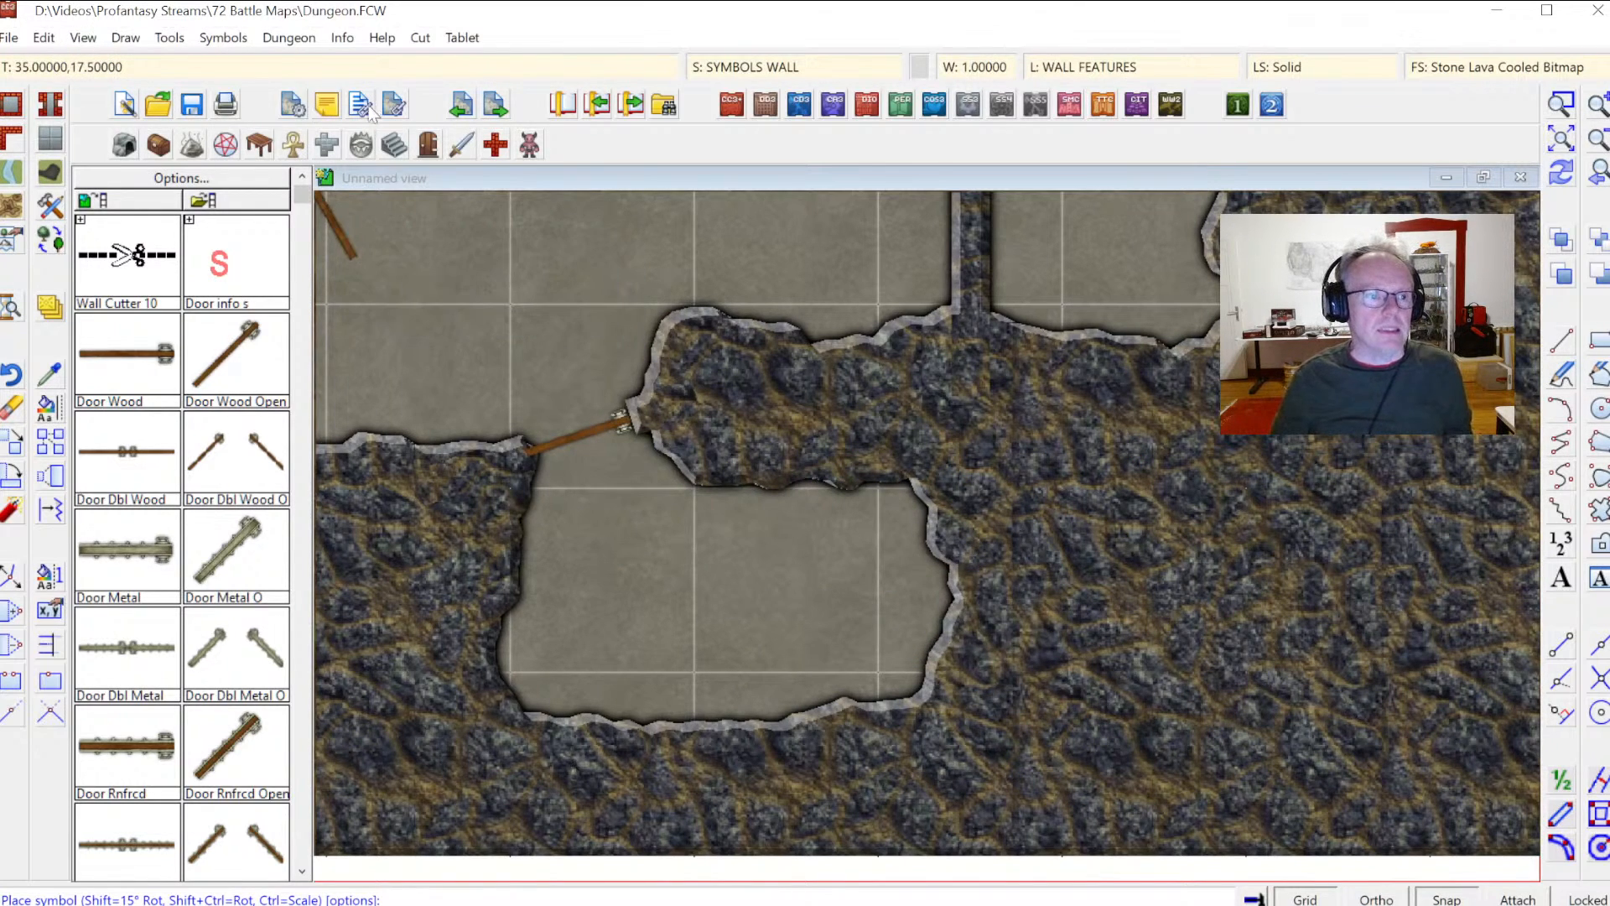
{"action": "left_click", "coordinate": [394, 146]}
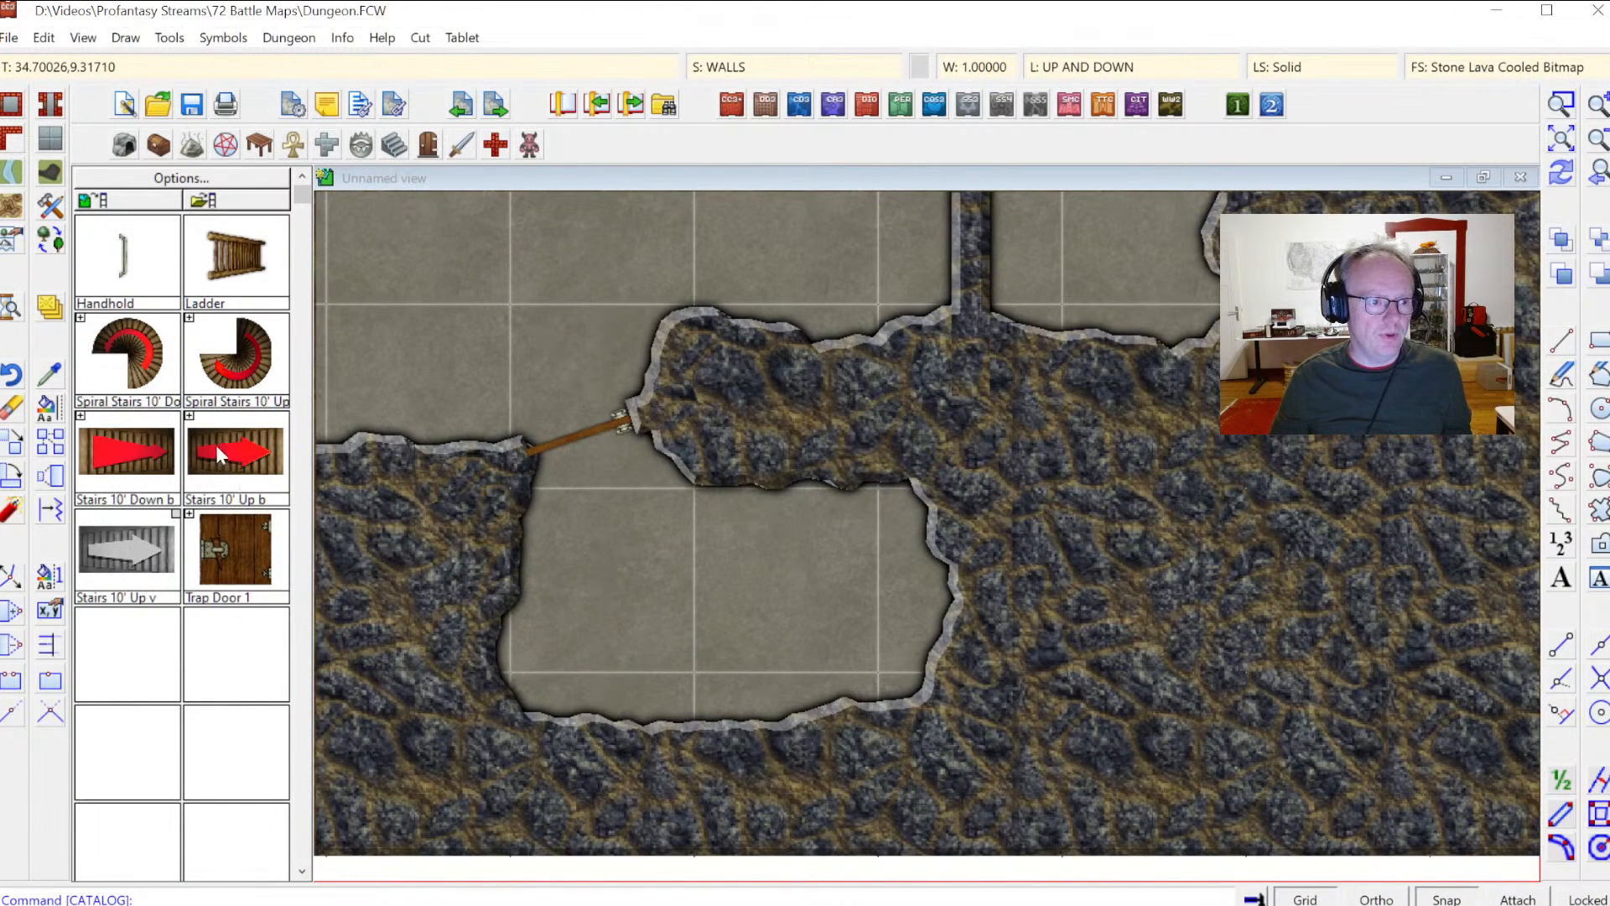
{"action": "left_click", "coordinate": [82, 417]}
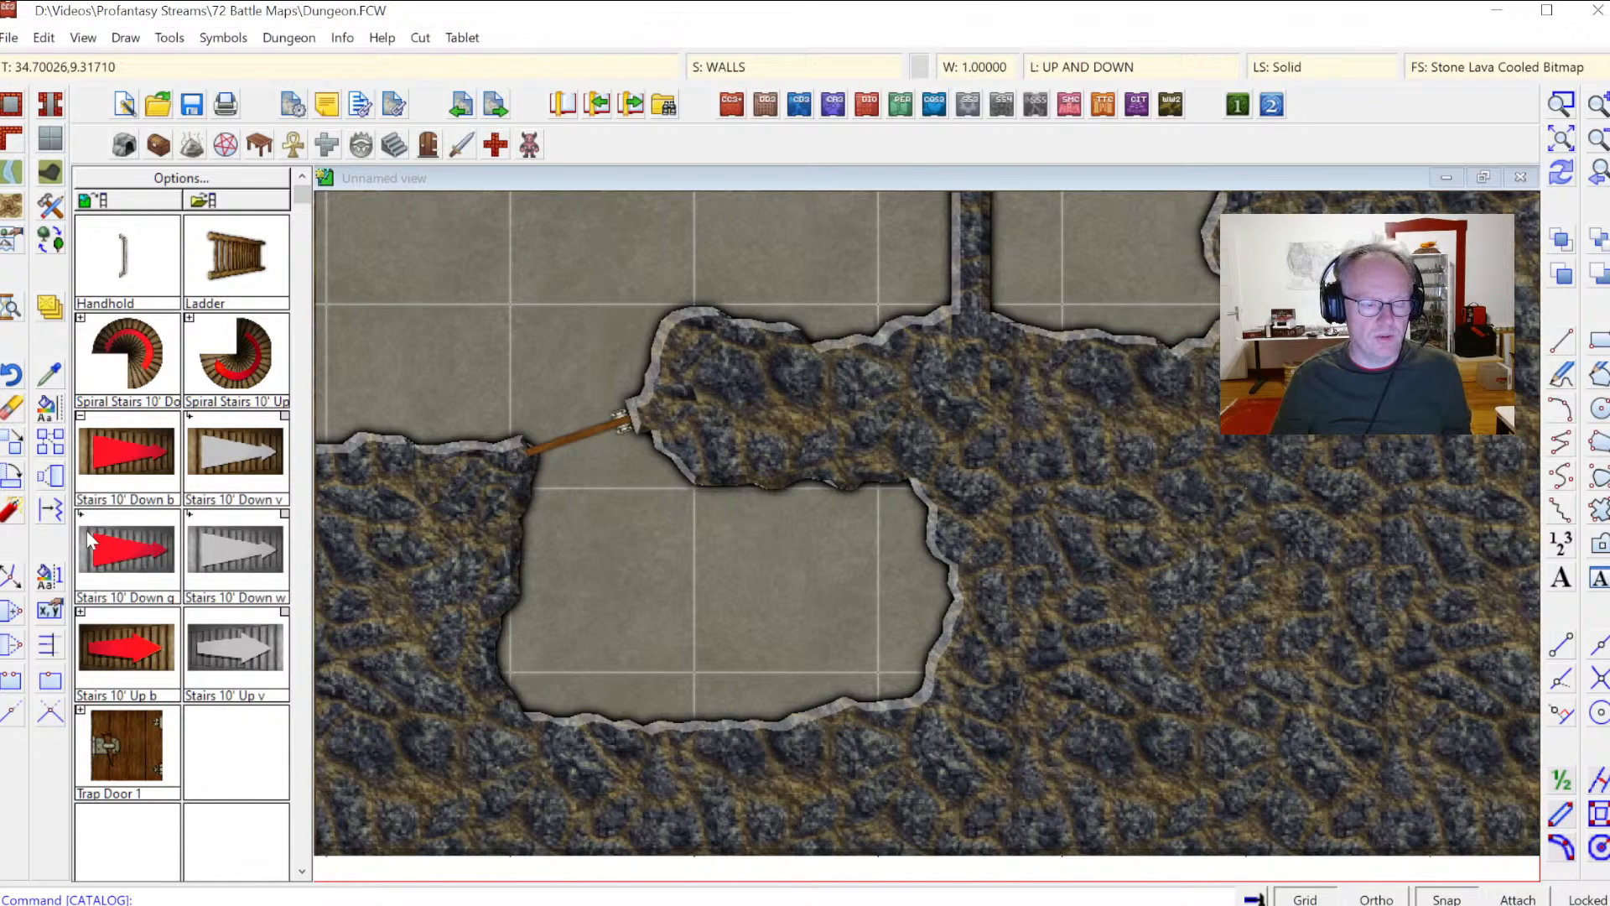
{"action": "left_click", "coordinate": [241, 563]}
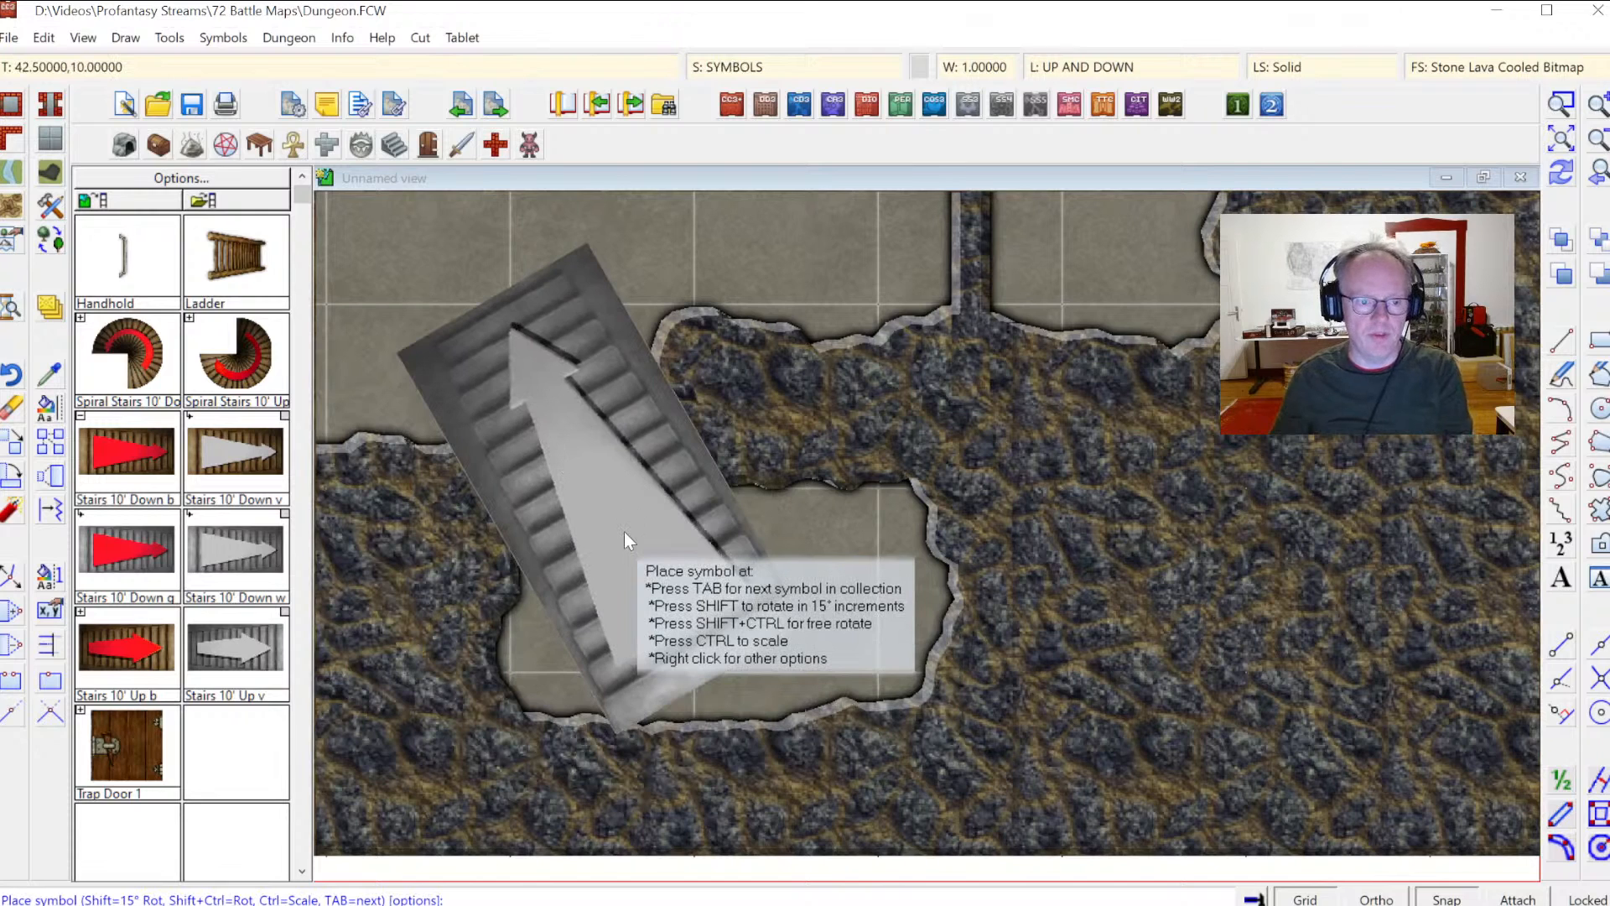
{"action": "key", "text": "shift"}
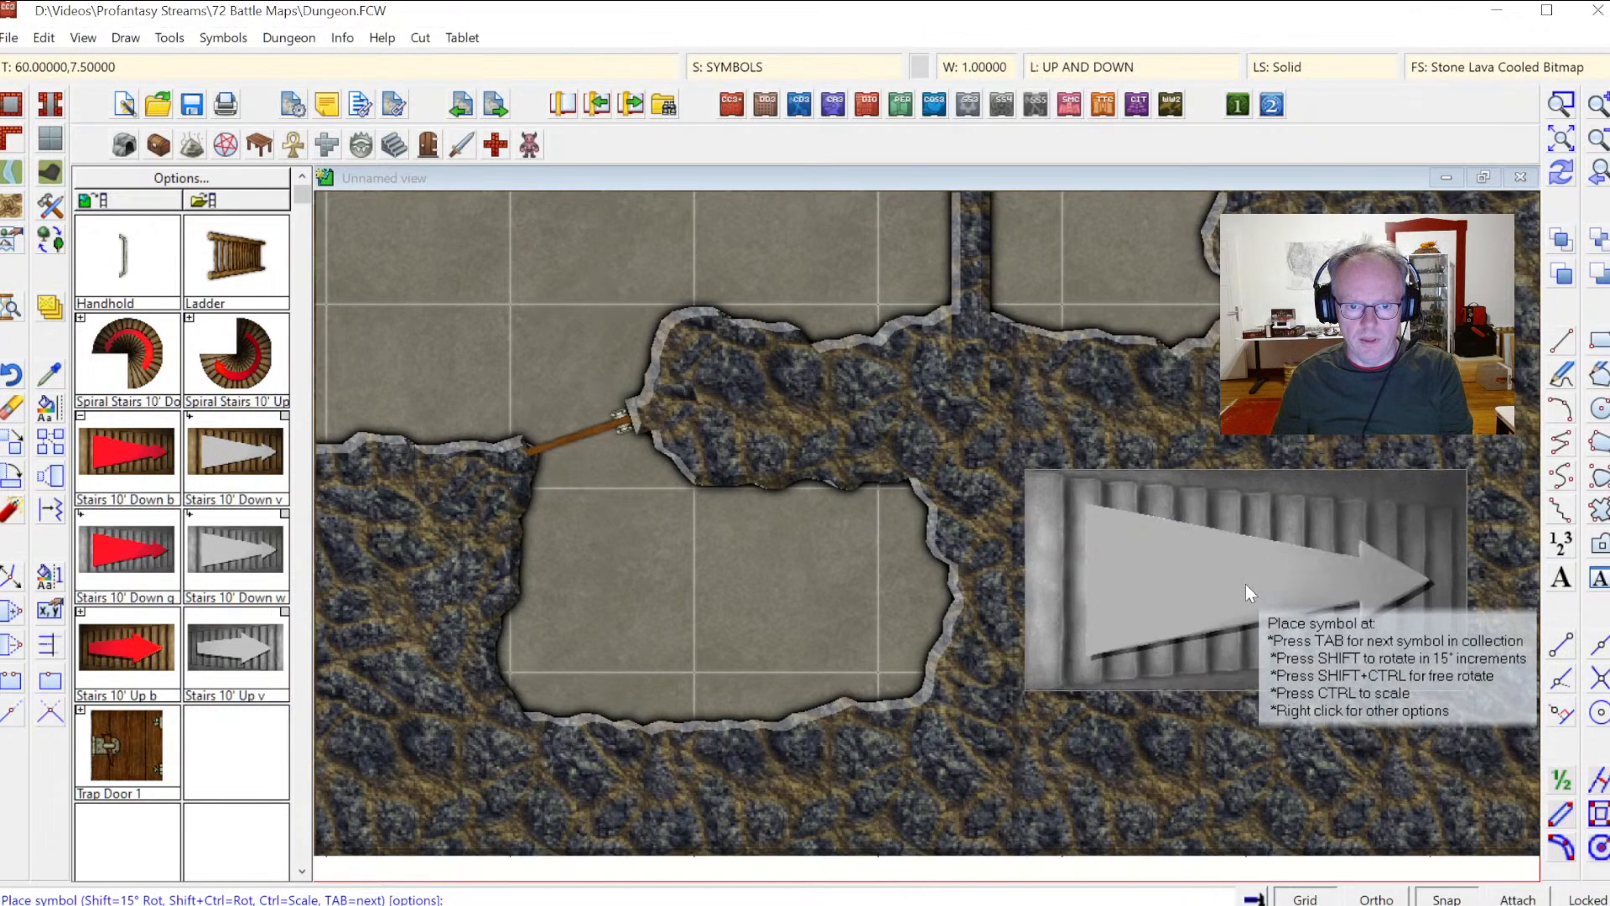
{"action": "left_click", "coordinate": [1245, 584]}
{"action": "key", "text": "Escape"}
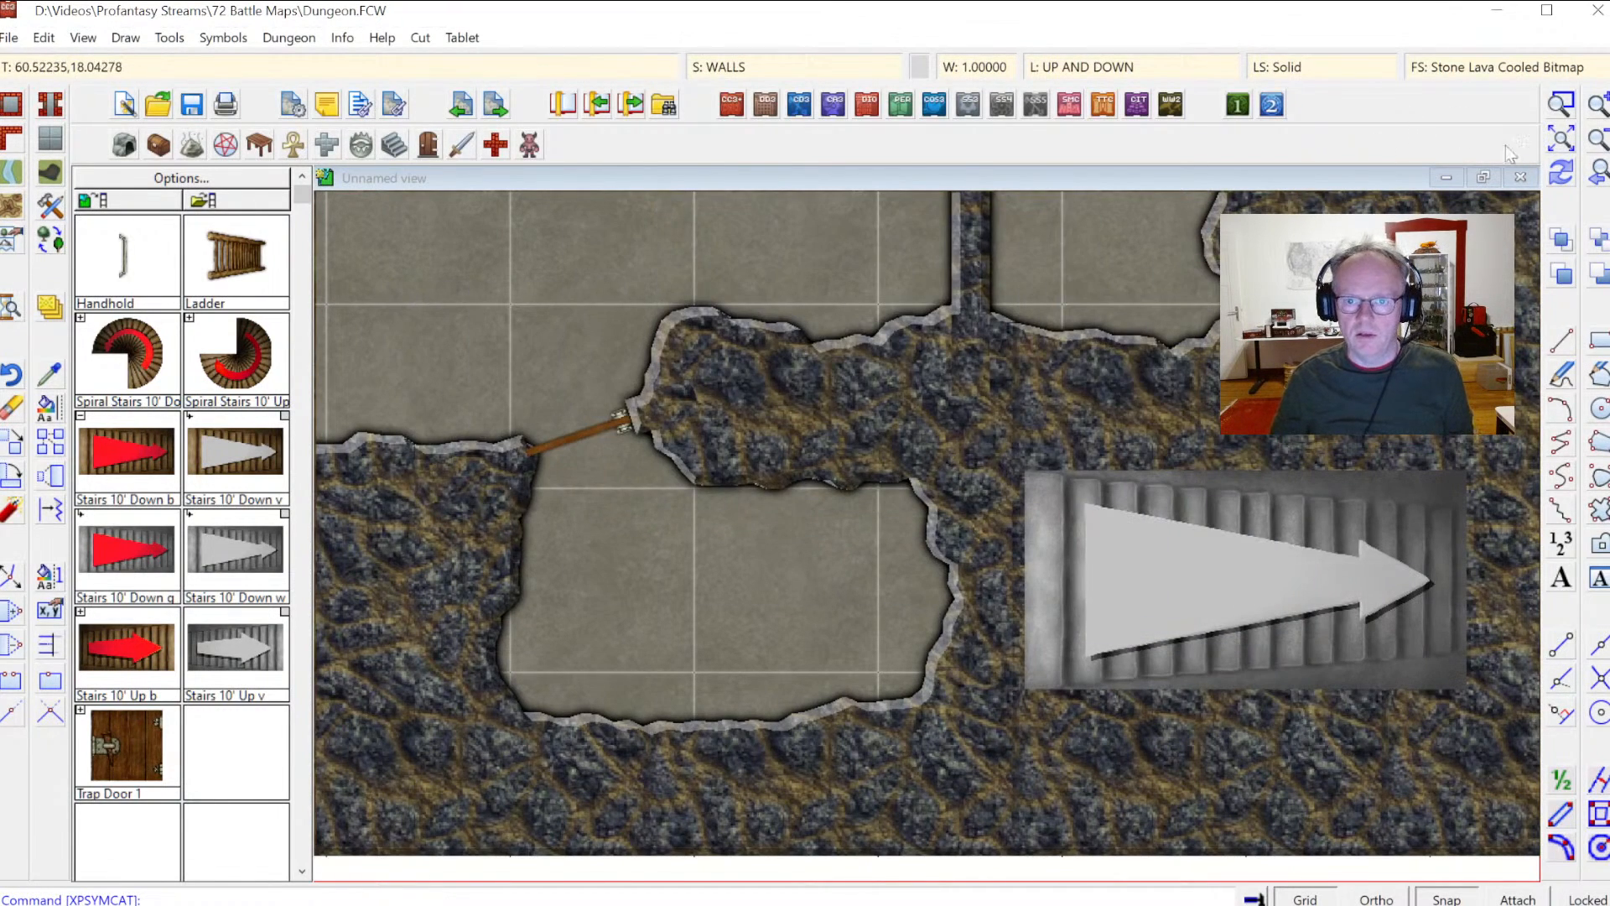
Step: Filter the drawing tools by Wall* and browse the wall tools in the custom drawing tools list
{"action": "left_click", "coordinate": [1562, 174]}
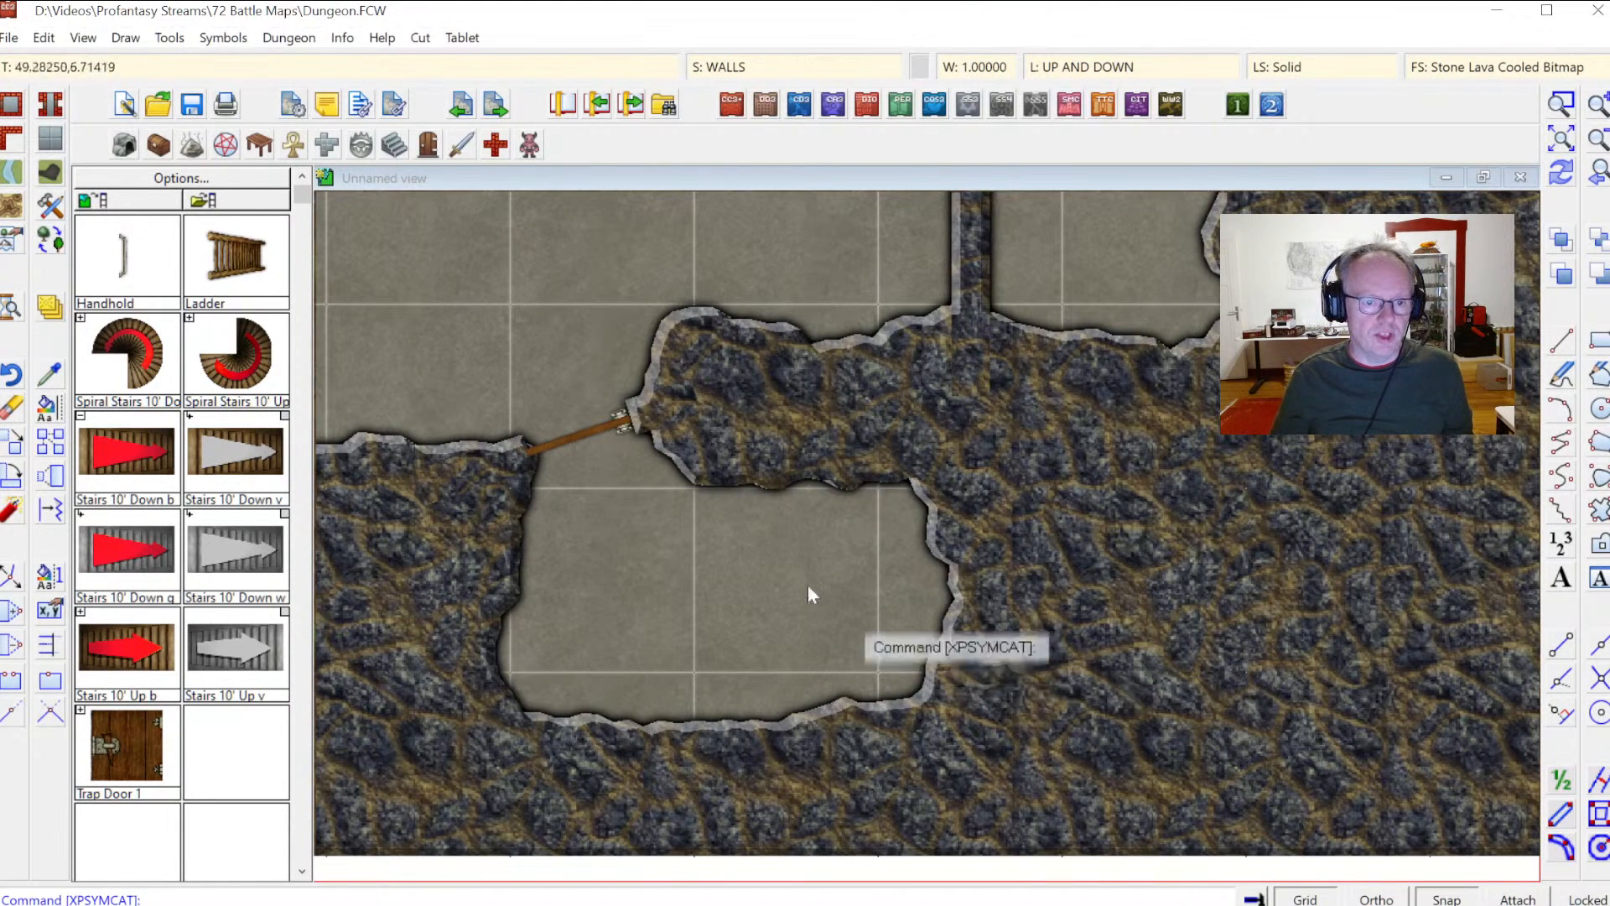
{"action": "left_click", "coordinate": [50, 210]}
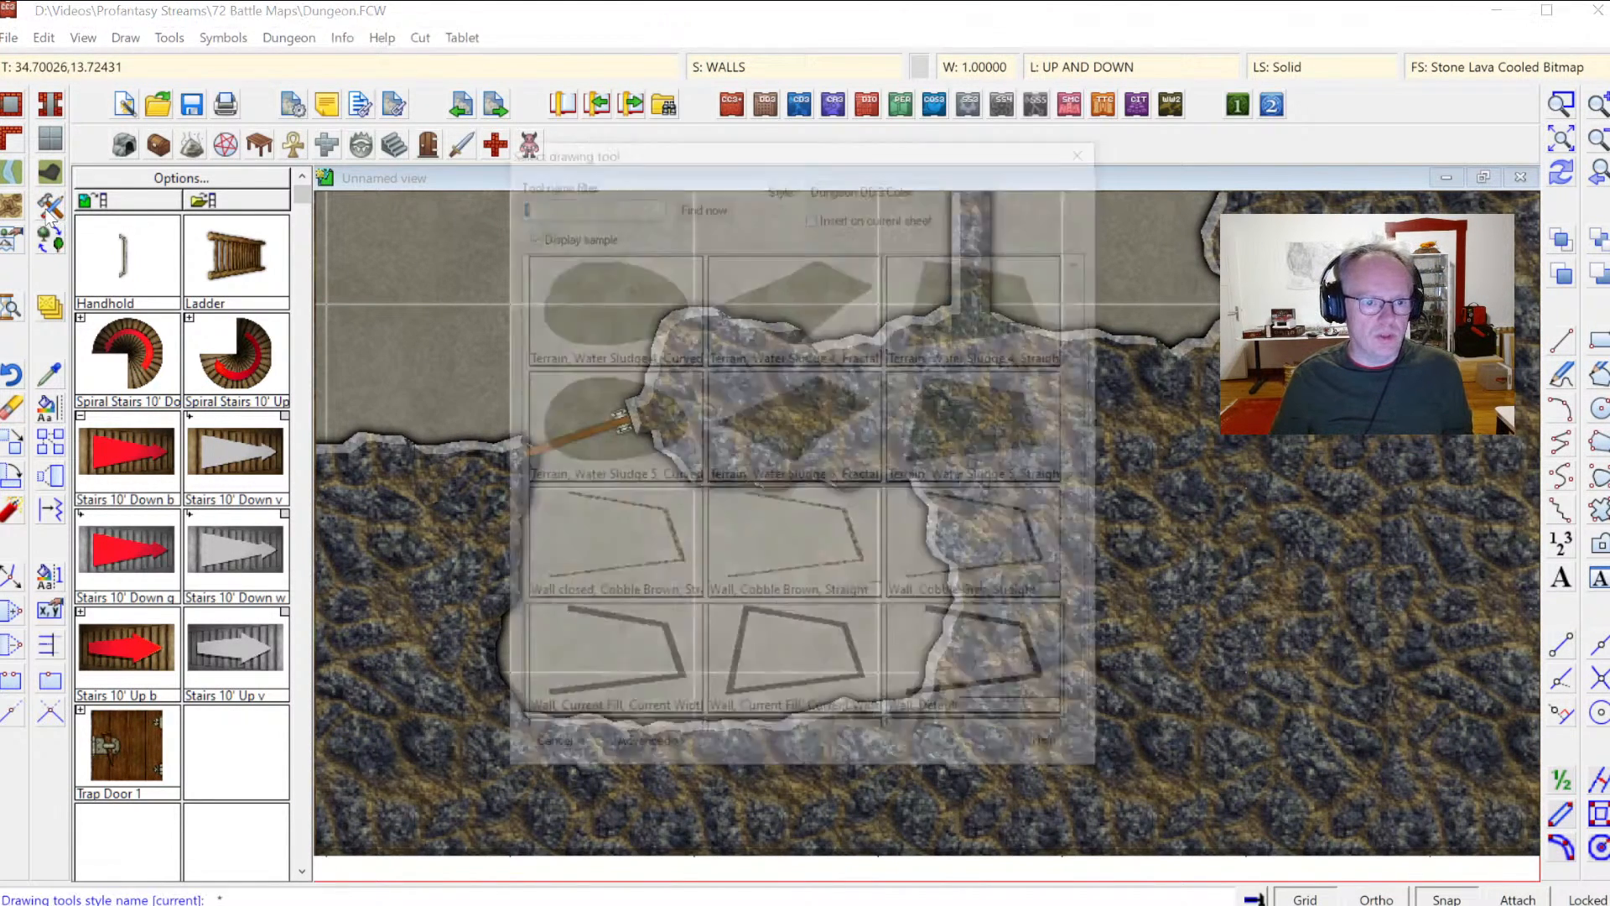
{"action": "type", "text": "Wall*"}
{"action": "key", "text": "Return"}
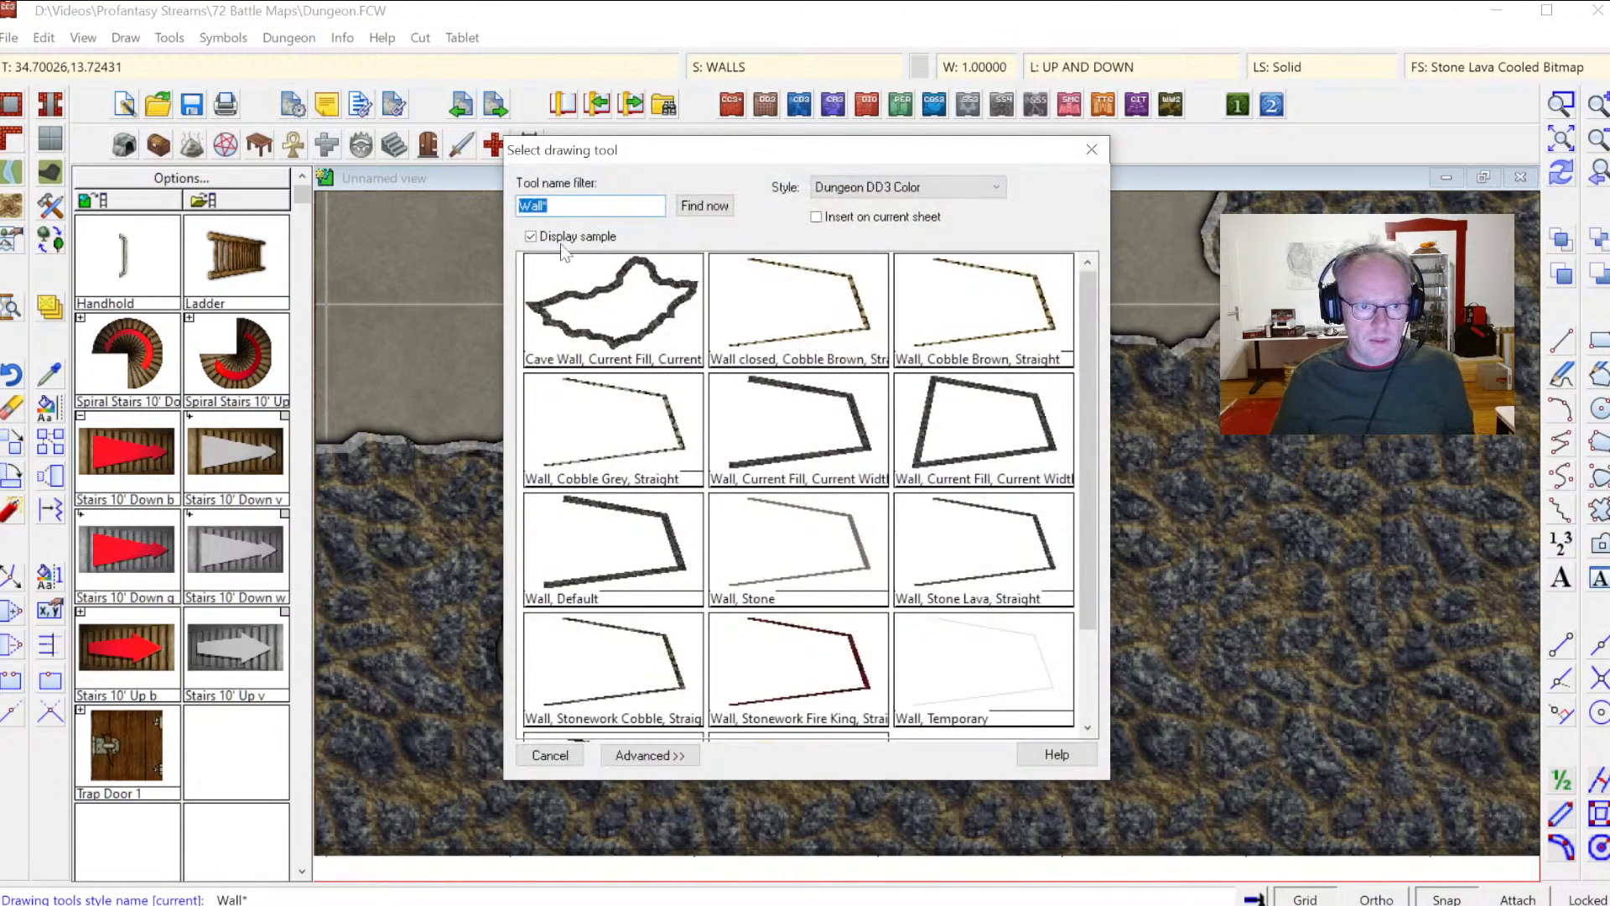
{"action": "left_click", "coordinate": [651, 754]}
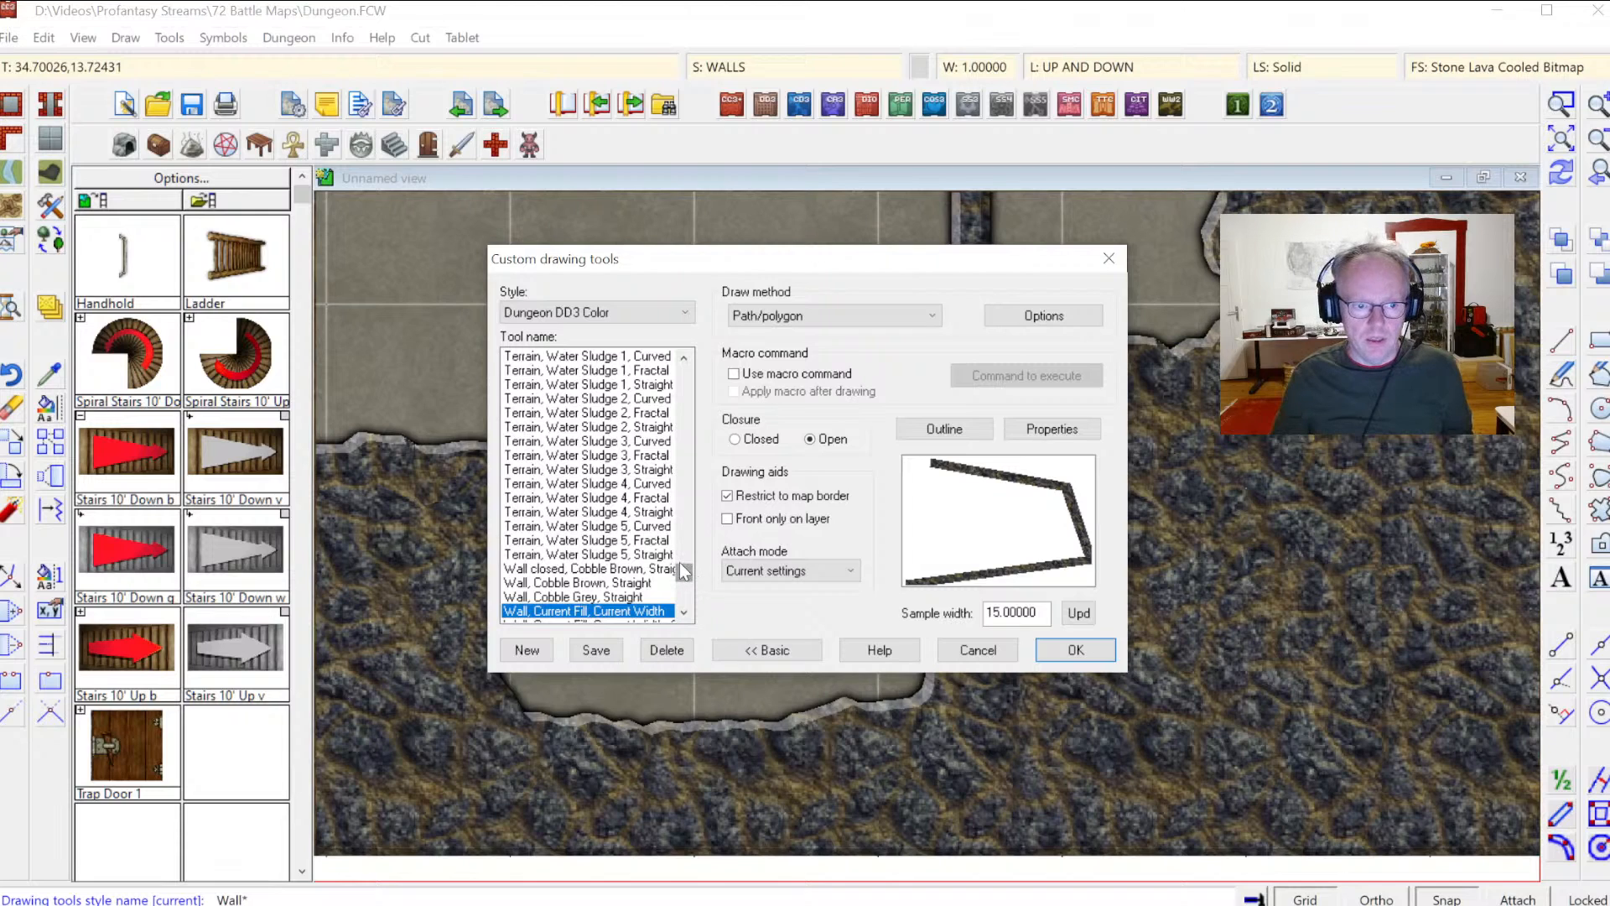
{"action": "left_click_drag", "start_coordinate": [680, 573], "coordinate": [692, 585]}
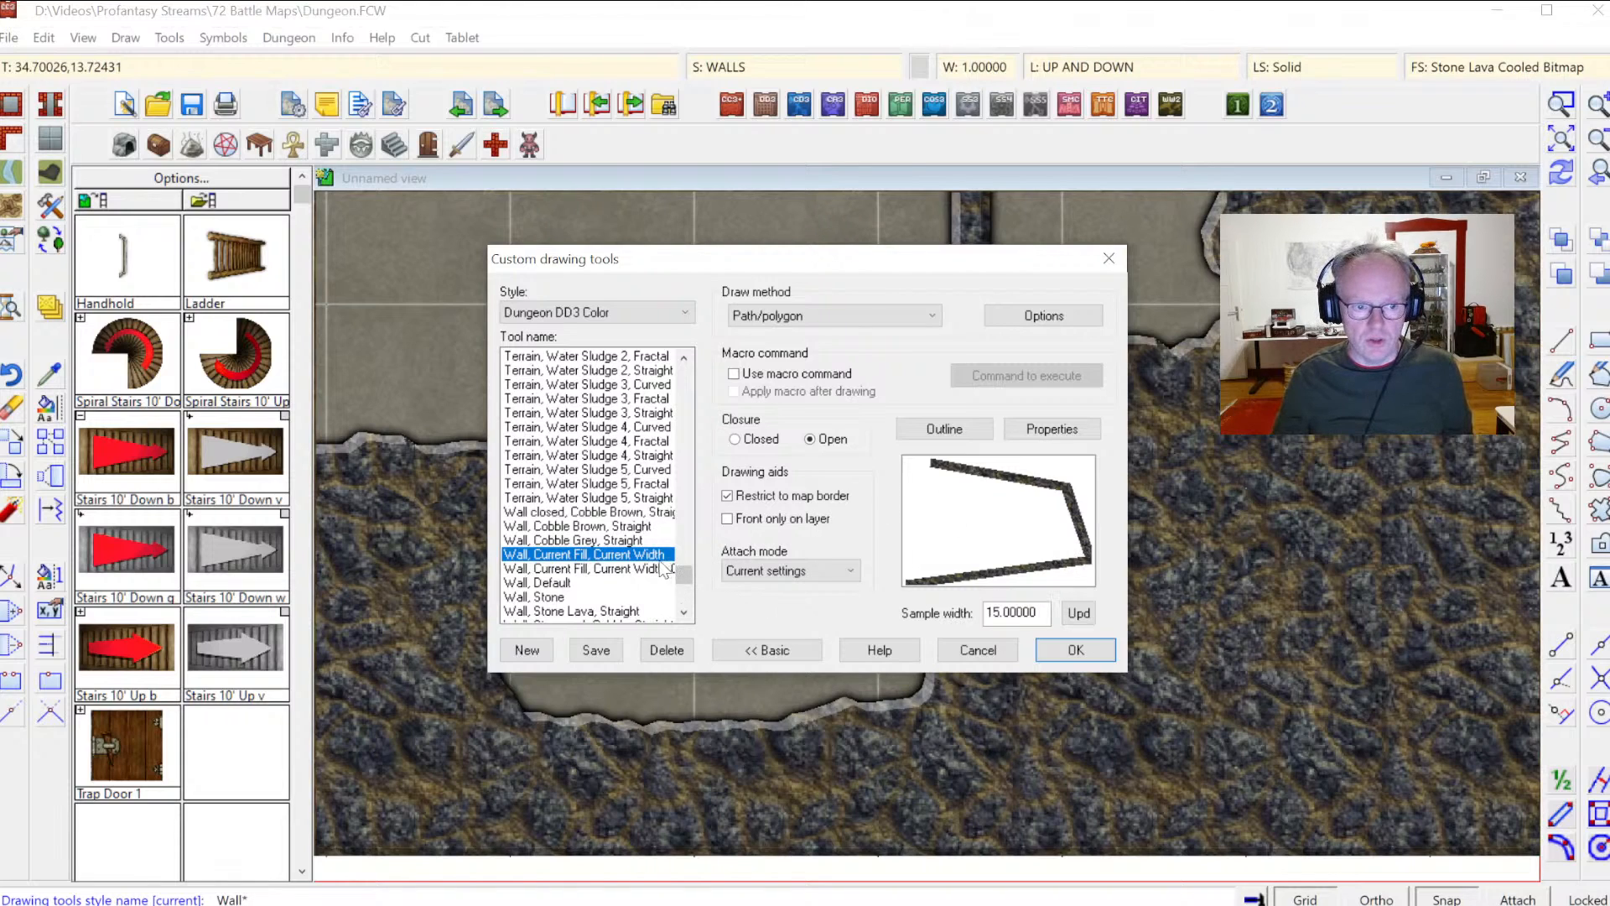
{"action": "left_click", "coordinate": [587, 566]}
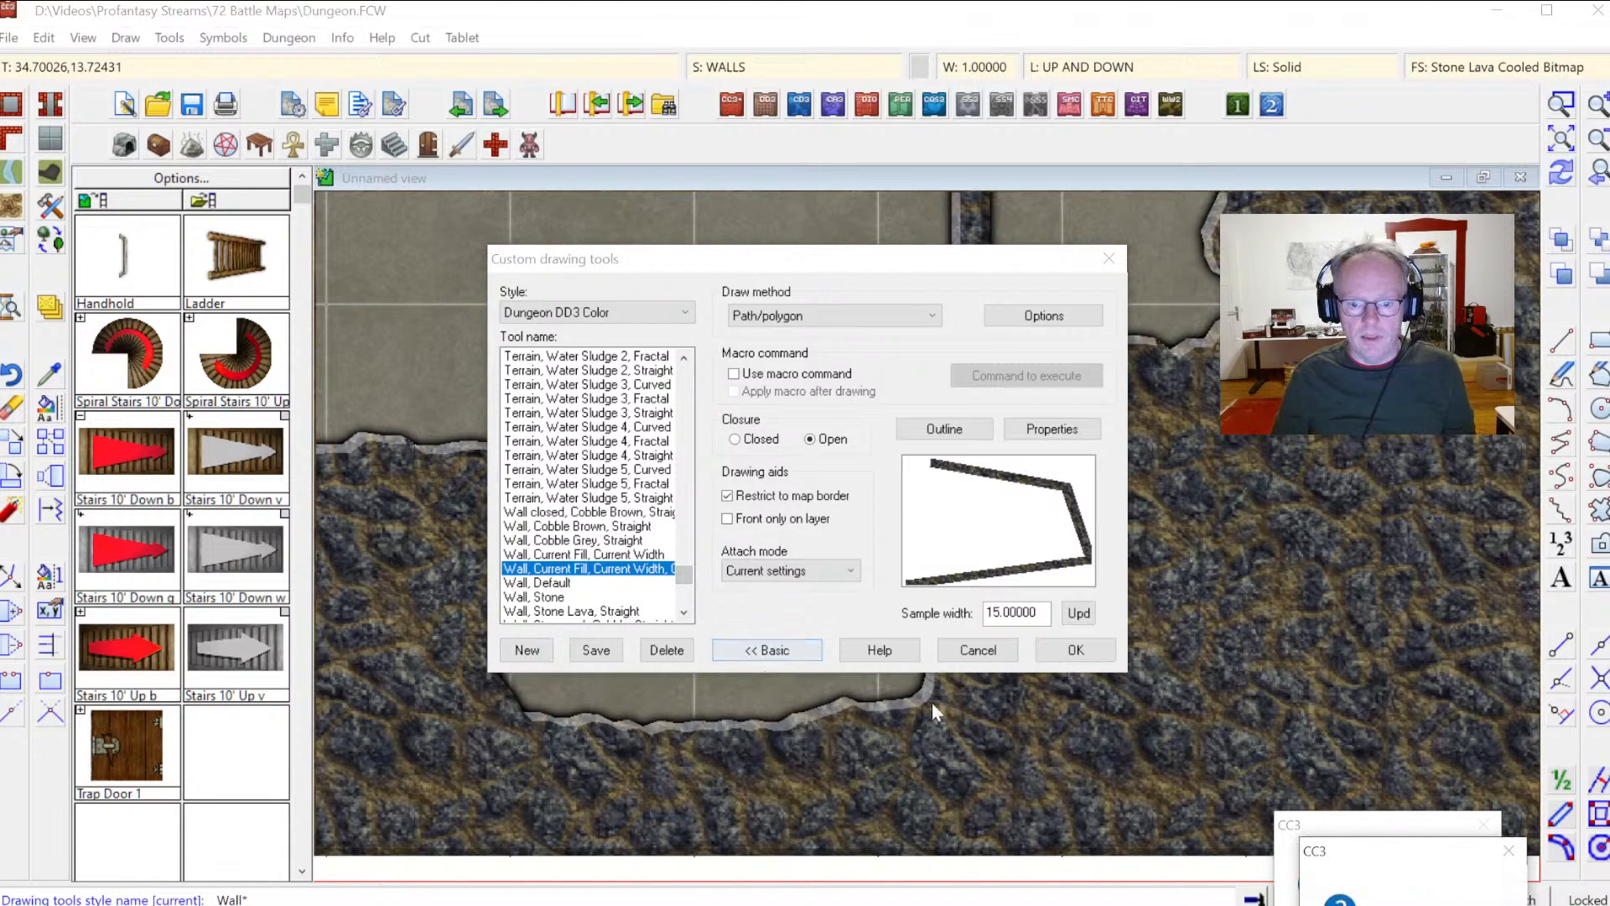
{"action": "left_click", "coordinate": [1400, 904]}
{"action": "left_click", "coordinate": [1393, 905]}
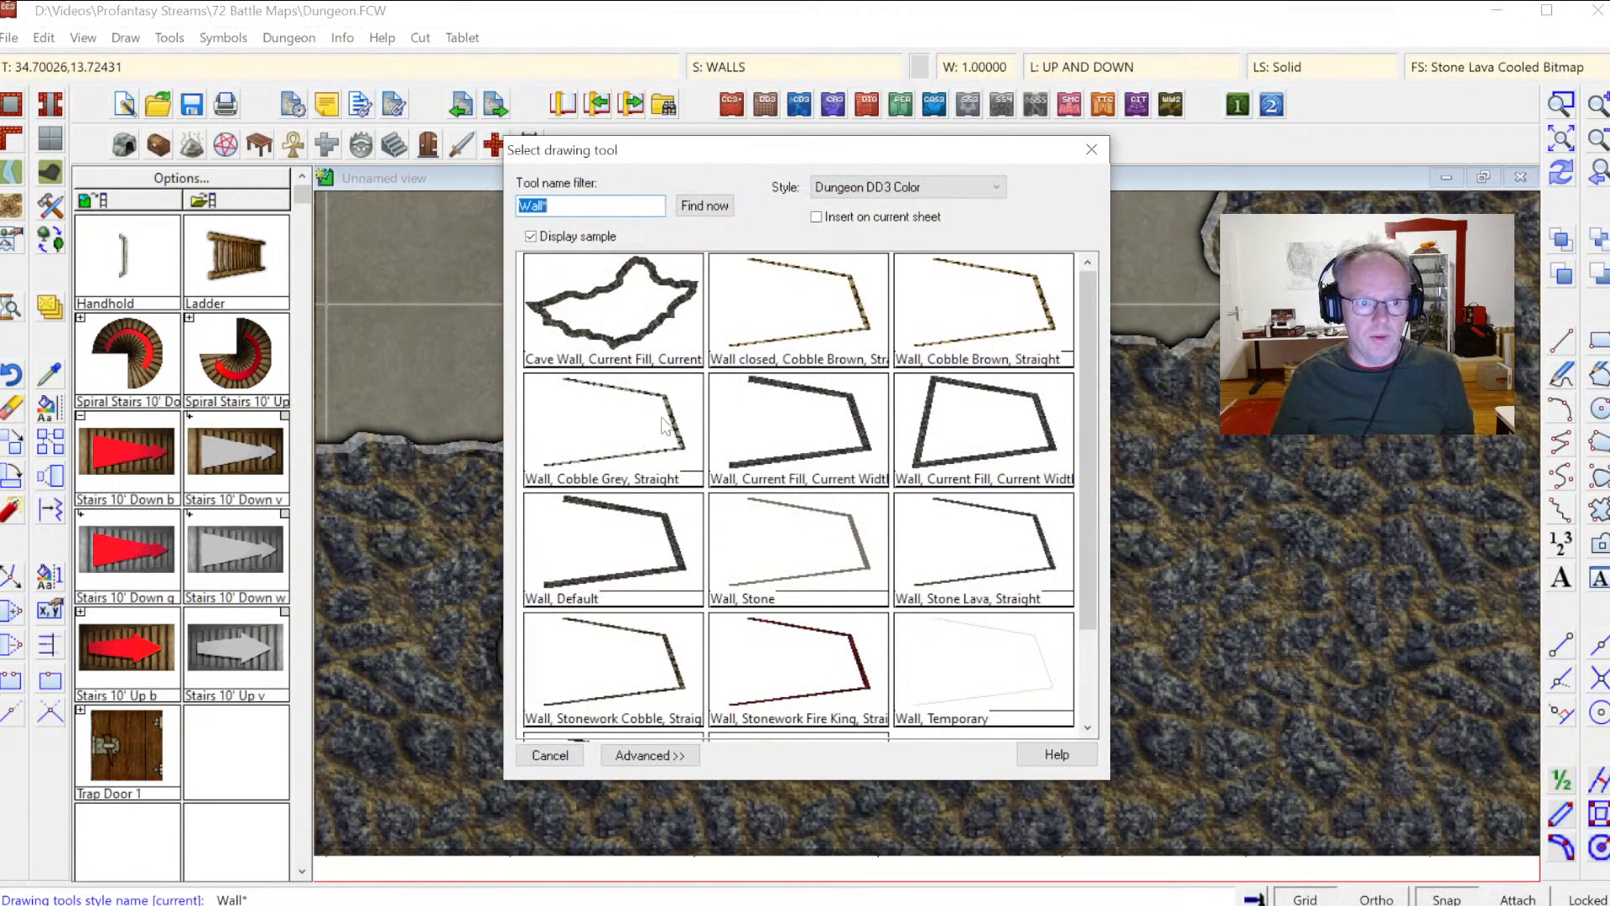
{"action": "double_click", "coordinate": [587, 353]}
{"action": "left_click", "coordinate": [555, 360]}
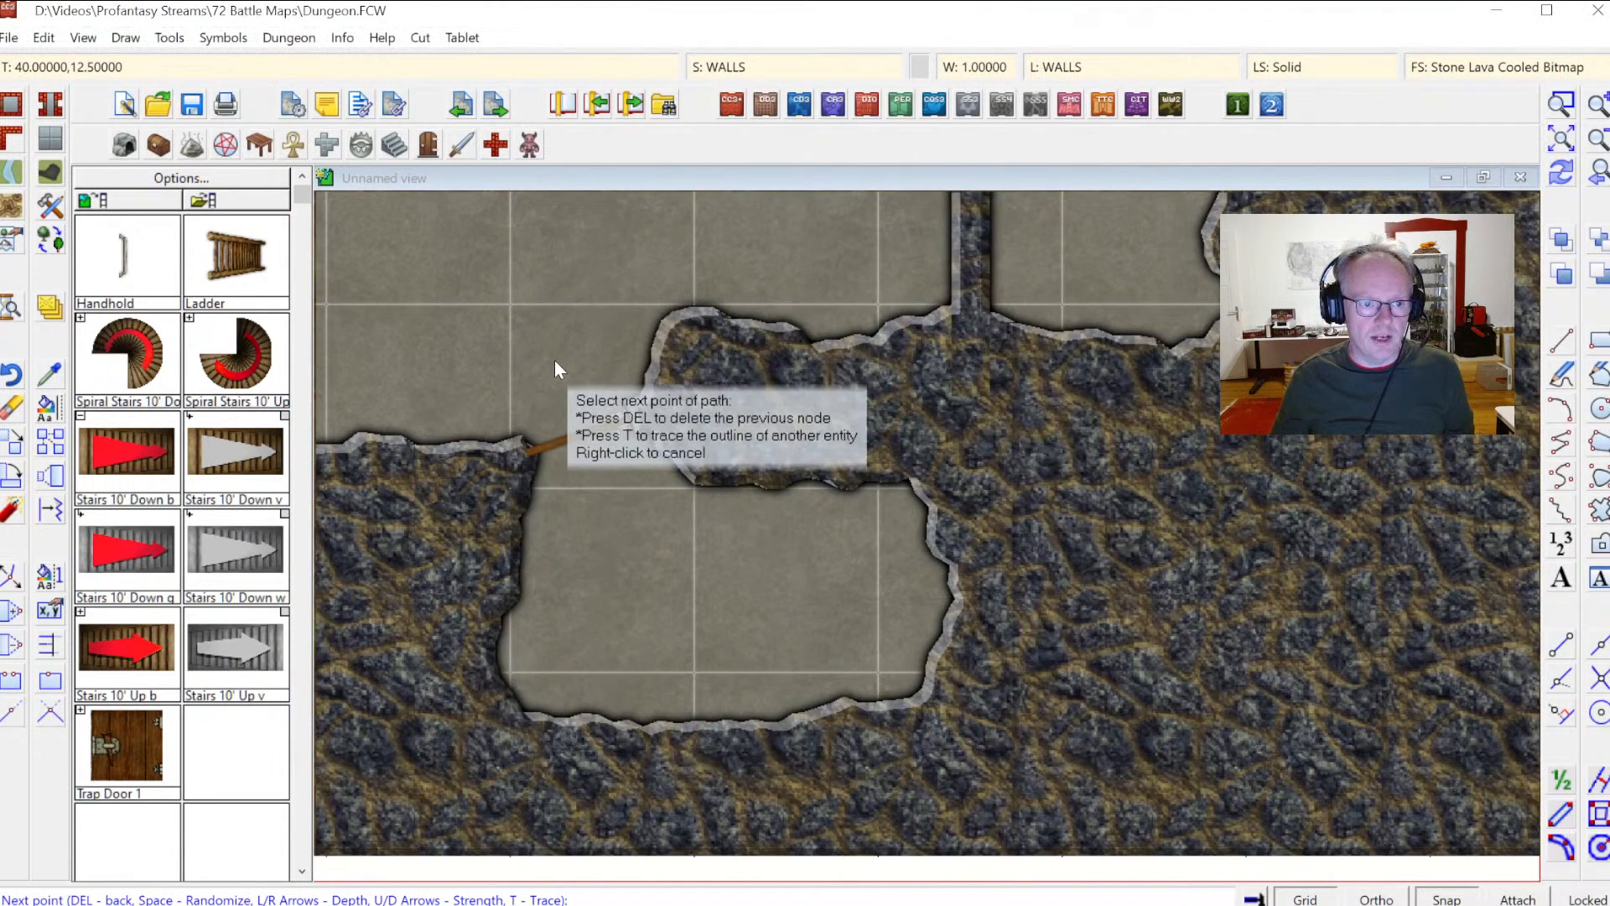
Step: Save a new drawing tool named Cave Wall, Current Fill, Current Width, Edit using the Path/polygon draw method
{"action": "left_click", "coordinate": [14, 136]}
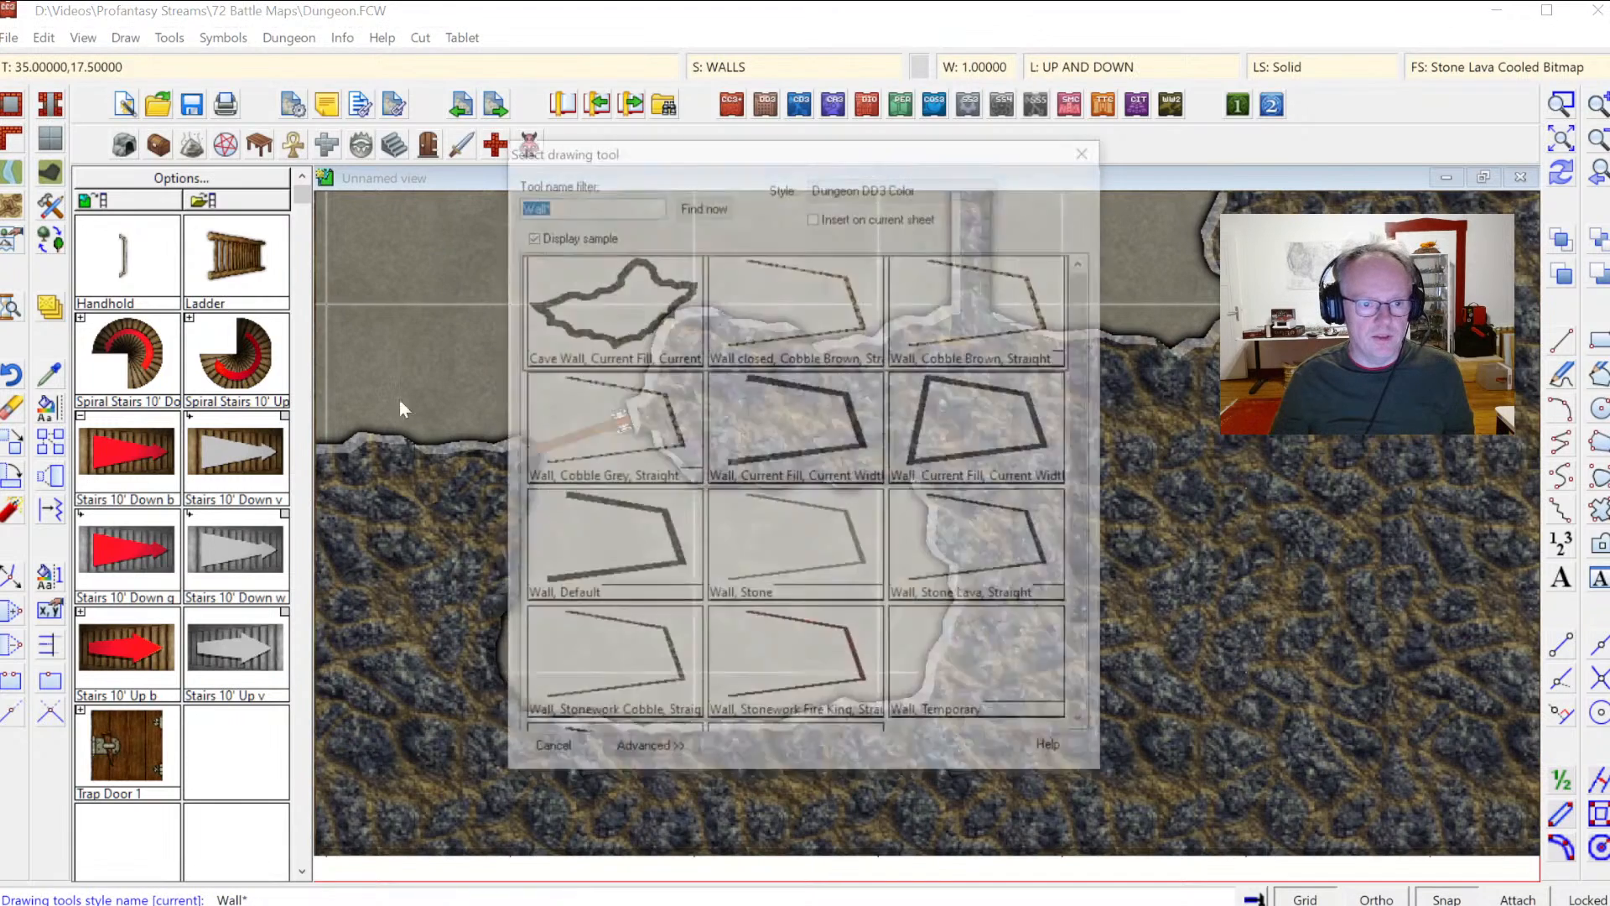
{"action": "left_click", "coordinate": [651, 754]}
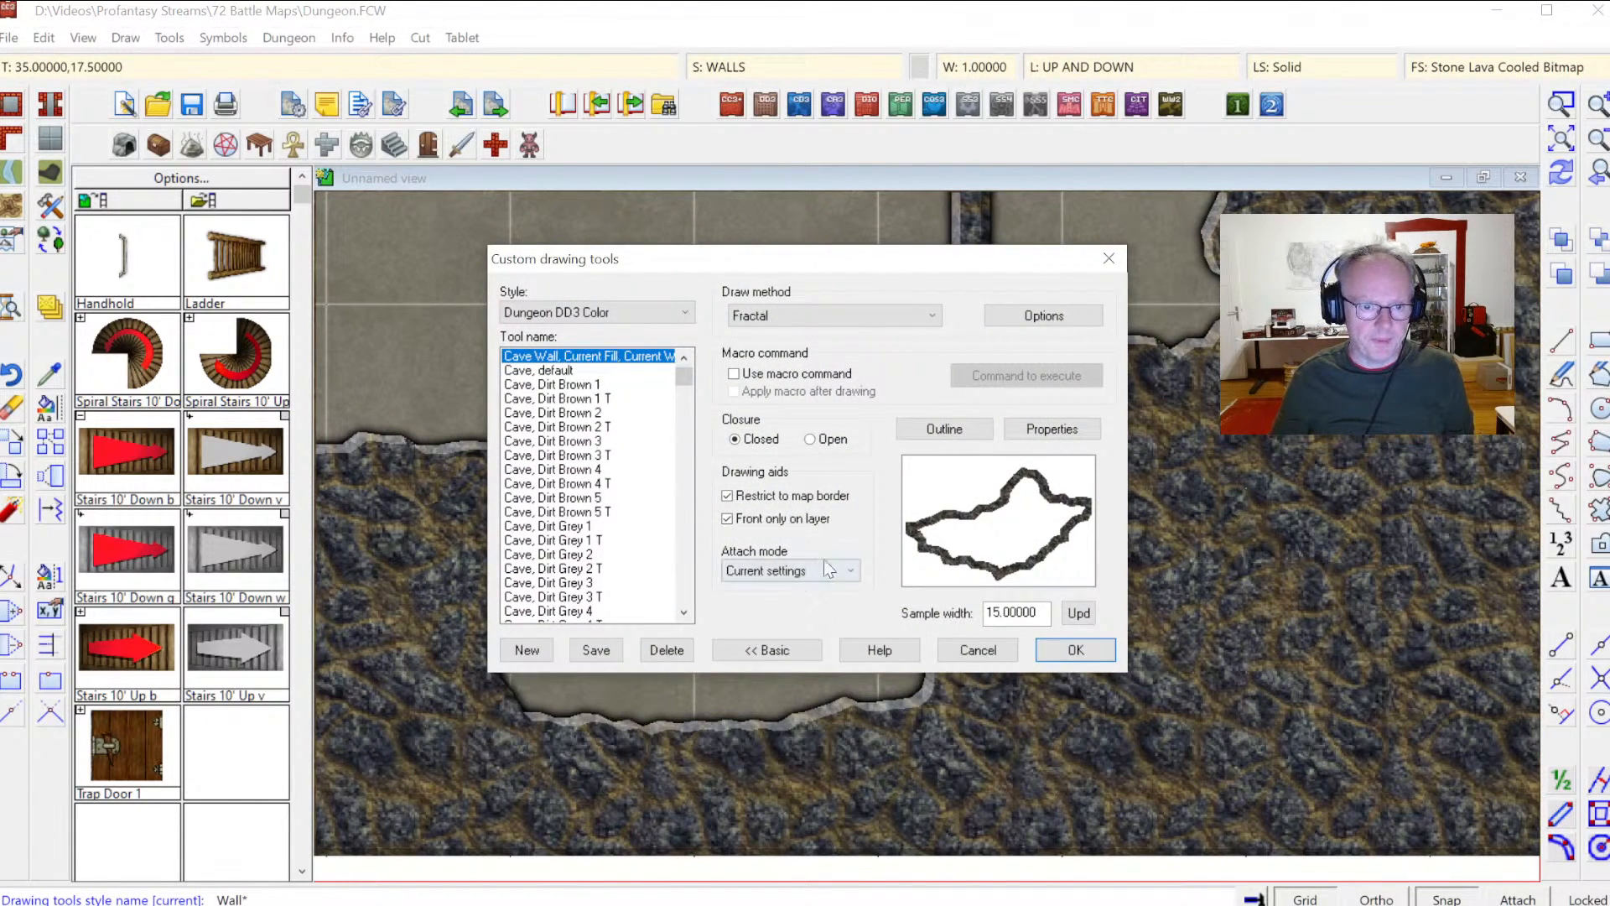
{"action": "left_click", "coordinate": [534, 652]}
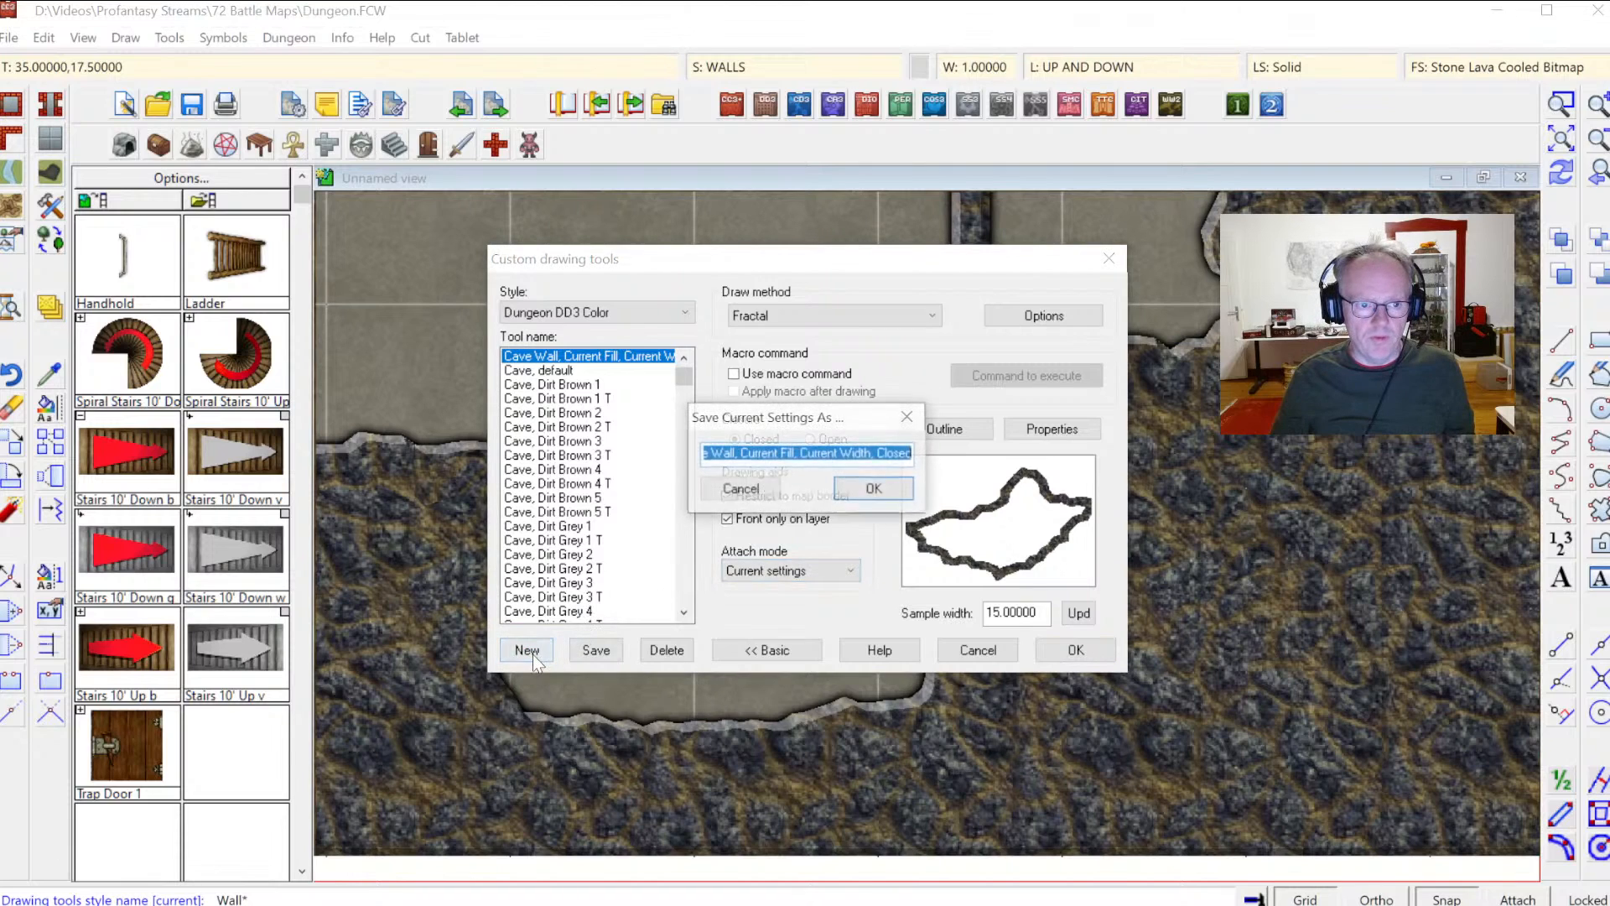
{"action": "left_click", "coordinate": [889, 454]}
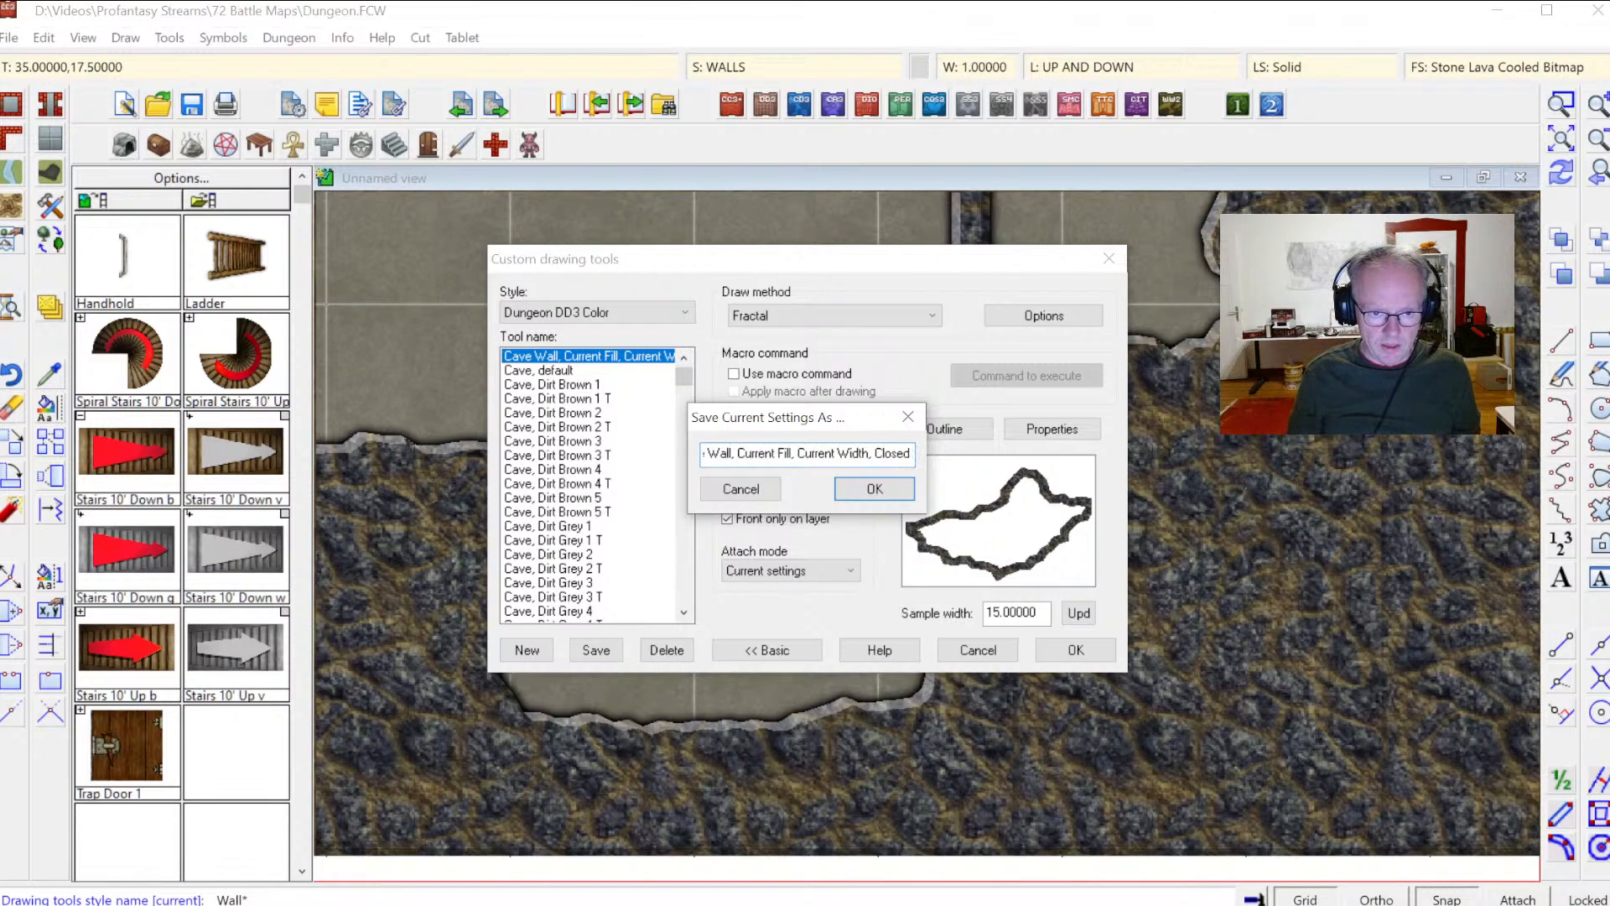
{"action": "type", "text": "Edit"}
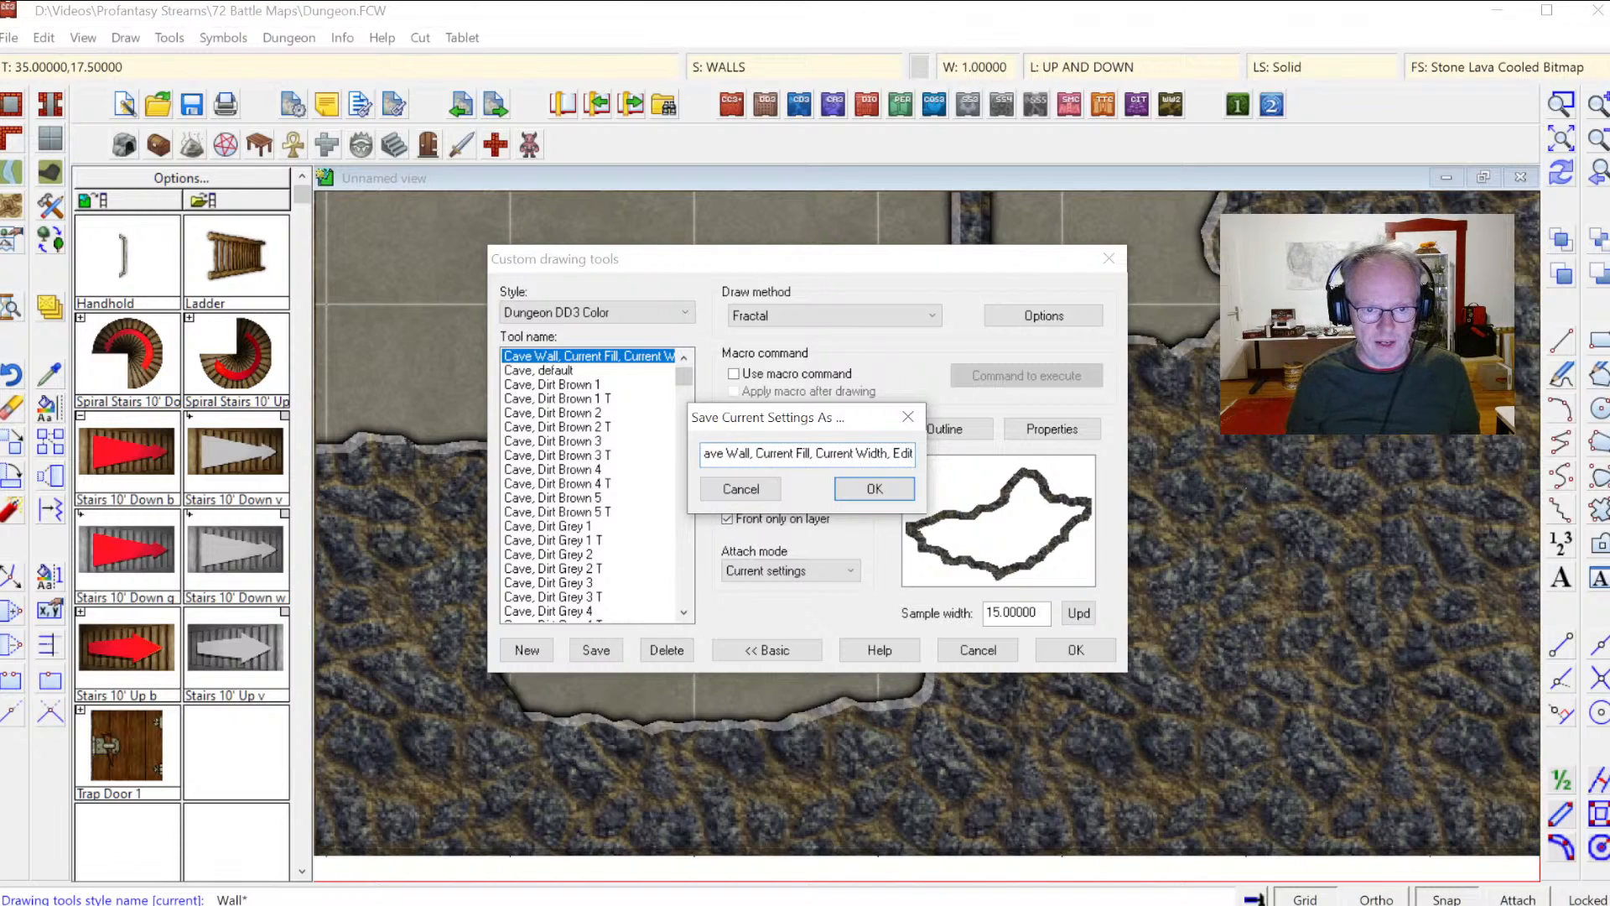
{"action": "key", "text": "Return"}
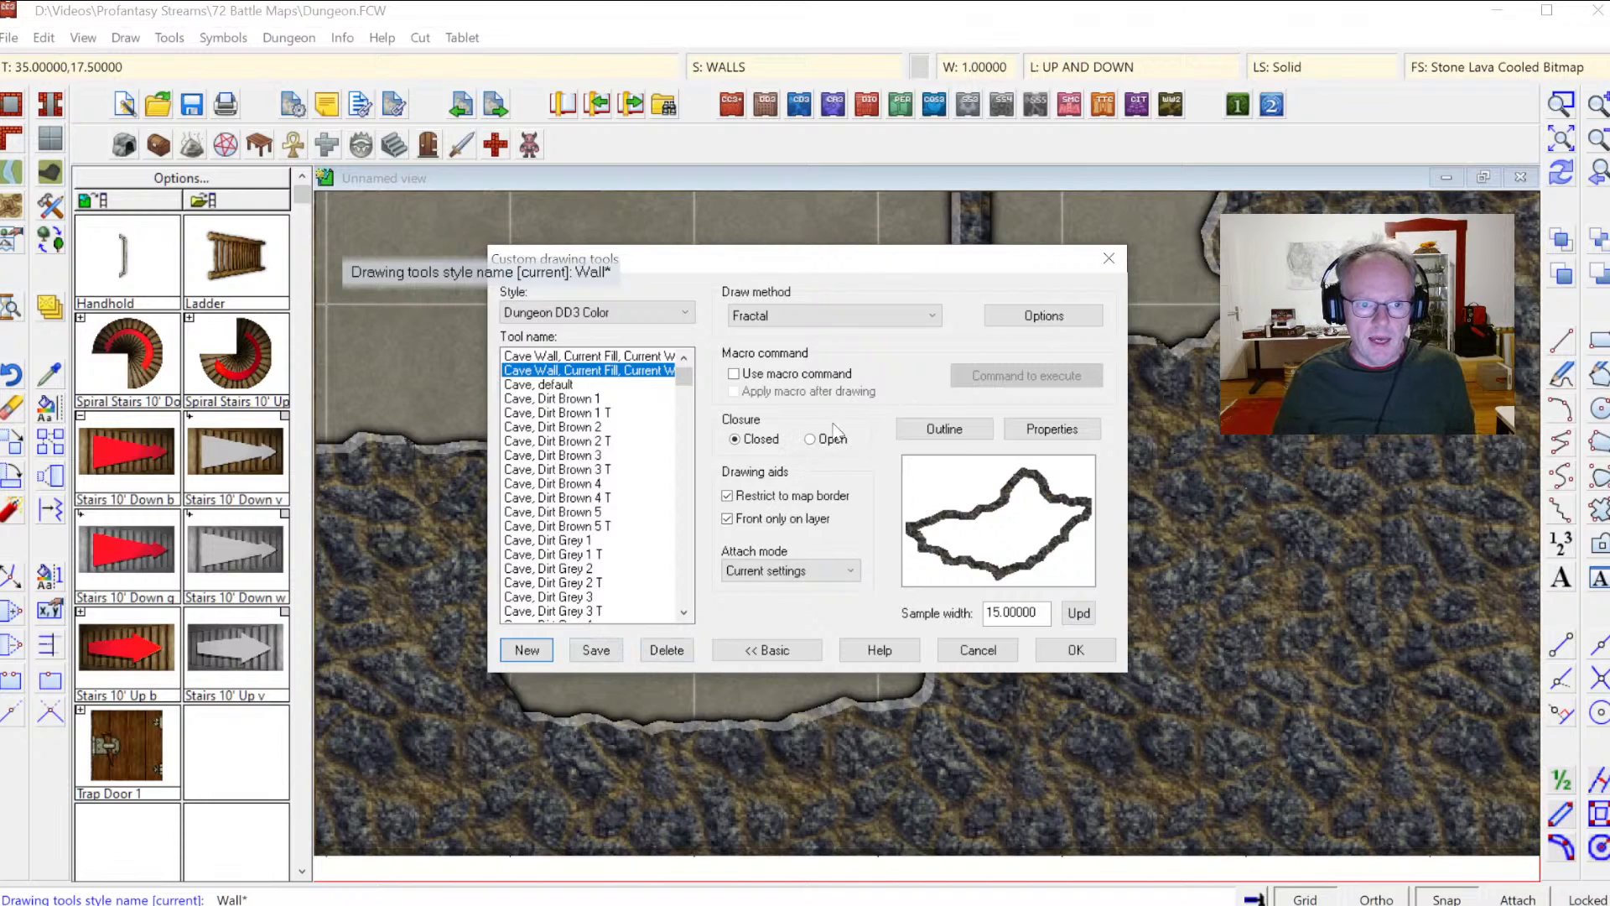
{"action": "left_click", "coordinate": [803, 317]}
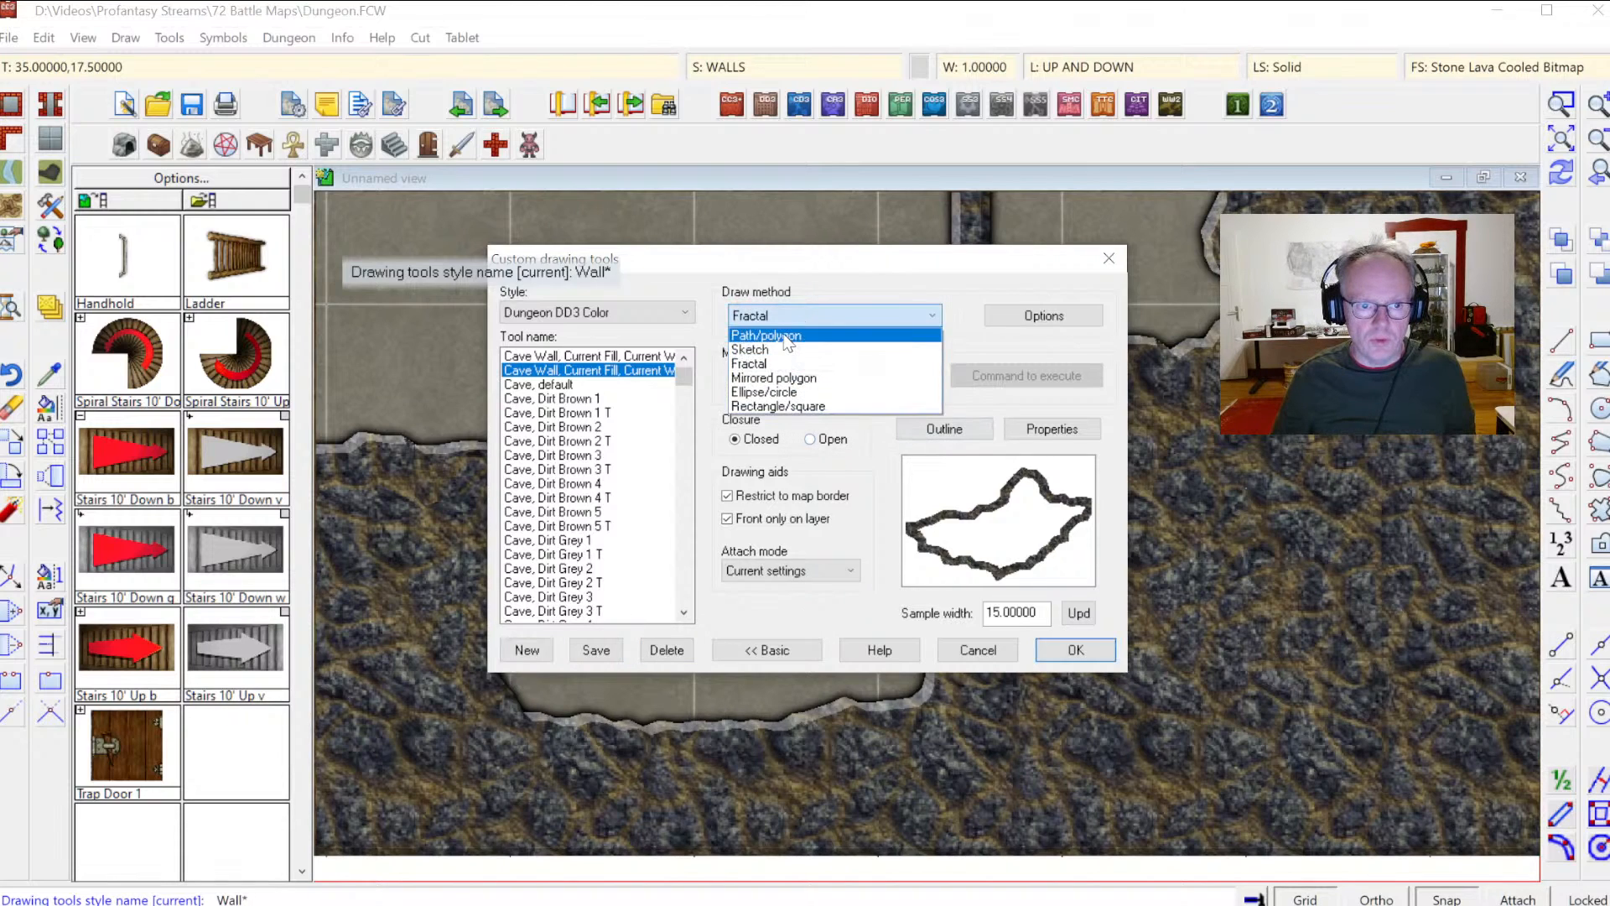
{"action": "left_click", "coordinate": [805, 331]}
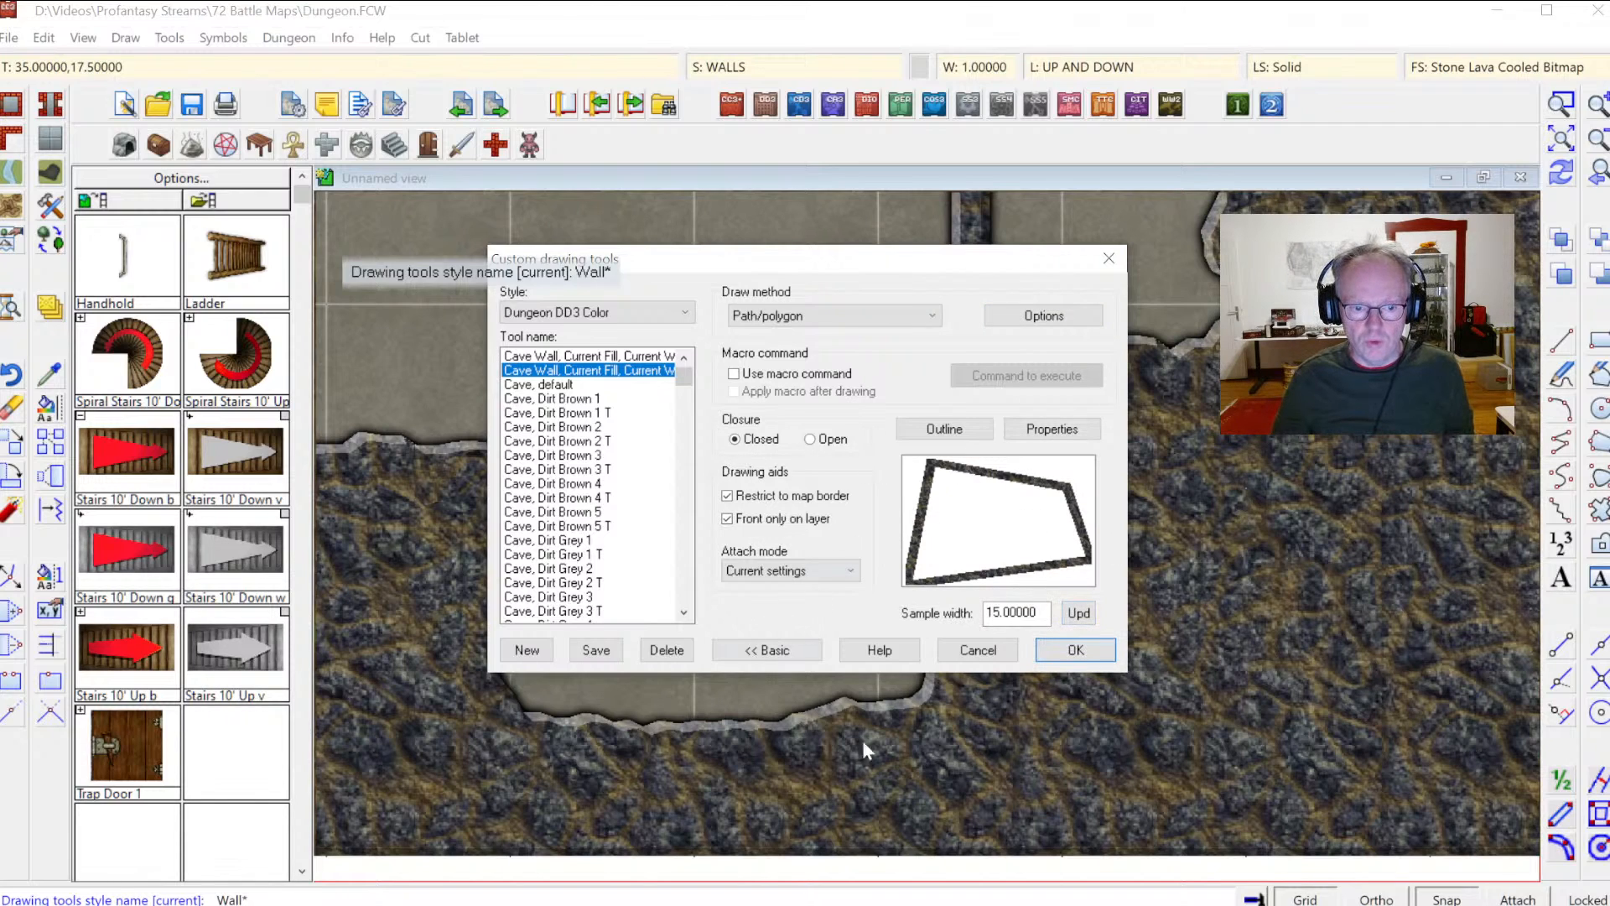
{"action": "left_click", "coordinate": [1074, 648]}
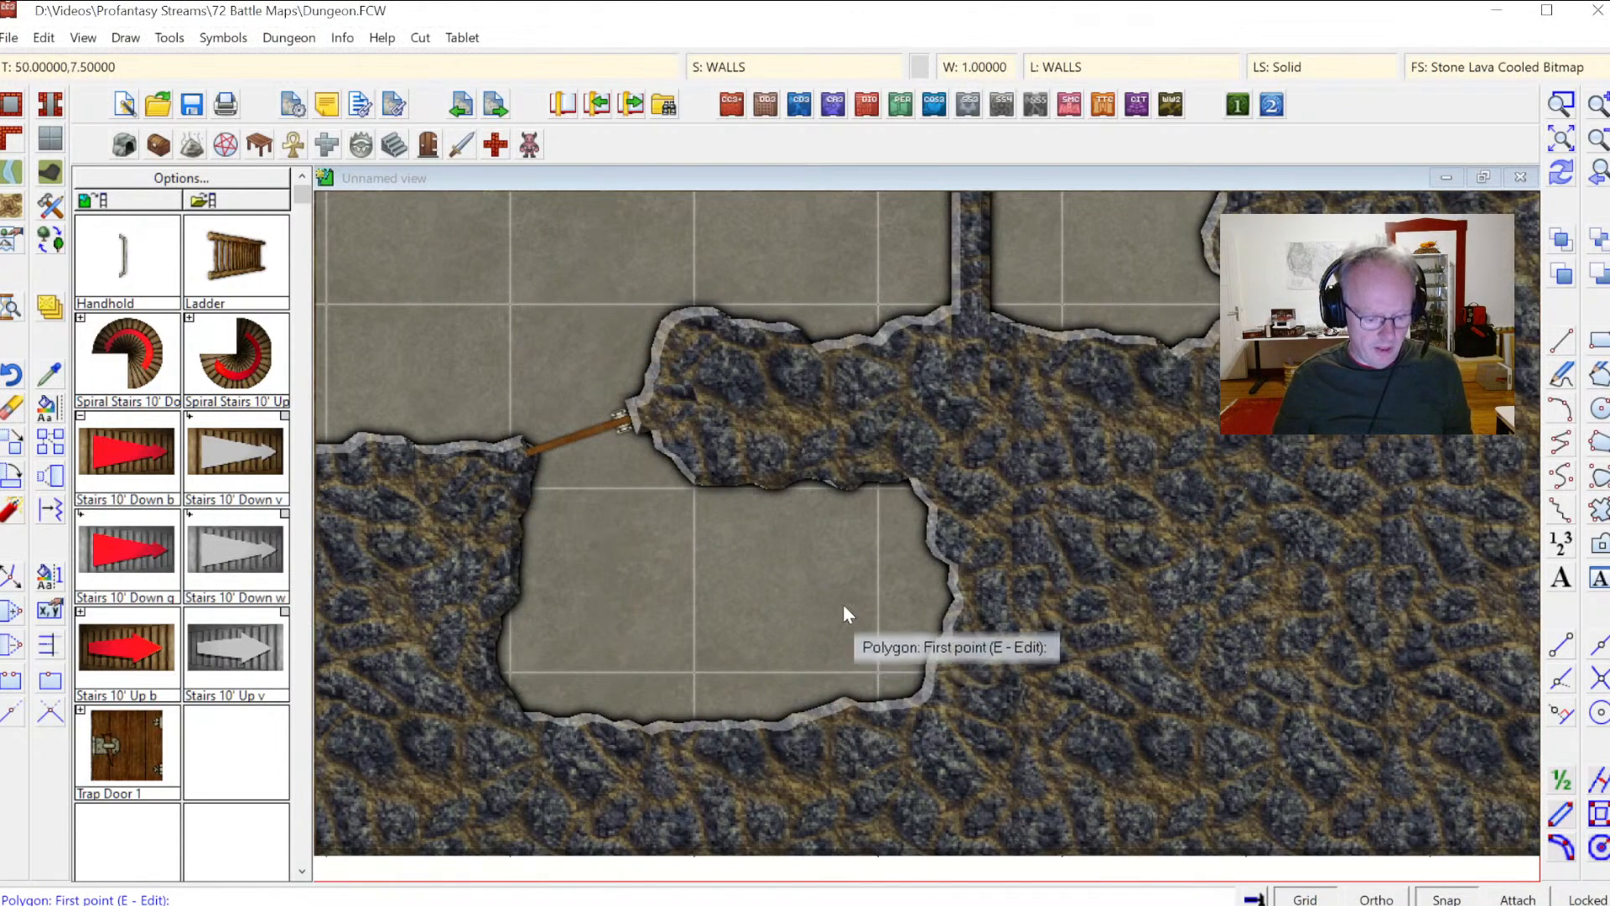
Step: Edit the cave wall outline to carve a rectangular bay around the stairs, tracing back along the existing wall
{"action": "key", "text": "e"}
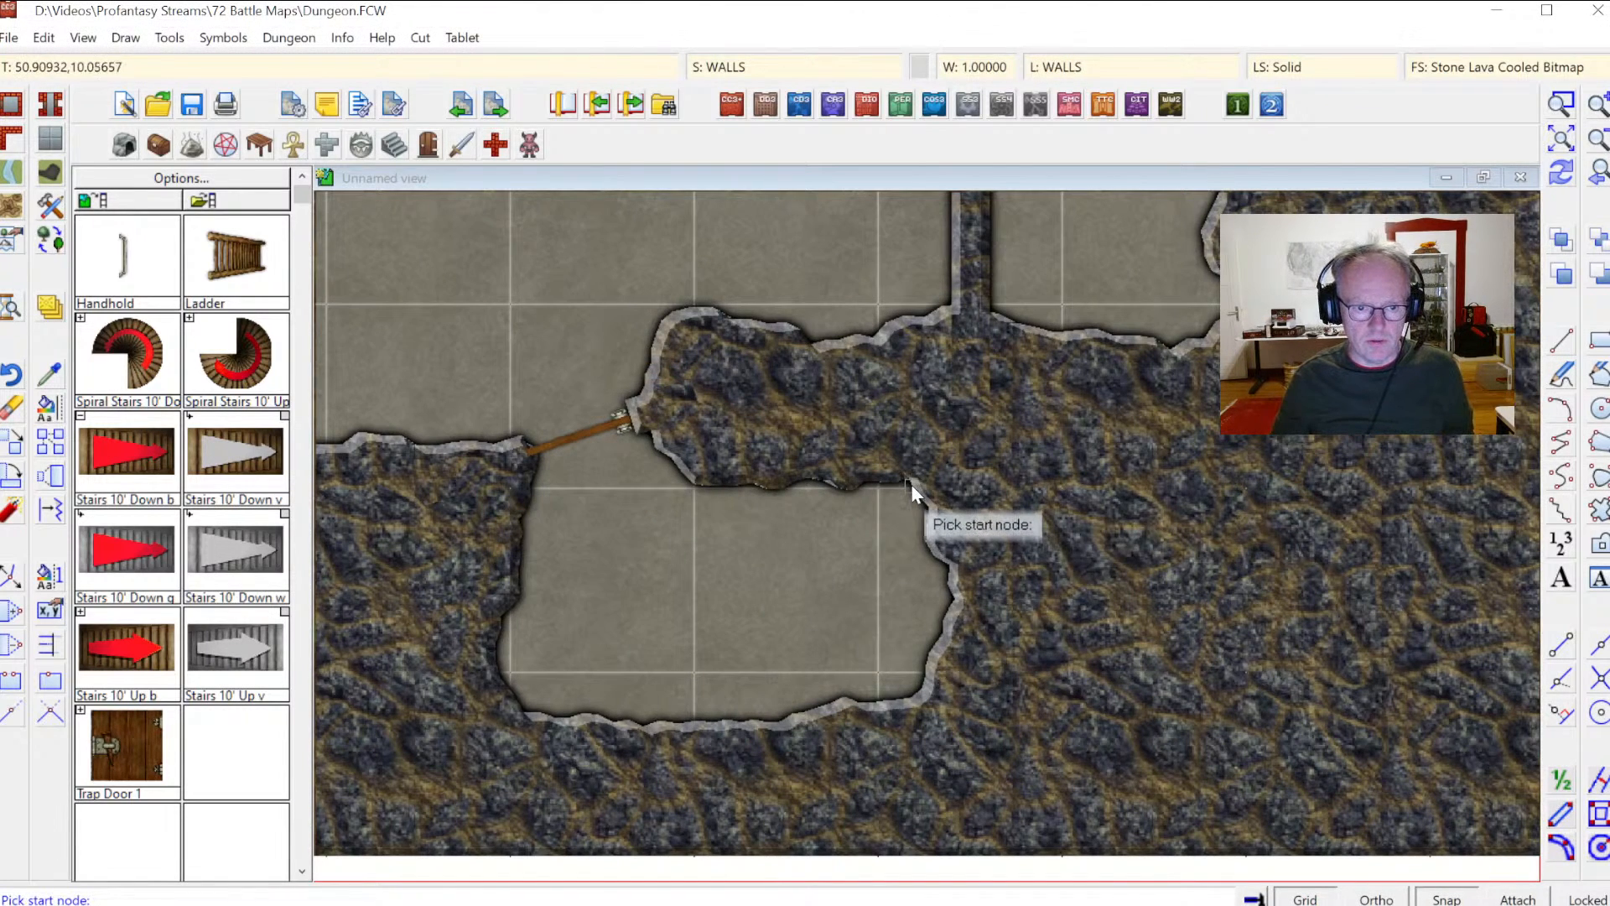
{"action": "left_click", "coordinate": [910, 483]}
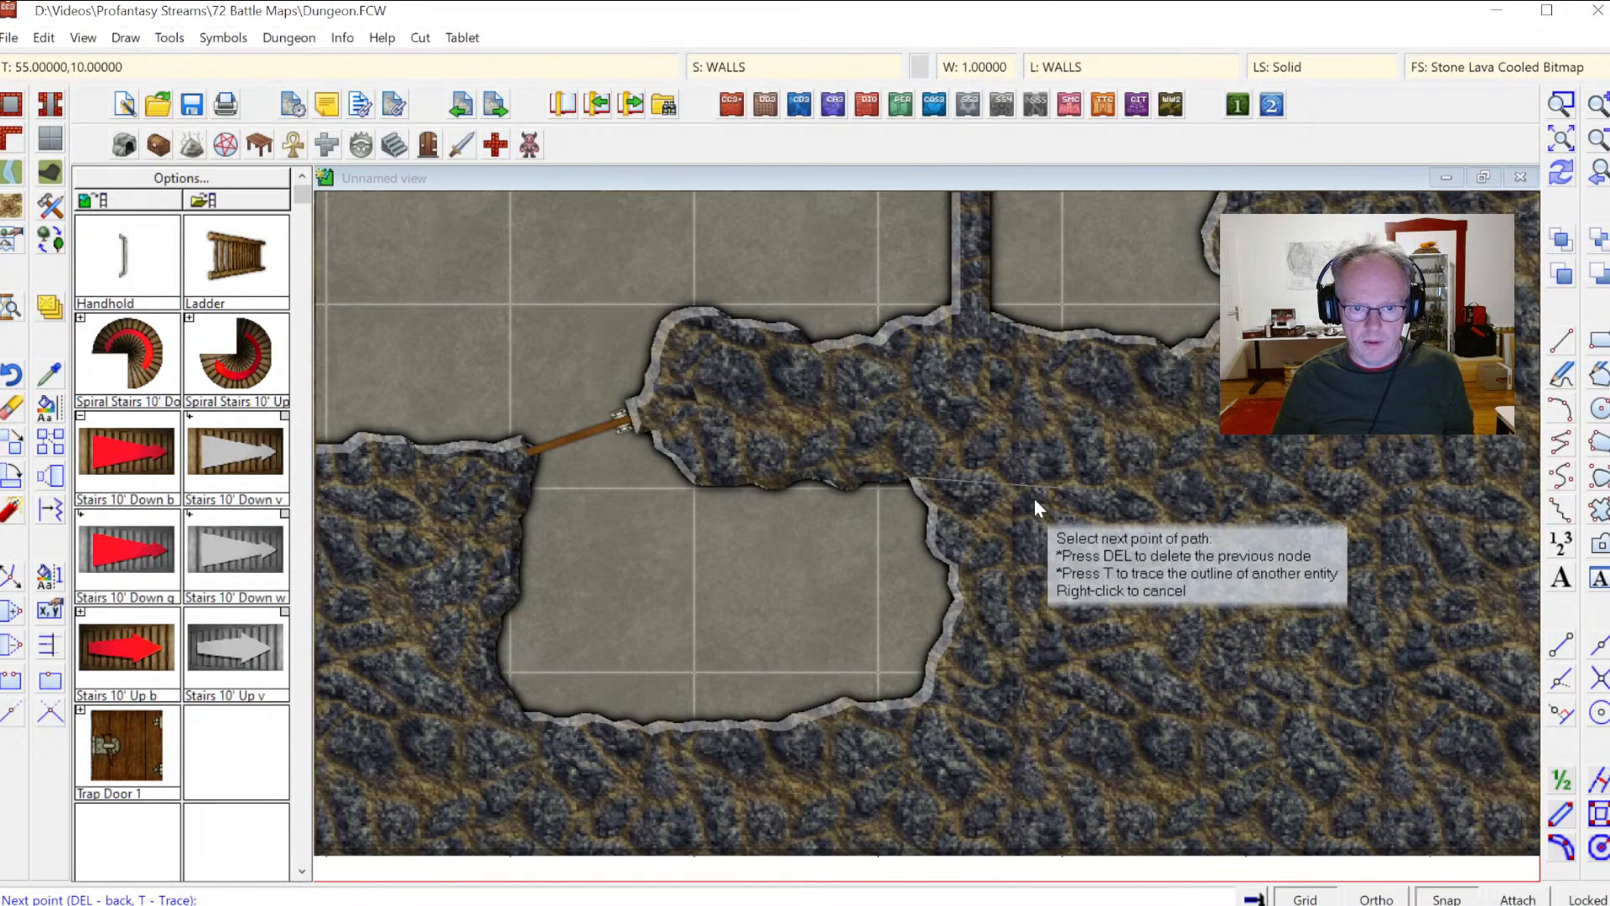
{"action": "left_click", "coordinate": [1404, 505]}
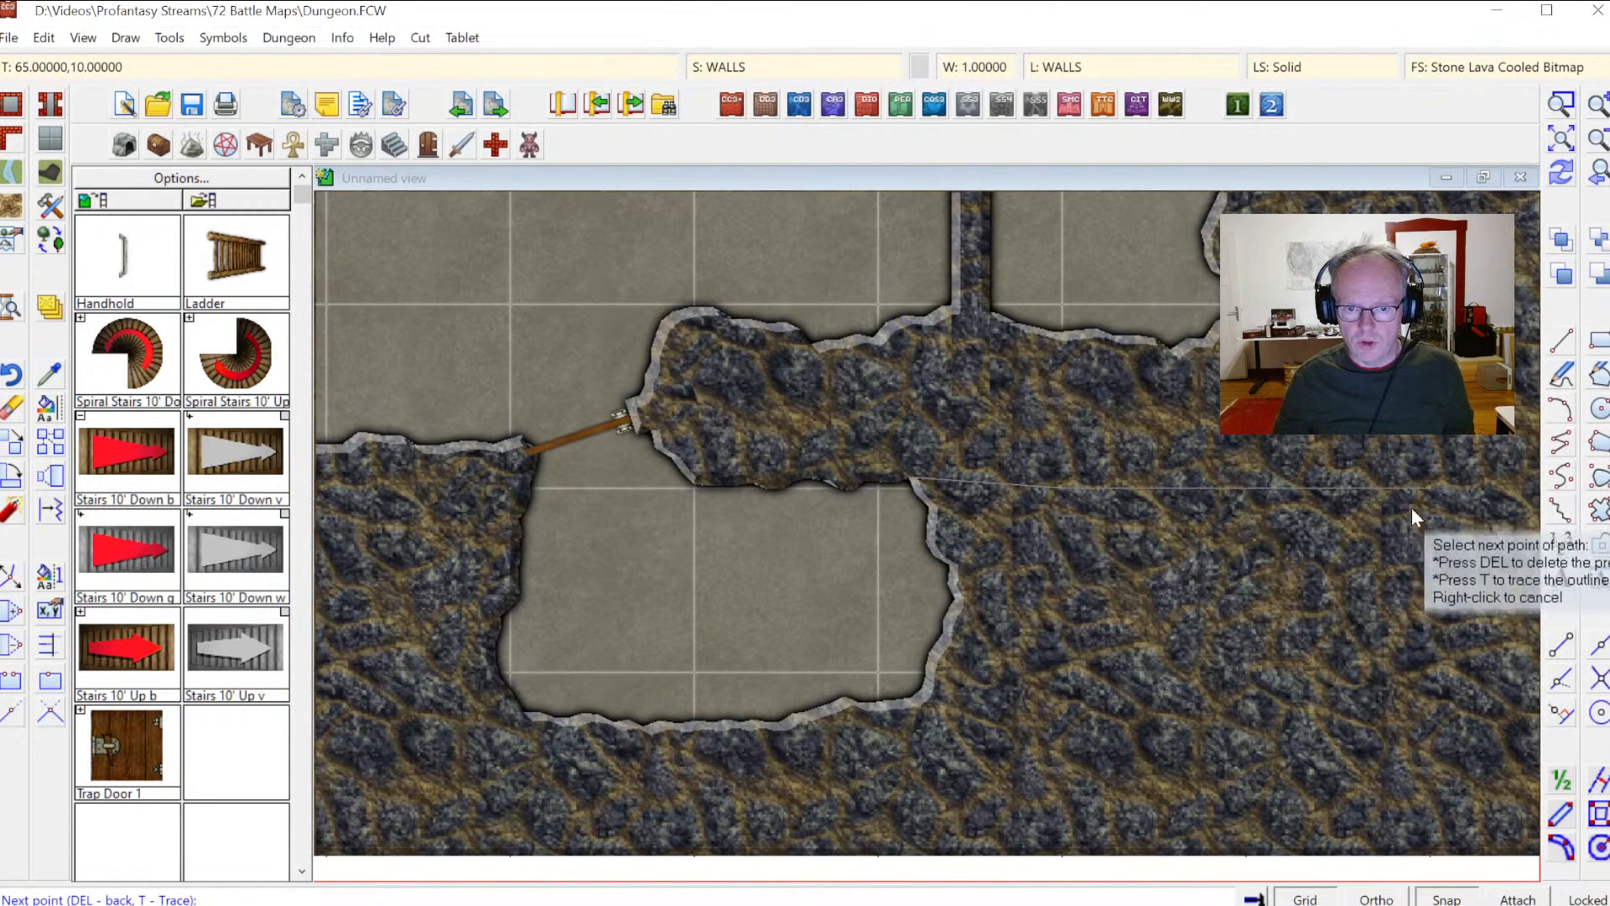
{"action": "left_click", "coordinate": [1417, 679]}
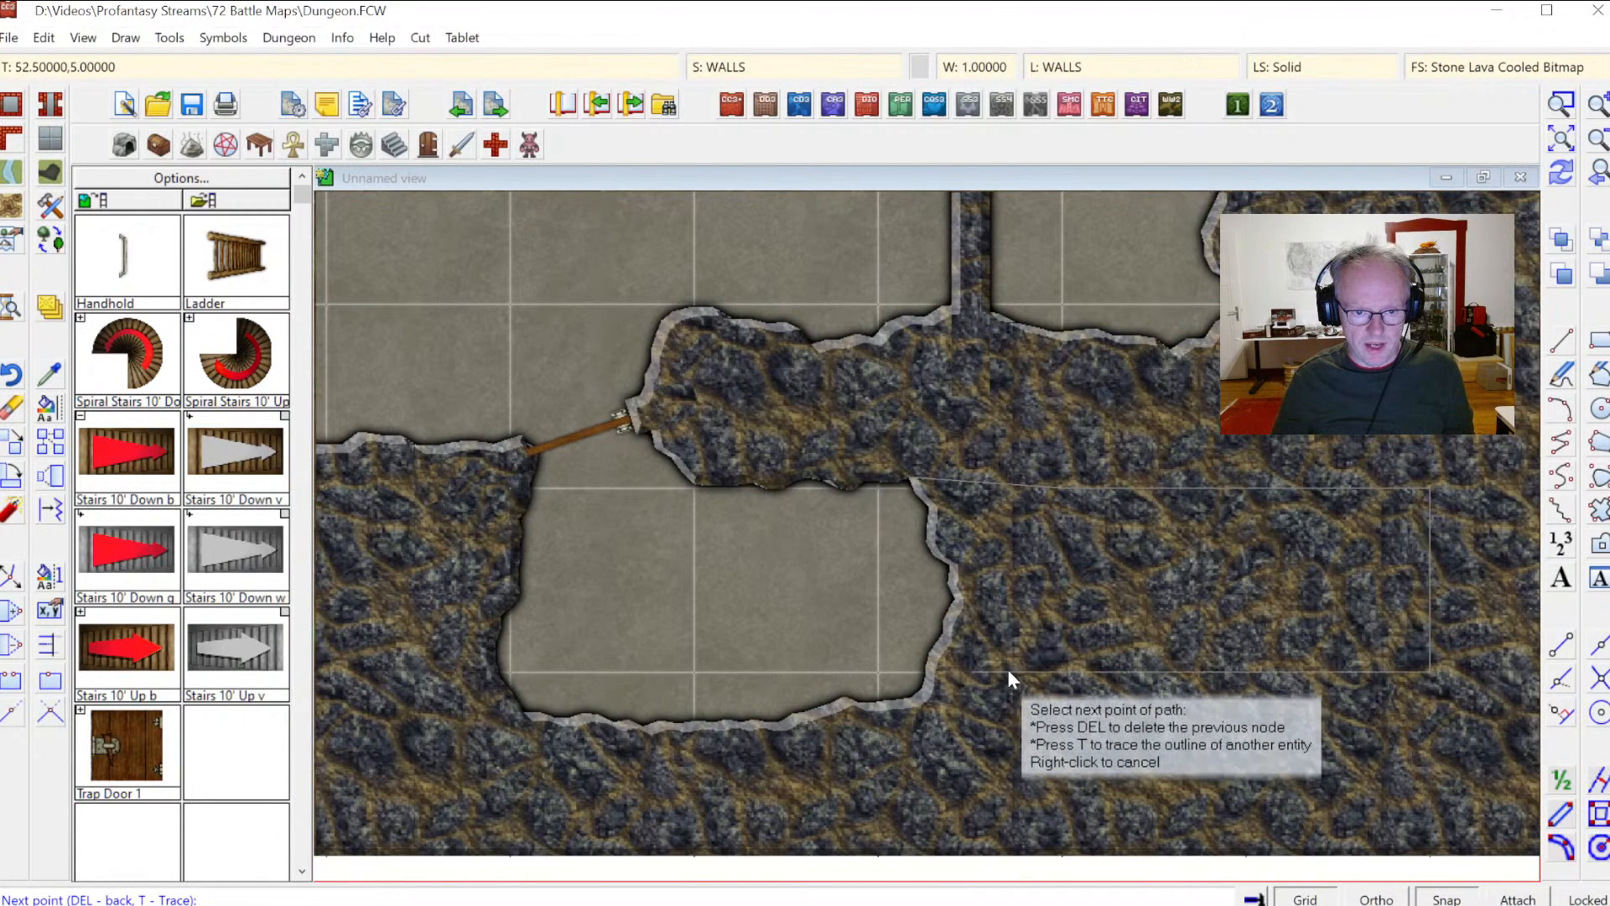
{"action": "key", "text": "t"}
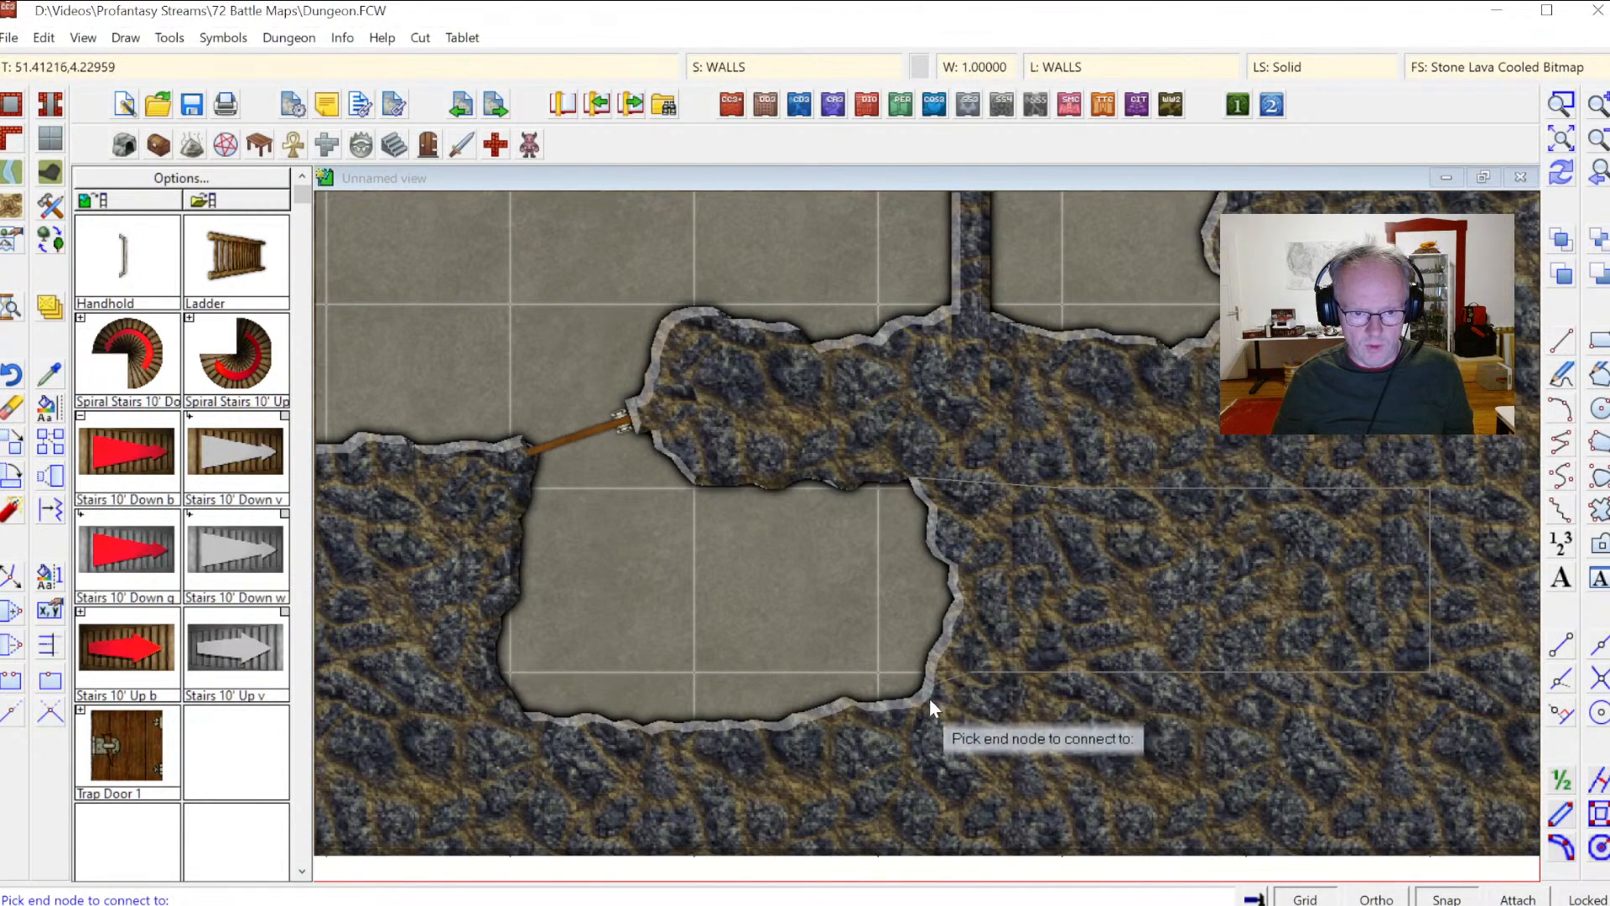
{"action": "left_click", "coordinate": [922, 696]}
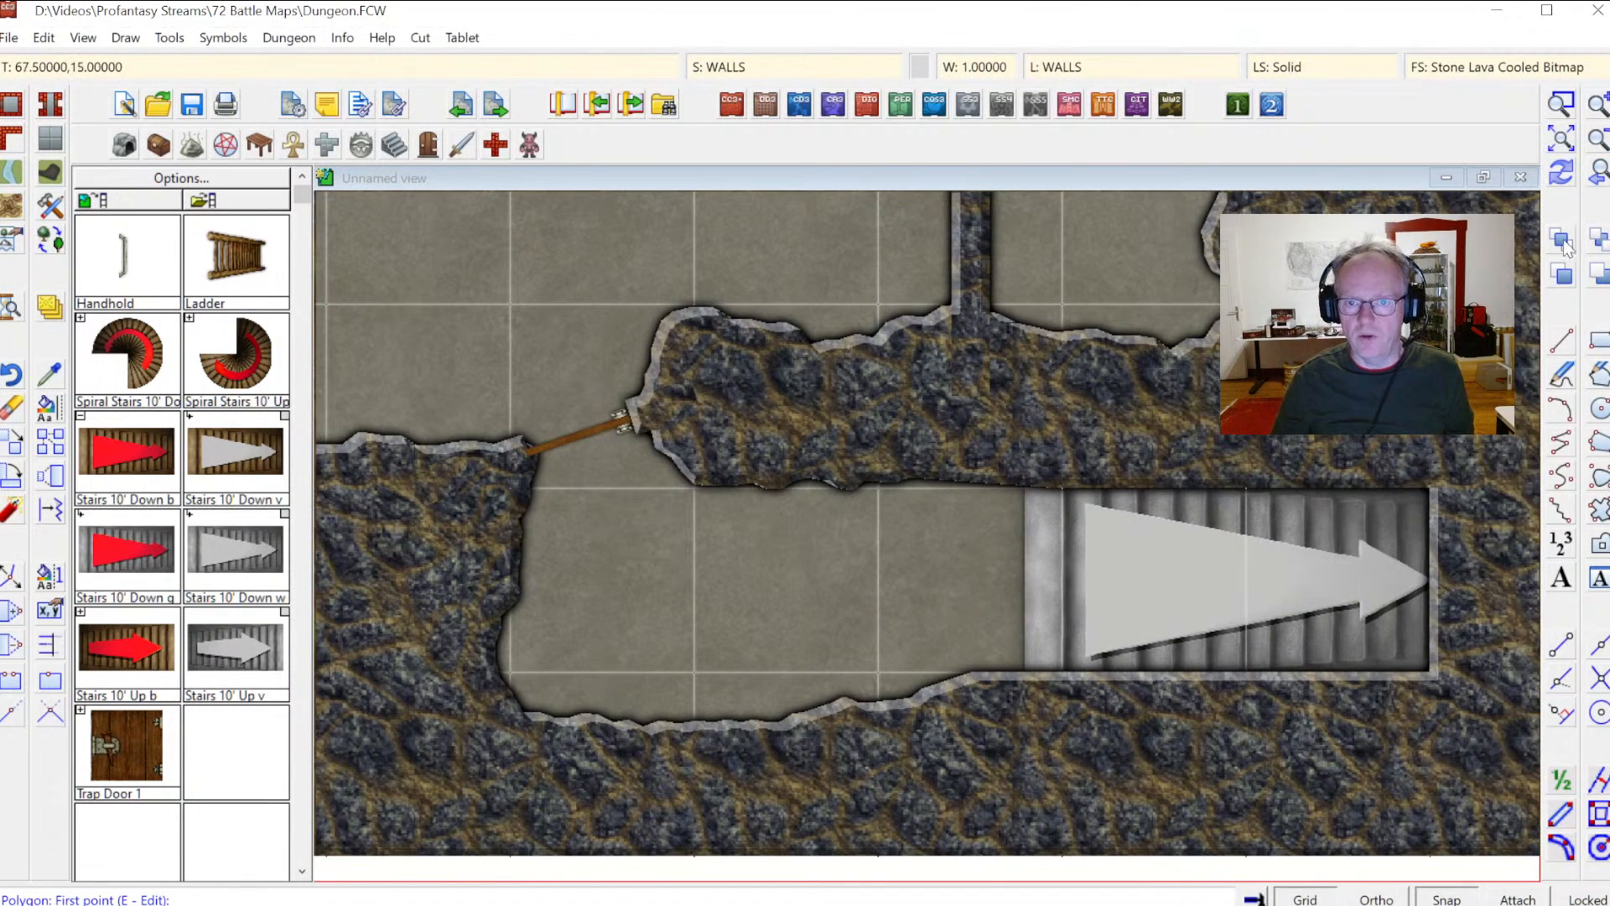
Step: Draw a Floor, Dirt Grey 2 T, Straight polygon over the cave floor area around the rooms, then redraw the map
{"action": "left_click", "coordinate": [1561, 144]}
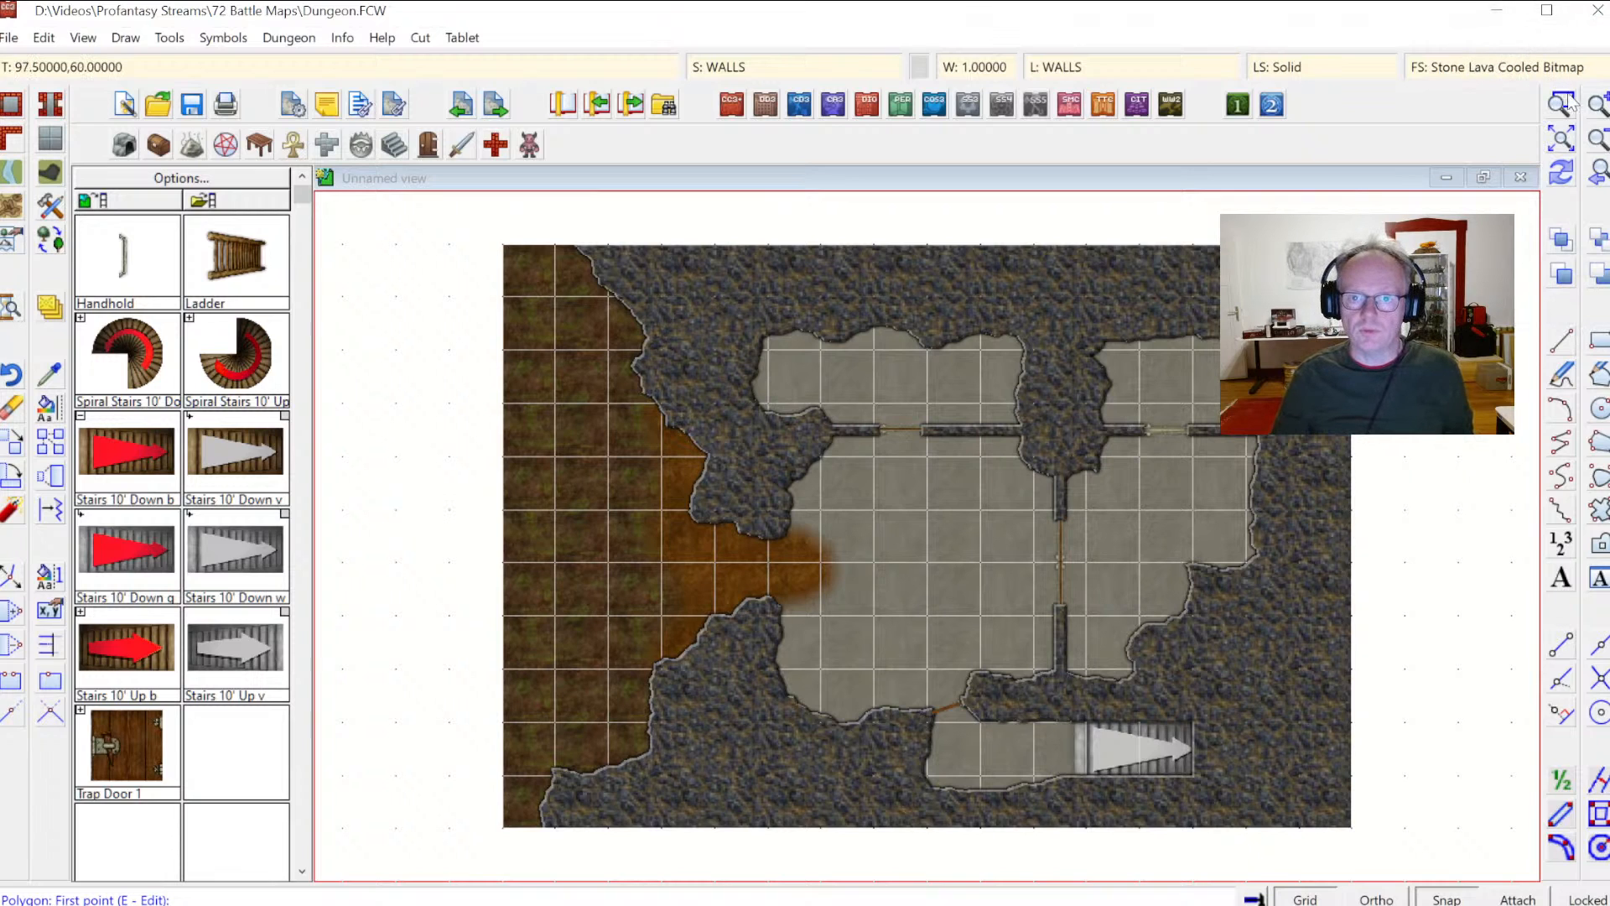
{"action": "left_click", "coordinate": [645, 268]}
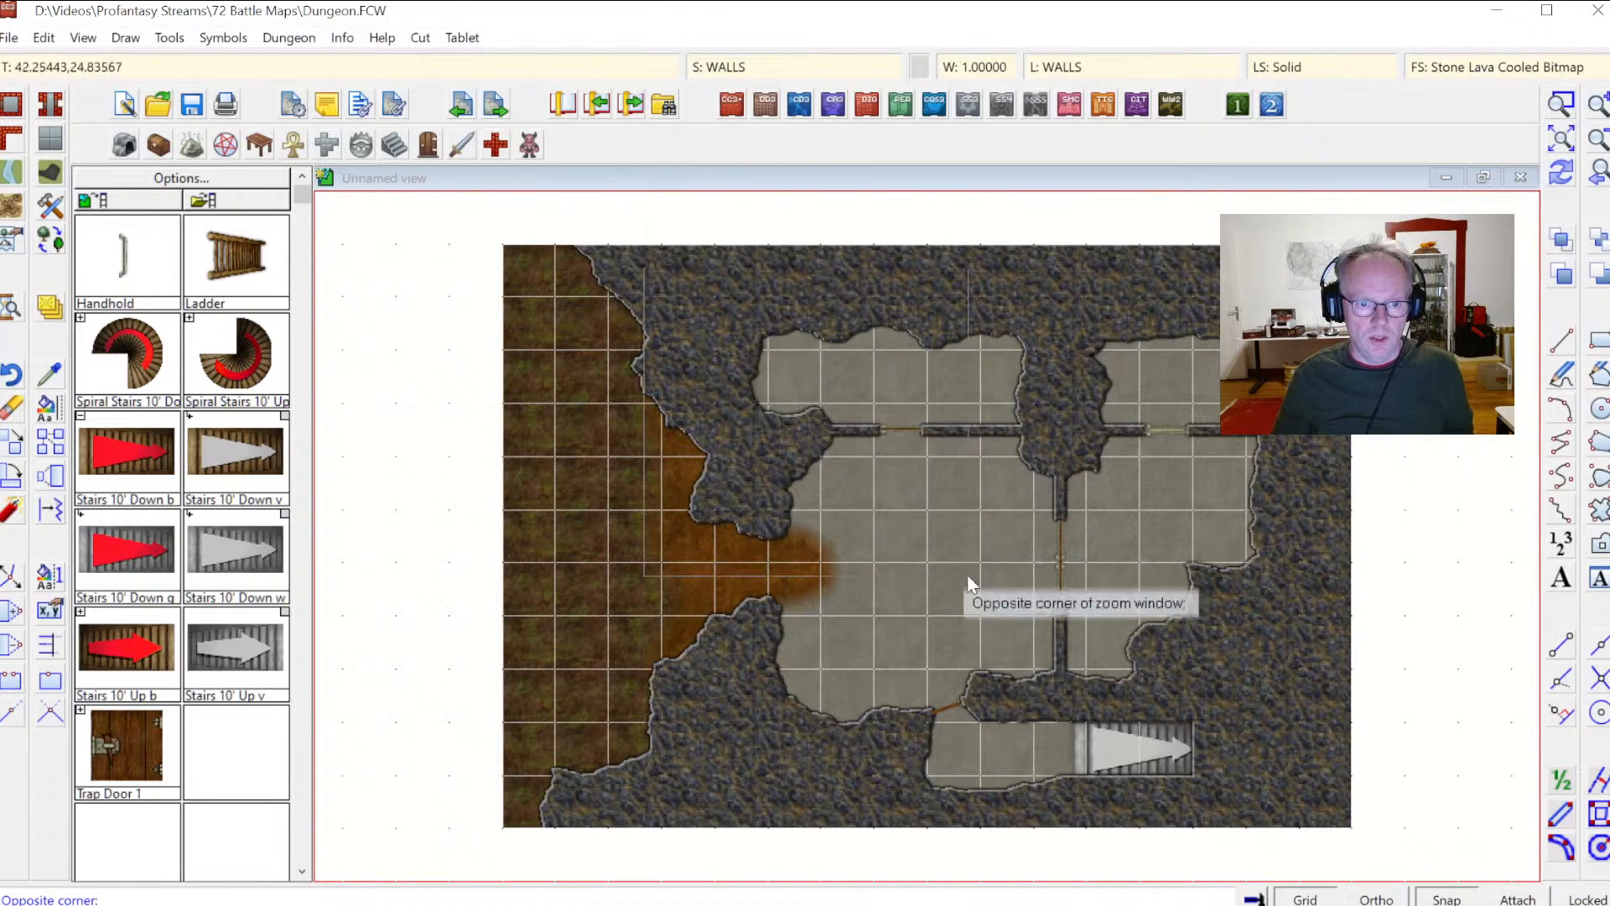
{"action": "left_click", "coordinate": [1278, 800]}
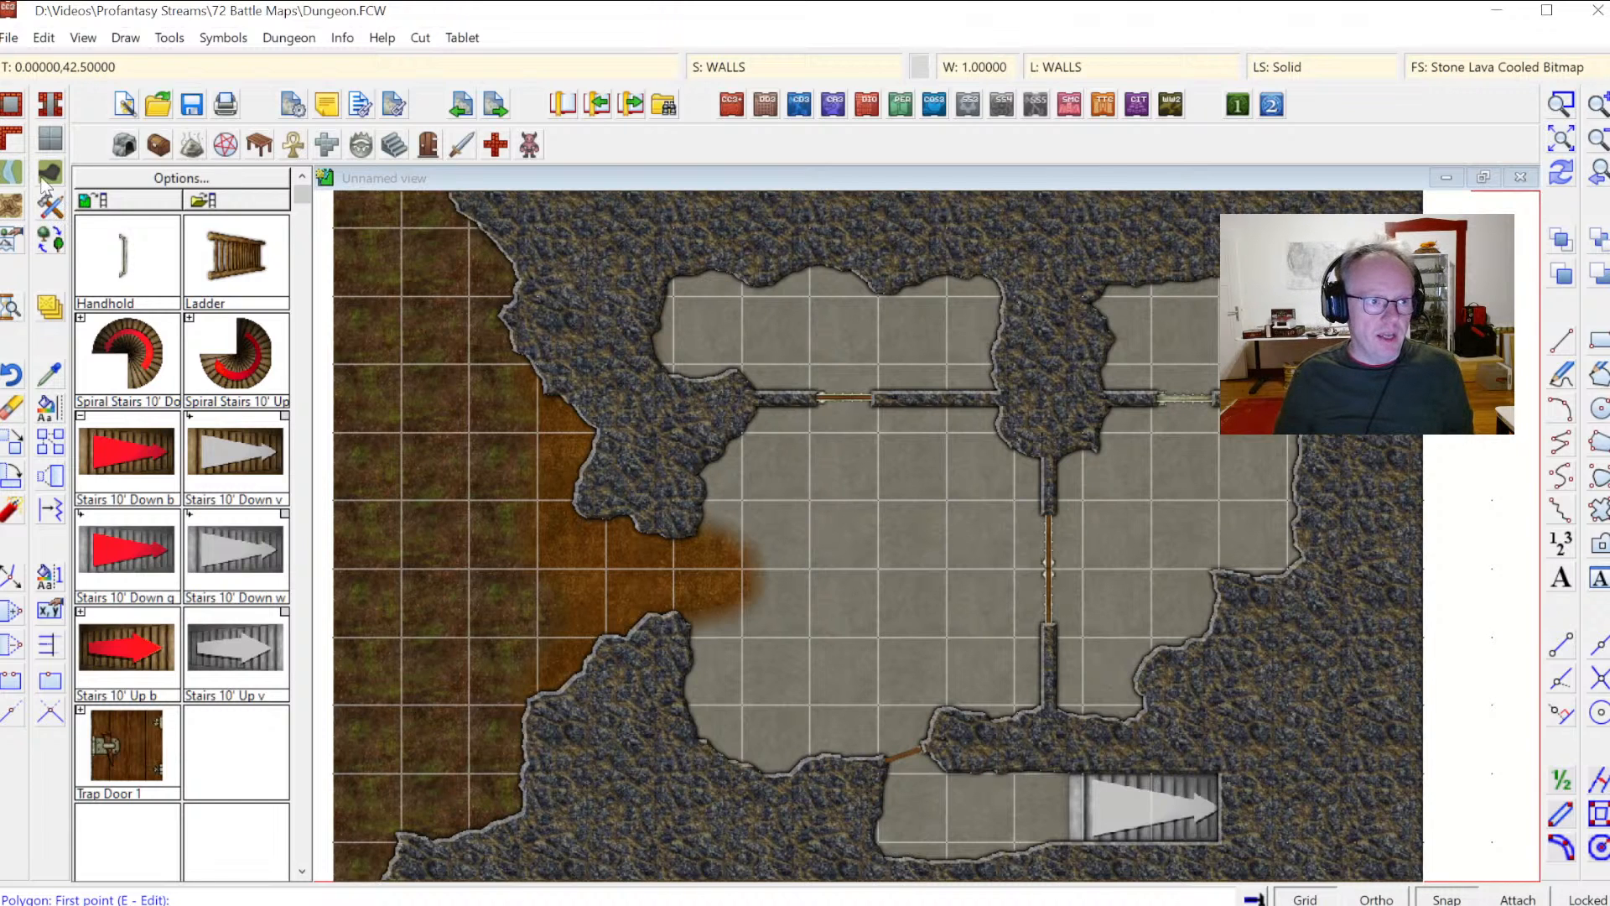
{"action": "left_click", "coordinate": [51, 141]}
{"action": "left_click_drag", "start_coordinate": [1082, 334], "coordinate": [1101, 443]}
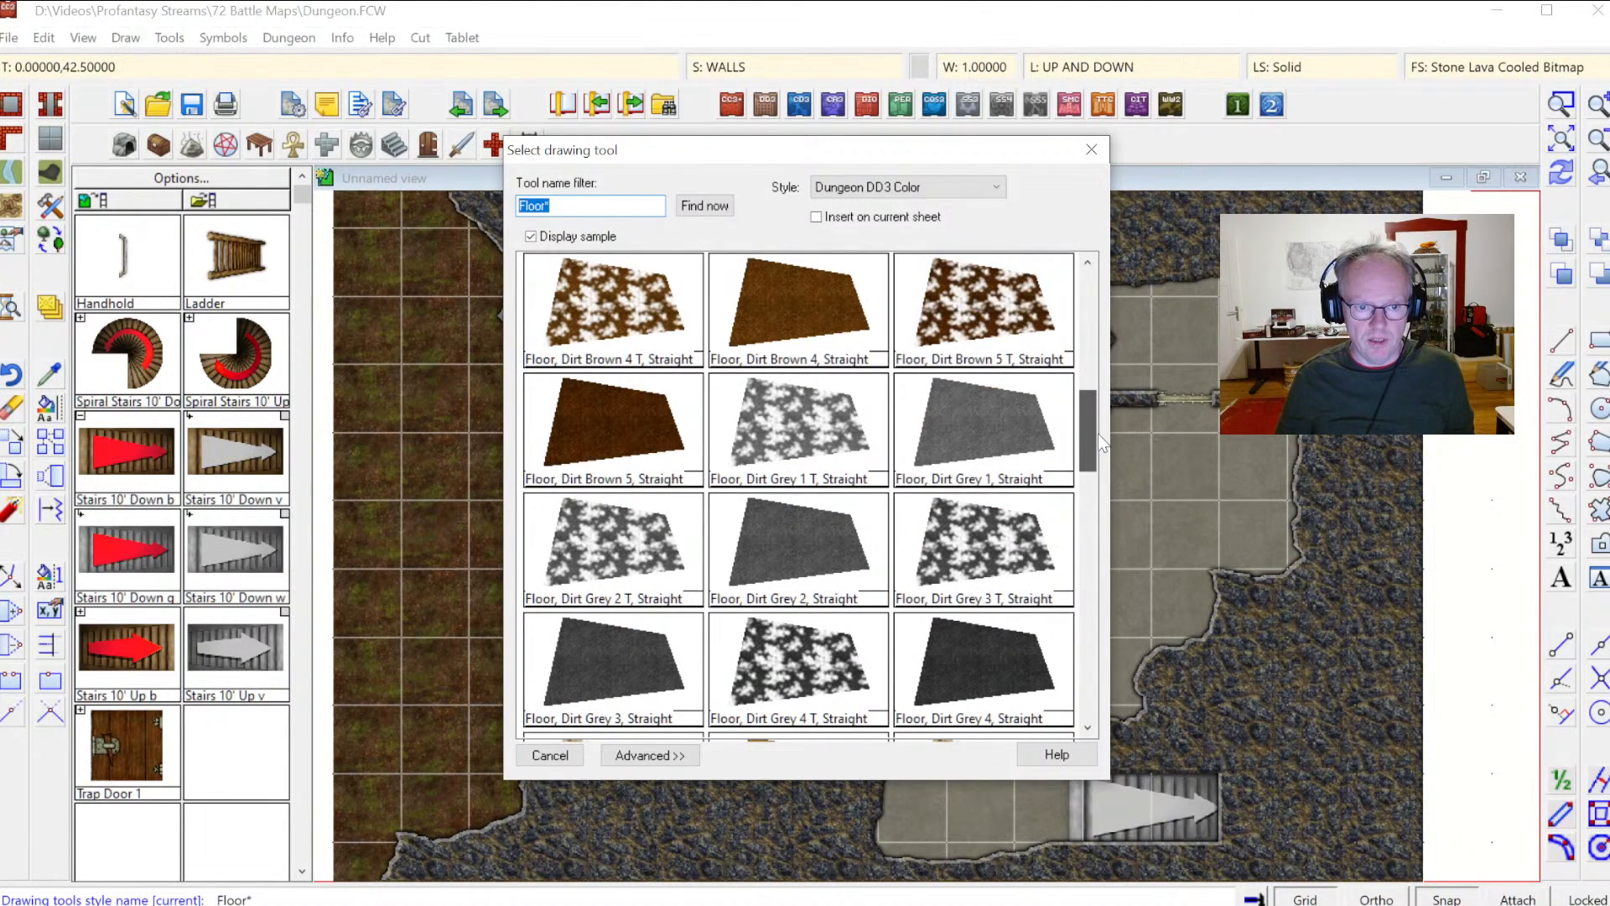
{"action": "left_click", "coordinate": [636, 535]}
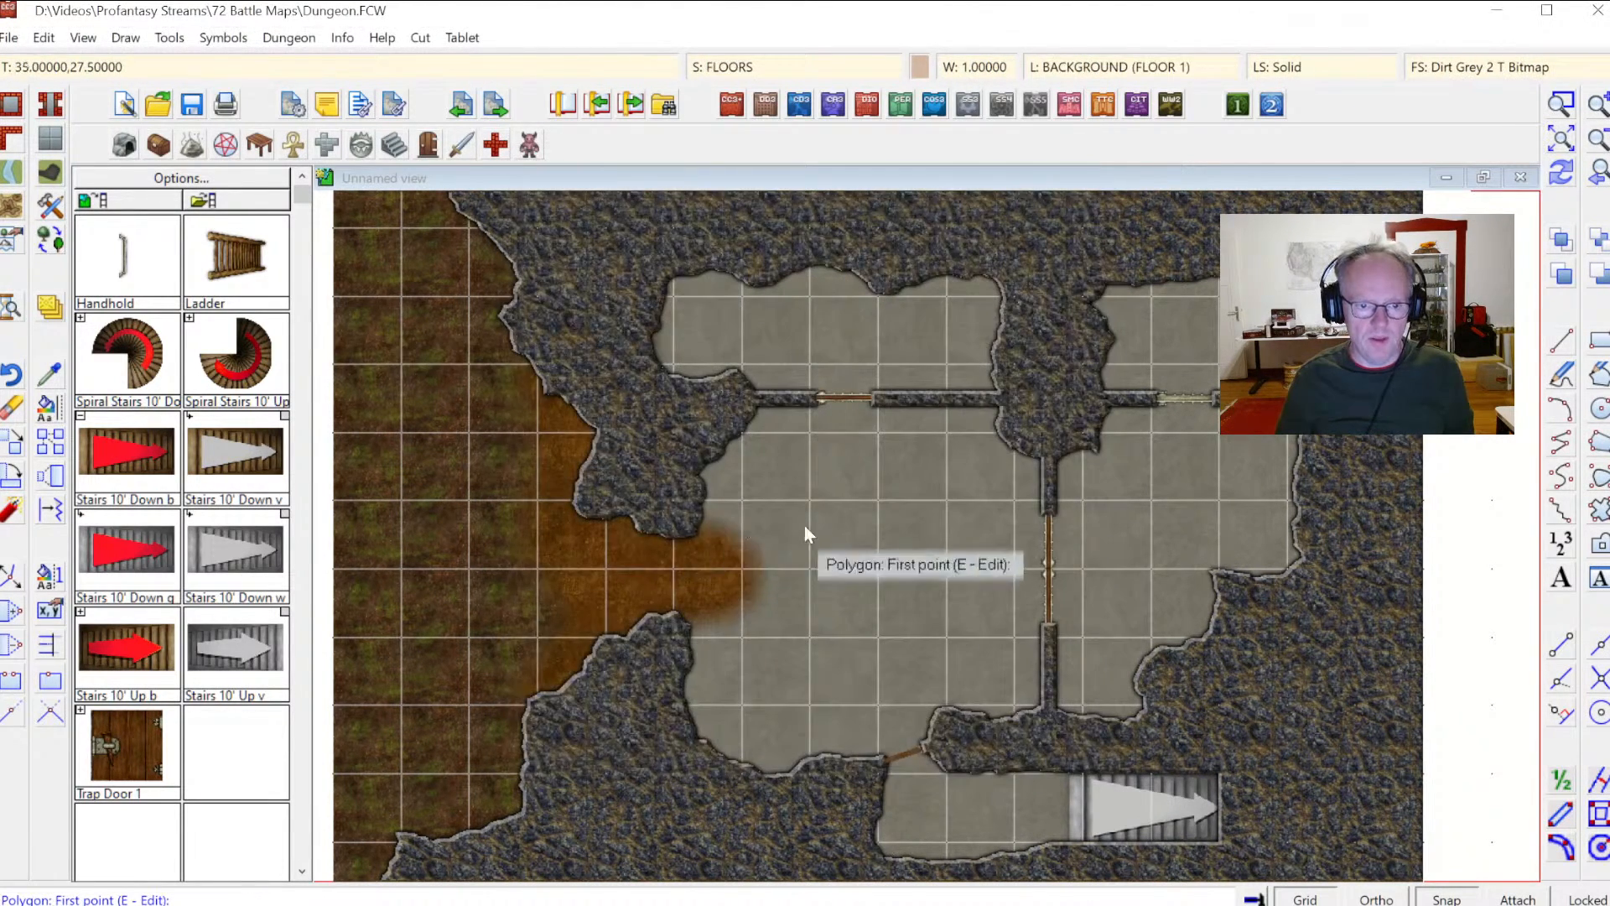
{"action": "left_click", "coordinate": [632, 456]}
{"action": "left_click", "coordinate": [640, 232]}
{"action": "left_click", "coordinate": [1348, 228]}
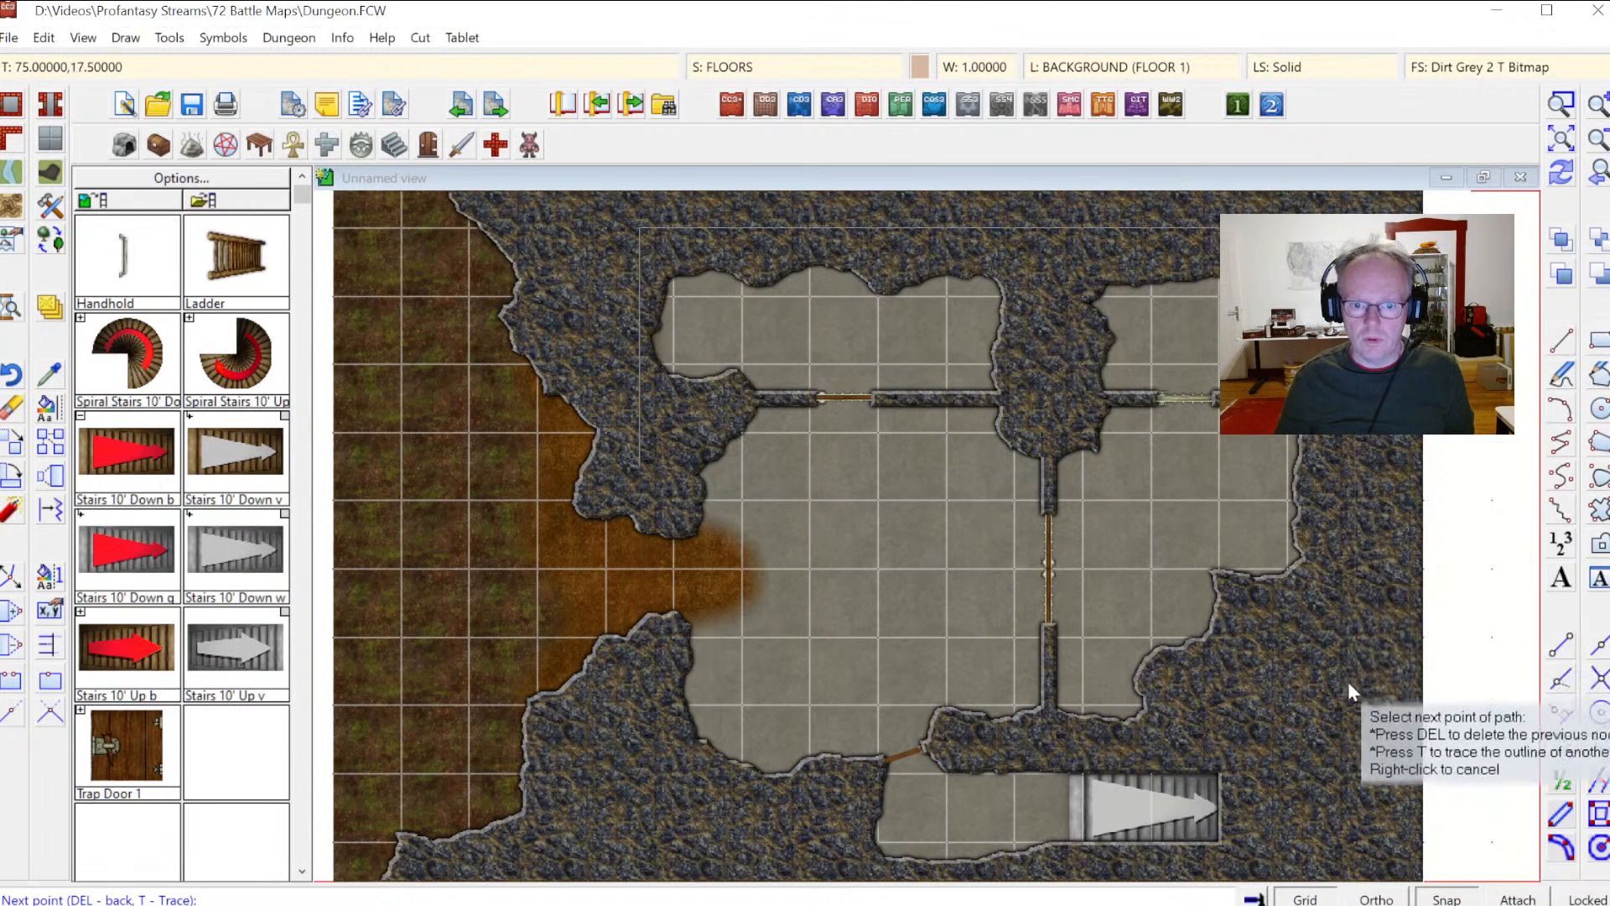
{"action": "left_click", "coordinate": [1339, 864]}
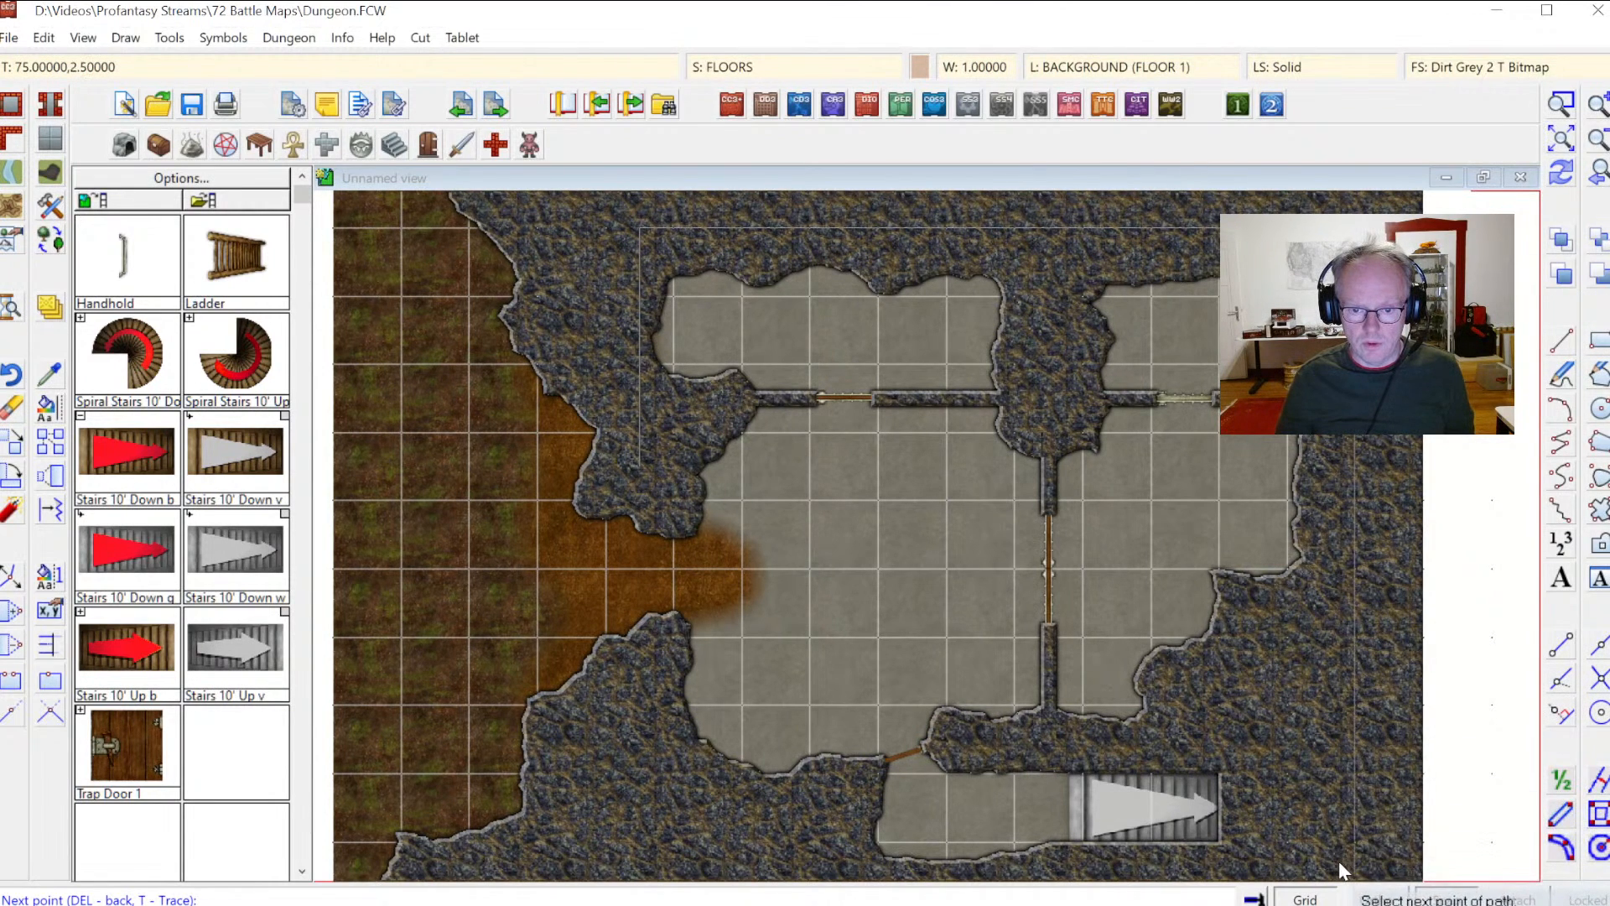
{"action": "left_click", "coordinate": [644, 871]}
{"action": "left_click", "coordinate": [636, 663]}
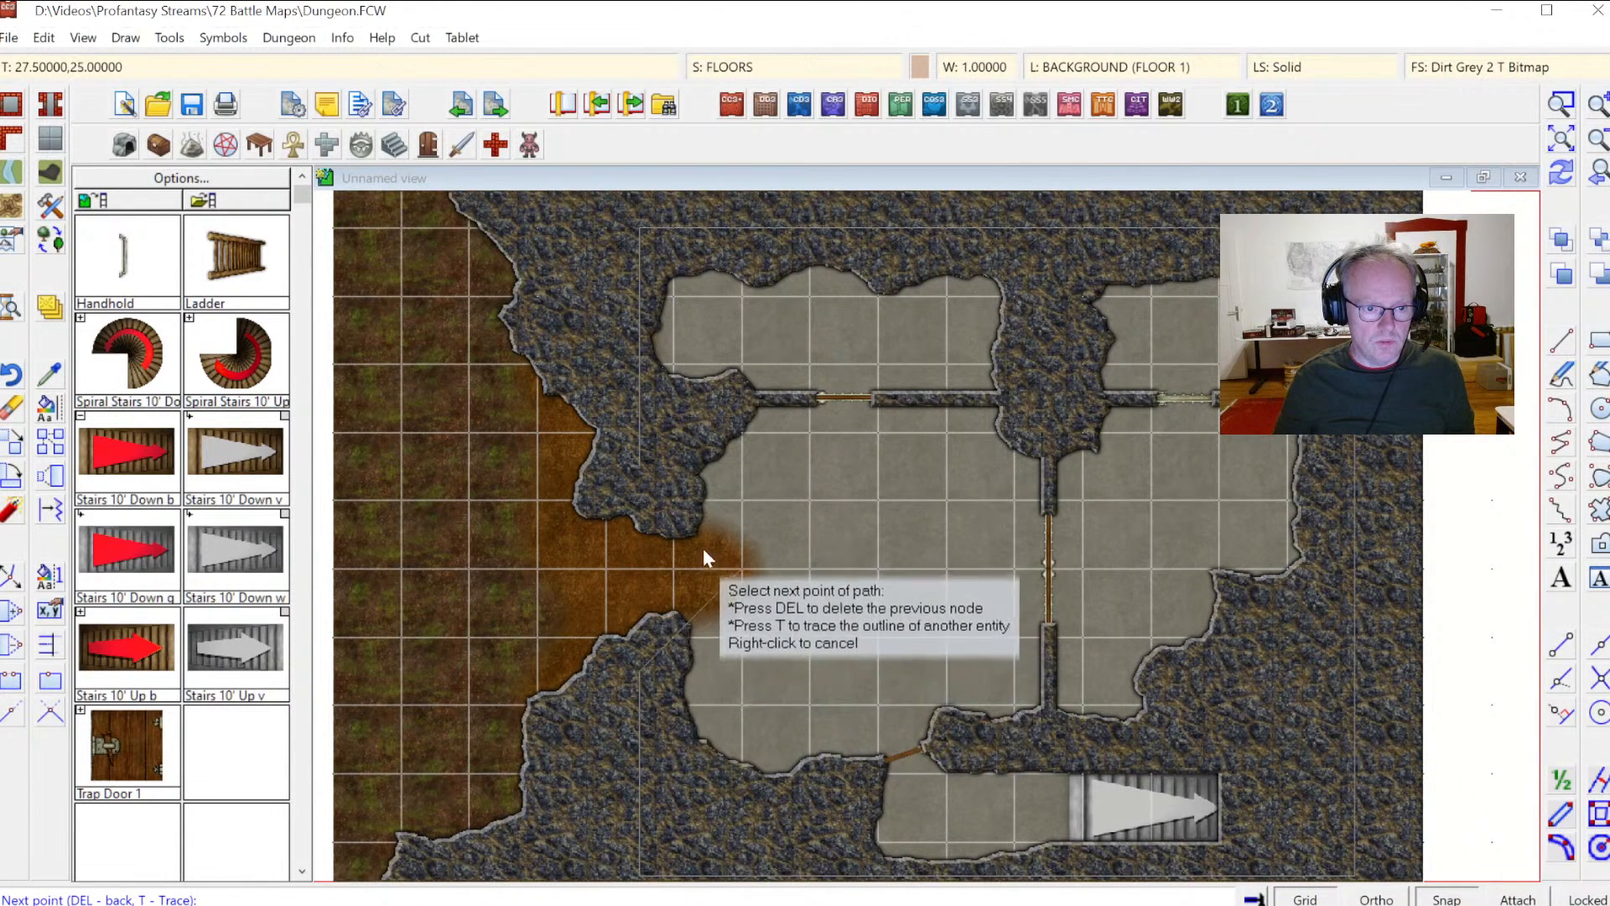
{"action": "left_click", "coordinate": [737, 574]}
{"action": "right_click", "coordinate": [737, 575]}
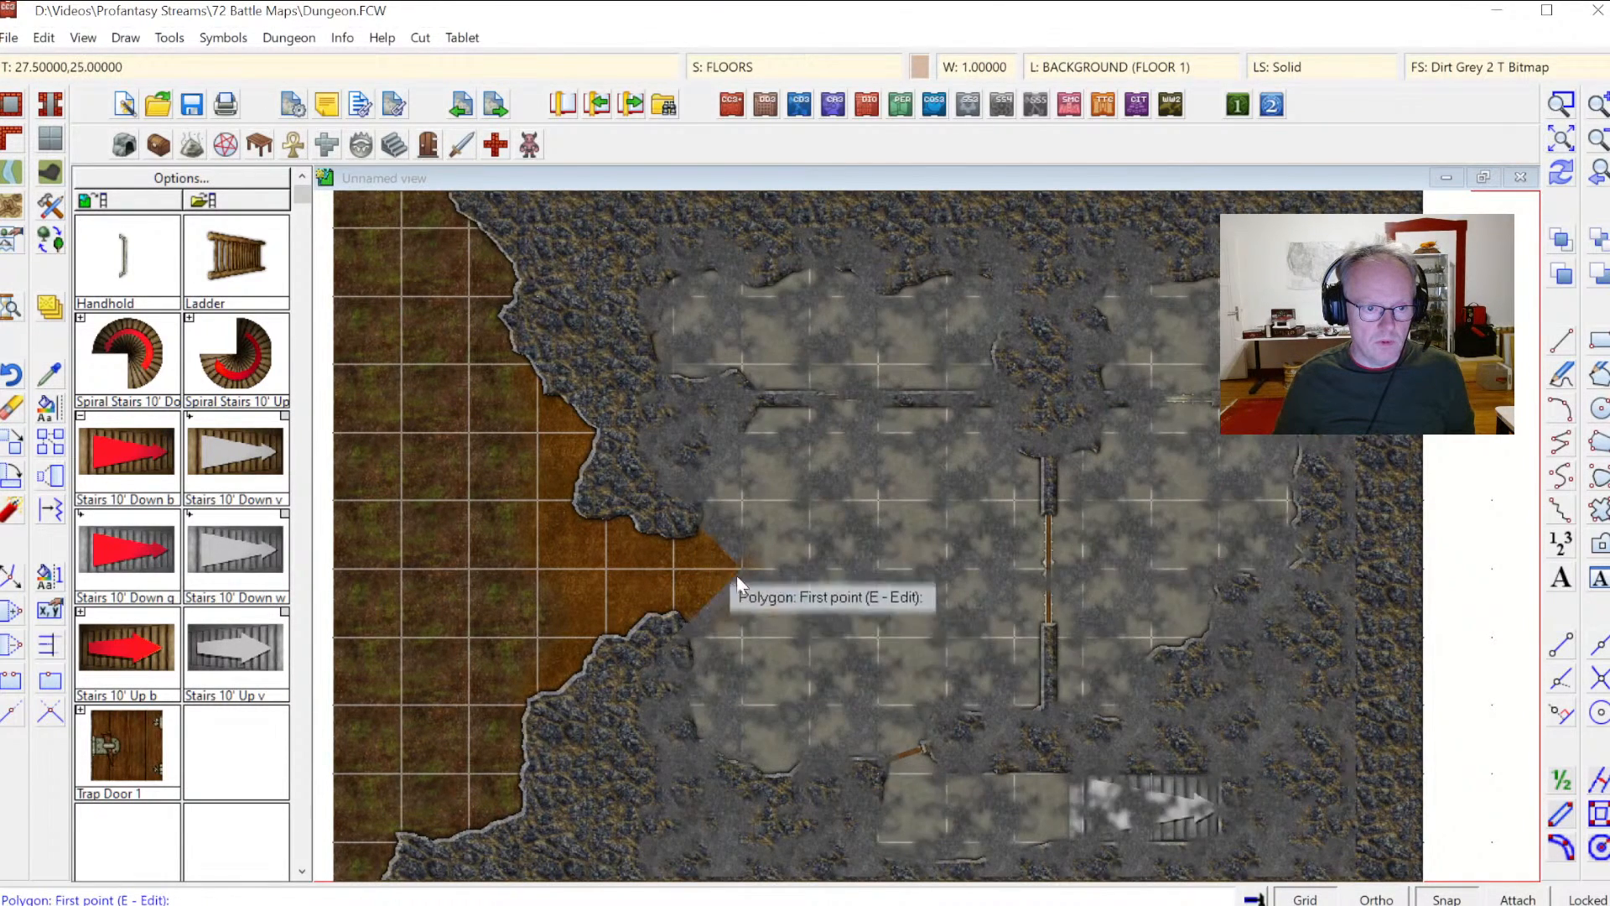
{"action": "left_click", "coordinate": [1562, 175]}
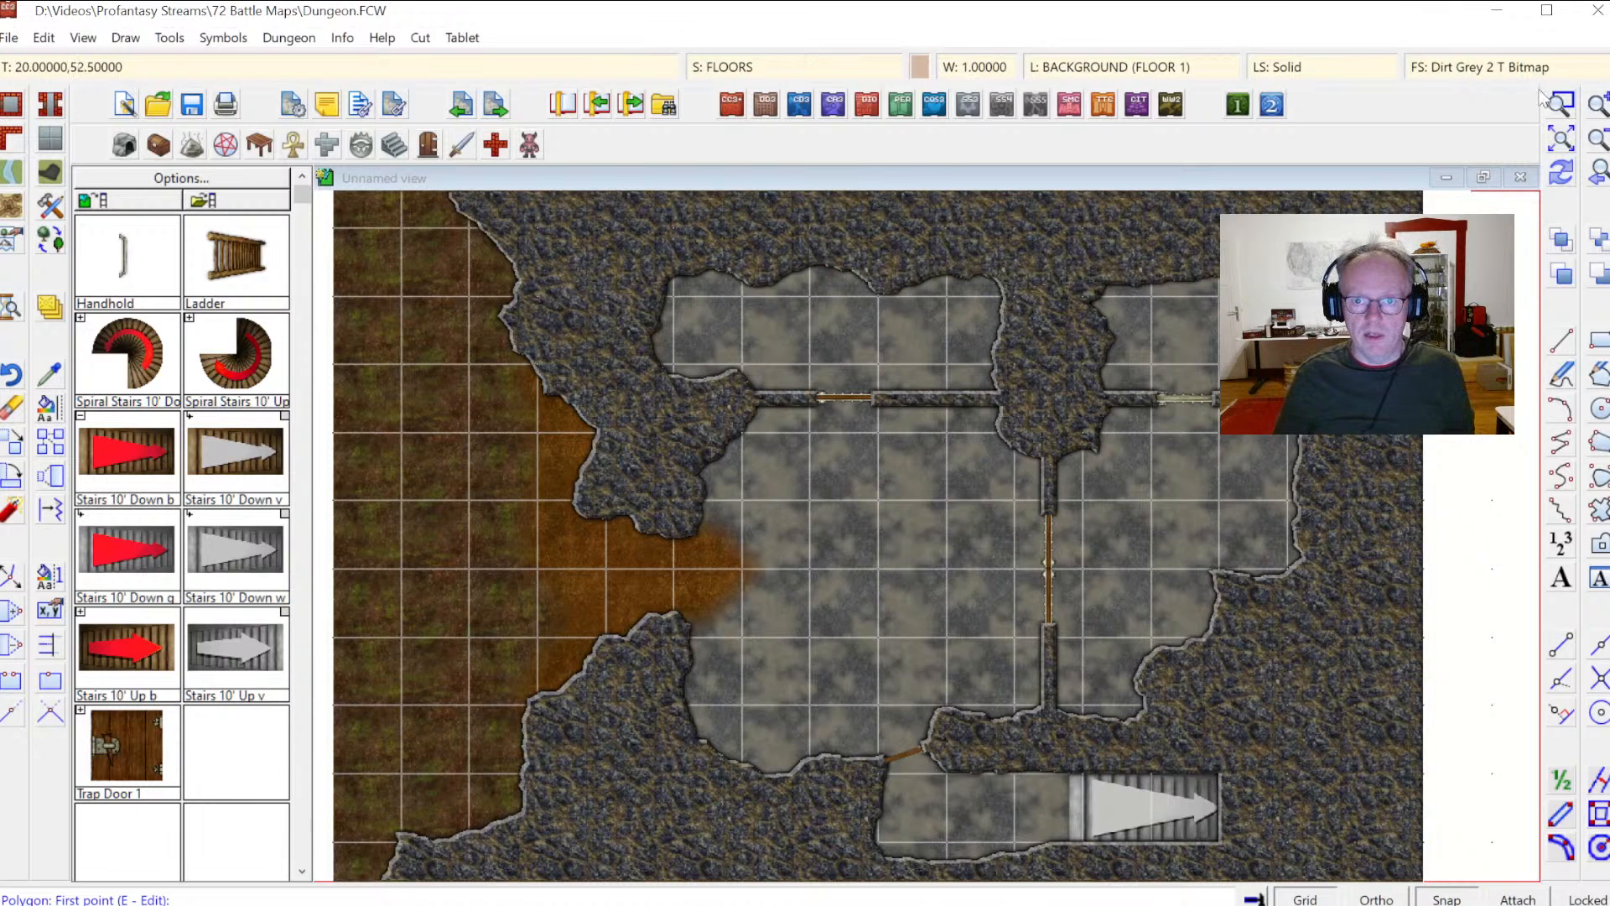
Step: Set the line width to 0 and draw a small Cave Wall fractal rock pillar in the lower part of the large room
{"action": "left_click", "coordinate": [574, 347]}
{"action": "left_click", "coordinate": [1166, 728]}
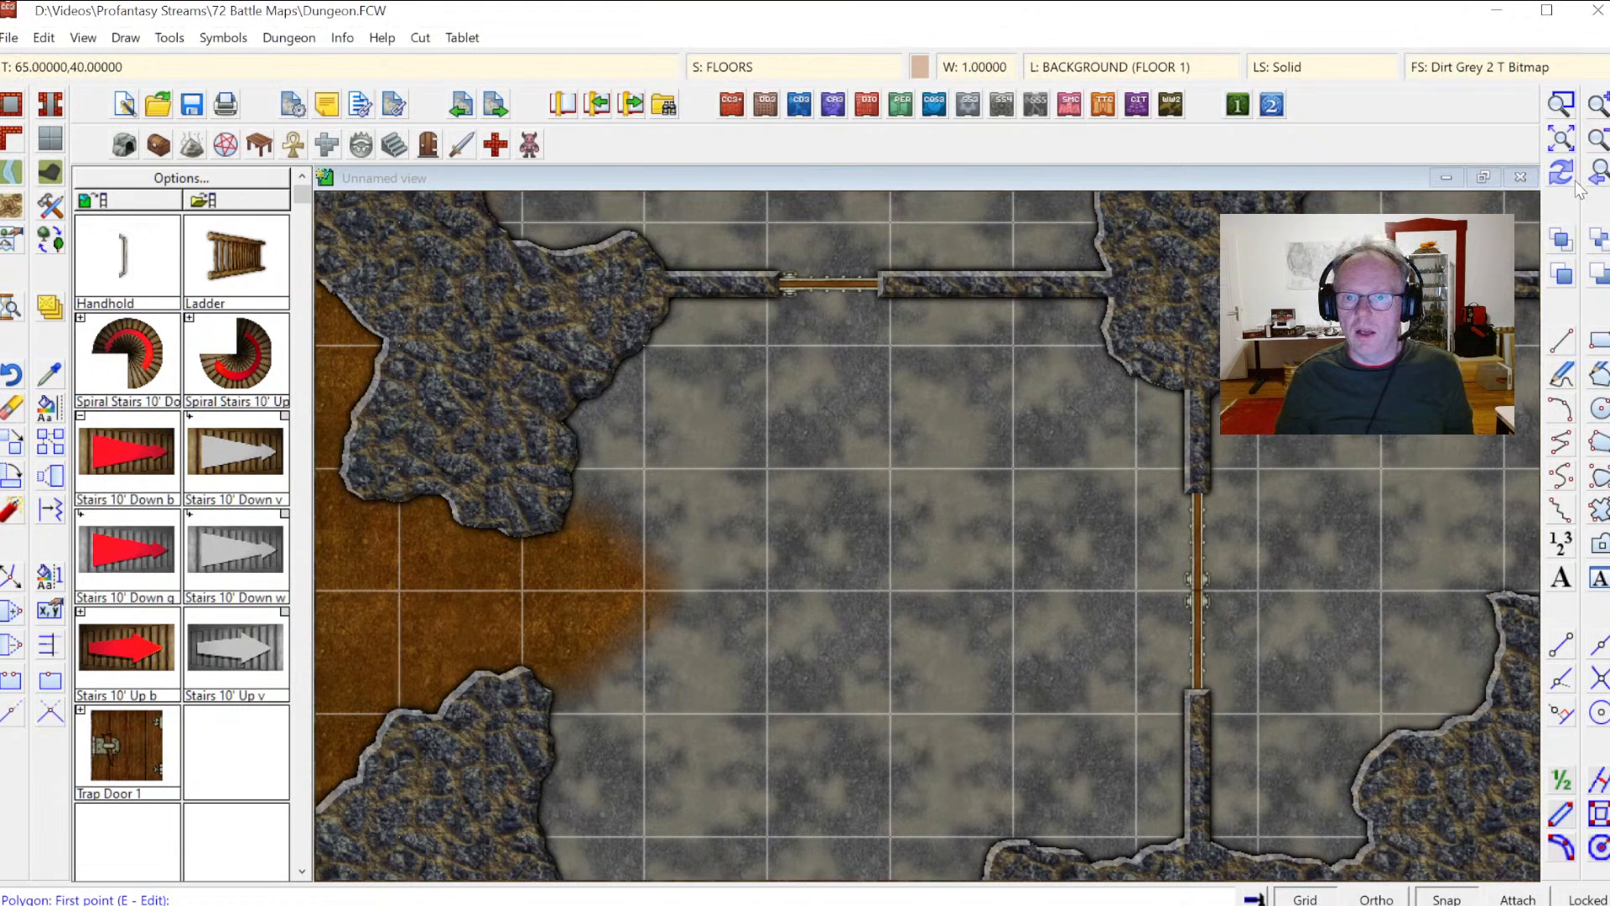
{"action": "left_click", "coordinate": [1596, 141]}
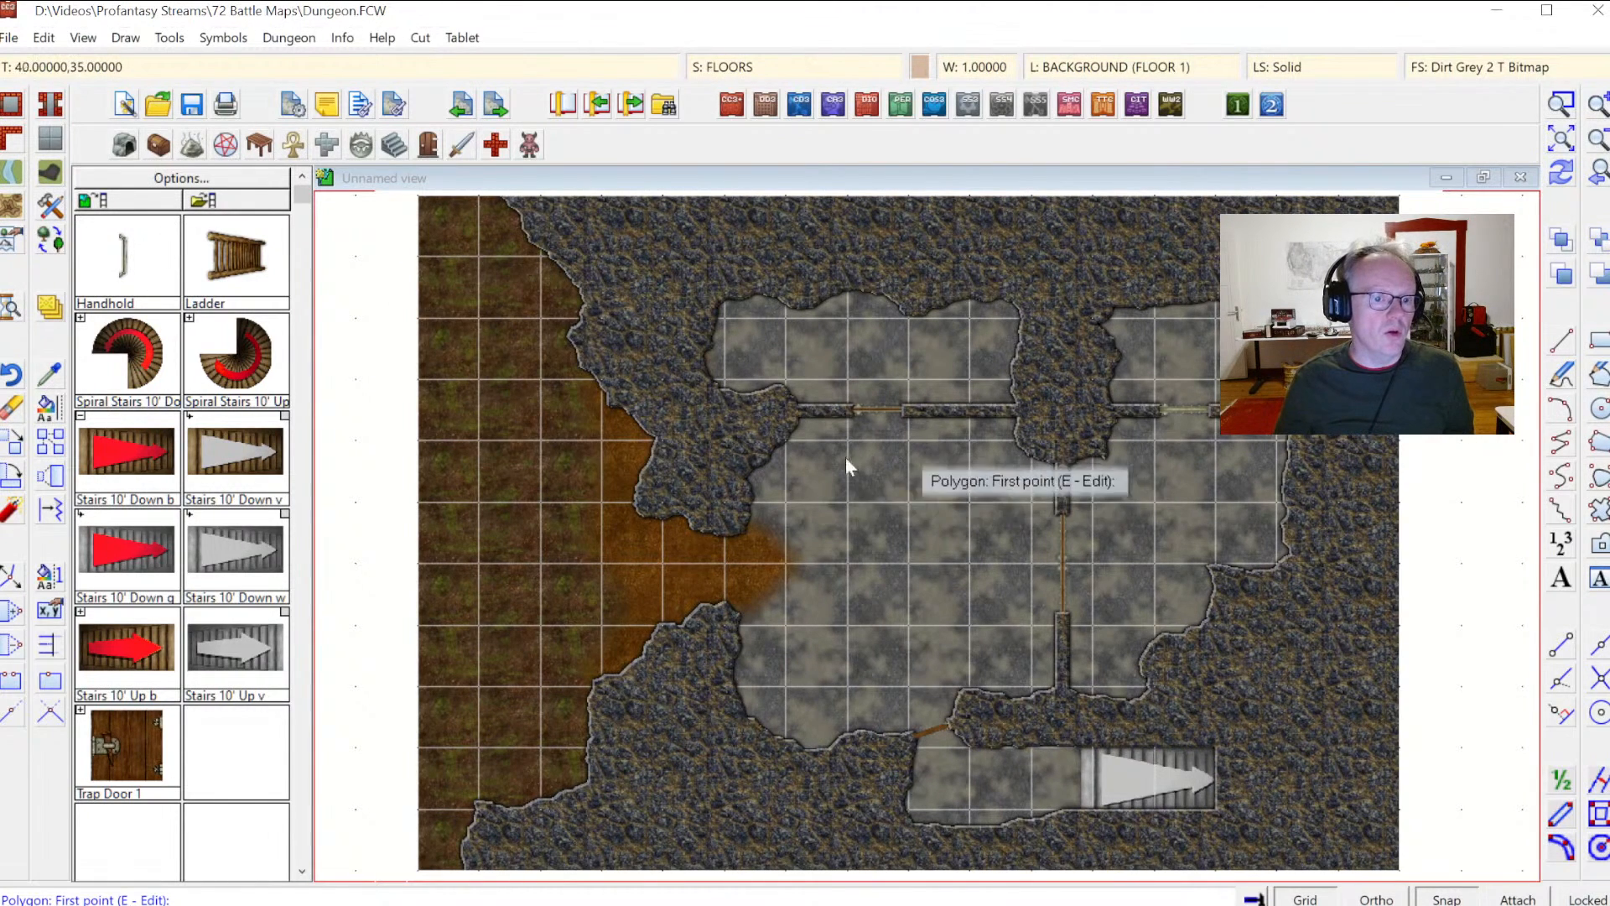
{"action": "left_click", "coordinate": [10, 140]}
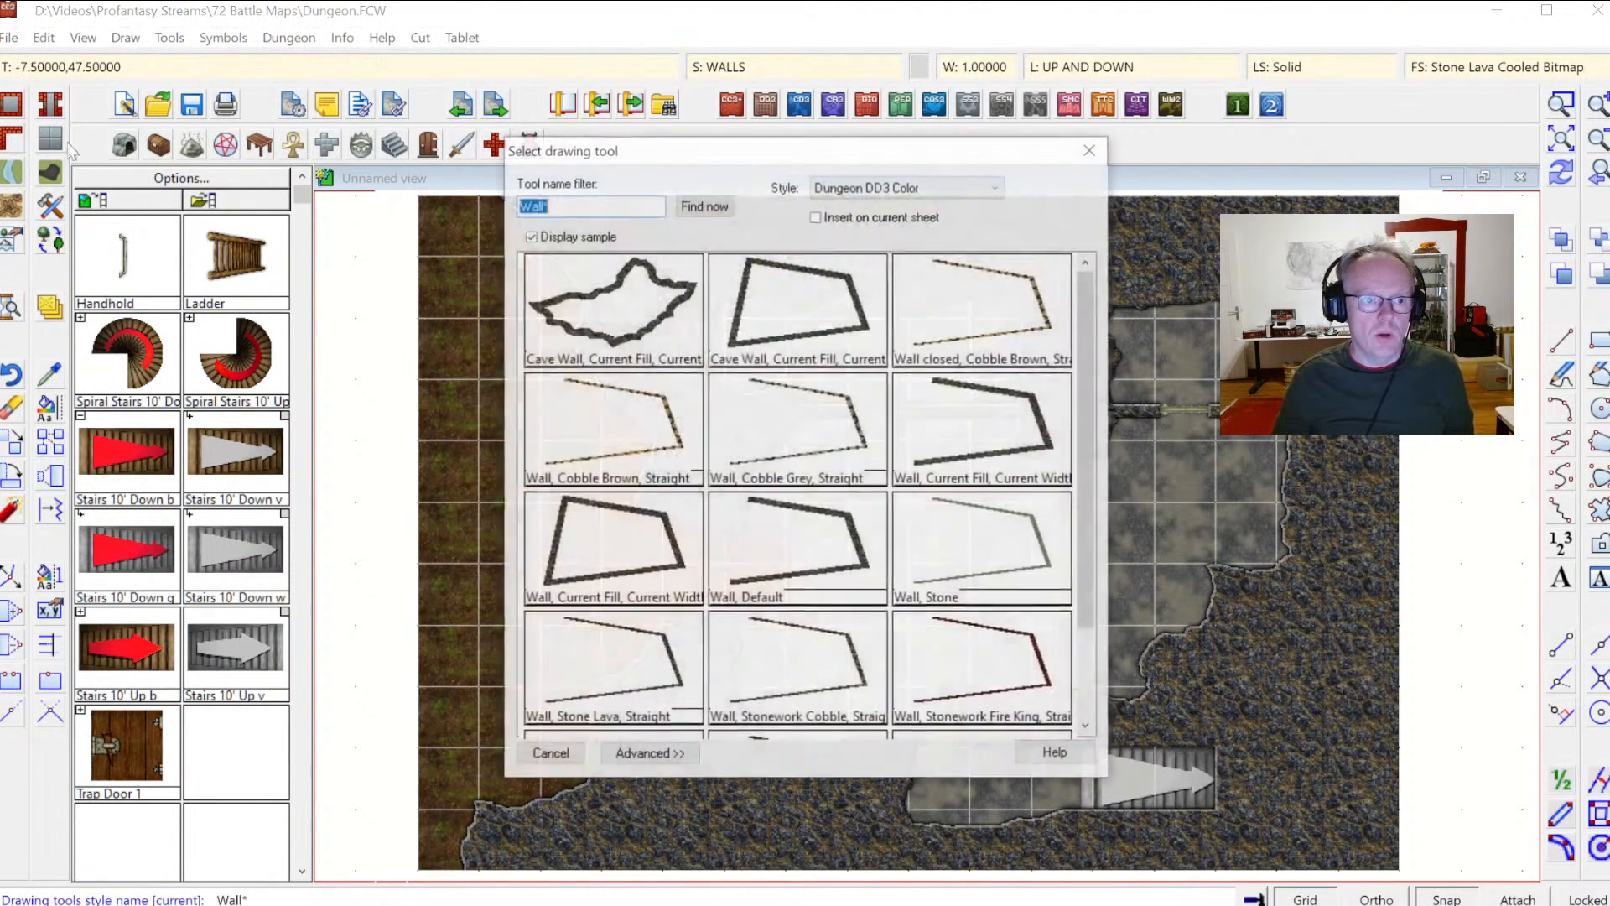
{"action": "left_click", "coordinate": [631, 327]}
{"action": "type", "text": "0"}
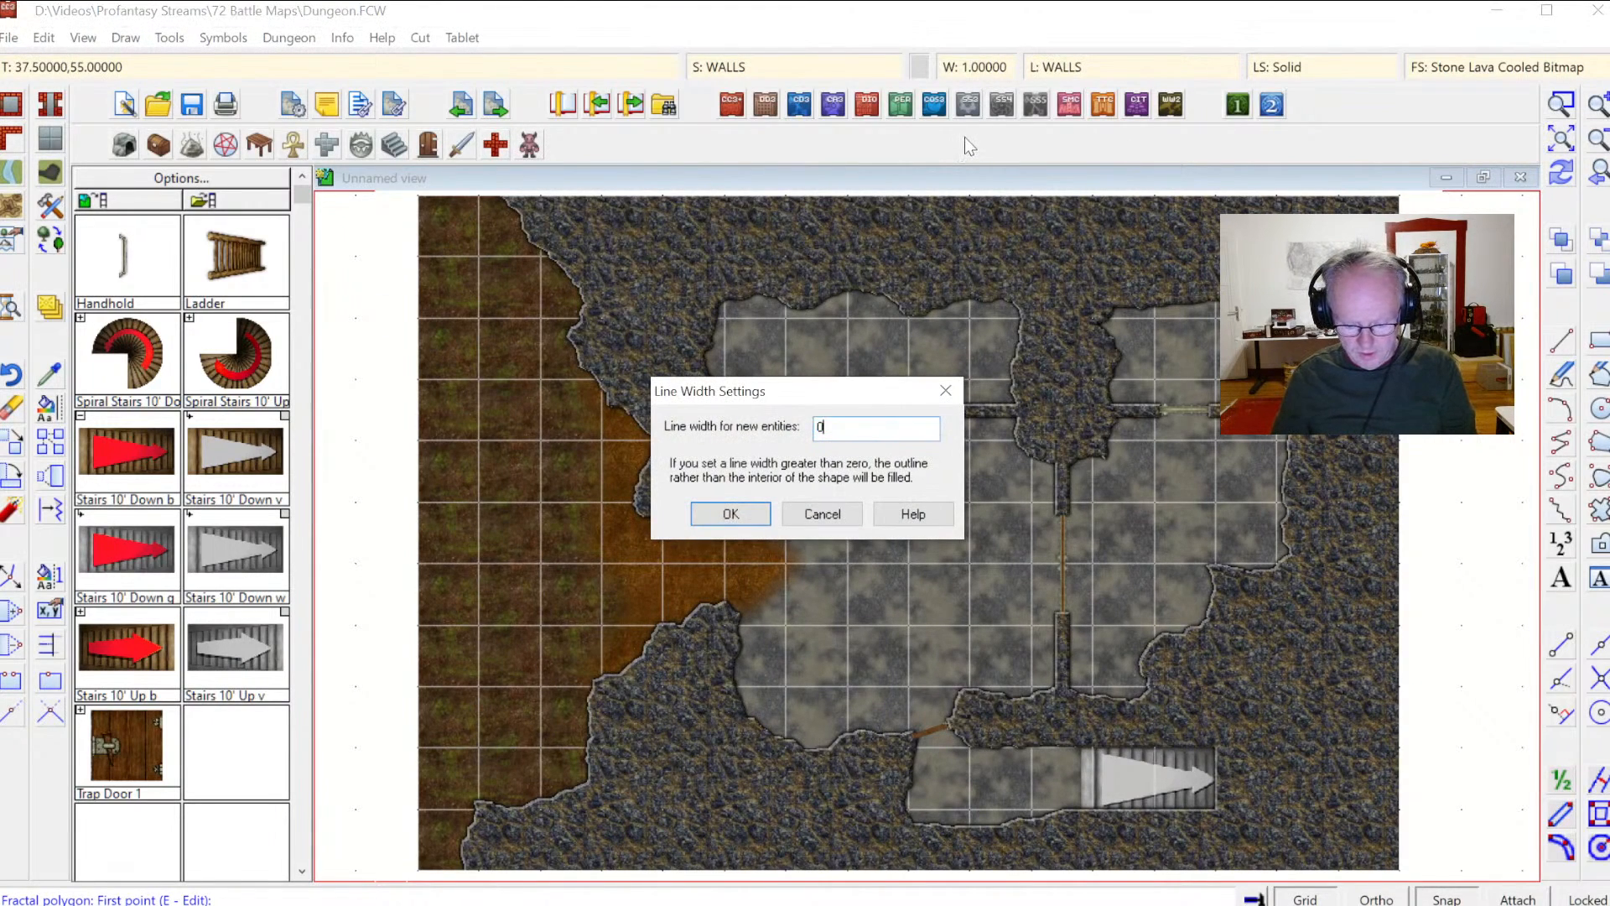
{"action": "key", "text": "Return"}
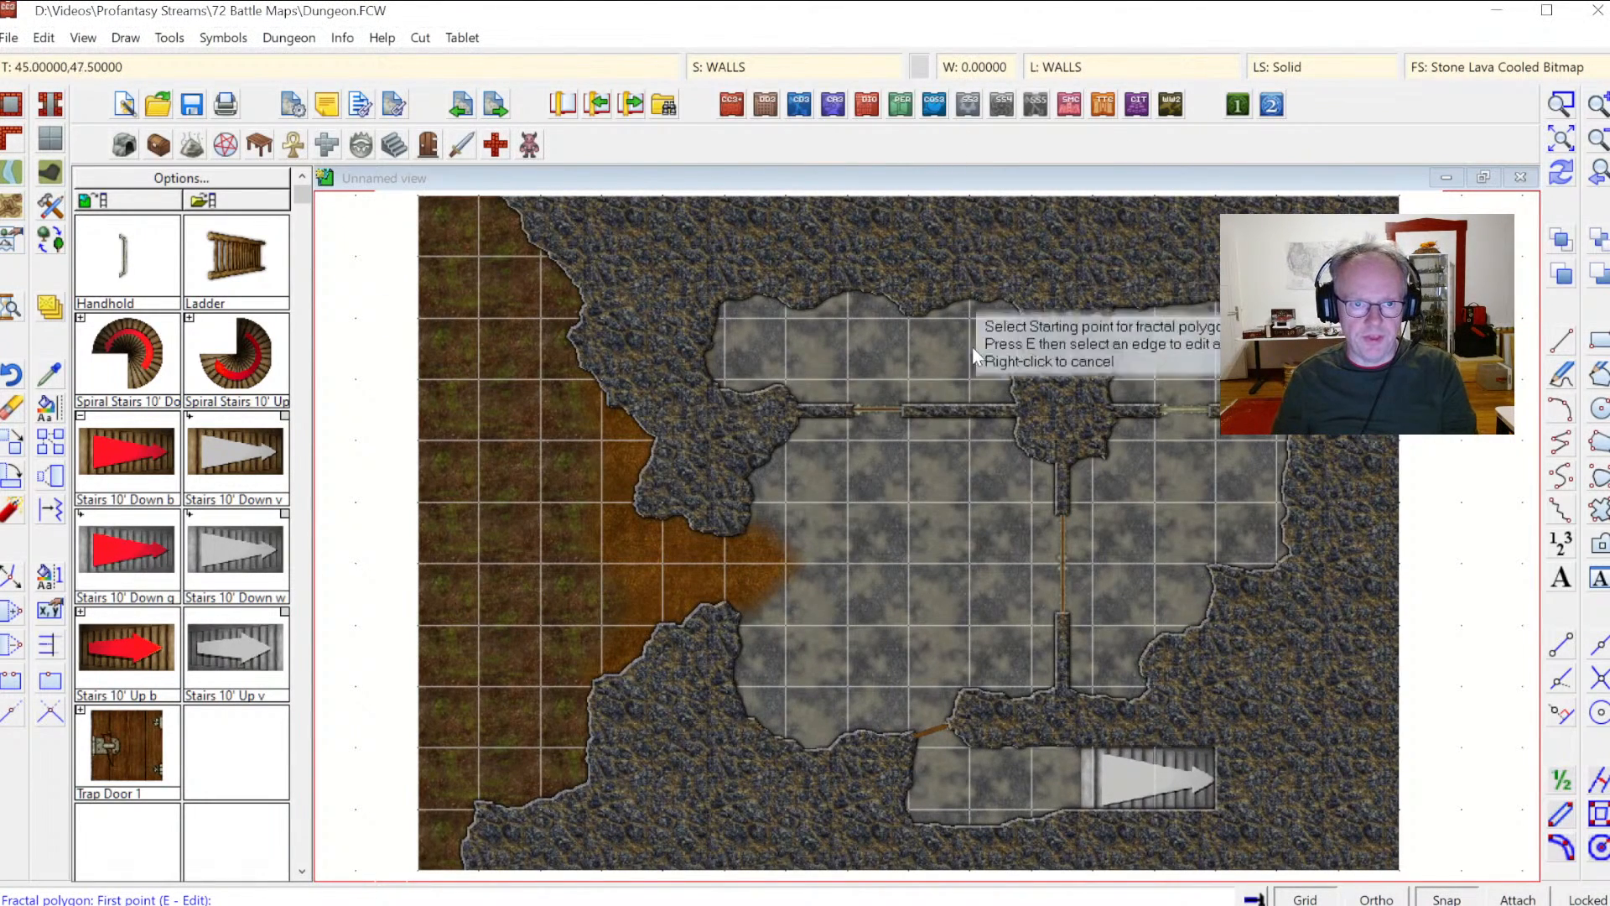
{"action": "left_click", "coordinate": [839, 590]}
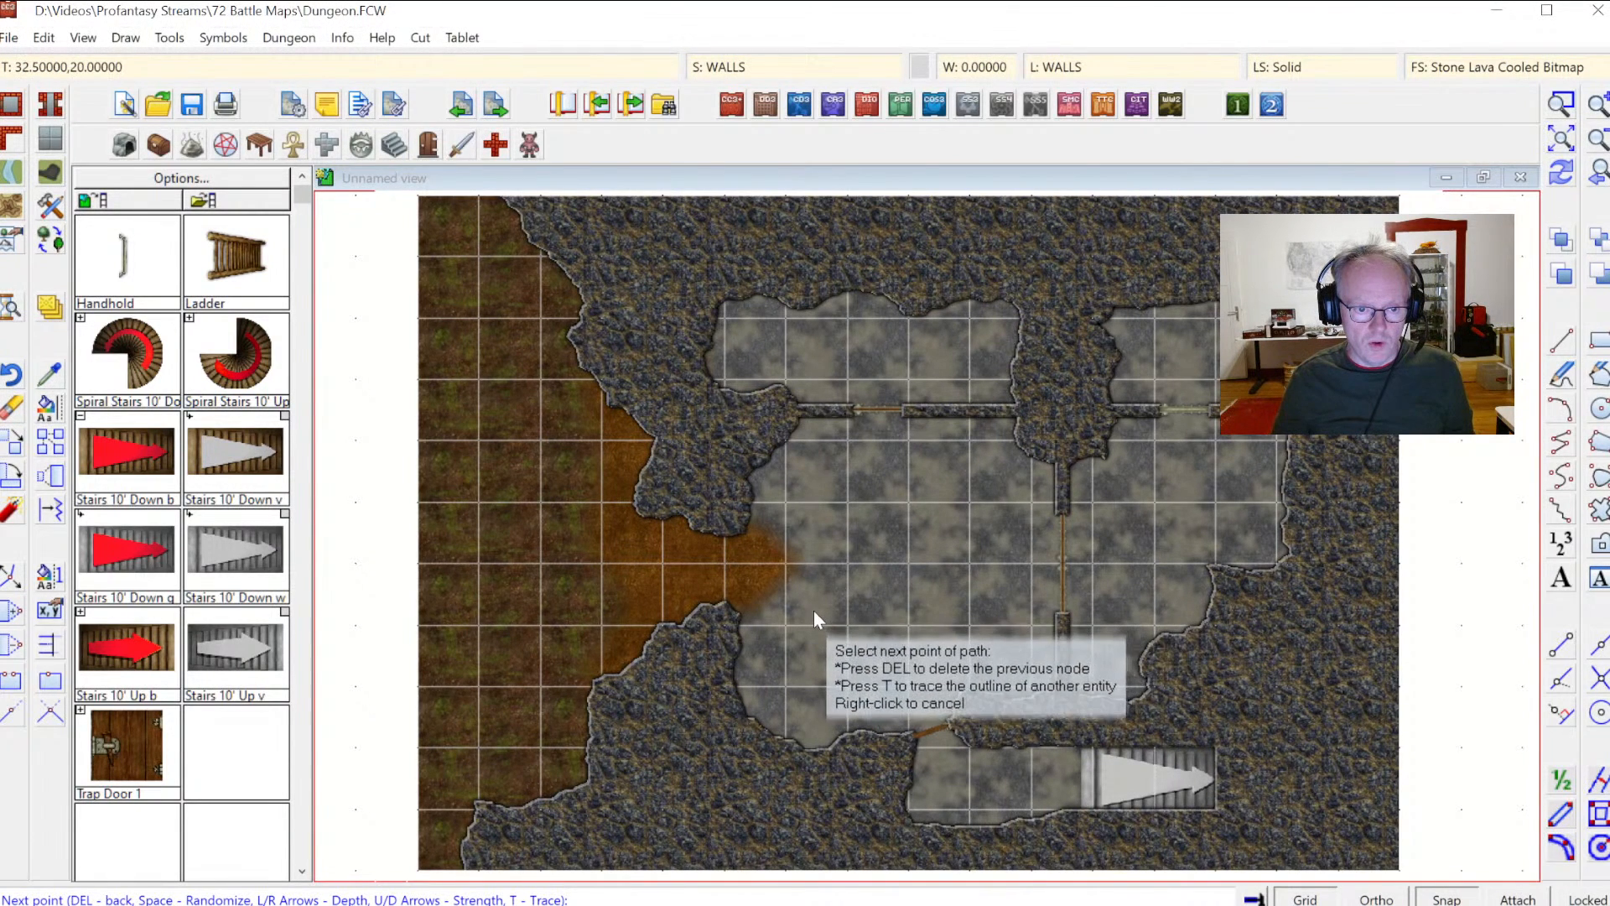
{"action": "left_click", "coordinate": [868, 623]}
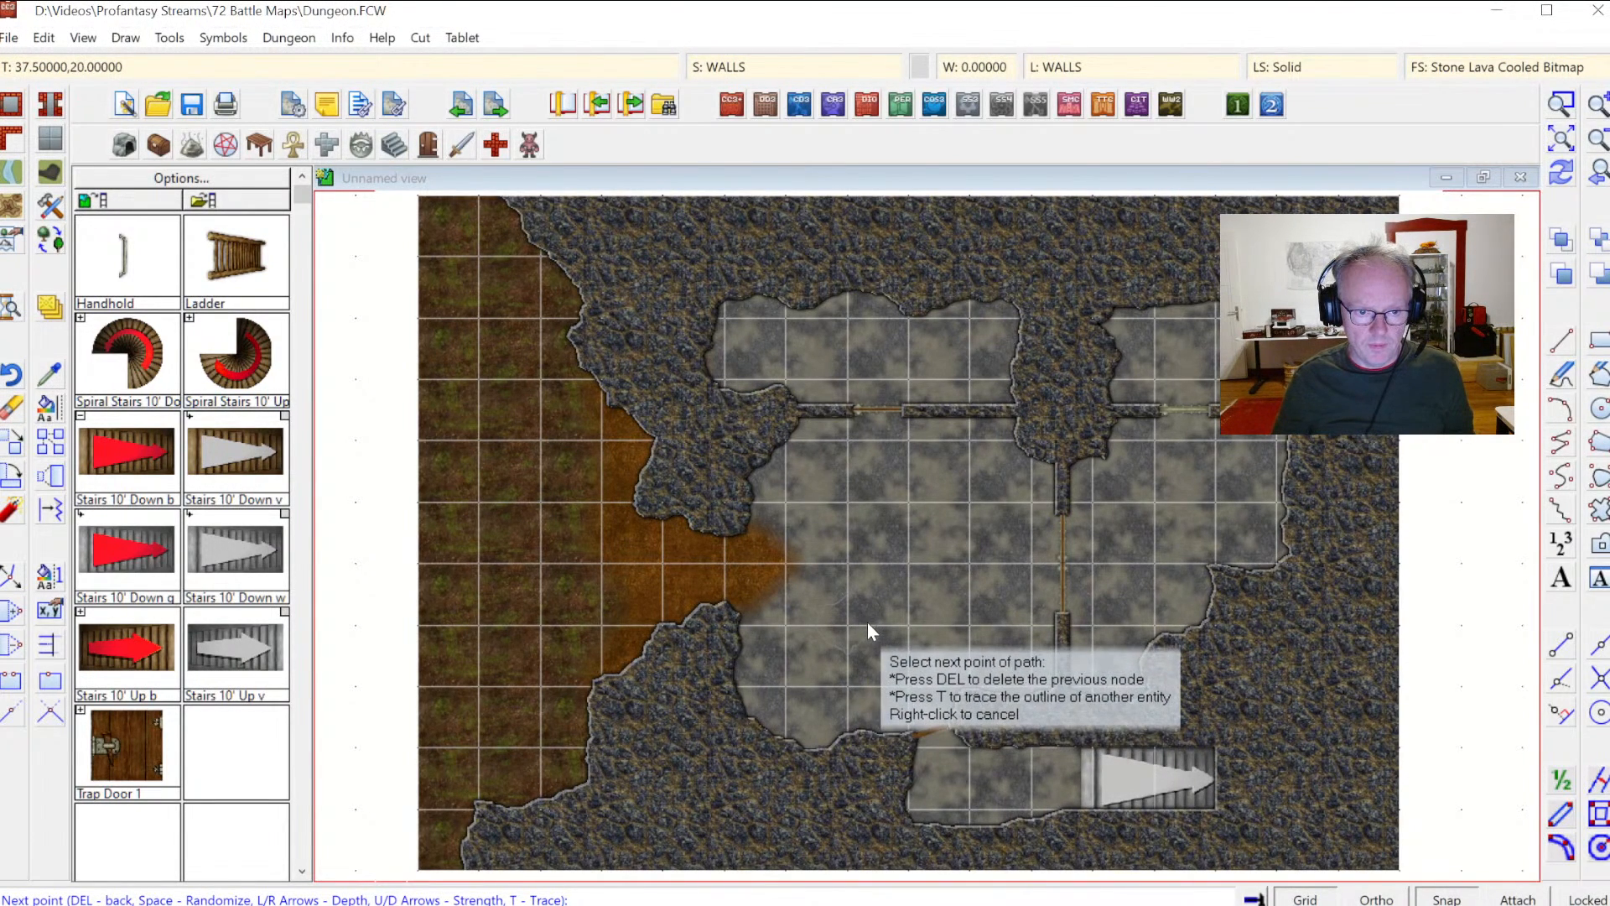
{"action": "right_click", "coordinate": [868, 623]}
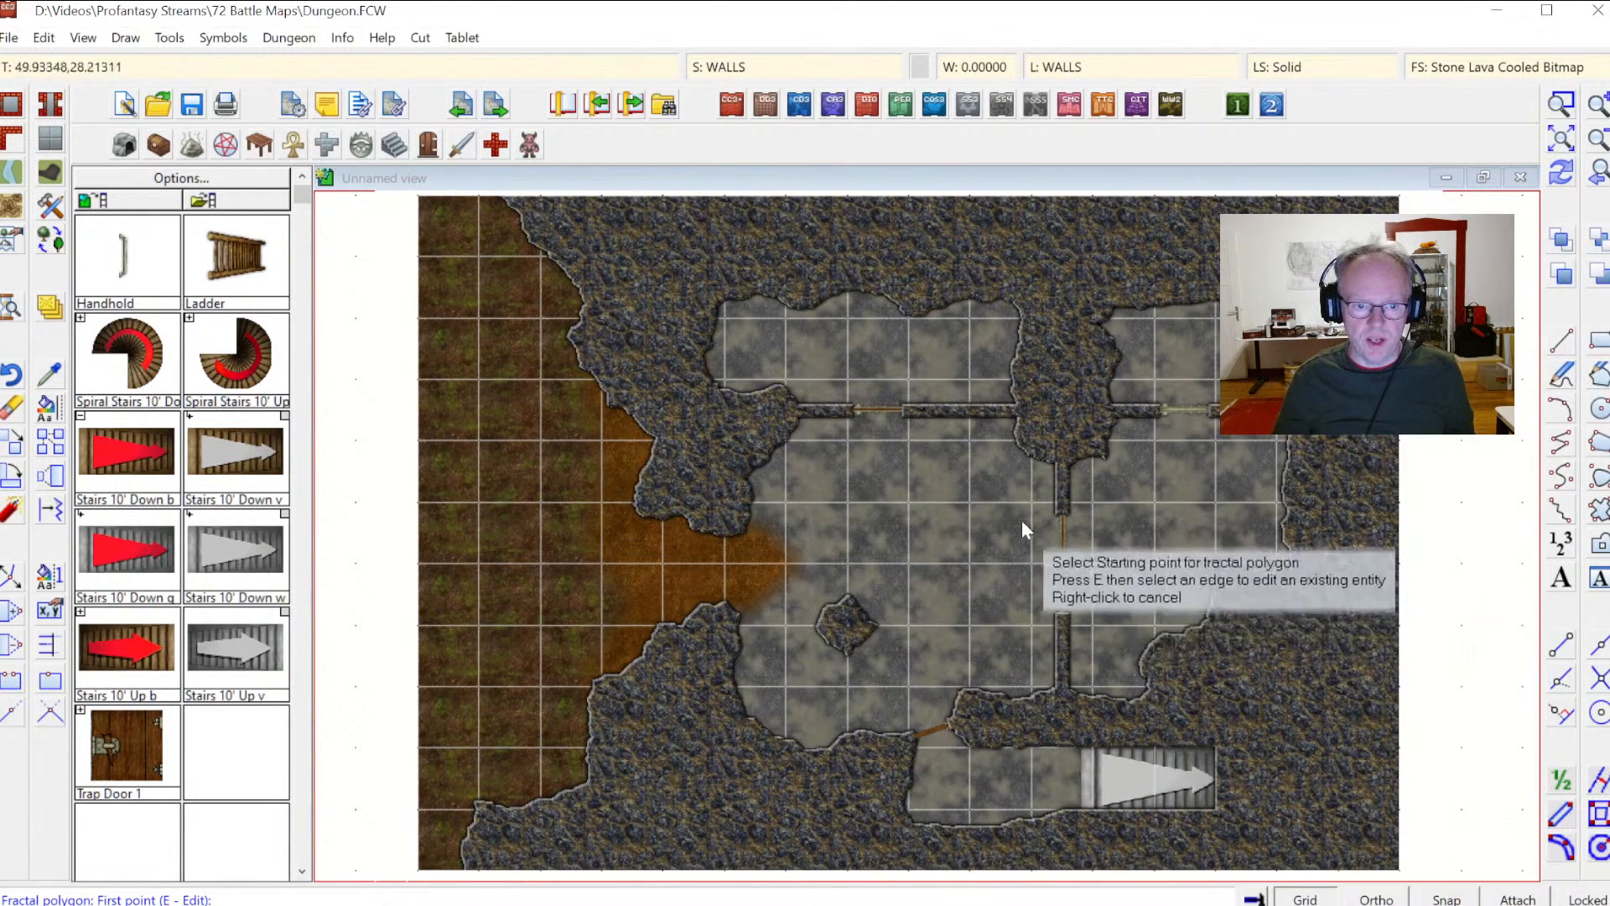
Step: Draw two more small fractal rock pillars, one left of the central wall and one right of it
{"action": "left_click", "coordinate": [985, 474]}
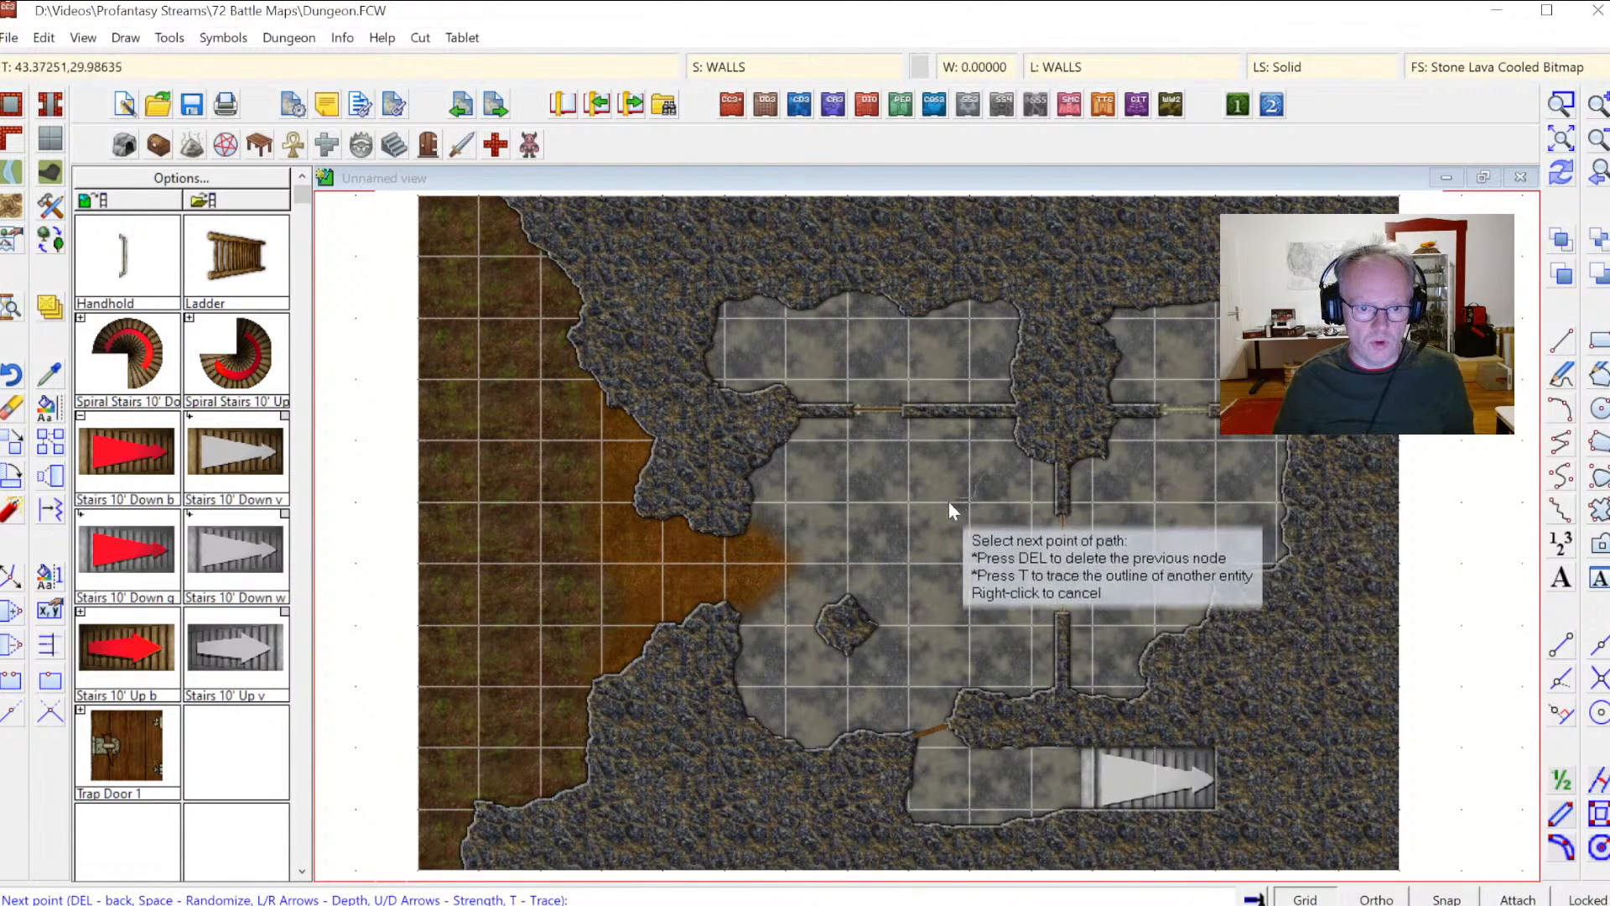
{"action": "left_click", "coordinate": [1005, 493]}
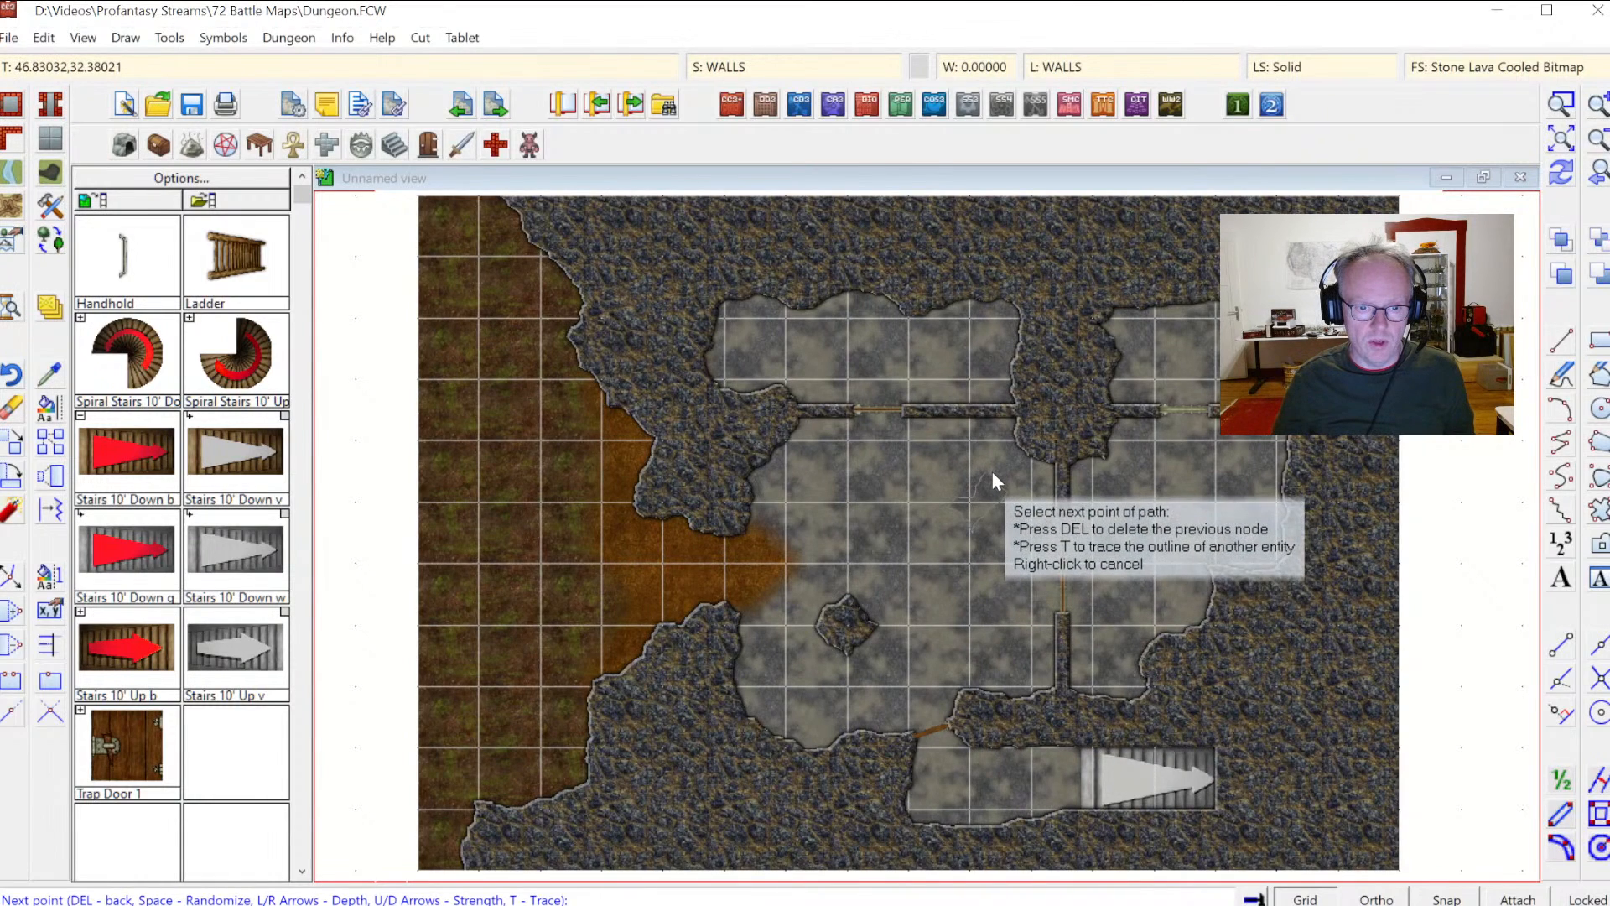
{"action": "right_click", "coordinate": [991, 471]}
{"action": "left_click", "coordinate": [1159, 531]}
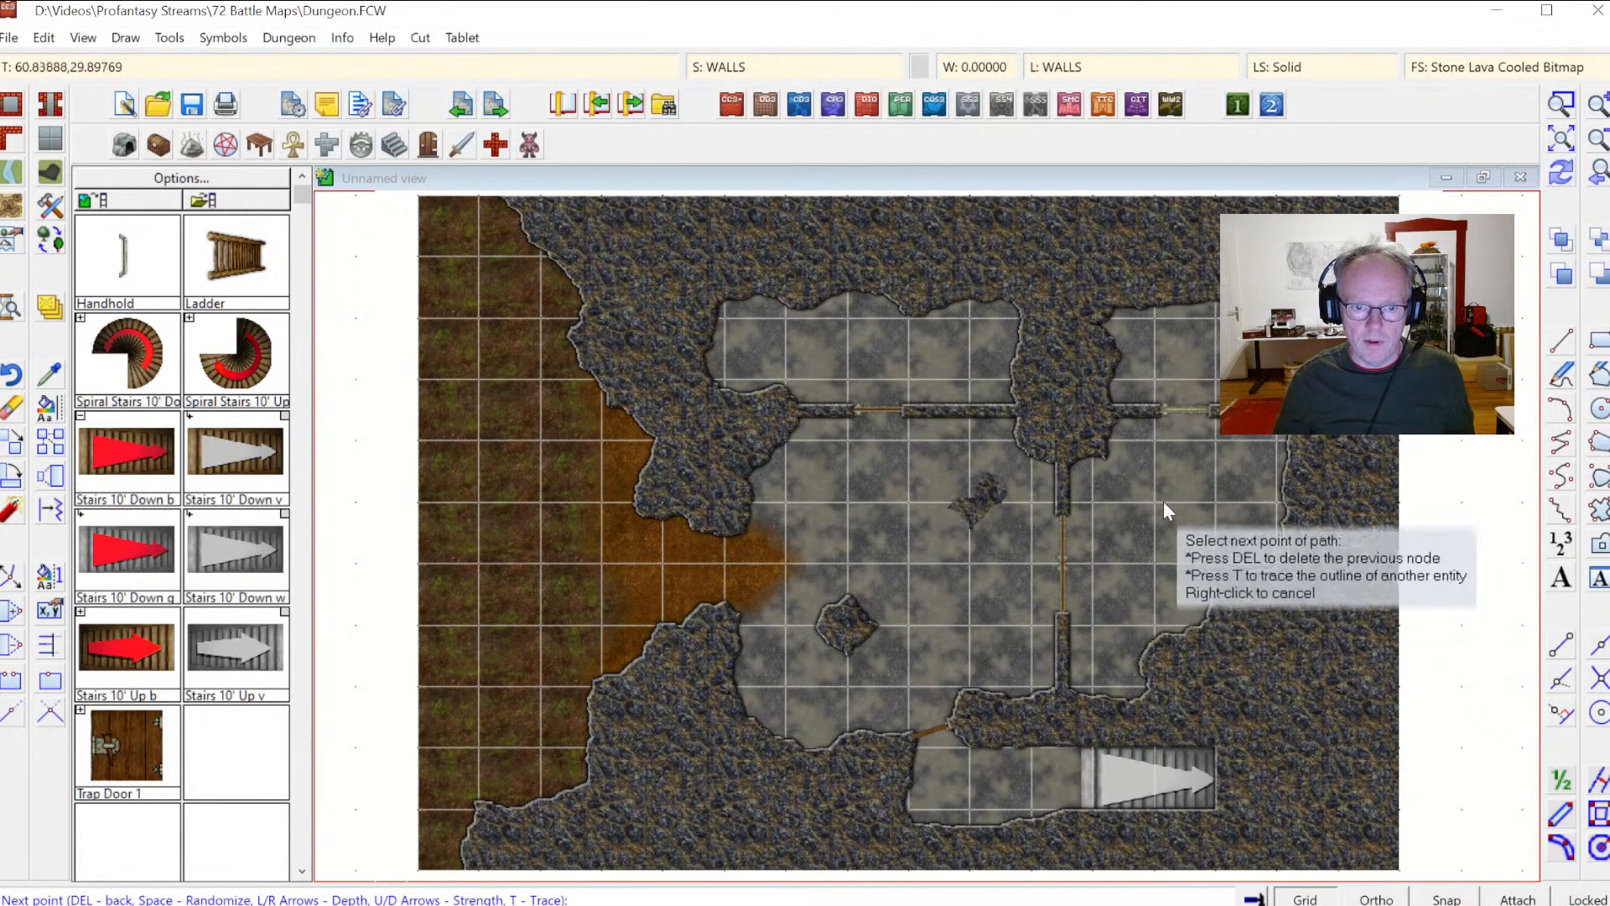
{"action": "left_click", "coordinate": [1191, 506]}
{"action": "right_click", "coordinate": [1190, 503]}
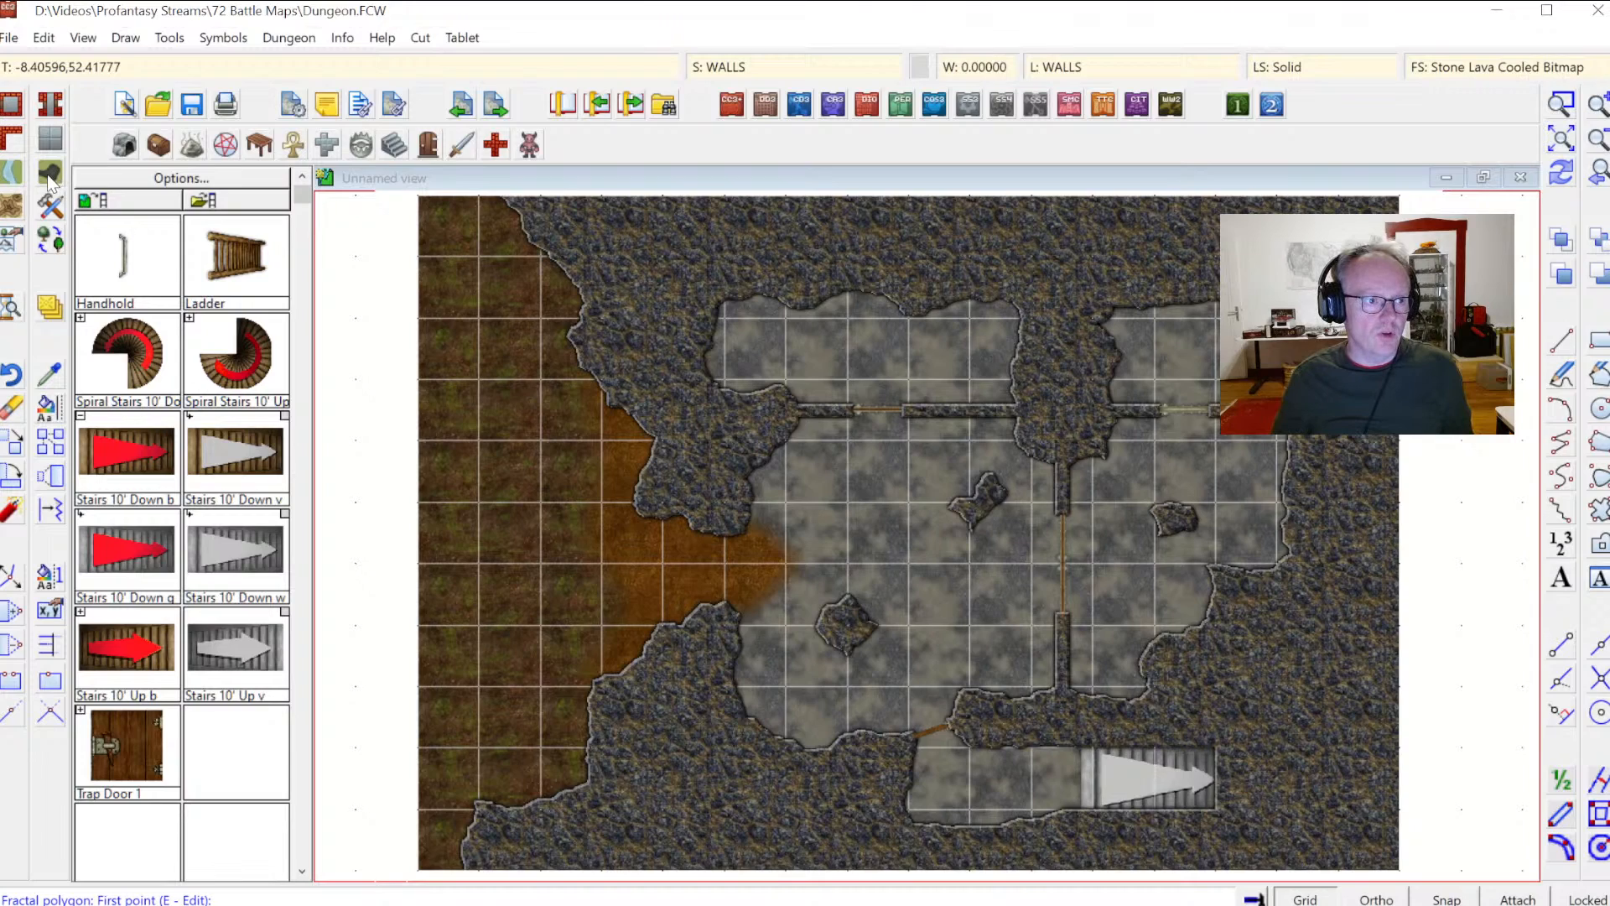
Step: Draw a Terrain, Grass Green 2 T, Curved smooth polygon along the map's left edge
{"action": "left_click", "coordinate": [10, 208]}
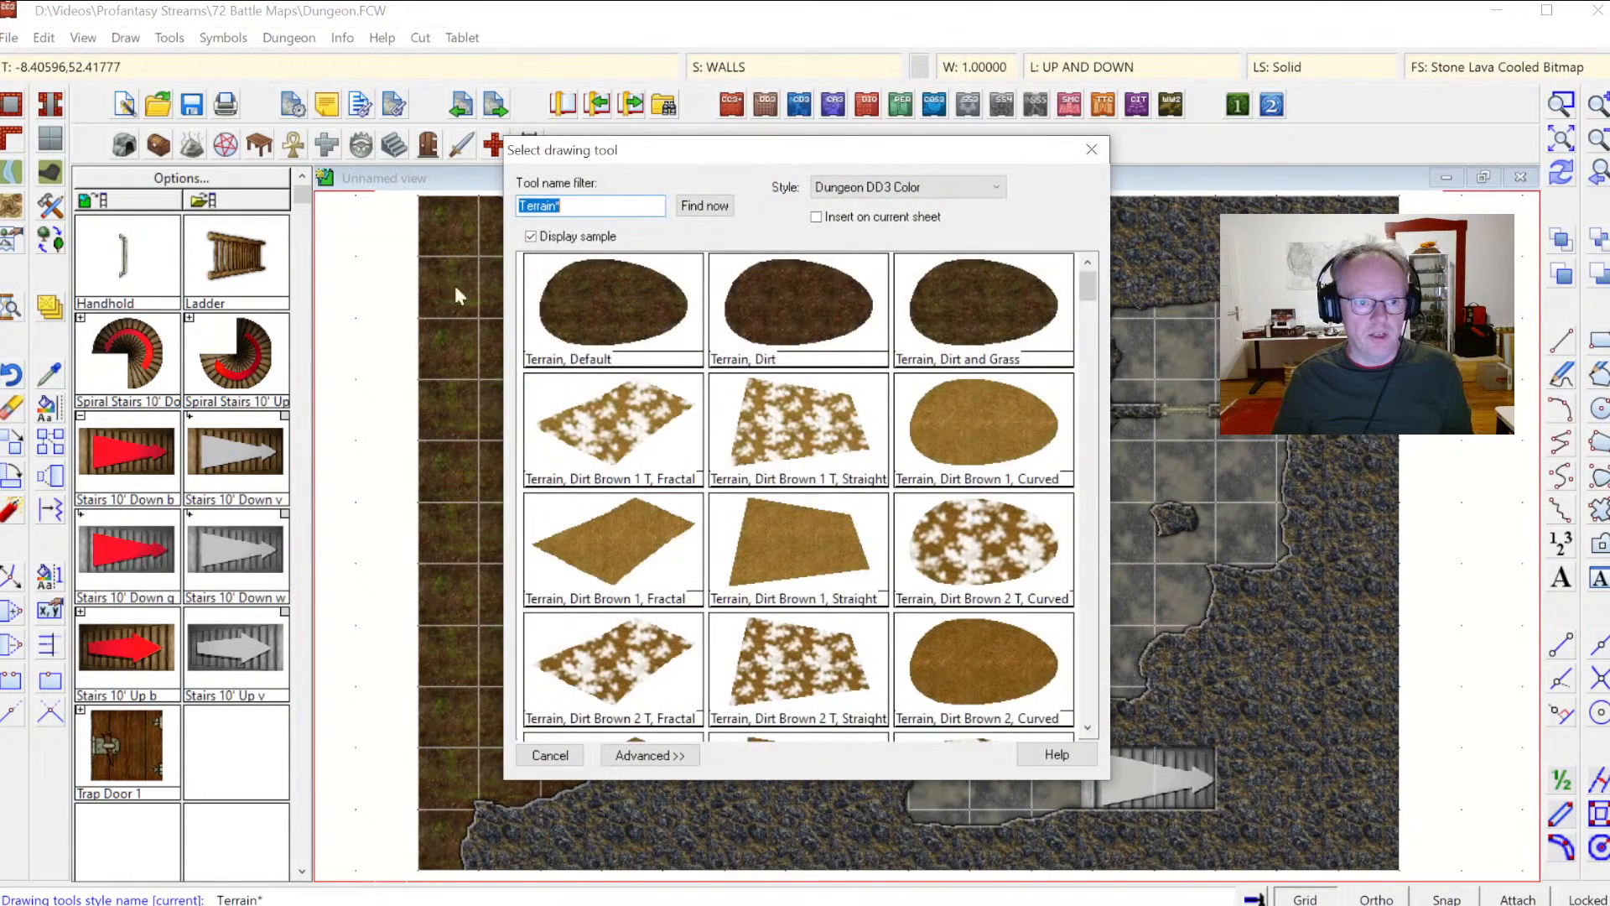
{"action": "scroll", "coordinate": [1078, 352], "scroll_direction": "down", "scroll_amount": 10}
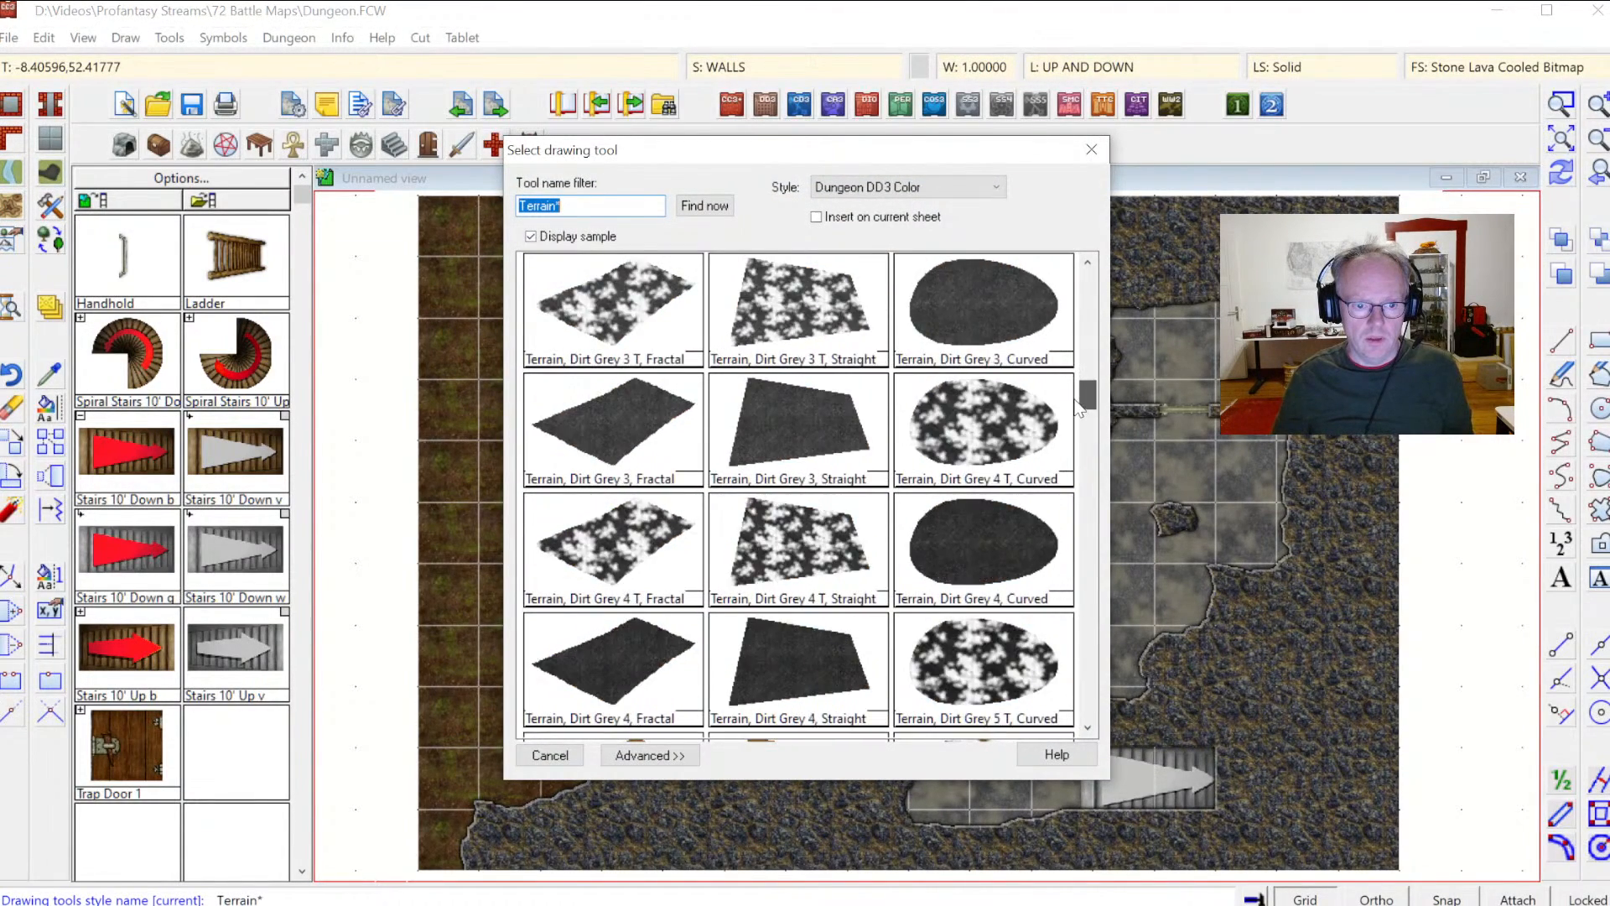
{"action": "scroll", "coordinate": [1065, 431], "scroll_direction": "down", "scroll_amount": 1}
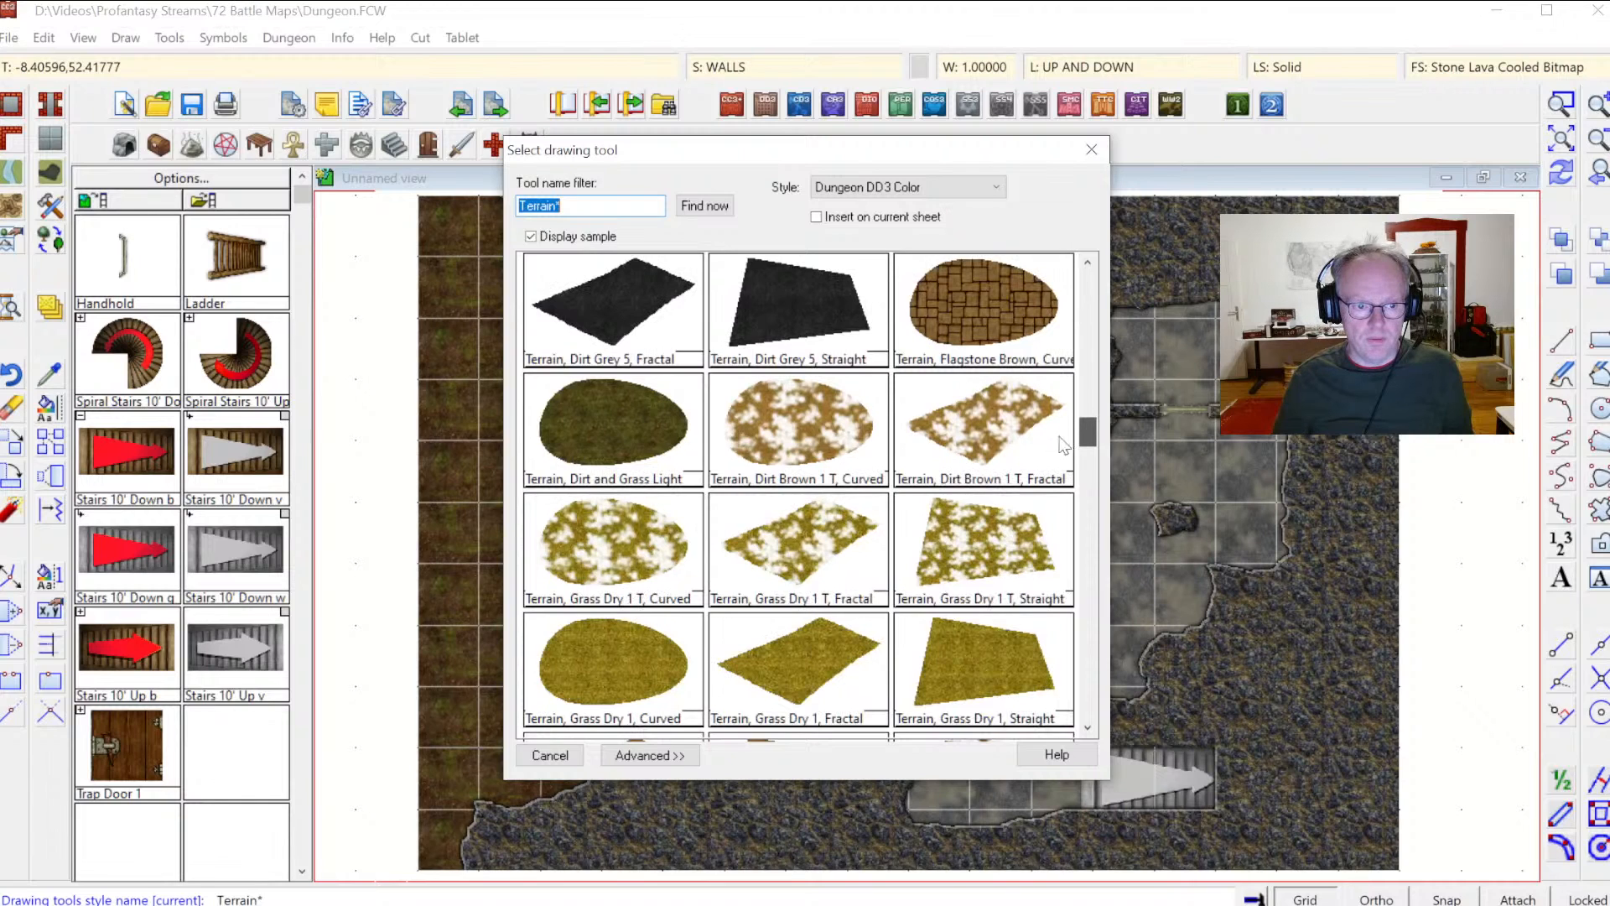
{"action": "scroll", "coordinate": [1086, 569], "scroll_direction": "down", "scroll_amount": 9}
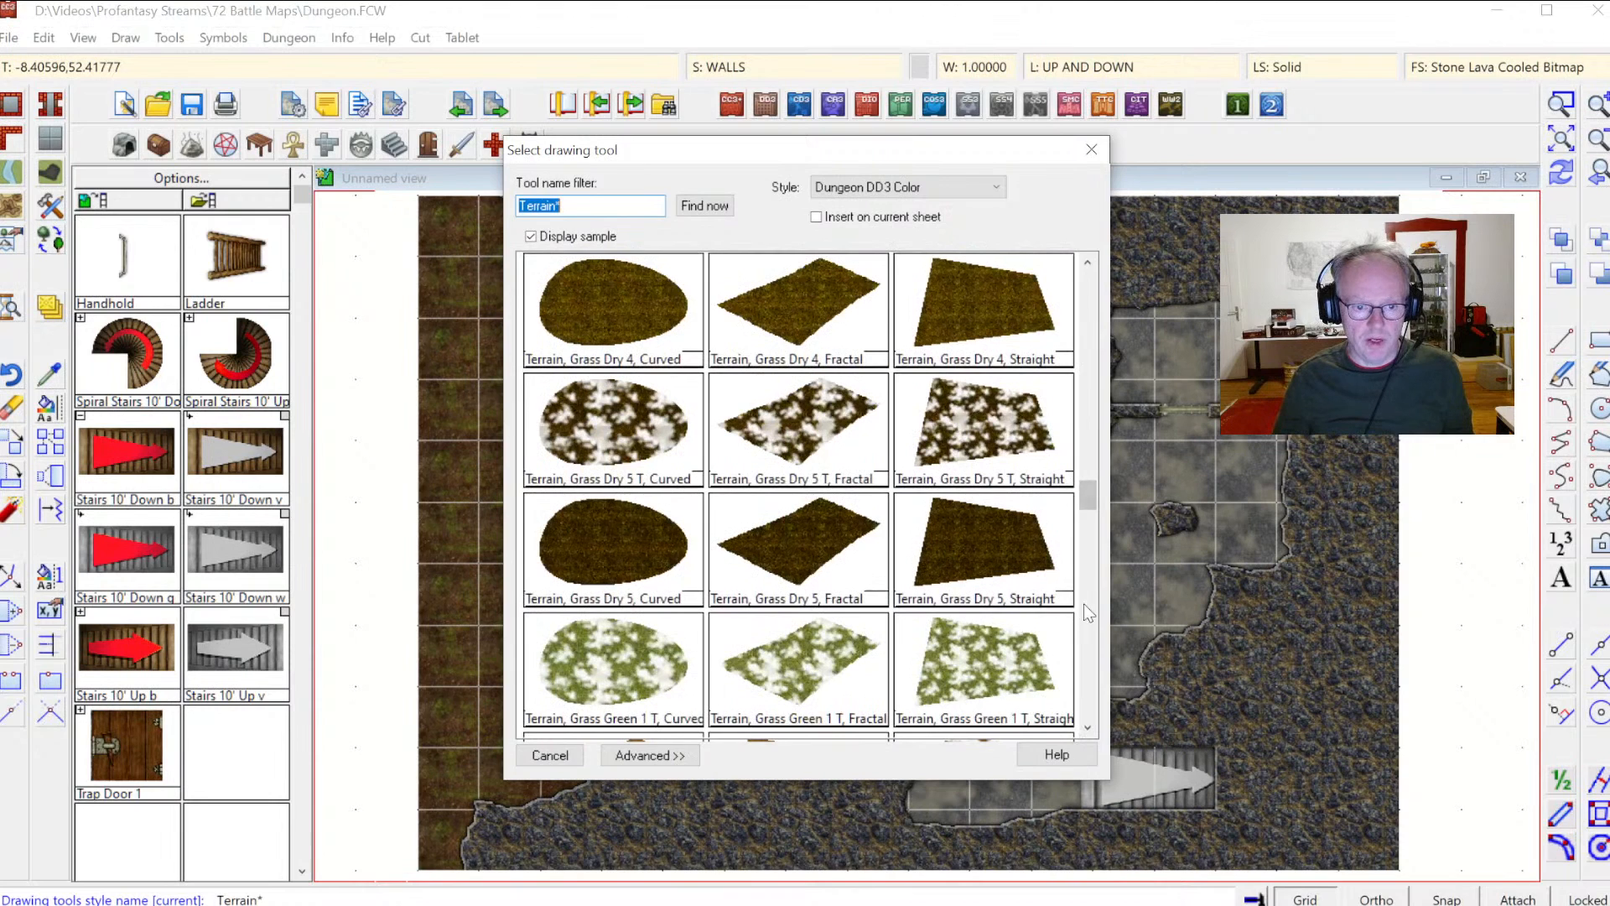
{"action": "scroll", "coordinate": [1087, 611], "scroll_direction": "down", "scroll_amount": 3}
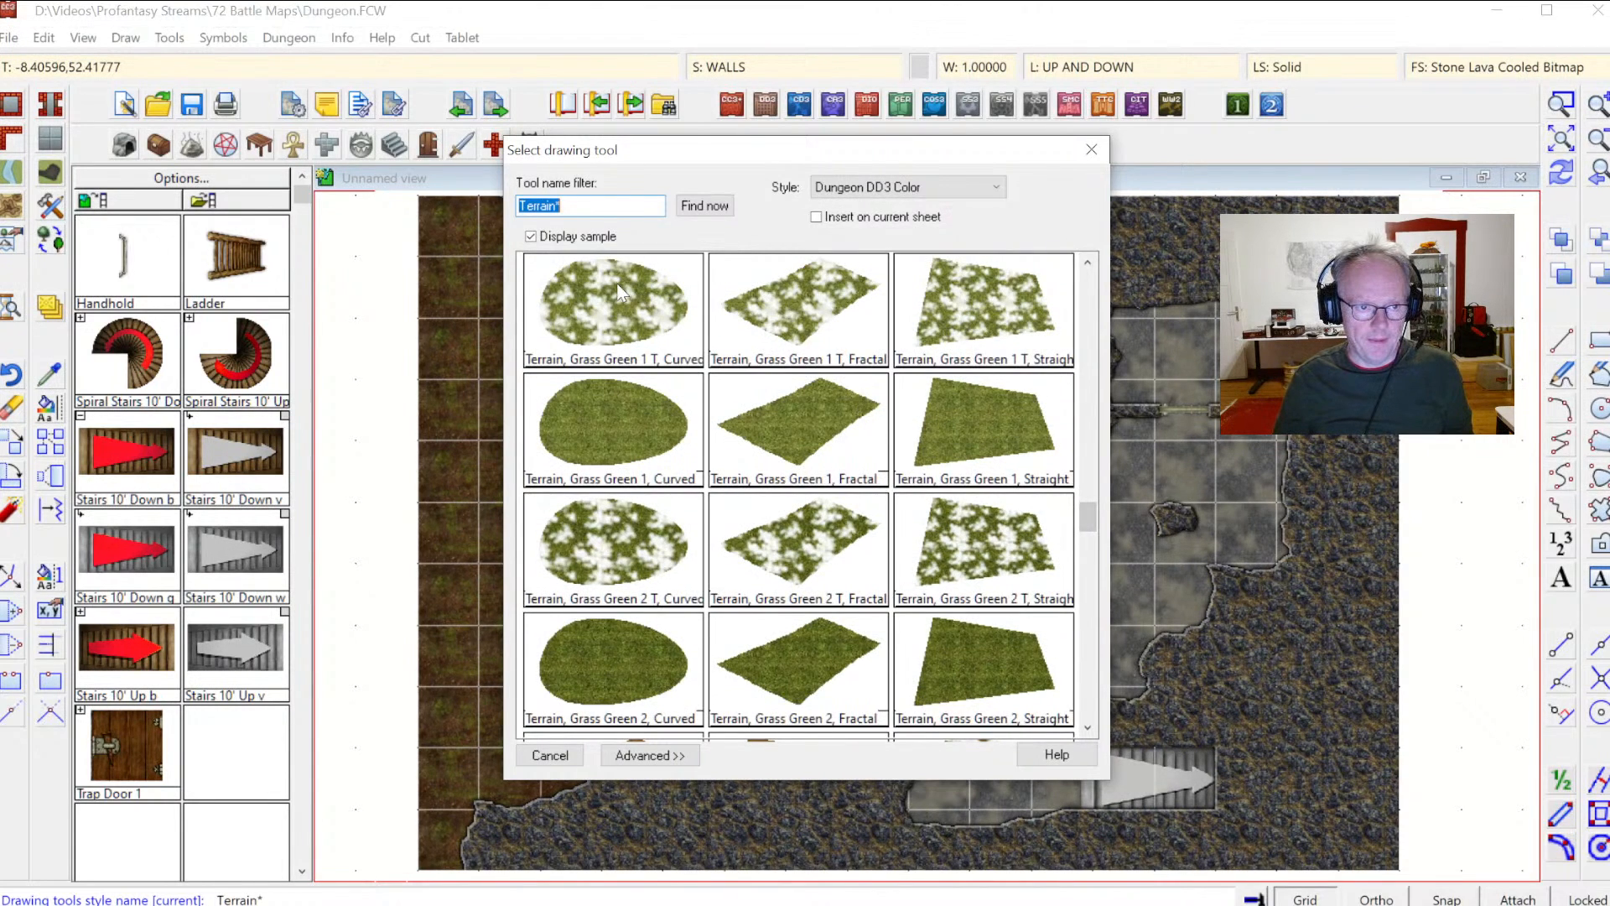
{"action": "double_click", "coordinate": [636, 500]}
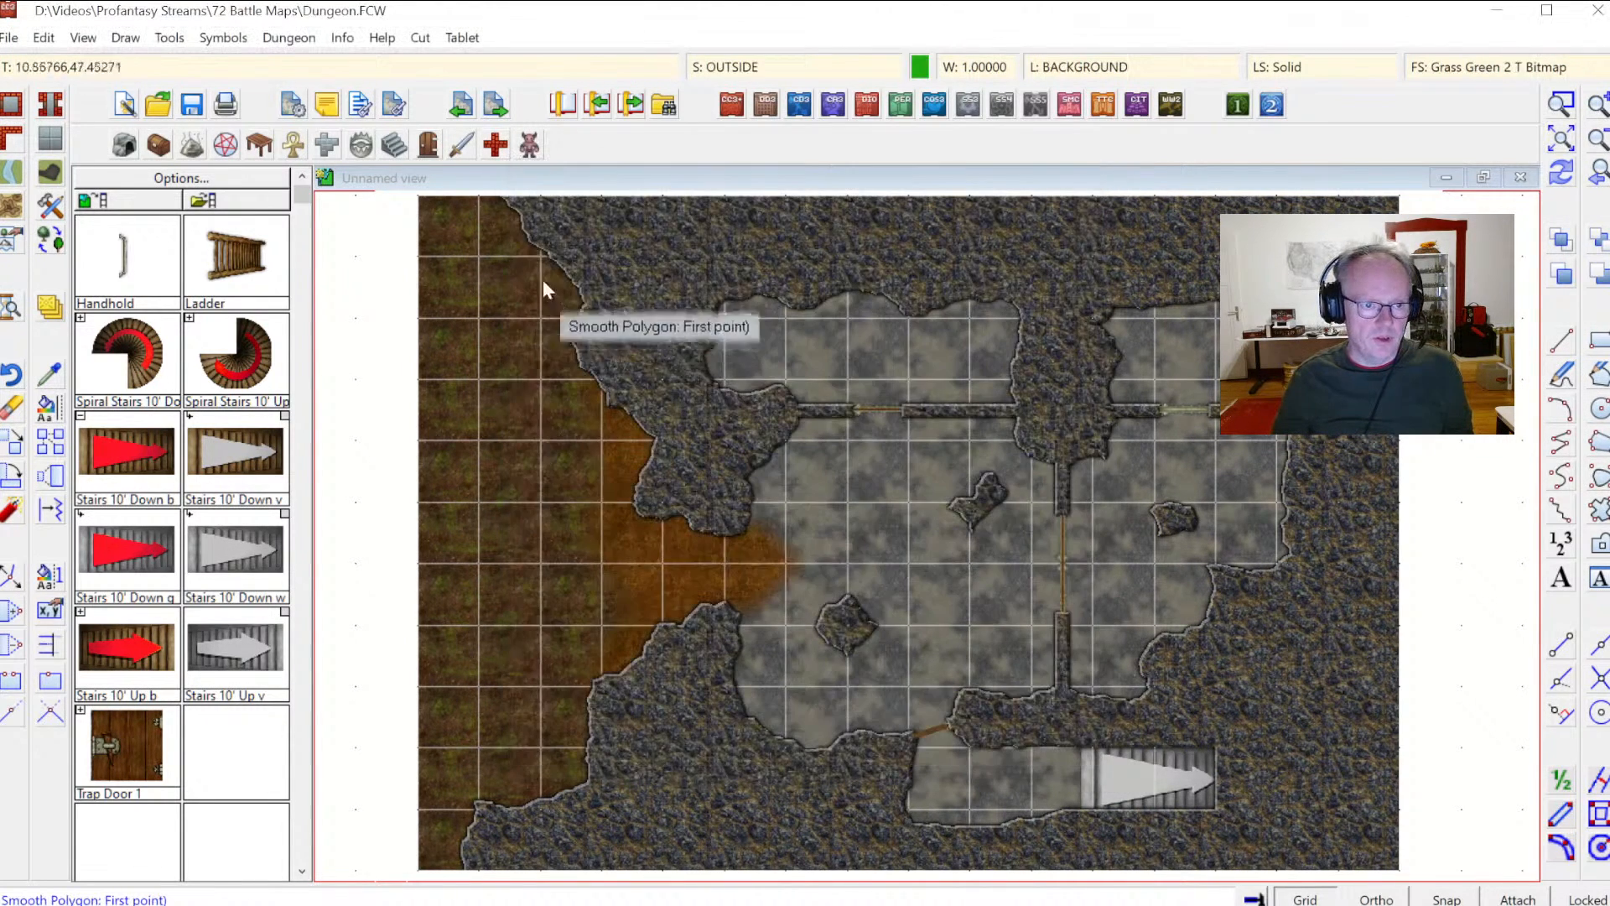
{"action": "left_click", "coordinate": [424, 204]}
{"action": "left_click", "coordinate": [550, 342]}
{"action": "left_click", "coordinate": [501, 448]}
{"action": "left_click", "coordinate": [554, 592]}
{"action": "left_click", "coordinate": [512, 737]}
{"action": "left_click", "coordinate": [442, 768]}
{"action": "left_click", "coordinate": [395, 828]}
{"action": "right_click", "coordinate": [391, 821]}
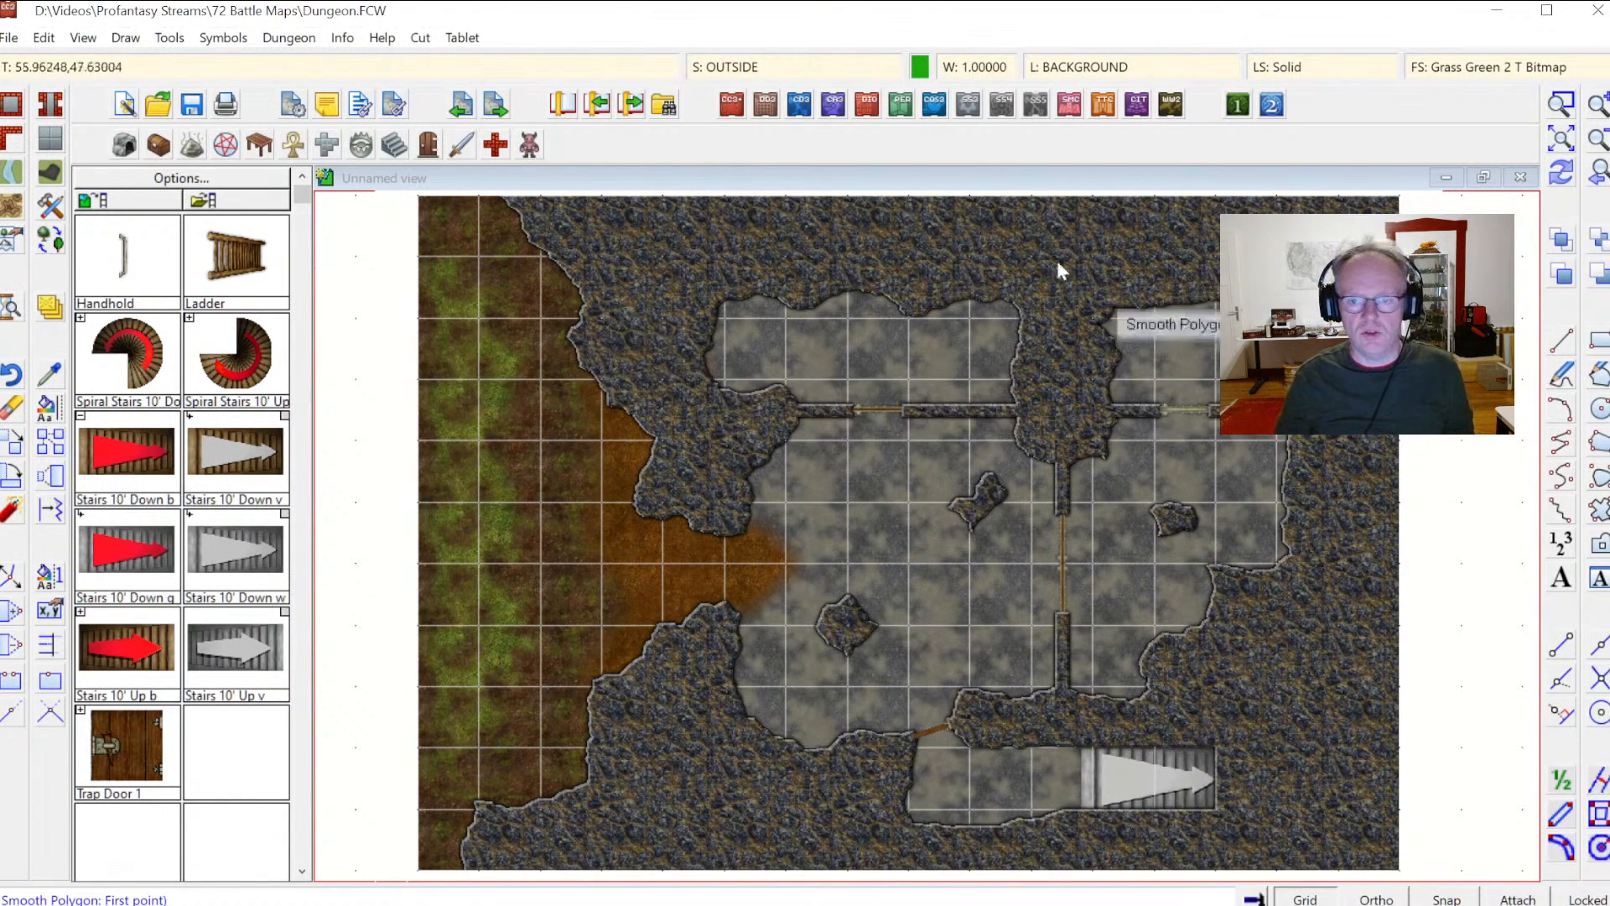
Step: Draw a Terrain, Grass Green 2, Curved smooth polygon along the map's left edge, extending outside the border
{"action": "left_click", "coordinate": [11, 208]}
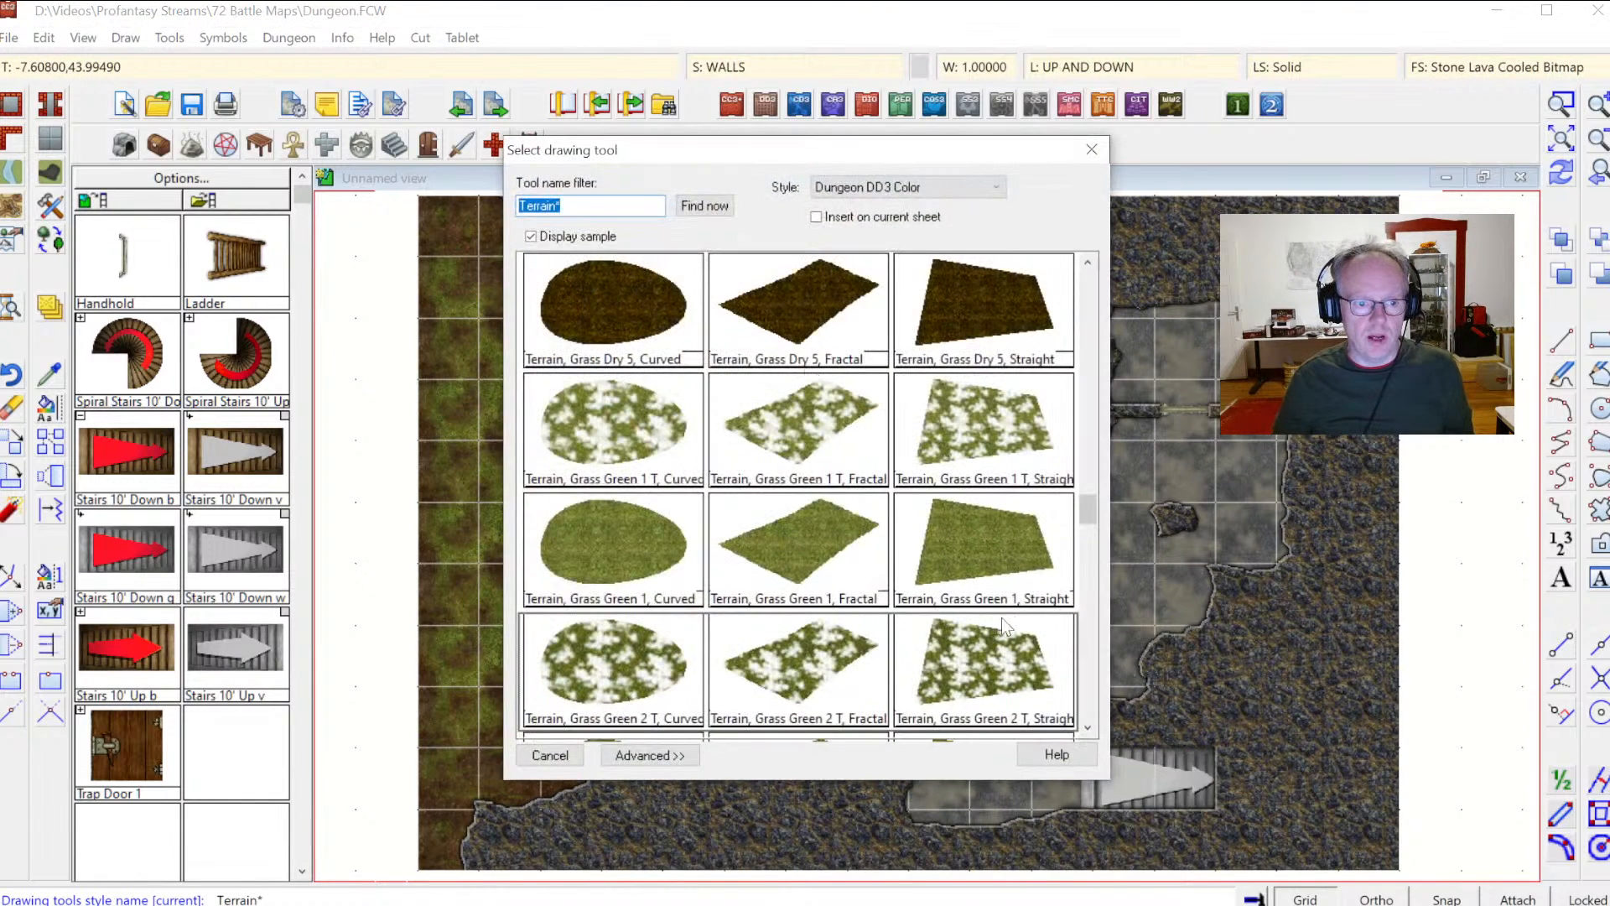
{"action": "left_click", "coordinate": [1089, 728]}
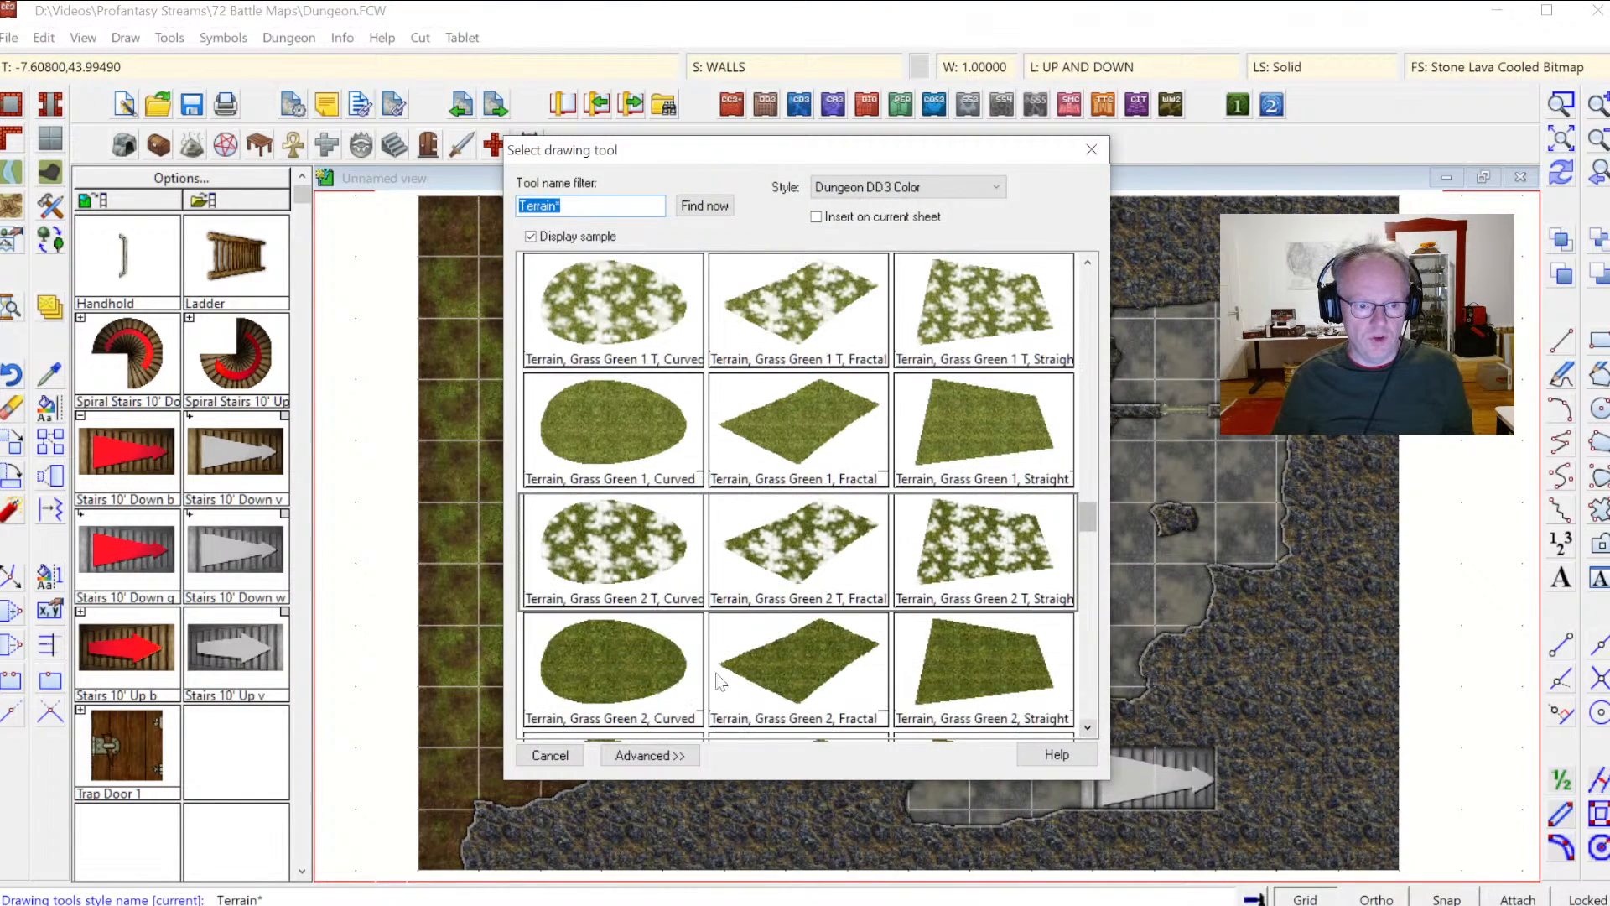
{"action": "left_click", "coordinate": [635, 693]}
{"action": "right_click", "coordinate": [626, 642]}
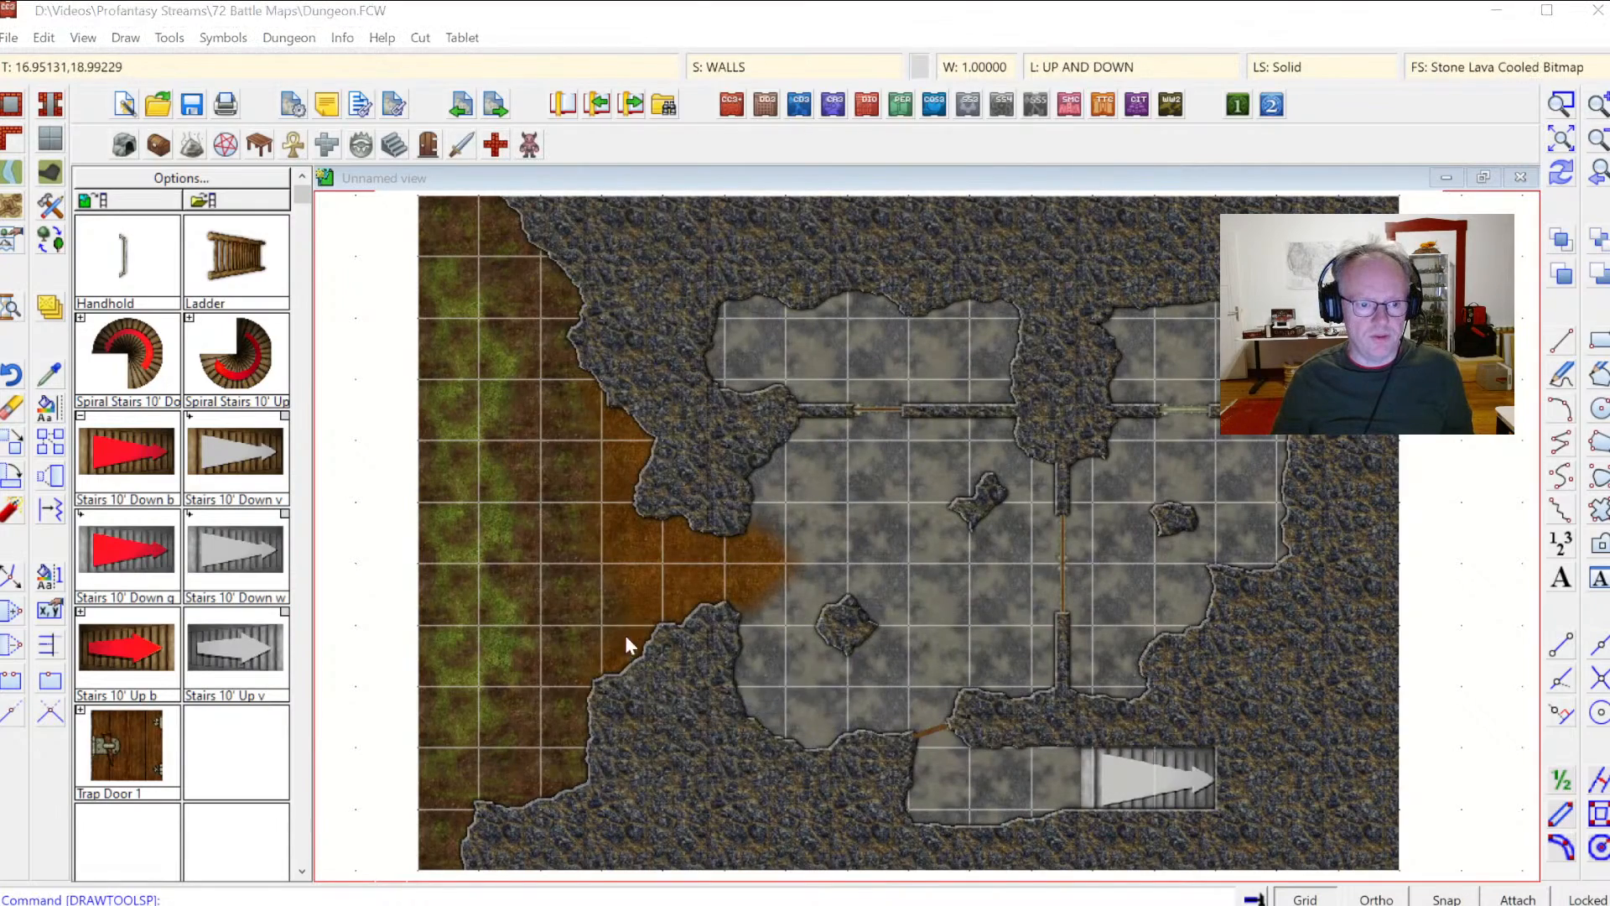
{"action": "right_click", "coordinate": [623, 638]}
{"action": "left_click", "coordinate": [648, 754]}
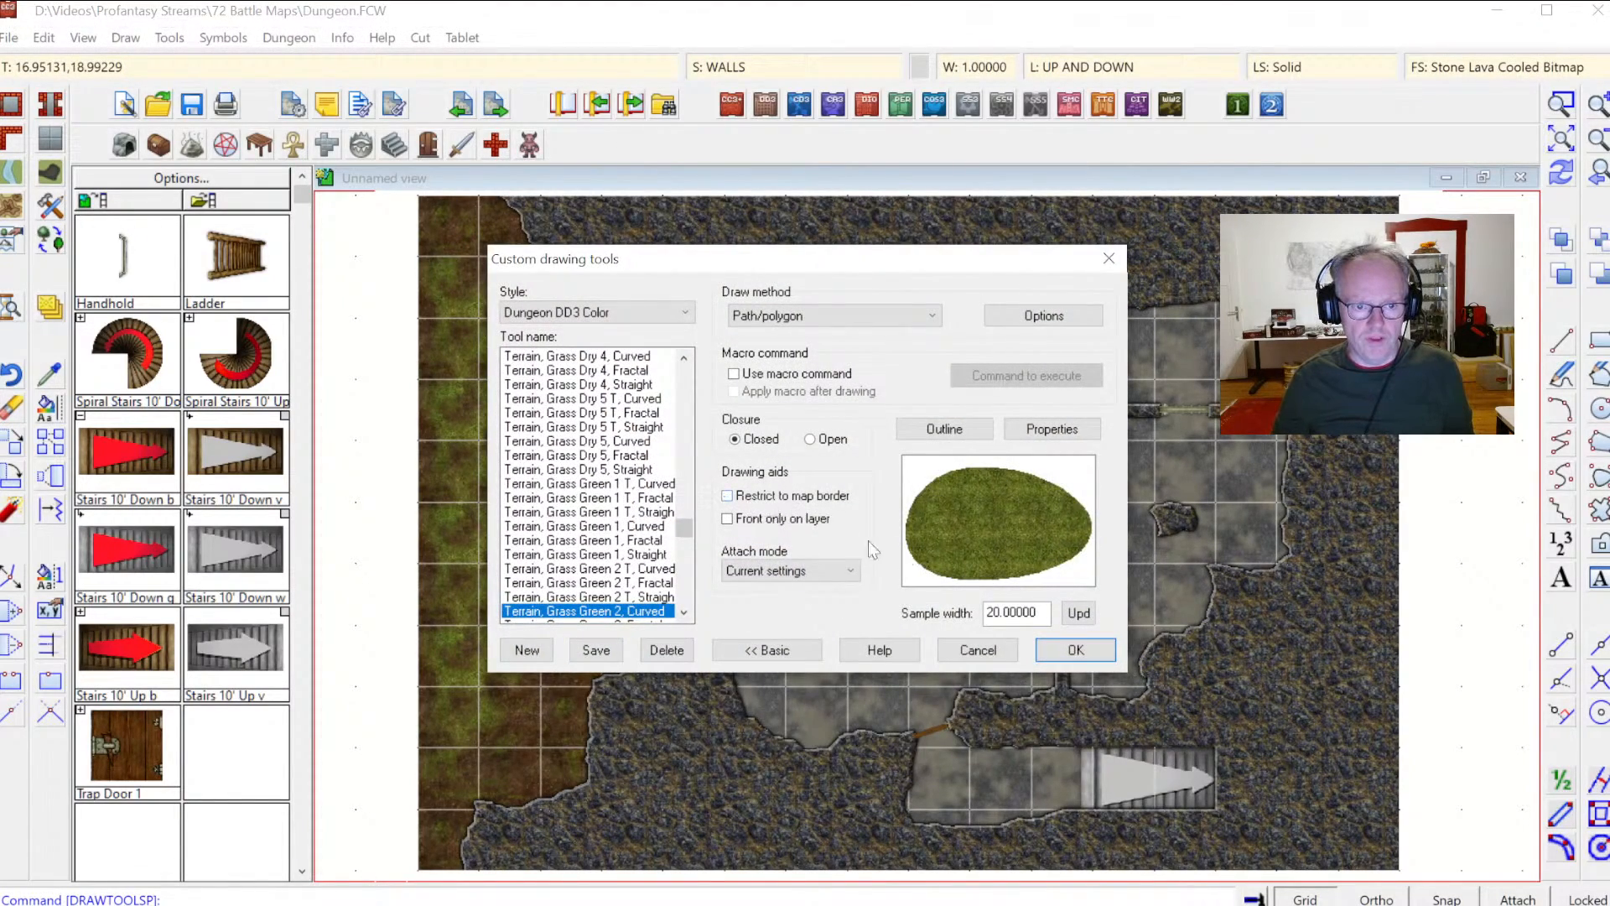
{"action": "left_click", "coordinate": [1076, 652]}
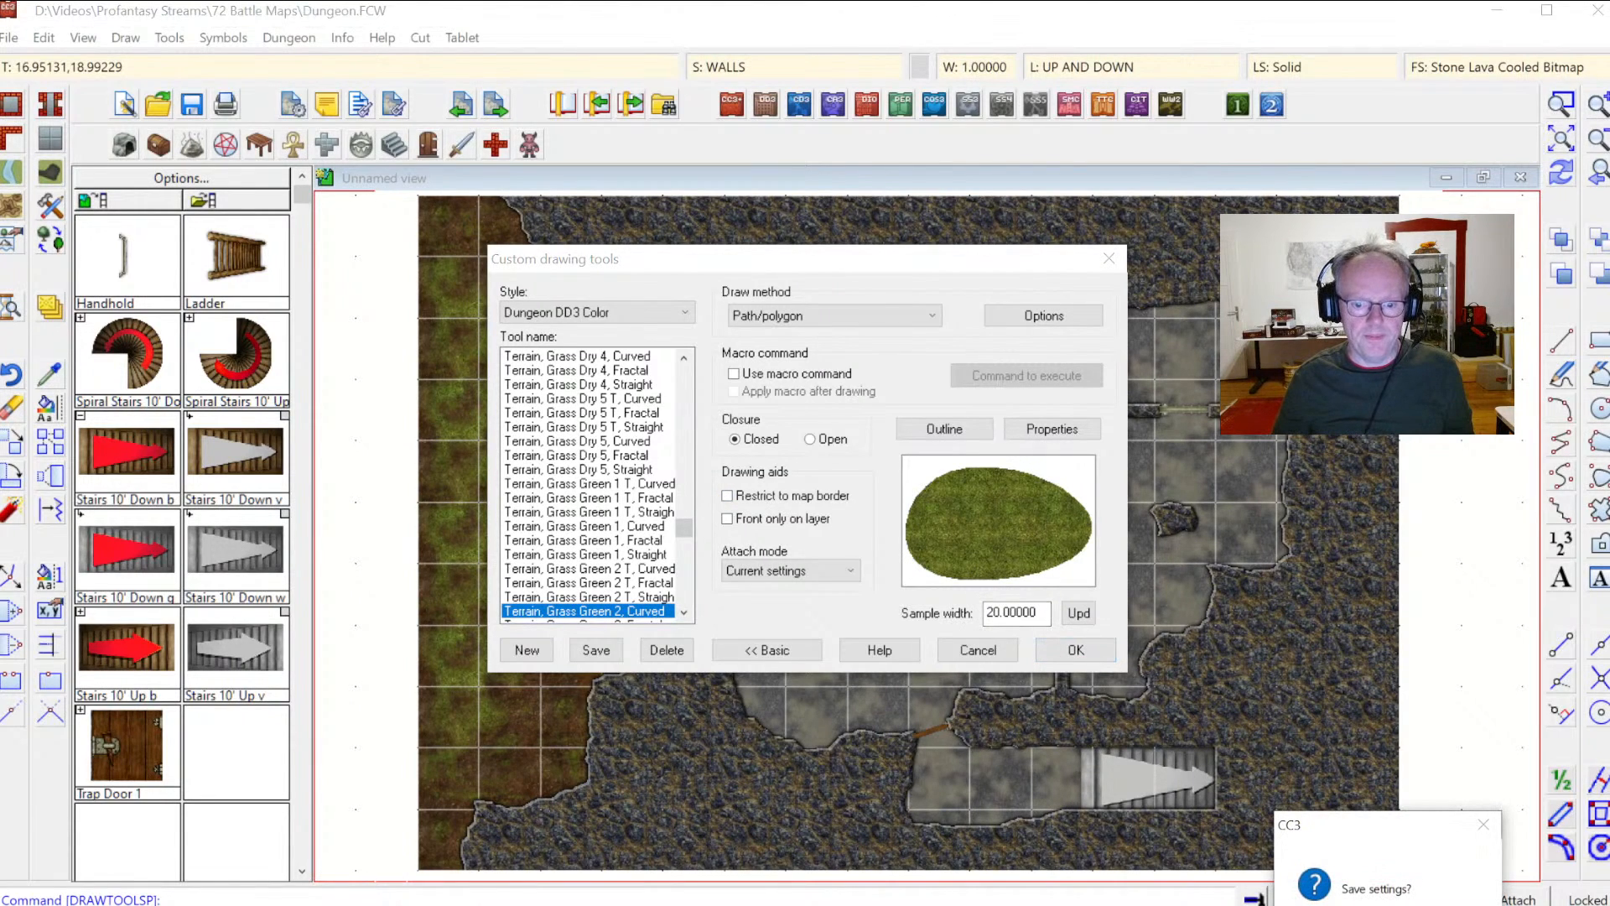
{"action": "left_click", "coordinate": [1351, 905]}
{"action": "left_click", "coordinate": [394, 285]}
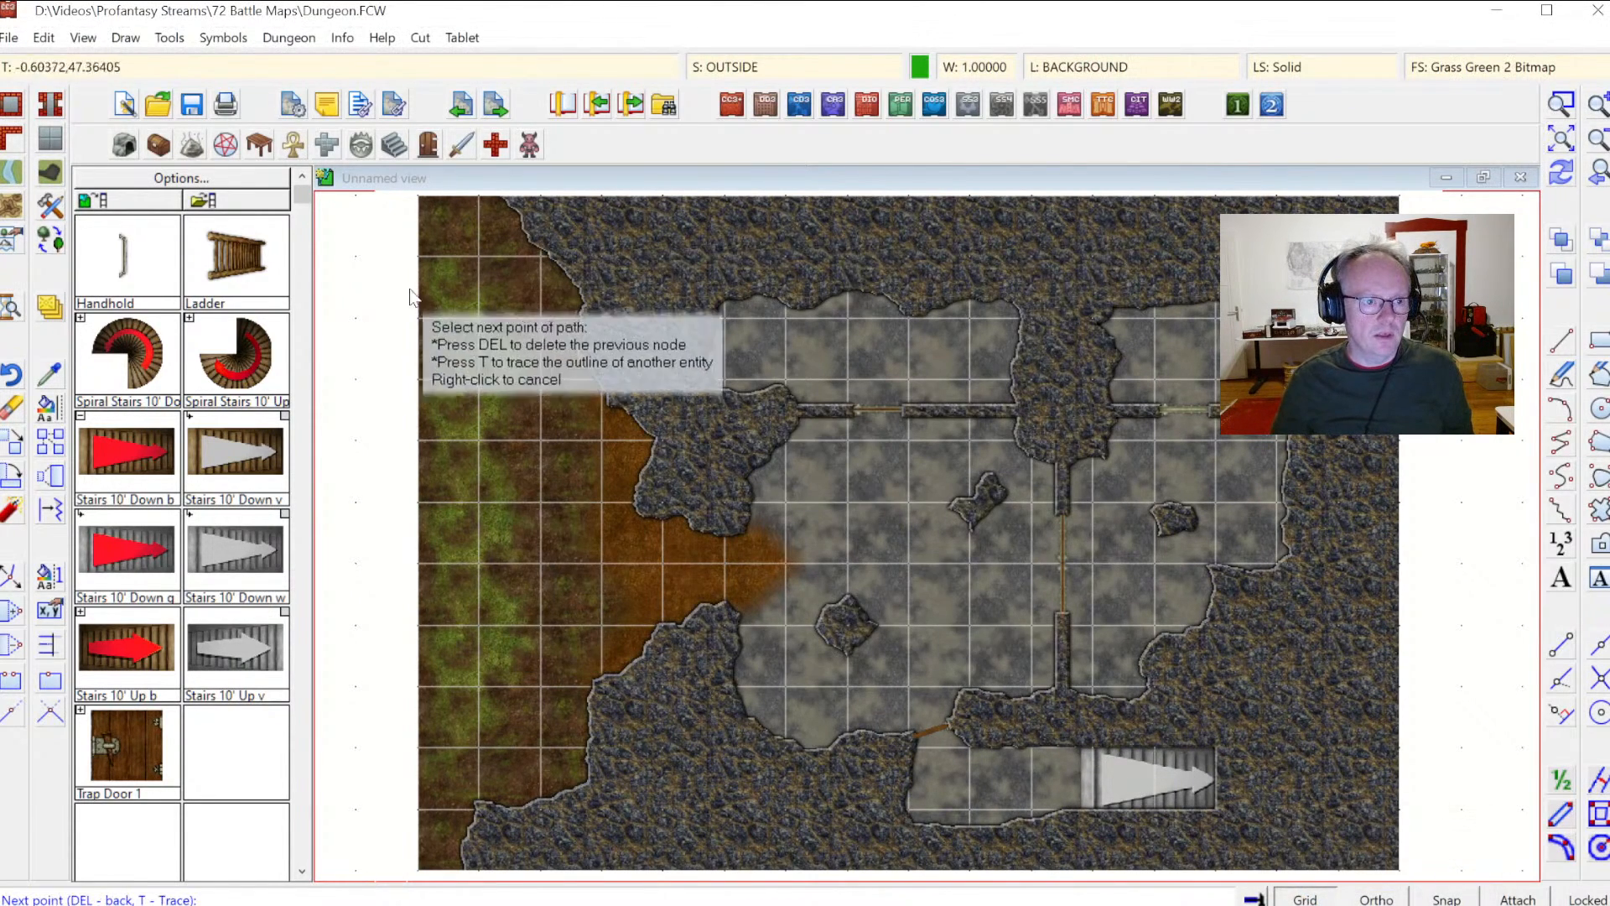
{"action": "left_click", "coordinate": [444, 311]}
{"action": "left_click", "coordinate": [467, 383]}
{"action": "left_click", "coordinate": [447, 432]}
{"action": "left_click", "coordinate": [475, 513]}
{"action": "left_click", "coordinate": [464, 560]}
{"action": "left_click", "coordinate": [479, 660]}
{"action": "left_click", "coordinate": [437, 715]}
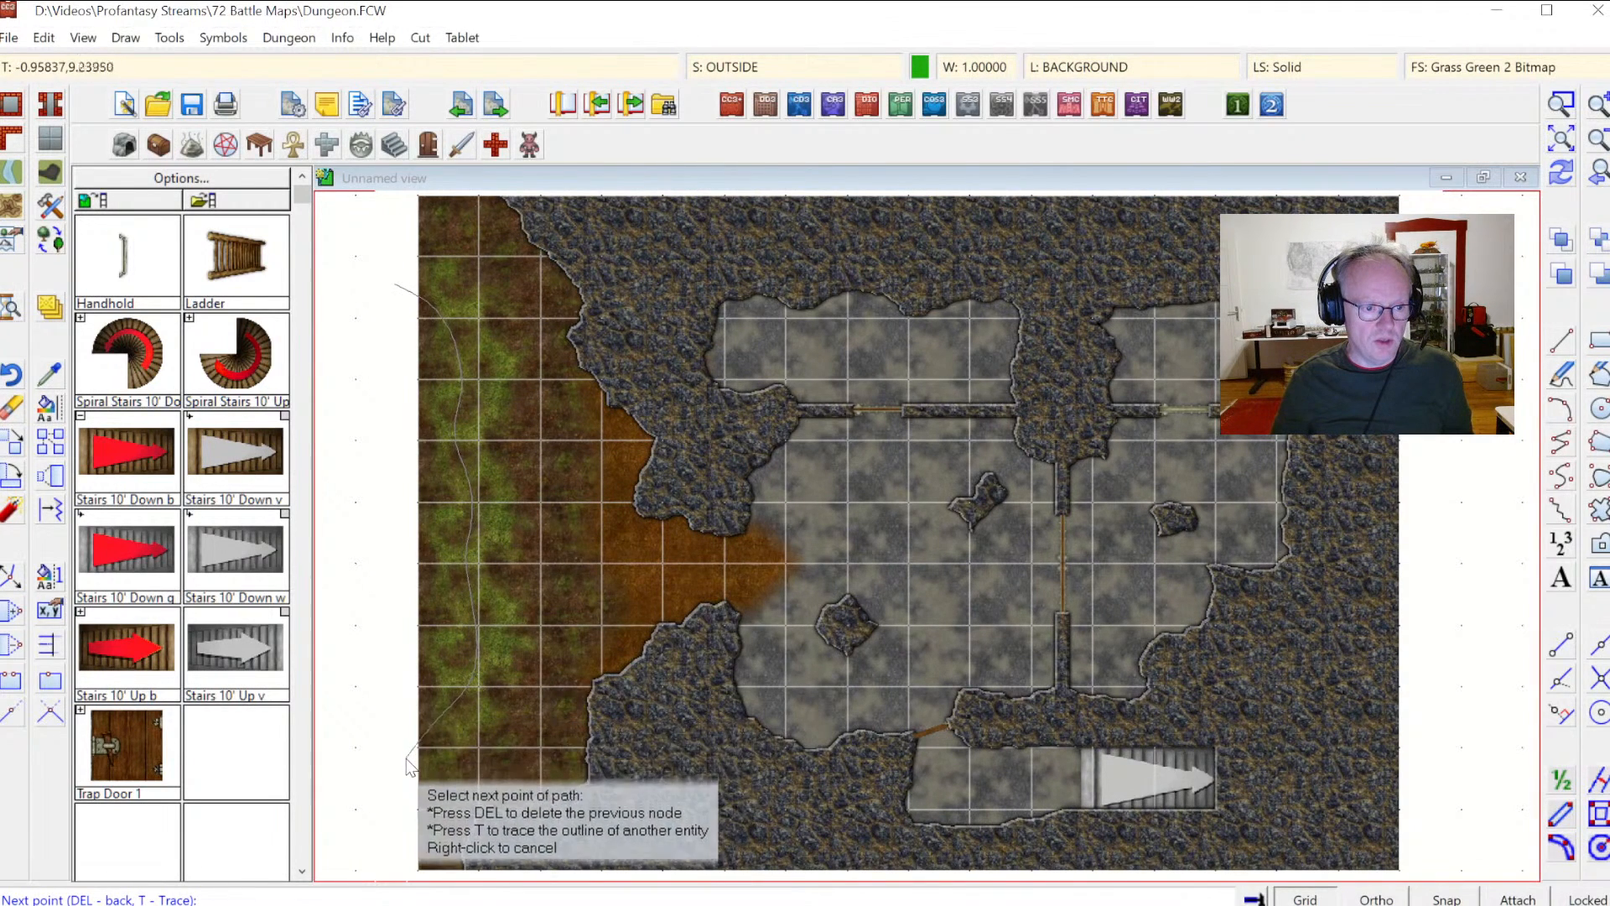
{"action": "left_click", "coordinate": [385, 785]}
{"action": "left_click", "coordinate": [372, 734]}
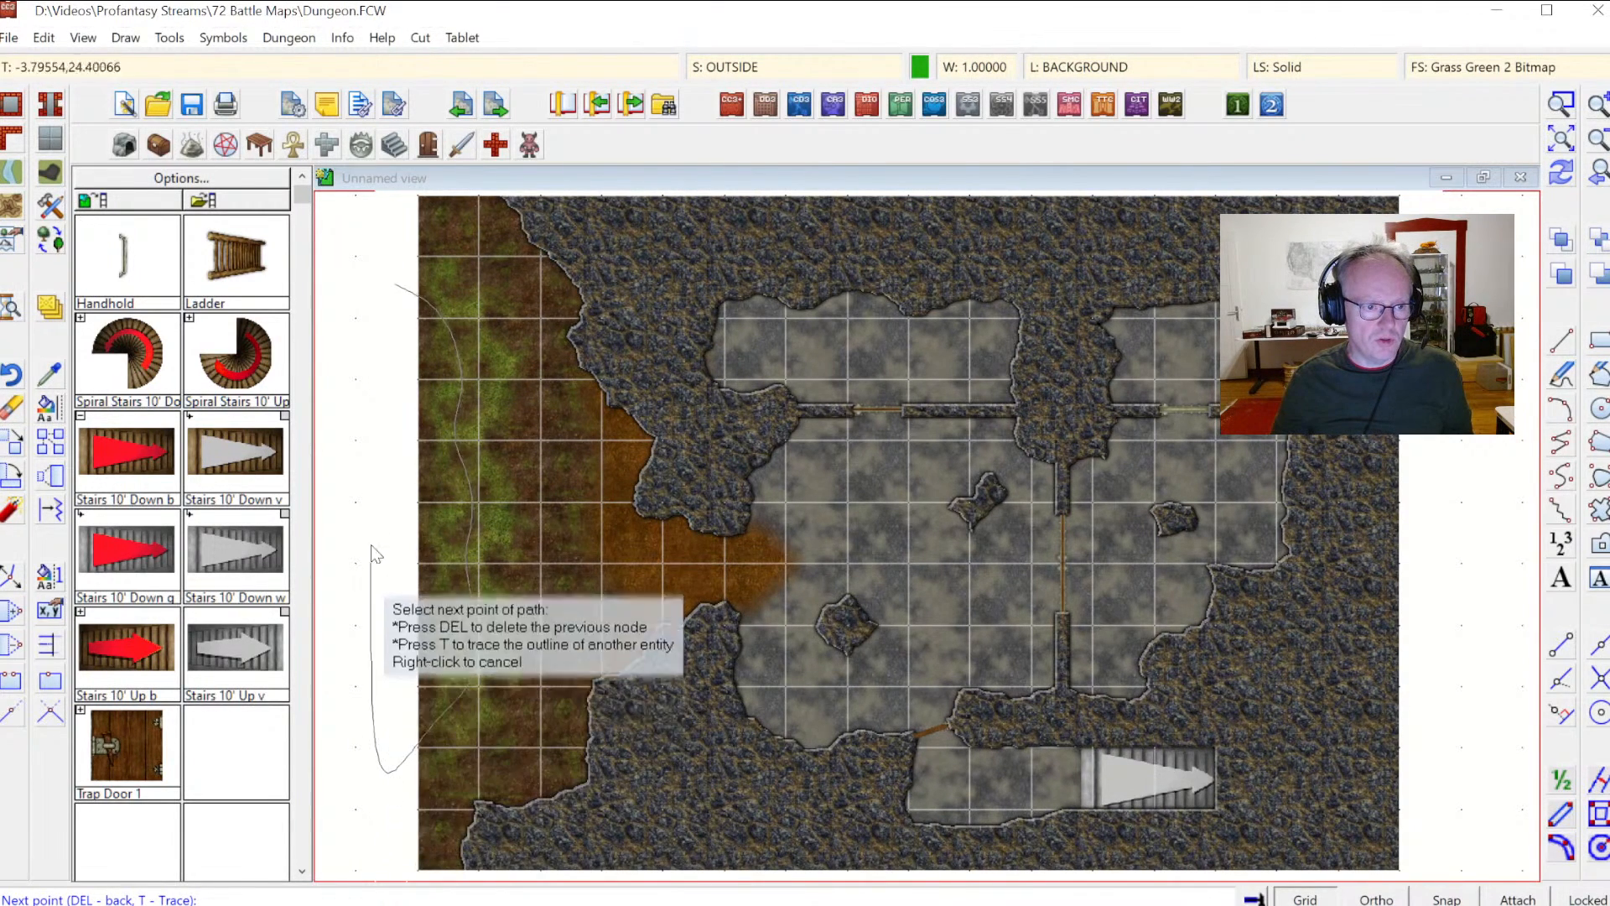
{"action": "right_click", "coordinate": [387, 324]}
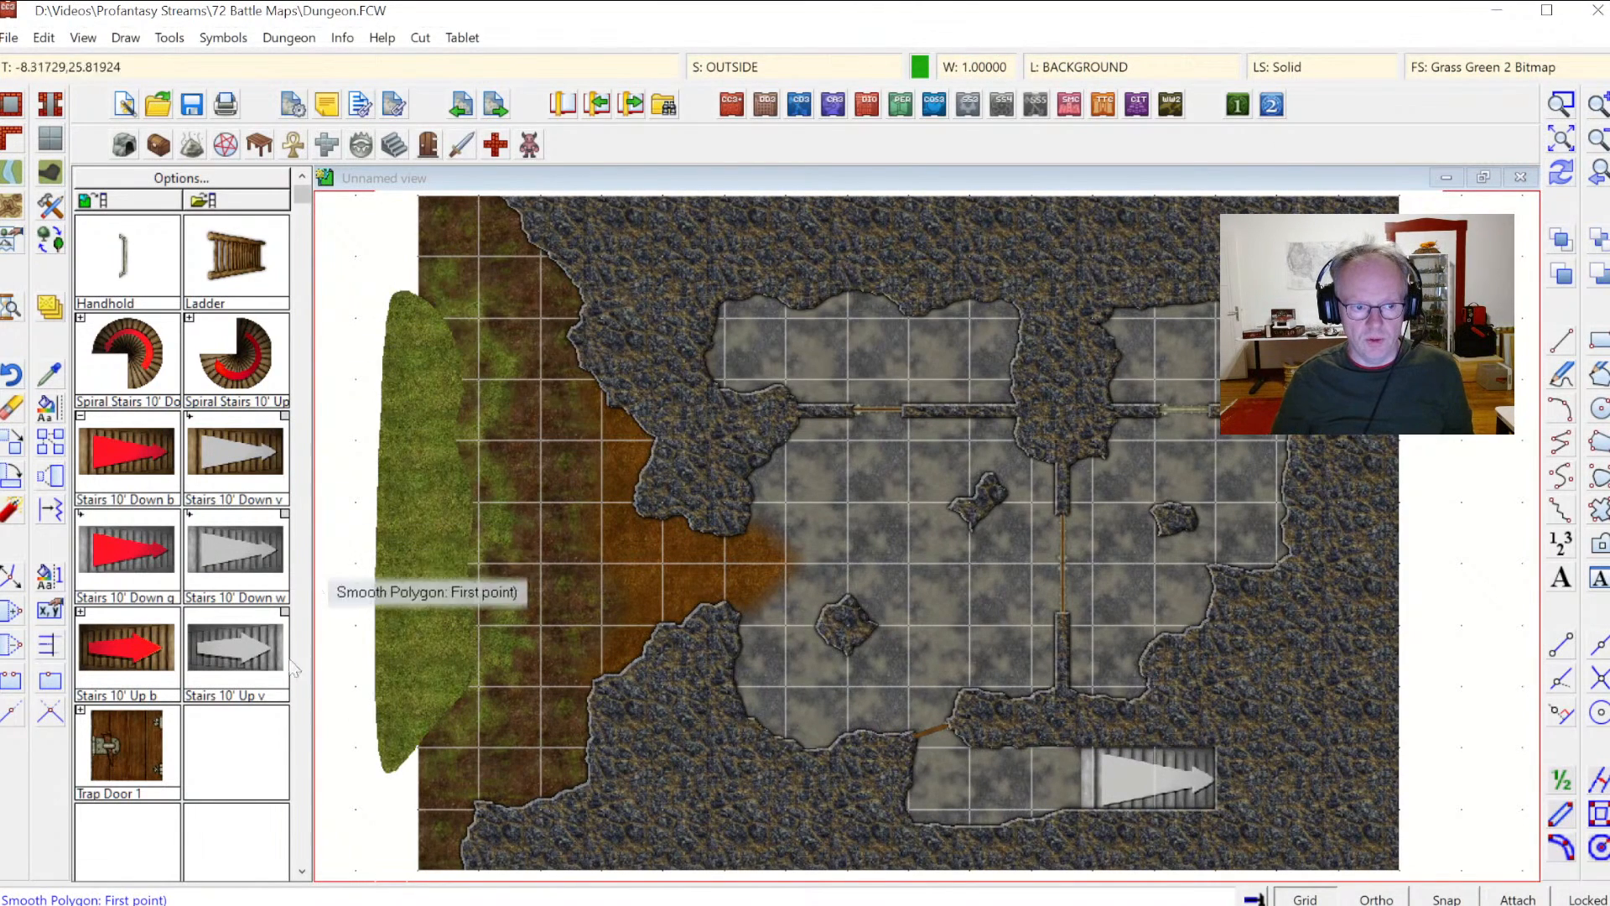
Step: Redraw the map and open the Drawing Sheets and Effects settings to inspect the sheet effects
{"action": "left_click", "coordinate": [1564, 179]}
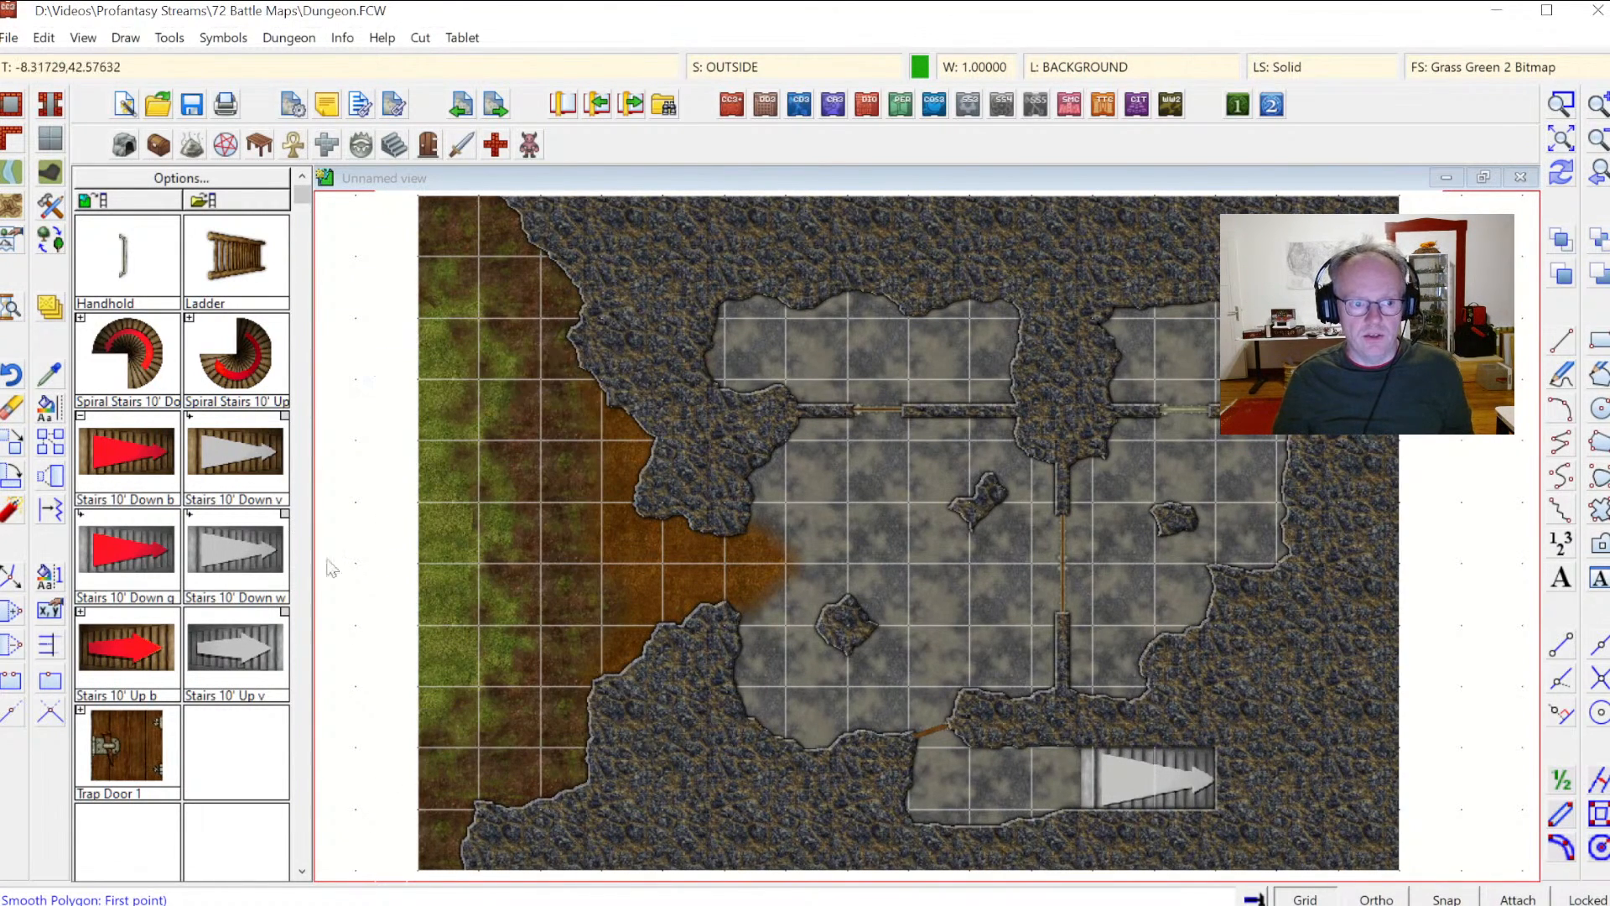
{"action": "left_click", "coordinate": [762, 61]}
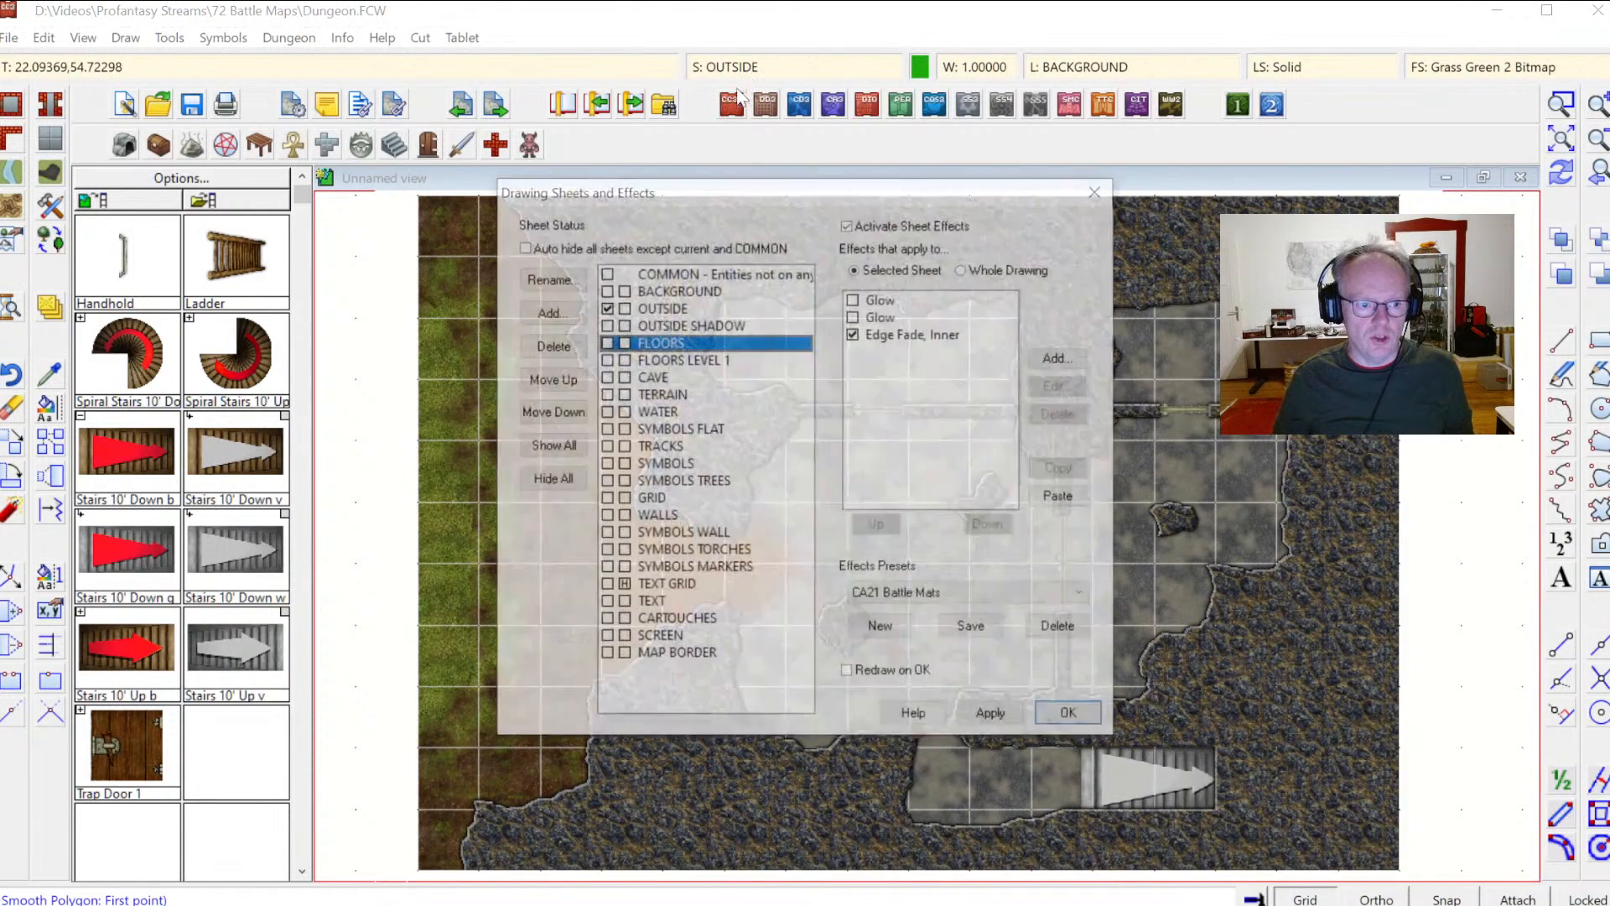
{"action": "left_click", "coordinate": [625, 639]}
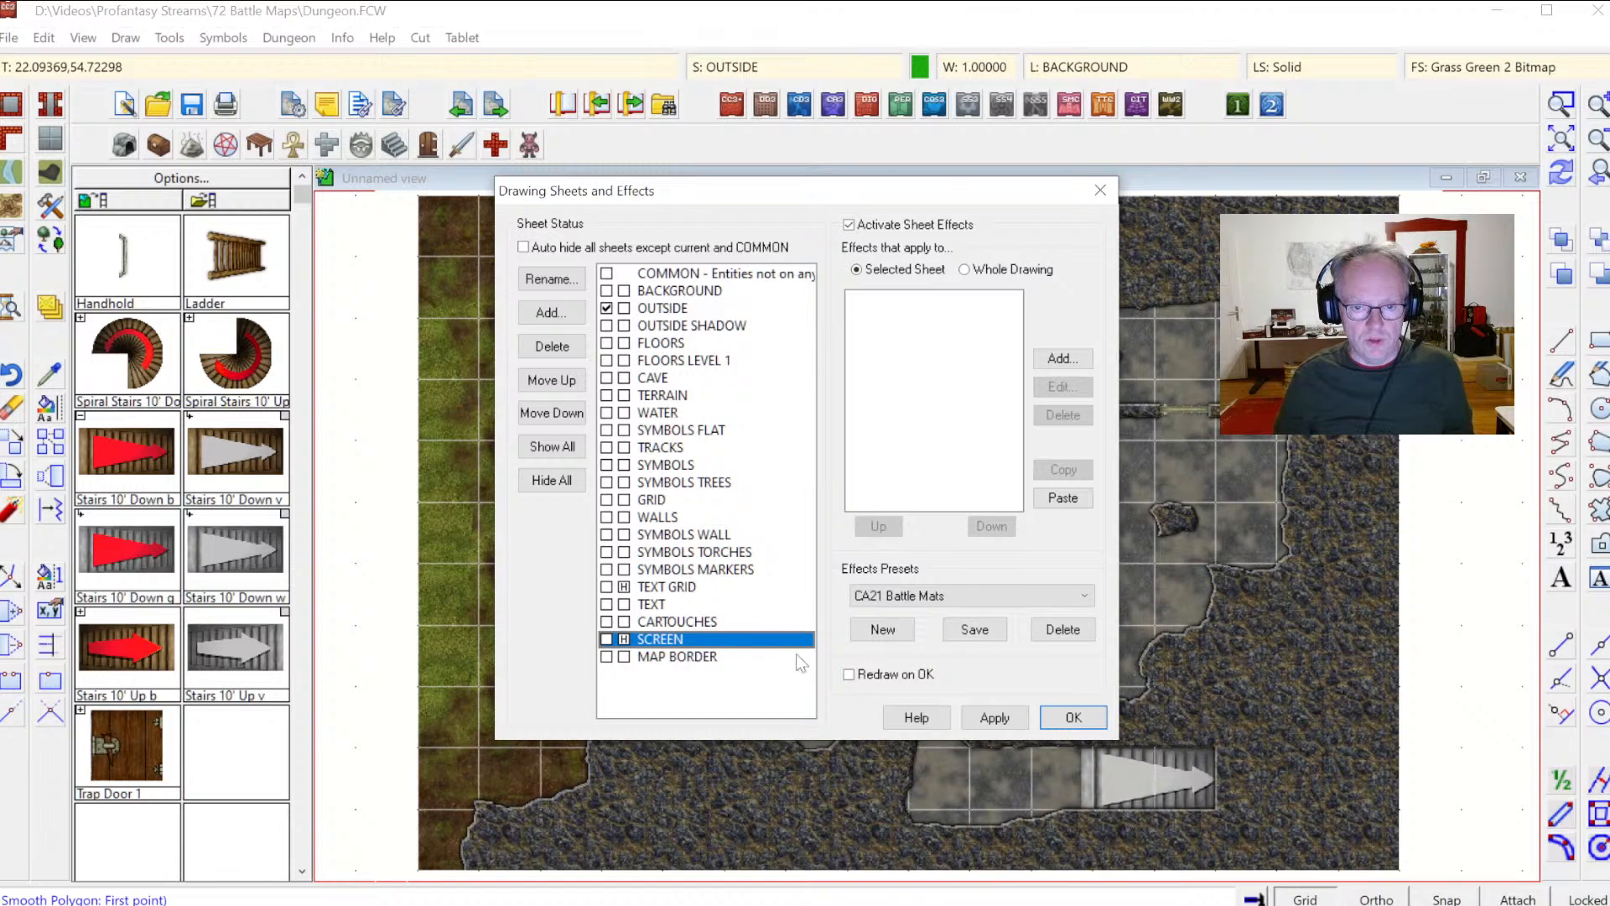
{"action": "left_click", "coordinate": [1073, 718]}
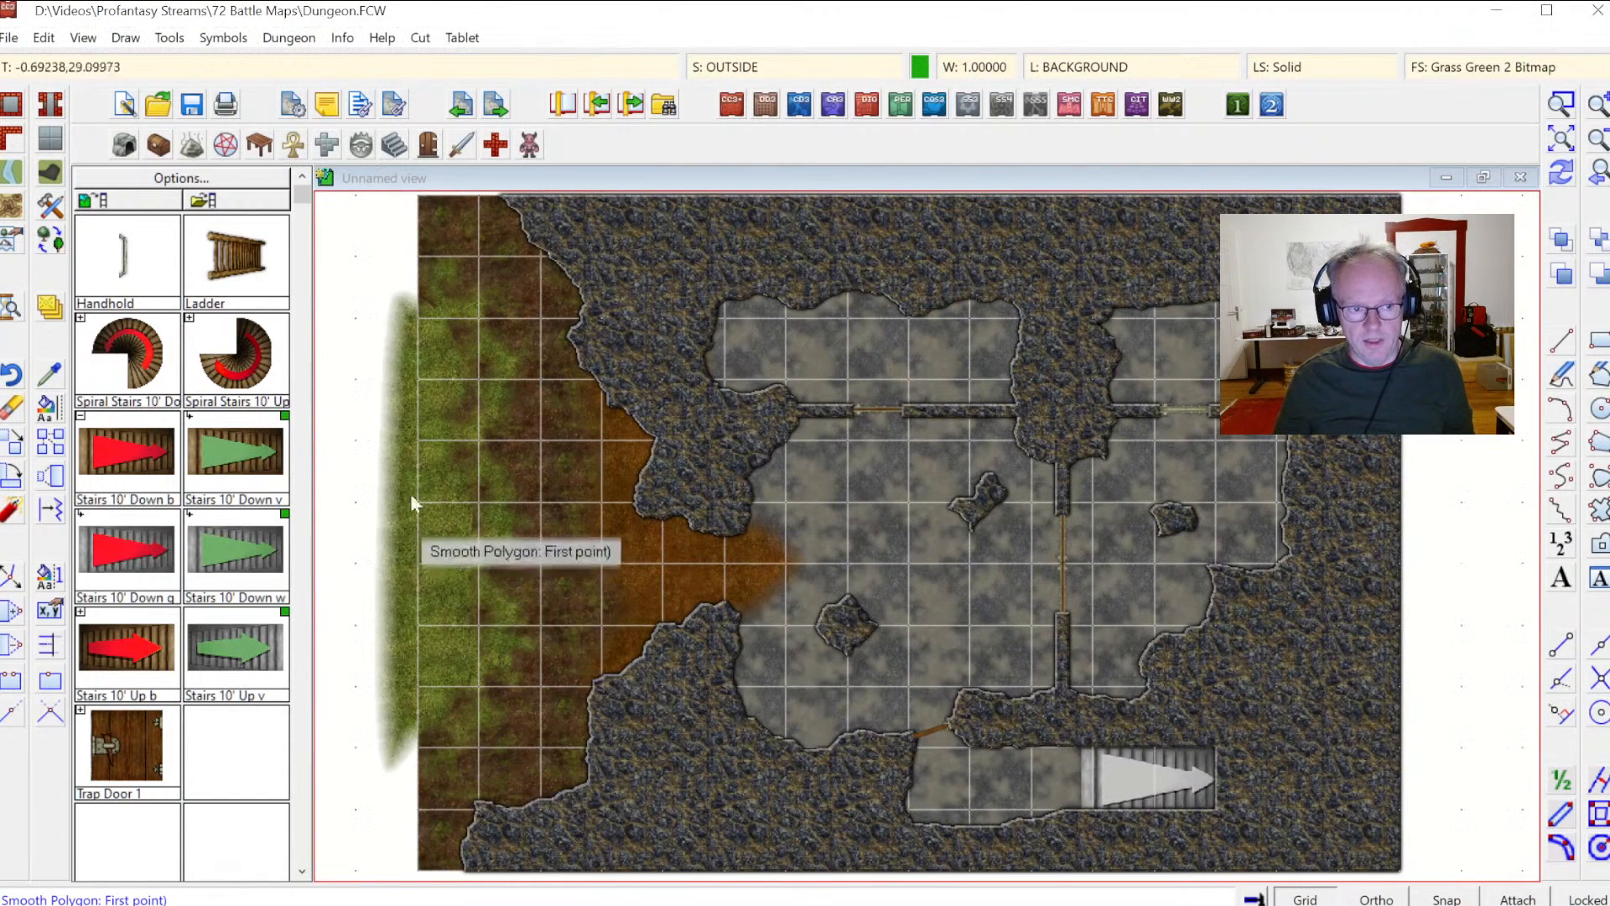
{"action": "left_click", "coordinate": [388, 493]}
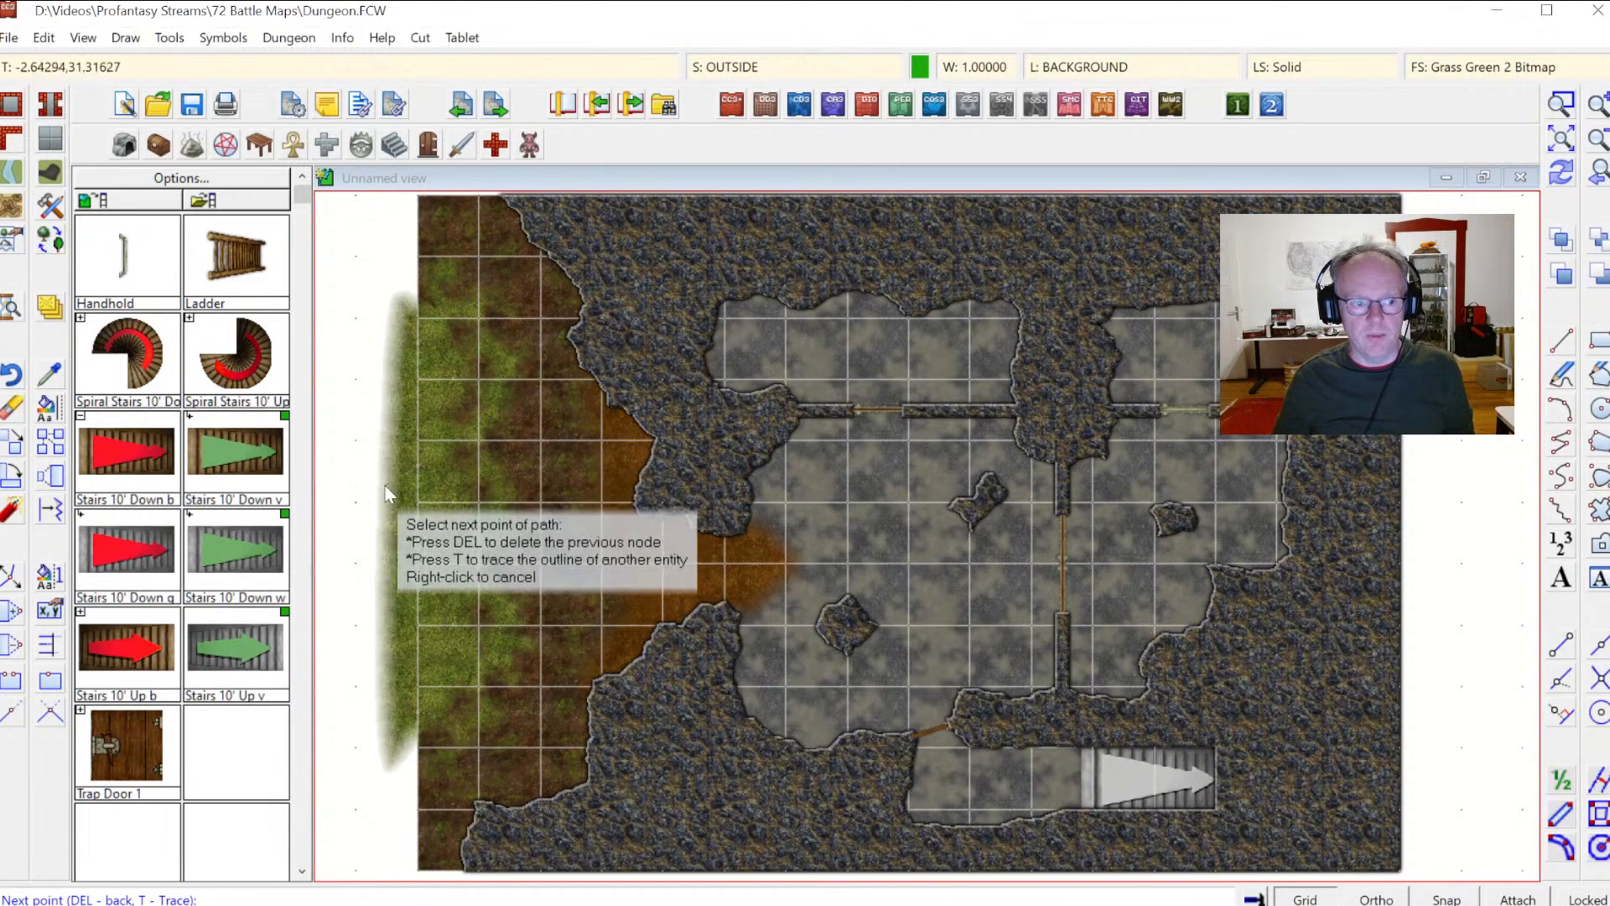
{"action": "right_click", "coordinate": [406, 612]}
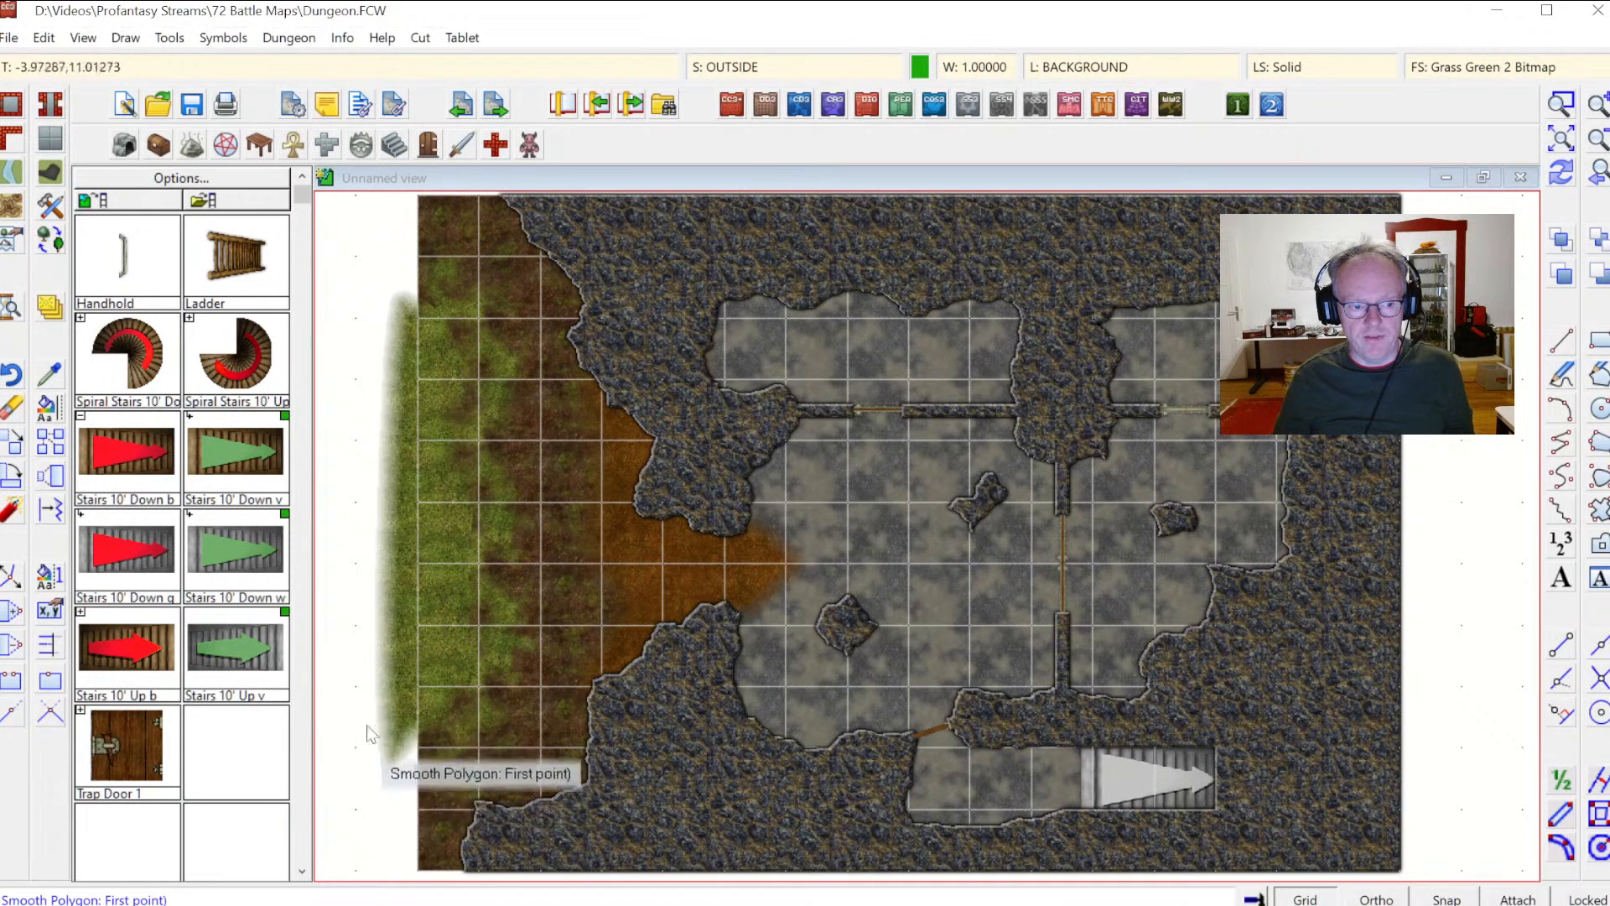
{"action": "left_click", "coordinate": [736, 66]}
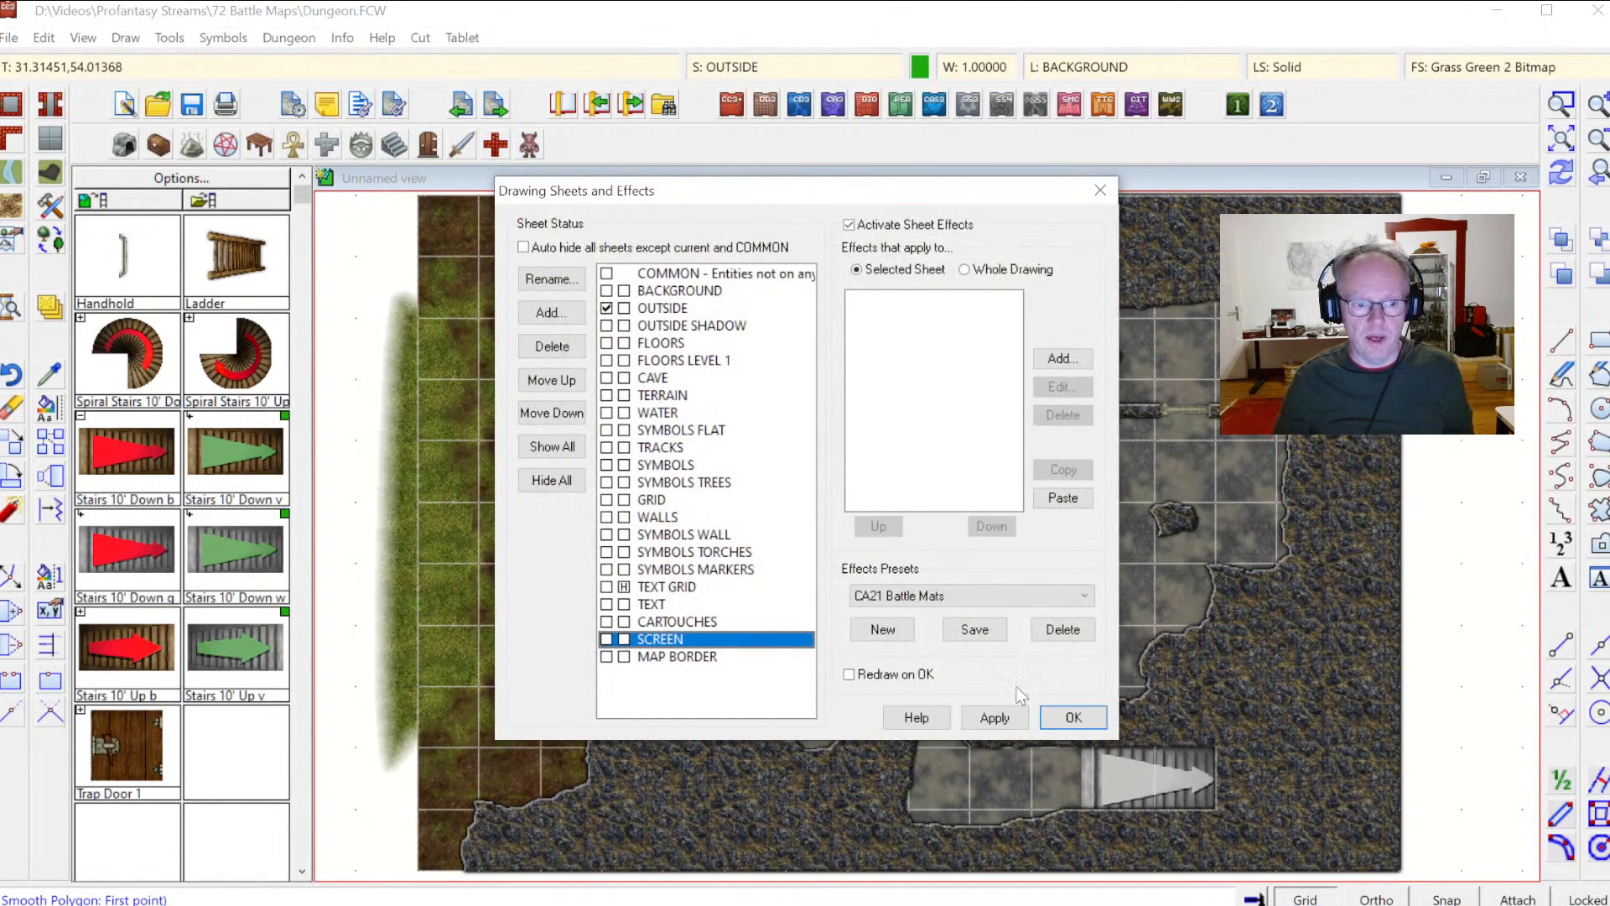
{"action": "left_click", "coordinate": [1069, 719]}
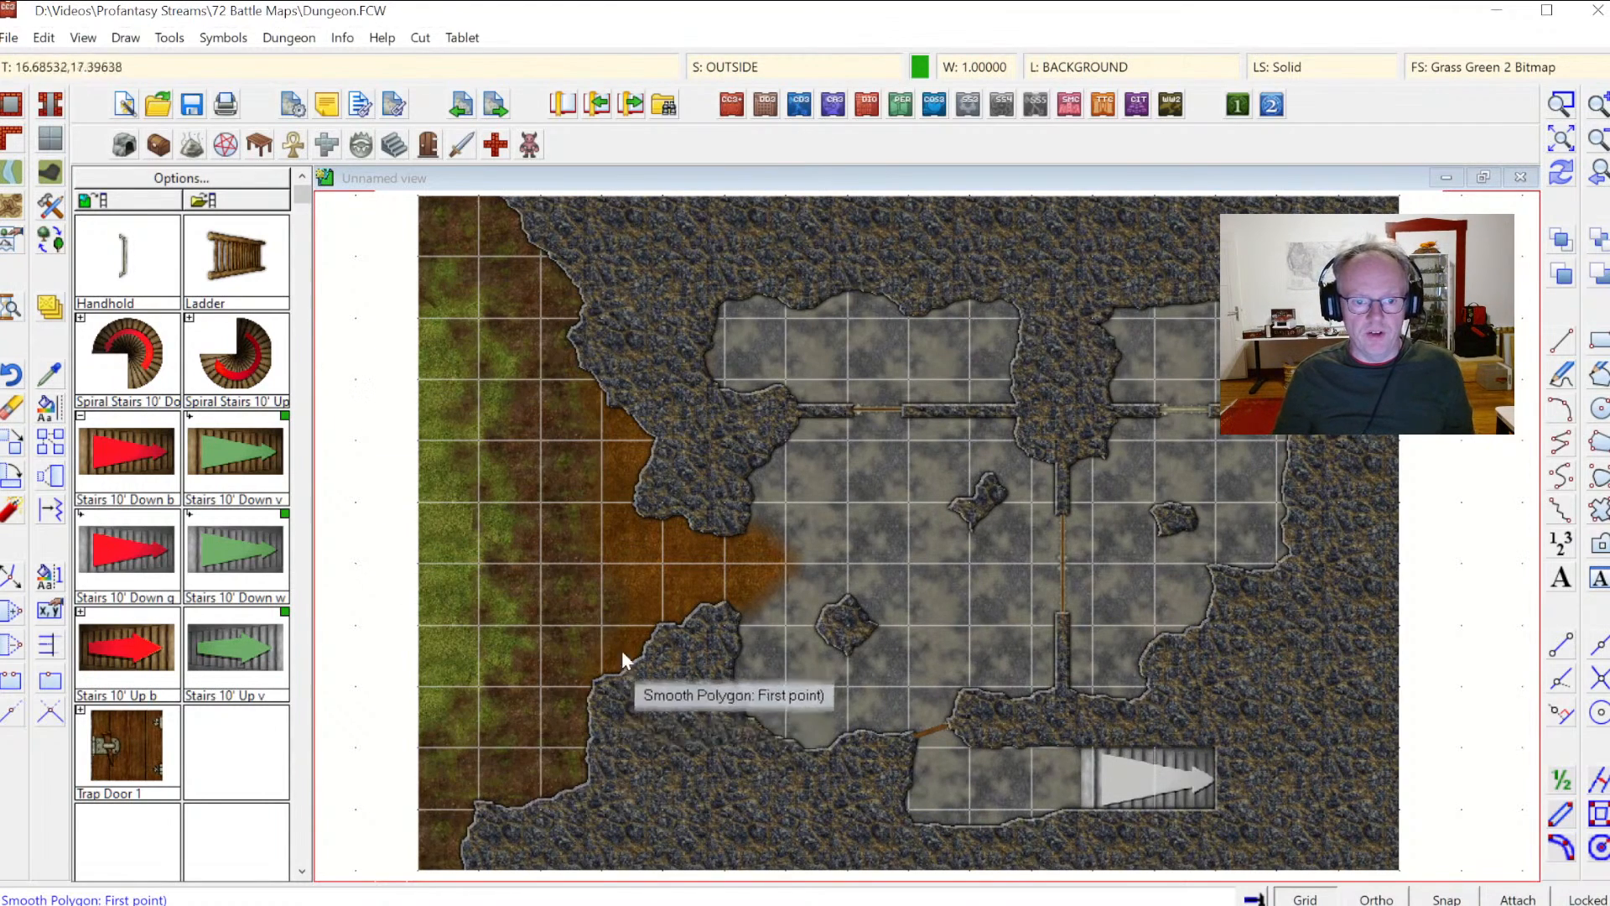
Step: Open the vegetation symbol catalog, pick Tree 1, and make SYMBOLS TREES the current sheet
{"action": "left_click", "coordinate": [531, 145]}
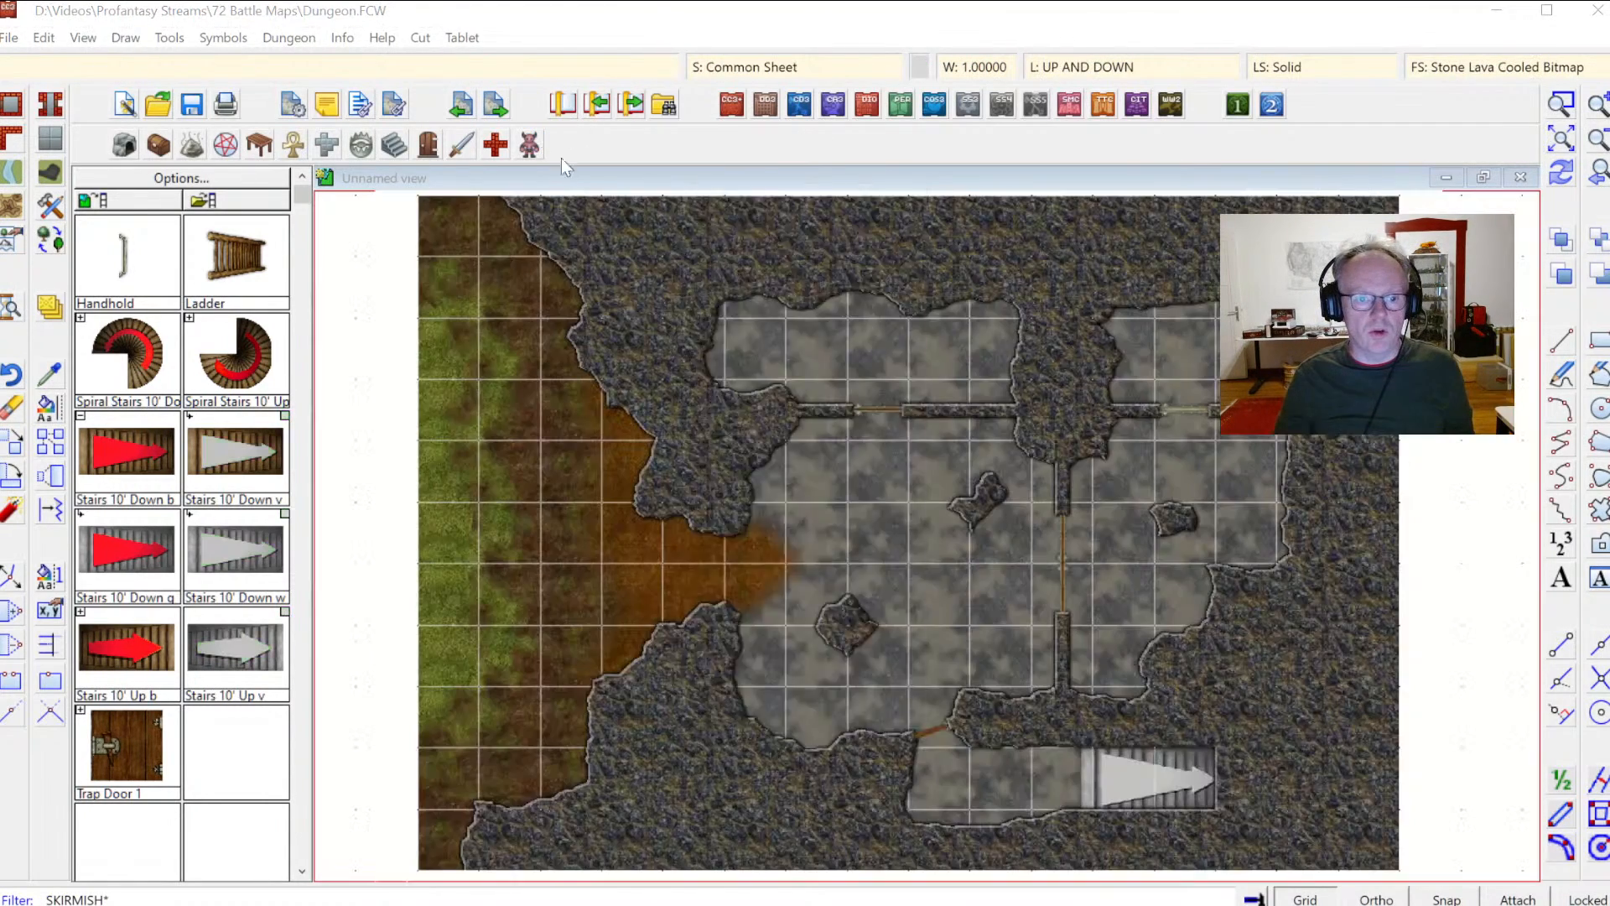
{"action": "double_click", "coordinate": [798, 409]}
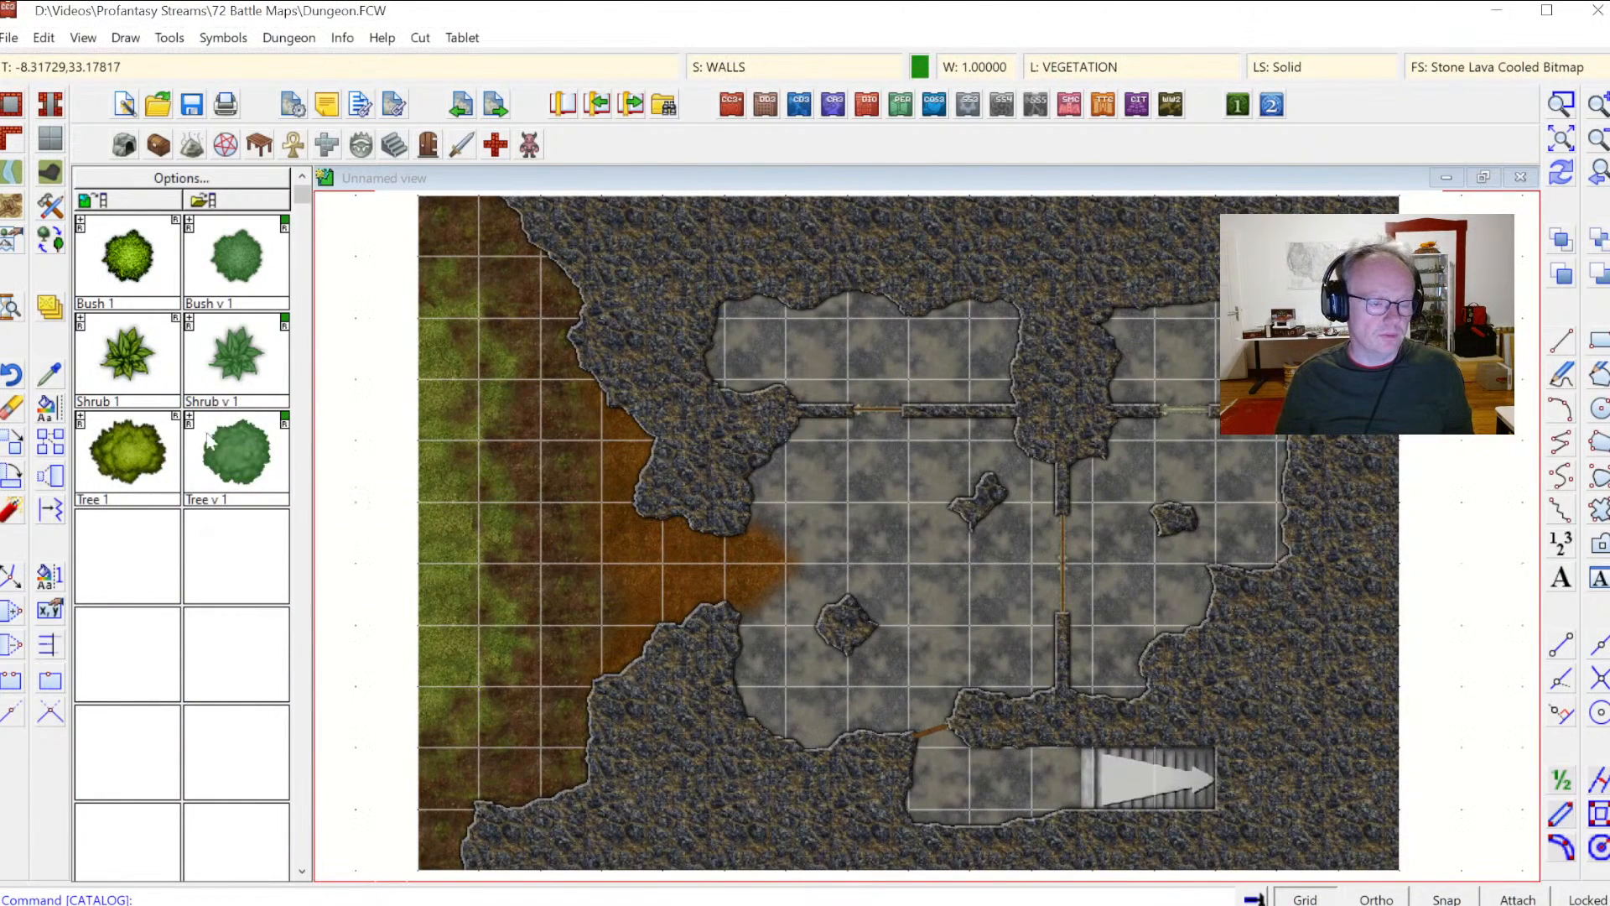
{"action": "left_click", "coordinate": [134, 470]}
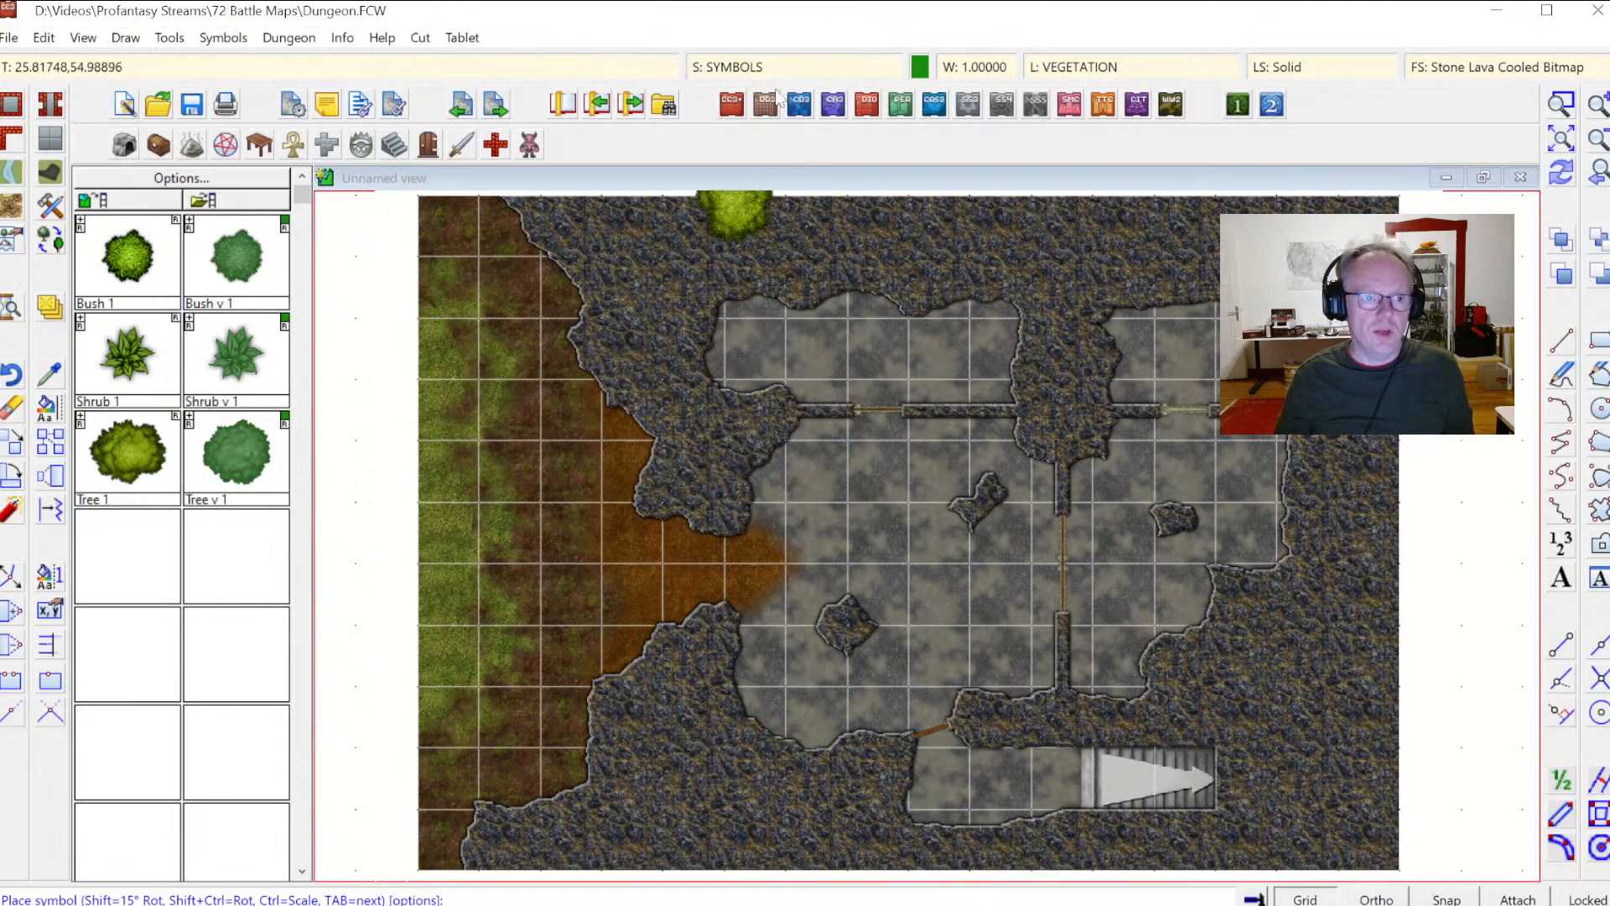
{"action": "left_click", "coordinate": [711, 68]}
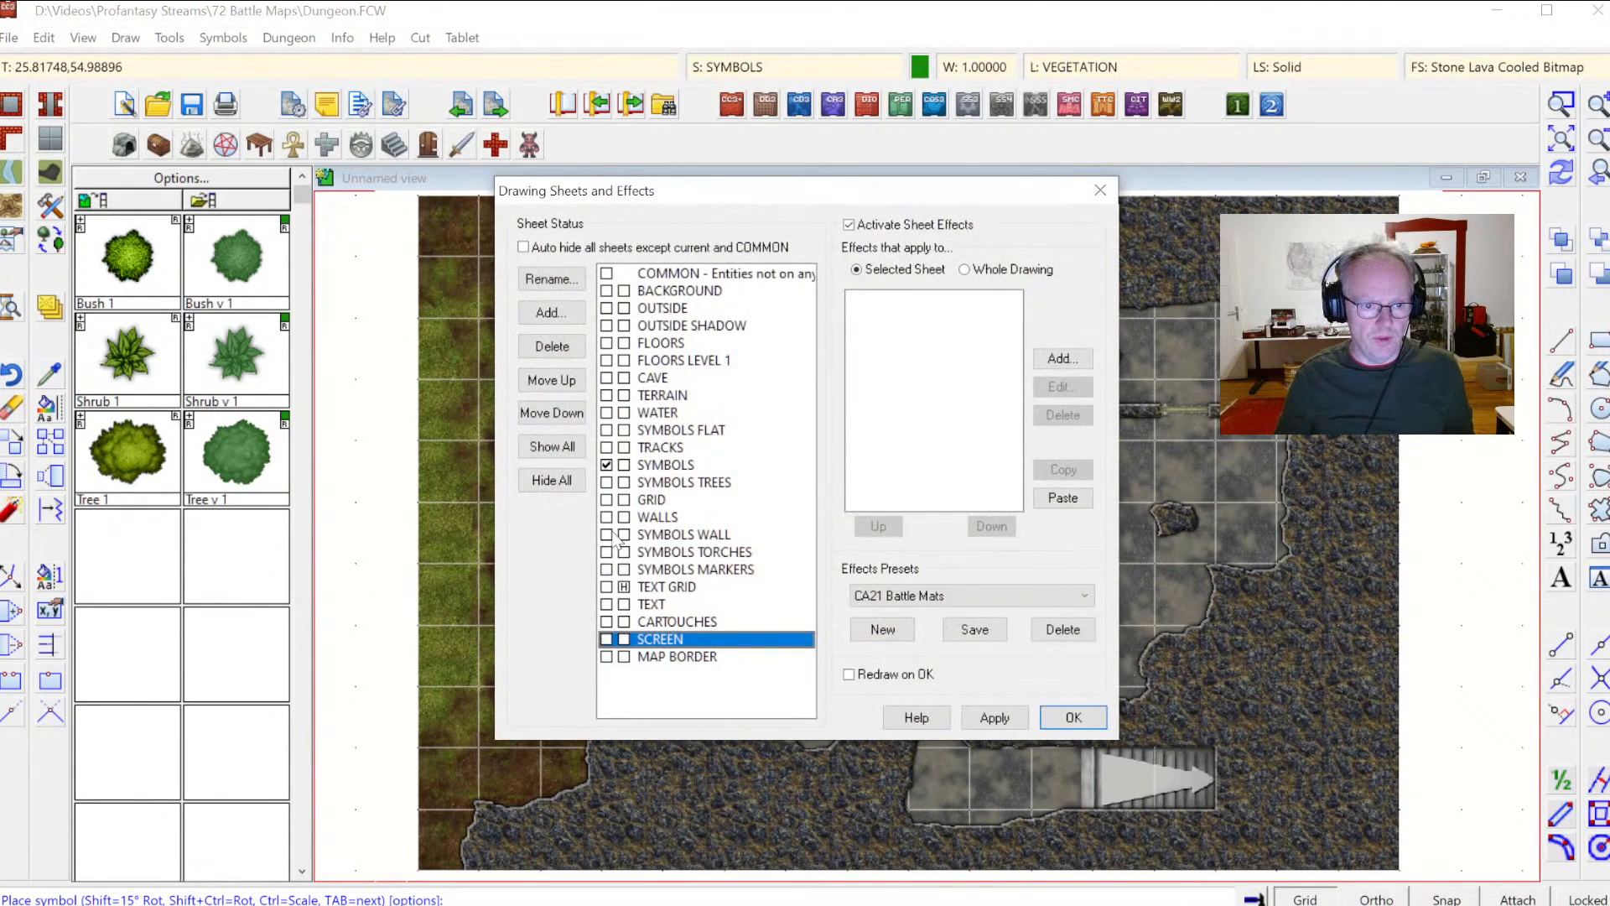
{"action": "left_click", "coordinate": [606, 483]}
{"action": "left_click", "coordinate": [1064, 714]}
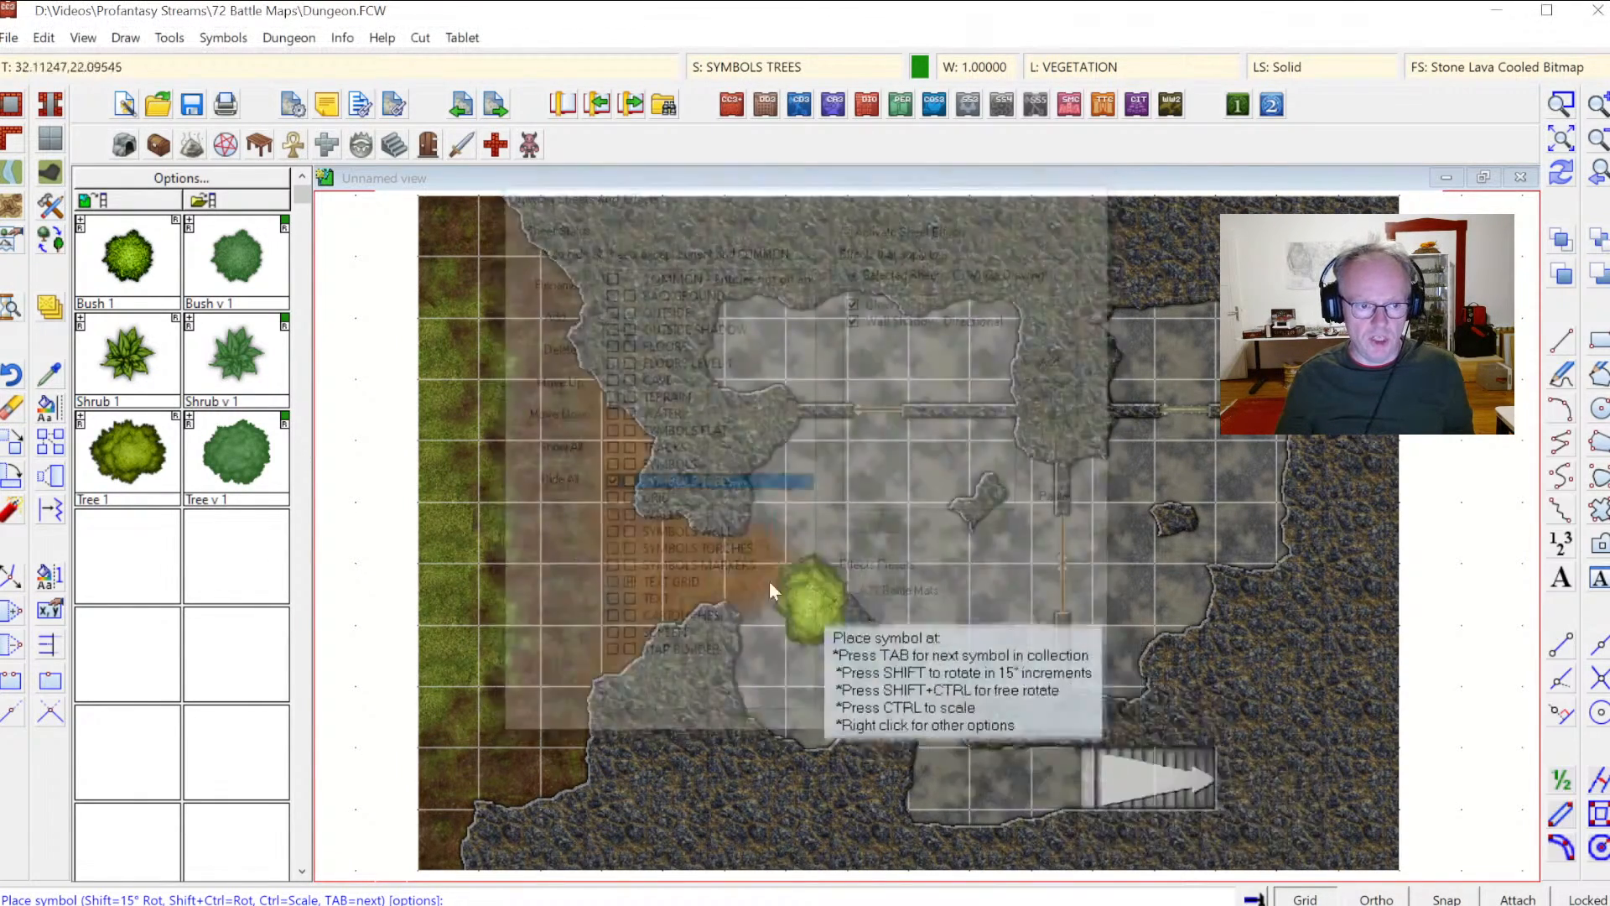
Step: Place six Tree 1 symbols down the grass strip along the map's left edge, then redraw
{"action": "left_click", "coordinate": [441, 361]}
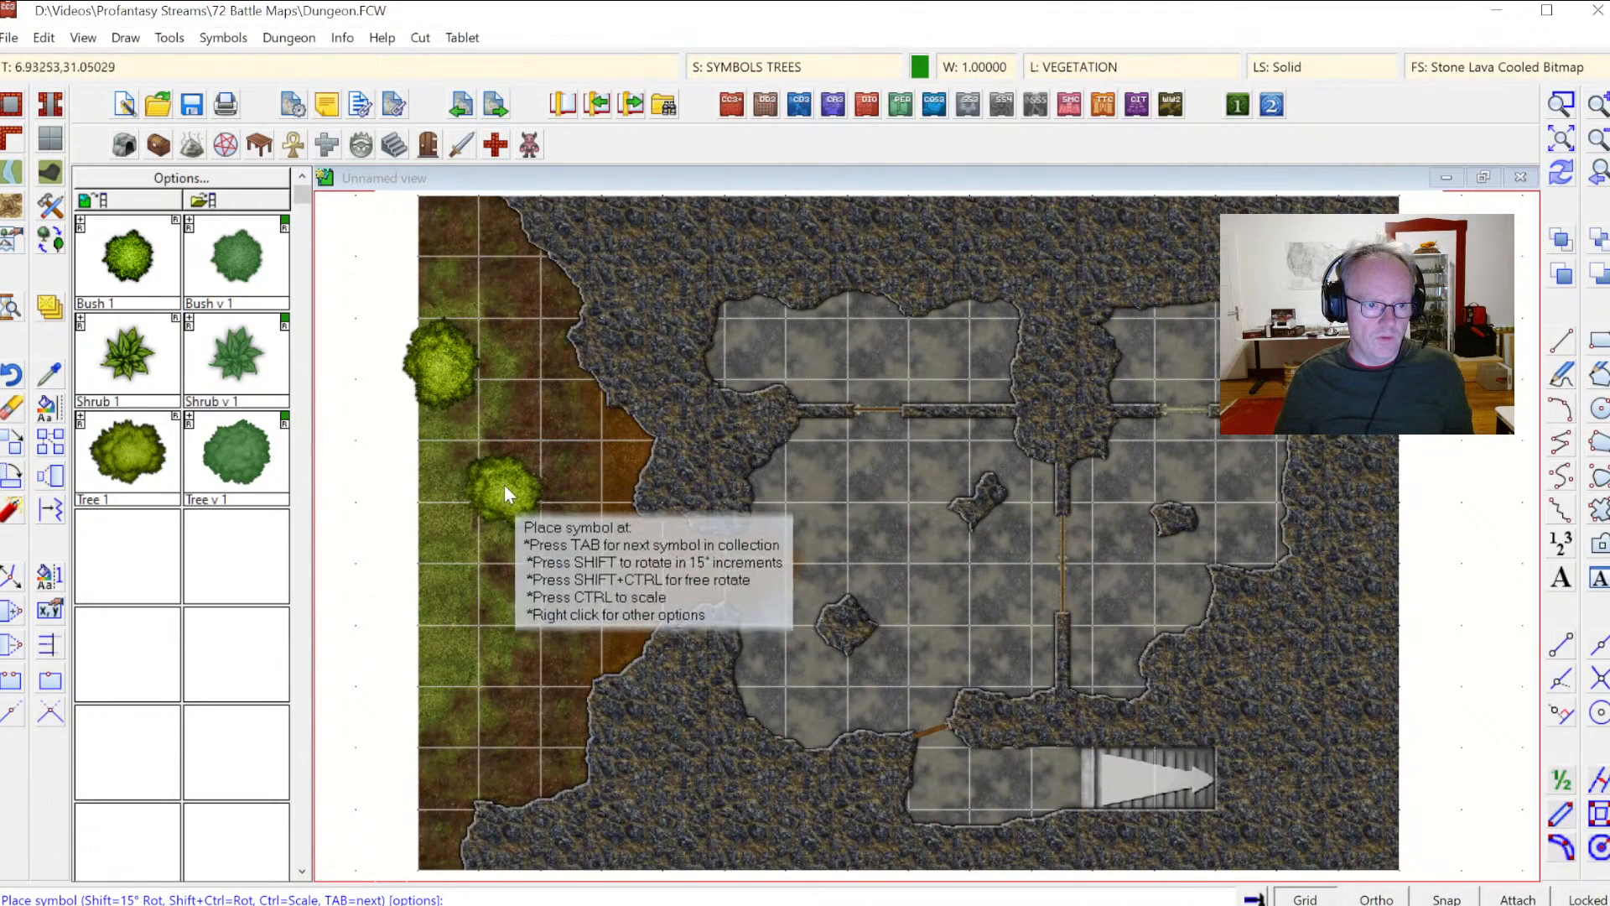
{"action": "left_click", "coordinate": [491, 479]}
{"action": "left_click", "coordinate": [447, 669]}
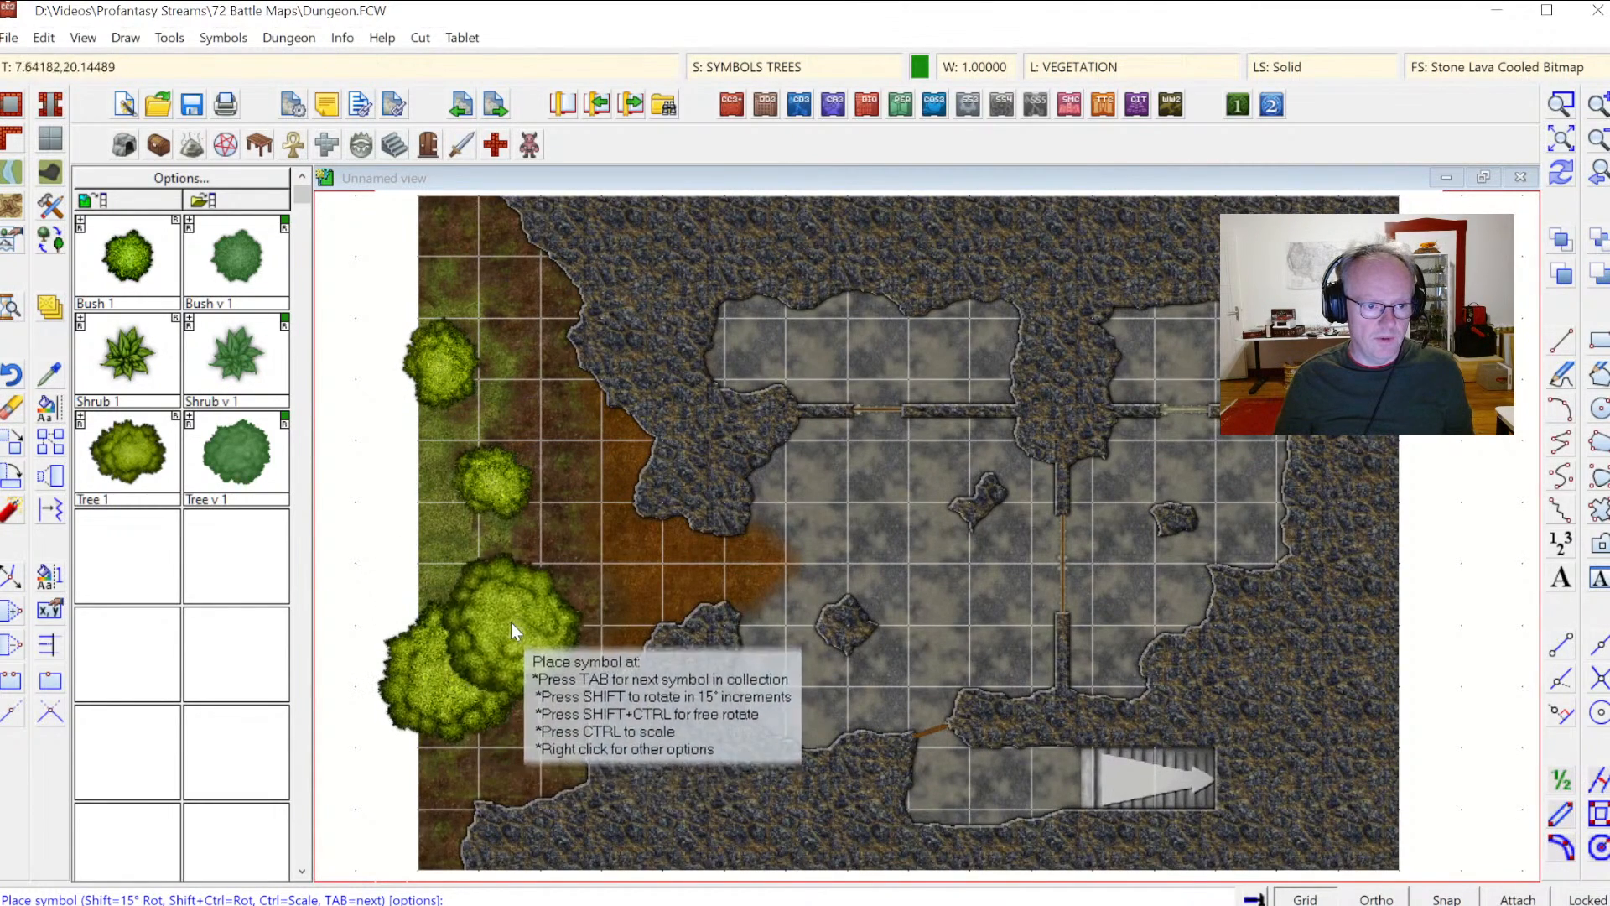
{"action": "left_click", "coordinate": [425, 431]}
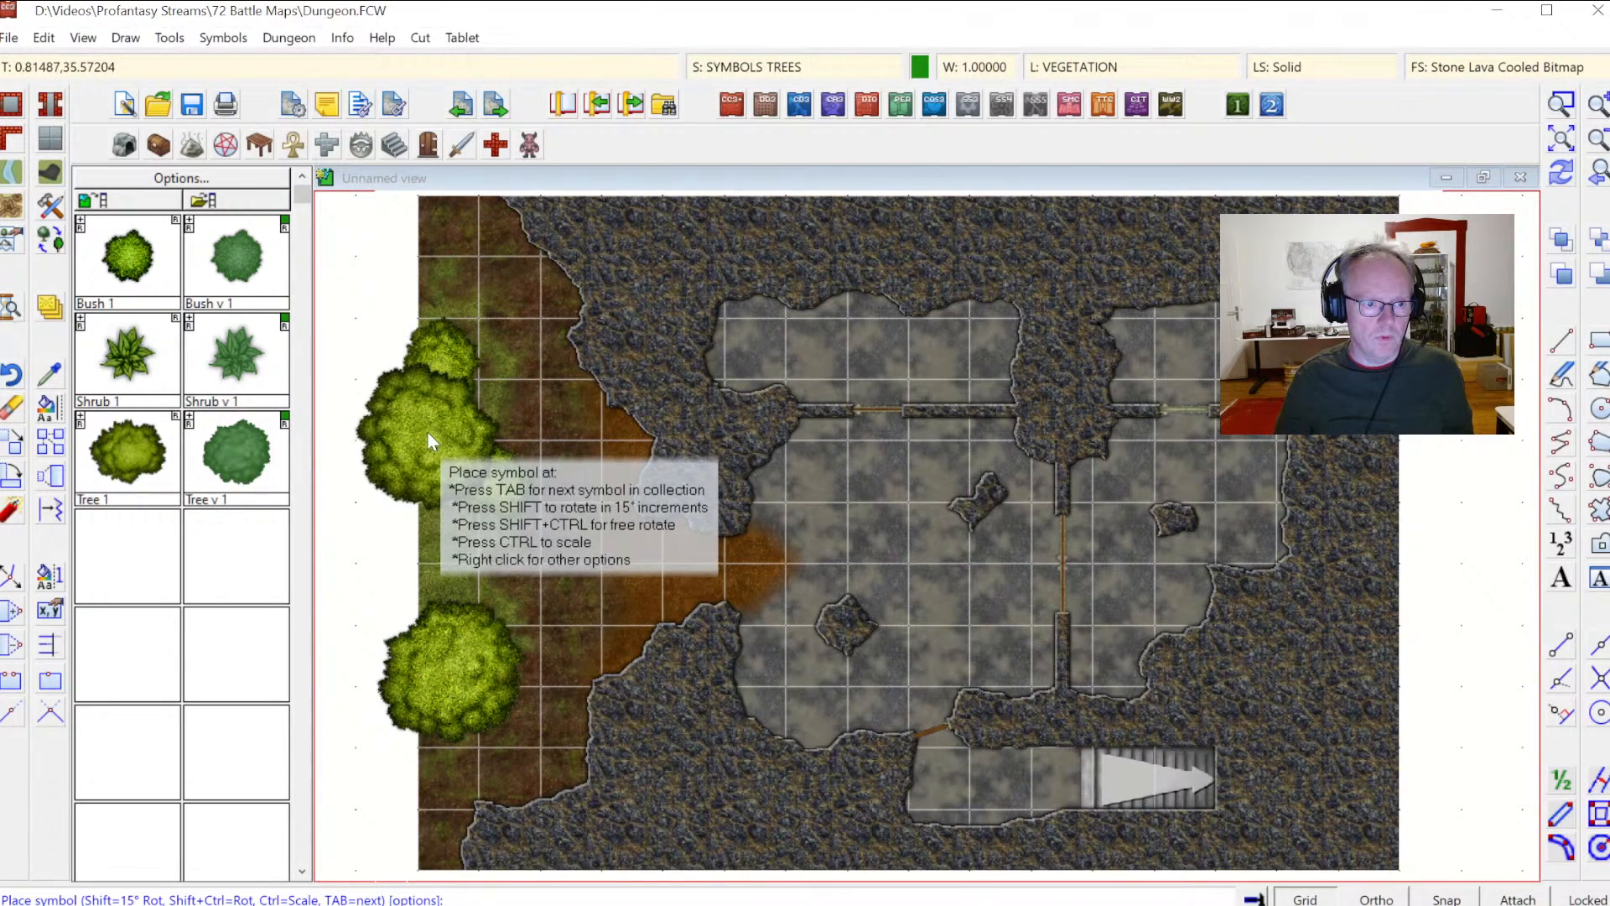
{"action": "left_click", "coordinate": [434, 228]}
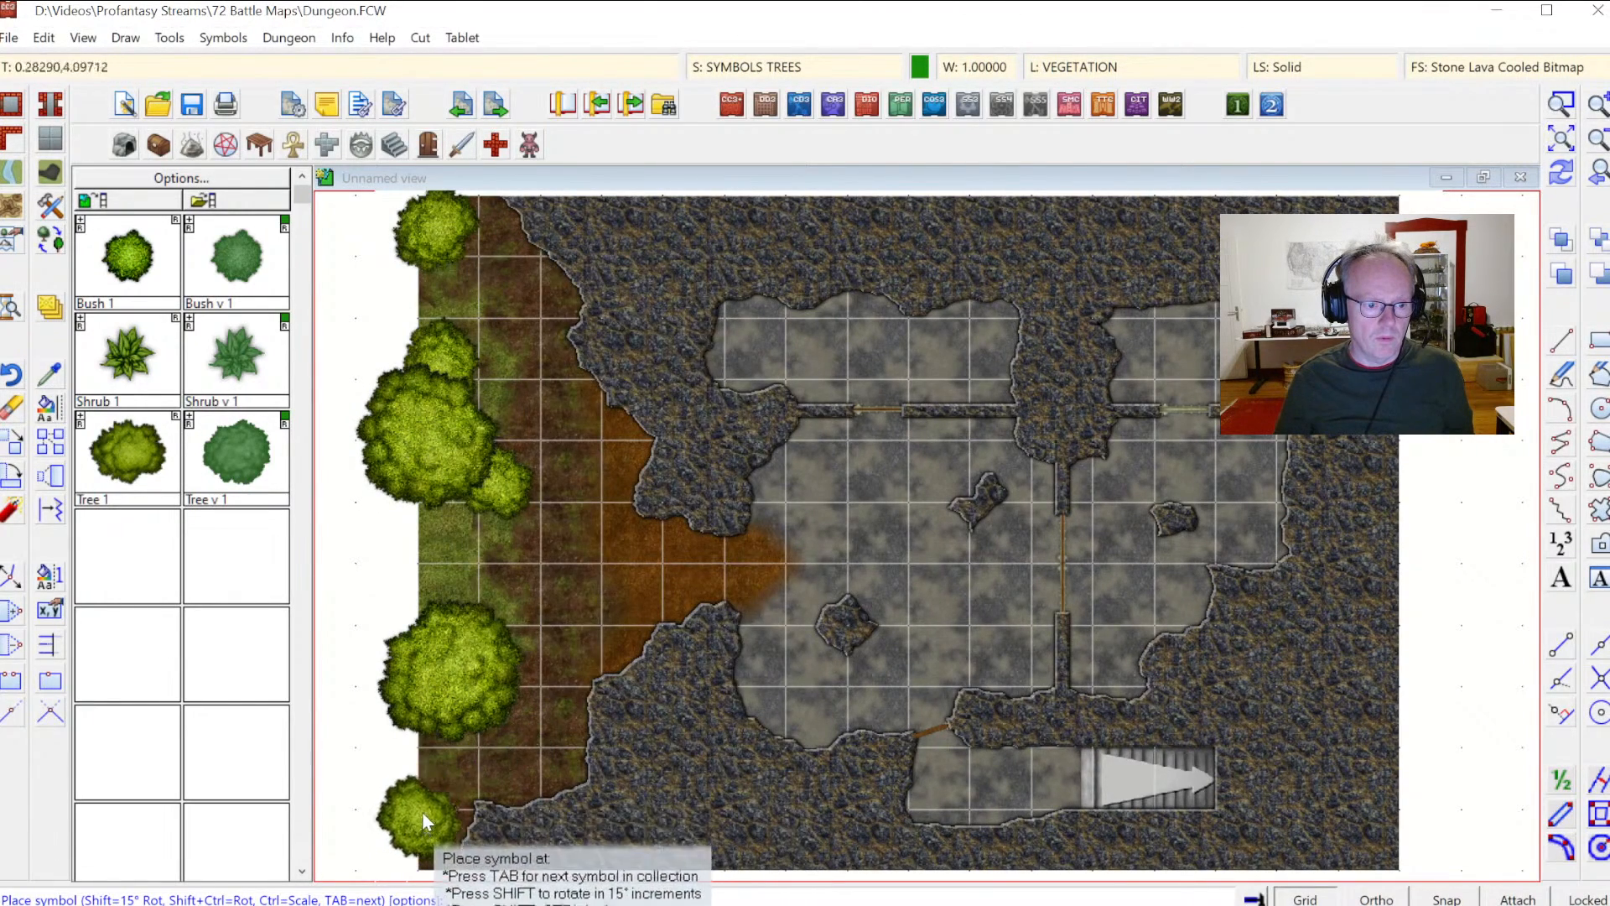
{"action": "left_click", "coordinate": [418, 749]}
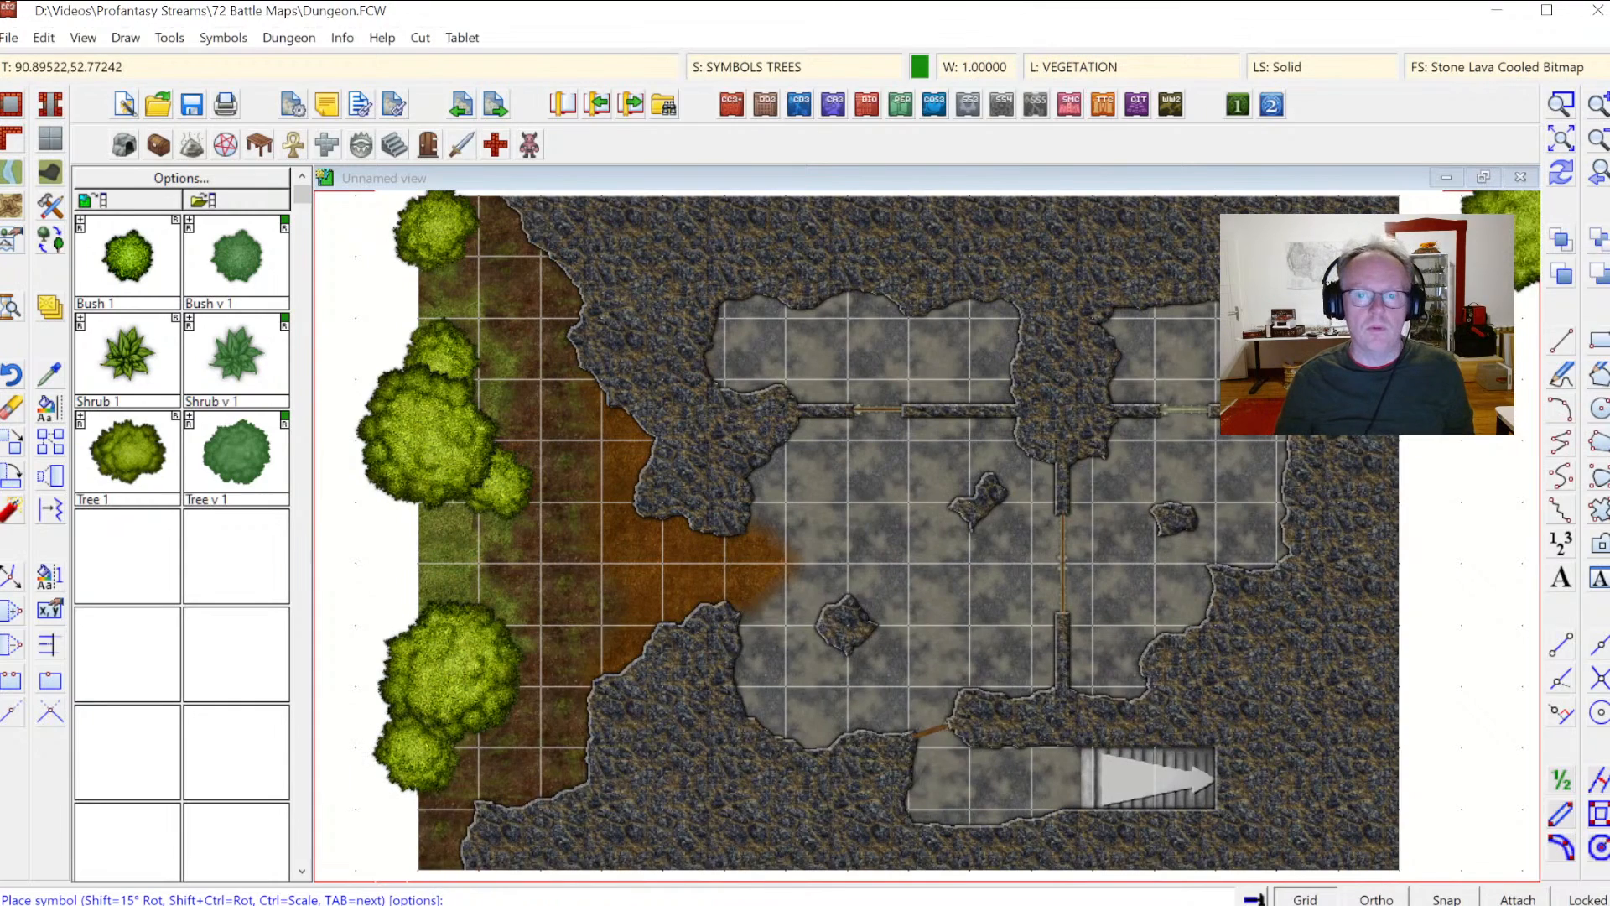
{"action": "left_click", "coordinate": [1561, 173]}
{"action": "key", "text": "Escape"}
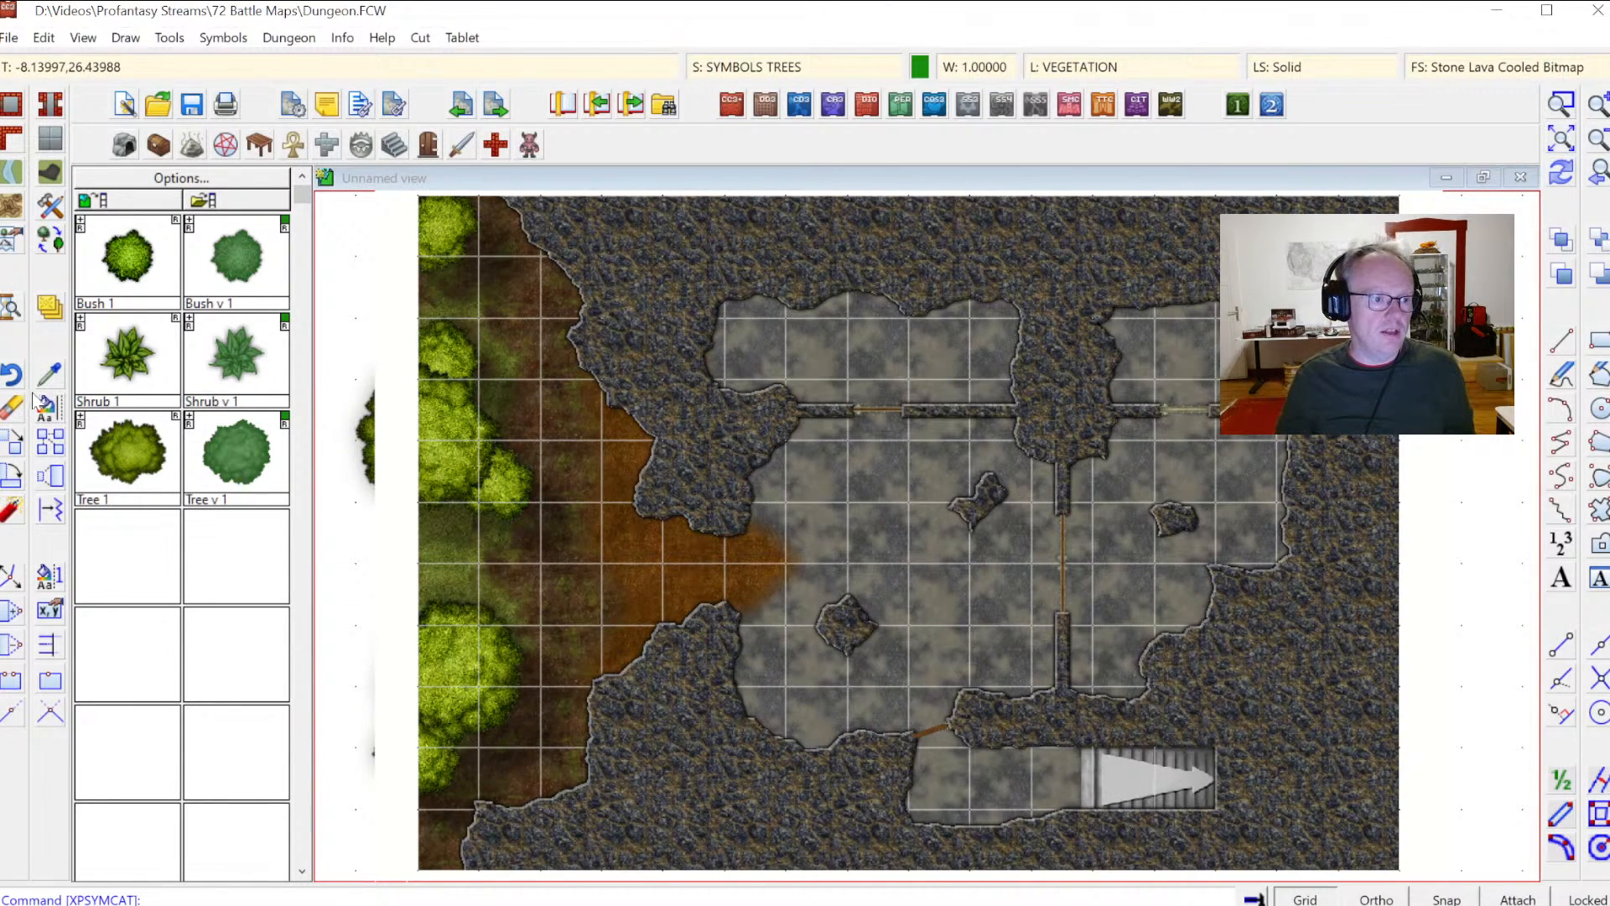
Step: Move the large upper-left tree slightly right onto the grass
{"action": "left_click", "coordinate": [12, 448]}
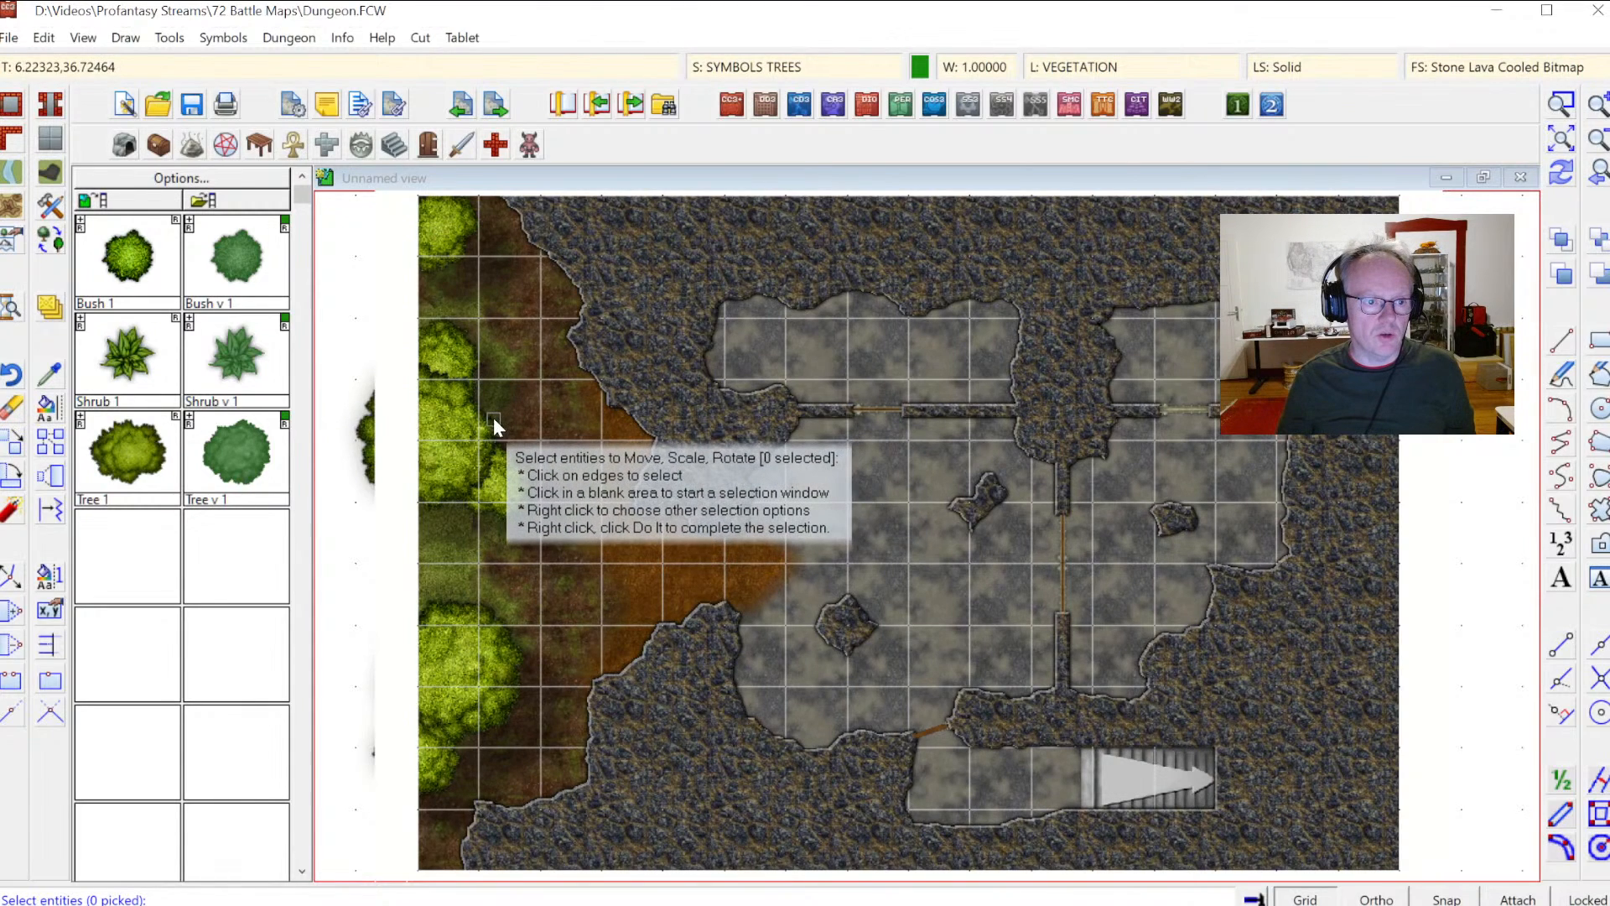
{"action": "left_click", "coordinate": [503, 424]}
{"action": "right_click", "coordinate": [510, 421]}
{"action": "left_click", "coordinate": [513, 430]}
{"action": "left_click", "coordinate": [432, 435]}
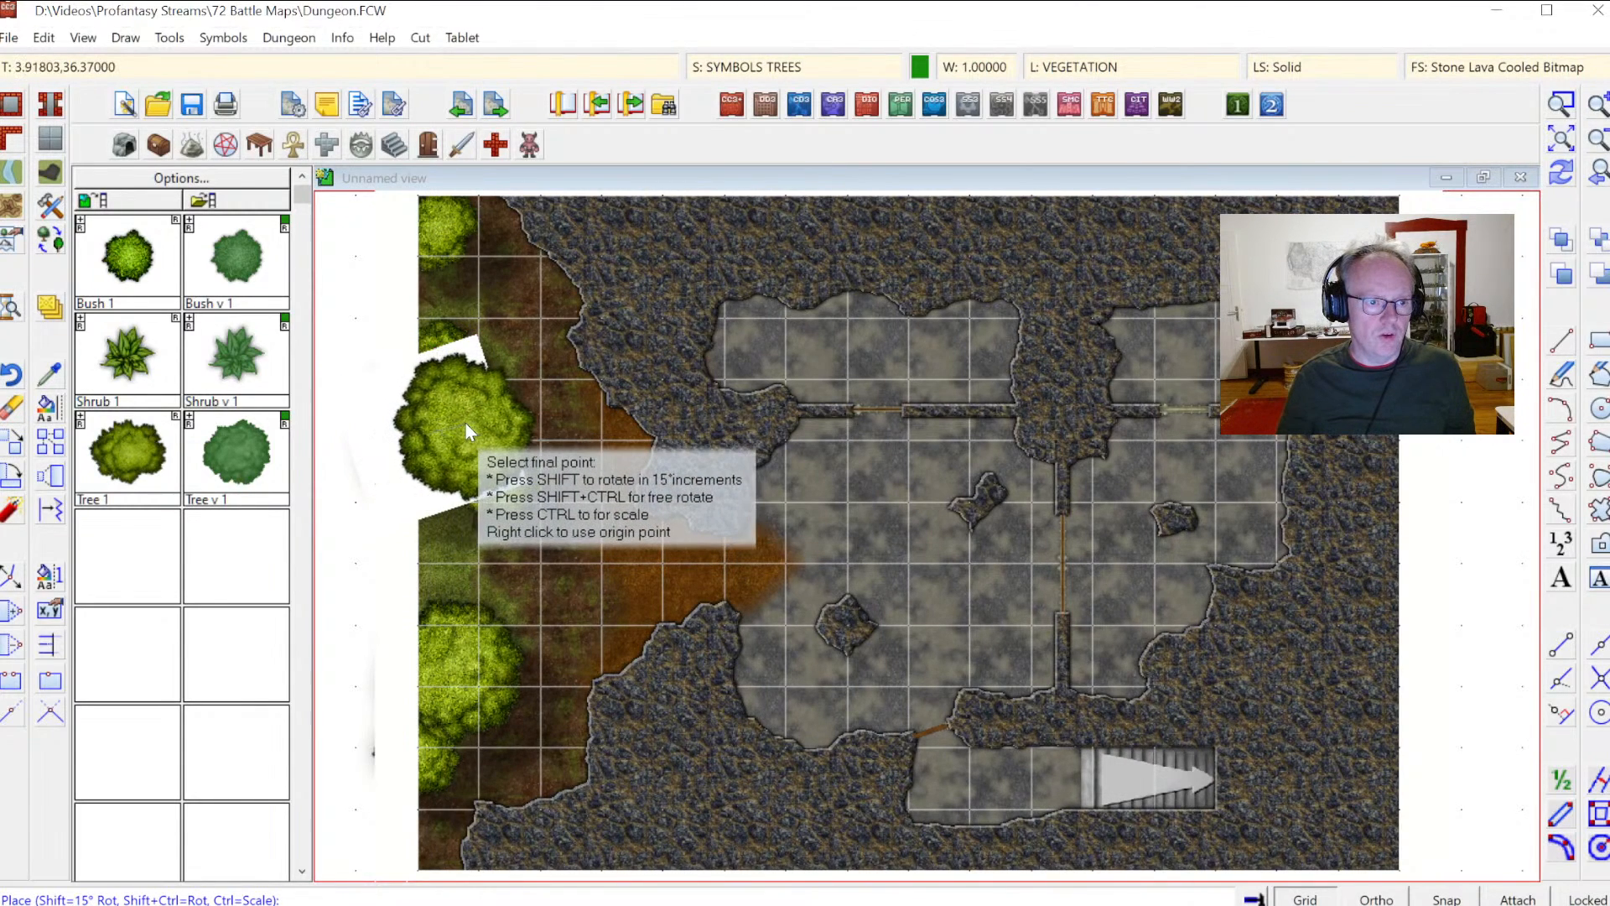
{"action": "left_click", "coordinate": [466, 433]}
Step: Select only the bottom-left tree and move it slightly right onto the map, then redraw
{"action": "right_click", "coordinate": [453, 721]}
{"action": "left_click", "coordinate": [451, 767]}
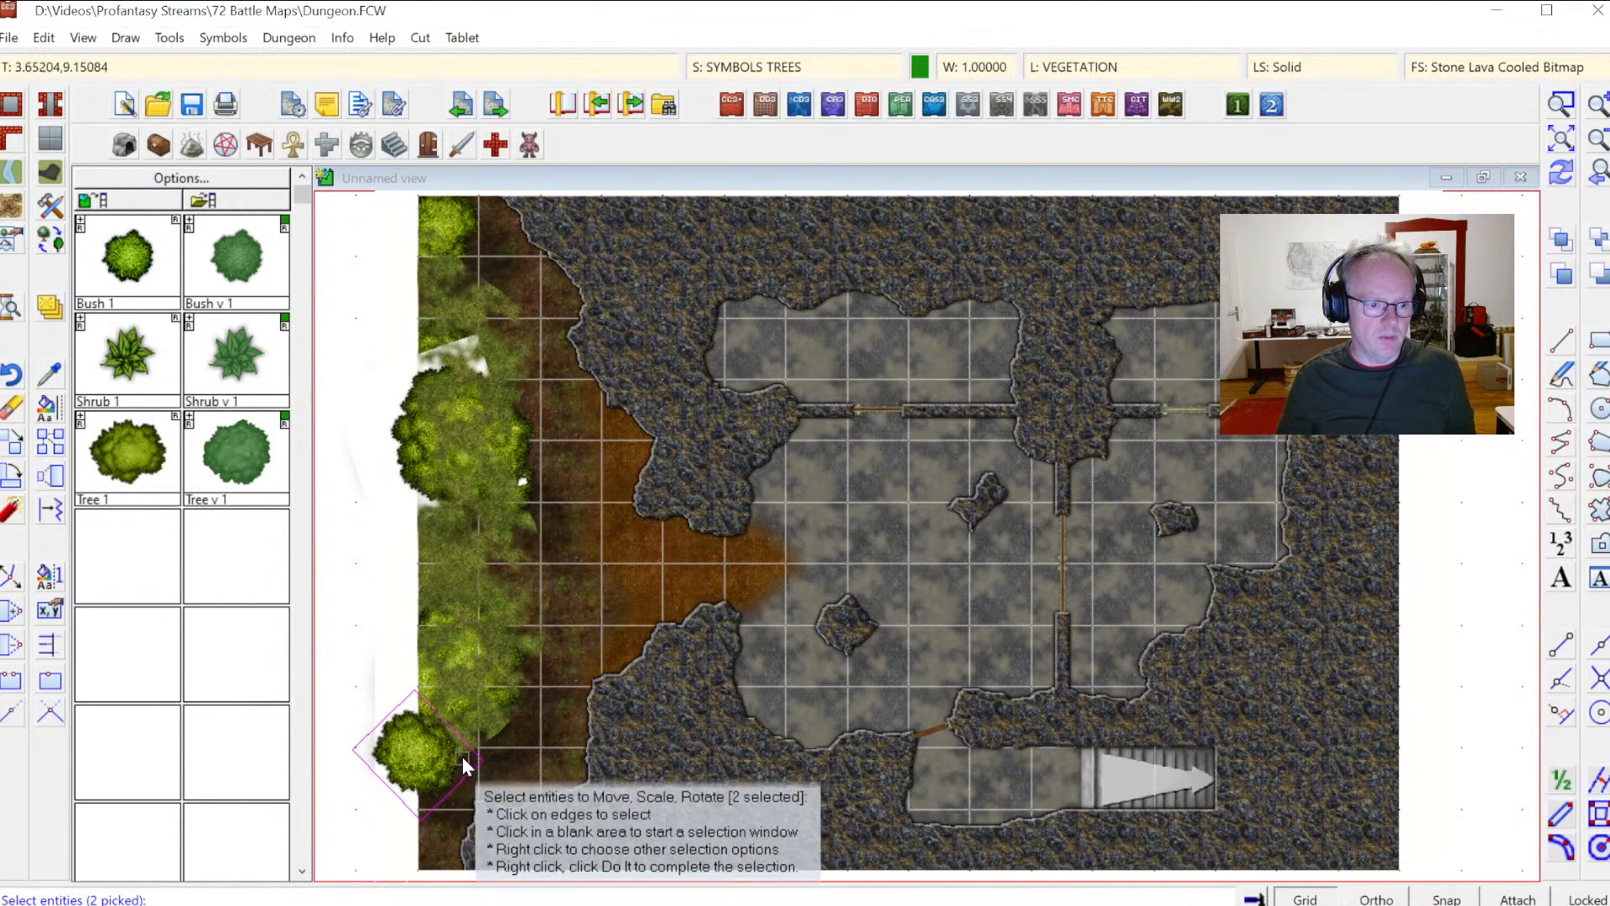
{"action": "right_click", "coordinate": [494, 696]}
{"action": "mouse_move", "coordinate": [505, 741]}
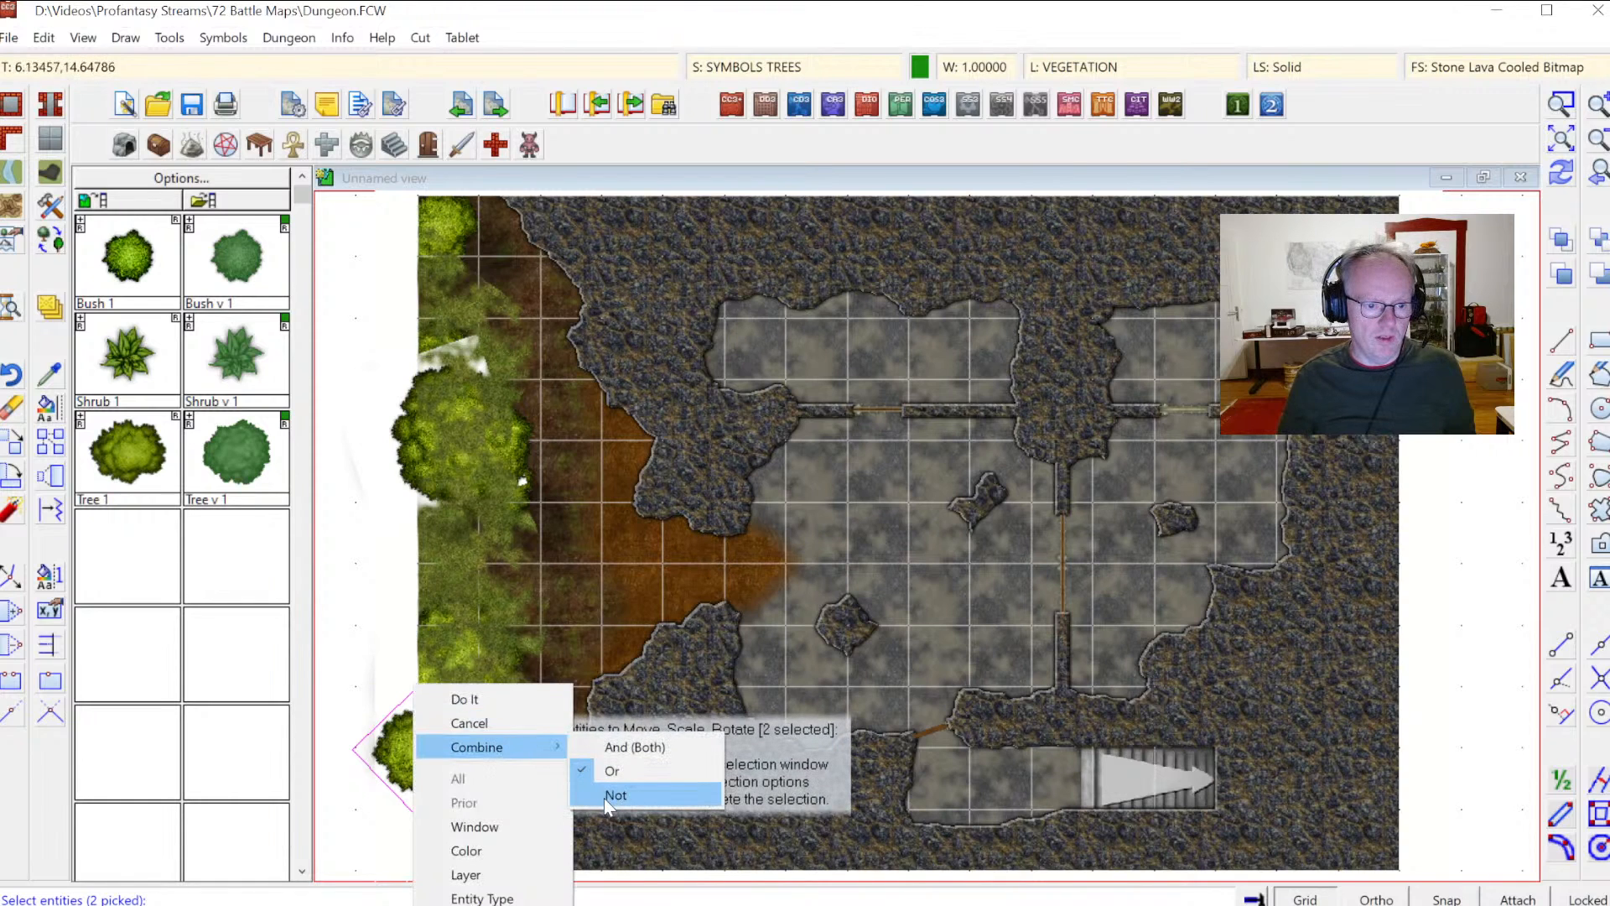
{"action": "left_click", "coordinate": [604, 795]}
{"action": "left_click", "coordinate": [506, 723]}
{"action": "right_click", "coordinate": [503, 728]}
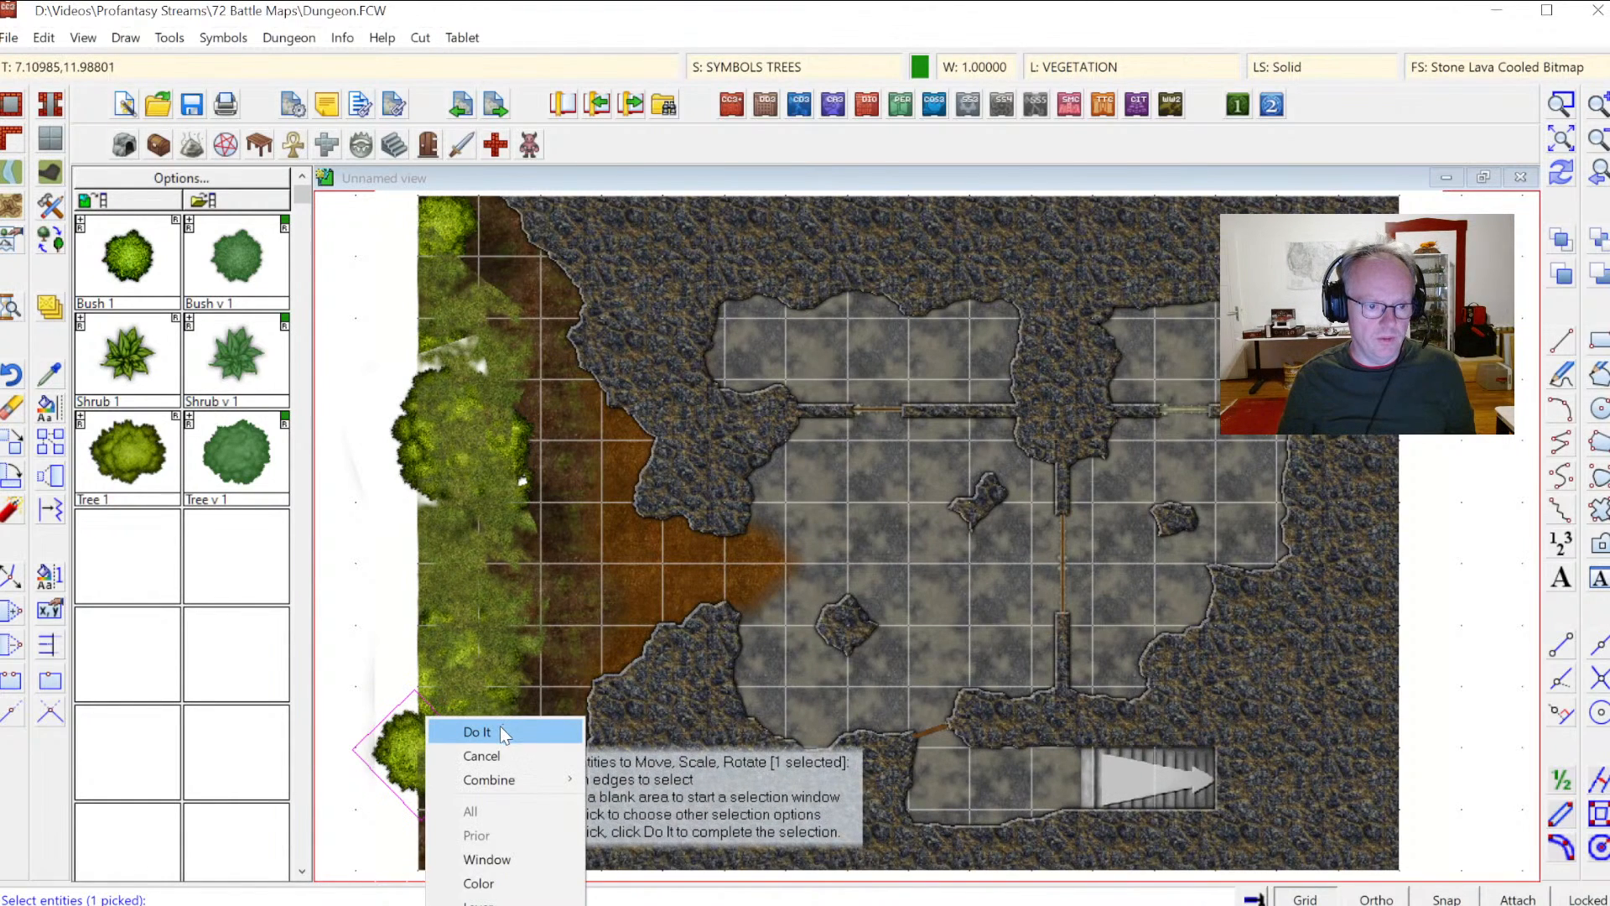
{"action": "left_click", "coordinate": [500, 727]}
{"action": "left_click", "coordinate": [404, 748]}
{"action": "left_click", "coordinate": [455, 761]}
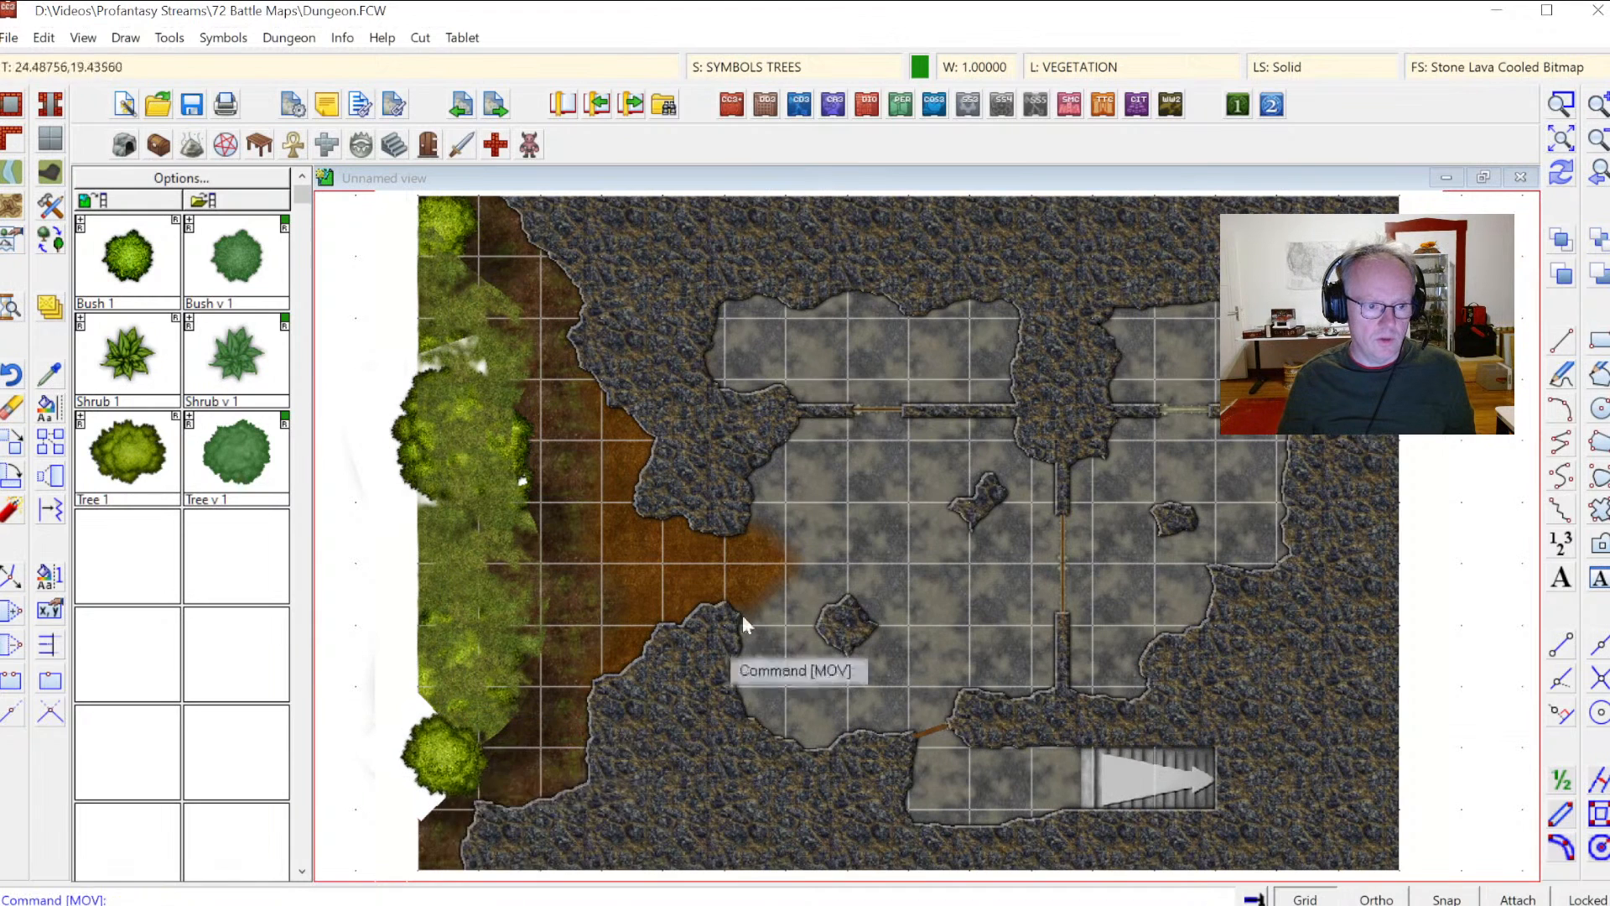
{"action": "left_click", "coordinate": [1565, 178]}
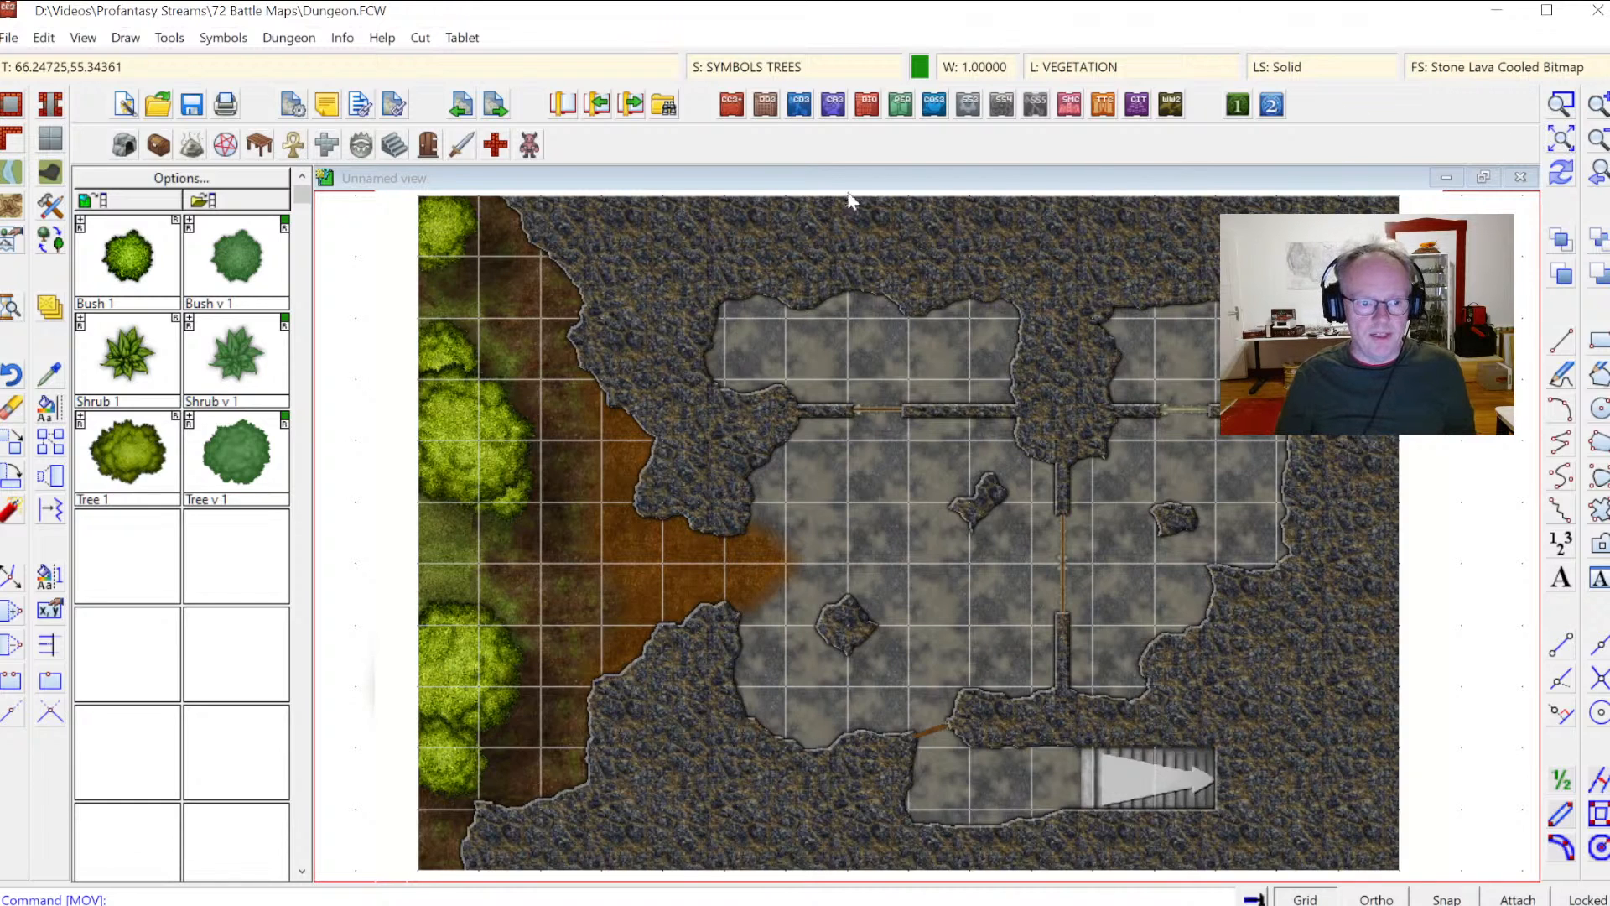
Step: Make SYMBOLS the current sheet and place seven bushes along the inner edge of the left grass strip, then redraw
{"action": "left_click", "coordinate": [741, 74]}
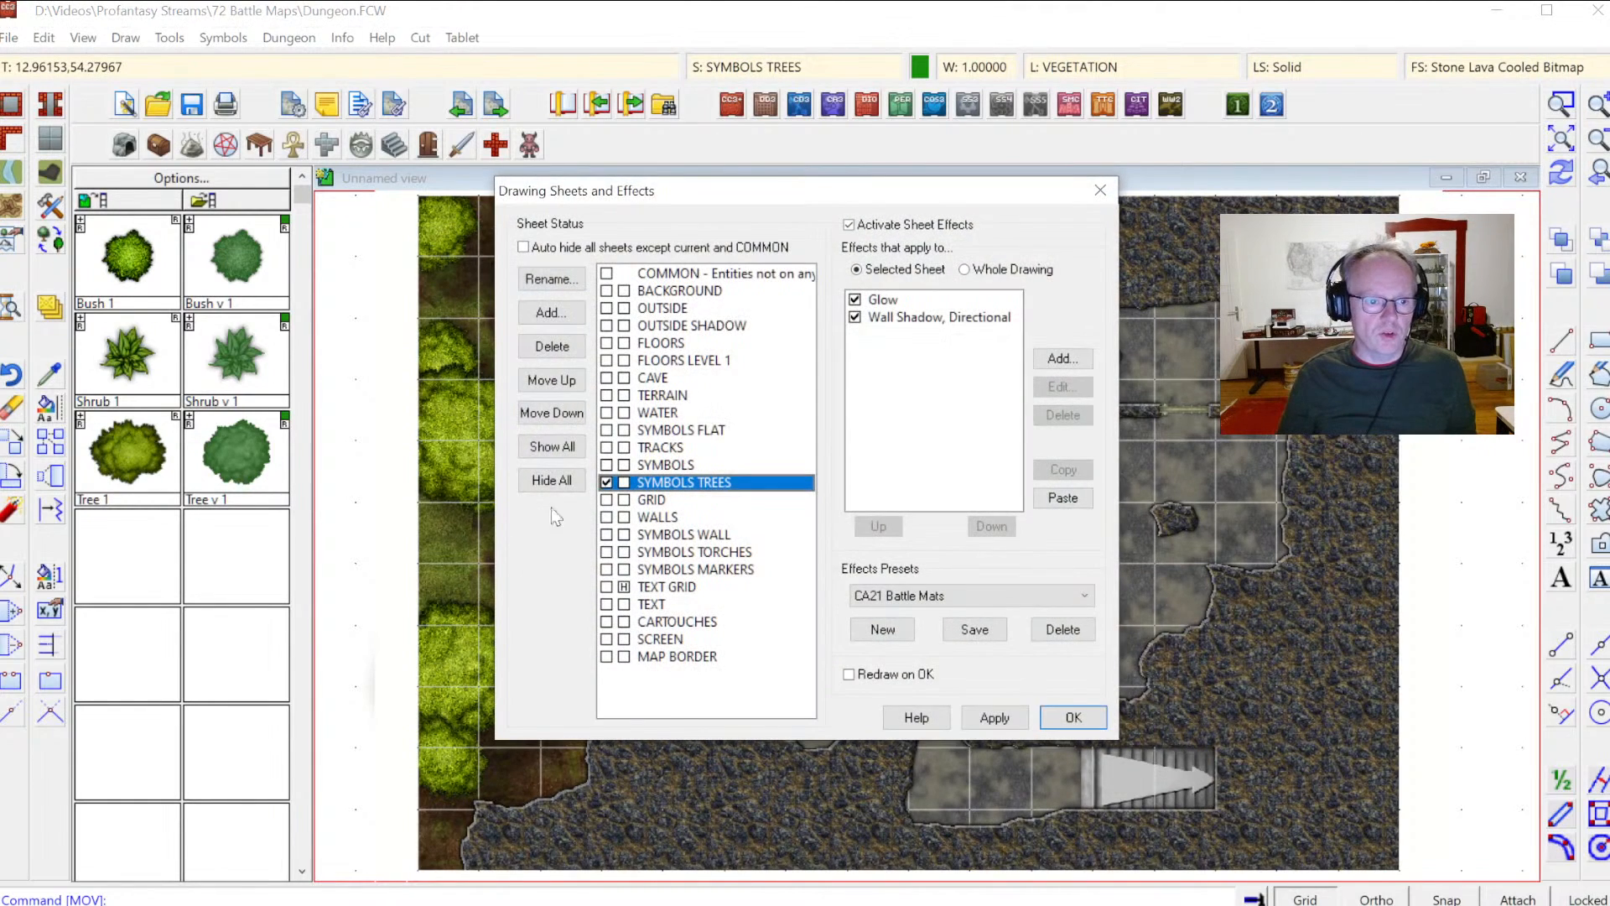
{"action": "left_click", "coordinate": [1073, 722]}
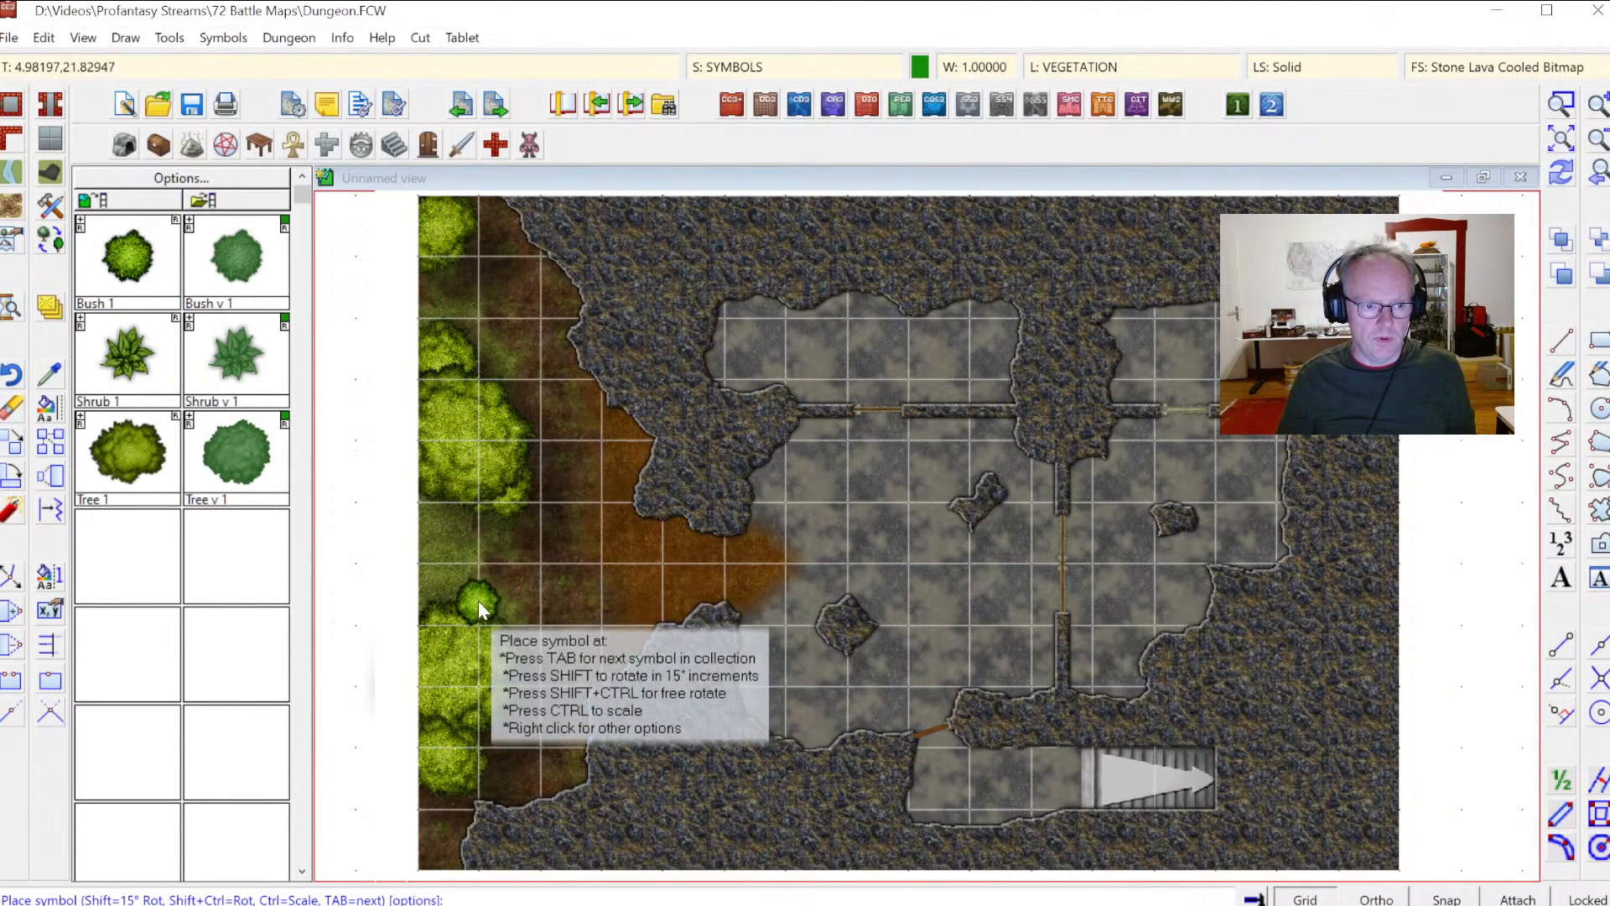
{"action": "left_click", "coordinate": [478, 601]}
{"action": "left_click", "coordinate": [478, 515]}
{"action": "left_click", "coordinate": [458, 262]}
{"action": "left_click", "coordinate": [508, 754]}
{"action": "left_click", "coordinate": [449, 807]}
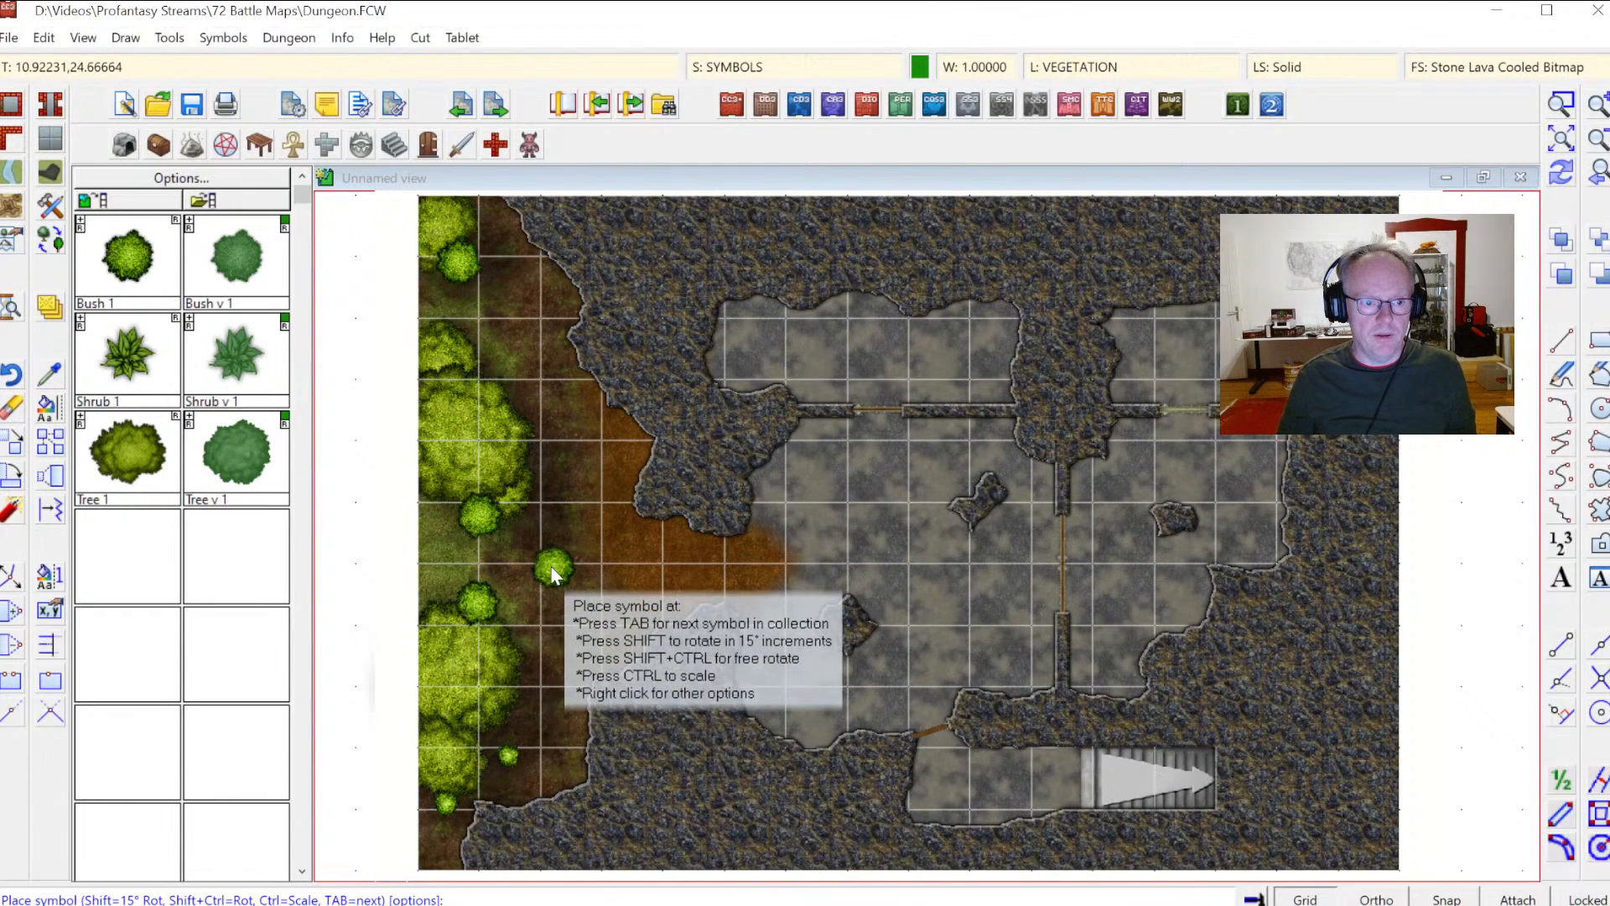
{"action": "left_click", "coordinate": [537, 450]}
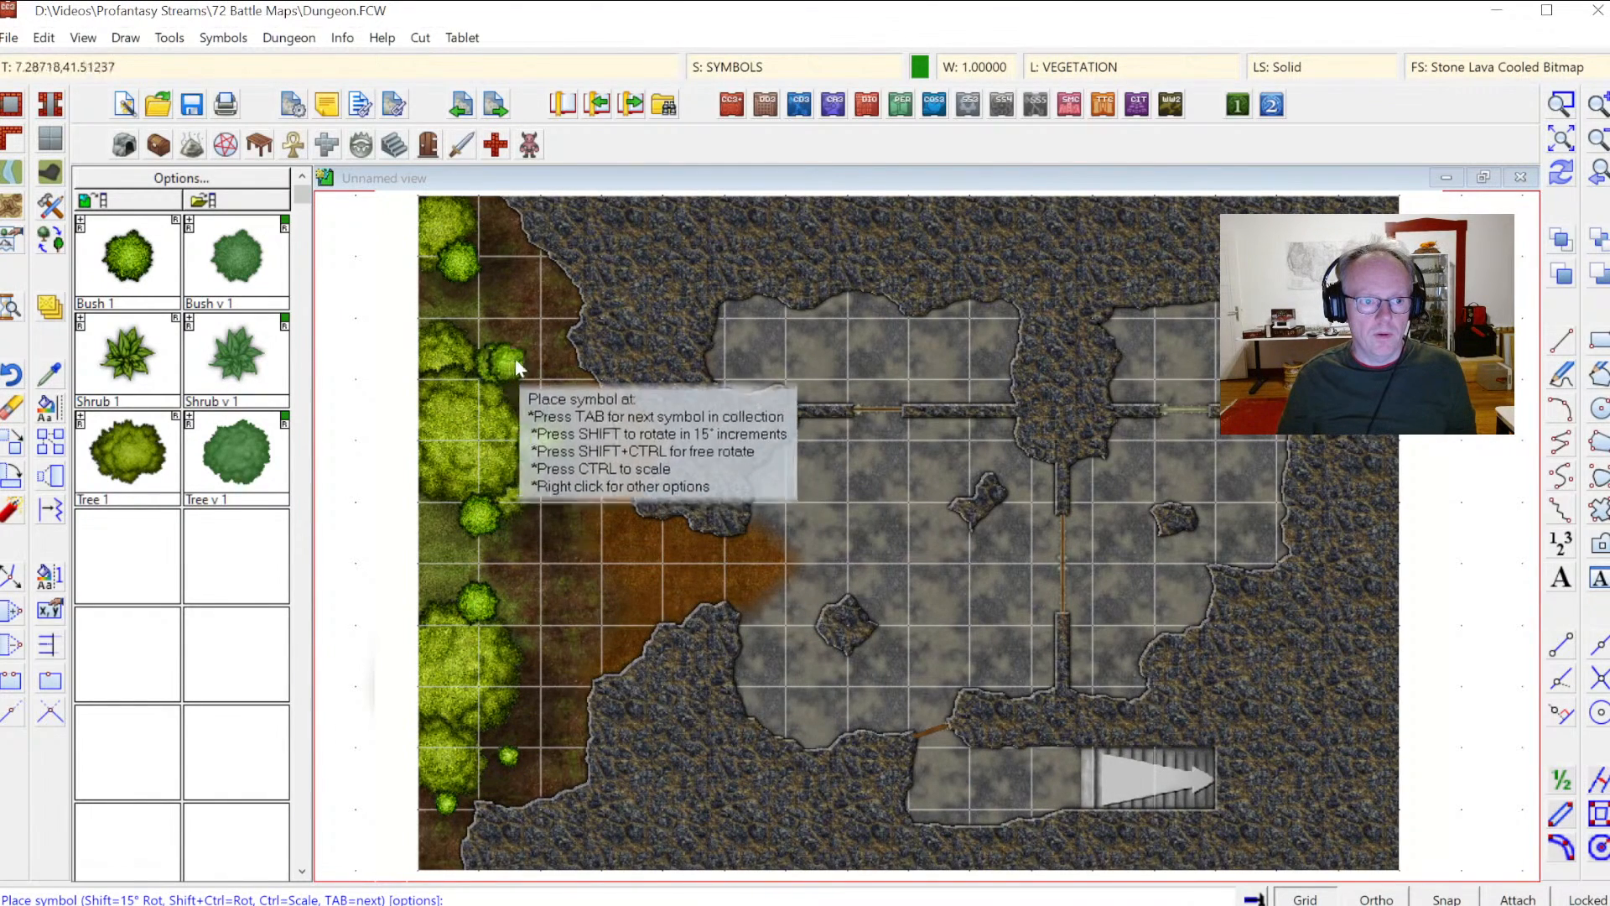
{"action": "left_click", "coordinate": [501, 361]}
{"action": "left_click", "coordinate": [1553, 183]}
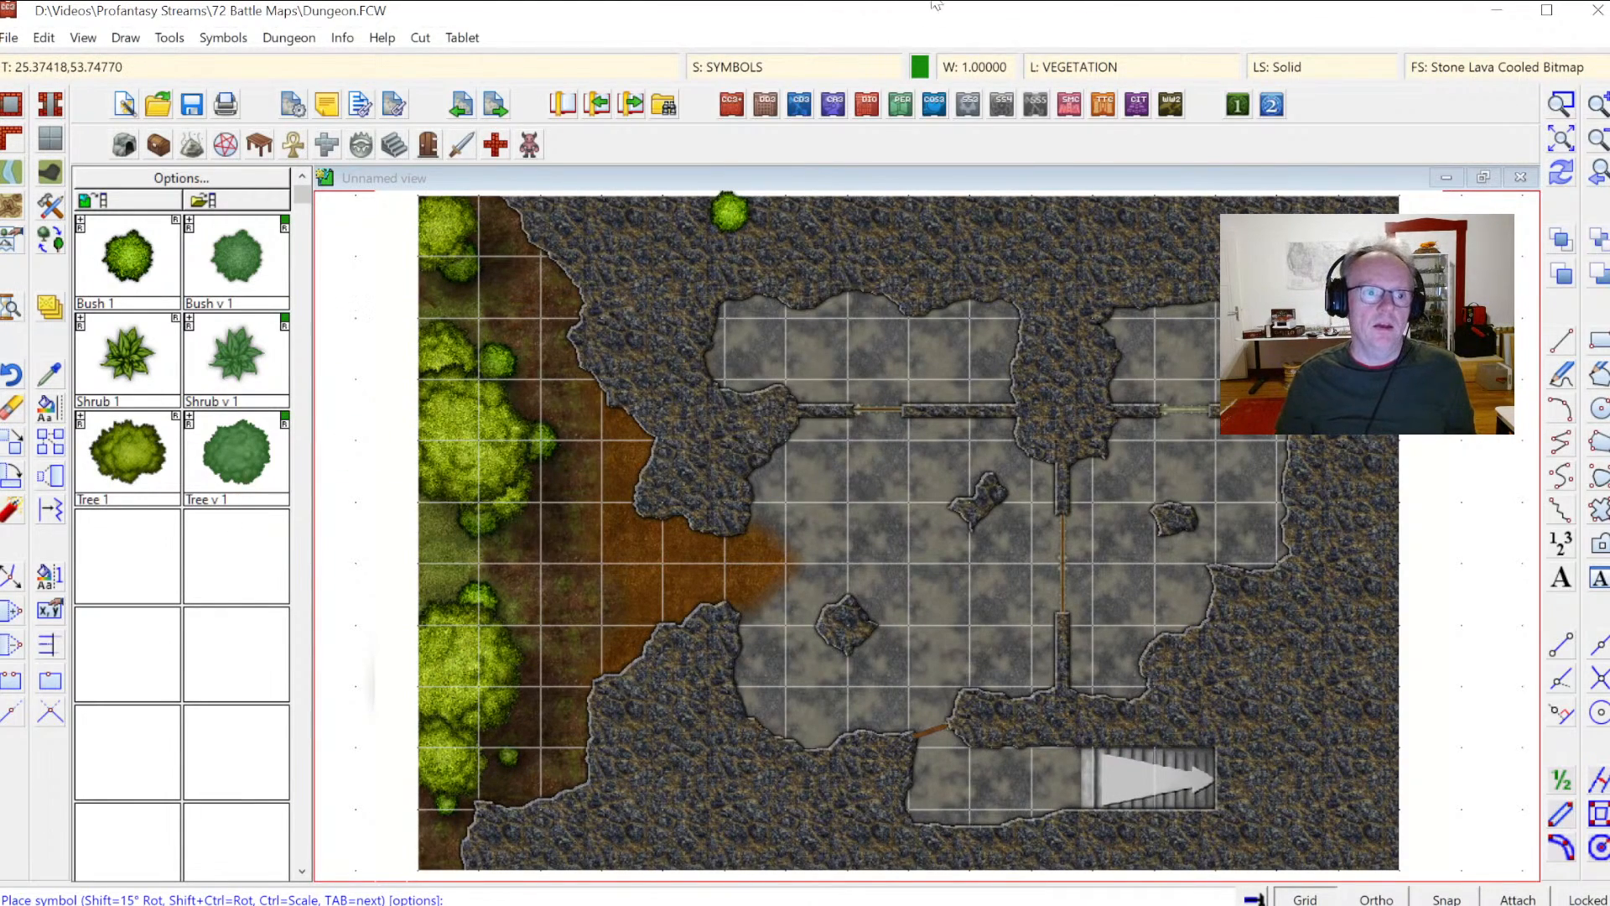
Step: Make SYMBOLS FLAT the current sheet and scatter small shrubs along the grass strip and the map's lower-left corner
{"action": "left_click", "coordinate": [766, 65]}
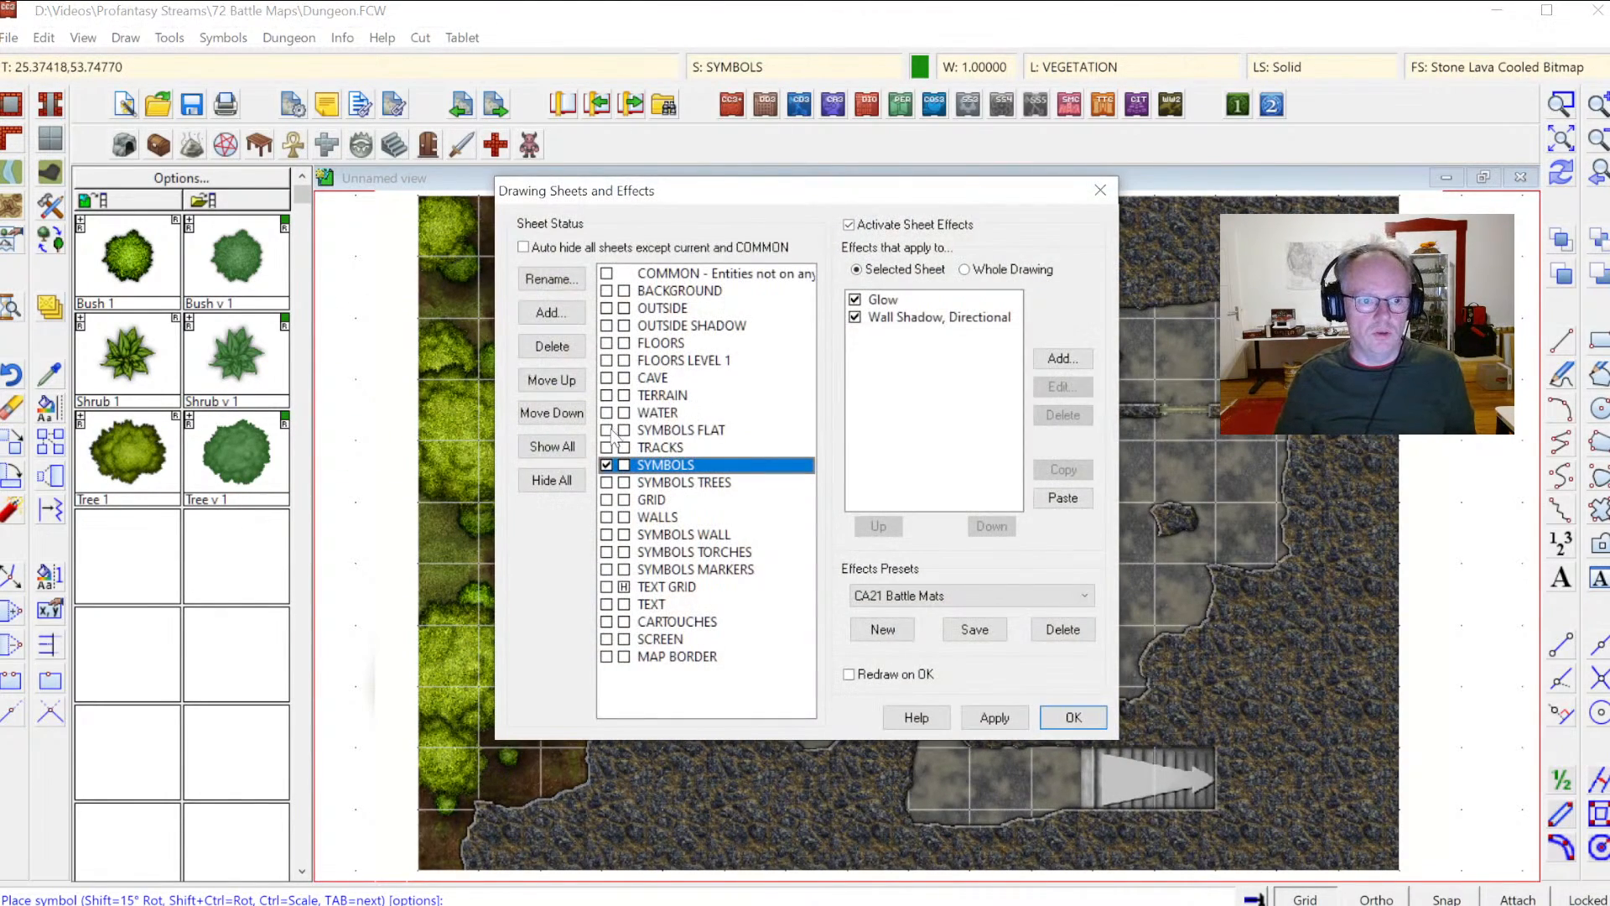
{"action": "left_click", "coordinate": [613, 432]}
{"action": "left_click", "coordinate": [1058, 717]}
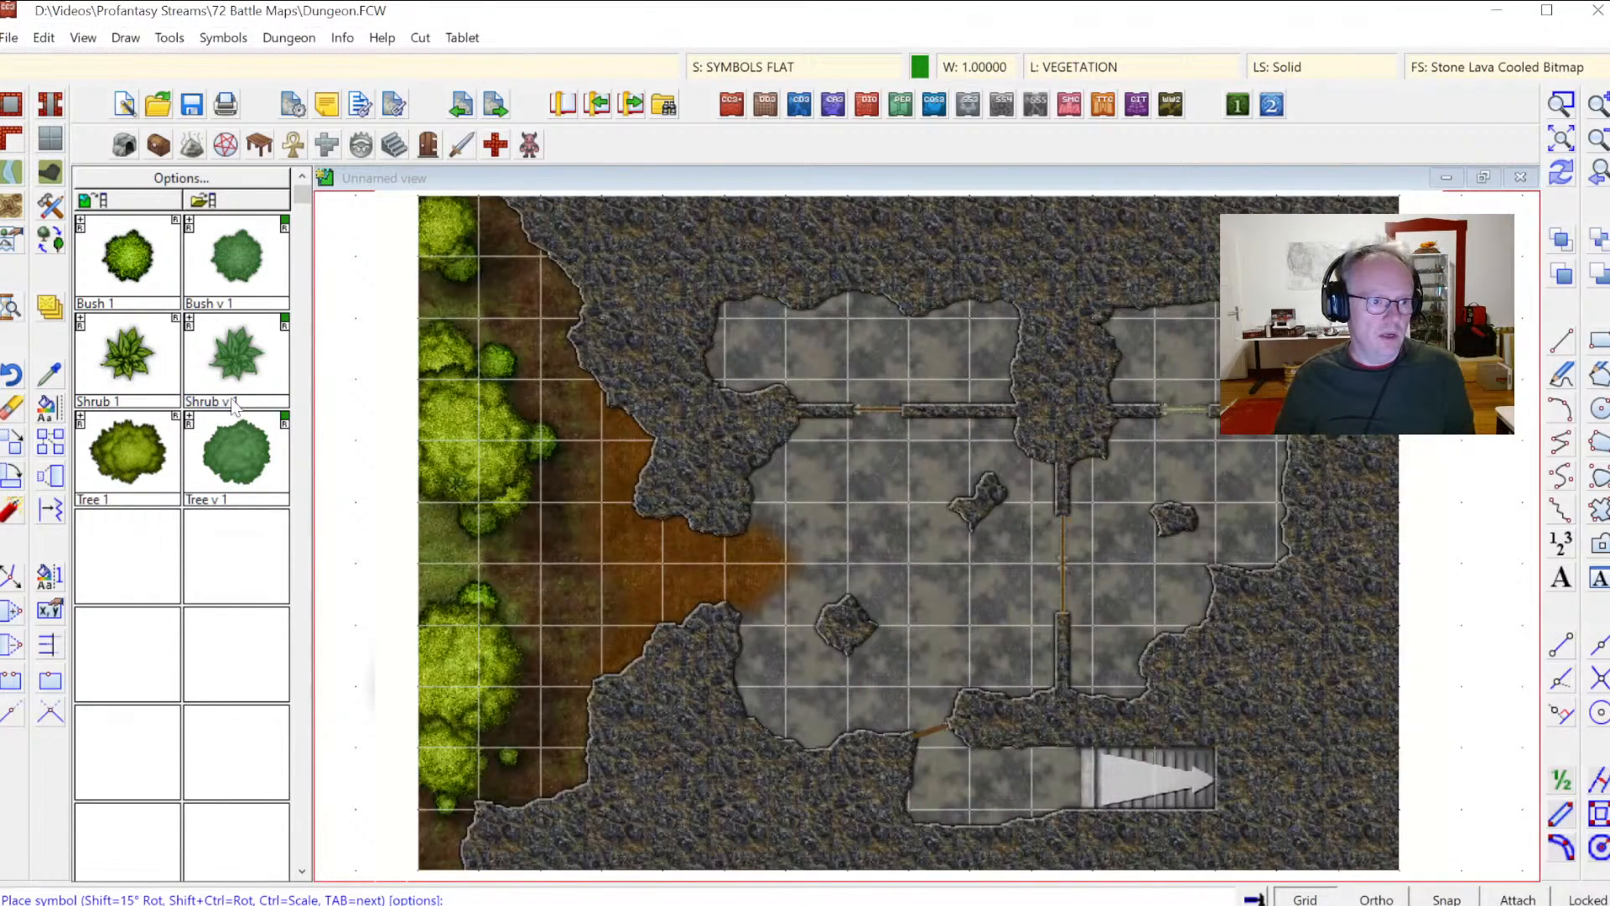
{"action": "left_click", "coordinate": [532, 577]}
{"action": "left_click", "coordinate": [475, 333]}
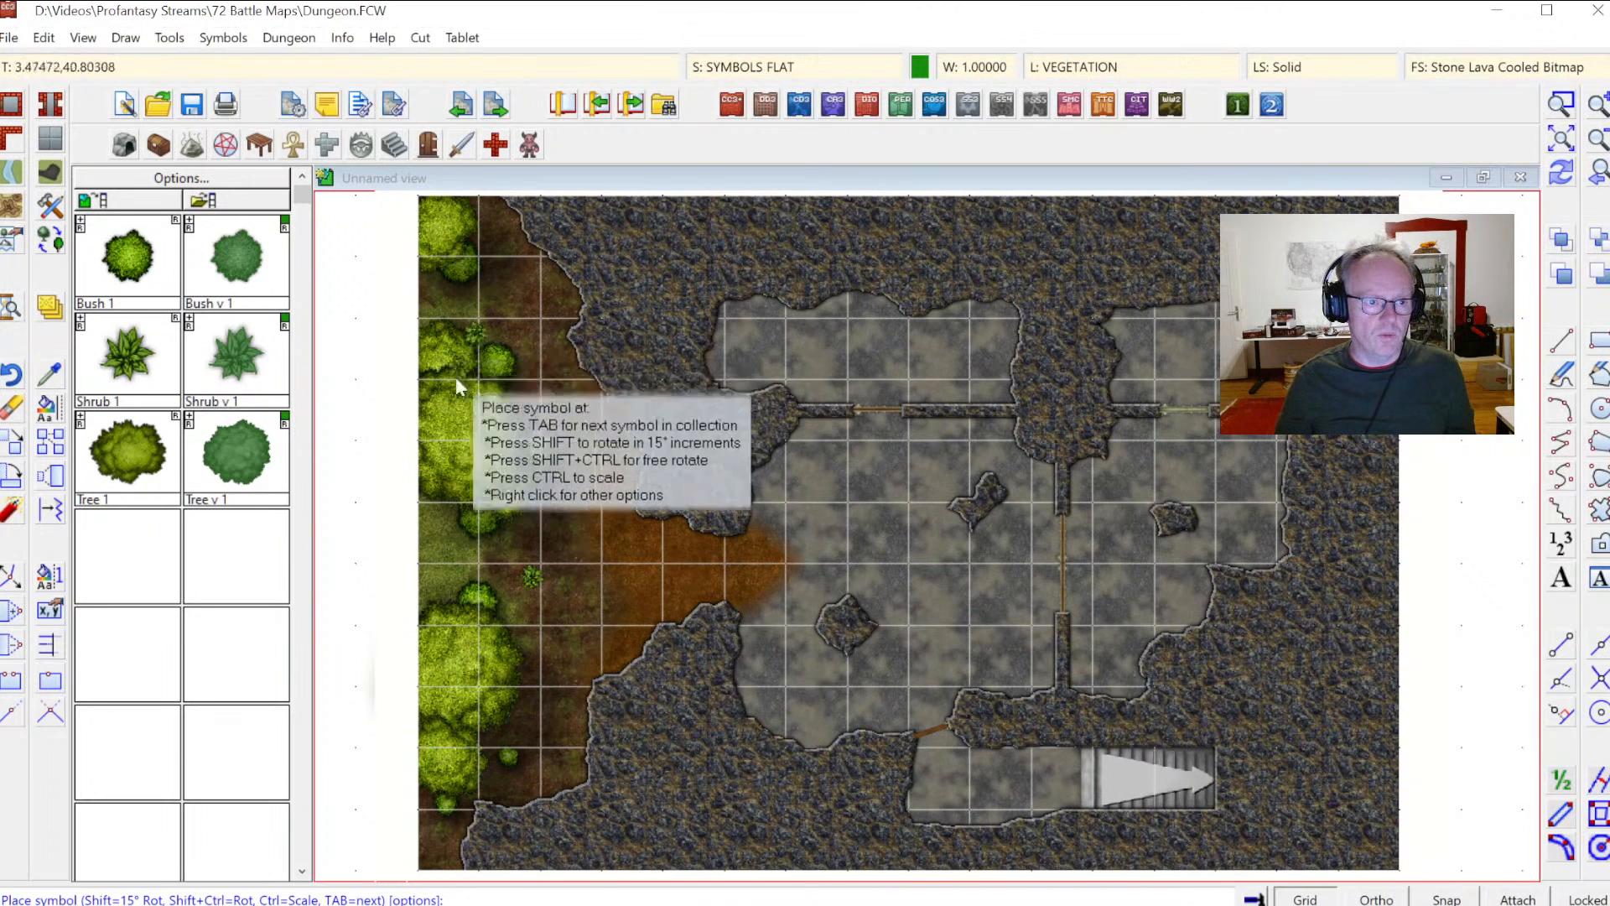
{"action": "left_click", "coordinate": [425, 515]}
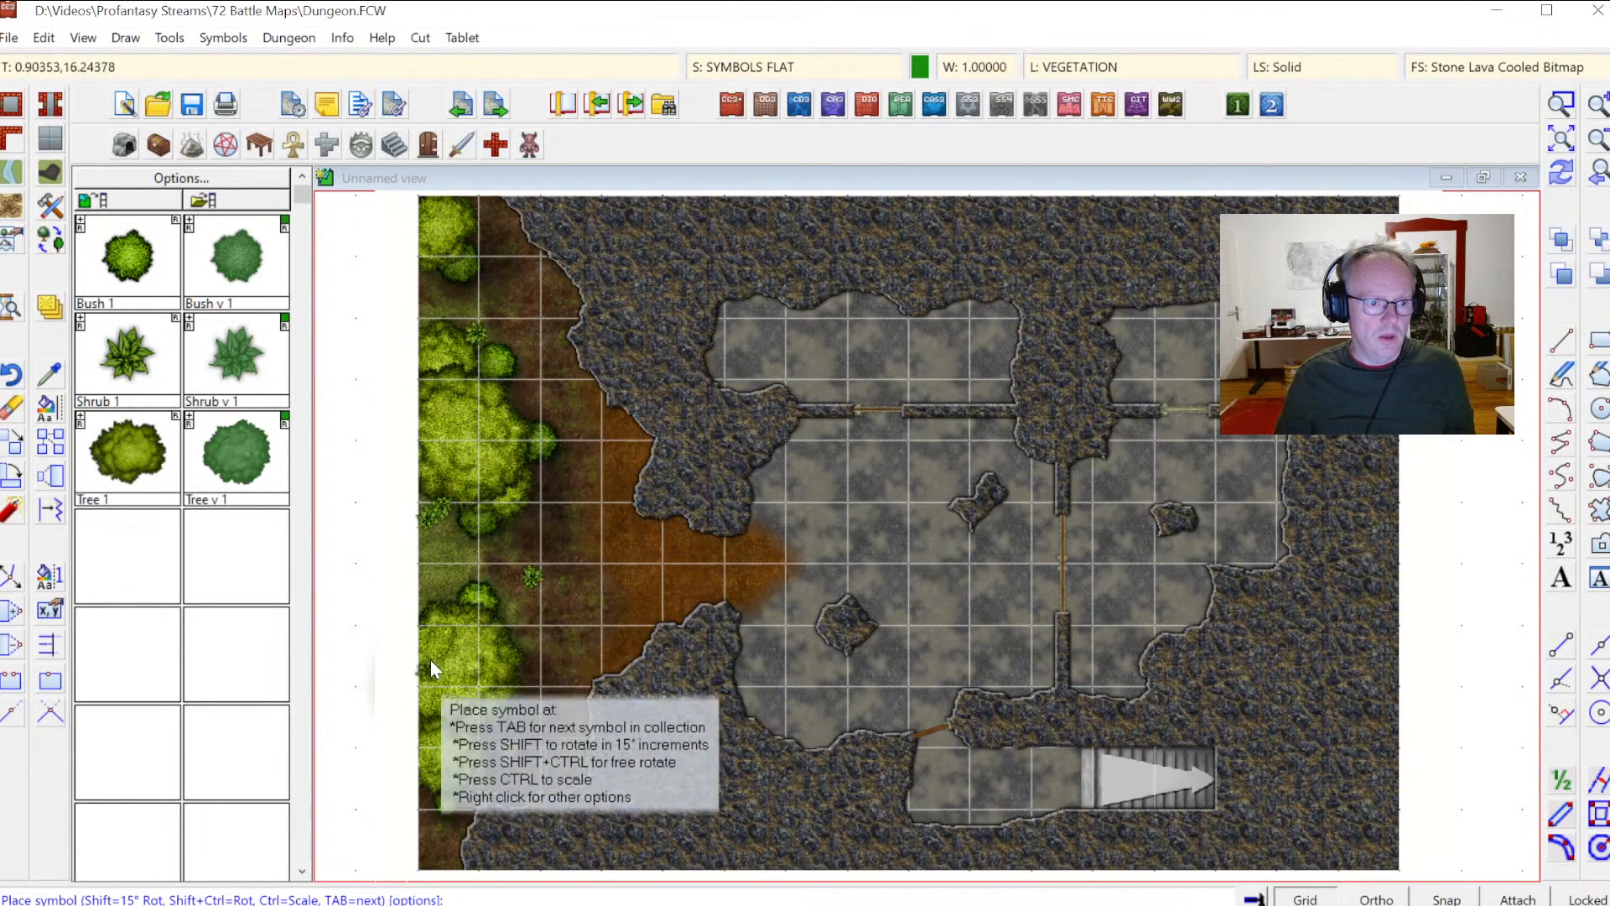
{"action": "left_click", "coordinate": [425, 606]}
{"action": "left_click", "coordinate": [422, 812]}
{"action": "left_click", "coordinate": [416, 847]}
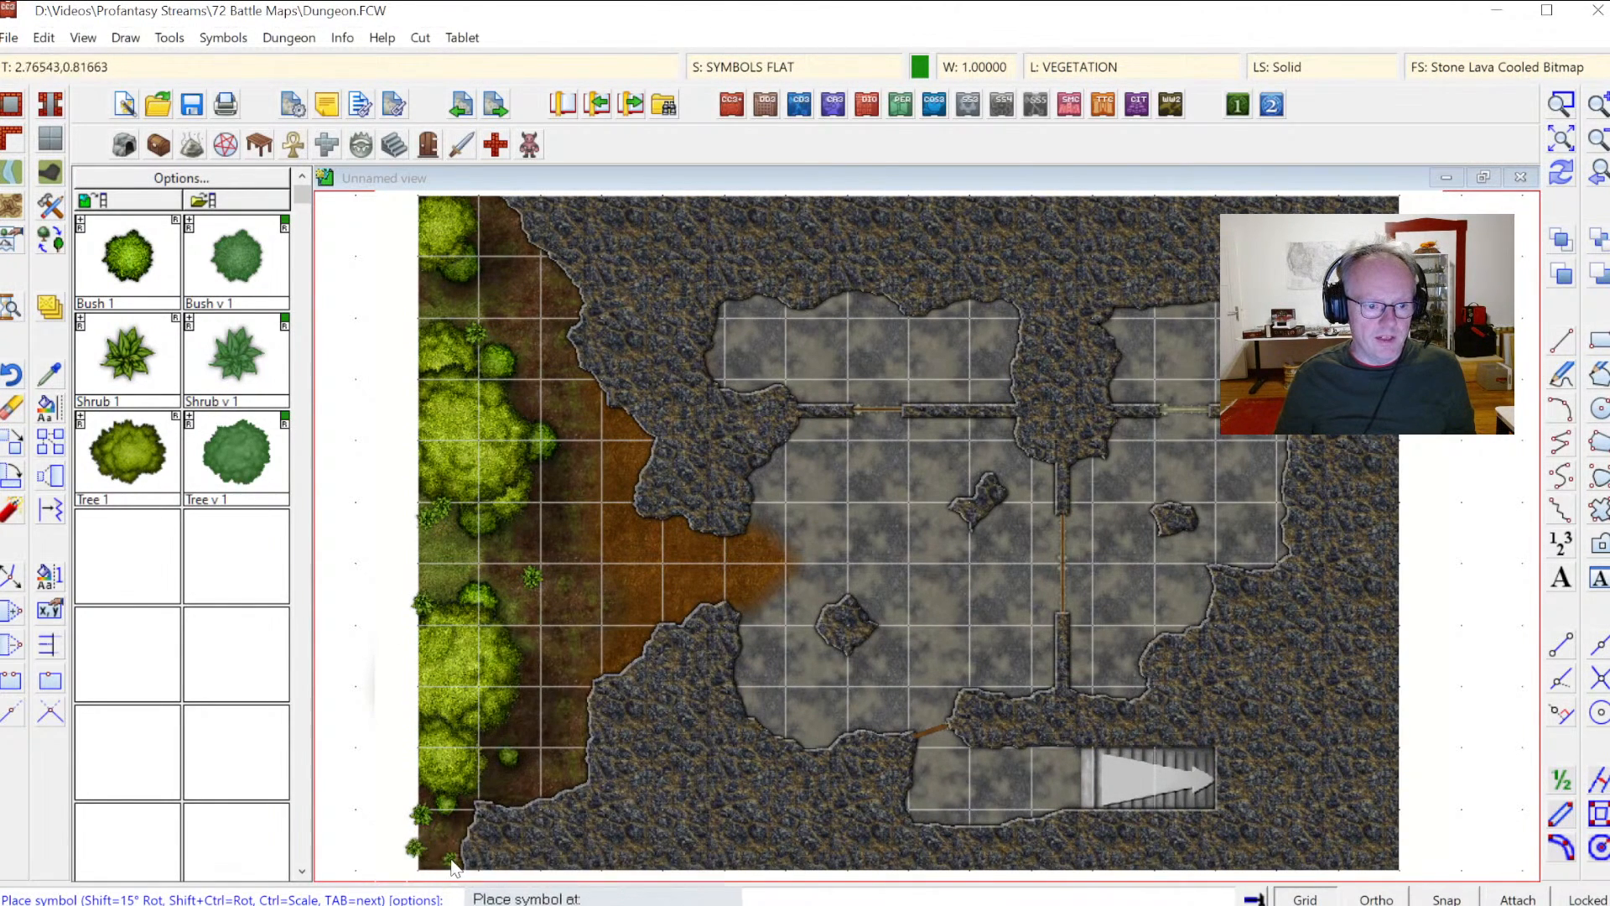
{"action": "left_click", "coordinate": [452, 864]}
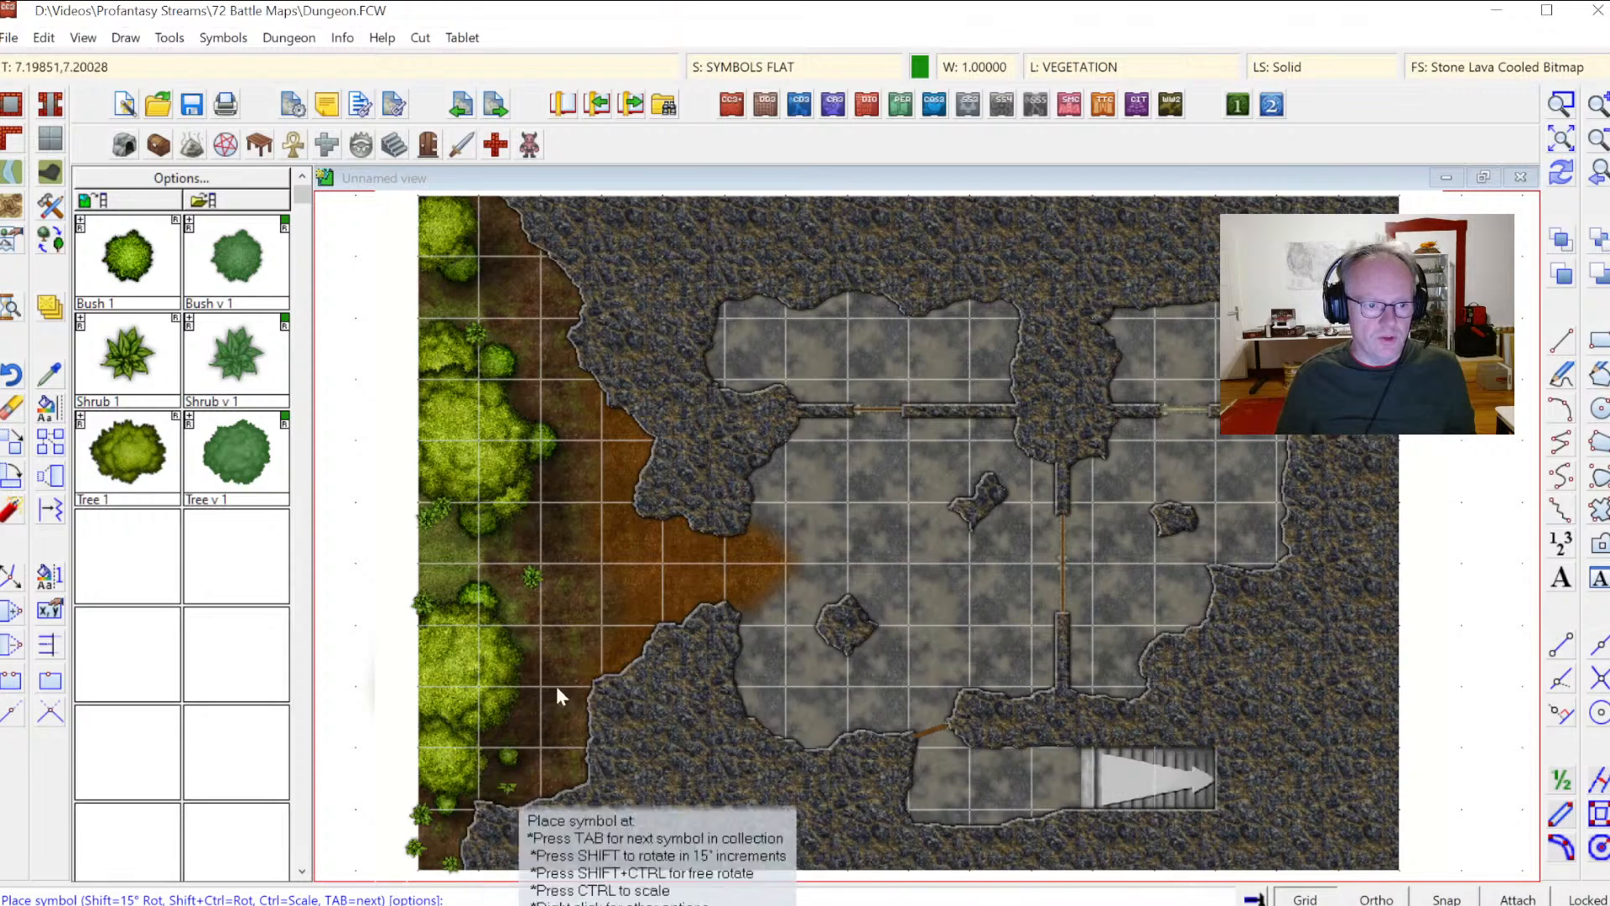
Step: Scatter more small shrubs along the cave wall edges bordering the dirt area, then end the placement
{"action": "left_click", "coordinate": [592, 379]}
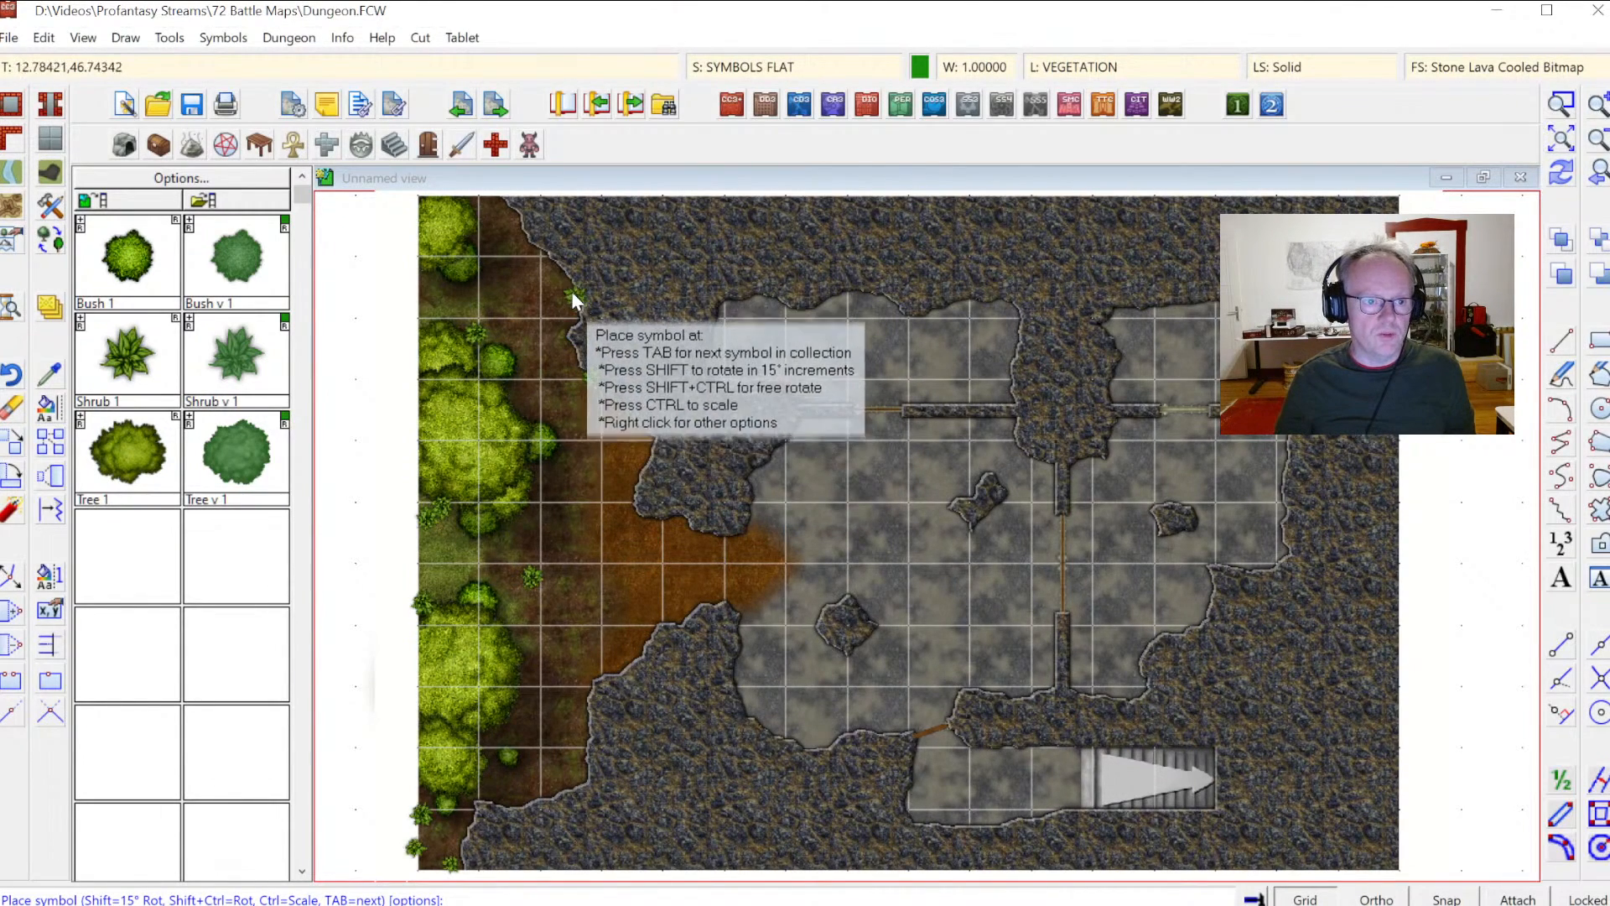
{"action": "left_click", "coordinate": [523, 235]}
{"action": "left_click", "coordinate": [513, 214]}
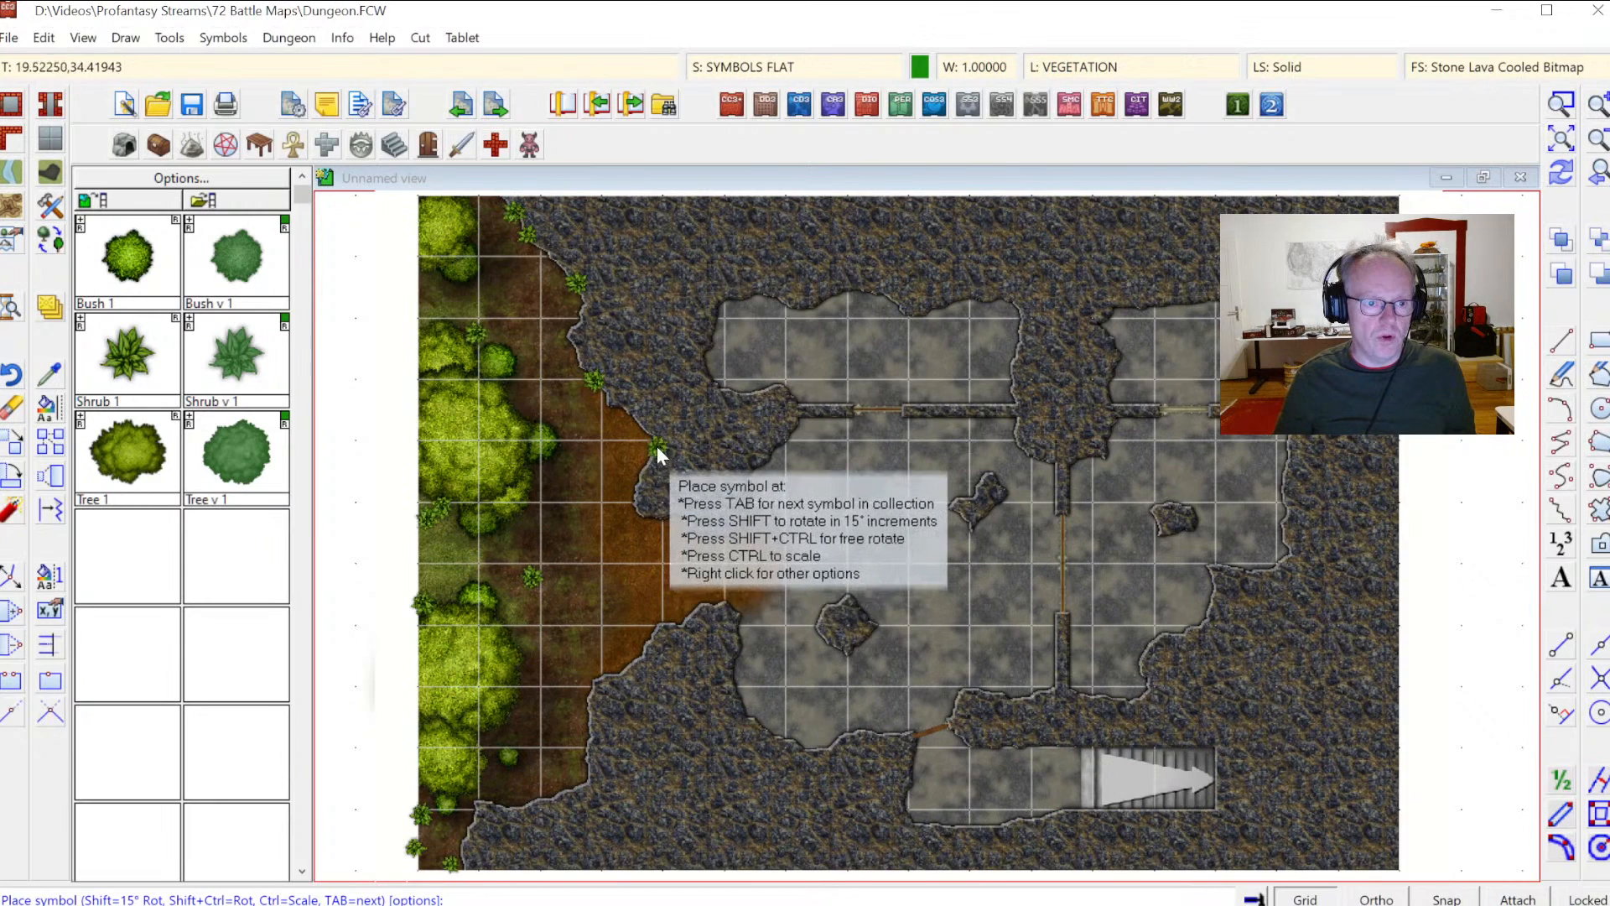
{"action": "left_click", "coordinate": [640, 466]}
{"action": "left_click", "coordinate": [632, 485]}
{"action": "left_click", "coordinate": [617, 664]}
{"action": "left_click", "coordinate": [634, 656]}
{"action": "left_click", "coordinate": [586, 765]}
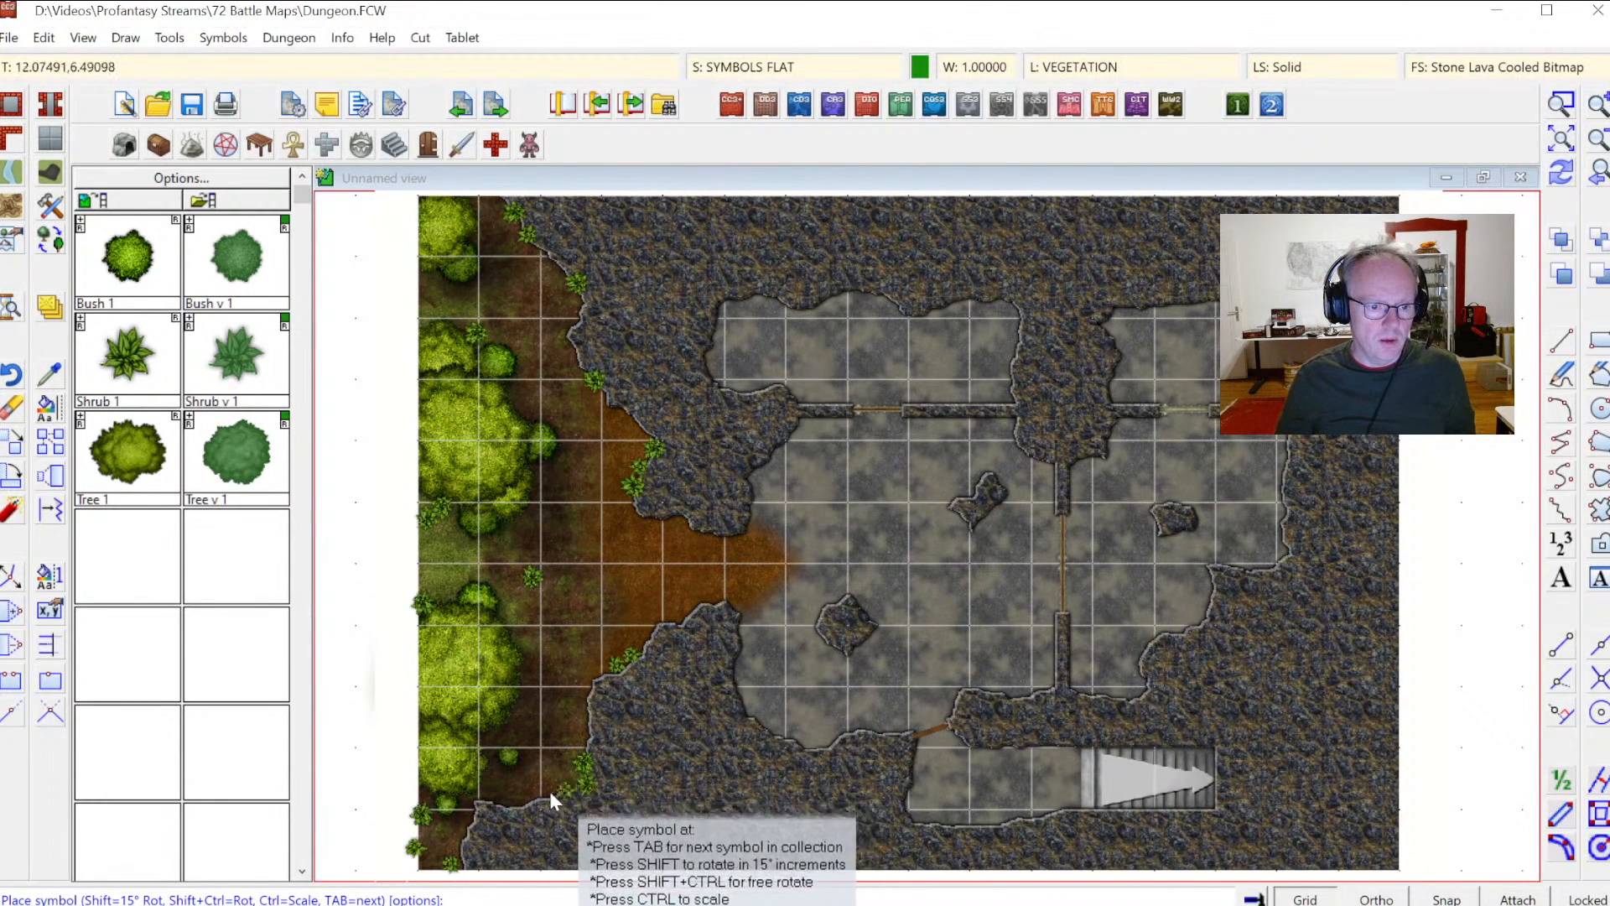
{"action": "left_click", "coordinate": [525, 802]}
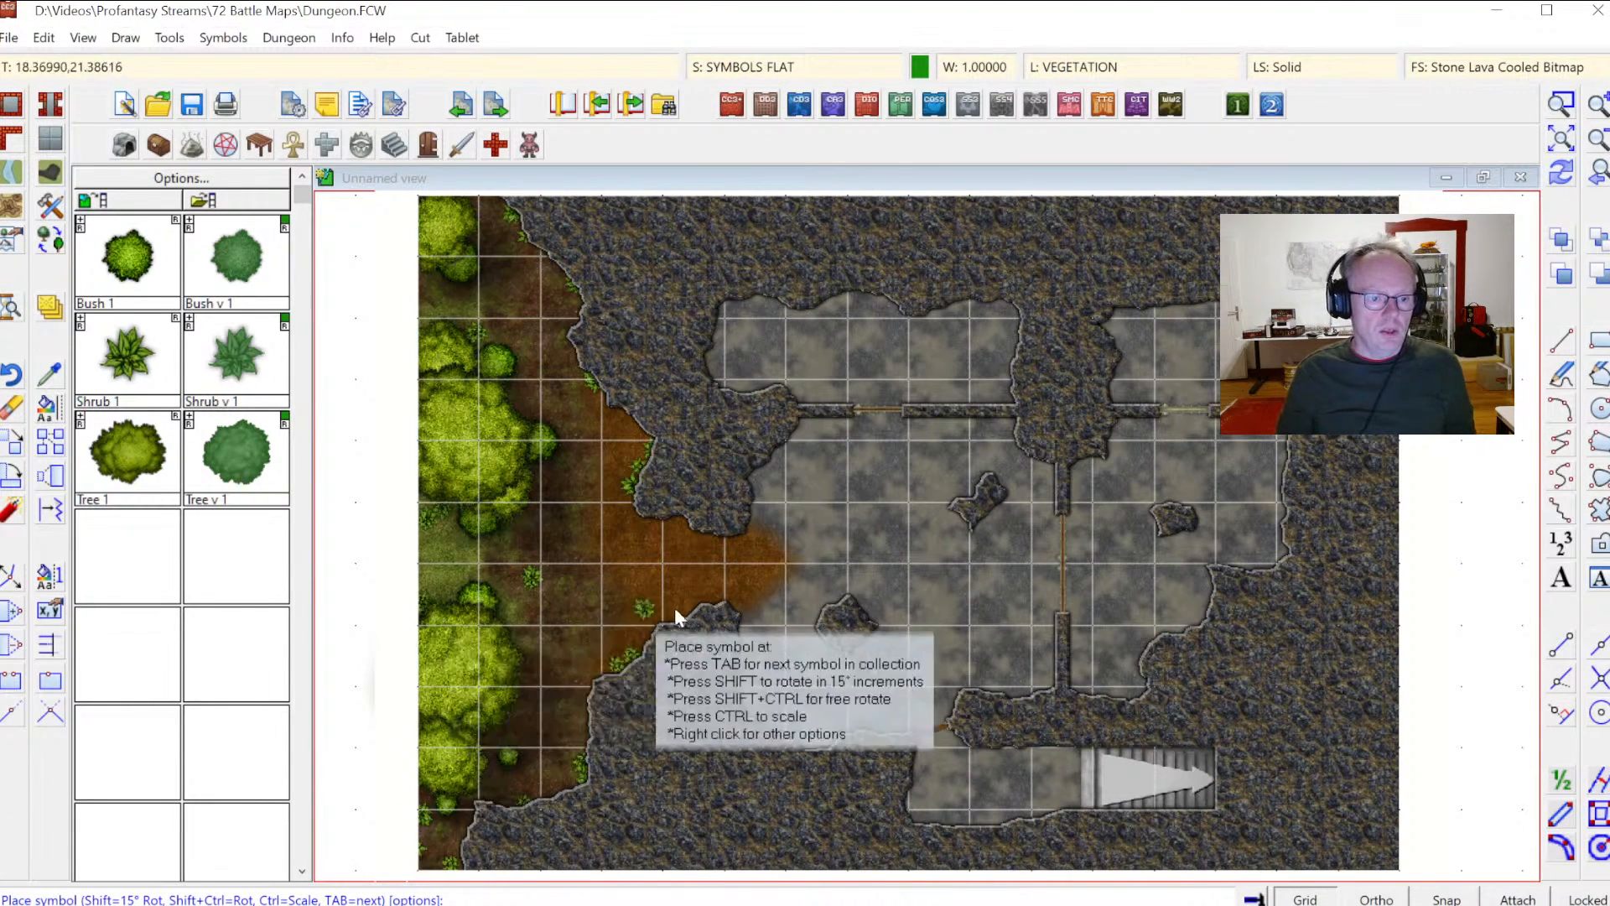
{"action": "key", "text": "Escape"}
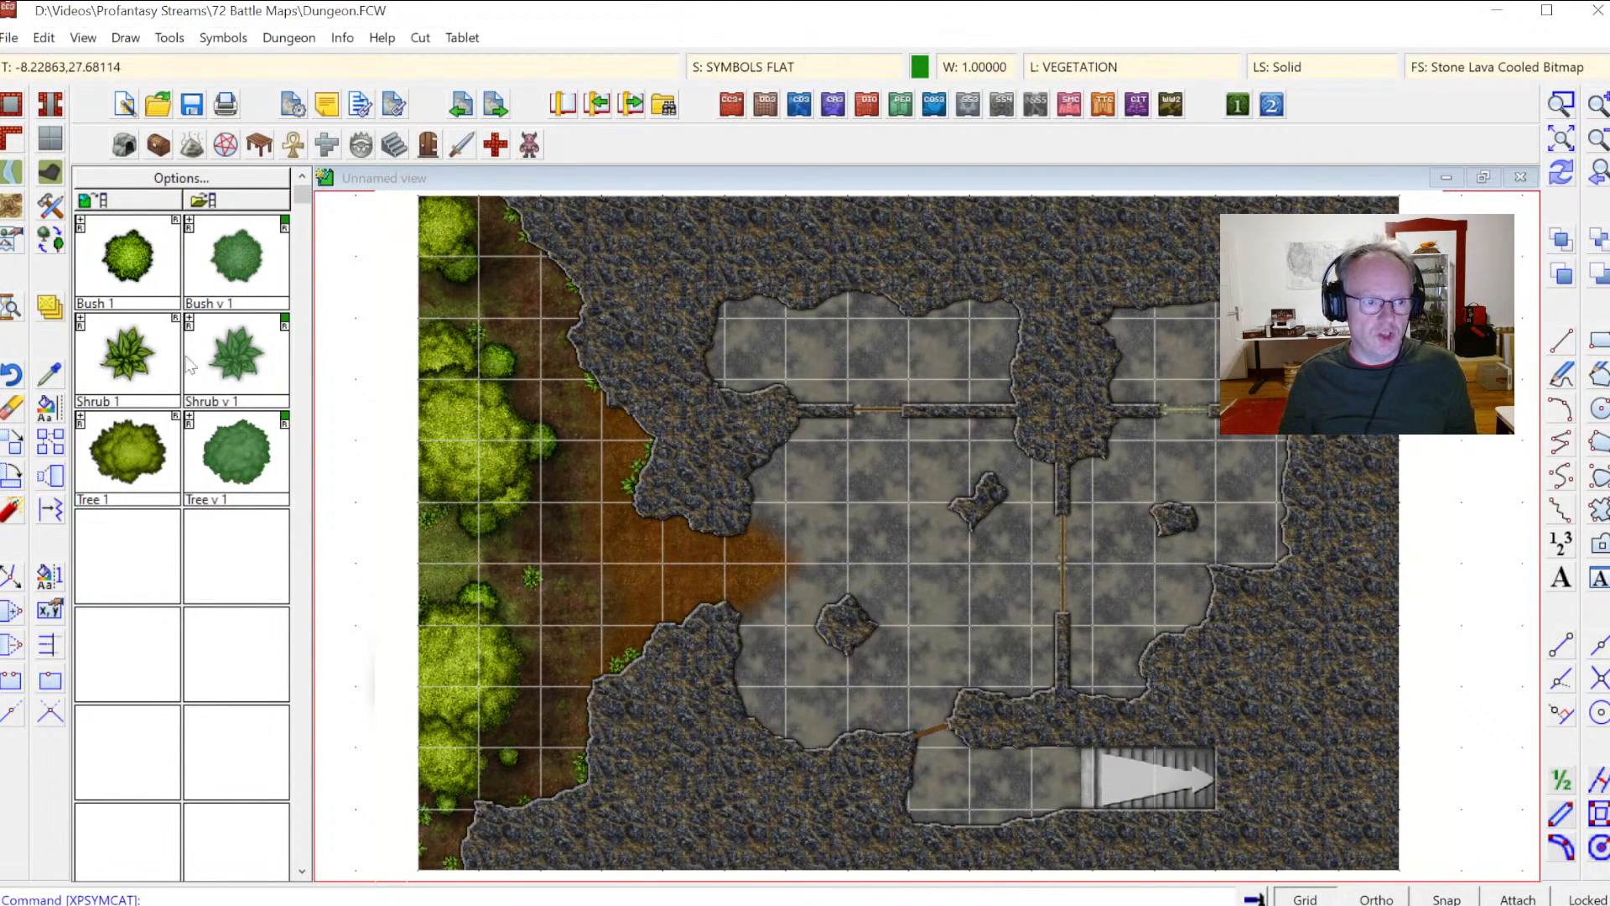
Step: Draw a Path, Dirt Brown 4, Curved path from the dirt area west across the grass to the map's left edge, then redraw
{"action": "left_click", "coordinate": [51, 210]}
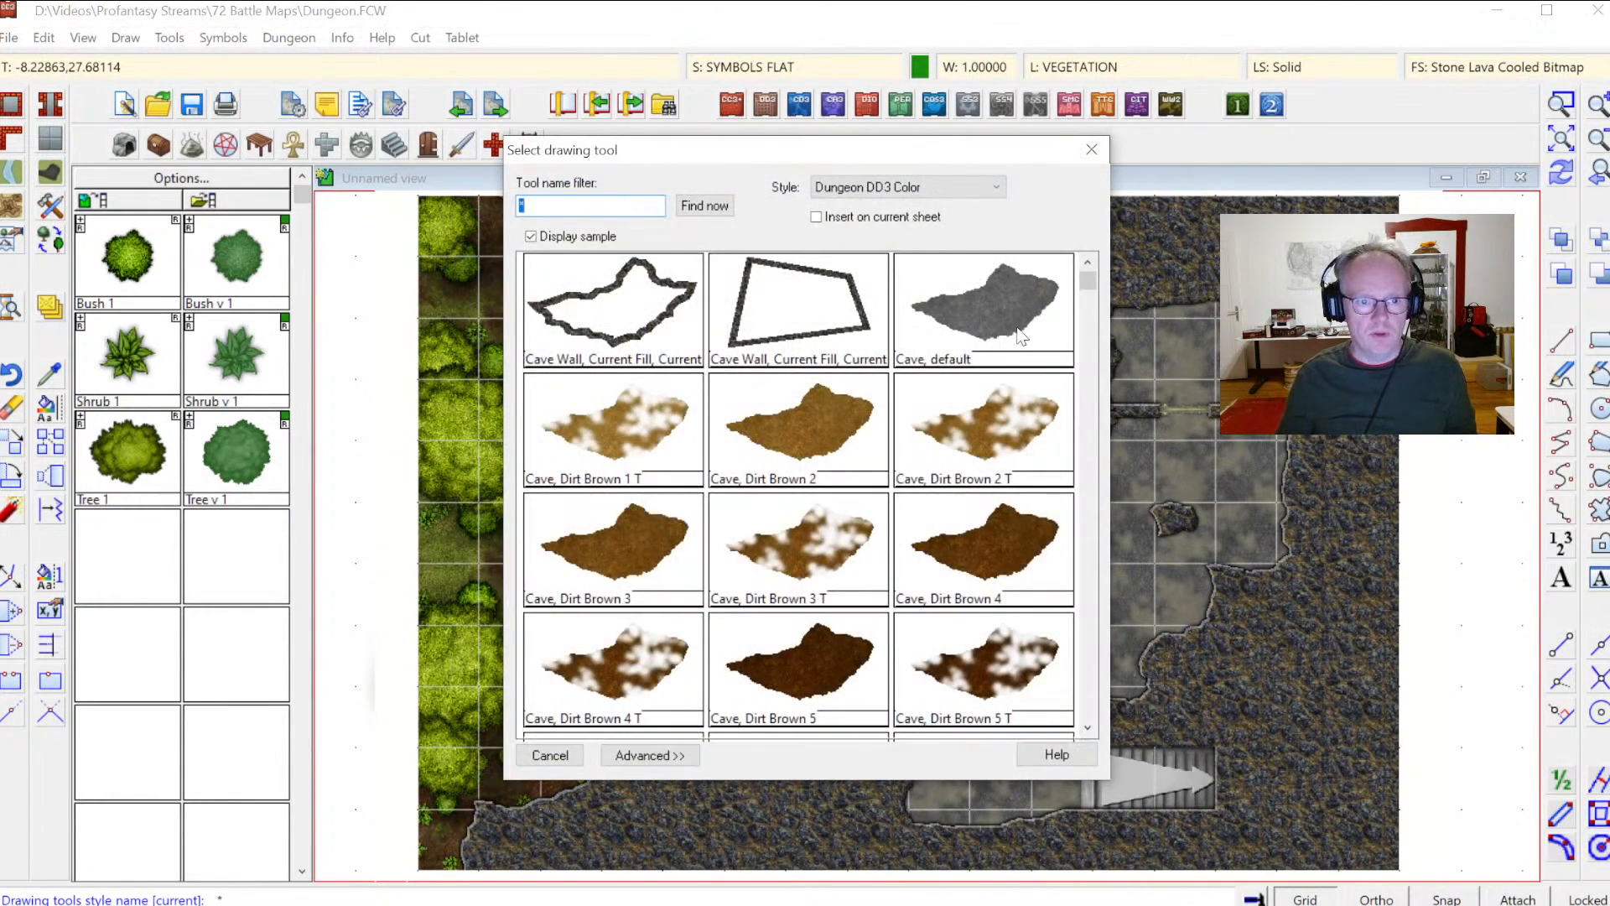
{"action": "mouse_move", "coordinate": [1090, 288]}
{"action": "left_mouse_down"}
{"action": "mouse_move", "coordinate": [1098, 435]}
{"action": "mouse_move", "coordinate": [1092, 408]}
{"action": "left_mouse_up"}
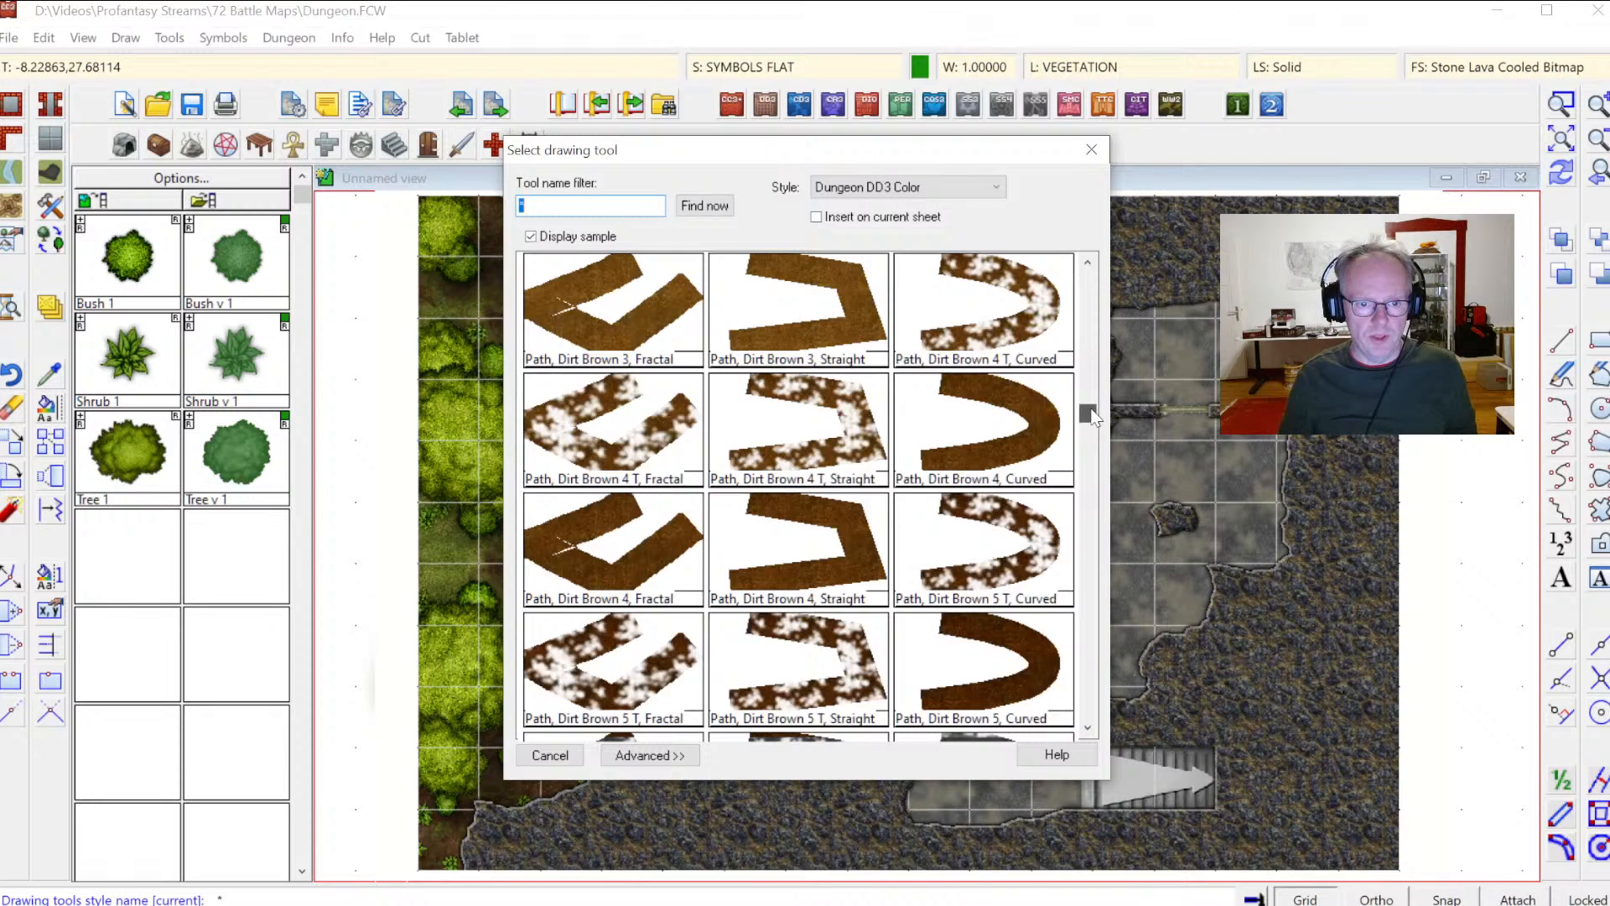
{"action": "double_click", "coordinate": [999, 422]}
{"action": "left_click", "coordinate": [717, 562]}
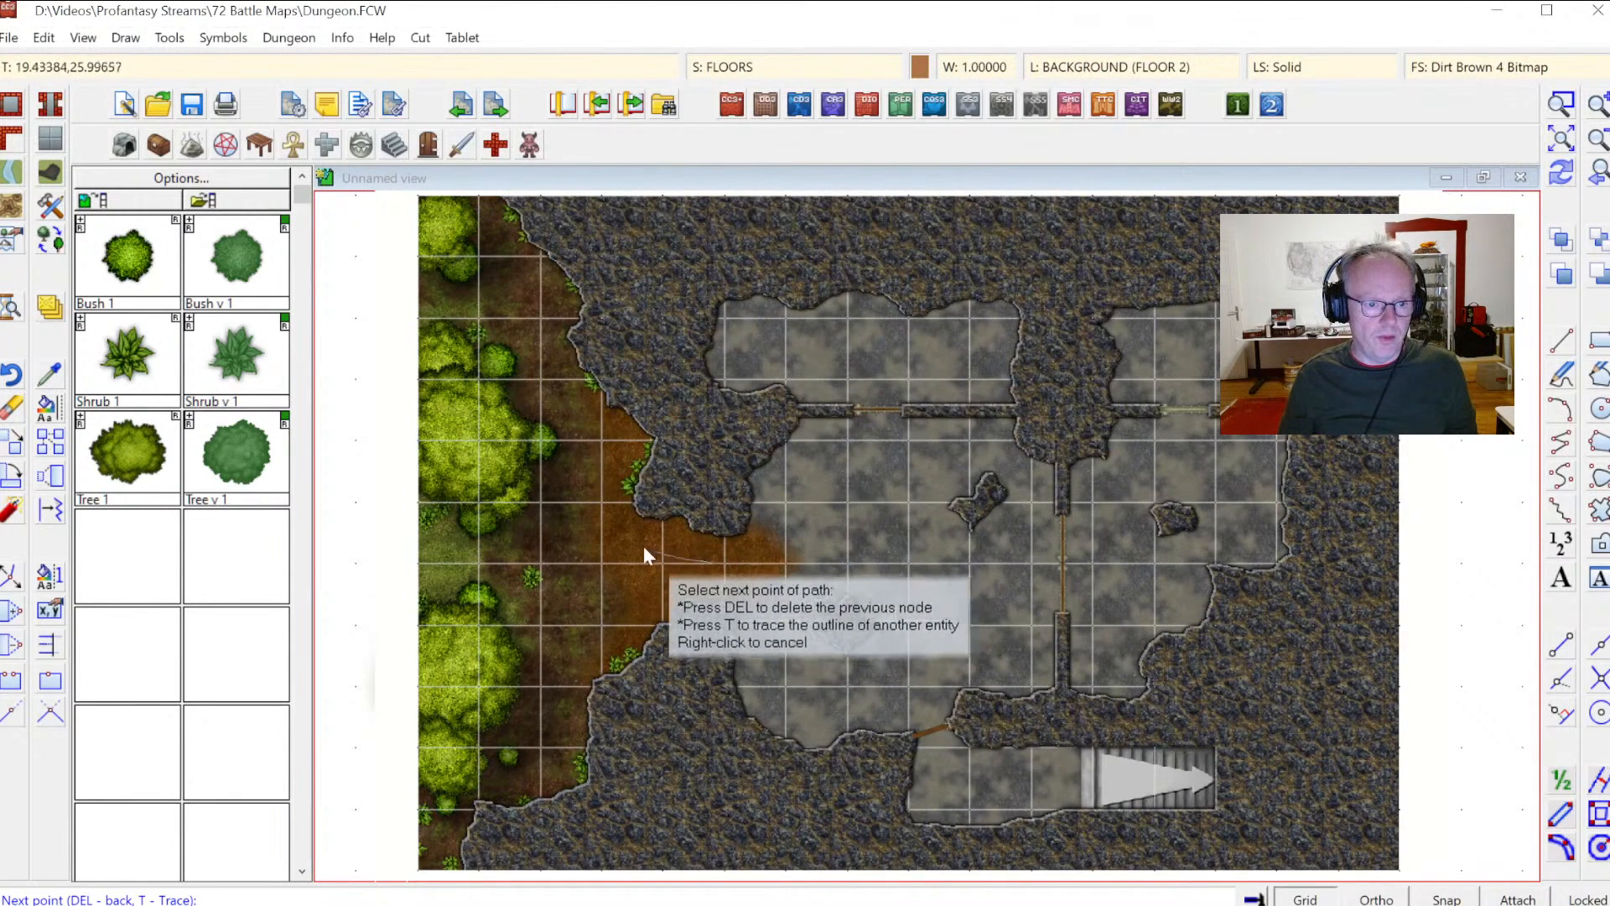
{"action": "left_click", "coordinate": [609, 545]}
{"action": "left_click", "coordinate": [536, 550]}
{"action": "left_click", "coordinate": [449, 541]}
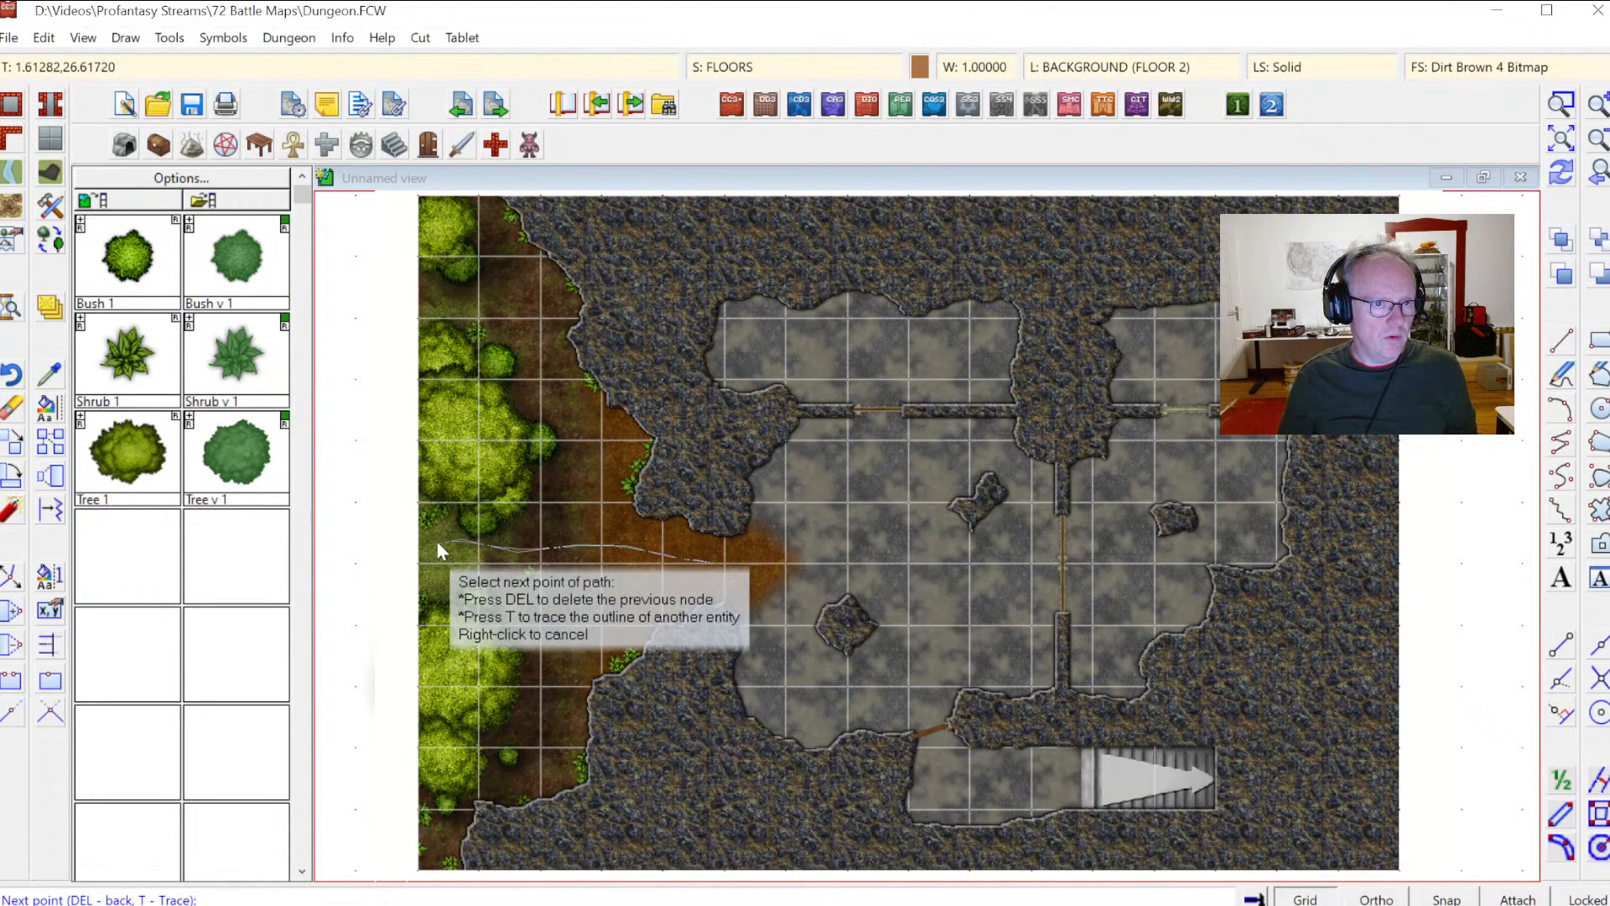
{"action": "left_click", "coordinate": [394, 562]}
{"action": "right_click", "coordinate": [395, 564]}
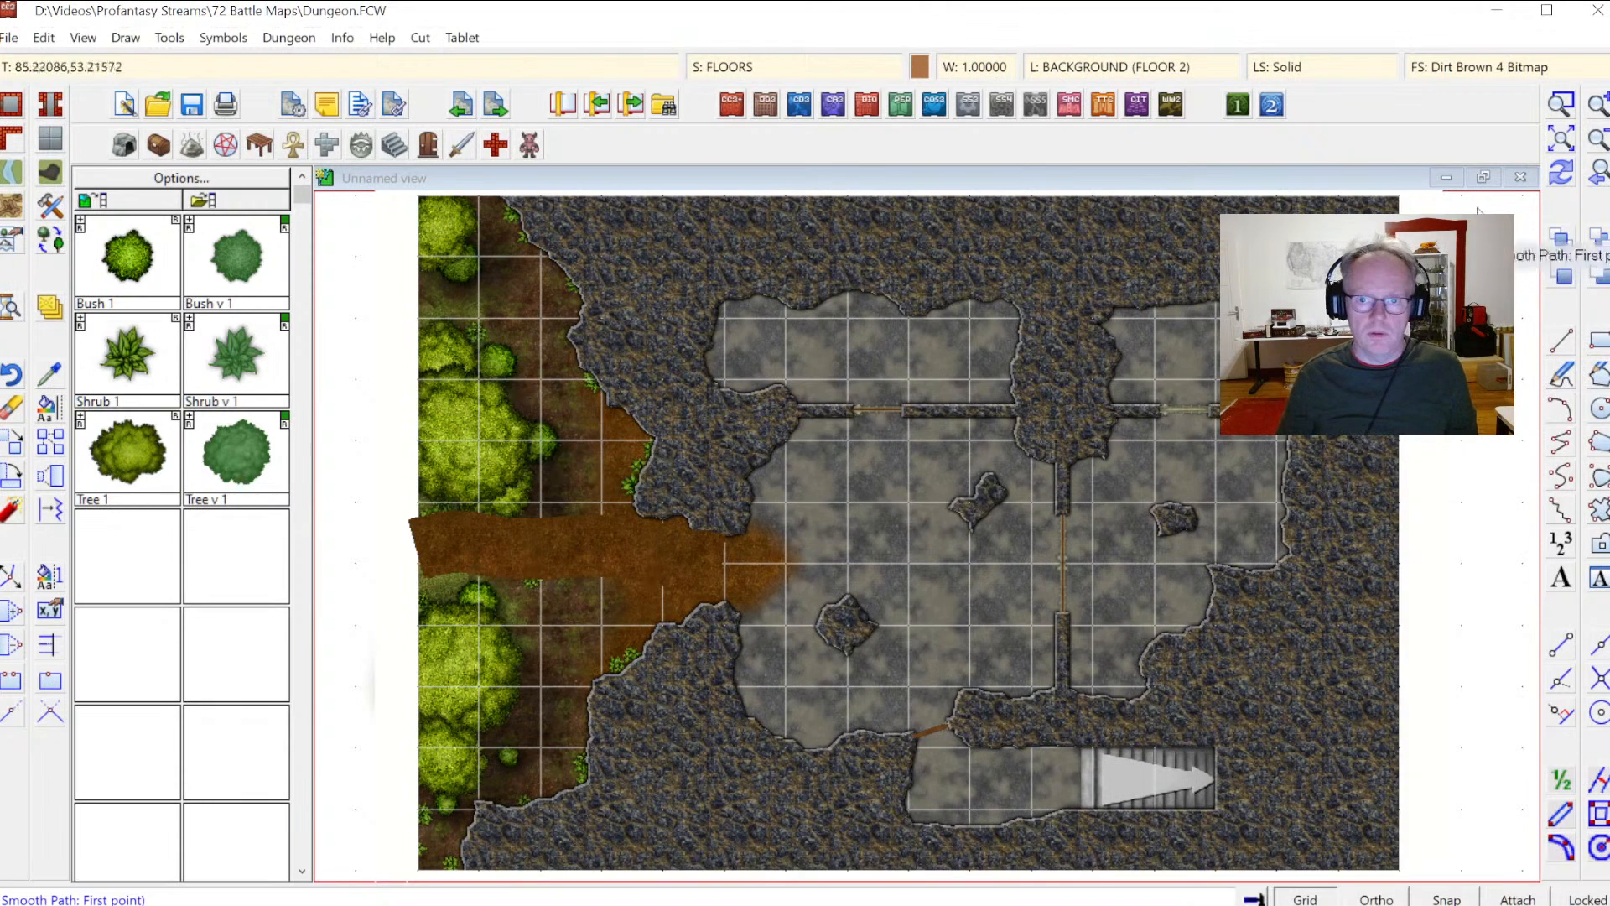
{"action": "left_click", "coordinate": [1556, 178]}
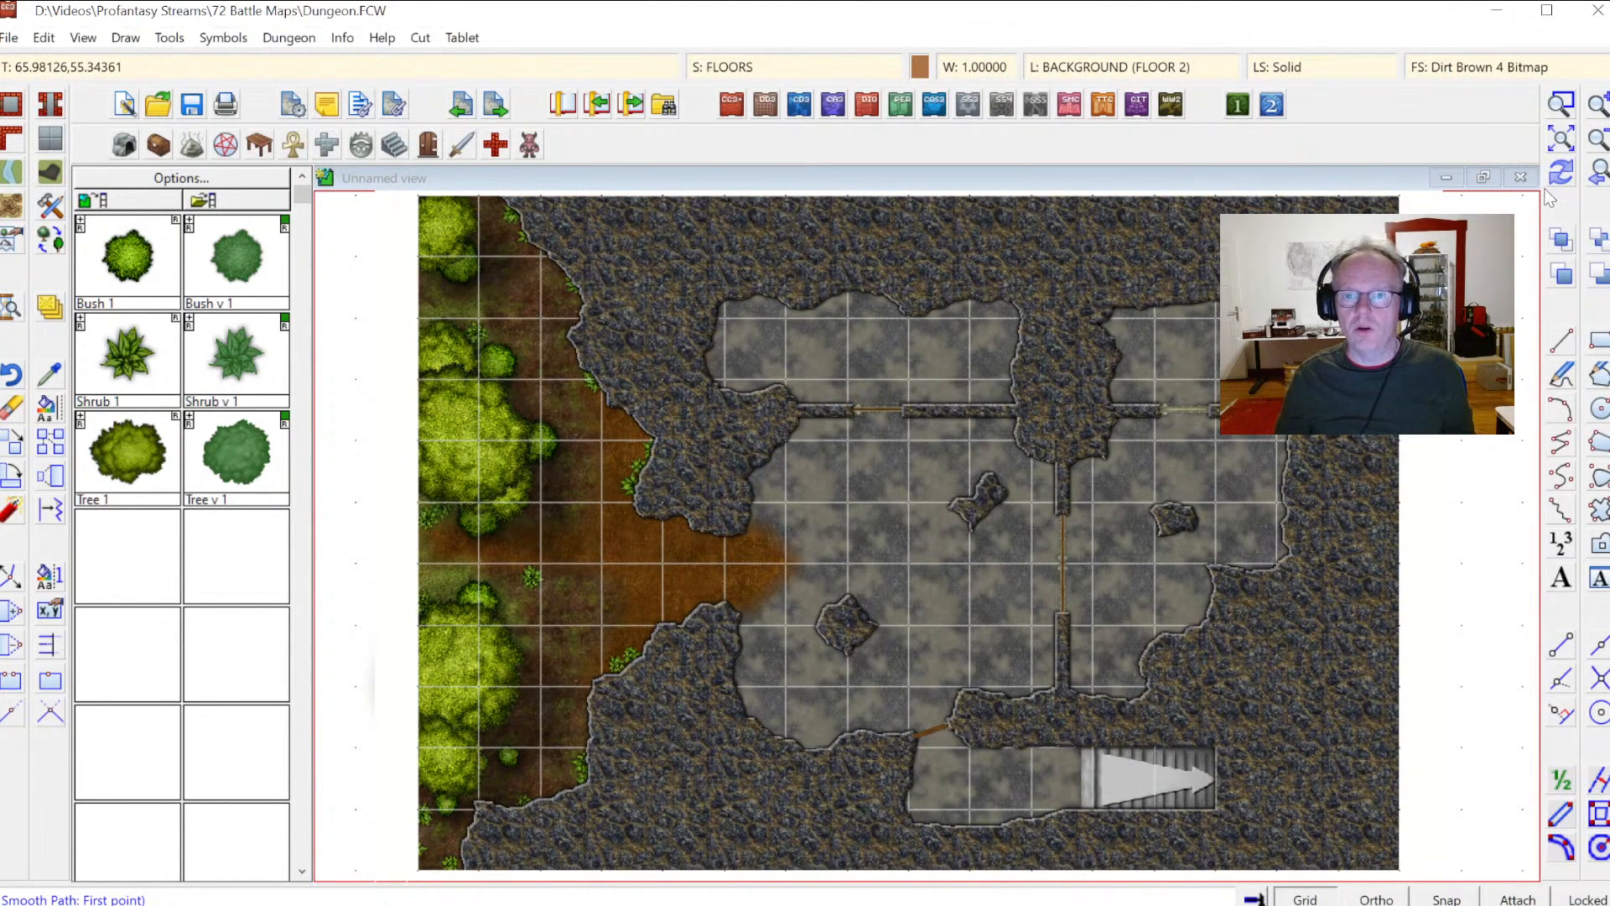
Step: Open the containers catalog and place three Sack Lg b symbols in the upper-right room's corner
{"action": "left_click", "coordinate": [628, 246]}
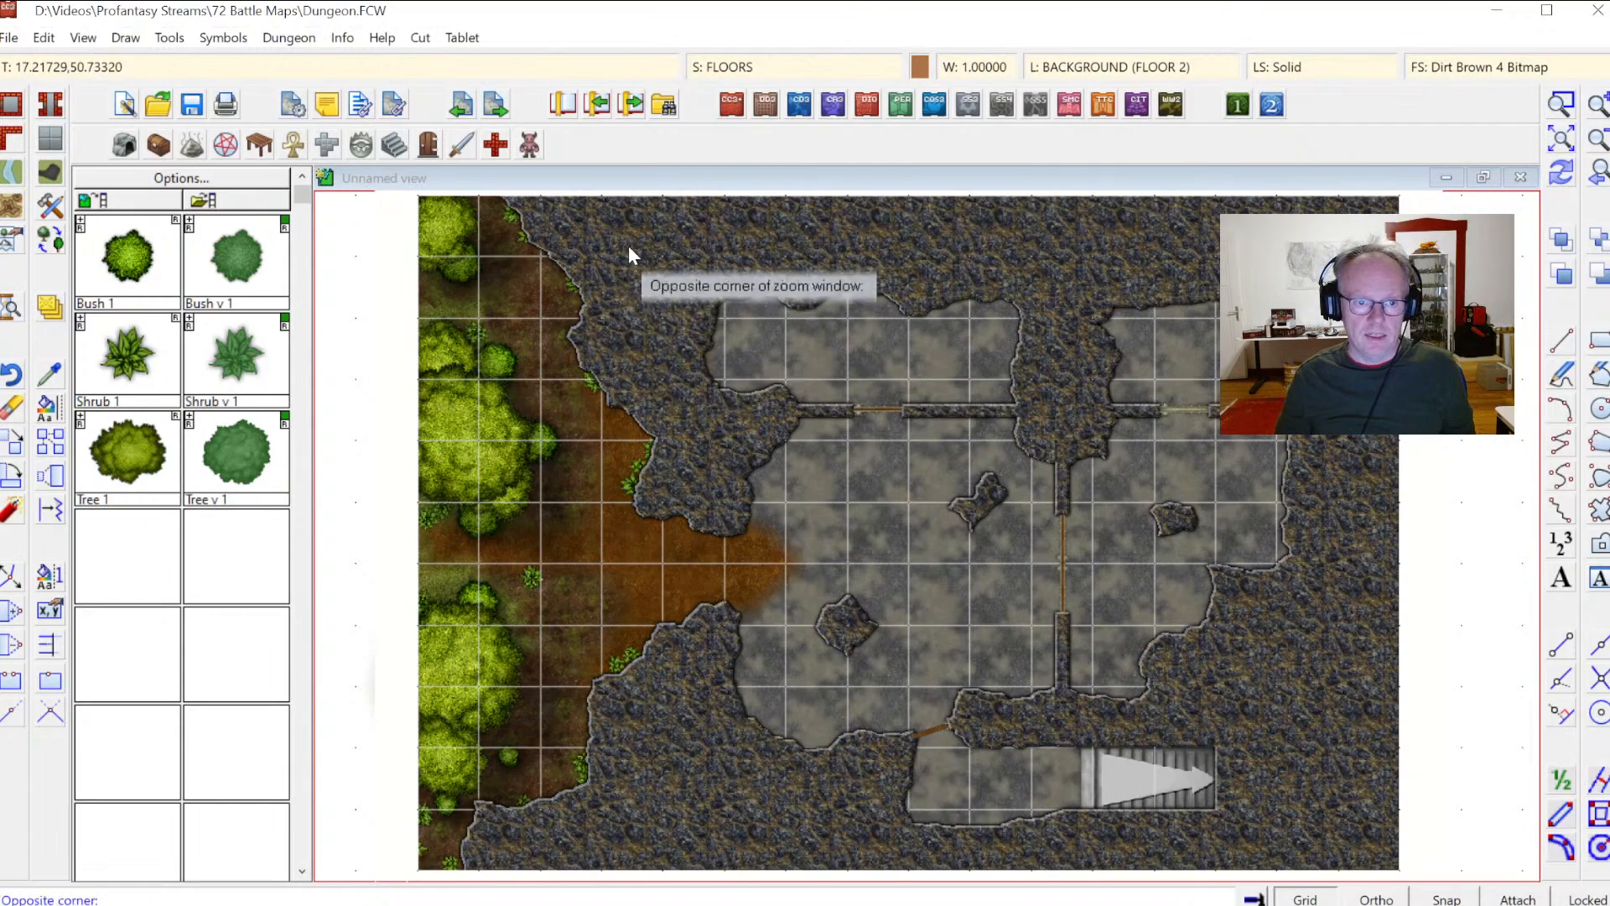
{"action": "left_click", "coordinate": [1297, 769]}
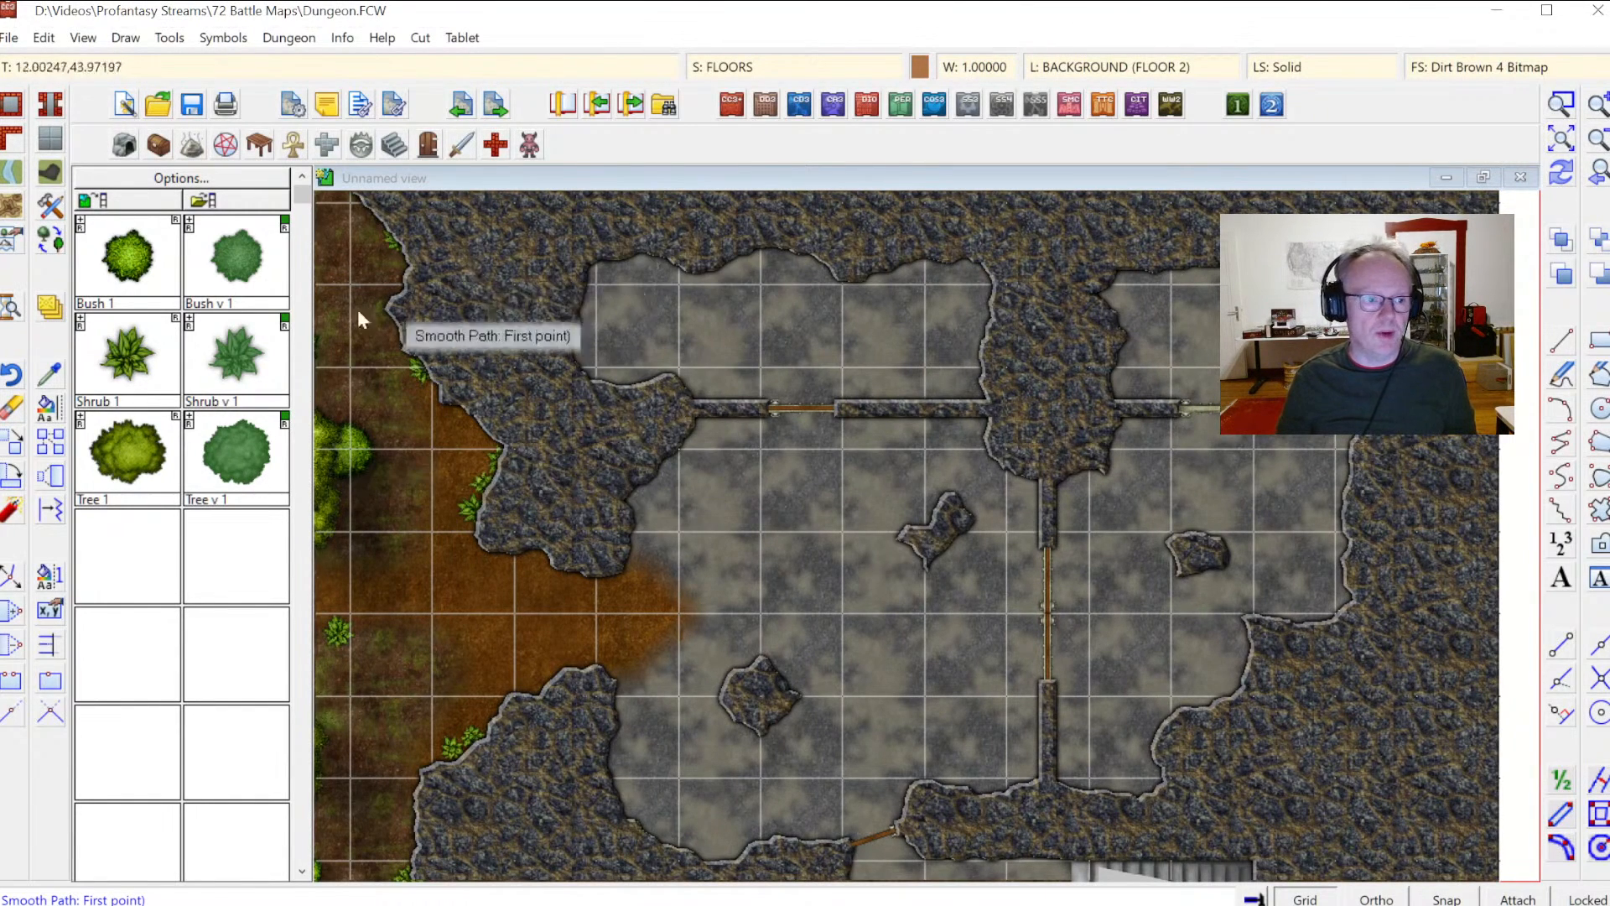
{"action": "left_click", "coordinate": [159, 145]}
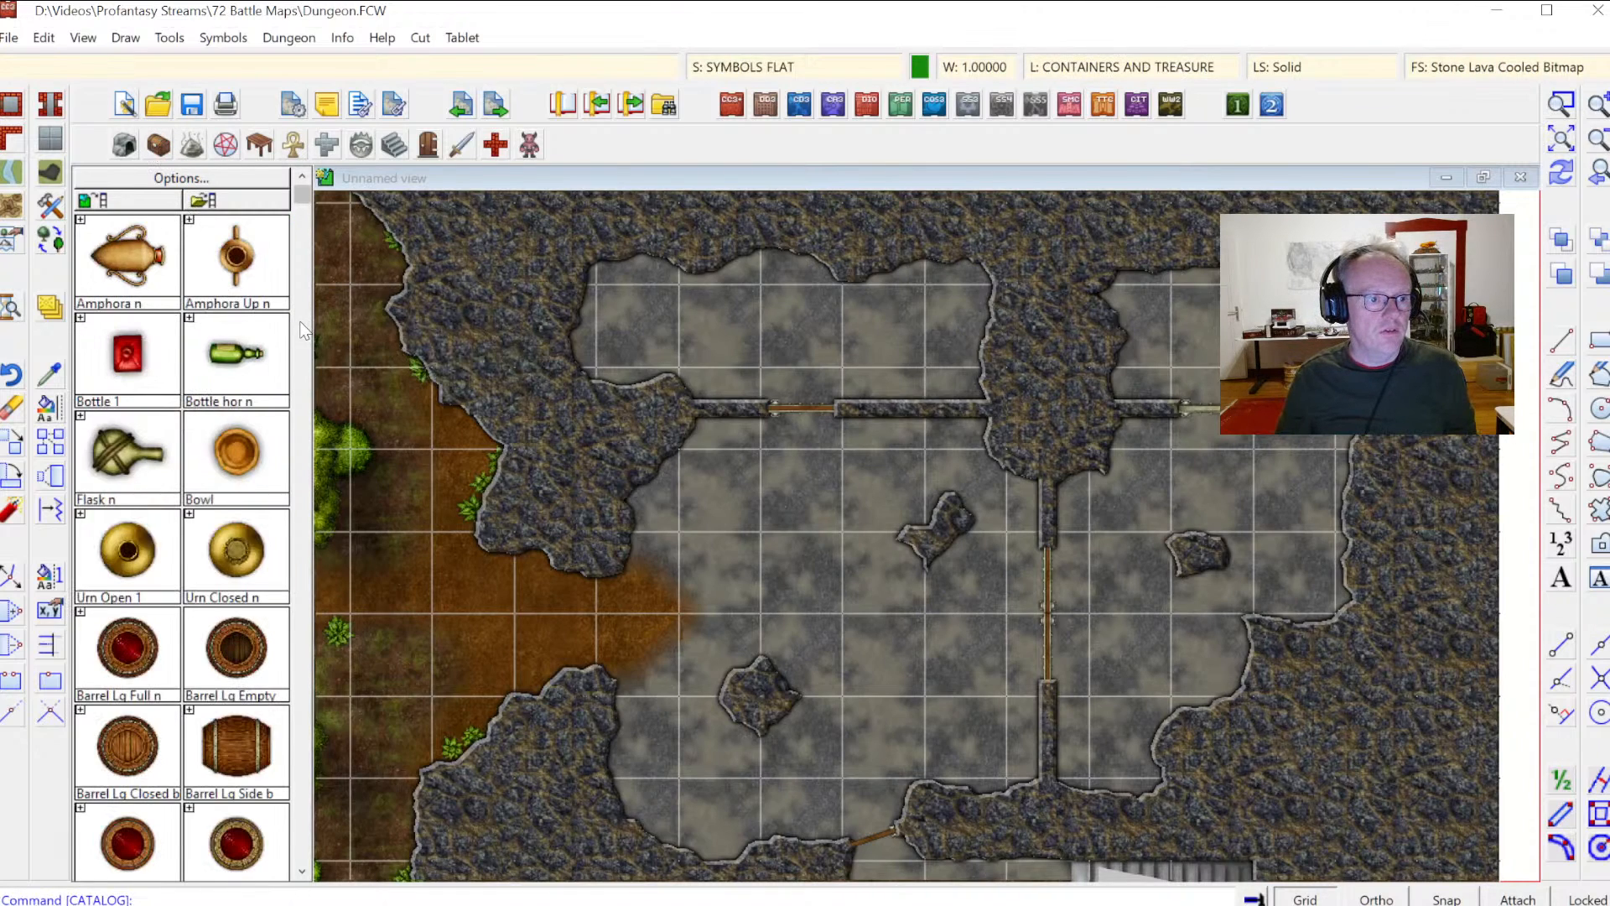
{"action": "left_click", "coordinate": [303, 330]}
{"action": "left_click", "coordinate": [303, 466]}
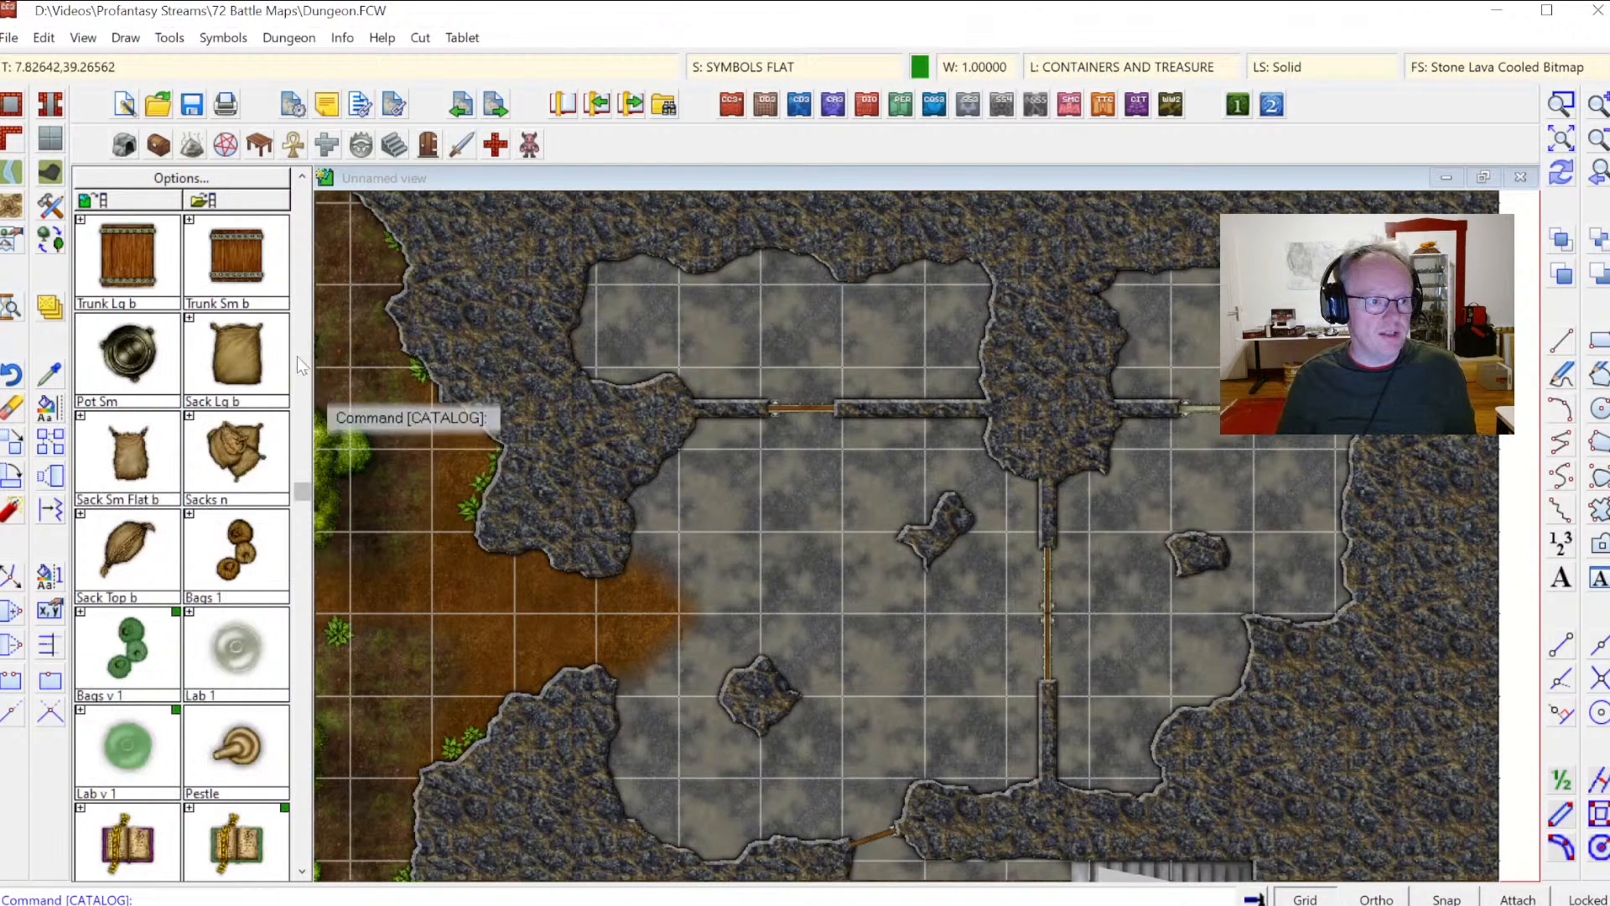
{"action": "left_click", "coordinate": [238, 356]}
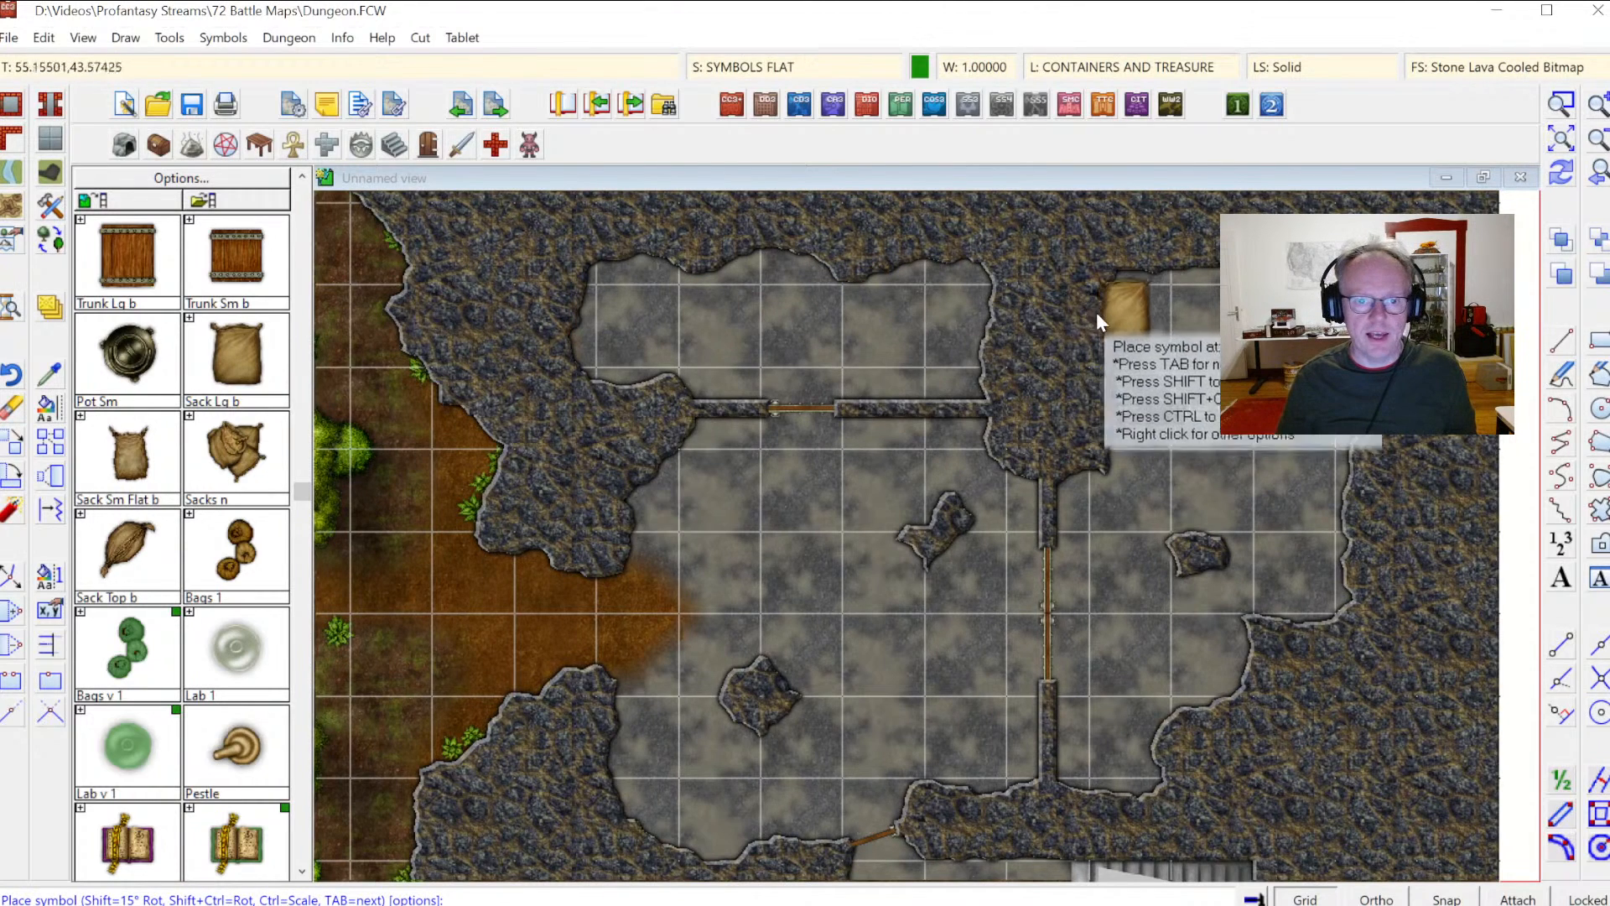
{"action": "left_click", "coordinate": [1123, 310]}
{"action": "left_click", "coordinate": [1155, 324]}
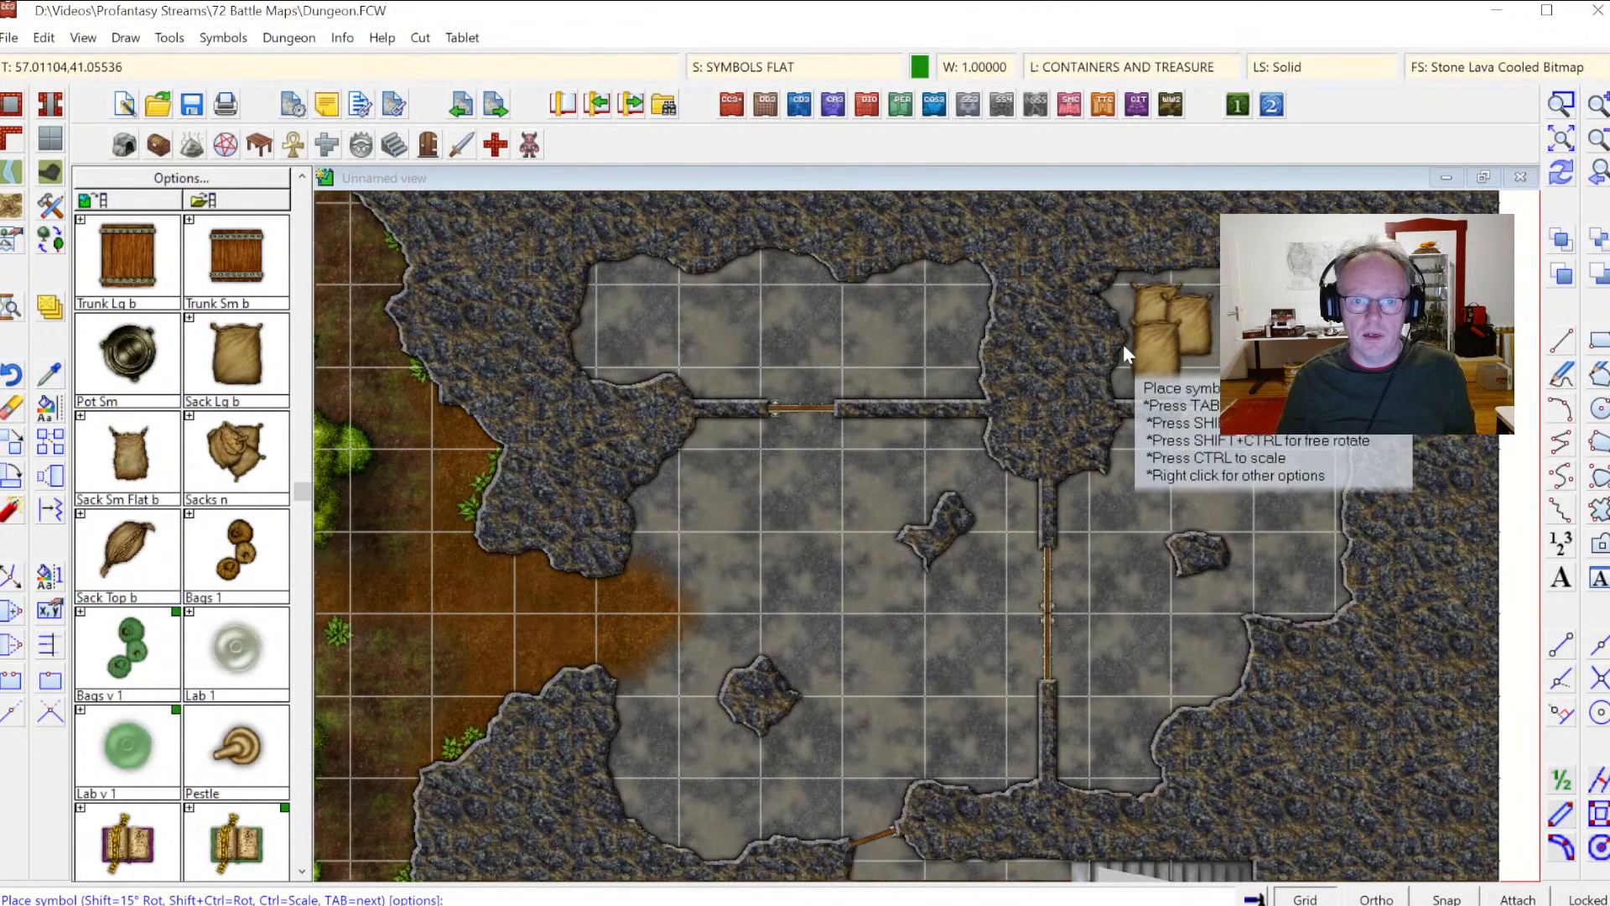
{"action": "left_click", "coordinate": [1129, 335]}
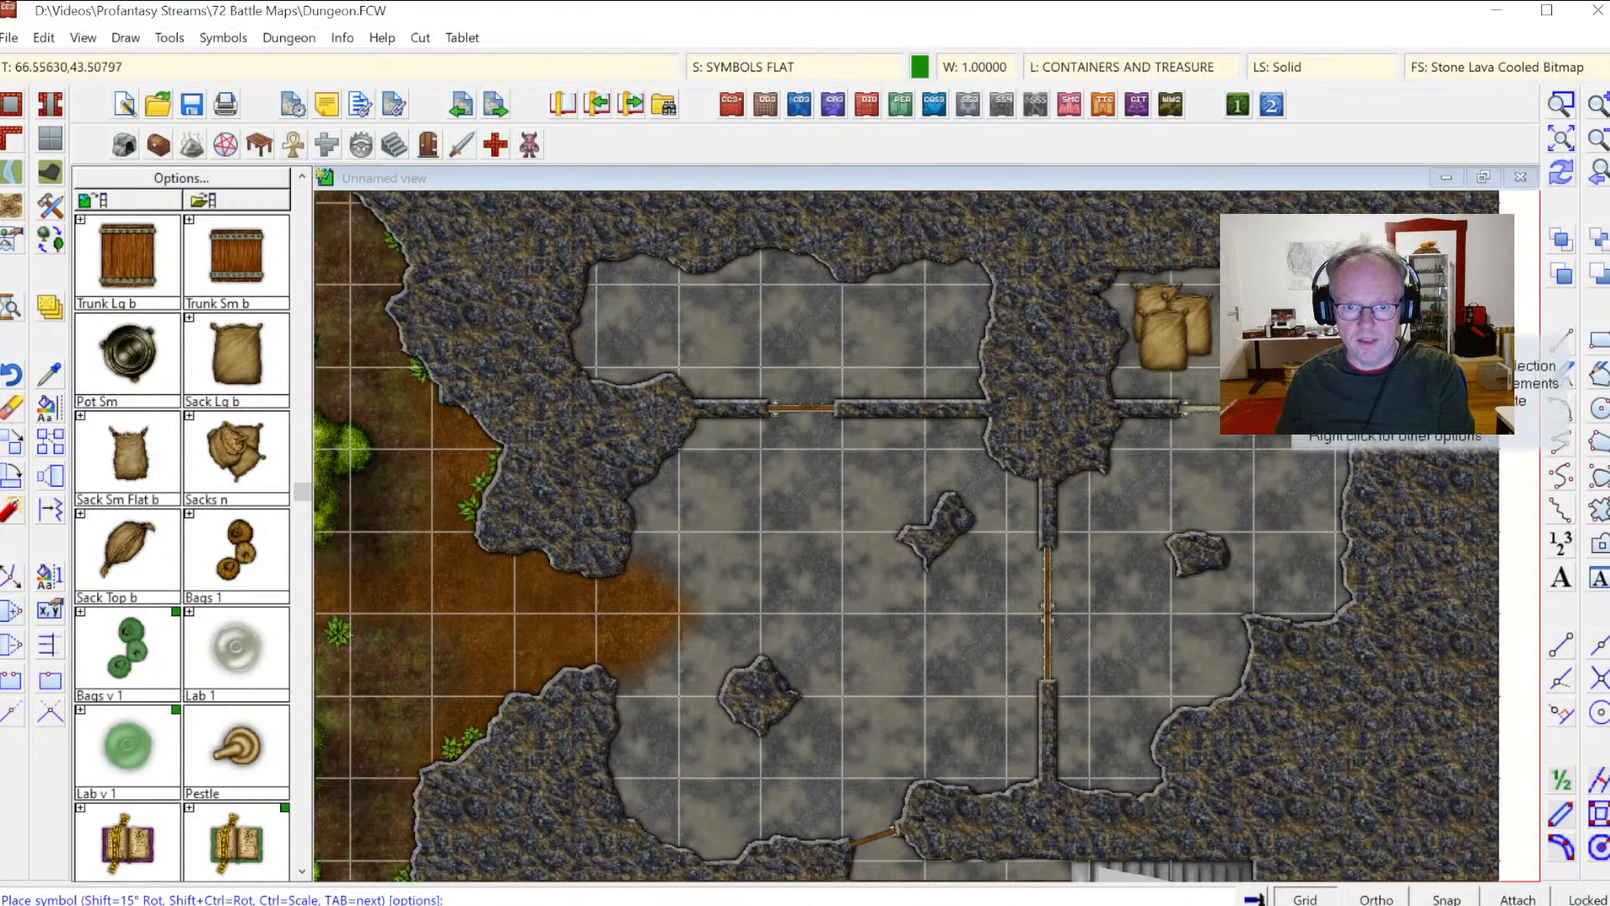
Step: Browse the containers, elemental, debris, caves and vegetation symbol catalogs for suitable props
{"action": "left_click", "coordinate": [302, 201]}
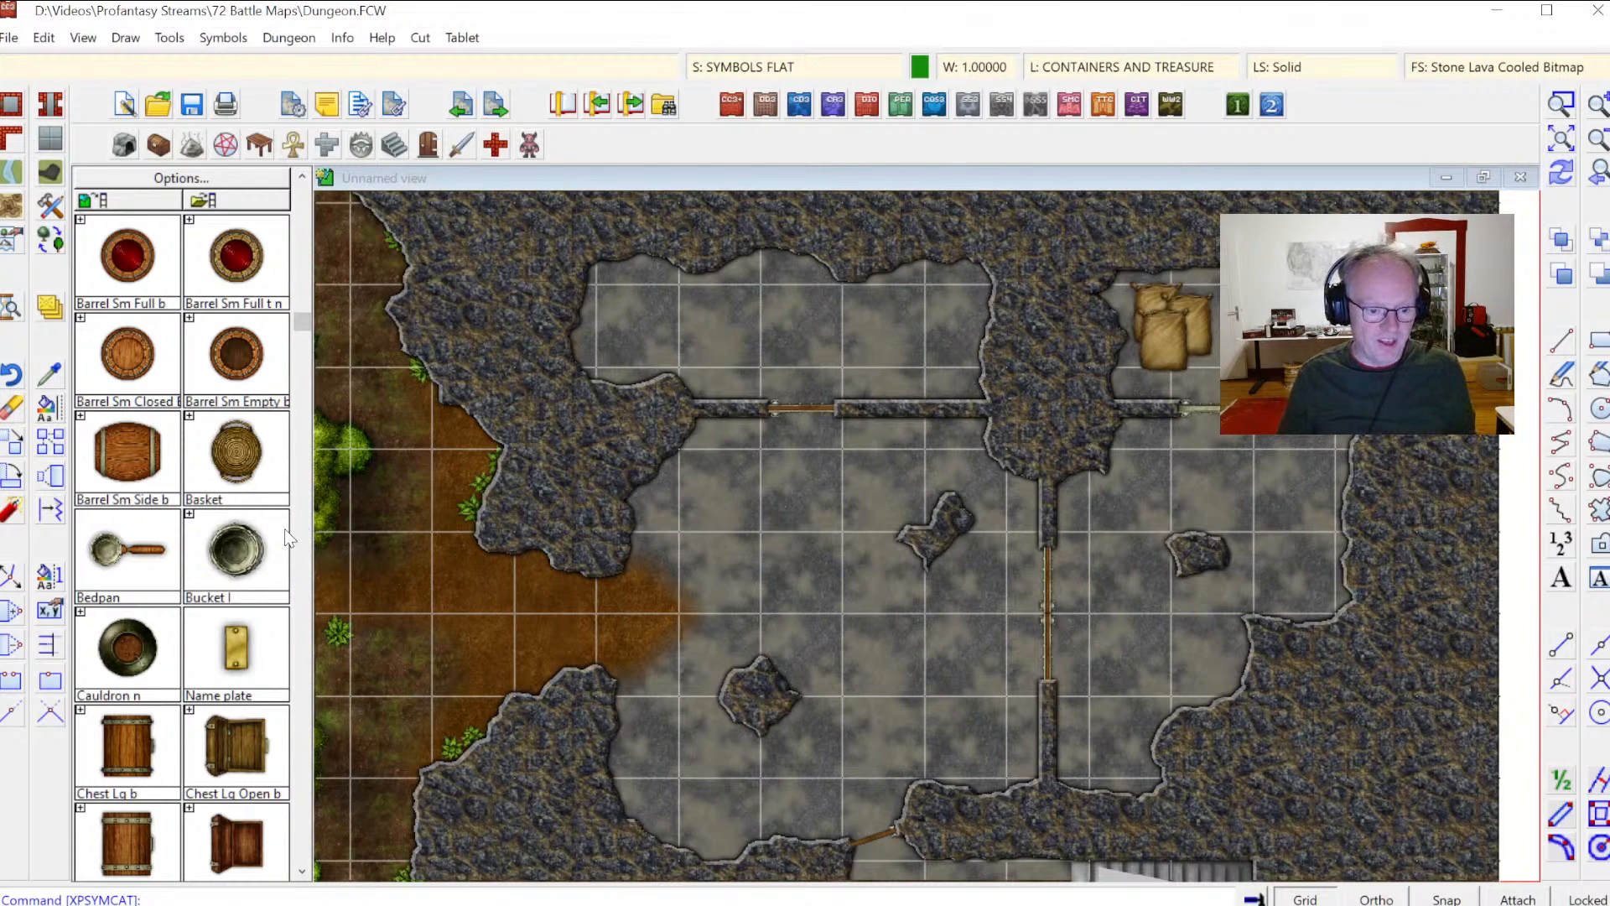
{"action": "left_click", "coordinate": [303, 385]}
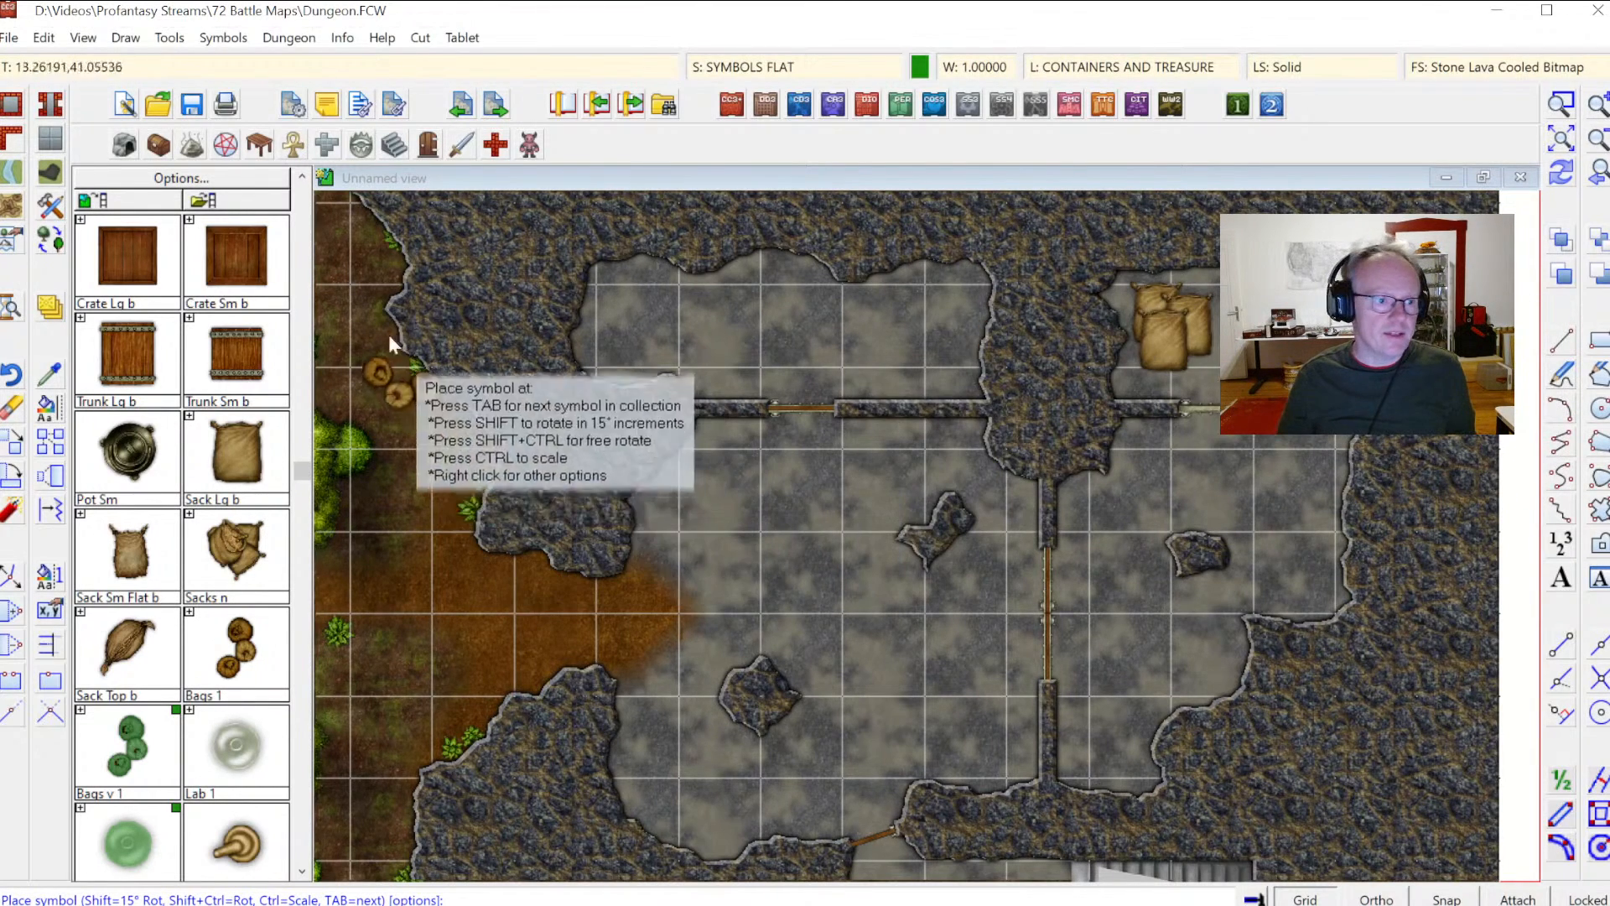
{"action": "scroll", "coordinate": [309, 247], "scroll_direction": "up", "scroll_amount": 5}
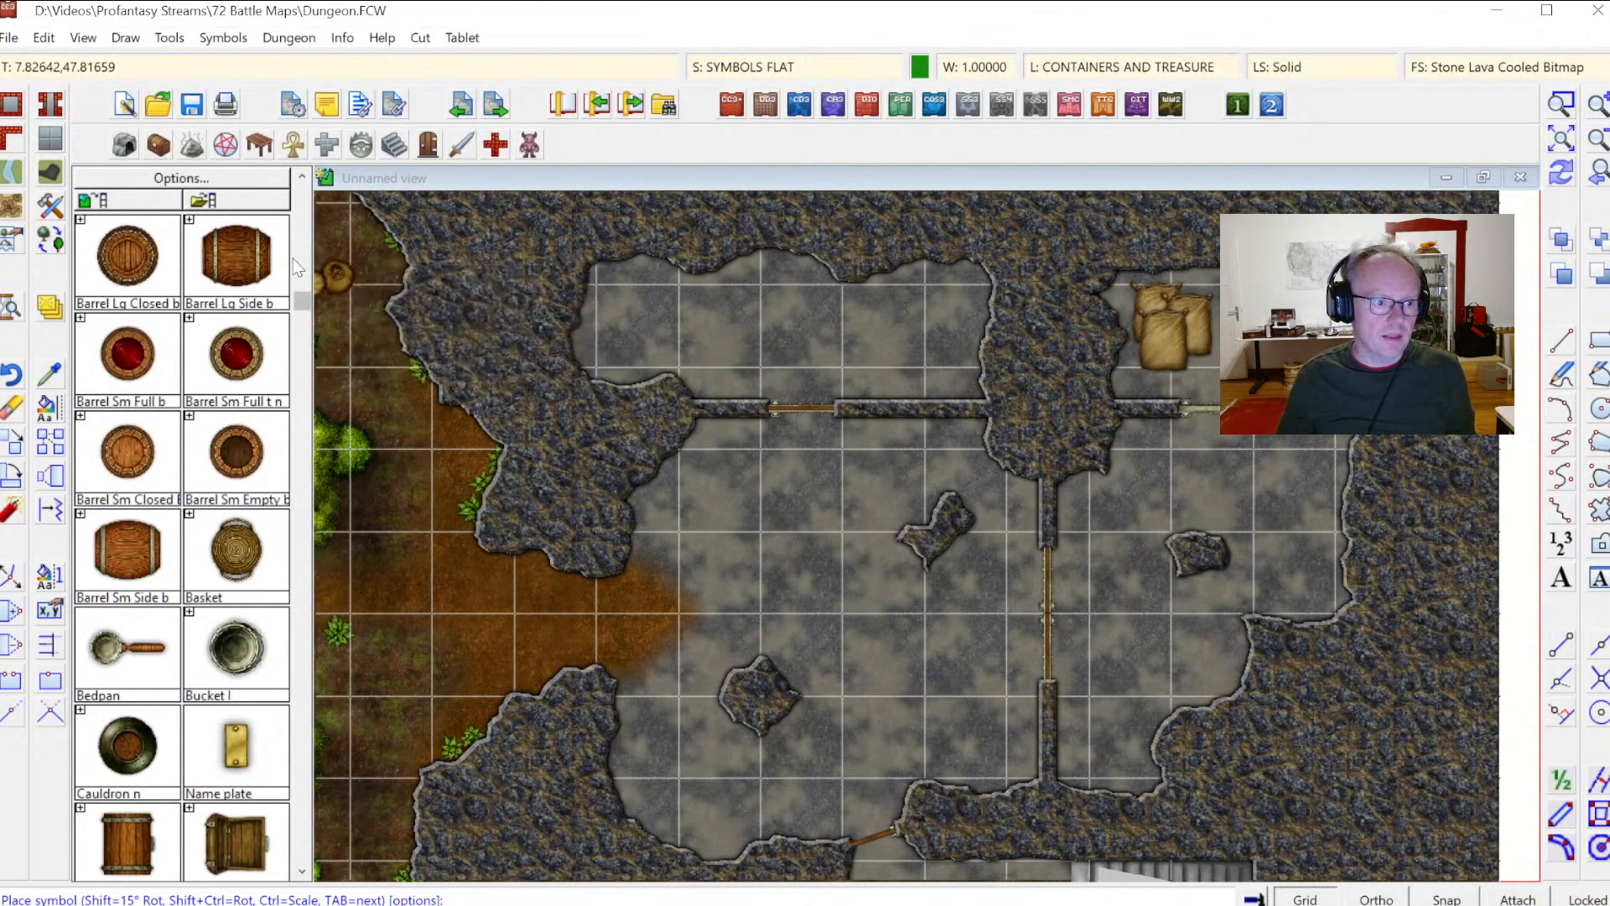
{"action": "scroll", "coordinate": [297, 243], "scroll_direction": "up", "scroll_amount": 5}
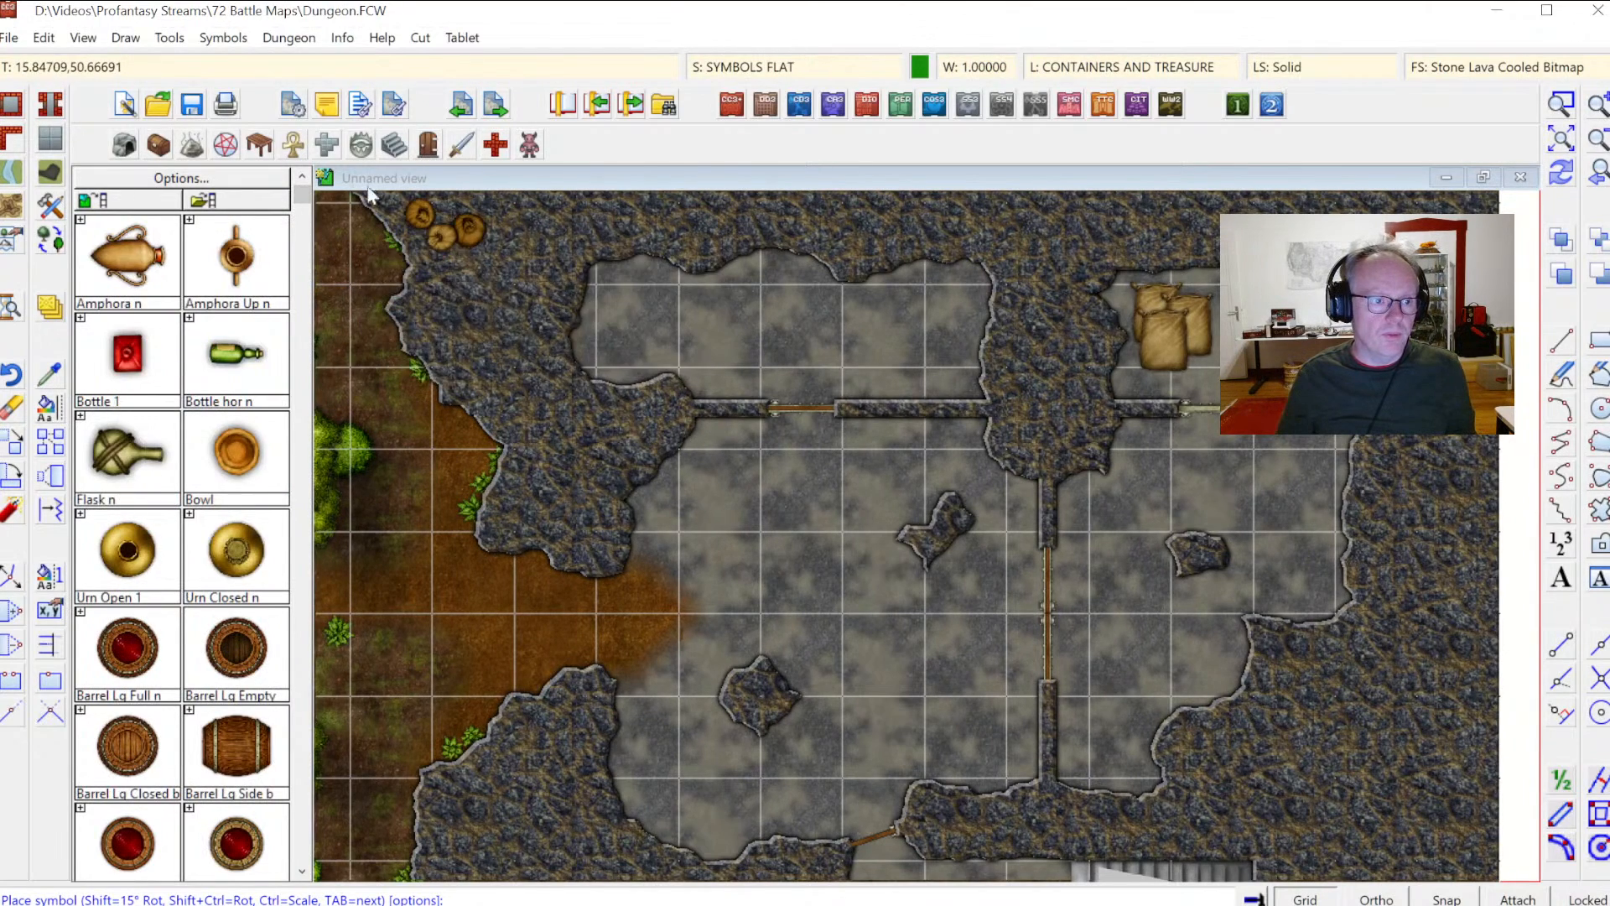
{"action": "left_click", "coordinate": [232, 147]}
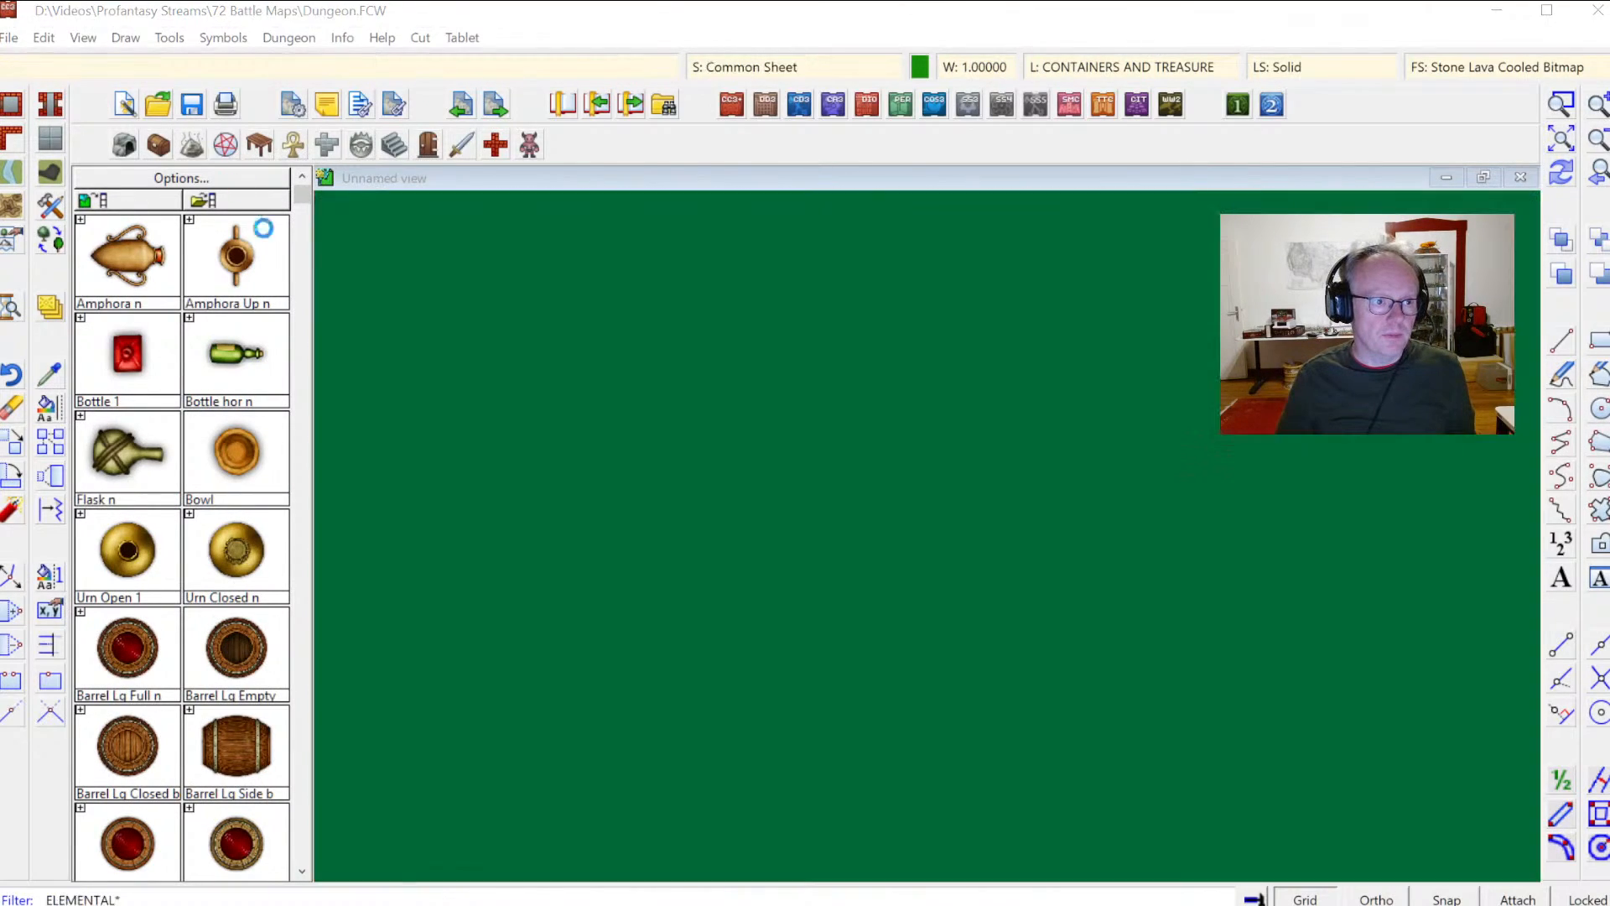
{"action": "double_click", "coordinate": [755, 274]}
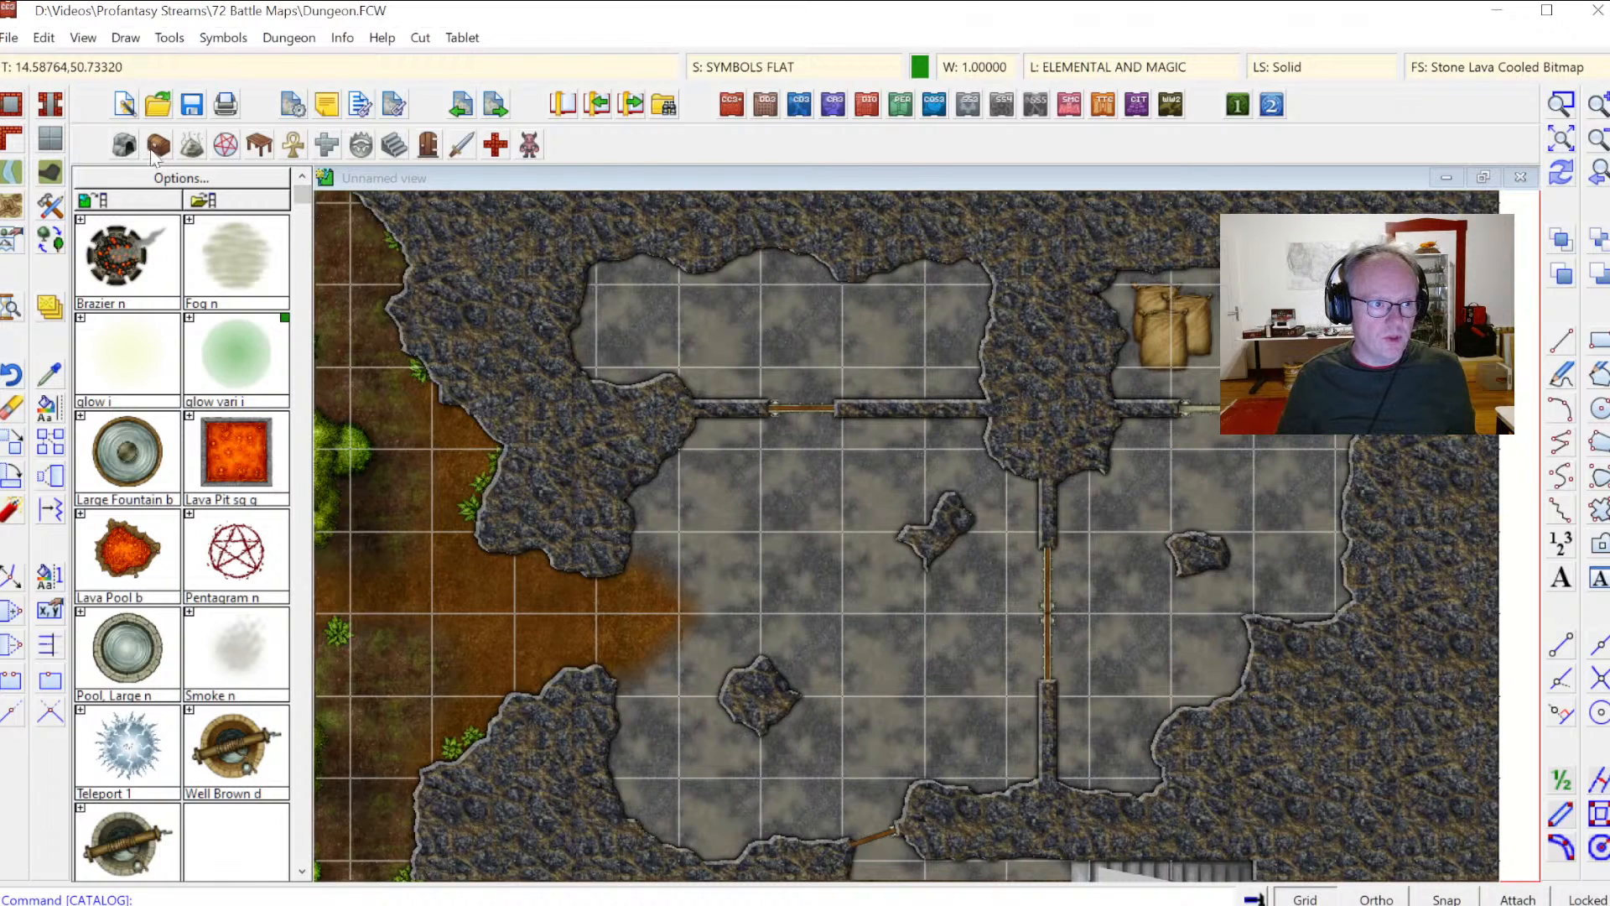
{"action": "left_click", "coordinate": [192, 145]}
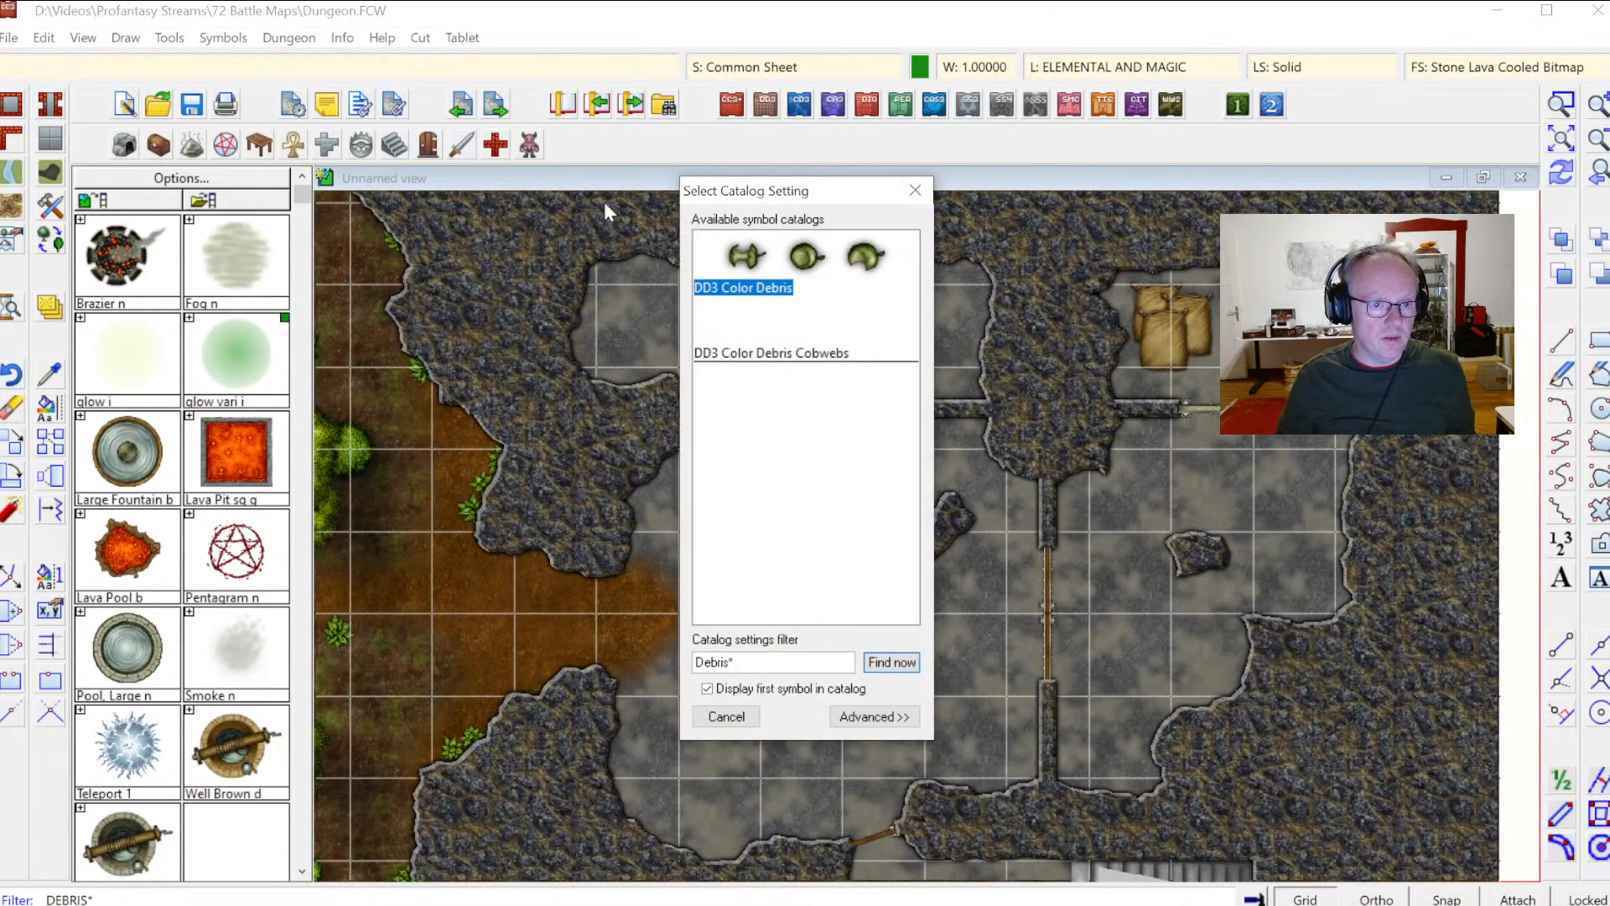
{"action": "double_click", "coordinate": [718, 254]}
{"action": "left_click", "coordinate": [130, 144]}
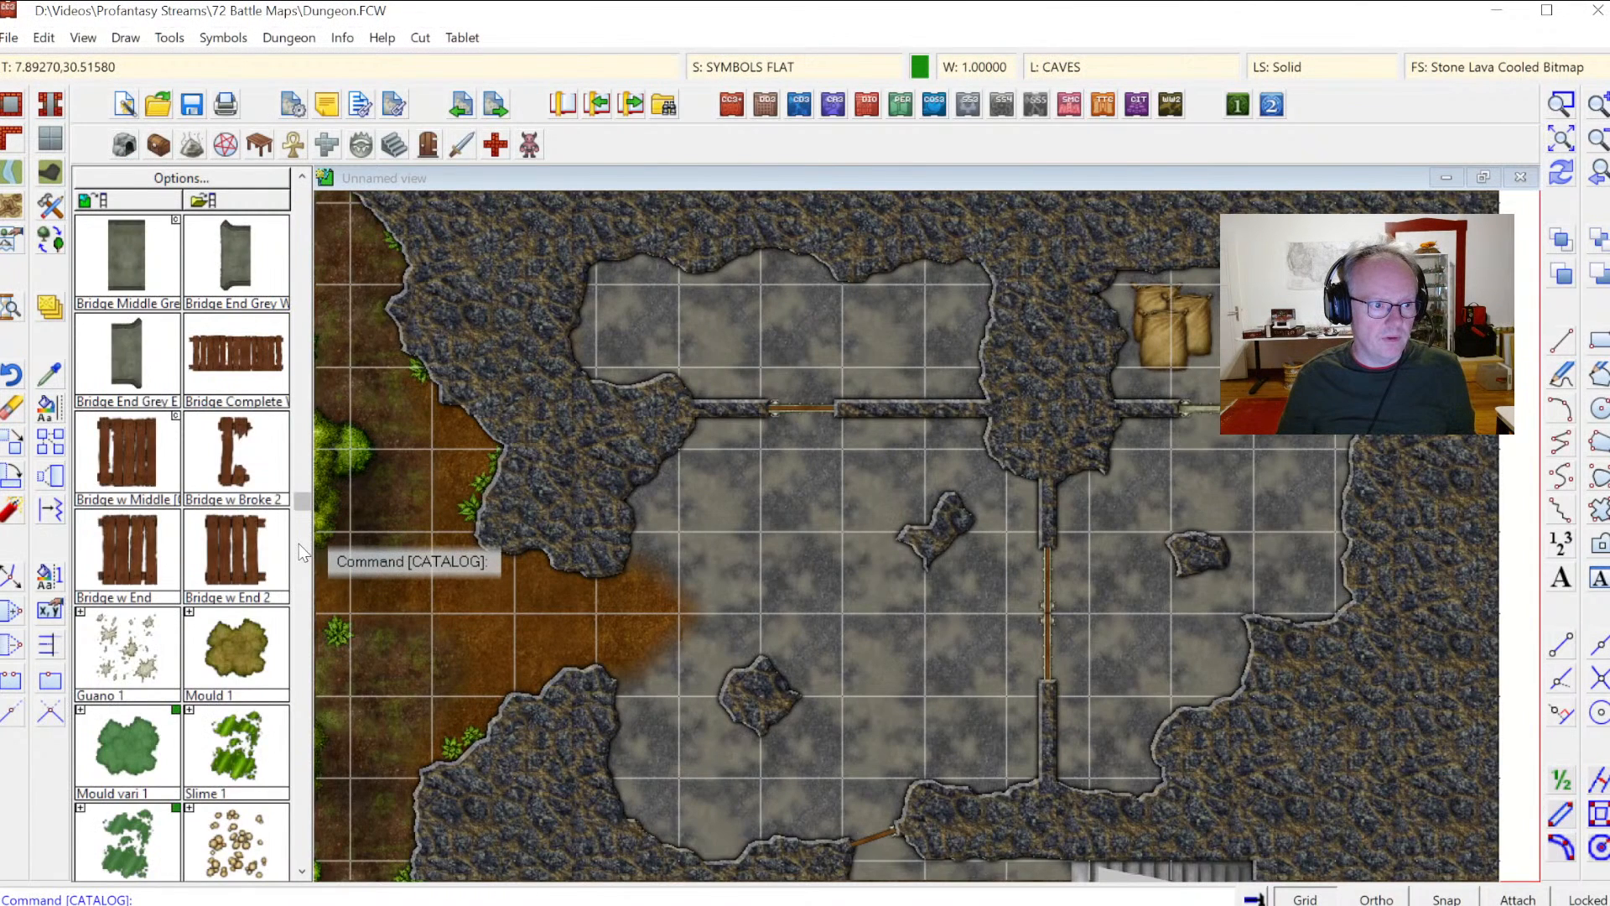
{"action": "left_click", "coordinate": [302, 550]}
{"action": "left_click", "coordinate": [300, 216]}
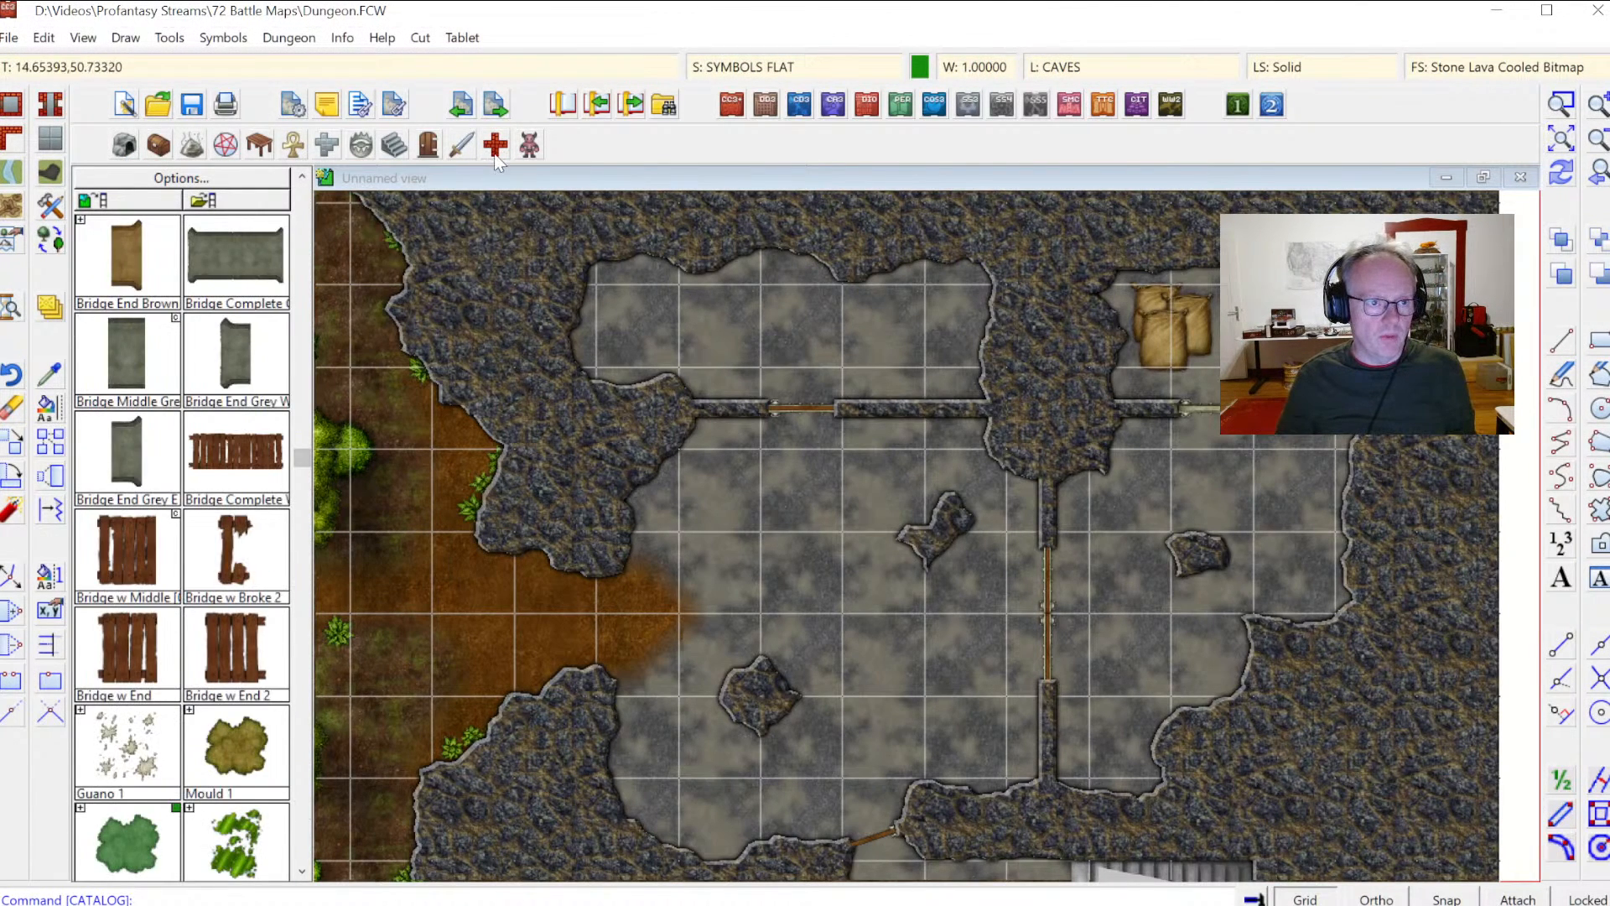
{"action": "left_click", "coordinate": [529, 149]}
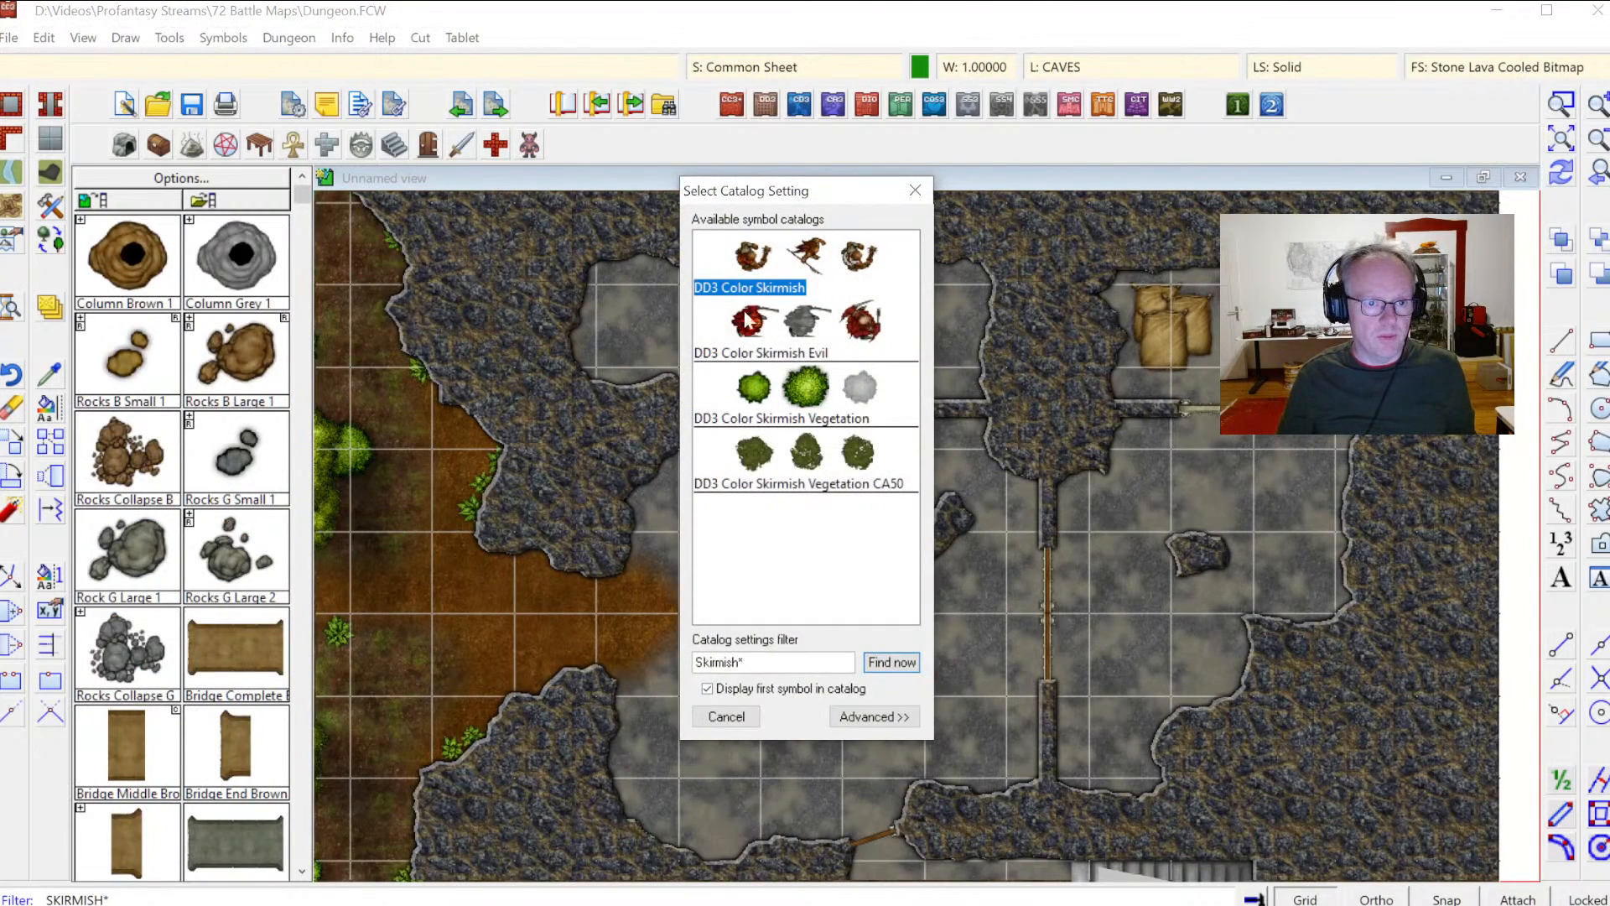
{"action": "double_click", "coordinate": [772, 407]}
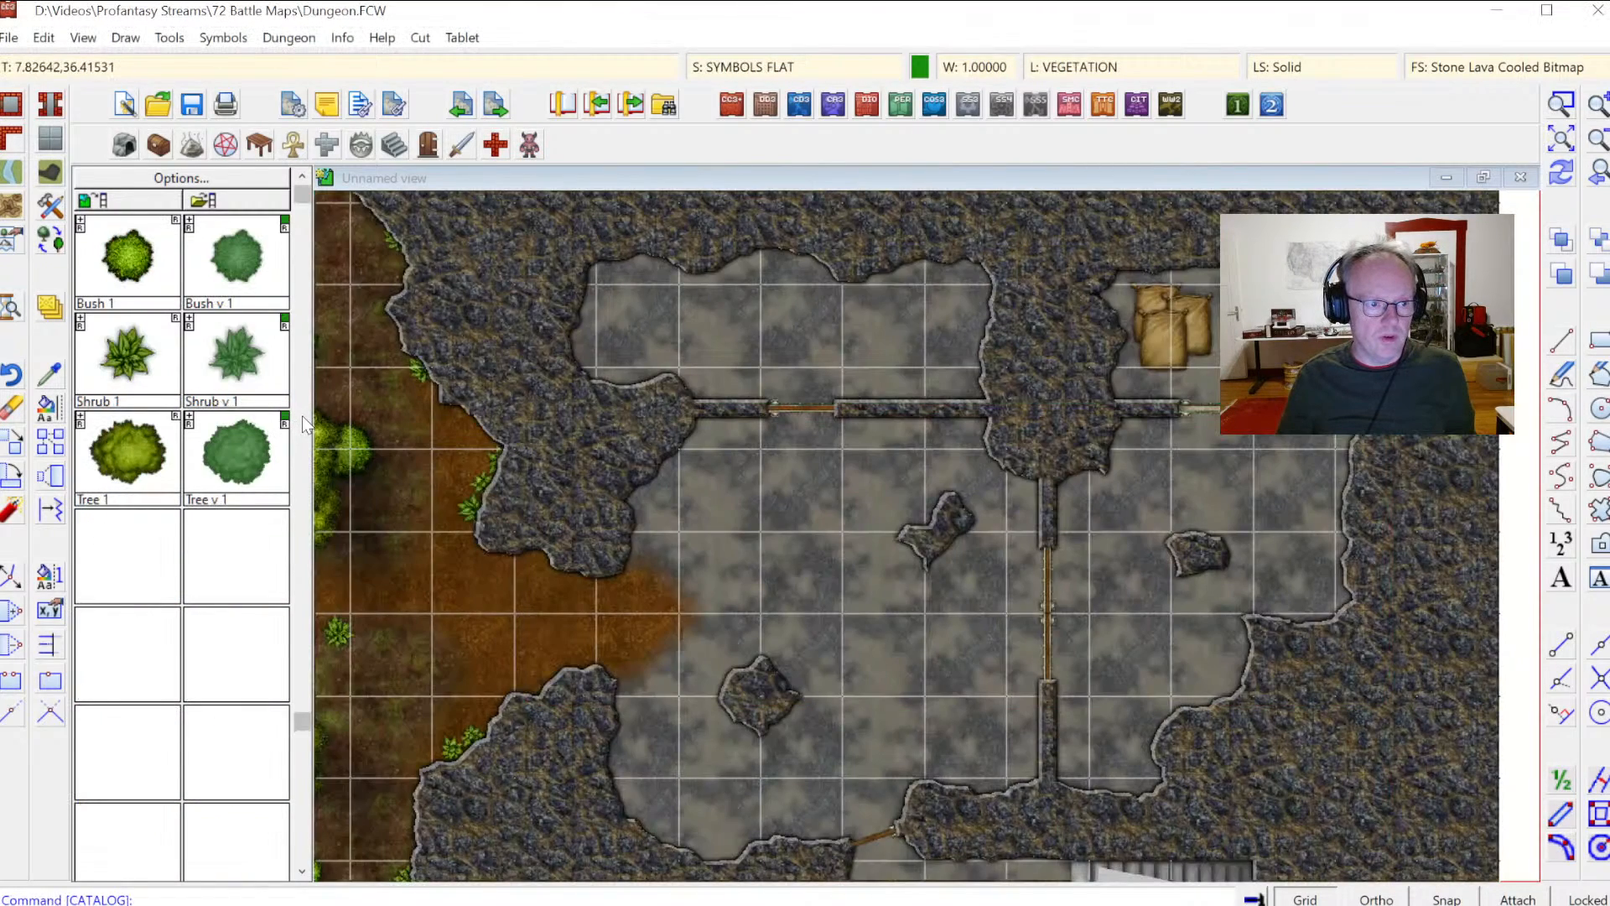
{"action": "scroll", "coordinate": [306, 425], "scroll_direction": "down", "scroll_amount": 2}
{"action": "scroll", "coordinate": [297, 283], "scroll_direction": "up", "scroll_amount": 2}
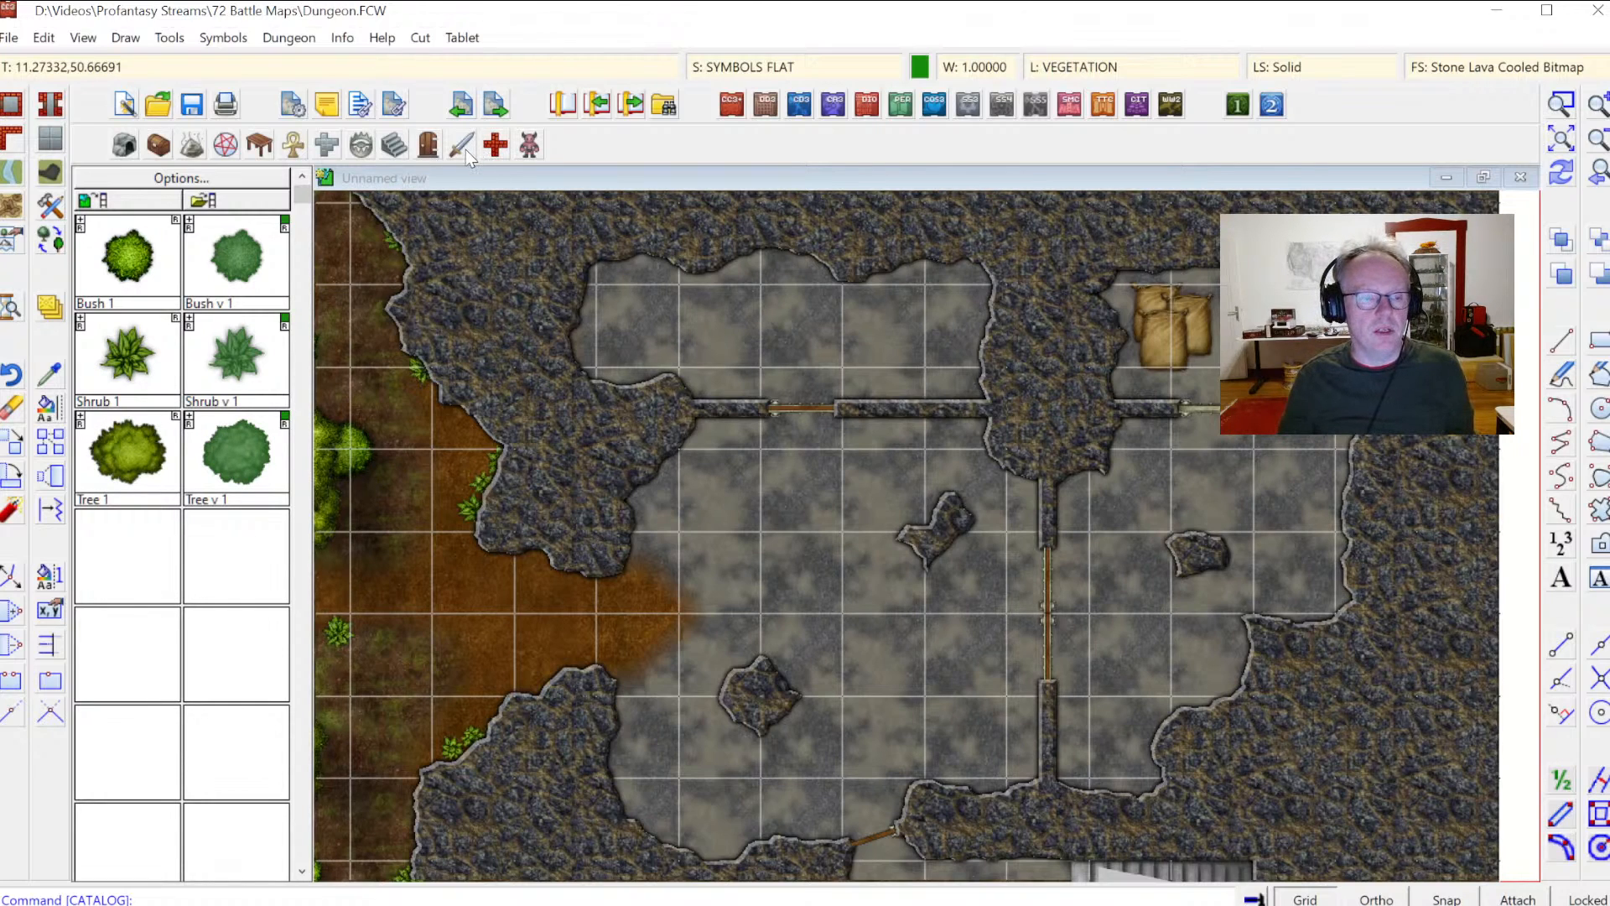
{"action": "left_click", "coordinate": [225, 141]}
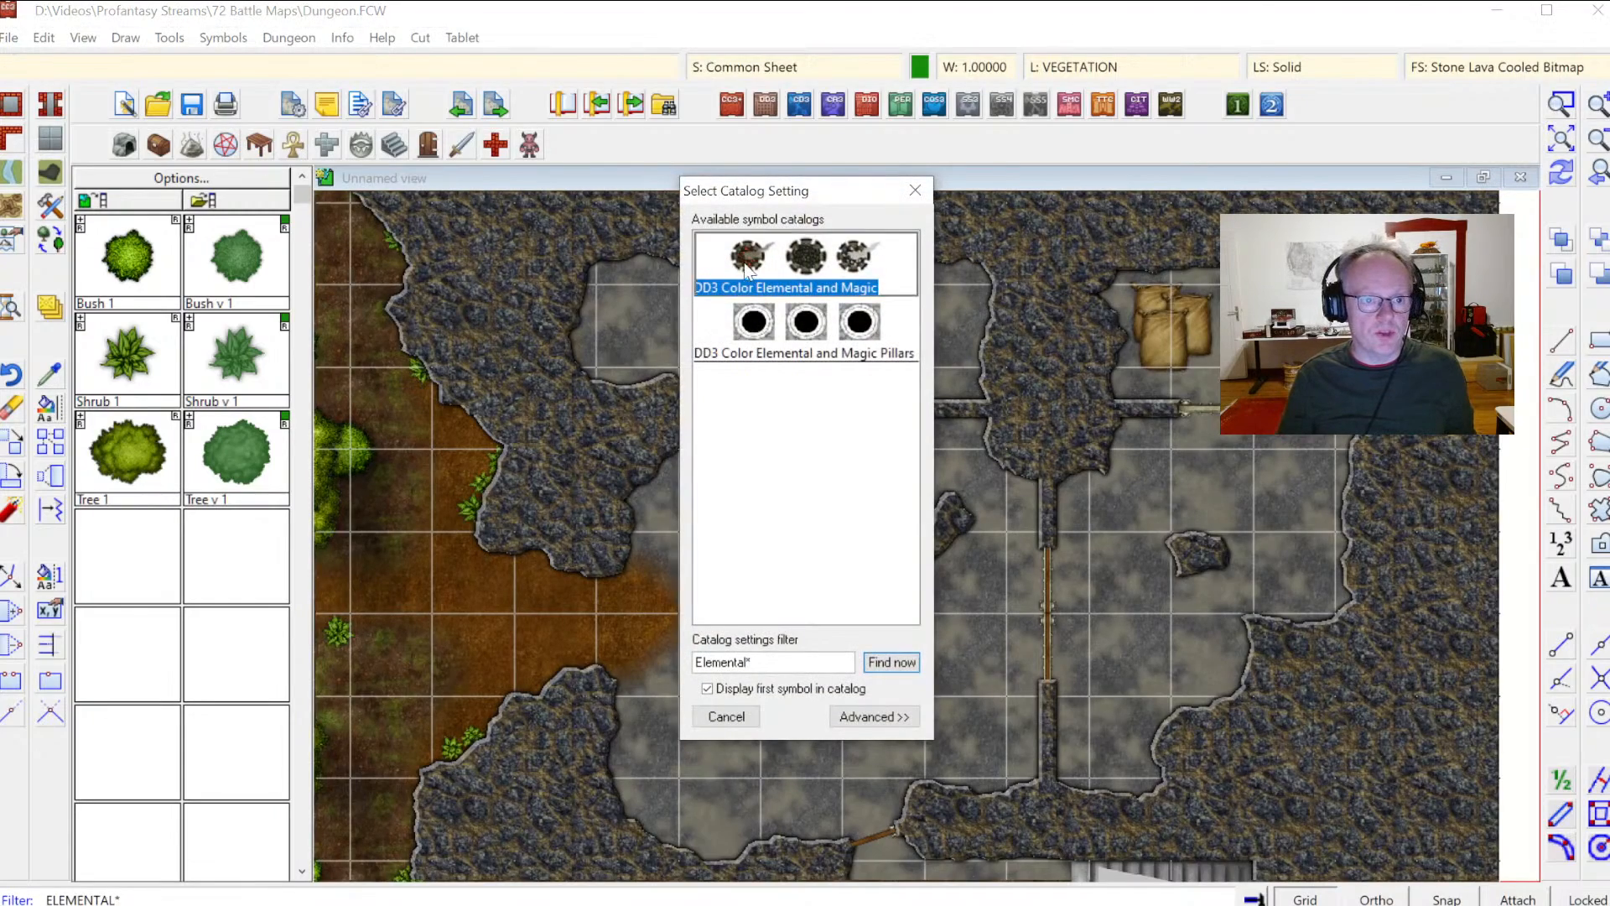
Step: Open the DD3 Color Elemental and Magic catalog and place a Brazier n in the main cave floor
{"action": "double_click", "coordinate": [745, 266]}
{"action": "left_click", "coordinate": [126, 256]}
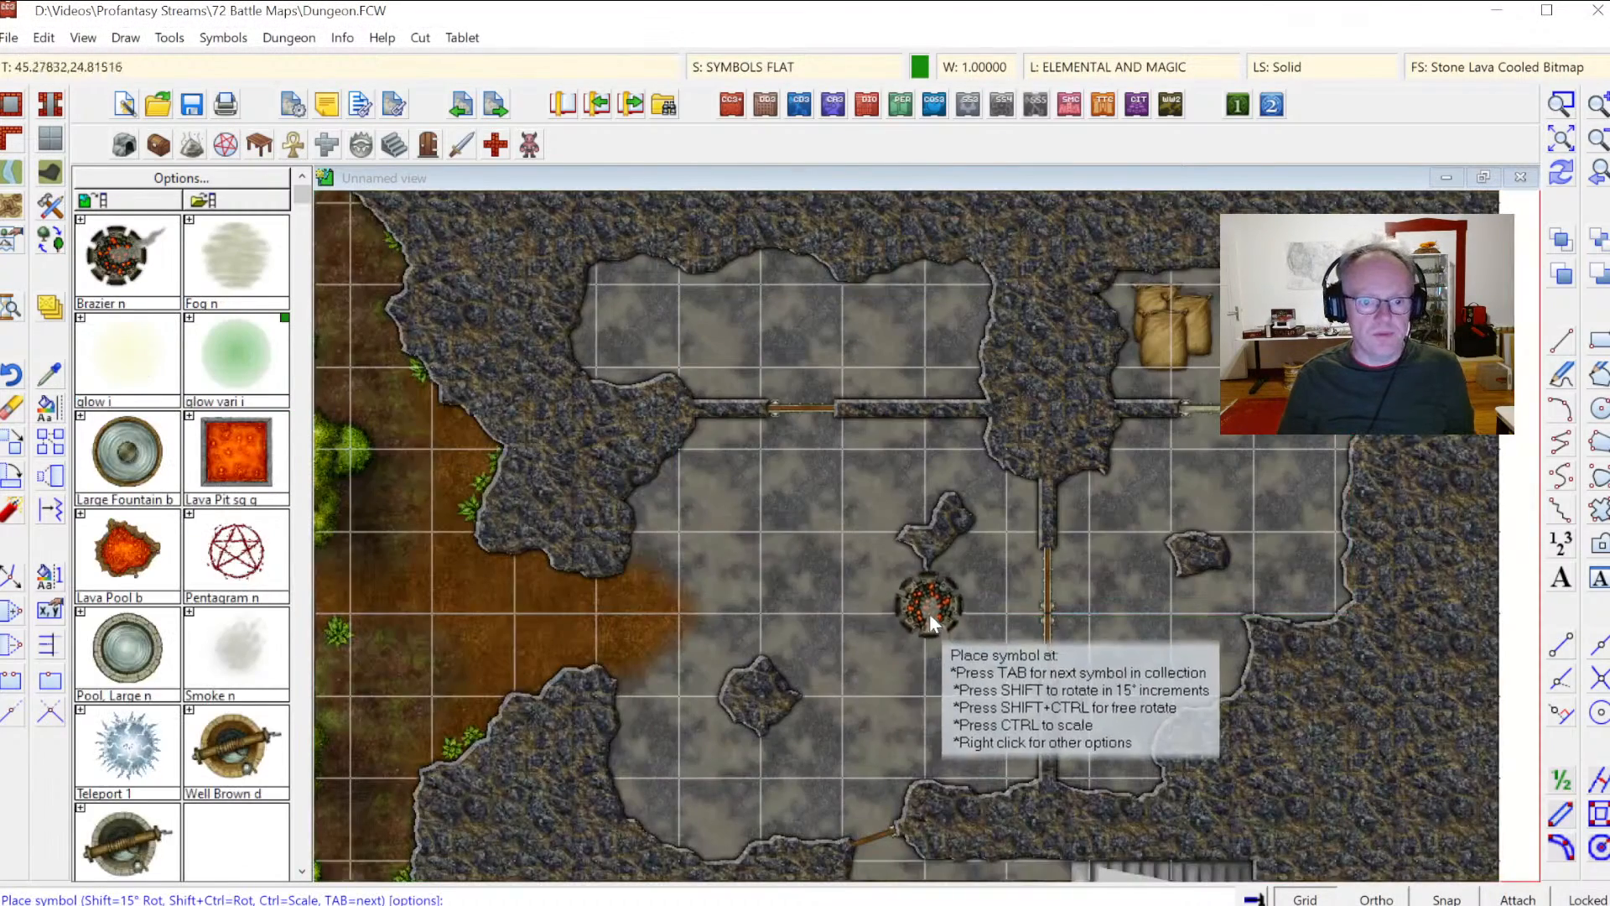
{"action": "left_click", "coordinate": [879, 665]}
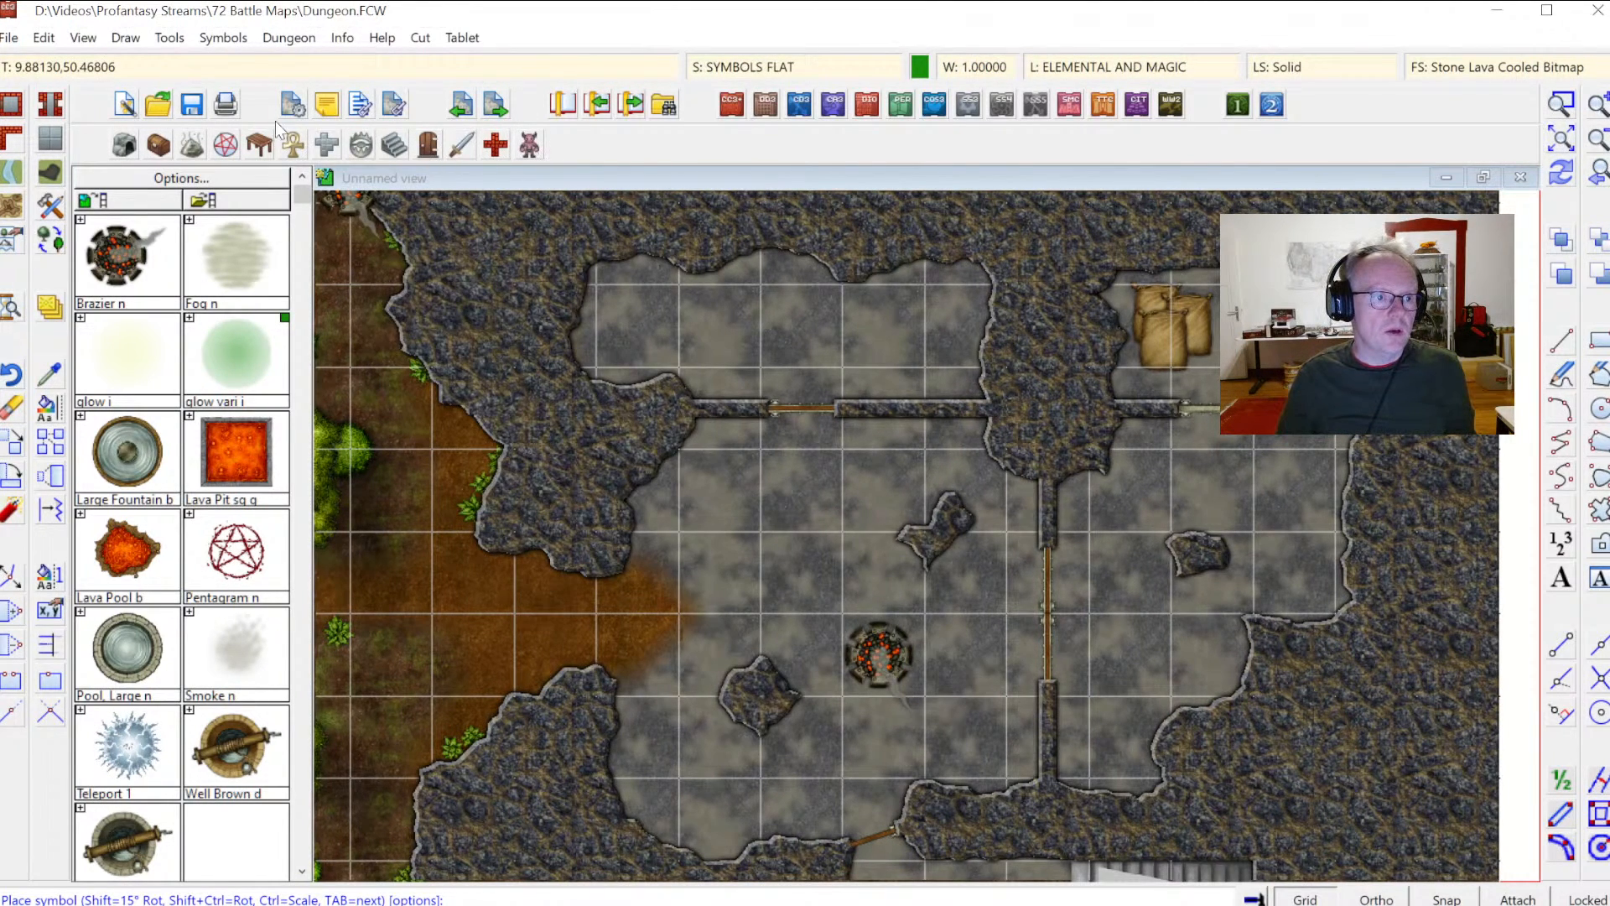
Step: Open the DD3 Color Furniture catalog and inspect the whole map and the upper-right storage room
{"action": "left_click", "coordinate": [259, 145]}
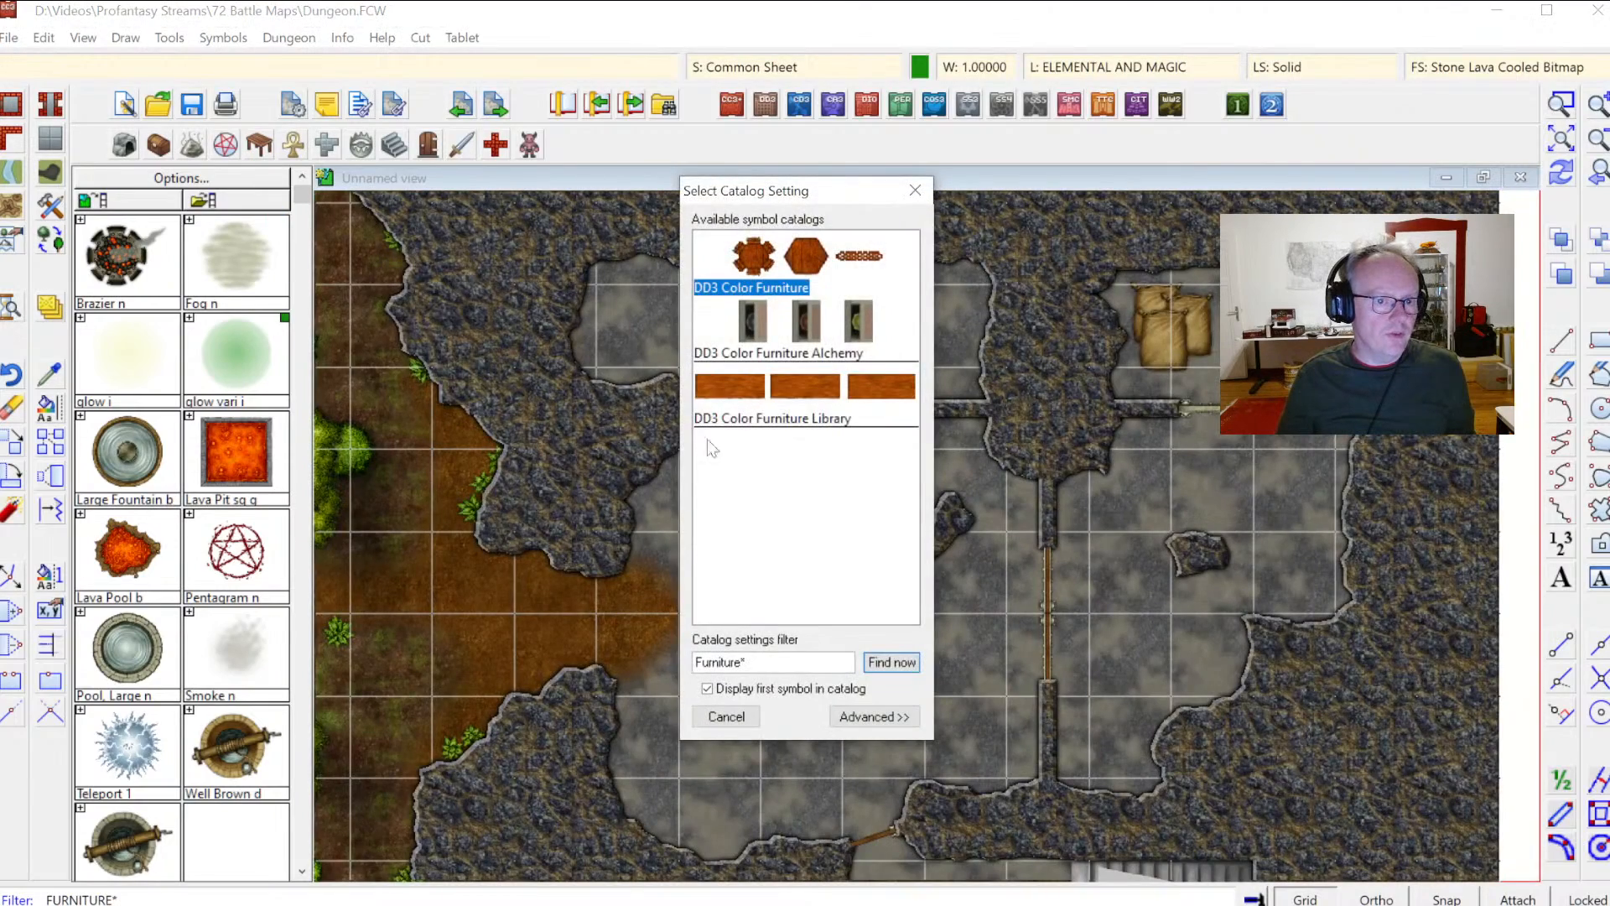
{"action": "double_click", "coordinate": [742, 293]}
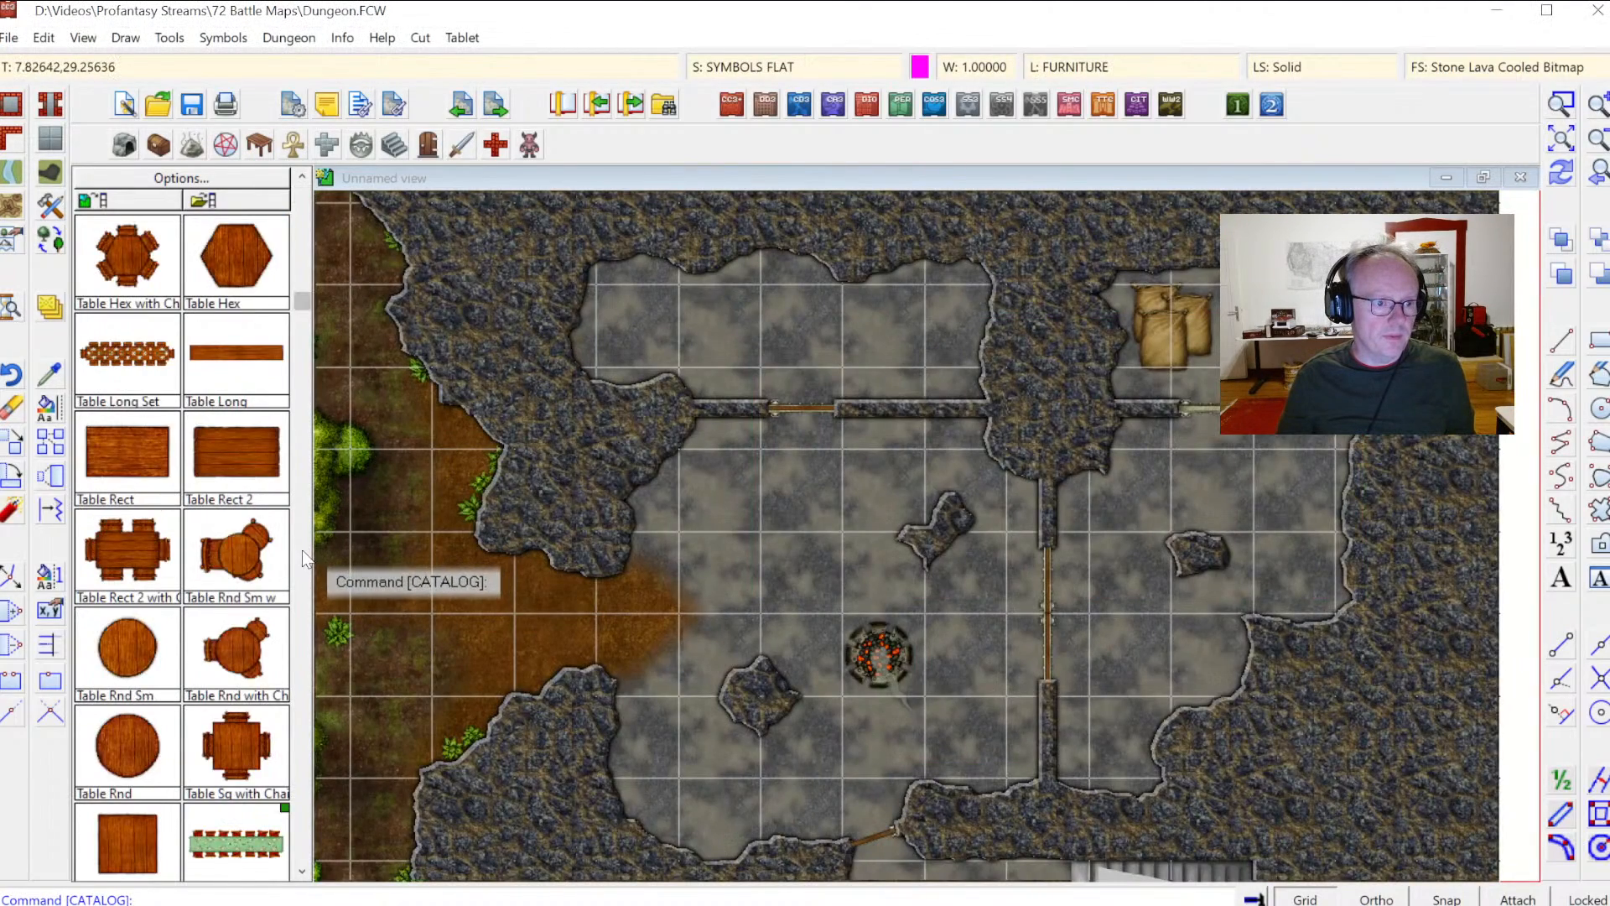
{"action": "scroll", "coordinate": [302, 551], "scroll_direction": "down", "scroll_amount": 10}
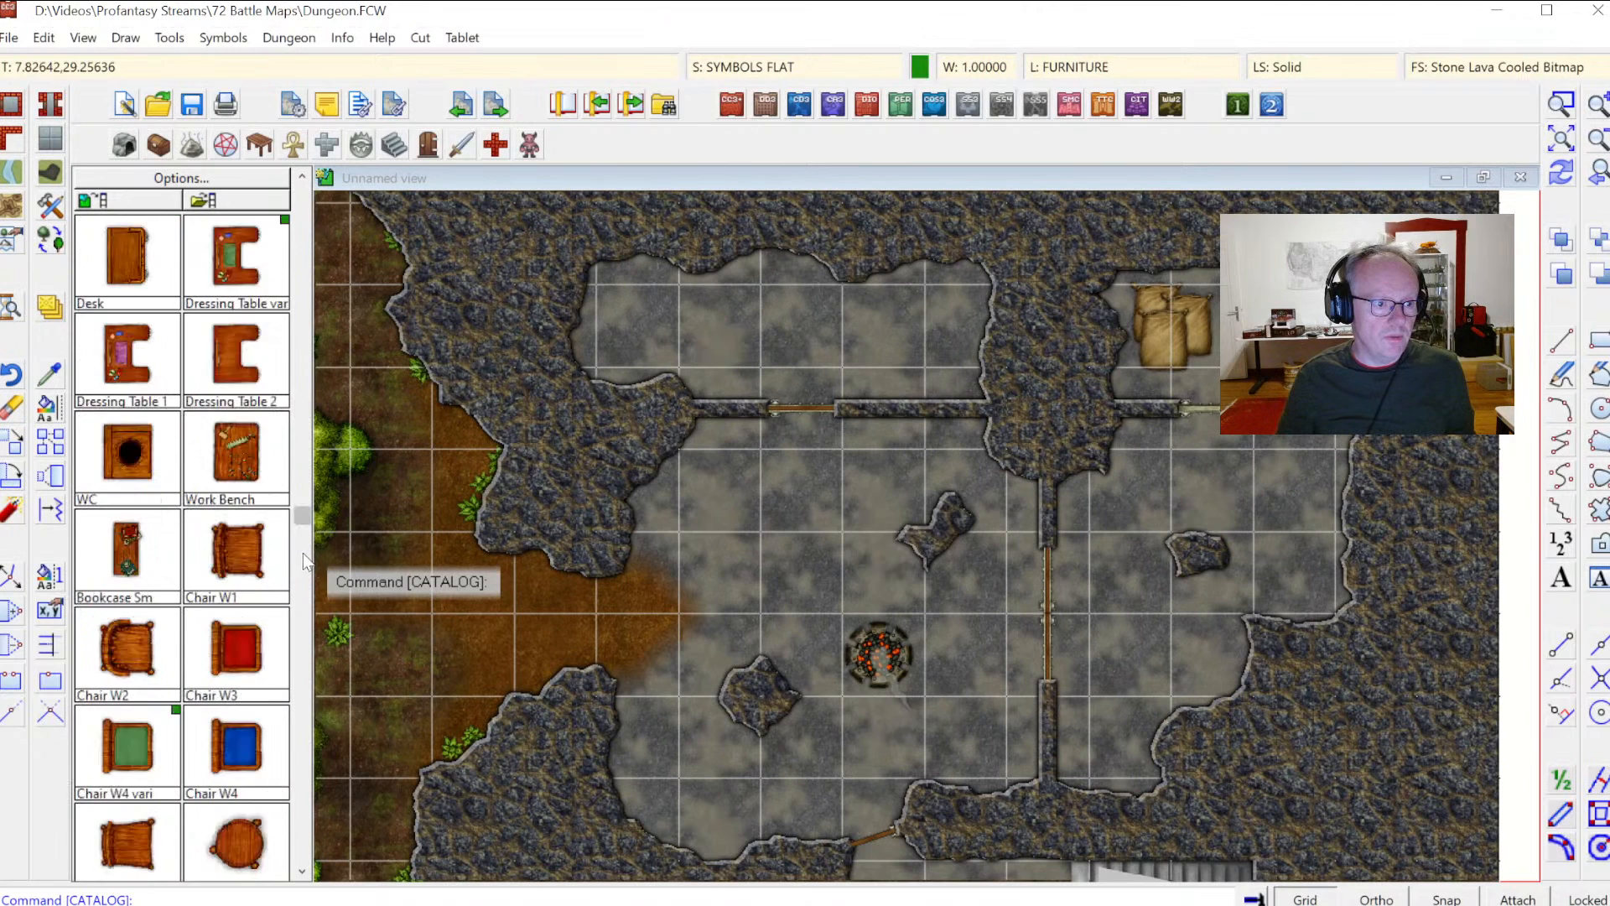
{"action": "scroll", "coordinate": [302, 601], "scroll_direction": "down", "scroll_amount": 5}
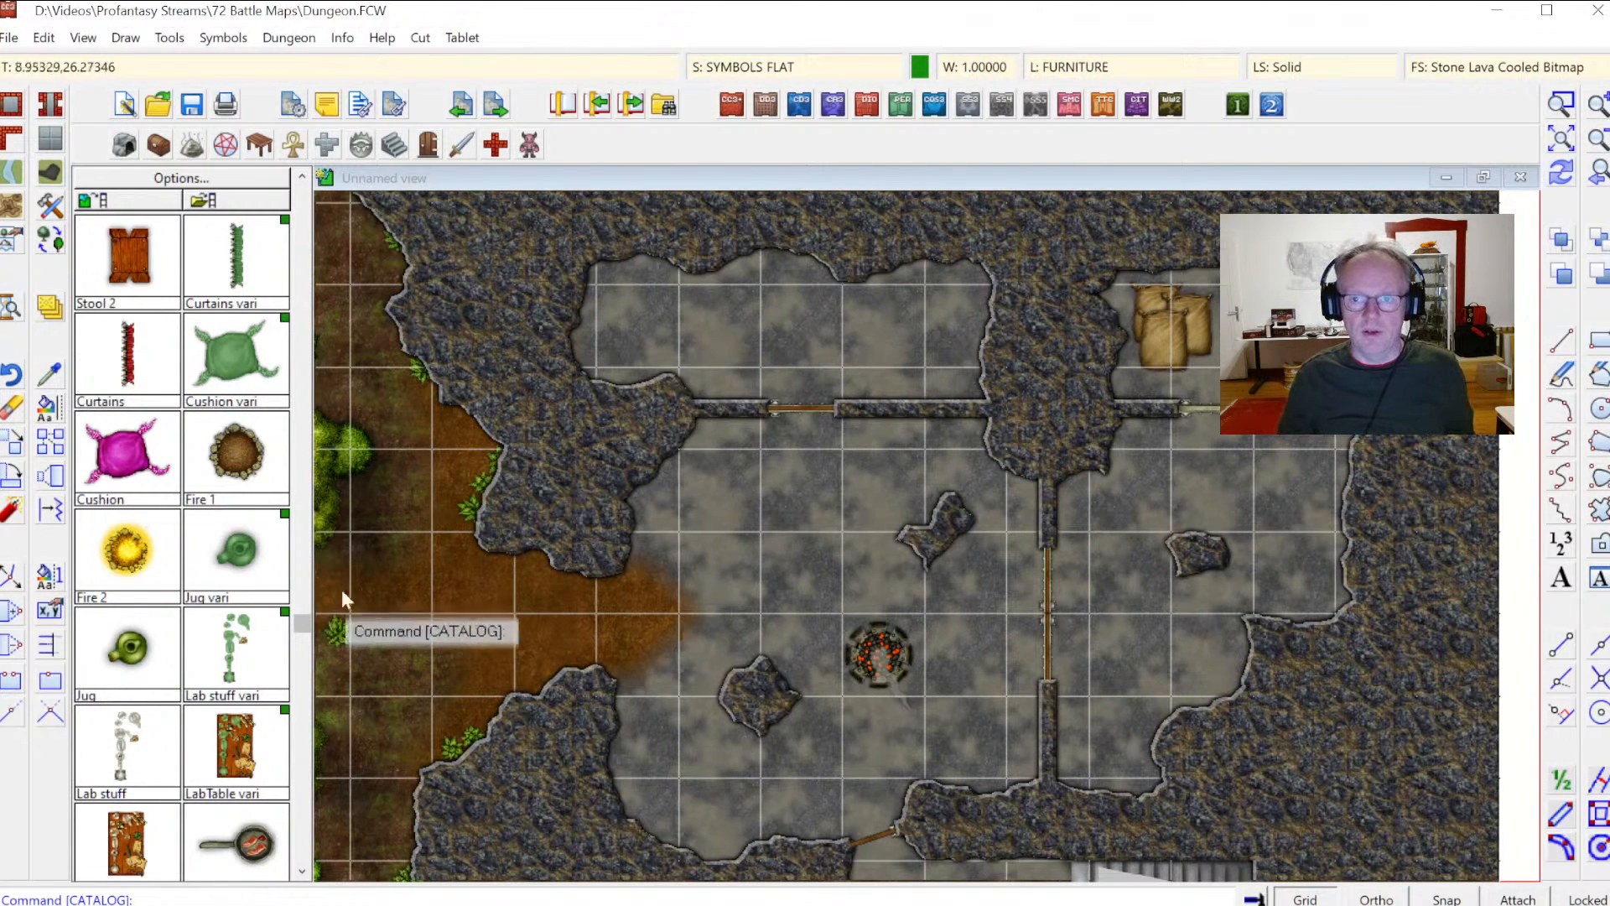
{"action": "left_click", "coordinate": [1573, 130]}
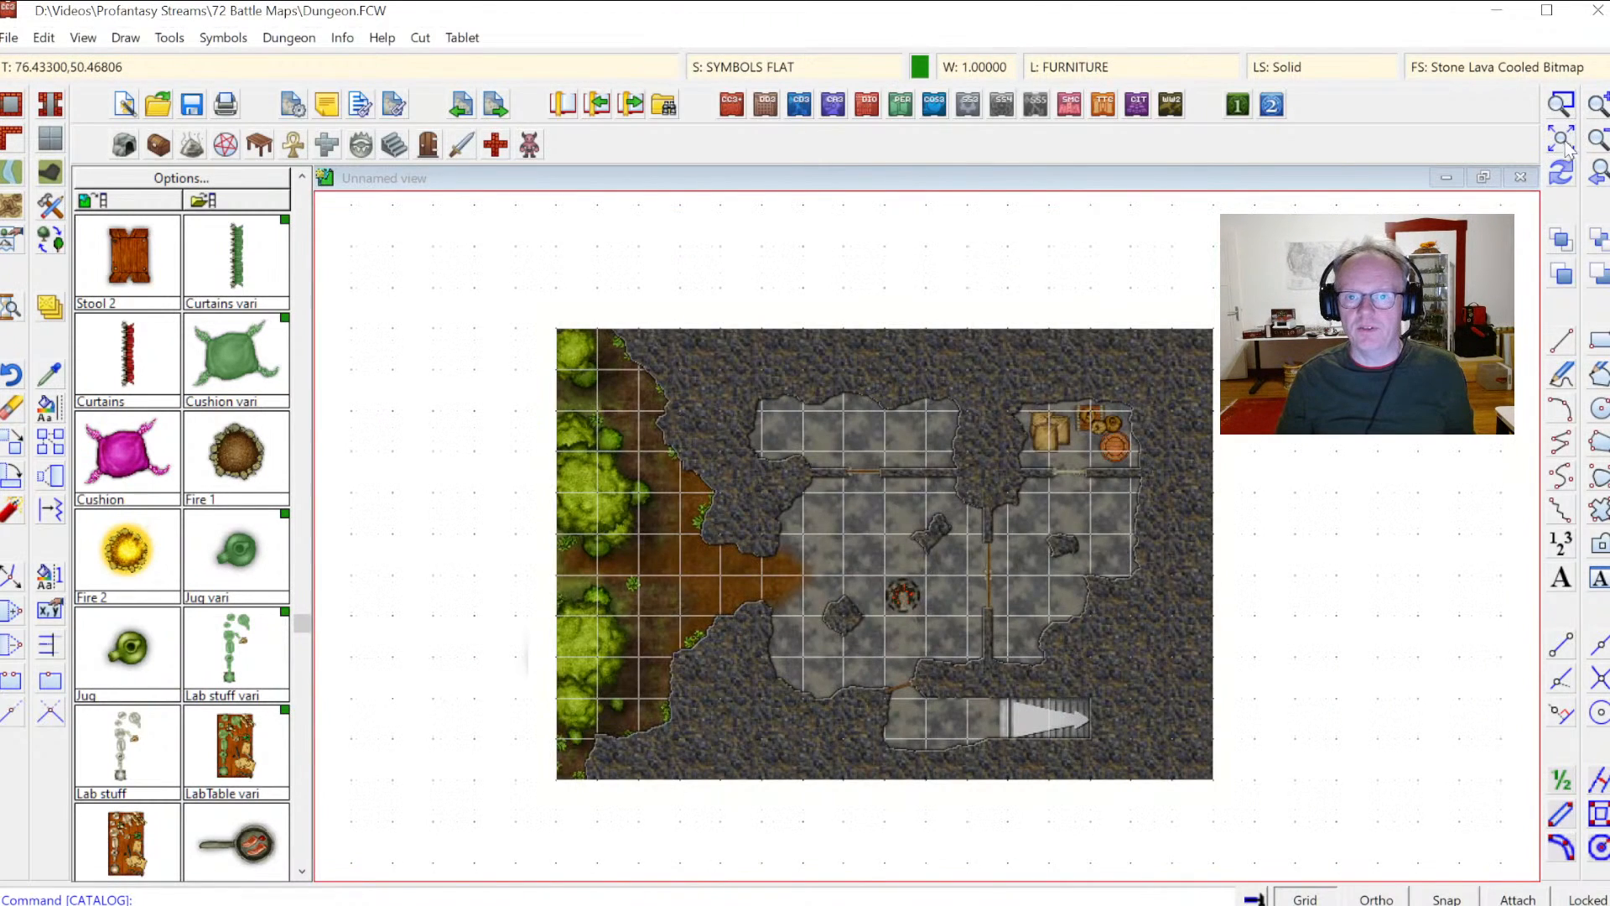
{"action": "left_click", "coordinate": [1565, 109]}
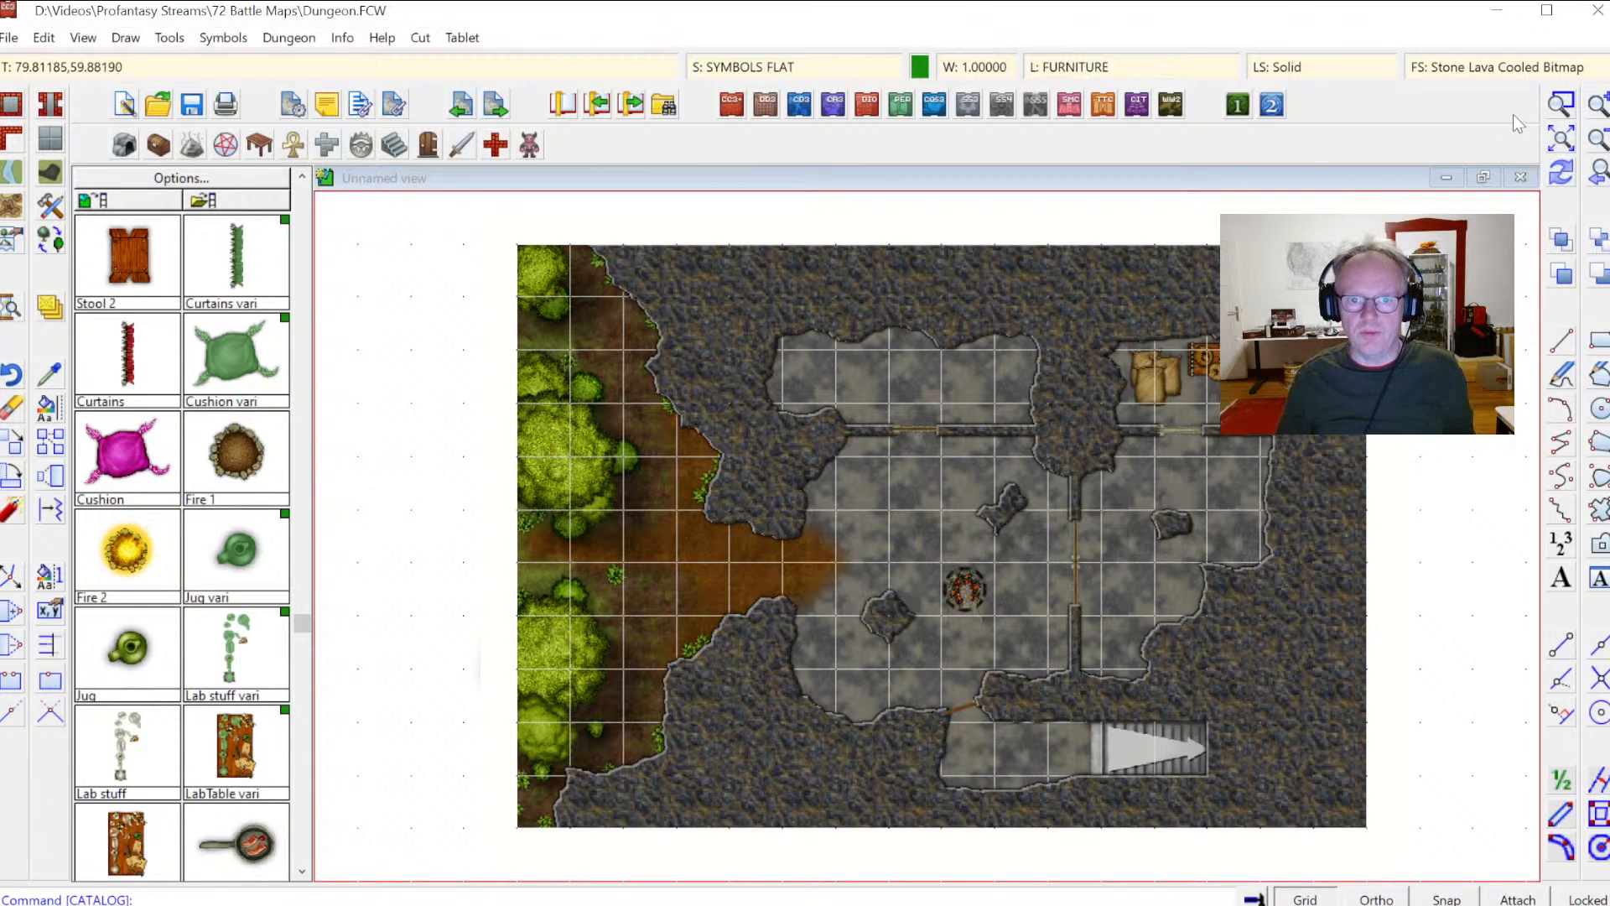
{"action": "left_click", "coordinate": [1565, 105]}
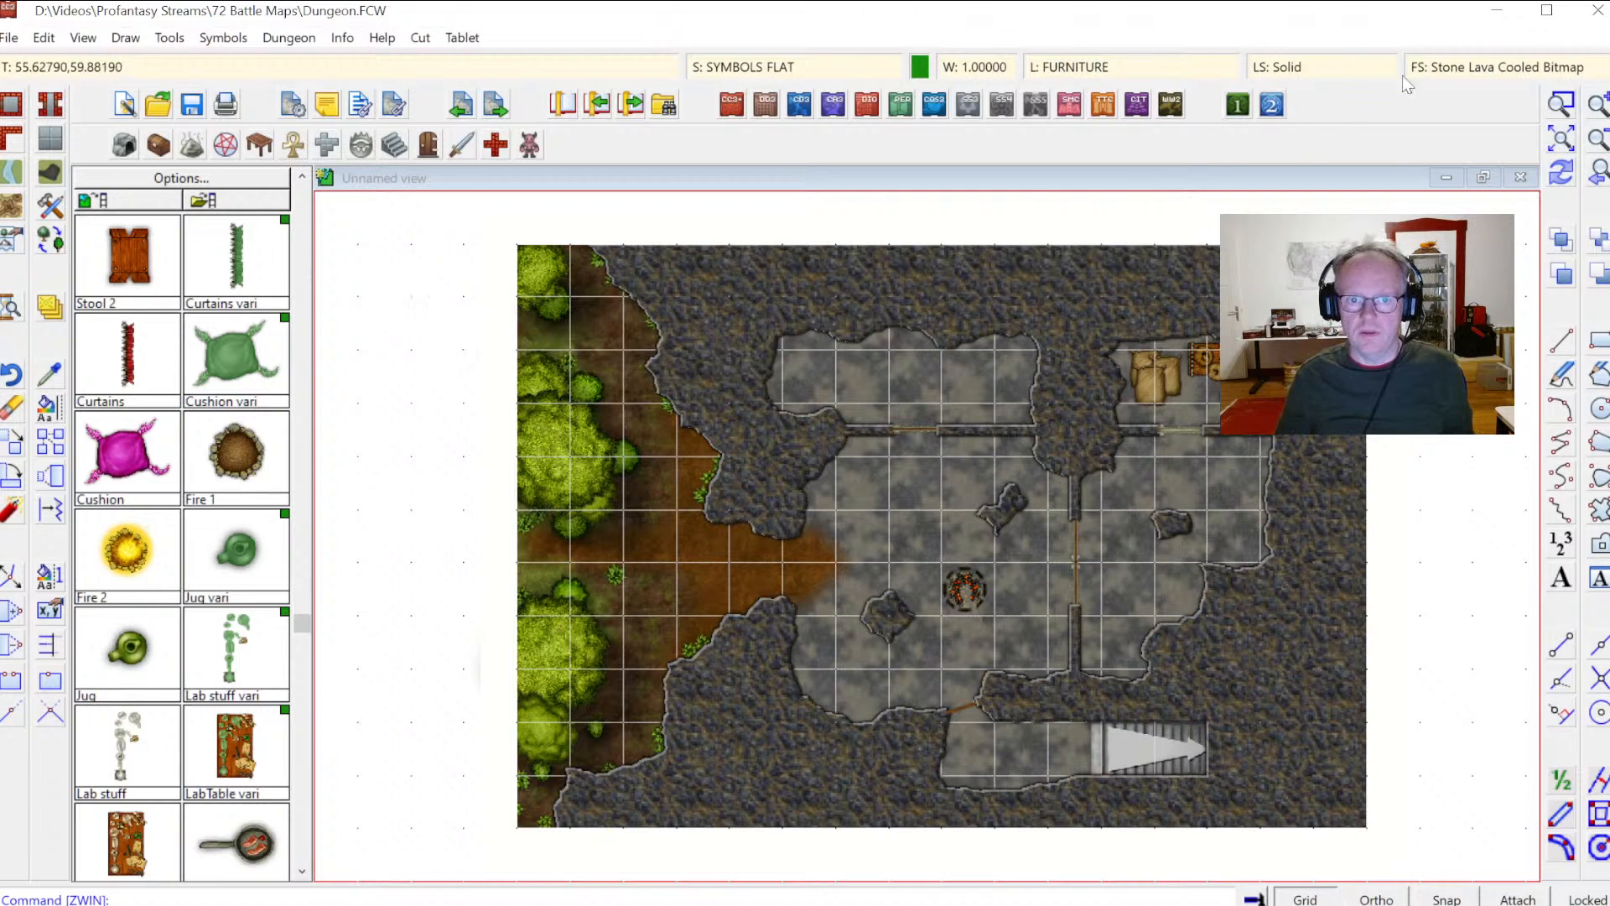
{"action": "left_click", "coordinate": [938, 221]}
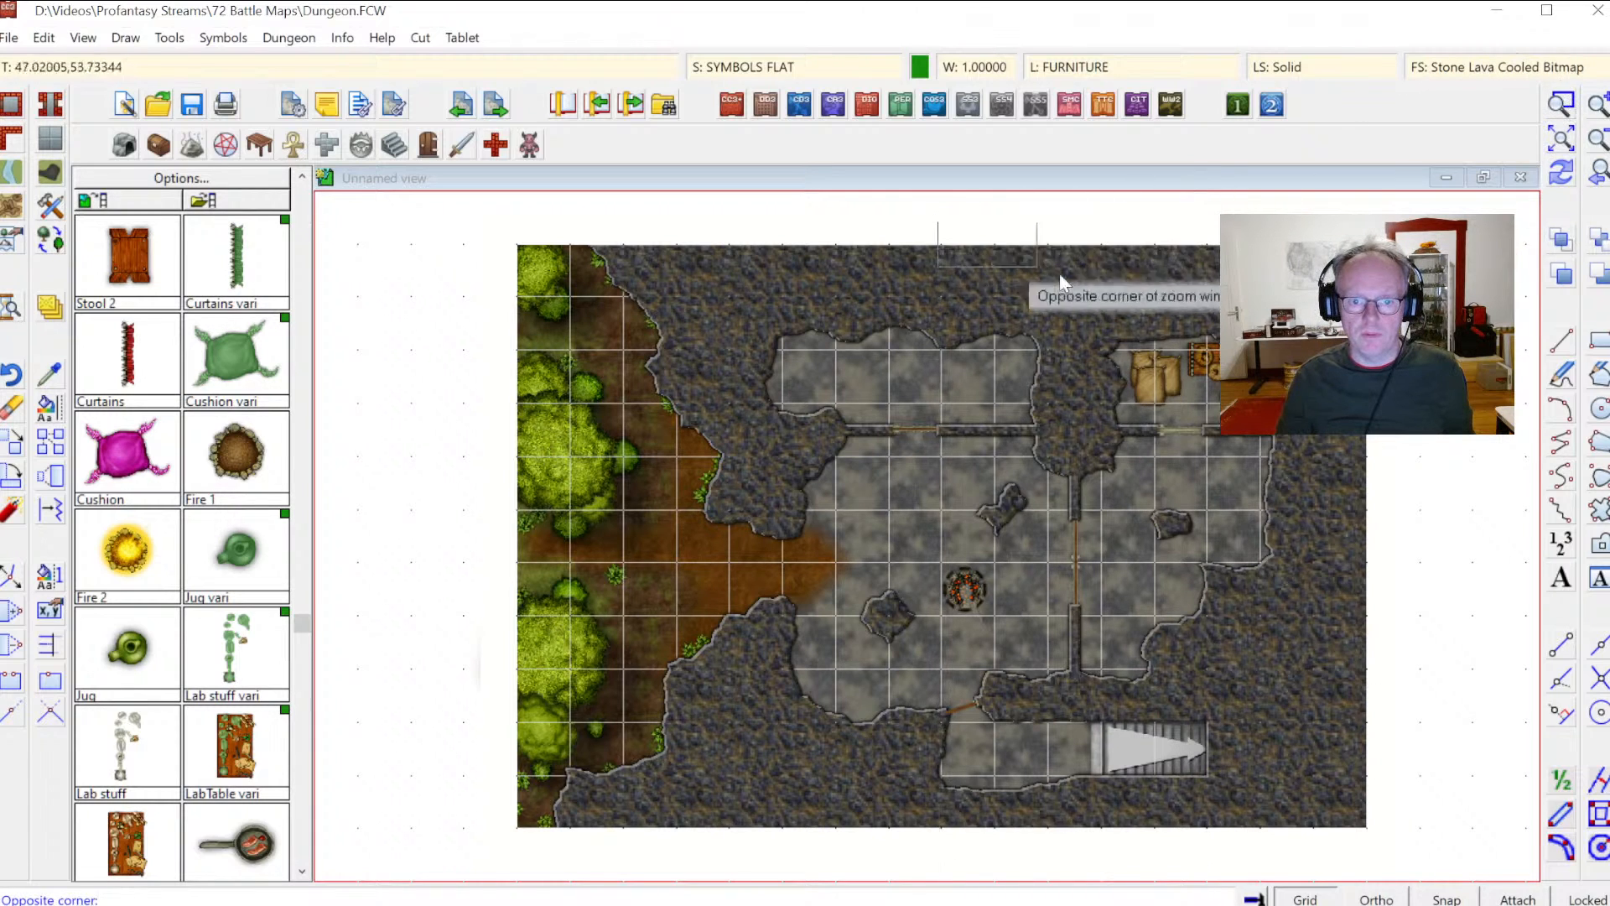
{"action": "left_click", "coordinate": [1500, 514]}
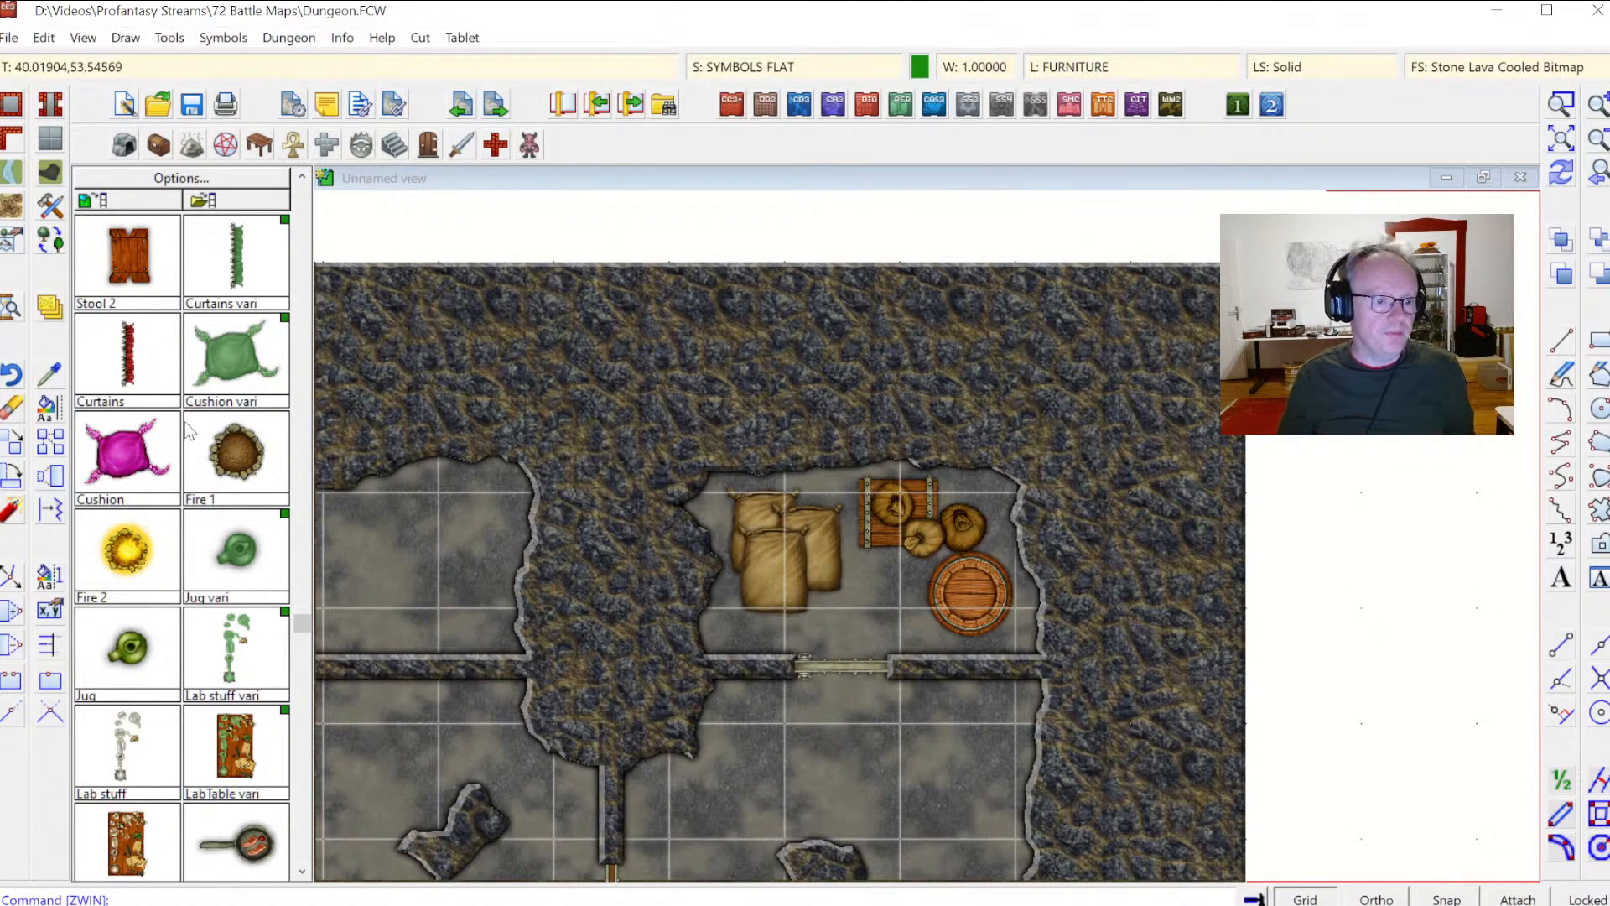
{"action": "left_click", "coordinate": [1599, 178]}
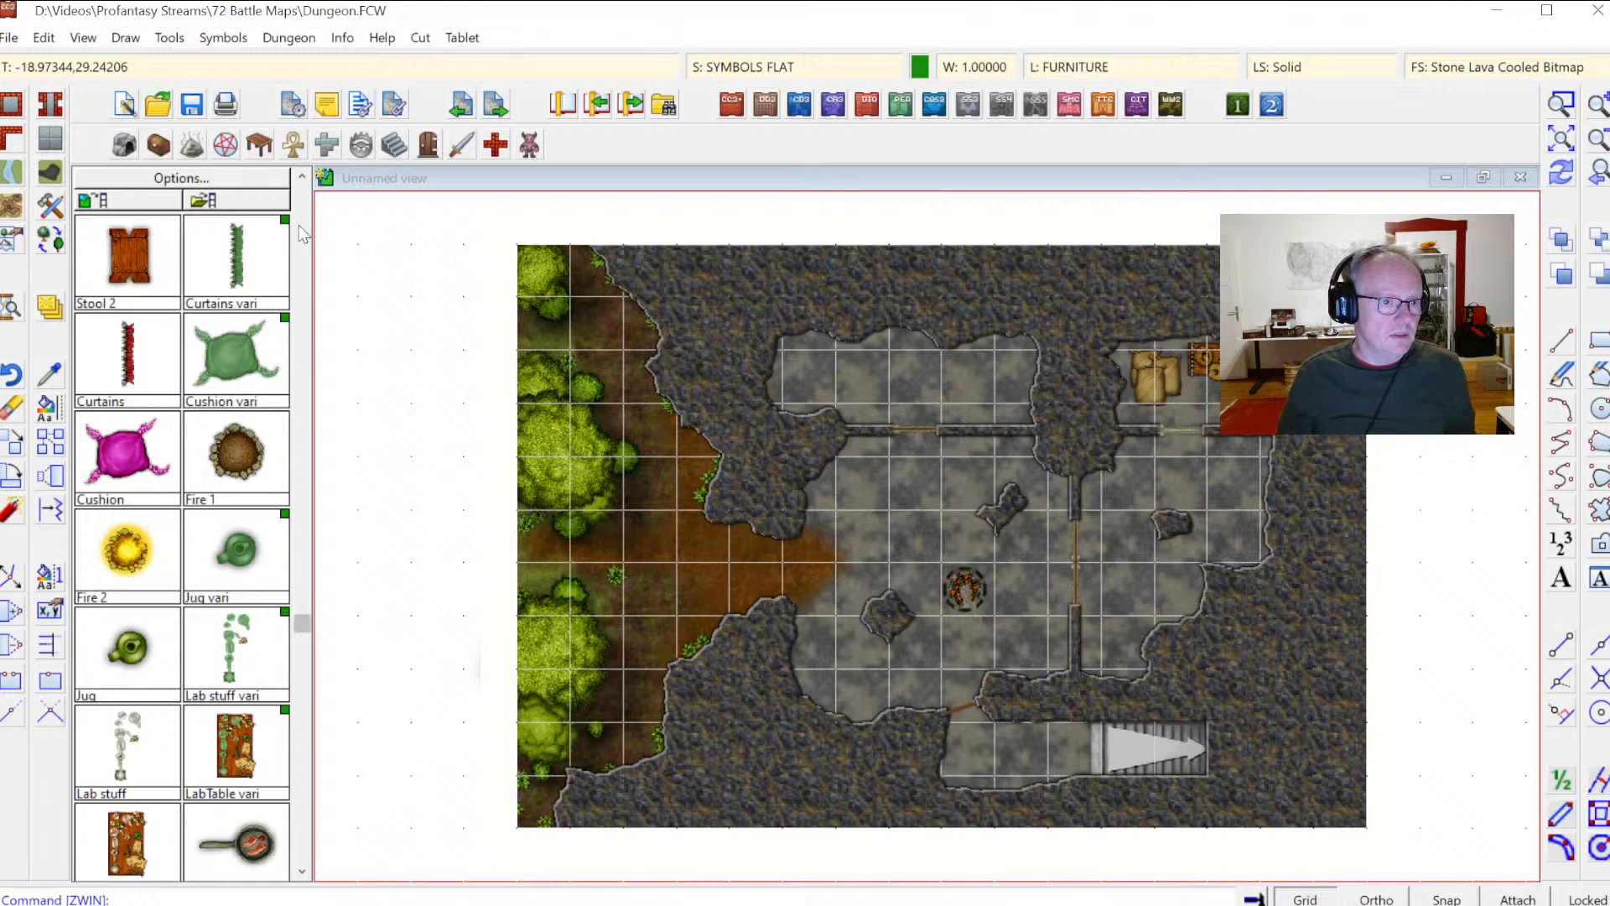
{"action": "scroll", "coordinate": [302, 234], "scroll_direction": "up", "scroll_amount": 5}
{"action": "scroll", "coordinate": [303, 235], "scroll_direction": "up", "scroll_amount": 8}
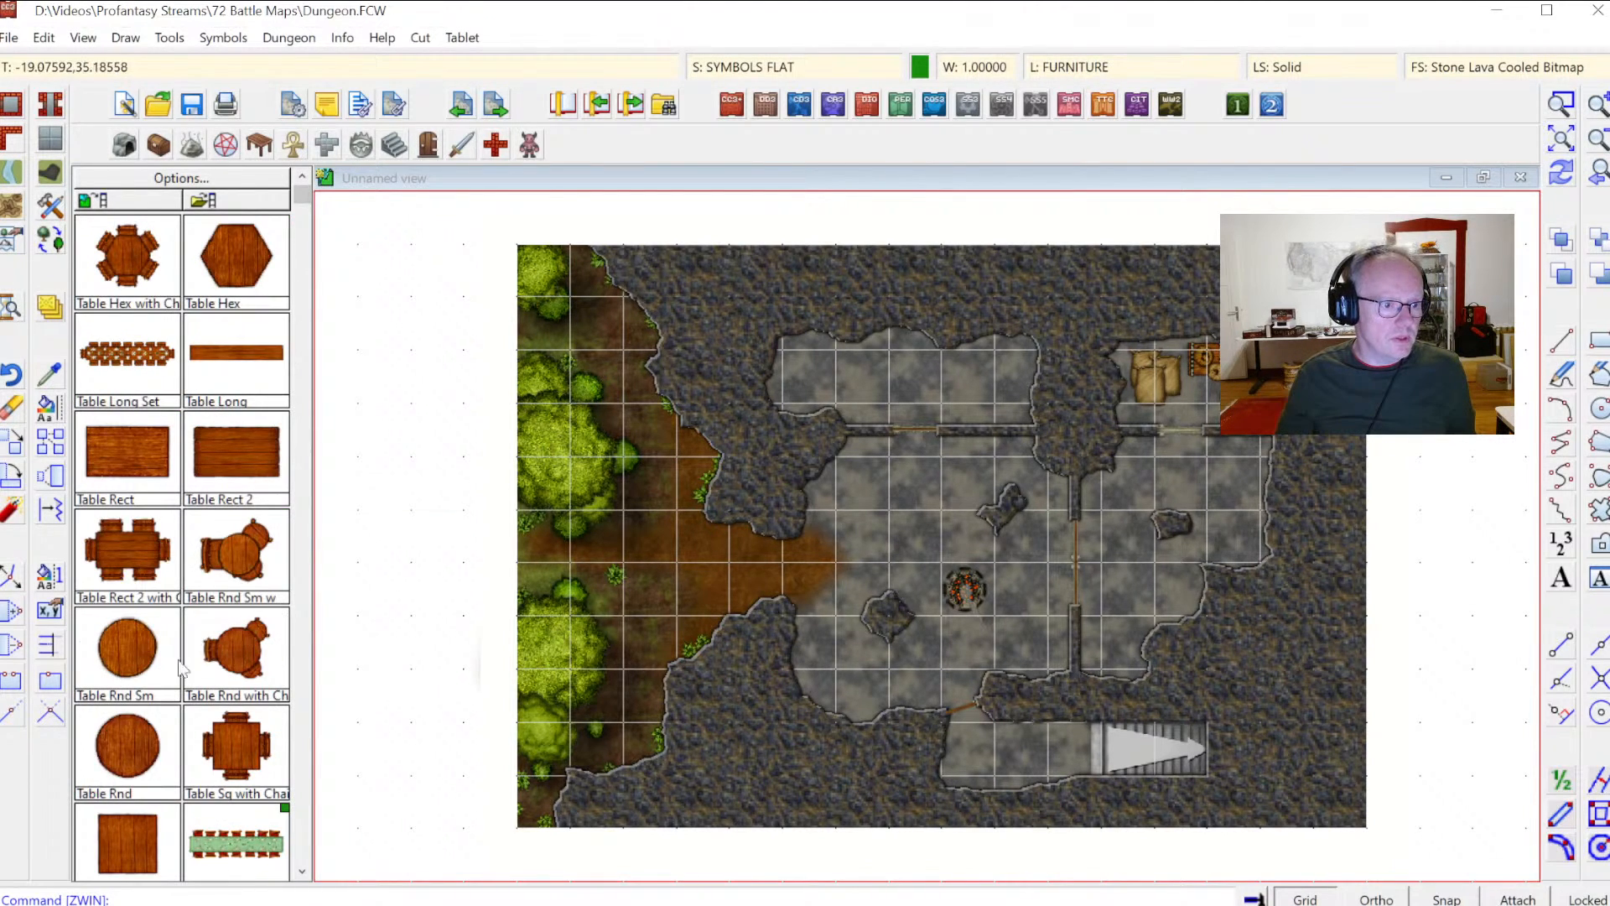
{"action": "scroll", "coordinate": [304, 646], "scroll_direction": "down", "scroll_amount": 8}
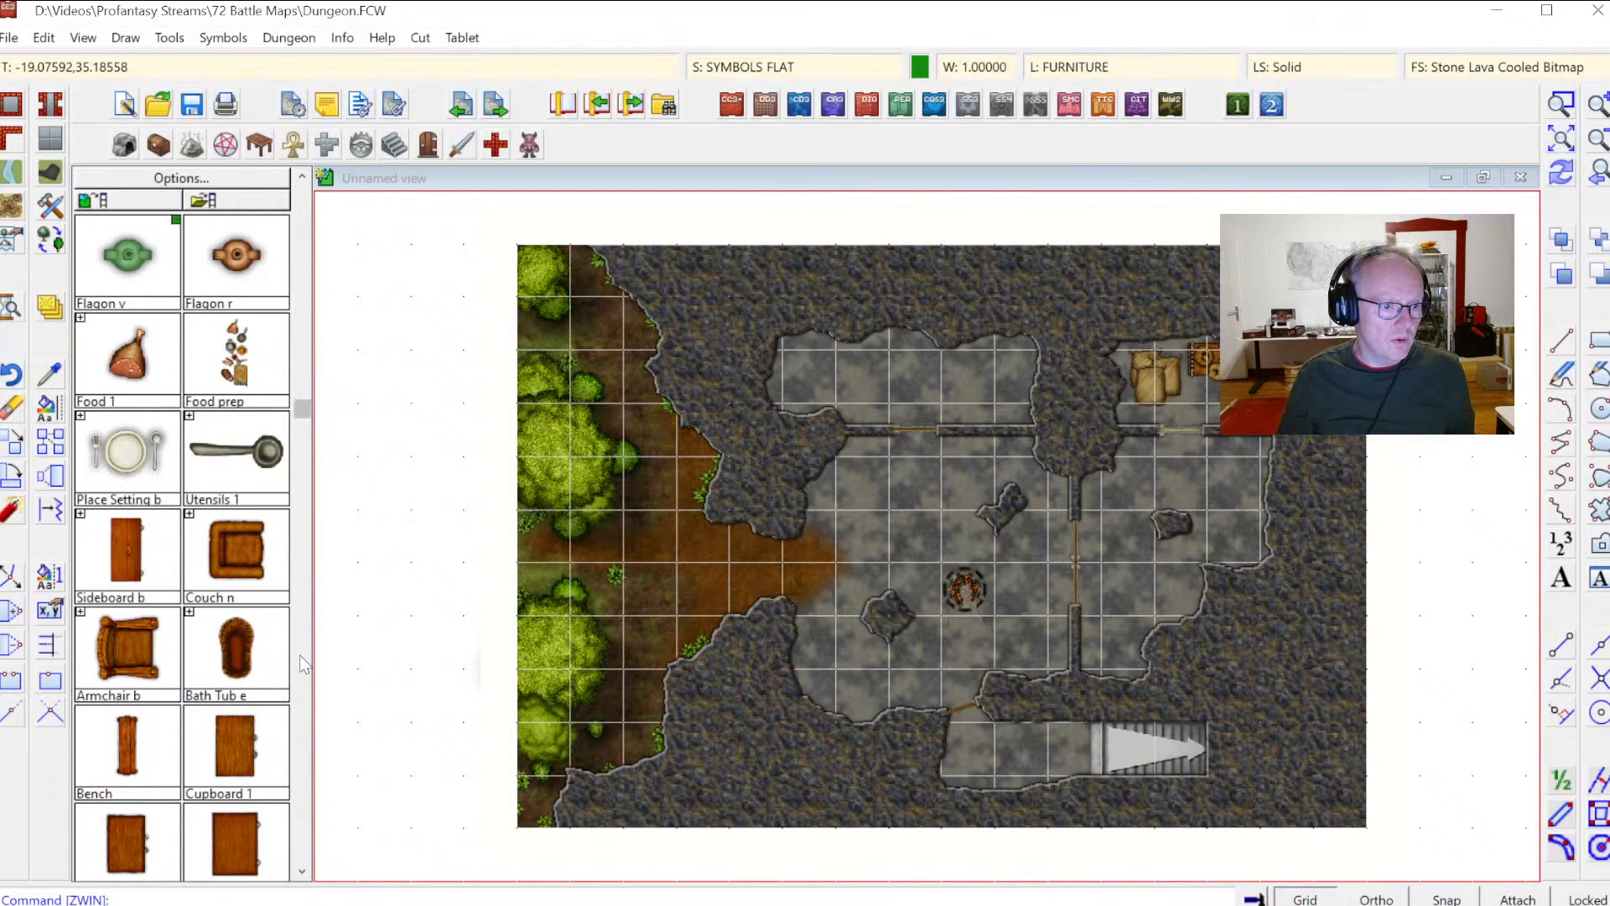
{"action": "scroll", "coordinate": [303, 663], "scroll_direction": "down", "scroll_amount": 10}
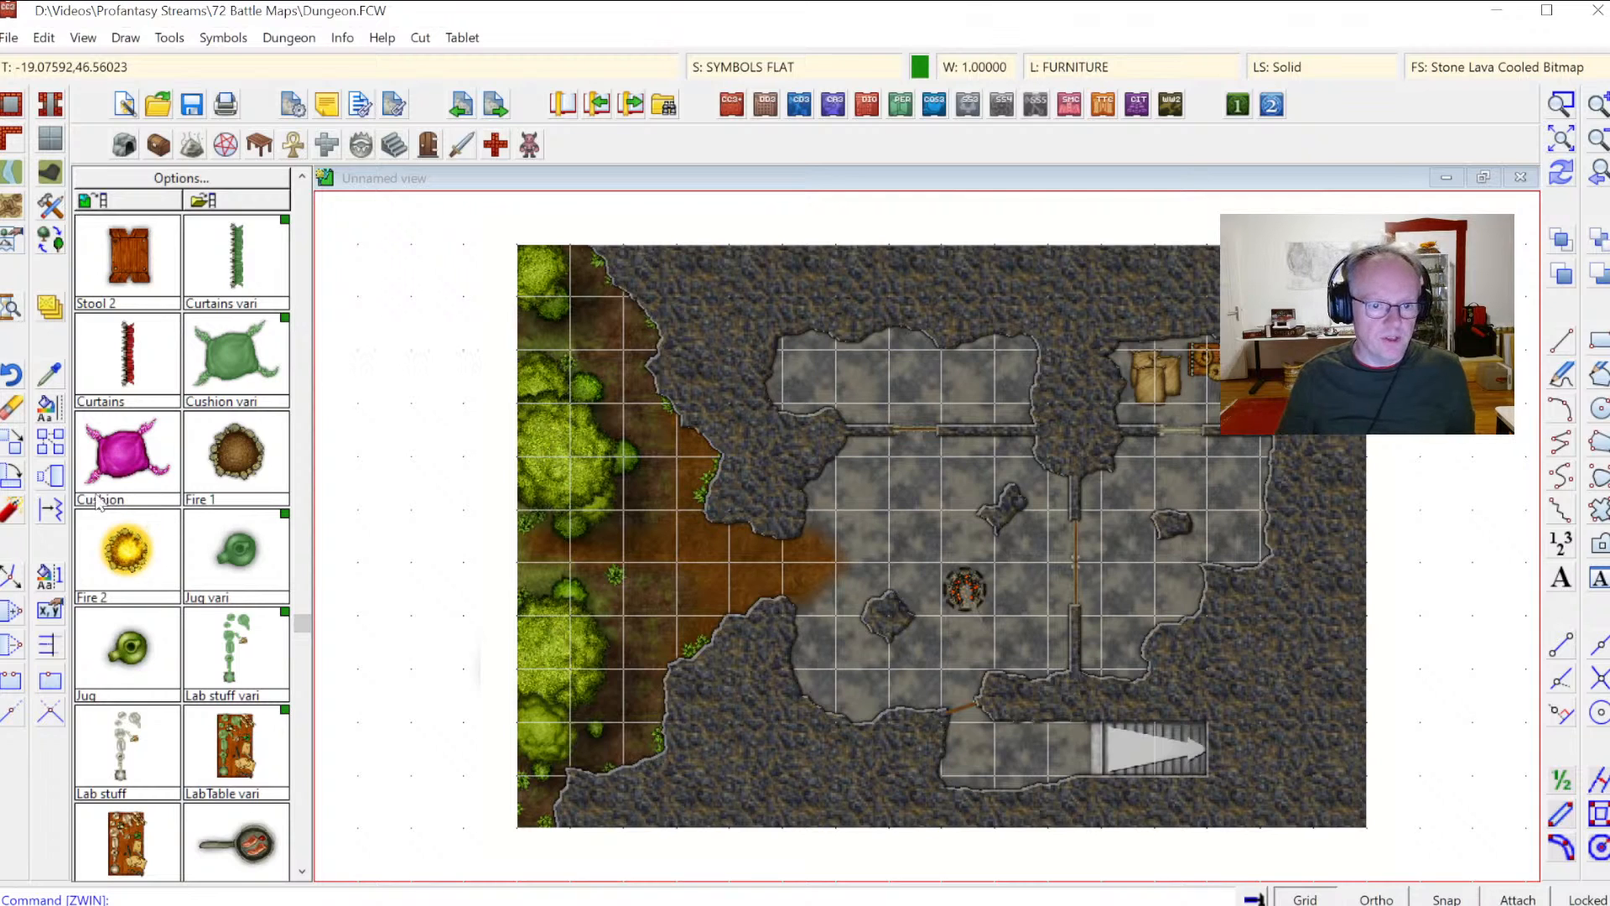
Step: Delete the brazier and place a Fire 2 symbol in its spot on the main cave floor
{"action": "left_click", "coordinate": [979, 580]}
{"action": "key", "text": "Delete"}
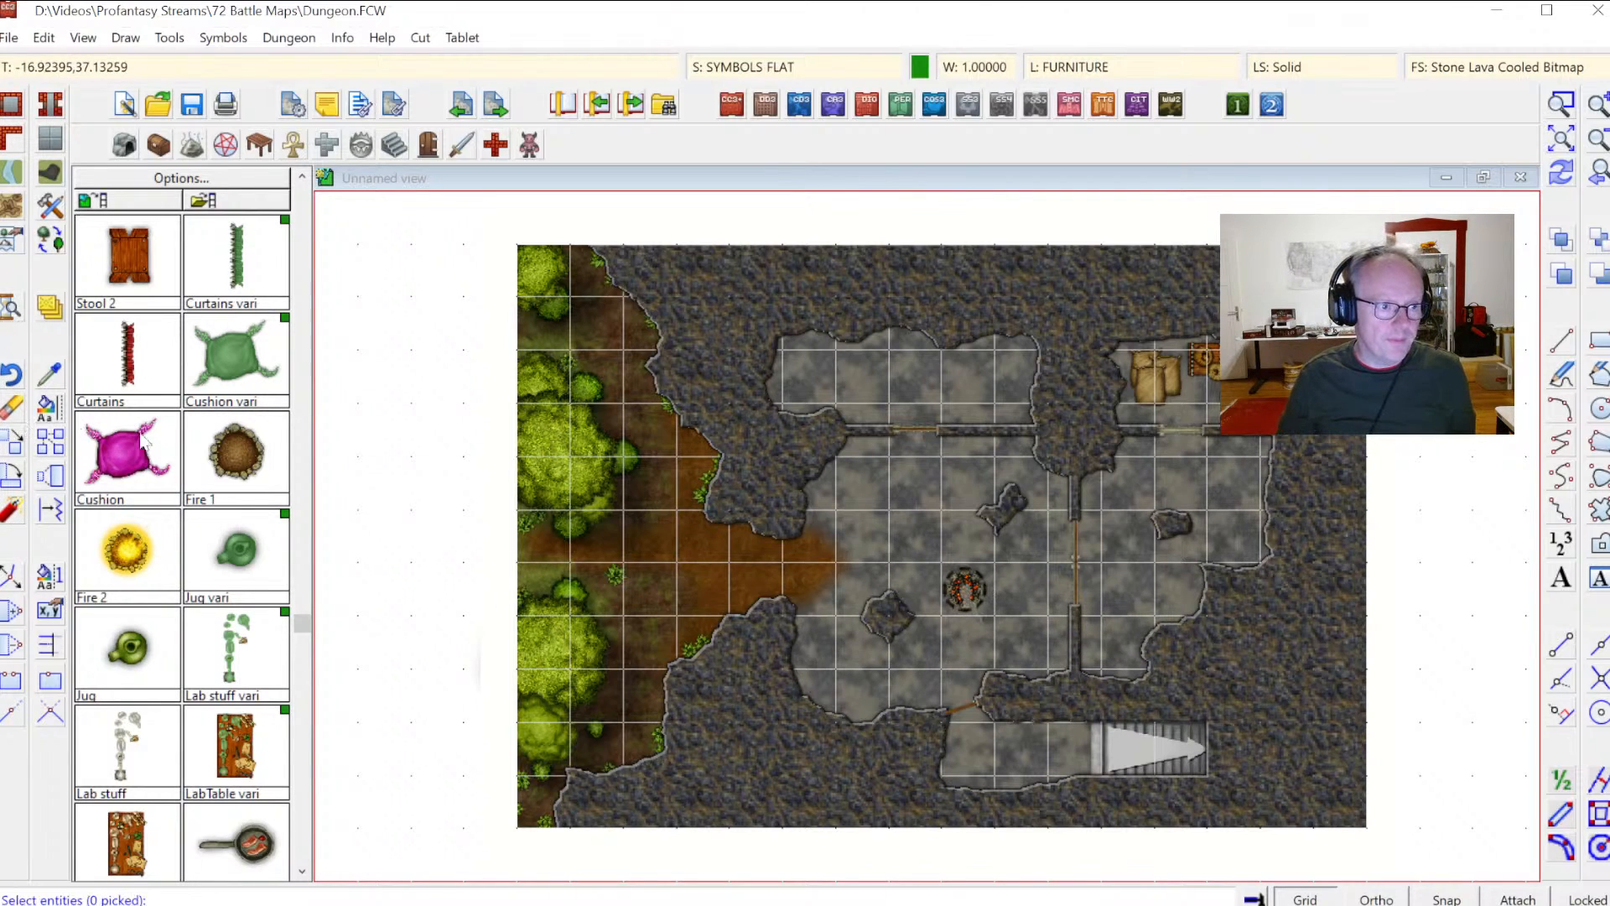
{"action": "left_click", "coordinate": [946, 586]}
{"action": "right_click", "coordinate": [946, 586]}
{"action": "left_click", "coordinate": [947, 588]}
{"action": "left_click", "coordinate": [132, 552]}
{"action": "left_click", "coordinate": [964, 586]}
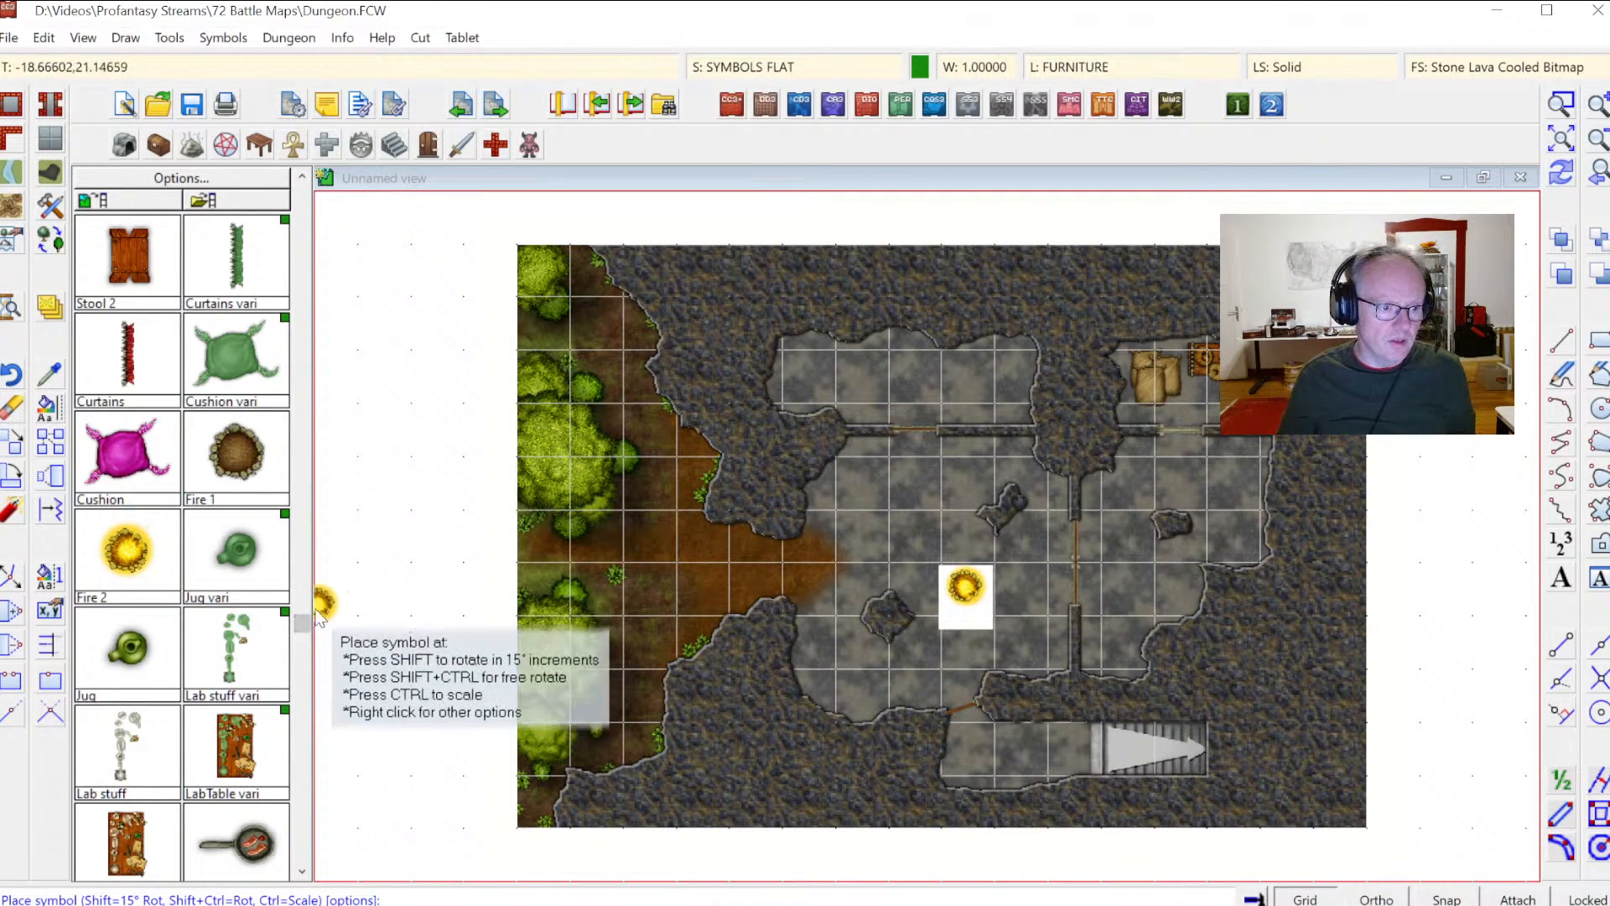
Step: Zoom in around the fire and place a pan symbol on top of the fire
{"action": "scroll", "coordinate": [298, 587], "scroll_direction": "down", "scroll_amount": 3}
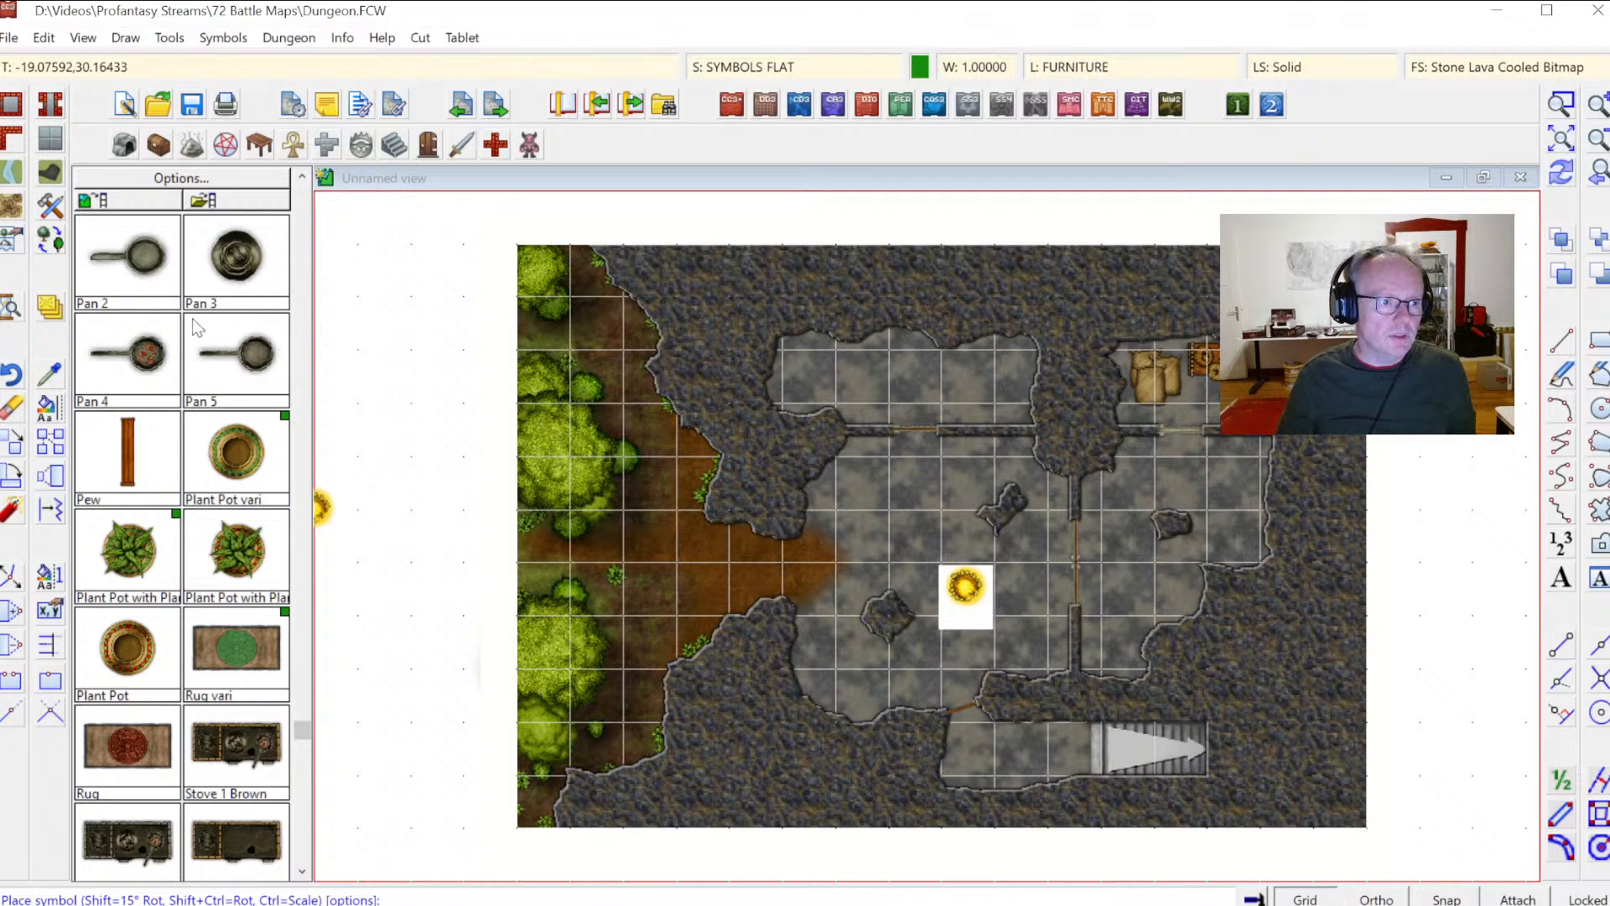
{"action": "left_click", "coordinate": [1544, 134]}
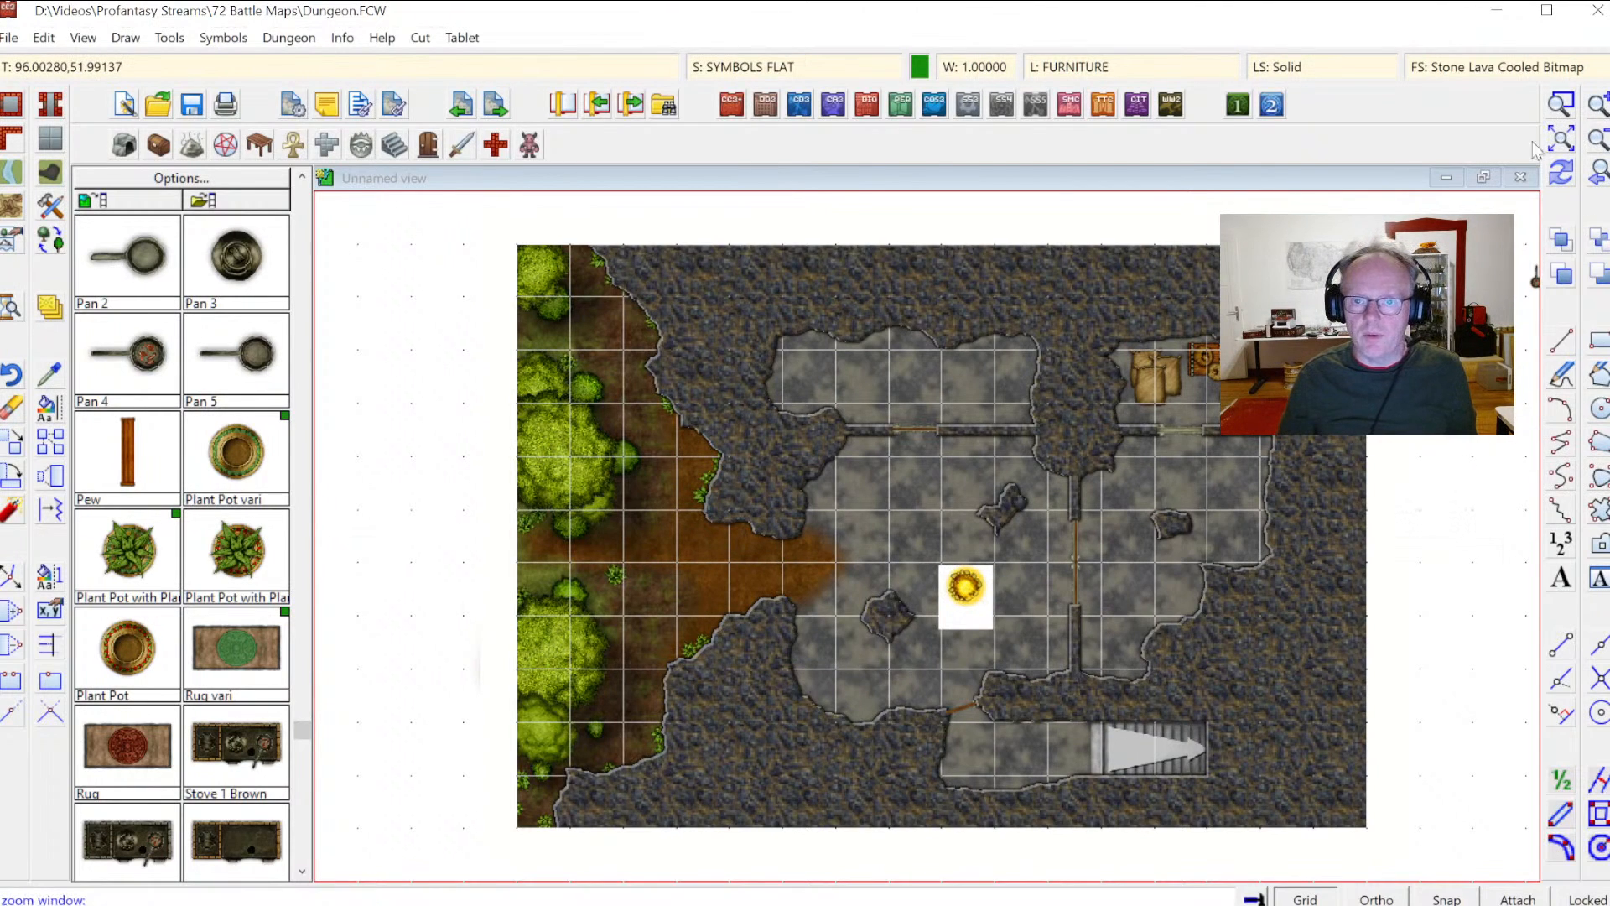
{"action": "left_click", "coordinate": [797, 537]}
{"action": "left_click", "coordinate": [1104, 749]}
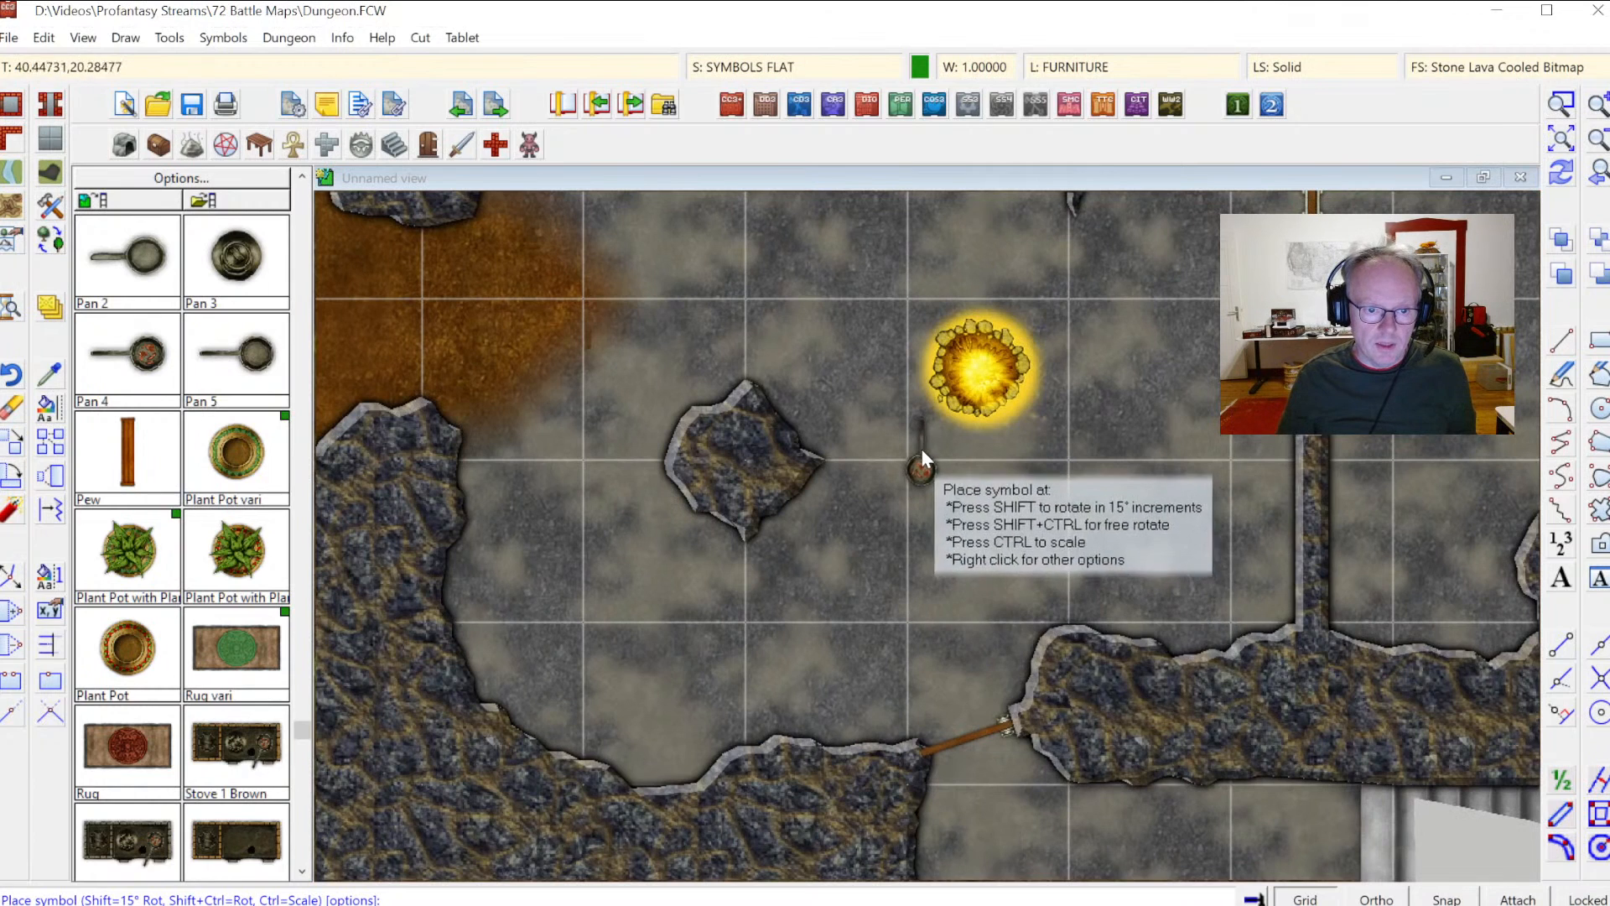
{"action": "left_click", "coordinate": [944, 340]}
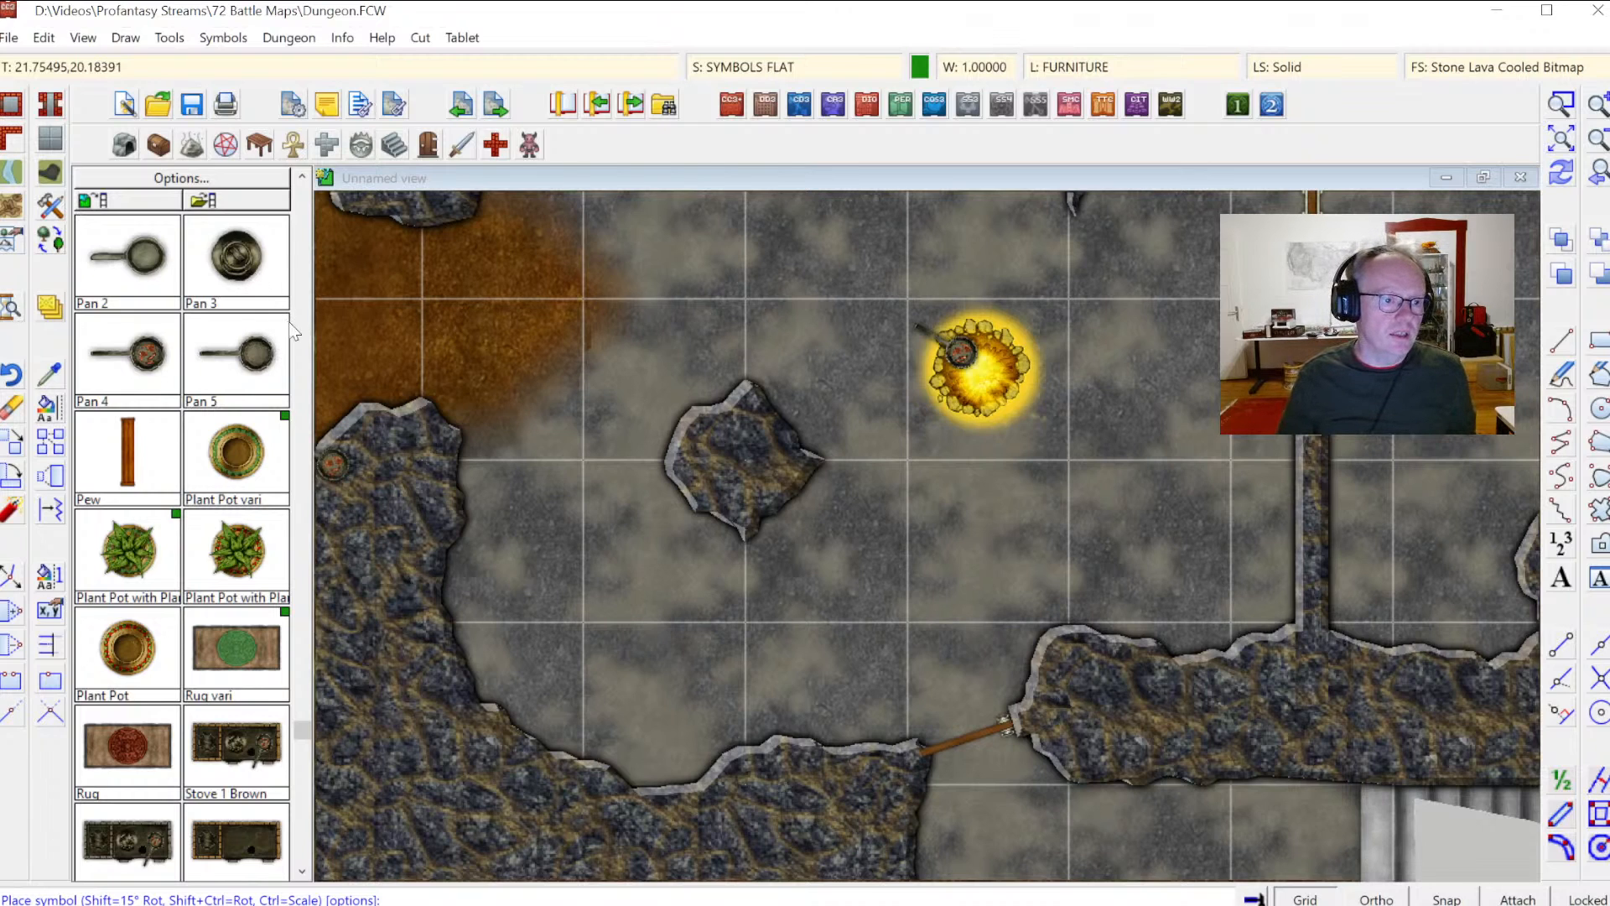
{"action": "left_click", "coordinate": [303, 220]}
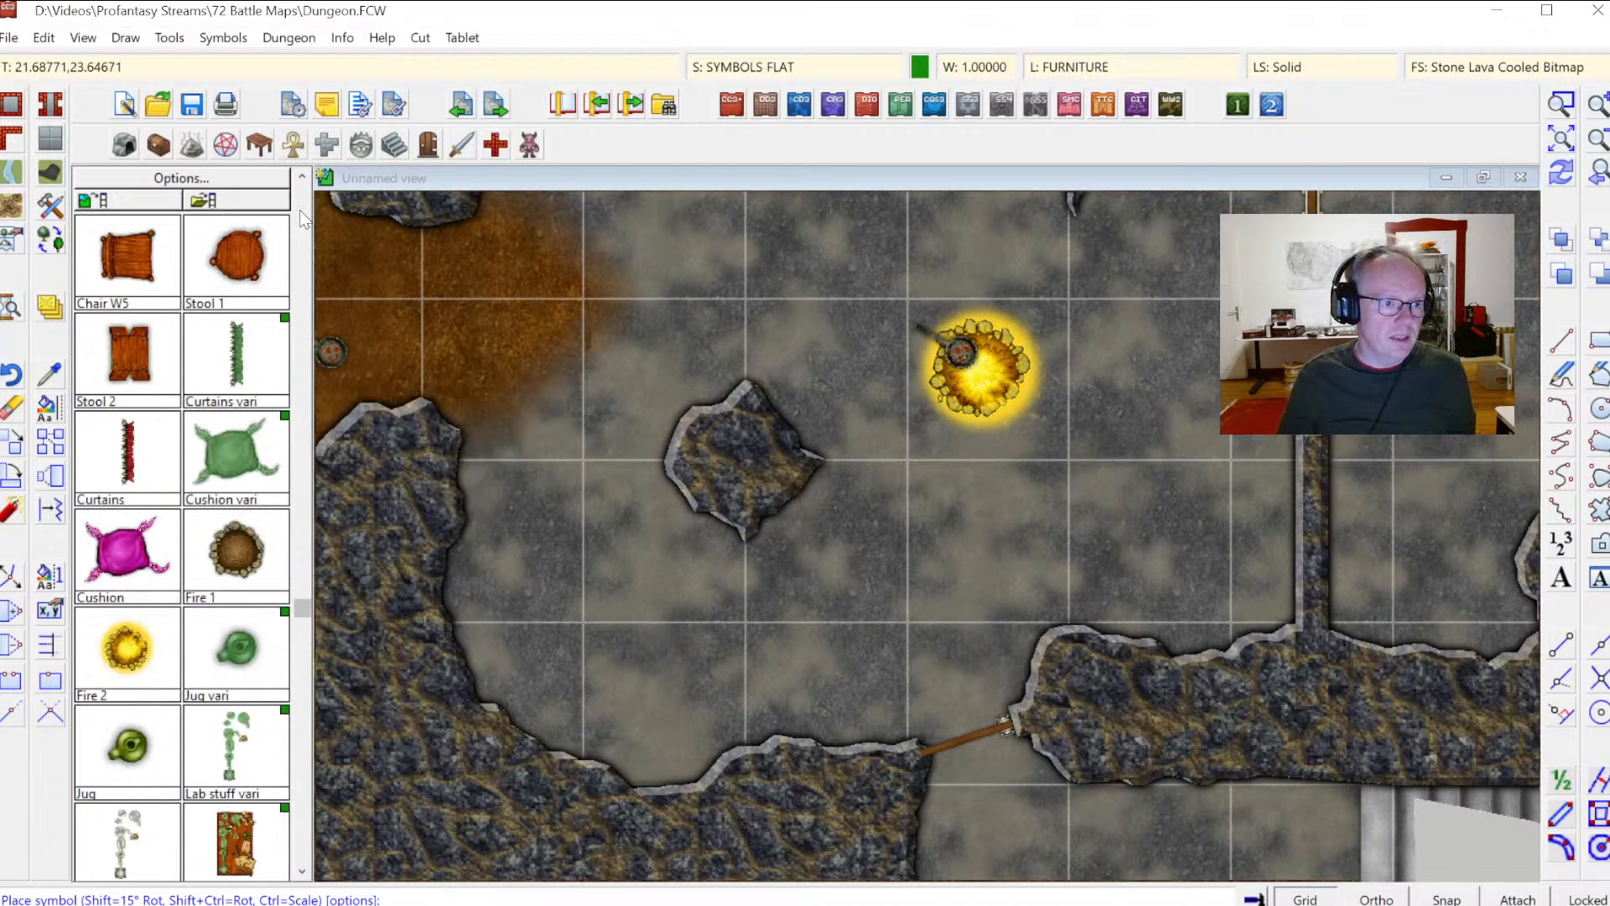
Step: Place four Stool 1 symbols and one Stool 2 symbol around the fire in the main cave floor
{"action": "left_click", "coordinate": [285, 253]}
{"action": "left_click", "coordinate": [904, 262]}
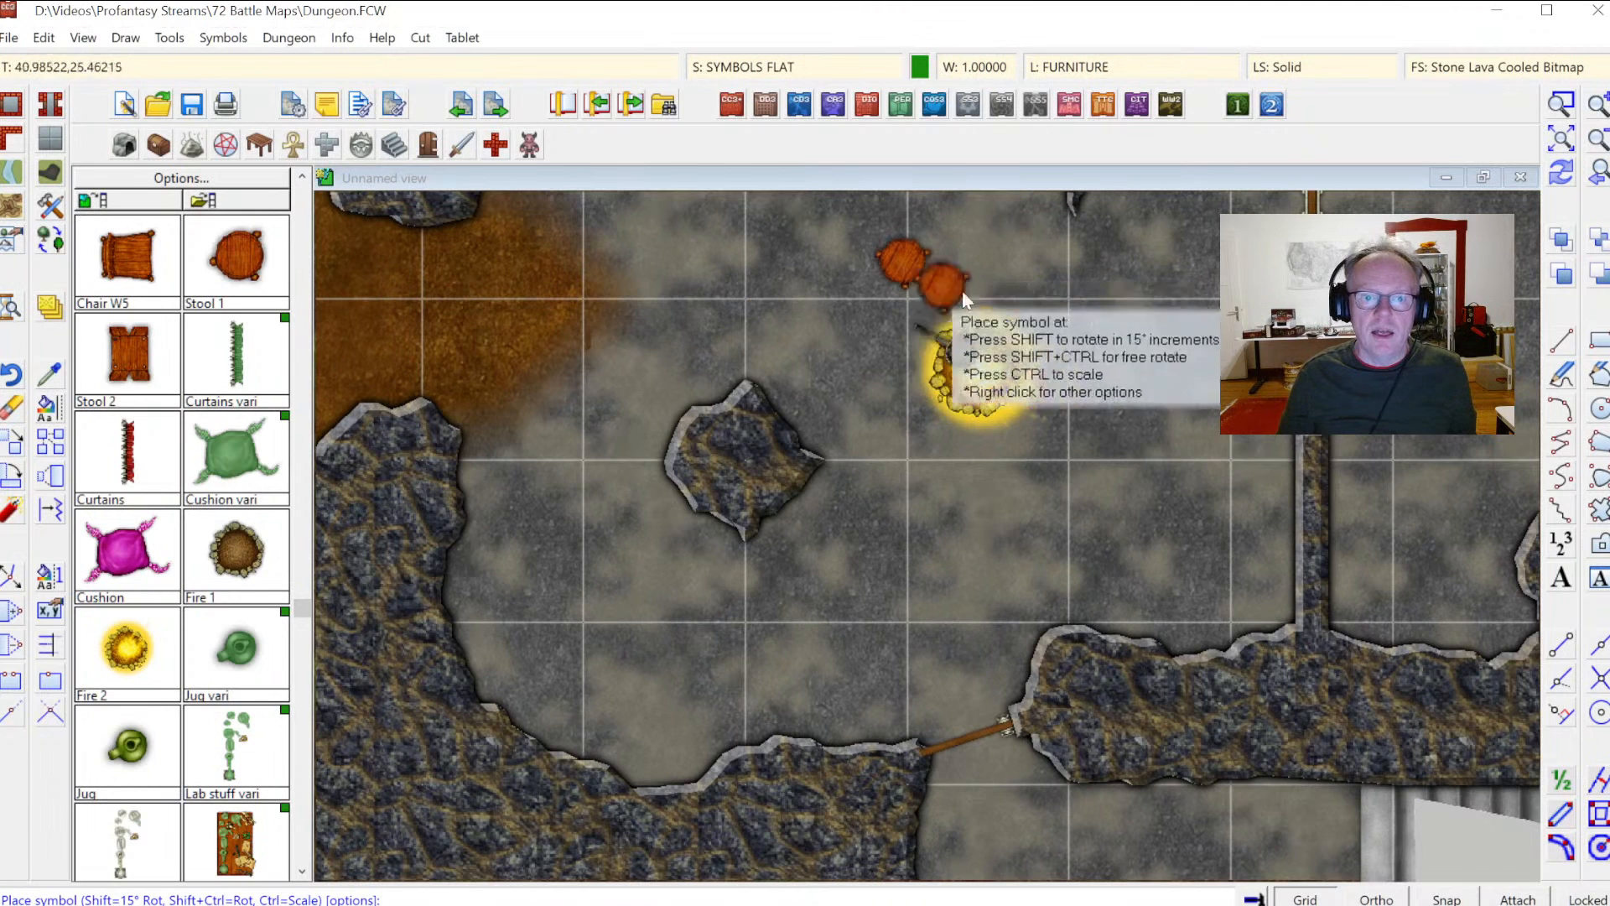
{"action": "left_click", "coordinate": [1067, 286]}
{"action": "left_click", "coordinate": [874, 434]}
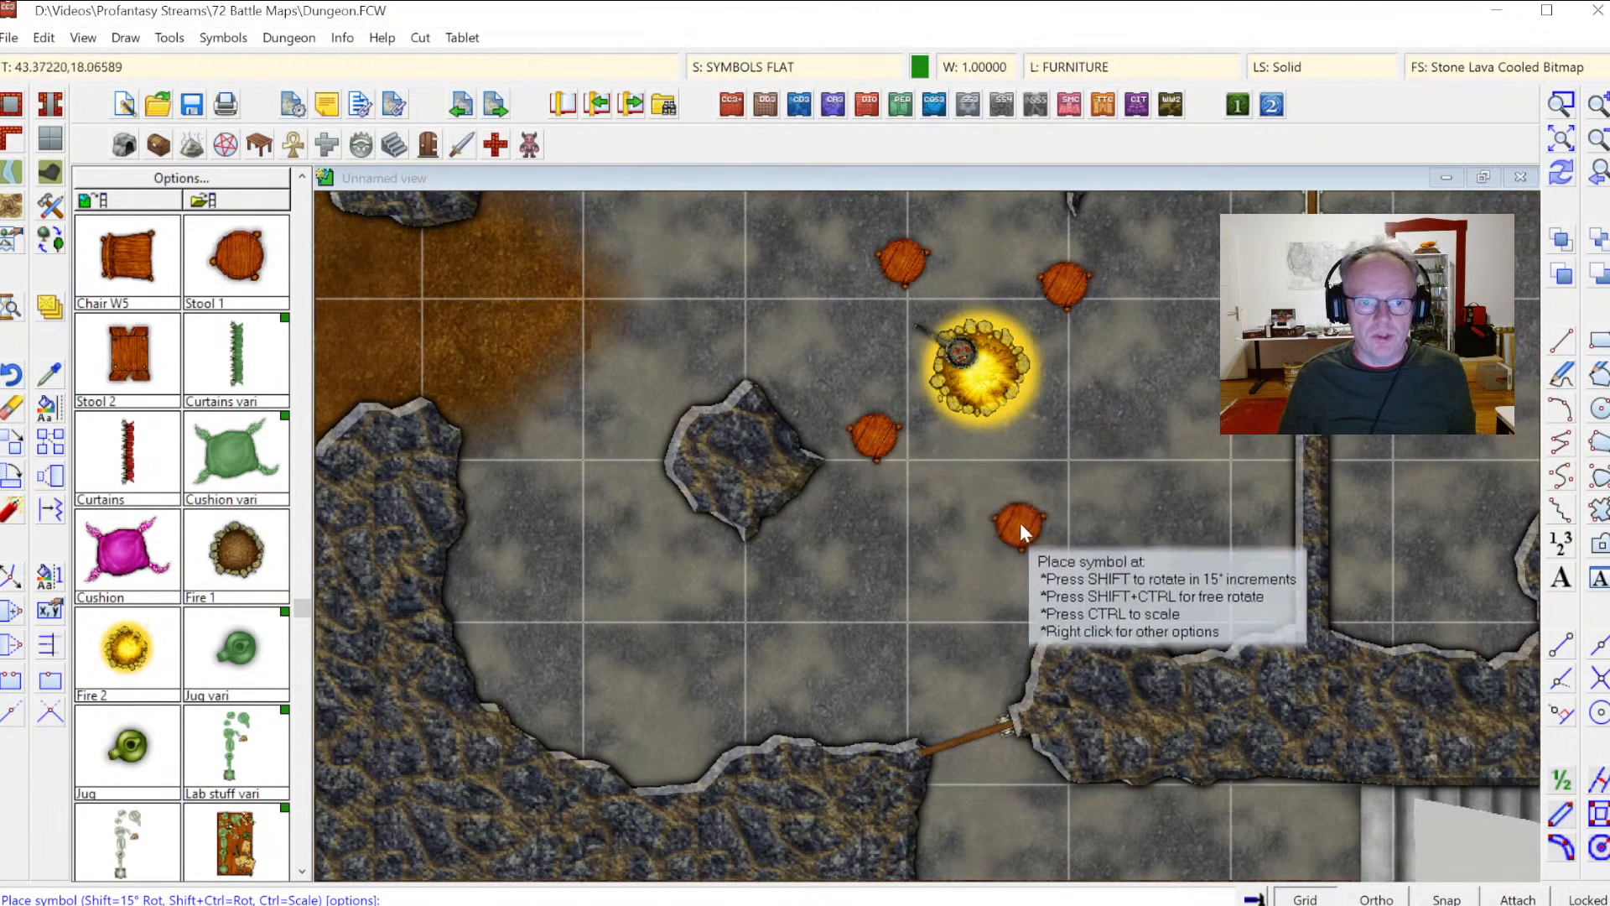
{"action": "left_click", "coordinate": [1081, 515]}
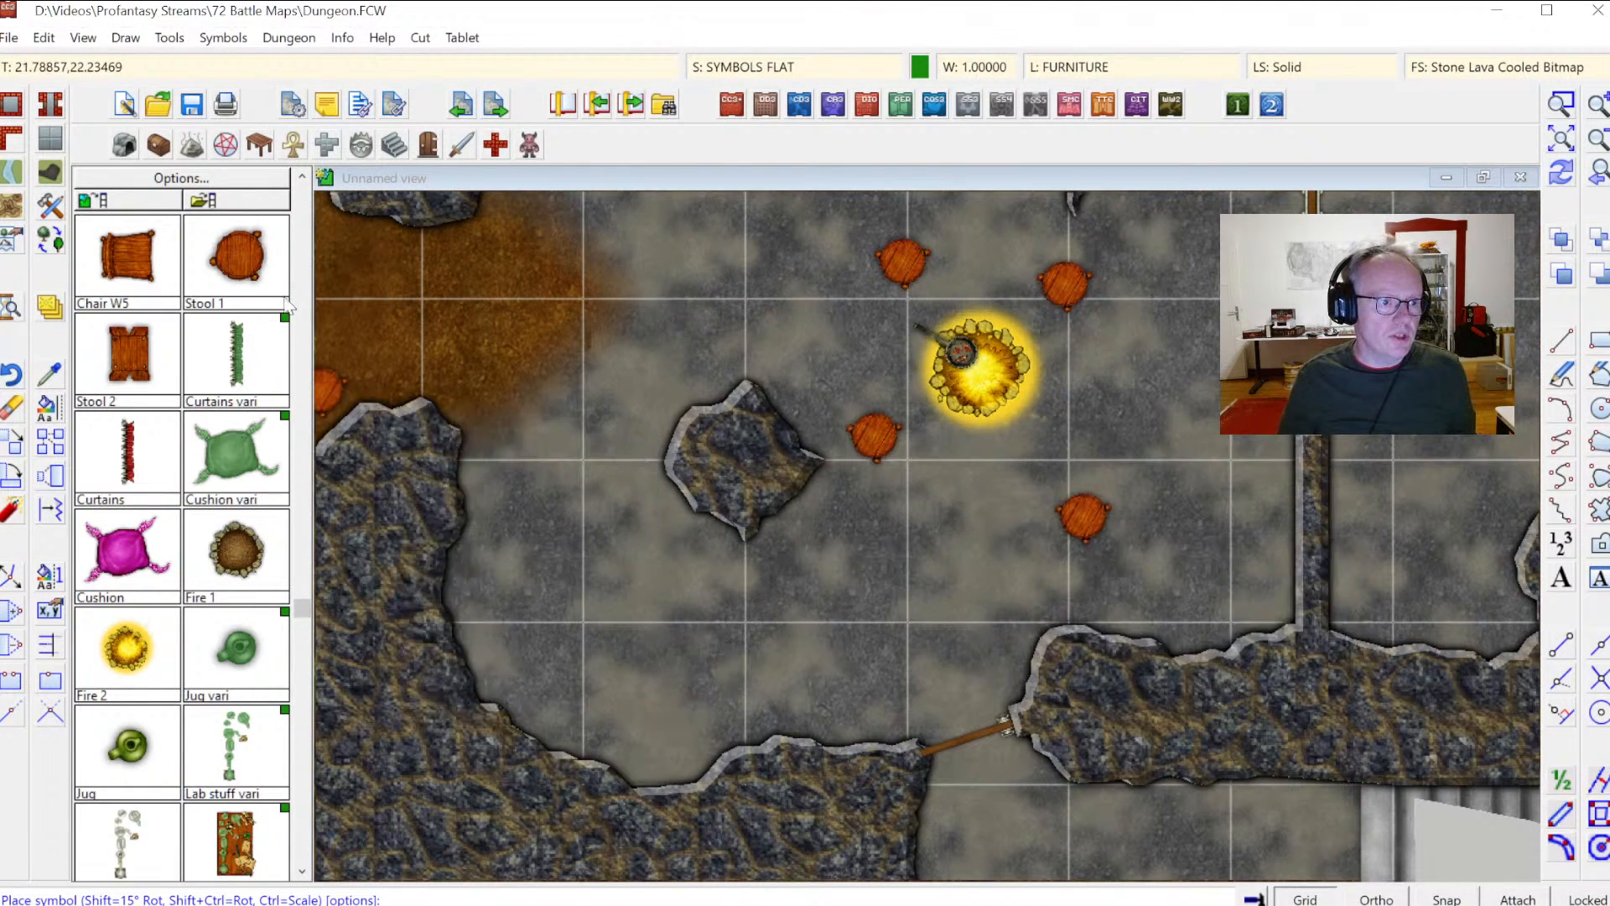
{"action": "left_click", "coordinate": [133, 349]}
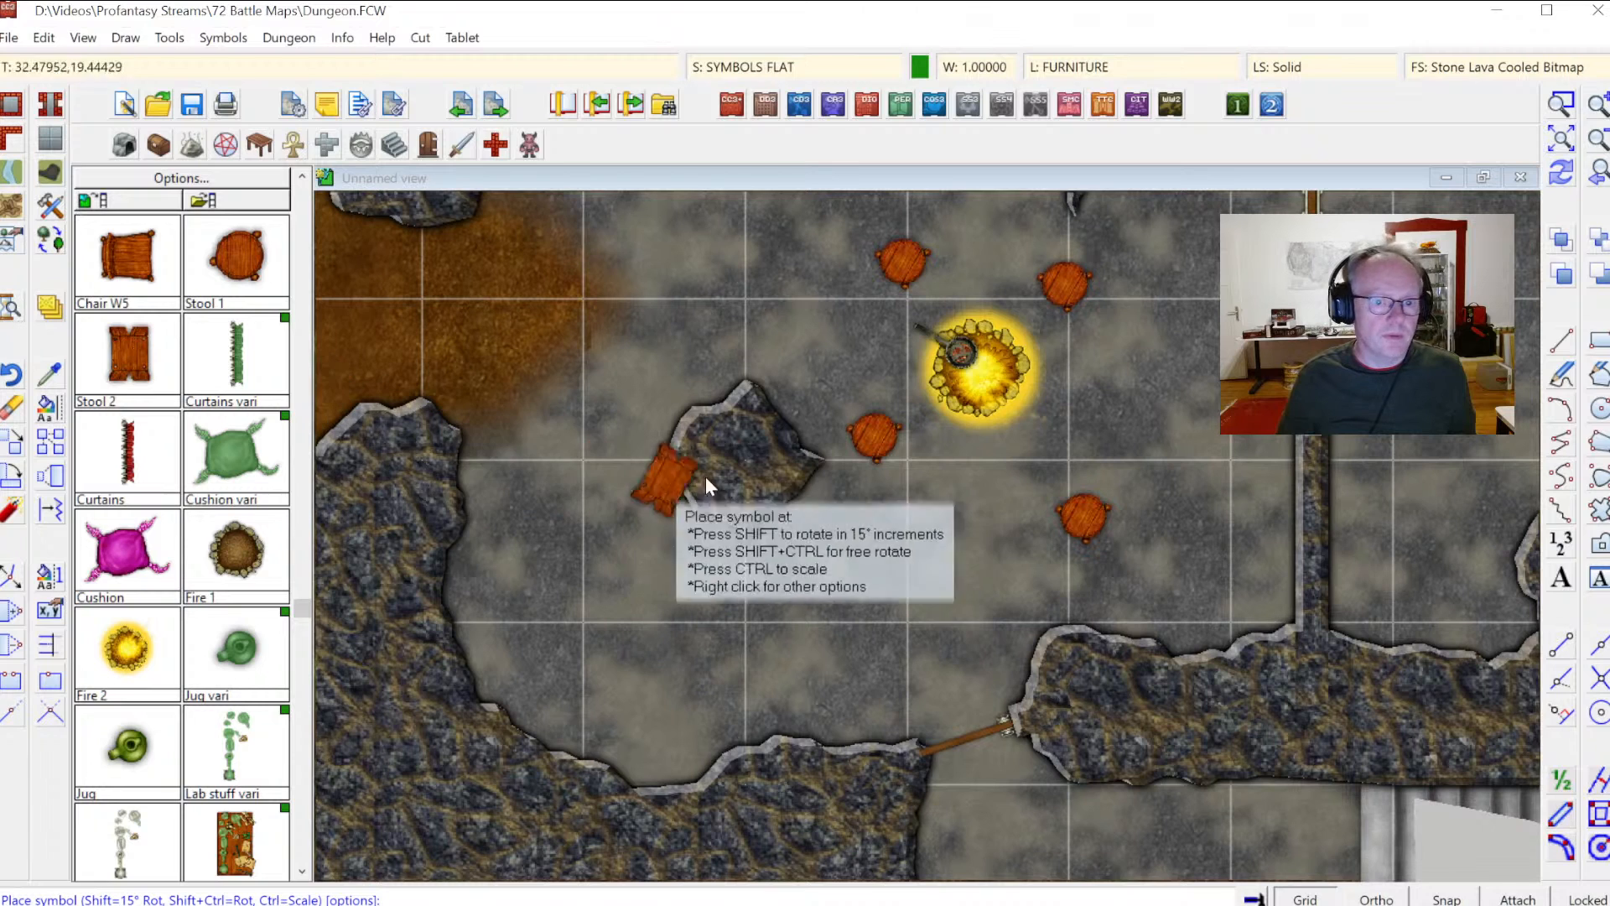
{"action": "left_click", "coordinate": [1077, 461]}
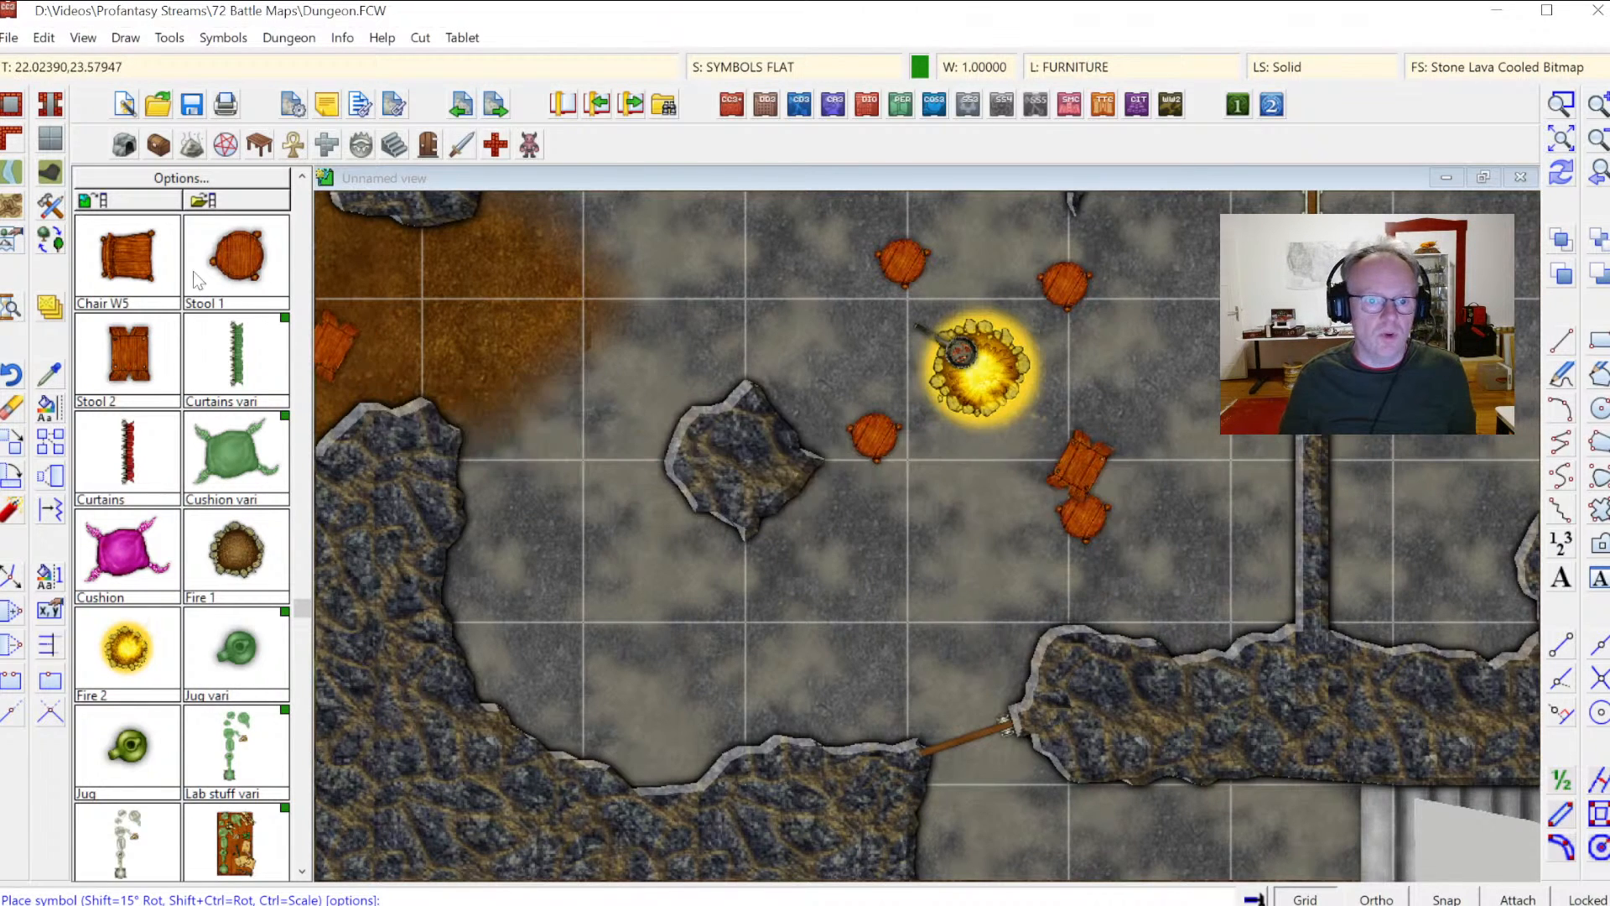
Step: Delete the round stool overlapping the rectangular stool beside the fire
{"action": "left_click", "coordinate": [44, 411]}
{"action": "left_click", "coordinate": [1110, 505]}
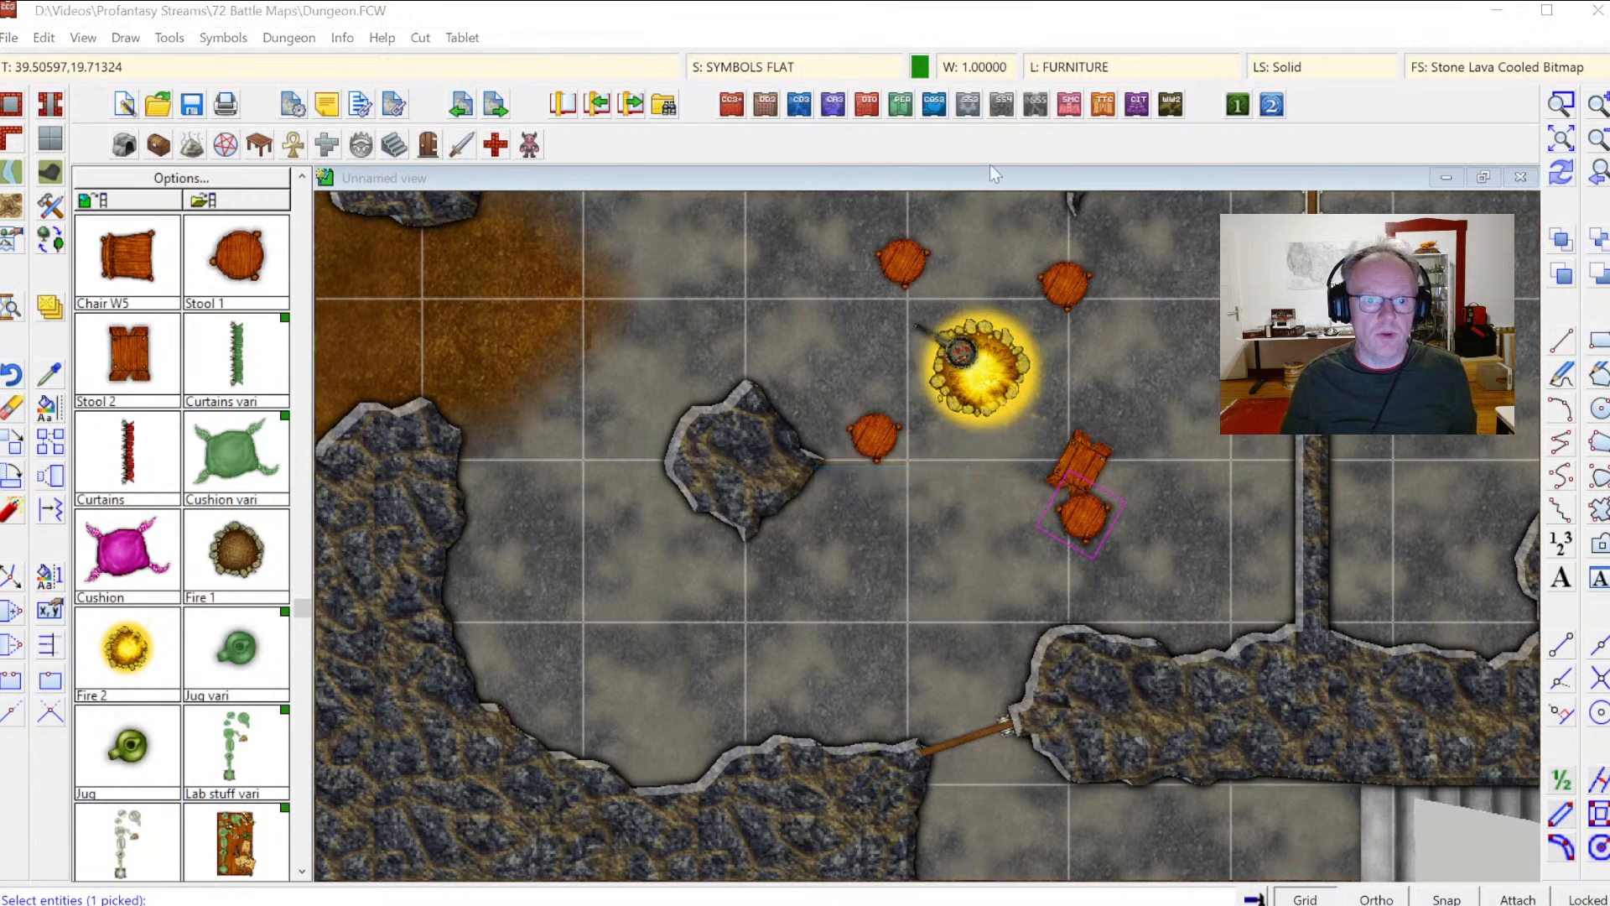
{"action": "key", "text": "Return"}
{"action": "key", "text": "Escape"}
{"action": "left_click", "coordinate": [12, 408]}
{"action": "left_click", "coordinate": [1102, 530]}
{"action": "key", "text": "Return"}
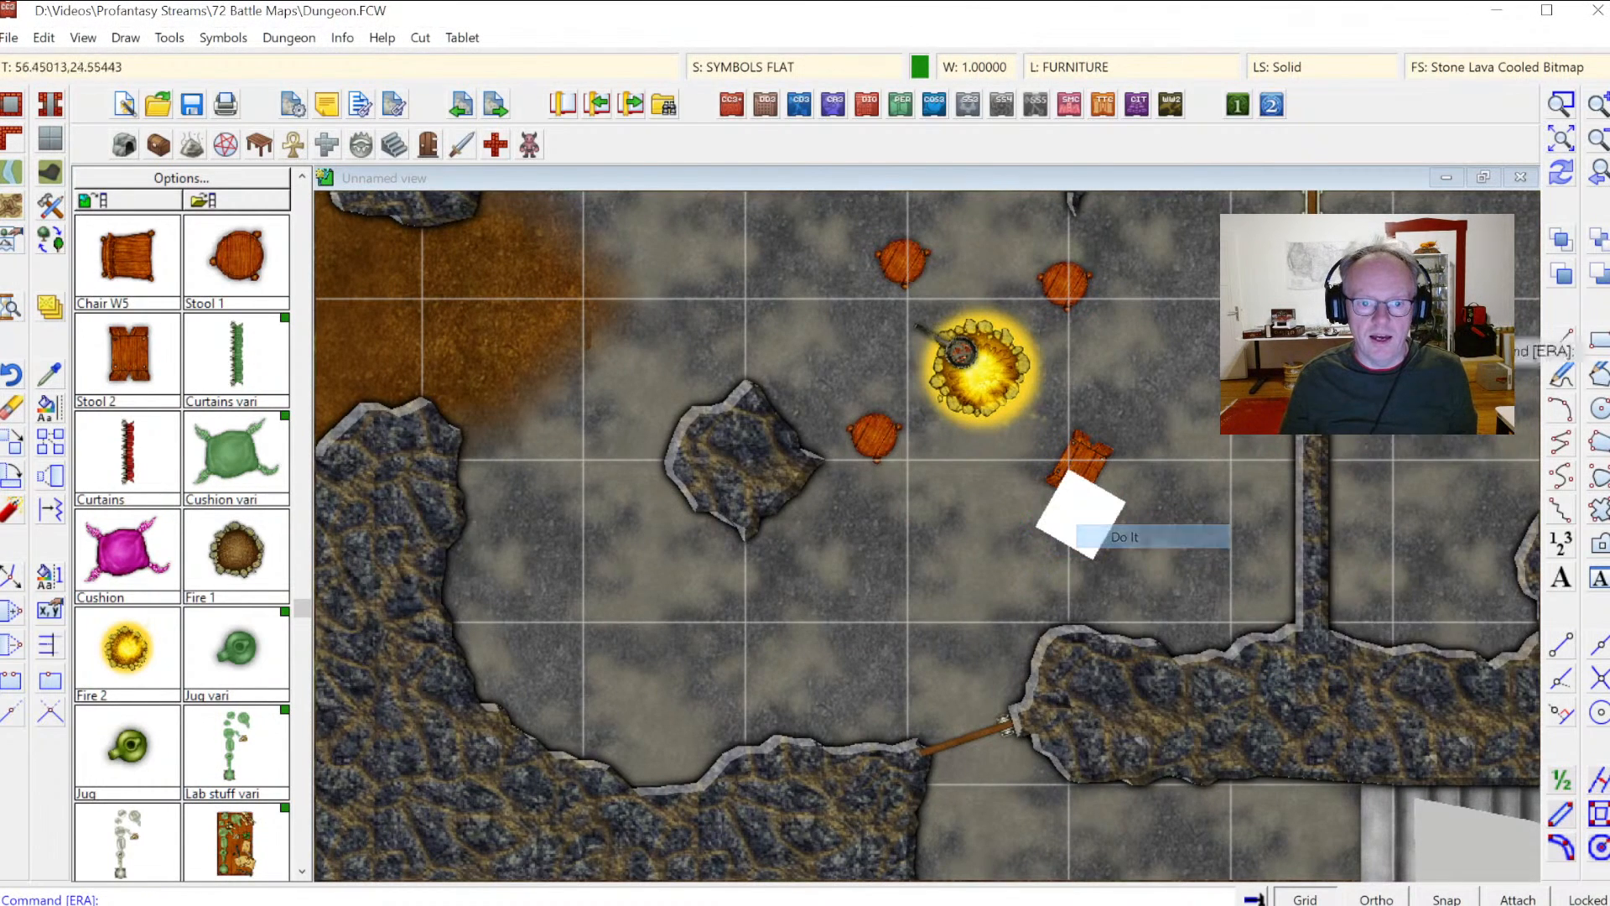
Step: Open the Containers and Treasure catalog and place a Flask n beside the stools near the fire
{"action": "left_click", "coordinate": [300, 208]}
{"action": "left_click", "coordinate": [300, 208]}
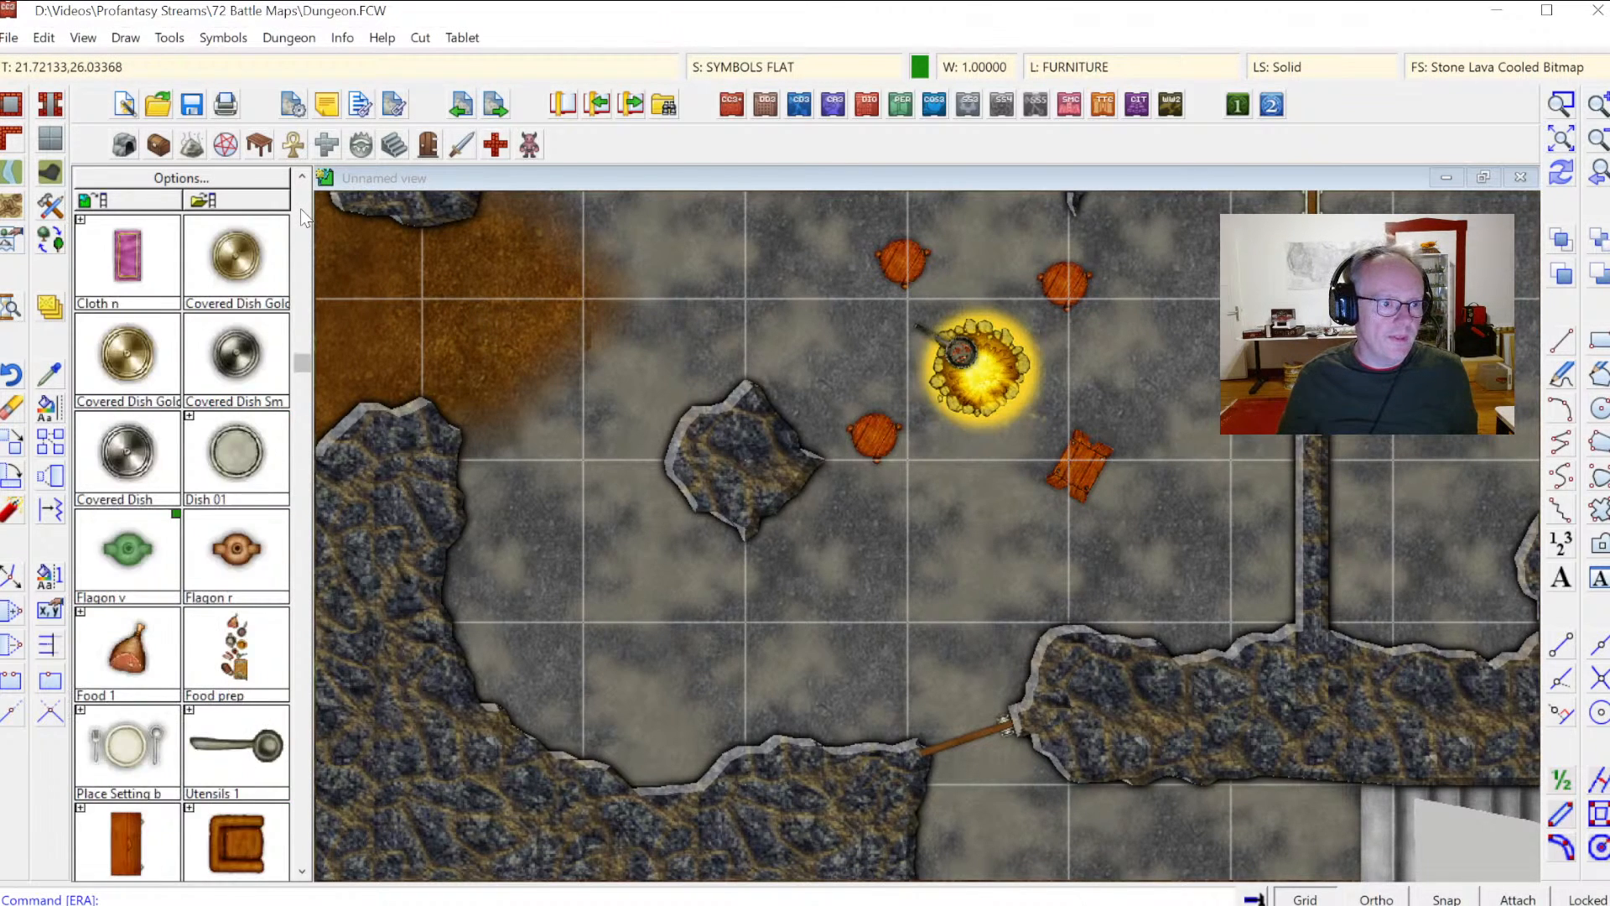
{"action": "left_click", "coordinate": [300, 208]}
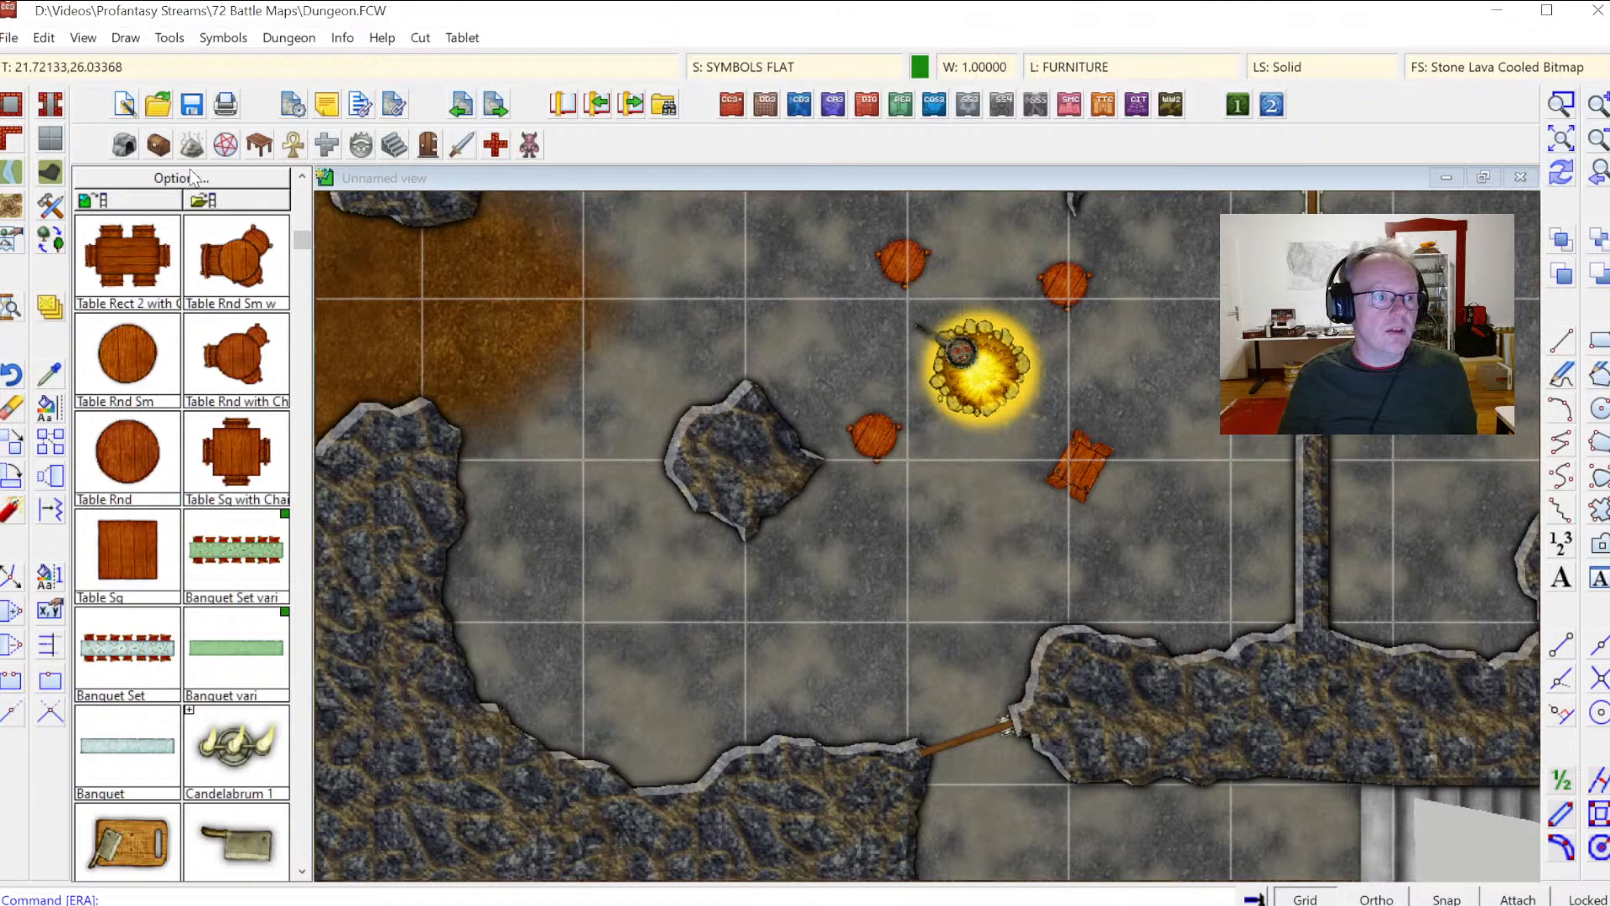
{"action": "left_click", "coordinate": [159, 145]}
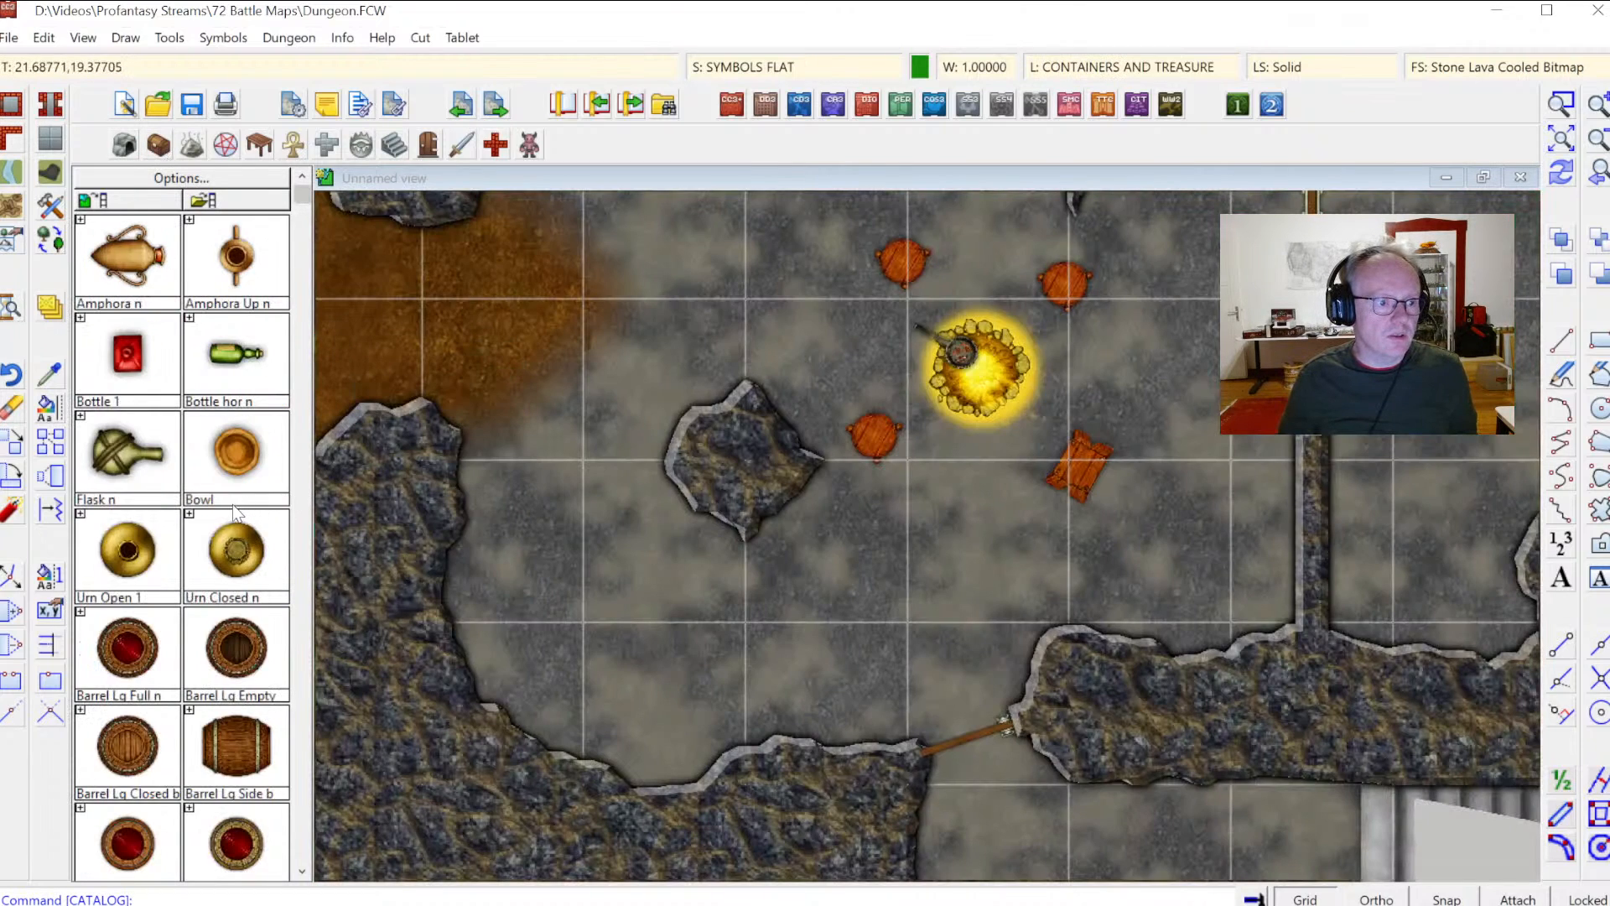
{"action": "left_click", "coordinate": [130, 457]}
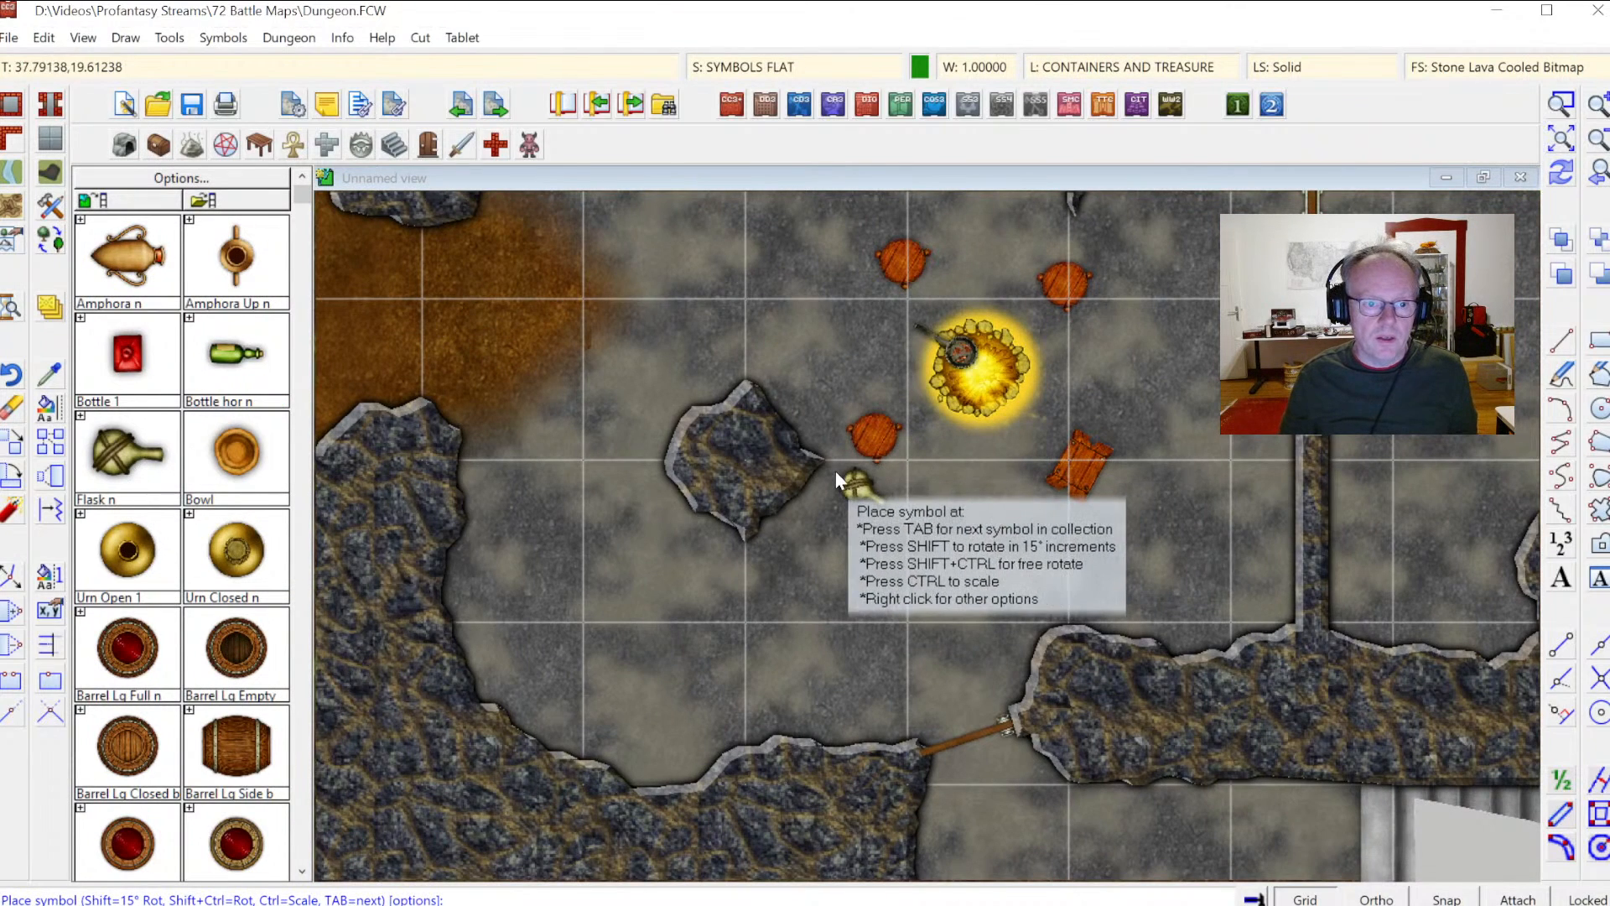
{"action": "left_click", "coordinate": [834, 471]}
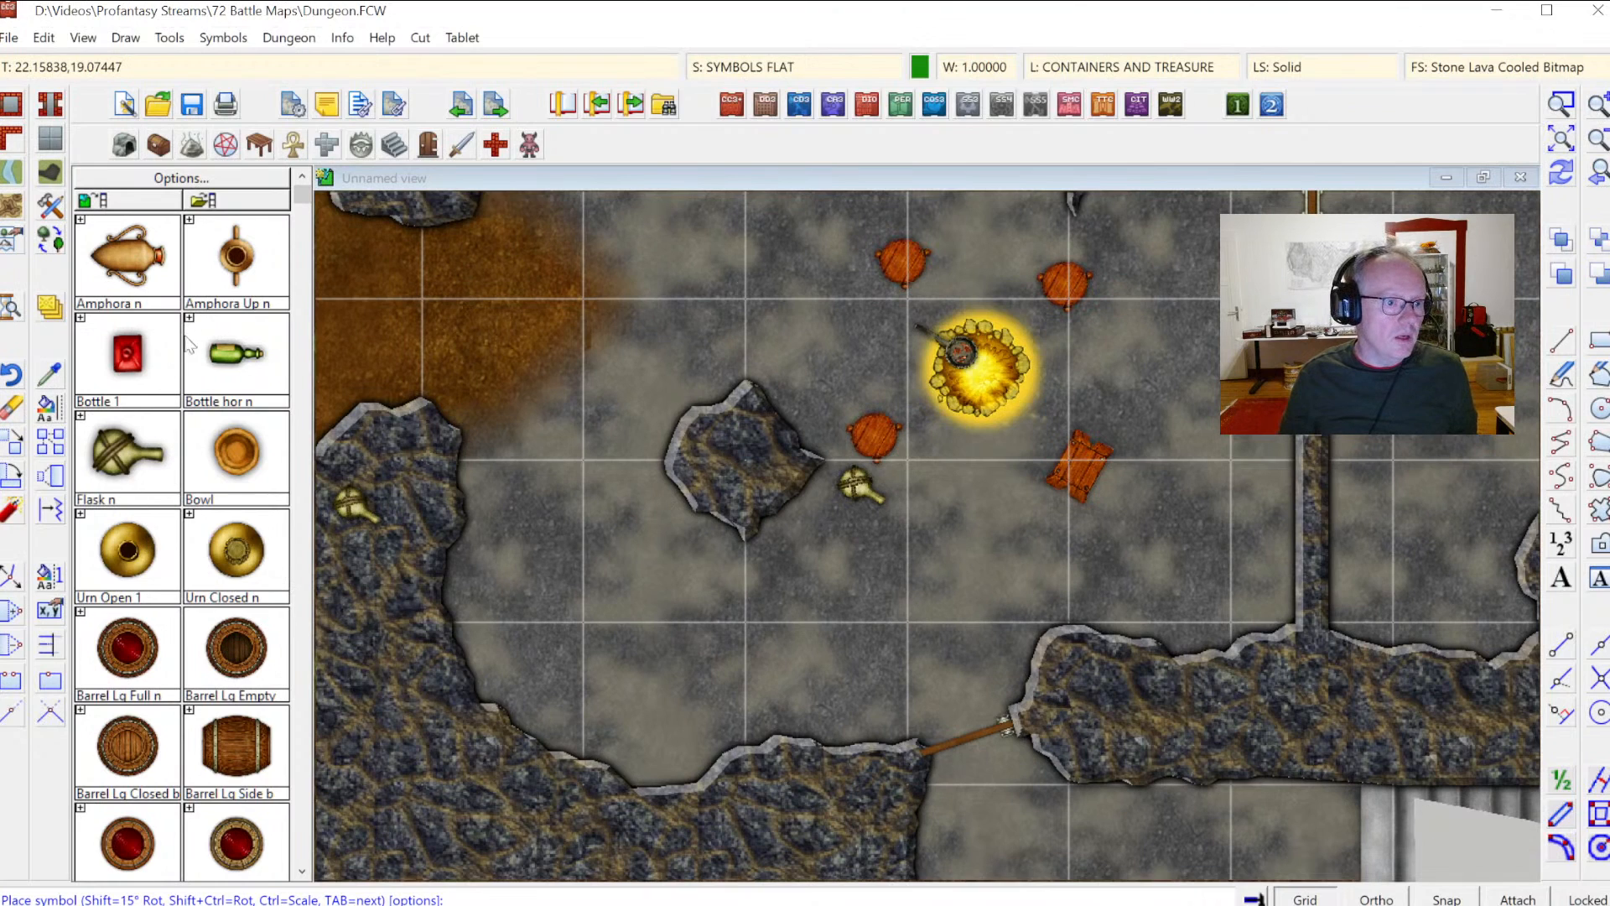
Step: Place three sack symbols in a cluster below the flask and a Paper 1 on the upper-right stool
{"action": "scroll", "coordinate": [304, 693], "scroll_direction": "down", "scroll_amount": 5}
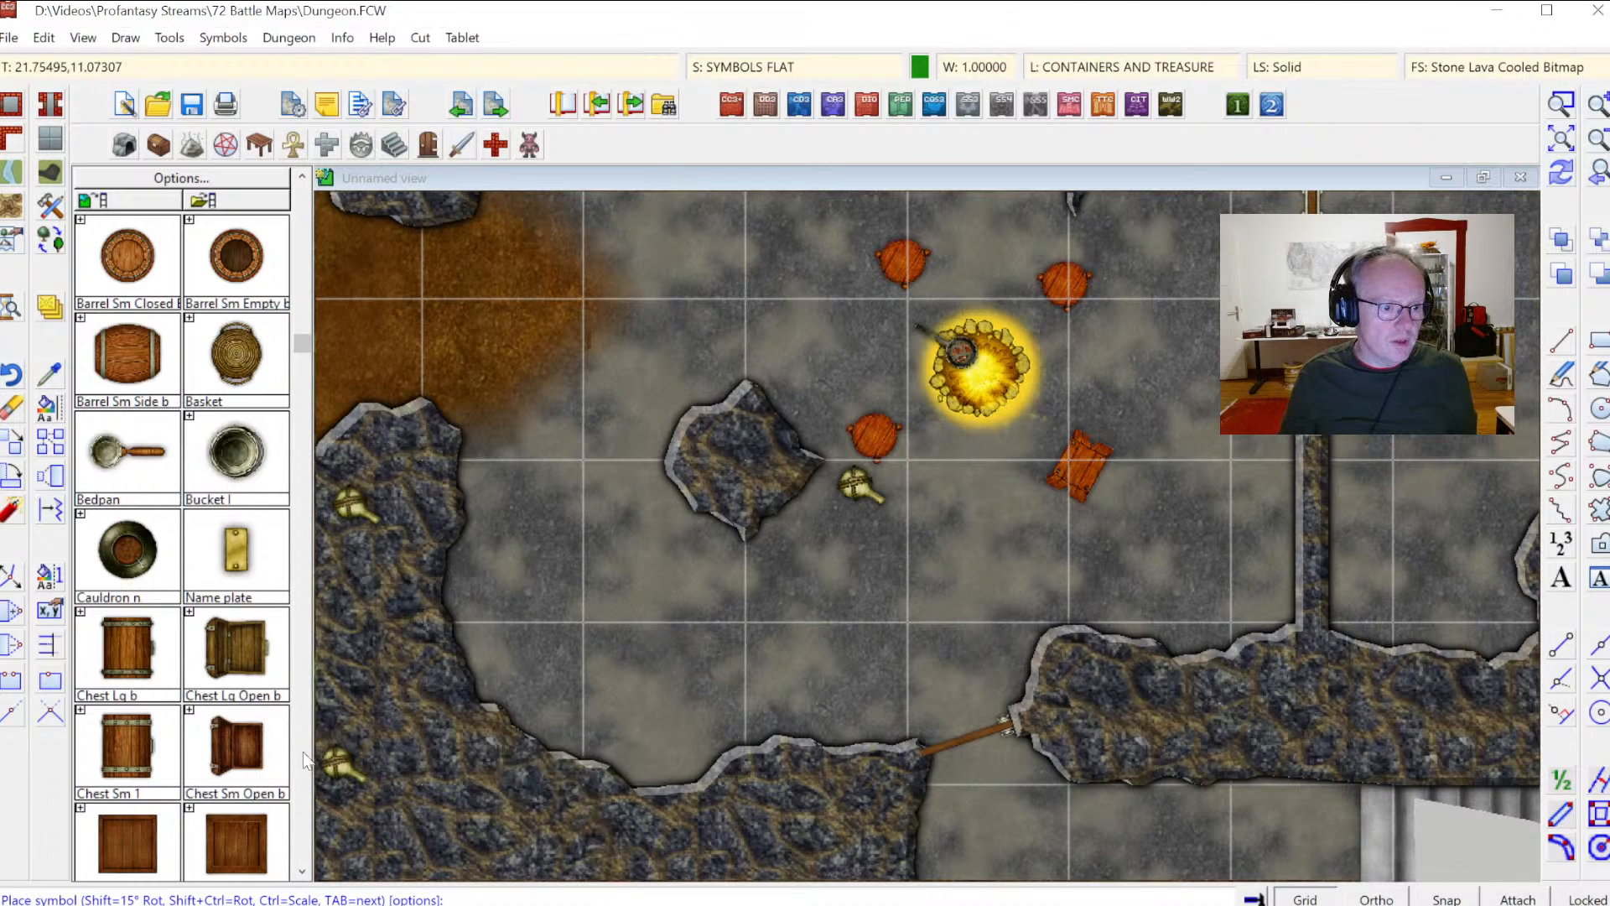
{"action": "scroll", "coordinate": [303, 757], "scroll_direction": "down", "scroll_amount": 5}
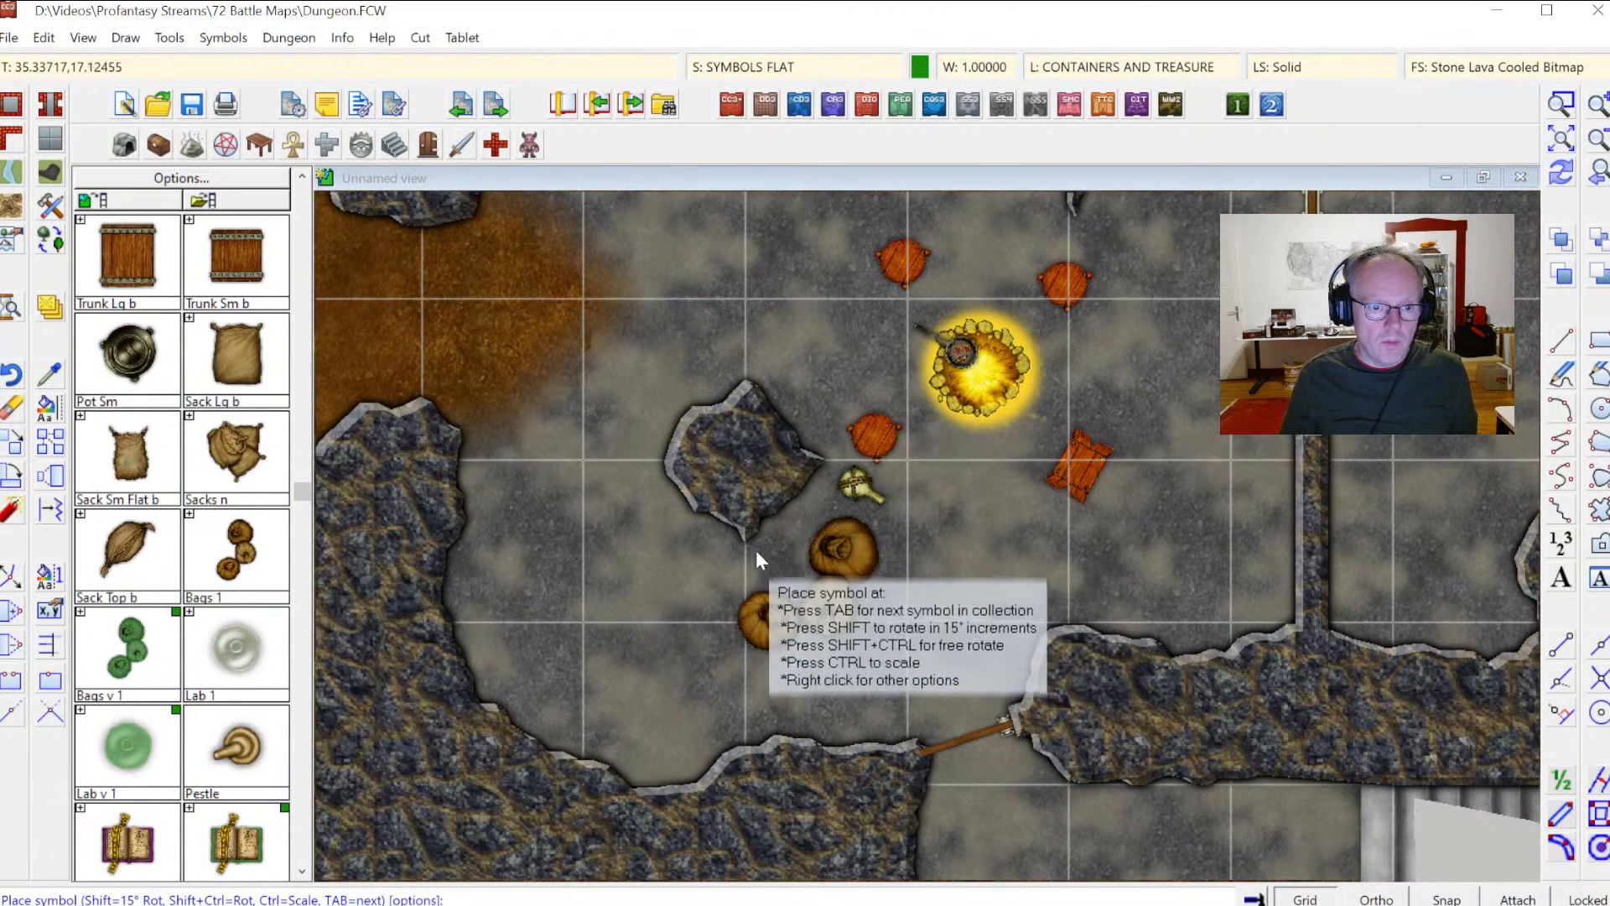
{"action": "left_click", "coordinate": [723, 540]}
{"action": "scroll", "coordinate": [306, 826], "scroll_direction": "down", "scroll_amount": 5}
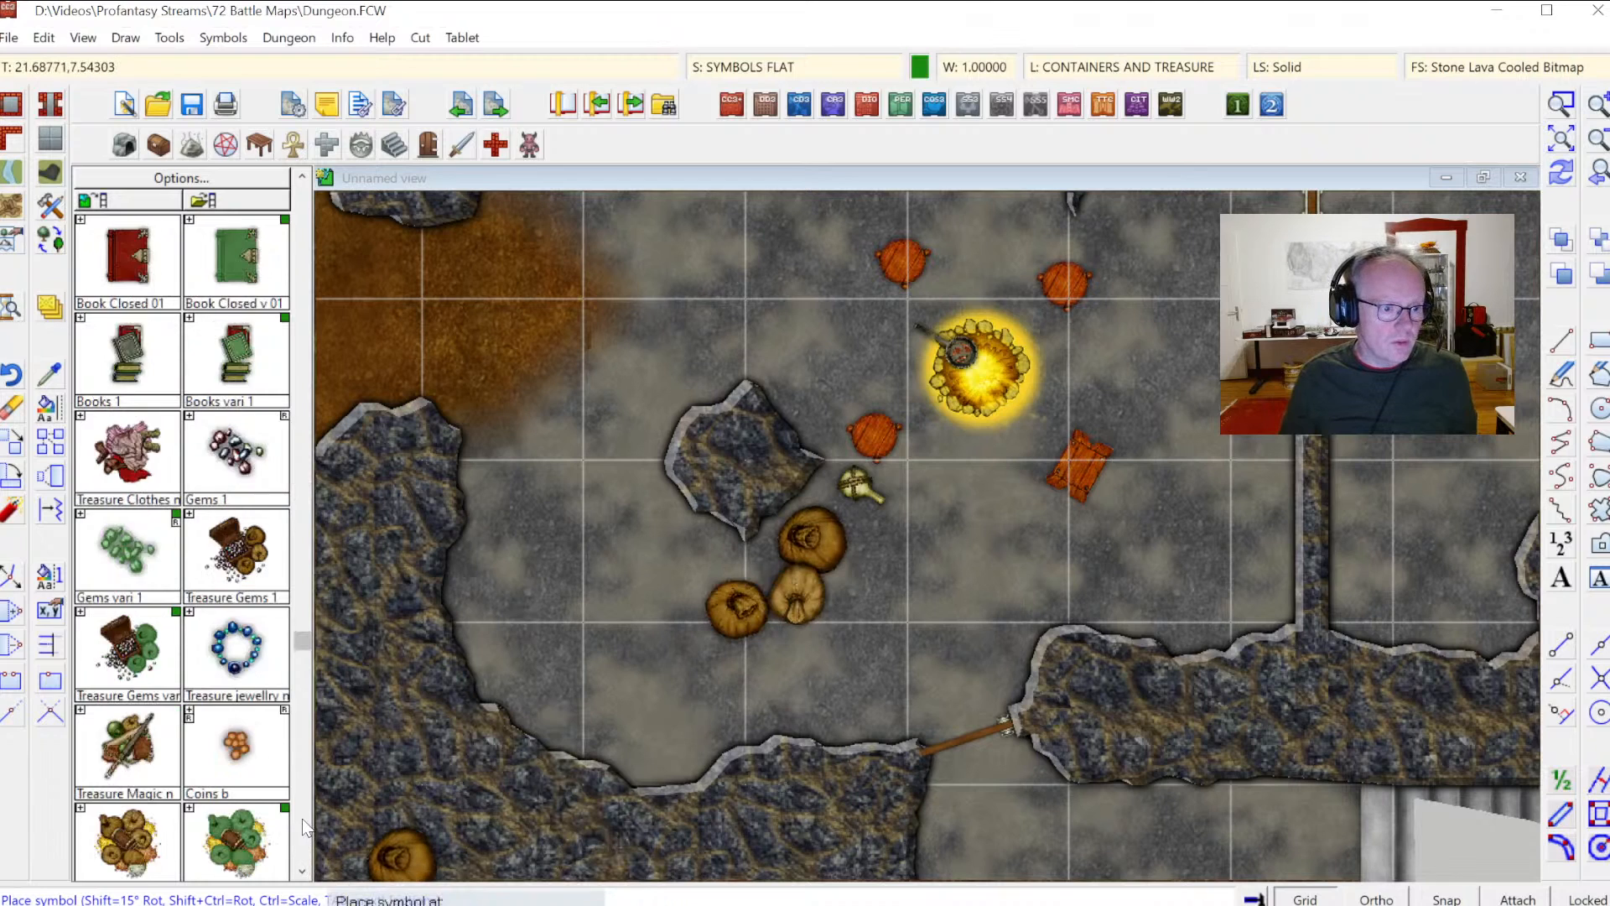
{"action": "scroll", "coordinate": [306, 828], "scroll_direction": "down", "scroll_amount": 5}
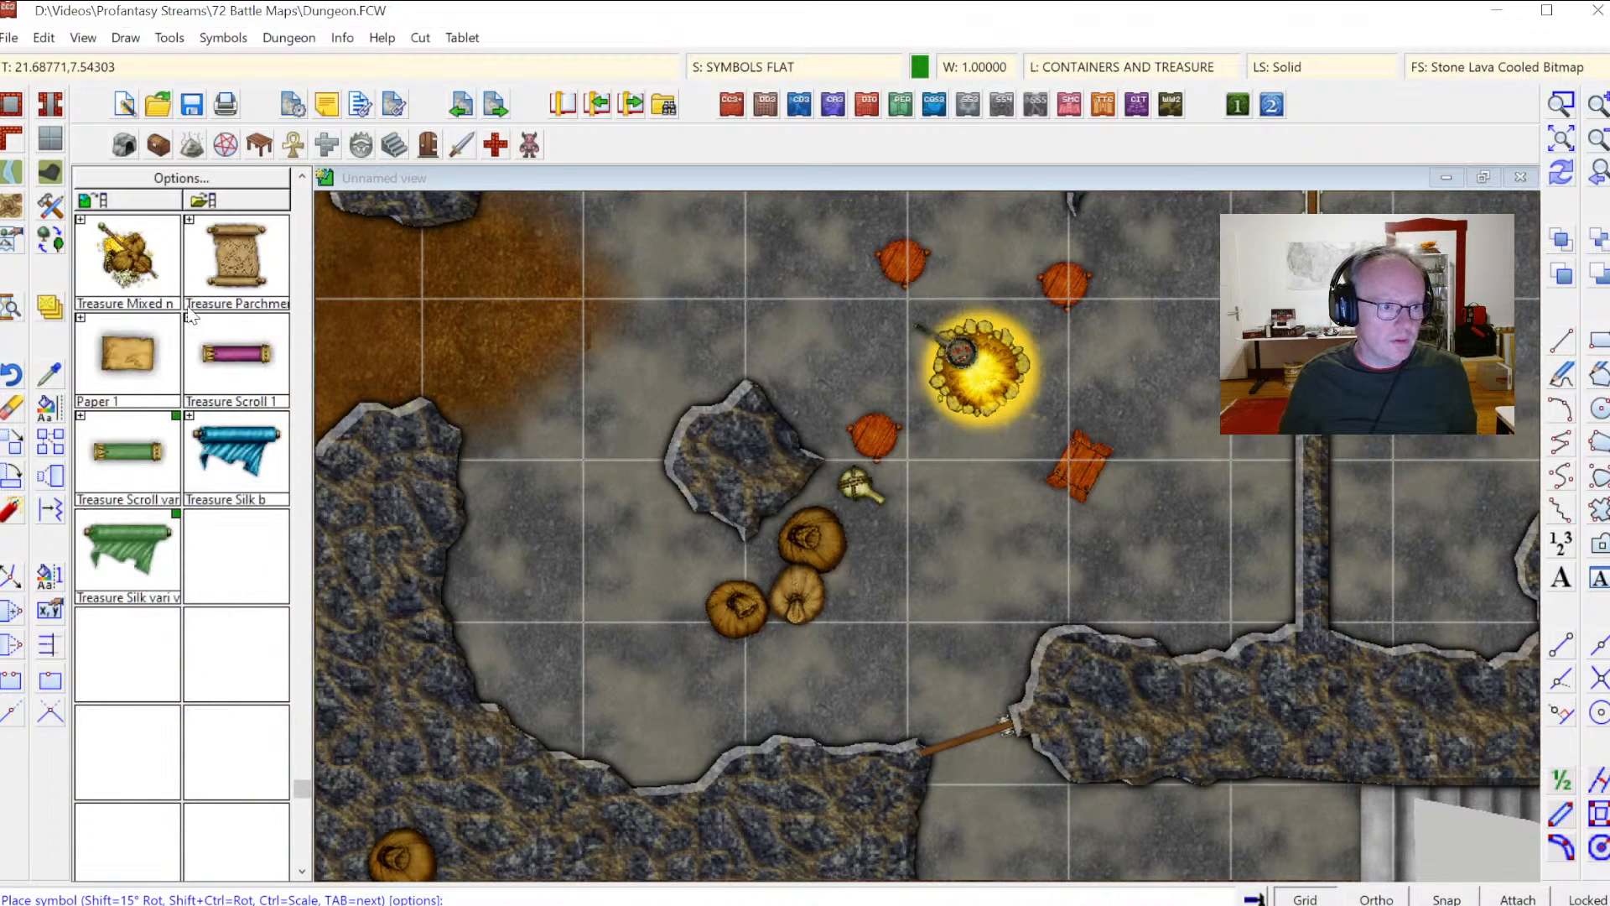
{"action": "left_click", "coordinate": [152, 356]}
{"action": "left_click", "coordinate": [1074, 288]}
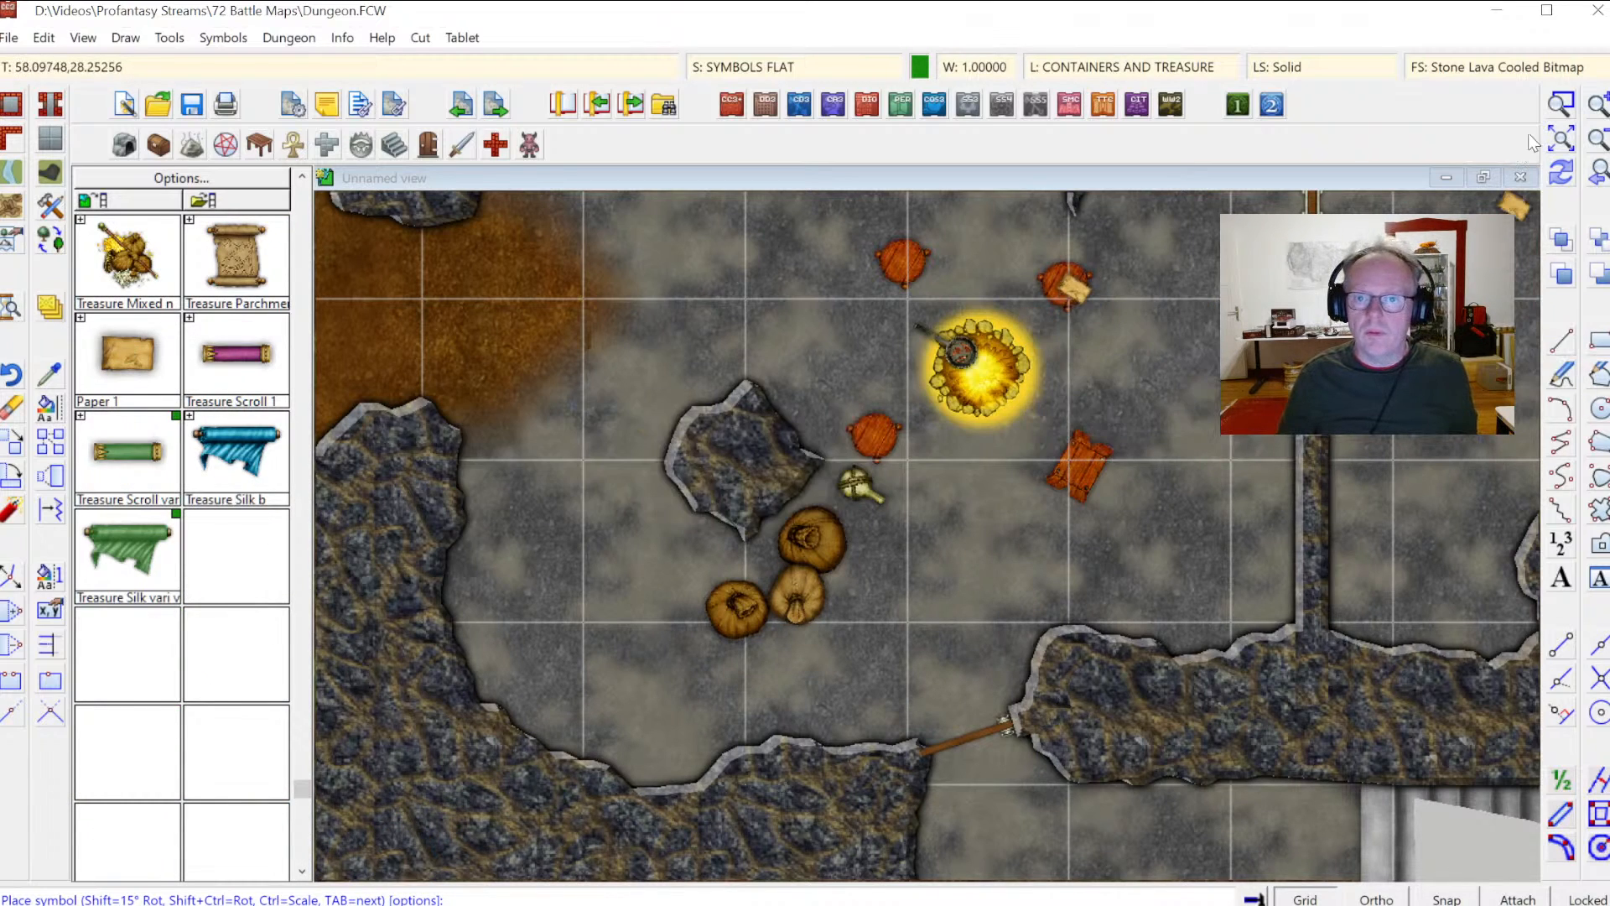
Step: Move the stools around the fire from the SYMBOLS FLAT sheet to the SYMBOLS sheet
{"action": "left_click", "coordinate": [1561, 143]}
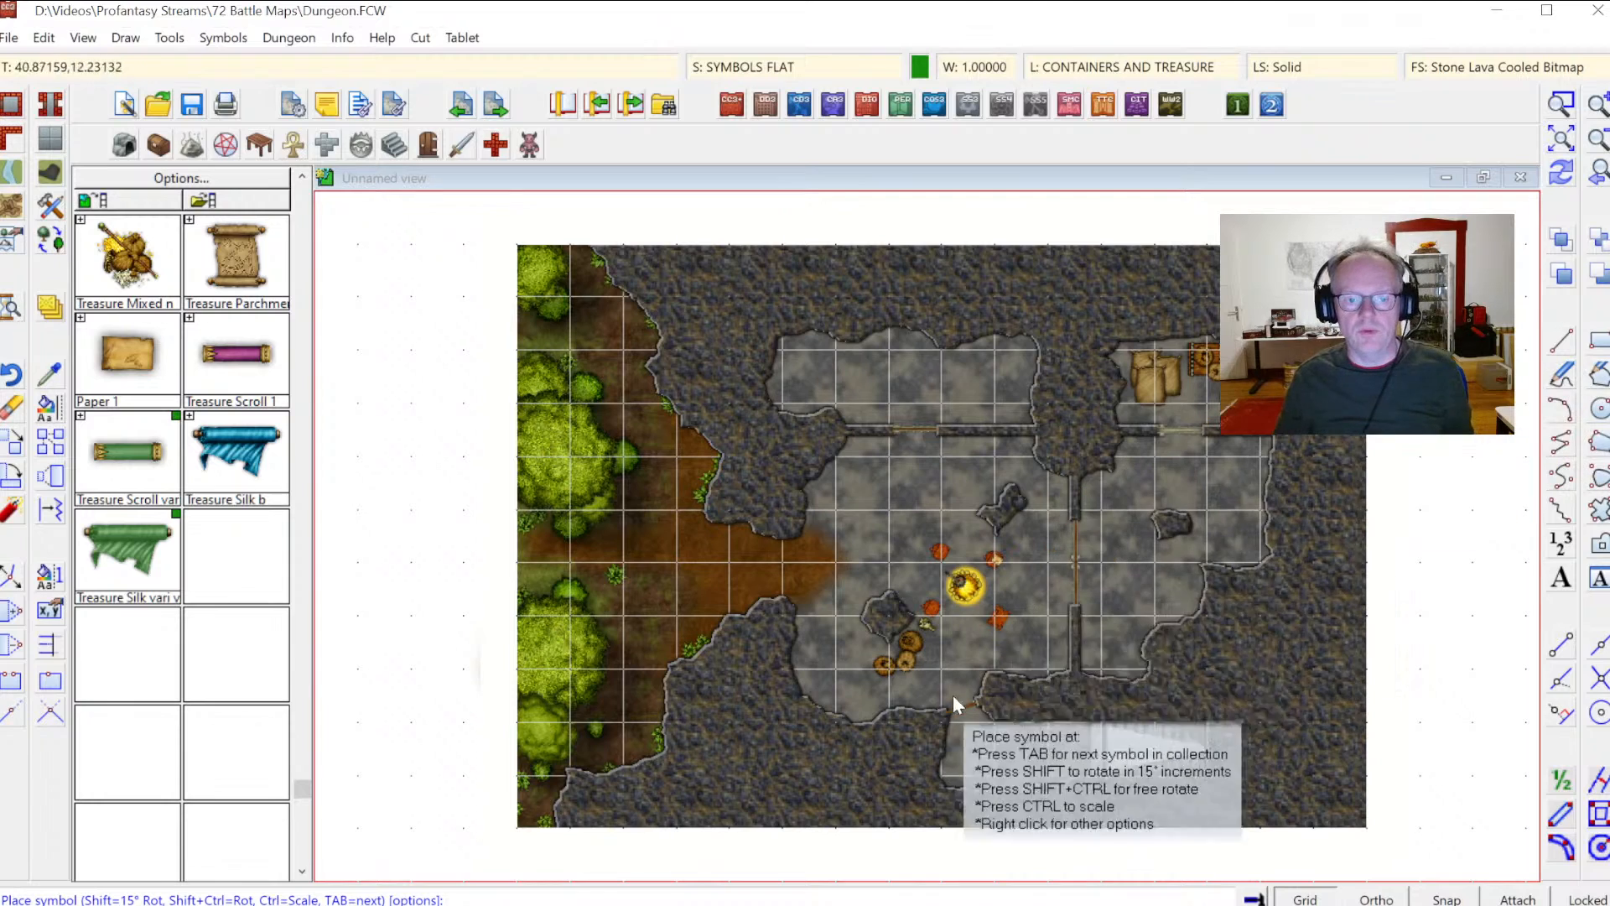
{"action": "left_click", "coordinate": [1564, 110]}
{"action": "left_click", "coordinate": [755, 452]}
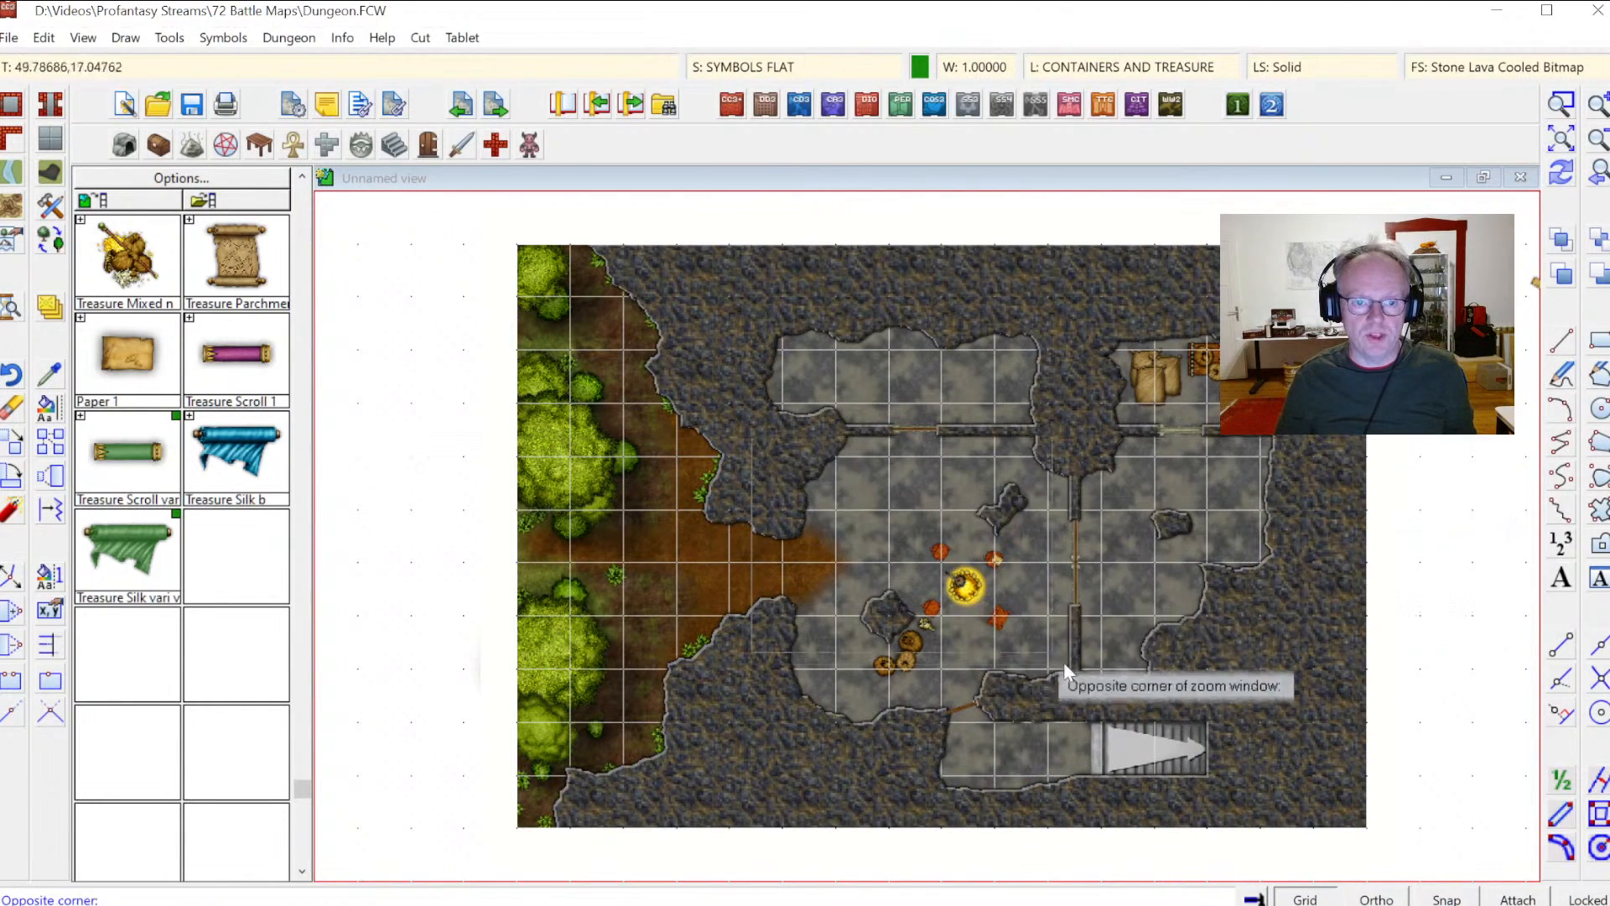
{"action": "left_click", "coordinate": [1149, 738]}
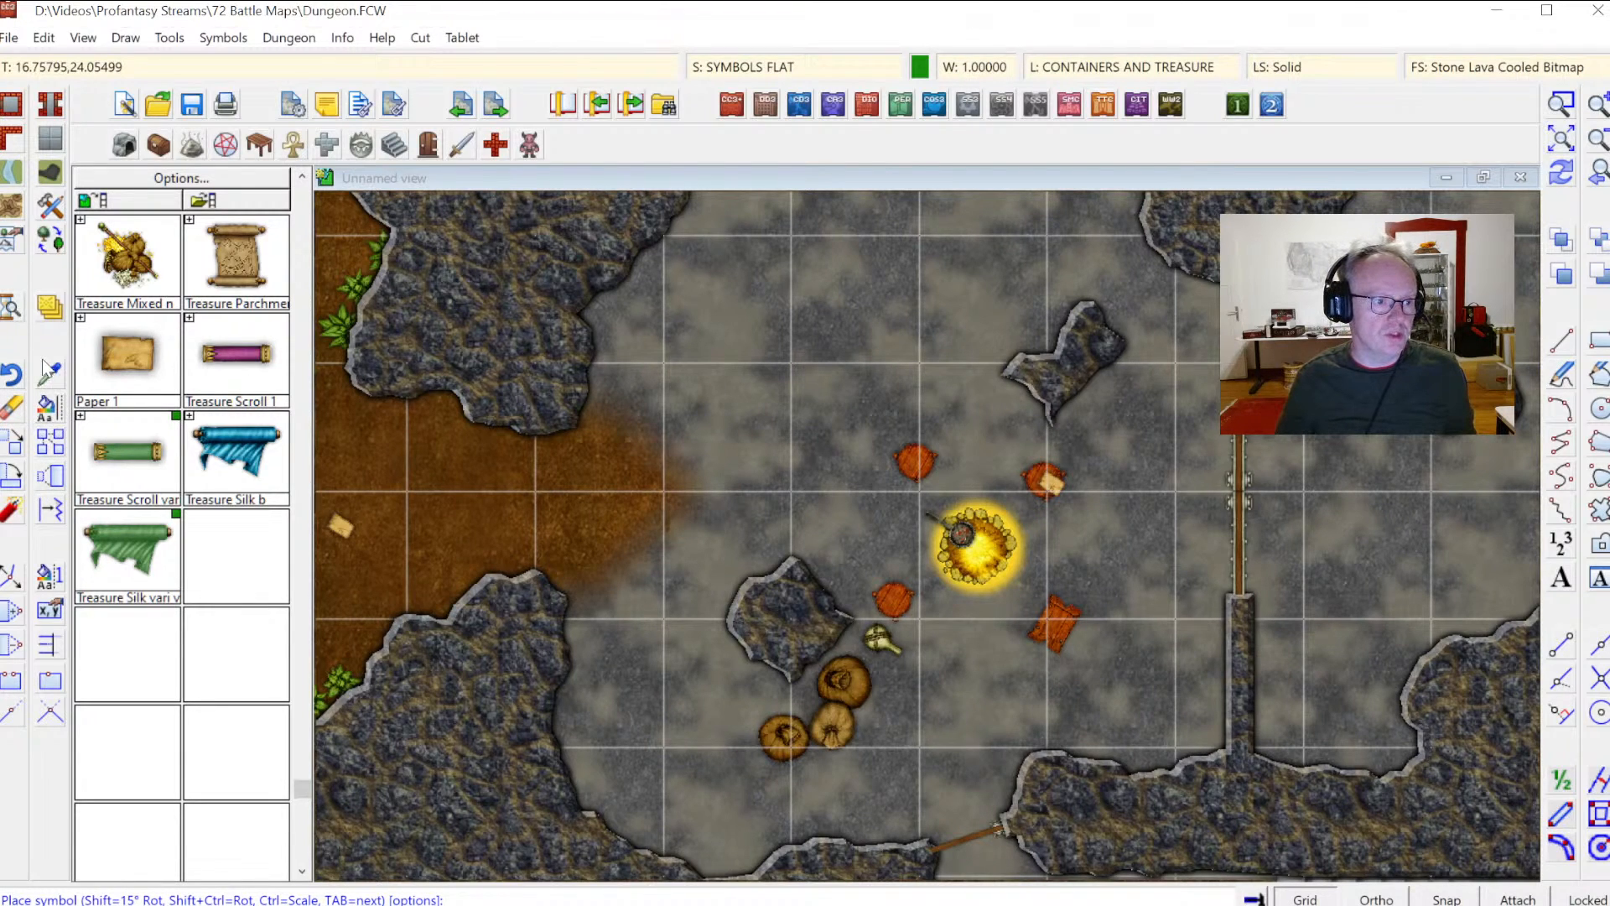
{"action": "right_click", "coordinate": [53, 319]}
{"action": "left_click", "coordinate": [147, 528]}
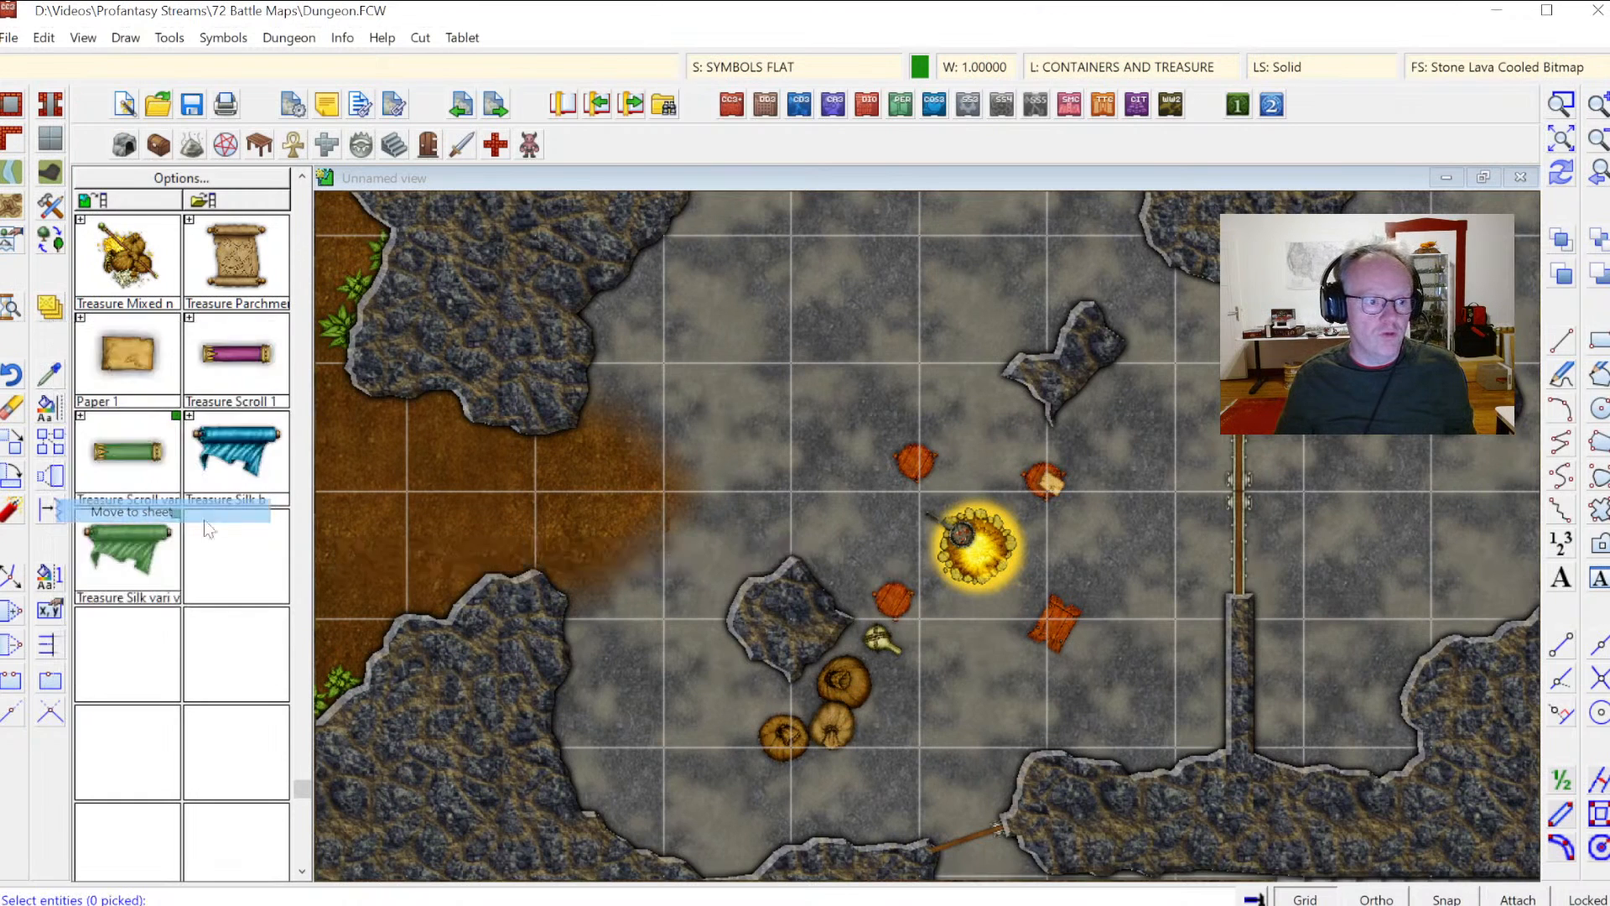
{"action": "left_click", "coordinate": [892, 586]}
{"action": "left_click", "coordinate": [895, 460]}
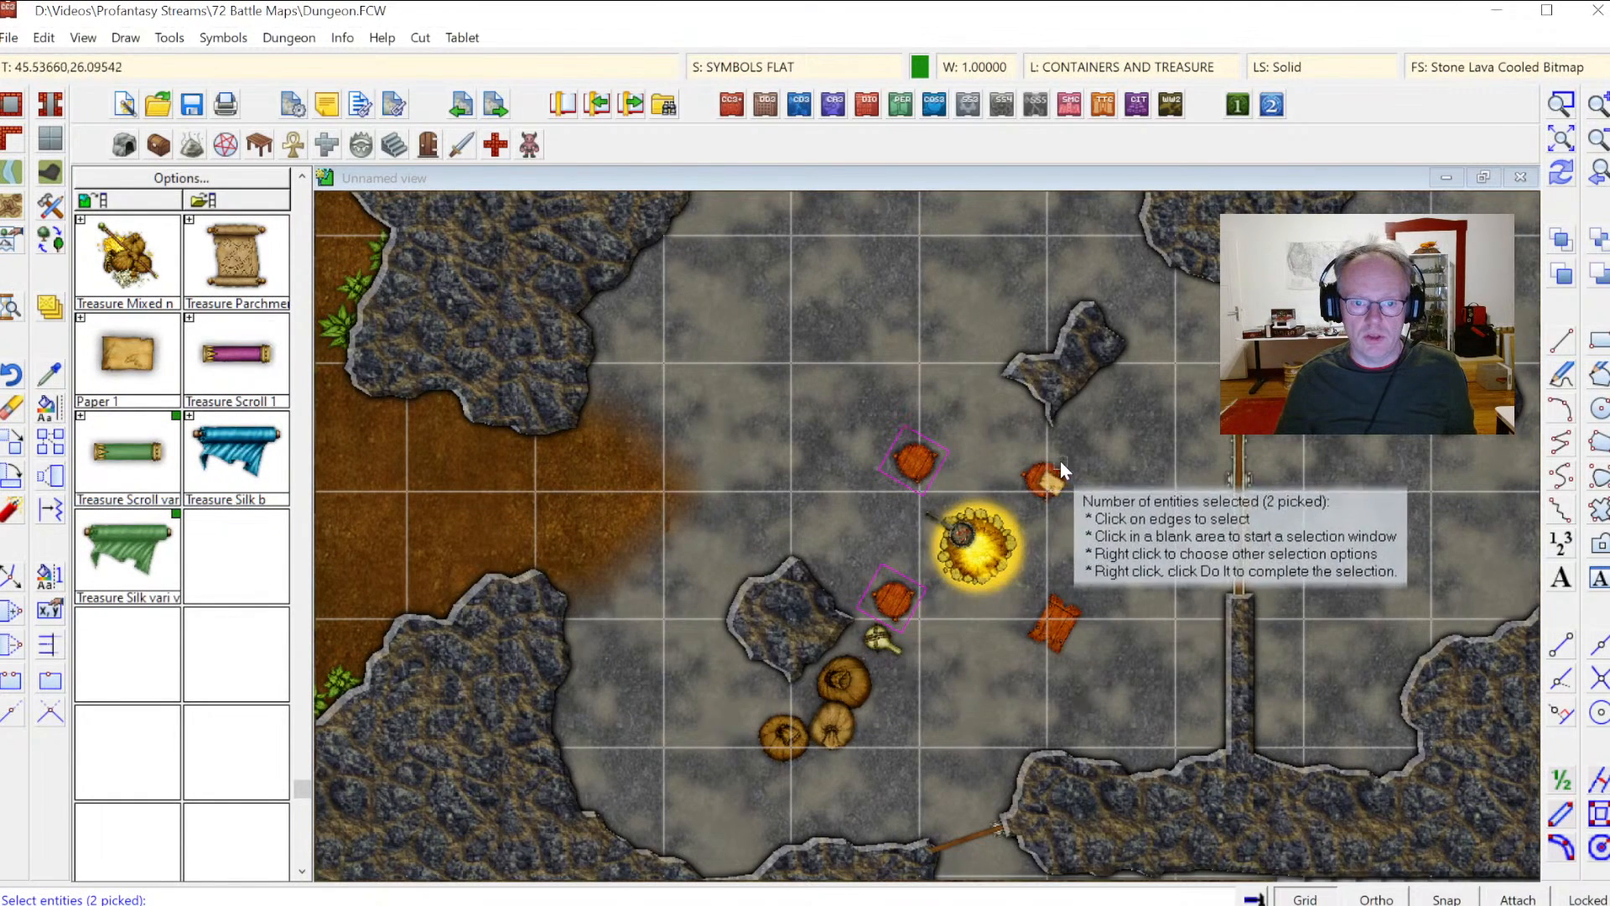
{"action": "left_click", "coordinate": [1062, 471]}
{"action": "left_click", "coordinate": [1084, 619]}
{"action": "right_click", "coordinate": [1044, 471]}
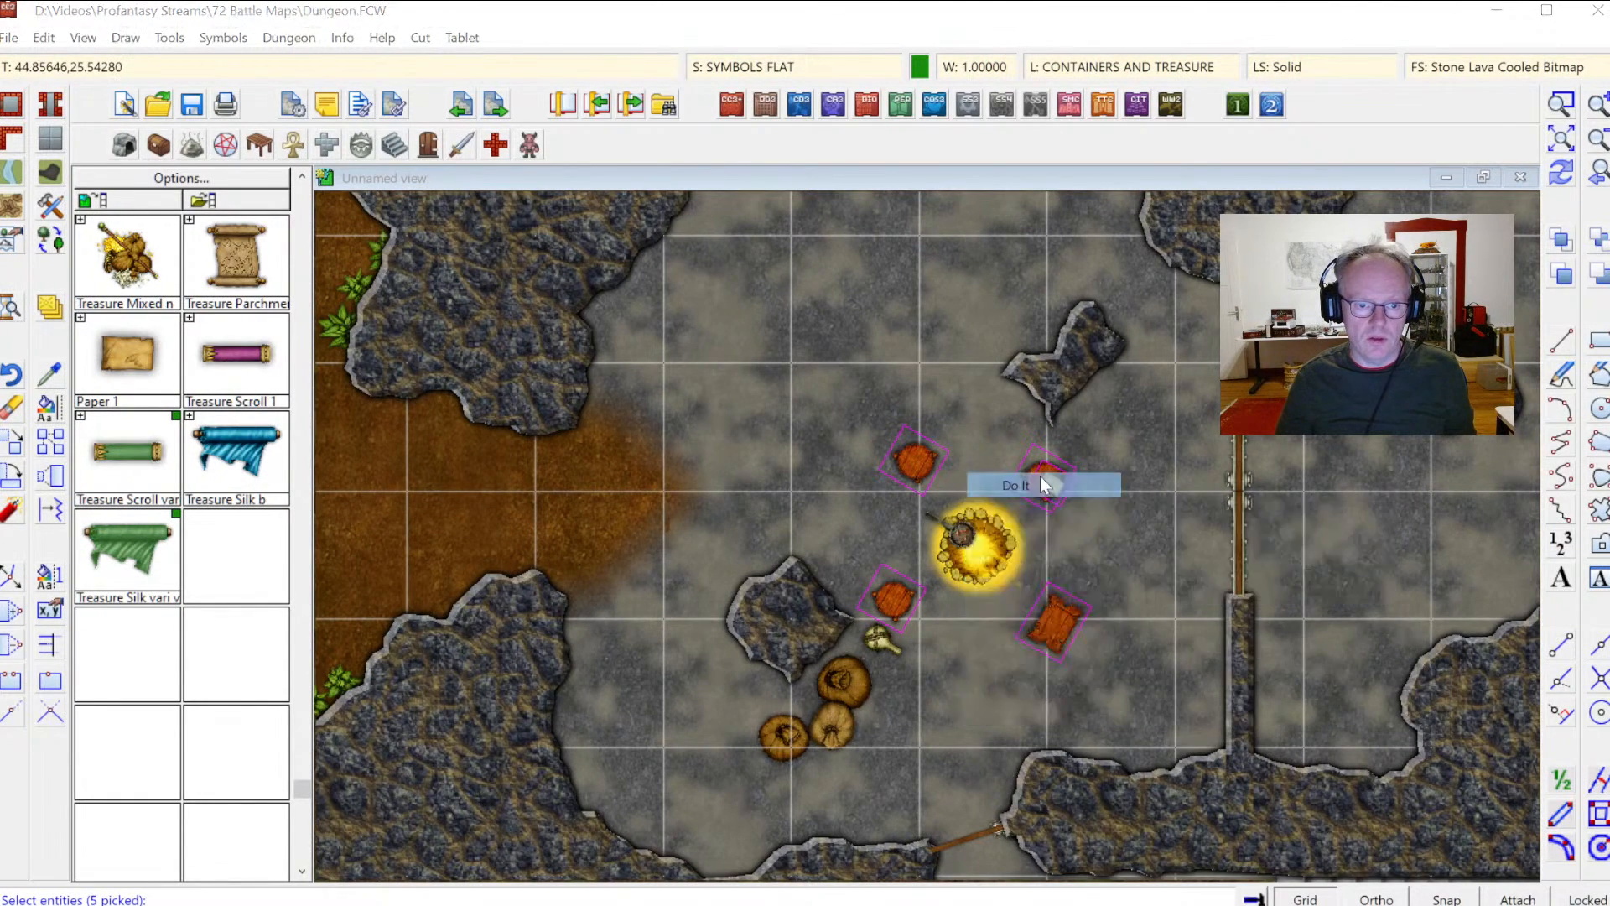
{"action": "left_click", "coordinate": [1040, 475]}
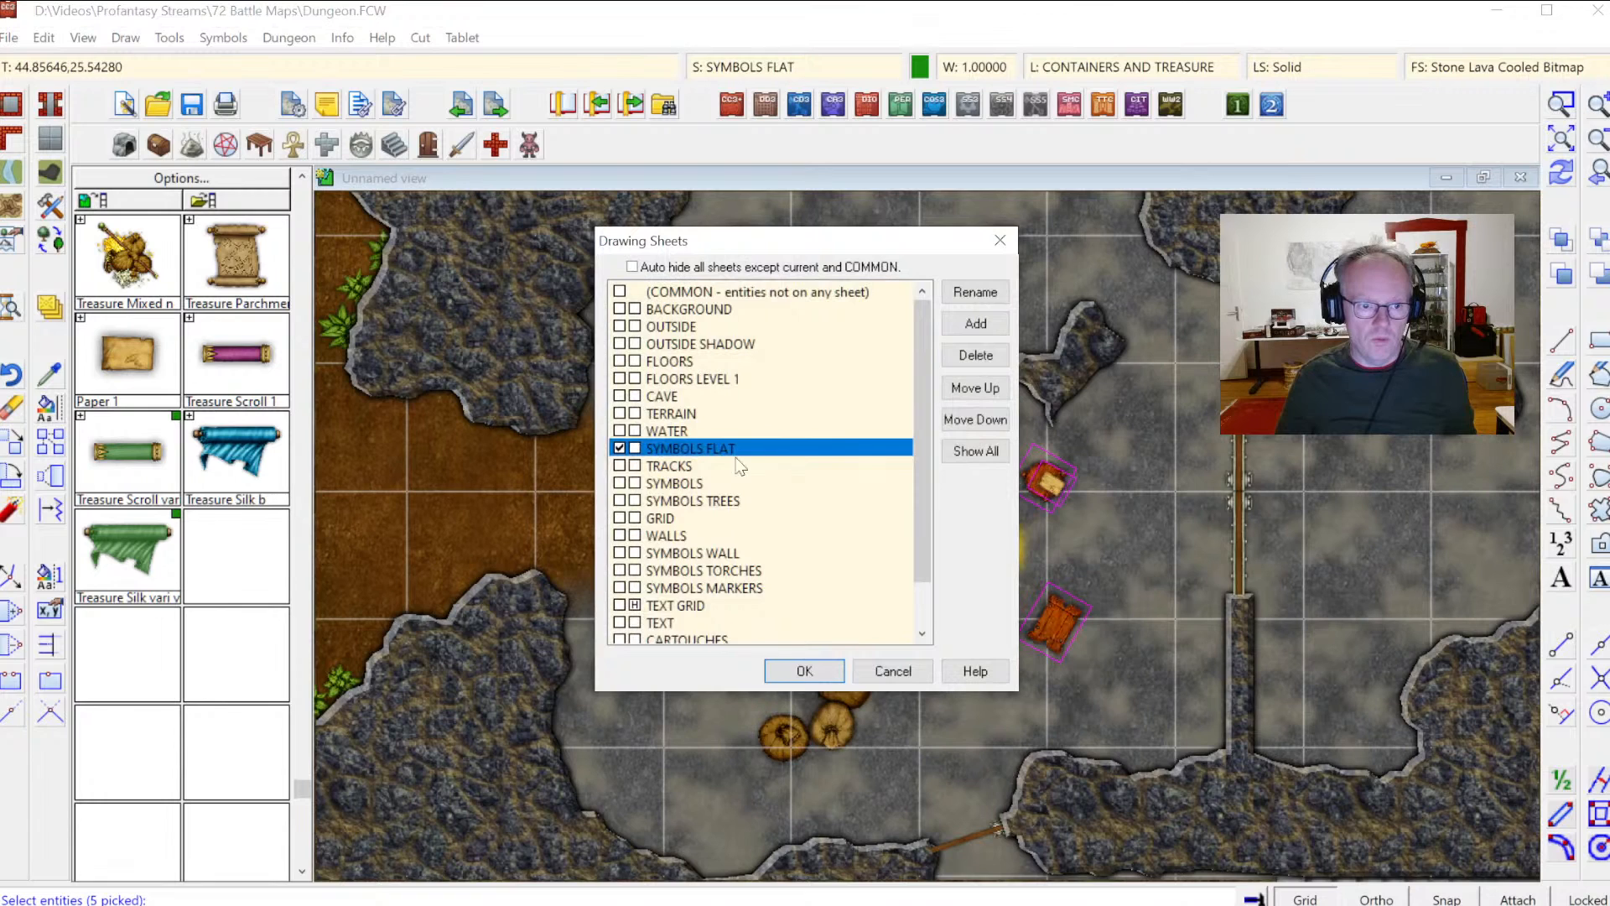
{"action": "left_click", "coordinate": [620, 484]}
{"action": "left_click", "coordinate": [831, 671]}
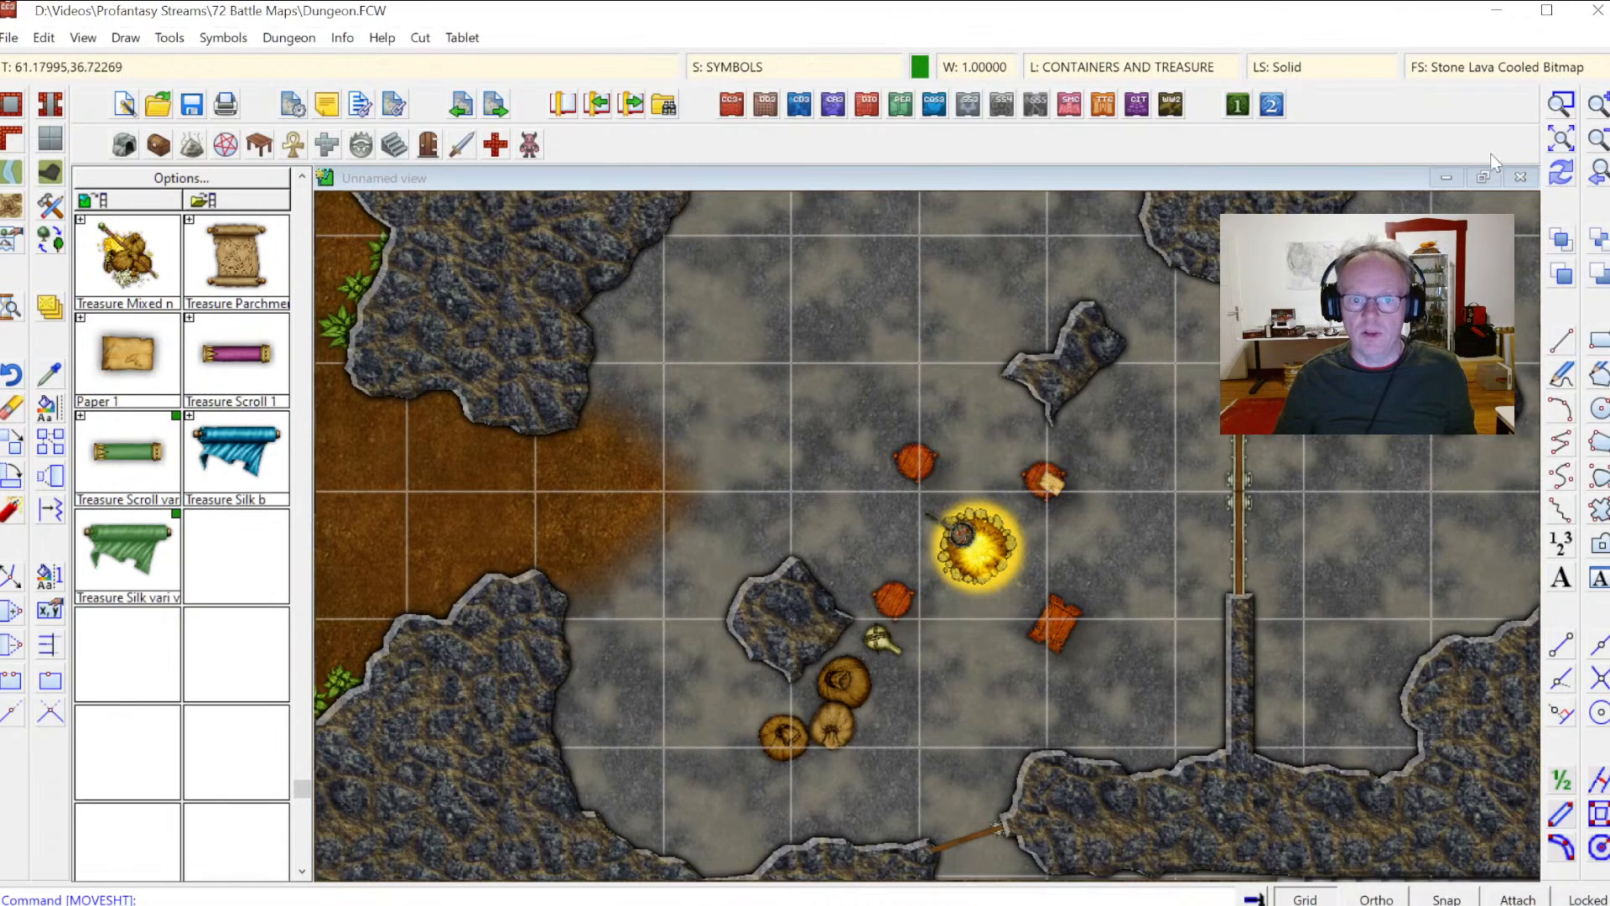
Step: Move the sacks, chest and barrel in the upper-right storage room to the SYMBOLS sheet
{"action": "left_click", "coordinate": [1561, 139]}
{"action": "left_click", "coordinate": [1561, 104]}
{"action": "left_click", "coordinate": [1096, 293]}
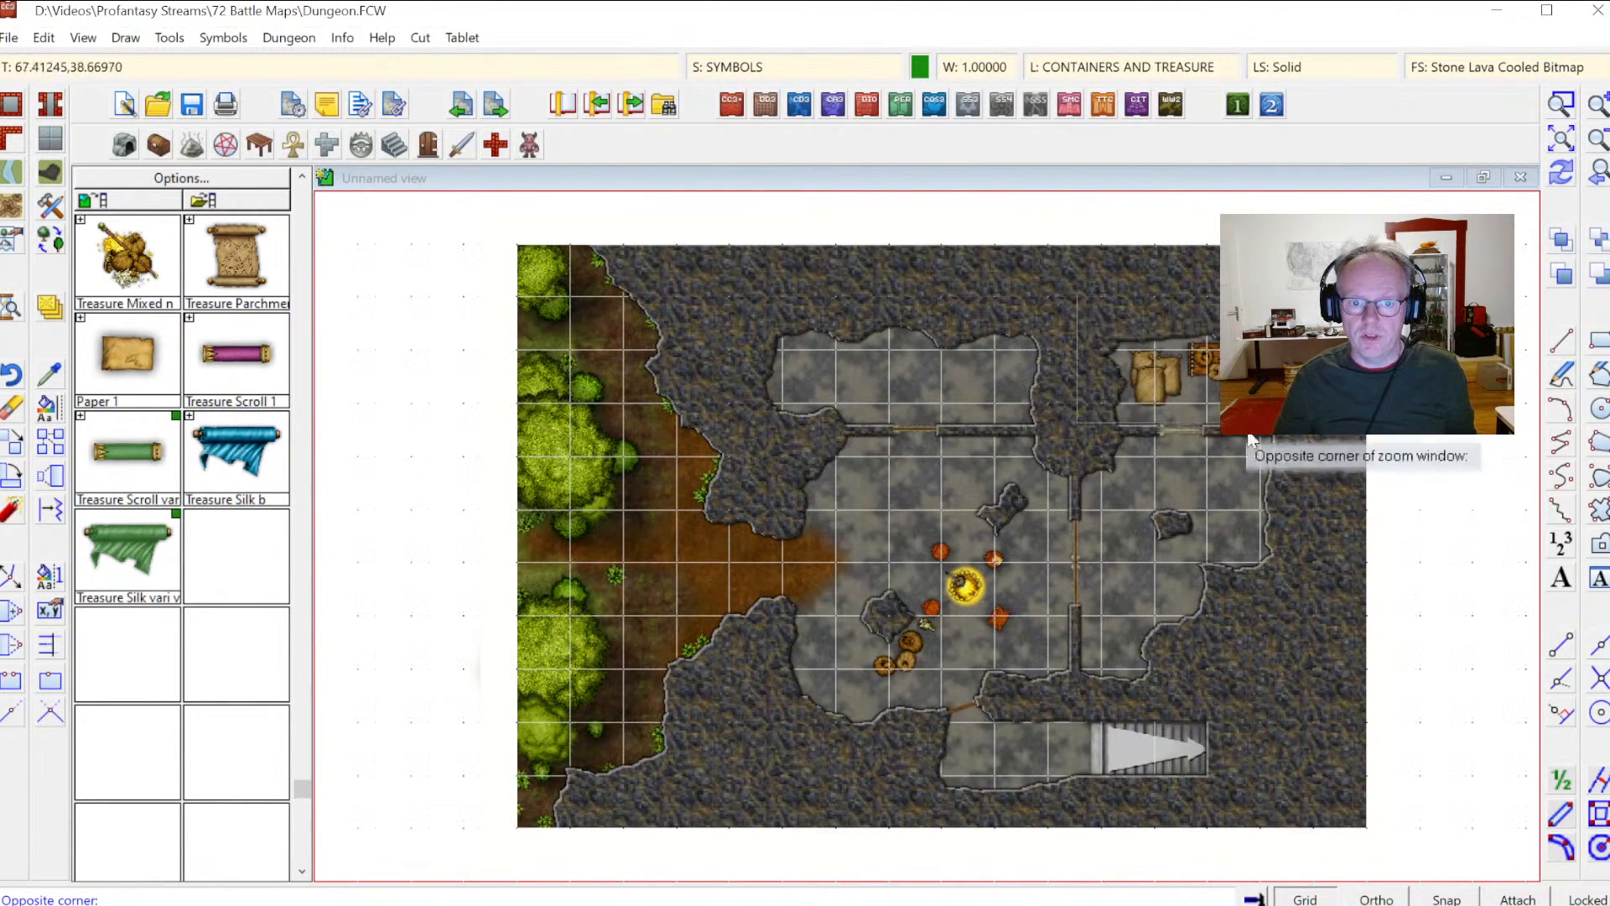
{"action": "left_click", "coordinate": [1286, 495]}
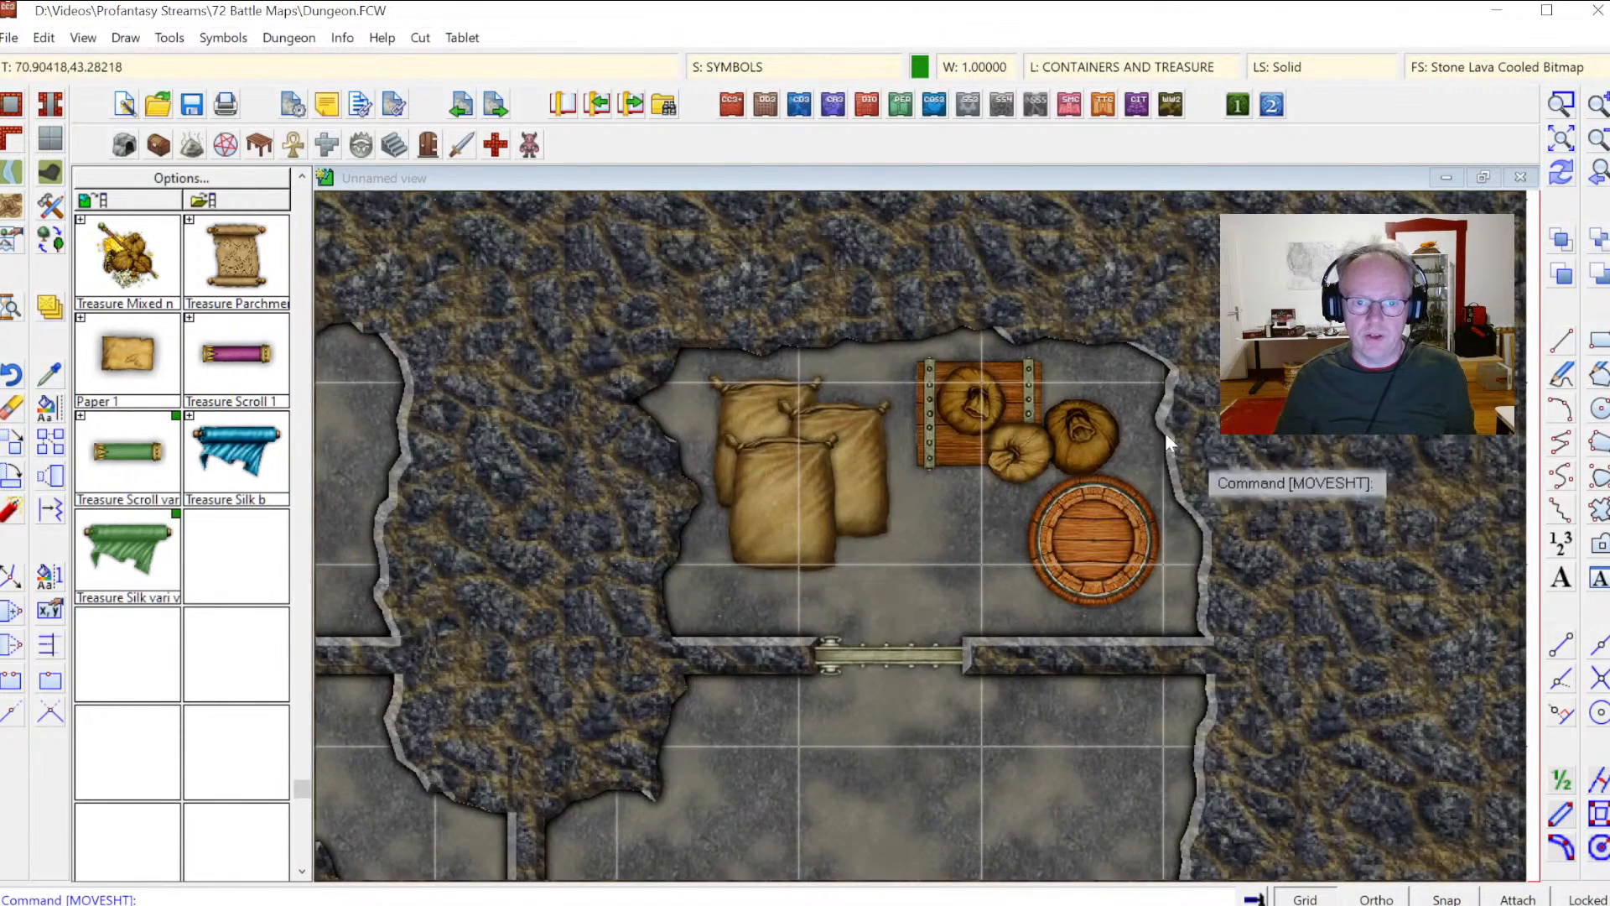
{"action": "right_click", "coordinate": [55, 310]}
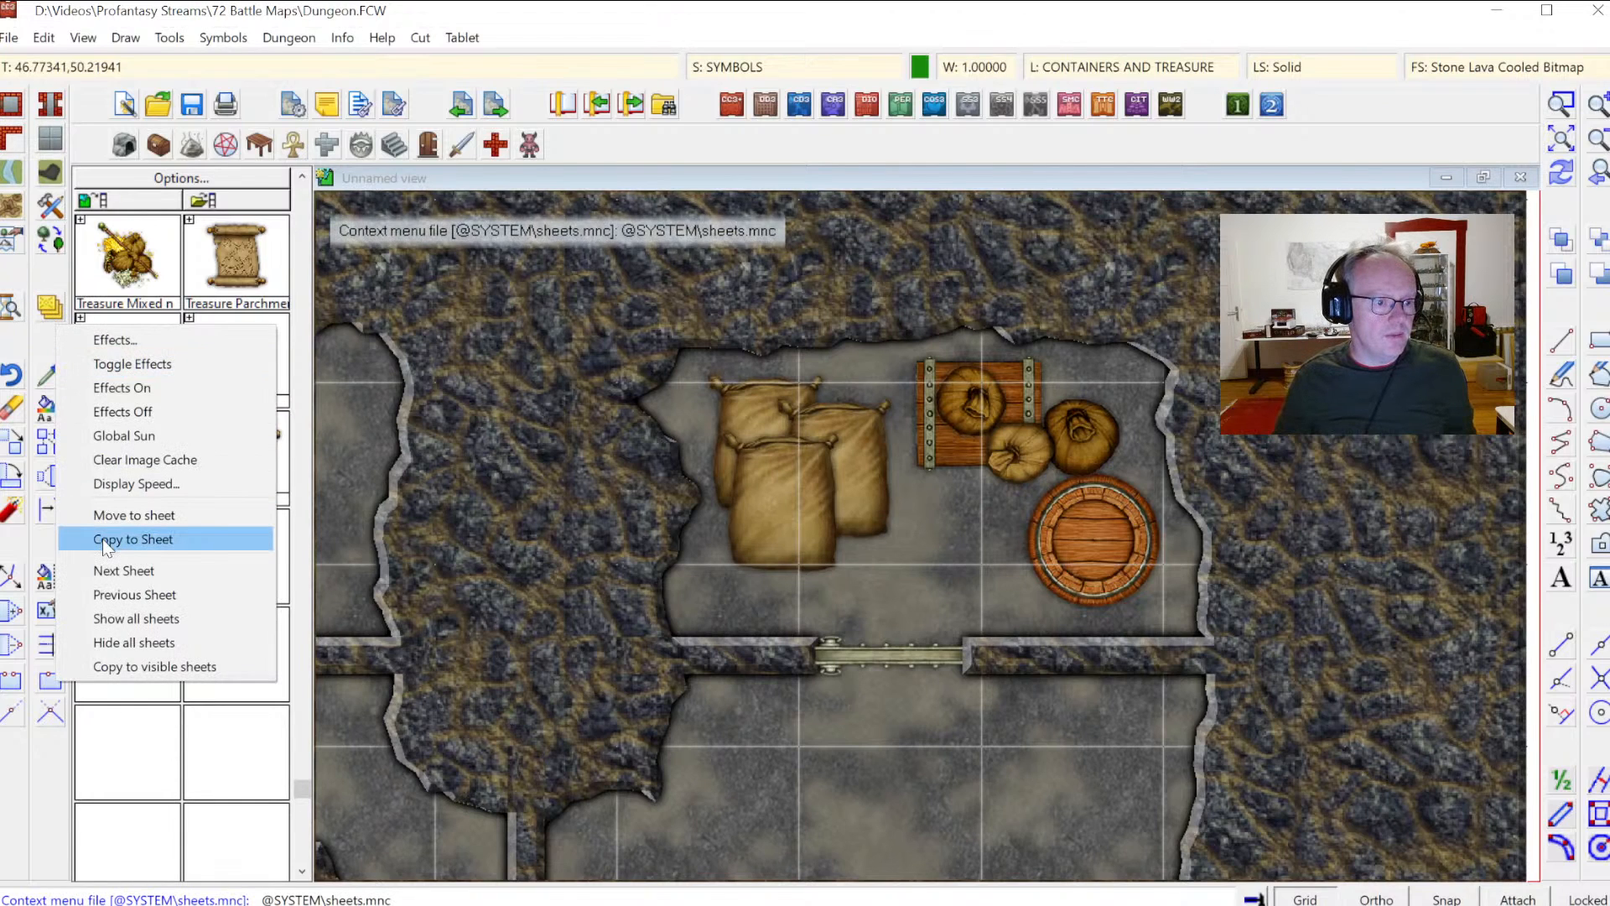
{"action": "left_click", "coordinate": [110, 530]}
{"action": "left_click", "coordinate": [761, 446]}
{"action": "left_click", "coordinate": [723, 437]}
{"action": "left_click", "coordinate": [717, 422]}
{"action": "left_click", "coordinate": [946, 430]}
{"action": "left_click", "coordinate": [1094, 475]}
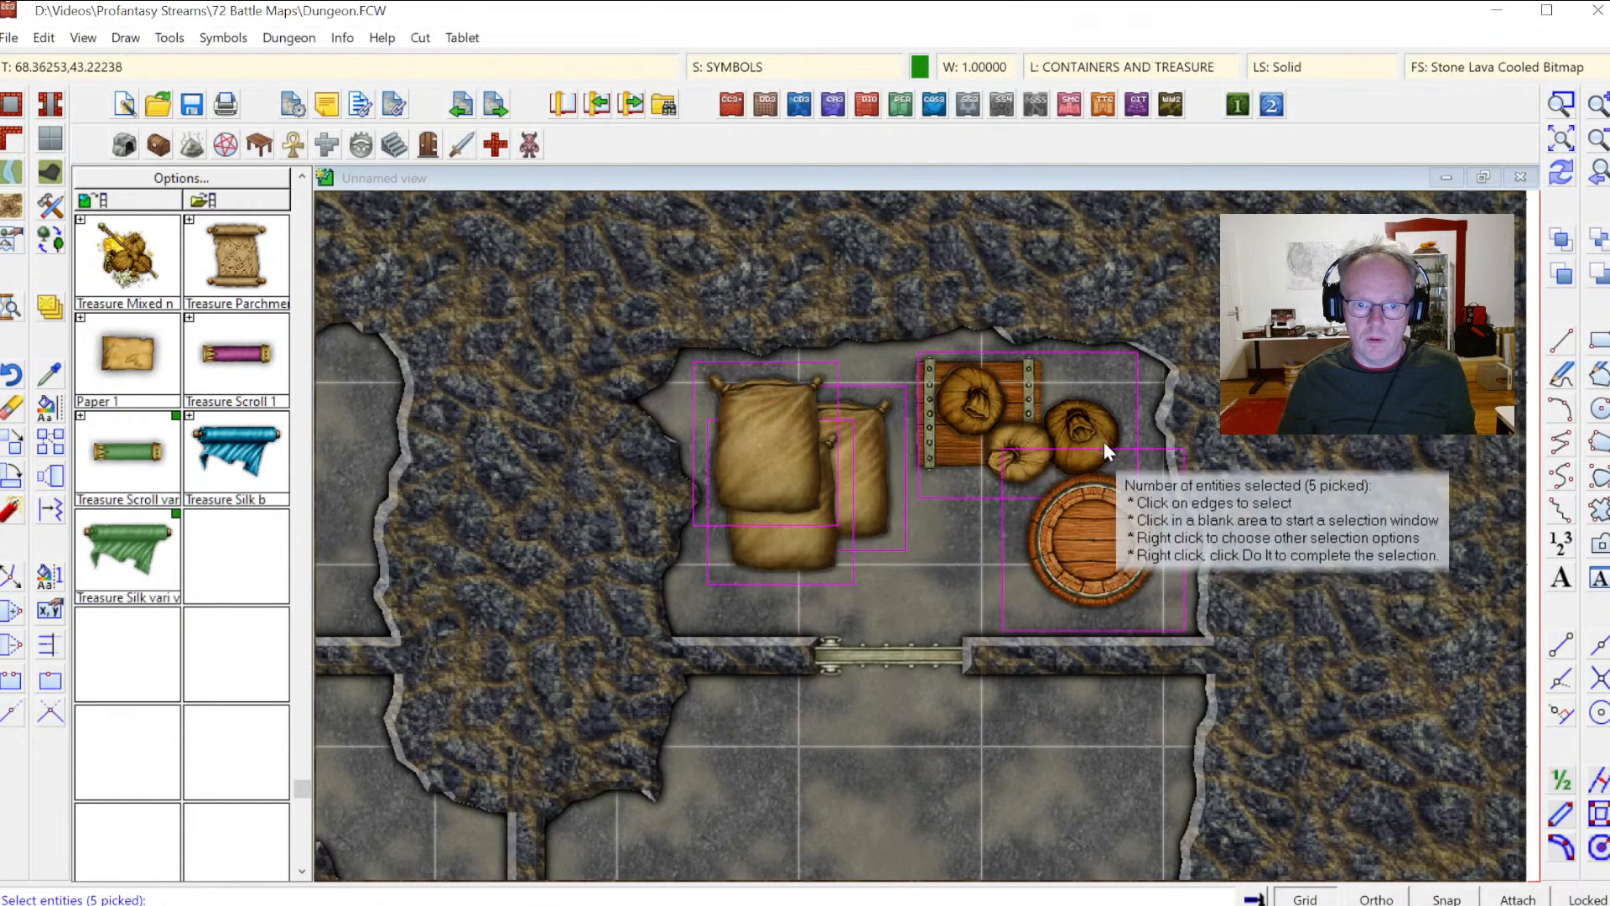
{"action": "key", "text": "Return"}
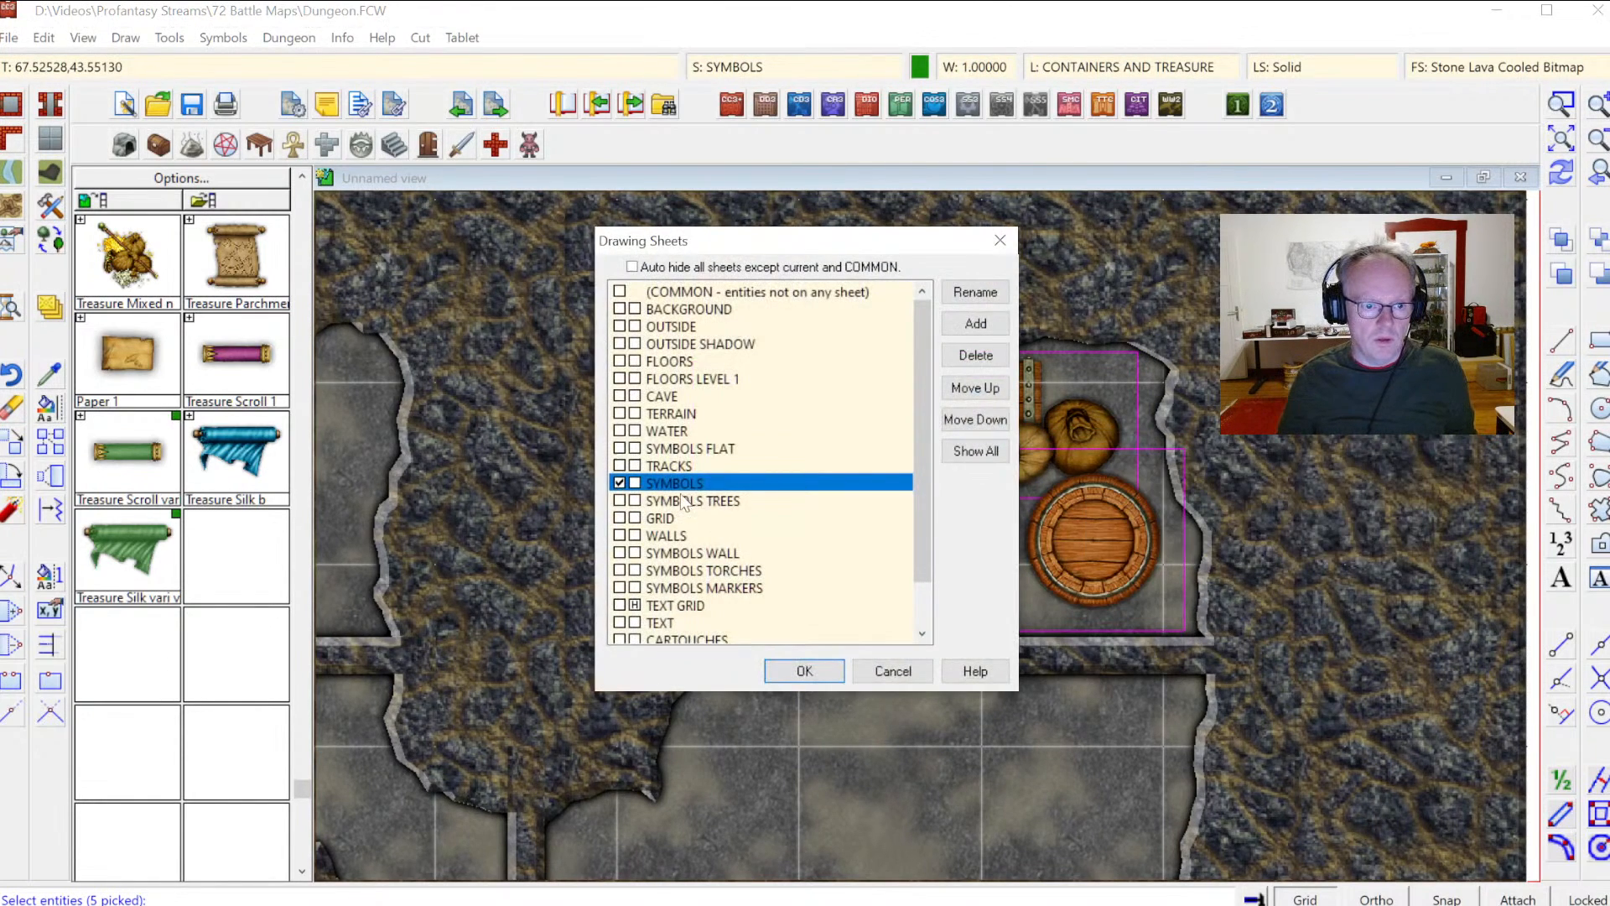
{"action": "left_click", "coordinate": [803, 670]}
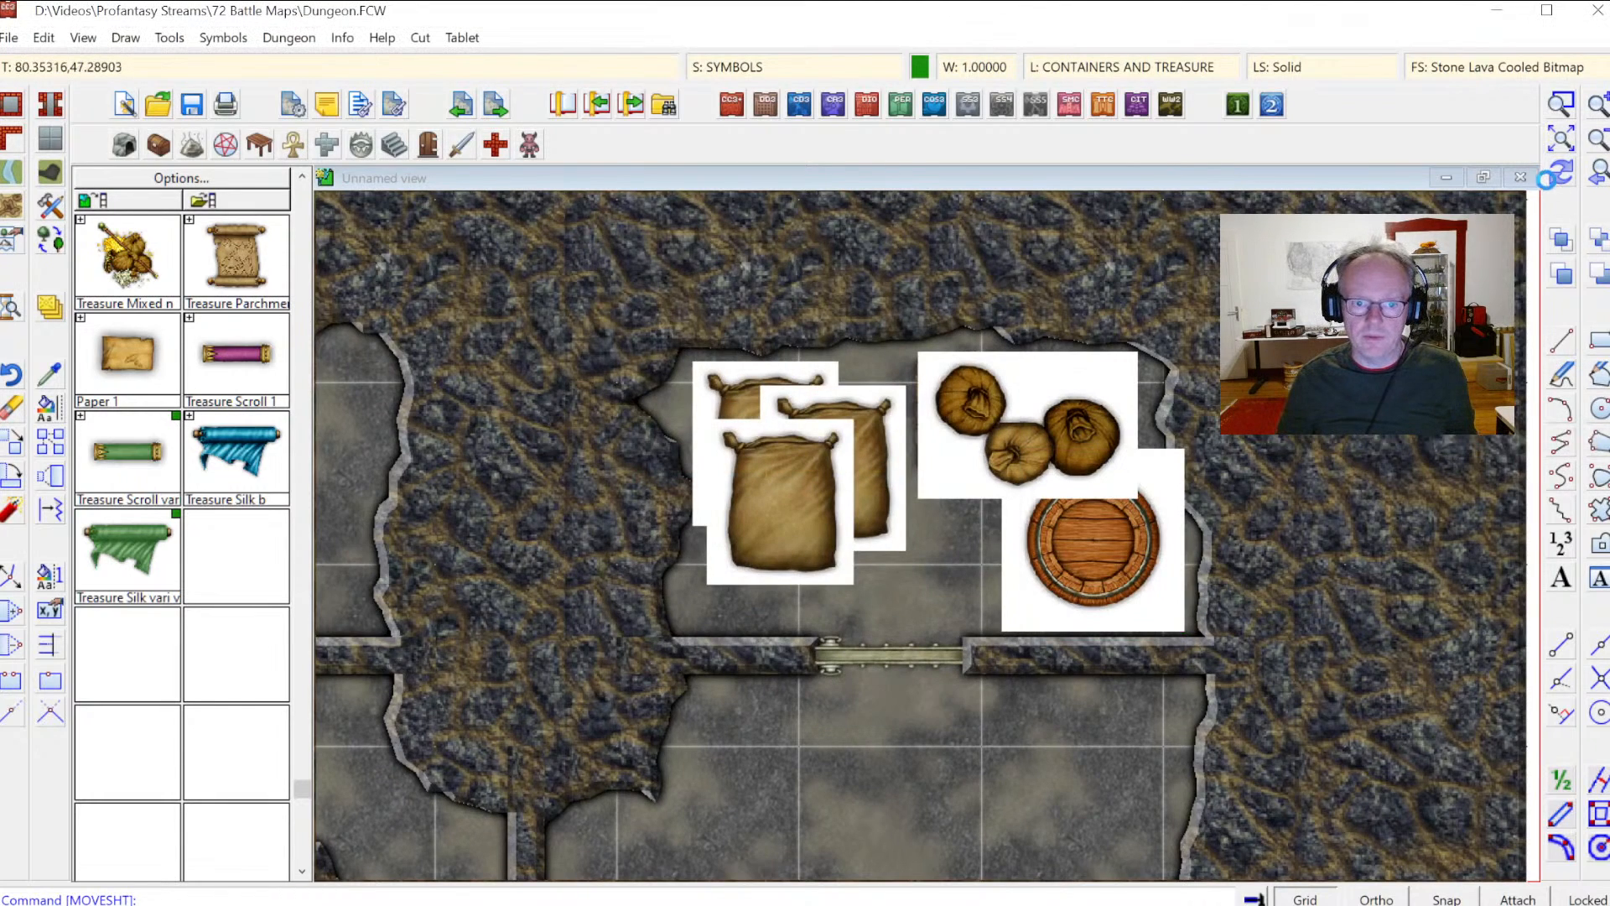
Step: Open the Wall Features catalog of doors
{"action": "left_click", "coordinate": [1601, 186]}
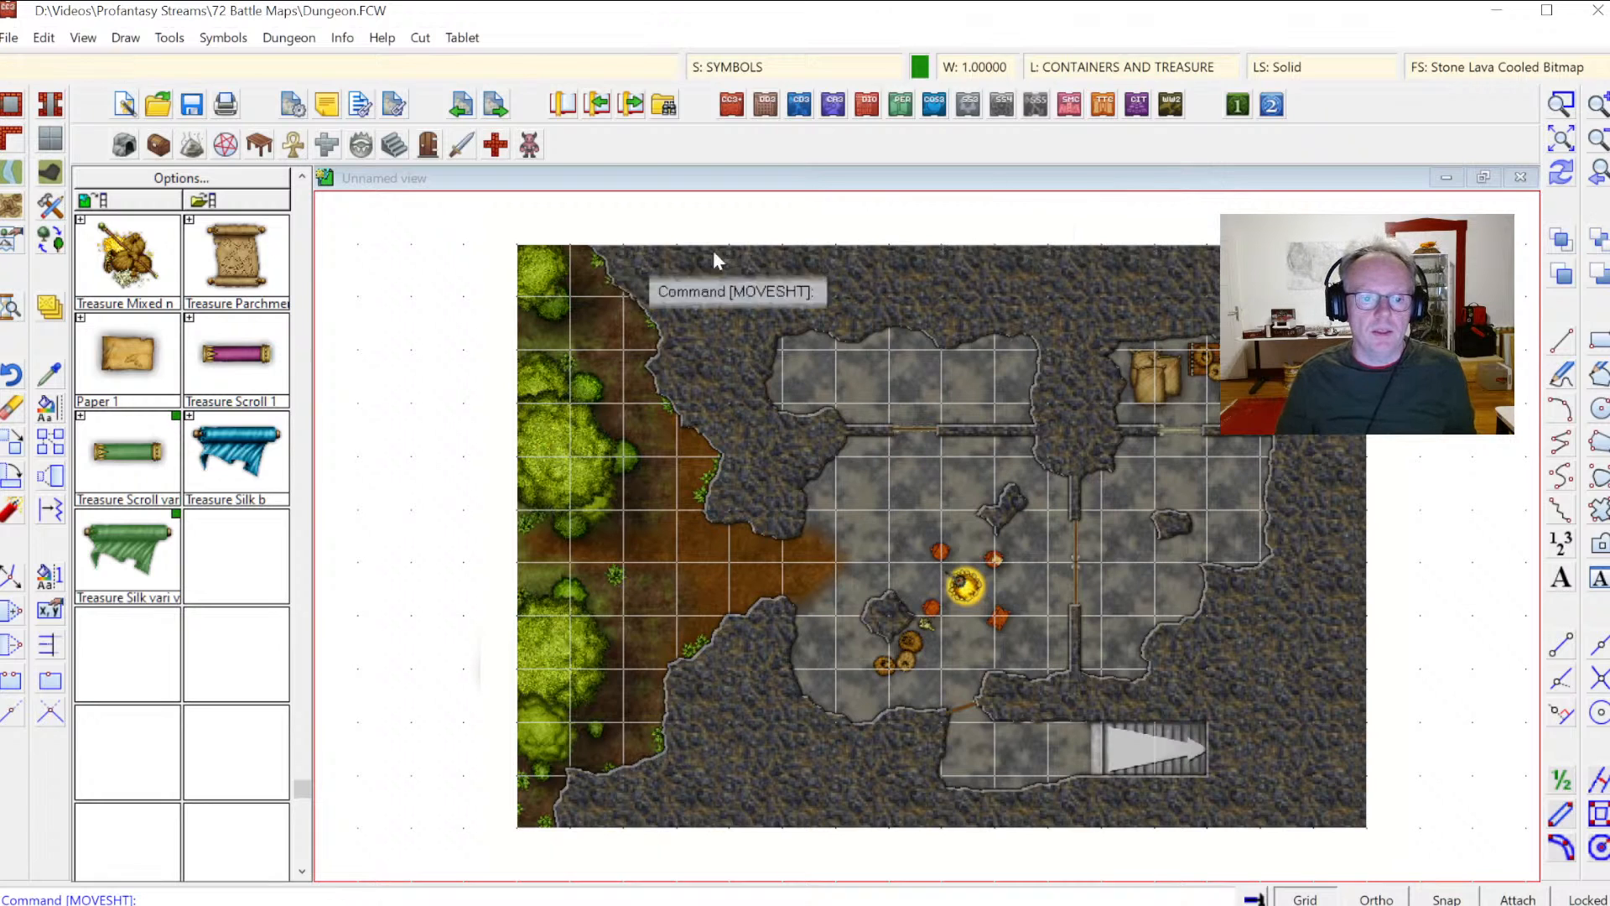
{"action": "left_click", "coordinate": [1562, 104]}
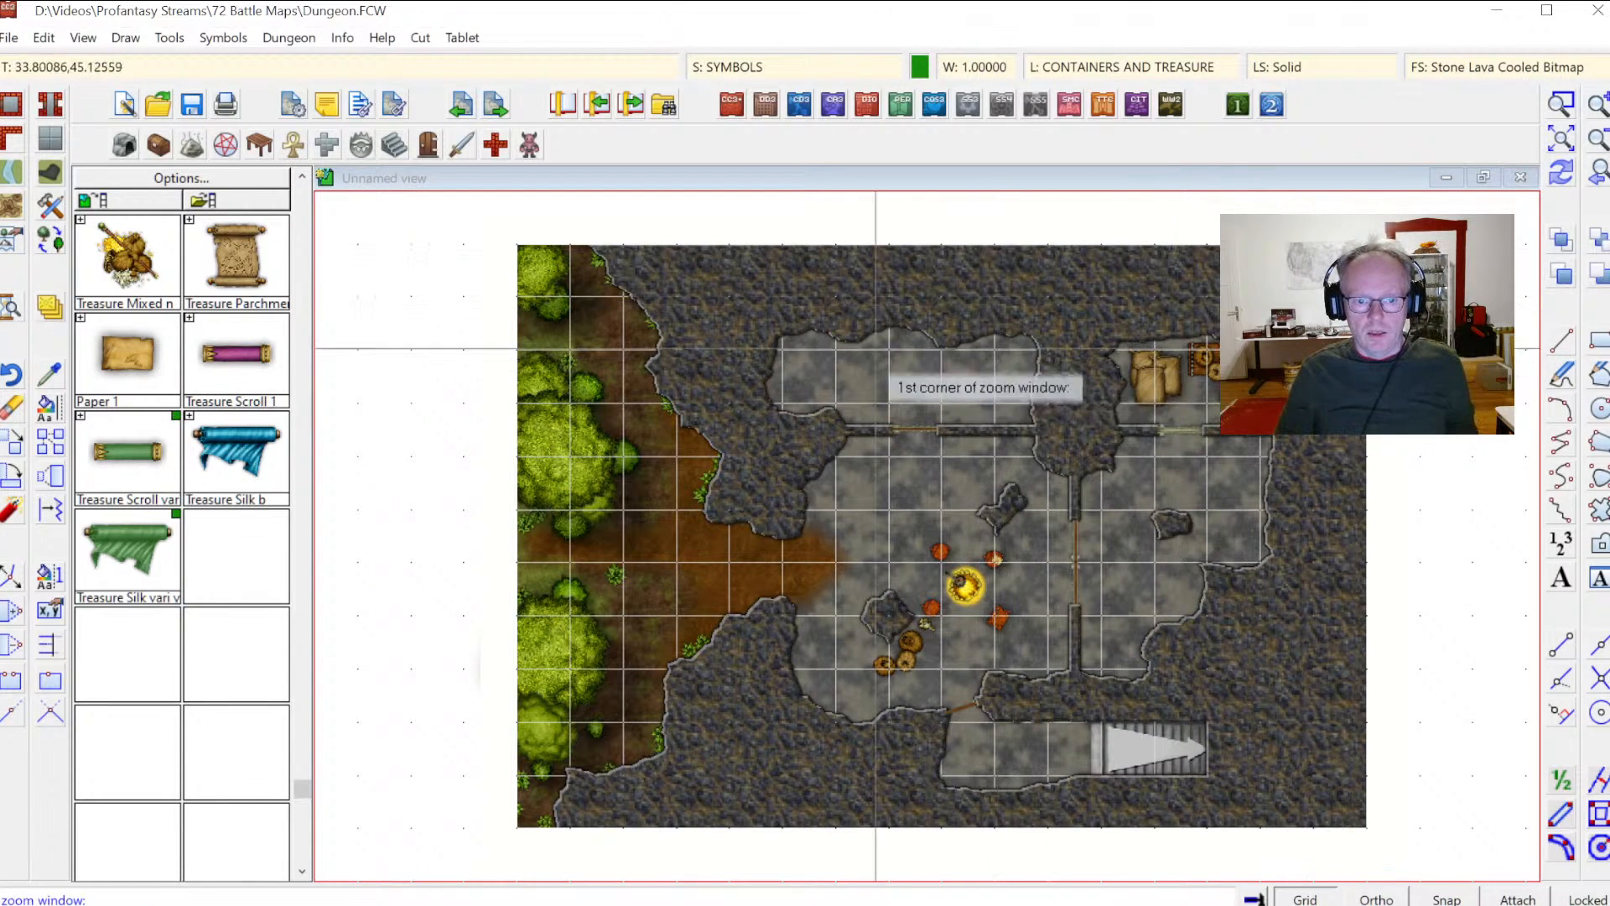
{"action": "left_click", "coordinate": [731, 286]}
{"action": "left_click", "coordinate": [1241, 691]}
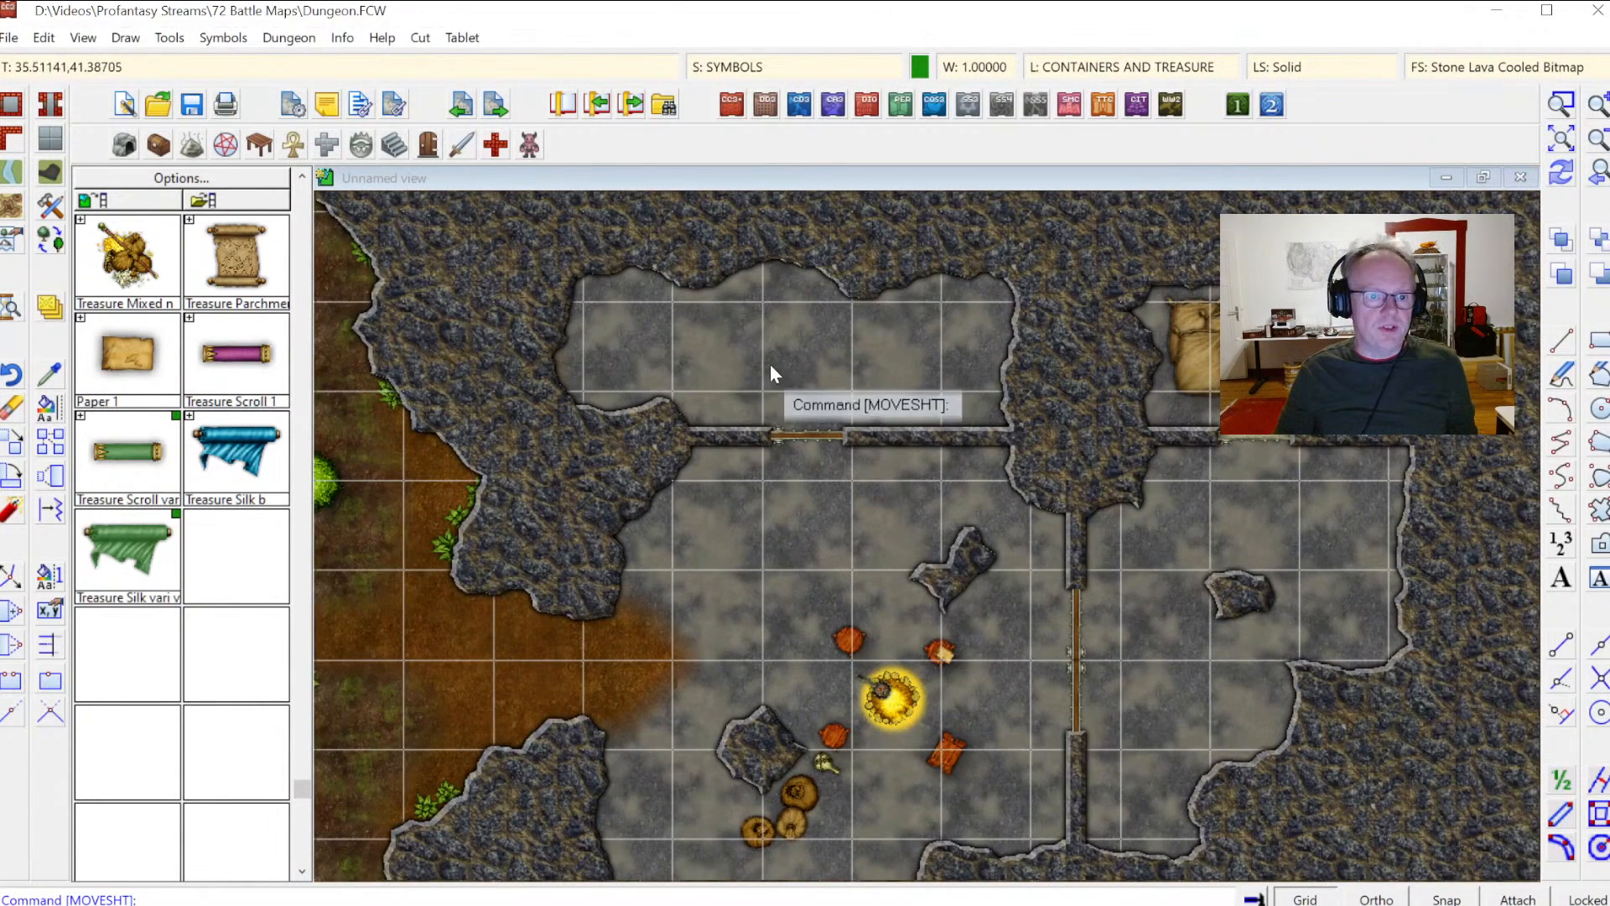
{"action": "left_click", "coordinate": [384, 142]}
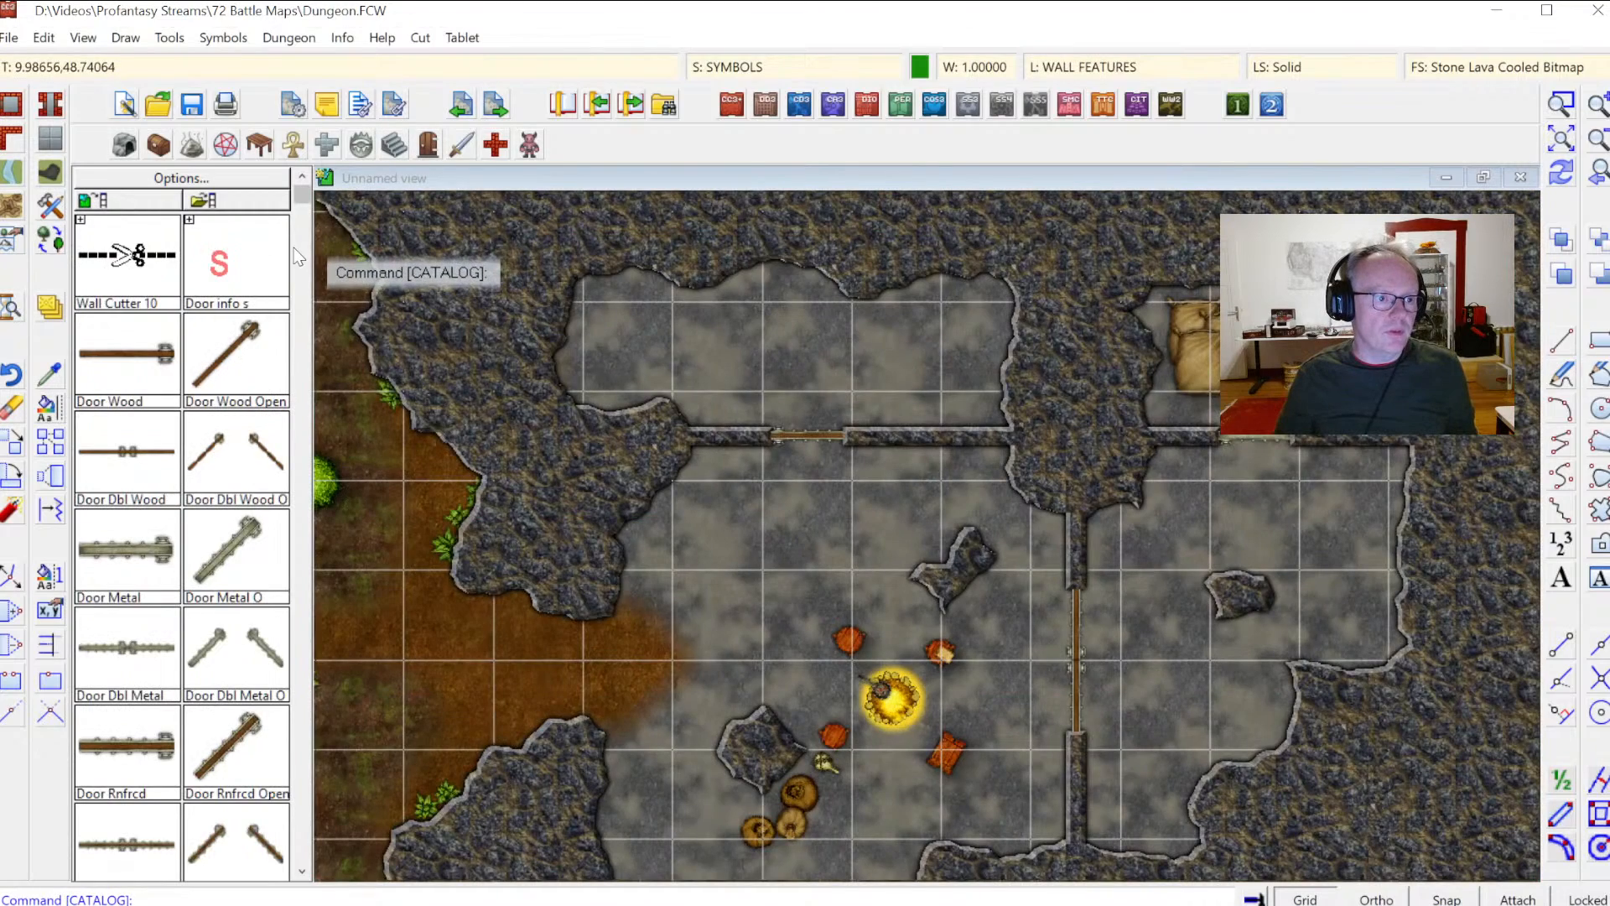
Step: Open the Furniture catalog and place a horizontal bed in the upper-left room and a vertical bed in the upper-middle room
{"action": "scroll", "coordinate": [307, 343], "scroll_direction": "down", "scroll_amount": 5}
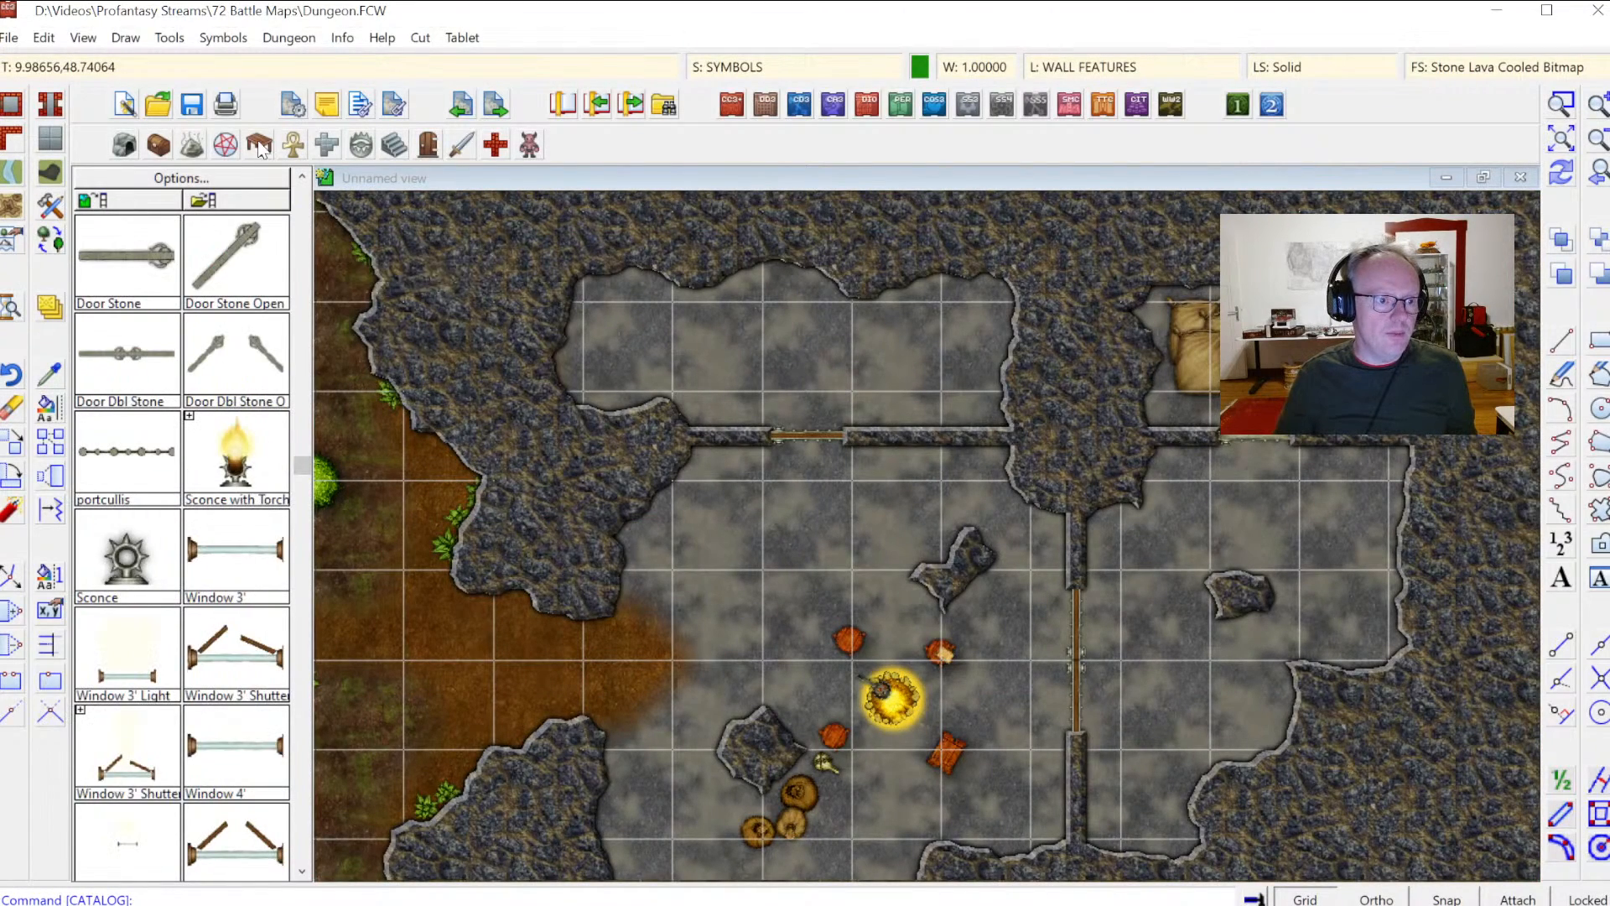
{"action": "left_click", "coordinate": [260, 146]}
{"action": "double_click", "coordinate": [761, 274]}
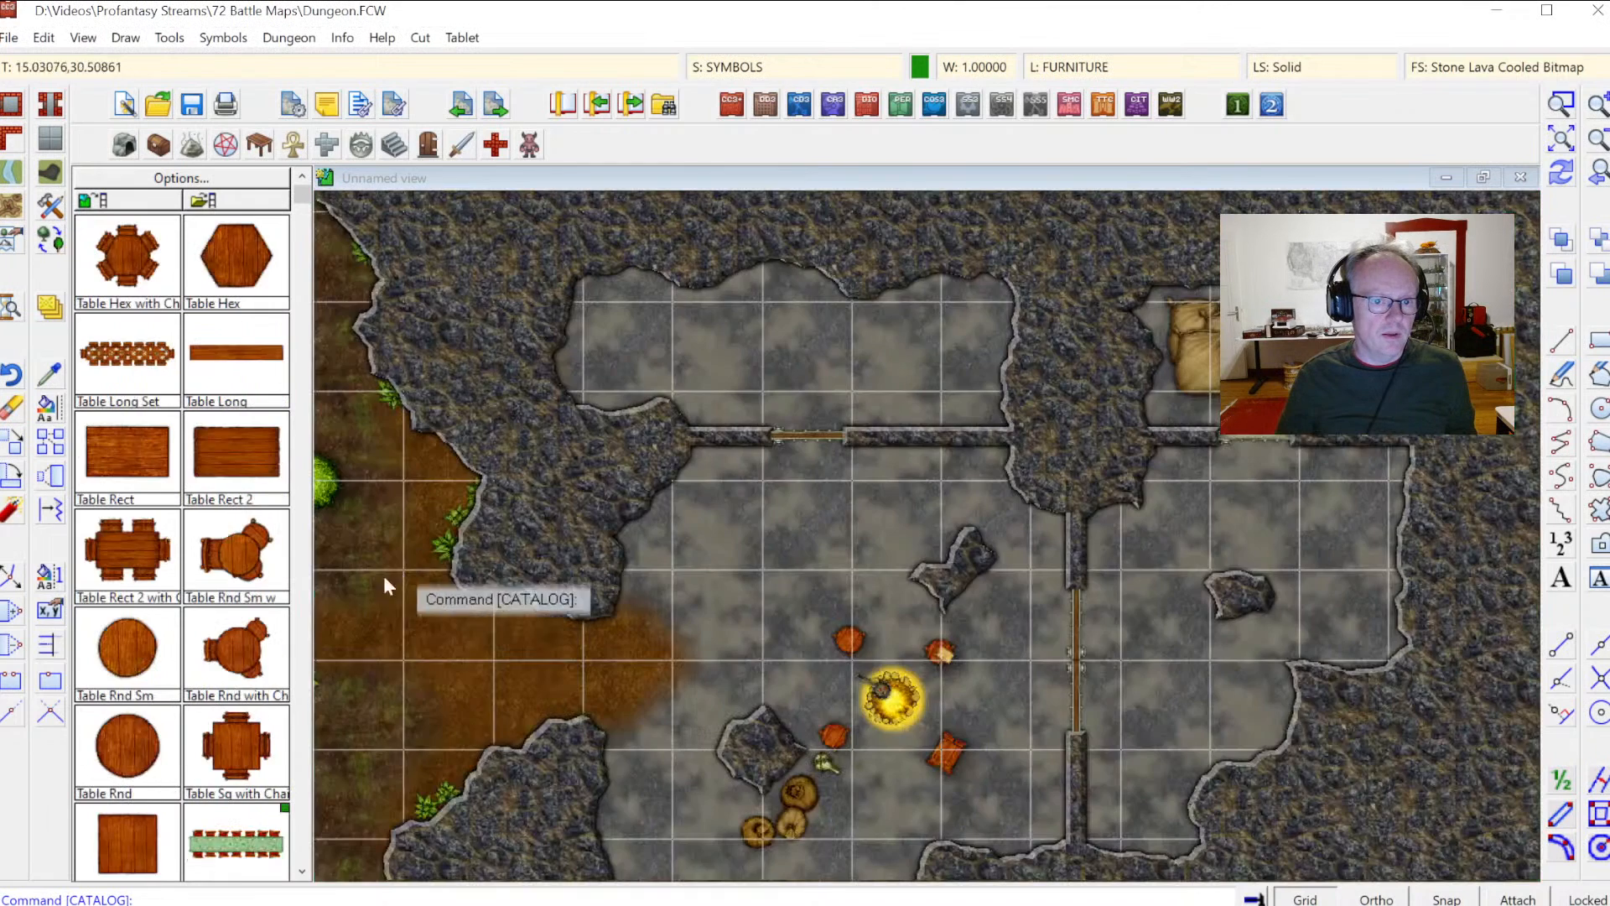
{"action": "scroll", "coordinate": [298, 646], "scroll_direction": "down", "scroll_amount": 6}
{"action": "scroll", "coordinate": [307, 652], "scroll_direction": "down", "scroll_amount": 12}
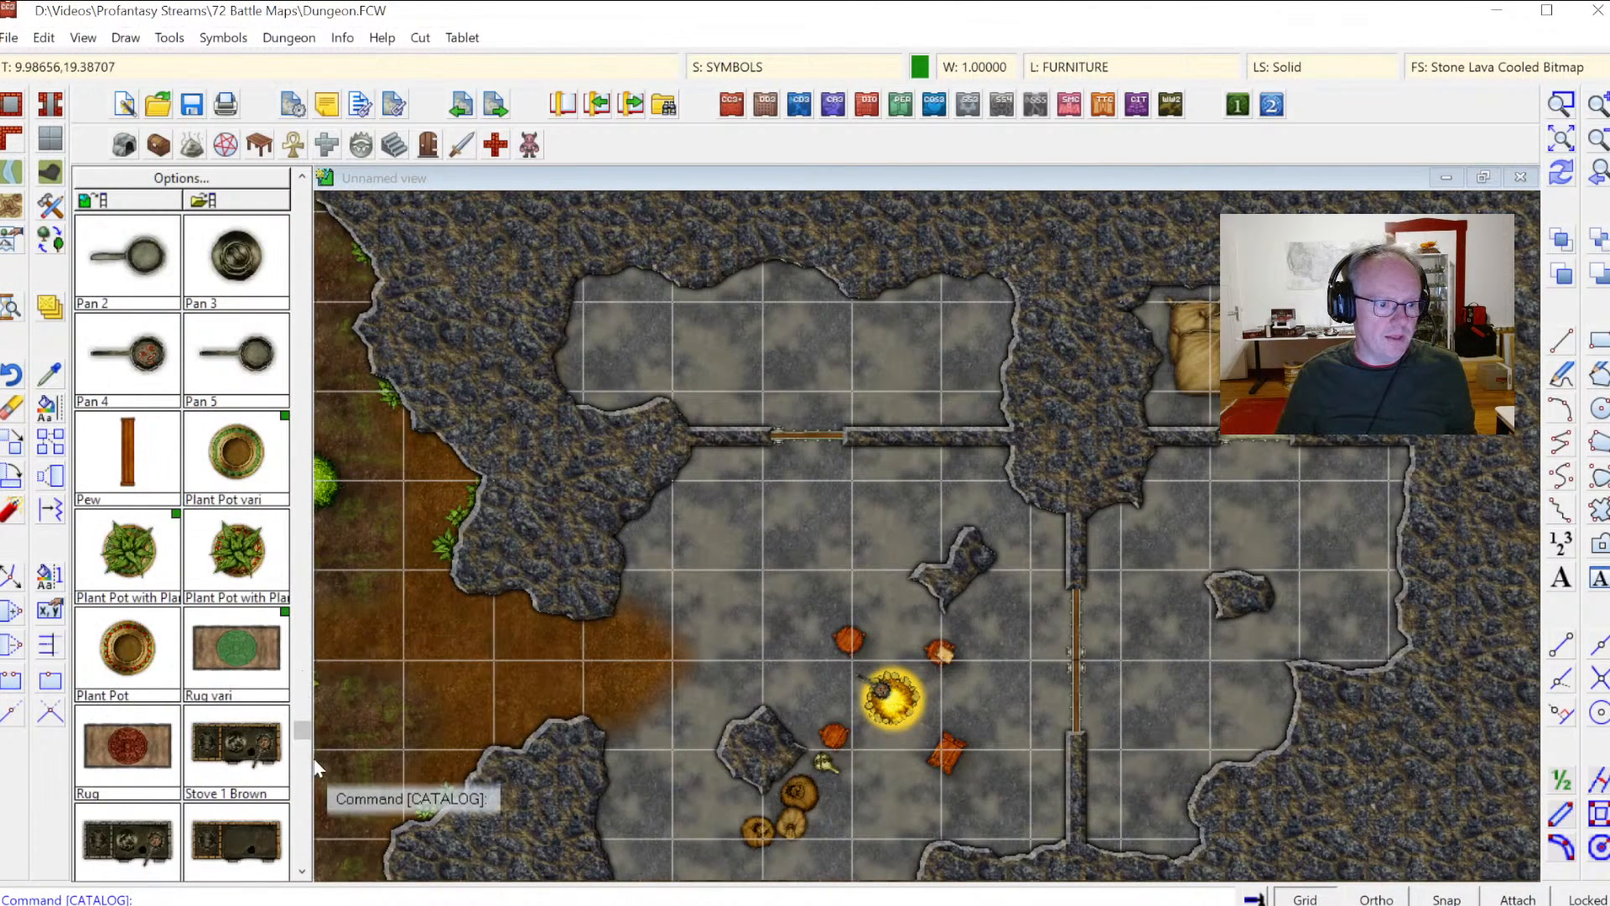
{"action": "scroll", "coordinate": [304, 769], "scroll_direction": "down", "scroll_amount": 4}
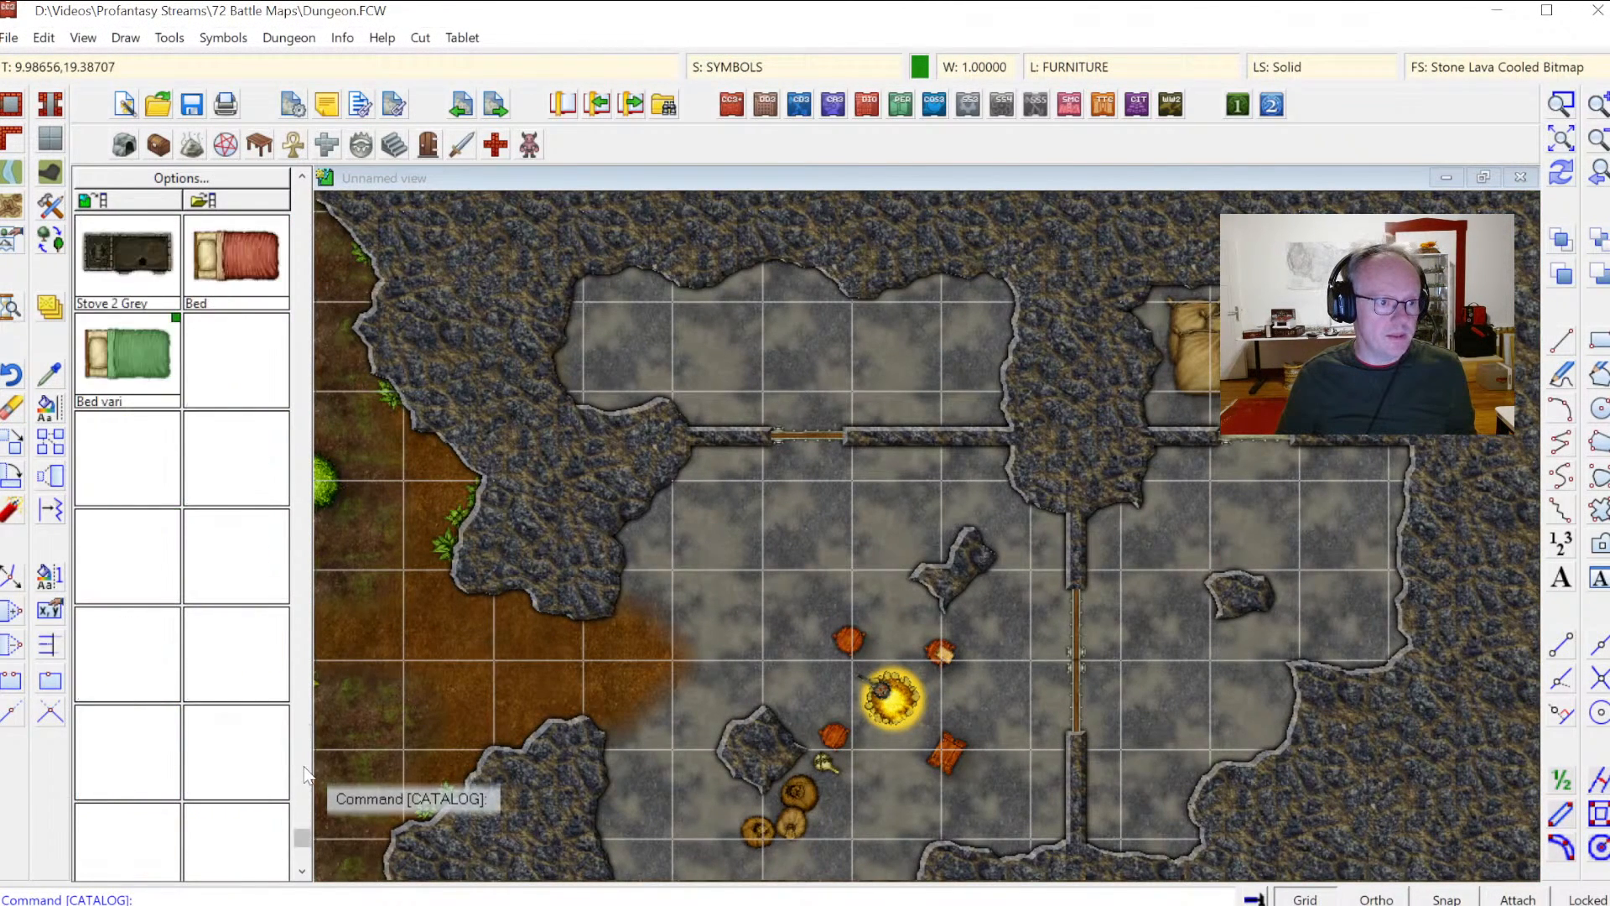
{"action": "left_click", "coordinate": [234, 254]}
{"action": "key", "text": "Tab"}
{"action": "left_click", "coordinate": [642, 340]}
{"action": "key", "text": "Tab"}
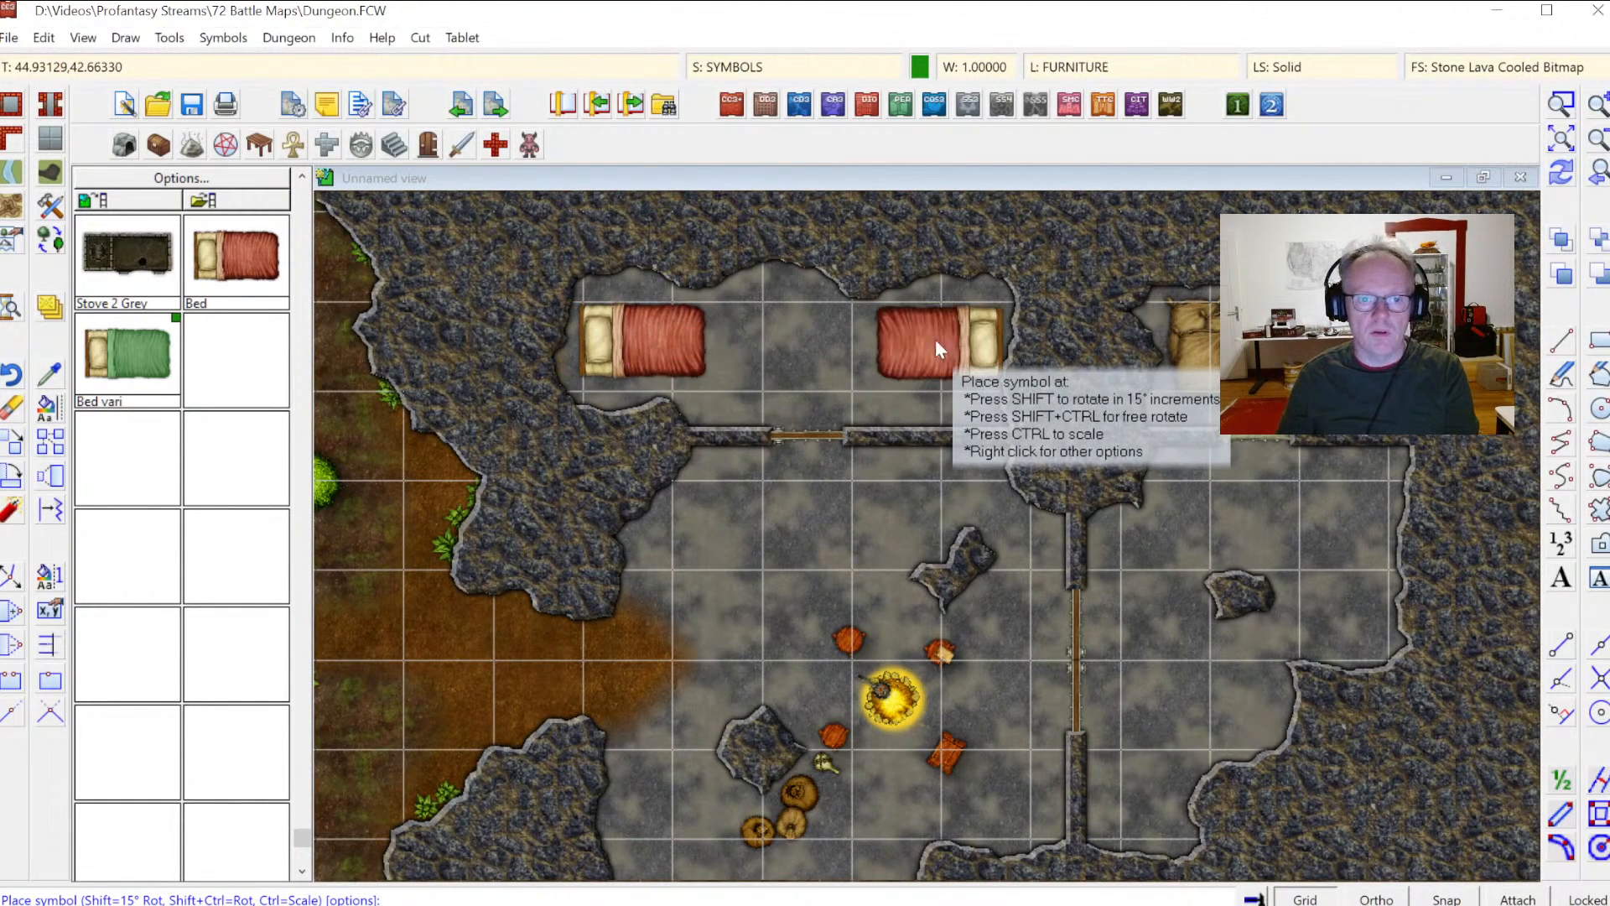
{"action": "key", "text": "Down"}
{"action": "key", "text": "Up"}
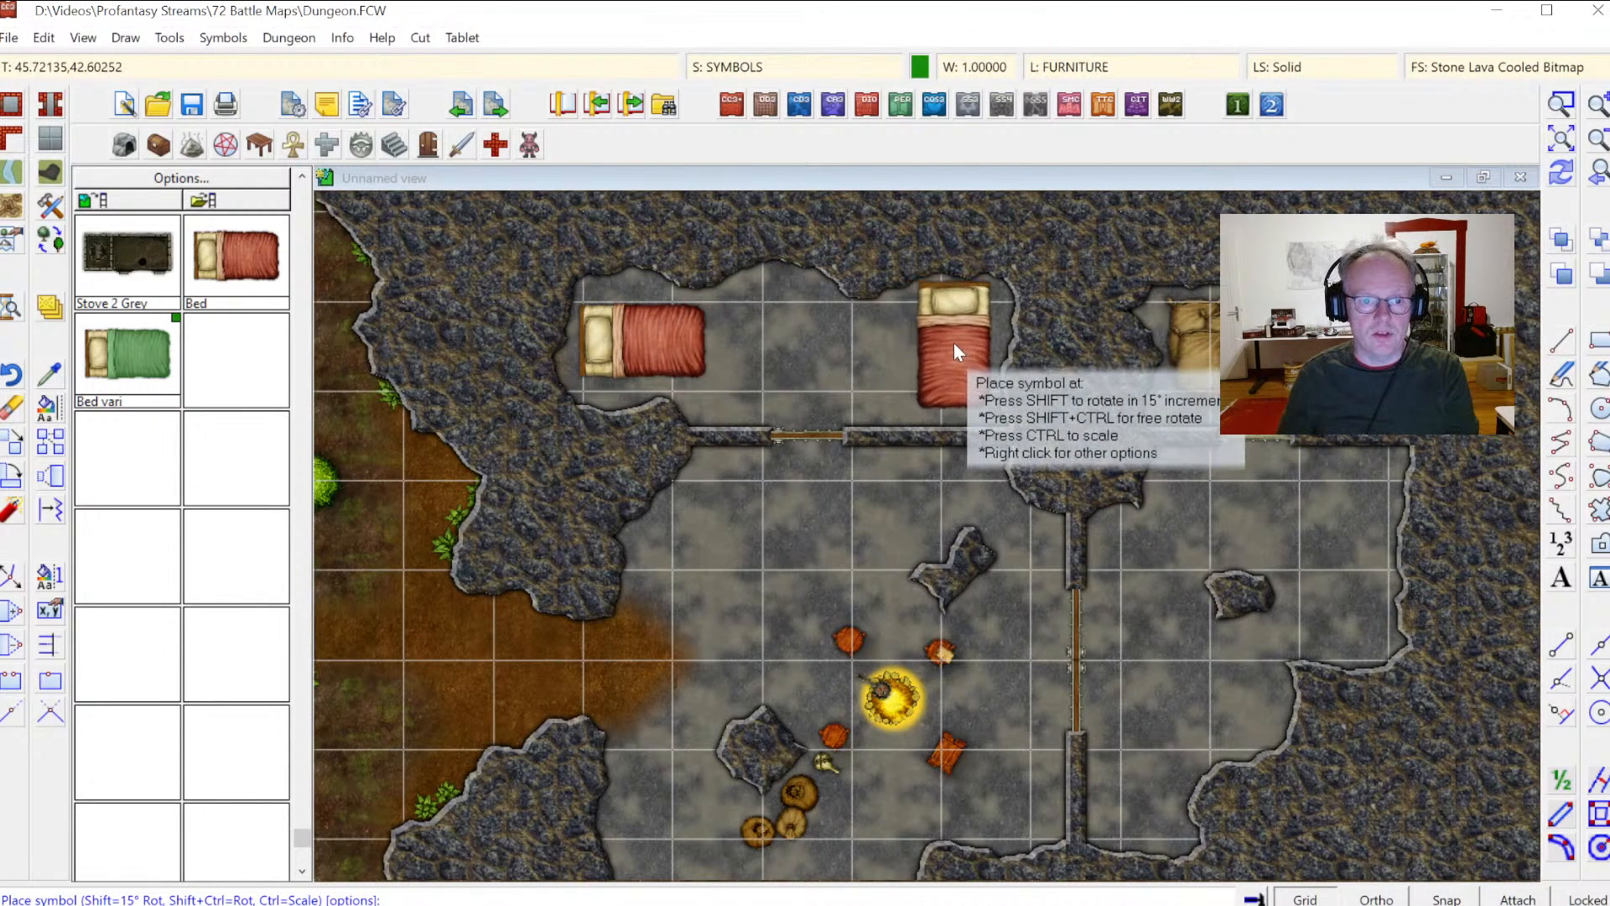
{"action": "left_click", "coordinate": [949, 339]}
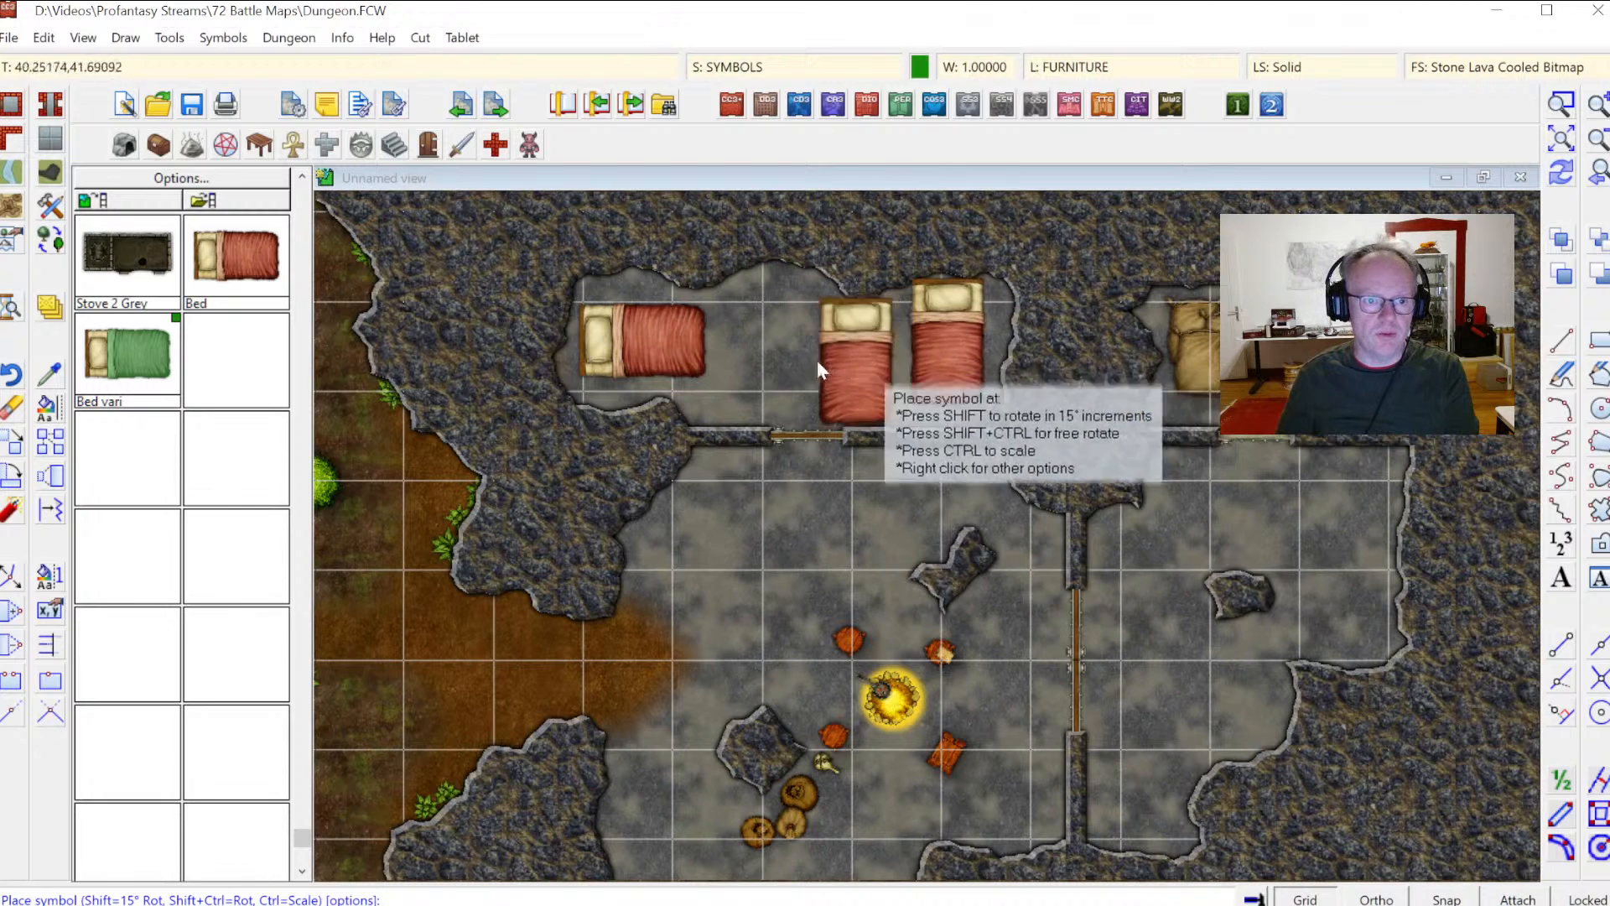
{"action": "key", "text": "Escape"}
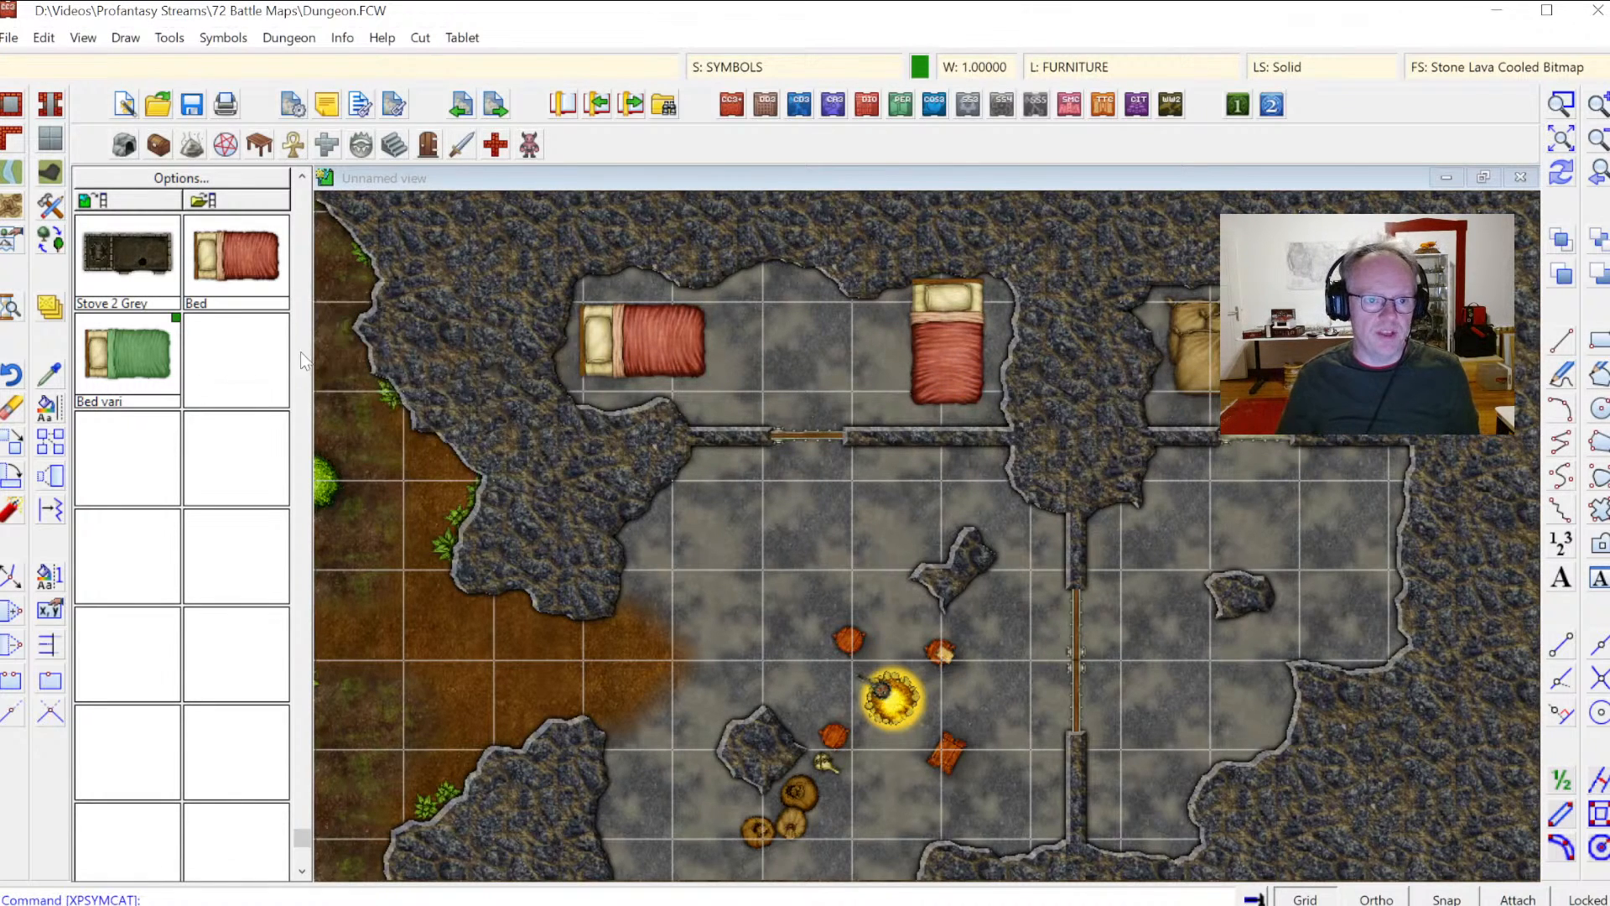
Step: Open the Cave symbol catalog and make SYMBOLS FLAT the current sheet
{"action": "left_click", "coordinate": [1602, 179]}
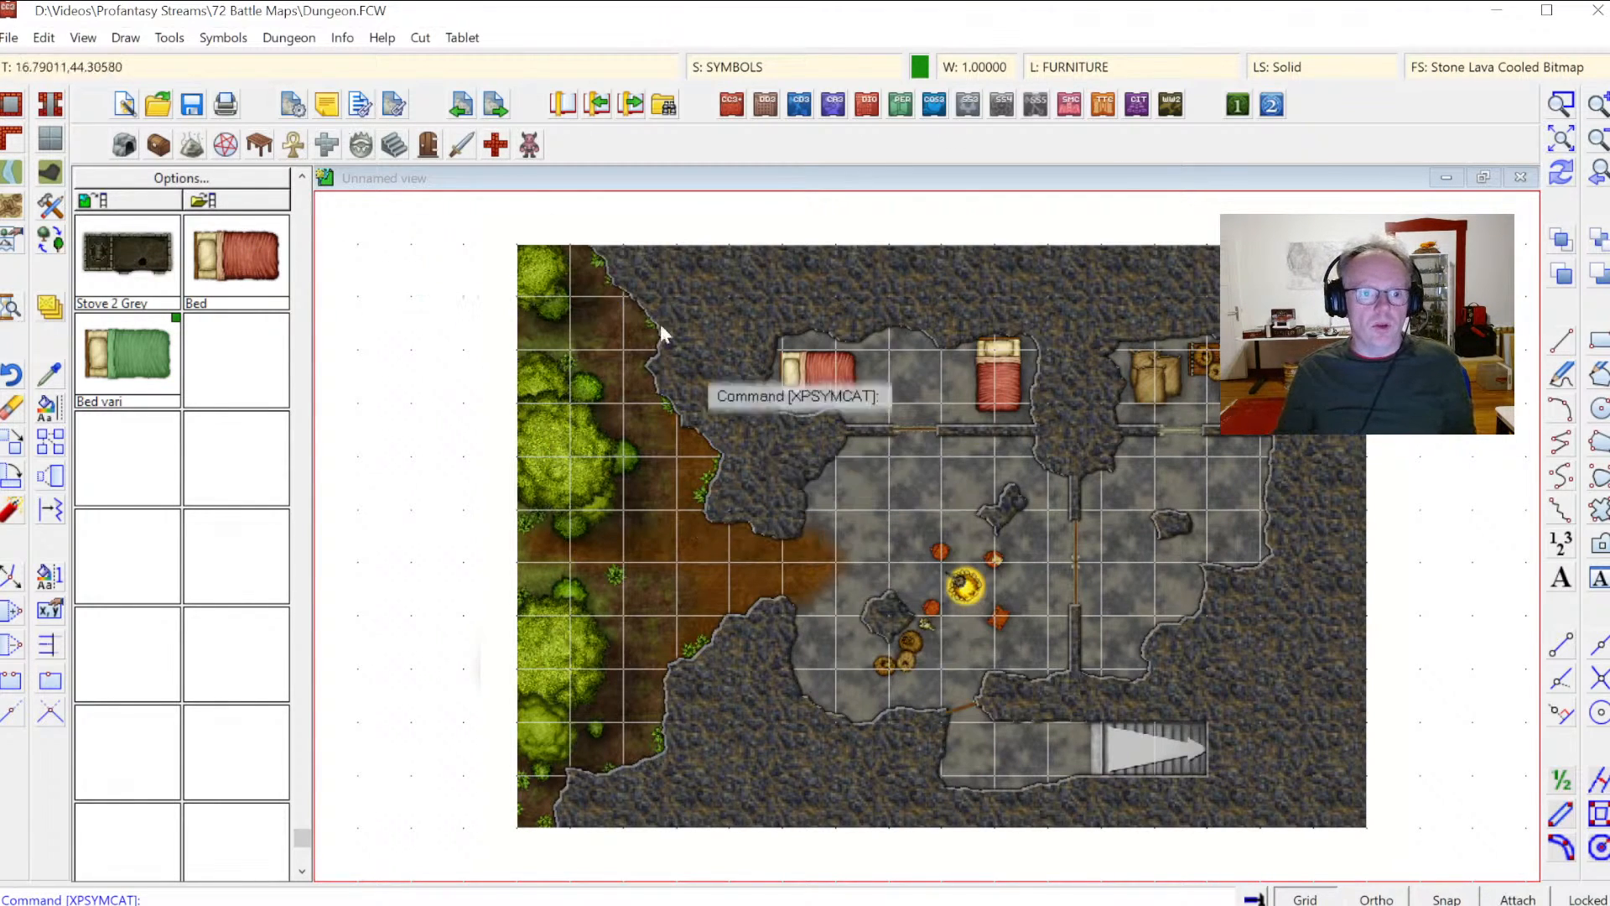
{"action": "left_click", "coordinate": [157, 144]}
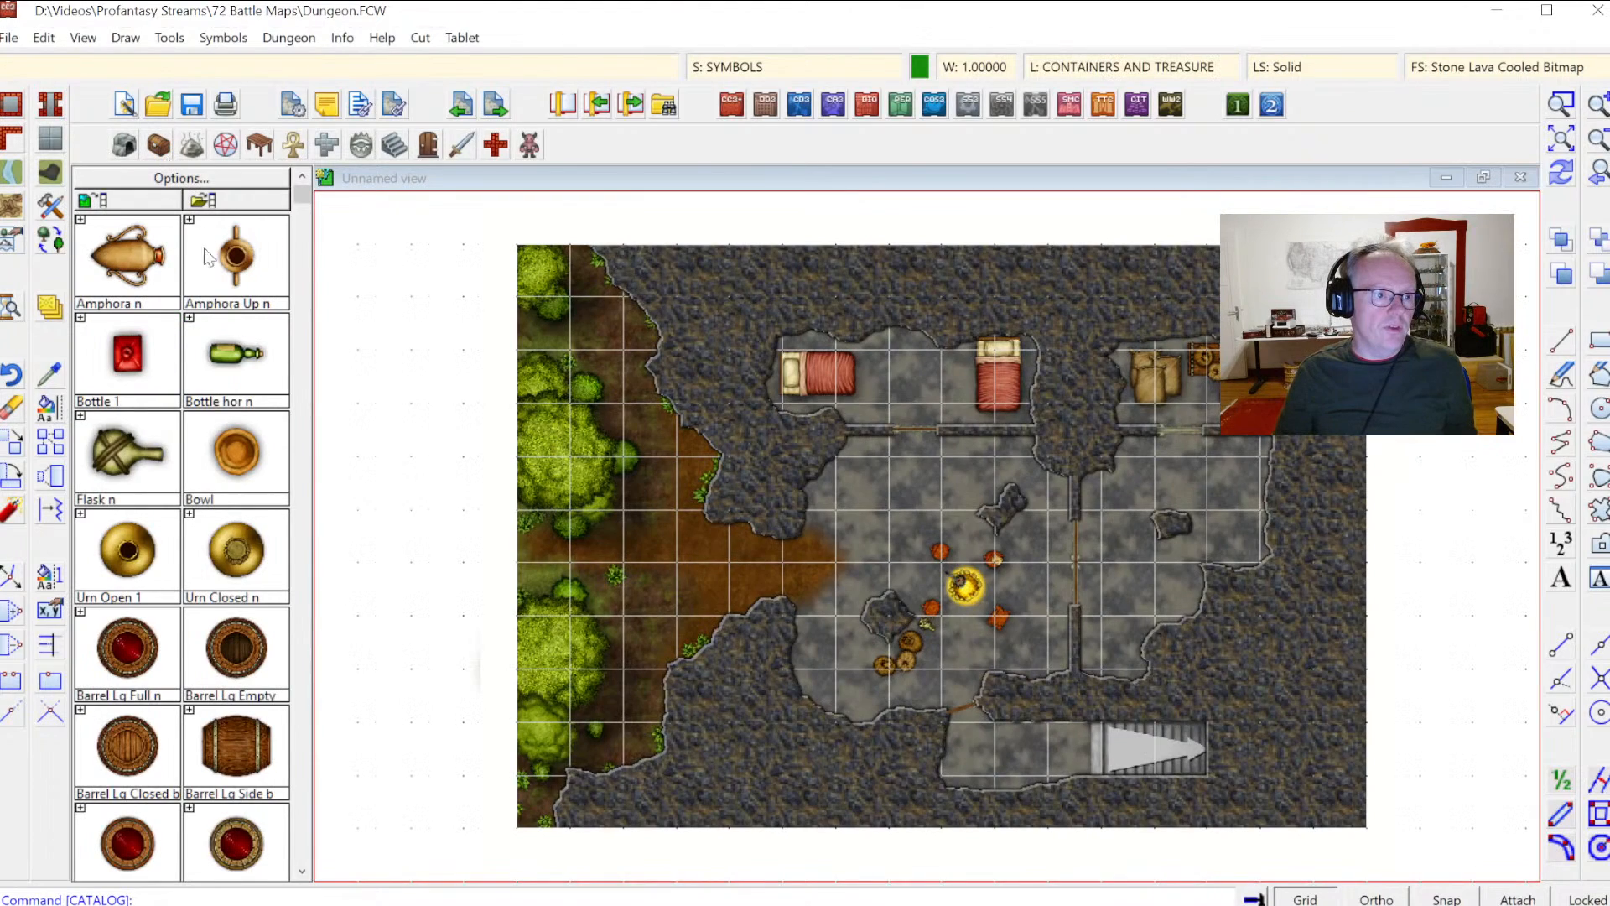
{"action": "left_click", "coordinate": [125, 145]}
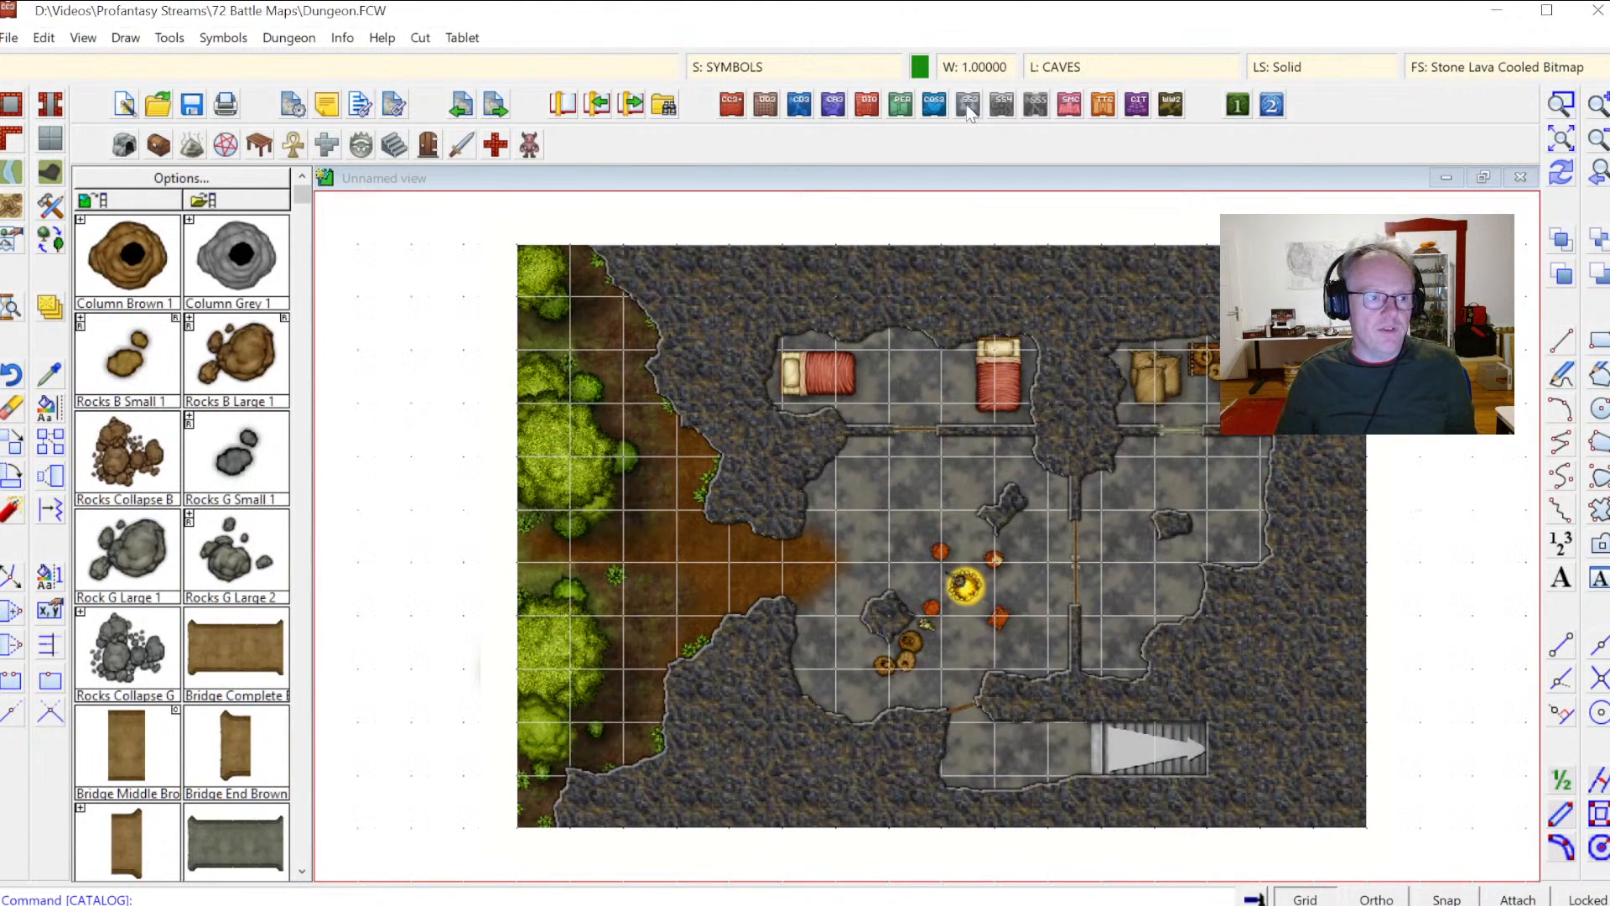
{"action": "left_click", "coordinate": [742, 71]}
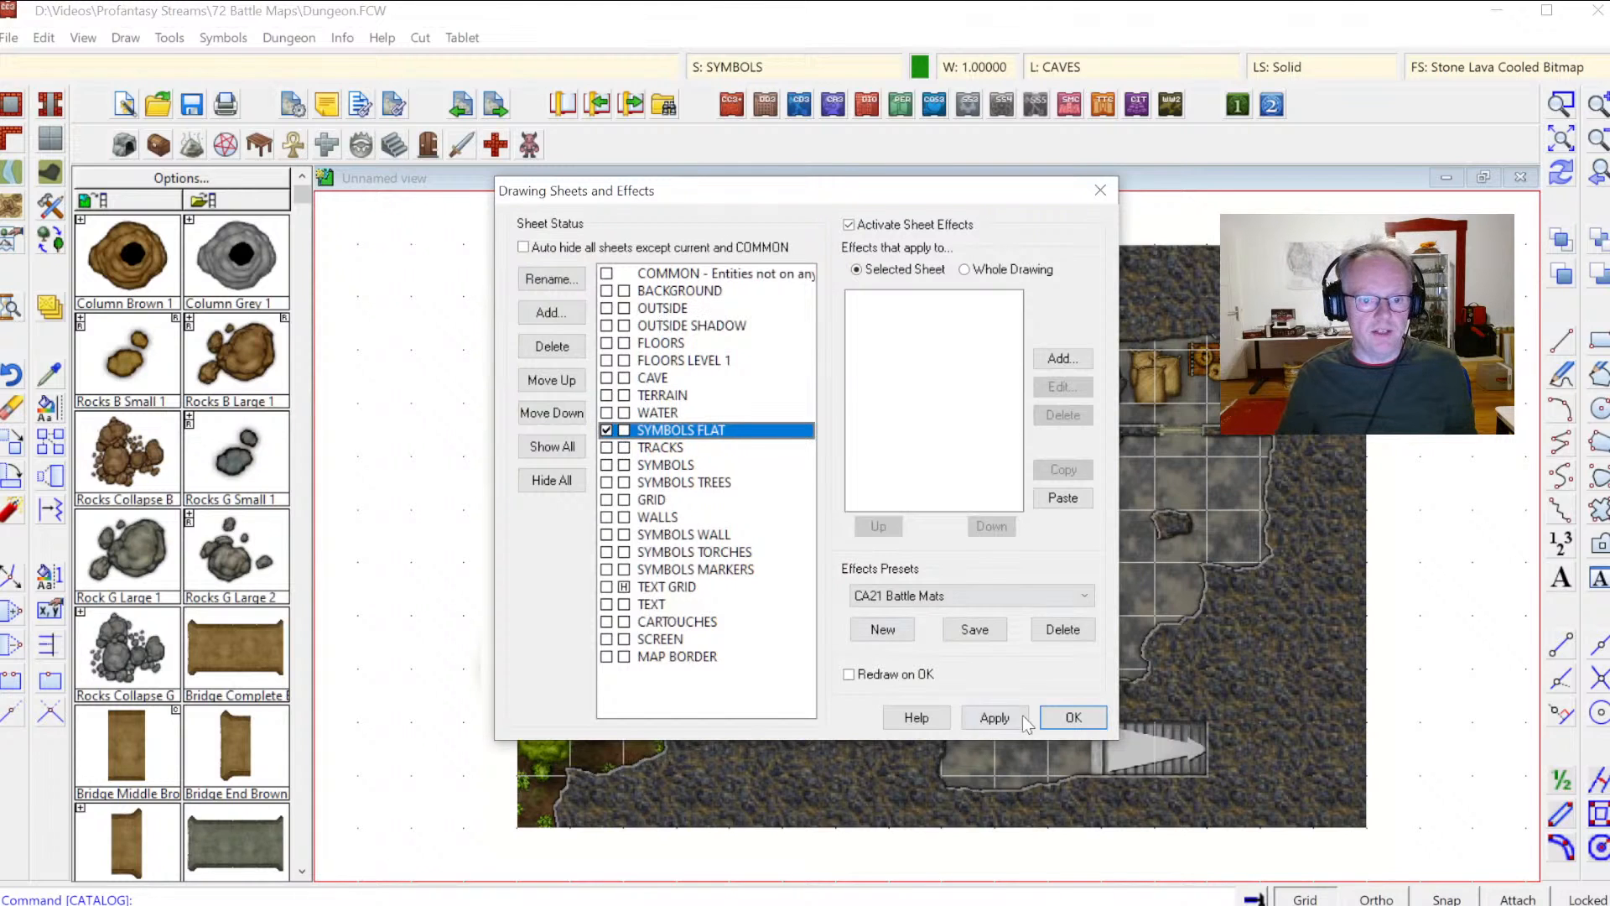
{"action": "left_click", "coordinate": [1075, 723]}
Step: Scatter three large brown rocks along the dirt strip west of the cave
{"action": "left_click", "coordinate": [252, 390]}
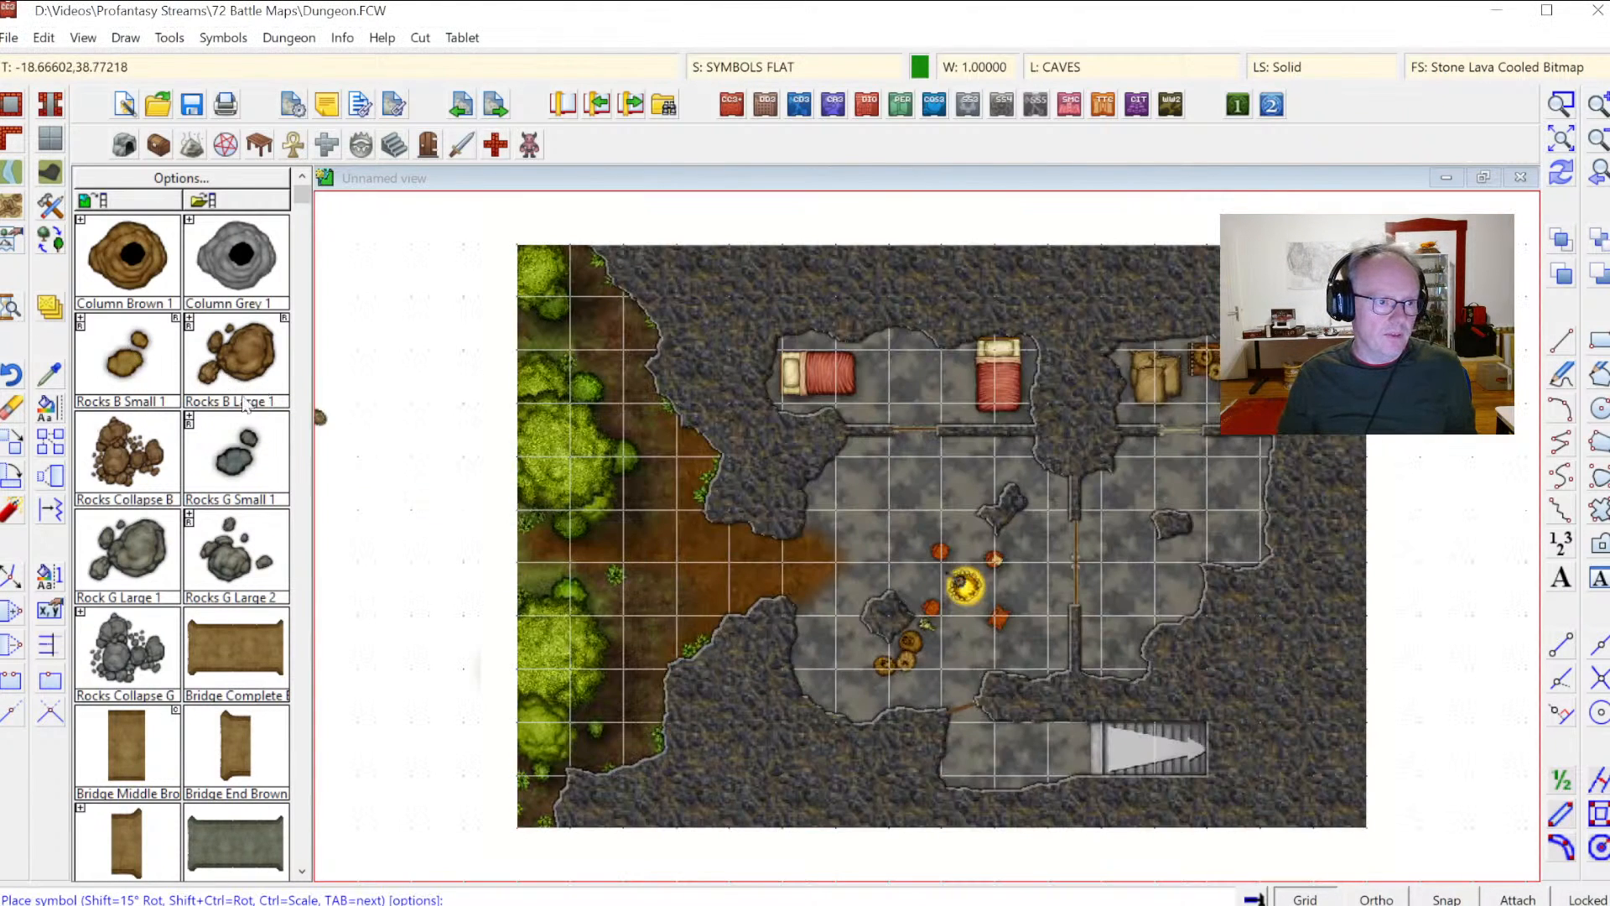
{"action": "left_click", "coordinate": [631, 326]}
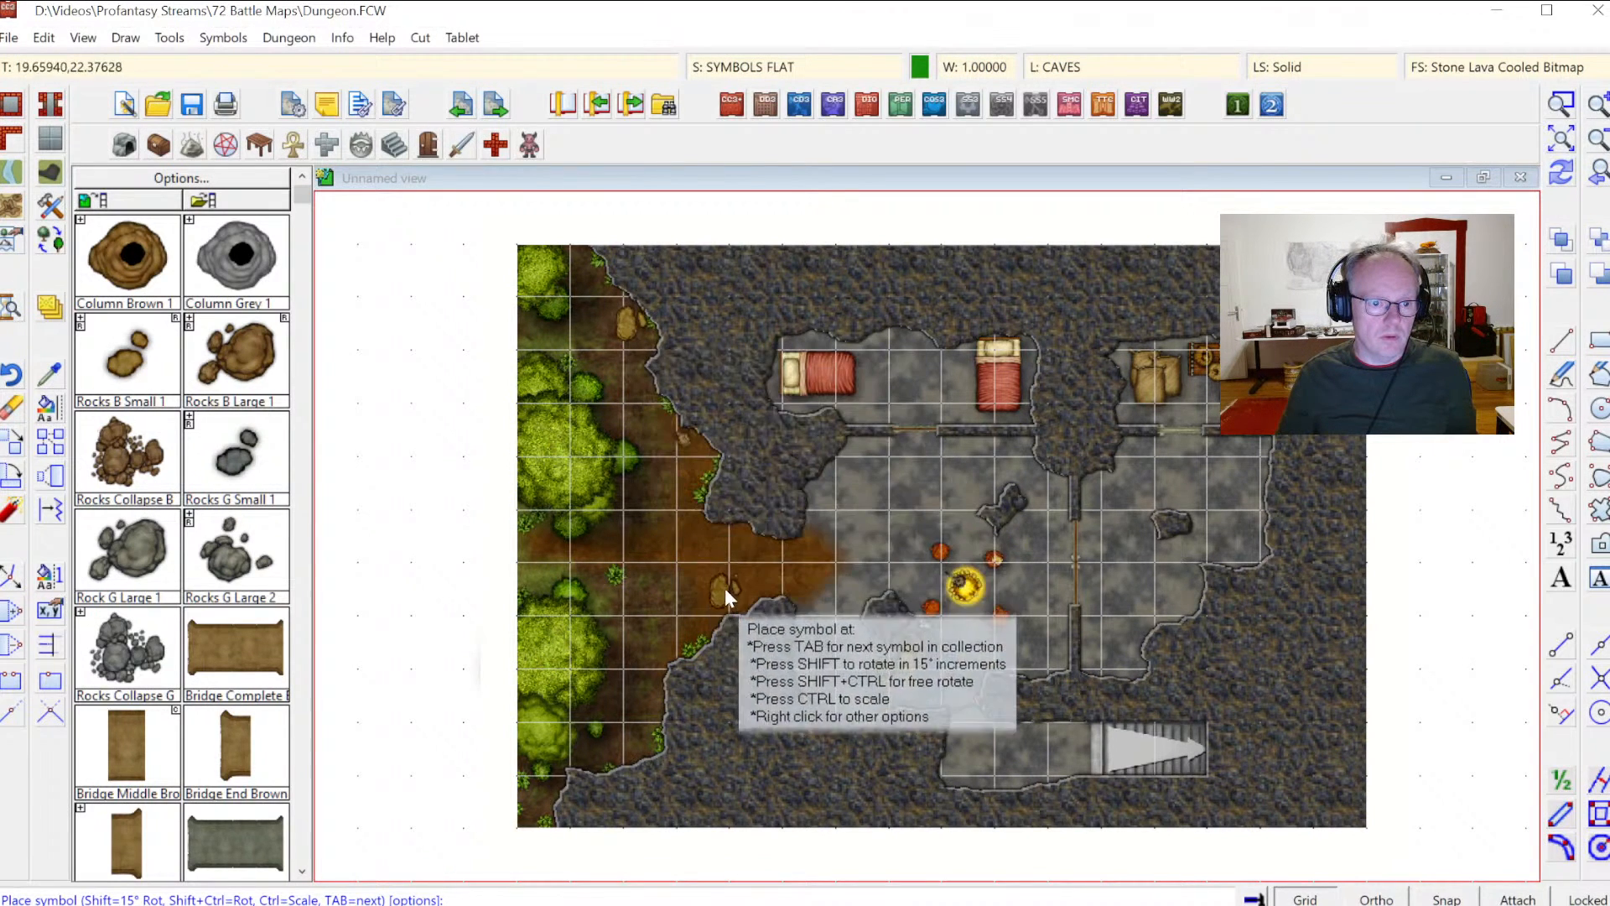
{"action": "left_click", "coordinate": [645, 637]}
{"action": "left_click", "coordinate": [636, 739]}
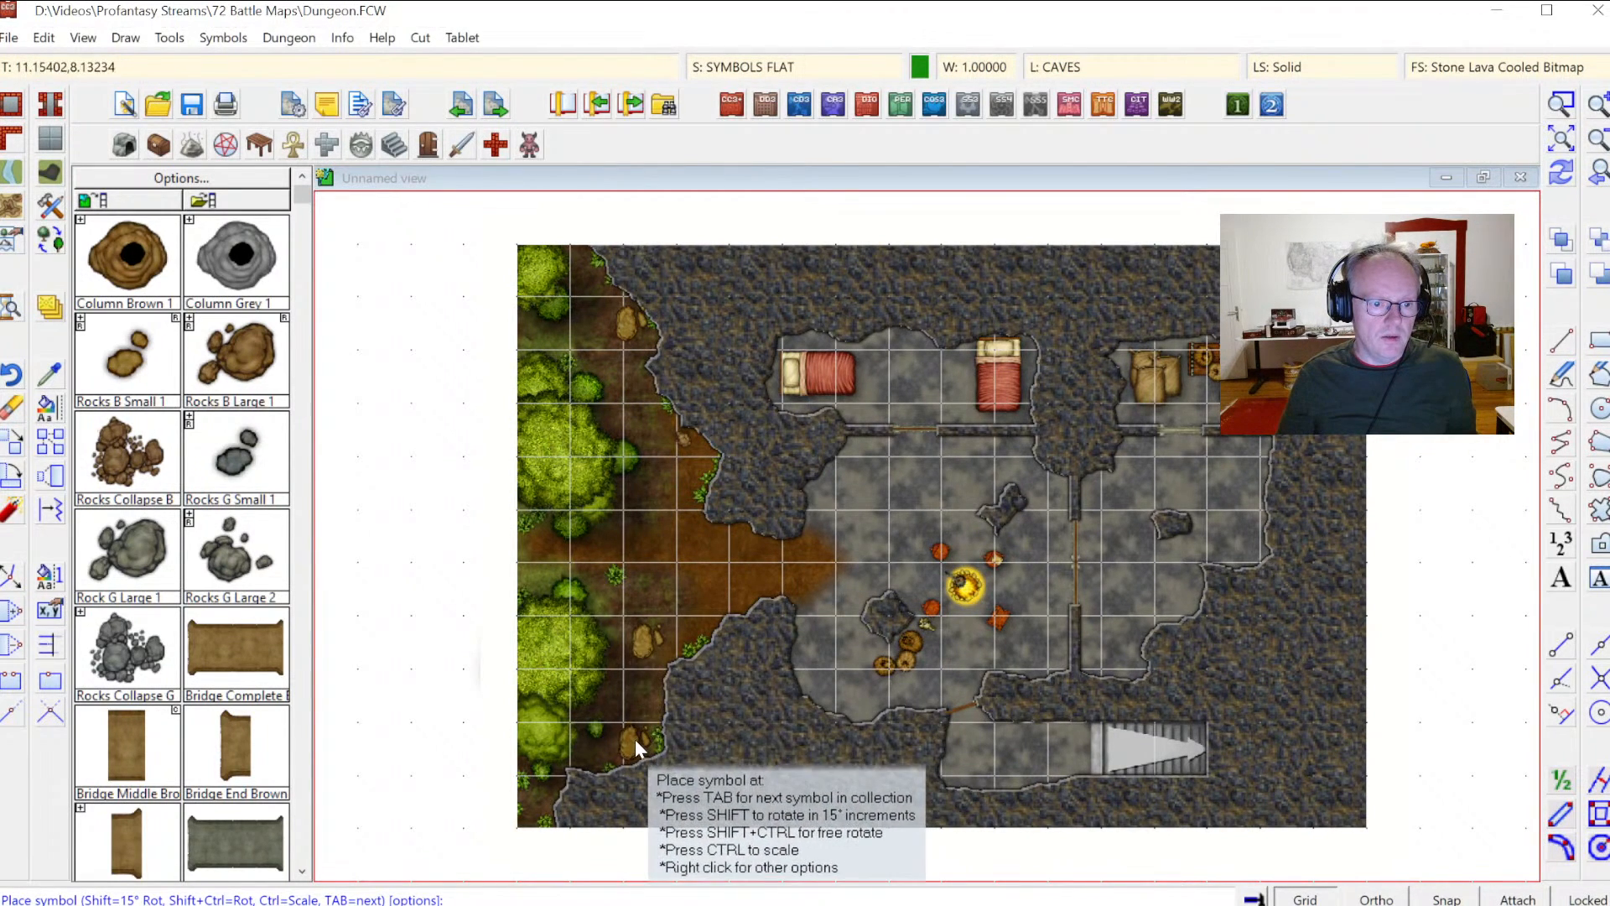
Step: Scatter small grey rocks along the cave walls around the main chamber, the dirt opening and the stairs
{"action": "left_click", "coordinate": [233, 476]}
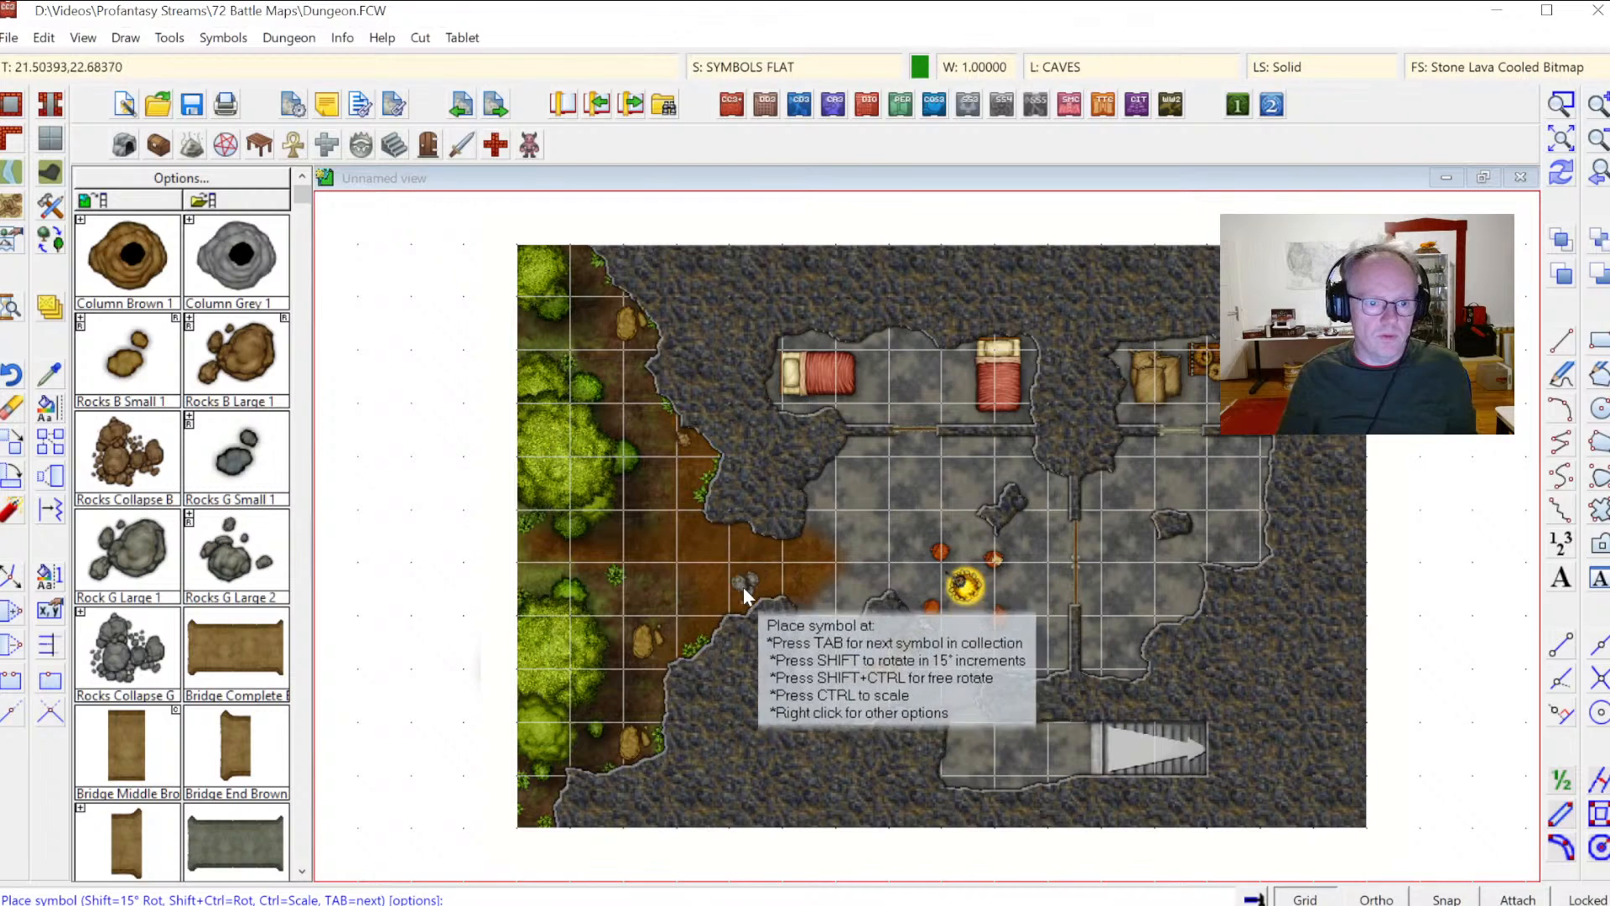
{"action": "left_click", "coordinate": [817, 602]}
{"action": "left_click", "coordinate": [822, 536]}
{"action": "left_click", "coordinate": [738, 527]}
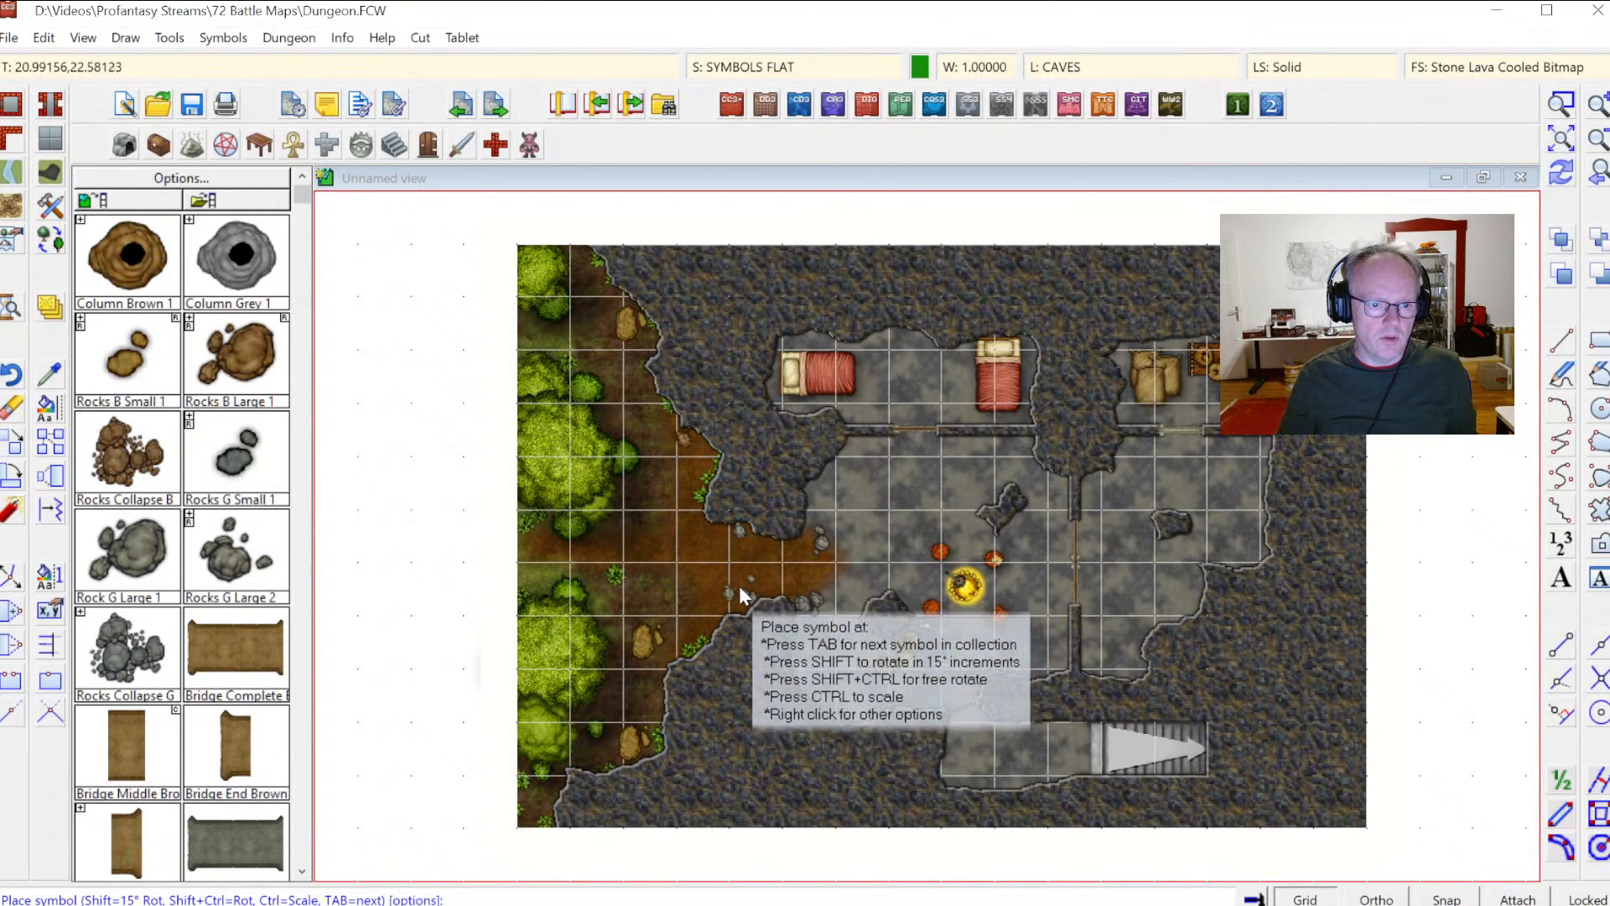
{"action": "left_click", "coordinate": [733, 598]}
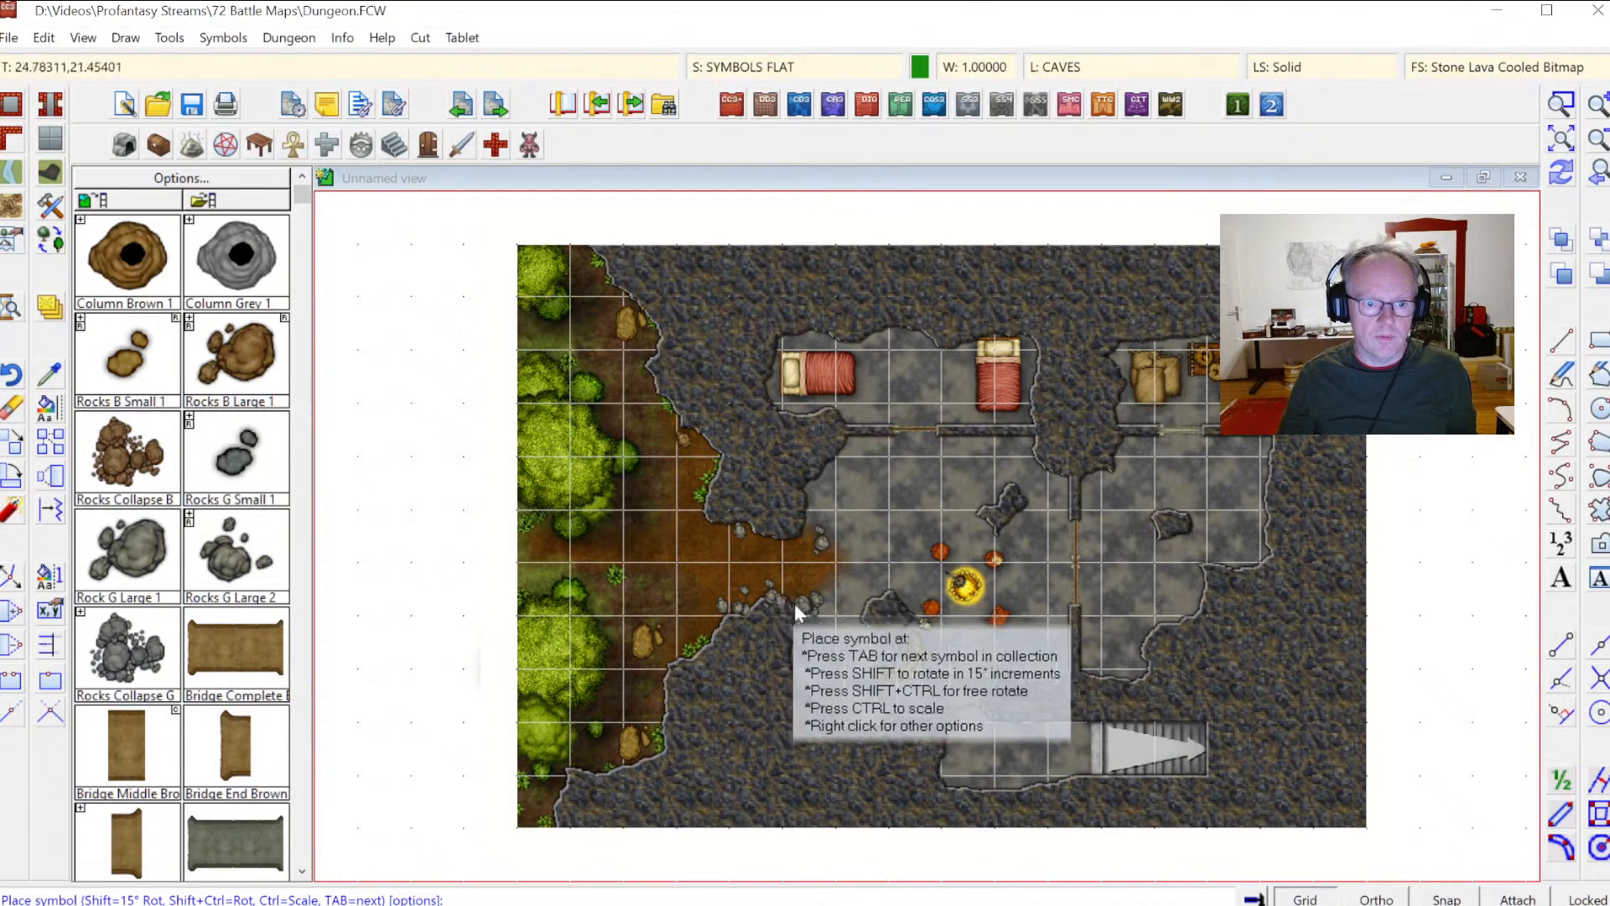
{"action": "left_click", "coordinate": [850, 453]}
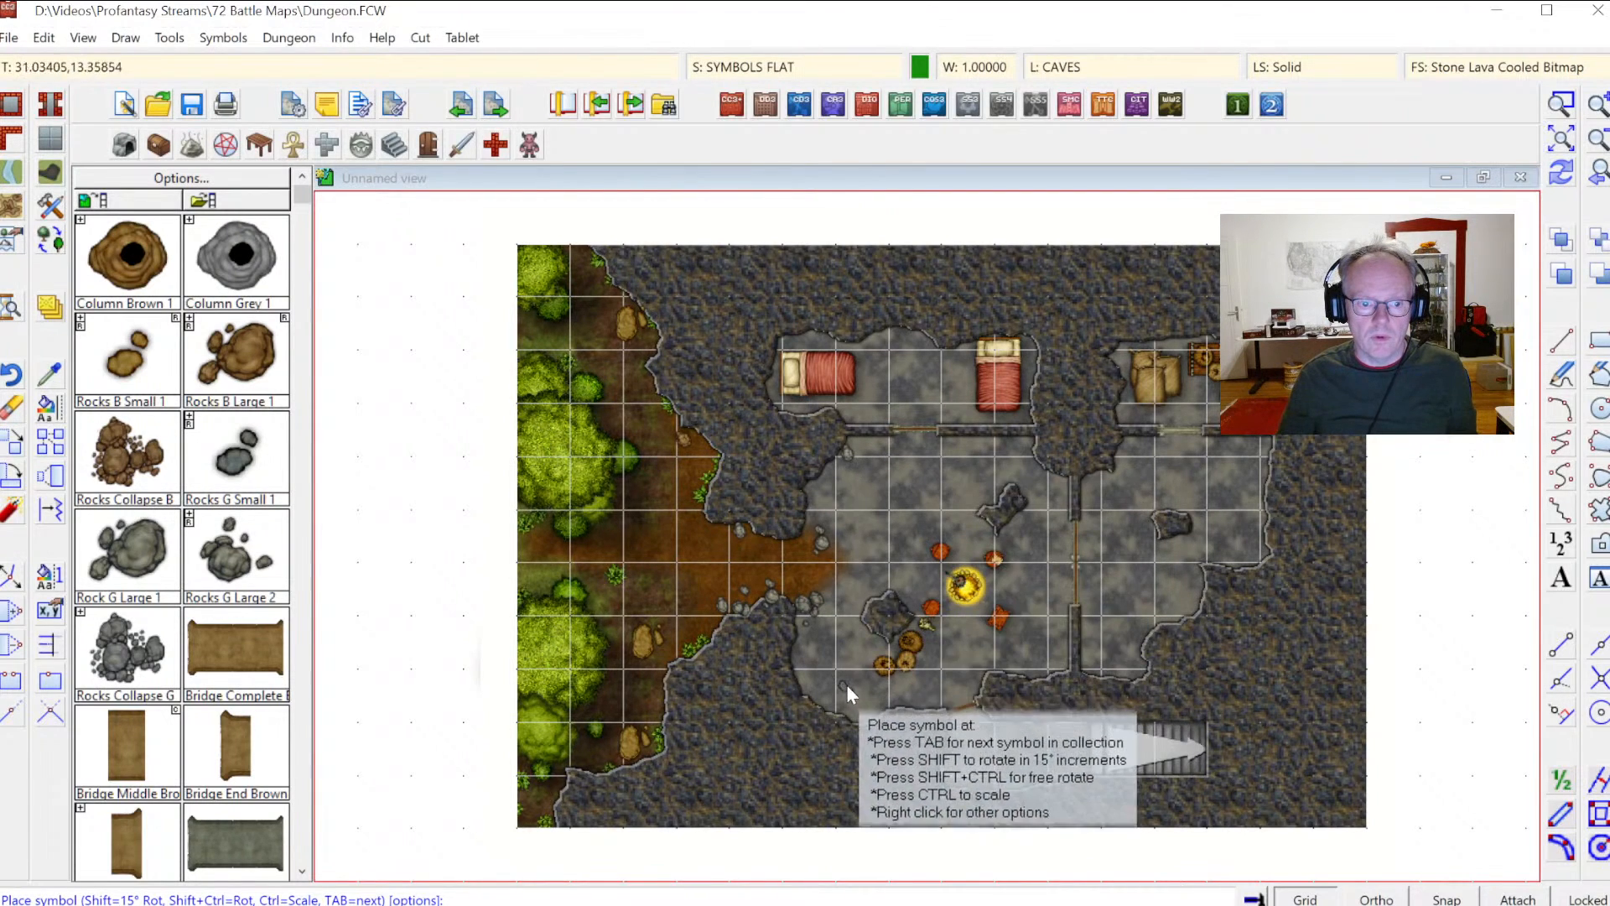
{"action": "left_click", "coordinate": [851, 712]}
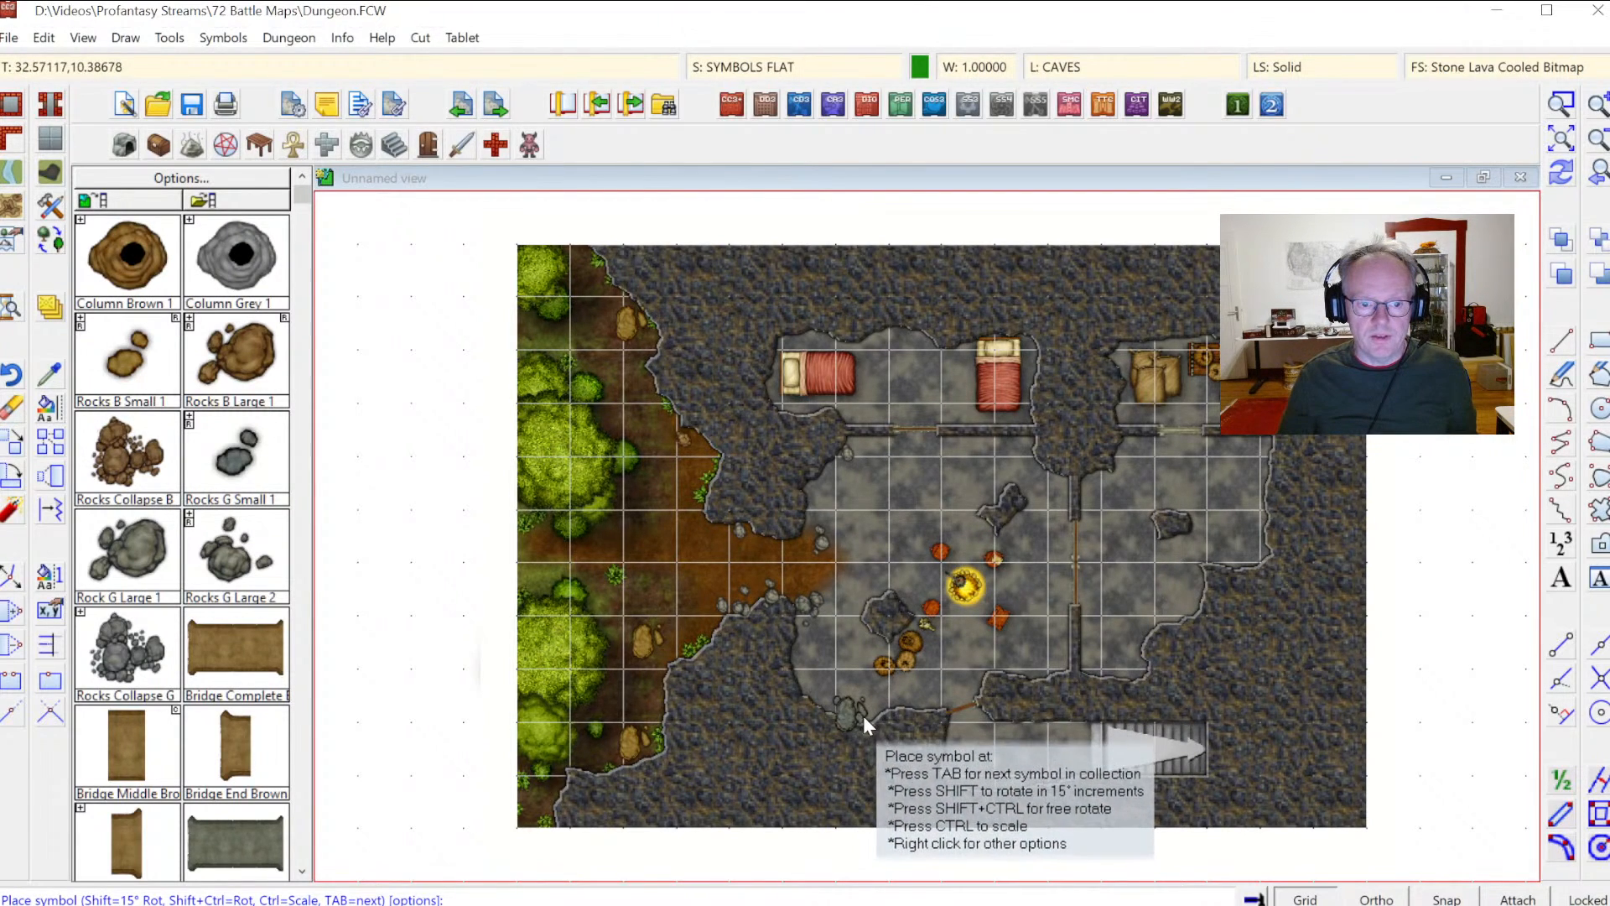
{"action": "left_click", "coordinate": [1061, 666]}
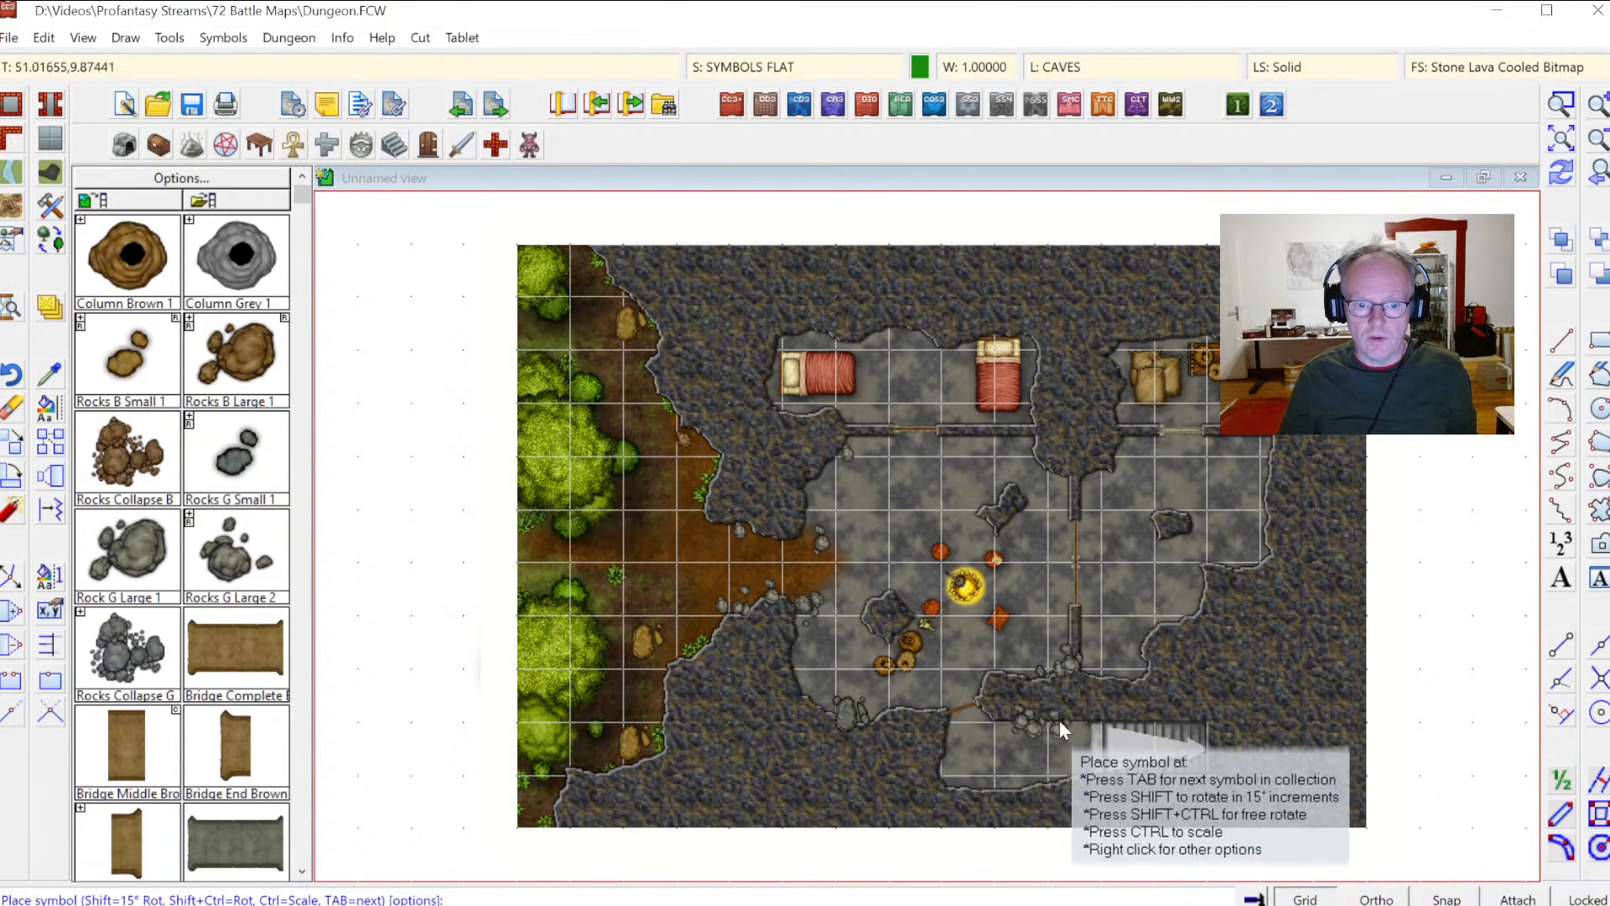
{"action": "left_click", "coordinate": [1055, 720]}
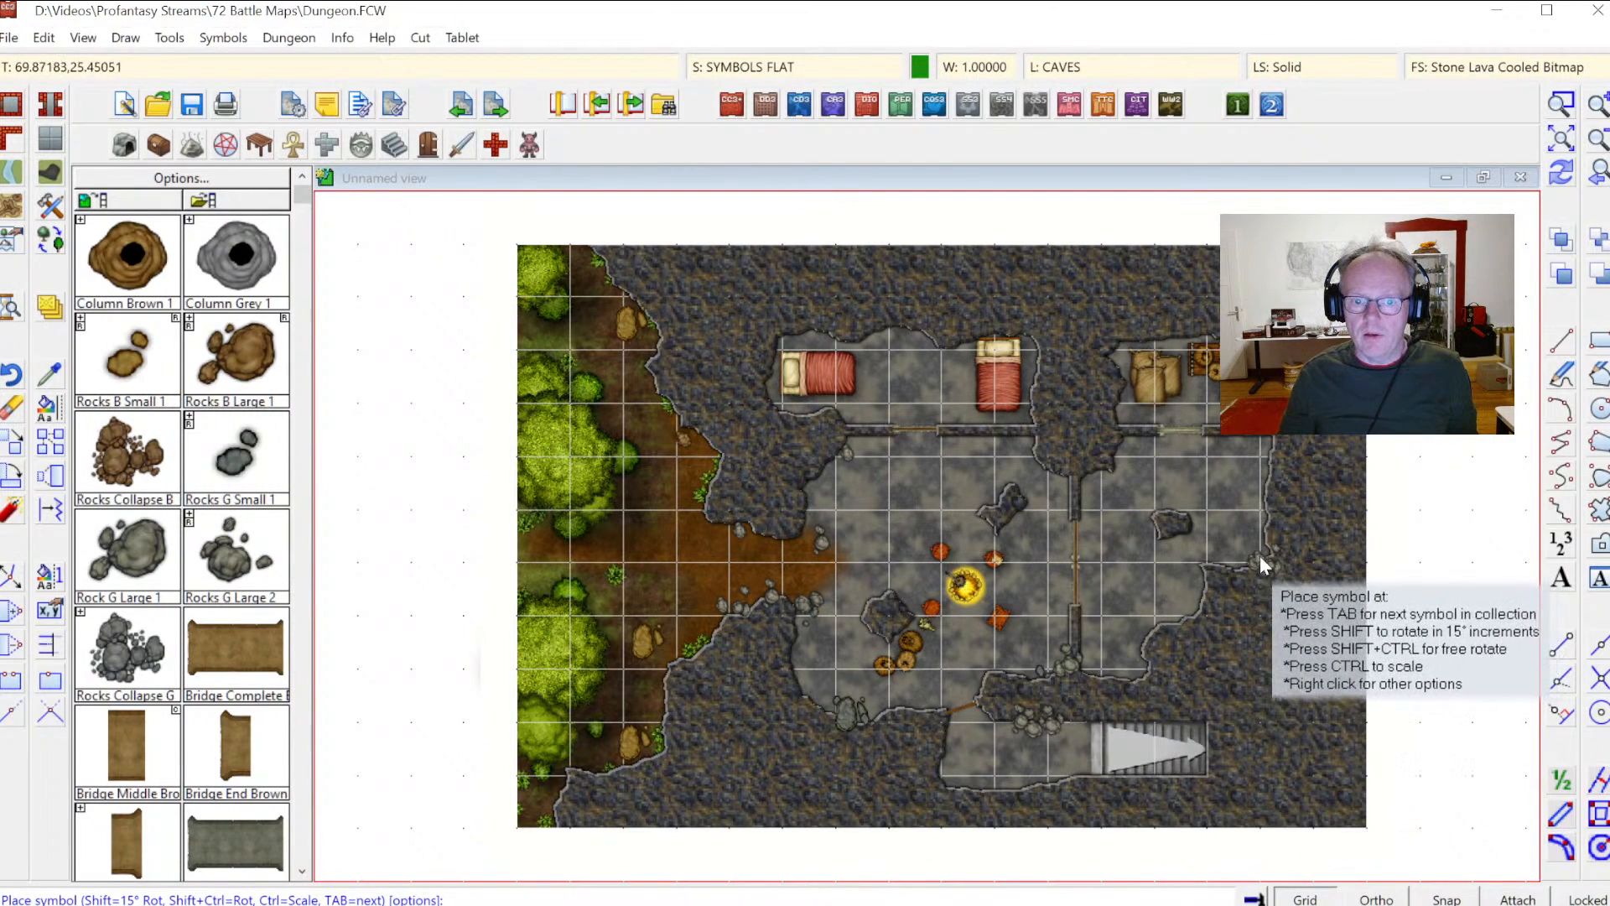
{"action": "left_click", "coordinate": [1258, 521]}
{"action": "left_click", "coordinate": [1263, 484]}
{"action": "left_click", "coordinate": [1247, 561]}
{"action": "left_click", "coordinate": [1191, 560]}
{"action": "left_click", "coordinate": [1175, 627]}
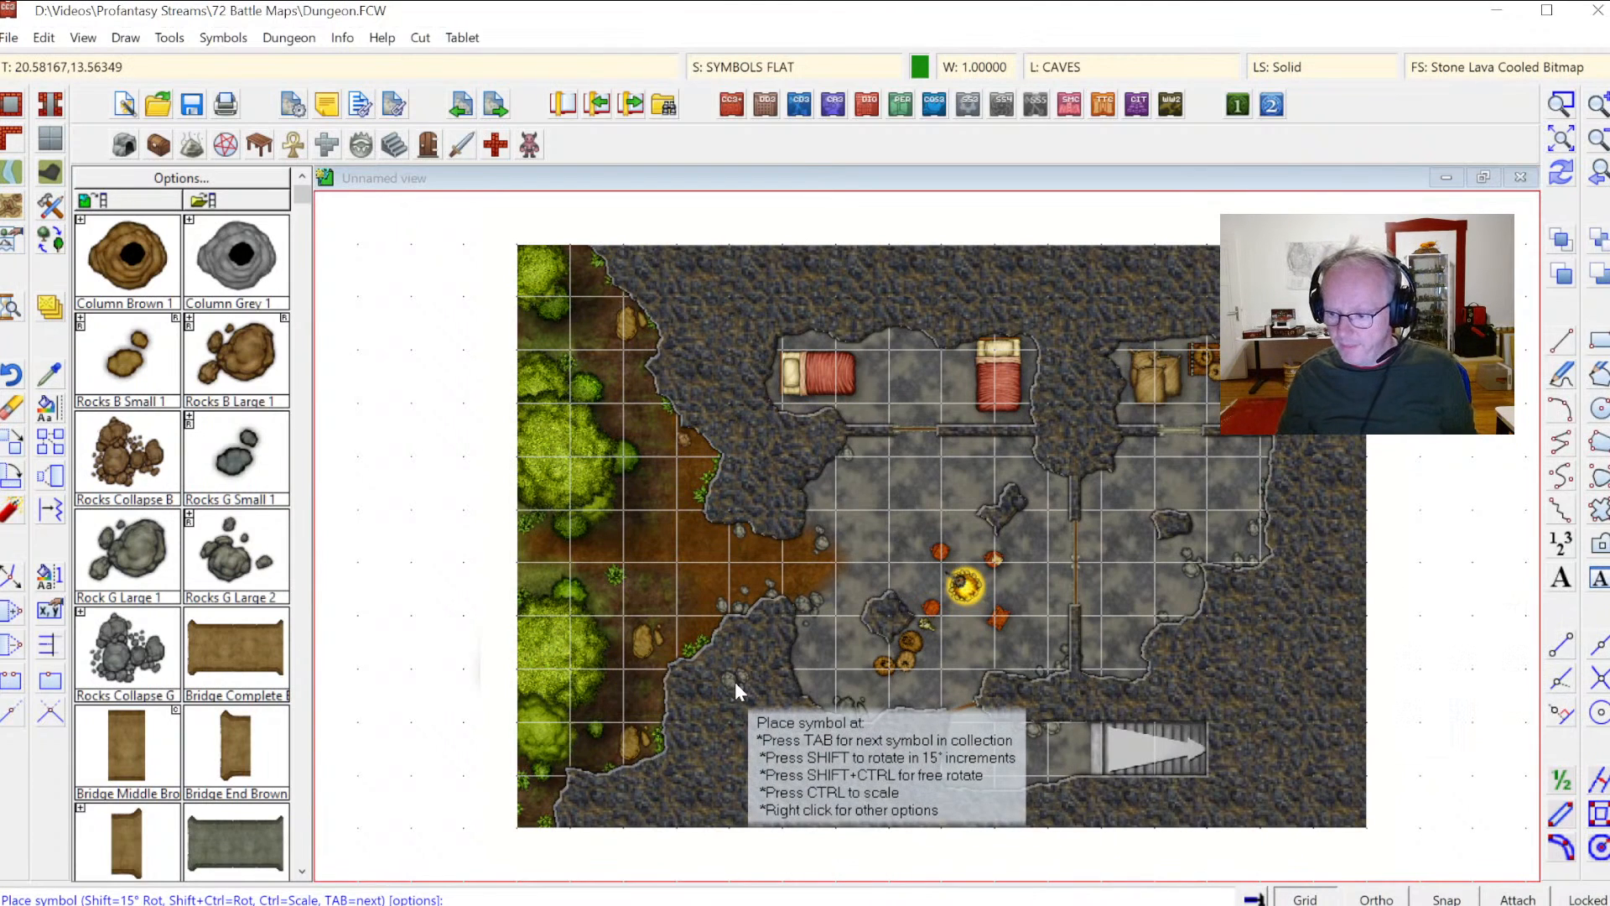
{"action": "key", "text": "Escape"}
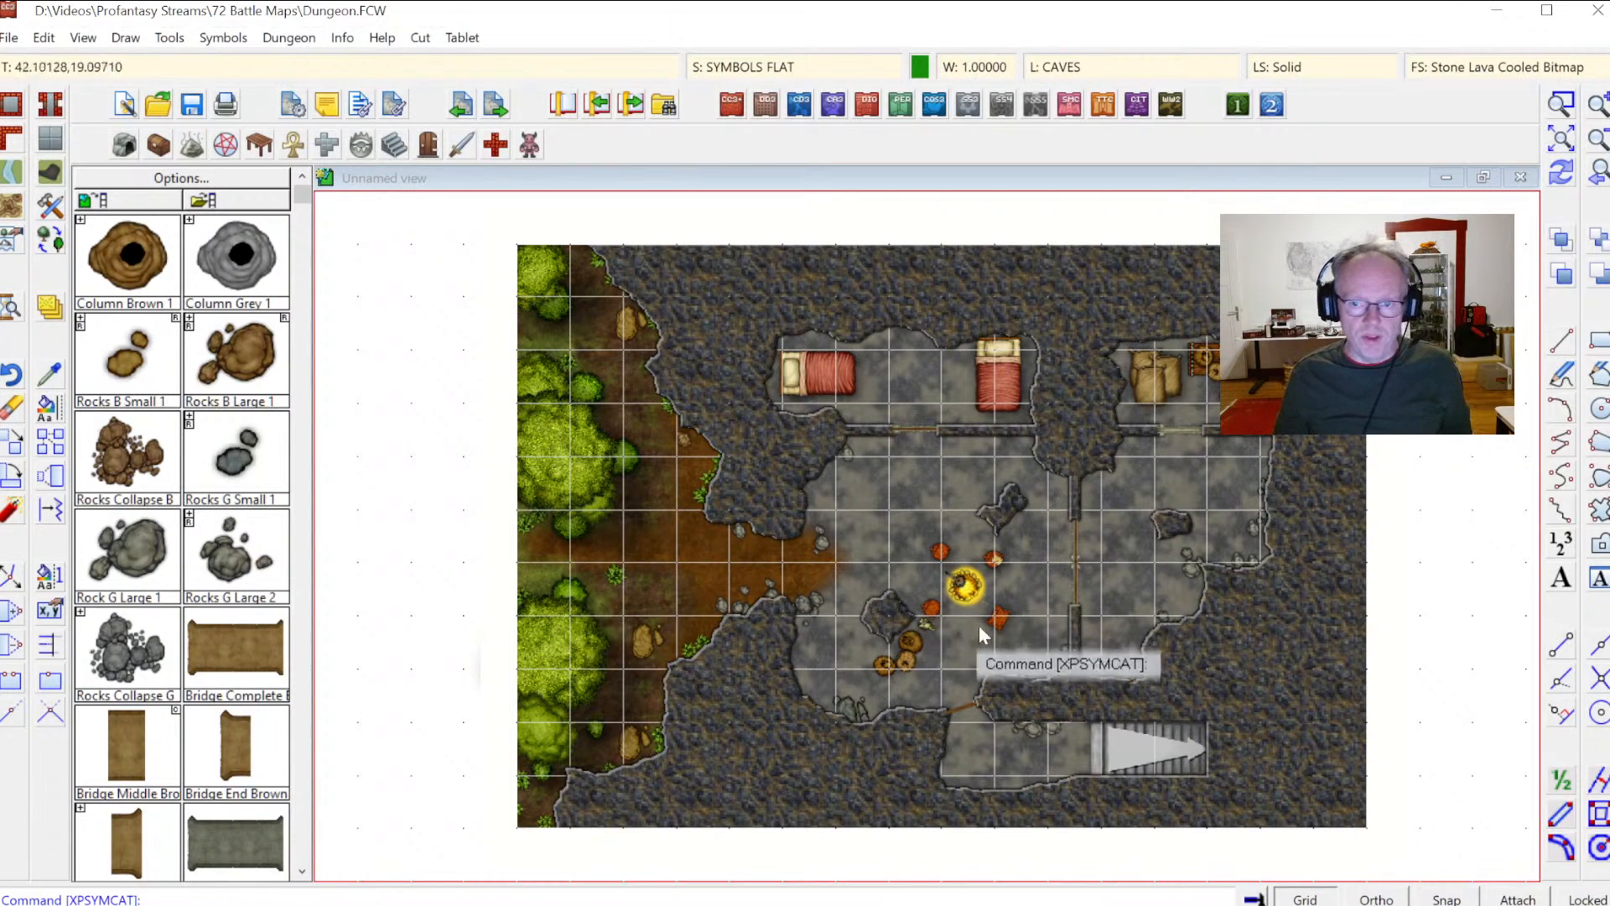
Step: Zoom into the main cave and browse the DD3 Color symbol catalog files
{"action": "left_click", "coordinate": [1565, 107]}
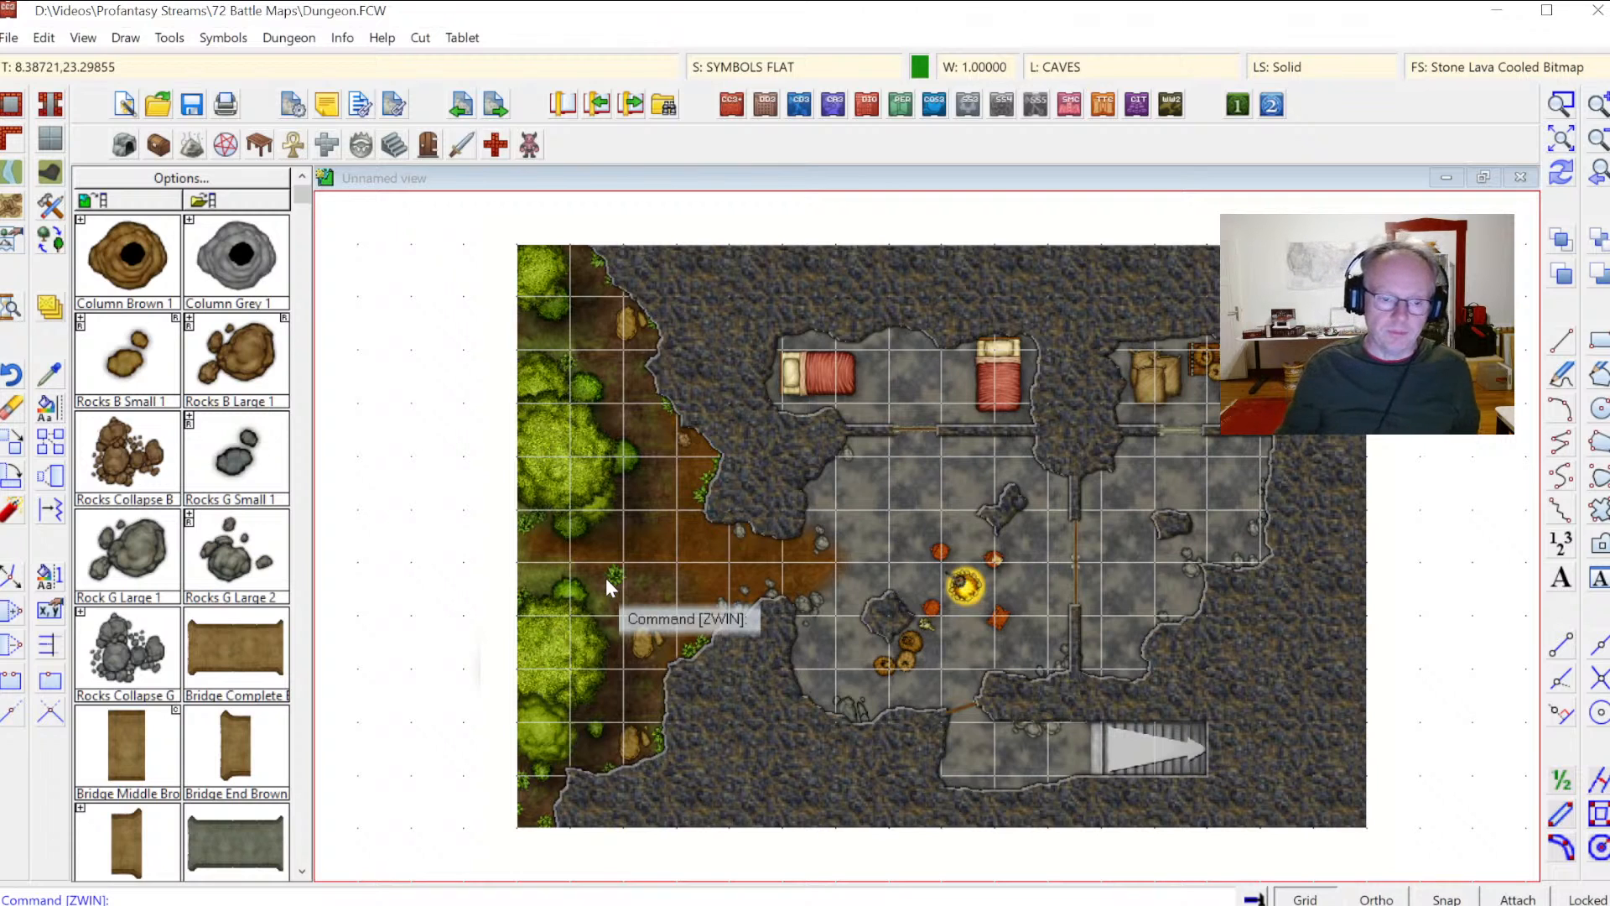
{"action": "left_click", "coordinate": [1565, 109]}
{"action": "left_click", "coordinate": [574, 369]}
{"action": "left_click", "coordinate": [1263, 800]}
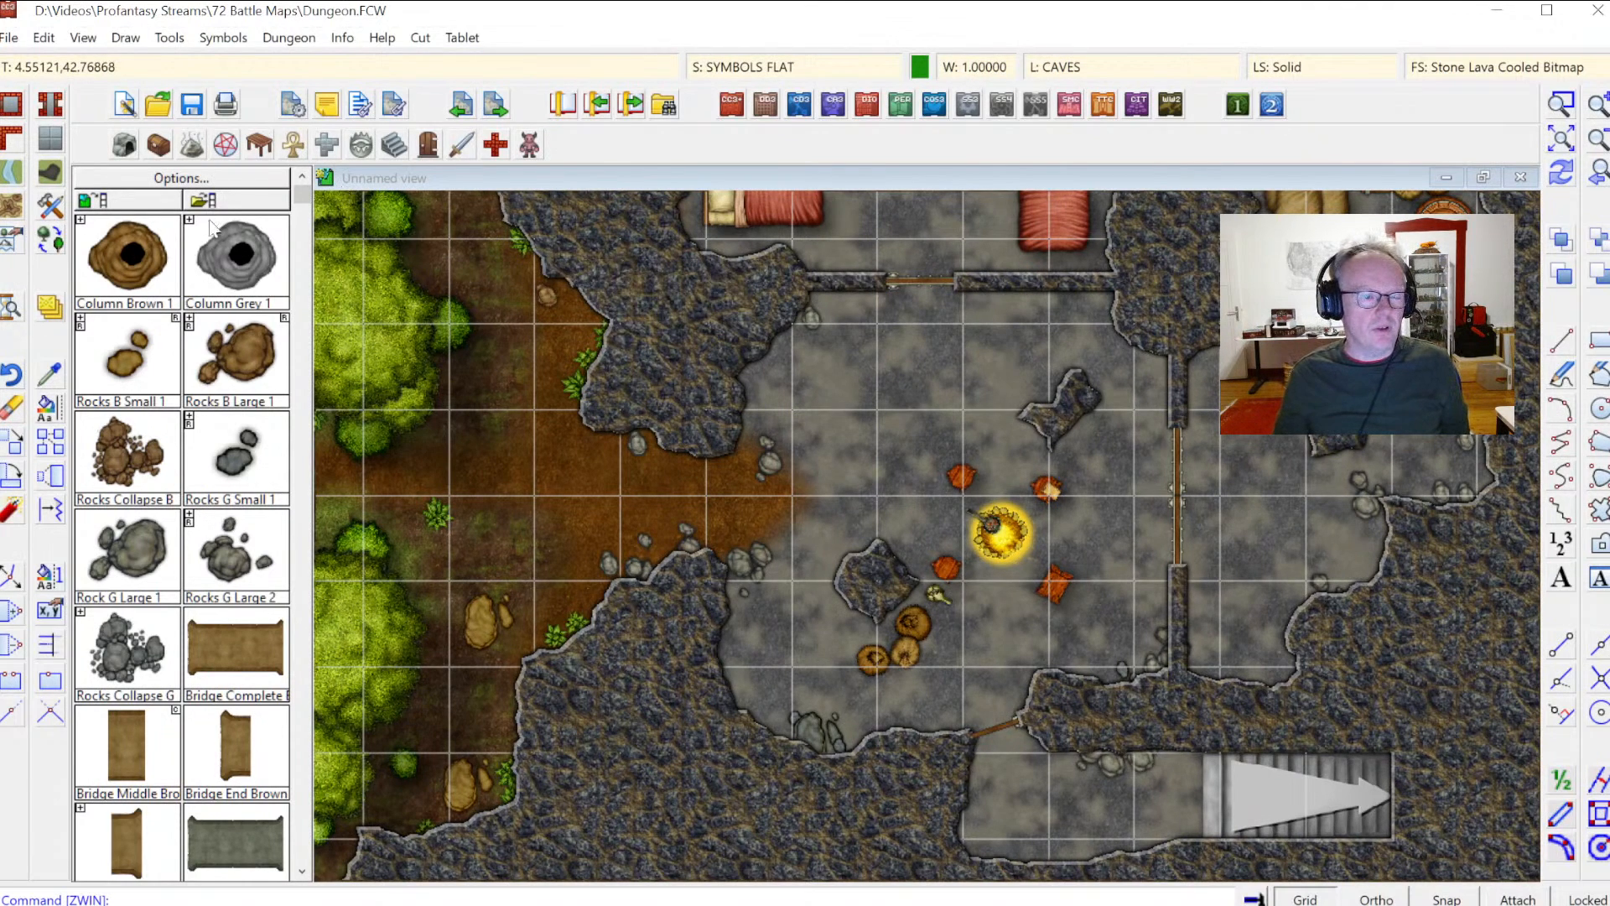
{"action": "left_click", "coordinate": [137, 198]}
{"action": "left_click", "coordinate": [138, 197]}
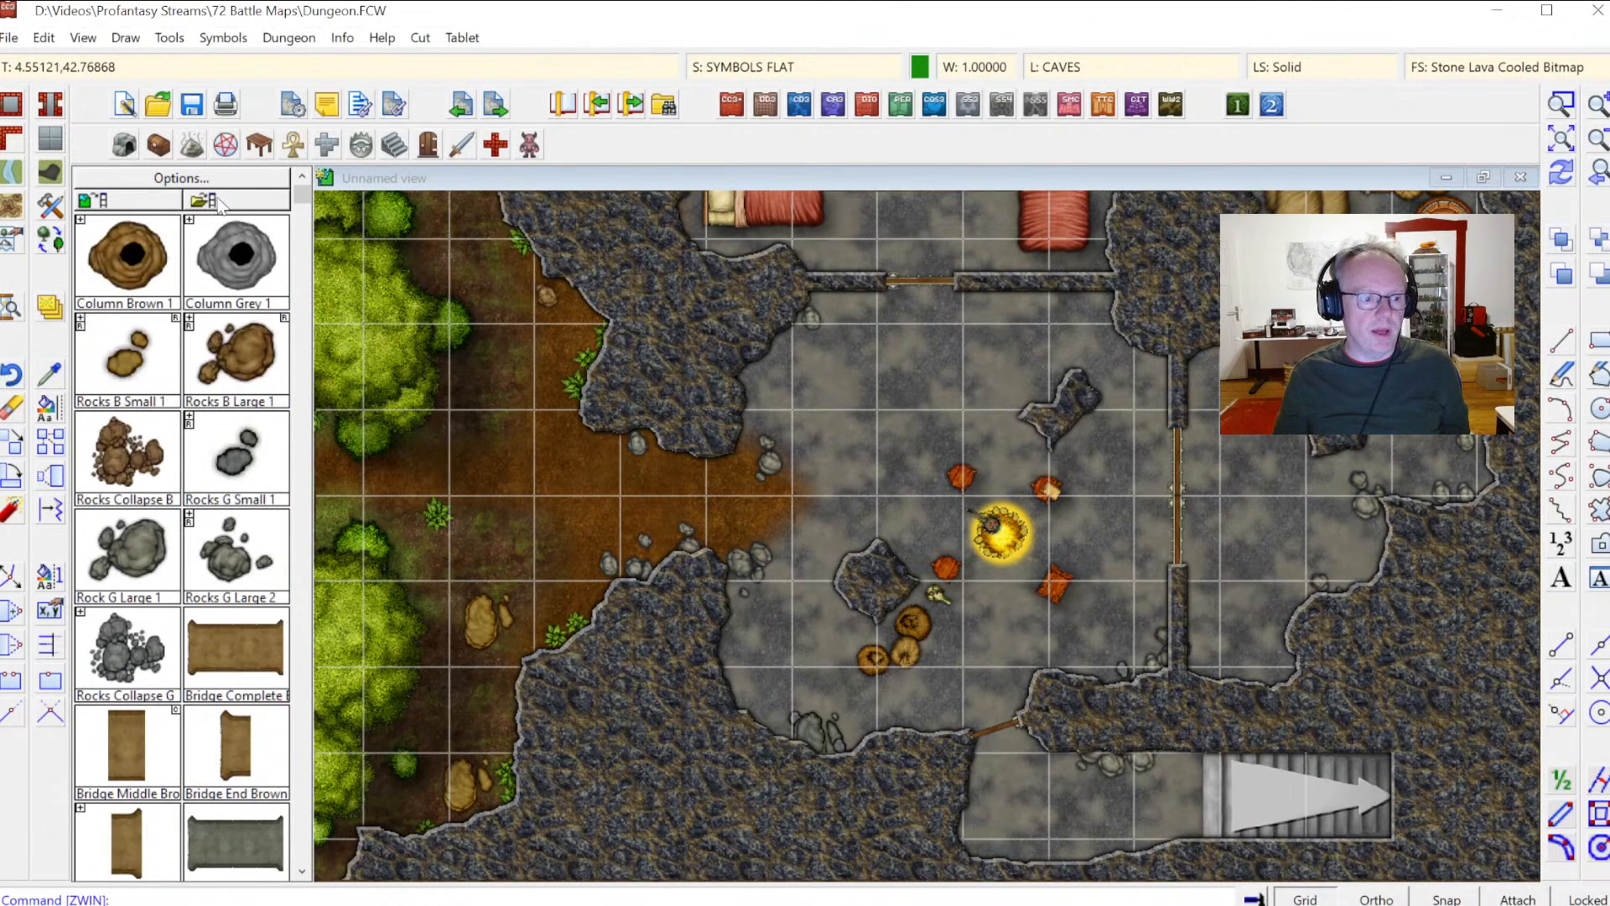
{"action": "left_click", "coordinate": [230, 206]}
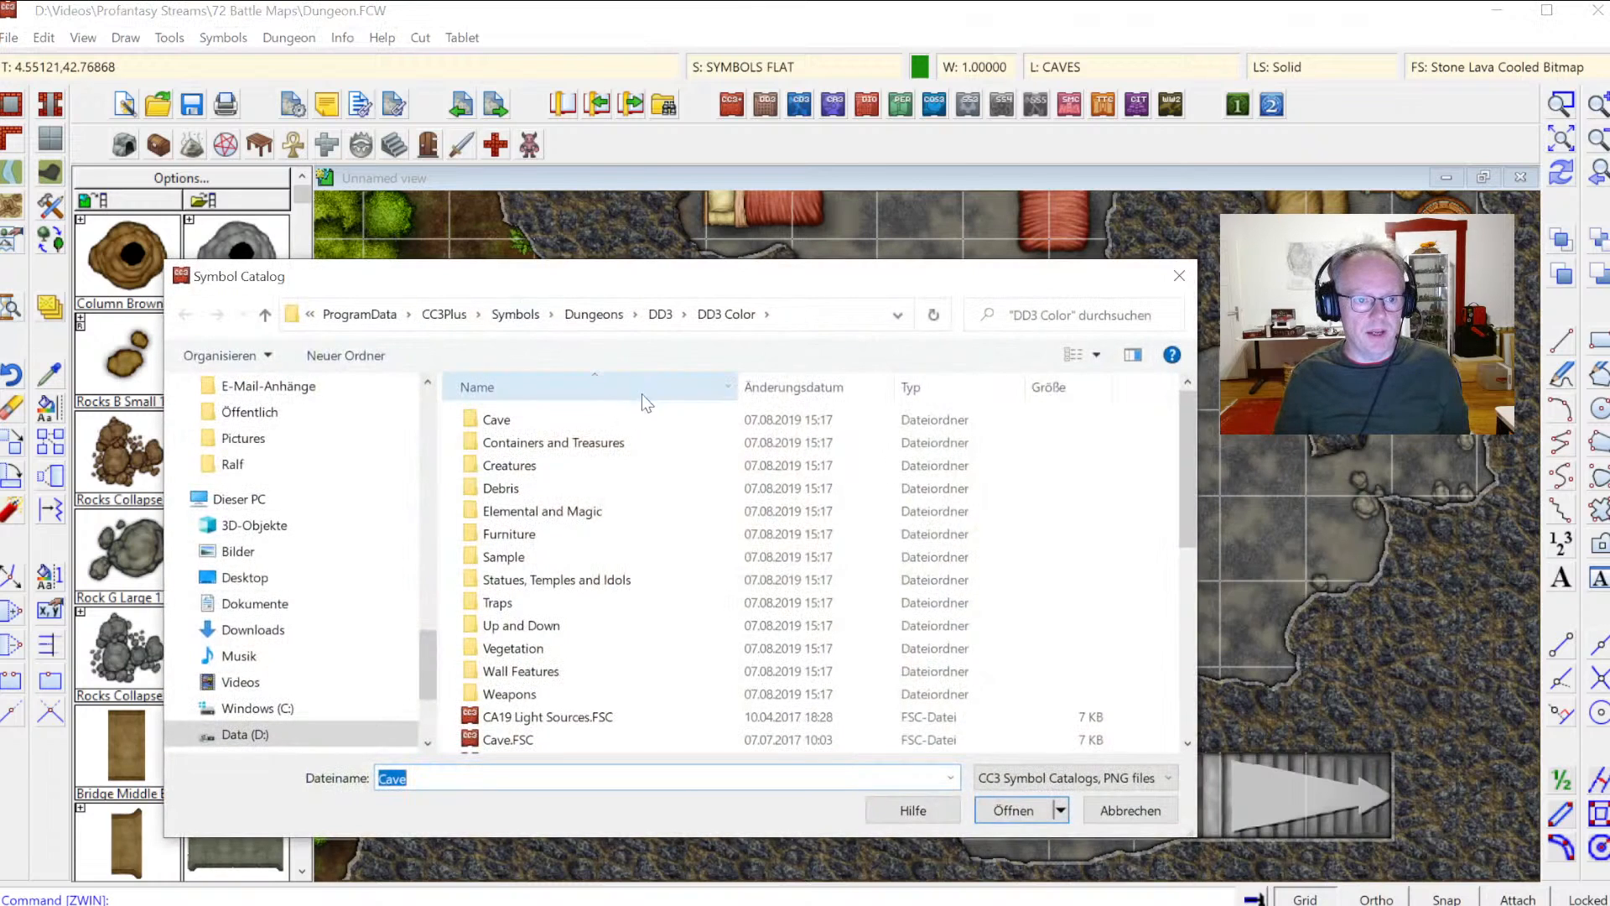
{"action": "scroll", "coordinate": [592, 567], "scroll_direction": "down", "scroll_amount": 6}
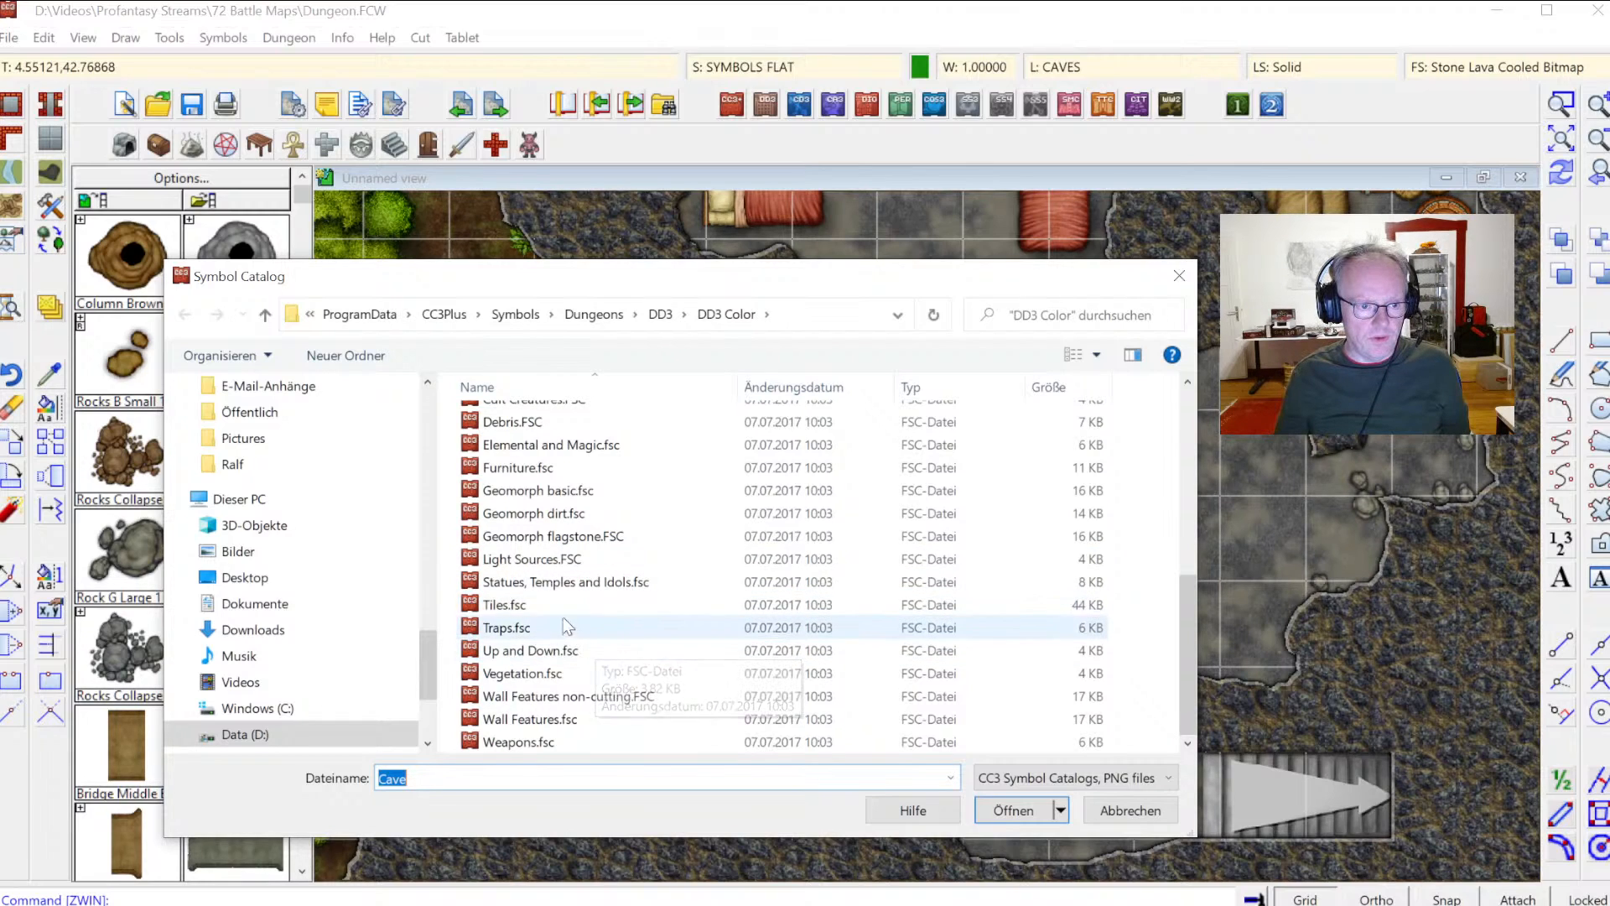
{"action": "scroll", "coordinate": [571, 485], "scroll_direction": "up", "scroll_amount": 3}
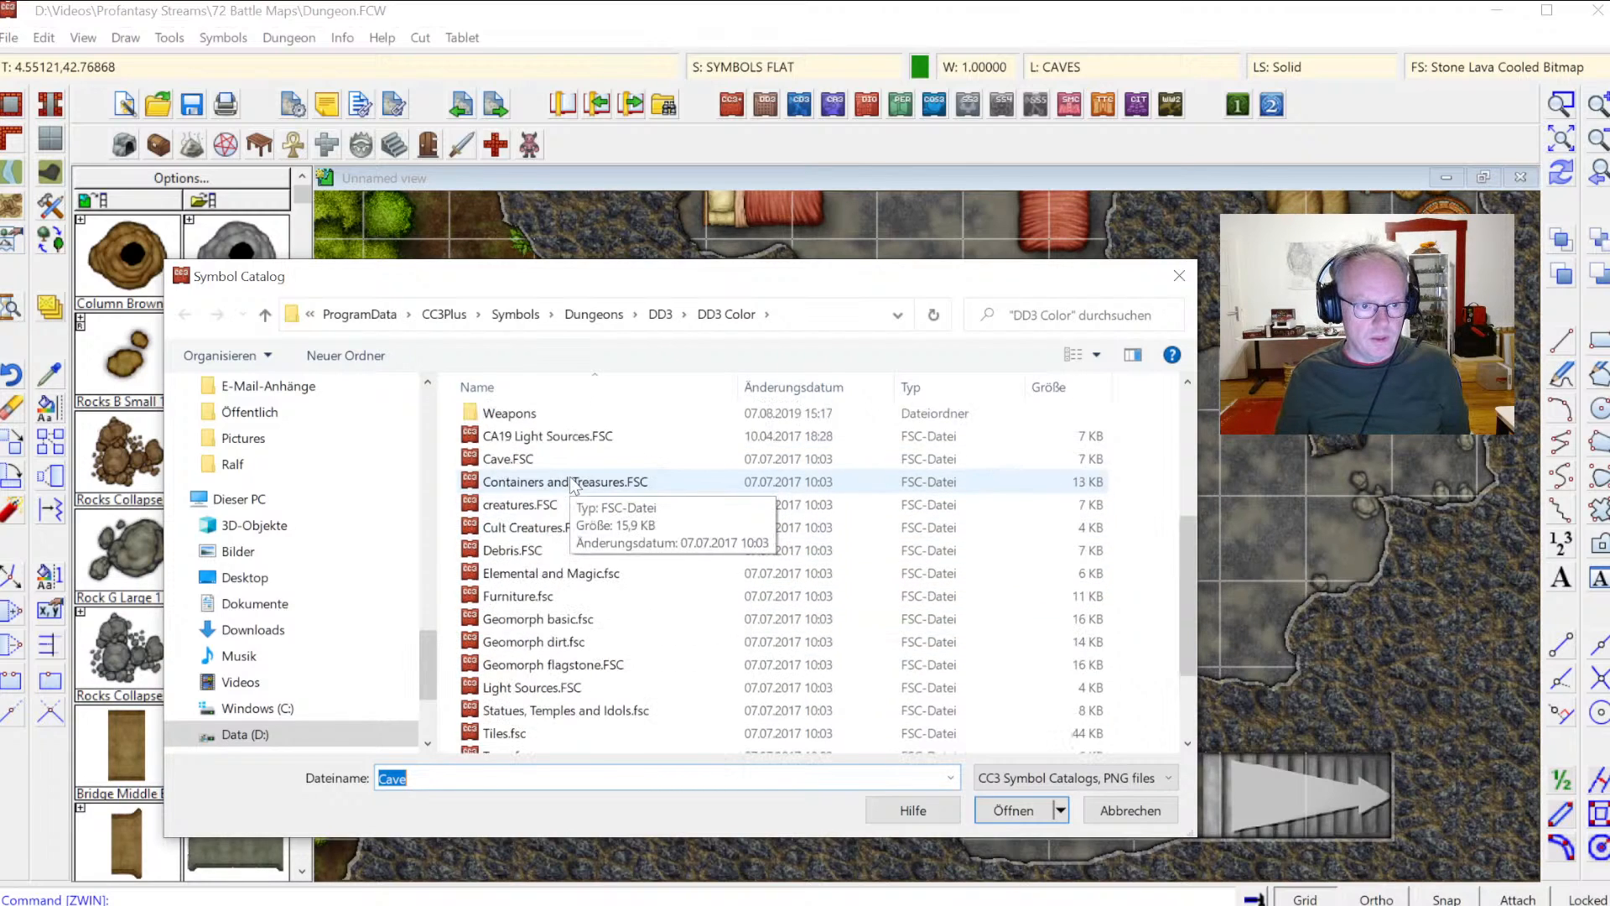
{"action": "left_click", "coordinate": [1179, 275]}
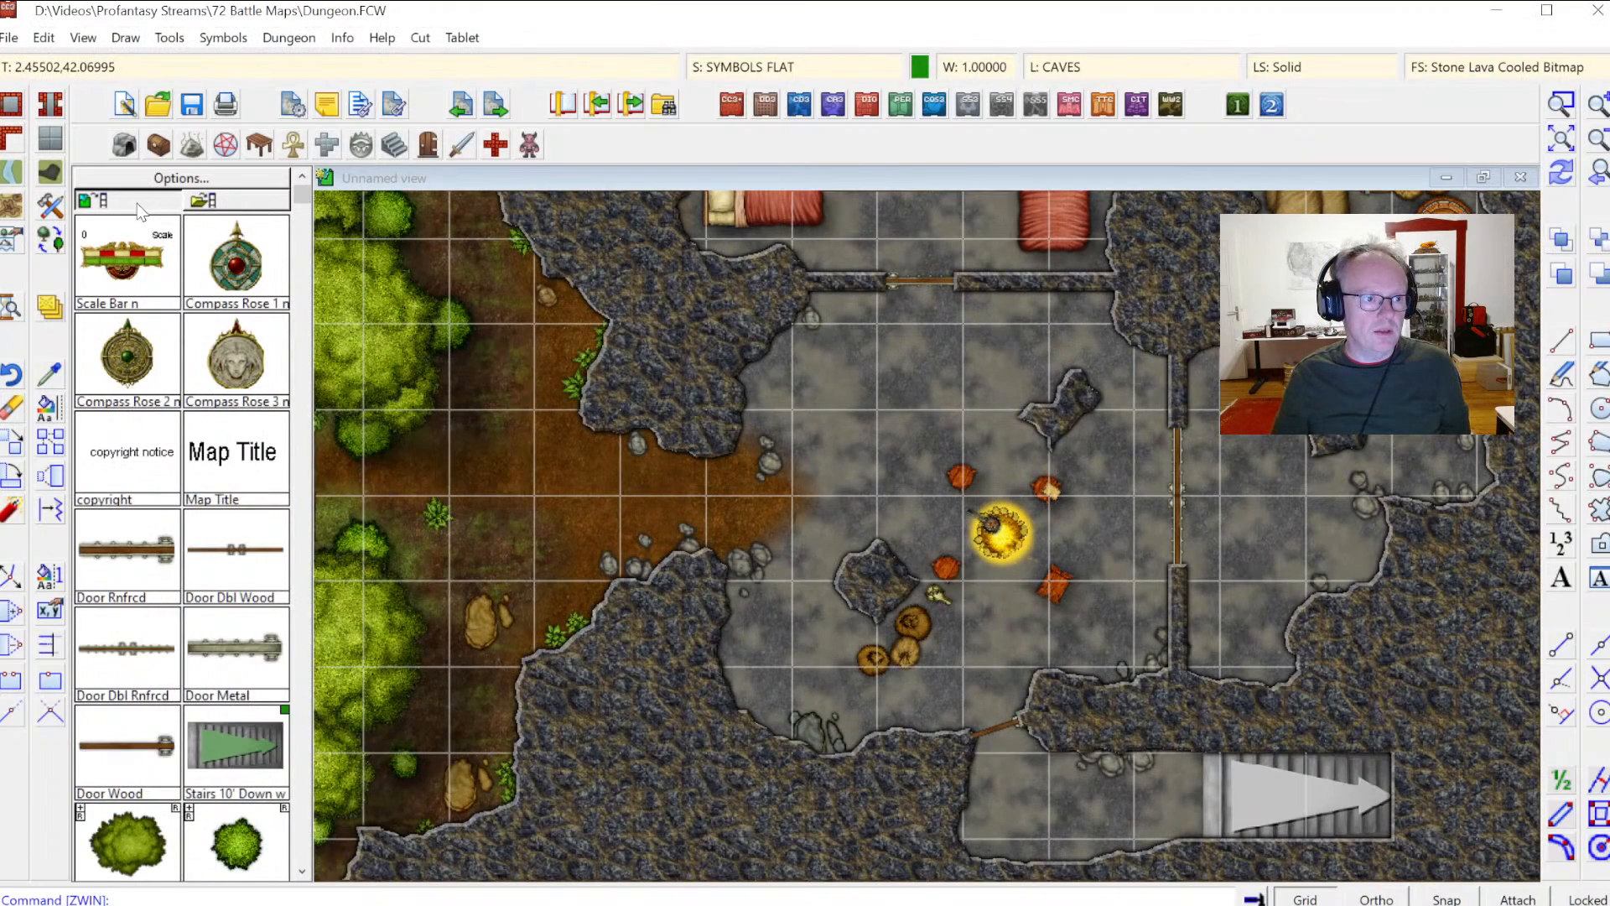
Step: Open the CA21 Markers symbol catalog from the Dungeons symbols folder
{"action": "scroll", "coordinate": [243, 434], "scroll_direction": "down", "scroll_amount": 6}
{"action": "scroll", "coordinate": [235, 452], "scroll_direction": "up", "scroll_amount": 4}
{"action": "scroll", "coordinate": [235, 453], "scroll_direction": "up", "scroll_amount": 2}
{"action": "left_click", "coordinate": [224, 201]}
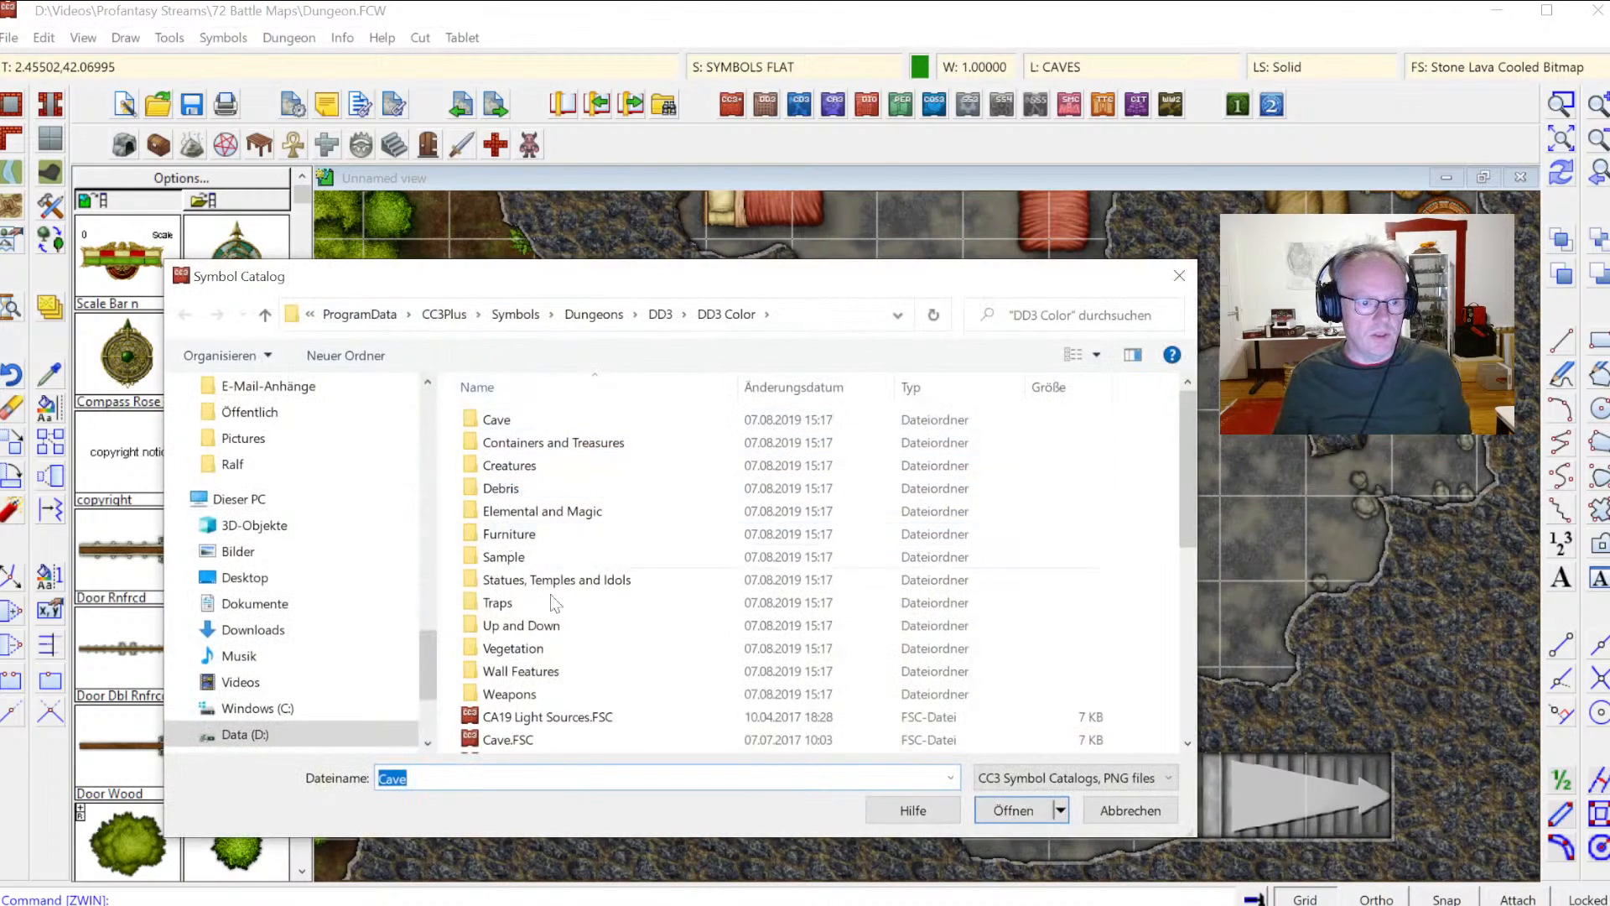
{"action": "scroll", "coordinate": [592, 609], "scroll_direction": "down", "scroll_amount": 2}
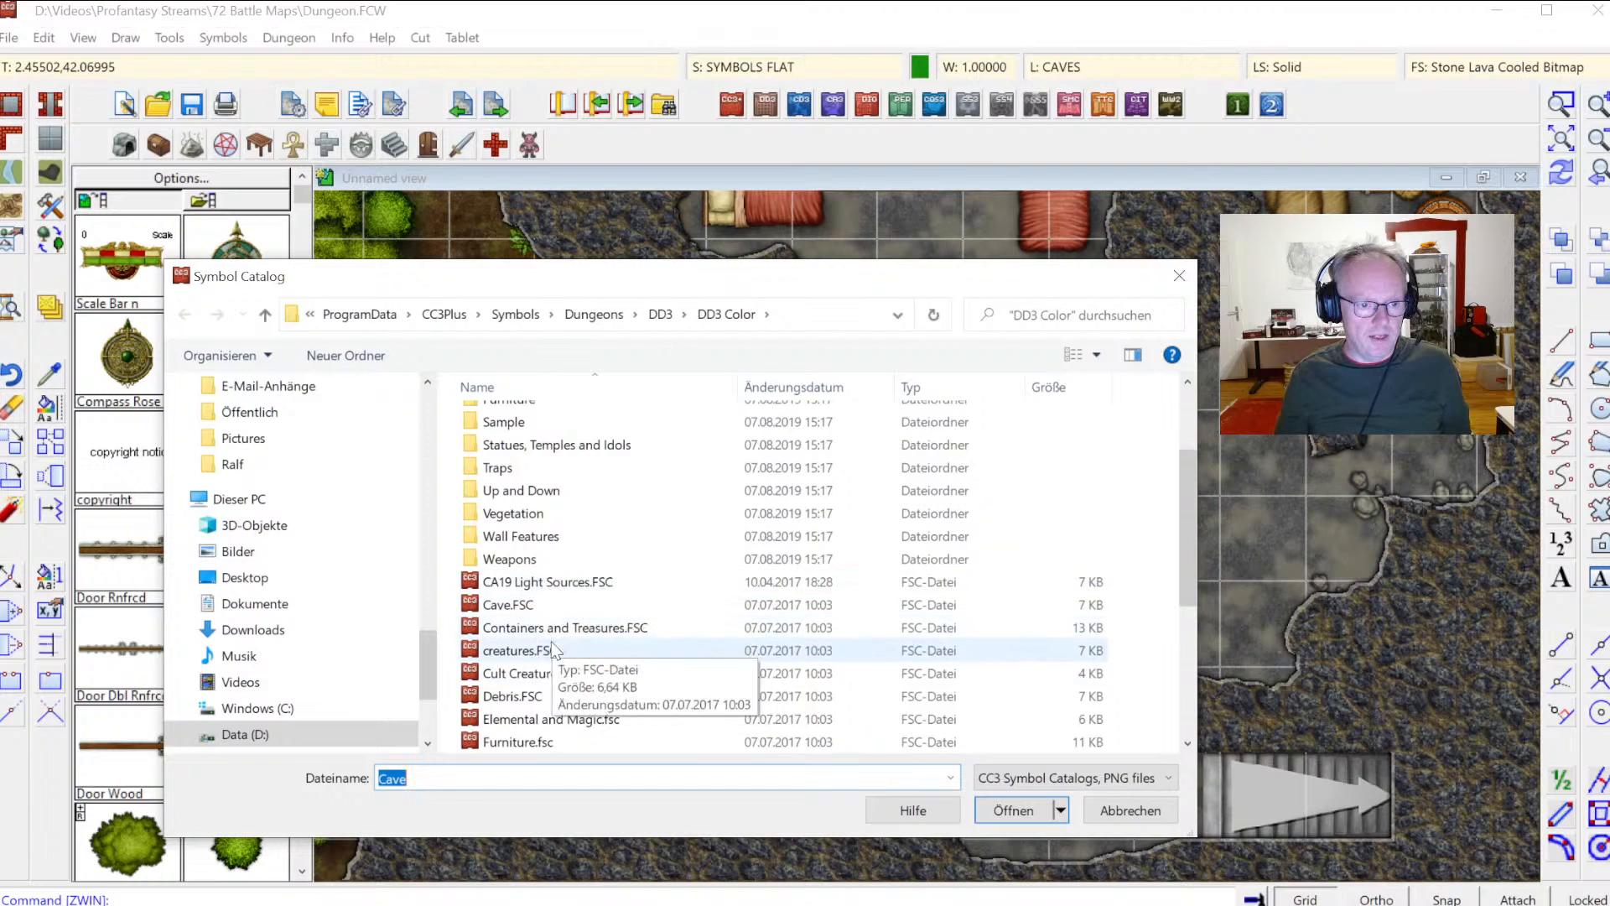
{"action": "scroll", "coordinate": [577, 723], "scroll_direction": "down", "scroll_amount": 4}
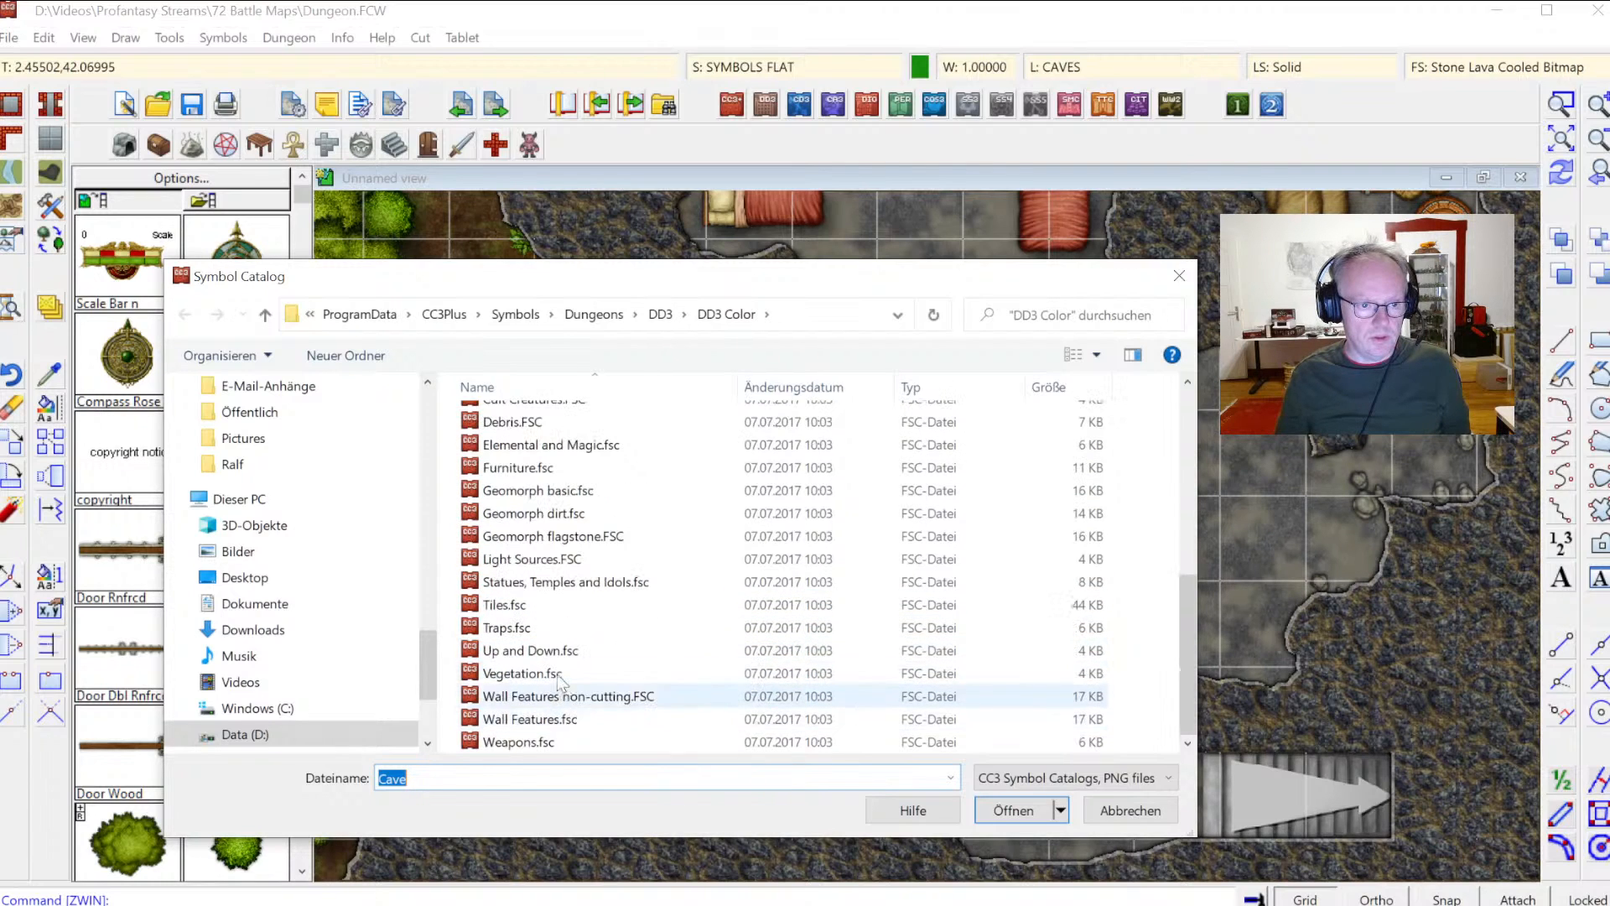
{"action": "scroll", "coordinate": [580, 729], "scroll_direction": "up", "scroll_amount": 4}
{"action": "left_click", "coordinate": [594, 314]}
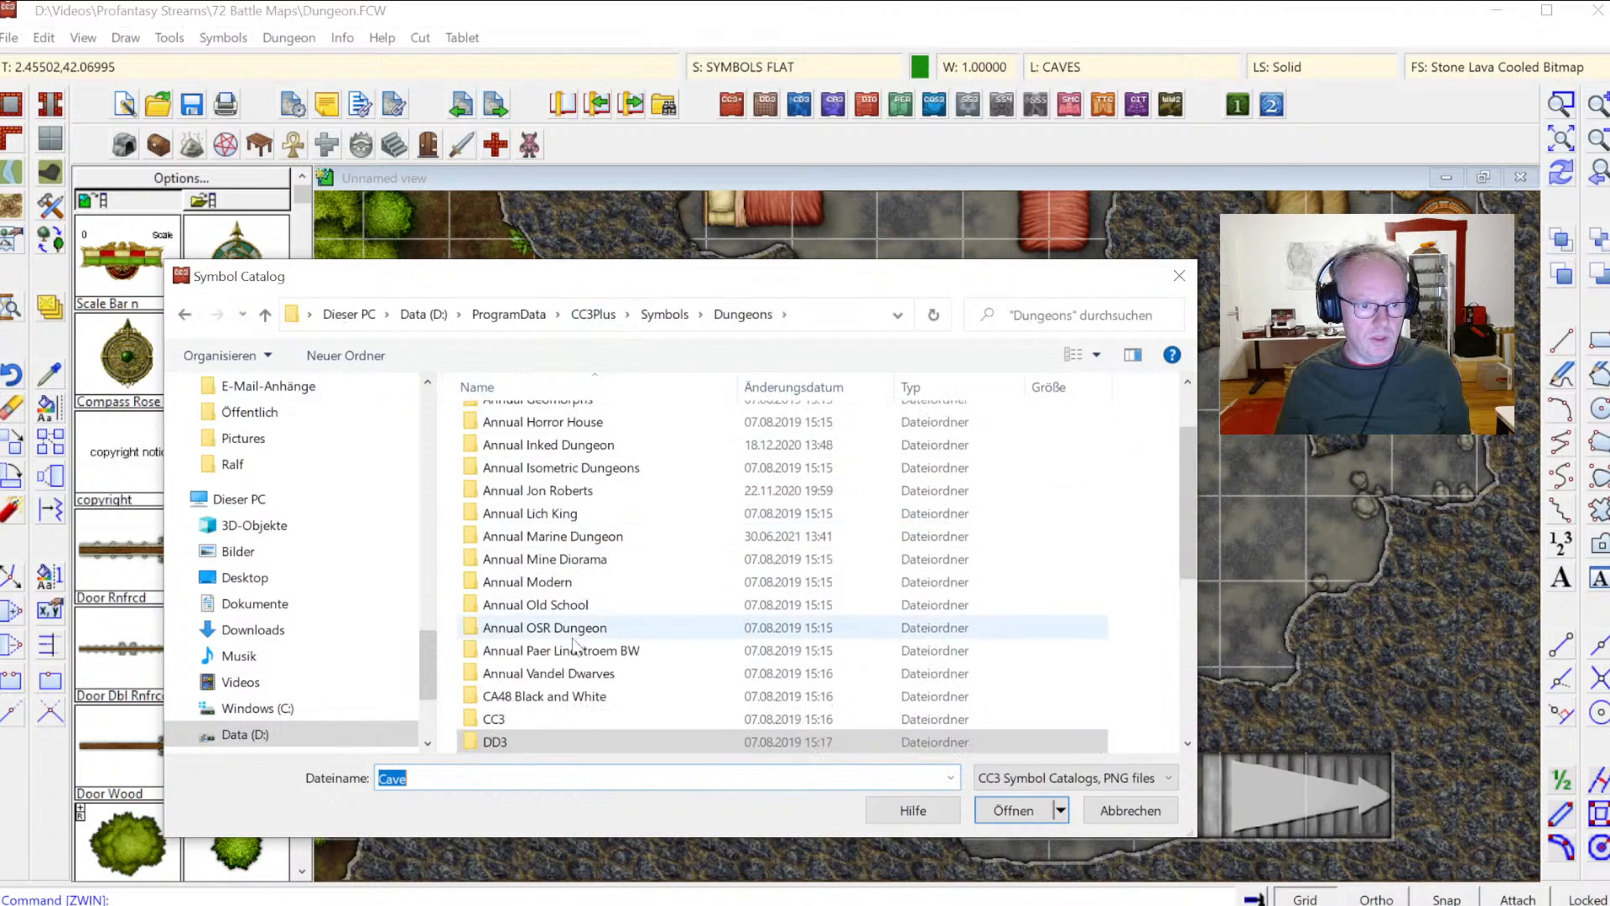
{"action": "scroll", "coordinate": [532, 731], "scroll_direction": "down", "scroll_amount": 4}
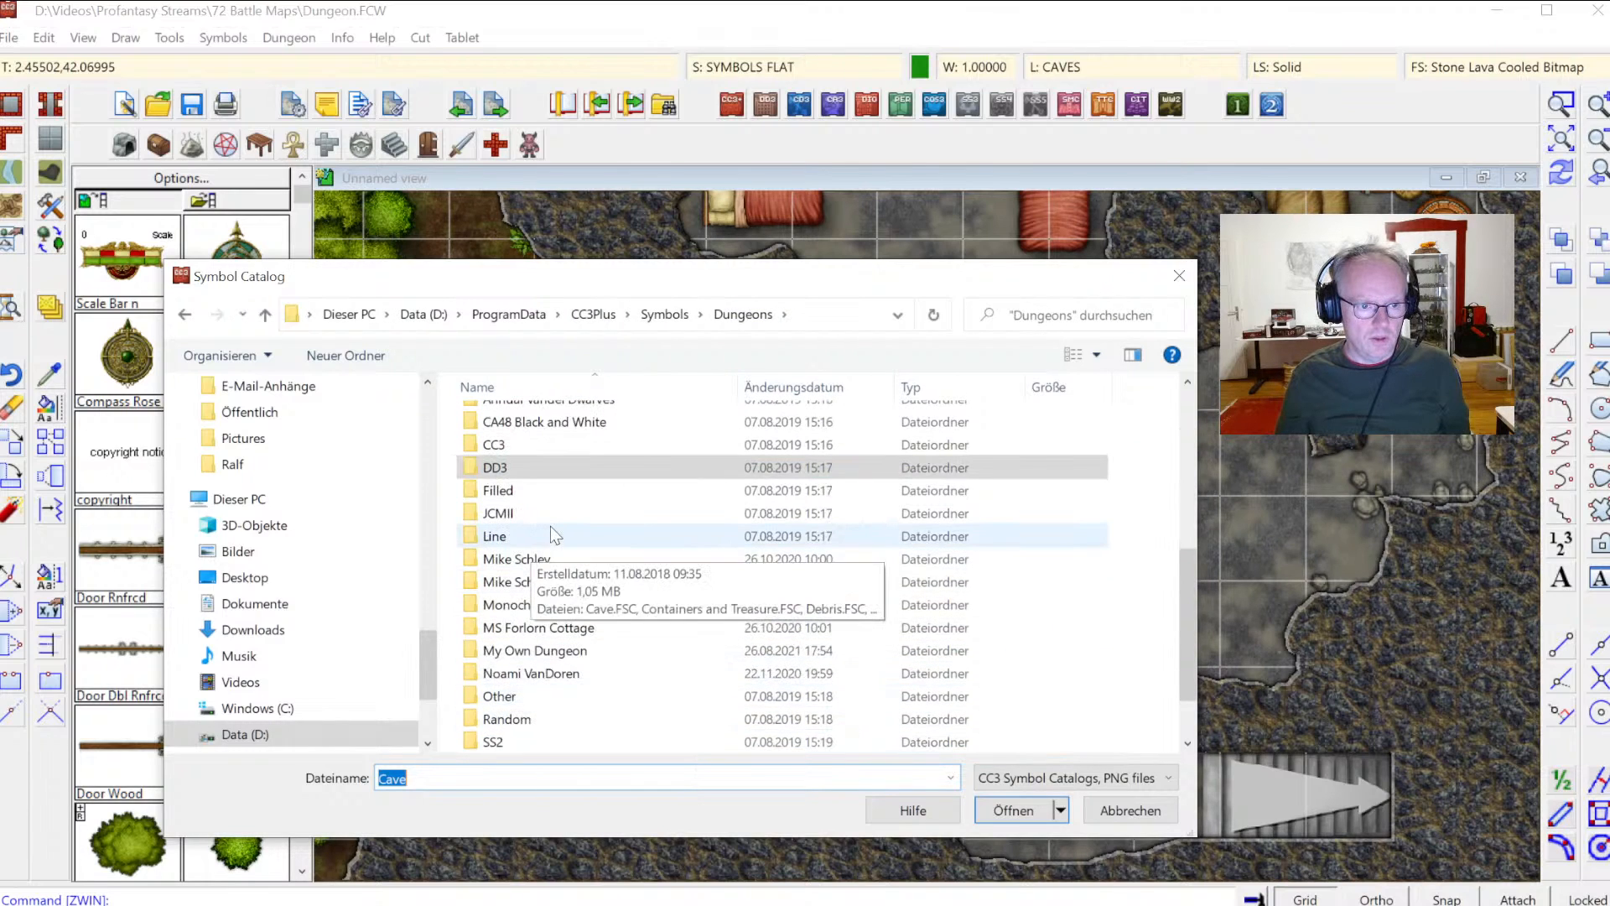
{"action": "scroll", "coordinate": [550, 526], "scroll_direction": "down", "scroll_amount": 1}
{"action": "scroll", "coordinate": [560, 634], "scroll_direction": "up", "scroll_amount": 2}
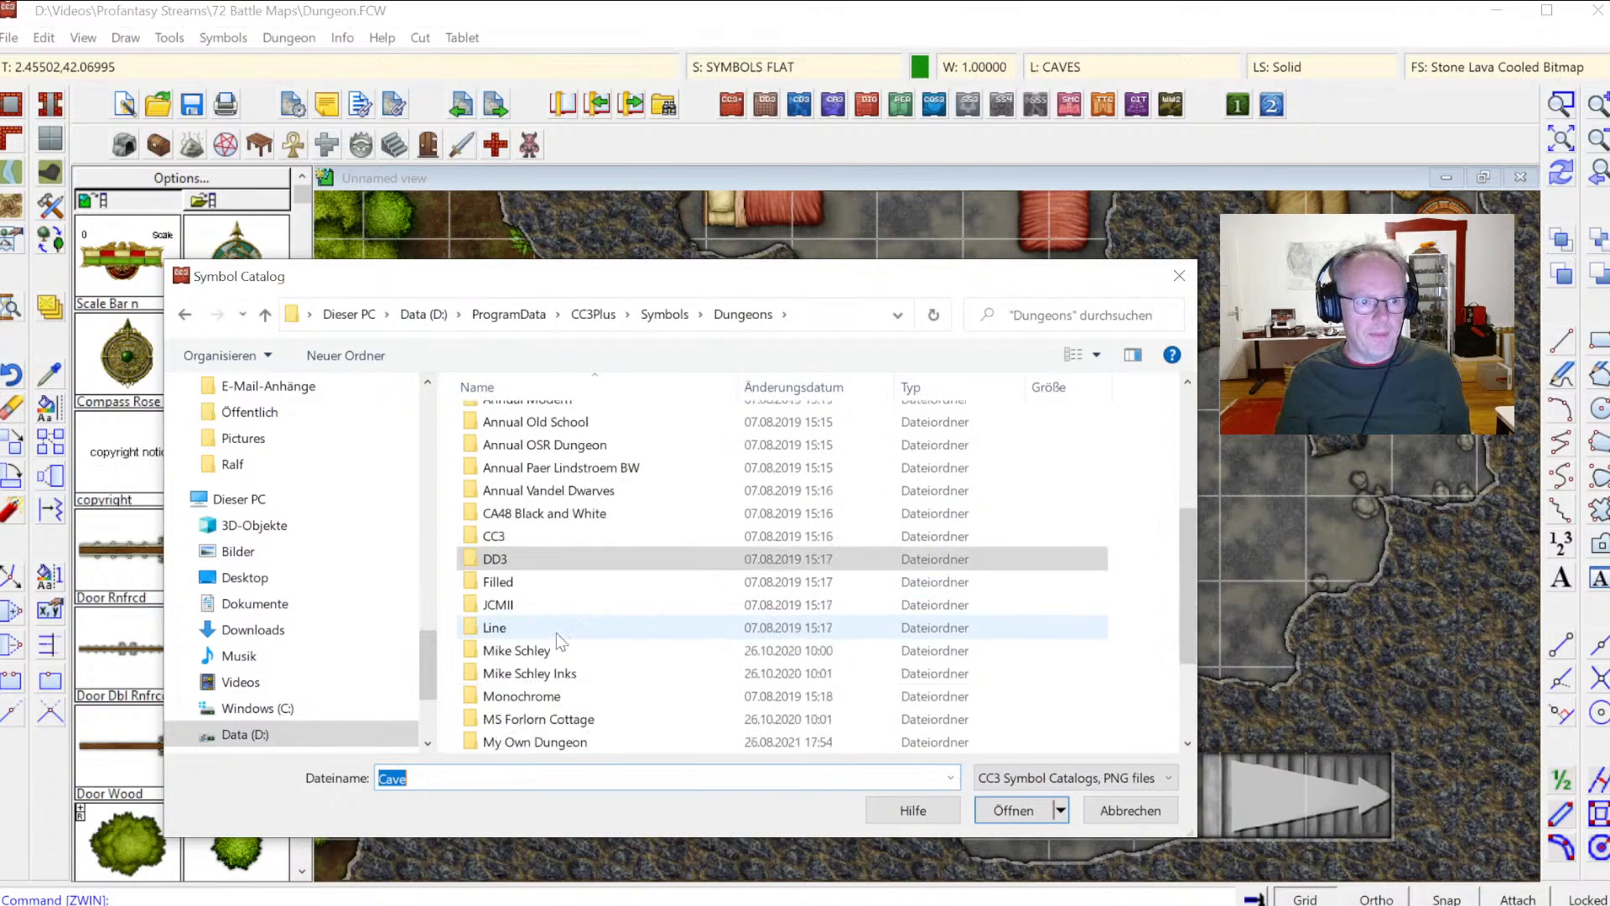
{"action": "scroll", "coordinate": [541, 671], "scroll_direction": "down", "scroll_amount": 2}
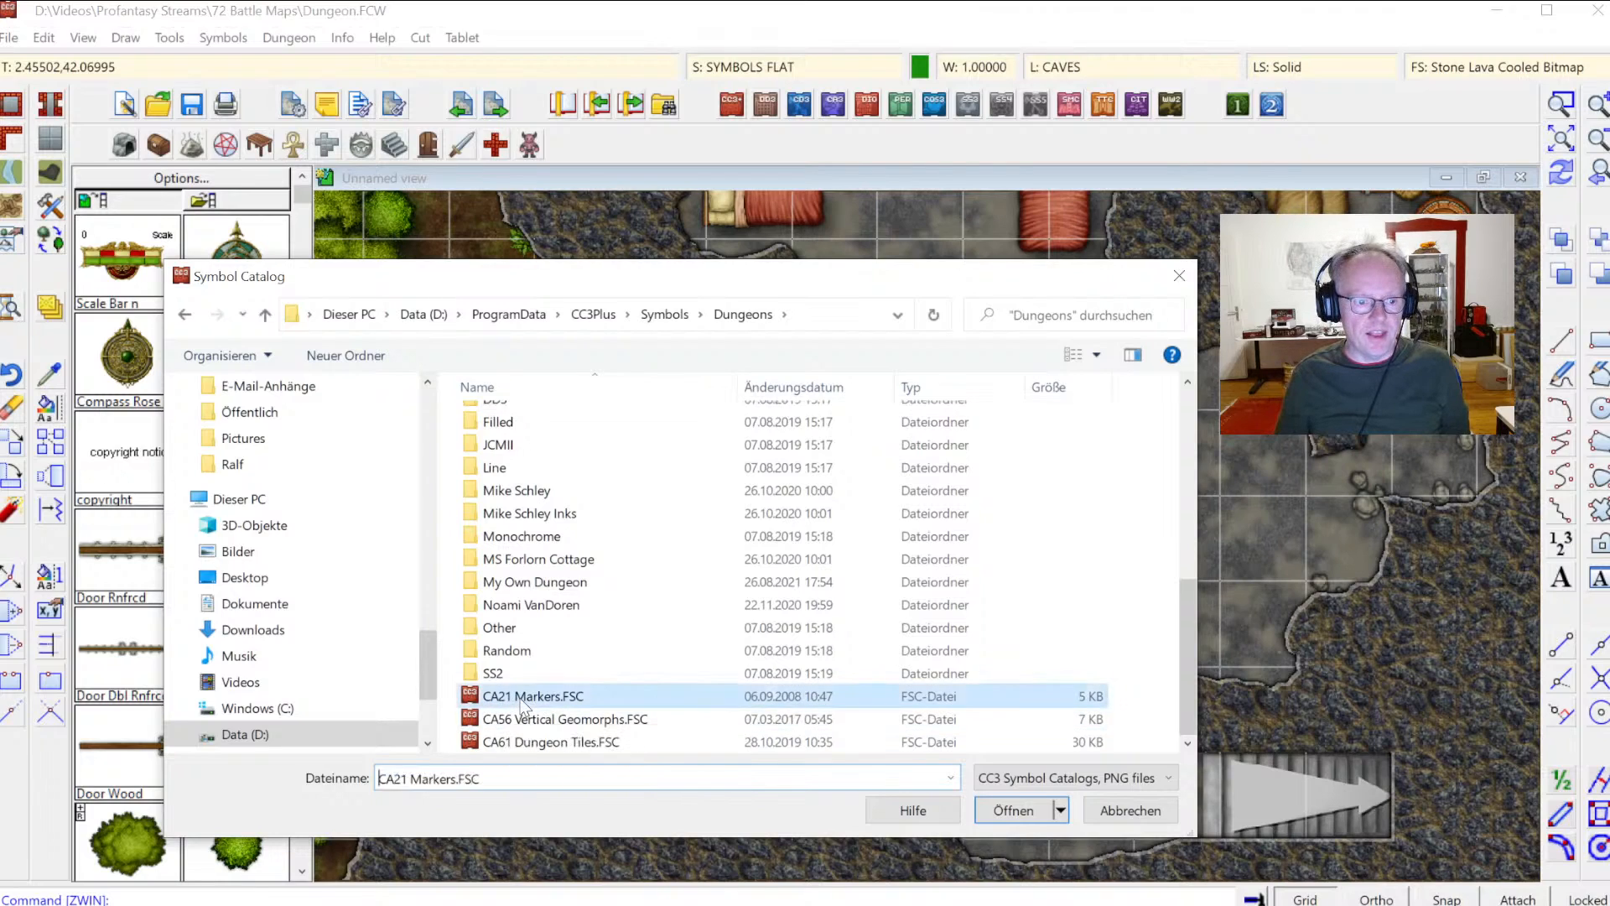
{"action": "double_click", "coordinate": [525, 698]}
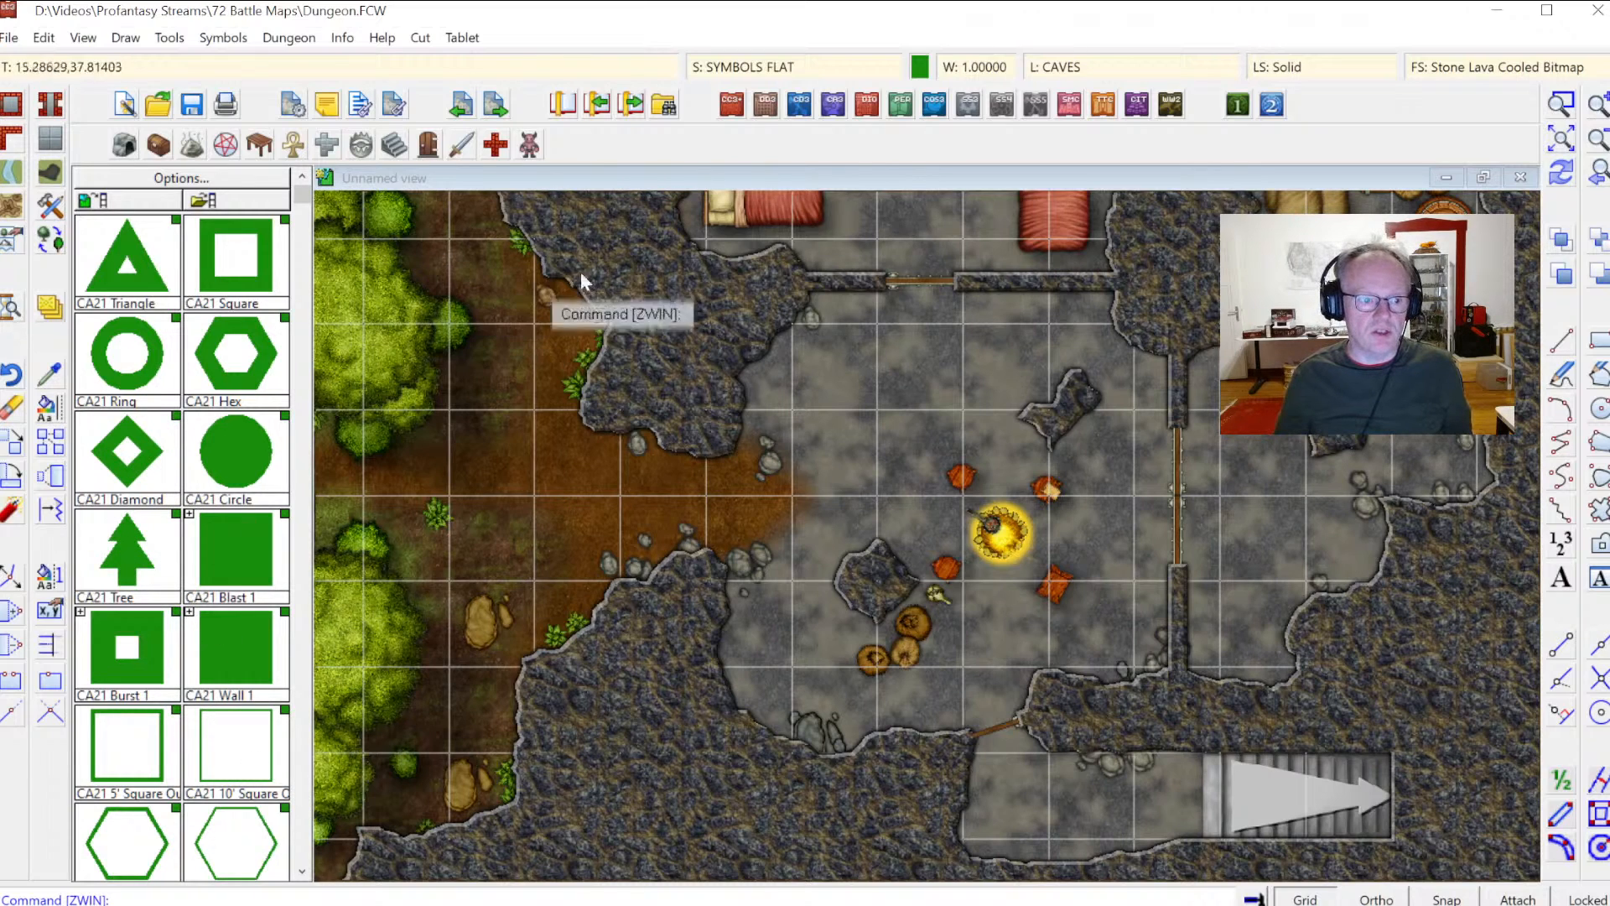
Step: Set the current drawing colour to light grey
{"action": "left_click", "coordinate": [920, 67]}
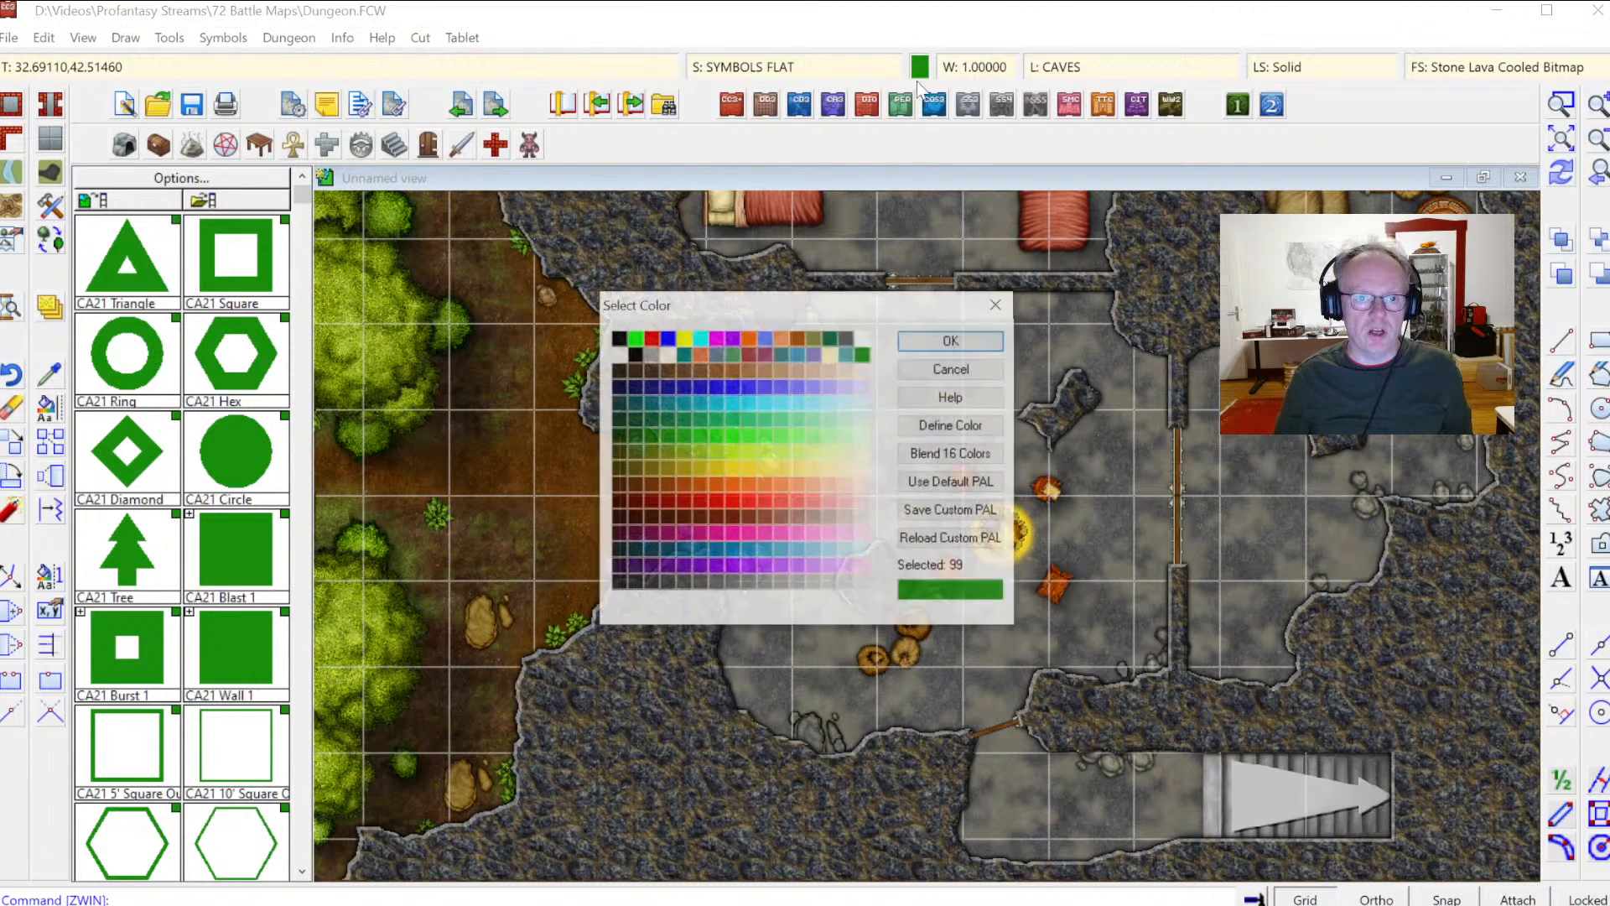
{"action": "left_click", "coordinate": [853, 584]}
{"action": "left_click", "coordinate": [954, 340]}
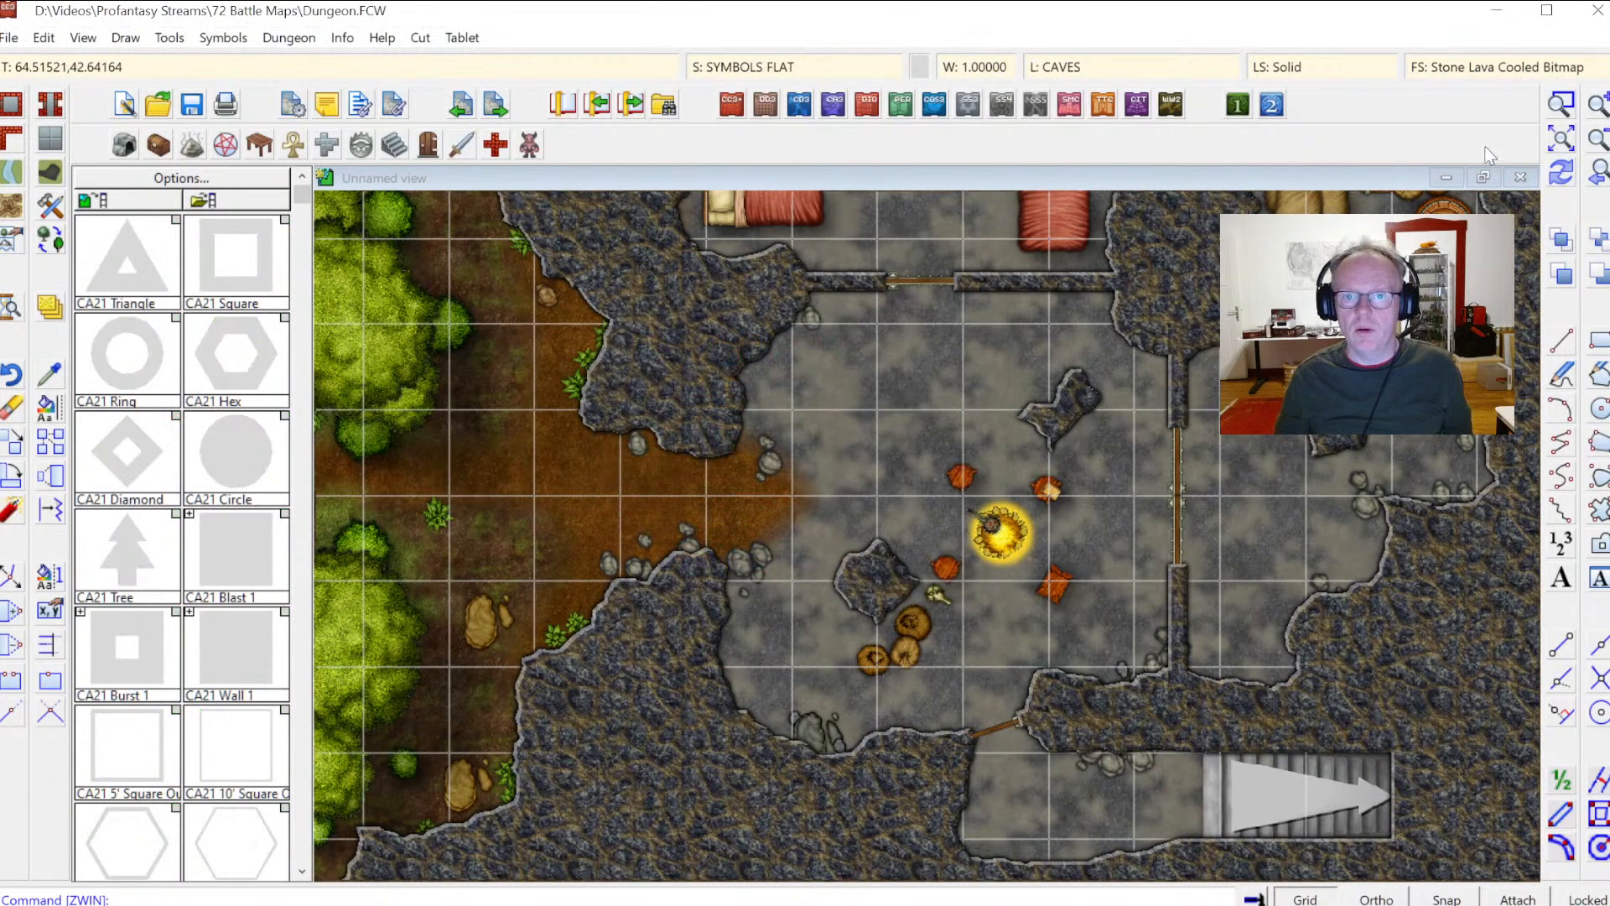
Step: Place four CA21 Tree markers over the forest west of the cave
{"action": "left_click", "coordinate": [1558, 139]}
{"action": "left_click", "coordinate": [1561, 104]}
{"action": "left_click", "coordinate": [457, 218]}
{"action": "left_click", "coordinate": [817, 821]}
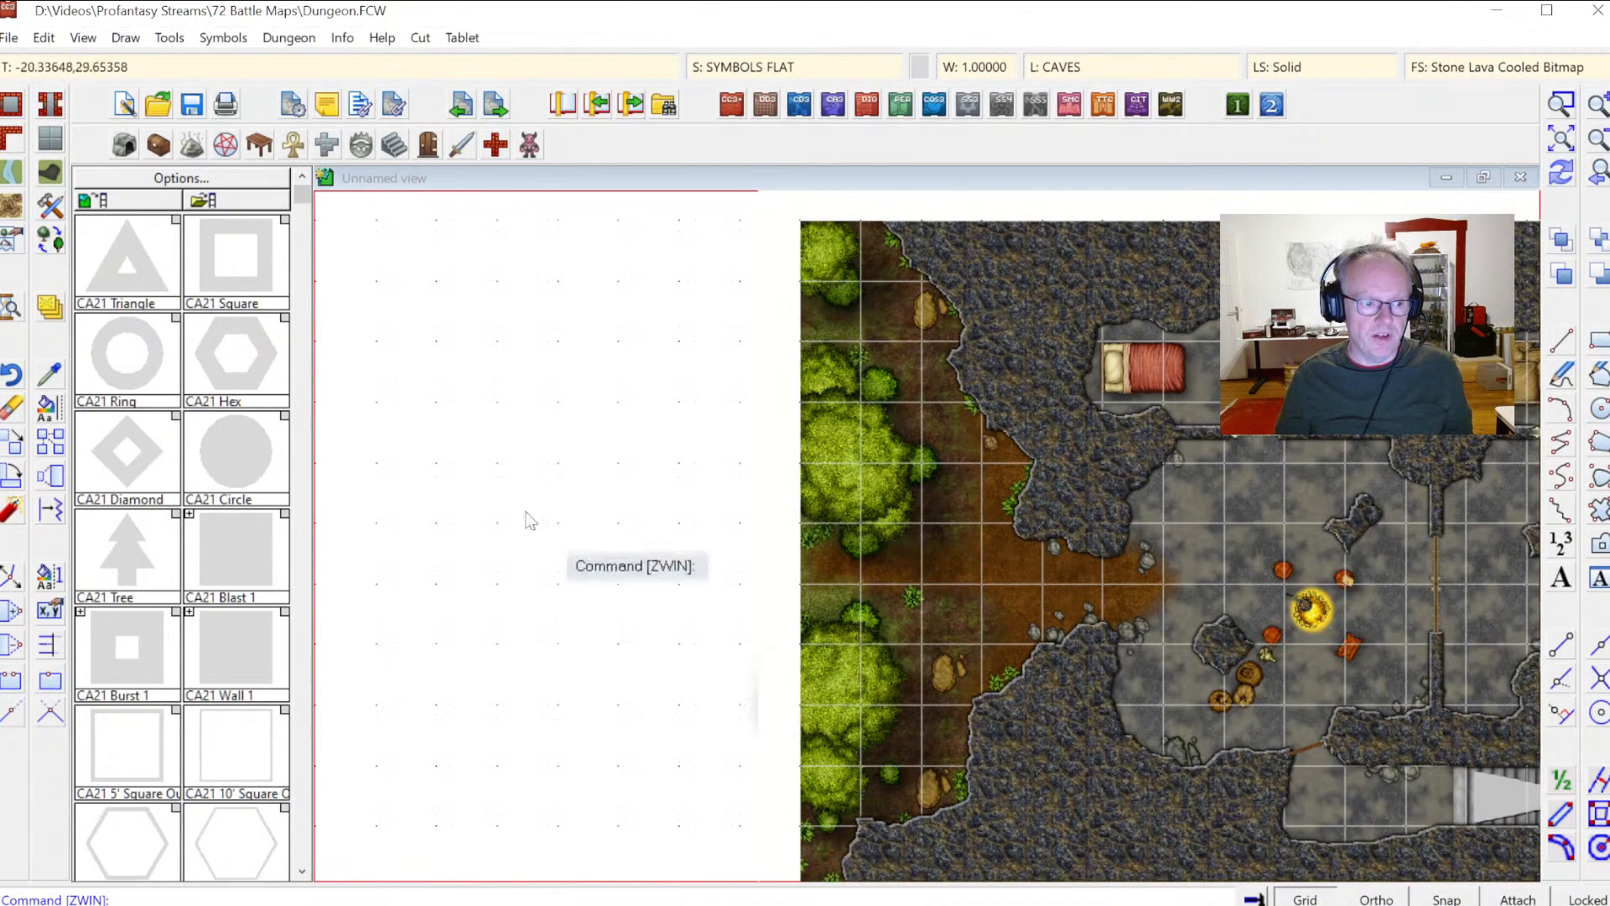
{"action": "left_click", "coordinate": [113, 557]}
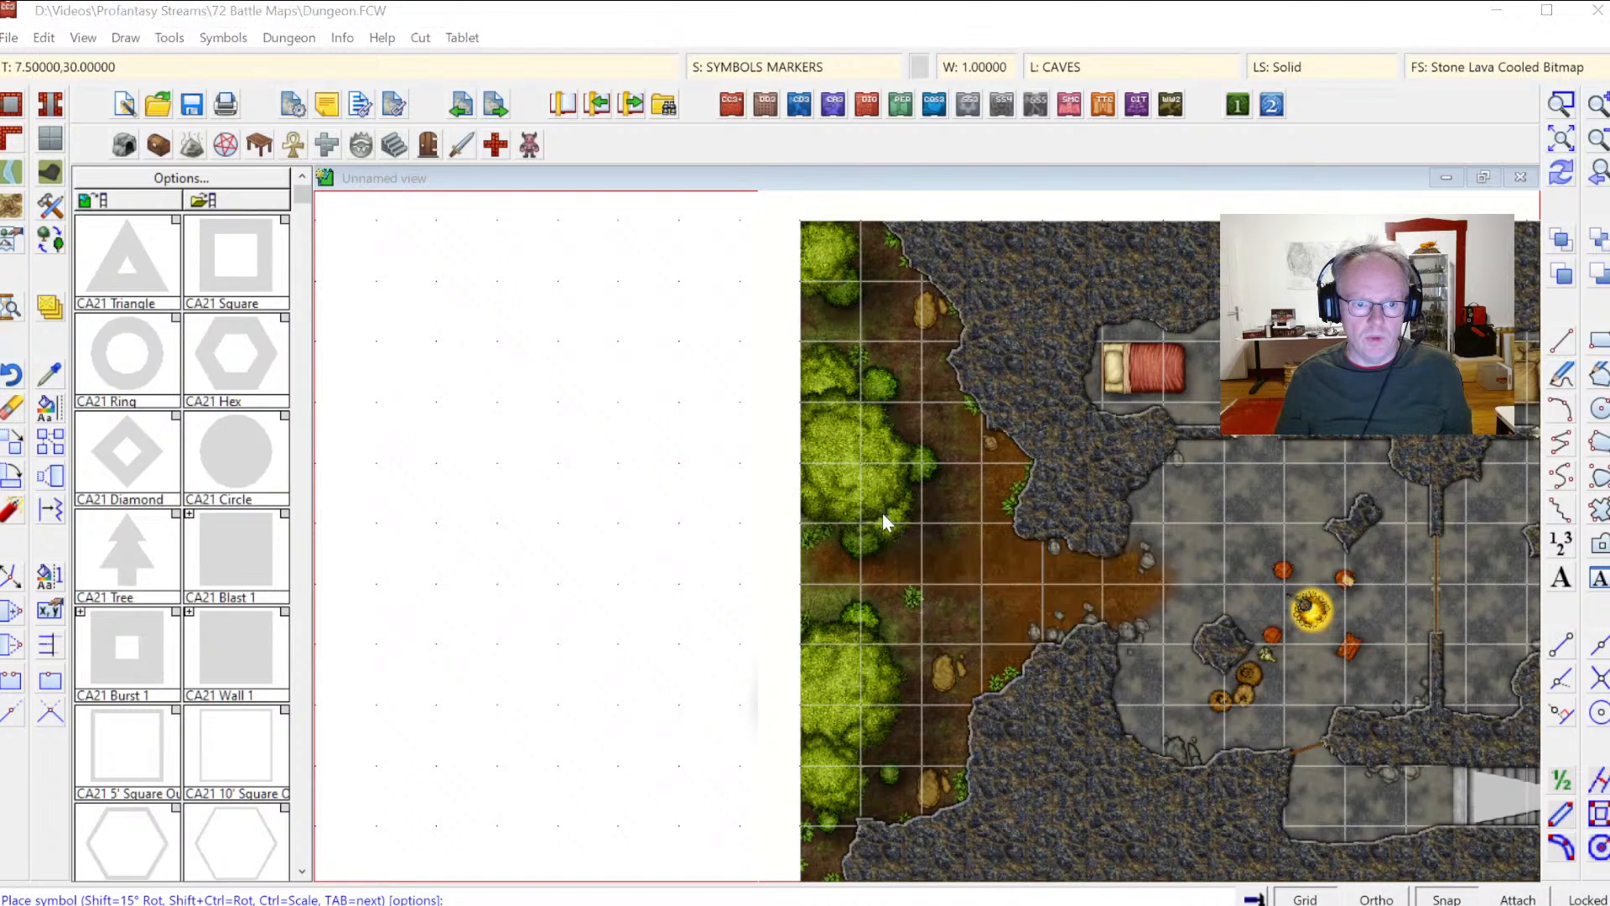
{"action": "right_click", "coordinate": [883, 511]}
{"action": "left_click", "coordinate": [891, 377]}
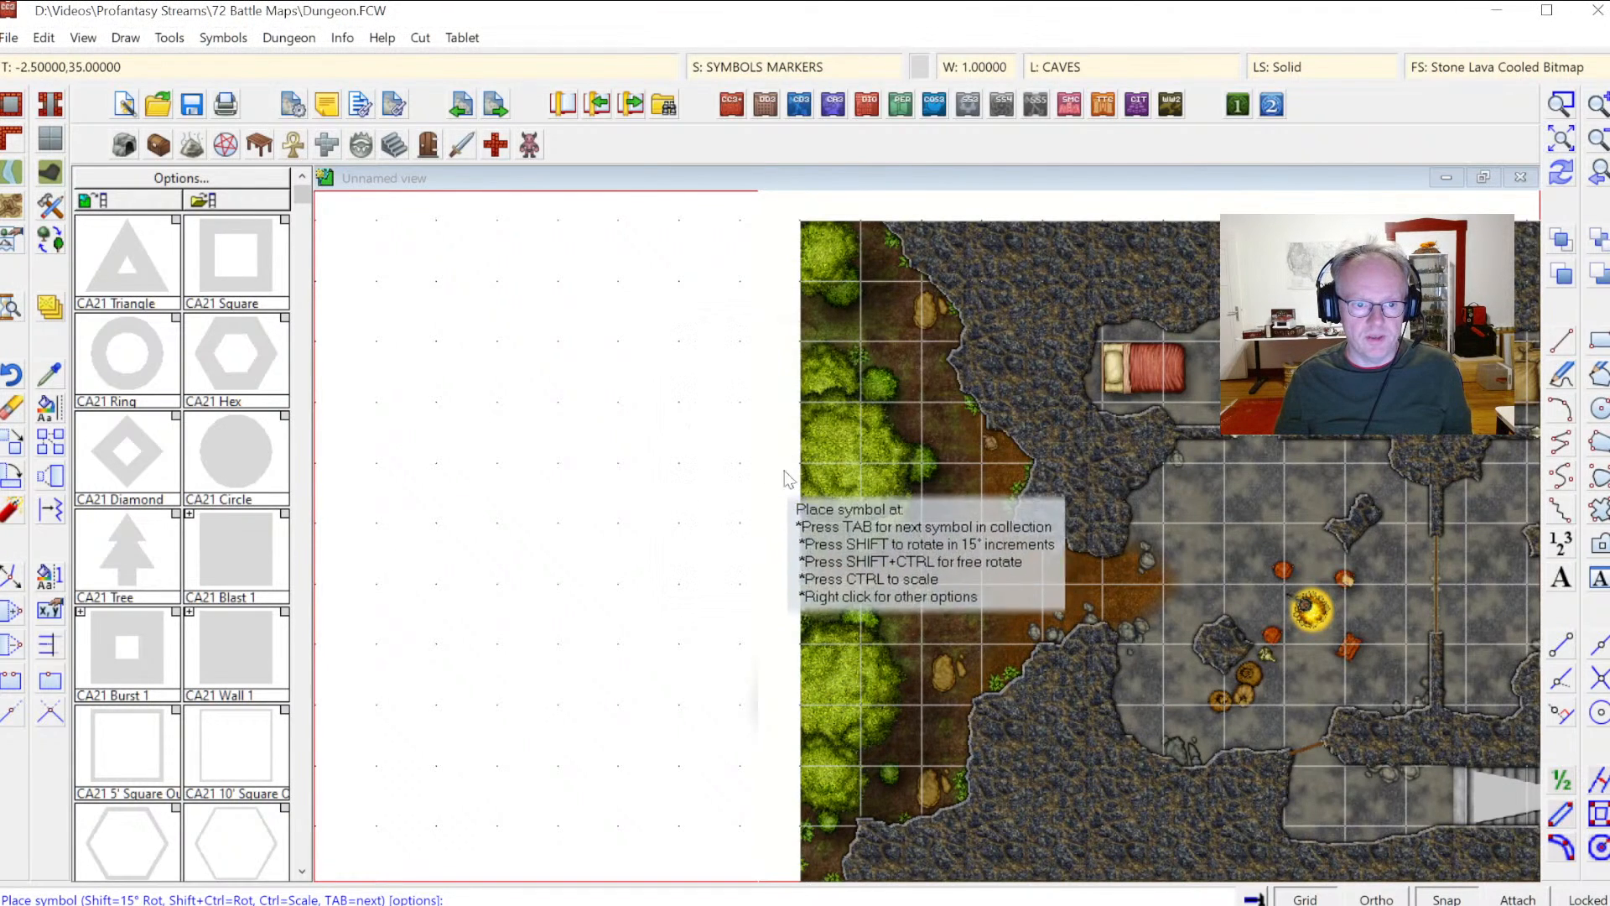
{"action": "left_click", "coordinate": [803, 464]}
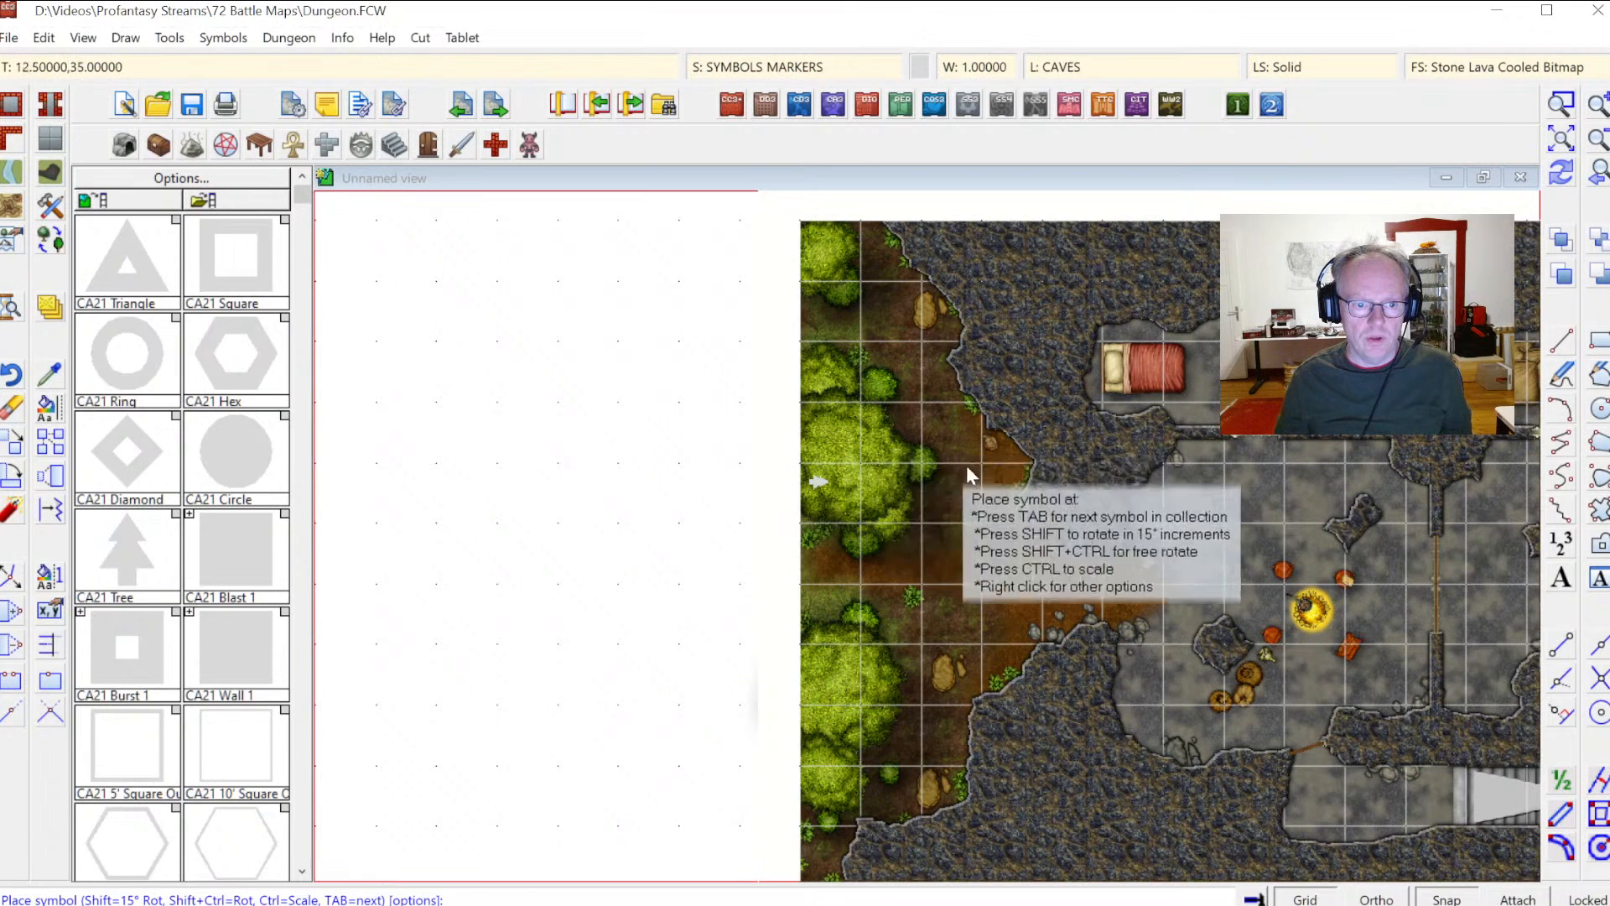
{"action": "left_click", "coordinate": [49, 37]}
{"action": "left_click", "coordinate": [61, 62]}
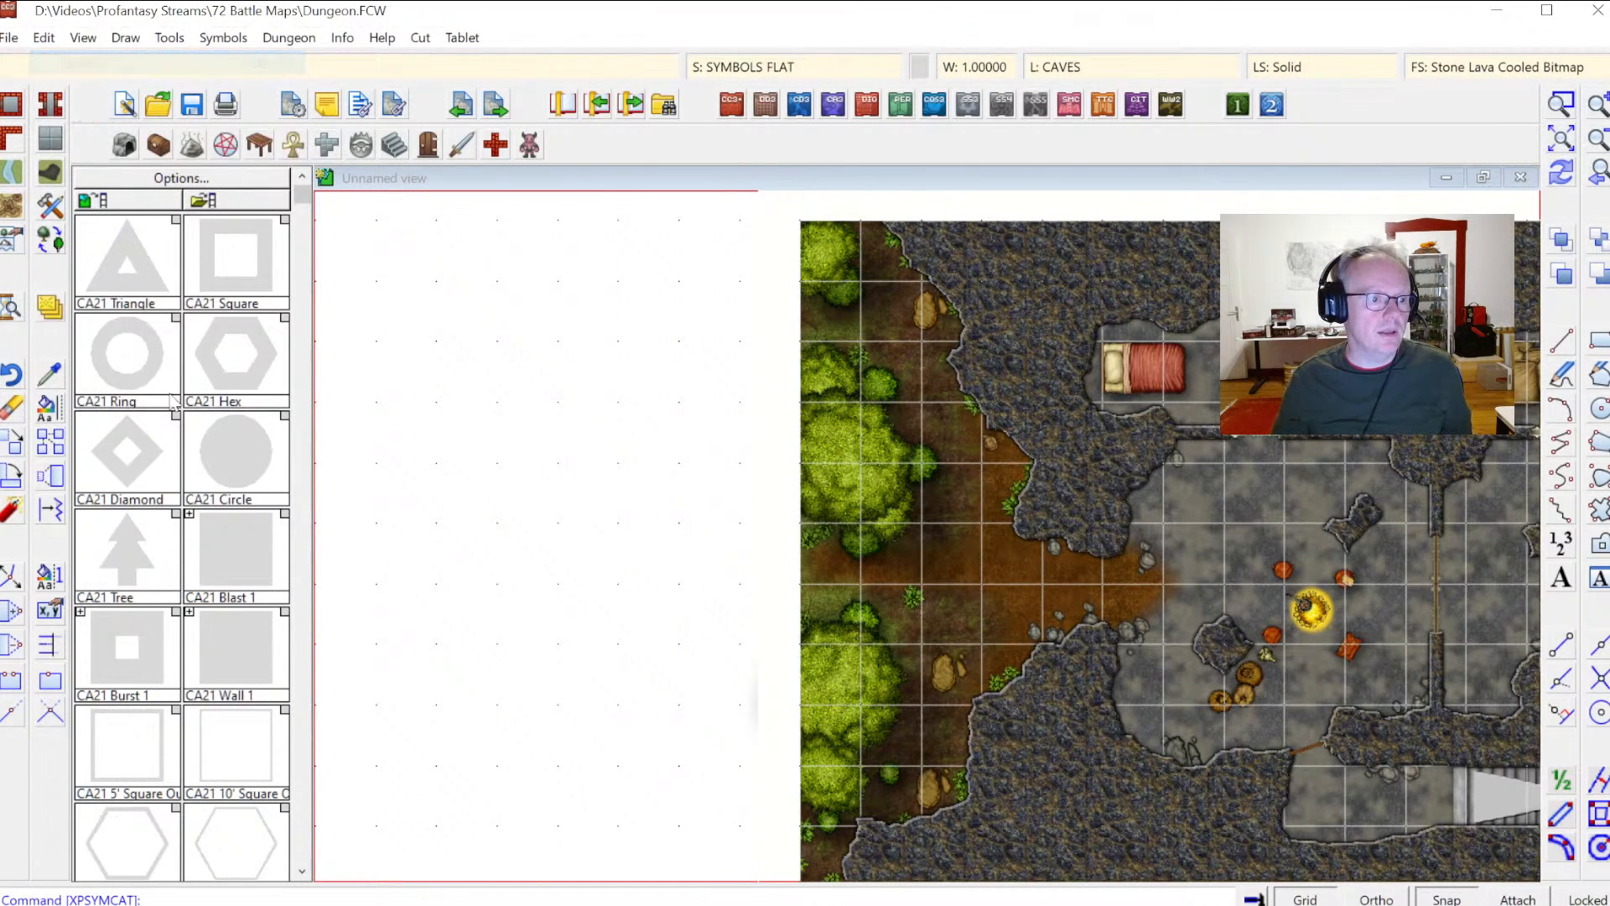
{"action": "right_click", "coordinate": [913, 478]}
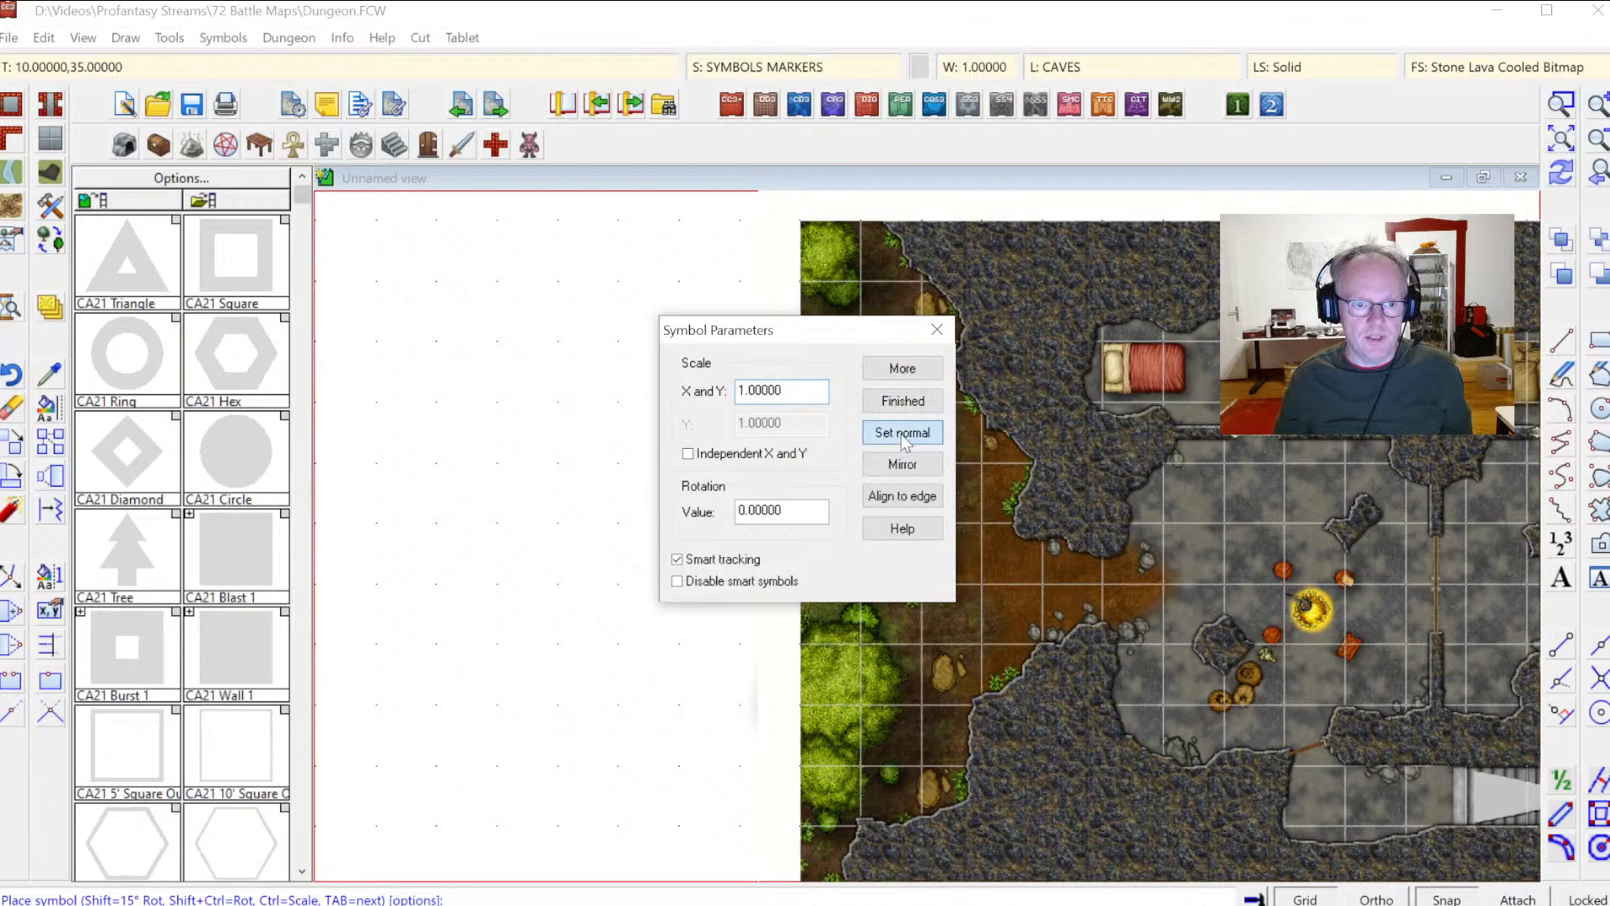
{"action": "left_click", "coordinate": [903, 399]}
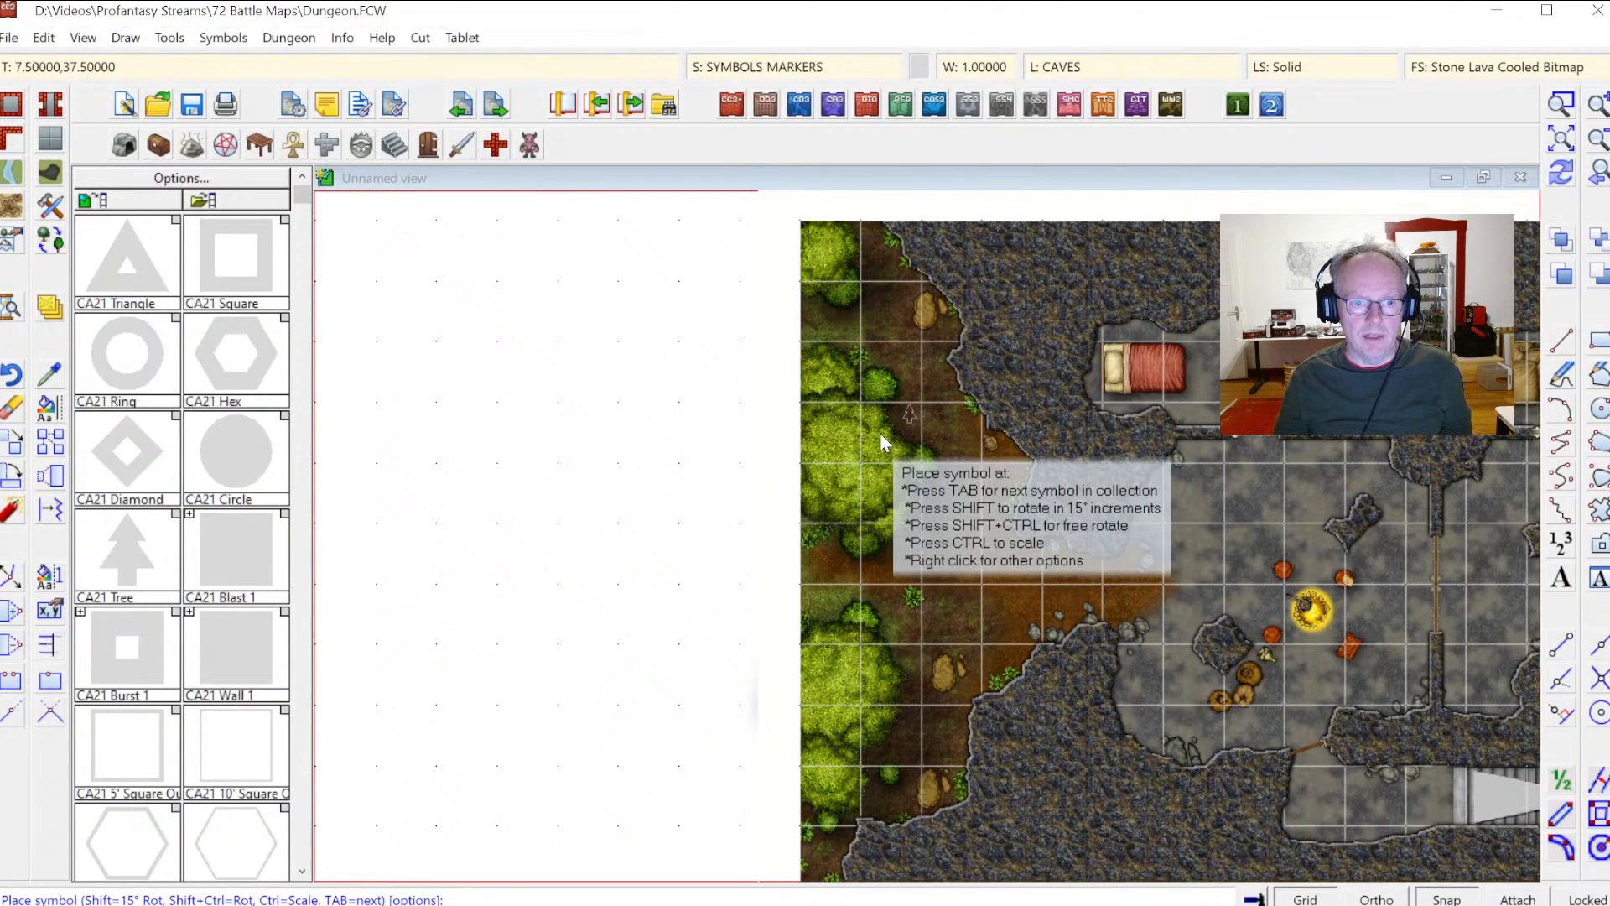
{"action": "left_click", "coordinate": [886, 440]}
{"action": "left_click", "coordinate": [887, 493]}
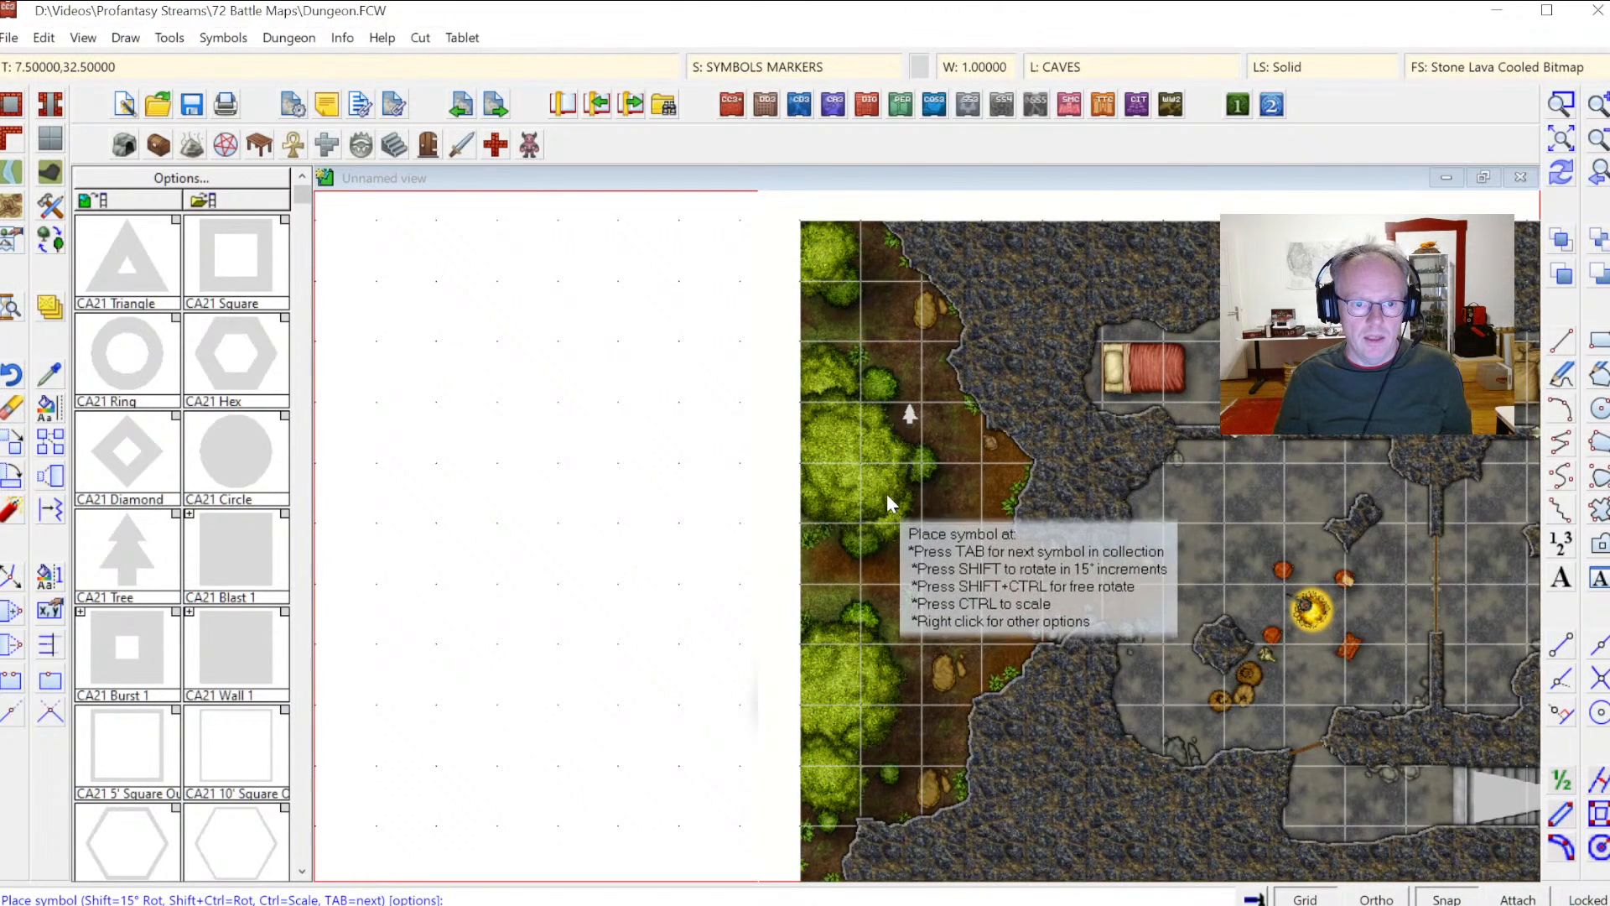
{"action": "left_click", "coordinate": [834, 483]}
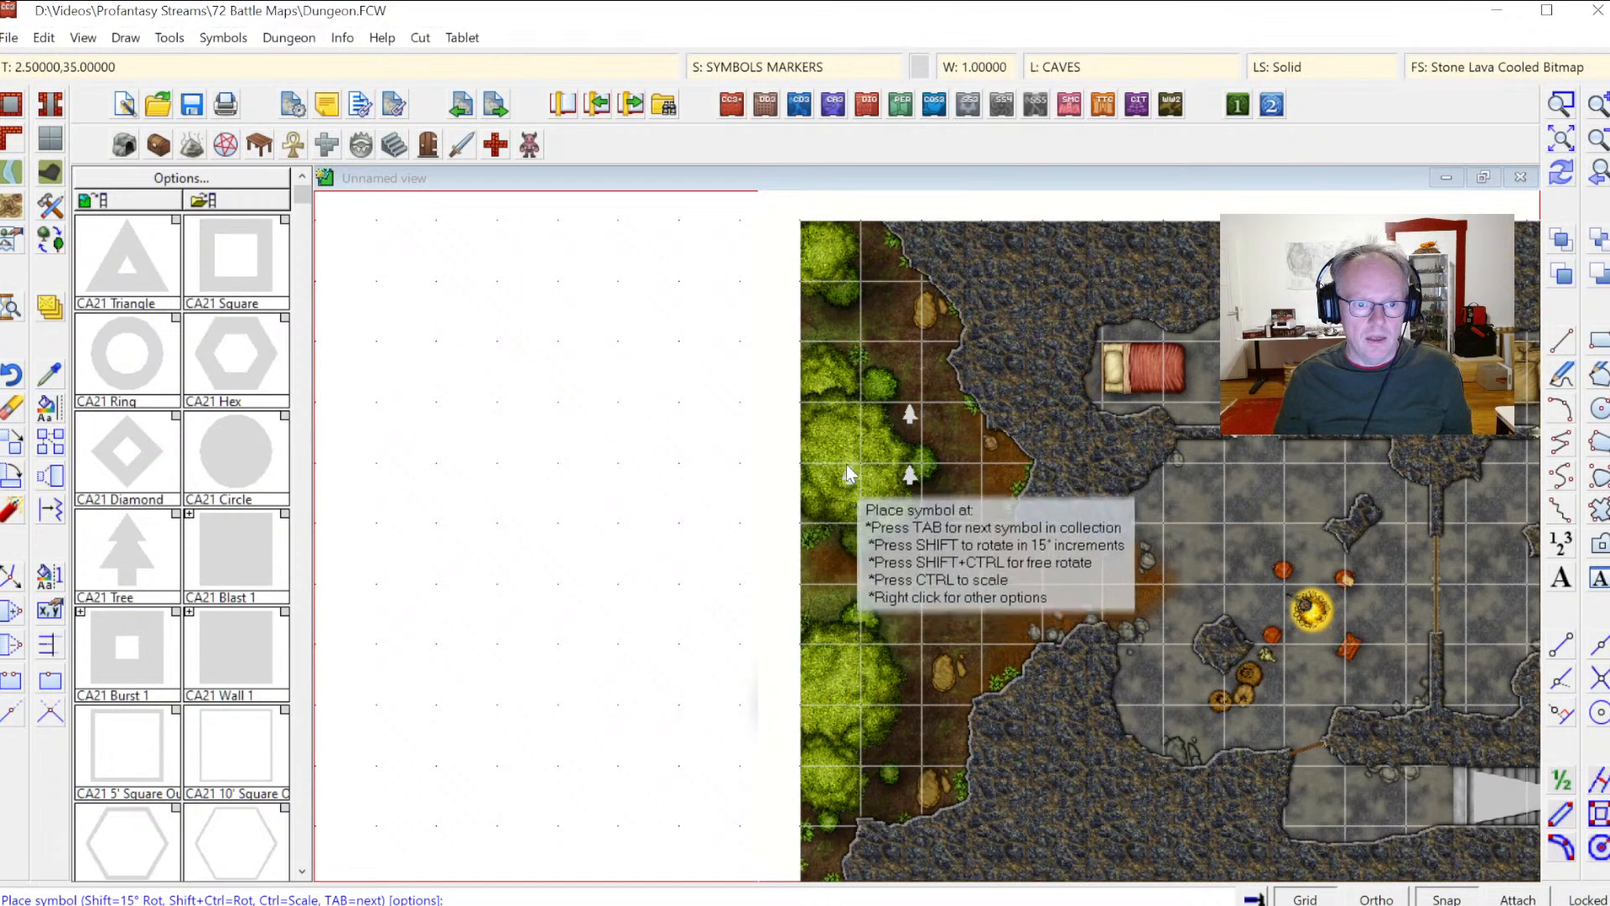
{"action": "left_click", "coordinate": [840, 431]}
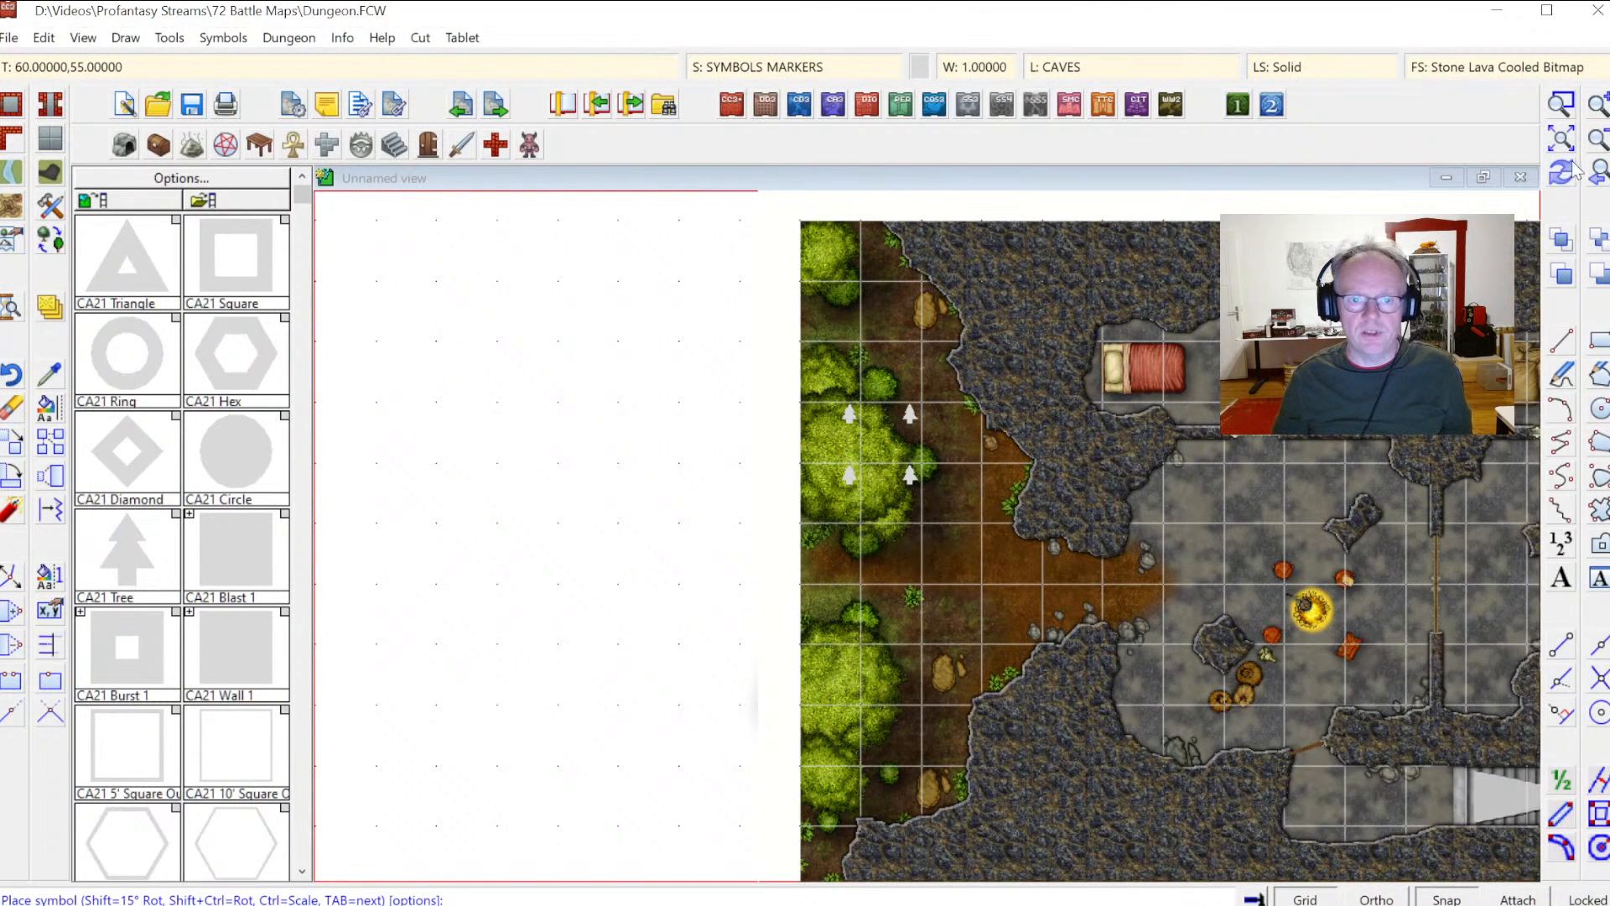
Step: Add two more tree markers lower in the forest, below the first ones
{"action": "left_click", "coordinate": [1561, 104]}
{"action": "left_click", "coordinate": [755, 356]}
{"action": "left_click", "coordinate": [956, 591]}
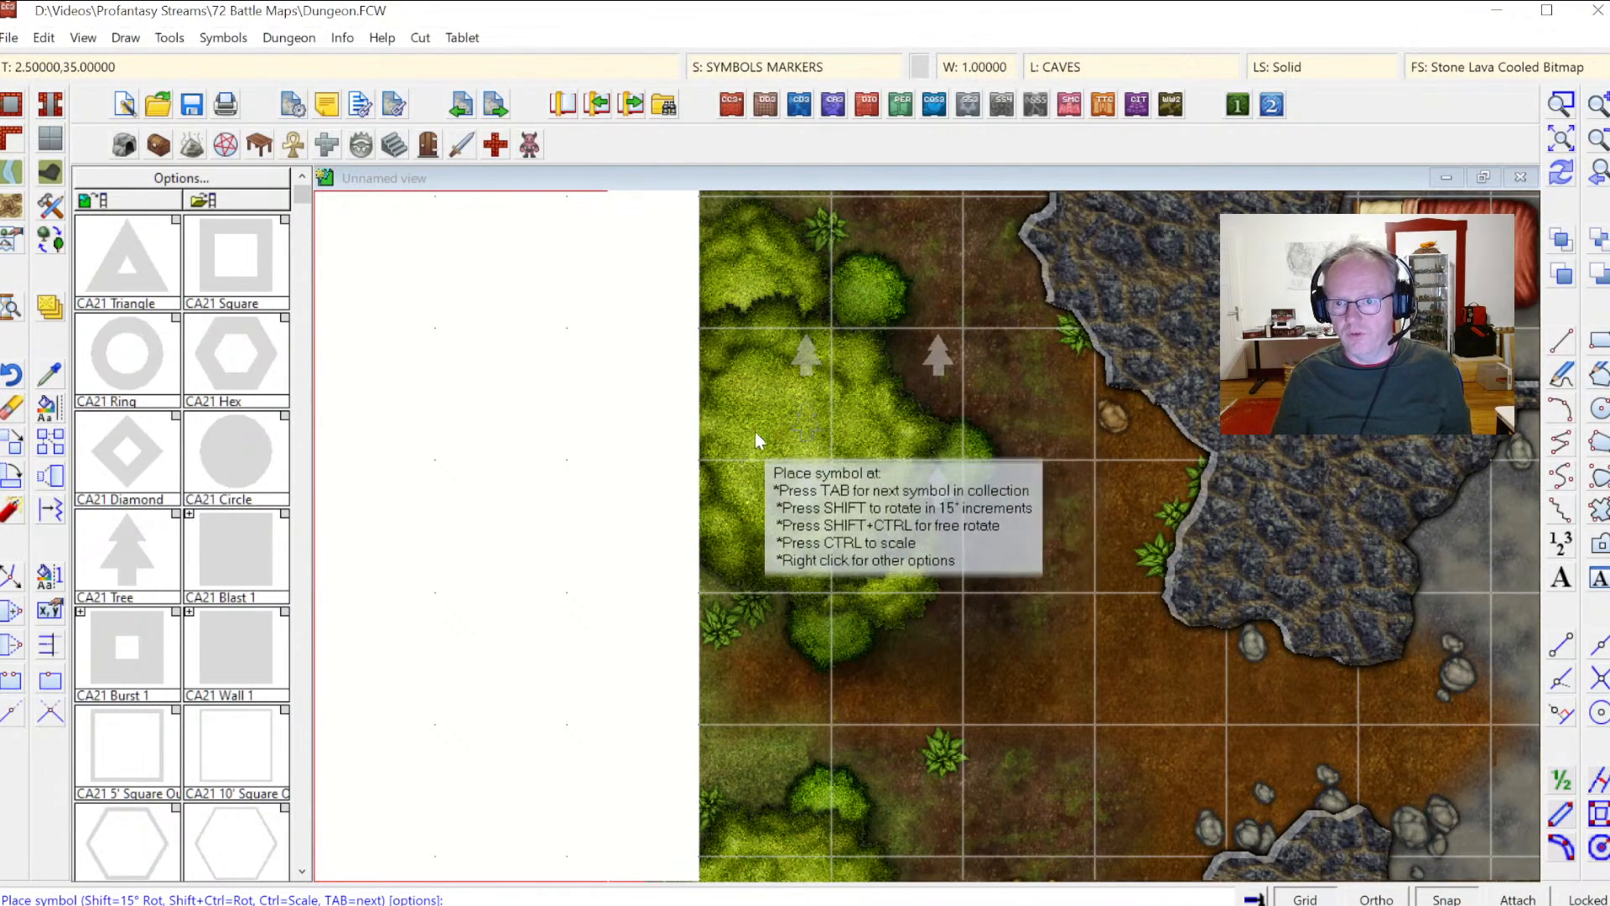
{"action": "left_click", "coordinate": [801, 527]}
{"action": "left_click", "coordinate": [932, 526]}
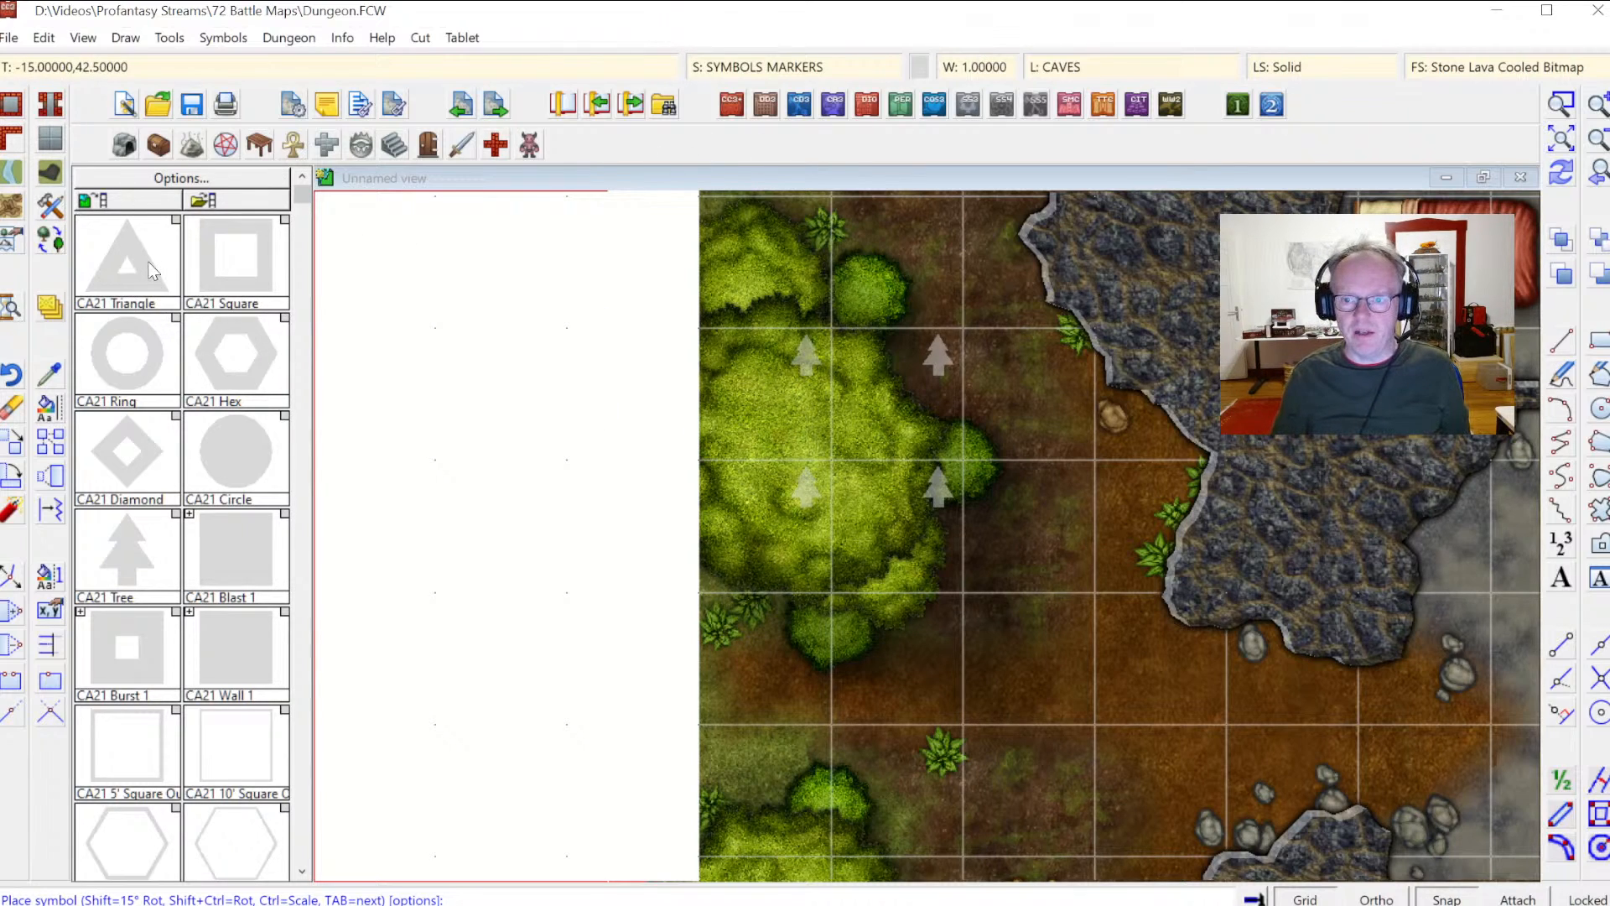
Step: Place four CA21 Triangle markers on the dirt strip beside the rocks west of the cave
{"action": "left_click", "coordinate": [130, 281]}
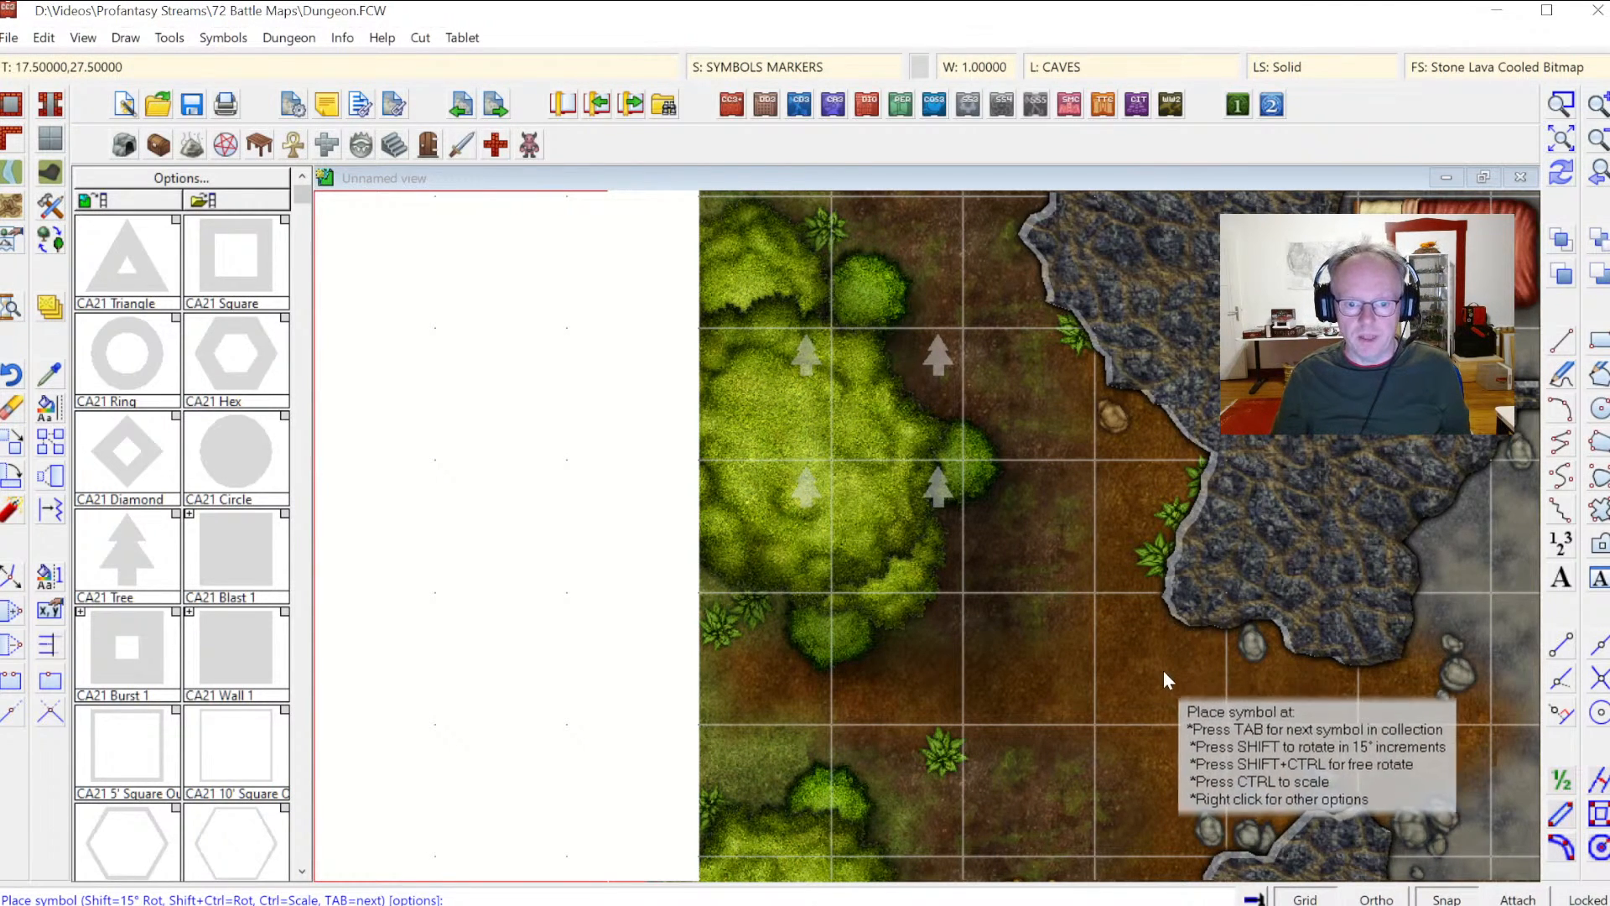
{"action": "left_click", "coordinate": [1287, 651]}
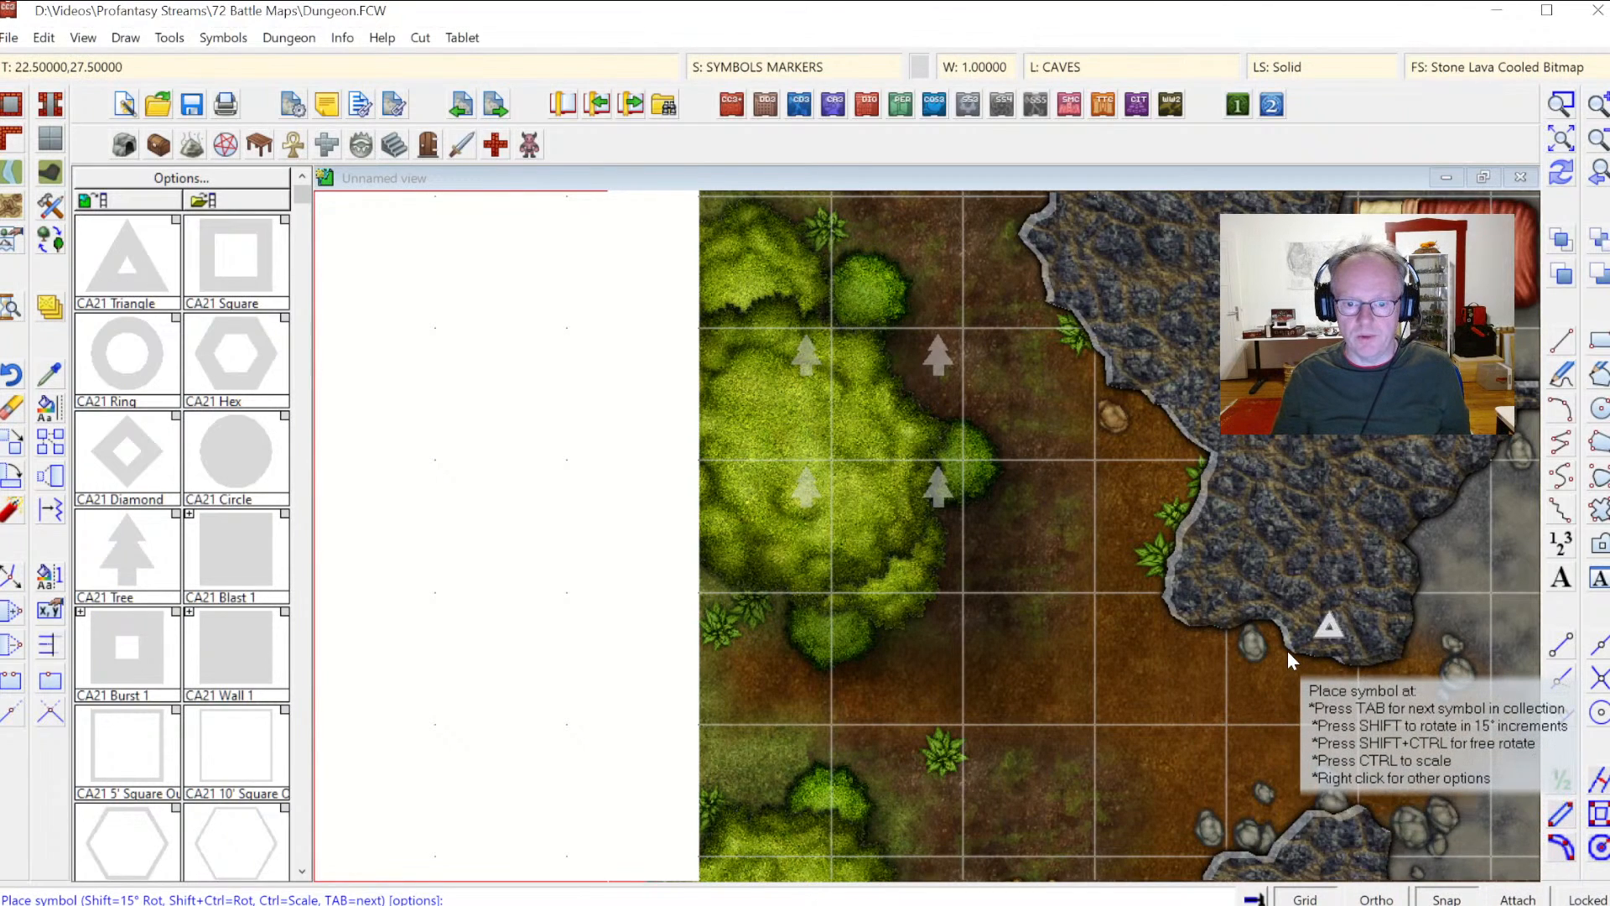
{"action": "left_click", "coordinate": [1145, 646]}
{"action": "left_click", "coordinate": [1157, 807]}
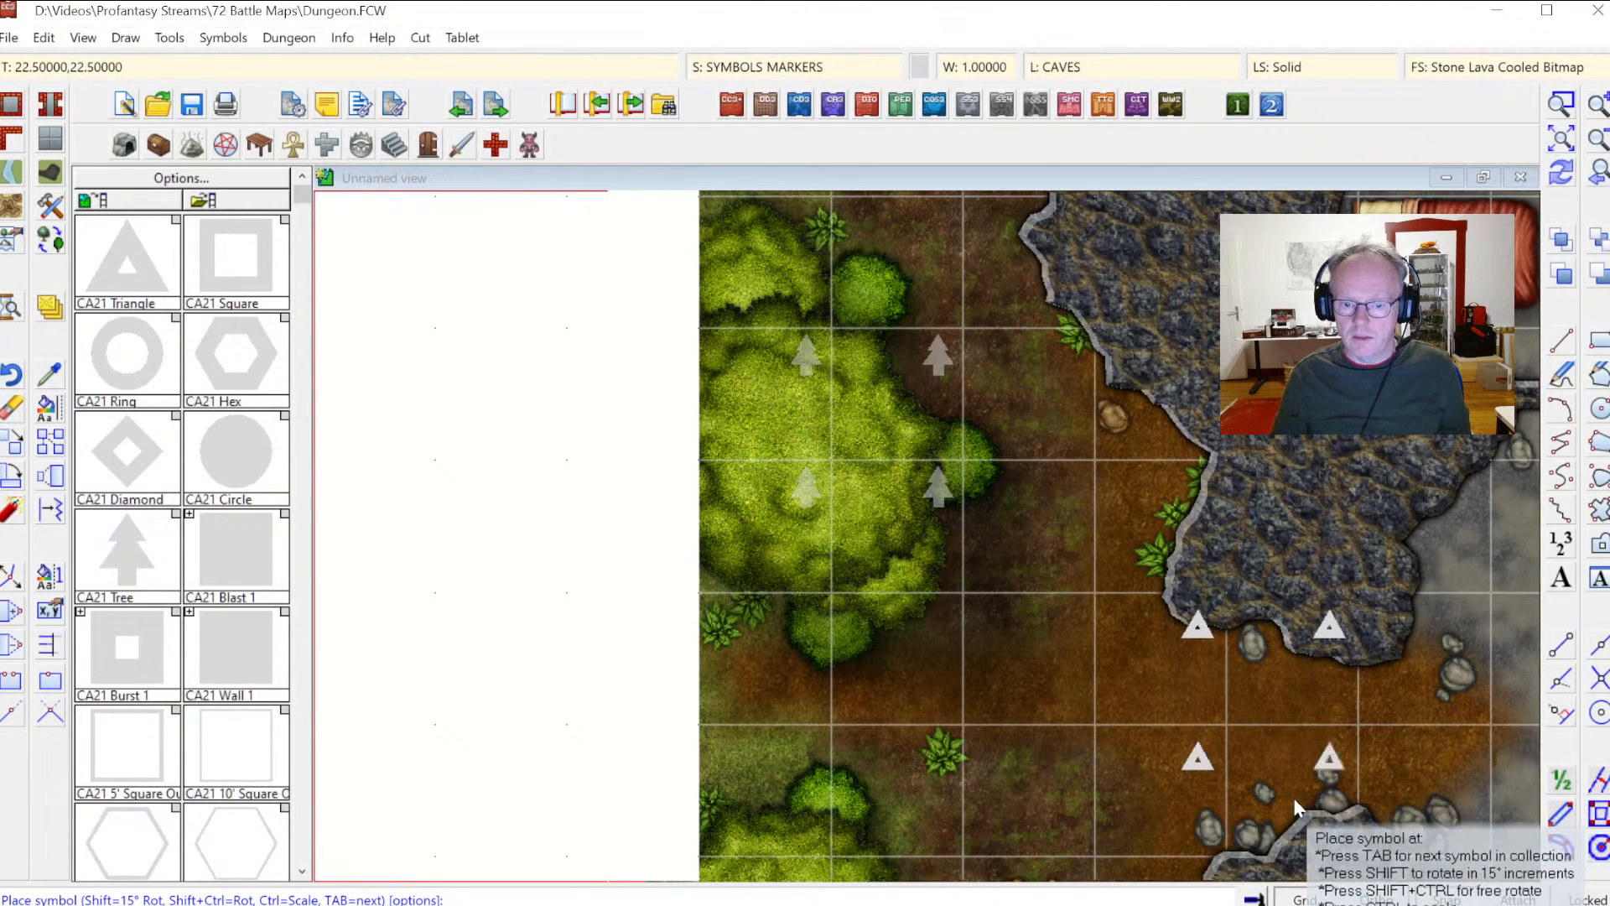
{"action": "left_click", "coordinate": [1293, 798]}
{"action": "left_click", "coordinate": [1562, 174]}
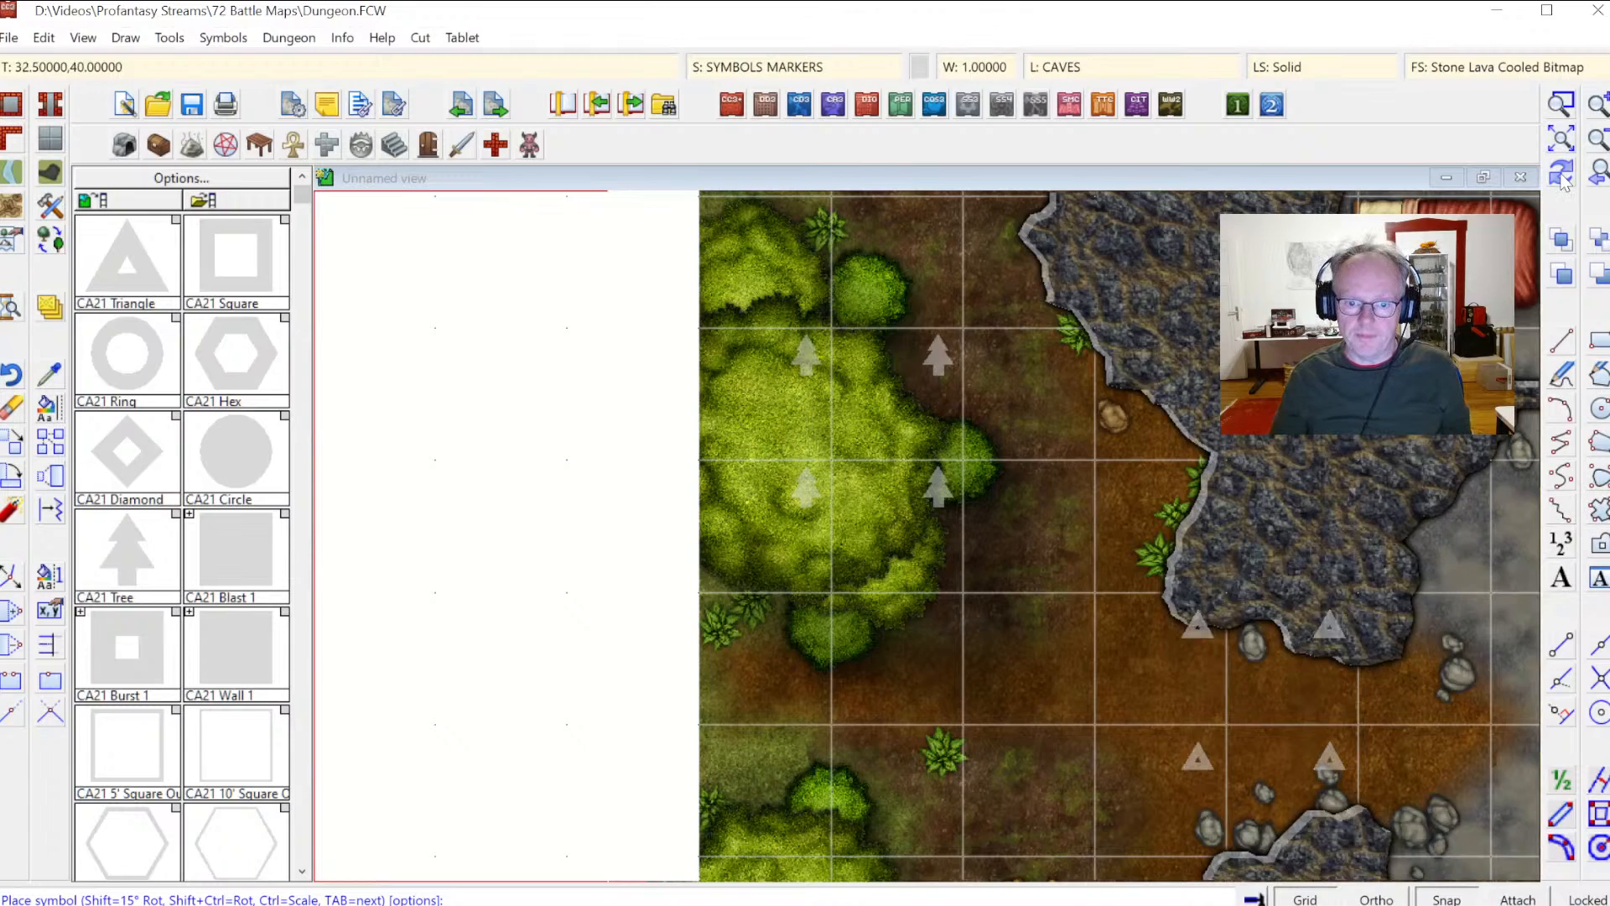
{"action": "left_click", "coordinate": [1563, 136]}
{"action": "left_click", "coordinate": [1561, 104]}
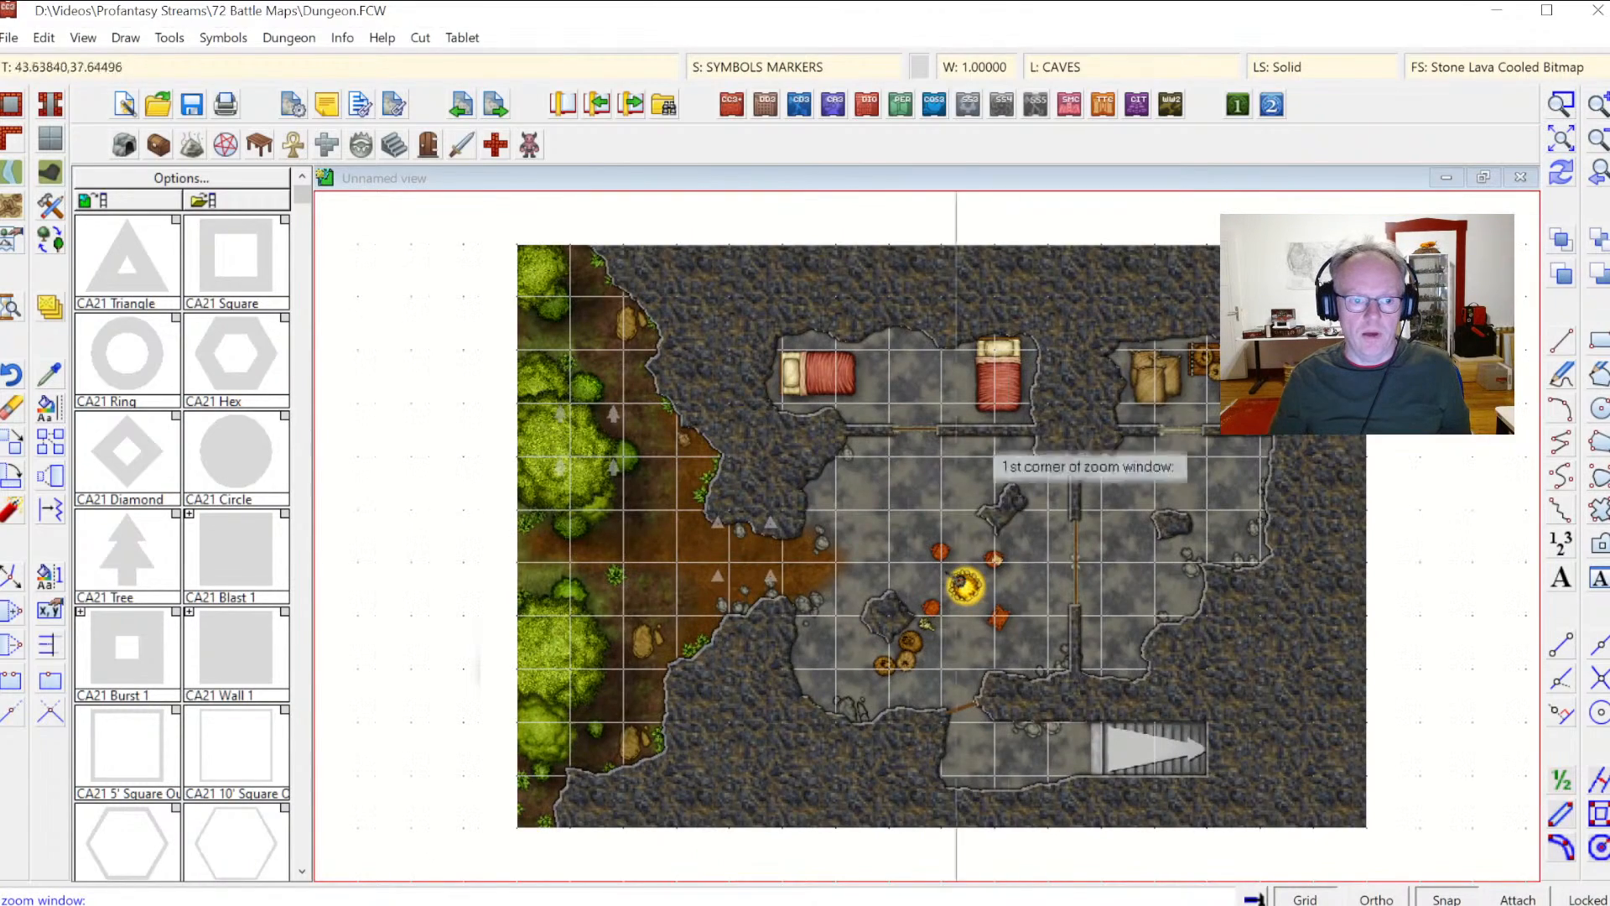
{"action": "left_click", "coordinate": [625, 396]}
{"action": "left_click", "coordinate": [1197, 784]}
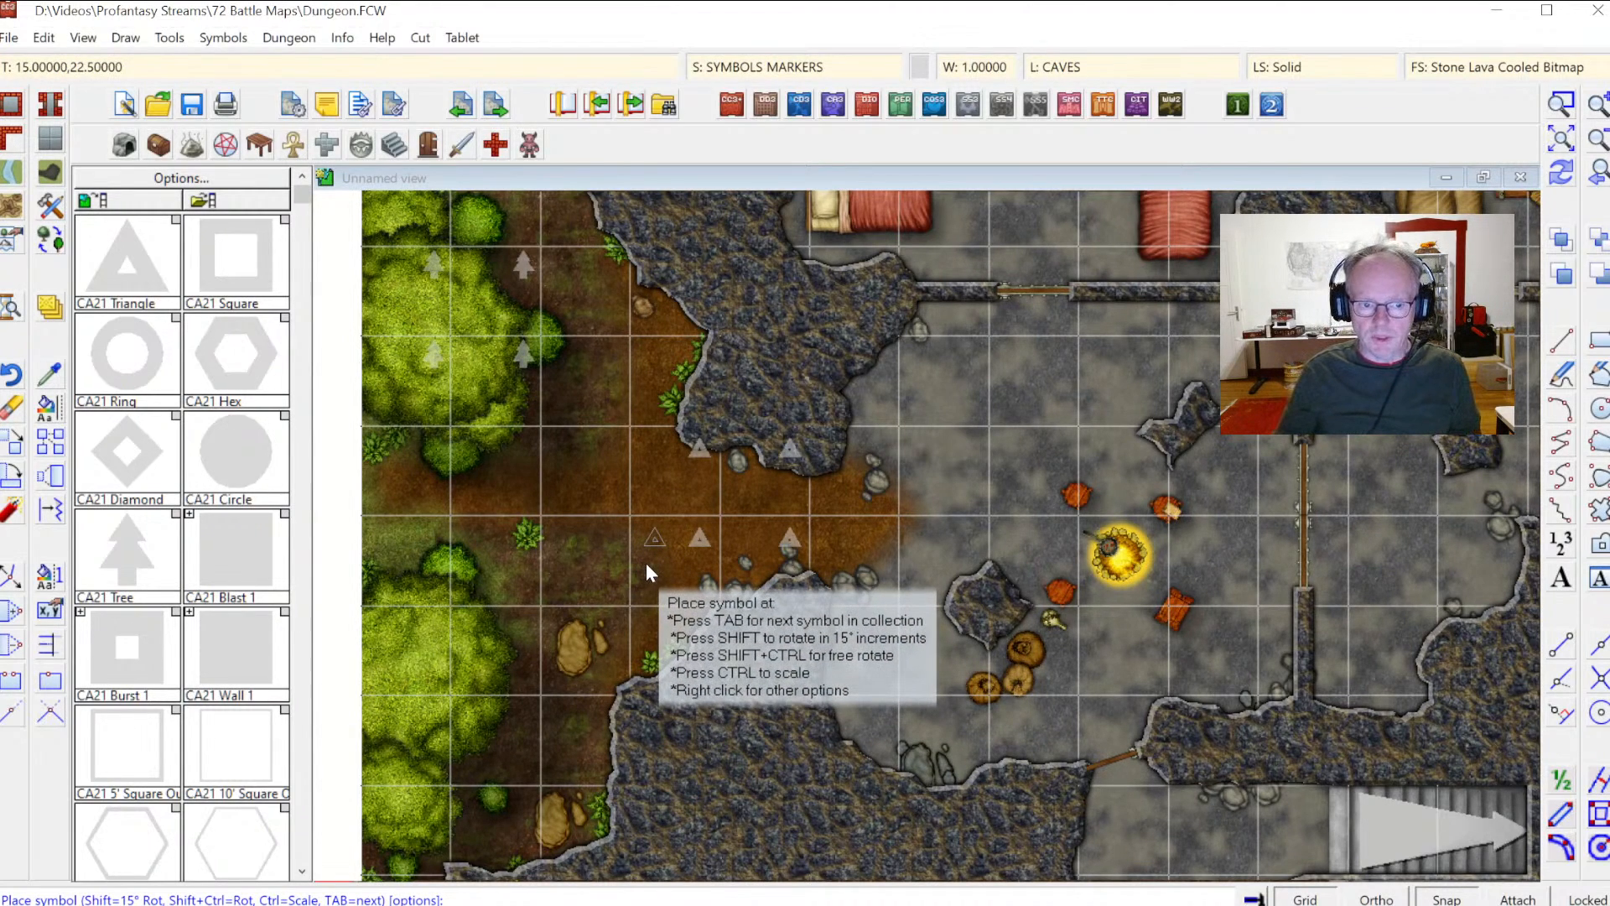
{"action": "key", "text": "Escape"}
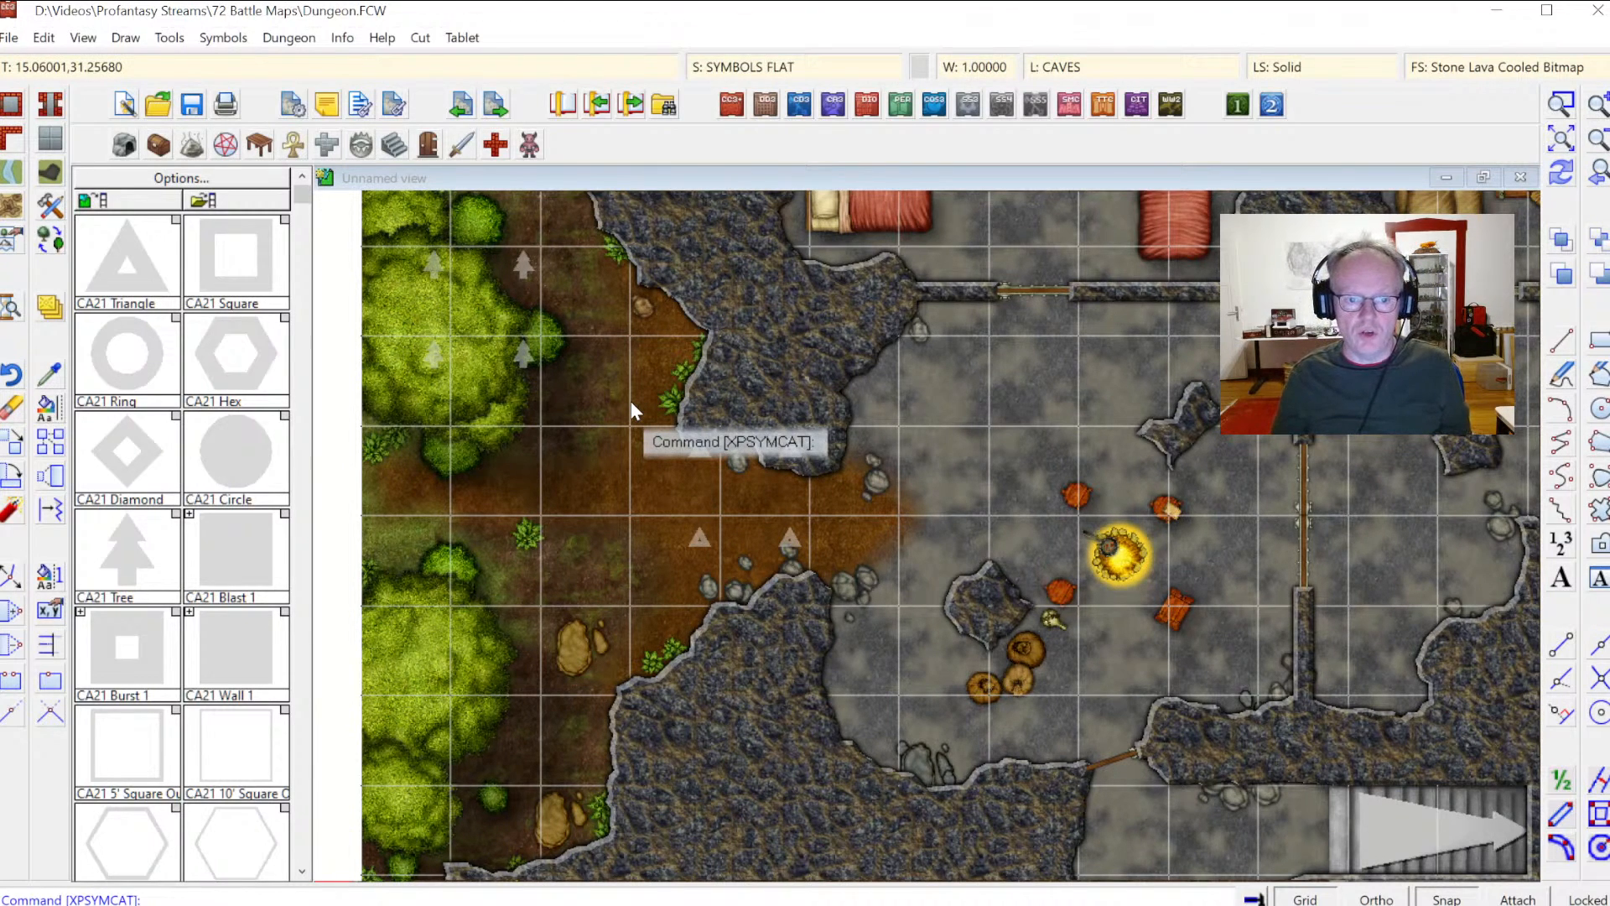
Step: Make the TEXT GRID sheet visible in the drawing sheets settings
{"action": "left_click", "coordinate": [737, 74]}
{"action": "left_click", "coordinate": [623, 587]}
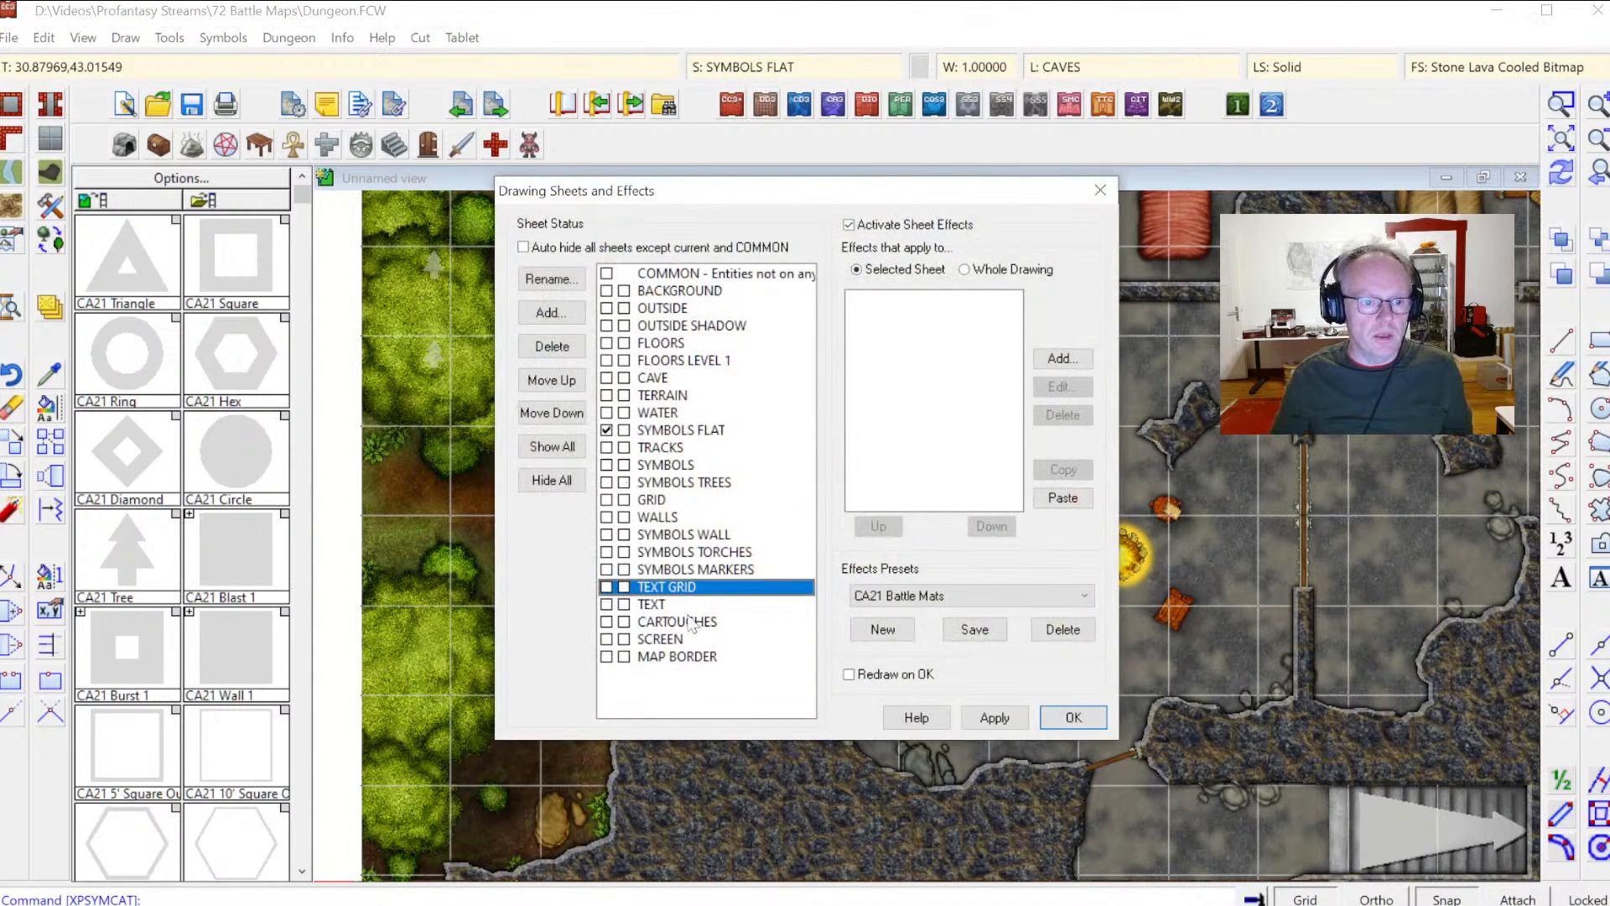
{"action": "left_click", "coordinate": [1072, 717]}
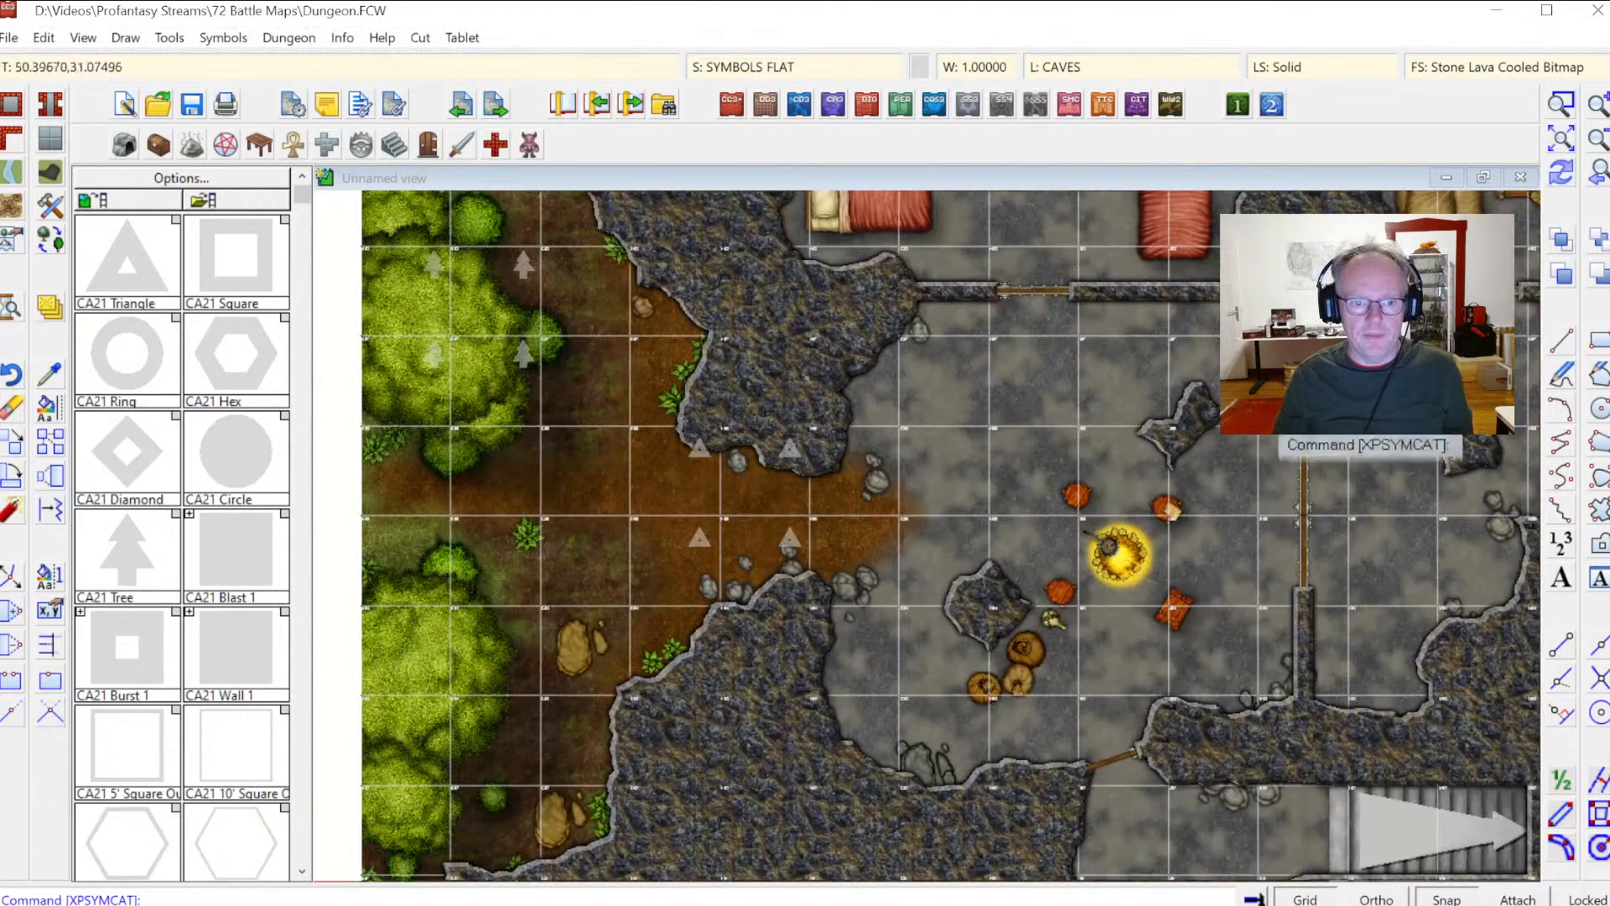
{"action": "left_click", "coordinate": [1560, 104]}
{"action": "left_click", "coordinate": [818, 445]}
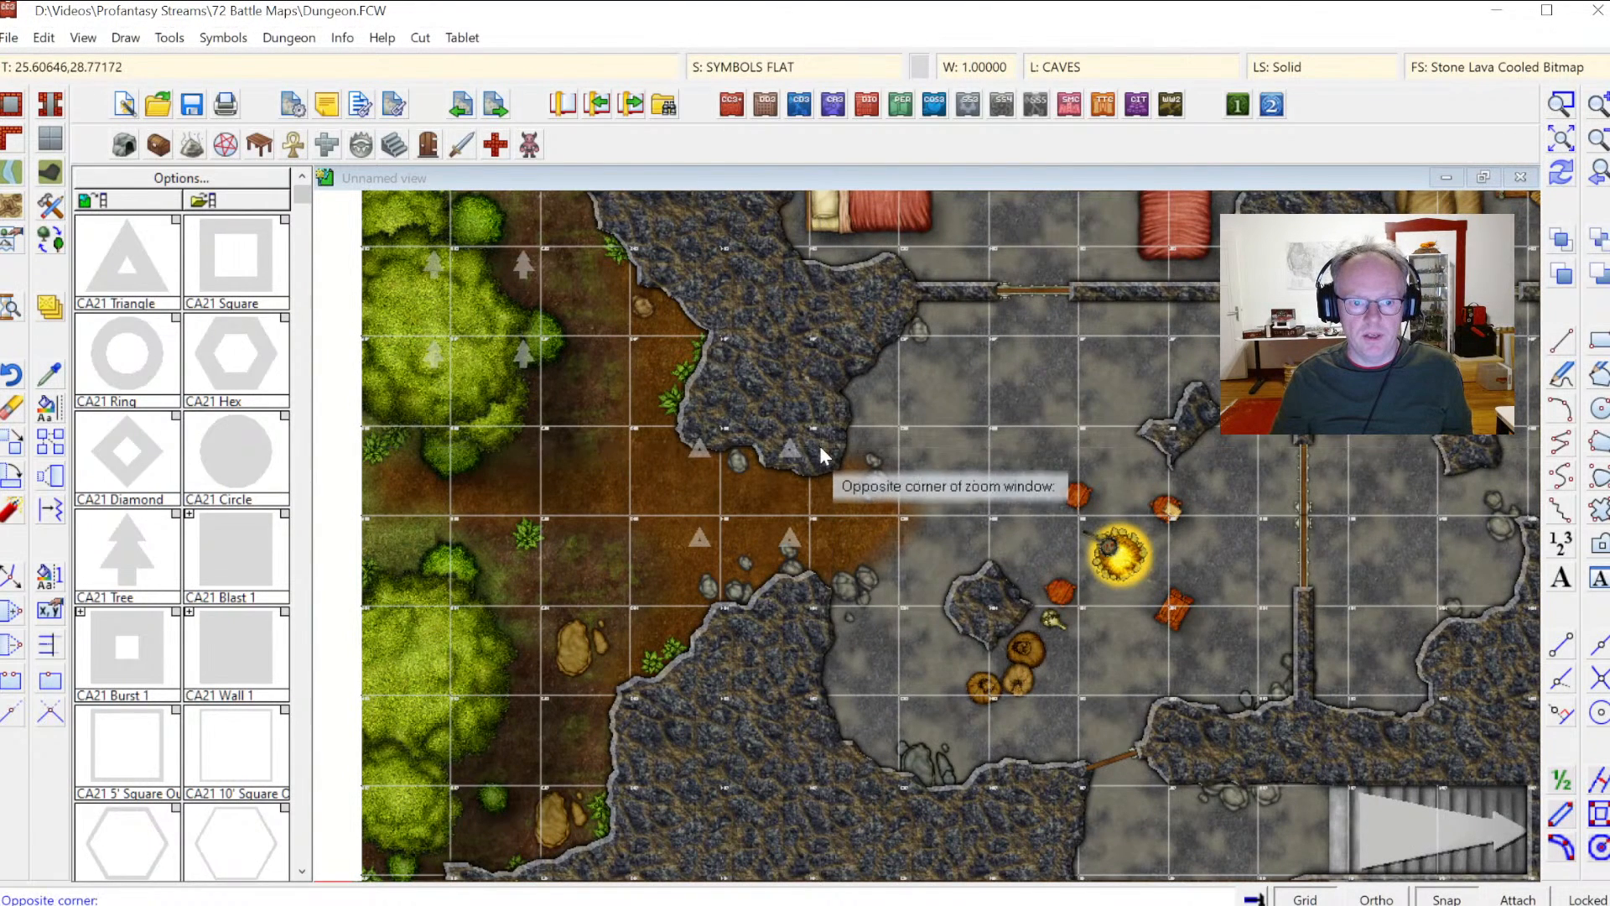
{"action": "left_click", "coordinate": [1002, 602]}
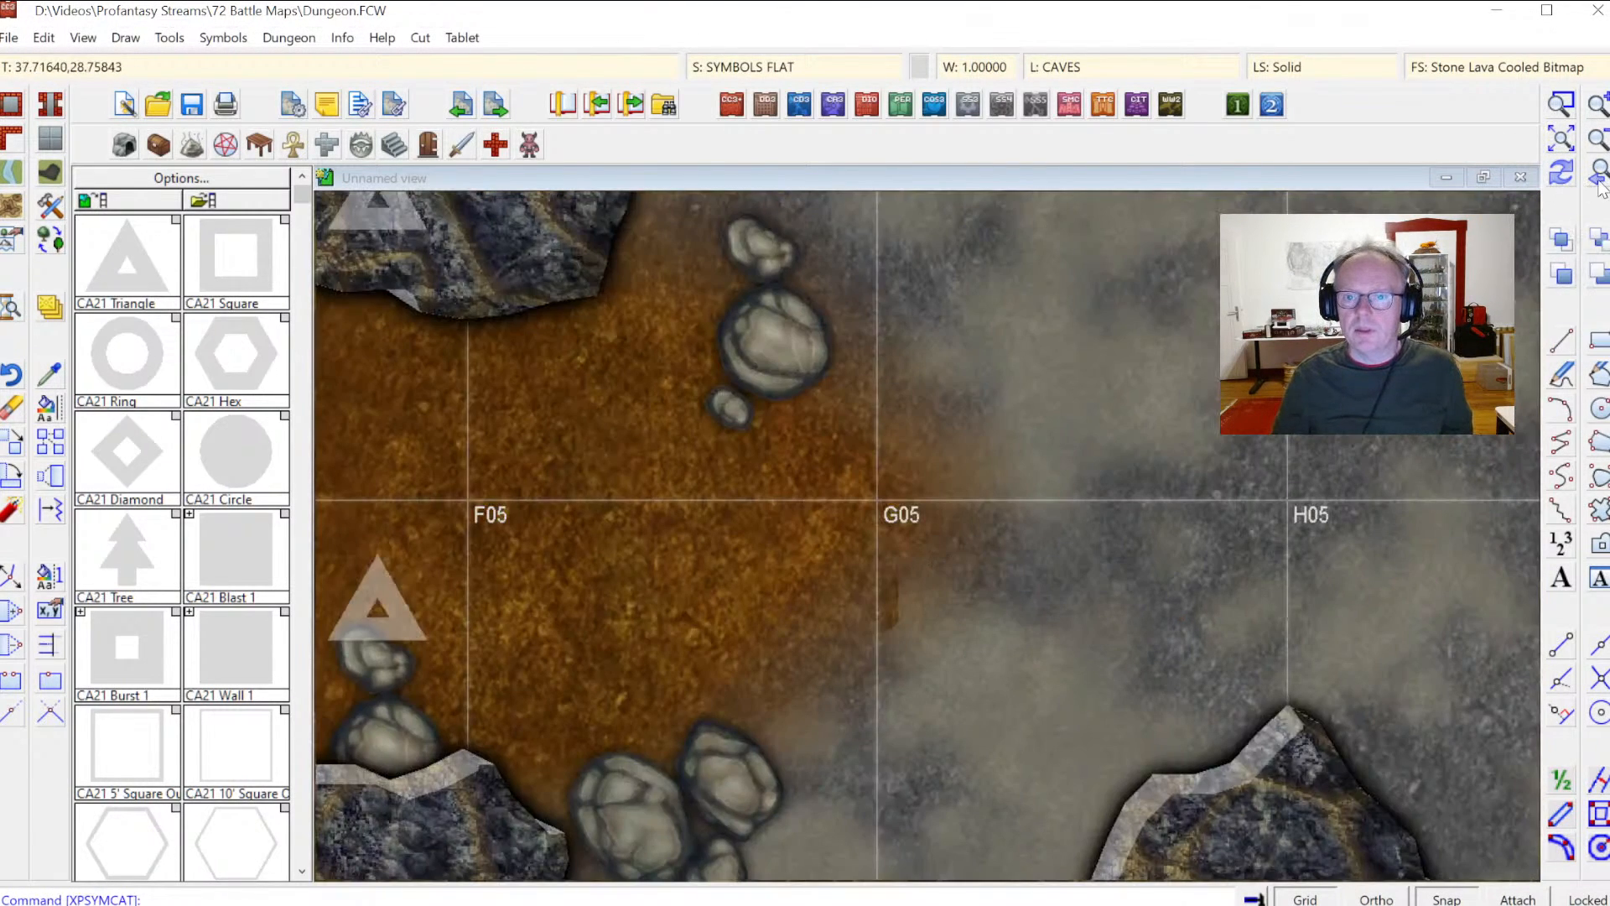
{"action": "left_click", "coordinate": [1596, 176]}
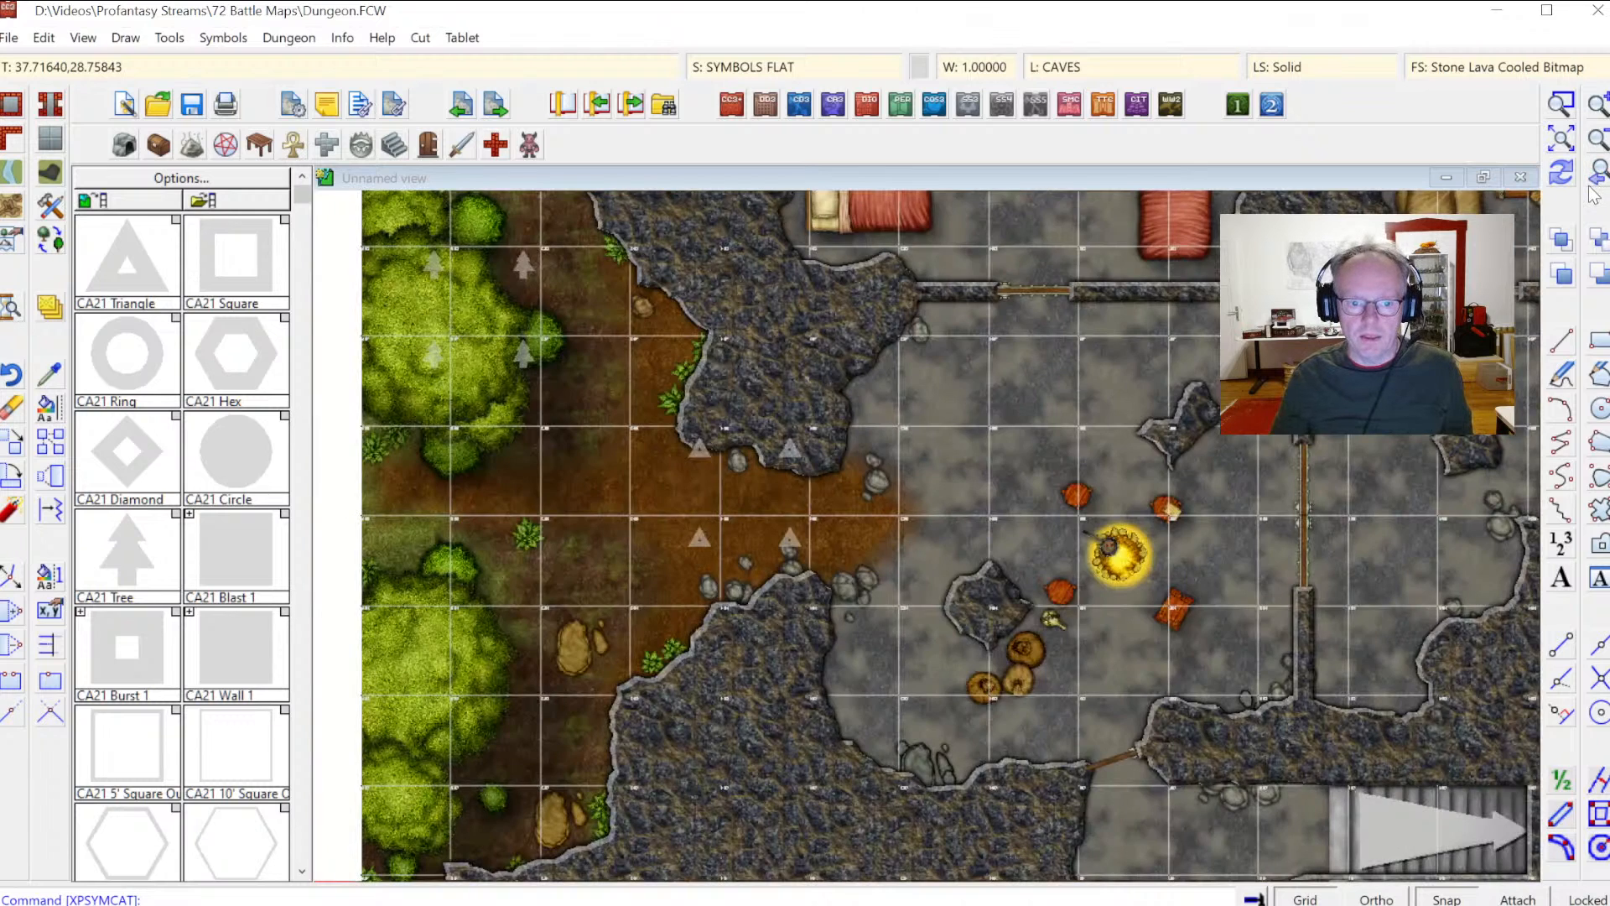
{"action": "left_click", "coordinate": [1559, 140]}
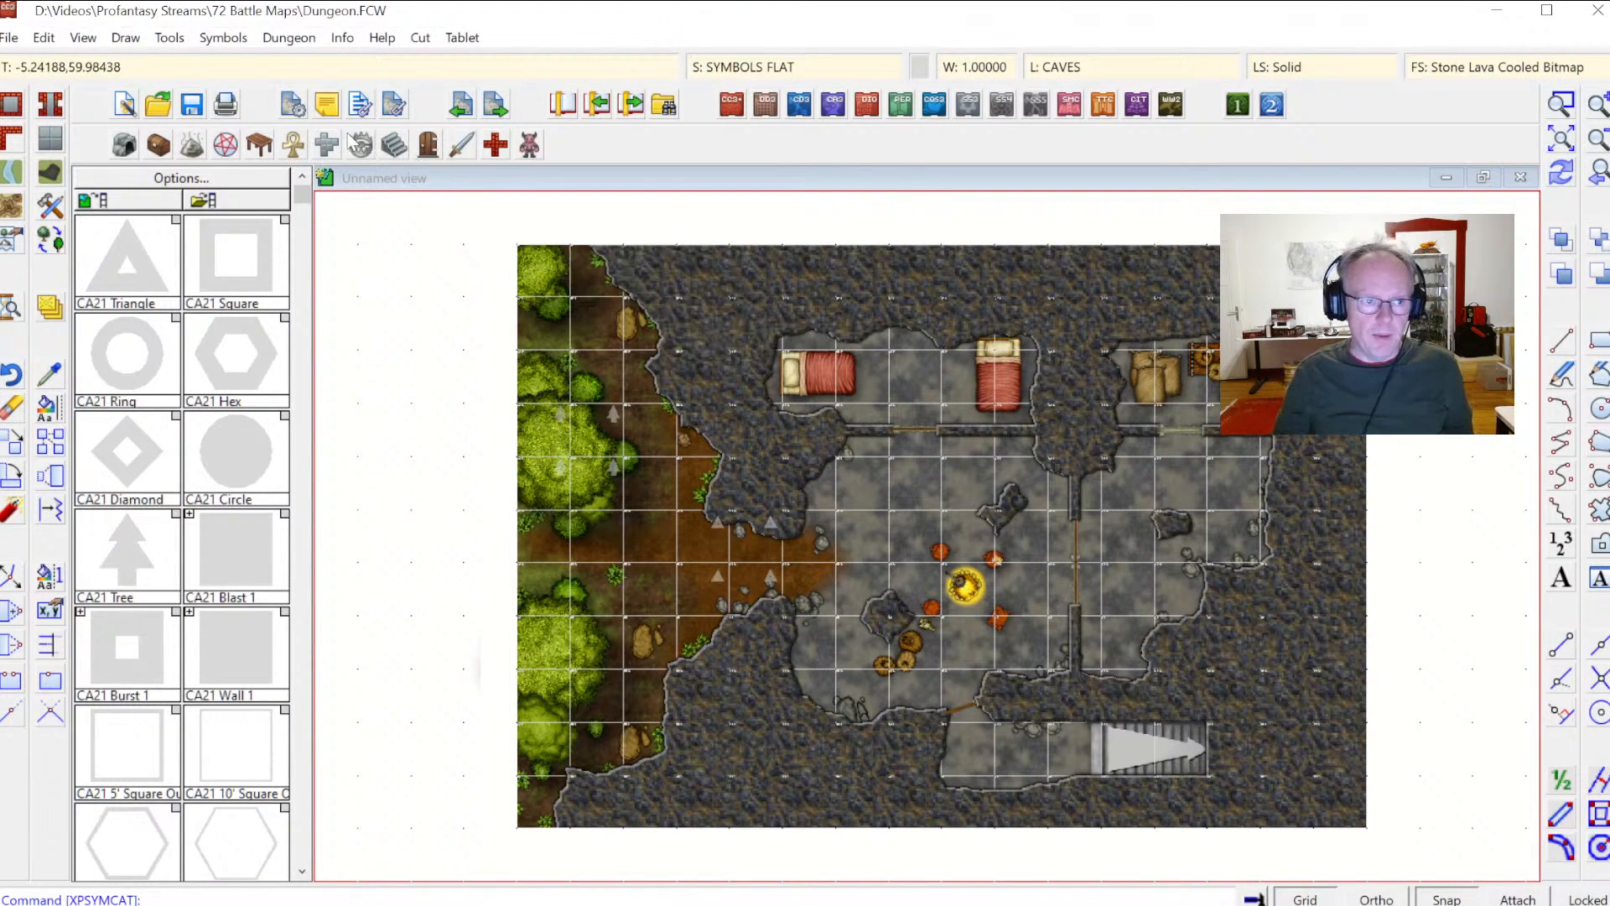
Step: Select Adobe PDF as the printer in the Print Drawing dialog, apply it, and close the dialog
{"action": "left_click", "coordinate": [226, 106]}
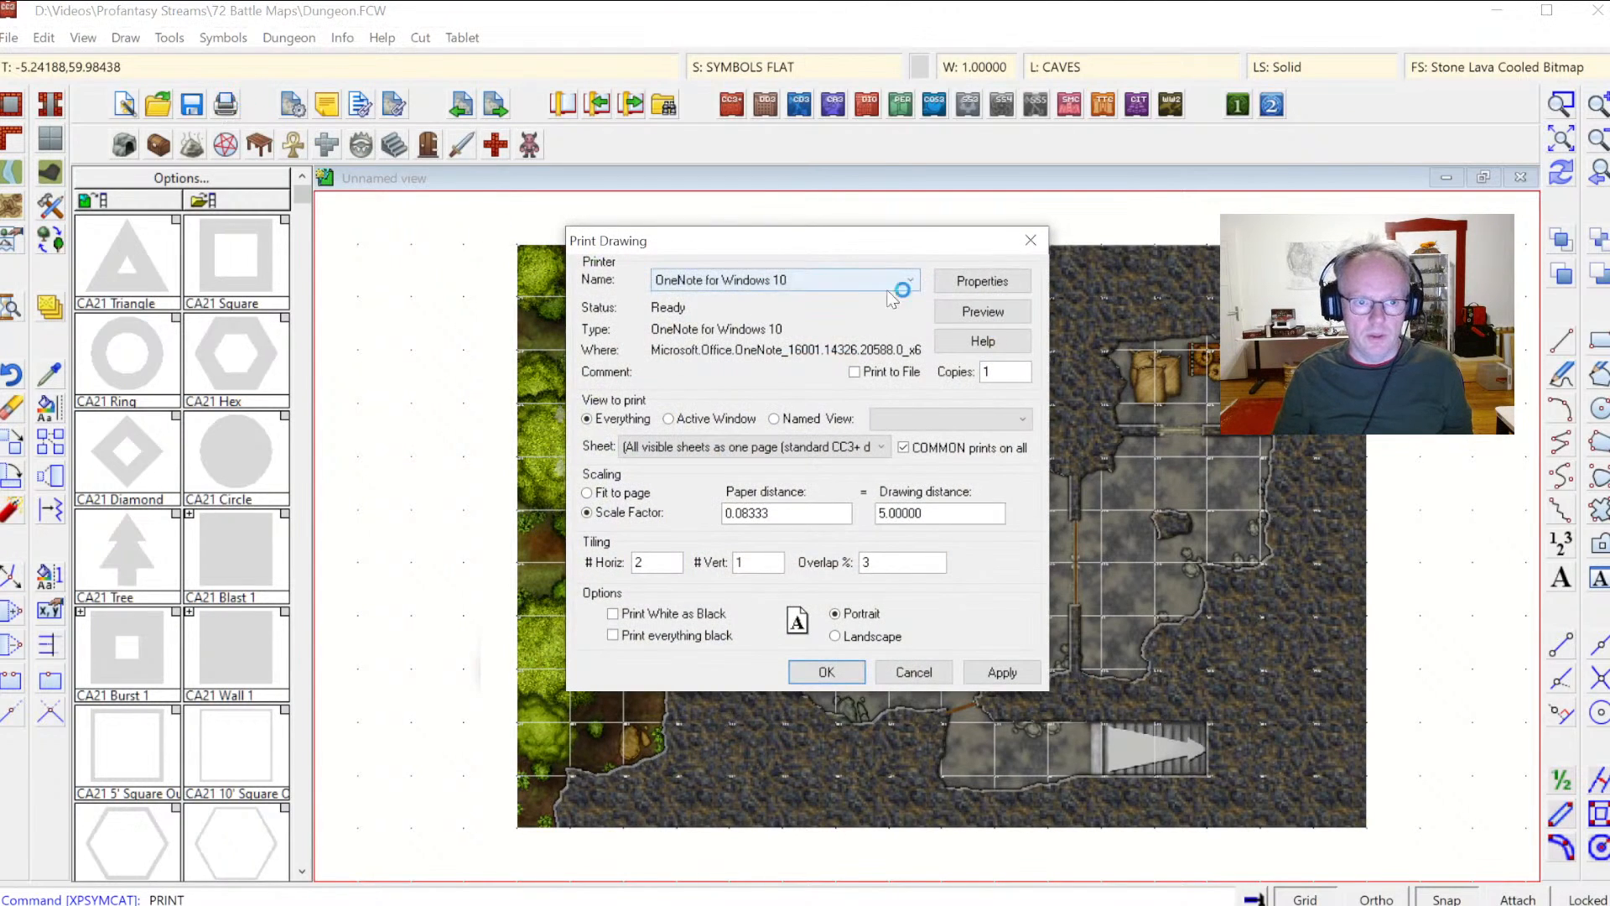
{"action": "left_click", "coordinate": [899, 288]}
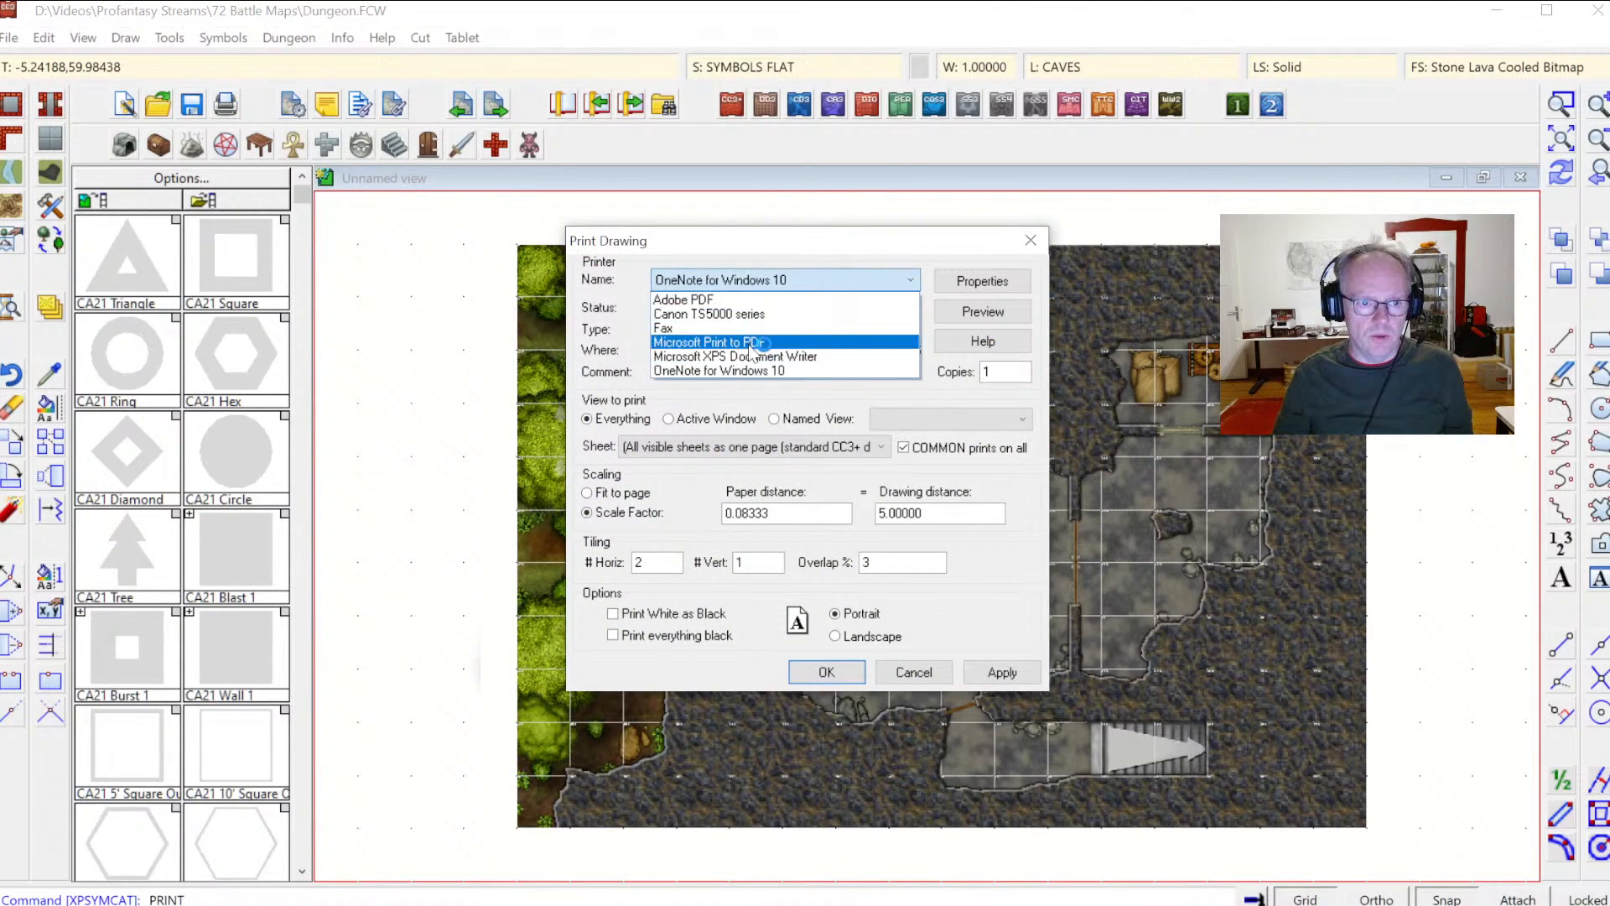
{"action": "left_click", "coordinate": [696, 300]}
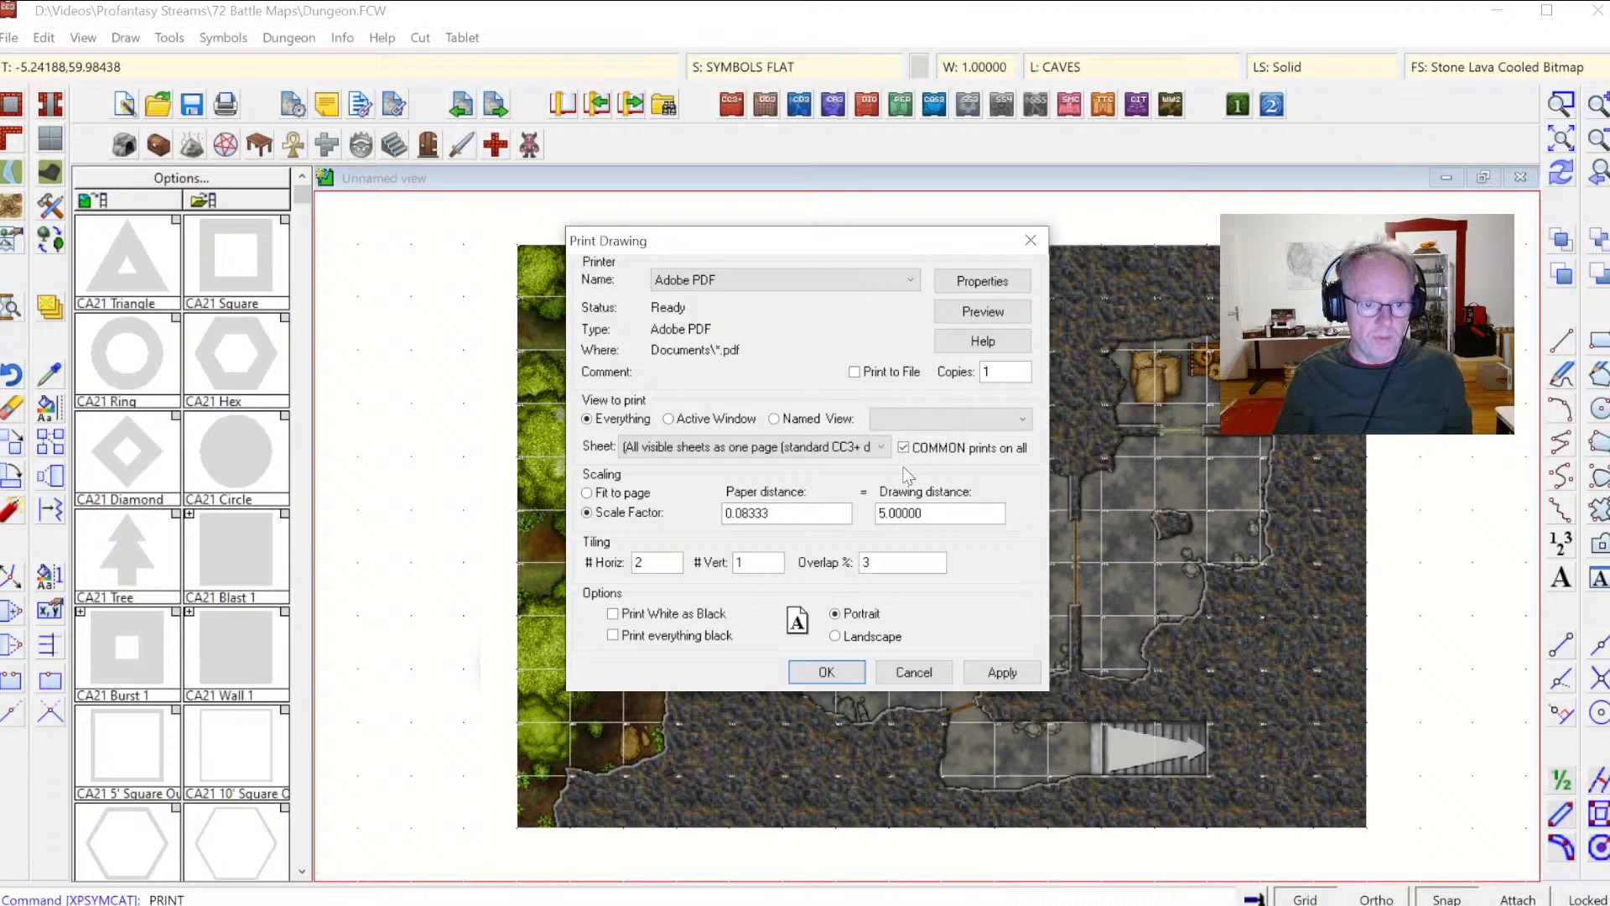
{"action": "left_click", "coordinate": [975, 669]}
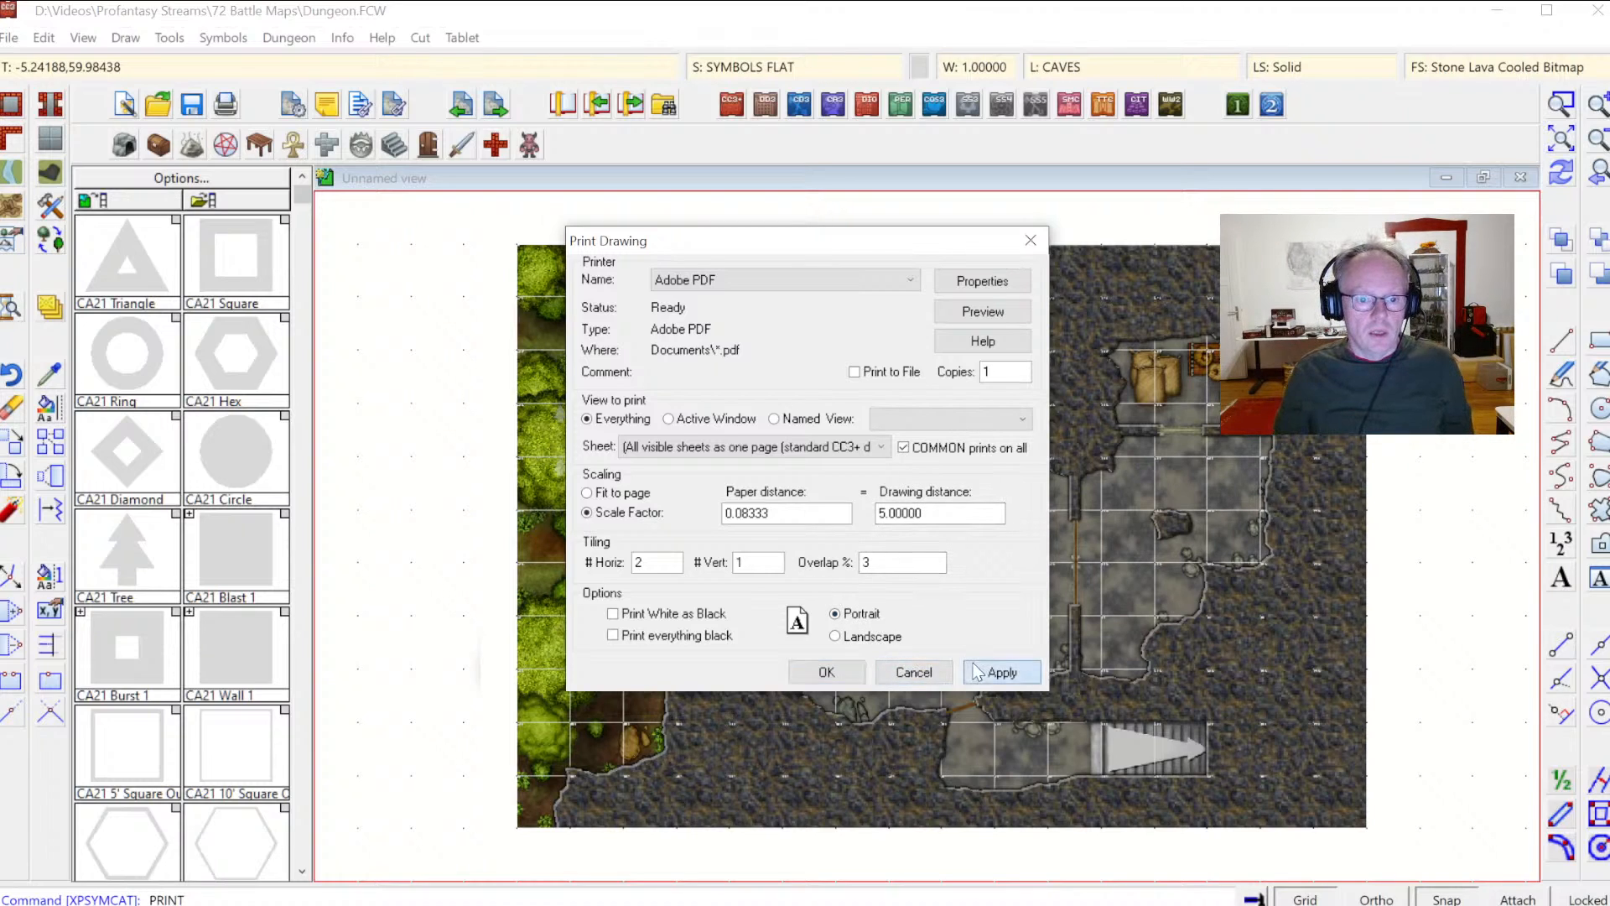
{"action": "left_click", "coordinate": [914, 672]}
Step: Move the TEXT GRID sheet up three places in the drawing sheets list, directly below GRID
{"action": "left_click", "coordinate": [1563, 107]}
{"action": "left_click", "coordinate": [663, 387]}
{"action": "left_click", "coordinate": [899, 583]}
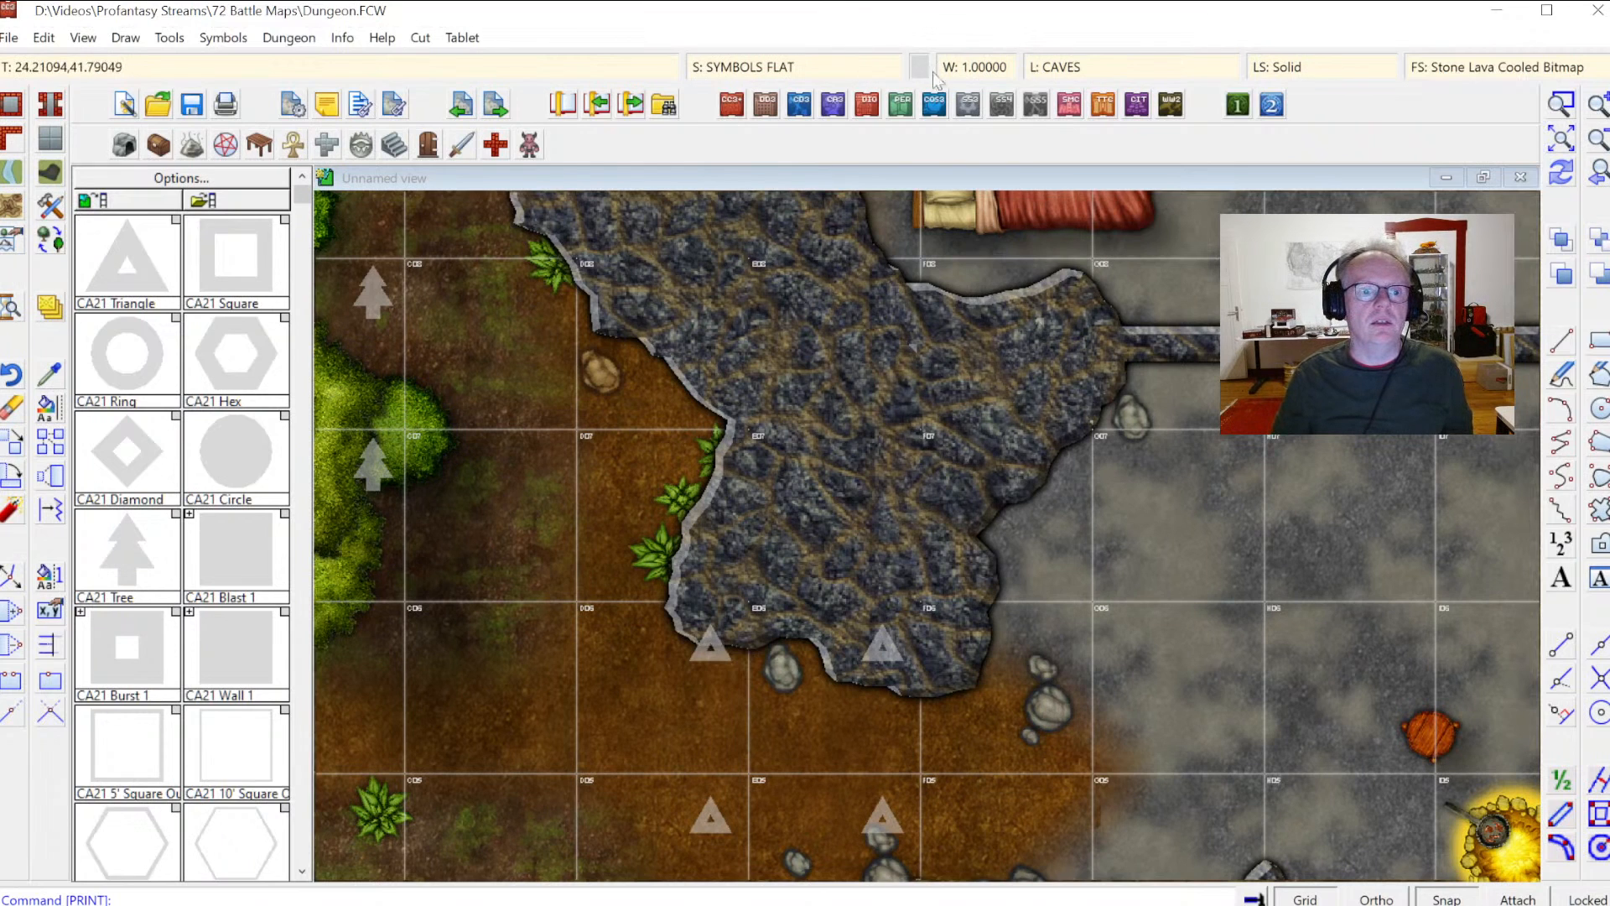
{"action": "left_click", "coordinate": [733, 66]}
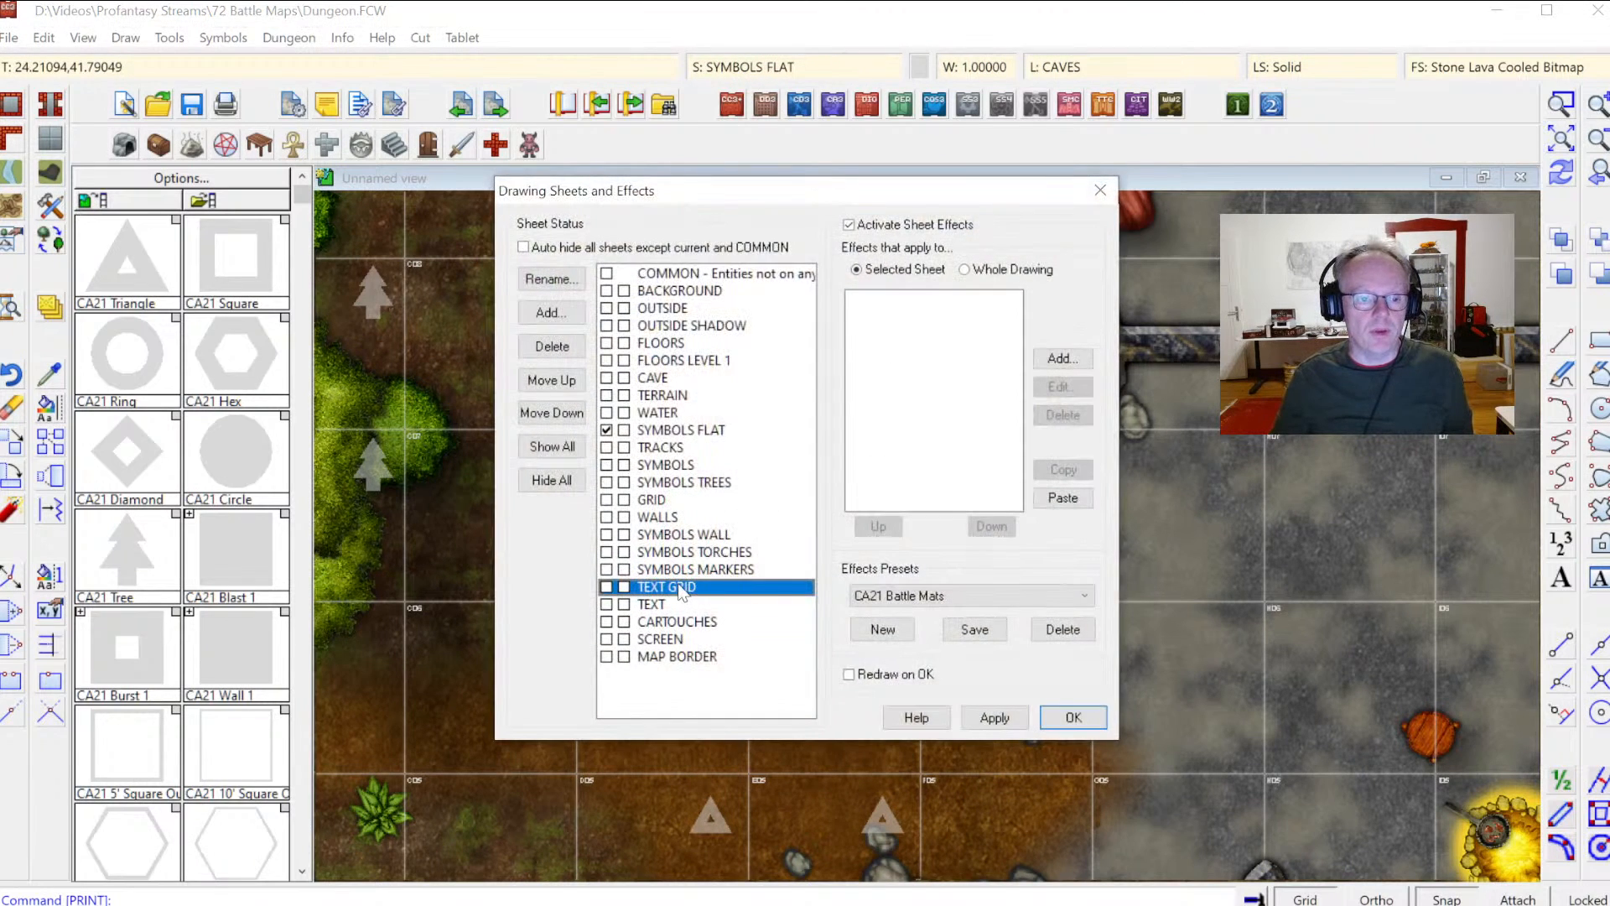
{"action": "left_click", "coordinate": [542, 381]}
{"action": "left_click", "coordinate": [542, 380]}
{"action": "left_click", "coordinate": [542, 381]}
{"action": "left_click", "coordinate": [542, 381]}
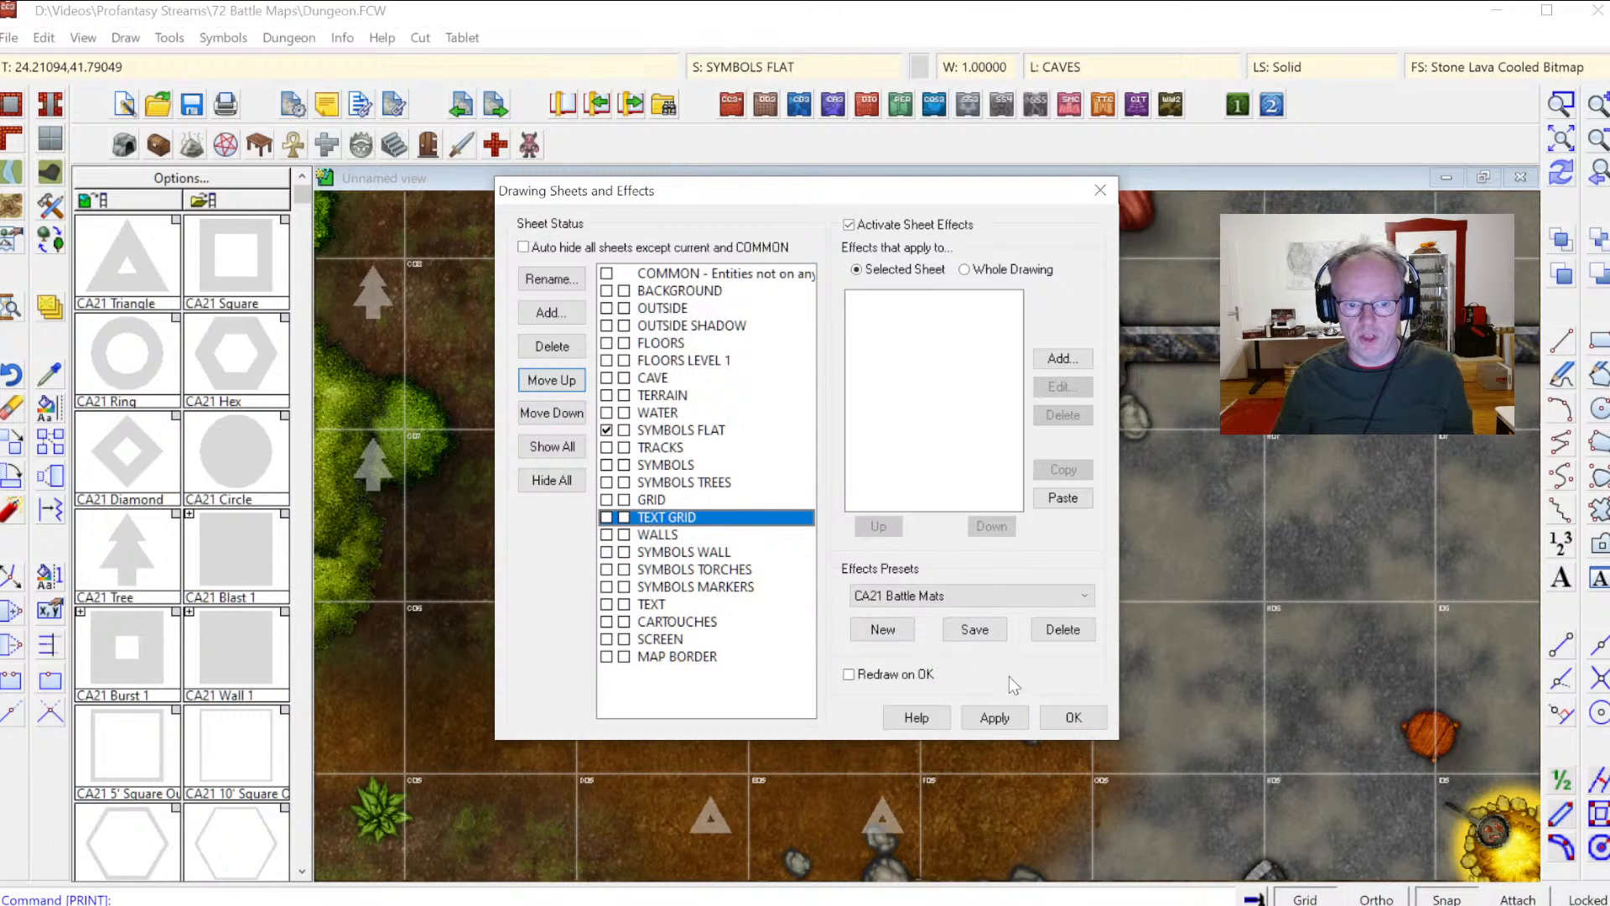
{"action": "left_click", "coordinate": [1071, 717]}
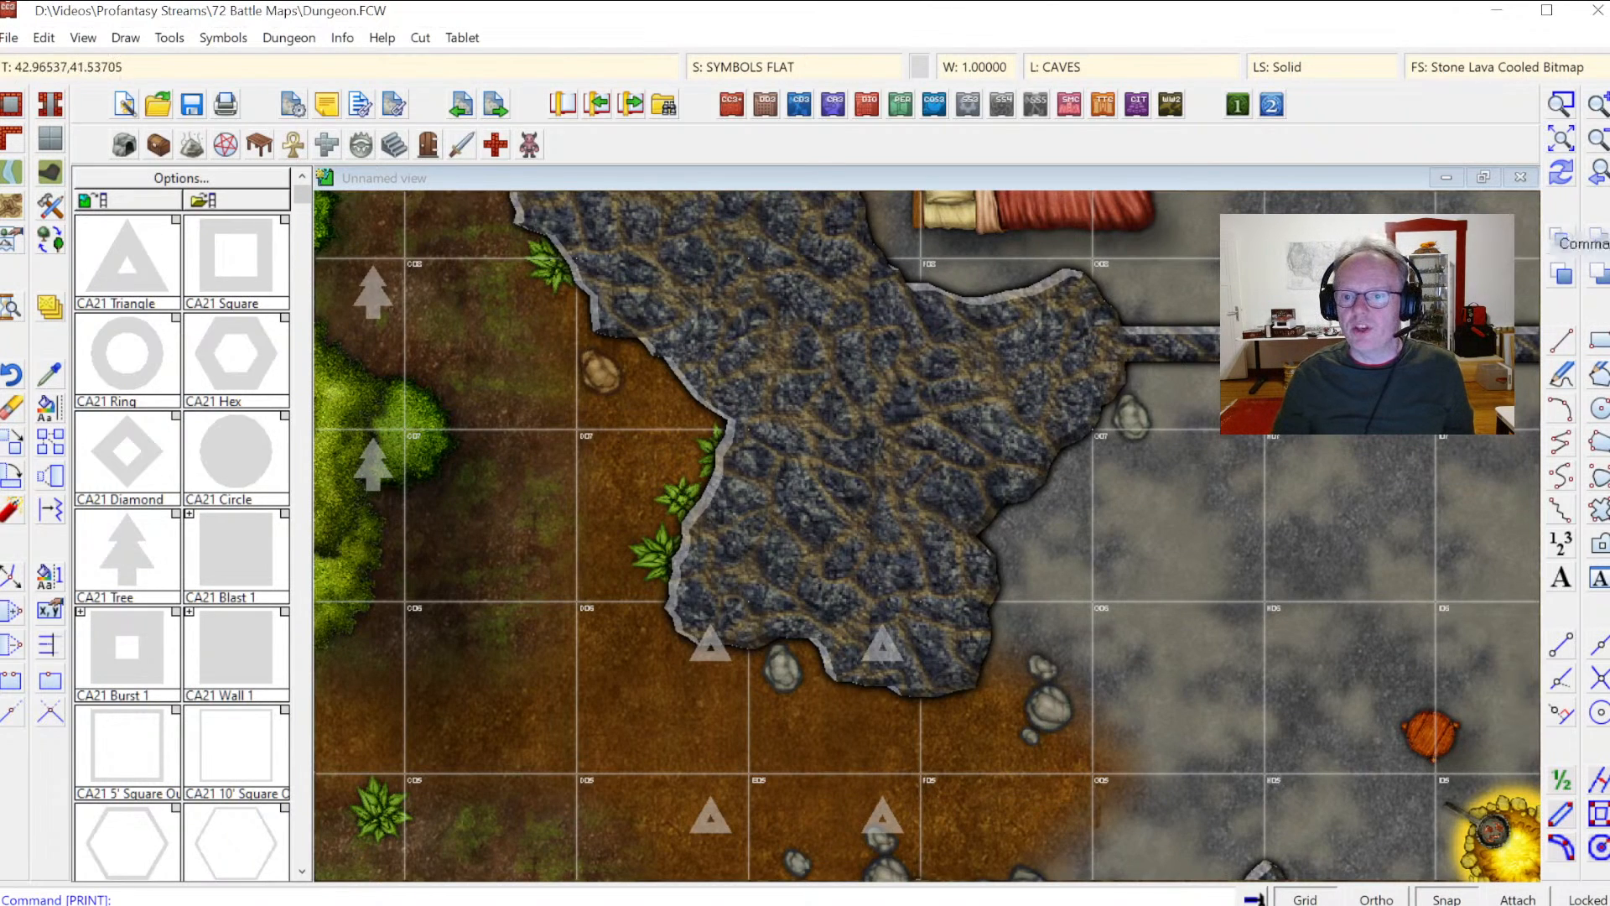
{"action": "left_click", "coordinate": [1598, 174]}
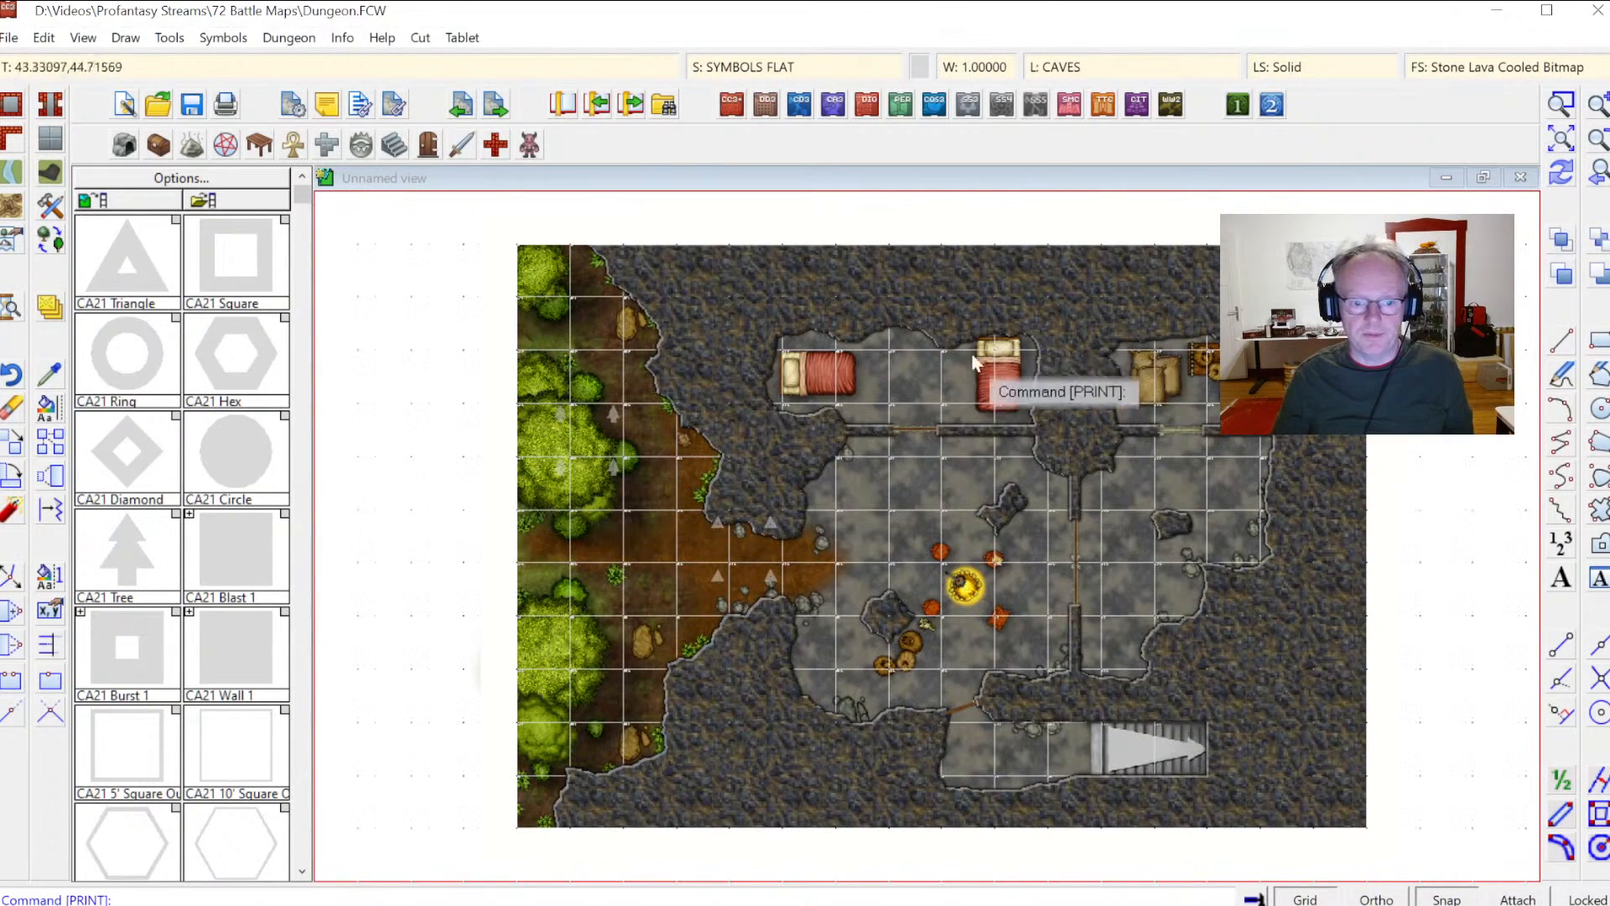
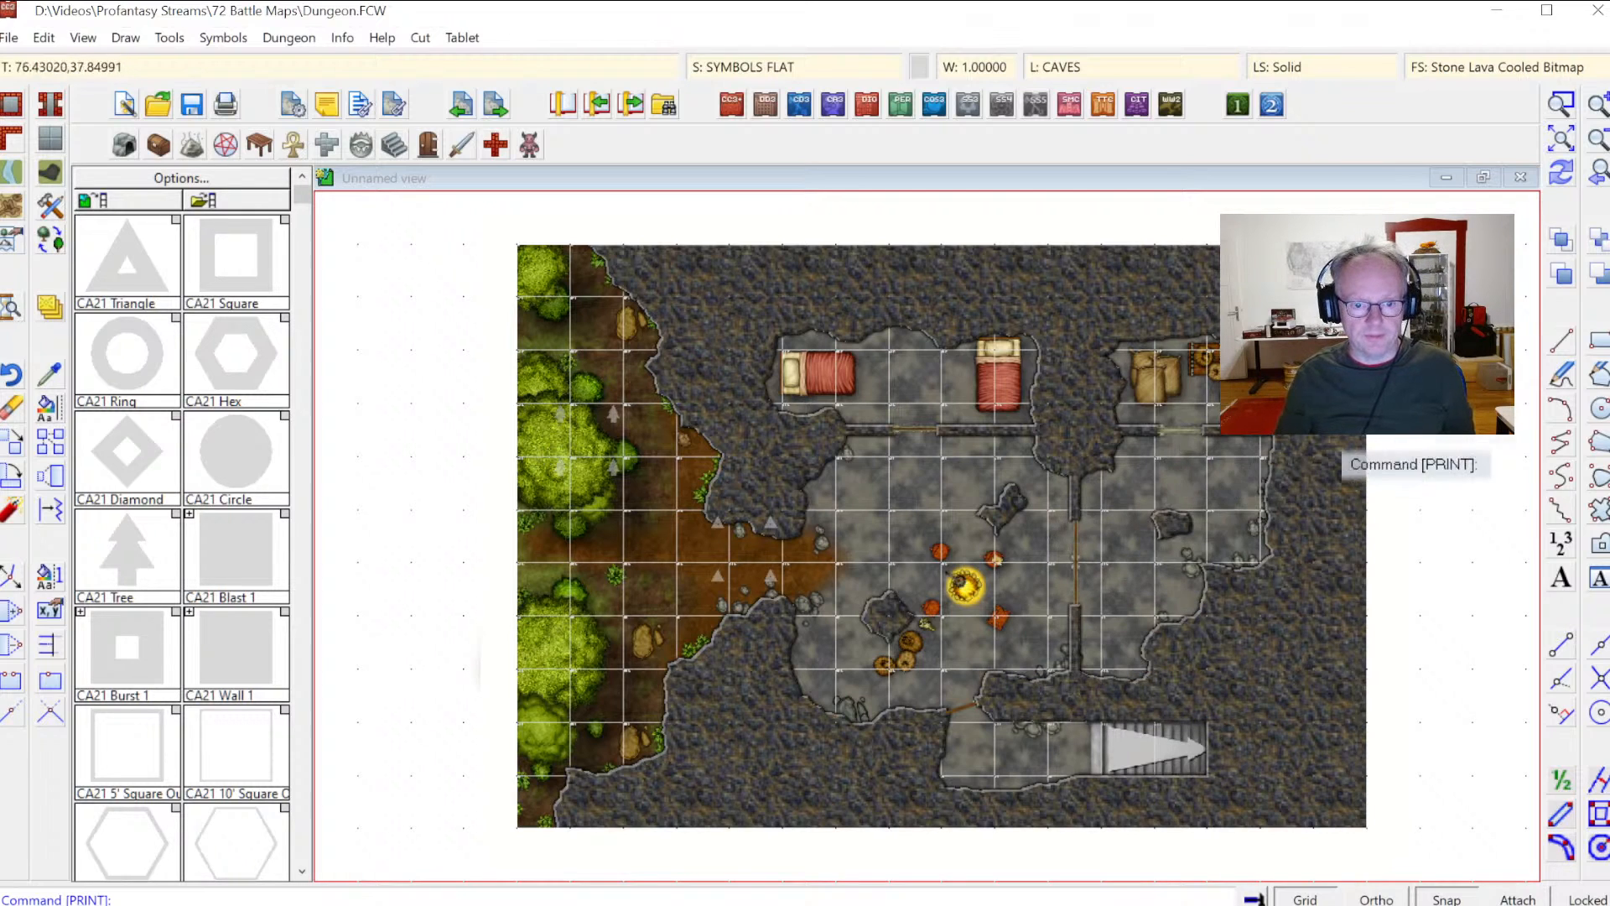
Step: Set the print scale's paper distance to 2" for the drawing distance of 5 and apply it
{"action": "left_click", "coordinate": [238, 114]}
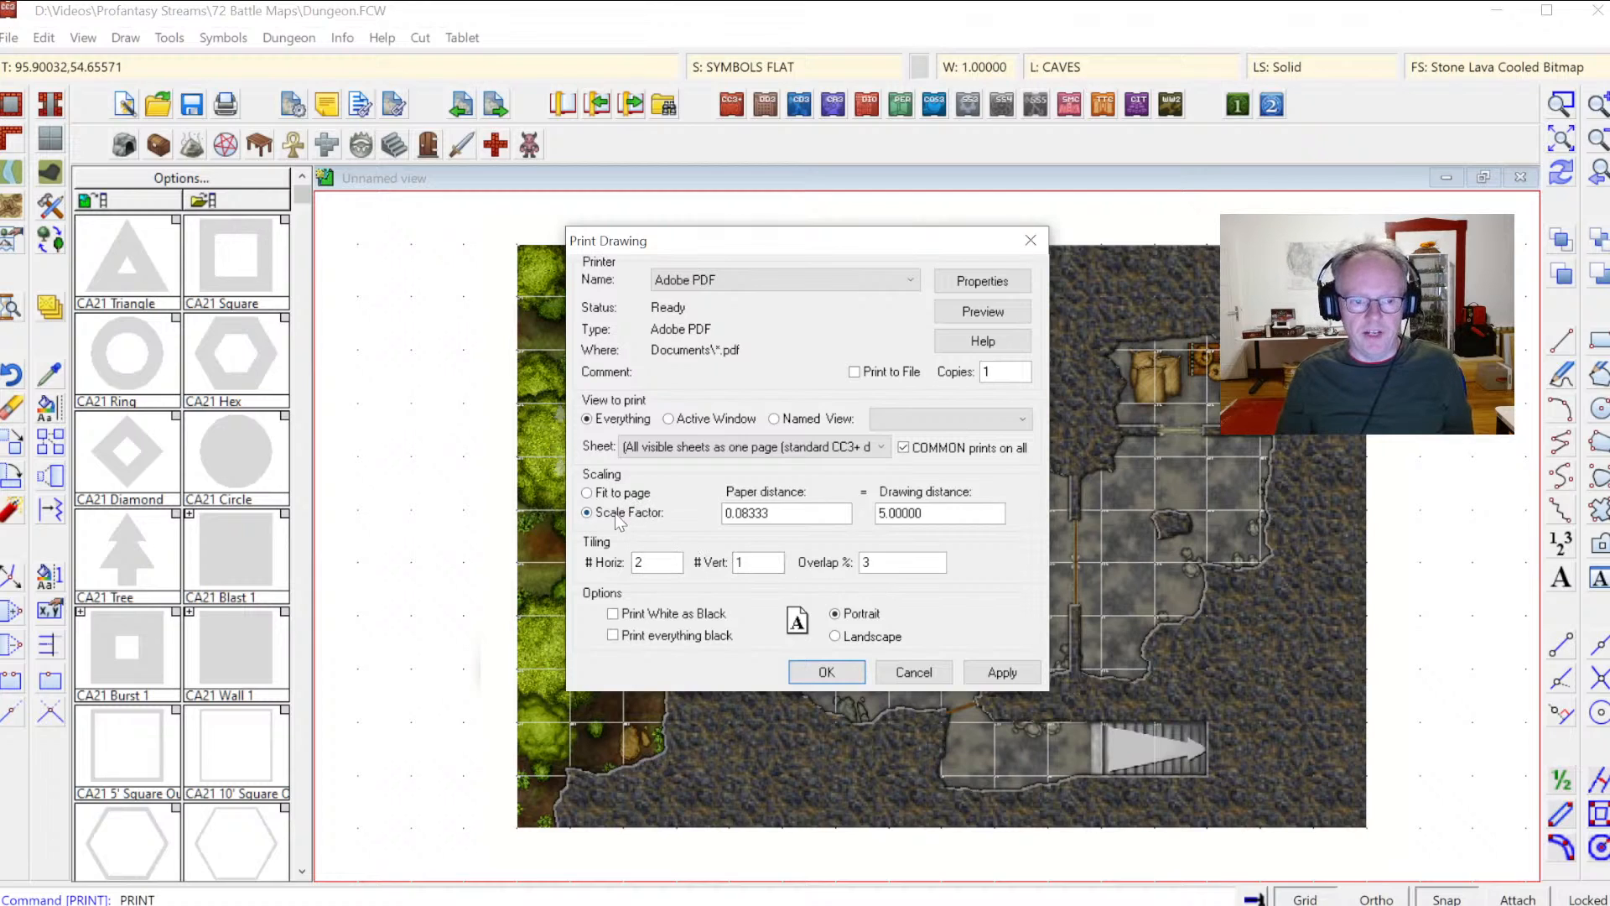
{"action": "left_click", "coordinate": [916, 514]}
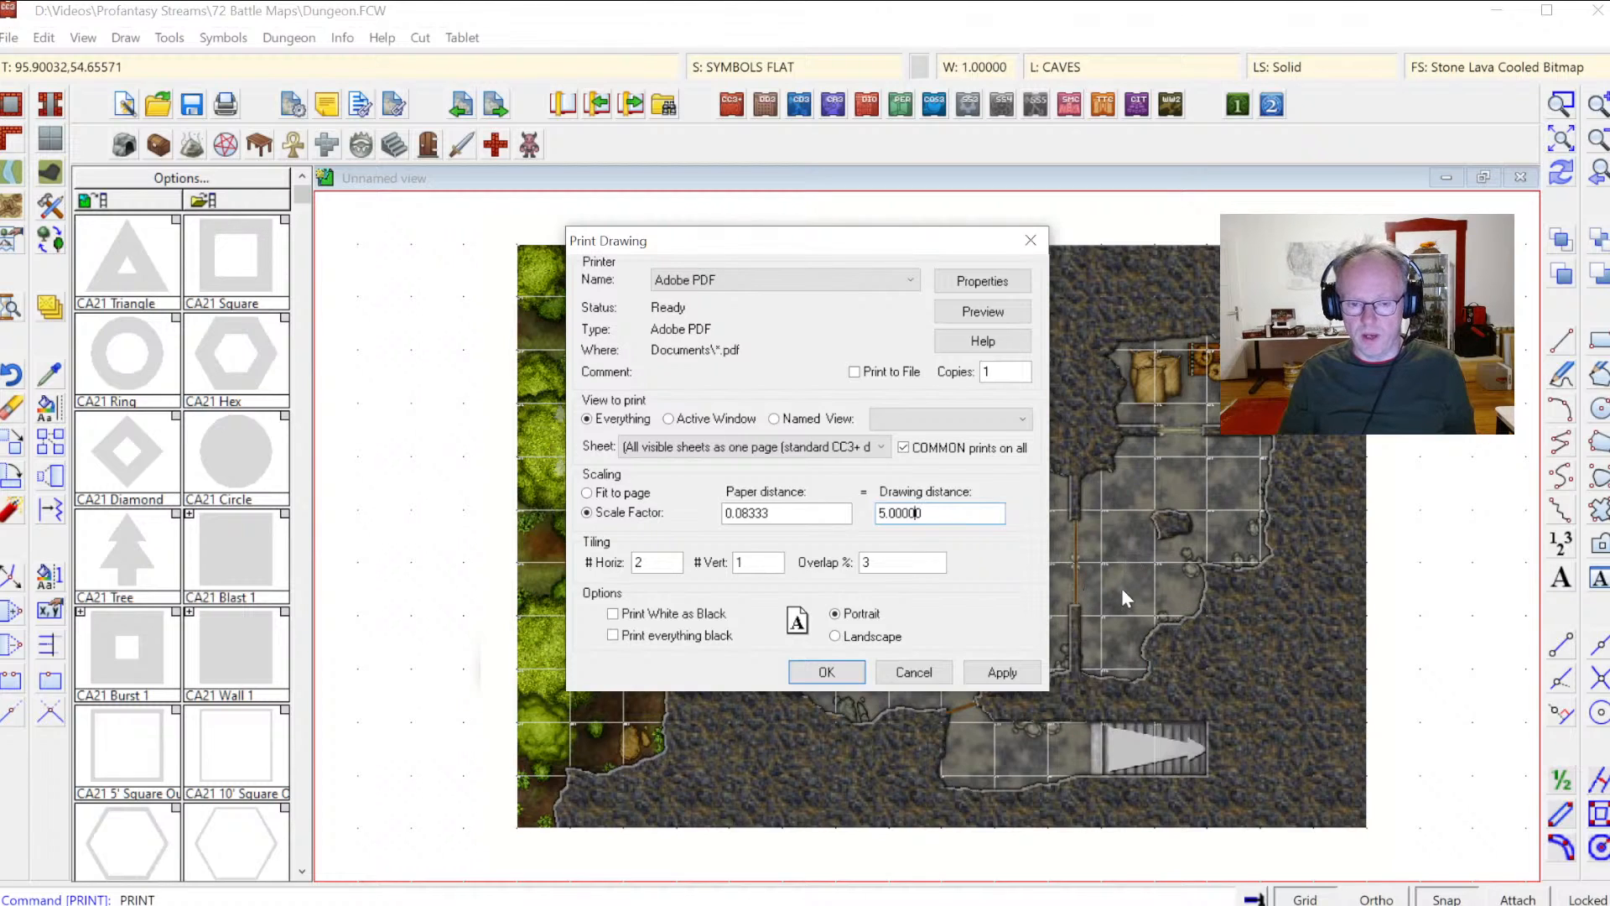
{"action": "left_click", "coordinate": [777, 513]}
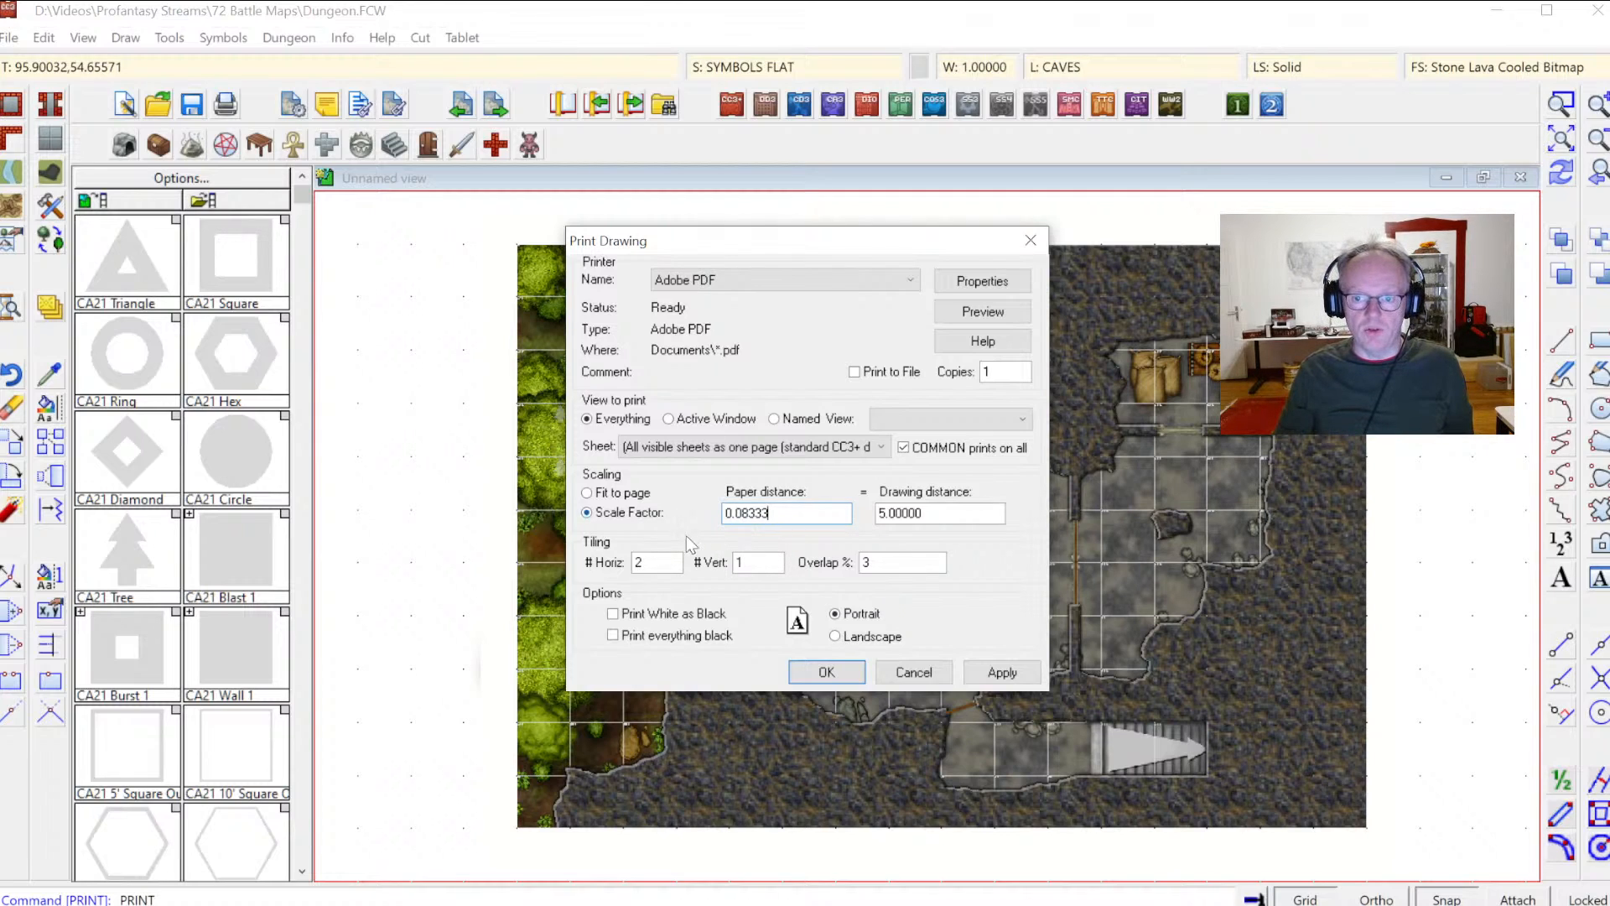
{"action": "key", "text": "shift+Home"}
{"action": "type", "text": "2"}
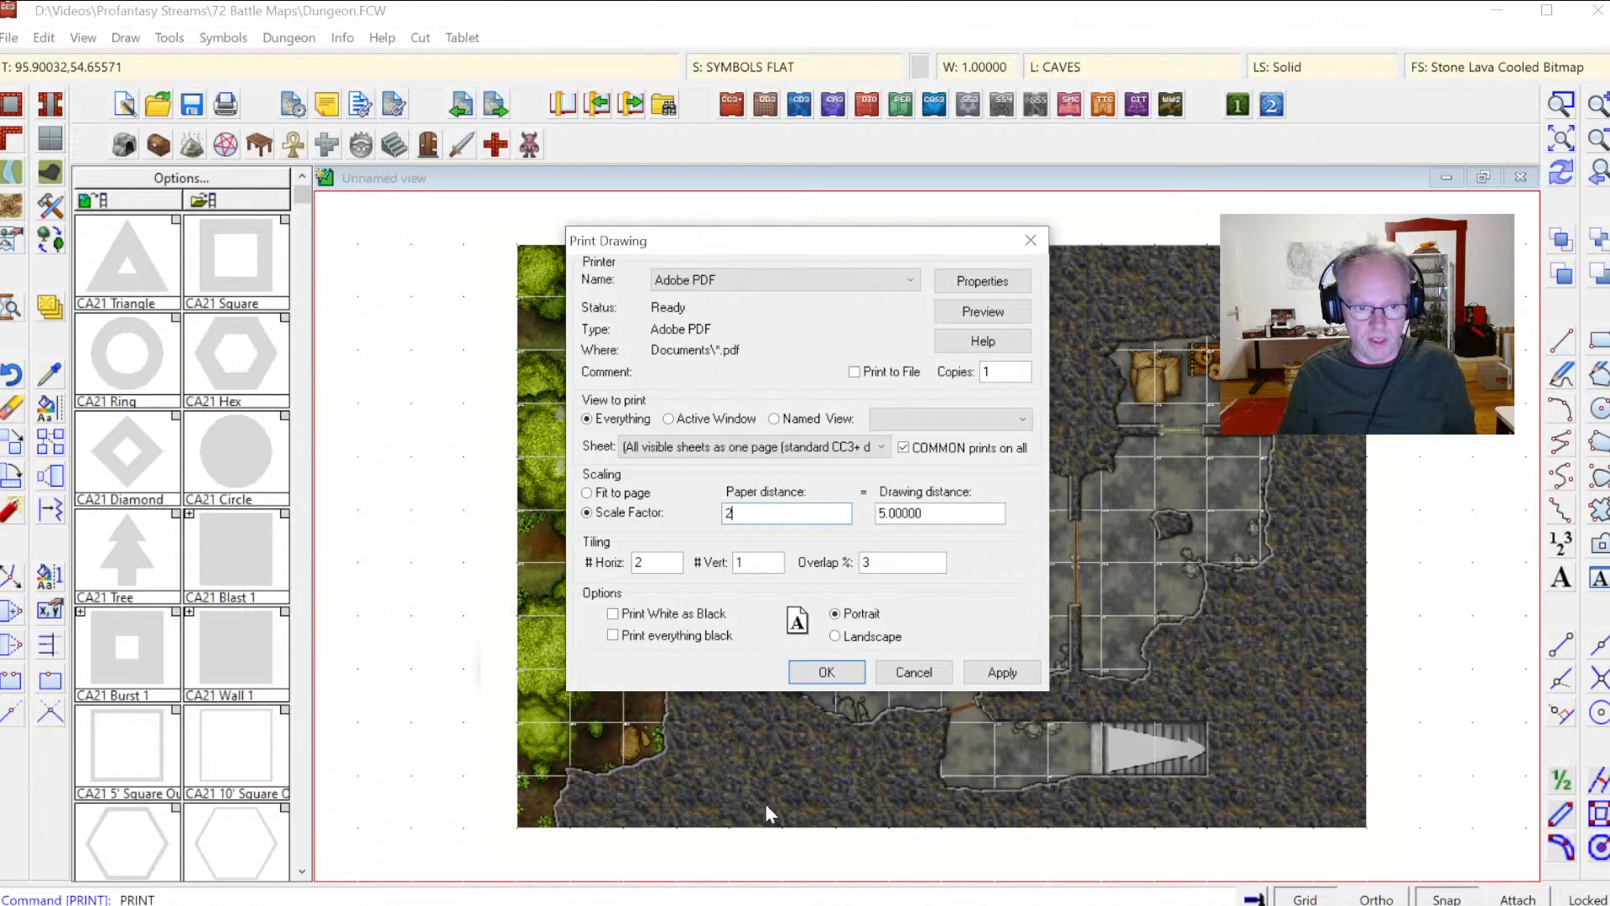
{"action": "type", "text": "\""}
{"action": "key", "text": "Tab"}
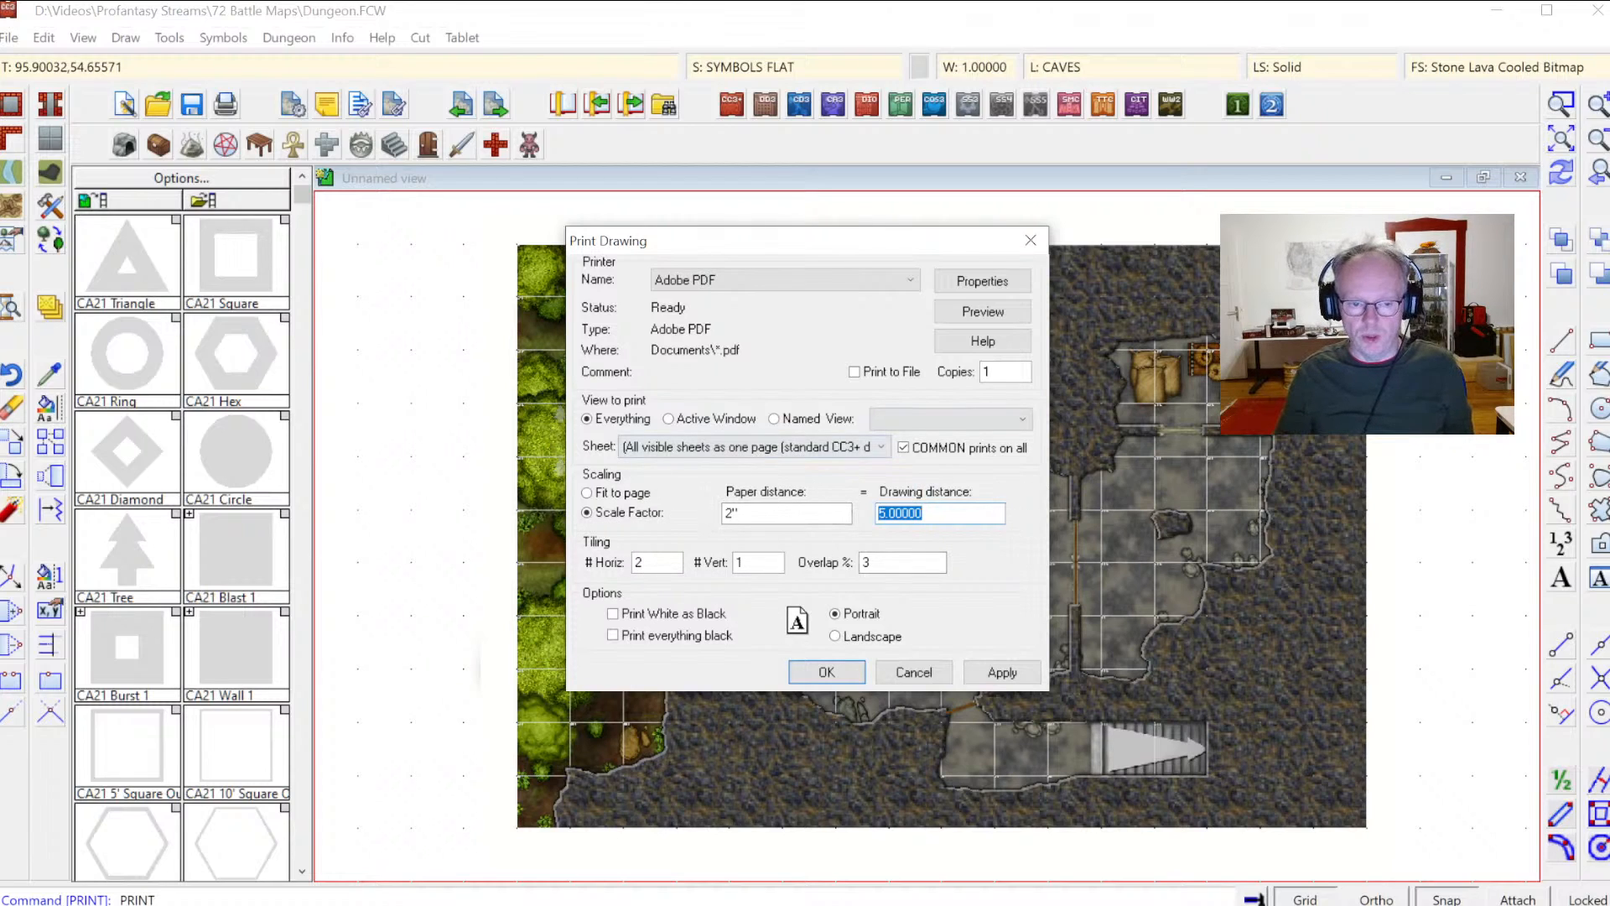
{"action": "left_click", "coordinate": [1002, 672]}
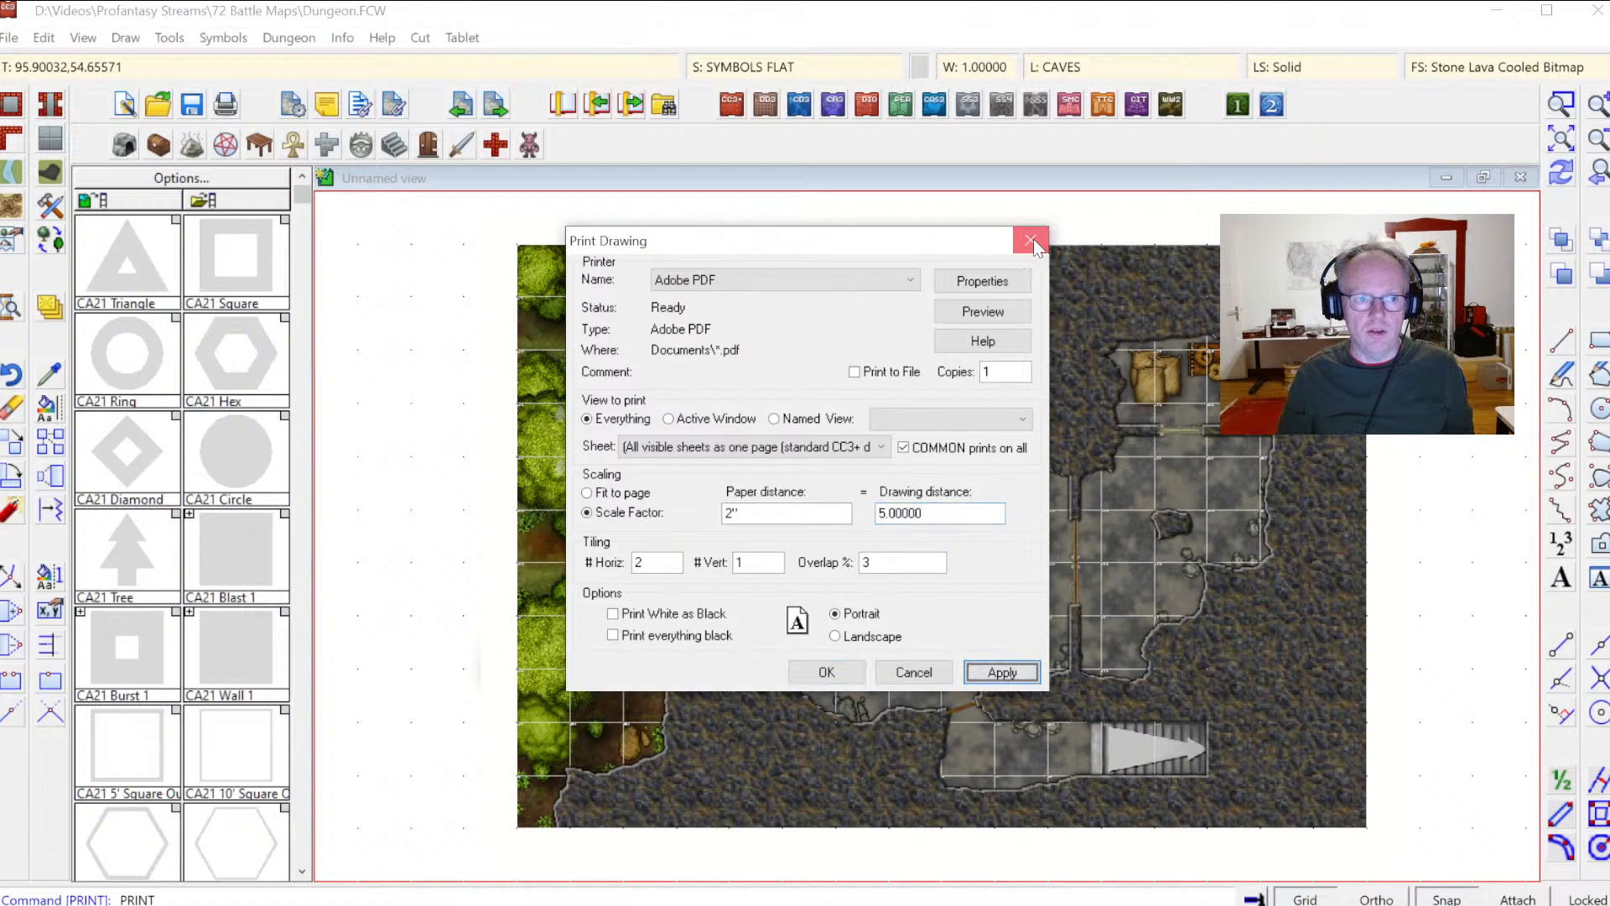
{"action": "left_click", "coordinate": [1031, 241]}
Step: Set the print scale's paper distance back to 1" and apply it
{"action": "left_click", "coordinate": [225, 104]}
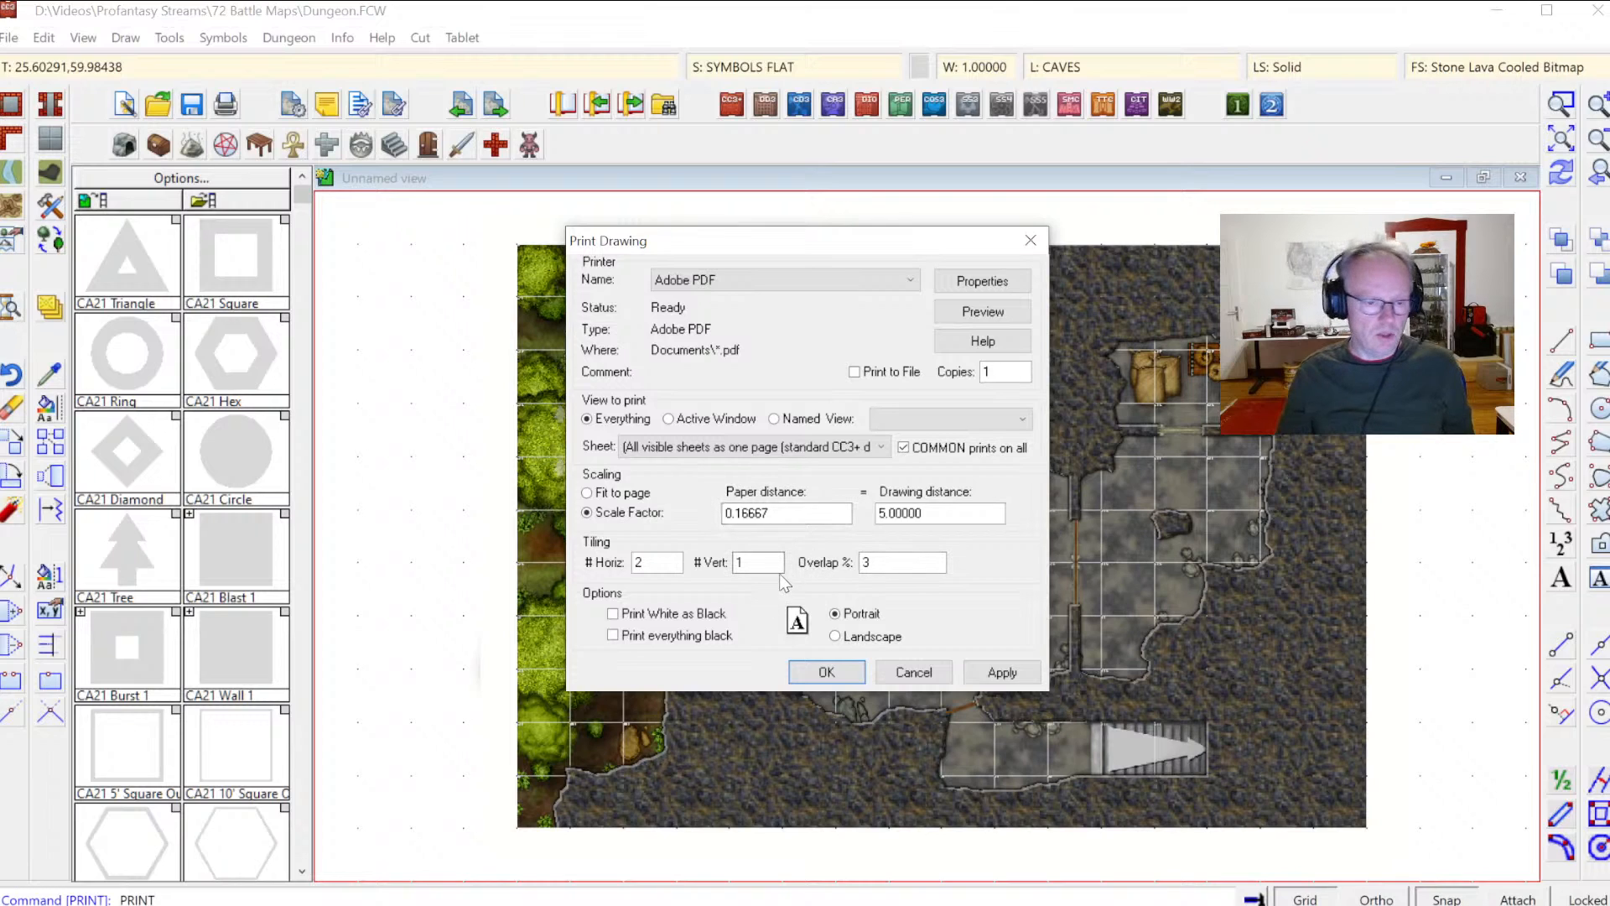
{"action": "left_click", "coordinate": [789, 513]}
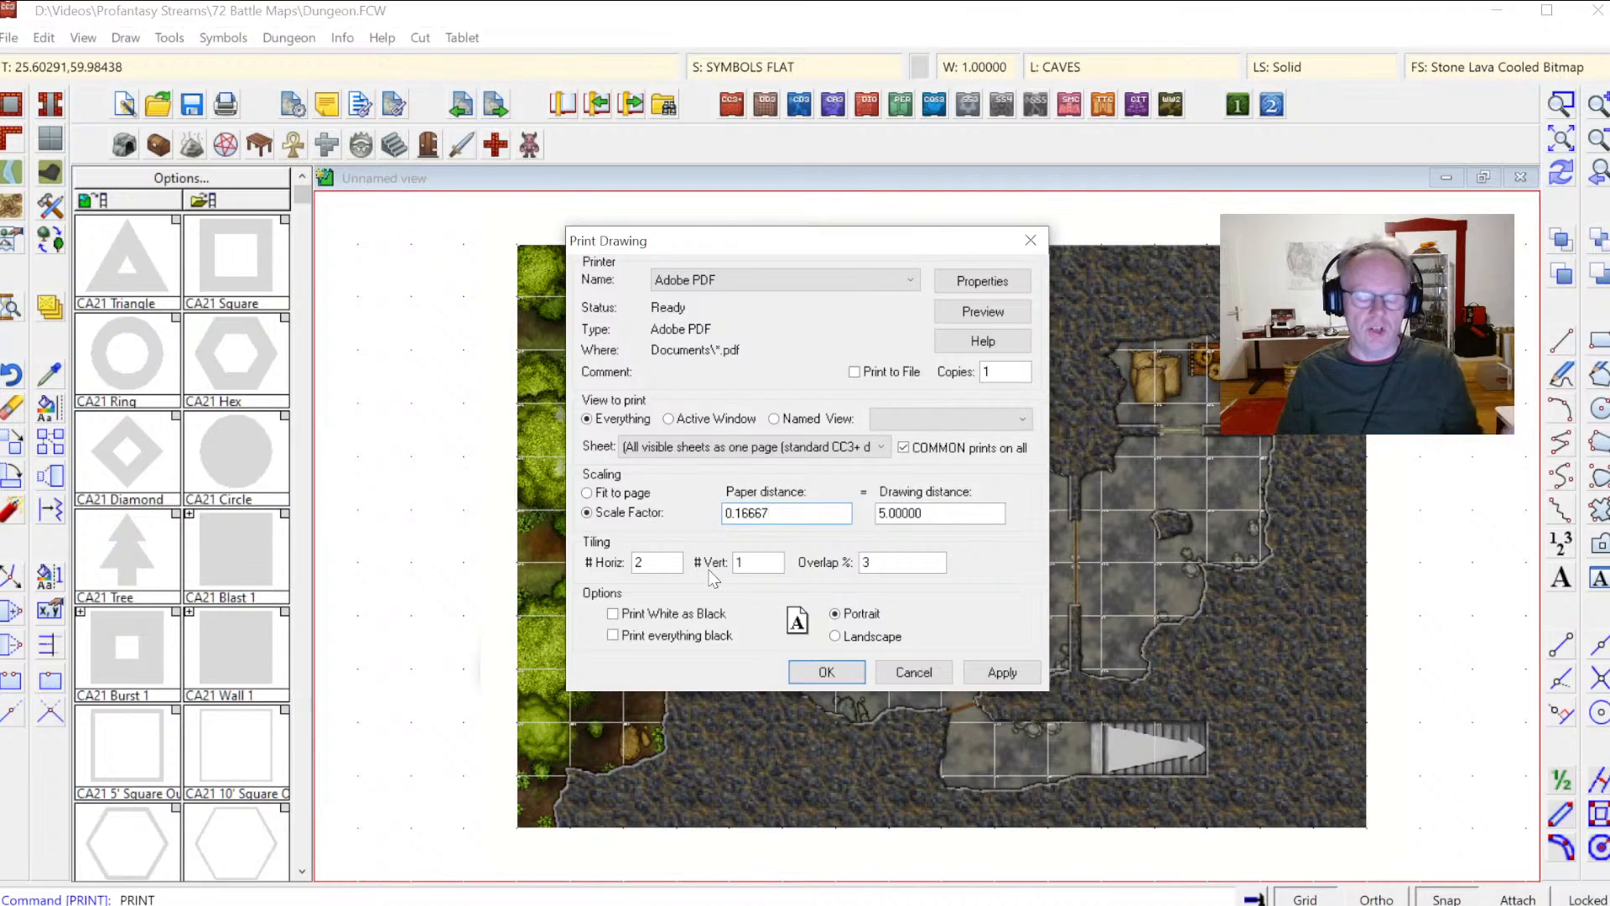
{"action": "key", "text": "BackSpace"}
{"action": "key", "text": "BackSpace"}
{"action": "key", "text": "BackSpace"}
{"action": "key", "text": "BackSpace"}
{"action": "key", "text": "BackSpace"}
{"action": "key", "text": "BackSpace"}
{"action": "key", "text": "BackSpace"}
{"action": "type", "text": "1"}
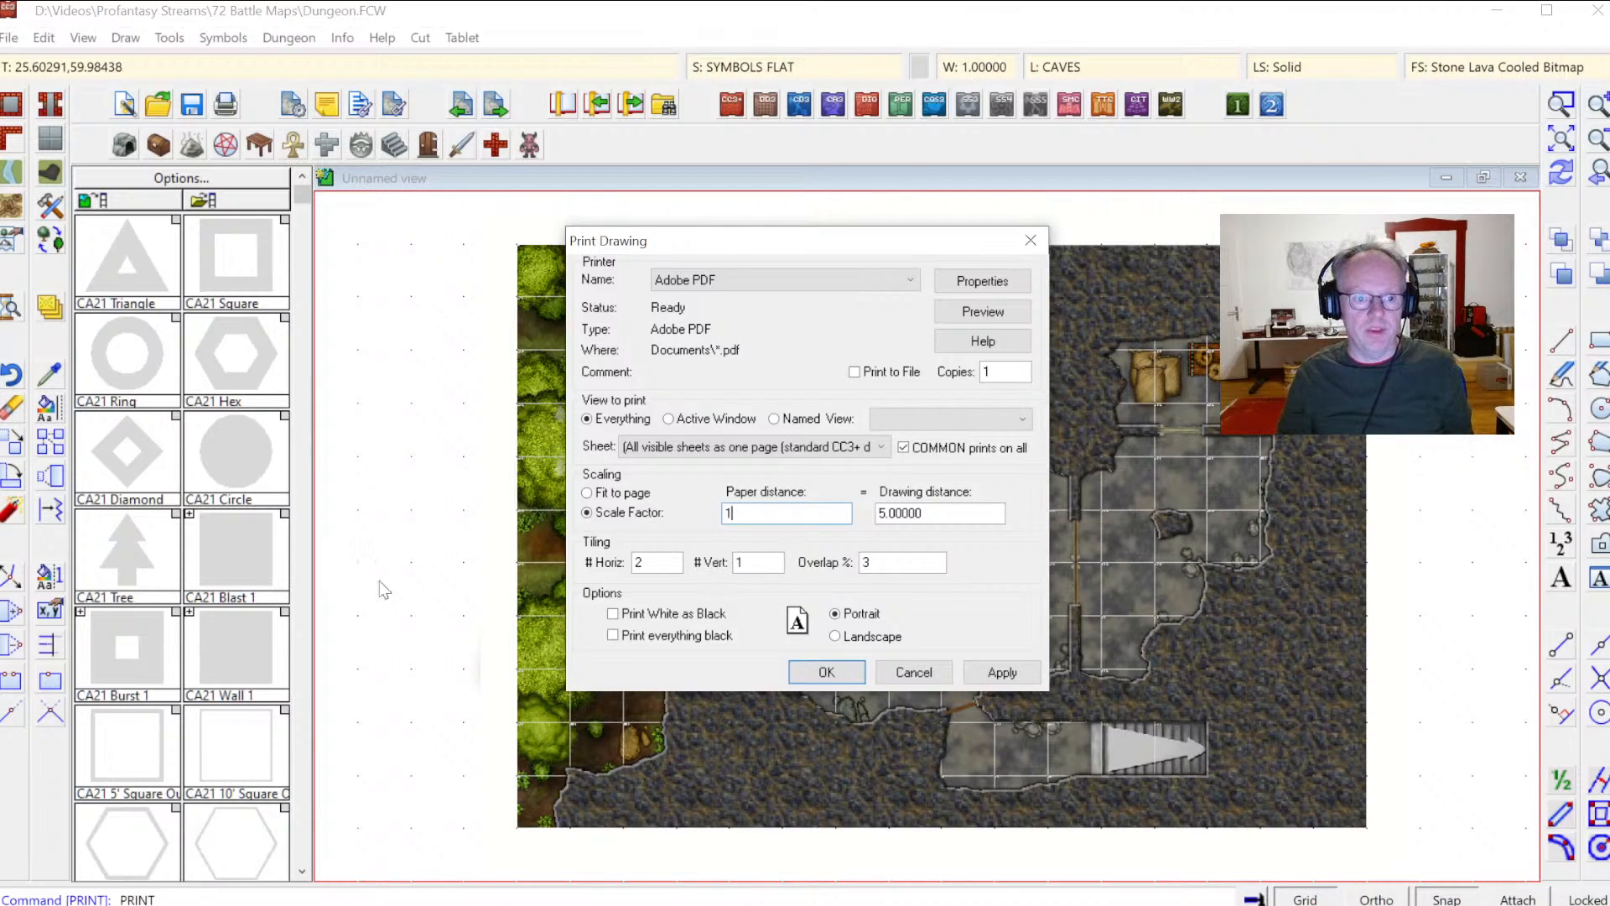
{"action": "type", "text": "\""}
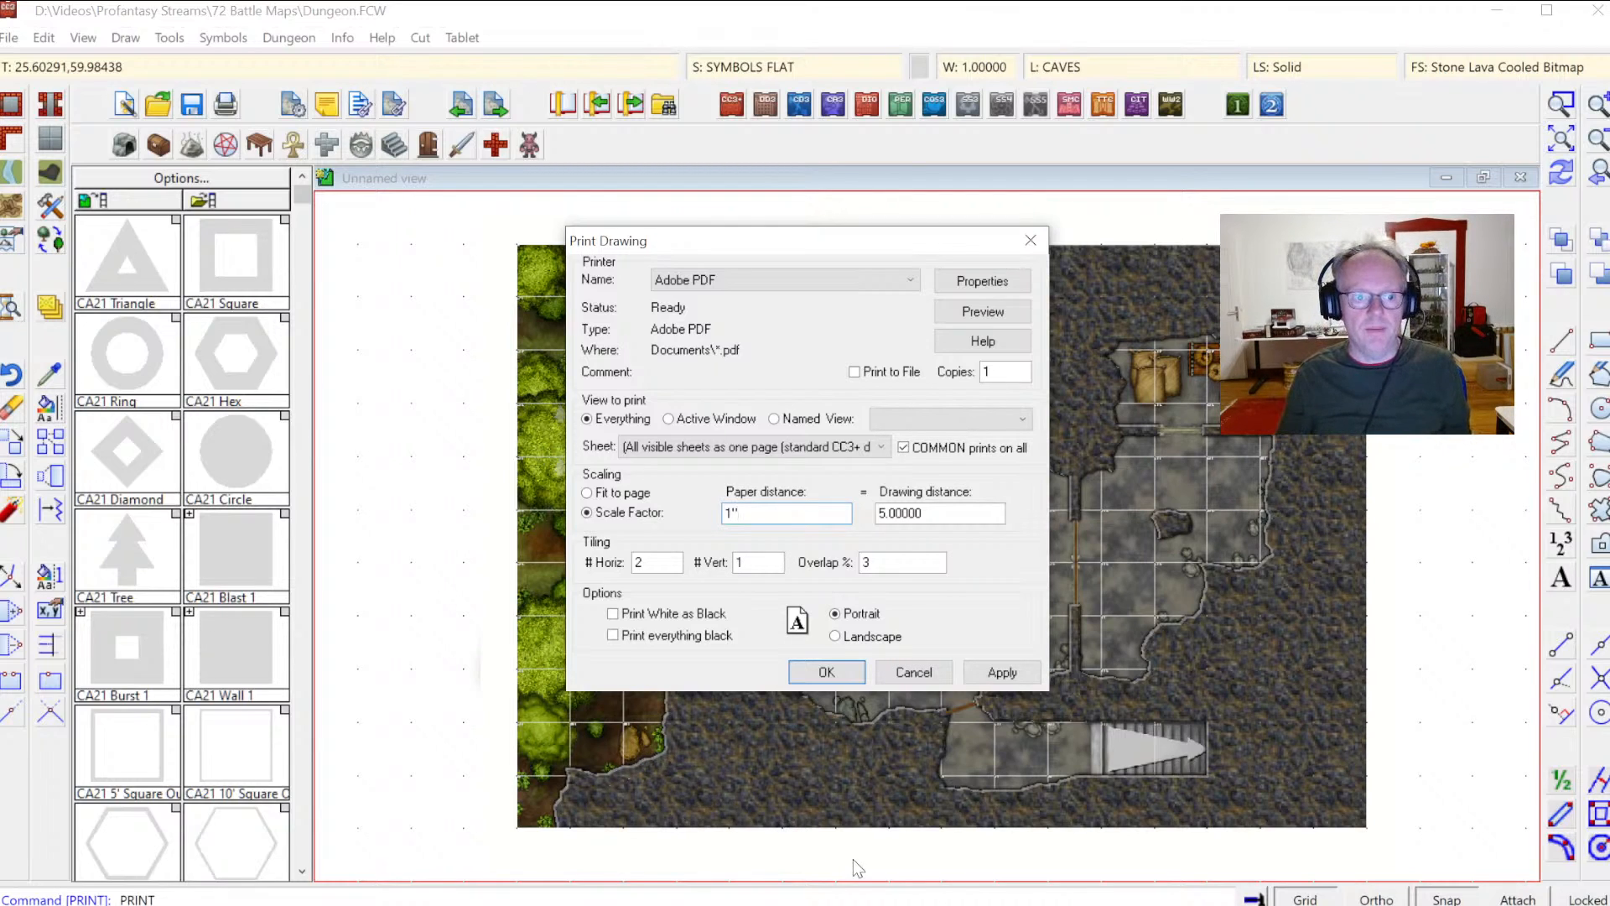
{"action": "left_click", "coordinate": [1002, 672]}
{"action": "left_click", "coordinate": [1031, 240]}
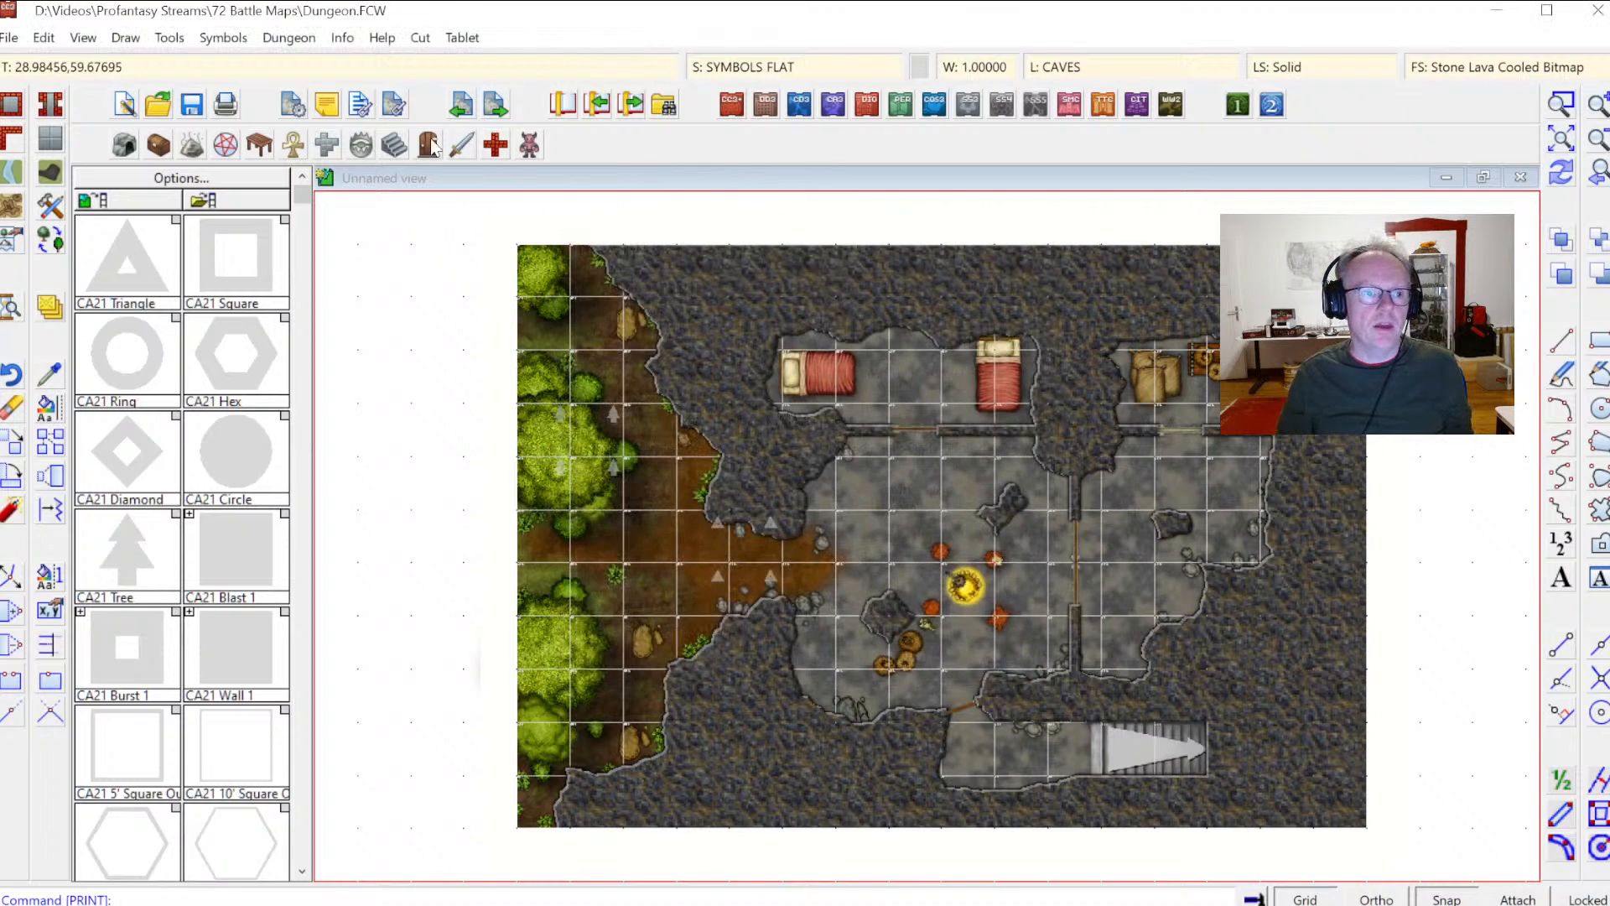
Step: Open the print preview and examine how the map lays out on the pages
{"action": "left_click", "coordinate": [226, 105]}
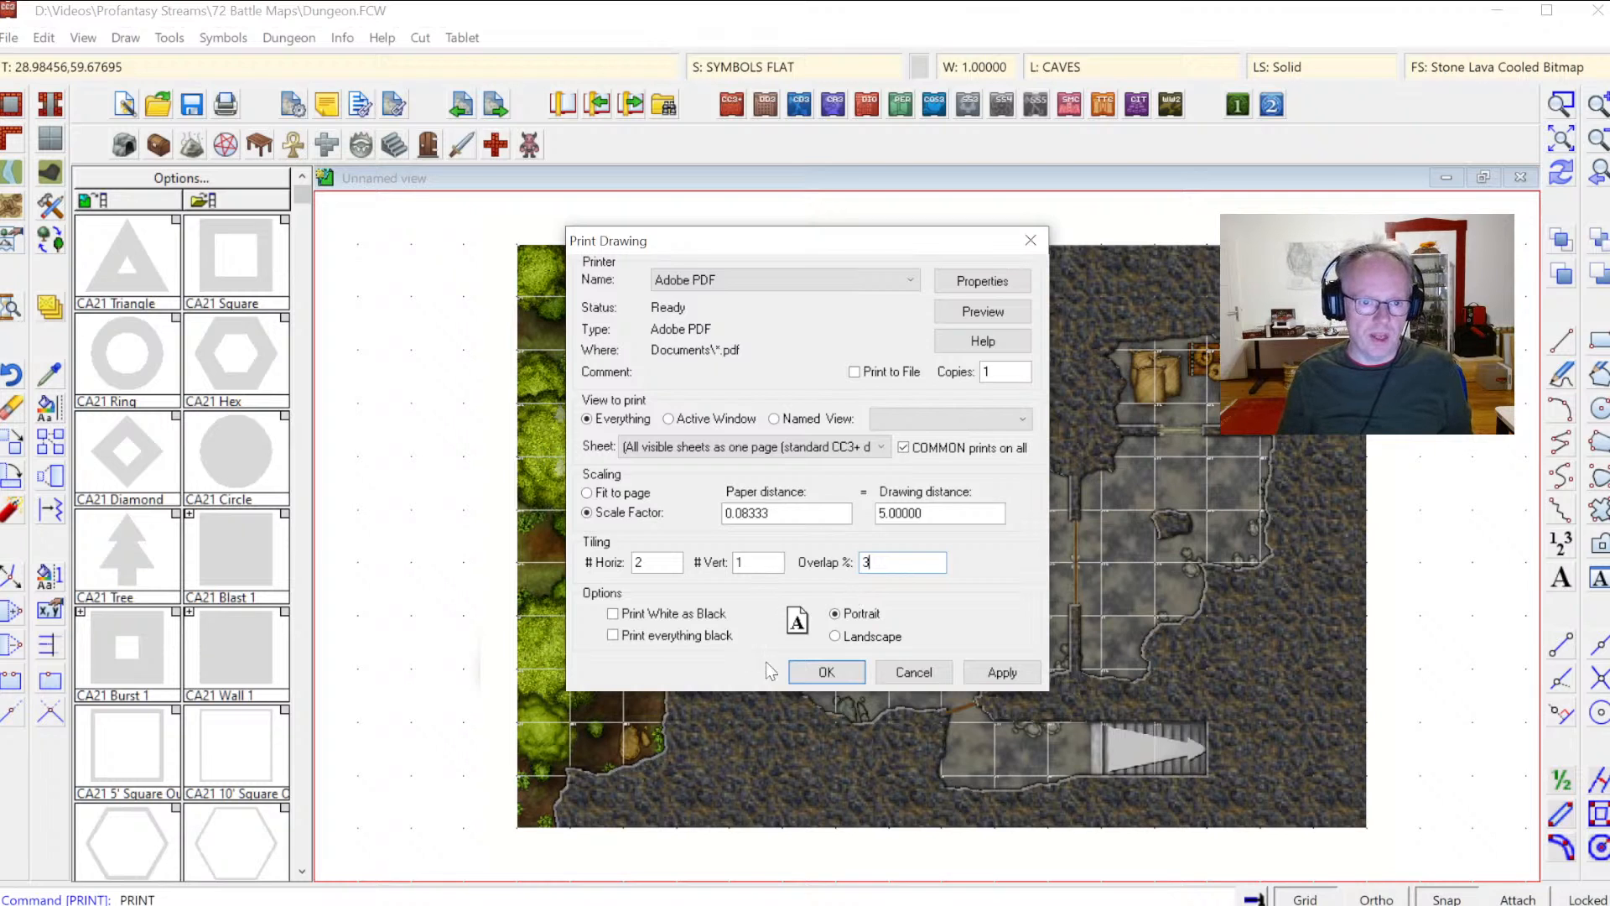
{"action": "left_click", "coordinate": [983, 312]}
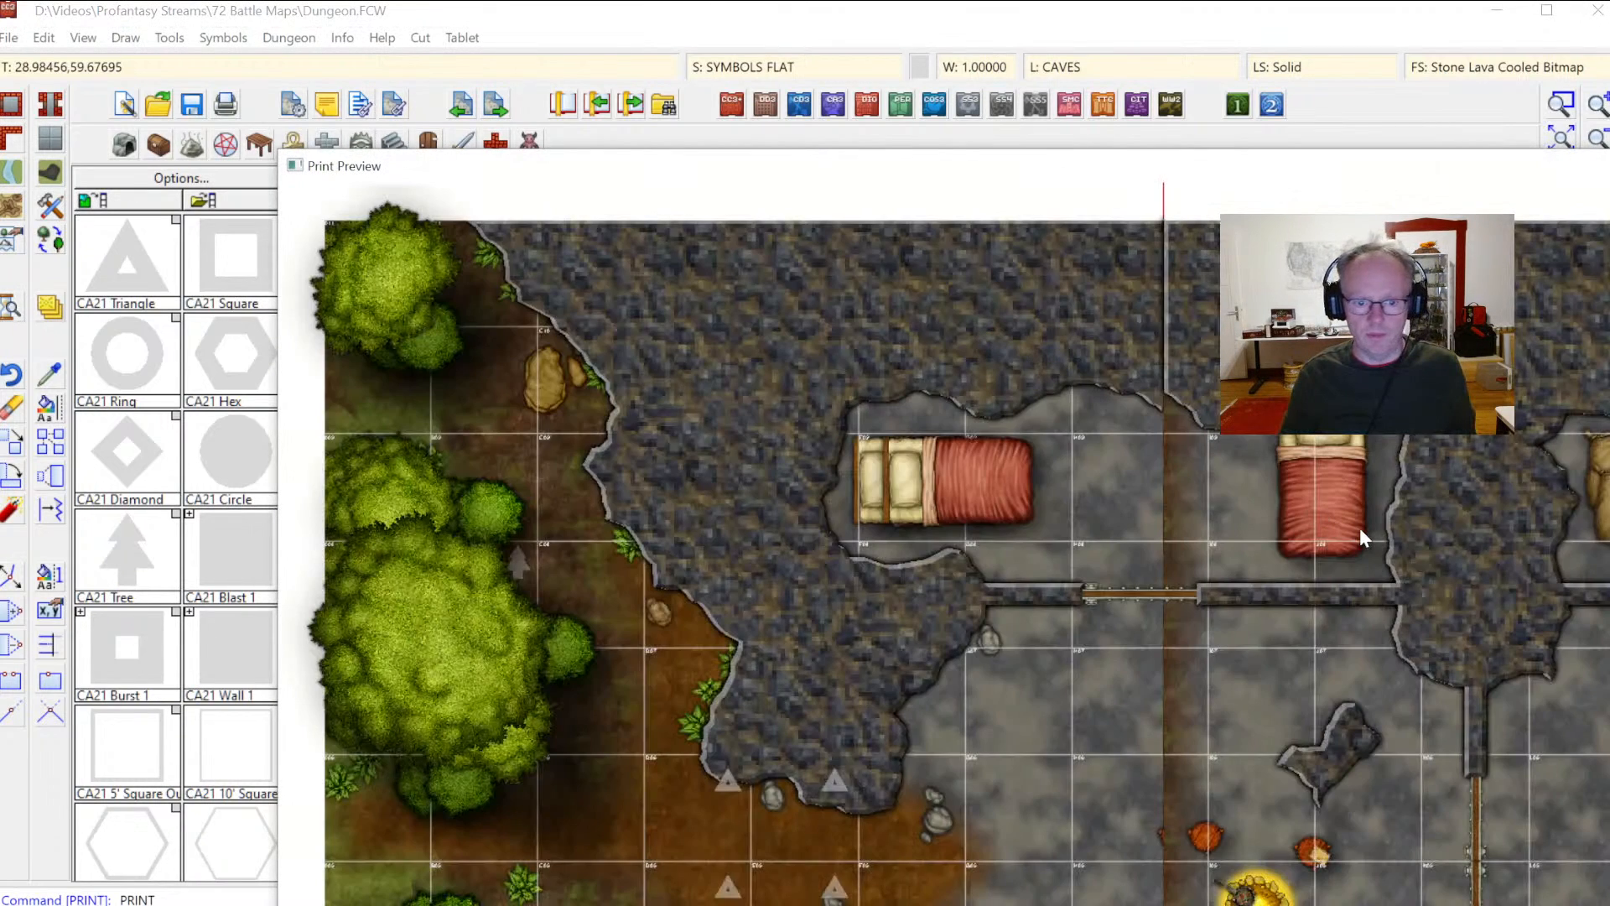
{"action": "left_click_drag", "start_coordinate": [1112, 164], "coordinate": [852, 55]}
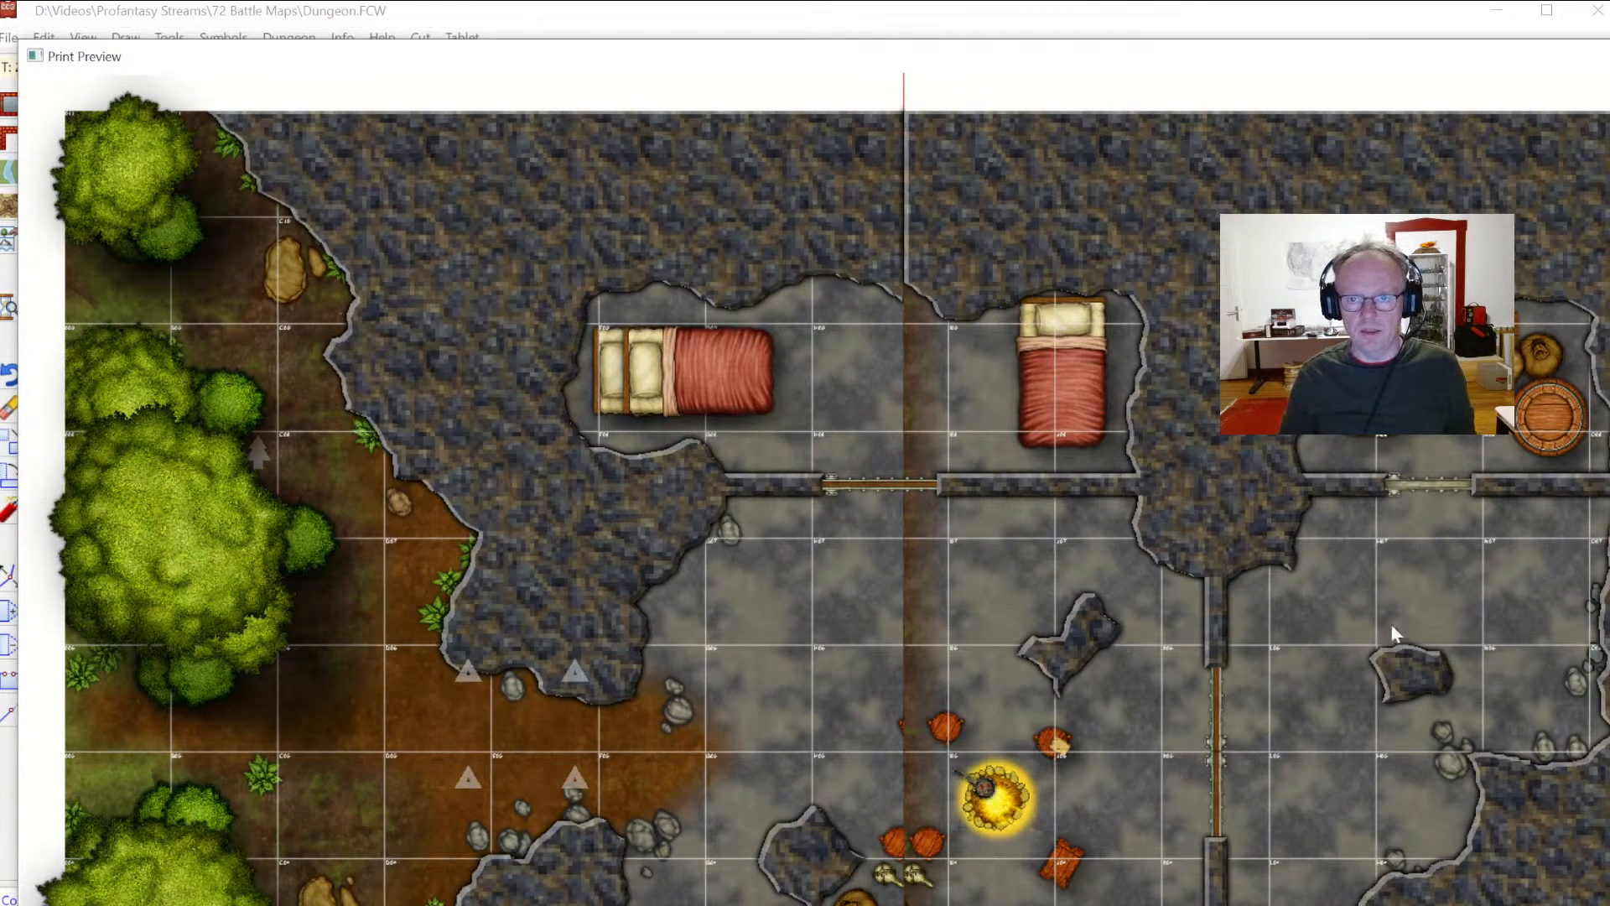
{"action": "left_click_drag", "start_coordinate": [1609, 905], "coordinate": [1242, 845]}
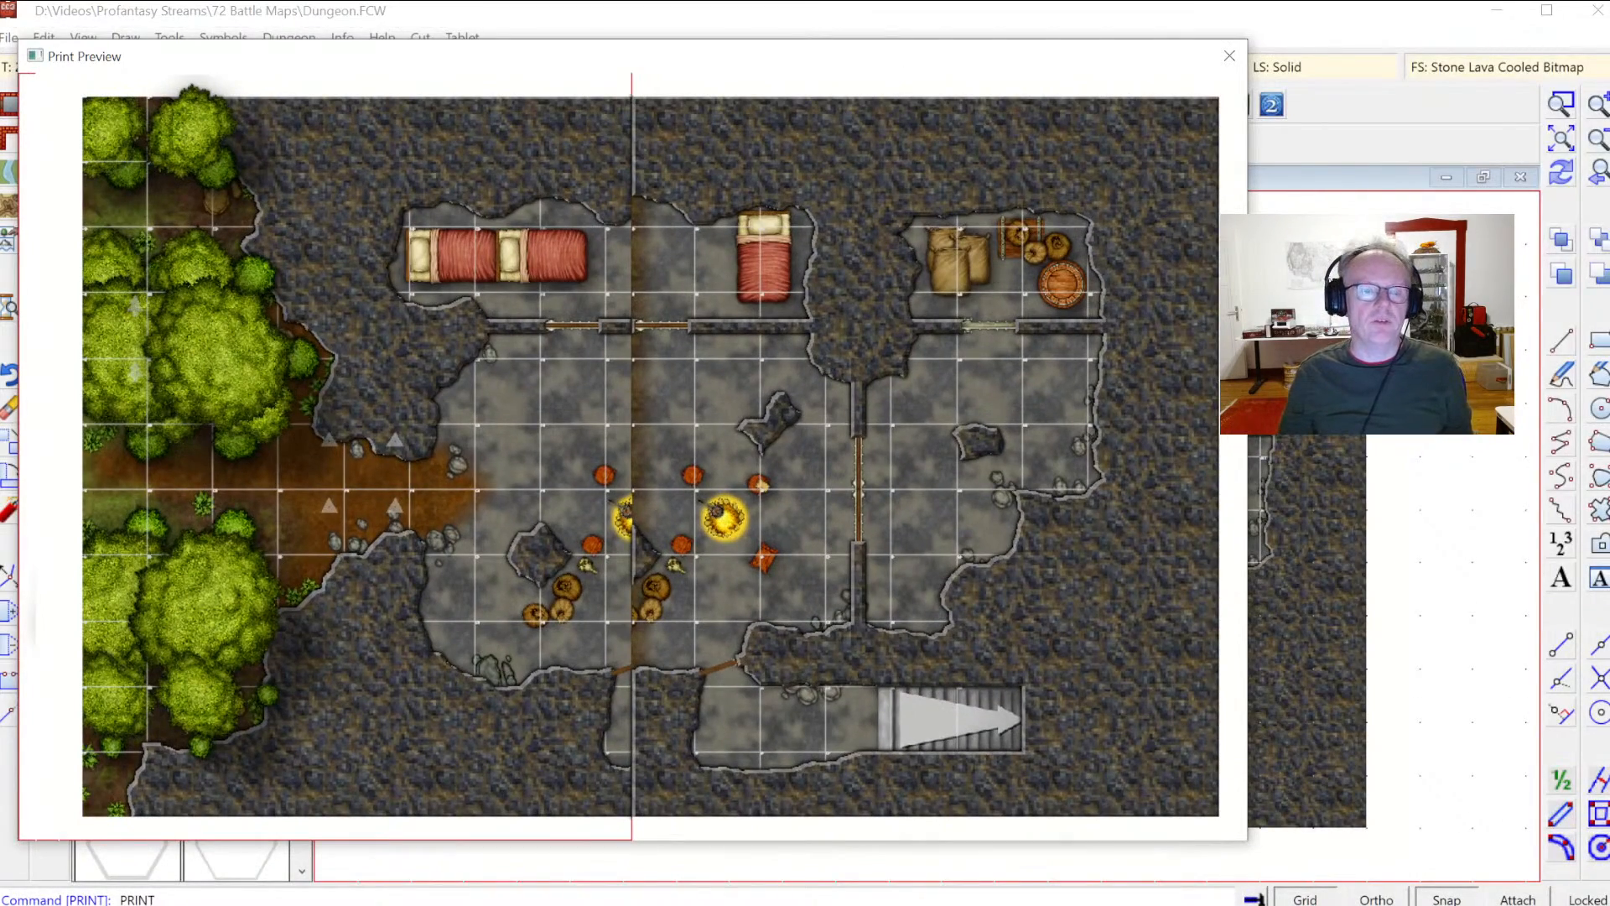
{"action": "key", "text": "Escape"}
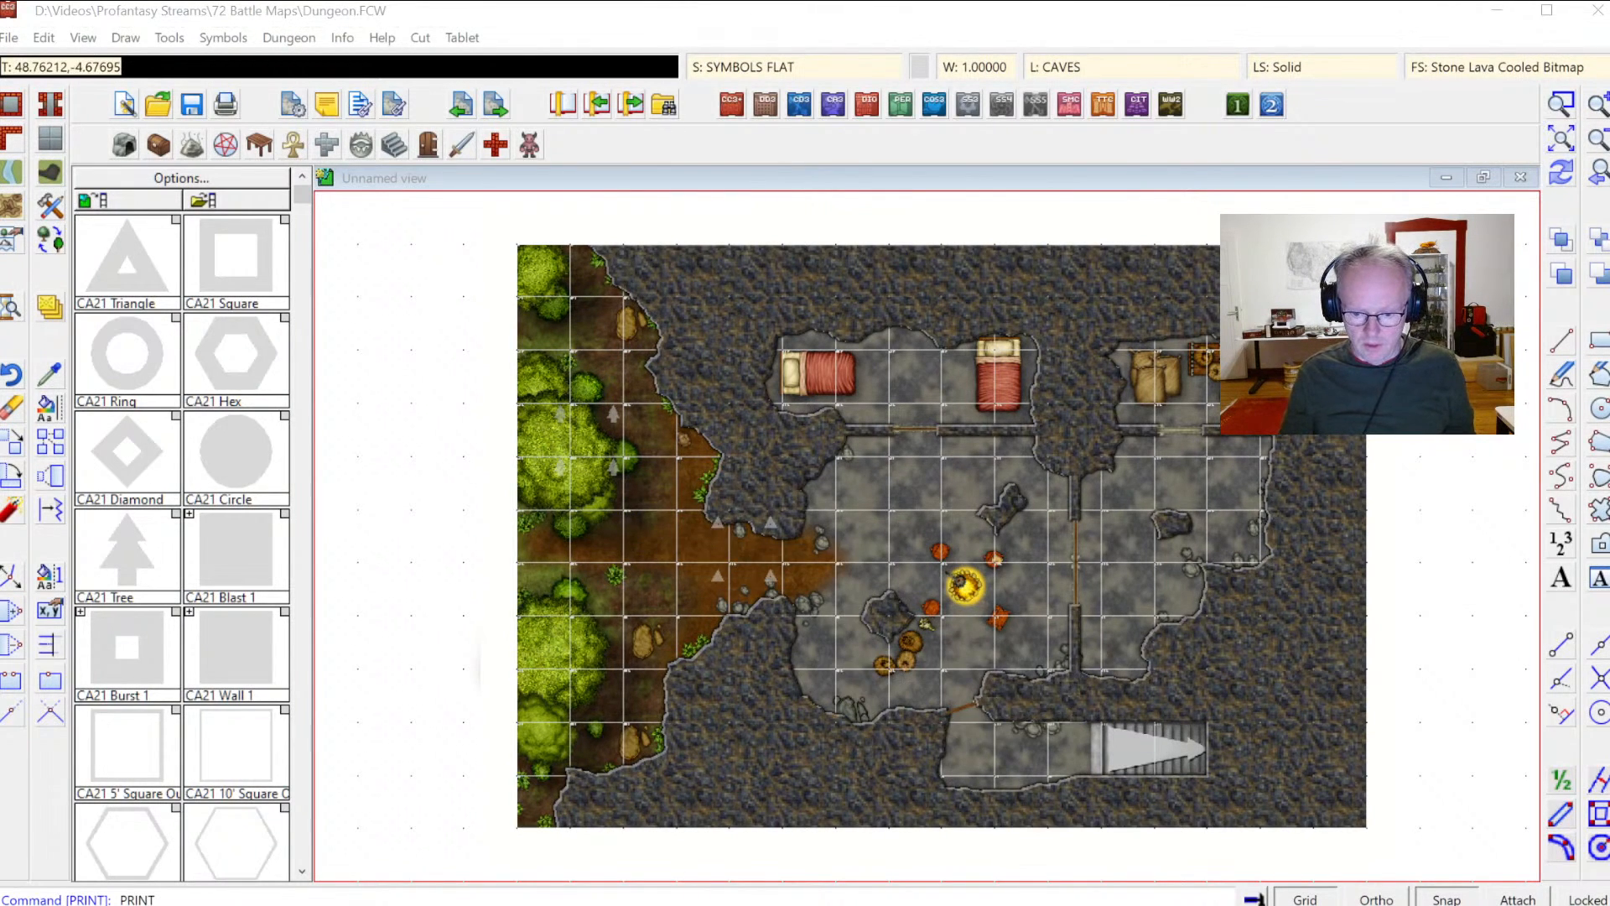
Step: Return to the print preview window and close it
{"action": "key", "text": "alt+Tab"}
{"action": "key", "text": "alt+Tab"}
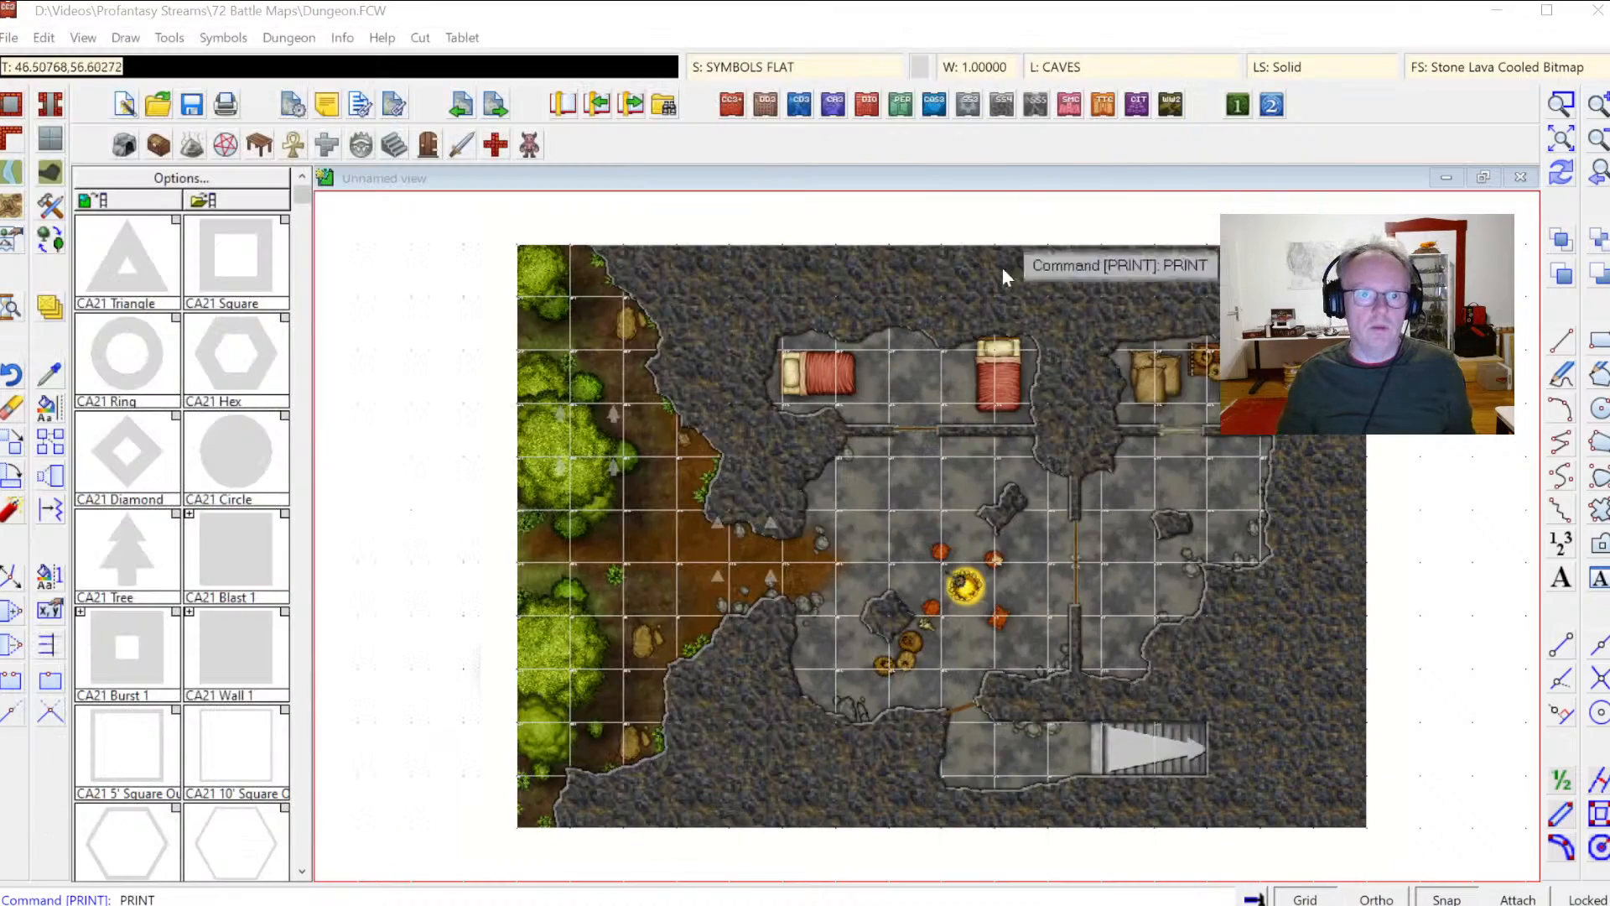
{"action": "key", "text": "alt+Tab"}
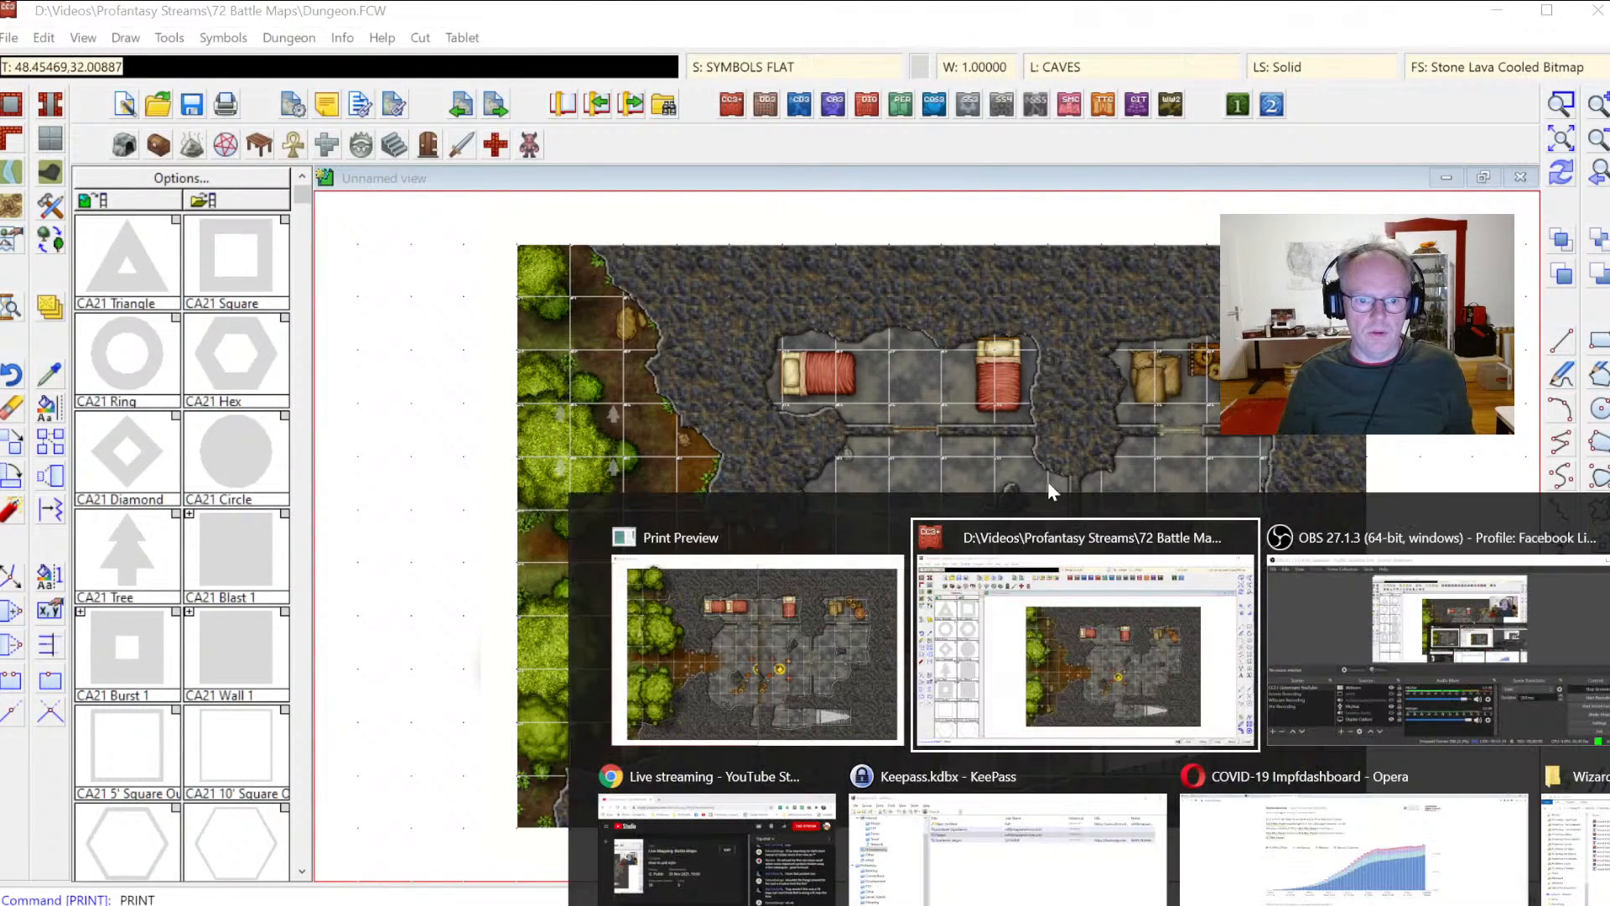
{"action": "key", "text": "alt+Tab"}
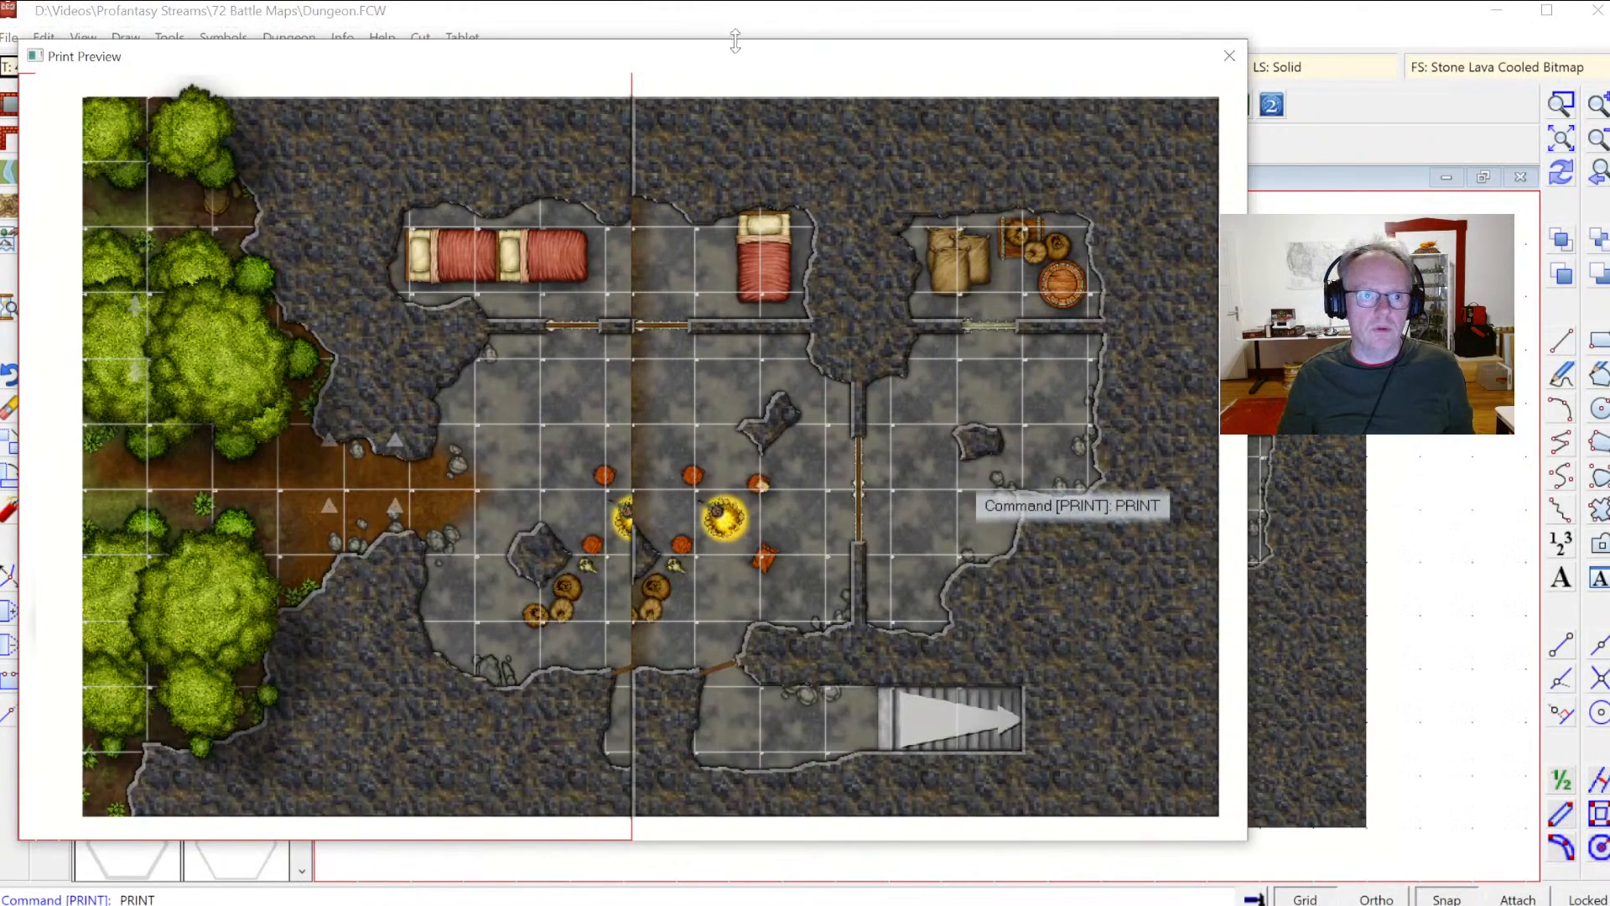
{"action": "left_click", "coordinate": [1233, 67]}
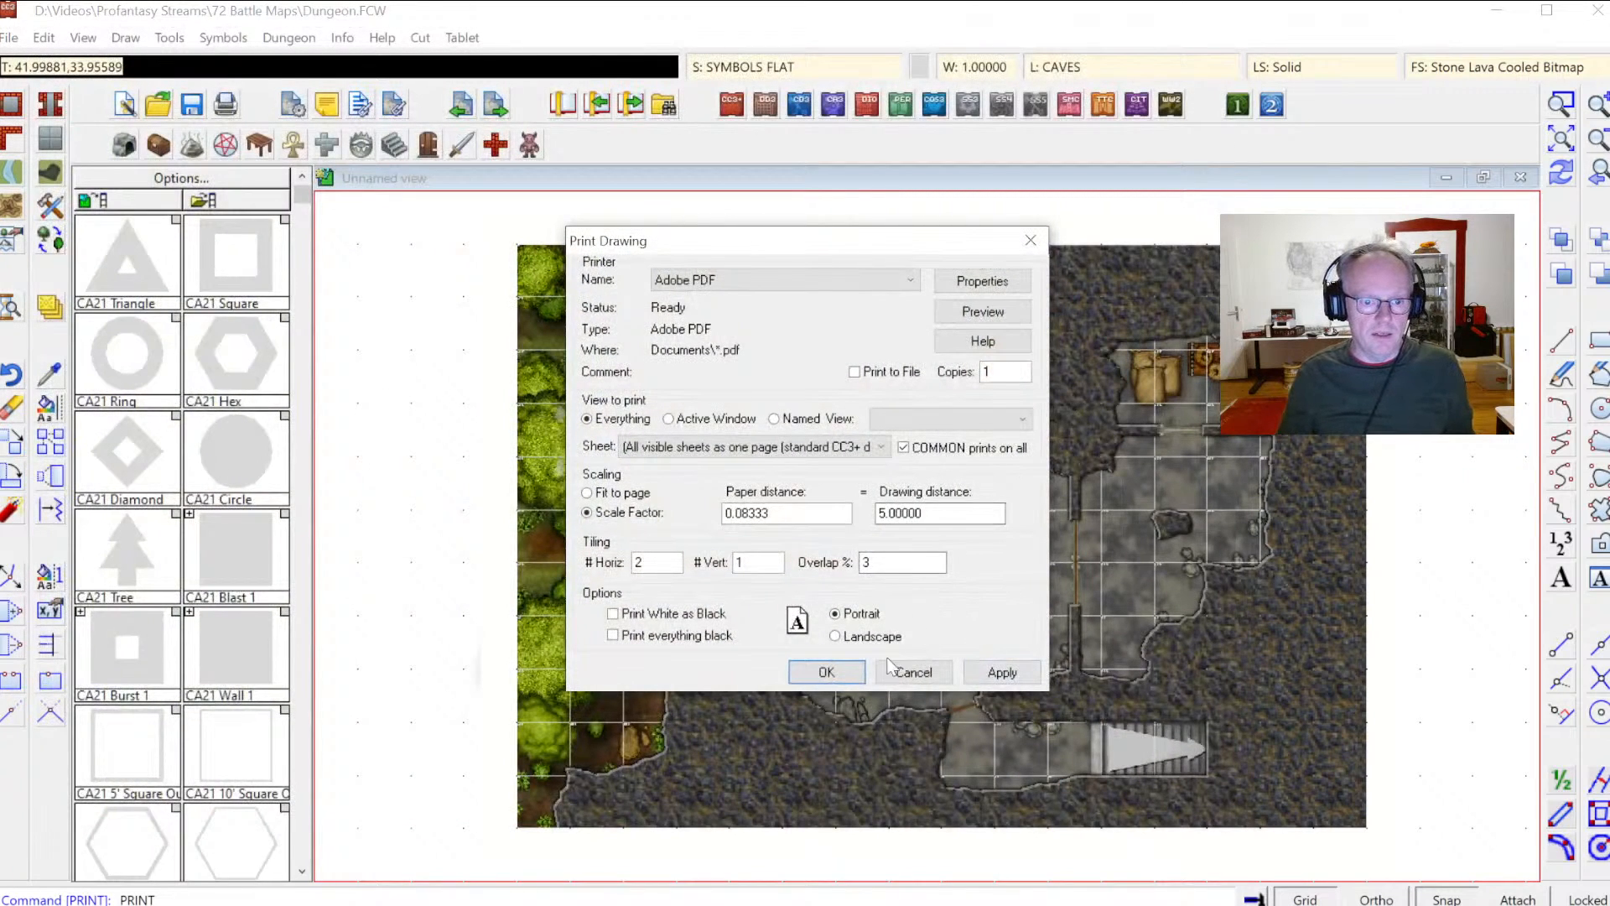
Step: Print to PDF, saving Dungeon.pdf in the Videos > Profantasy Streams > 72 Battle Maps folder
{"action": "left_click", "coordinate": [827, 673]}
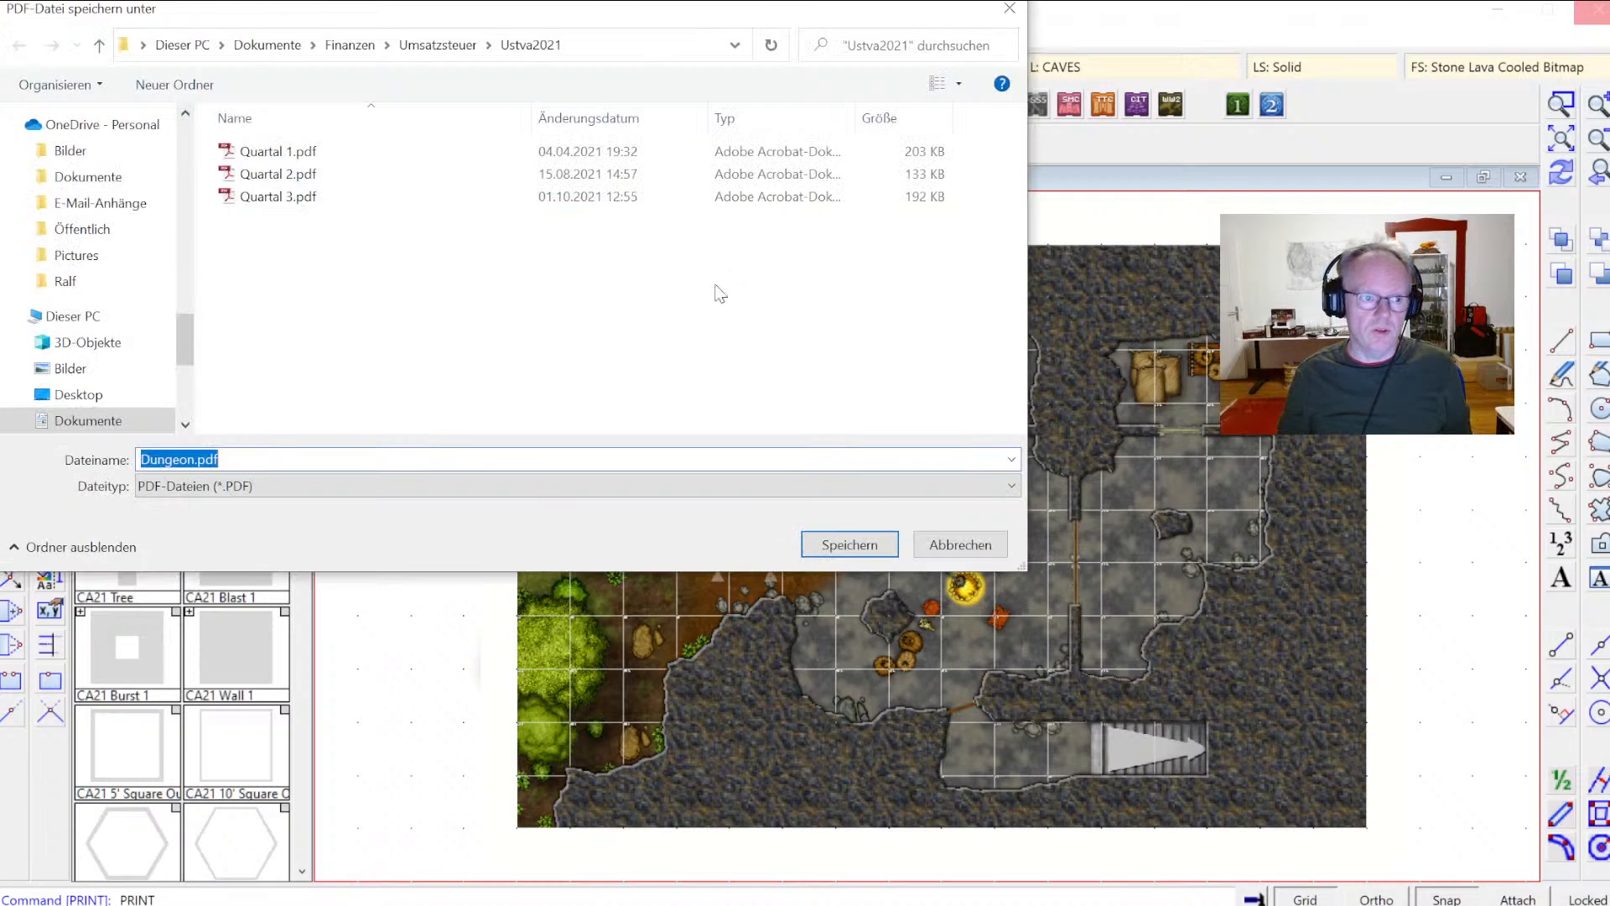
{"action": "scroll", "coordinate": [149, 365], "scroll_direction": "down", "scroll_amount": 1}
{"action": "left_click", "coordinate": [138, 388]}
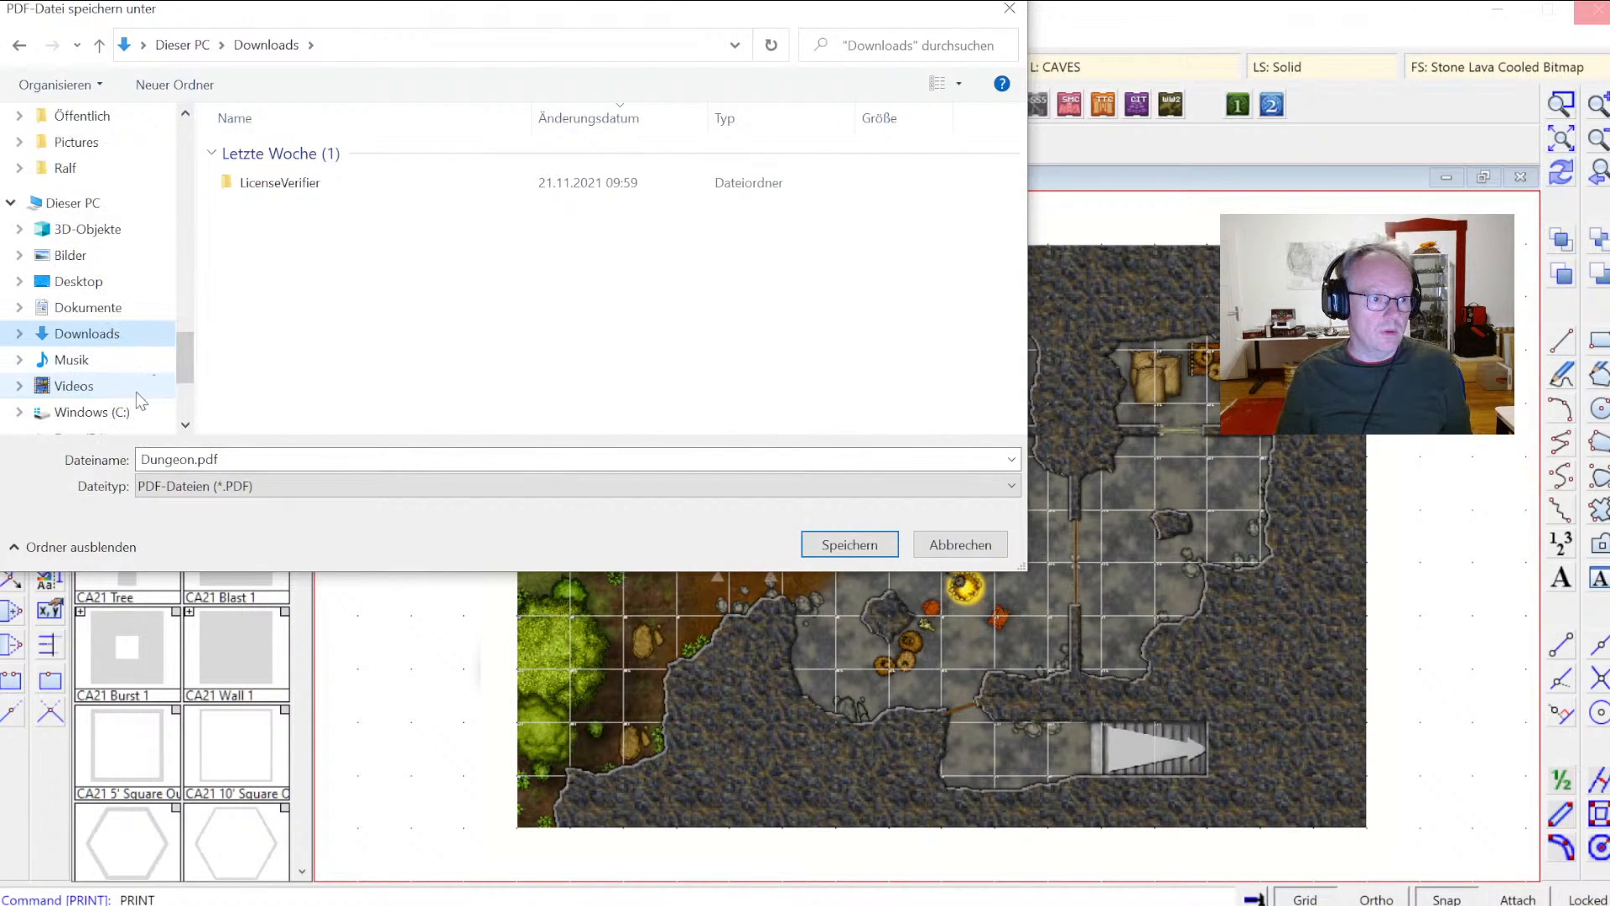
{"action": "scroll", "coordinate": [138, 389], "scroll_direction": "down", "scroll_amount": 3}
{"action": "left_click", "coordinate": [75, 221]}
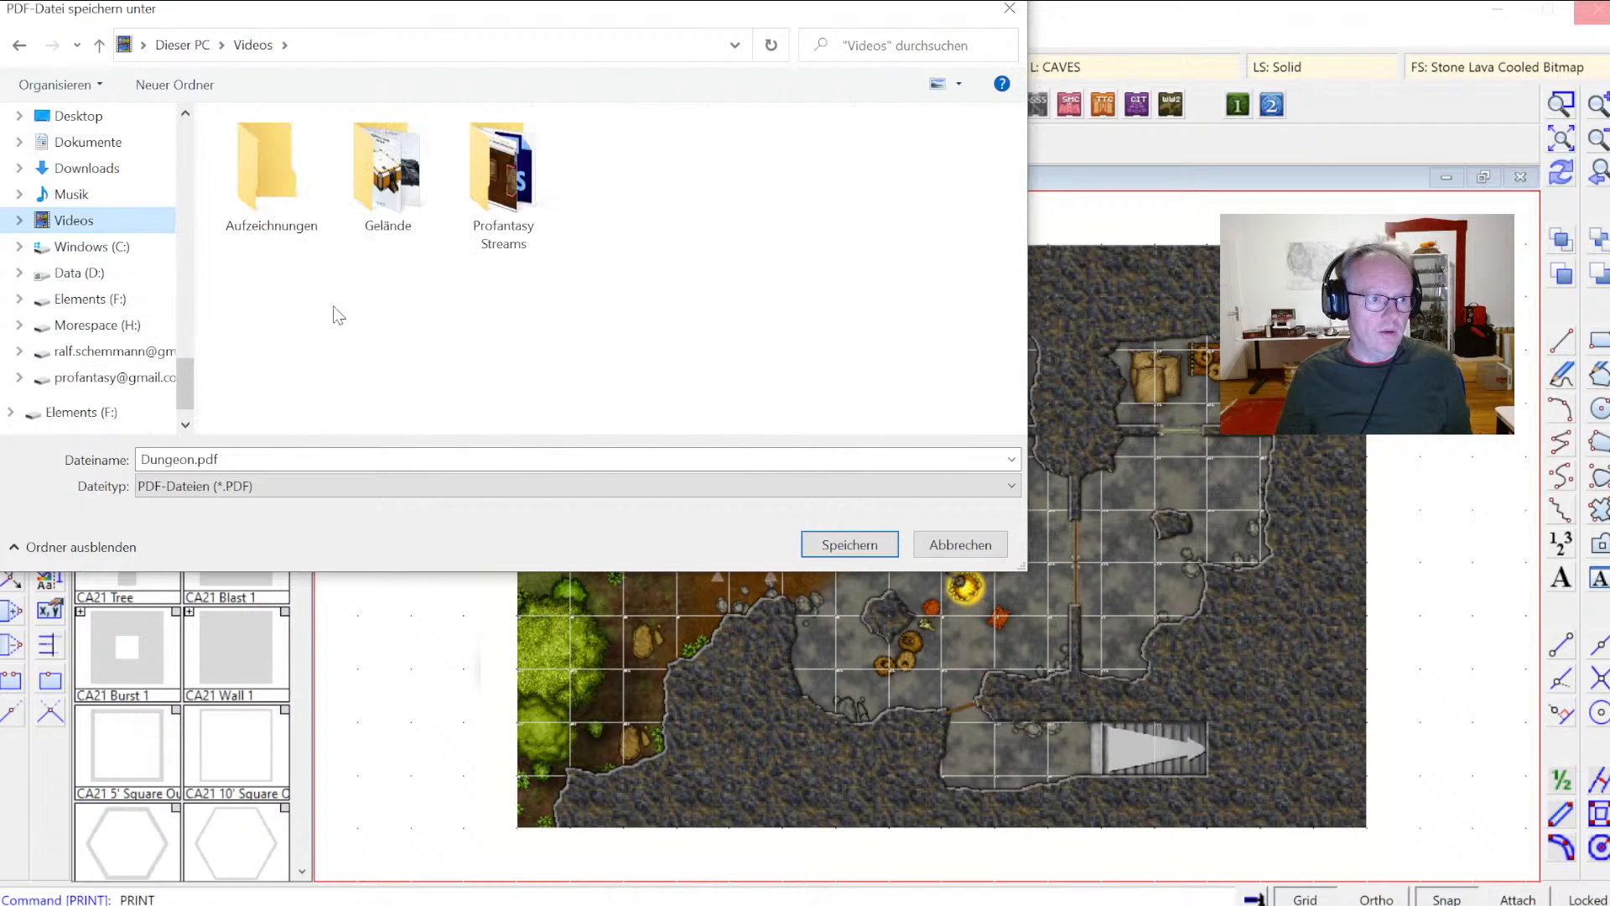
{"action": "double_click", "coordinate": [506, 201]}
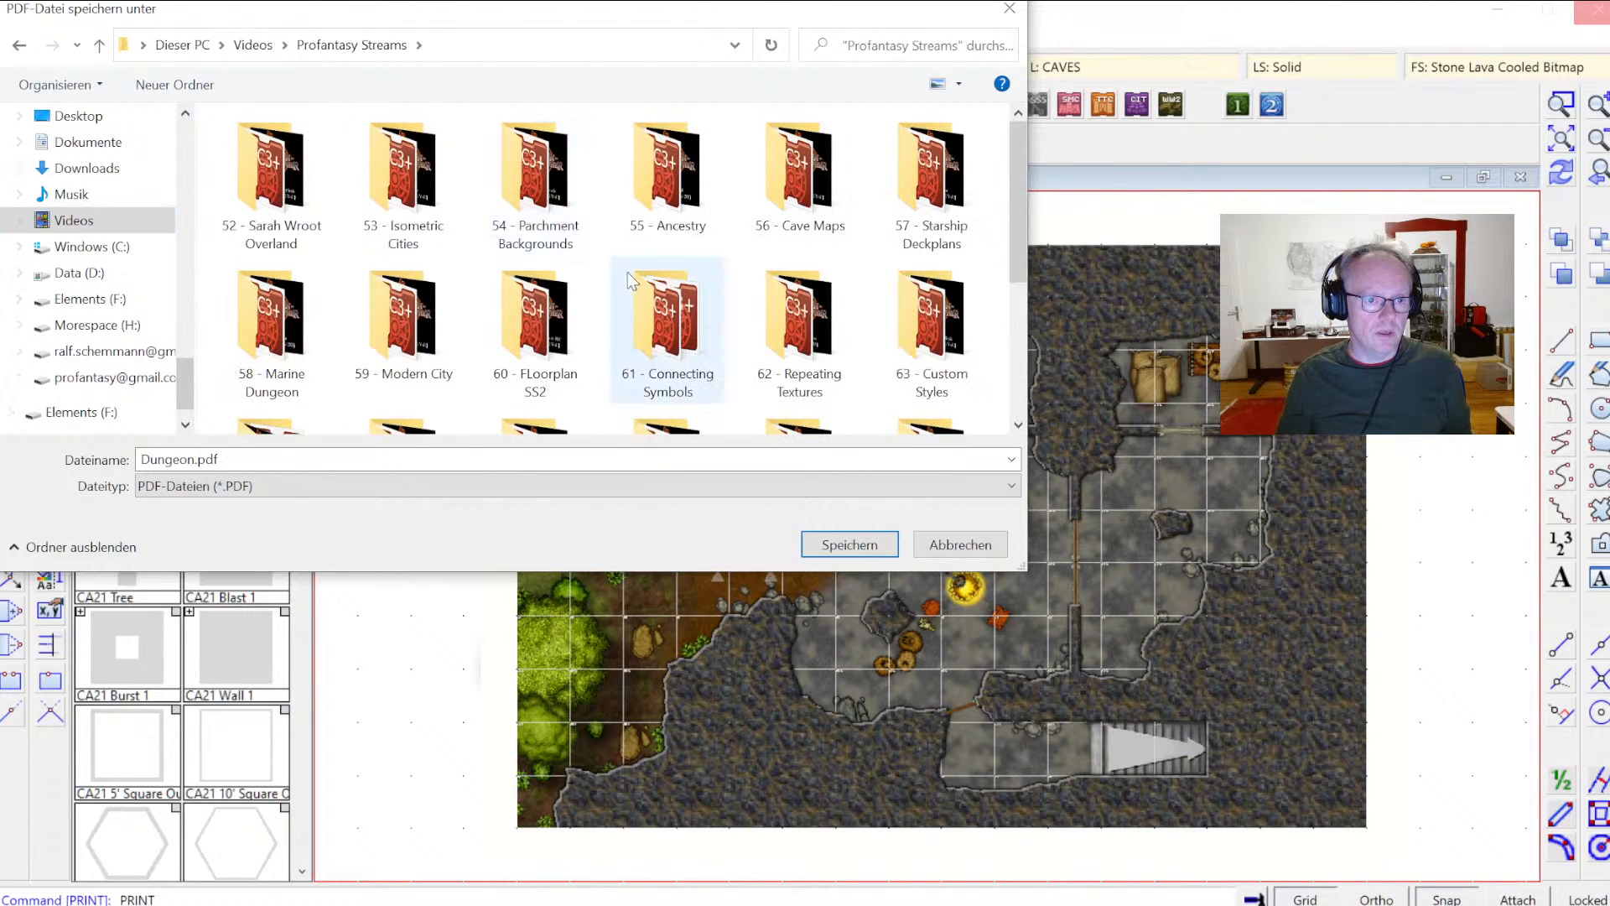
{"action": "scroll", "coordinate": [654, 316], "scroll_direction": "down", "scroll_amount": 3}
{"action": "double_click", "coordinate": [530, 344]}
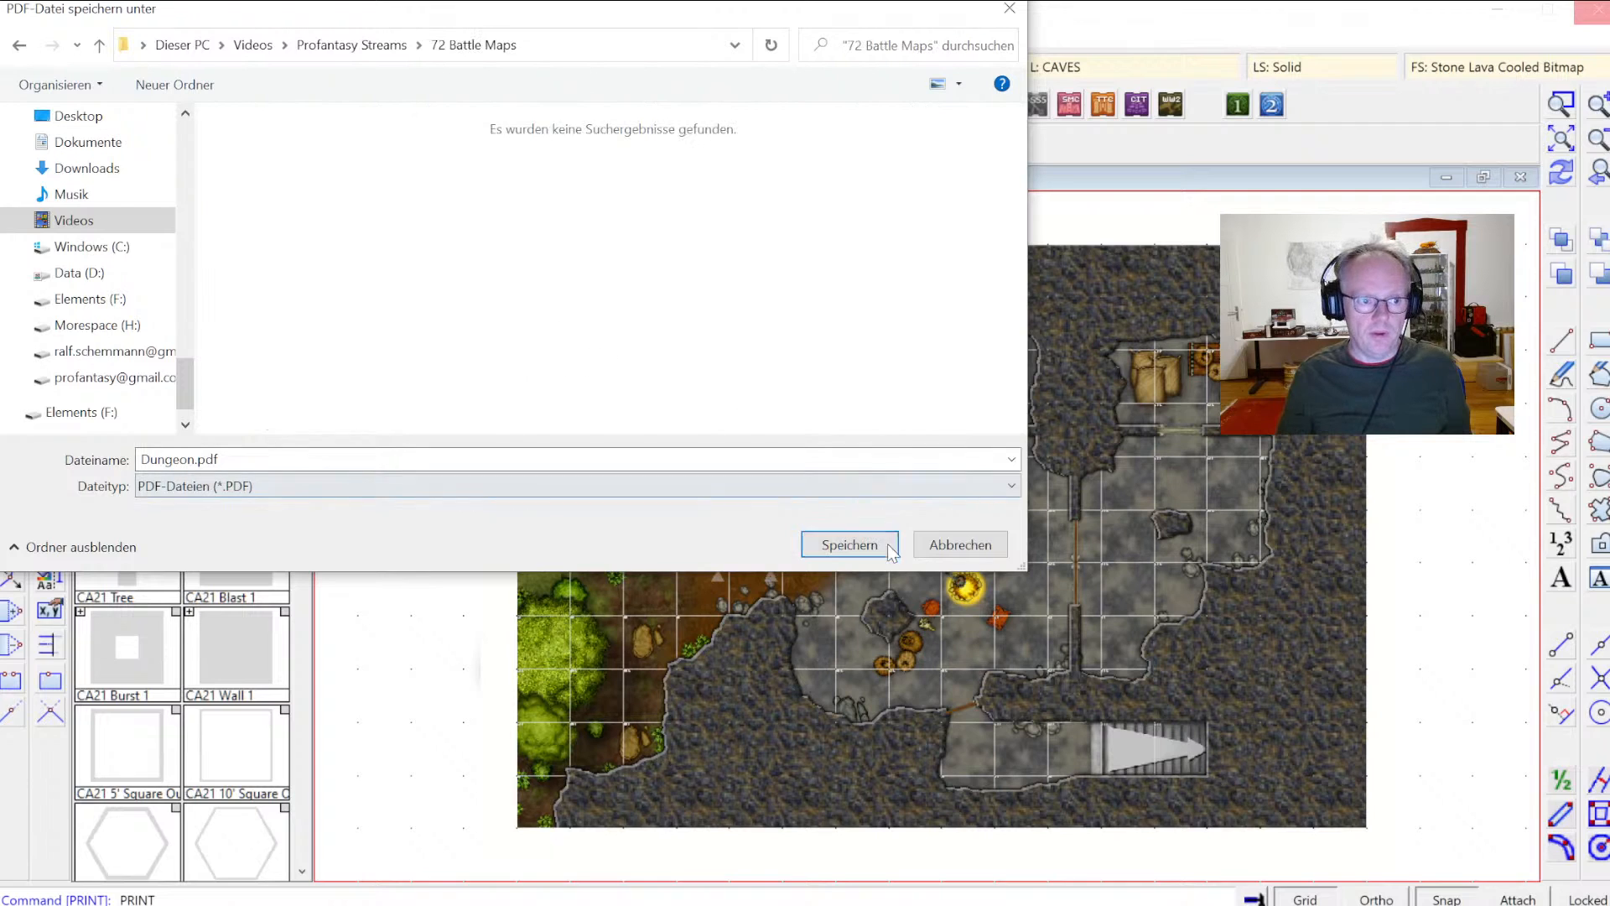
{"action": "left_click", "coordinate": [848, 543]}
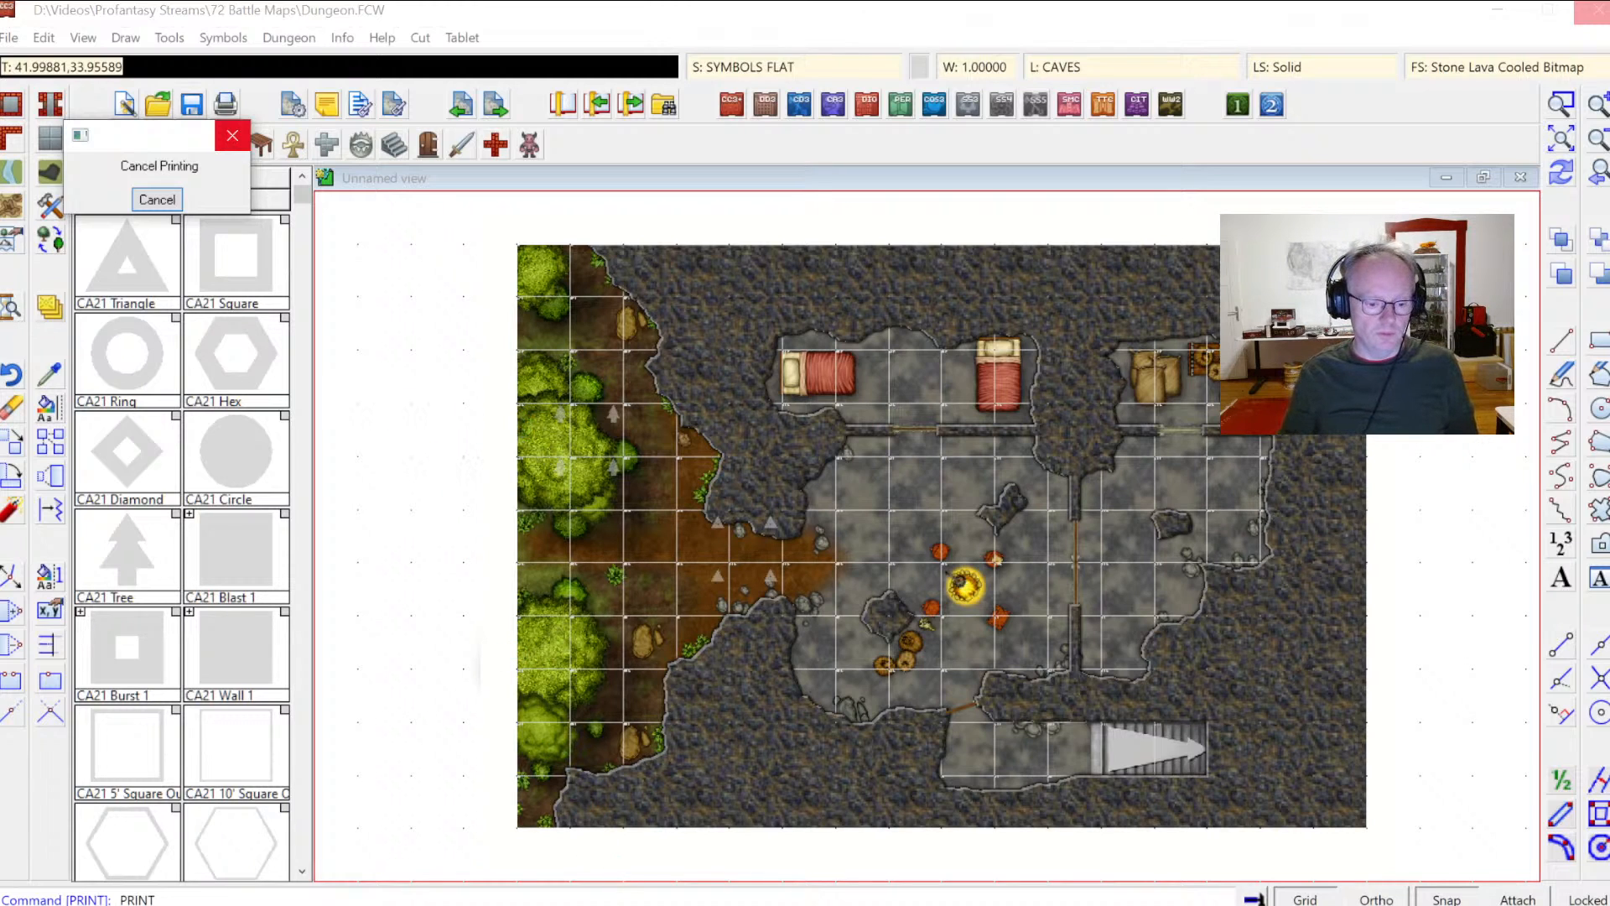
Step: Switch to File Explorer and open the Videos > Profantasy Streams > 72 Battle Maps folder
{"action": "key", "text": "alt+Tab"}
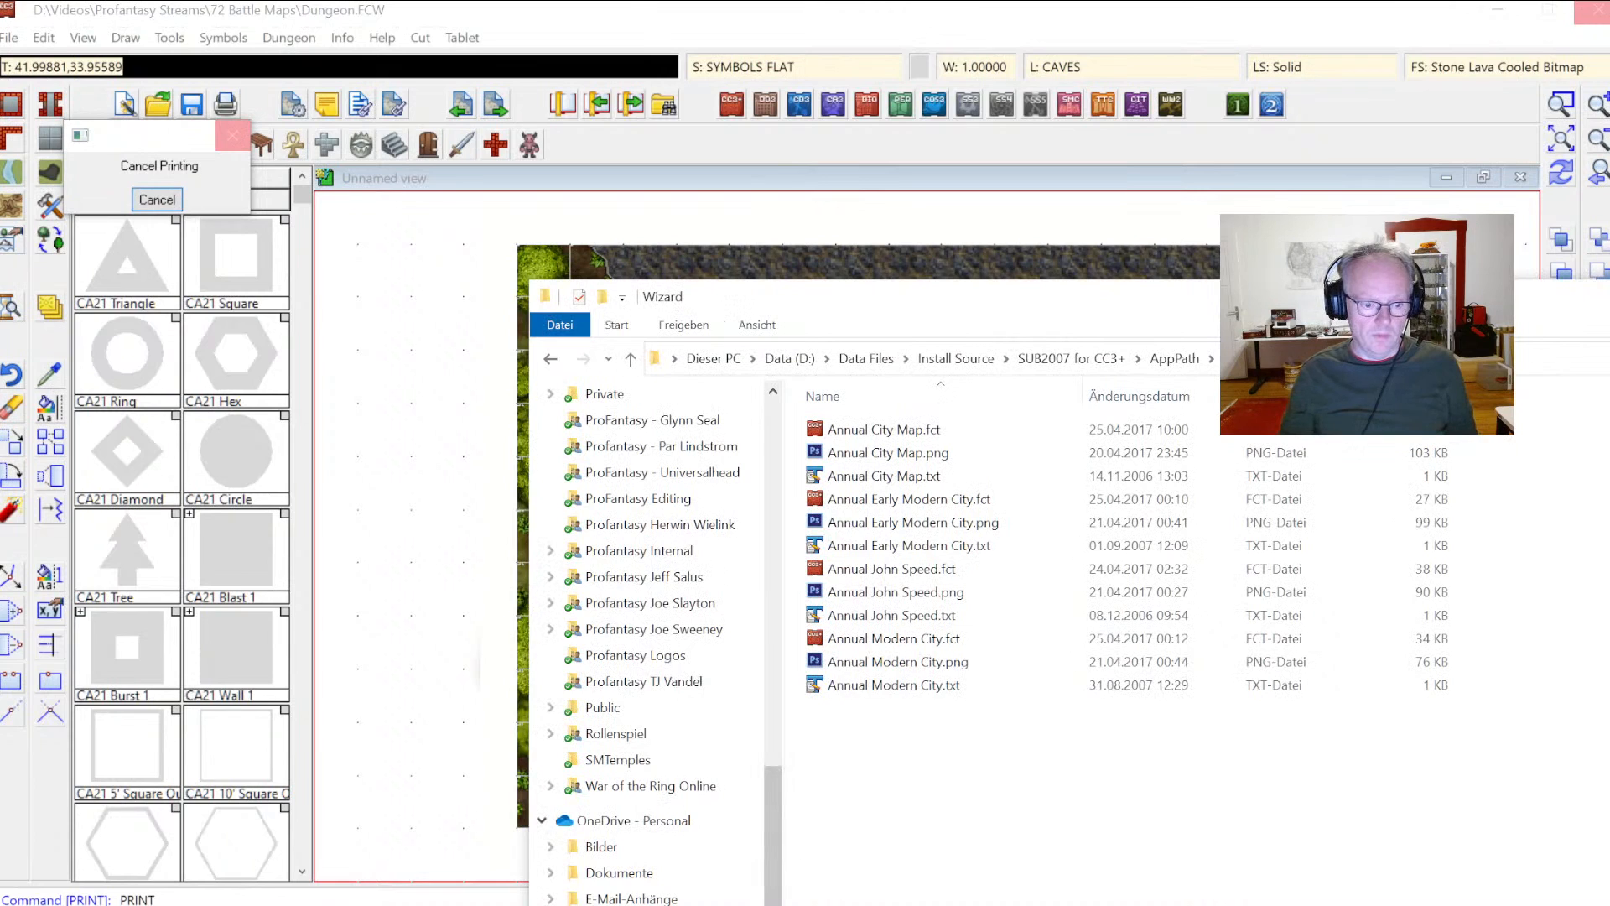
{"action": "left_click", "coordinate": [617, 904]}
{"action": "double_click", "coordinate": [1105, 450]}
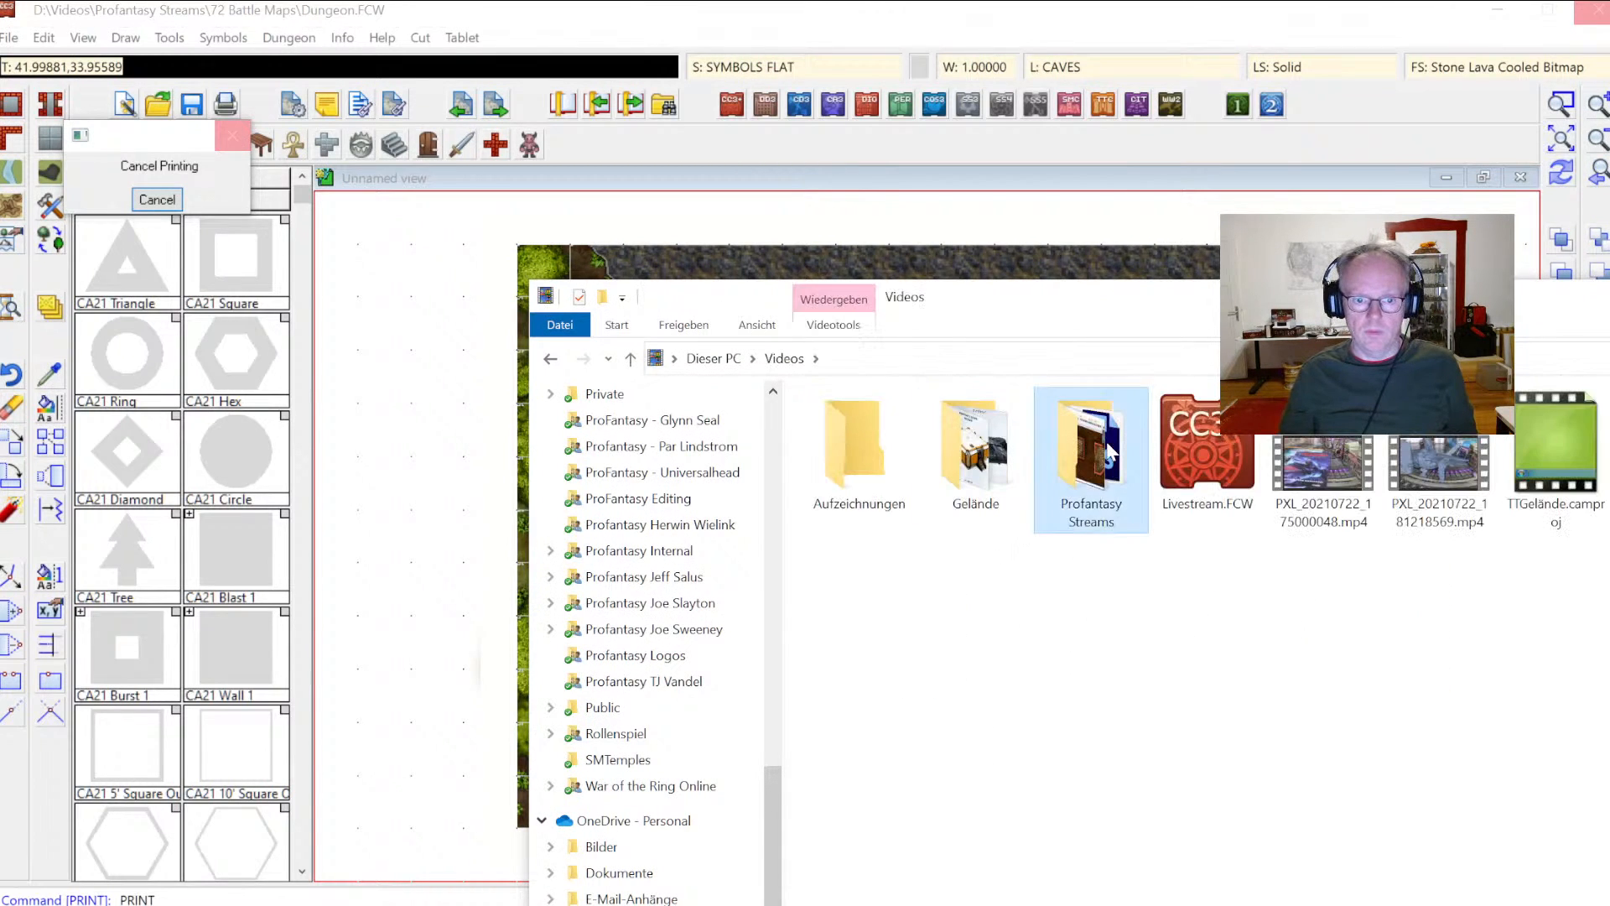
{"action": "double_click", "coordinate": [870, 746]}
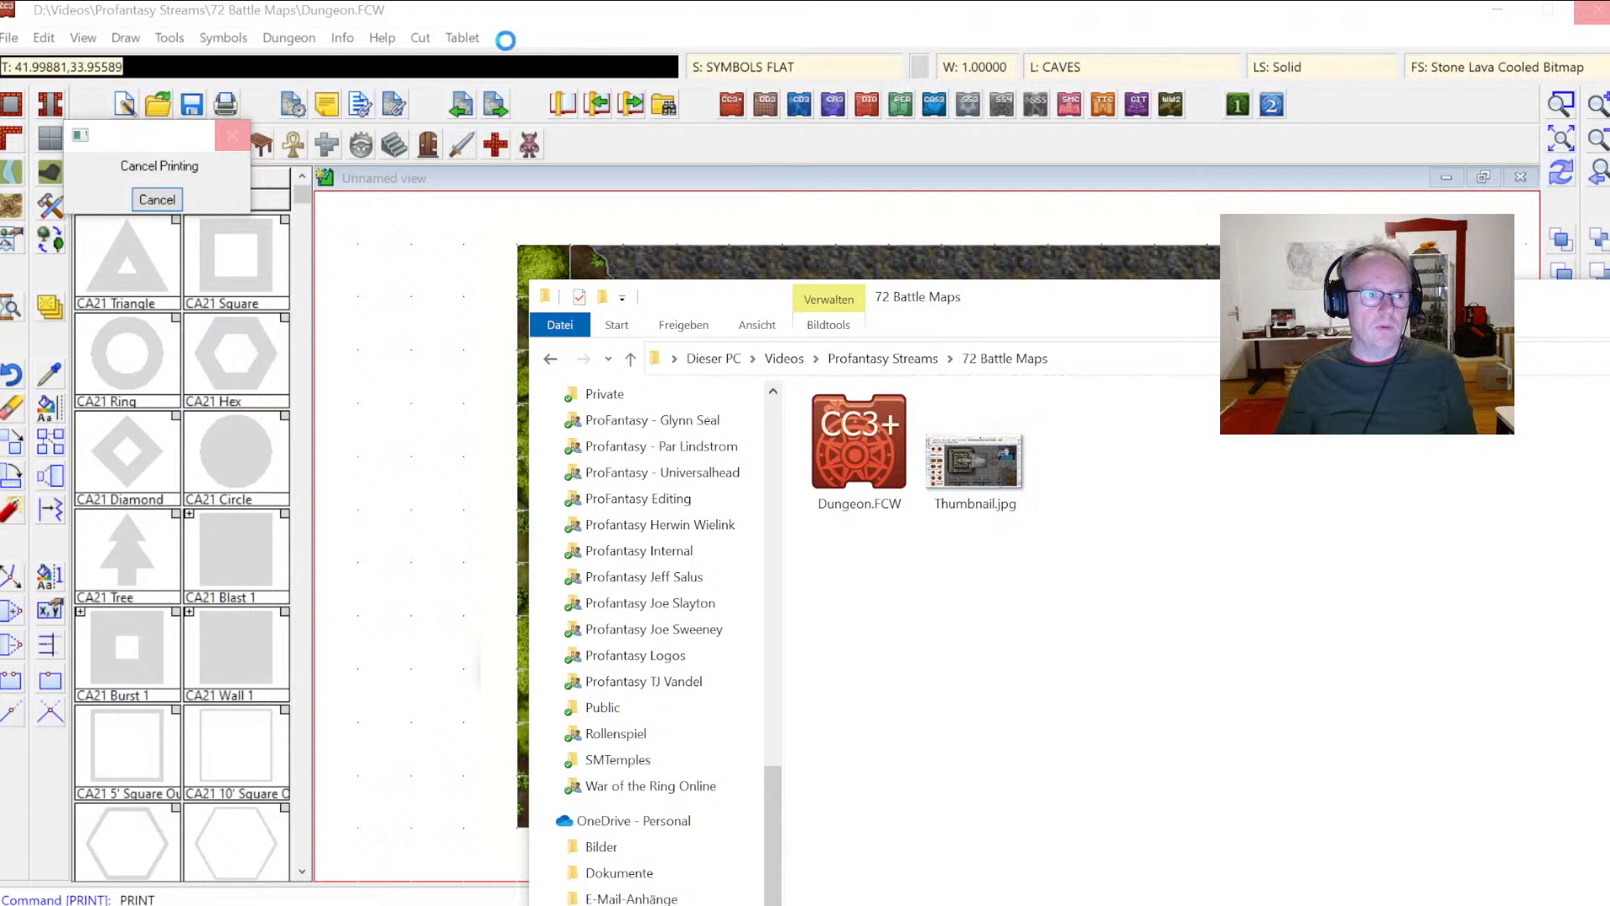
{"action": "left_click", "coordinate": [215, 24]}
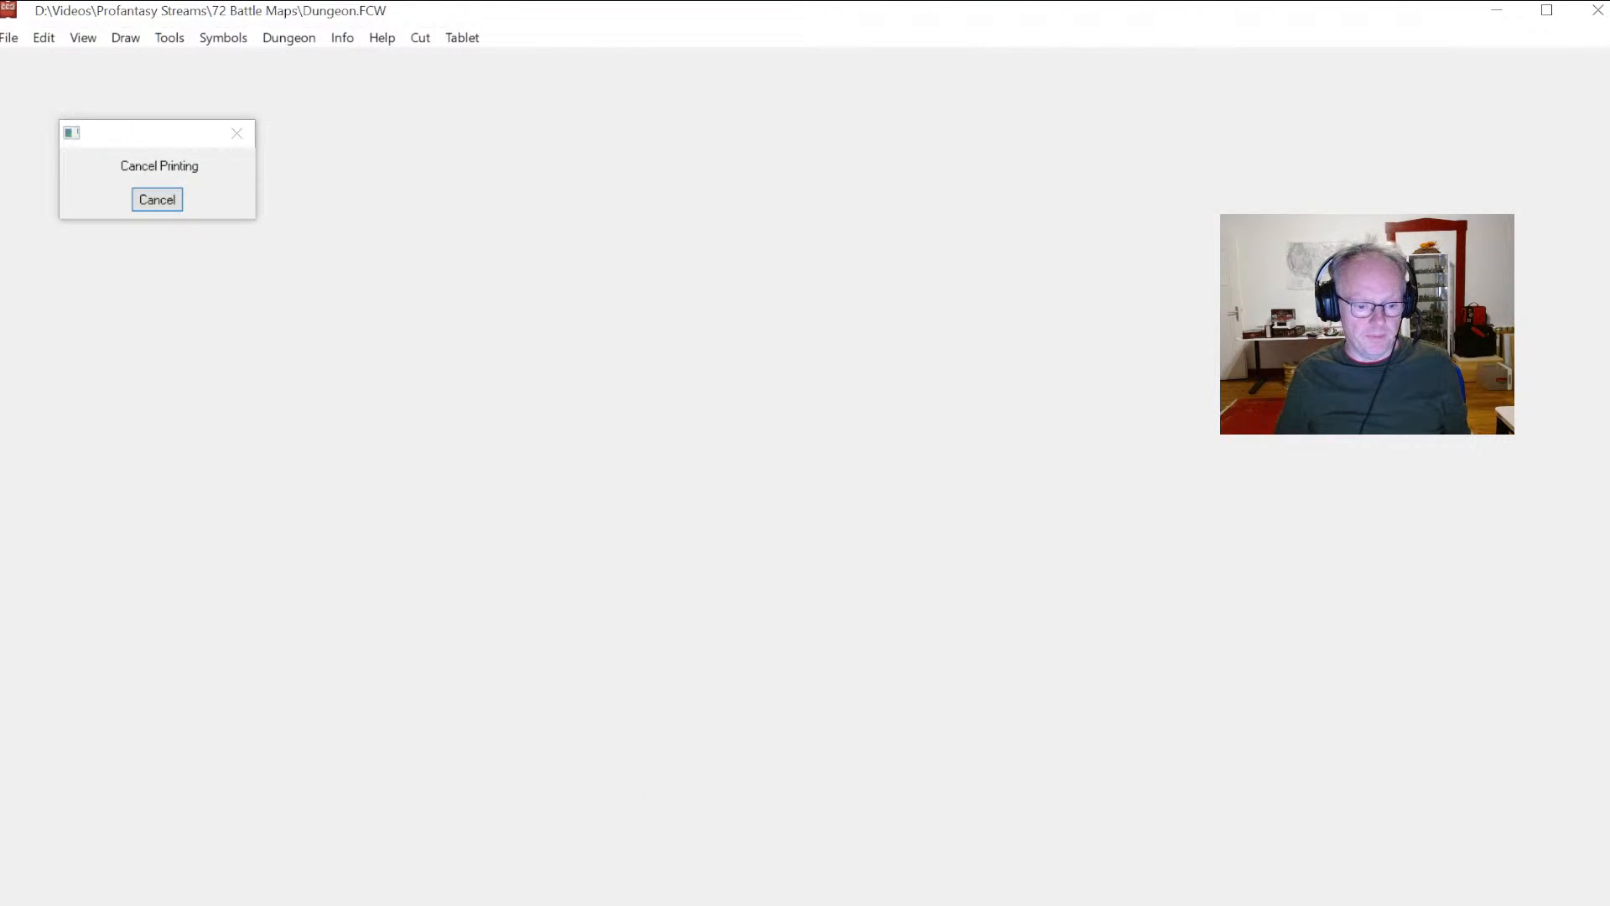
{"action": "key", "text": "alt+Tab"}
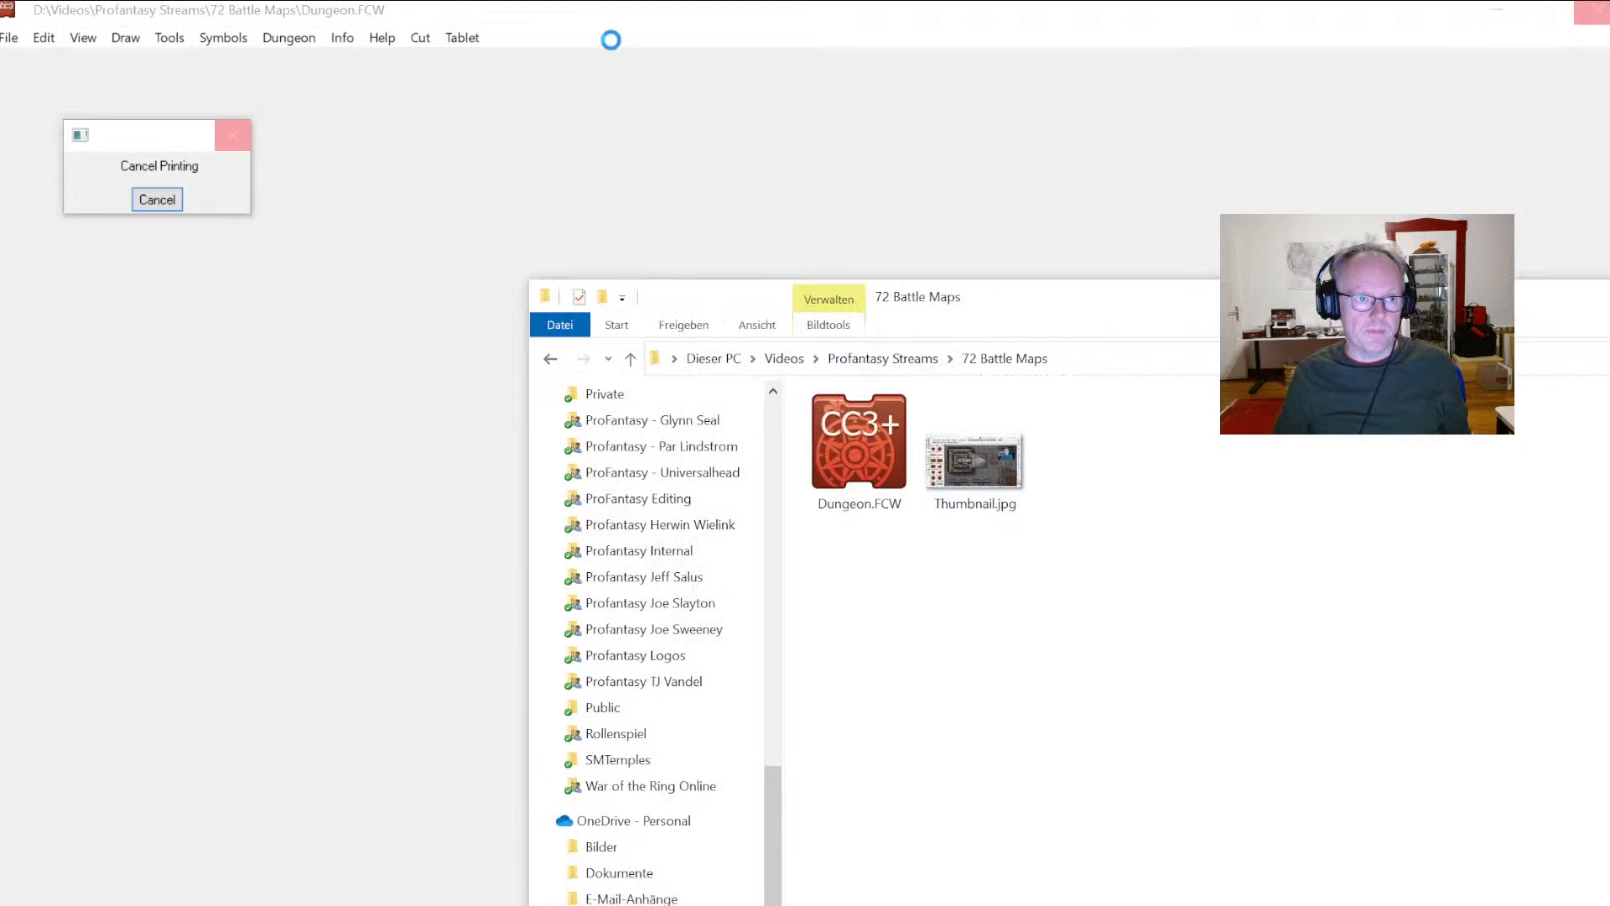
{"action": "left_click", "coordinate": [514, 11]}
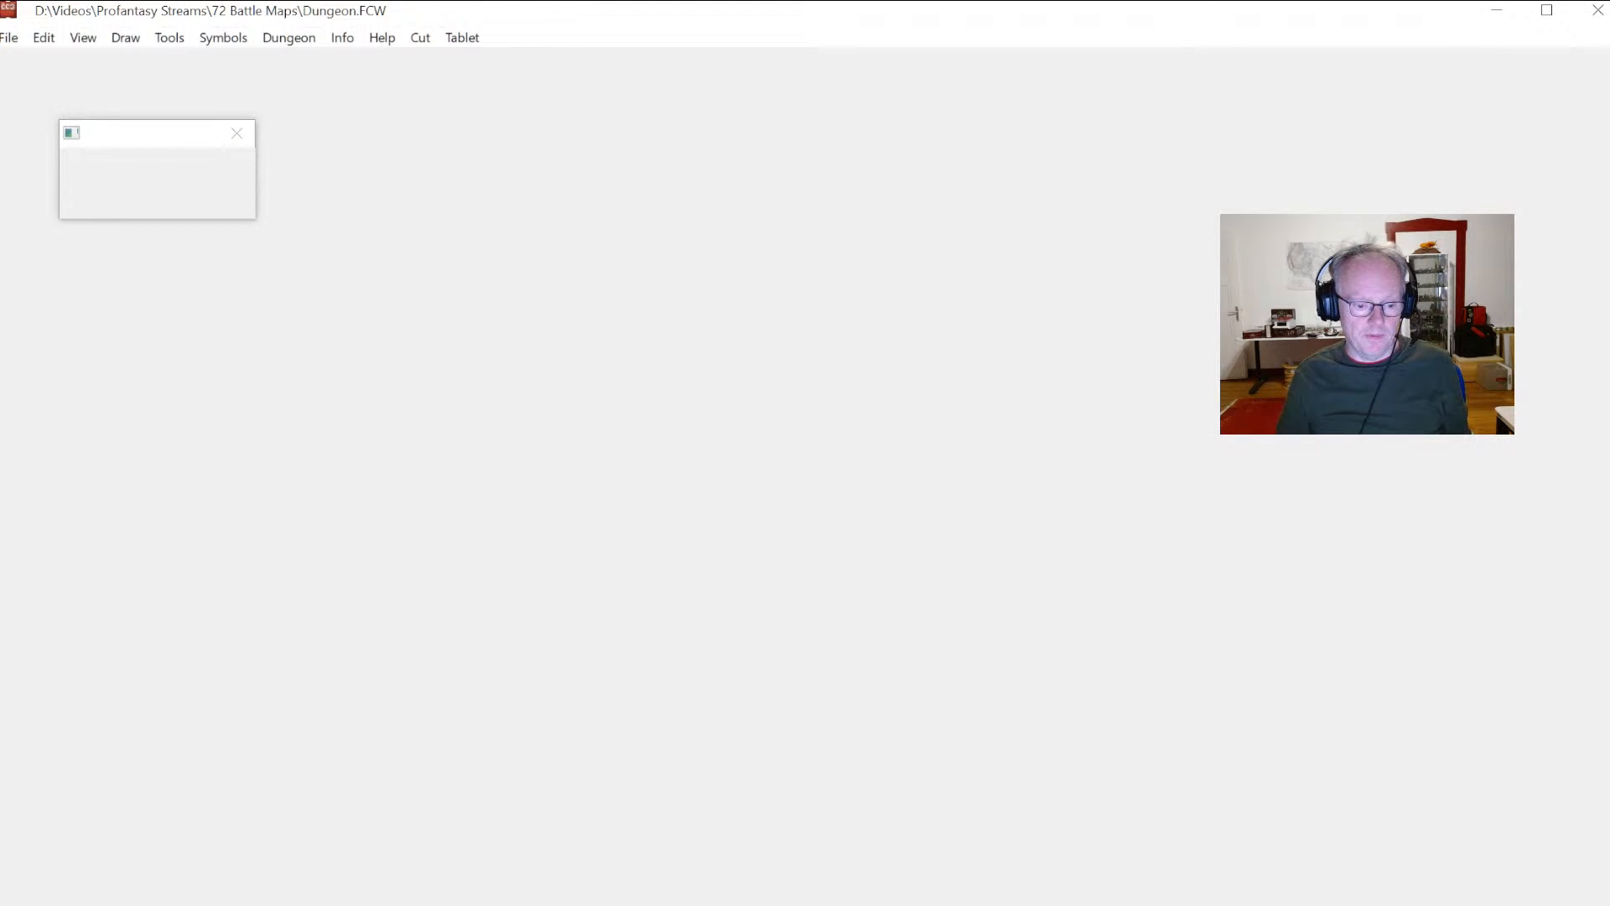
{"action": "key", "text": "alt+Tab"}
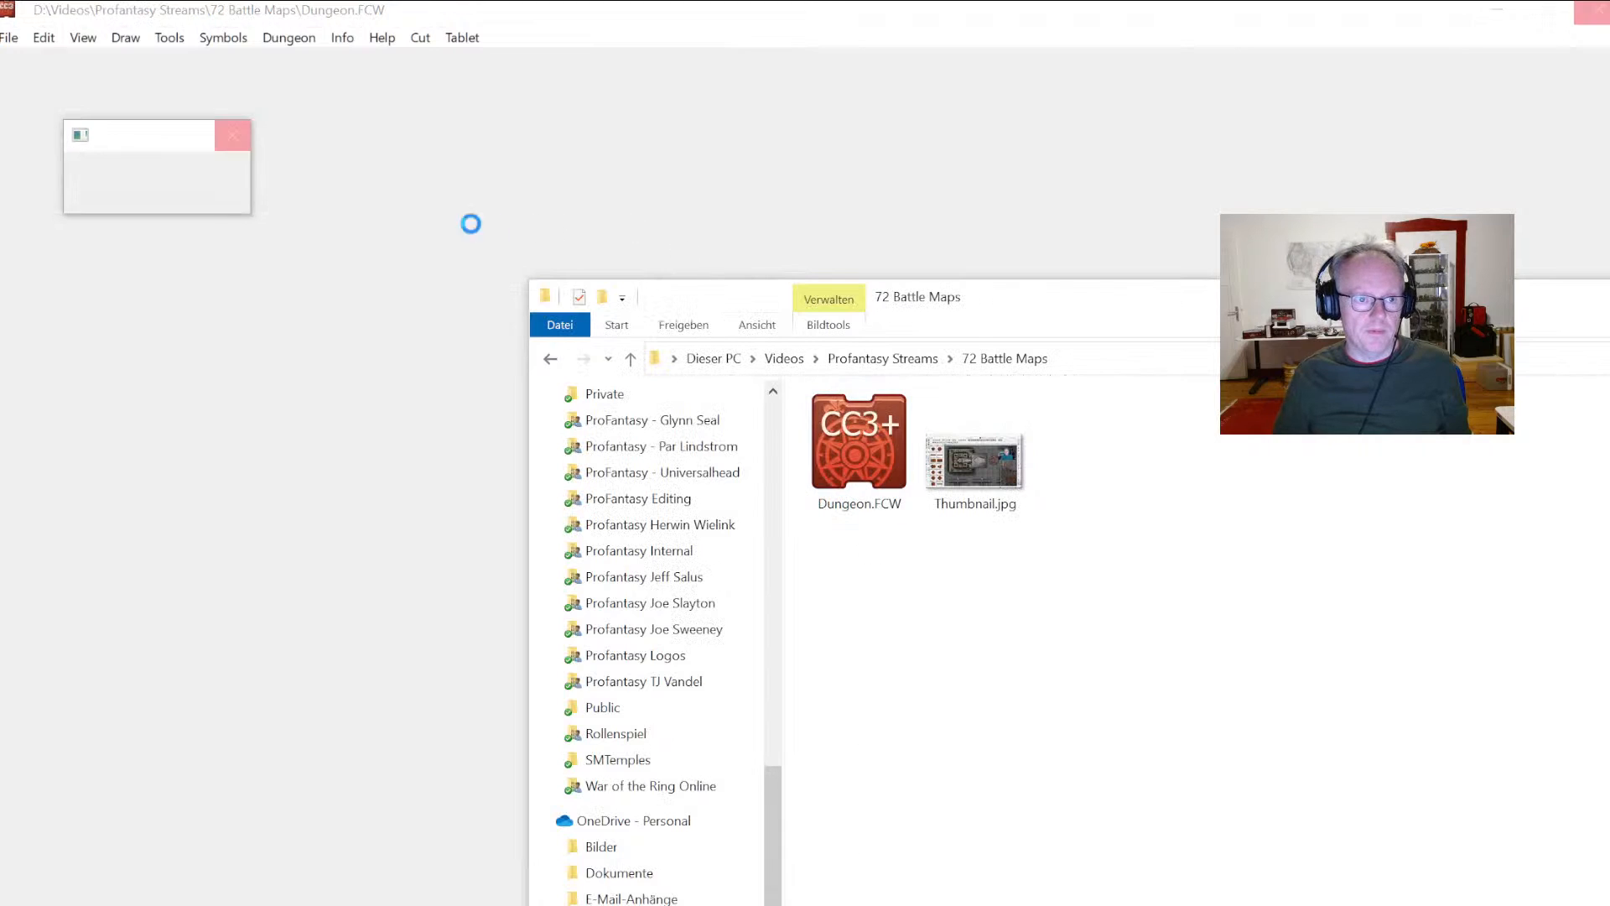
{"action": "left_click", "coordinate": [177, 139]}
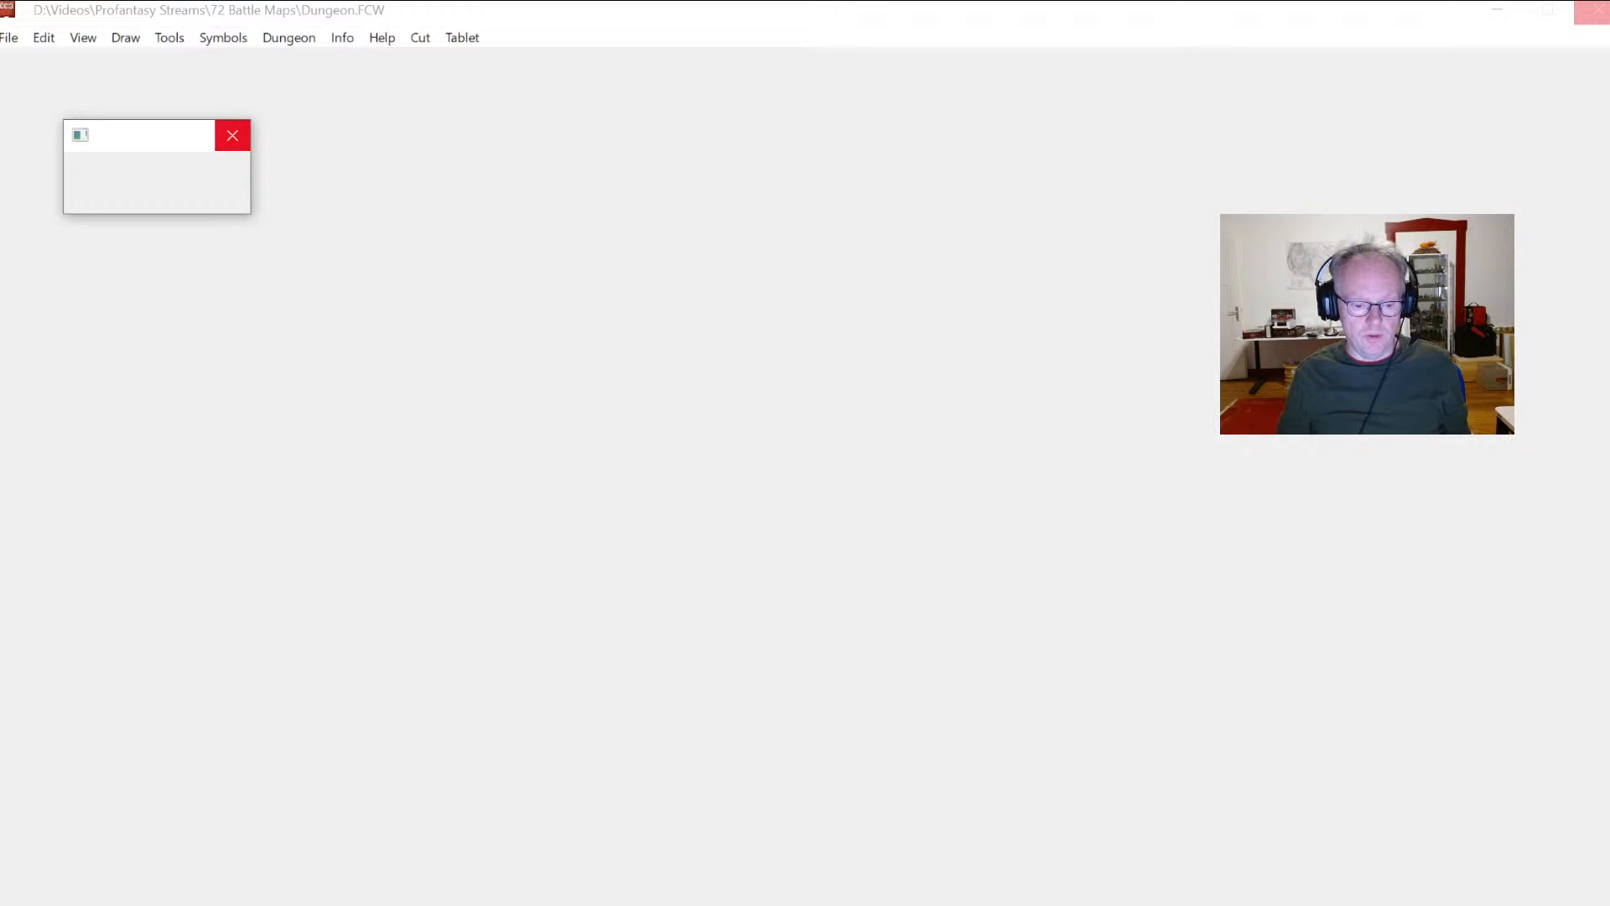
{"action": "key", "text": "alt+Tab"}
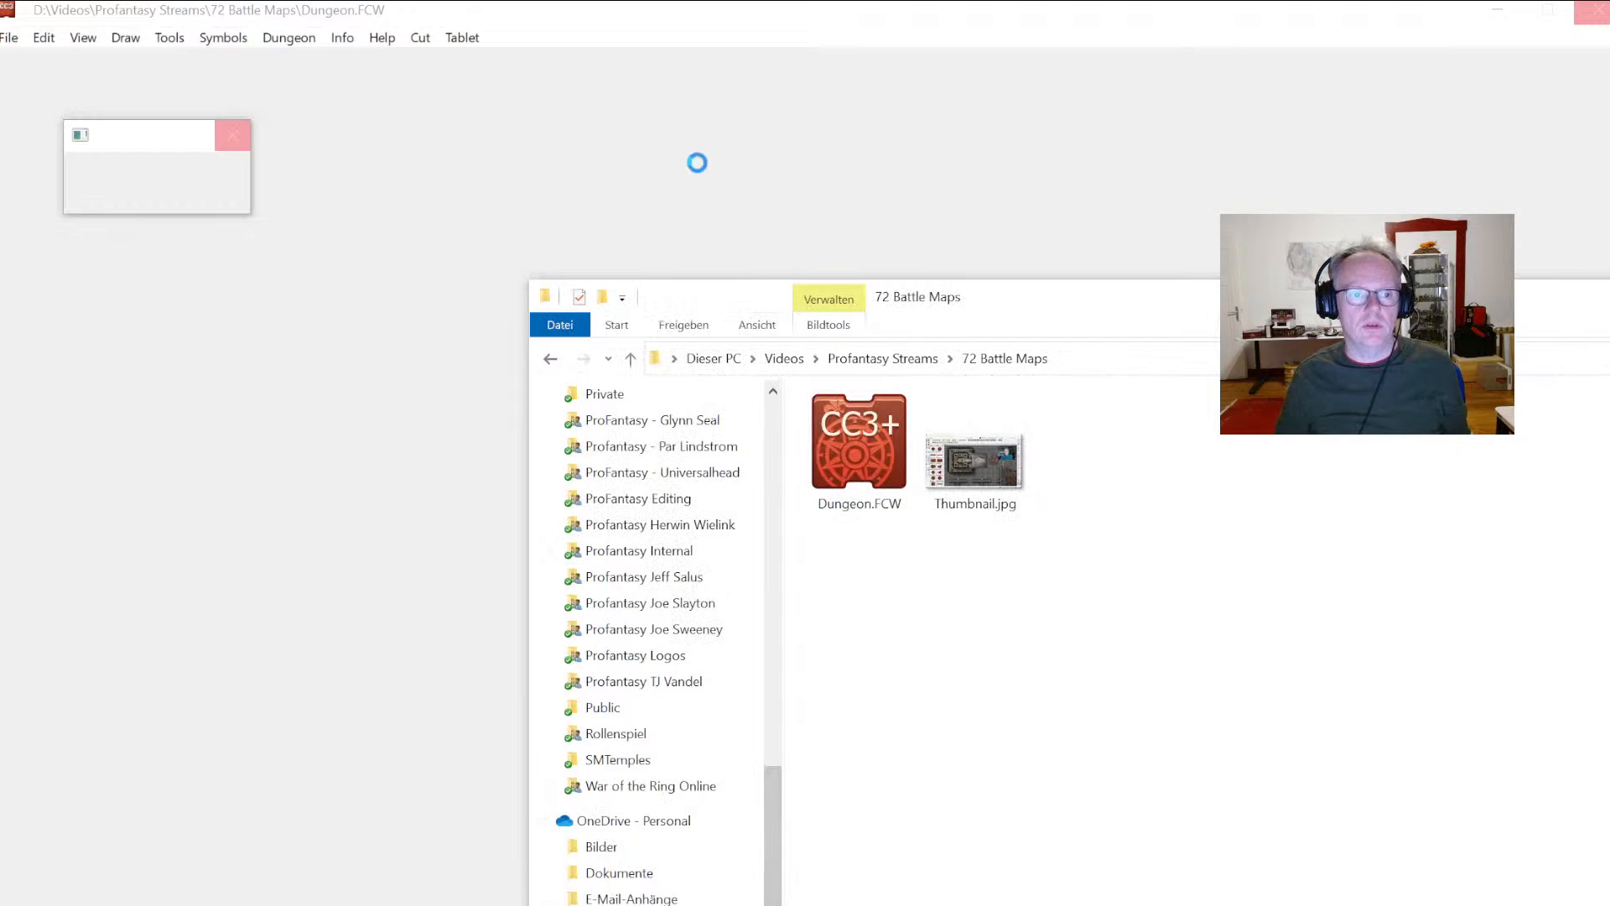
Step: Switch to the other Campaign Cartographer window and open the recent Temp.FCW drawing from Downloads
{"action": "left_click", "coordinate": [633, 34]}
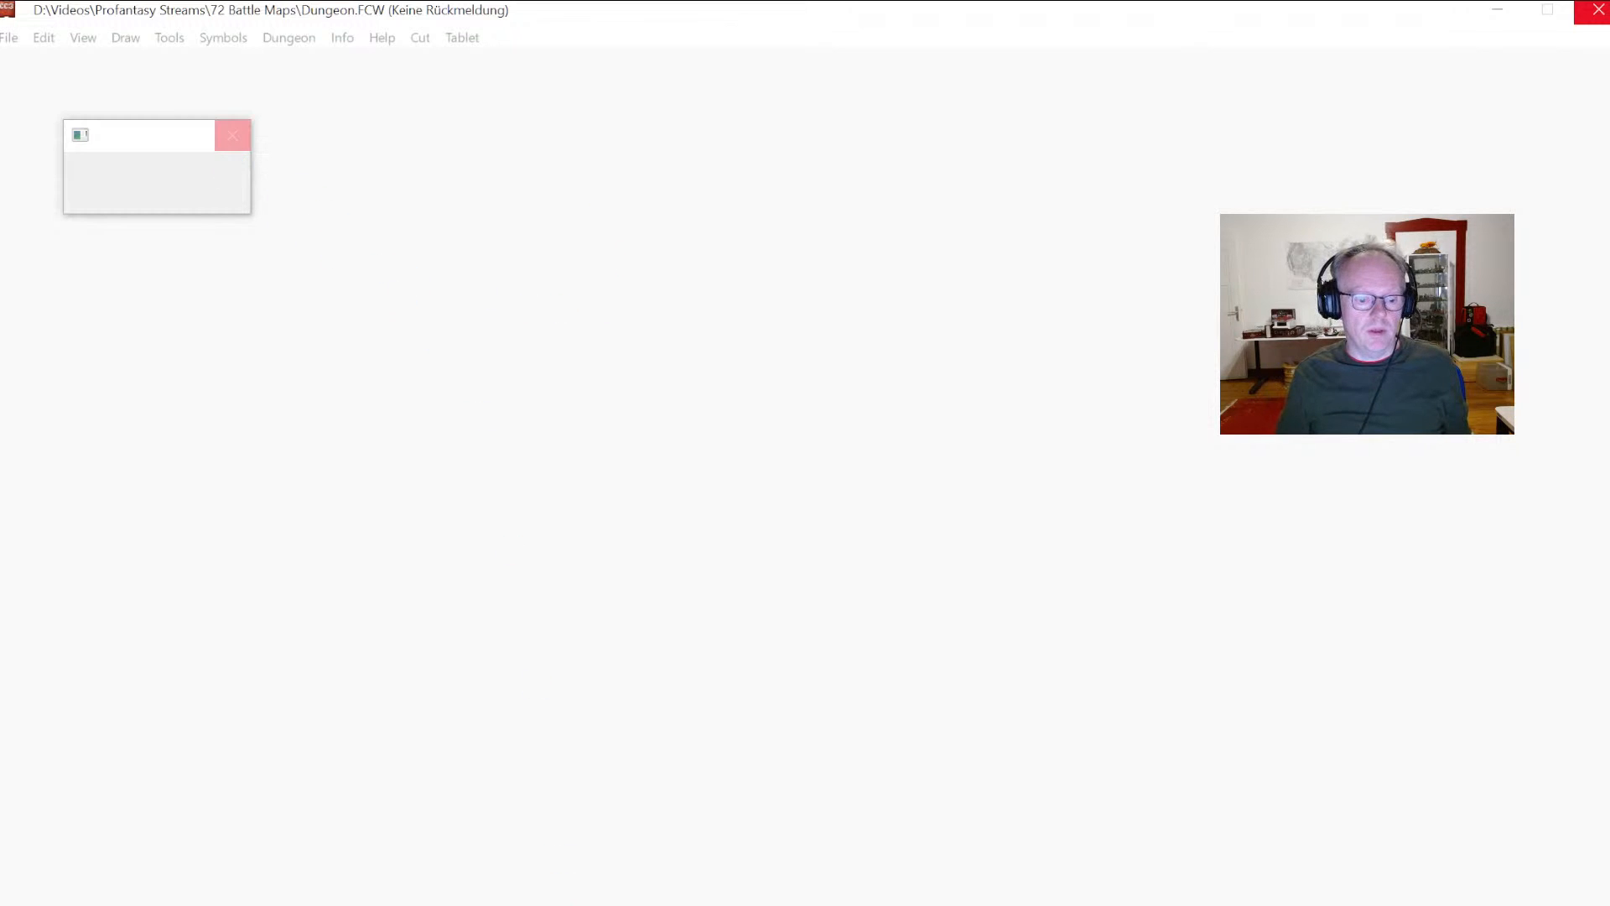
{"action": "key", "text": "super"}
{"action": "left_click", "coordinate": [396, 895]}
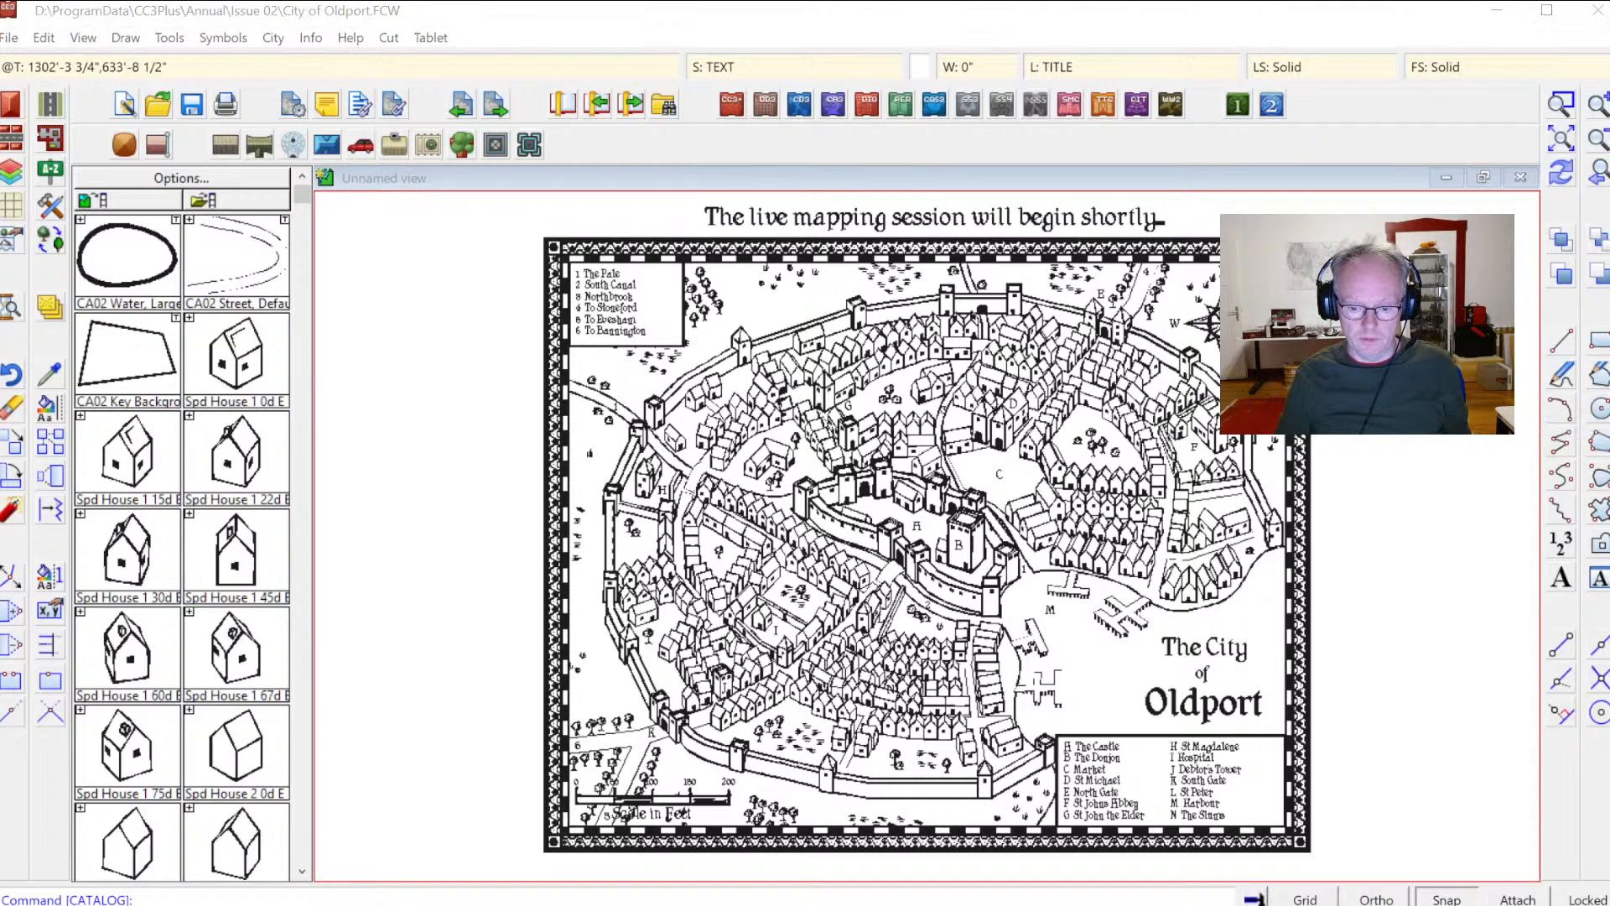
{"action": "left_click", "coordinate": [9, 36]}
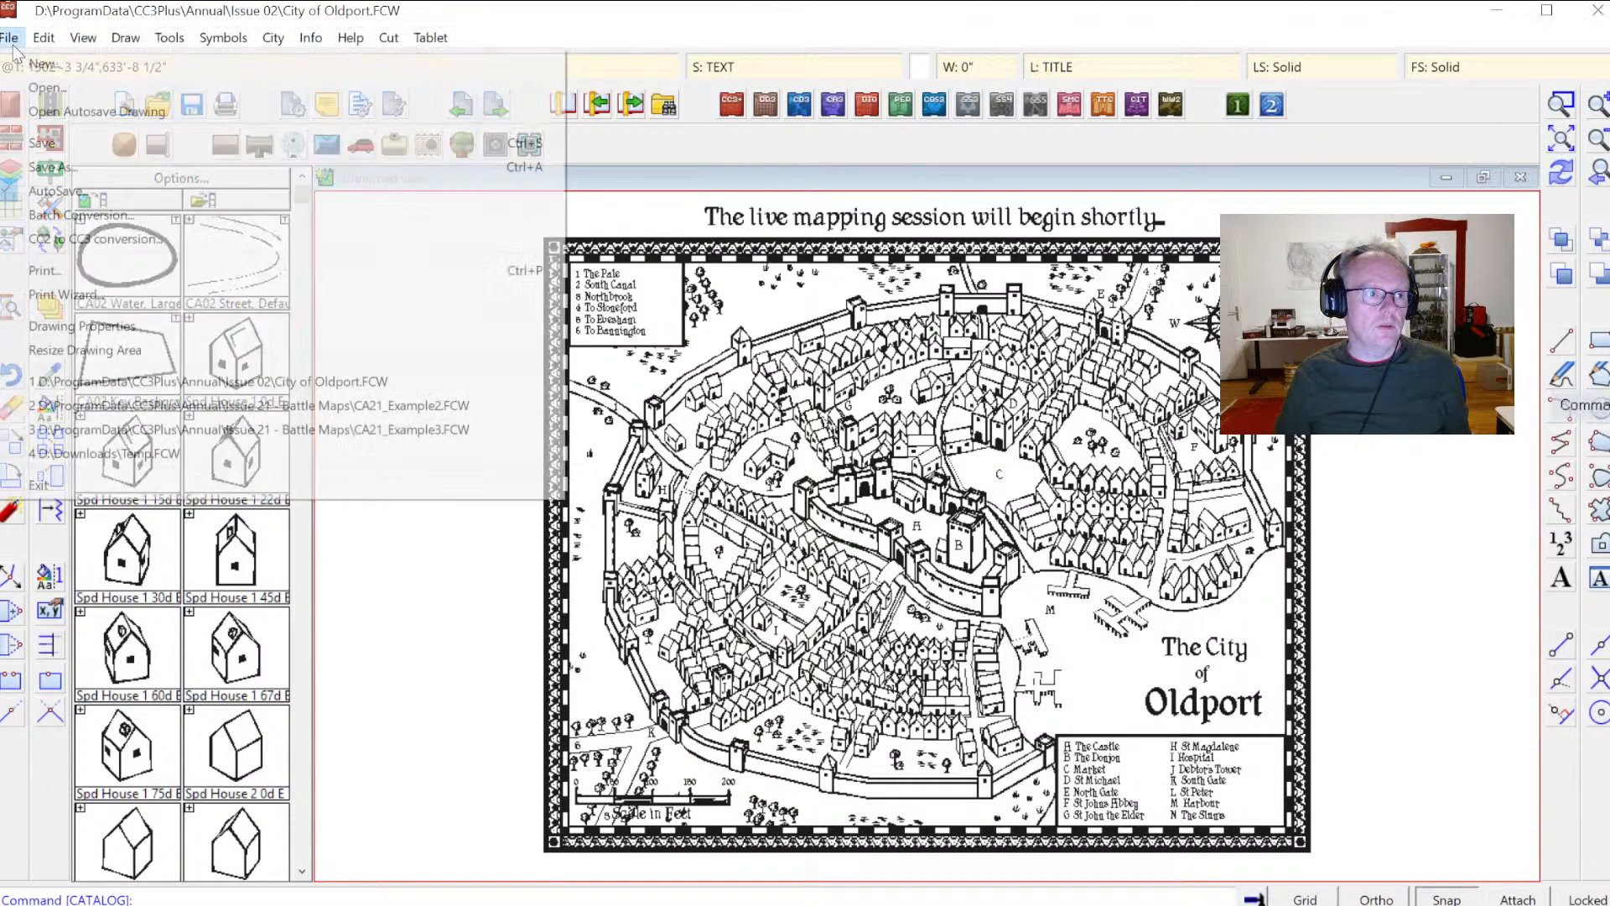
{"action": "left_click", "coordinate": [139, 457]}
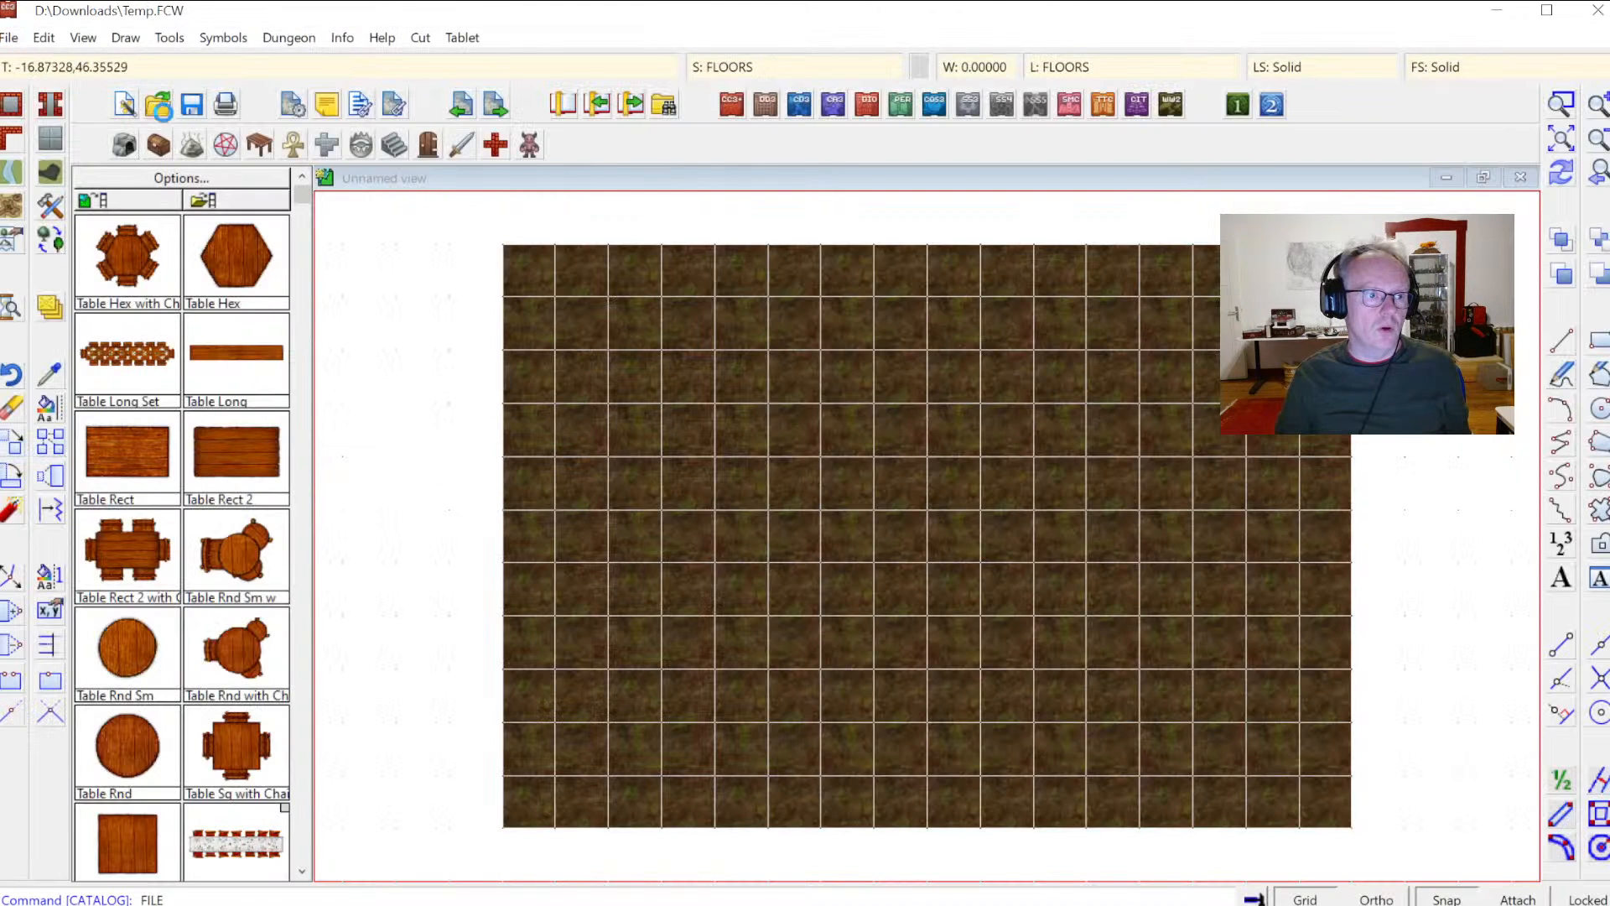
{"action": "key", "text": "ctrl+o"}
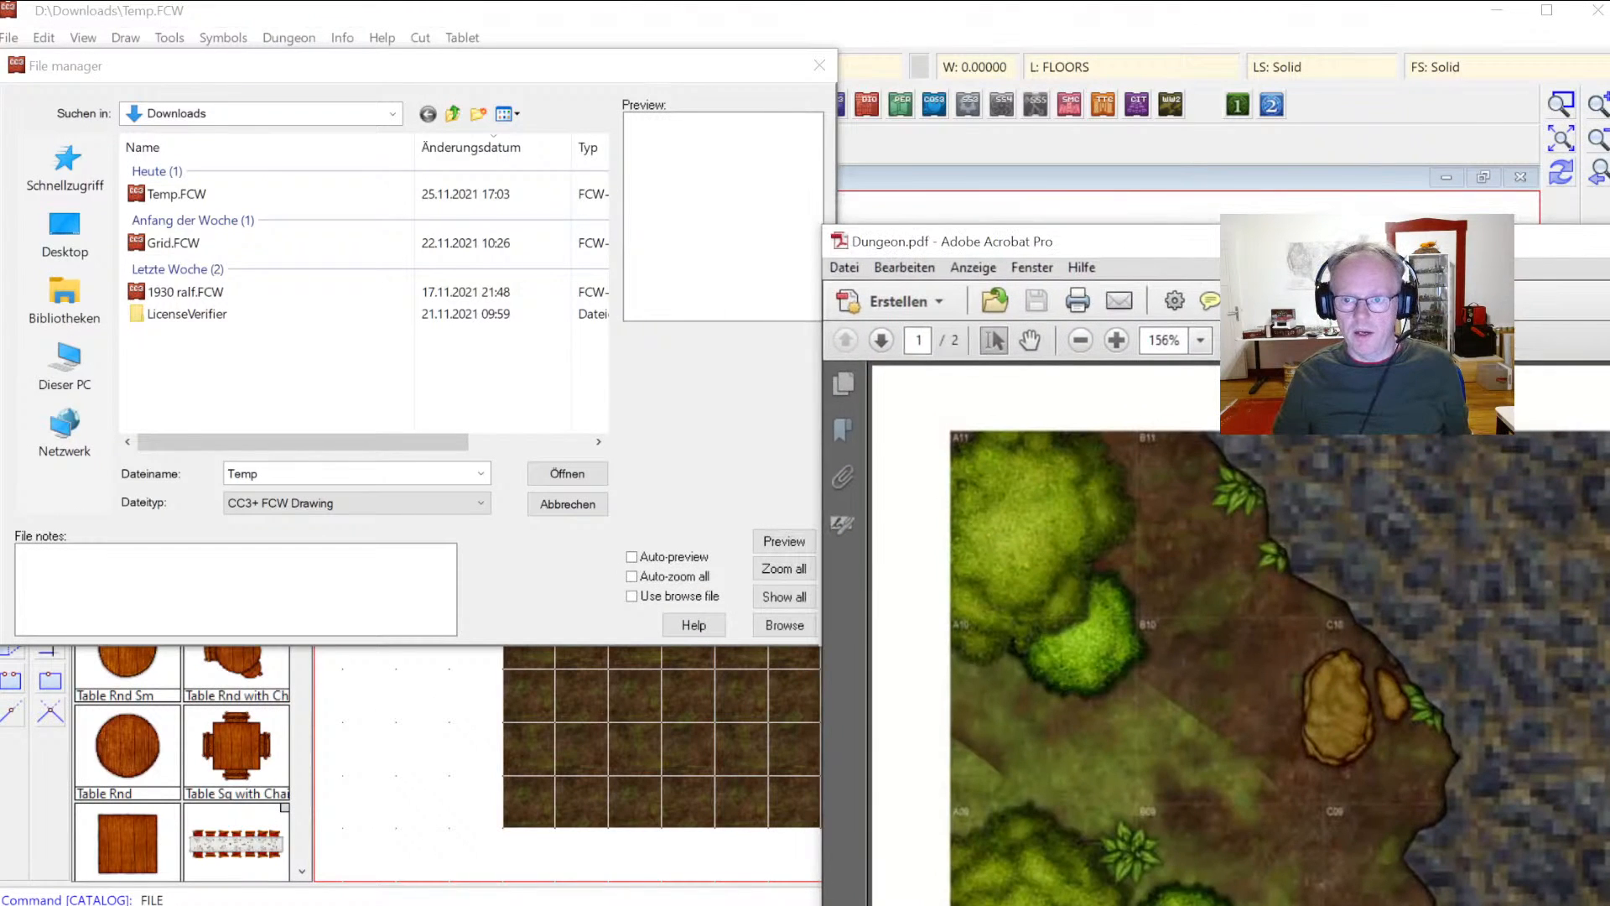
Step: Fit Dungeon.pdf to the window and page back and forth between its two pages to check the printed map
{"action": "left_click_drag", "start_coordinate": [1609, 250], "coordinate": [1225, 76]}
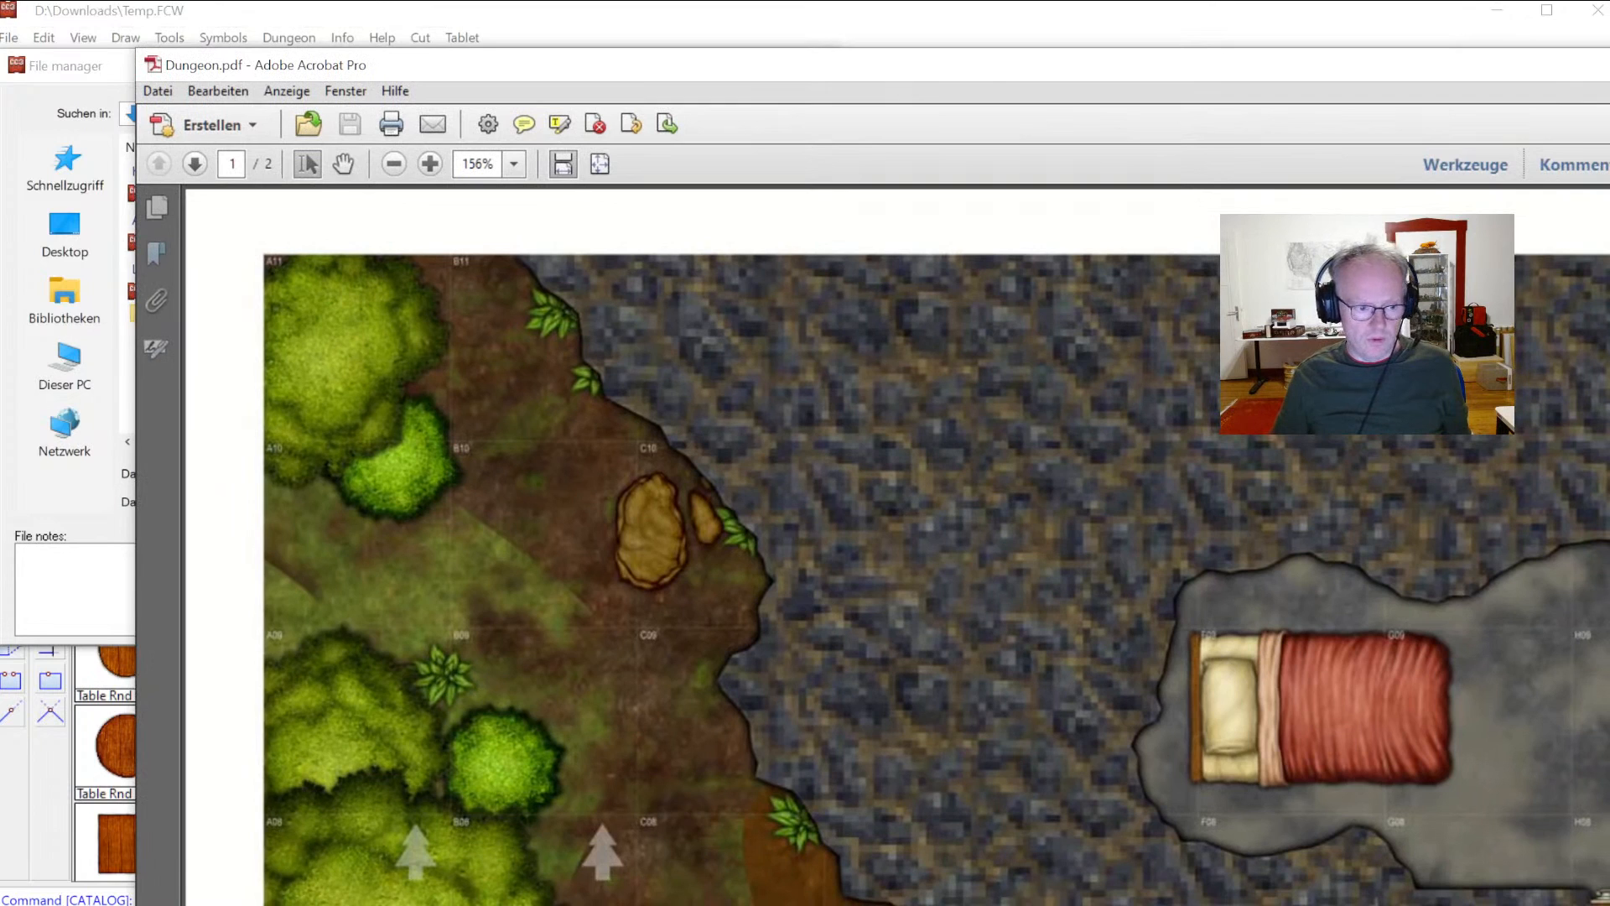
{"action": "left_click", "coordinate": [601, 164]}
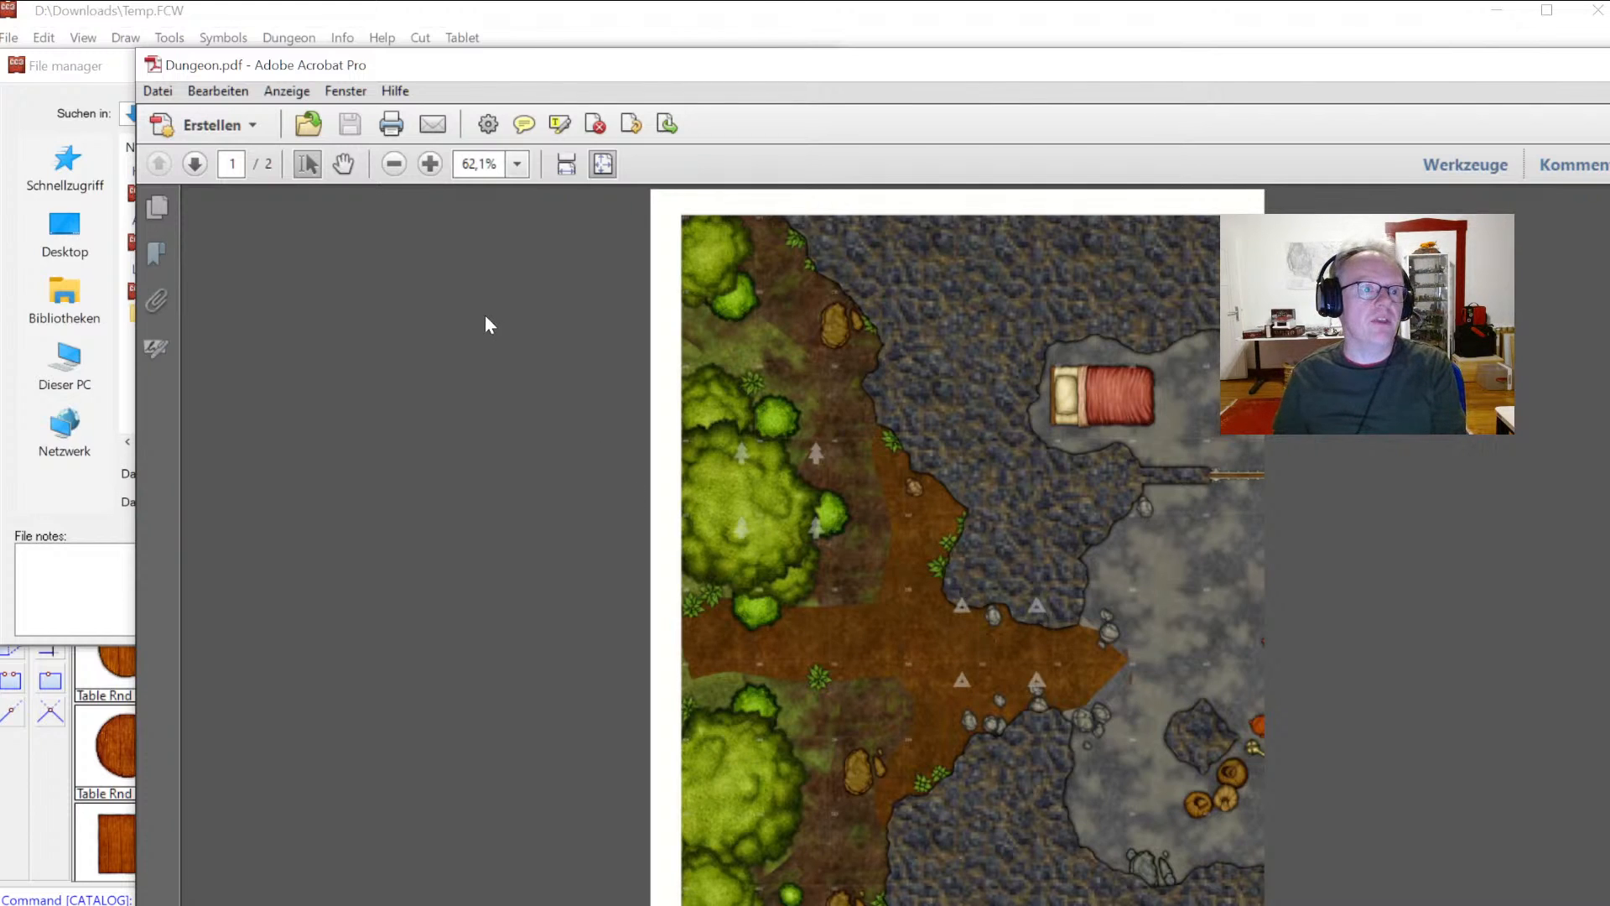
{"action": "scroll", "coordinate": [619, 325], "scroll_direction": "down", "scroll_amount": 2}
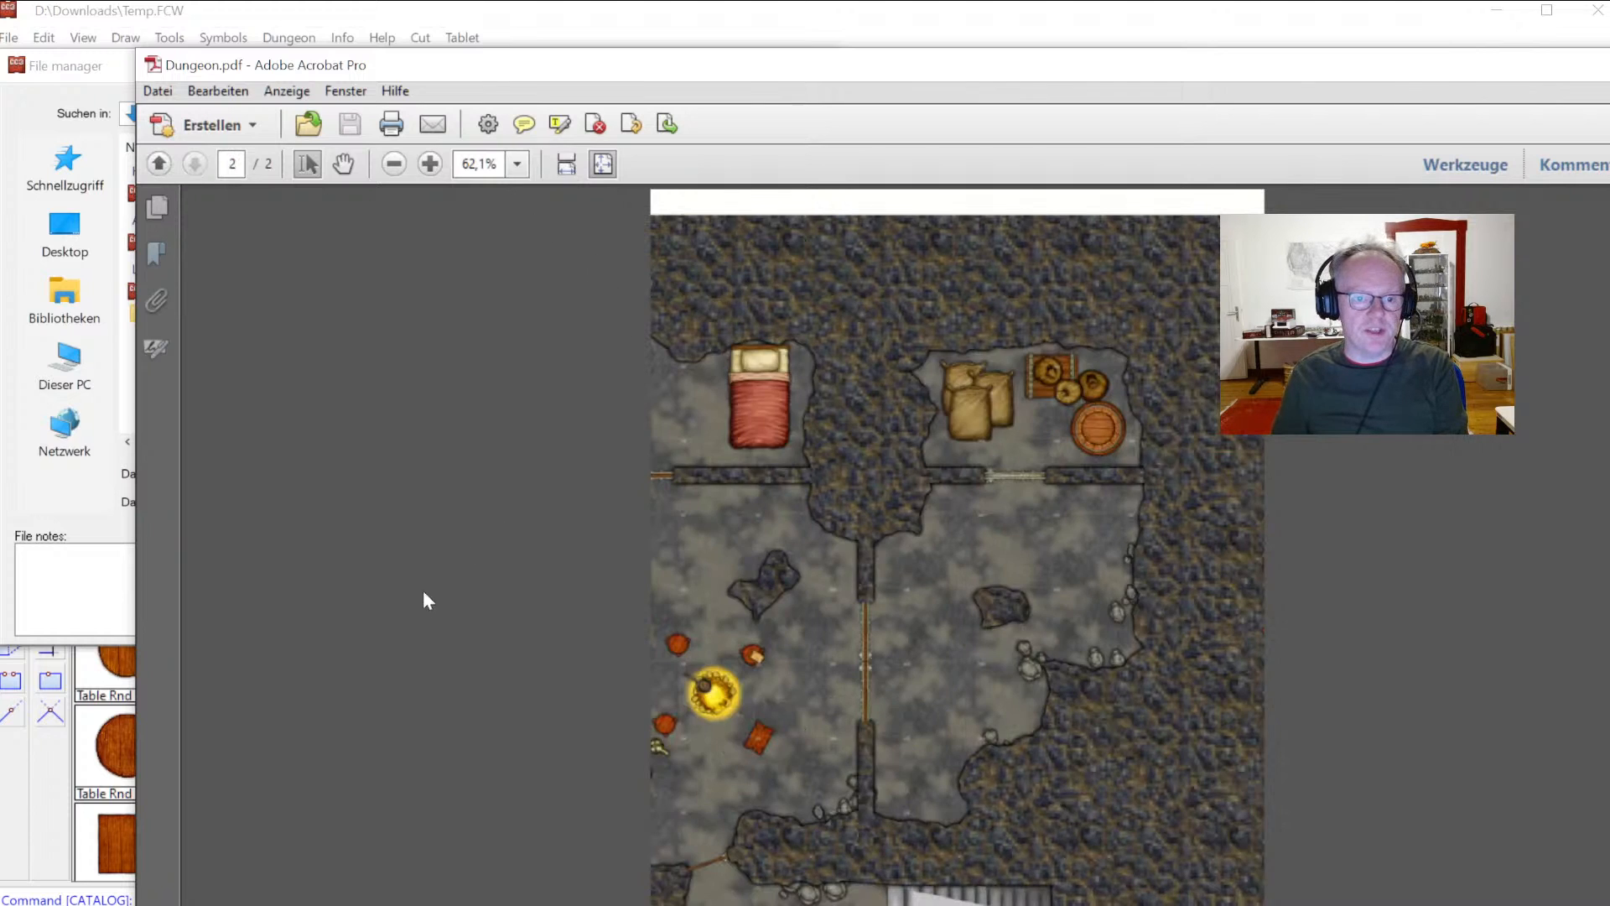
{"action": "scroll", "coordinate": [404, 620], "scroll_direction": "up", "scroll_amount": 2}
{"action": "scroll", "coordinate": [404, 620], "scroll_direction": "down", "scroll_amount": 2}
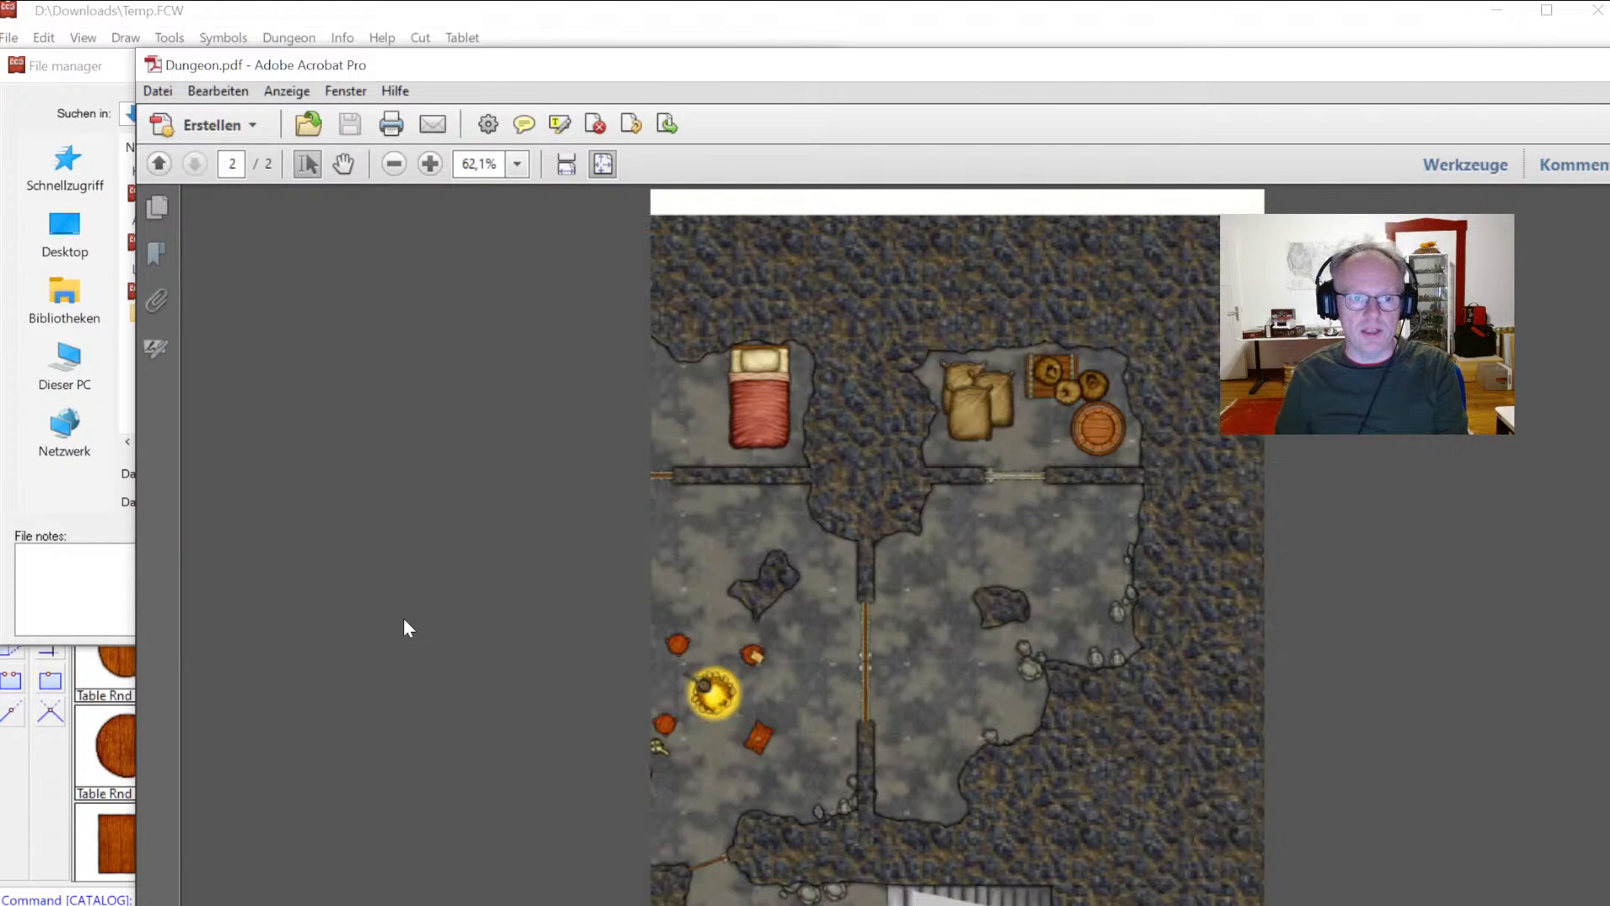
{"action": "scroll", "coordinate": [404, 620], "scroll_direction": "up", "scroll_amount": 2}
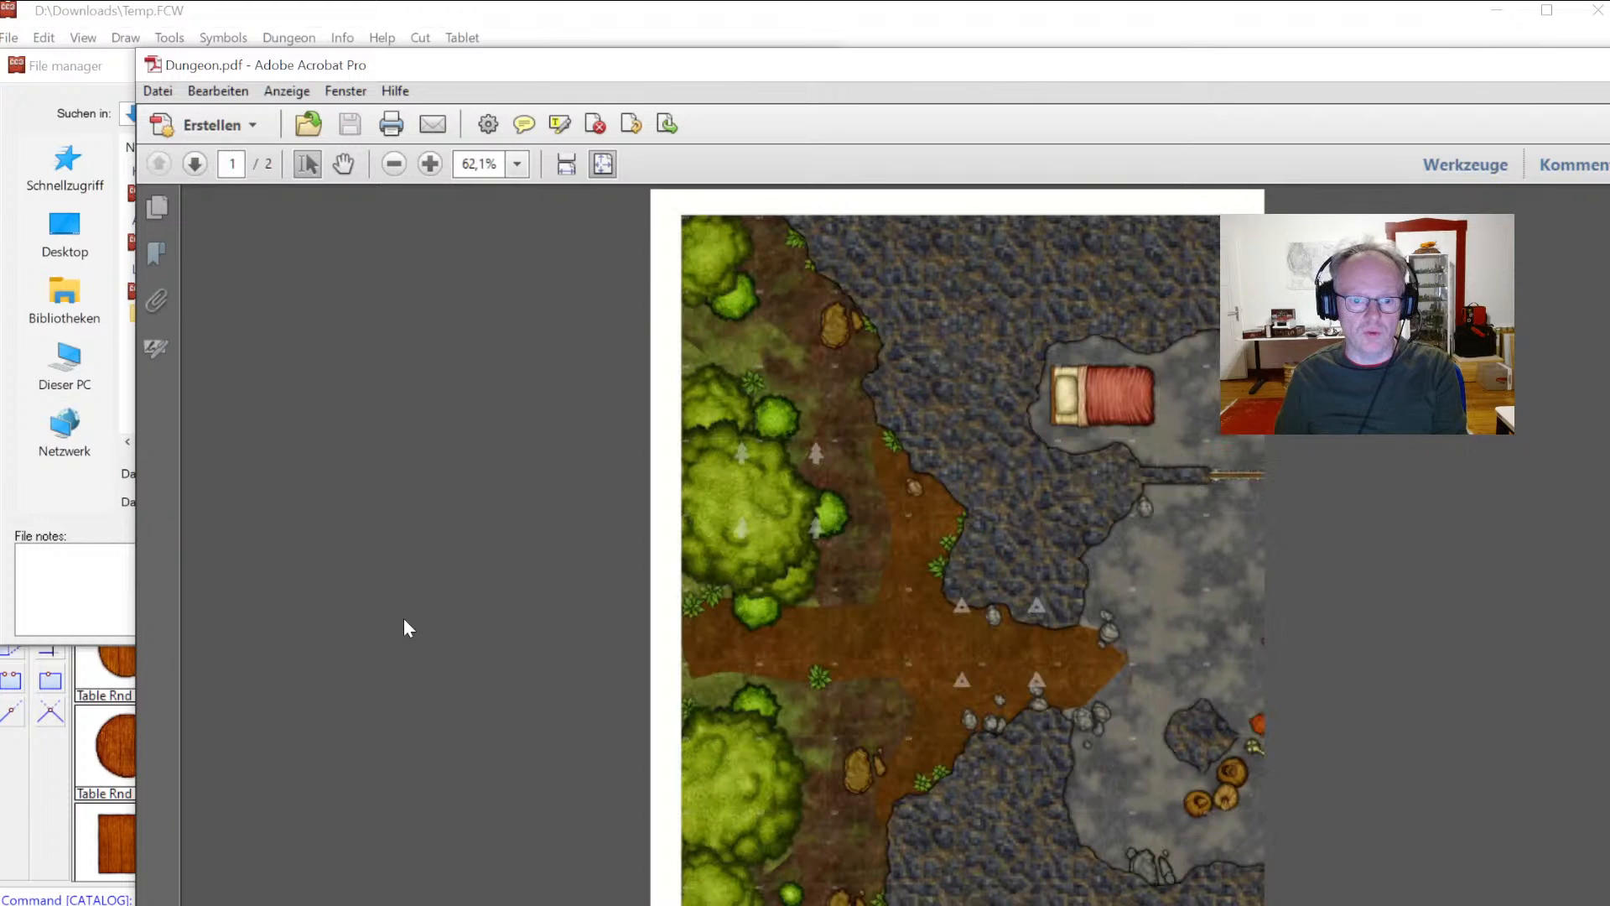
{"action": "scroll", "coordinate": [404, 619], "scroll_direction": "down", "scroll_amount": 2}
{"action": "scroll", "coordinate": [404, 627], "scroll_direction": "up", "scroll_amount": 2}
{"action": "scroll", "coordinate": [957, 559], "scroll_direction": "down", "scroll_amount": 2}
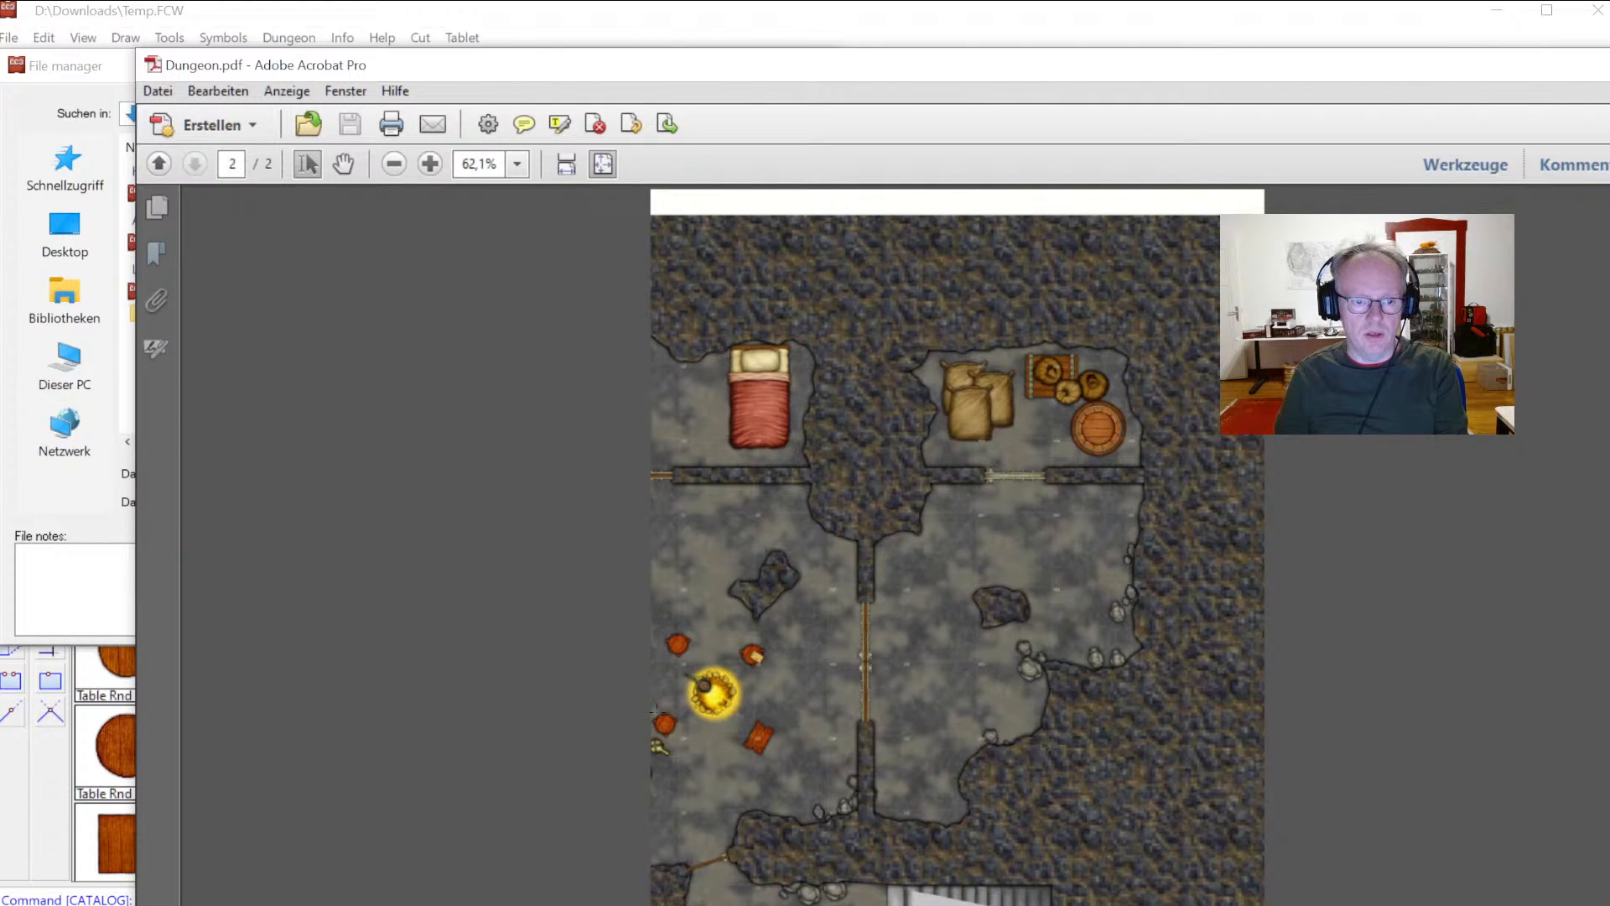
{"action": "scroll", "coordinate": [957, 559], "scroll_direction": "up", "scroll_amount": 2}
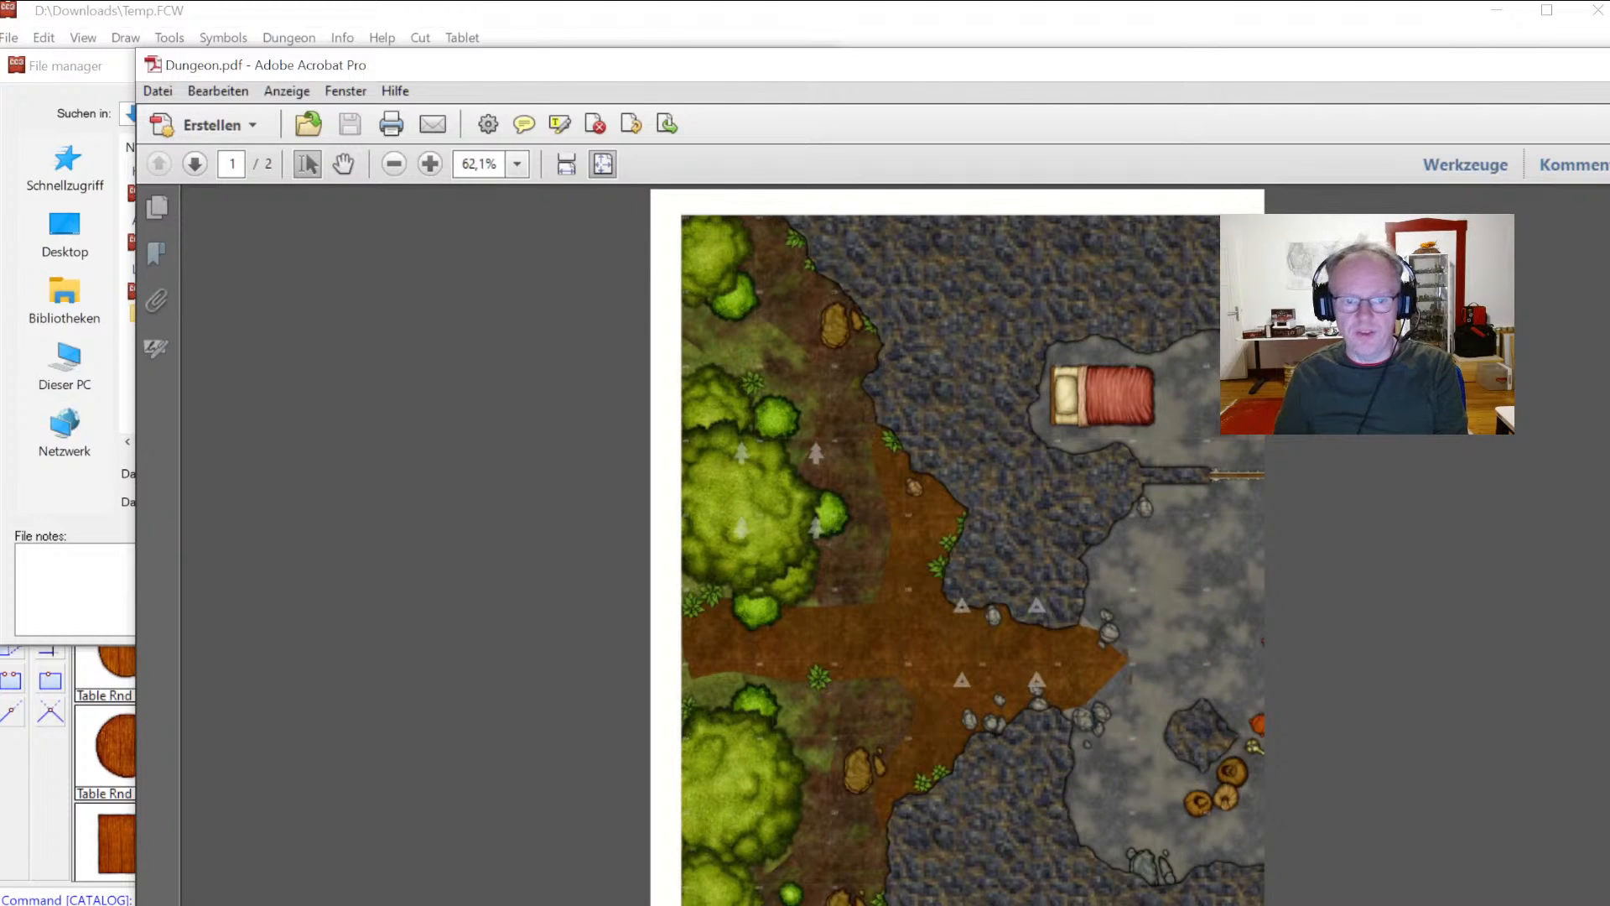
{"action": "scroll", "coordinate": [957, 560], "scroll_direction": "down", "scroll_amount": 2}
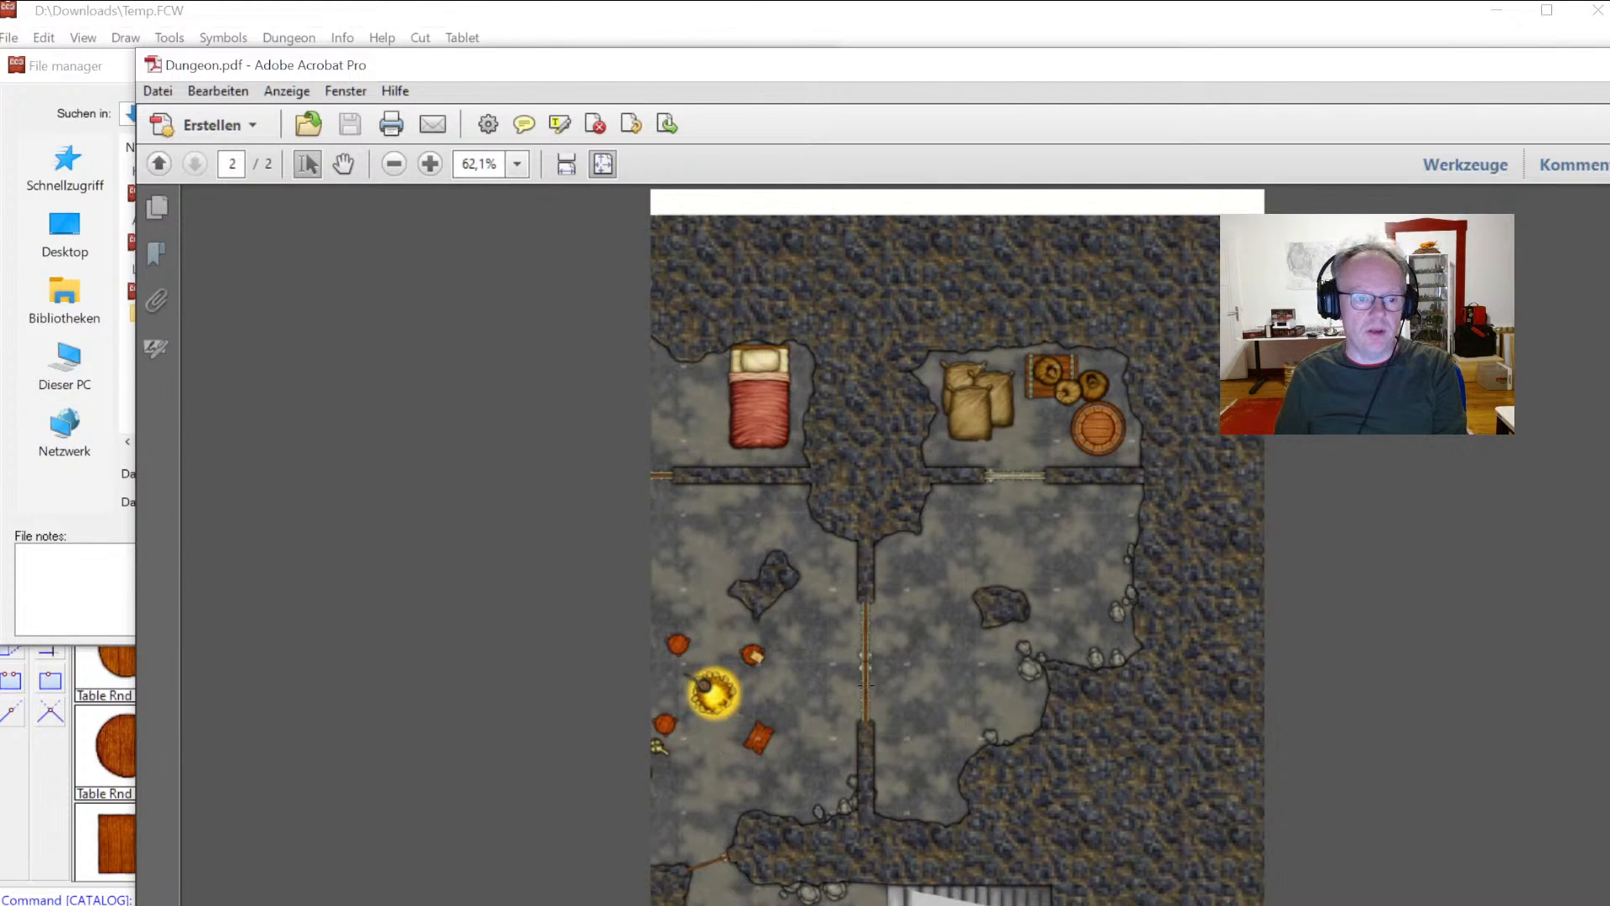
{"action": "scroll", "coordinate": [865, 685], "scroll_direction": "up", "scroll_amount": 2}
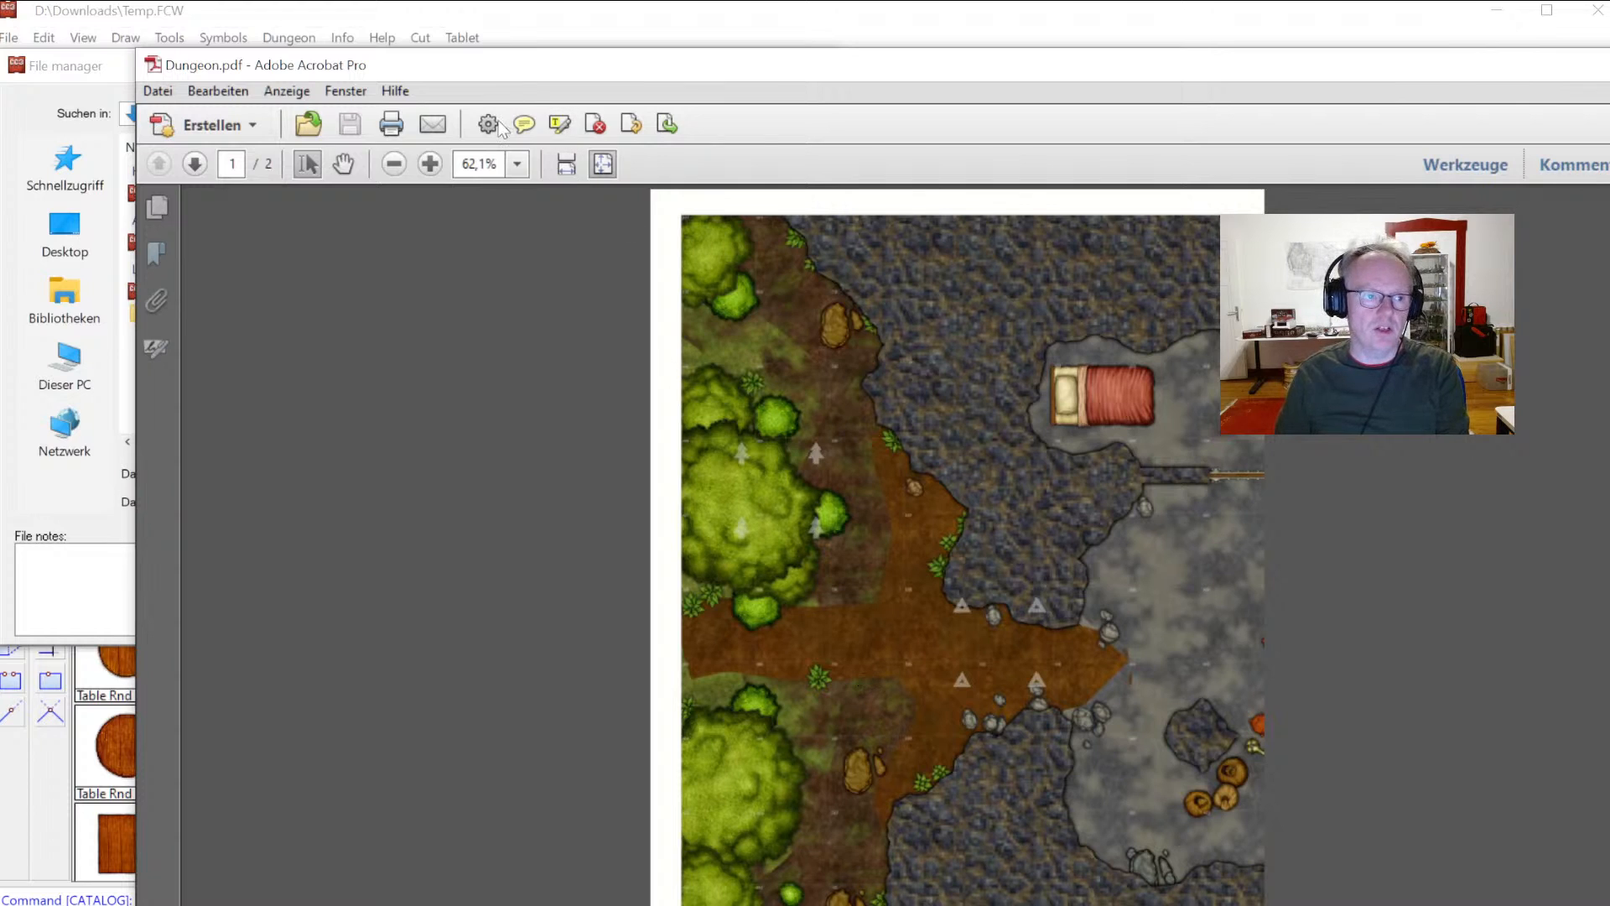
Step: Close the PDF viewer, cancel the file manager, and close the Temp.FCW drawing without saving
{"action": "left_click_drag", "start_coordinate": [482, 64], "coordinate": [408, 50]}
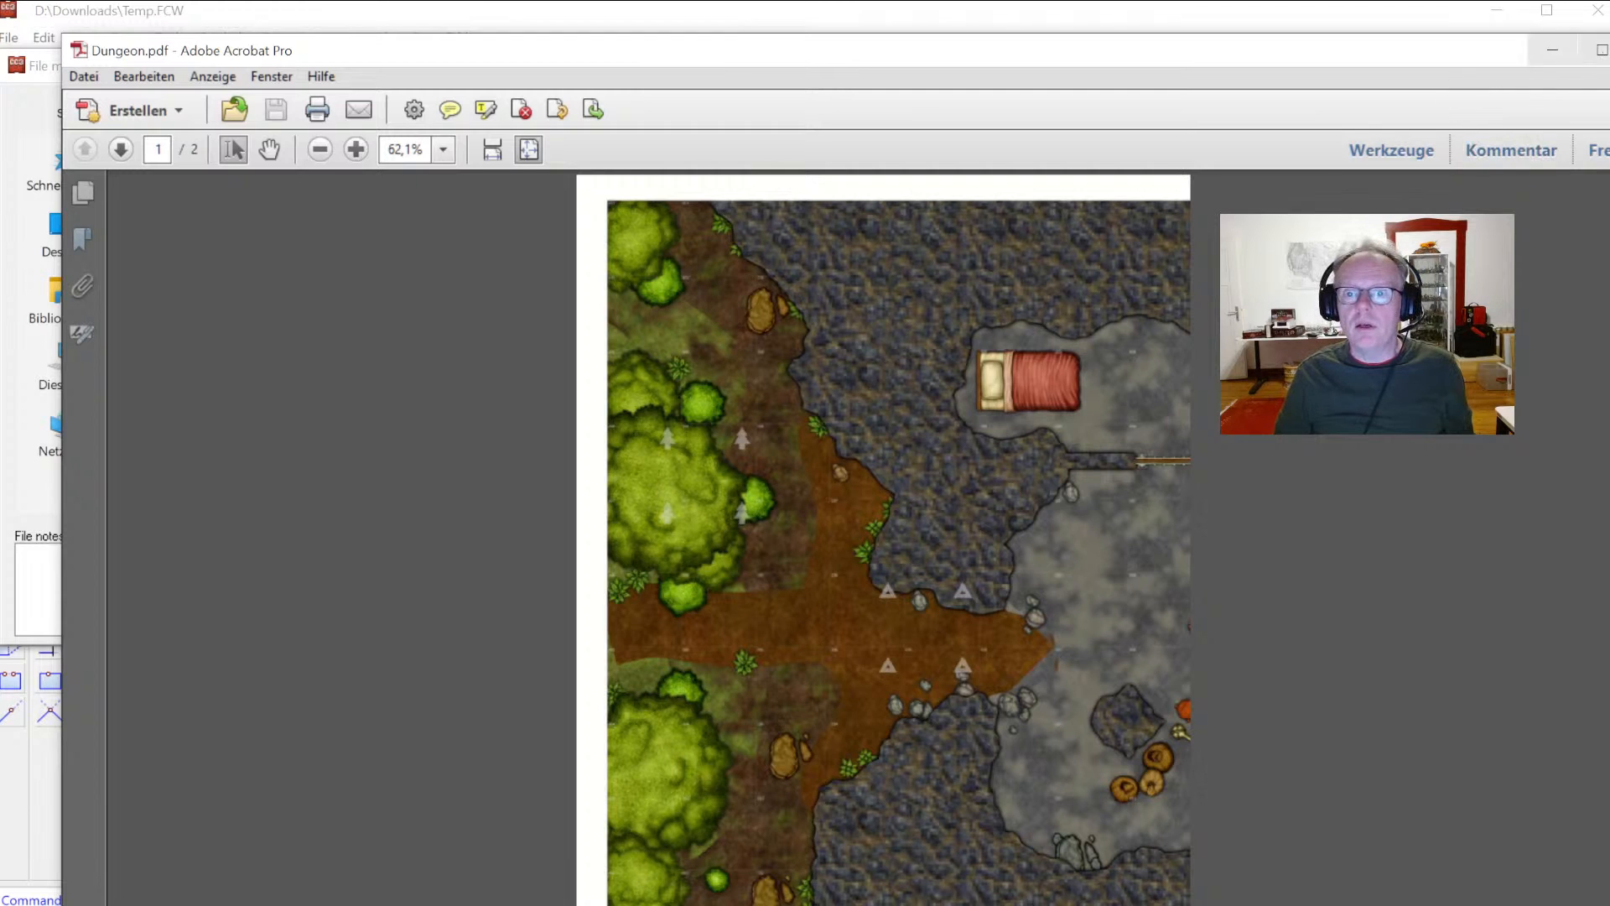
{"action": "left_click", "coordinate": [1553, 49]}
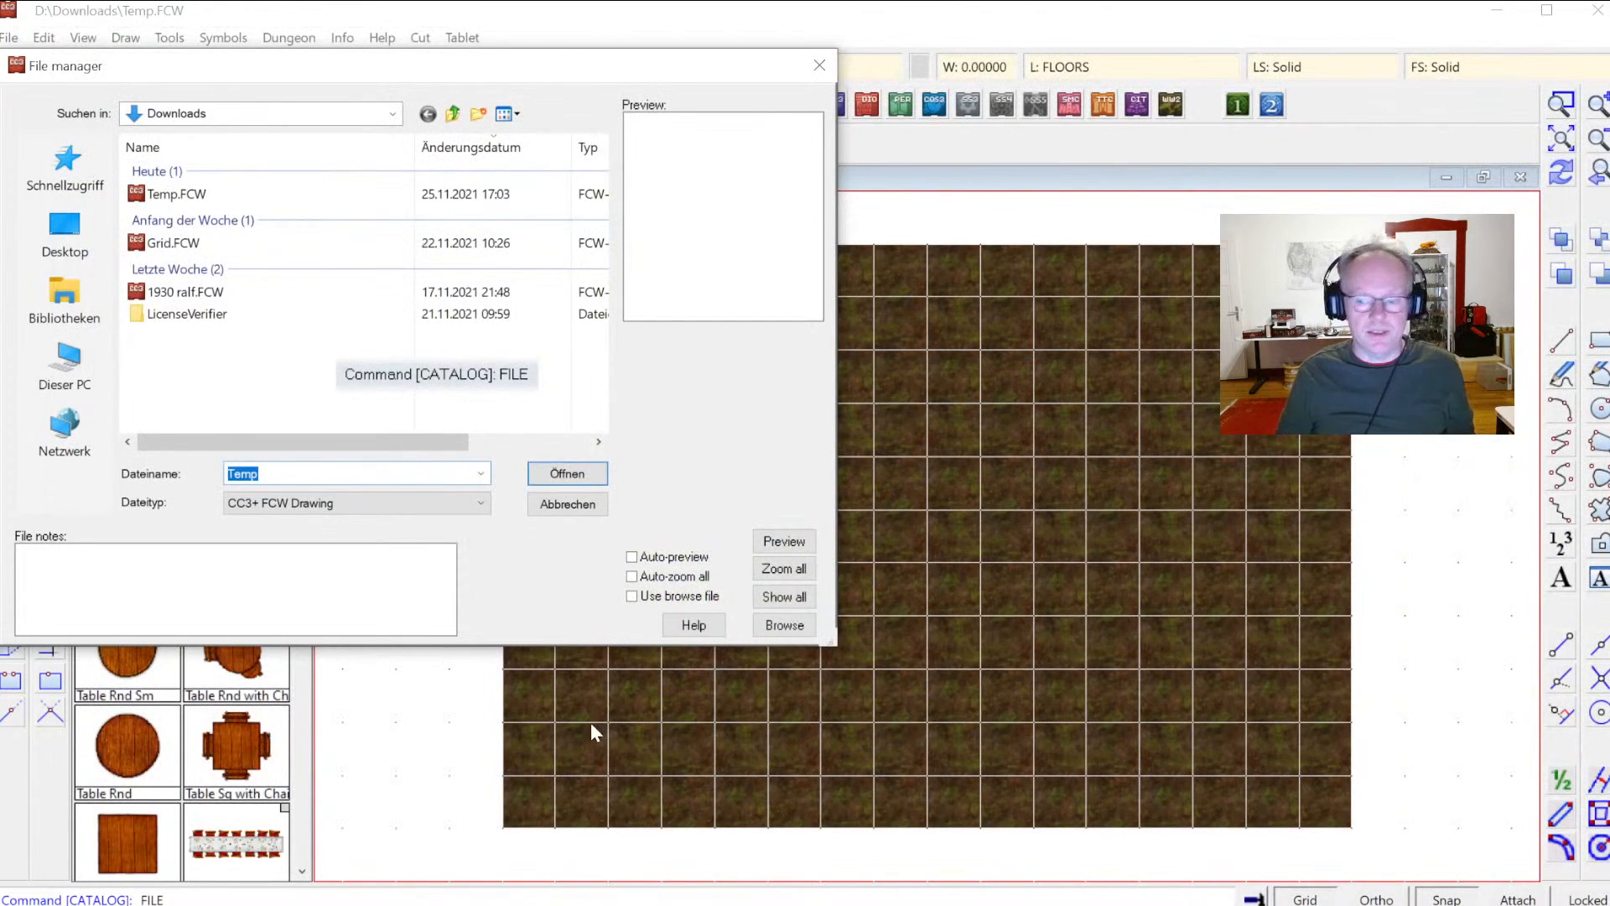
{"action": "left_click", "coordinate": [562, 496]}
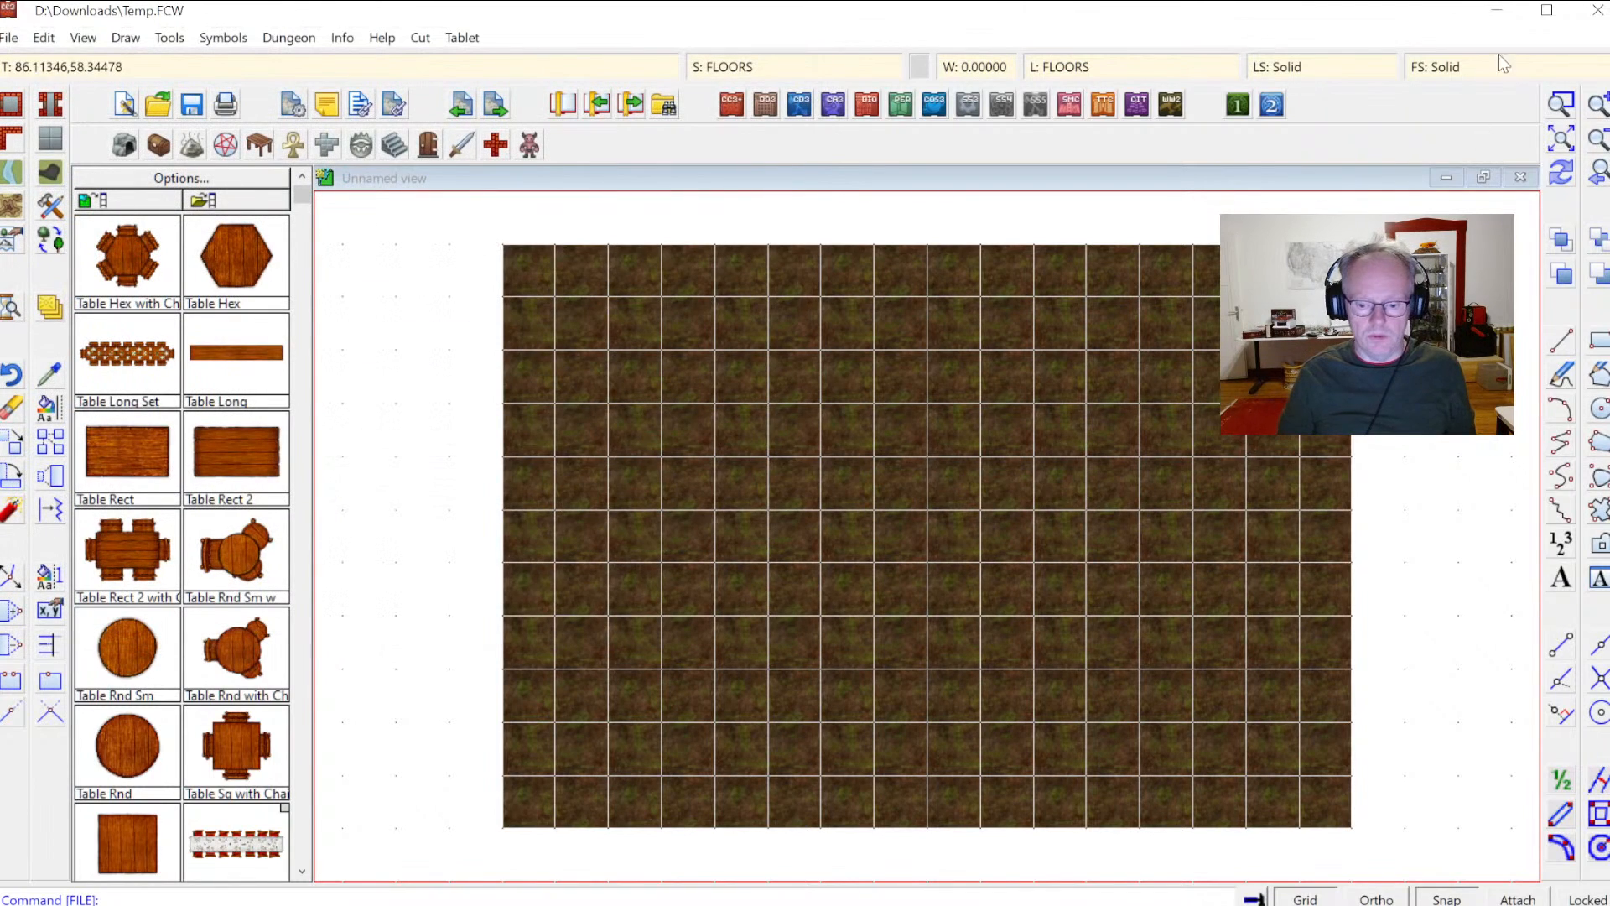
{"action": "left_click", "coordinate": [1597, 10]}
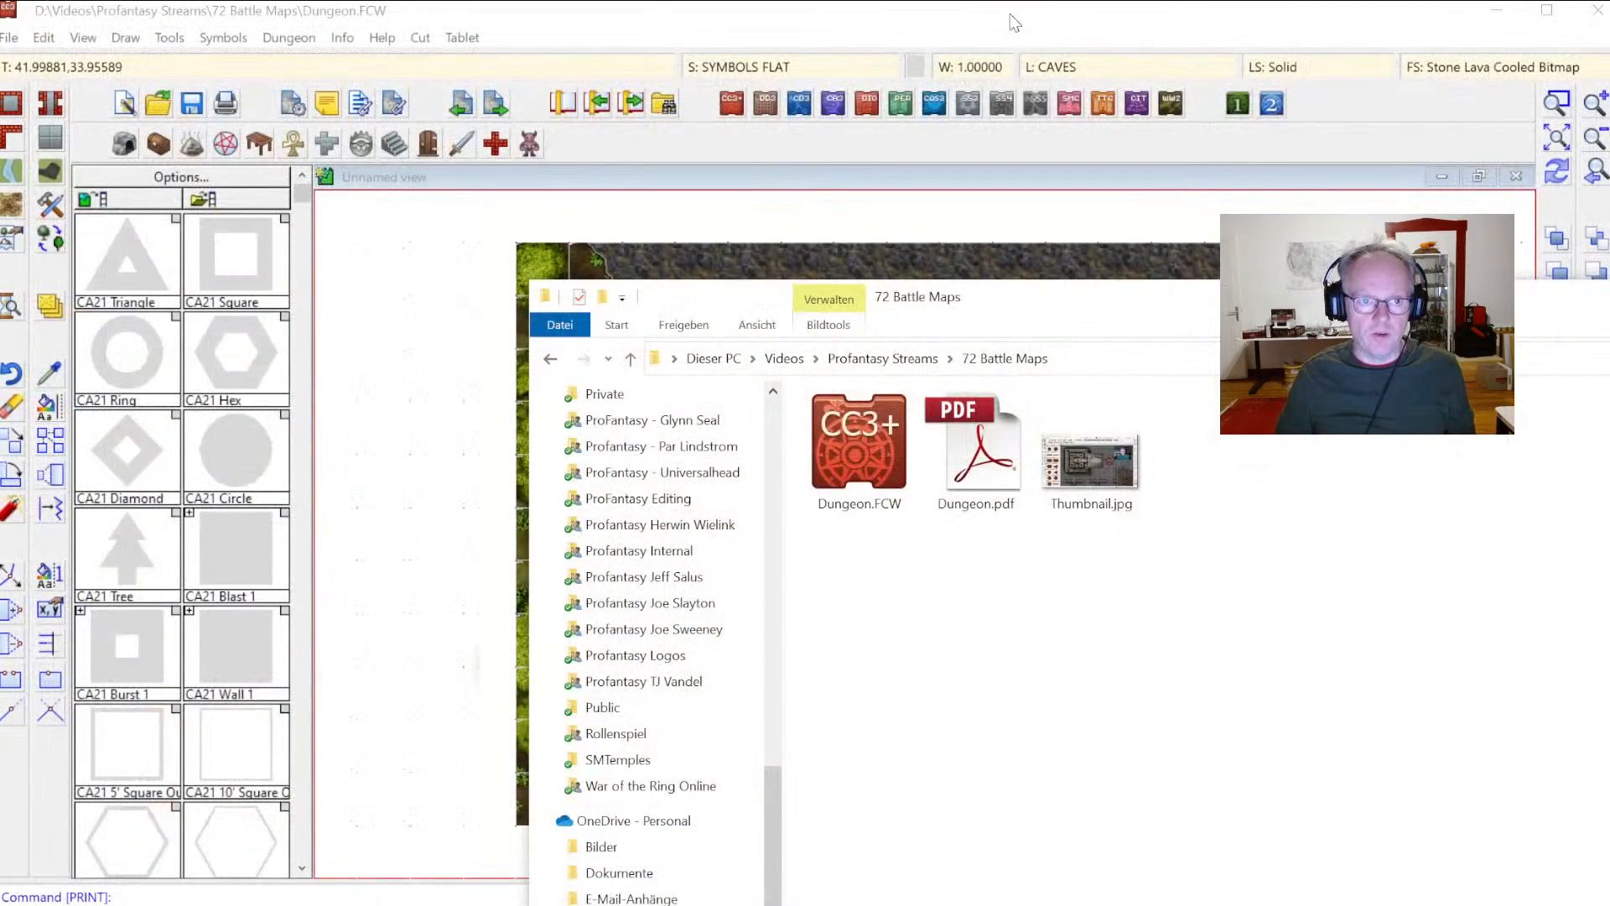
{"action": "left_click", "coordinate": [981, 26]}
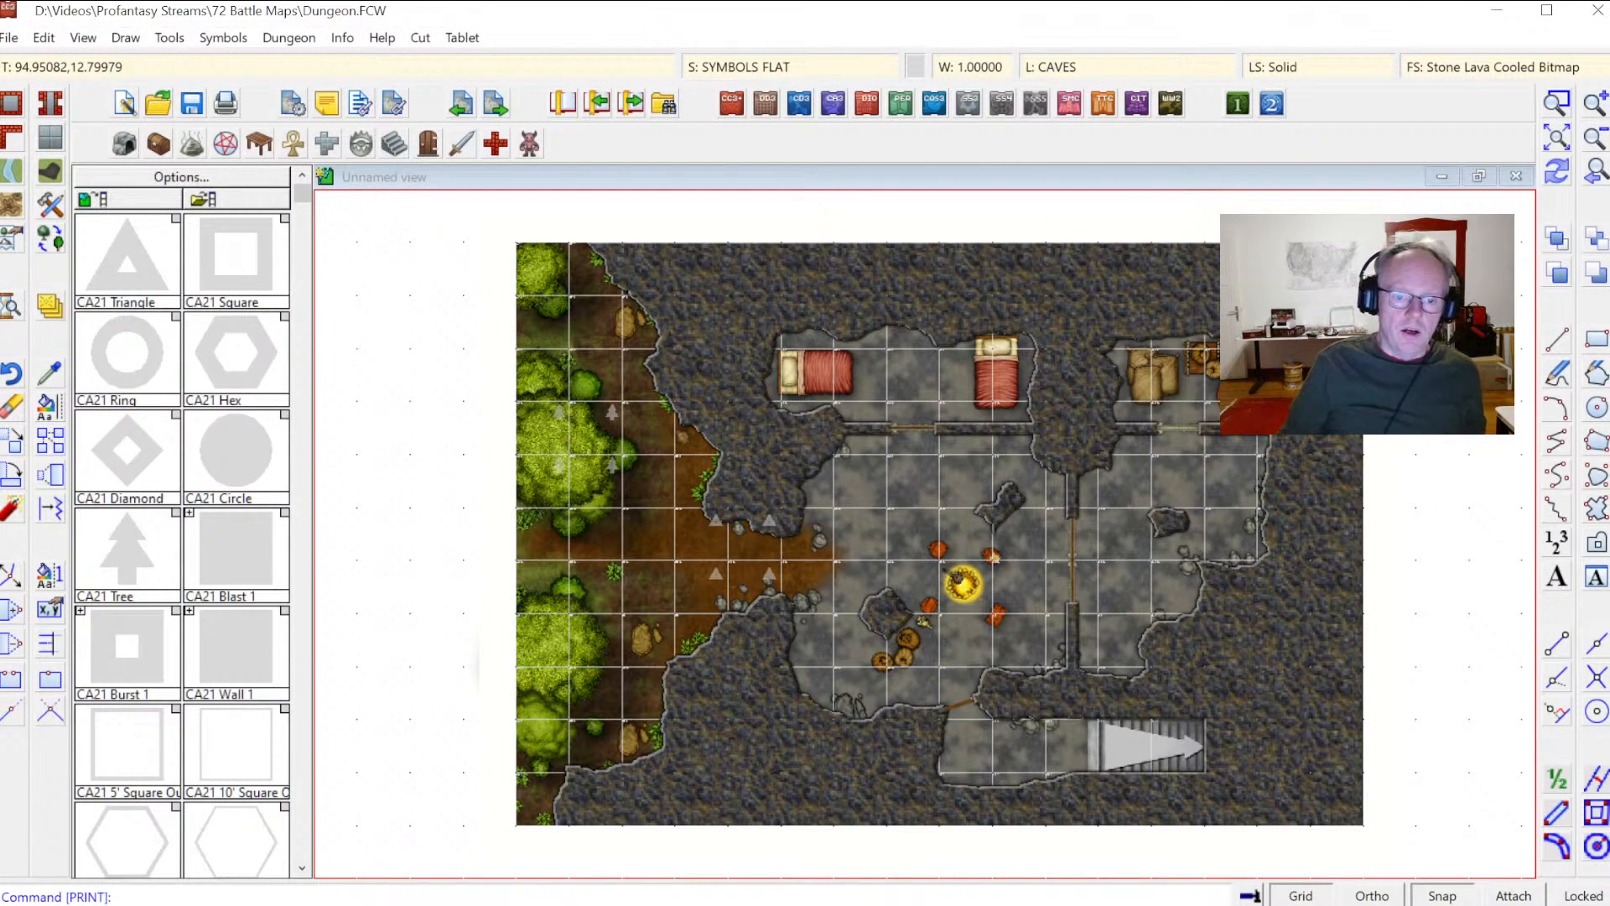
Step: Inspect the Adobe PDF printer's paper and advanced paper size properties from the print dialog, then cancel printing
{"action": "left_click", "coordinate": [227, 104]}
{"action": "left_click", "coordinate": [965, 281]}
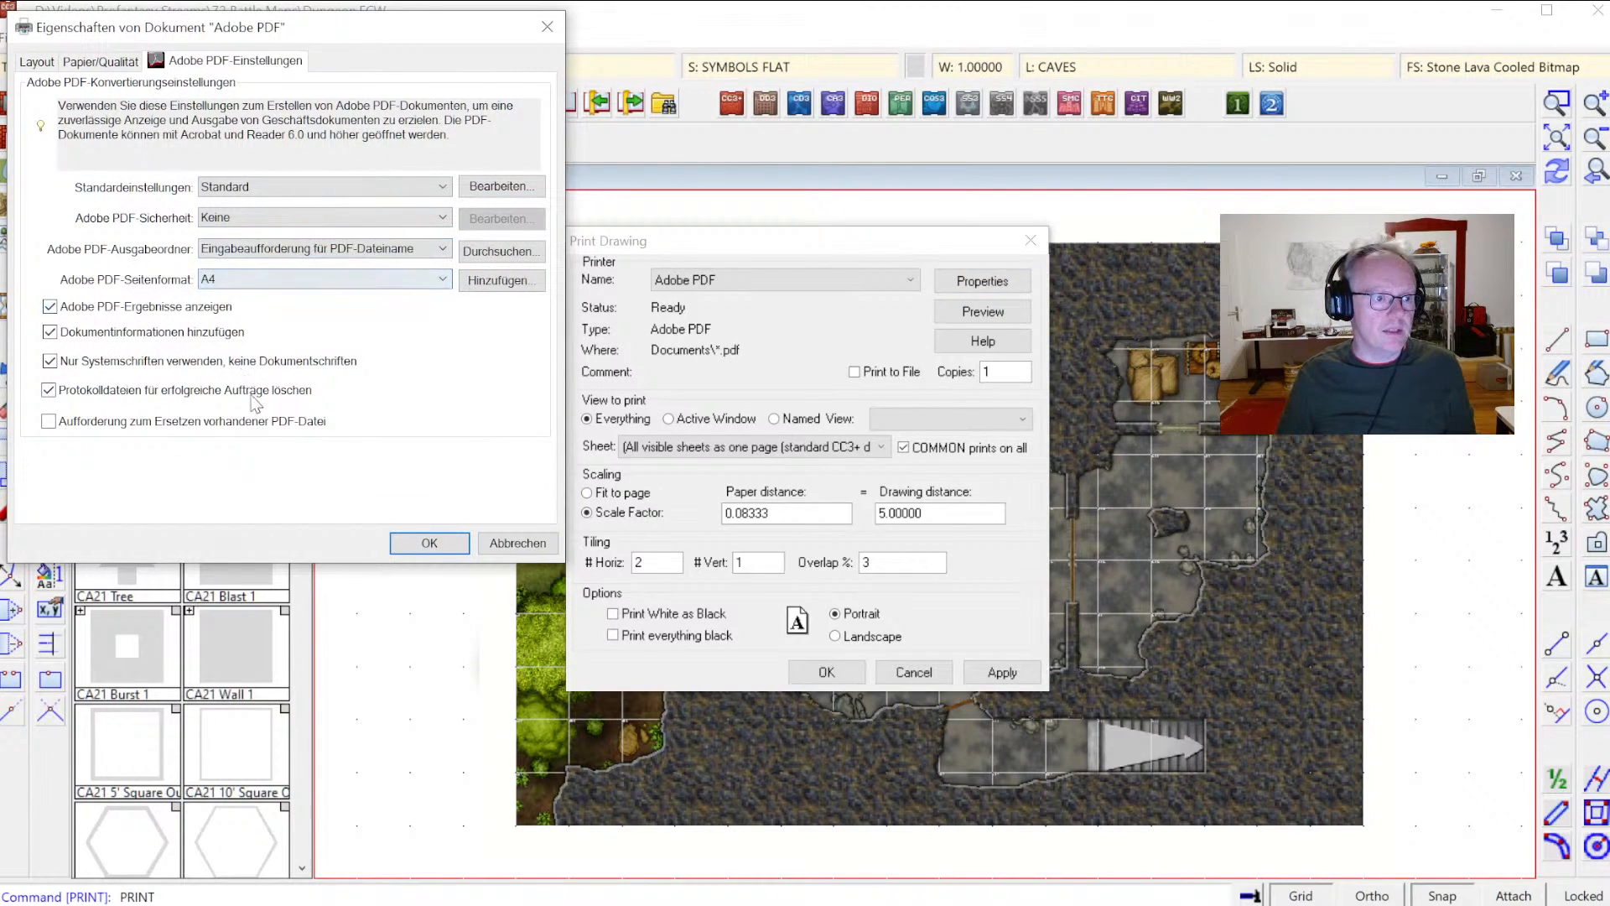
{"action": "left_click", "coordinate": [99, 63]}
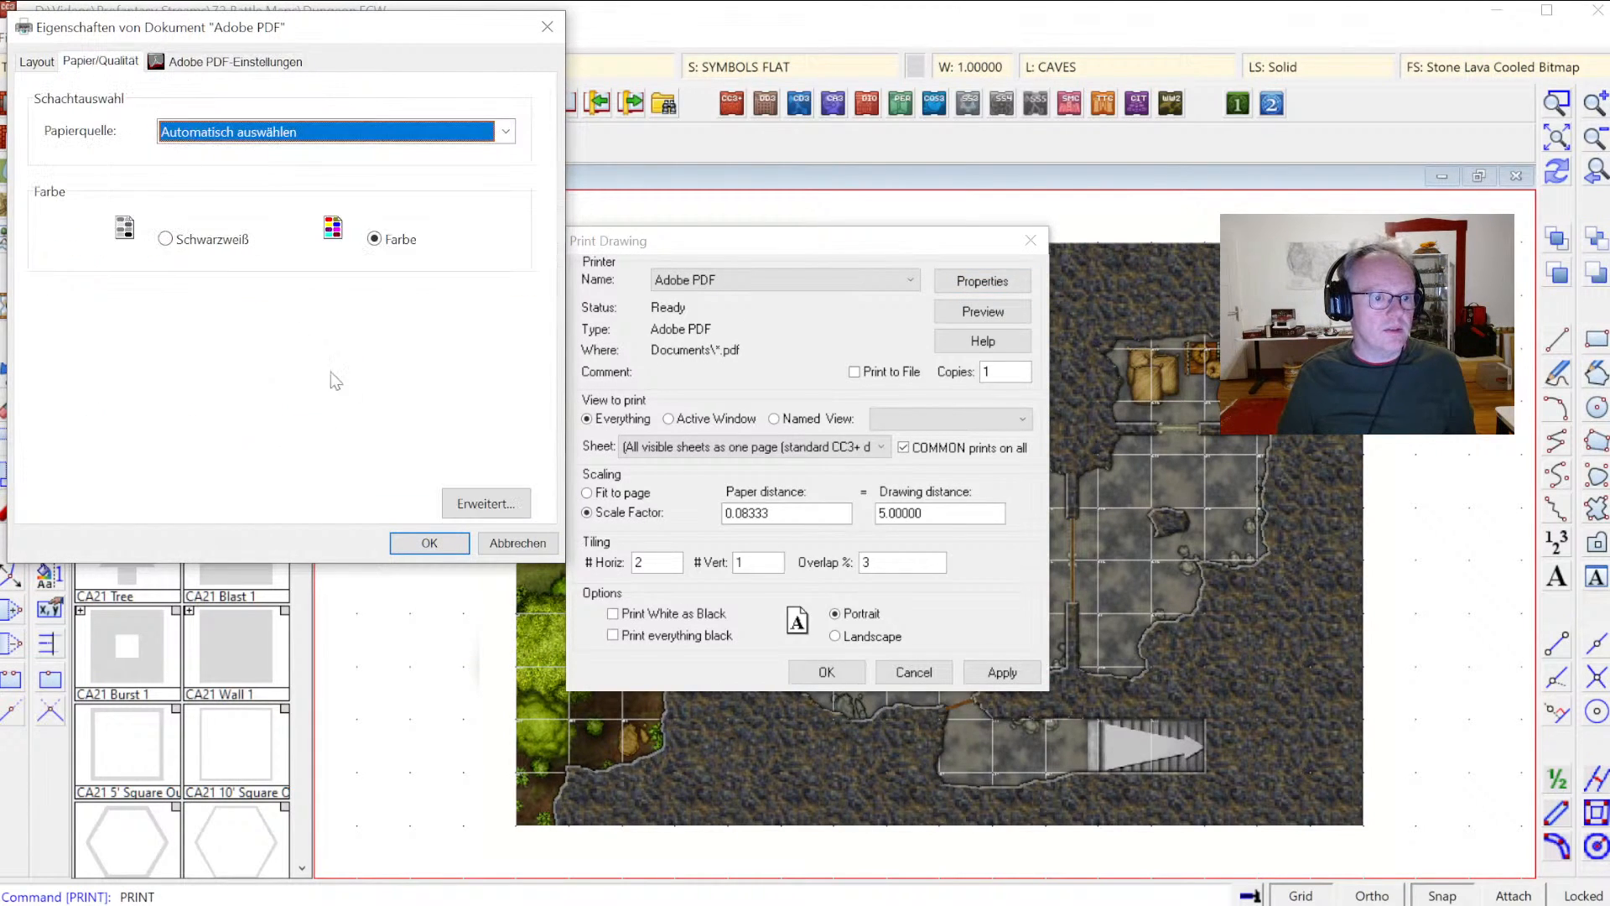
{"action": "left_click", "coordinate": [464, 506]}
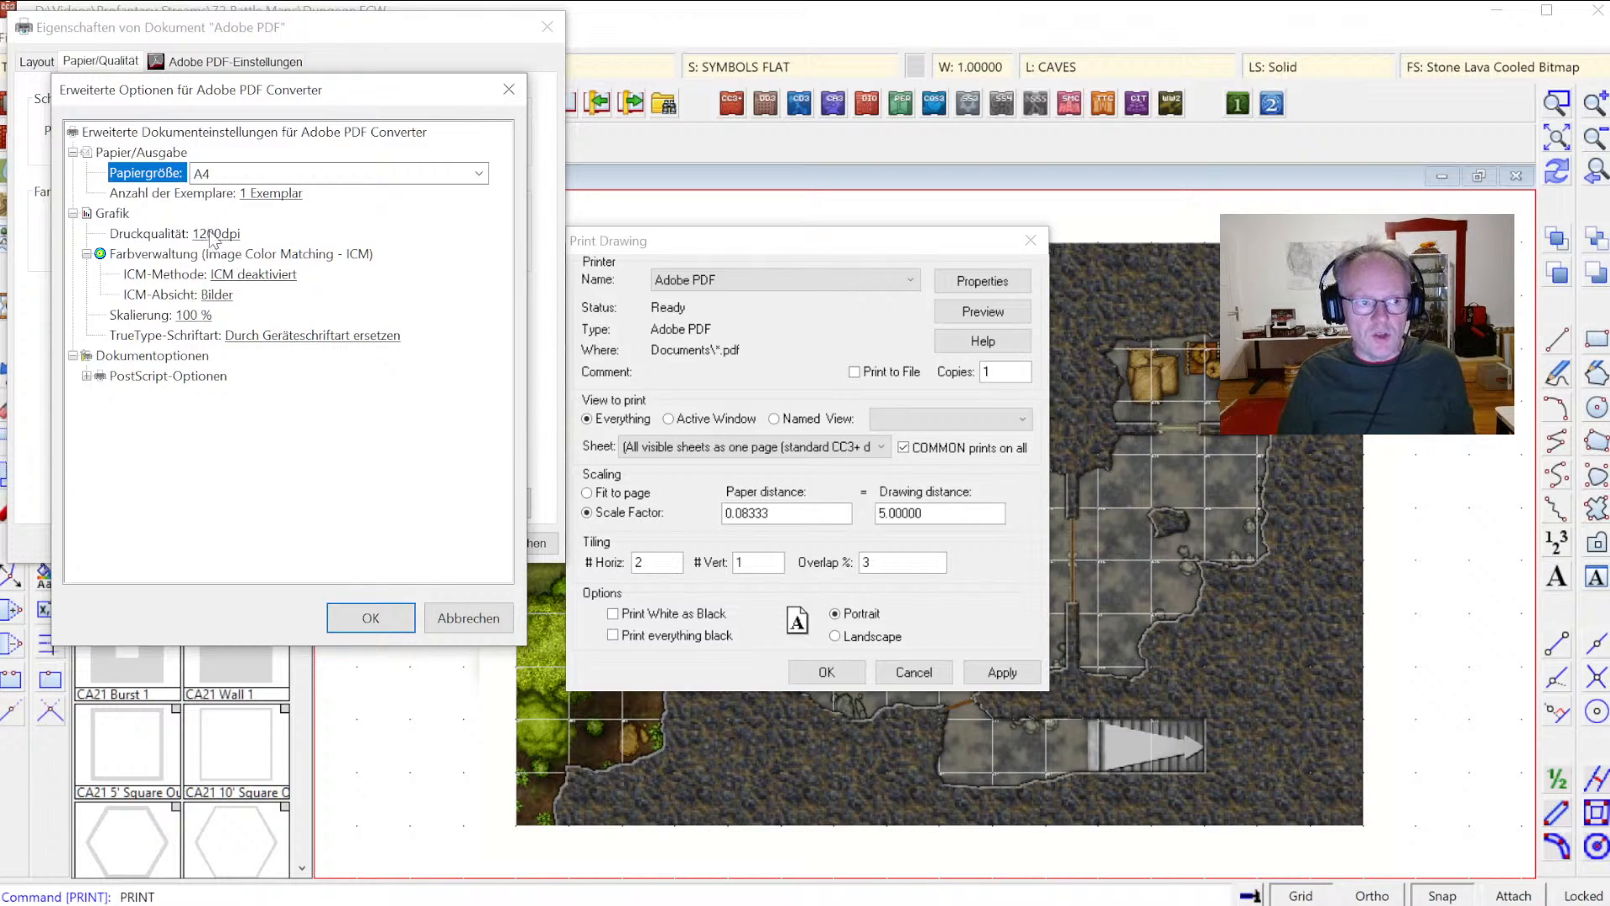
{"action": "left_click", "coordinate": [371, 619]}
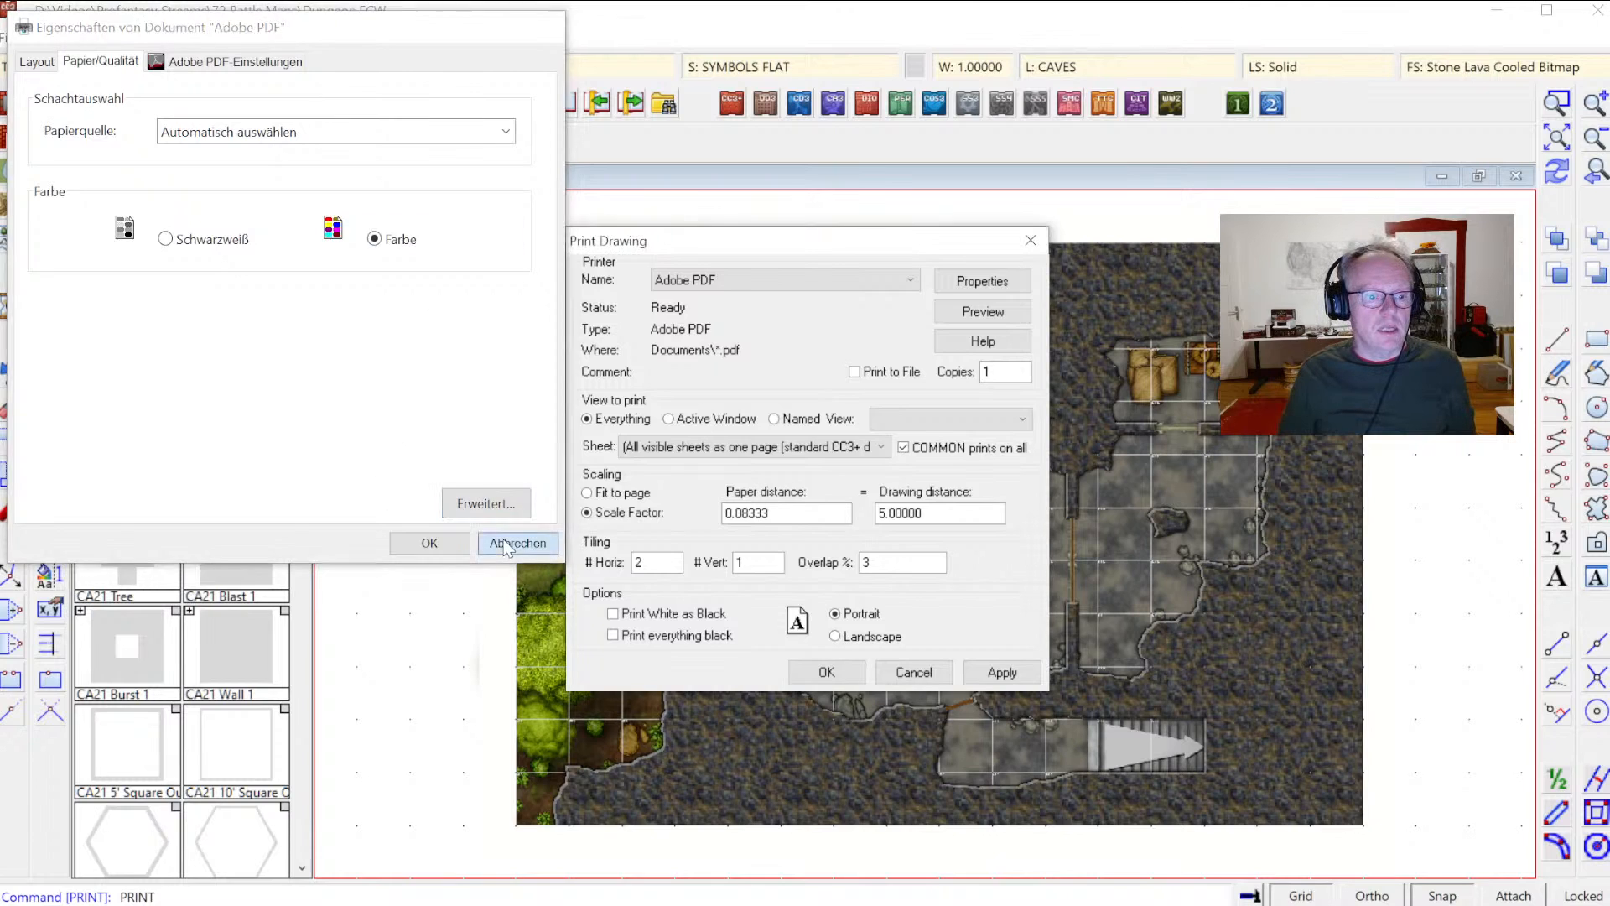
{"action": "left_click", "coordinate": [505, 543]}
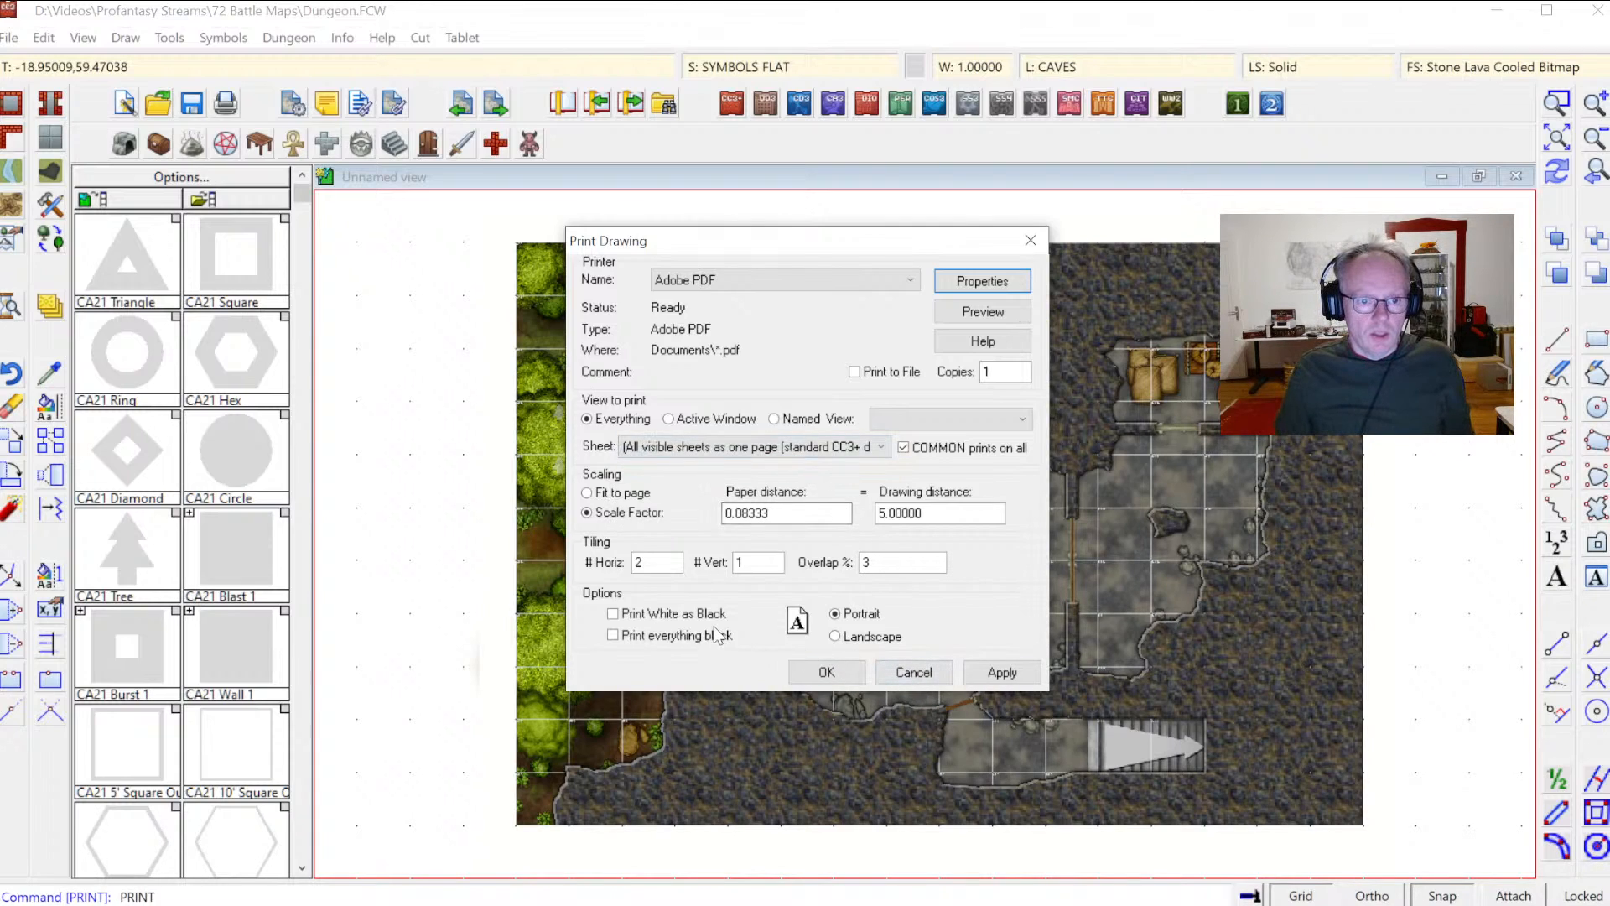
{"action": "left_click", "coordinate": [914, 673]}
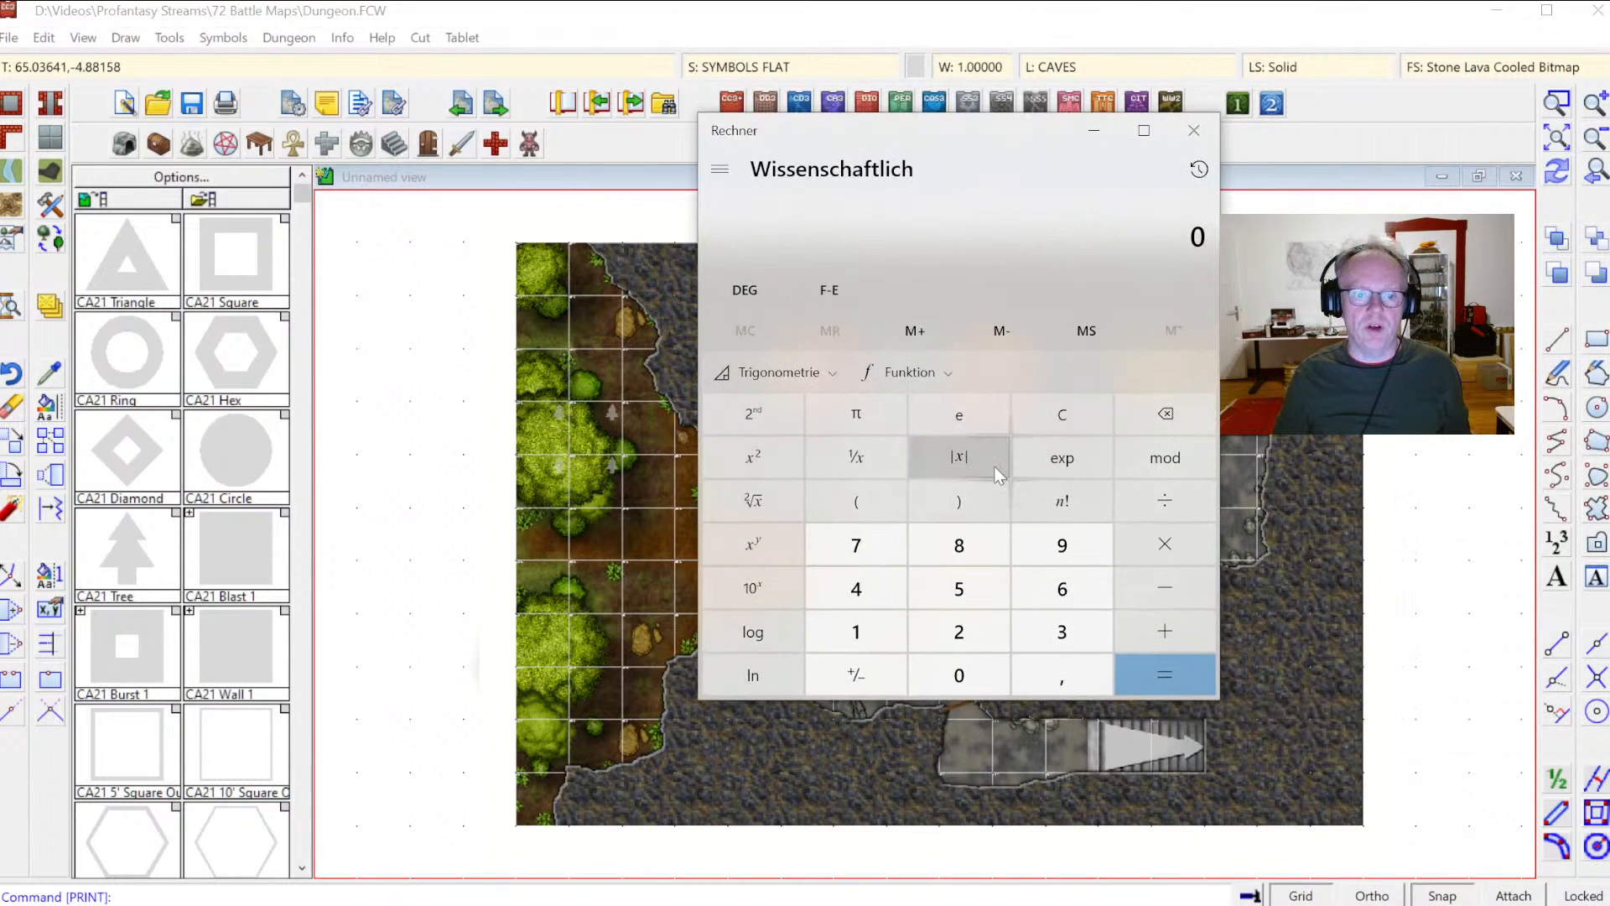
Step: Calculate 16 × 150 in the calculator
{"action": "left_click", "coordinate": [896, 625]}
{"action": "left_click", "coordinate": [1061, 589]}
{"action": "left_click", "coordinate": [1165, 543]}
{"action": "left_click", "coordinate": [858, 632]}
{"action": "left_click", "coordinate": [960, 594]}
{"action": "left_click", "coordinate": [959, 675]}
{"action": "left_click", "coordinate": [1146, 676]}
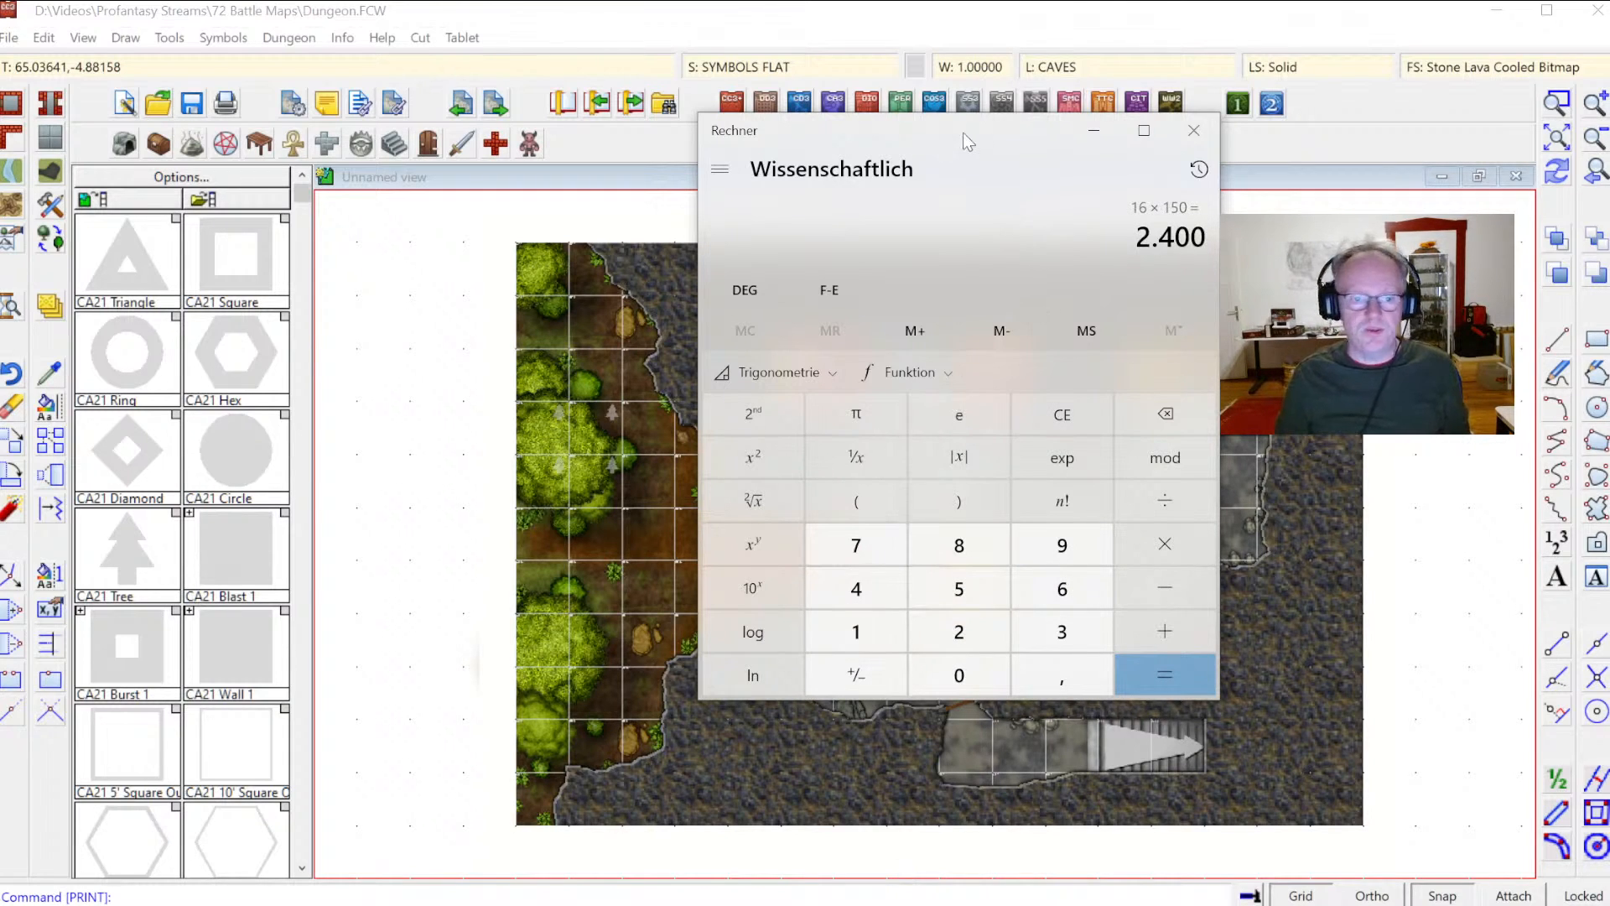
Step: Calculate 11 × 150 in the calculator and close it
{"action": "left_click", "coordinate": [857, 633]}
{"action": "left_click", "coordinate": [857, 633]}
{"action": "left_click", "coordinate": [1174, 553]}
{"action": "left_click", "coordinate": [872, 635]}
{"action": "left_click", "coordinate": [959, 676]}
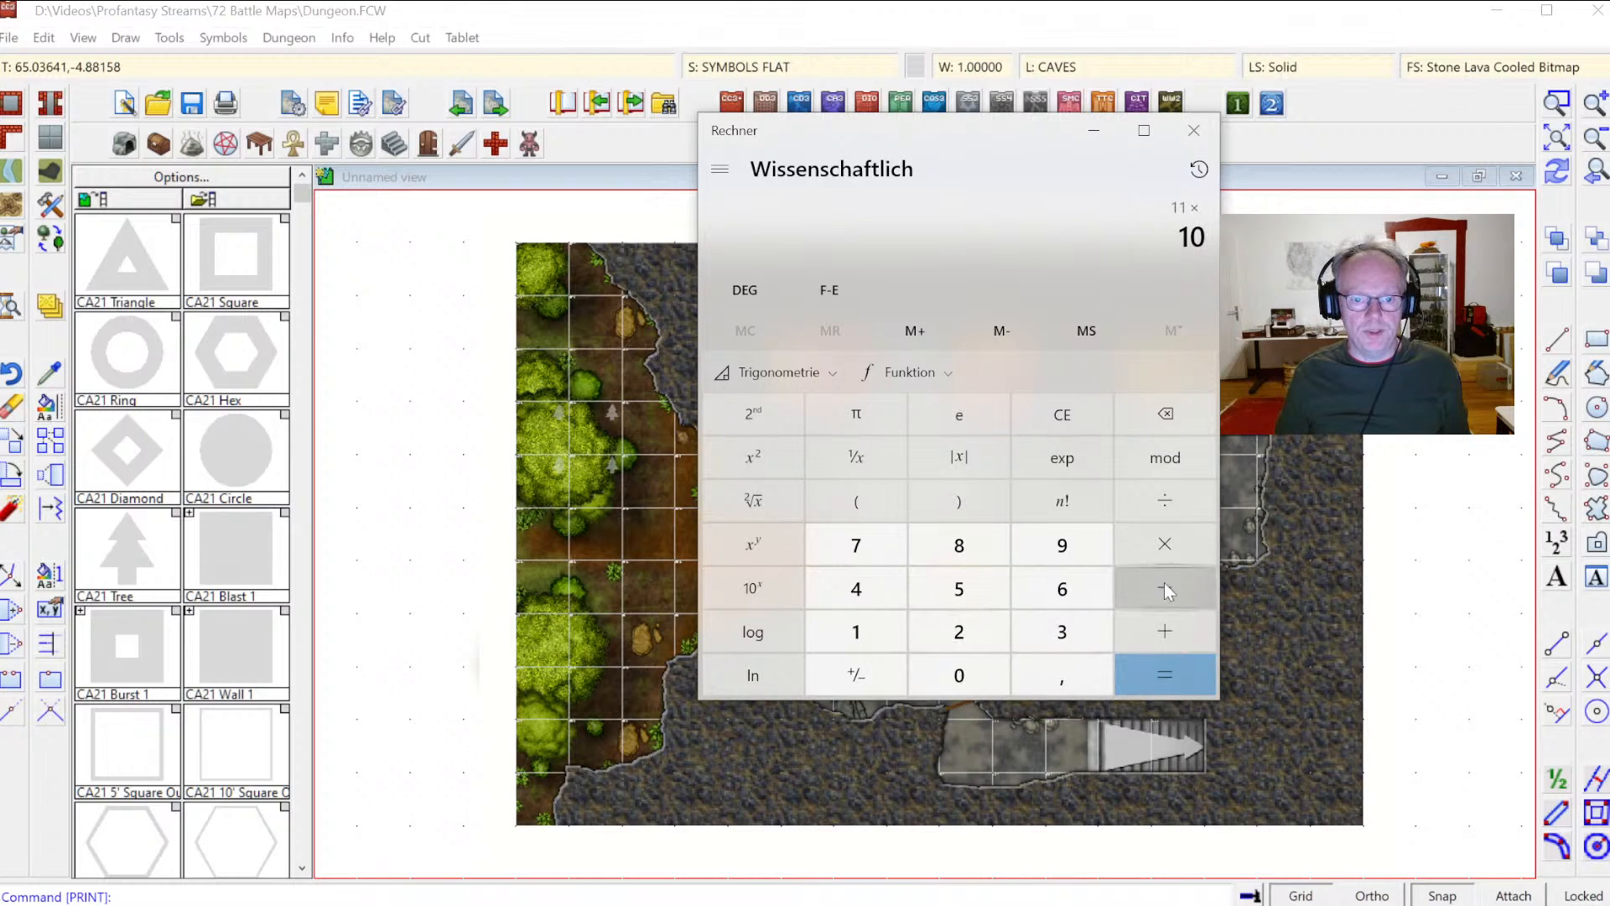
{"action": "left_click", "coordinate": [1165, 415]}
{"action": "left_click", "coordinate": [958, 589]}
{"action": "left_click", "coordinate": [959, 675]}
{"action": "left_click", "coordinate": [1145, 666]}
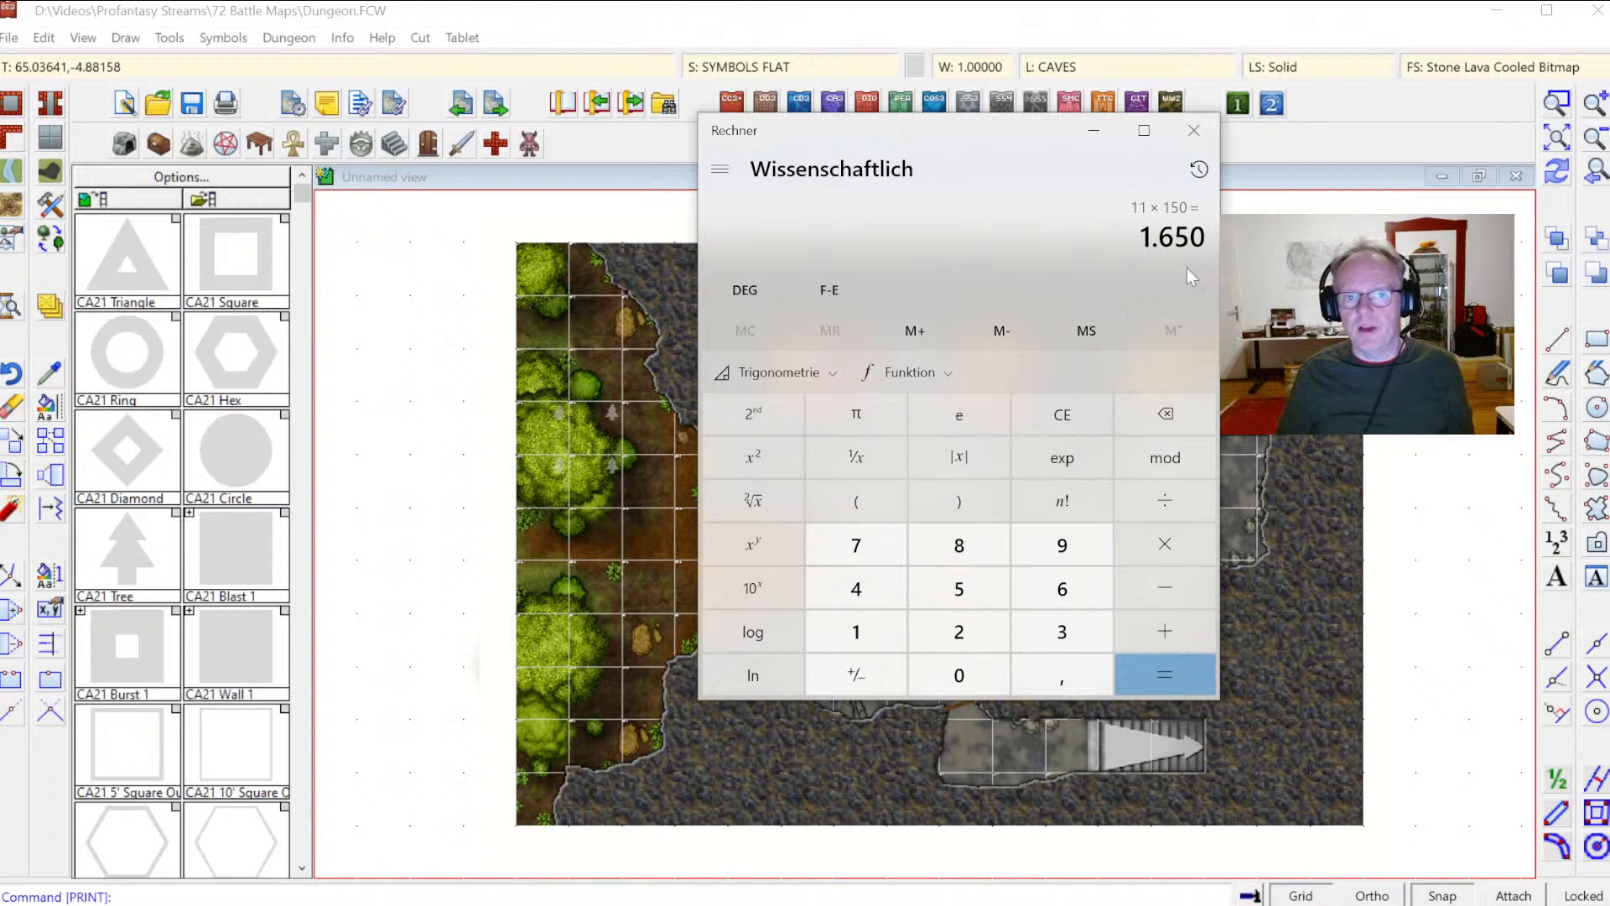
{"action": "left_click", "coordinate": [1194, 133]}
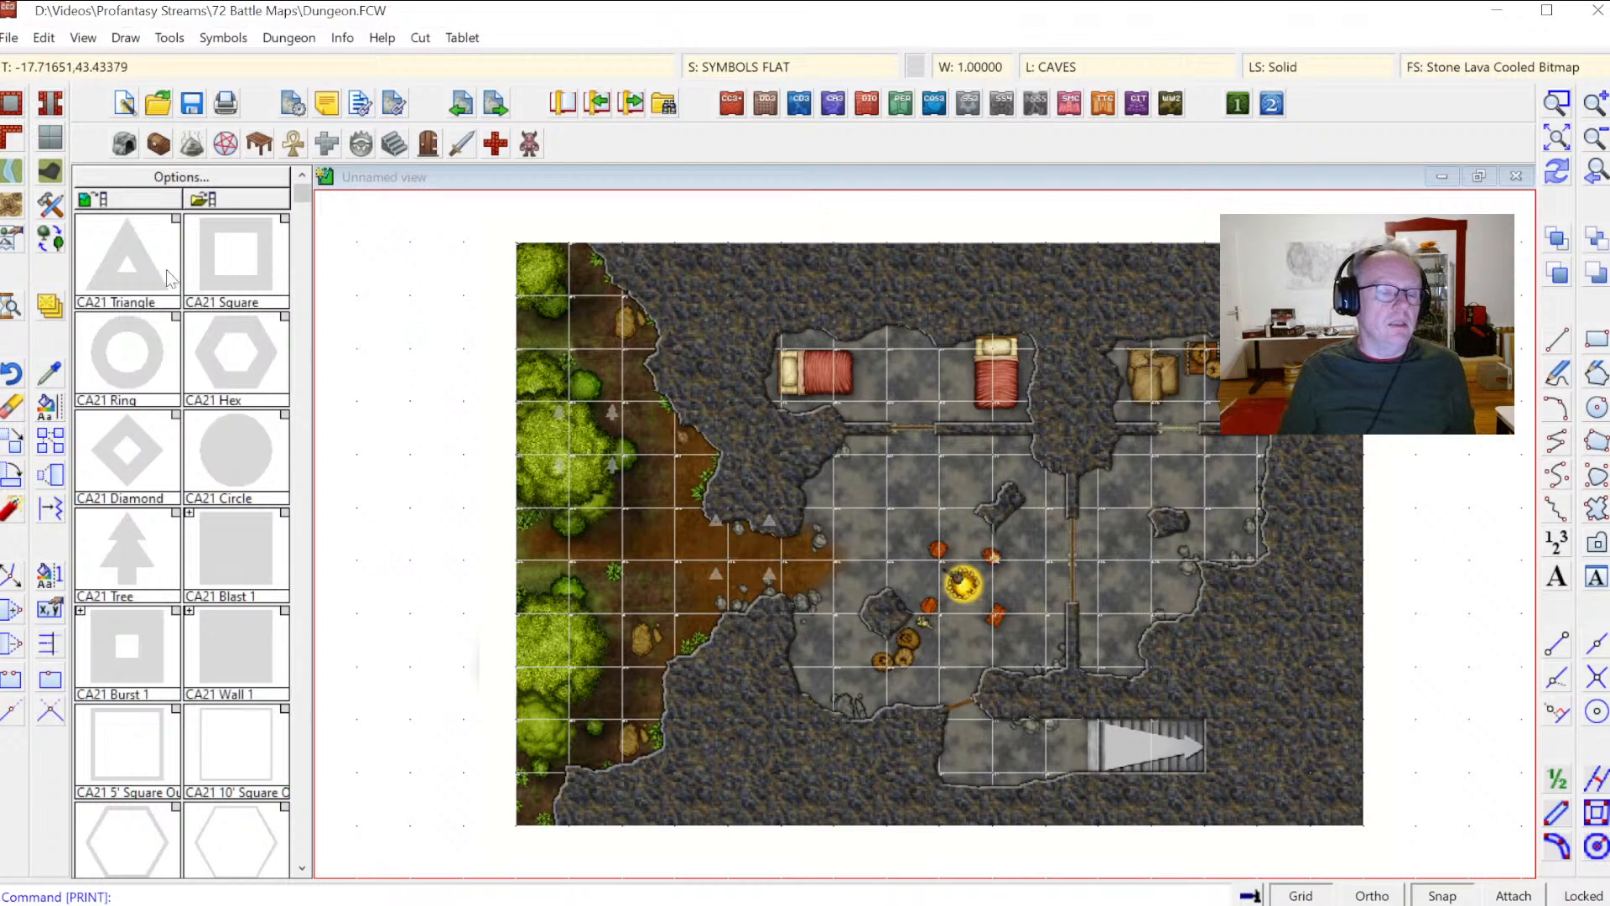
Step: Start saving the drawing as a JPEG Bitmap file and open its bitmap options
{"action": "left_click", "coordinate": [10, 37]}
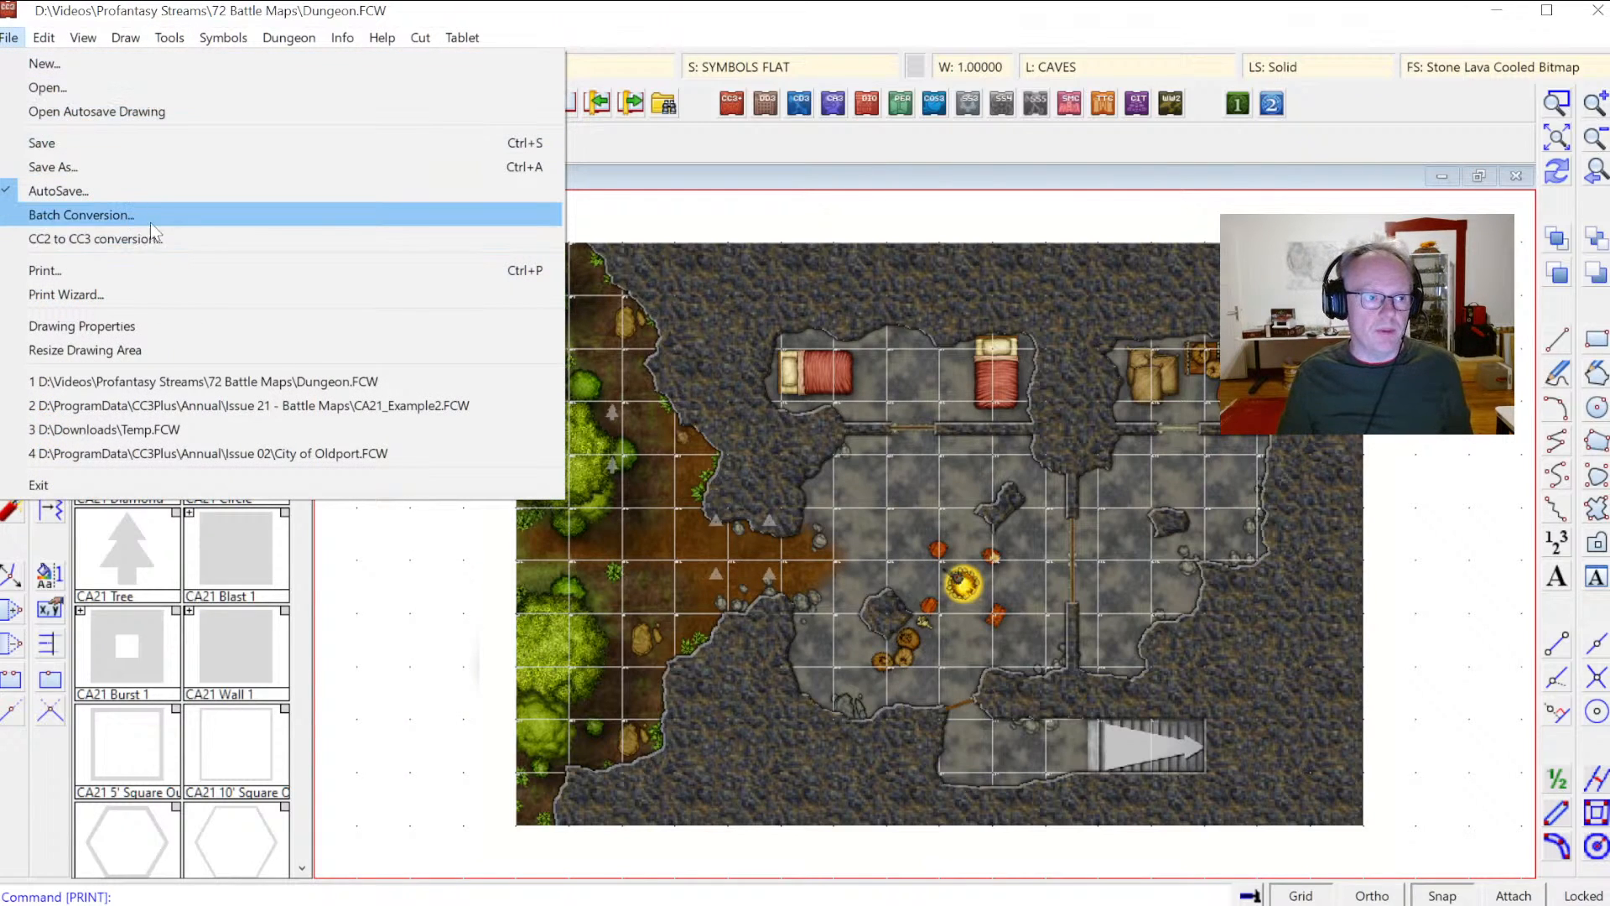
{"action": "left_click", "coordinate": [96, 172]}
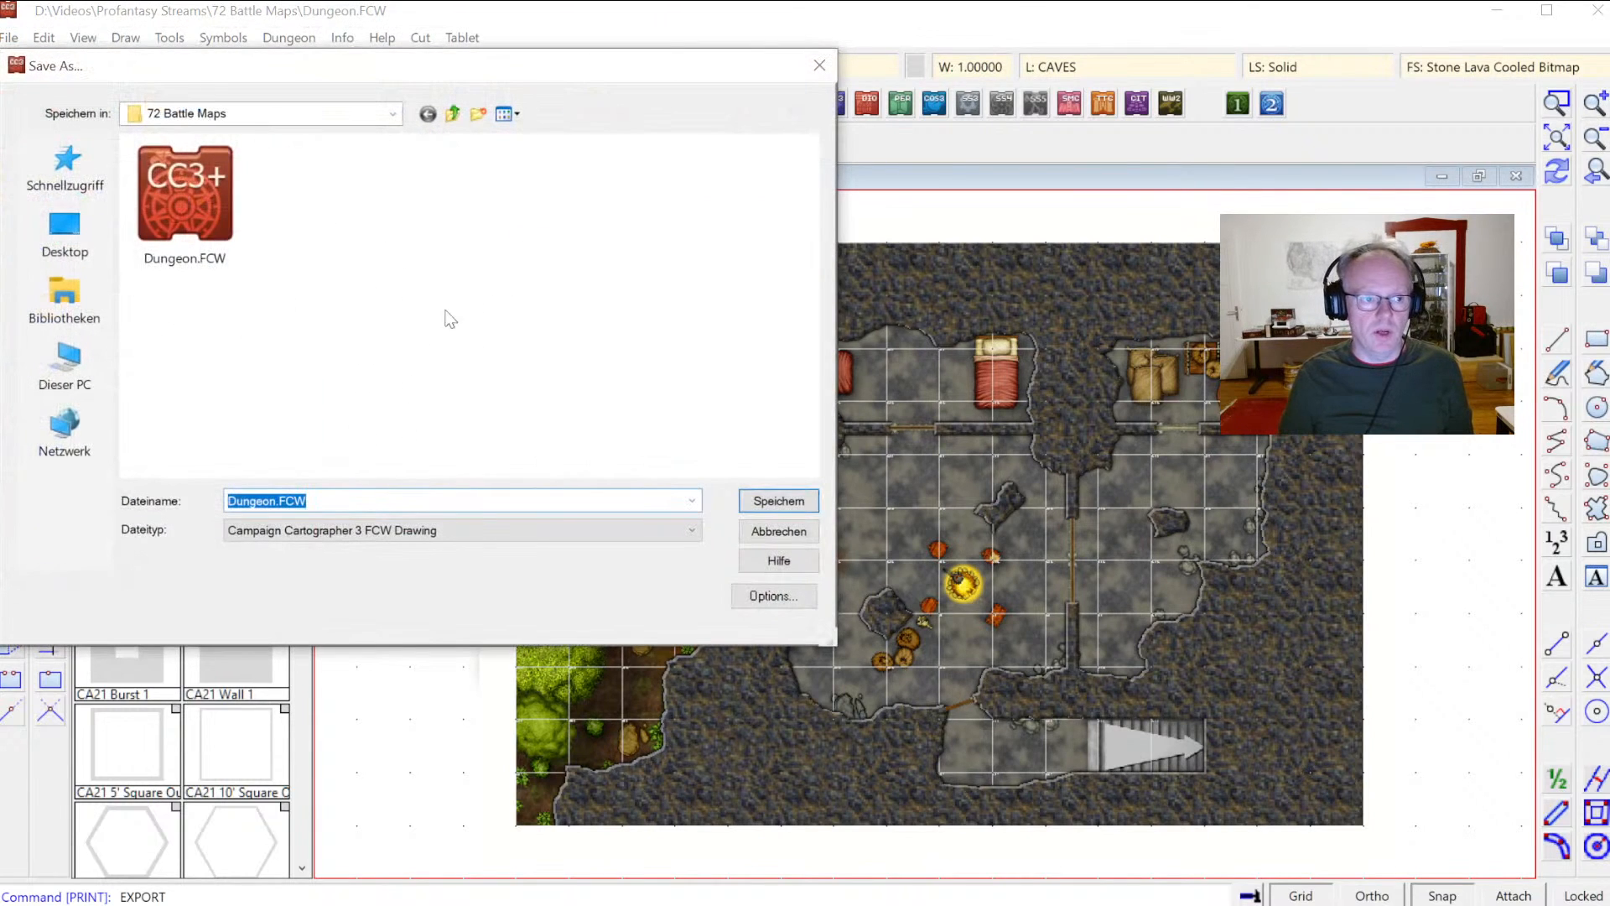
{"action": "left_click", "coordinate": [310, 530]}
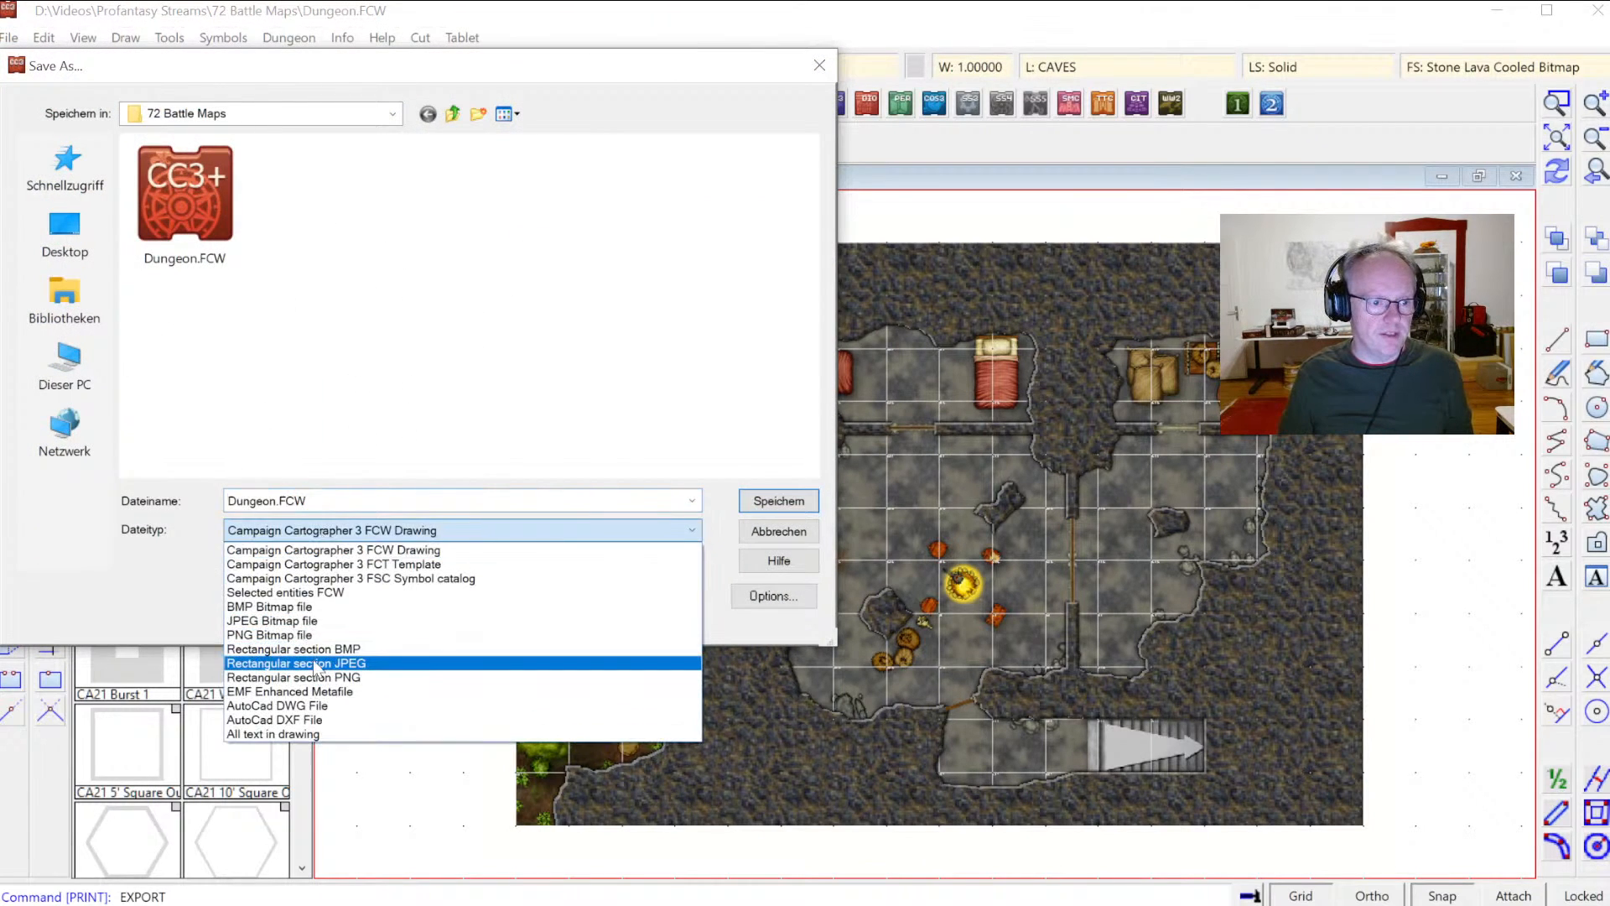
{"action": "left_click", "coordinate": [290, 621]}
{"action": "left_click", "coordinate": [770, 596]}
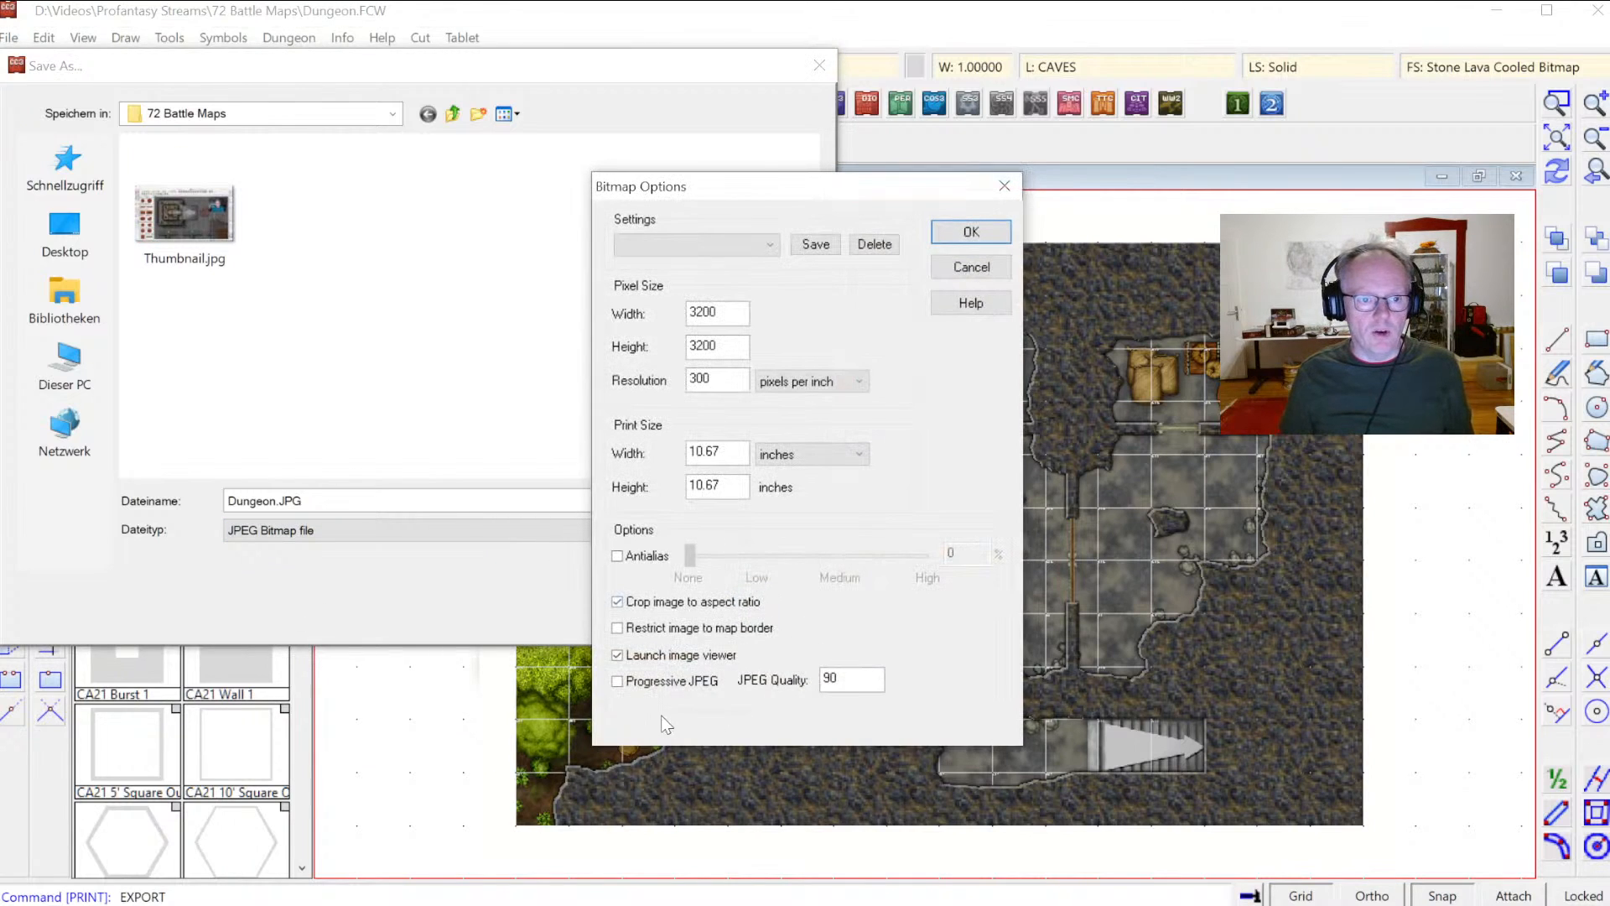
Step: Set the bitmap size to 4800 × 3300 pixels at 72 pixels per inch and save it as Dungeon.JPG
{"action": "left_click", "coordinate": [723, 312]}
{"action": "left_click_drag", "start_coordinate": [723, 313], "coordinate": [244, 397]}
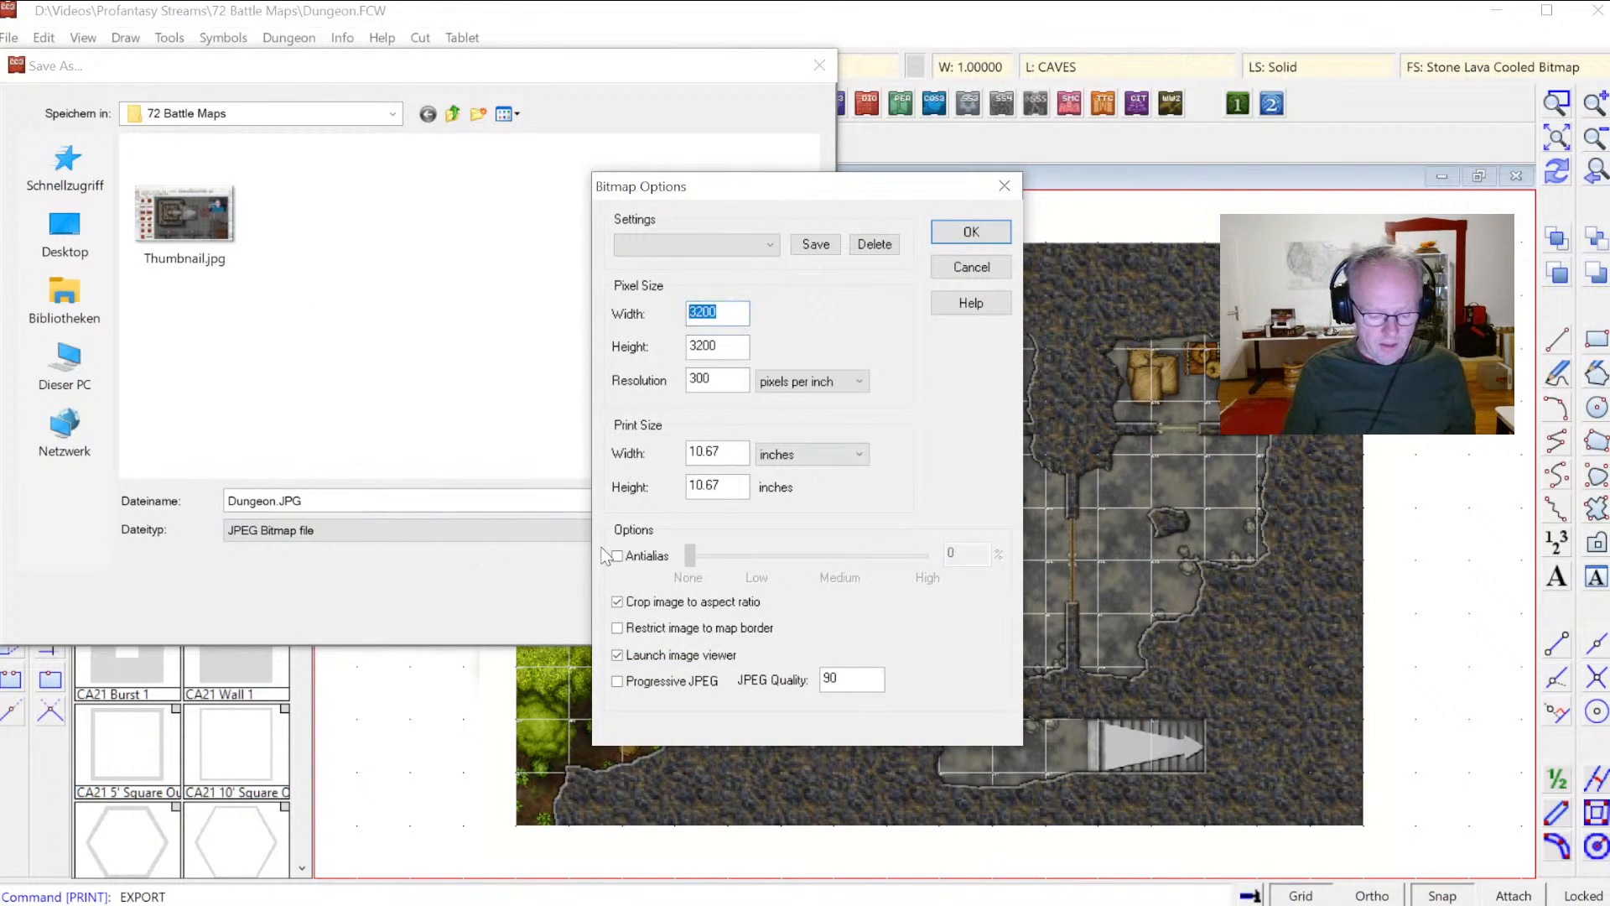
{"action": "type", "text": "48"}
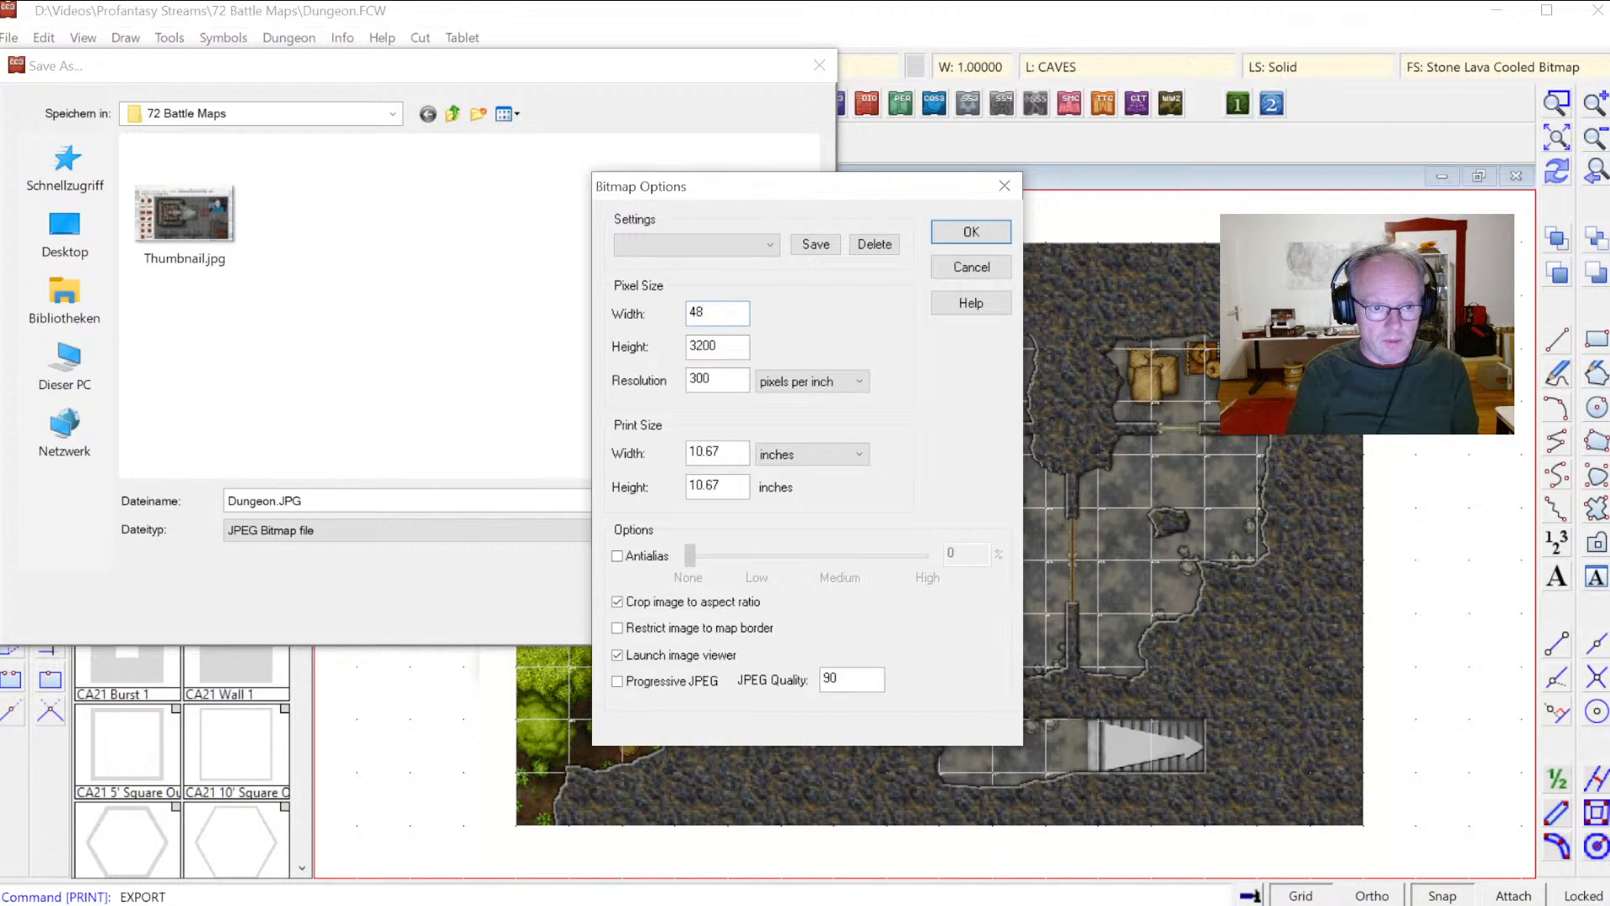
{"action": "key", "text": "Tab"}
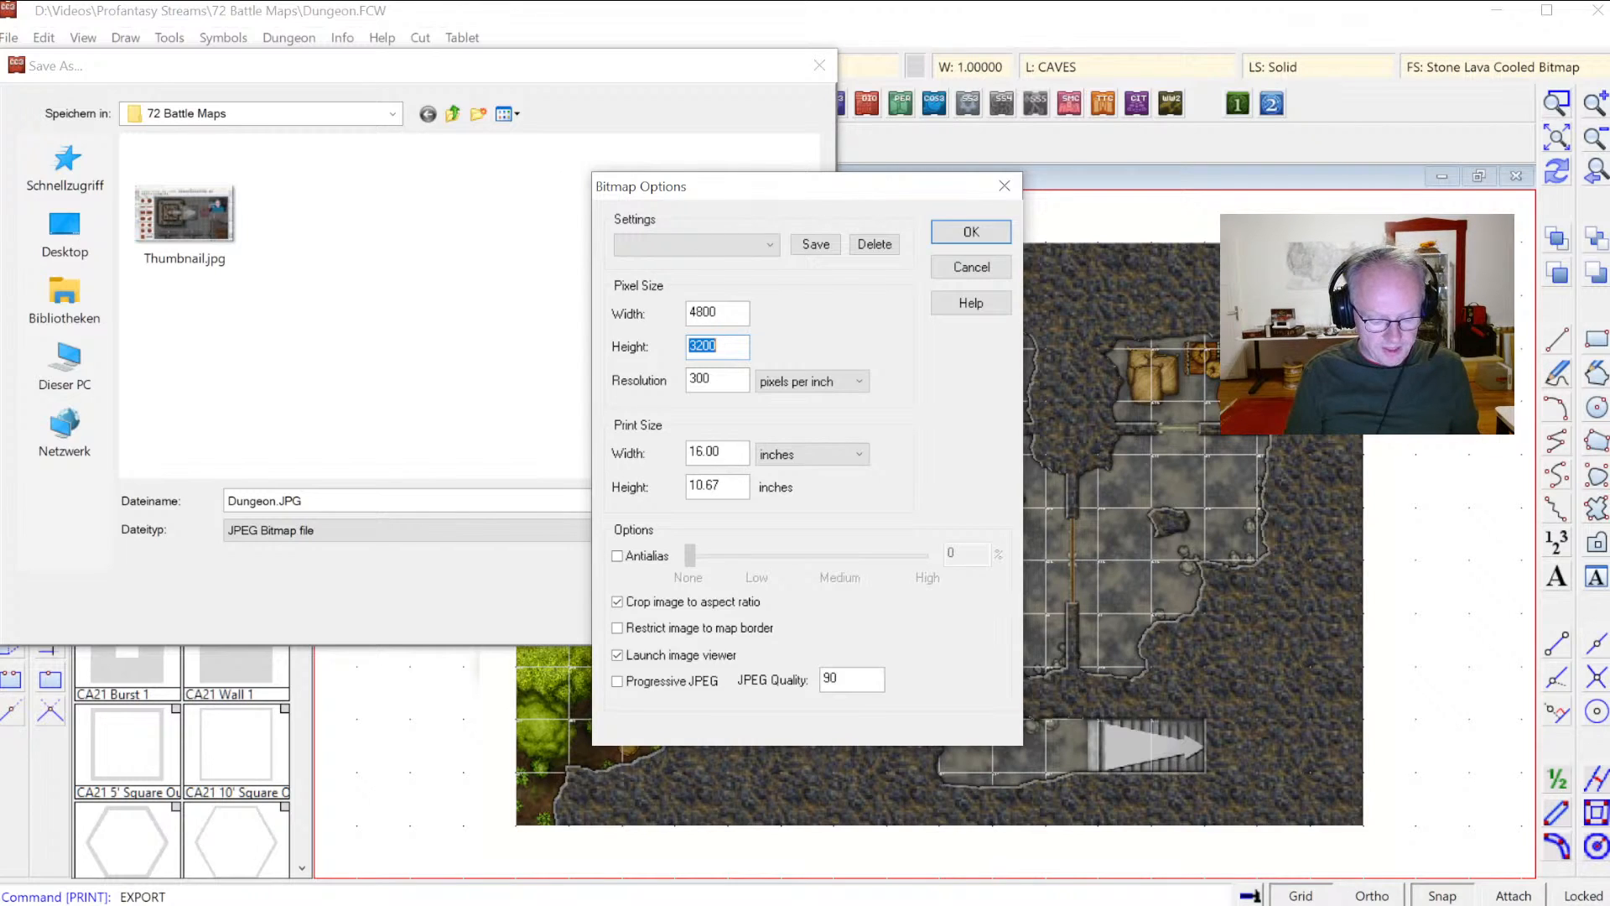
{"action": "type", "text": "33"}
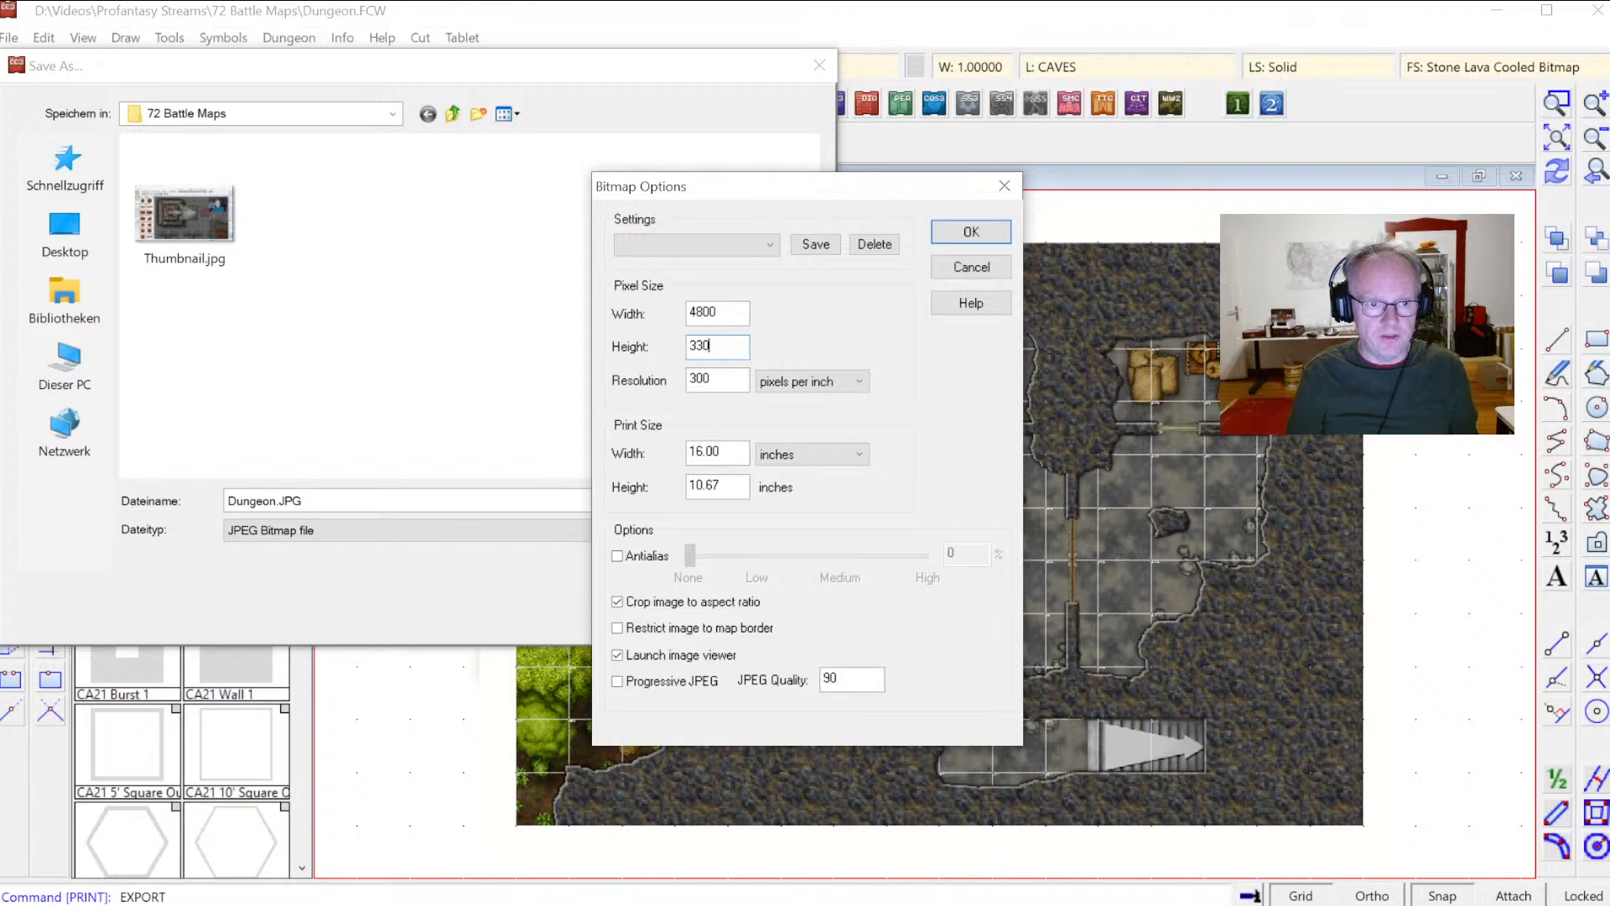
{"action": "left_click", "coordinate": [734, 380]}
{"action": "left_click_drag", "start_coordinate": [738, 381], "coordinate": [382, 399]}
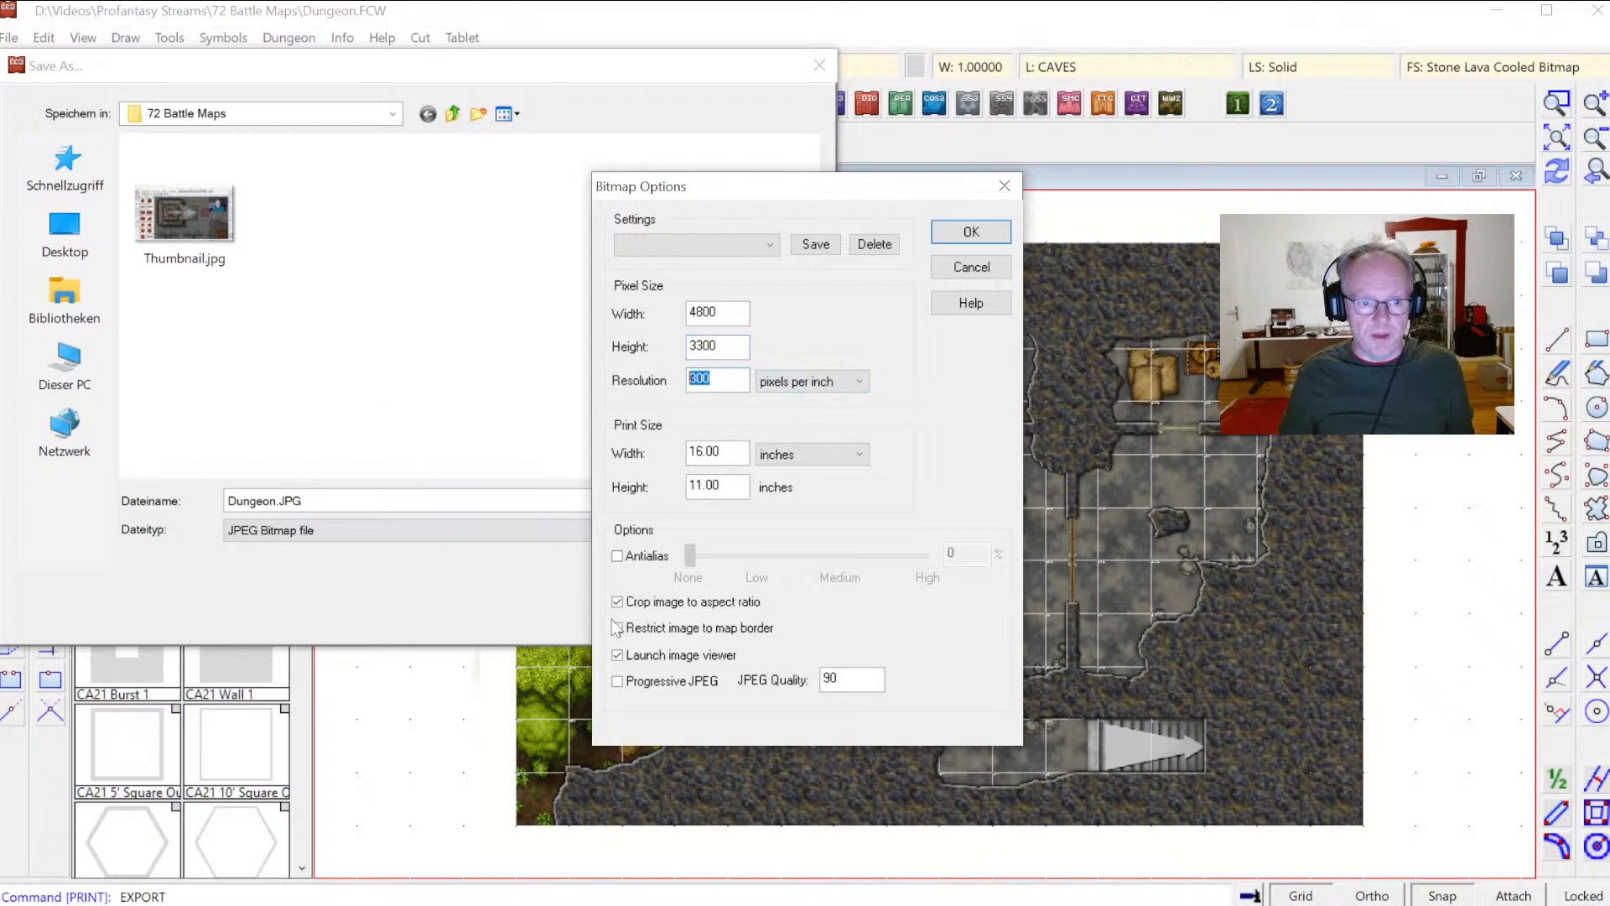
{"action": "type", "text": "72"}
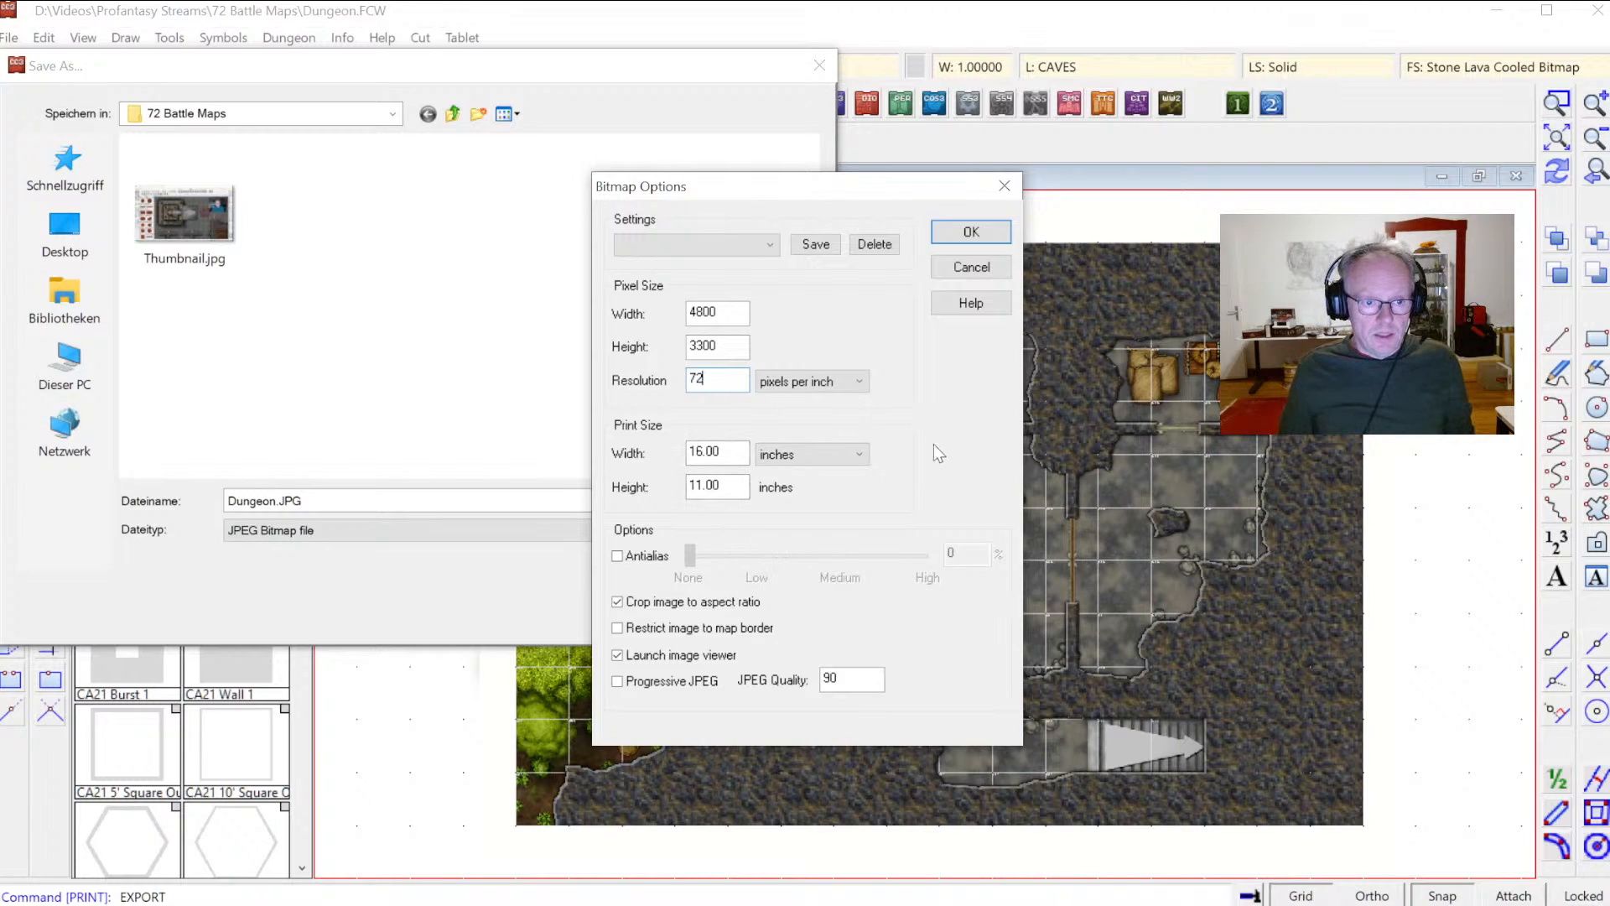
{"action": "left_click", "coordinate": [969, 234]}
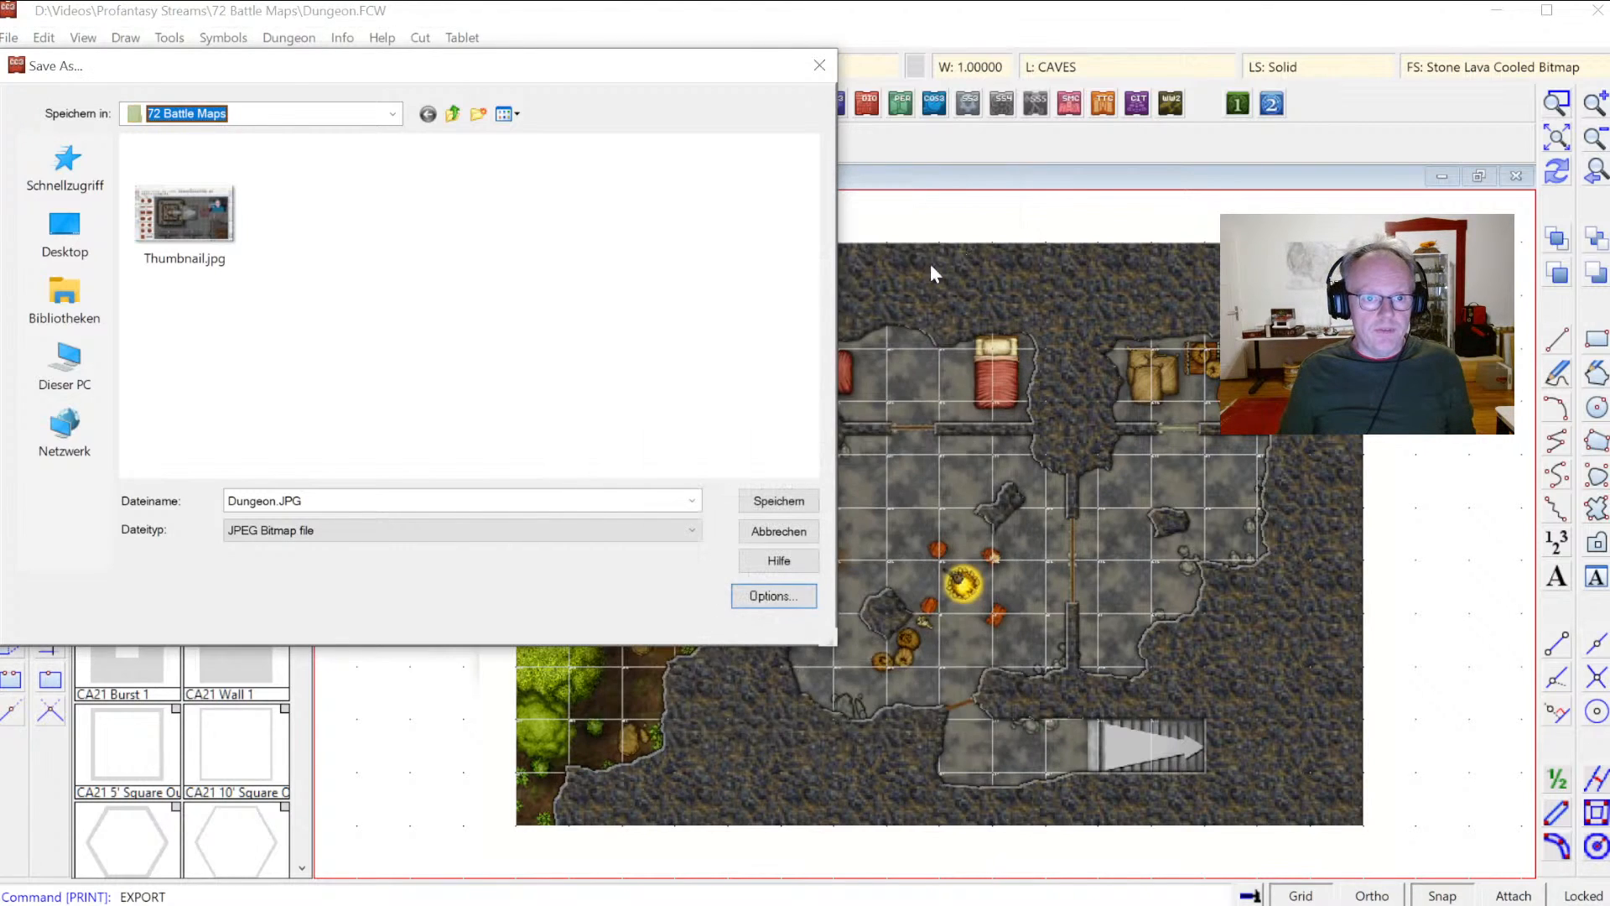
{"action": "left_click", "coordinate": [769, 504]}
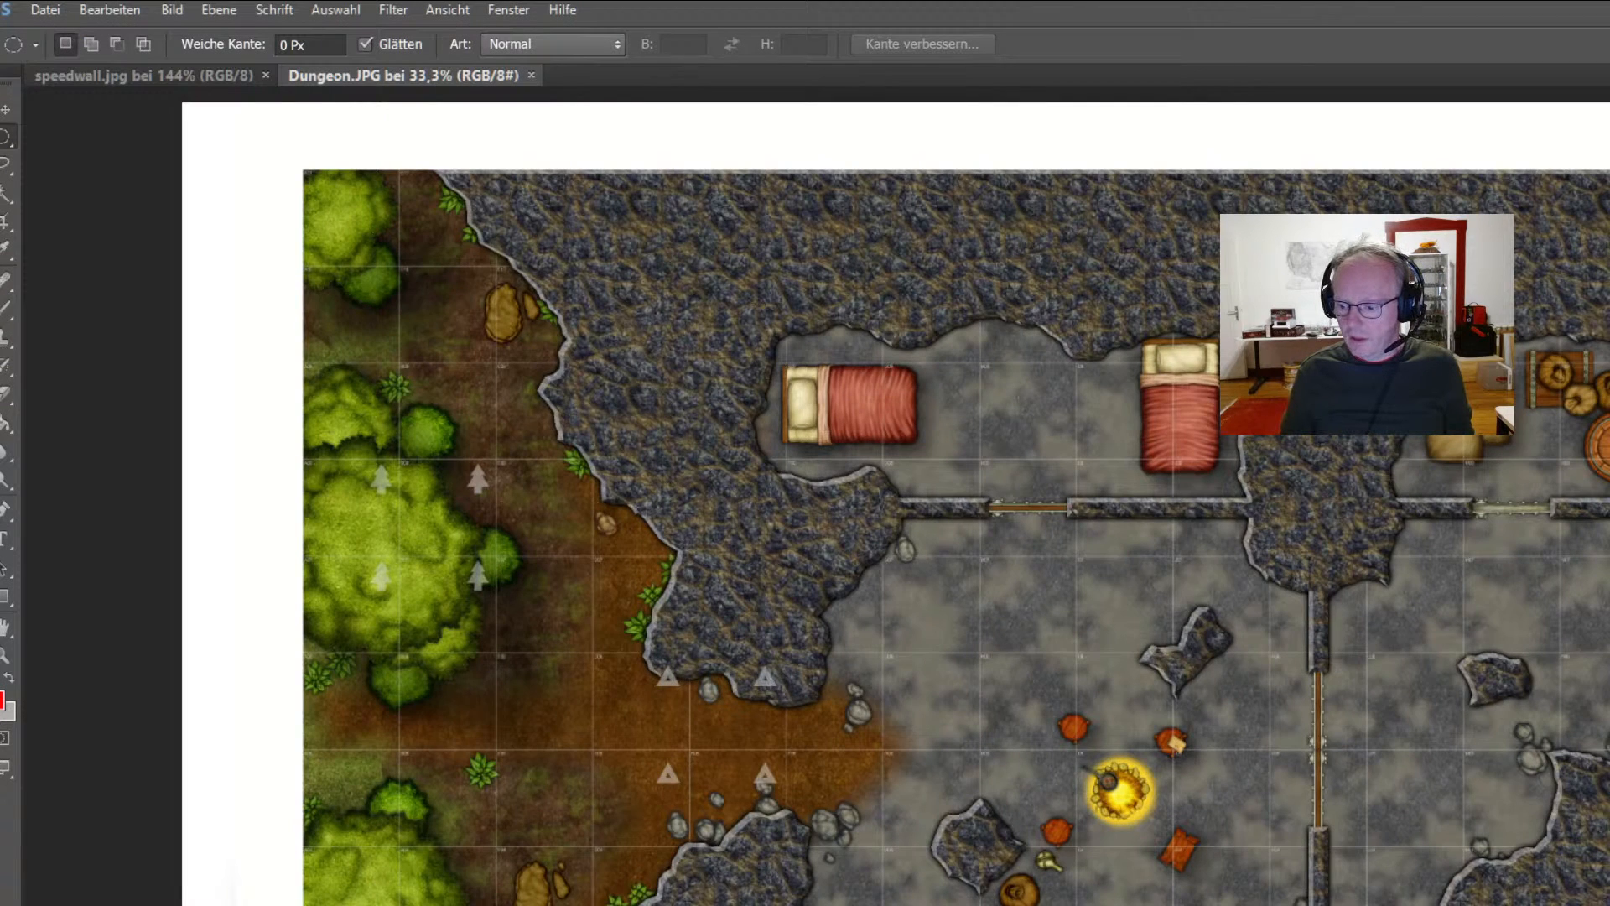
Step: Crop the exported image to a rectangular selection drawn around the map area in the image editor
{"action": "left_click_drag", "start_coordinate": [1609, 905], "coordinate": [1481, 879]}
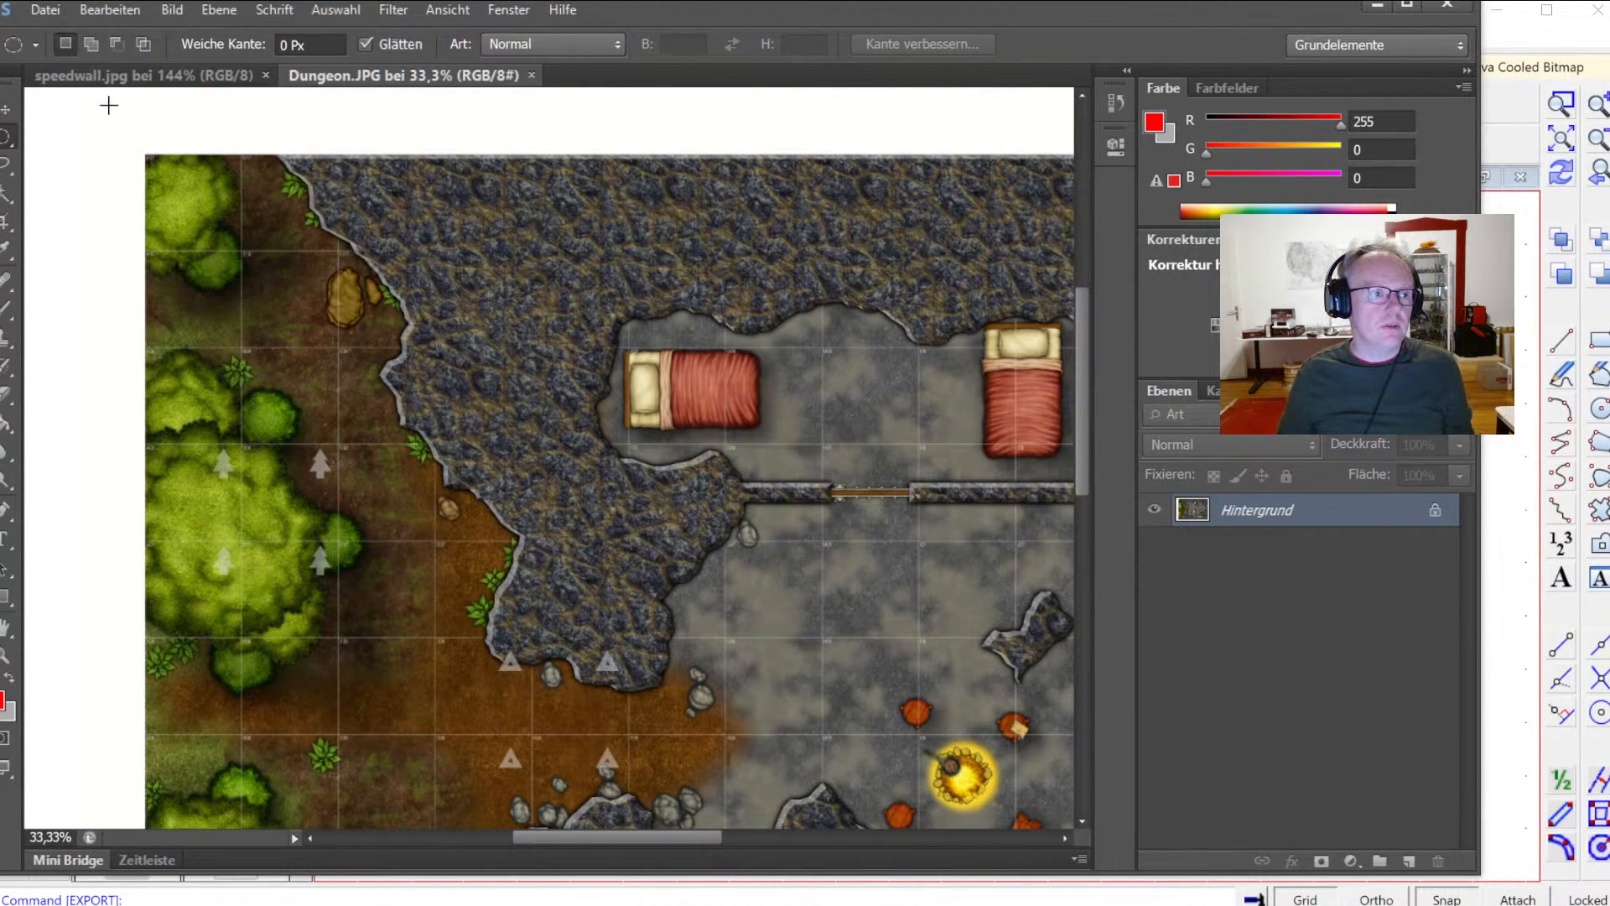
{"action": "key", "text": "ctrl+0"}
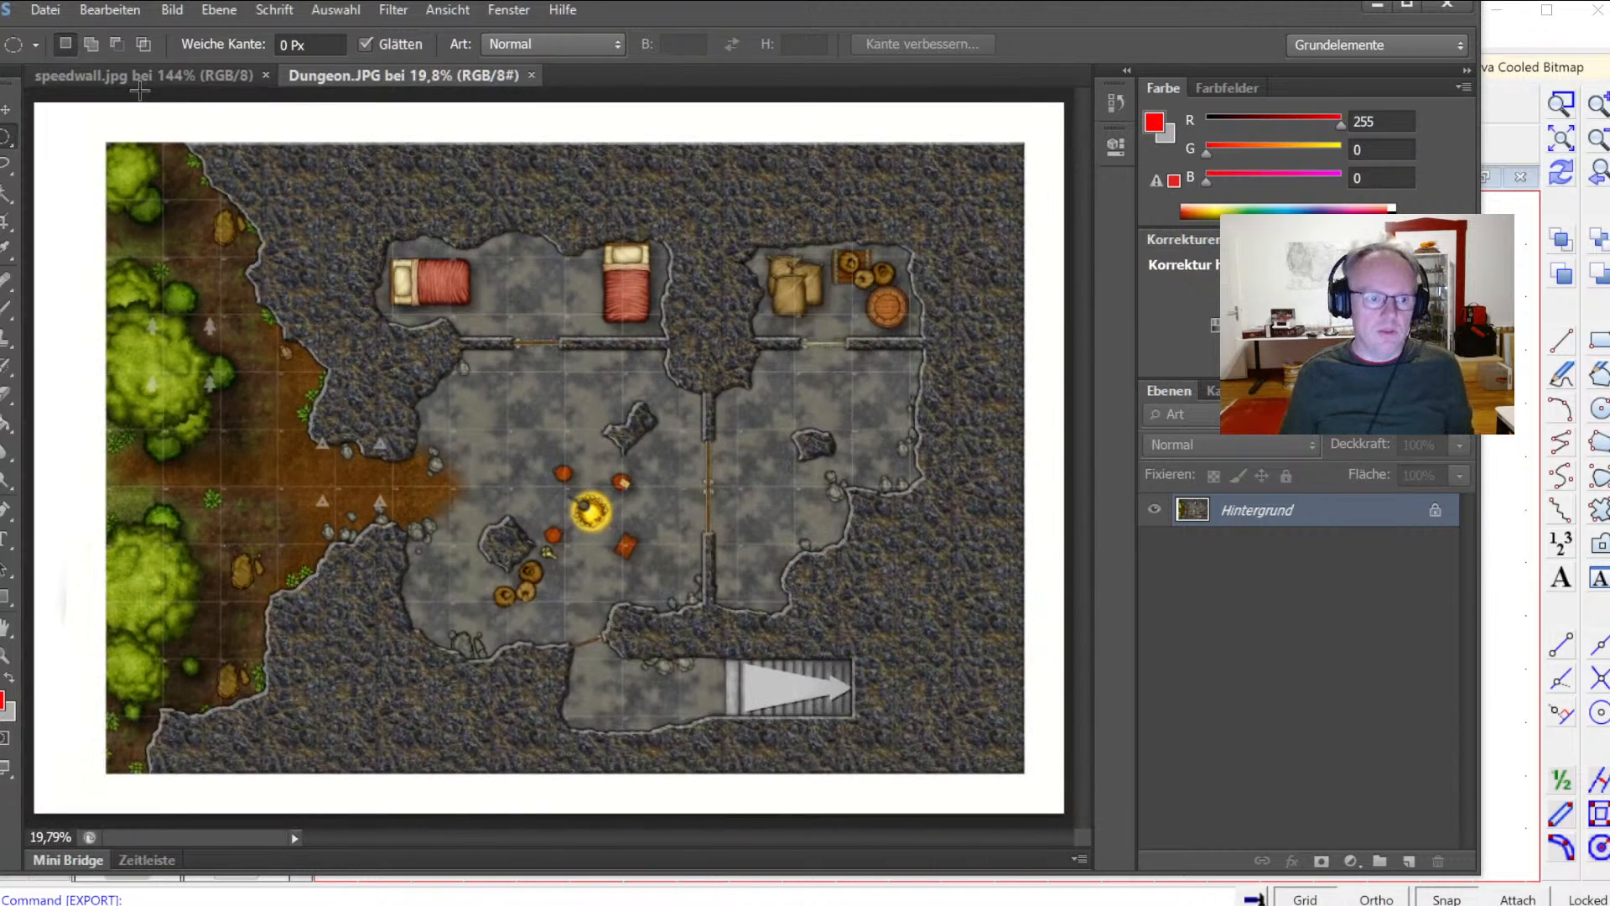
{"action": "right_click", "coordinate": [5, 139]}
{"action": "left_click", "coordinate": [88, 135]}
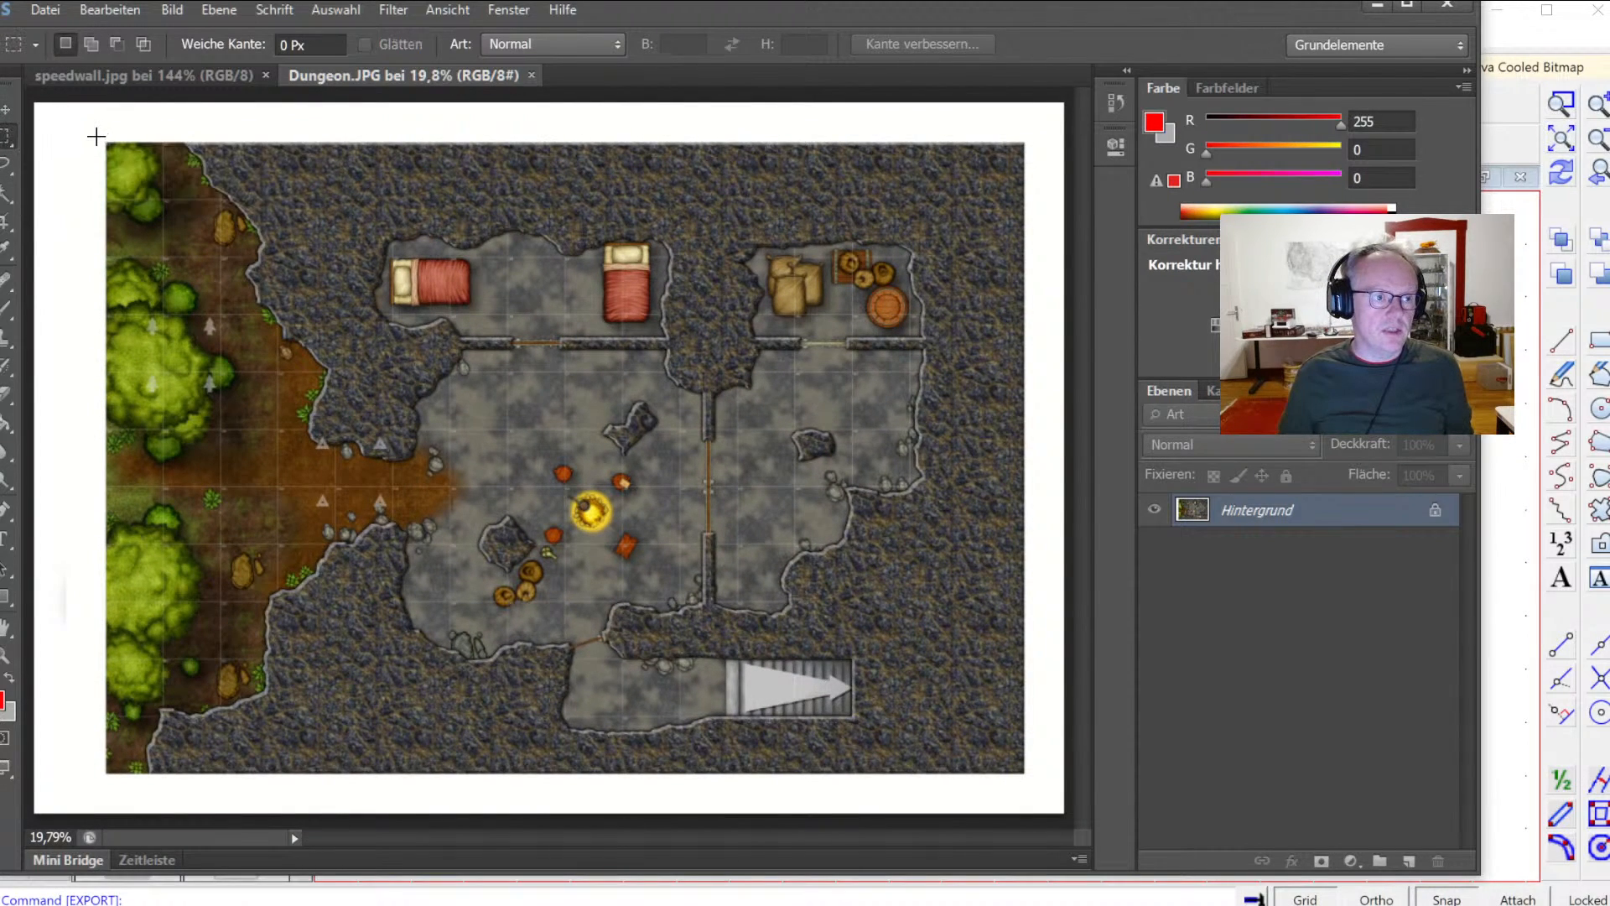
{"action": "left_click", "coordinate": [172, 10]}
{"action": "left_click", "coordinate": [207, 262]}
{"action": "left_click_drag", "start_coordinate": [104, 135], "coordinate": [1030, 776]}
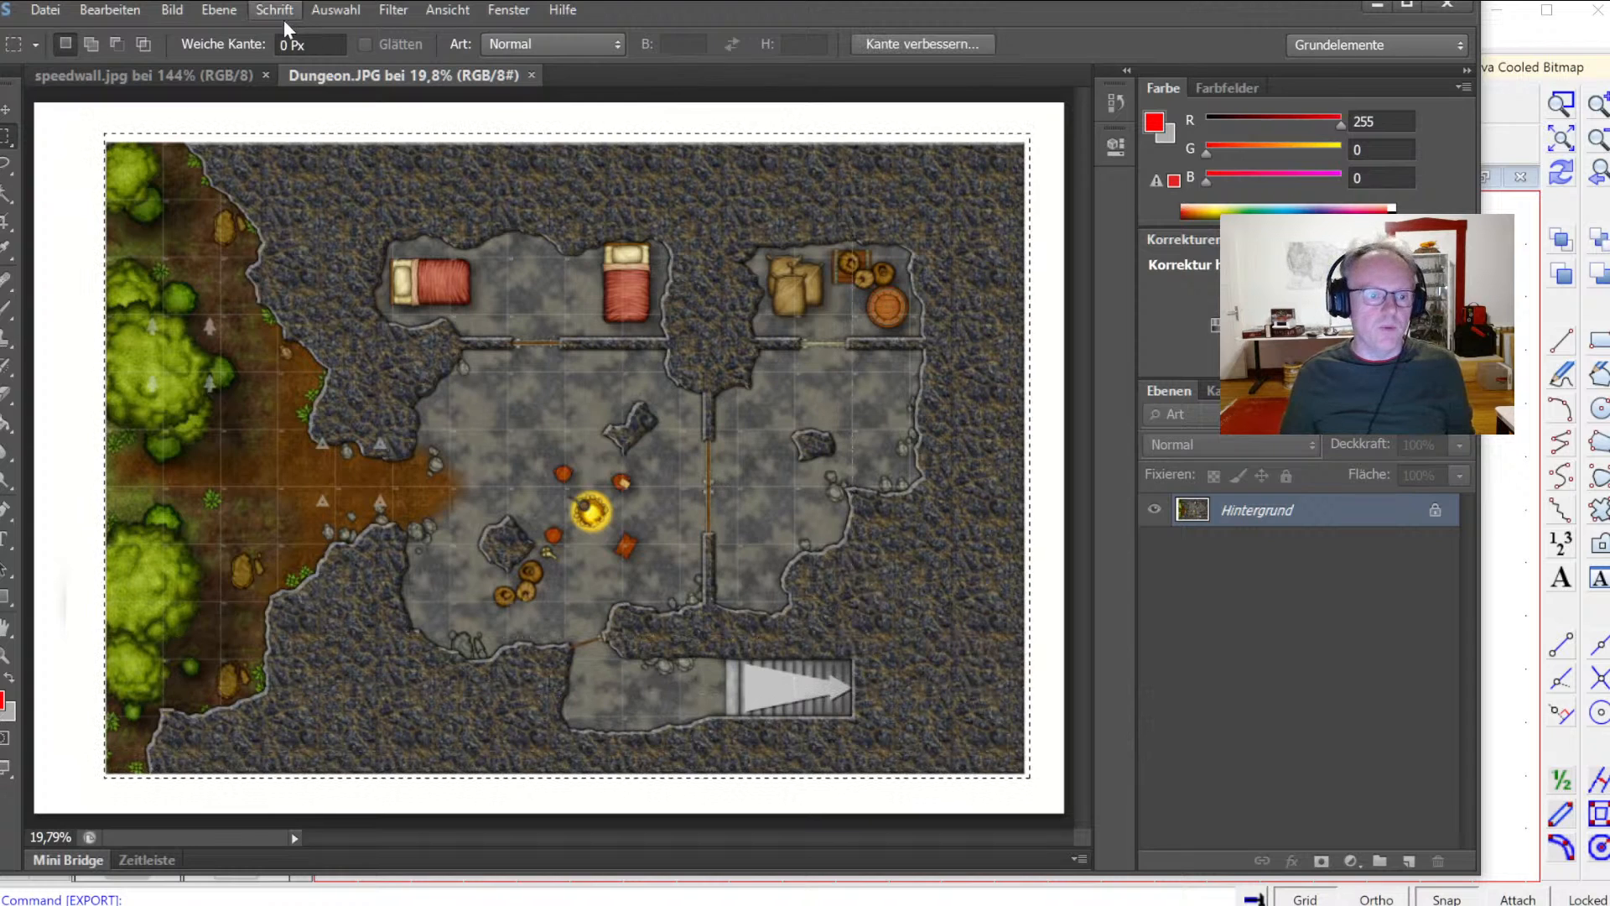
{"action": "left_click", "coordinate": [184, 13]}
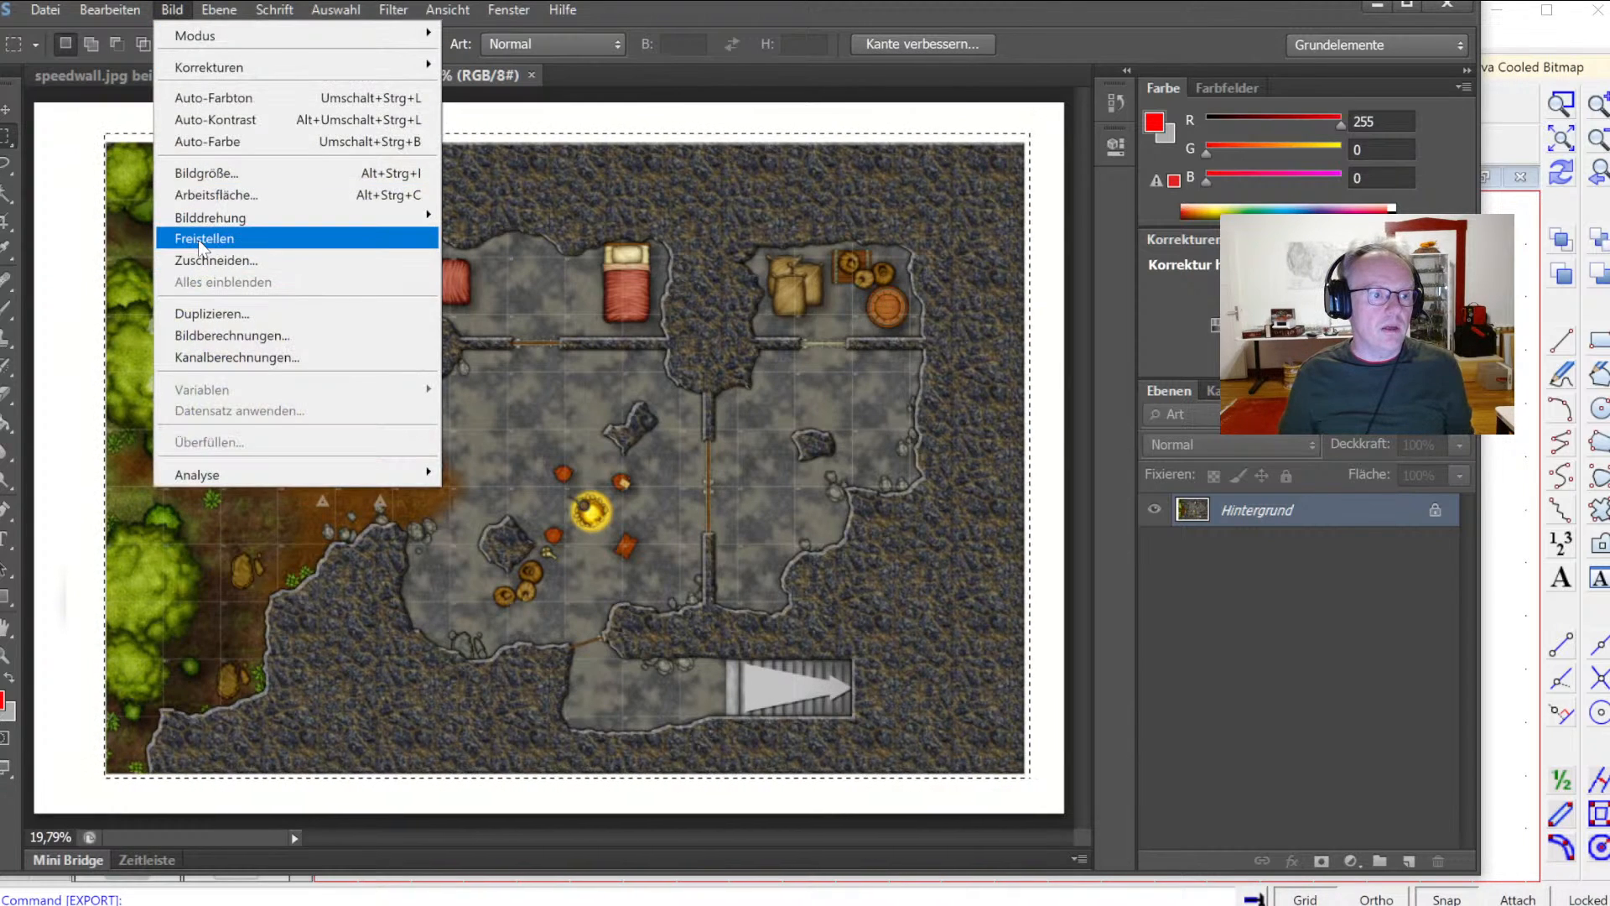
{"action": "left_click", "coordinate": [201, 241]}
Step: Trim the image on all sides based on the top-left pixel colour
{"action": "left_click", "coordinate": [172, 9]}
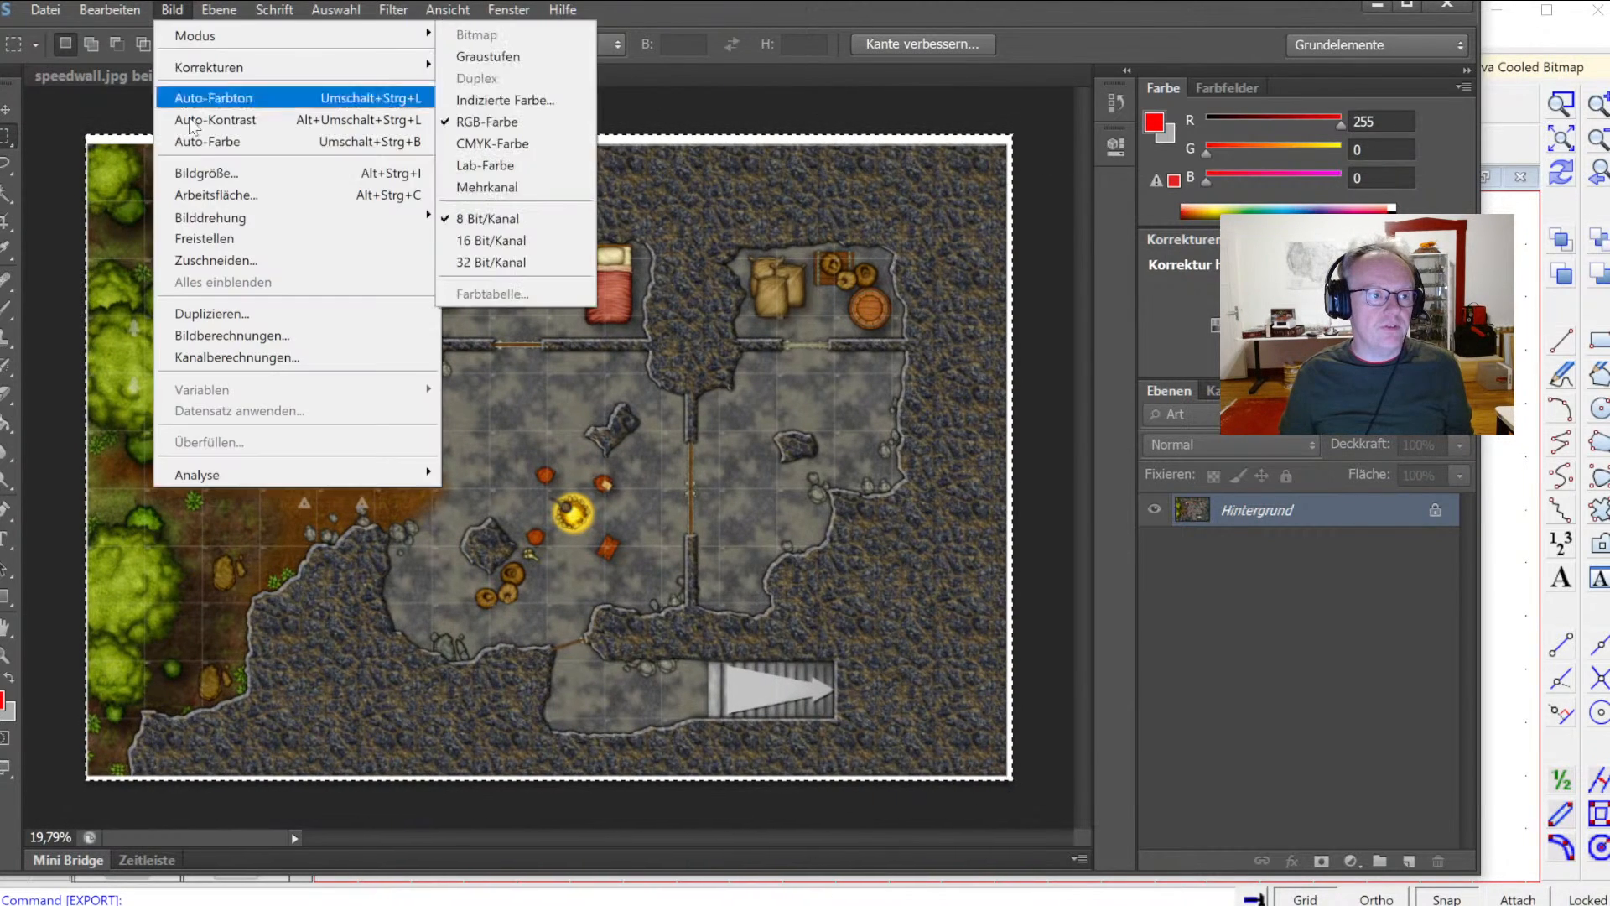
{"action": "left_click", "coordinate": [209, 256]}
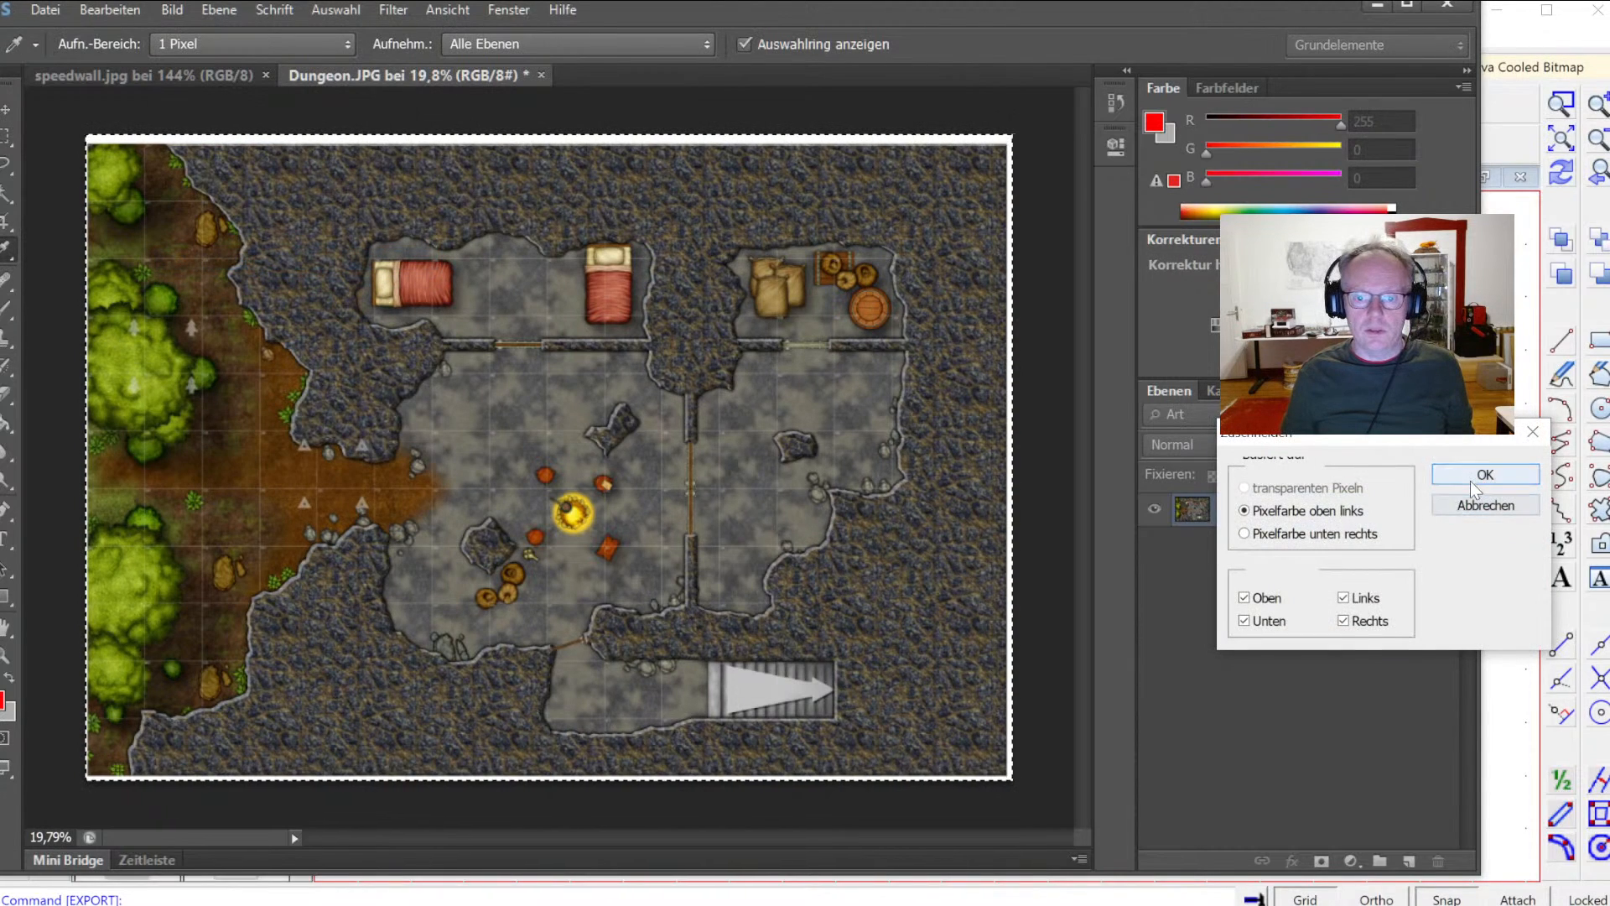
{"action": "left_click", "coordinate": [1483, 475]}
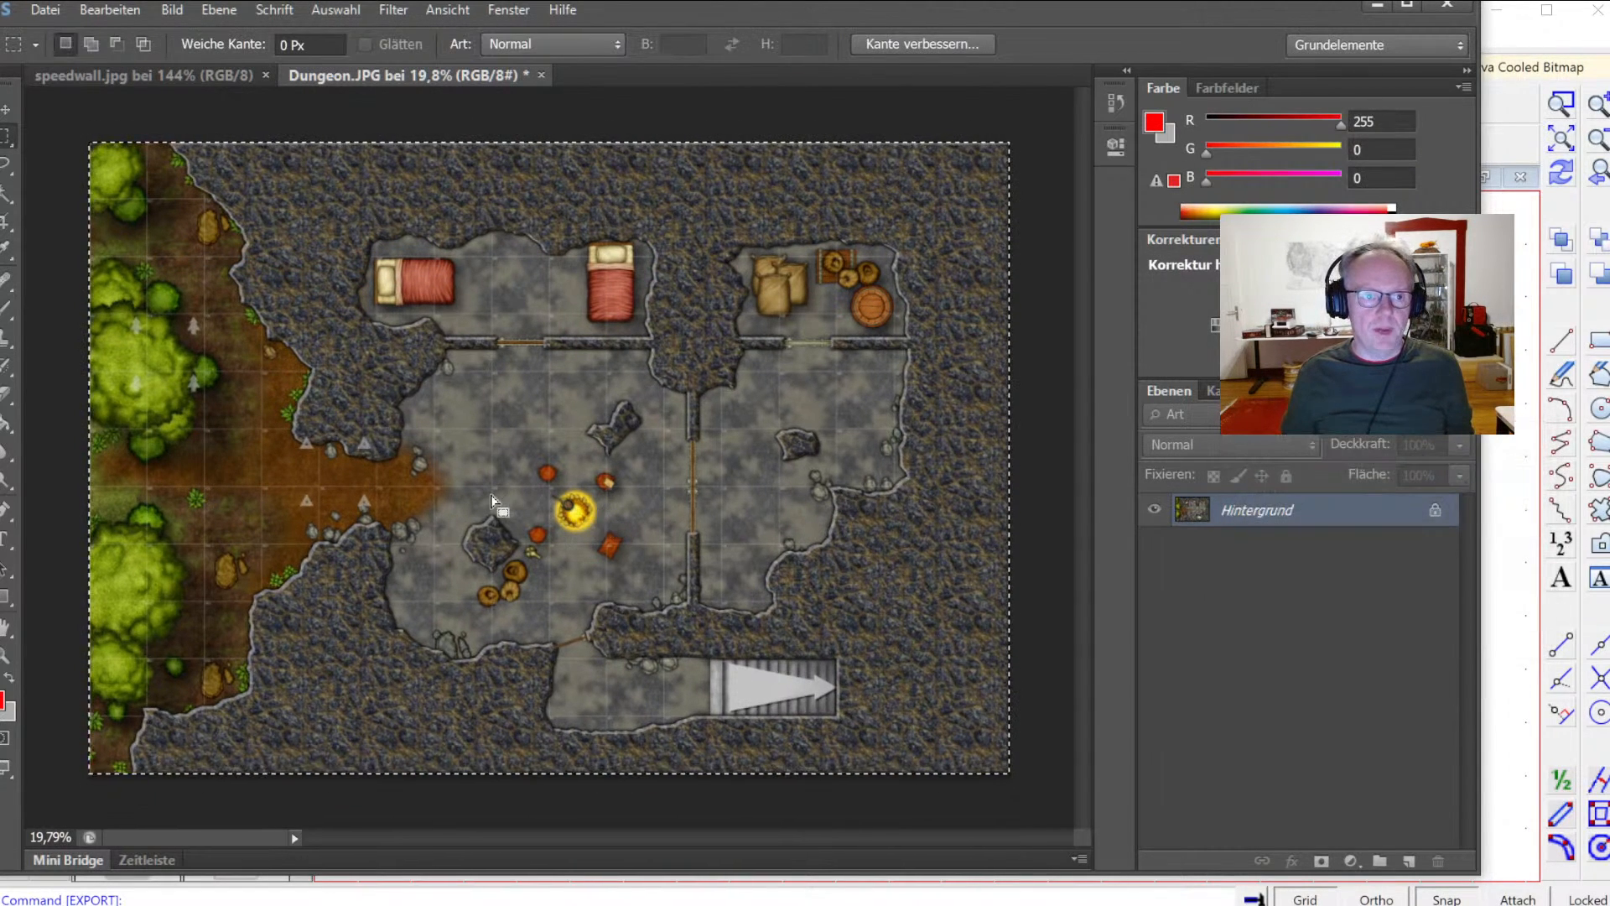
Step: Resize the image to 2400 pixels wide with proportions kept
{"action": "key", "text": "a"}
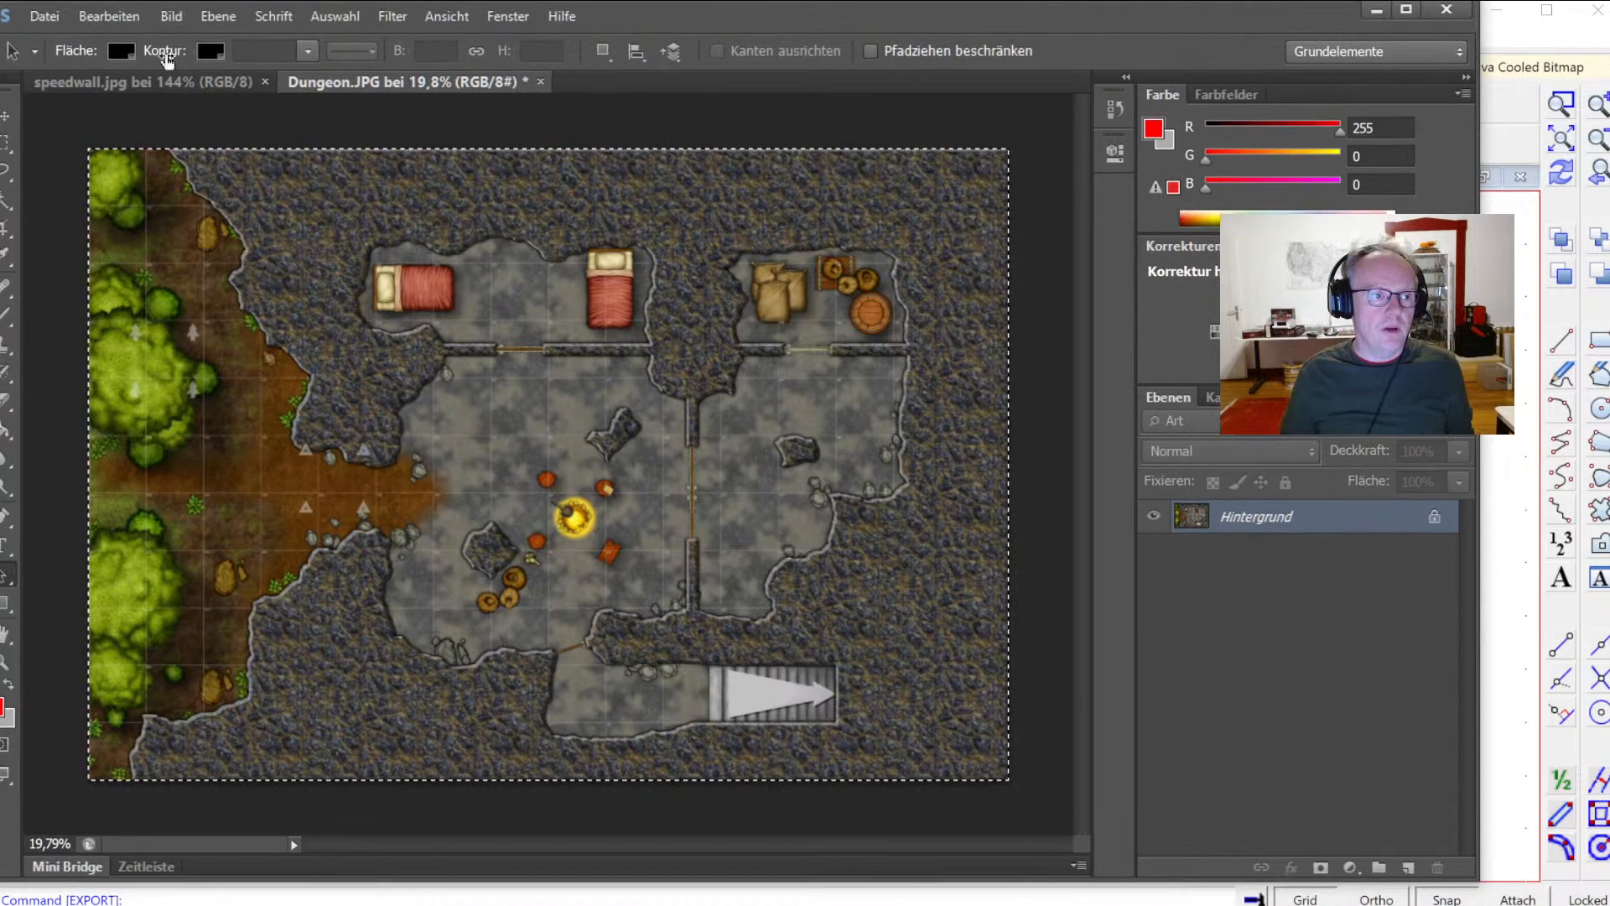
{"action": "left_click", "coordinate": [176, 10]}
{"action": "left_click", "coordinate": [207, 181]}
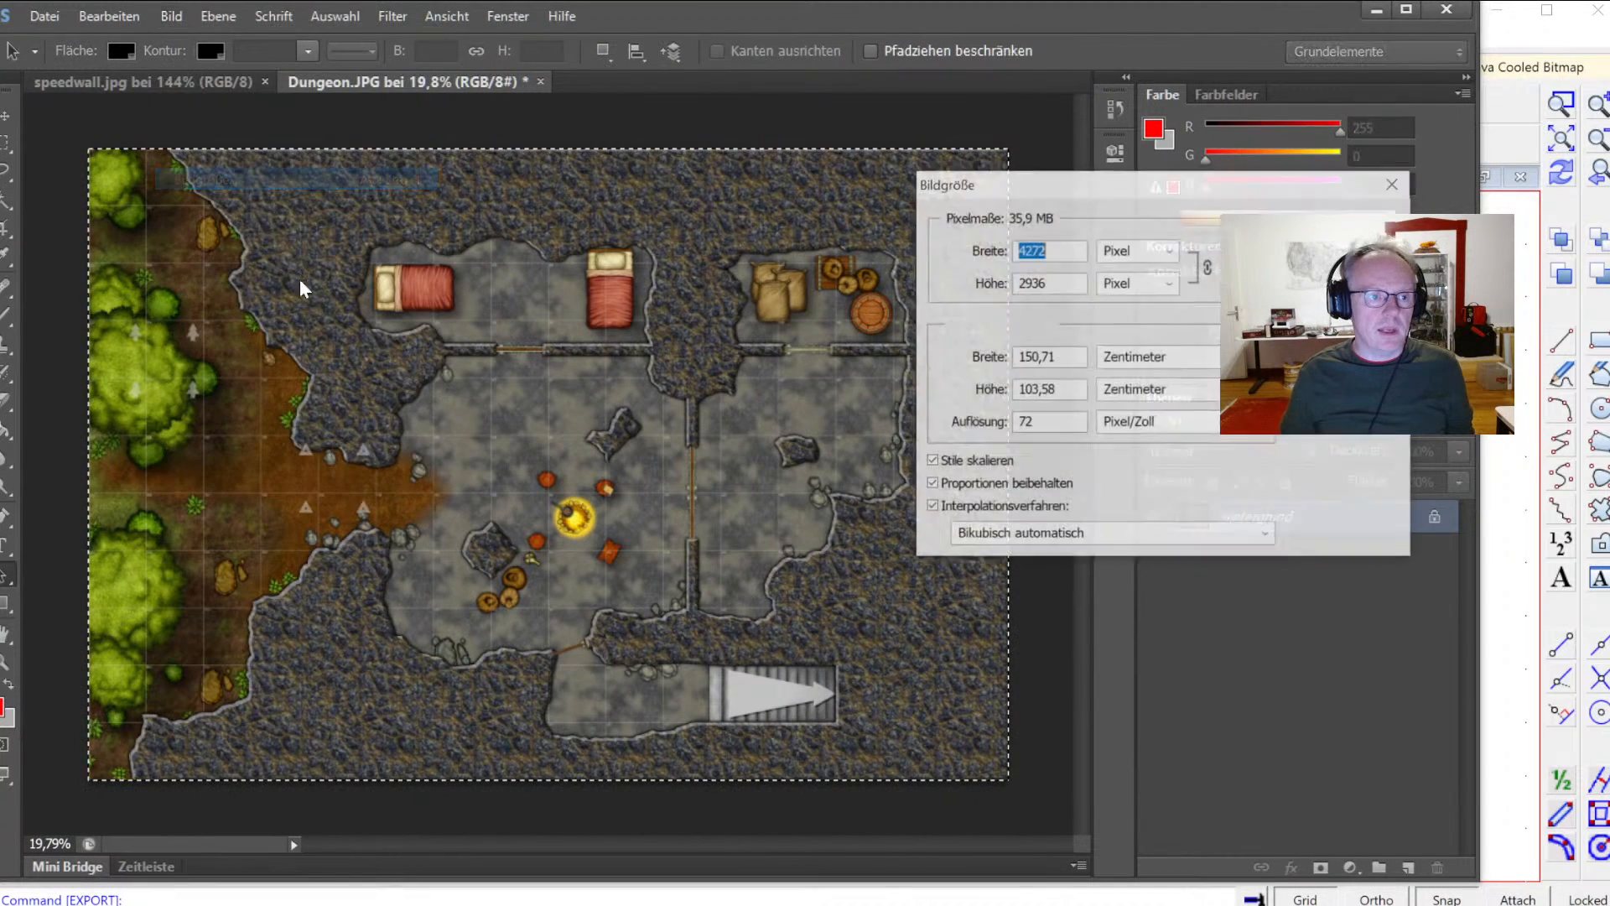
{"action": "type", "text": "2400"}
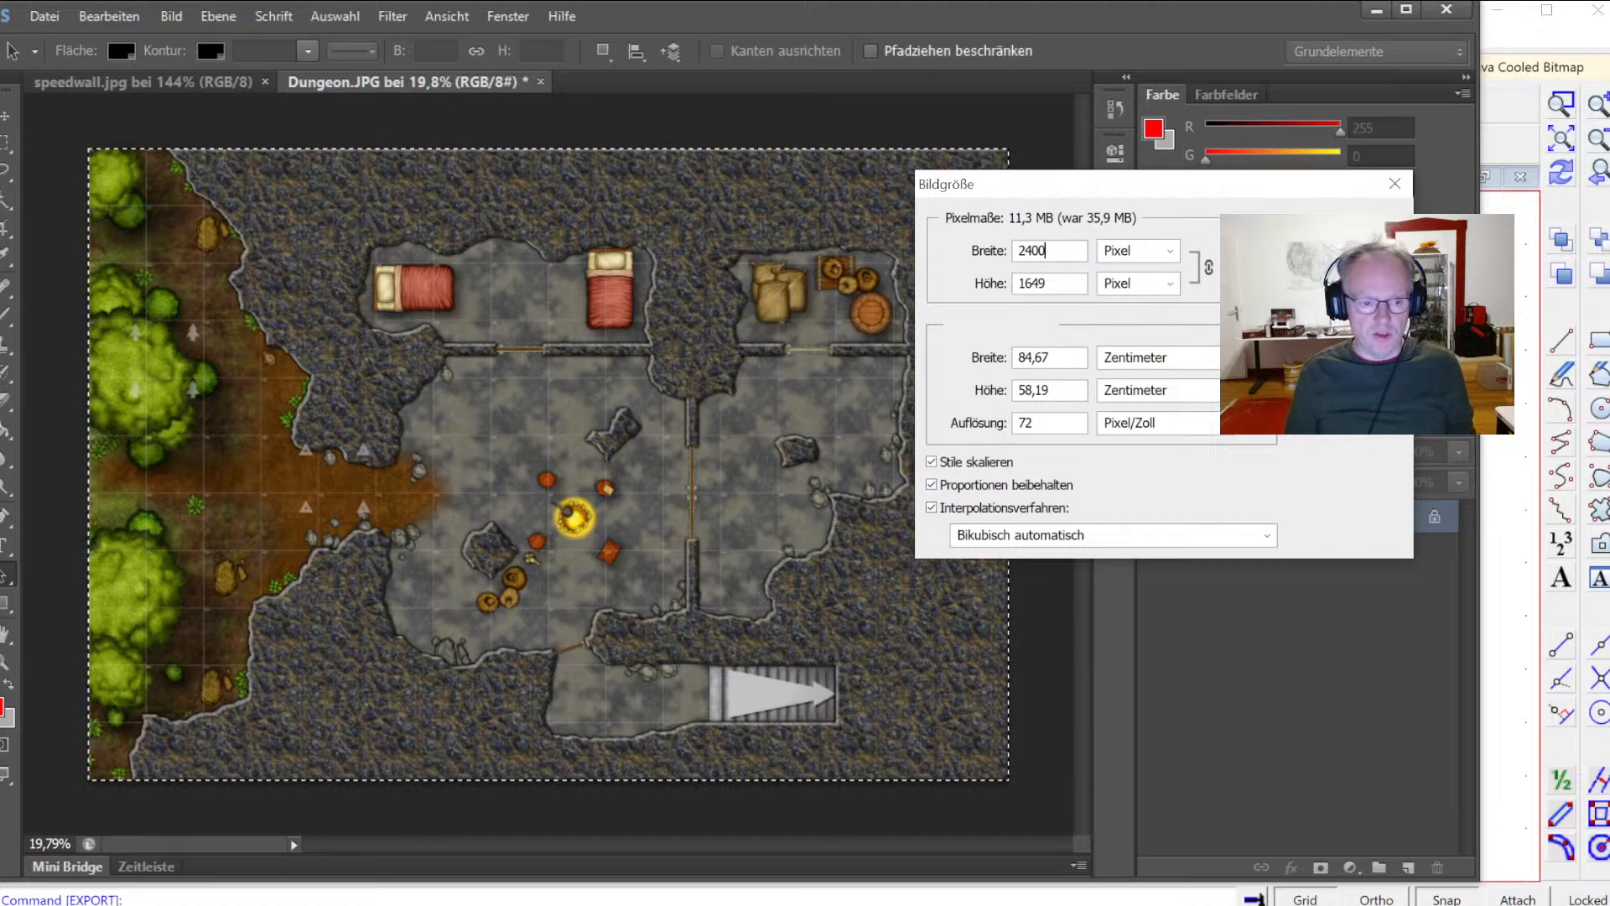
{"action": "key", "text": "Return"}
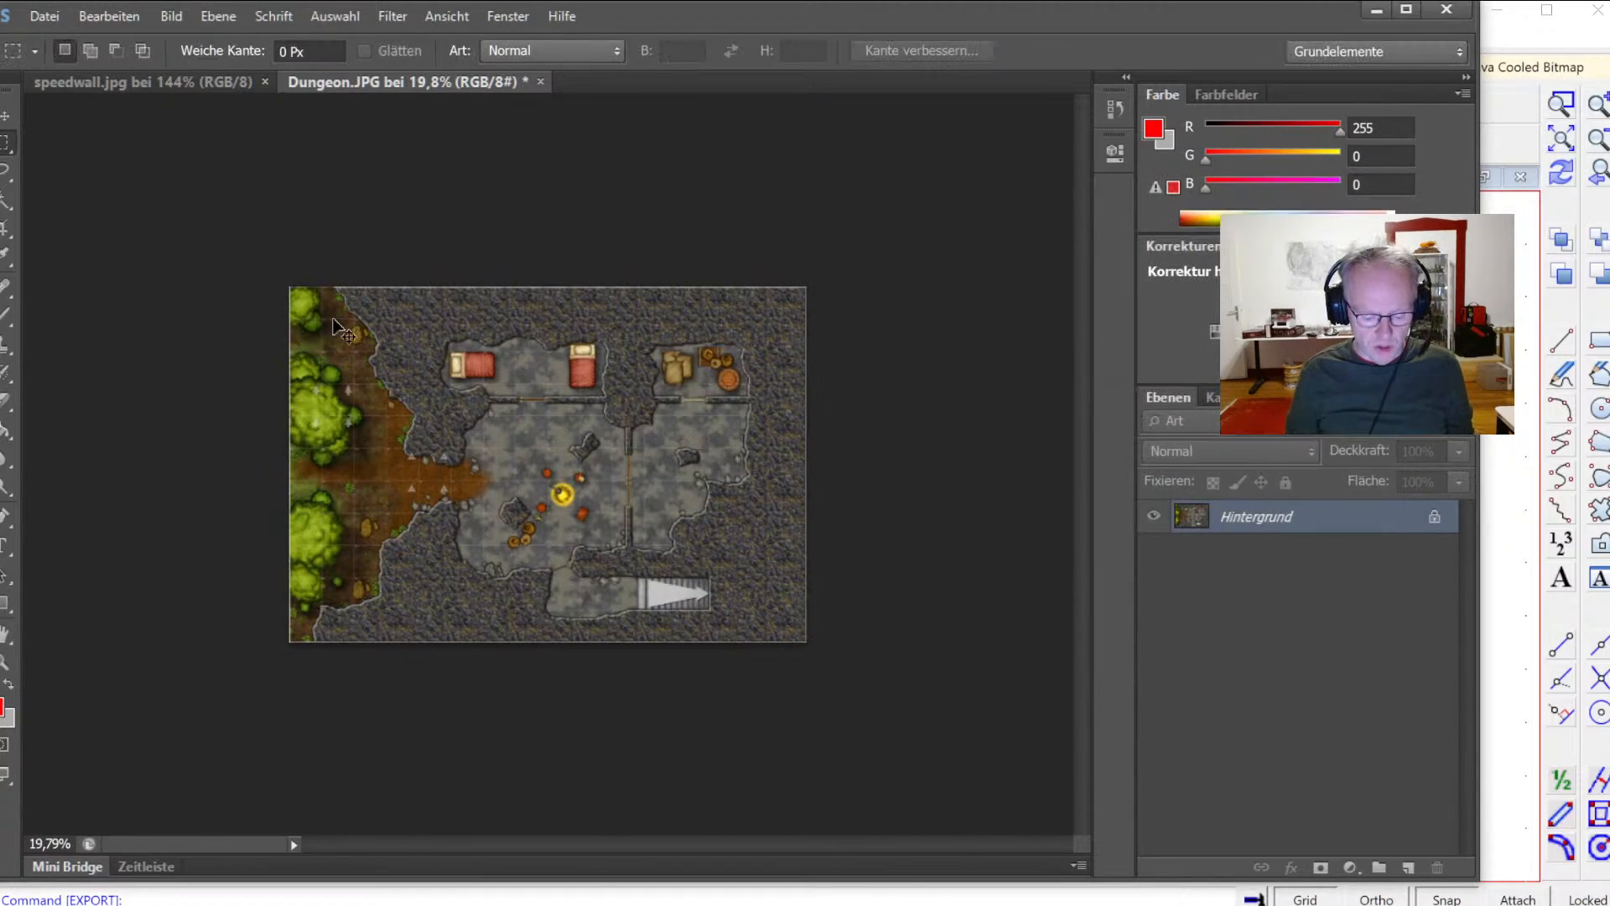
Step: Save the resized JPEG and minimize the image editor
{"action": "key", "text": "ctrl+1"}
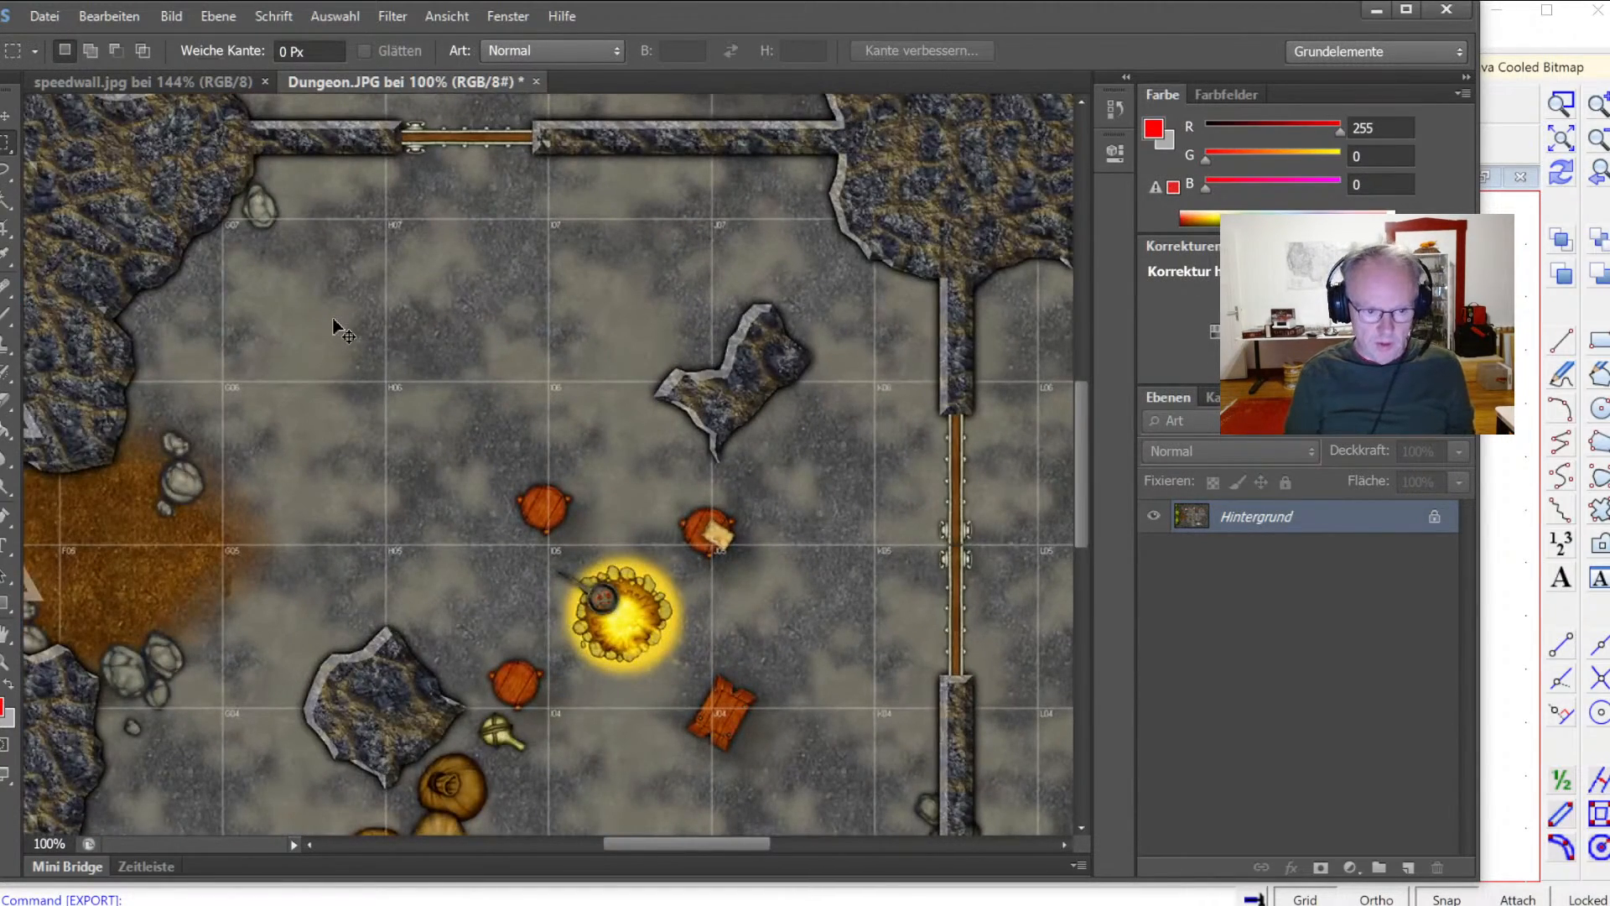
{"action": "key", "text": "ctrl+0"}
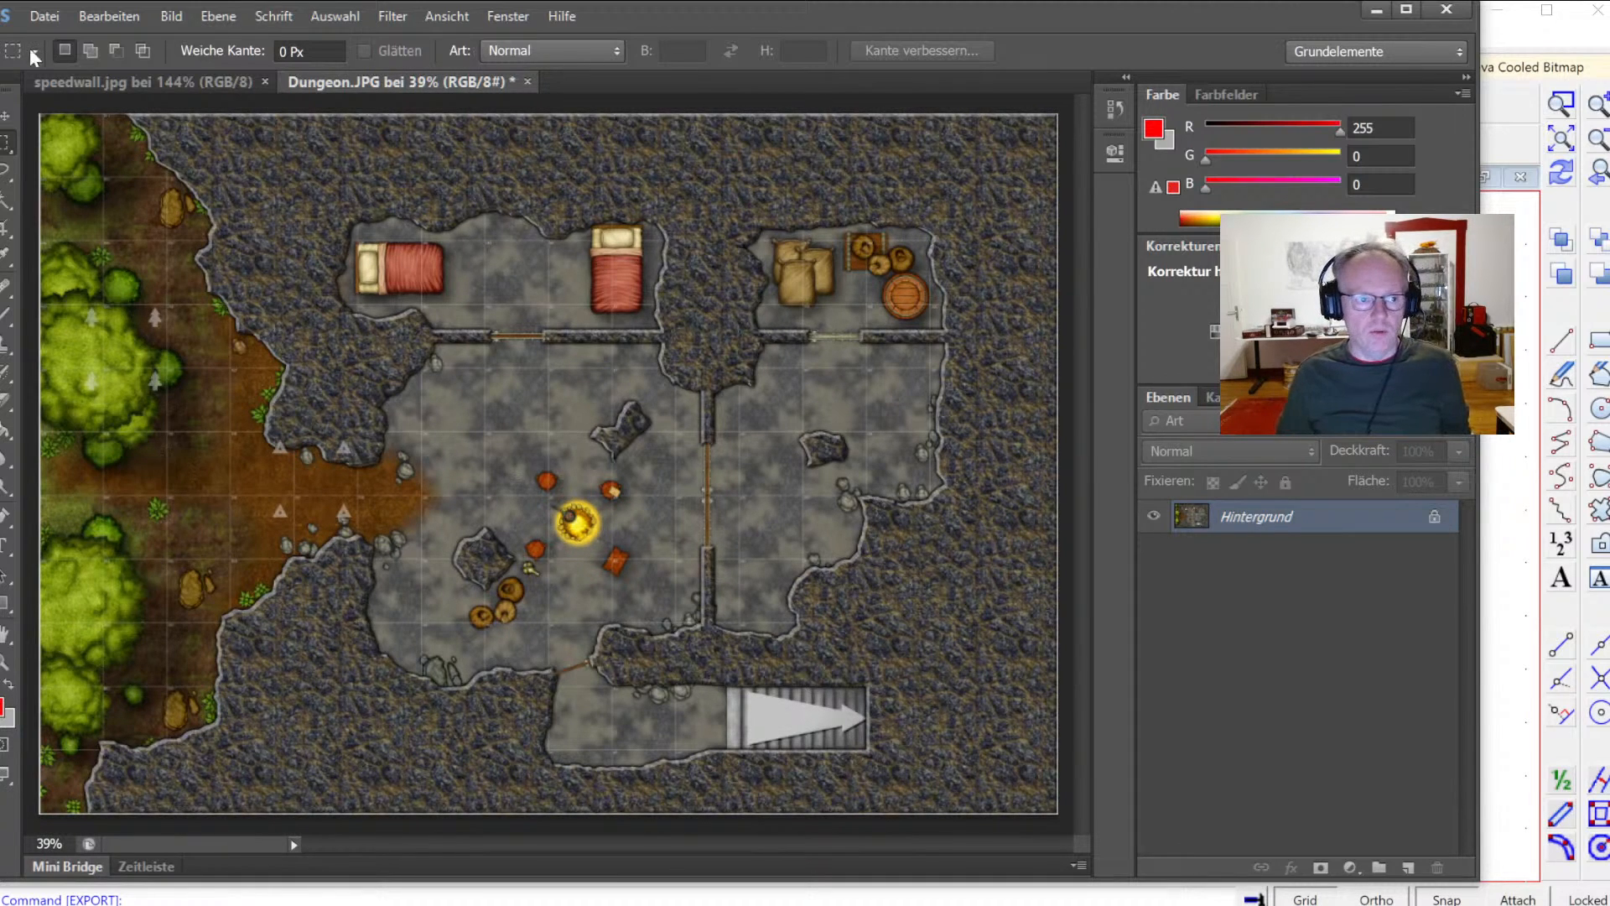
{"action": "key", "text": "ctrl+s"}
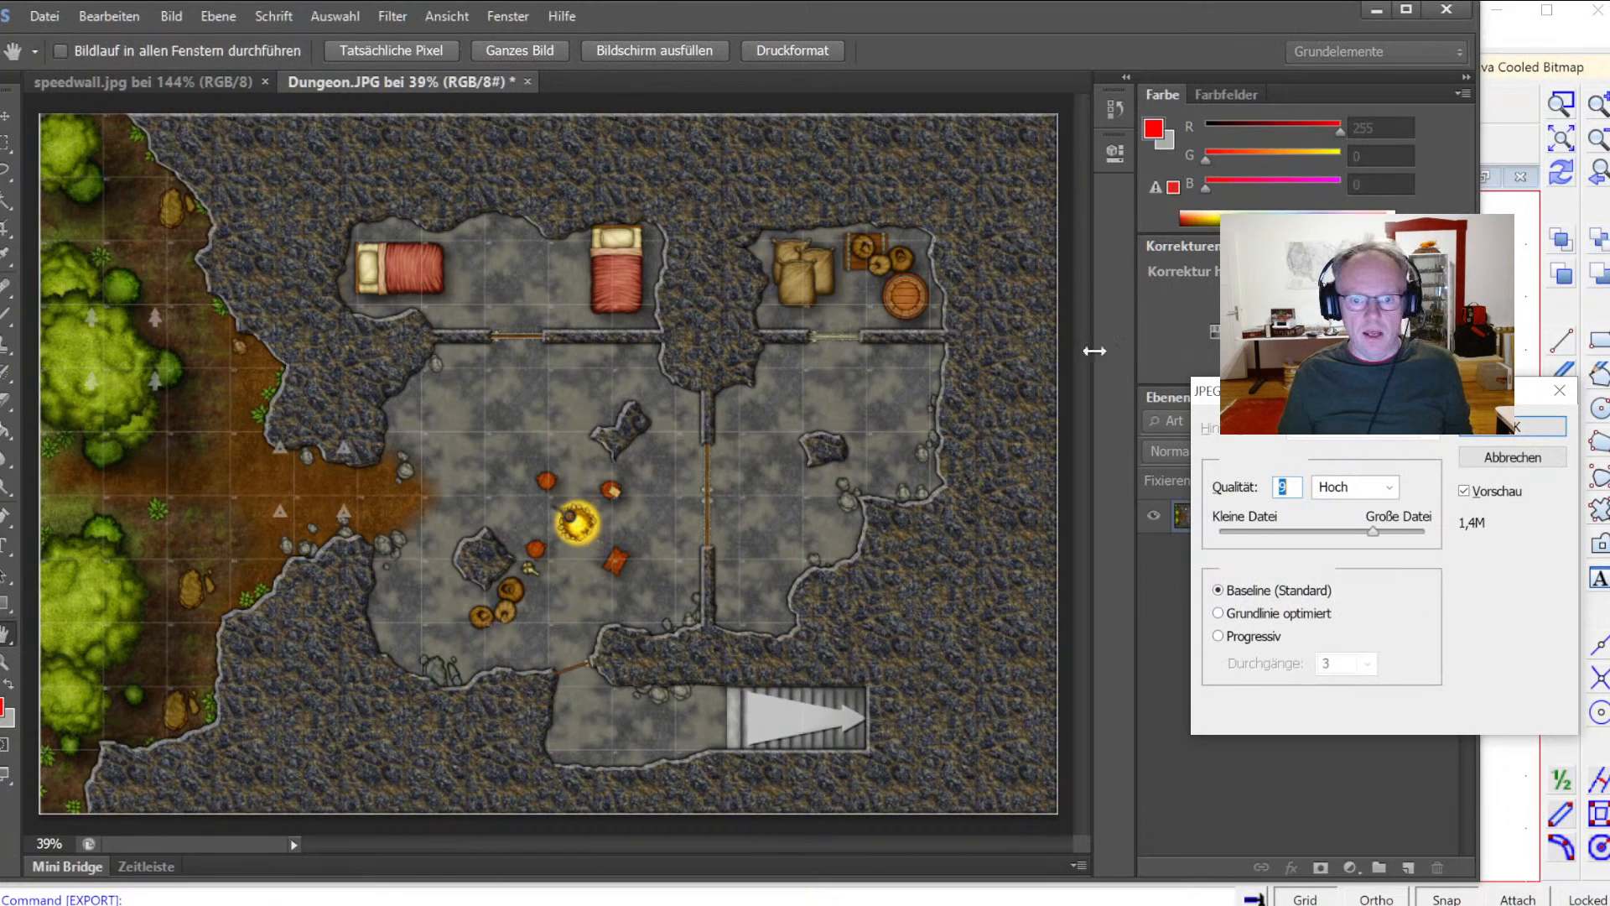
{"action": "left_click", "coordinate": [1489, 429]}
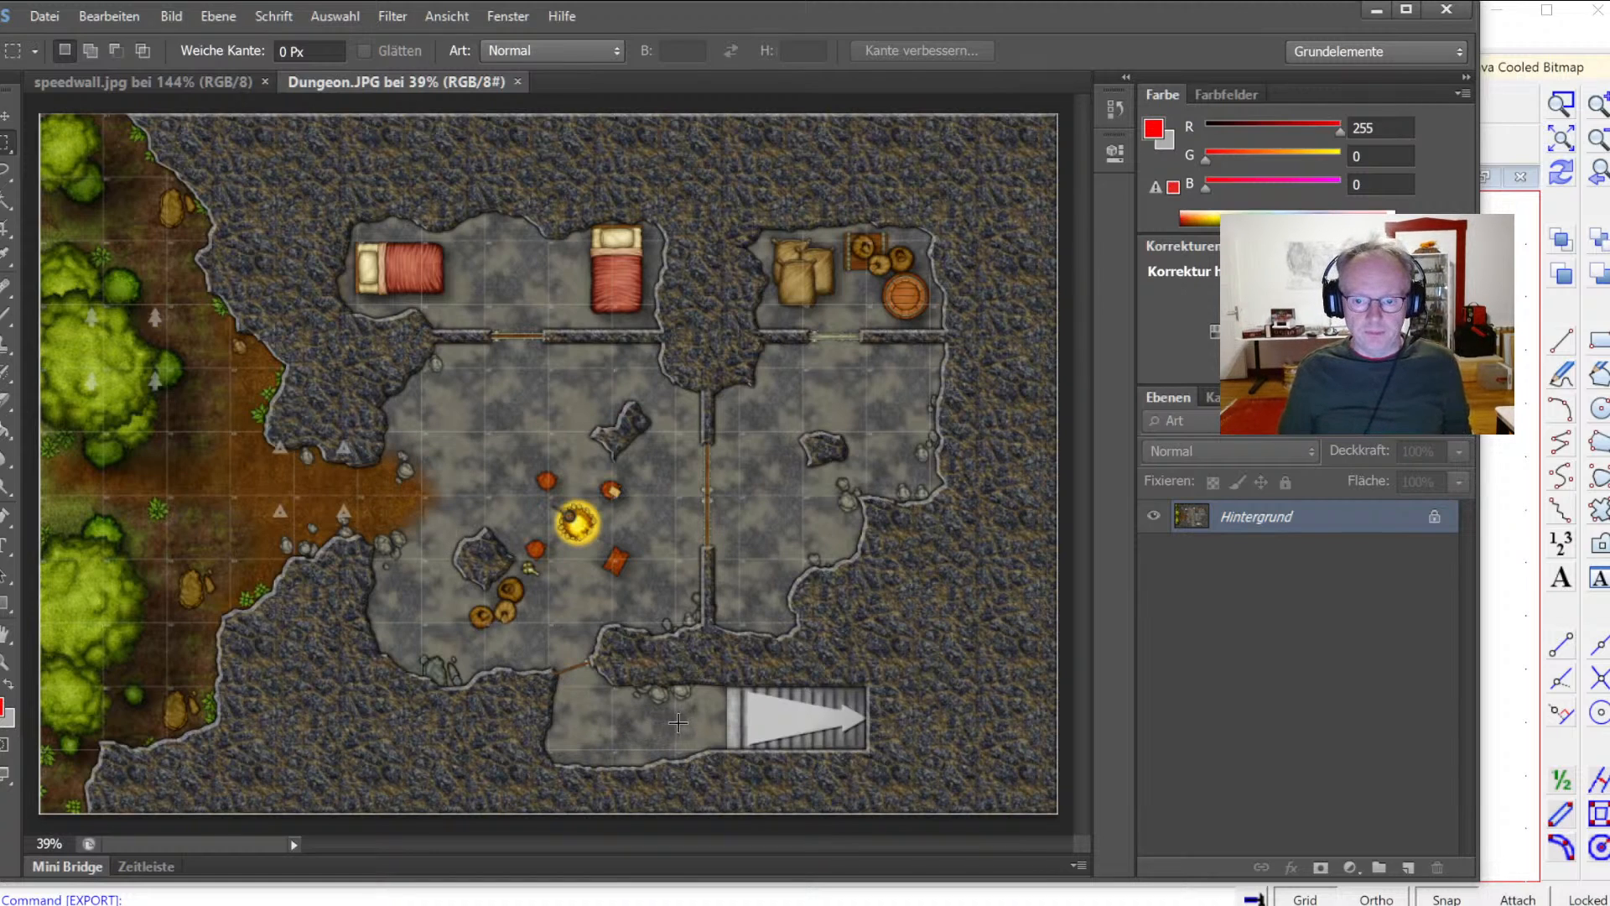
{"action": "left_click", "coordinate": [1378, 11]}
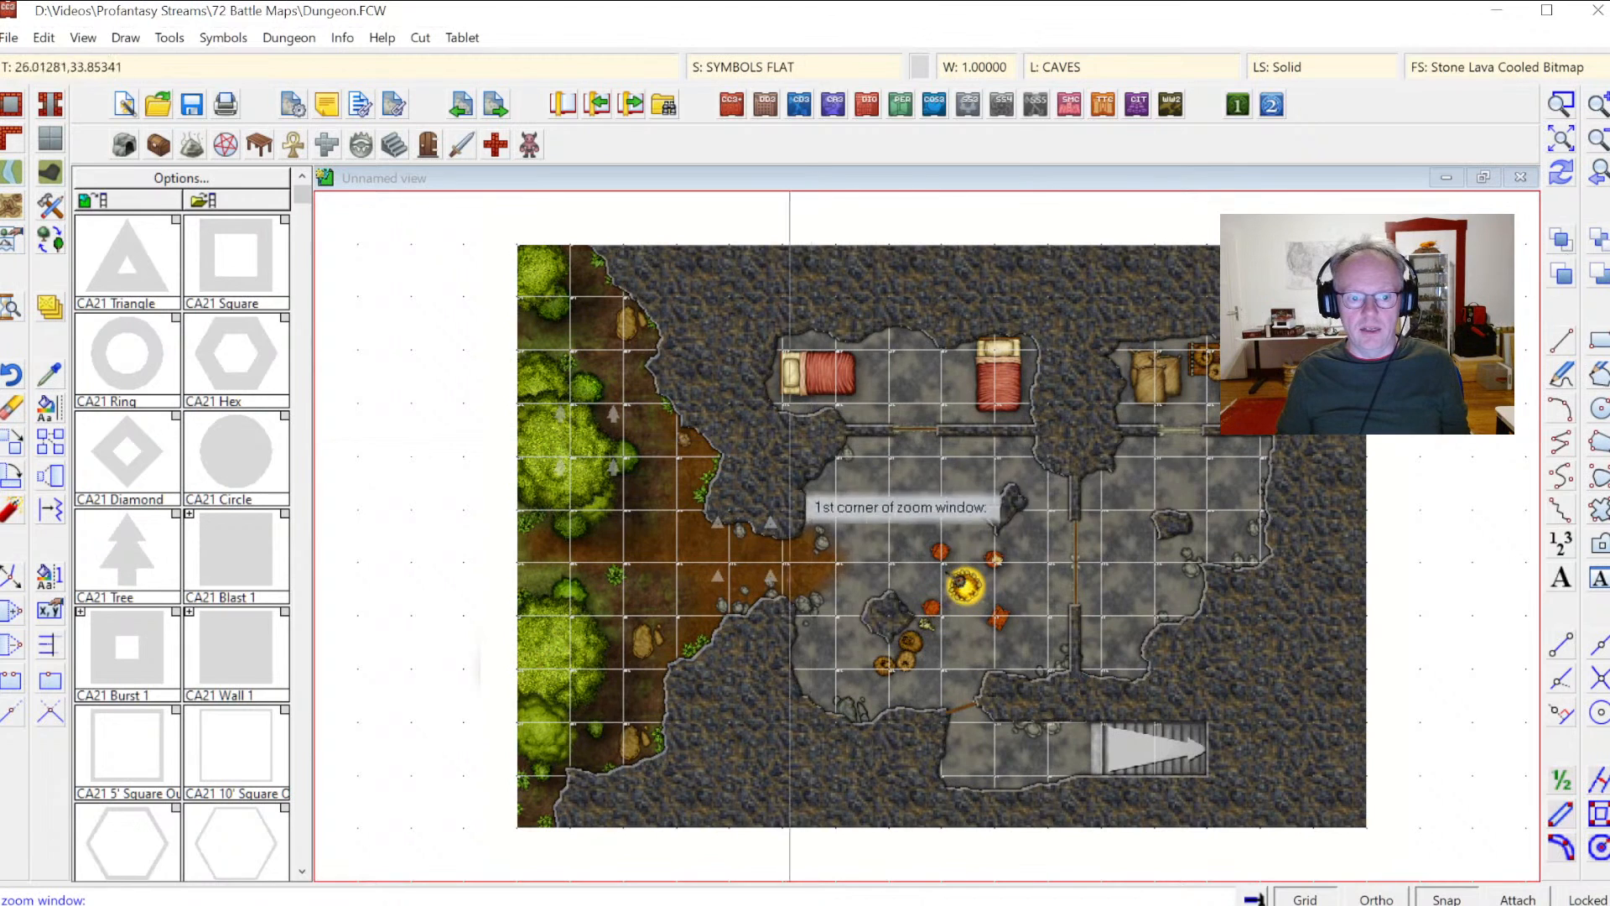
Step: Change the selected grid line's properties to a Solid fill style and a line width of .05
{"action": "scroll", "coordinate": [978, 619], "scroll_direction": "up", "scroll_amount": 3}
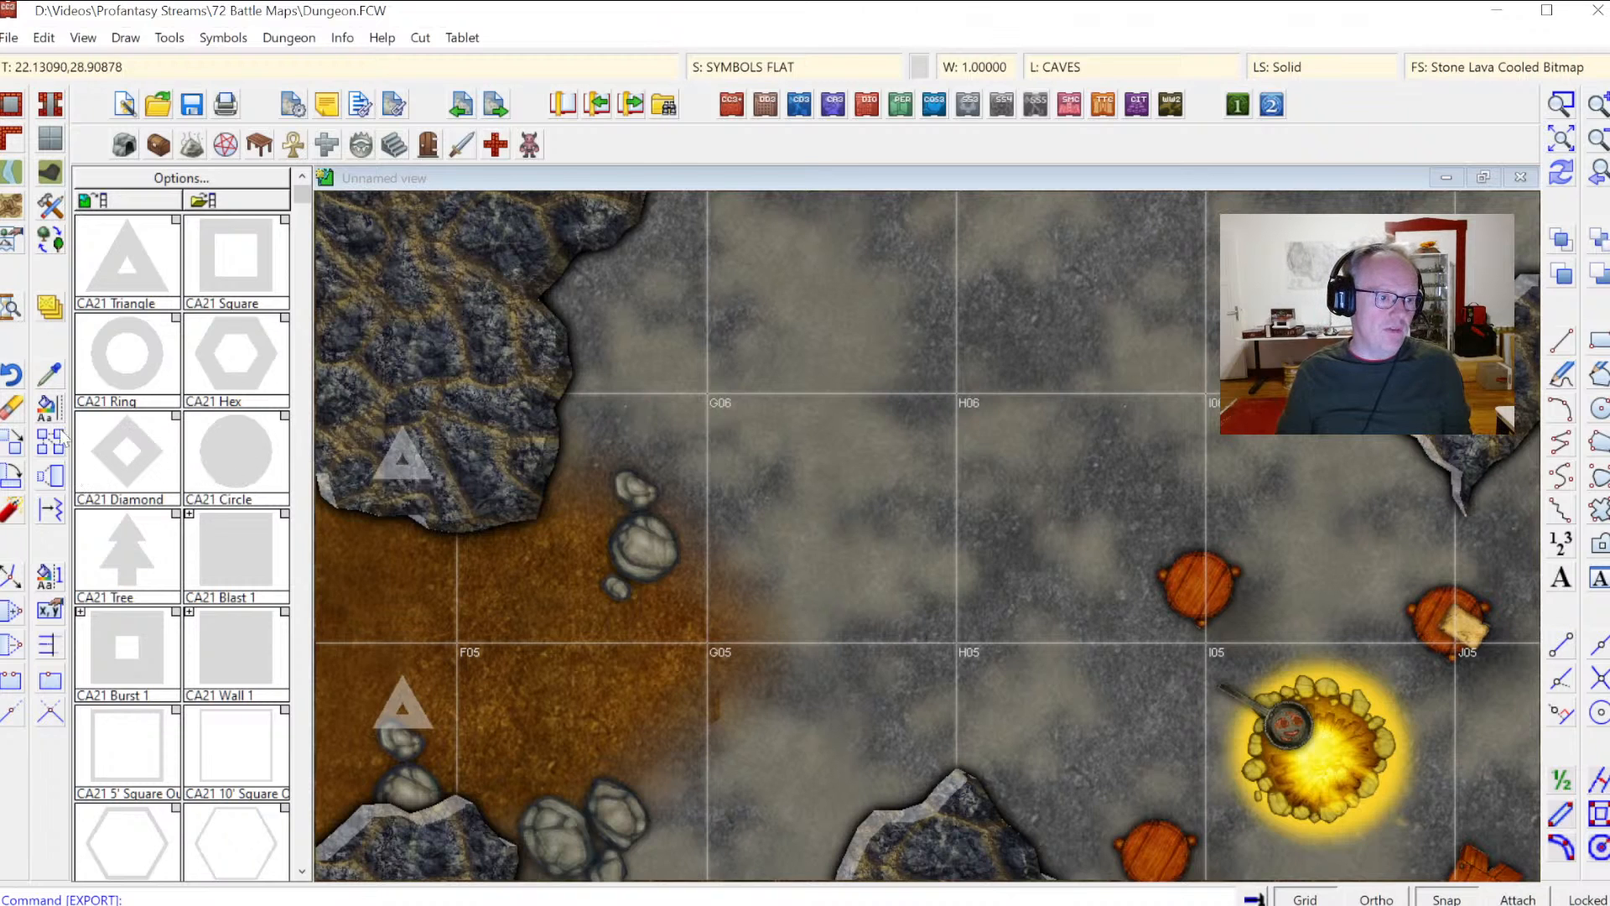
{"action": "left_click", "coordinate": [49, 409]}
{"action": "left_click", "coordinate": [998, 391]}
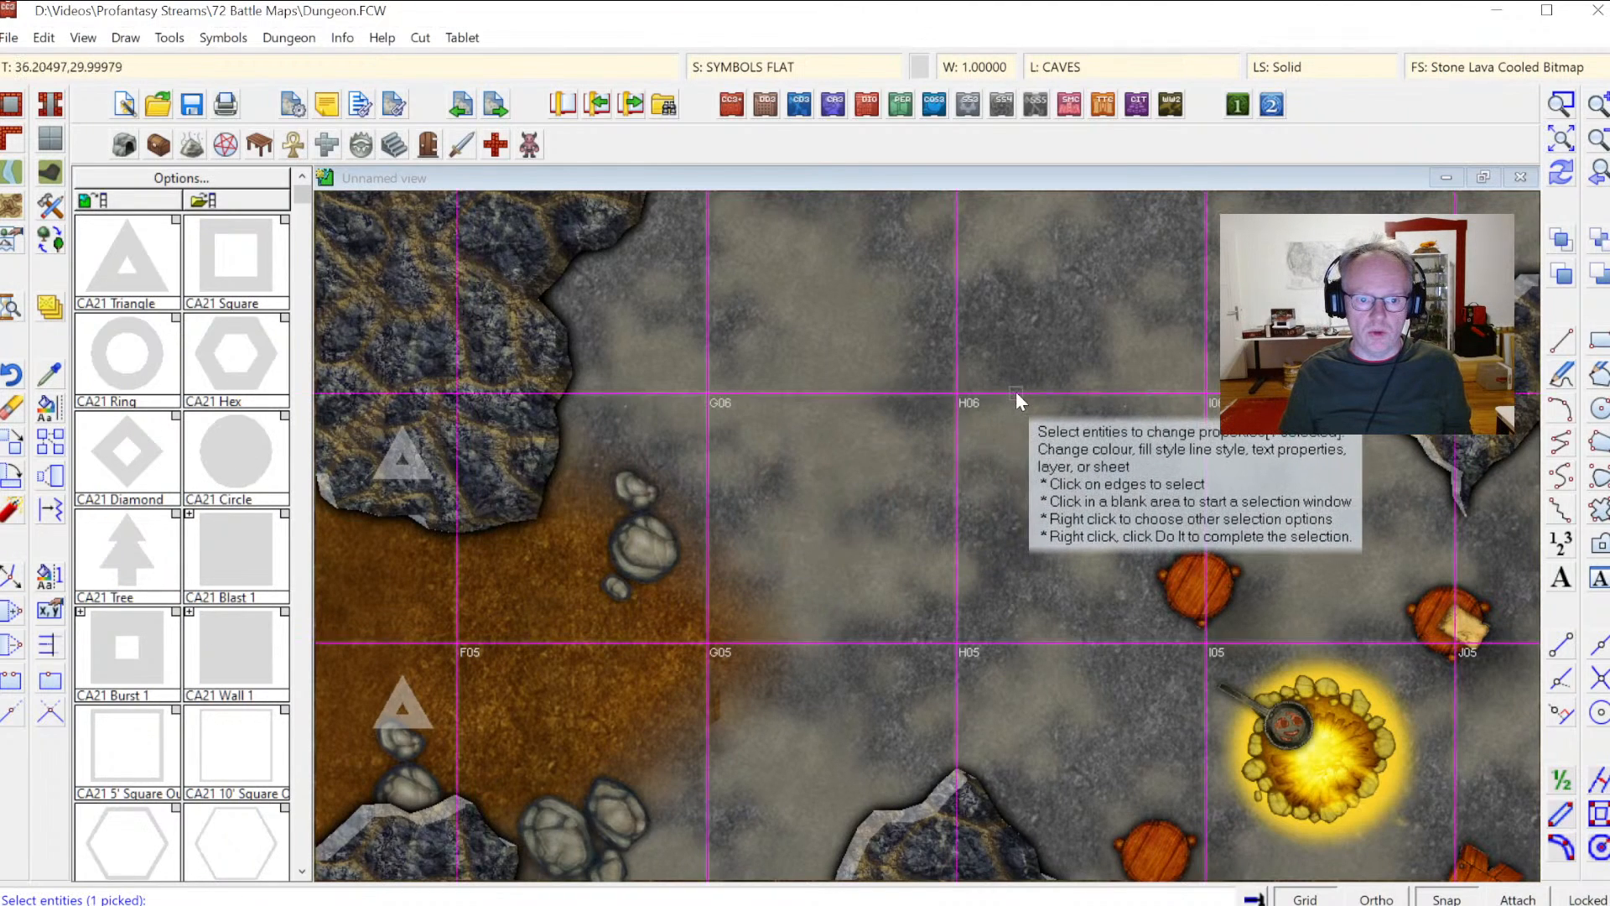
{"action": "key", "text": "d"}
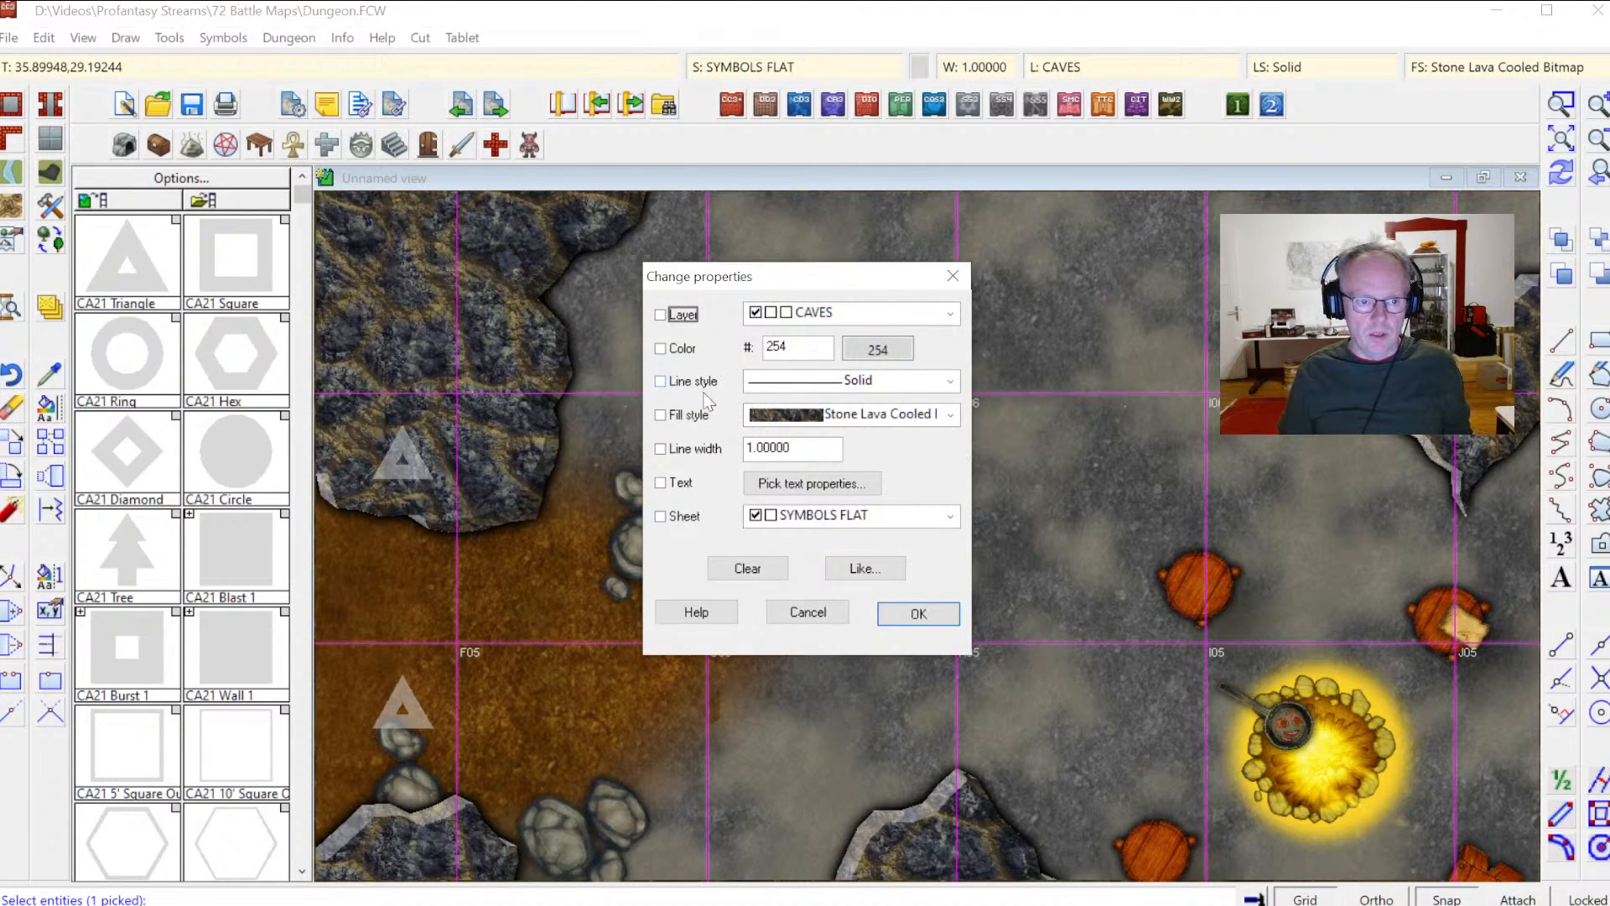
{"action": "left_click", "coordinate": [686, 417]}
{"action": "left_click", "coordinate": [944, 415]}
{"action": "left_click_drag", "start_coordinate": [1188, 738], "coordinate": [1187, 459]}
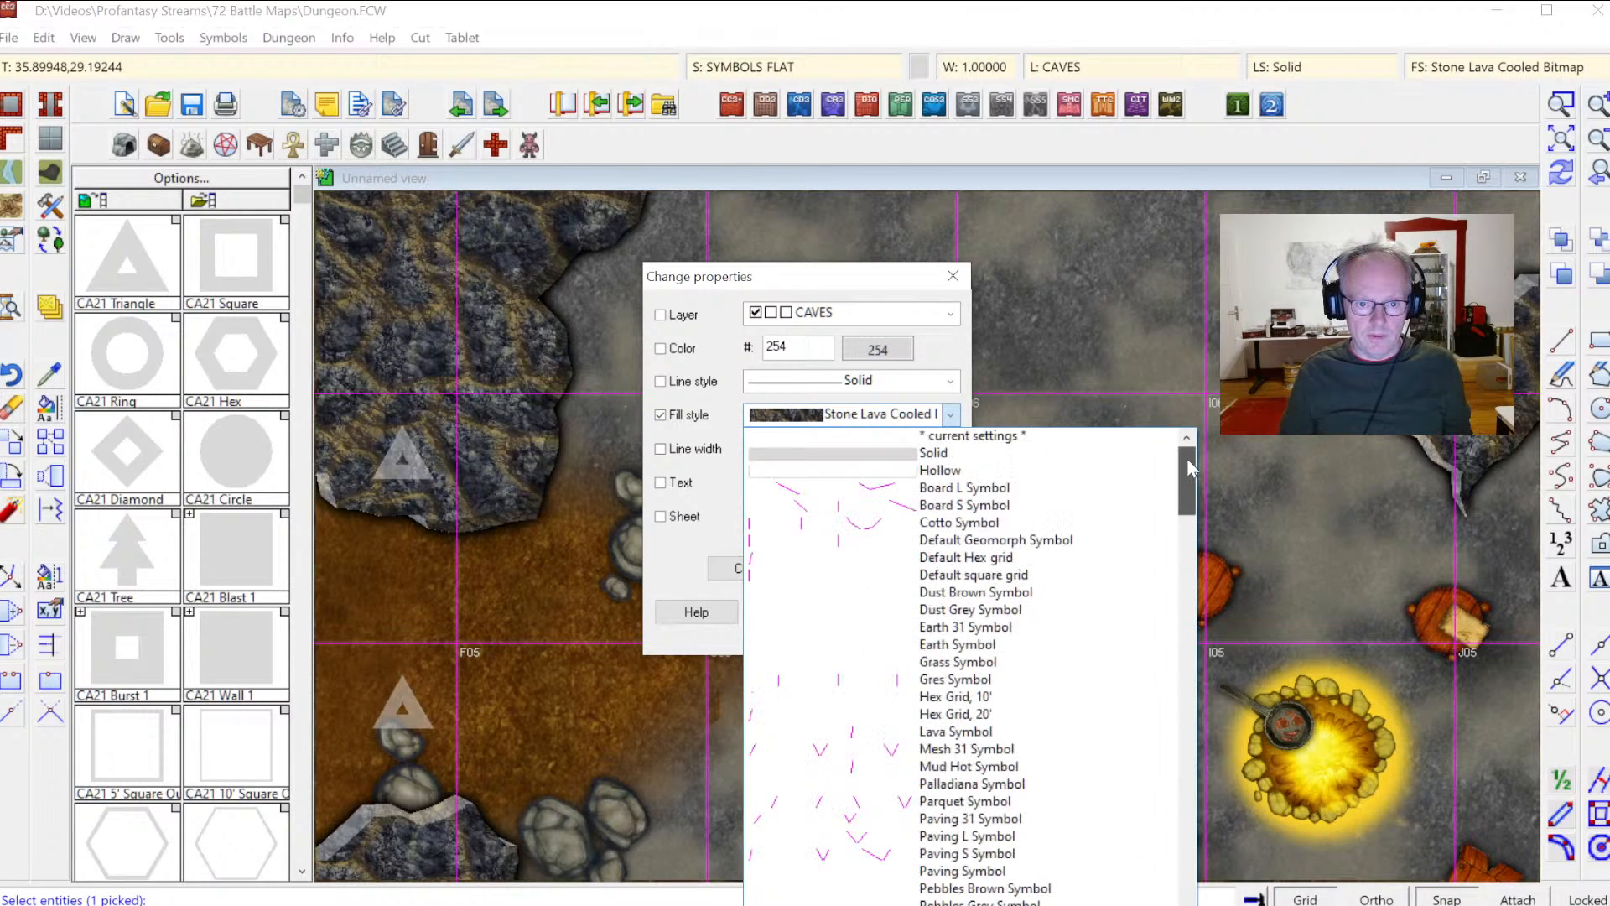
{"action": "left_click", "coordinate": [931, 454]}
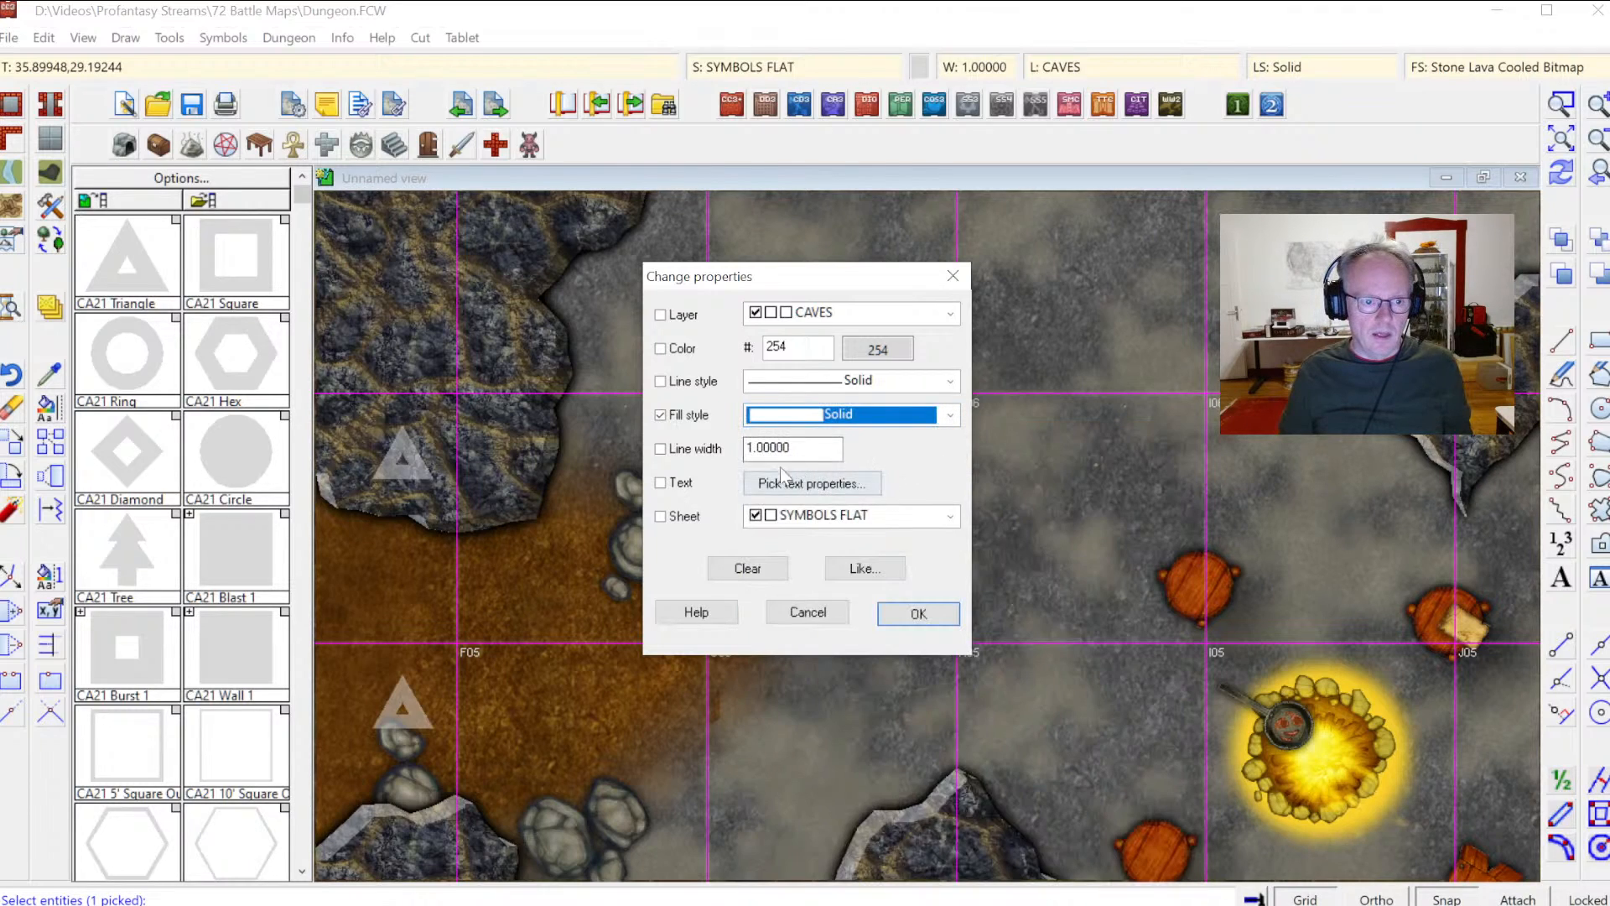
{"action": "left_click", "coordinate": [687, 452]}
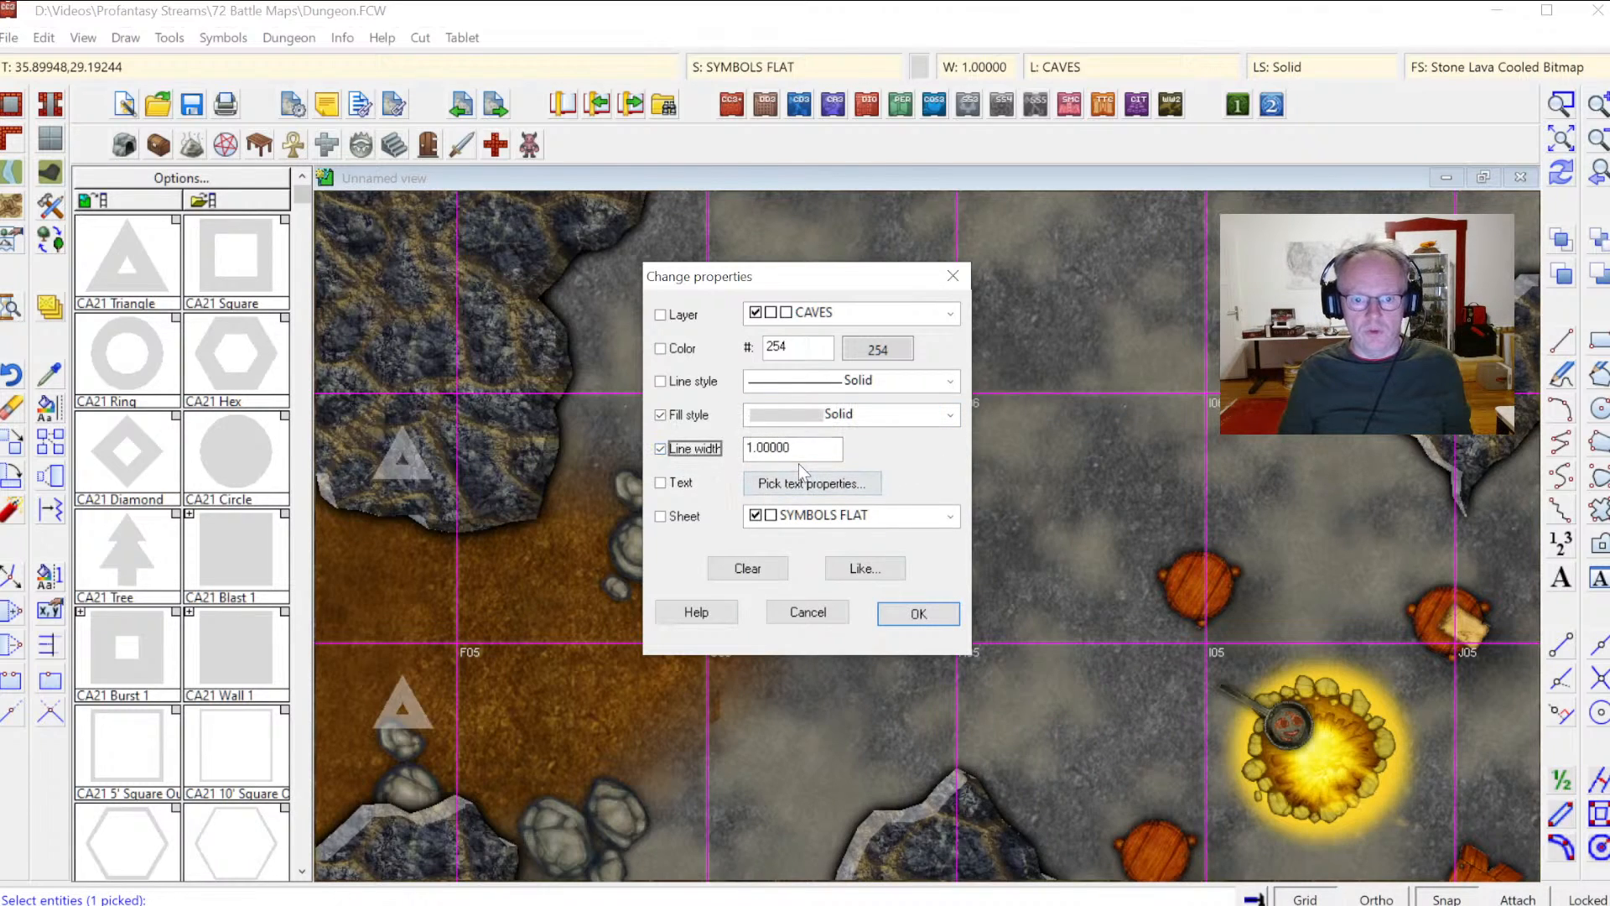
{"action": "key", "text": "Tab"}
{"action": "type", "text": ".05"}
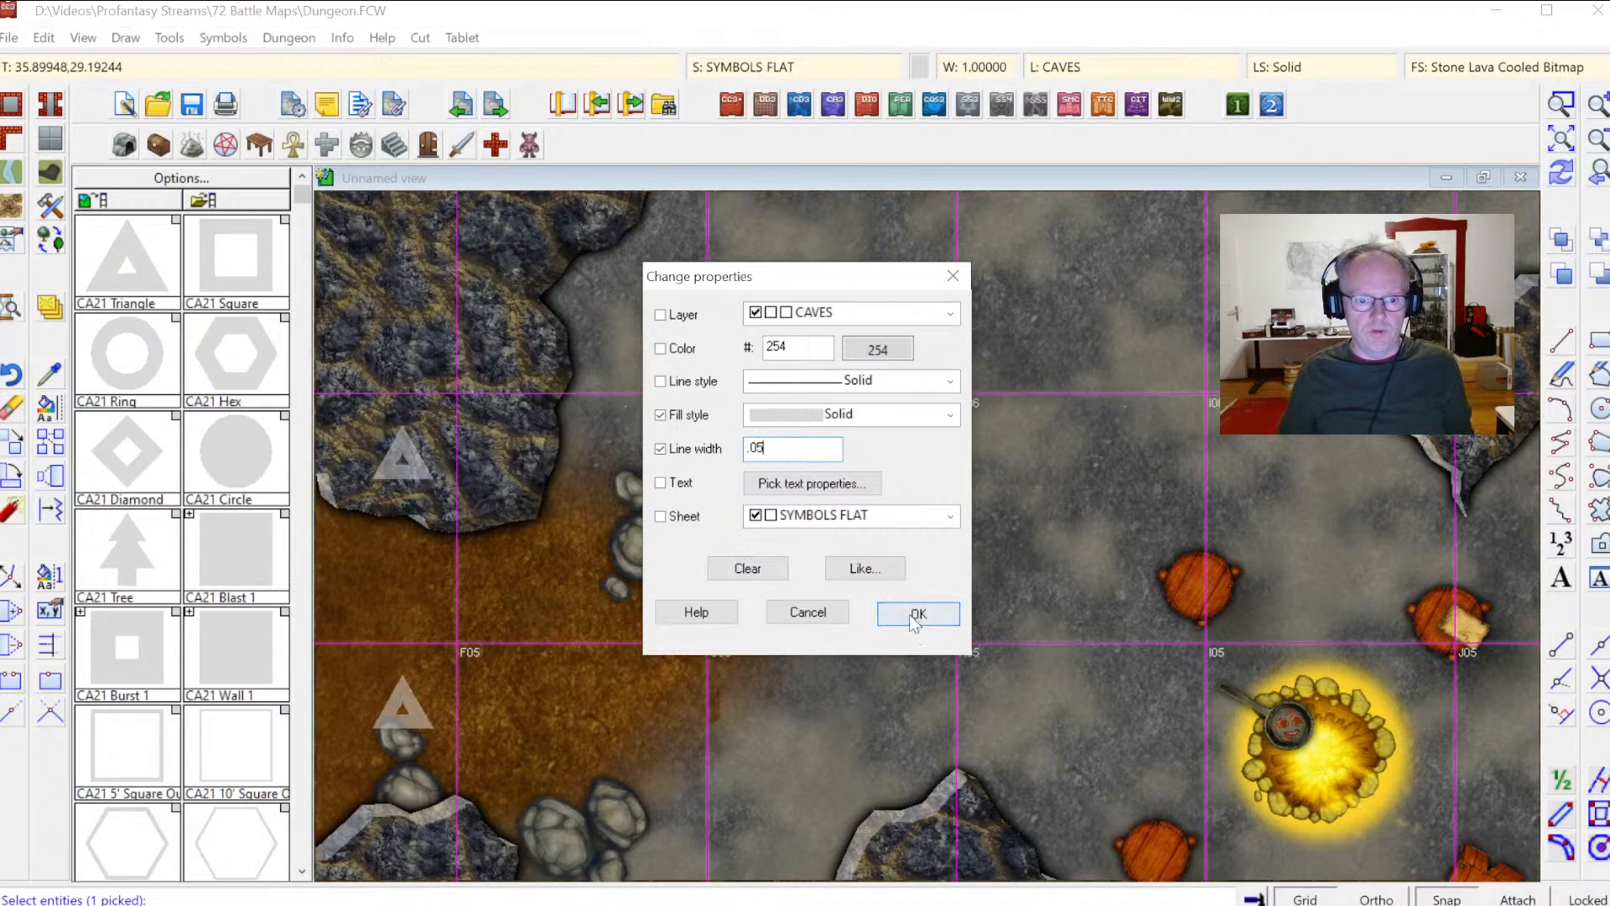
{"action": "left_click", "coordinate": [918, 613]}
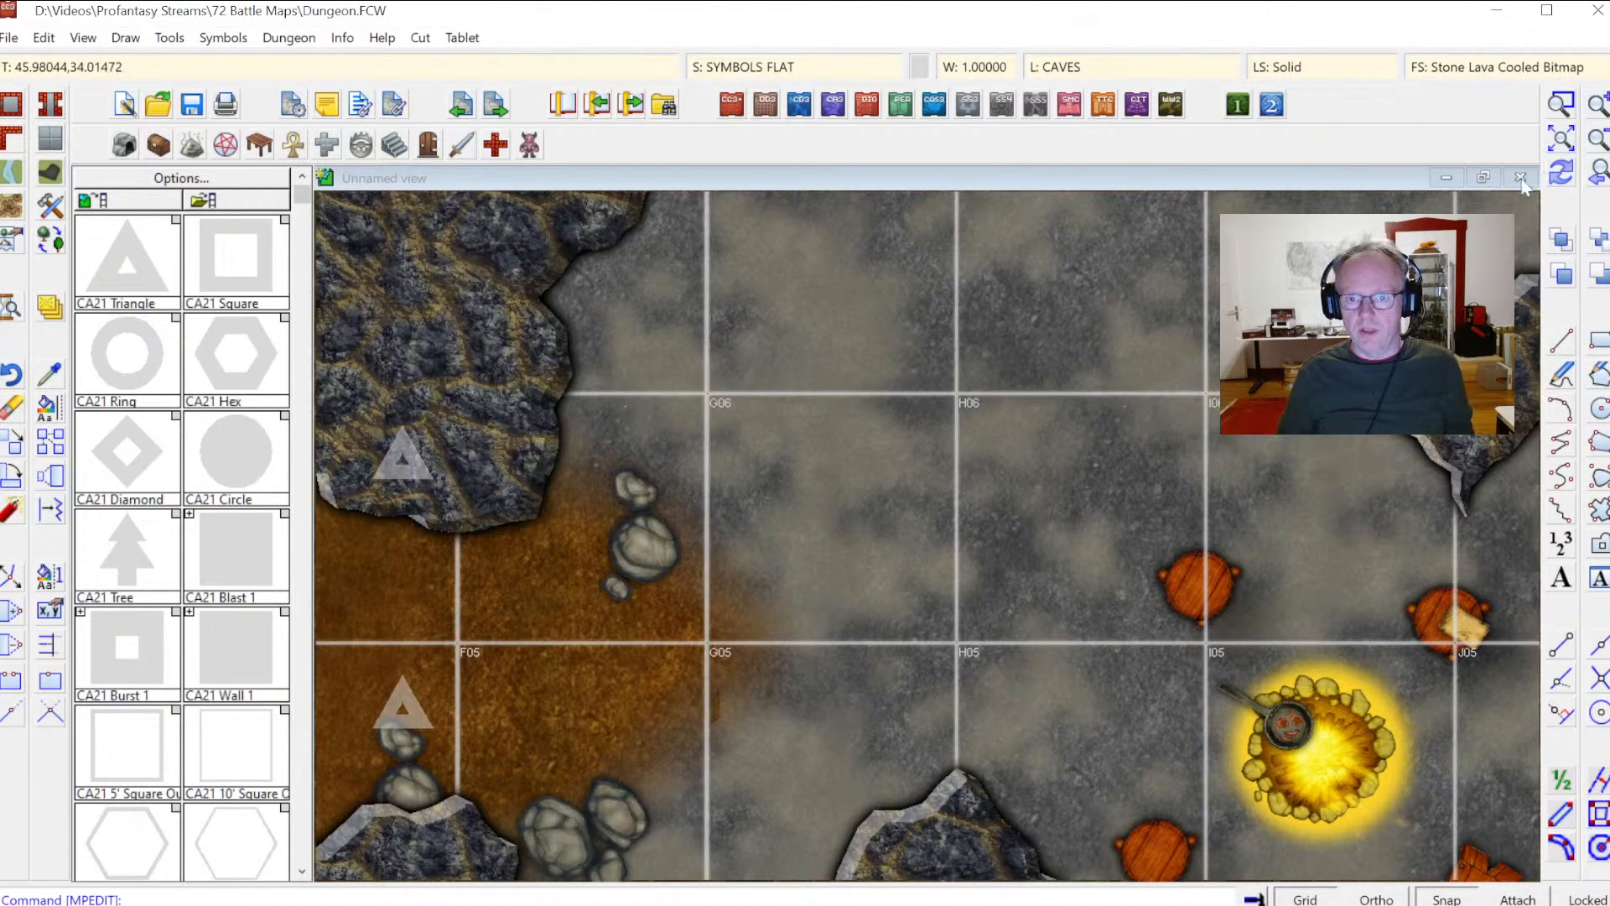
Step: Set the Transparency effect opacity on the GRID sheet to 25%
{"action": "left_click", "coordinate": [1560, 140]}
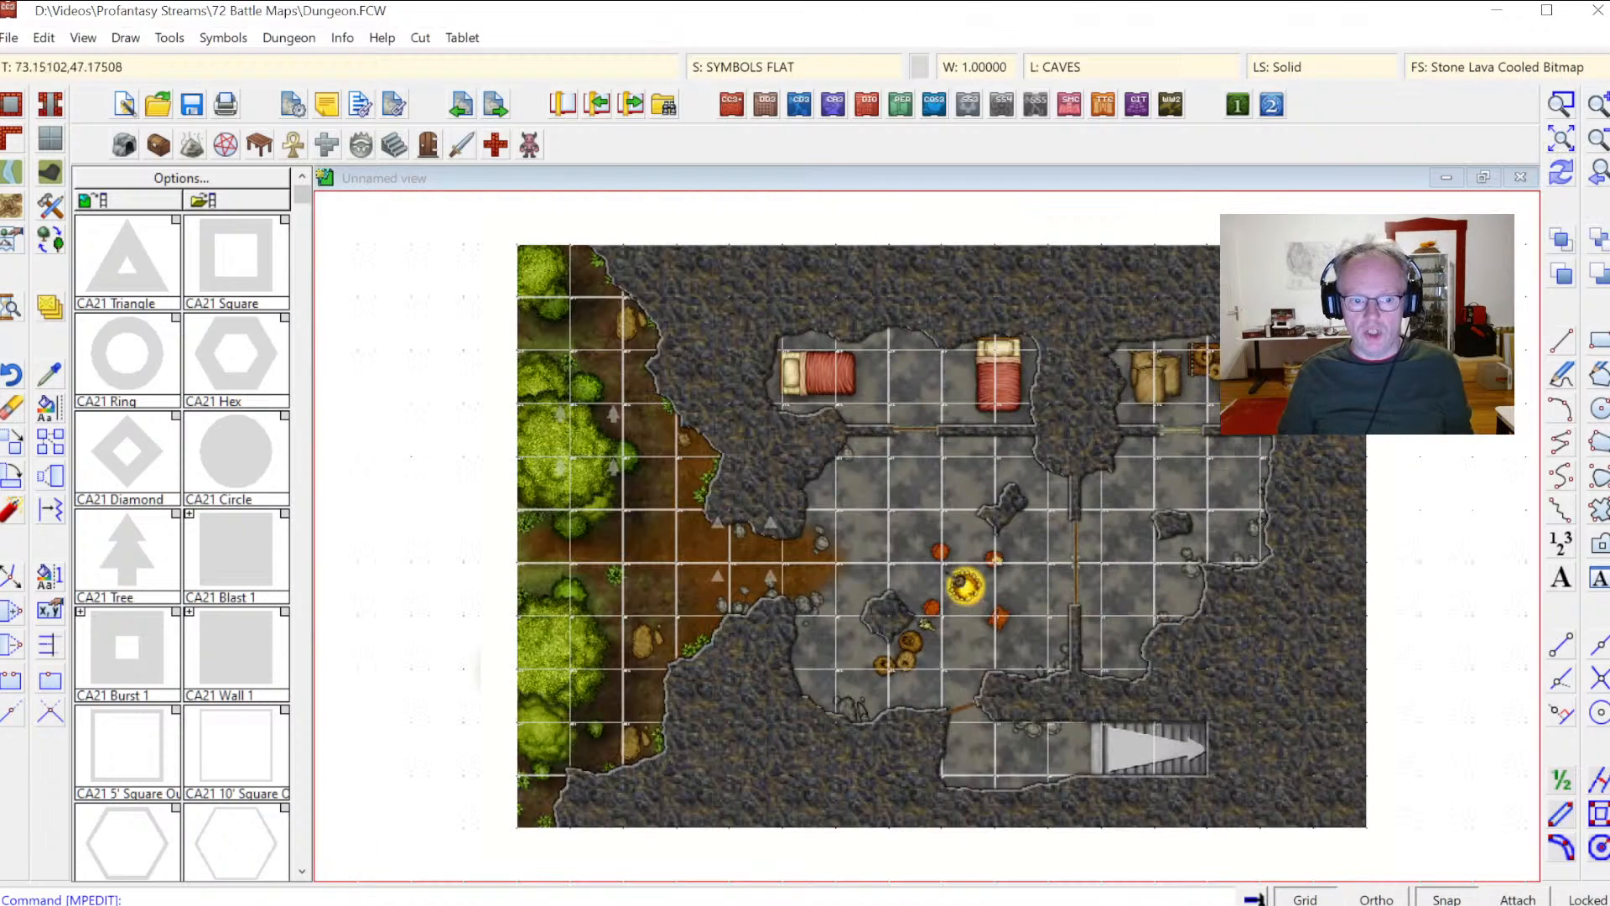
{"action": "left_click", "coordinate": [1560, 104]}
{"action": "left_click", "coordinate": [843, 473]}
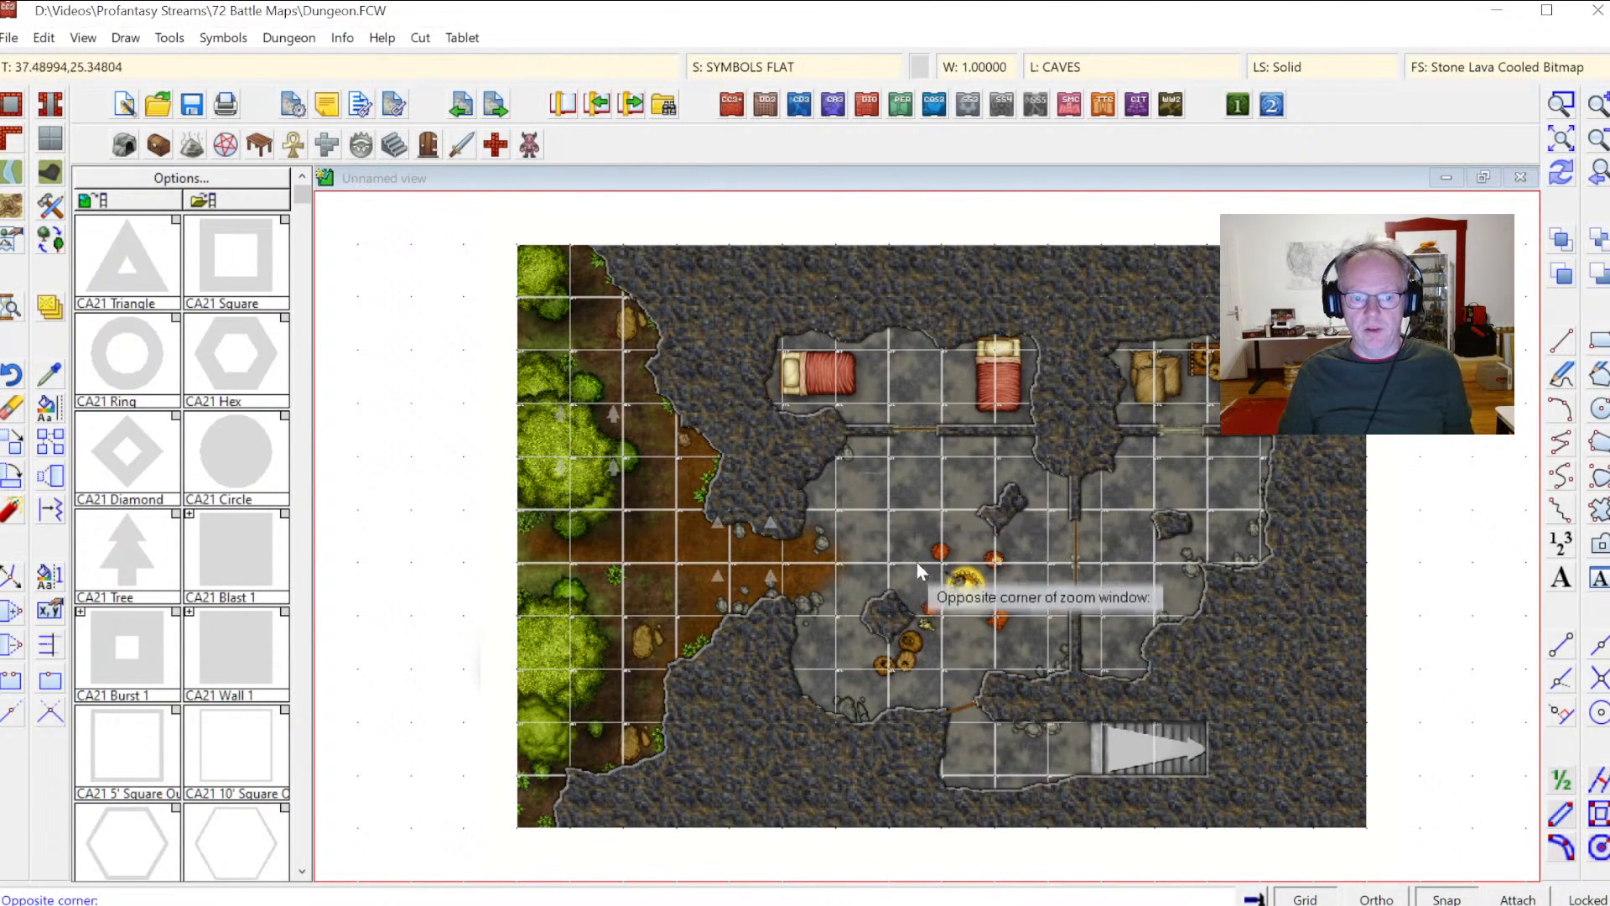
{"action": "left_click", "coordinate": [960, 591]}
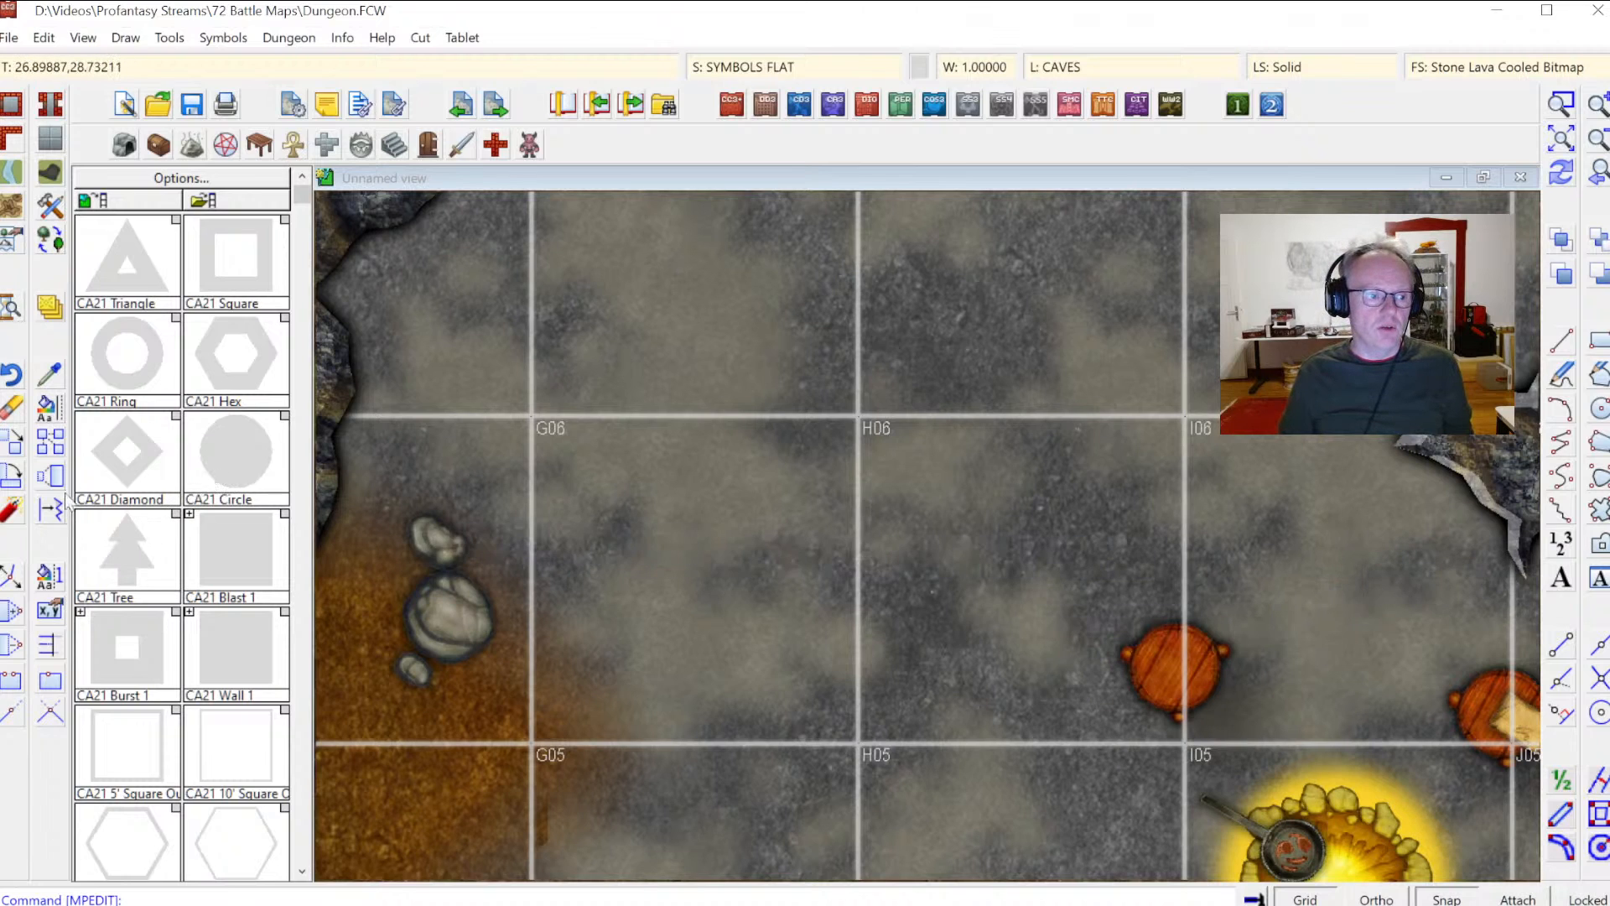
{"action": "left_click", "coordinate": [735, 70]}
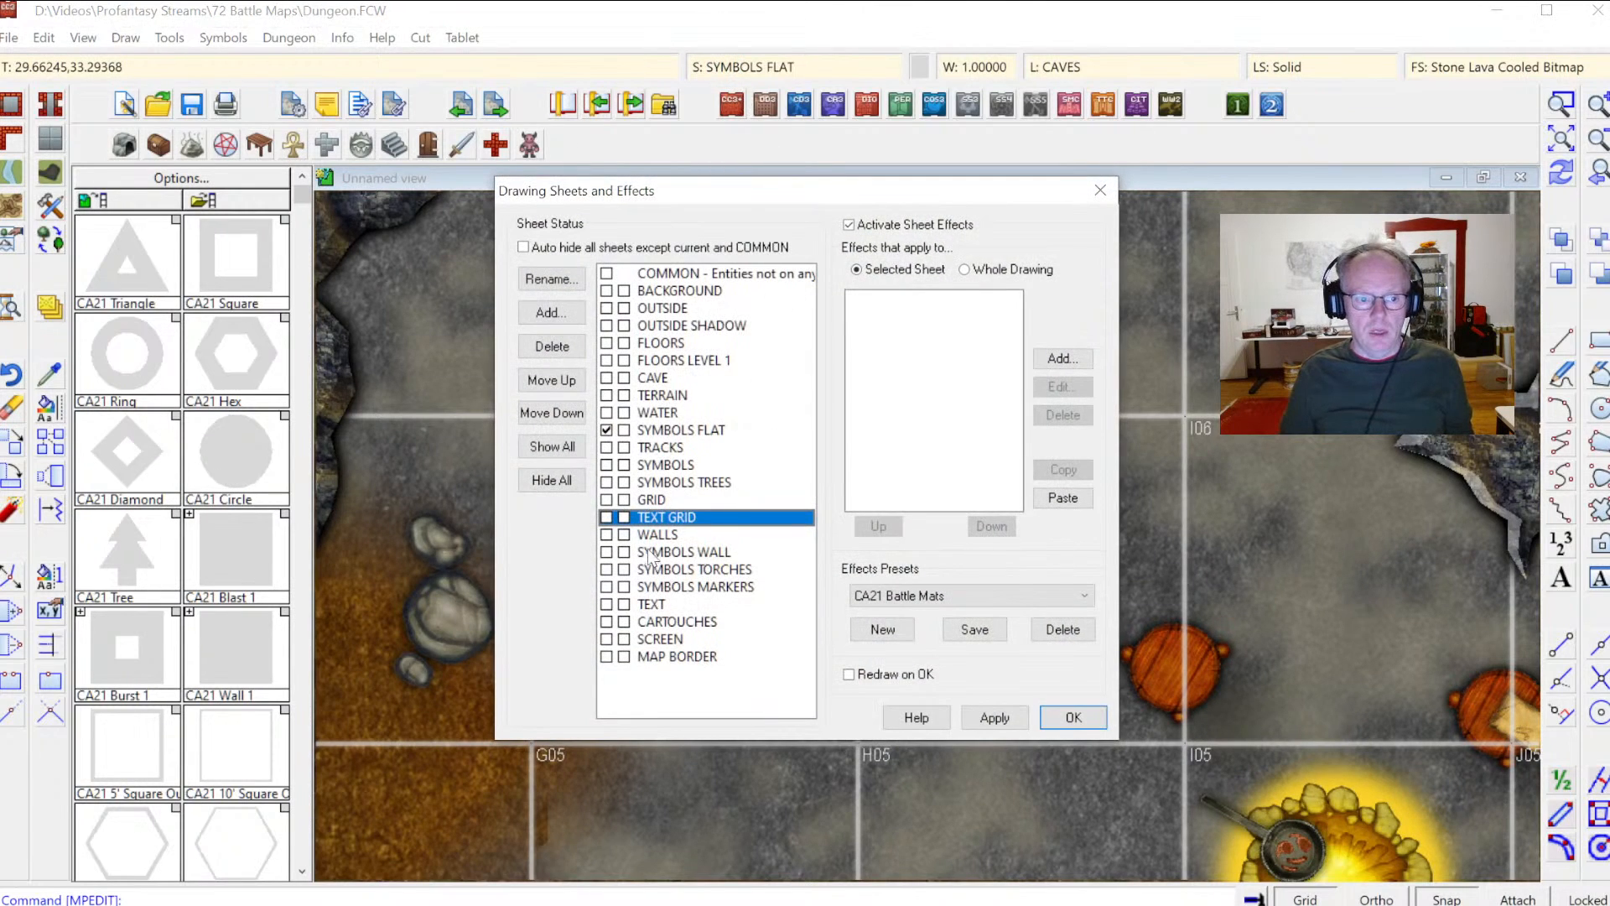
{"action": "left_click", "coordinate": [648, 500]}
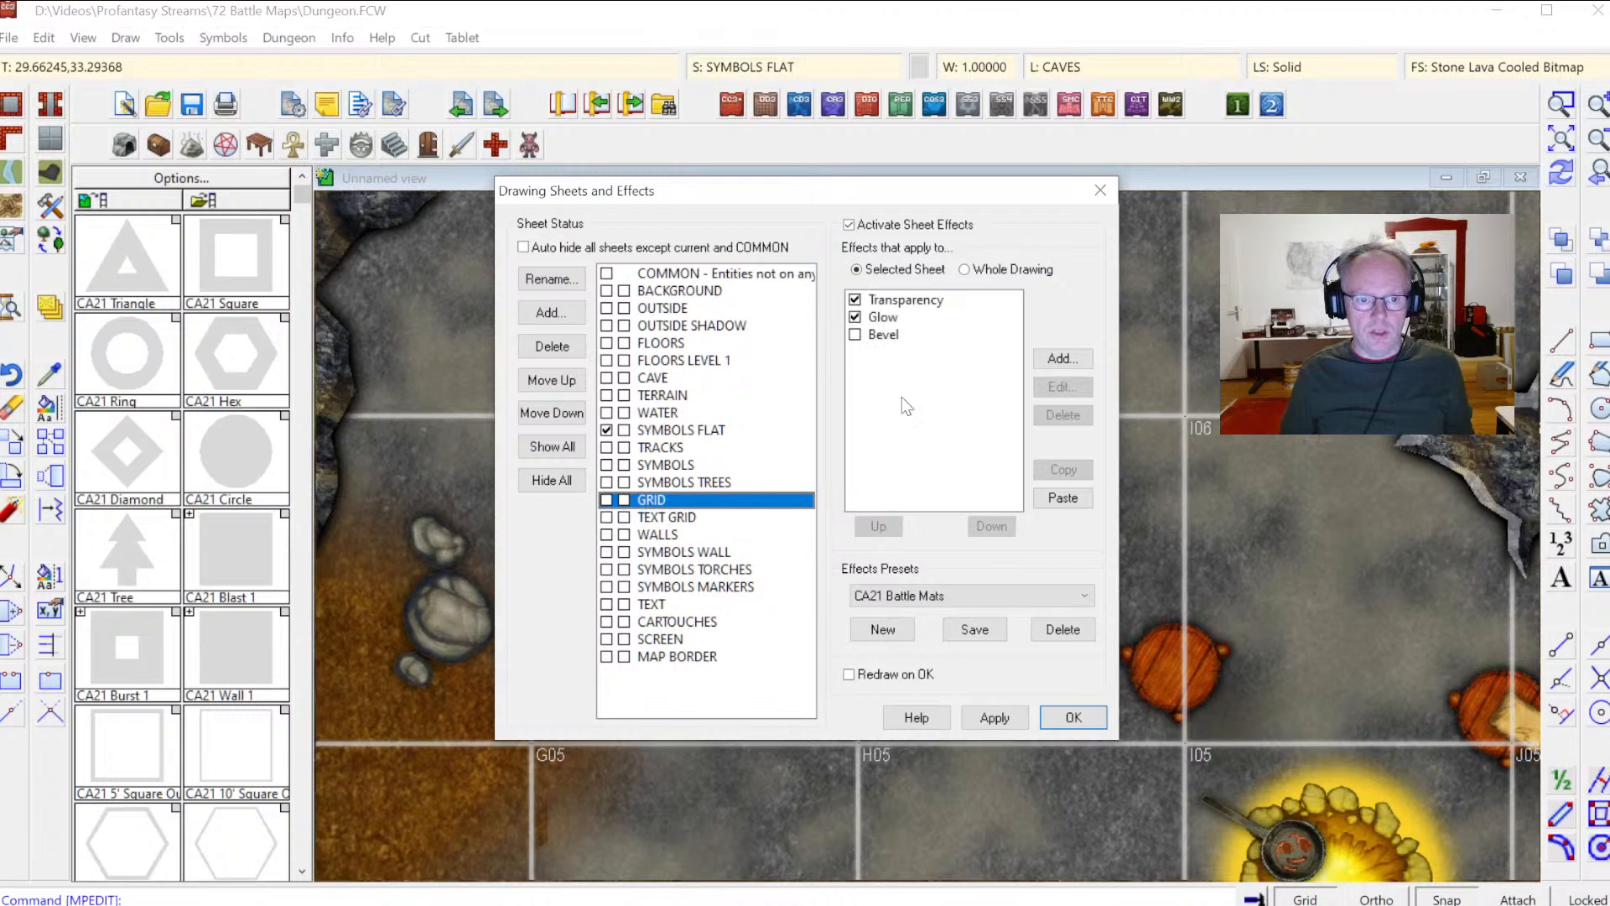
{"action": "left_click", "coordinate": [902, 301]}
{"action": "left_click", "coordinate": [1062, 387]}
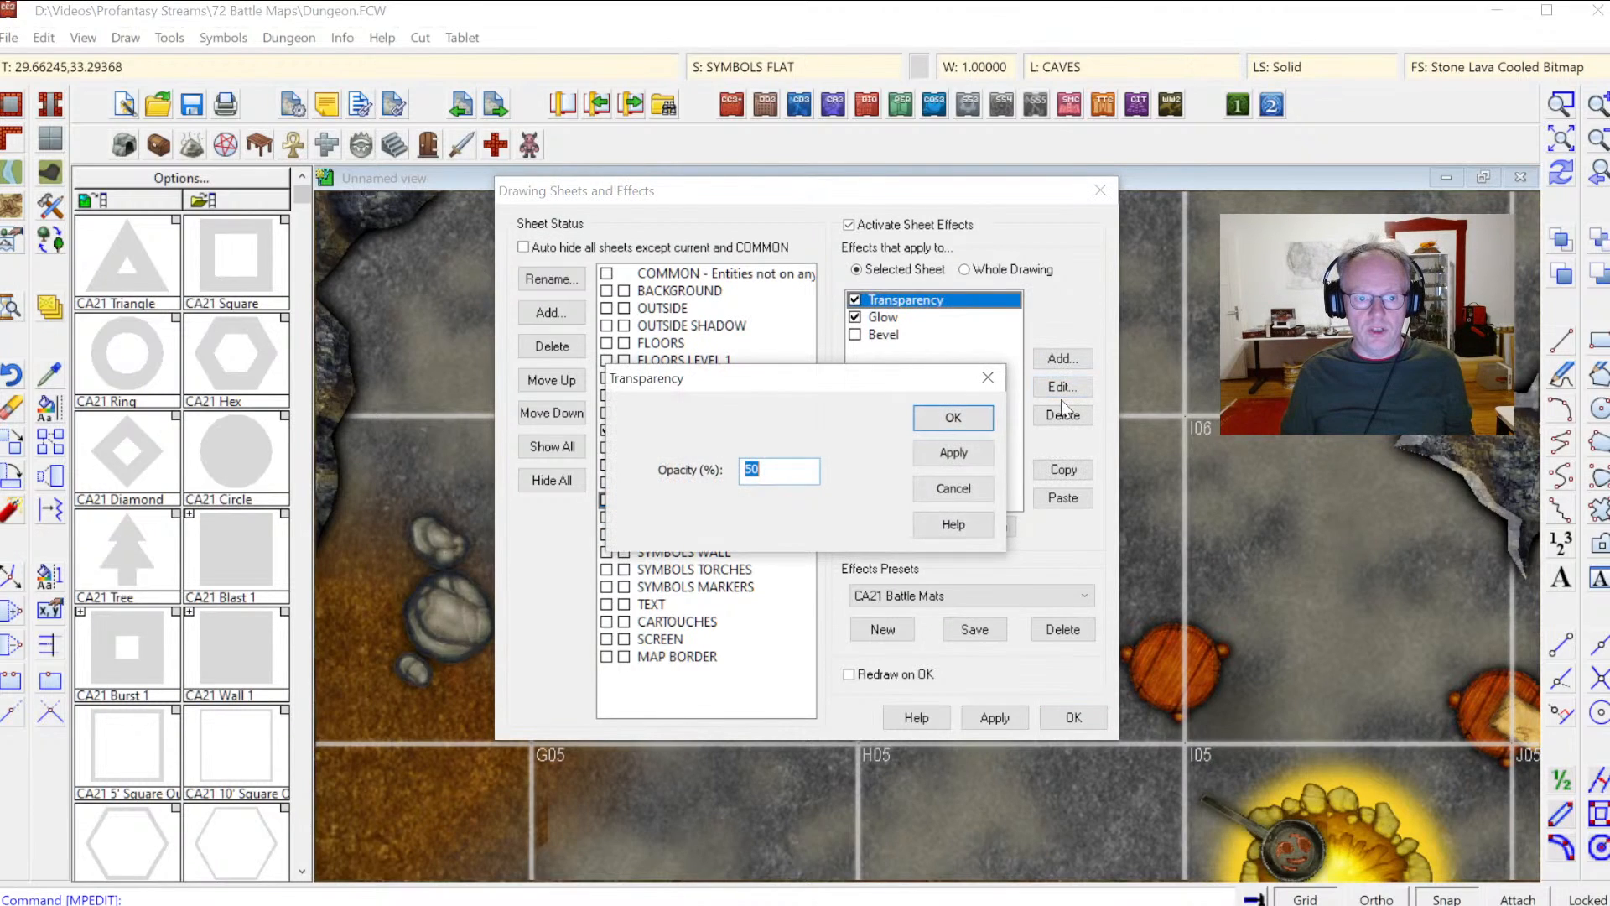
{"action": "type", "text": "2"}
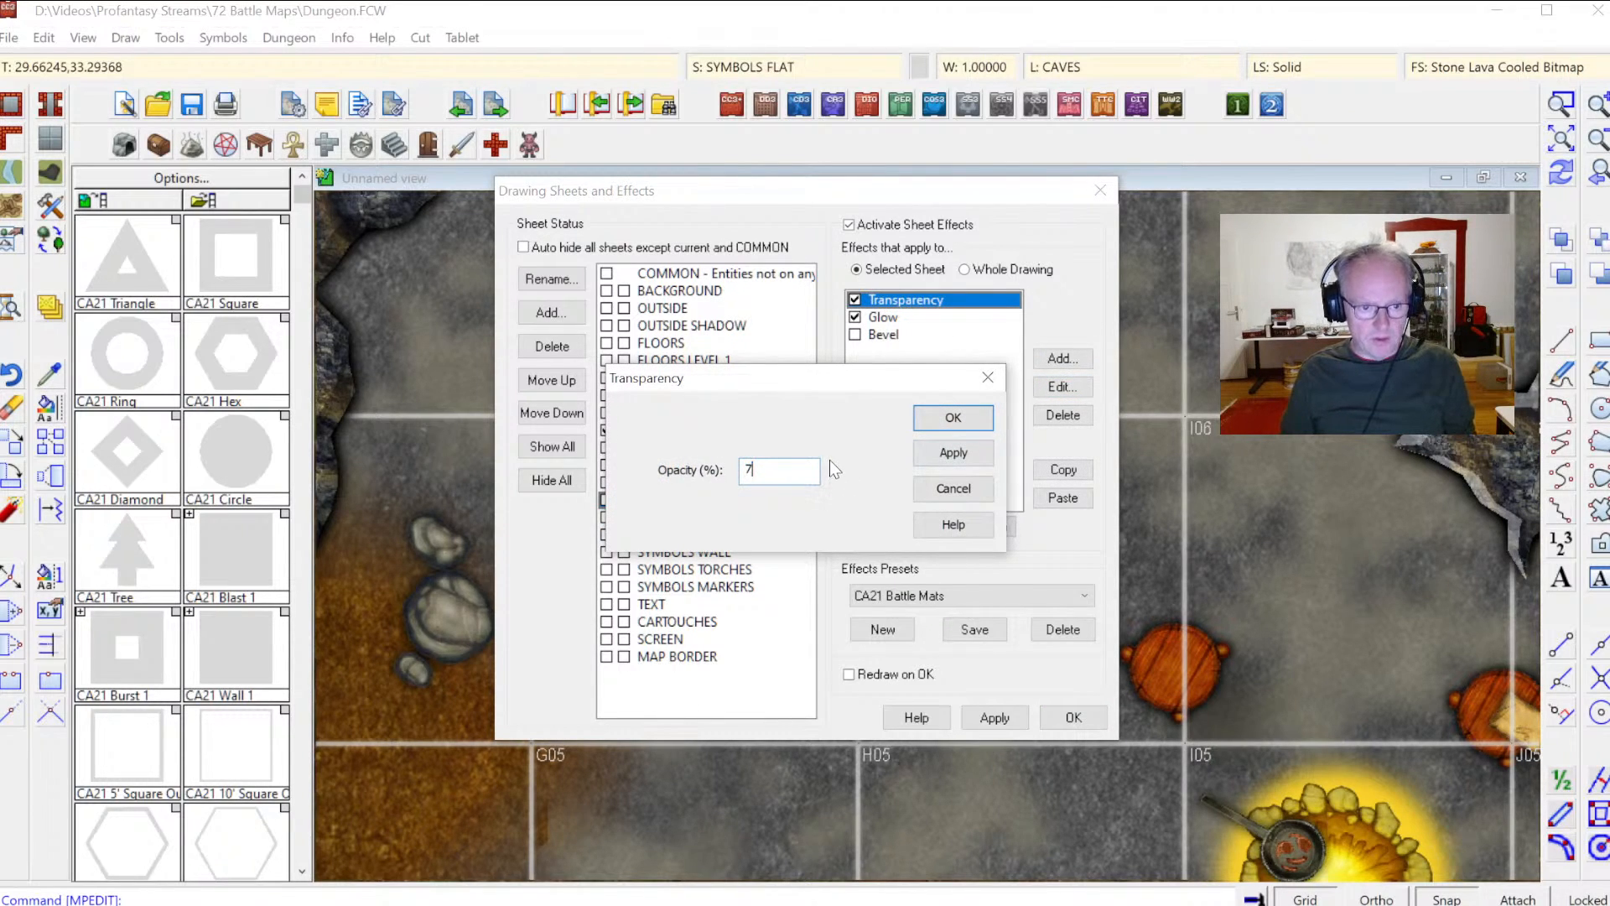
{"action": "key", "text": "BackSpace"}
{"action": "type", "text": "25"}
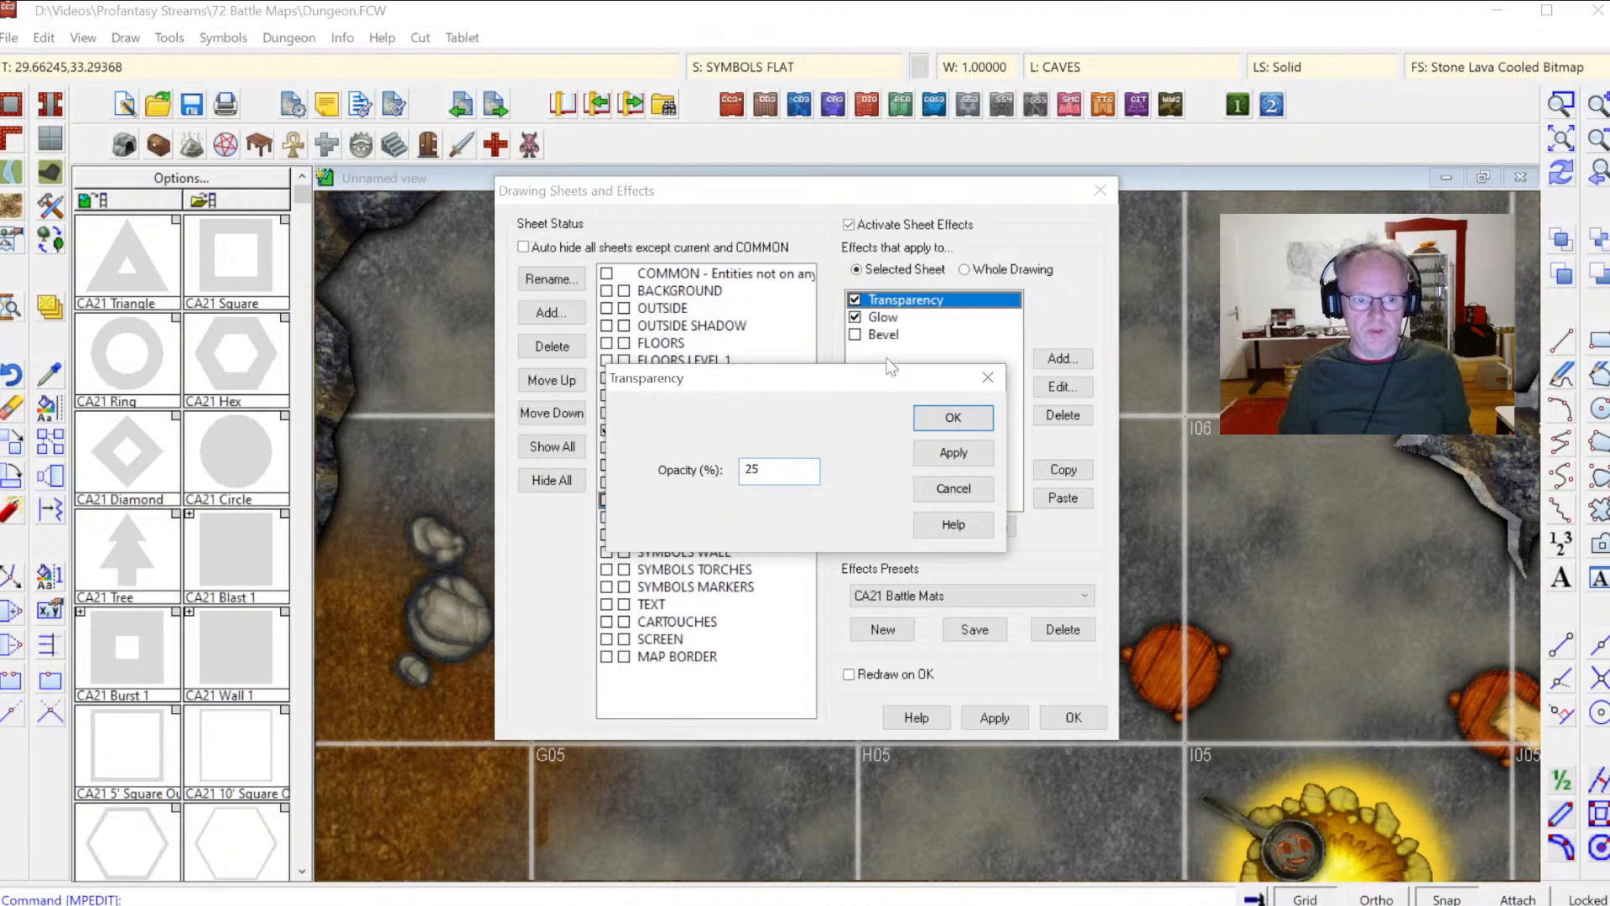
{"action": "left_click", "coordinate": [953, 418]}
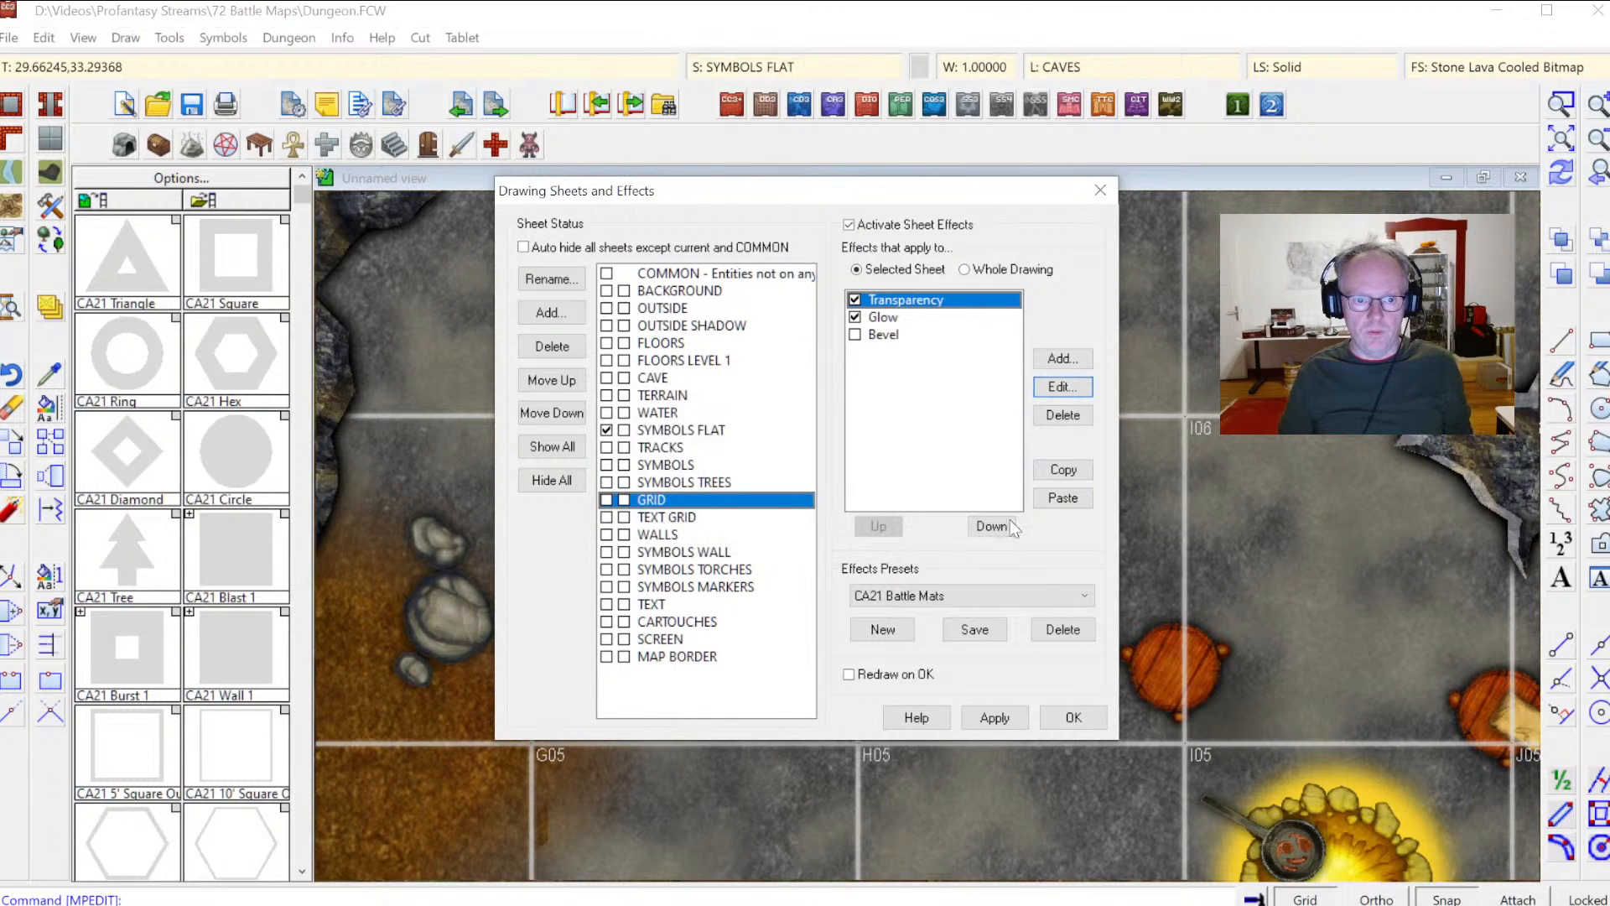
{"action": "left_click", "coordinate": [1067, 717]}
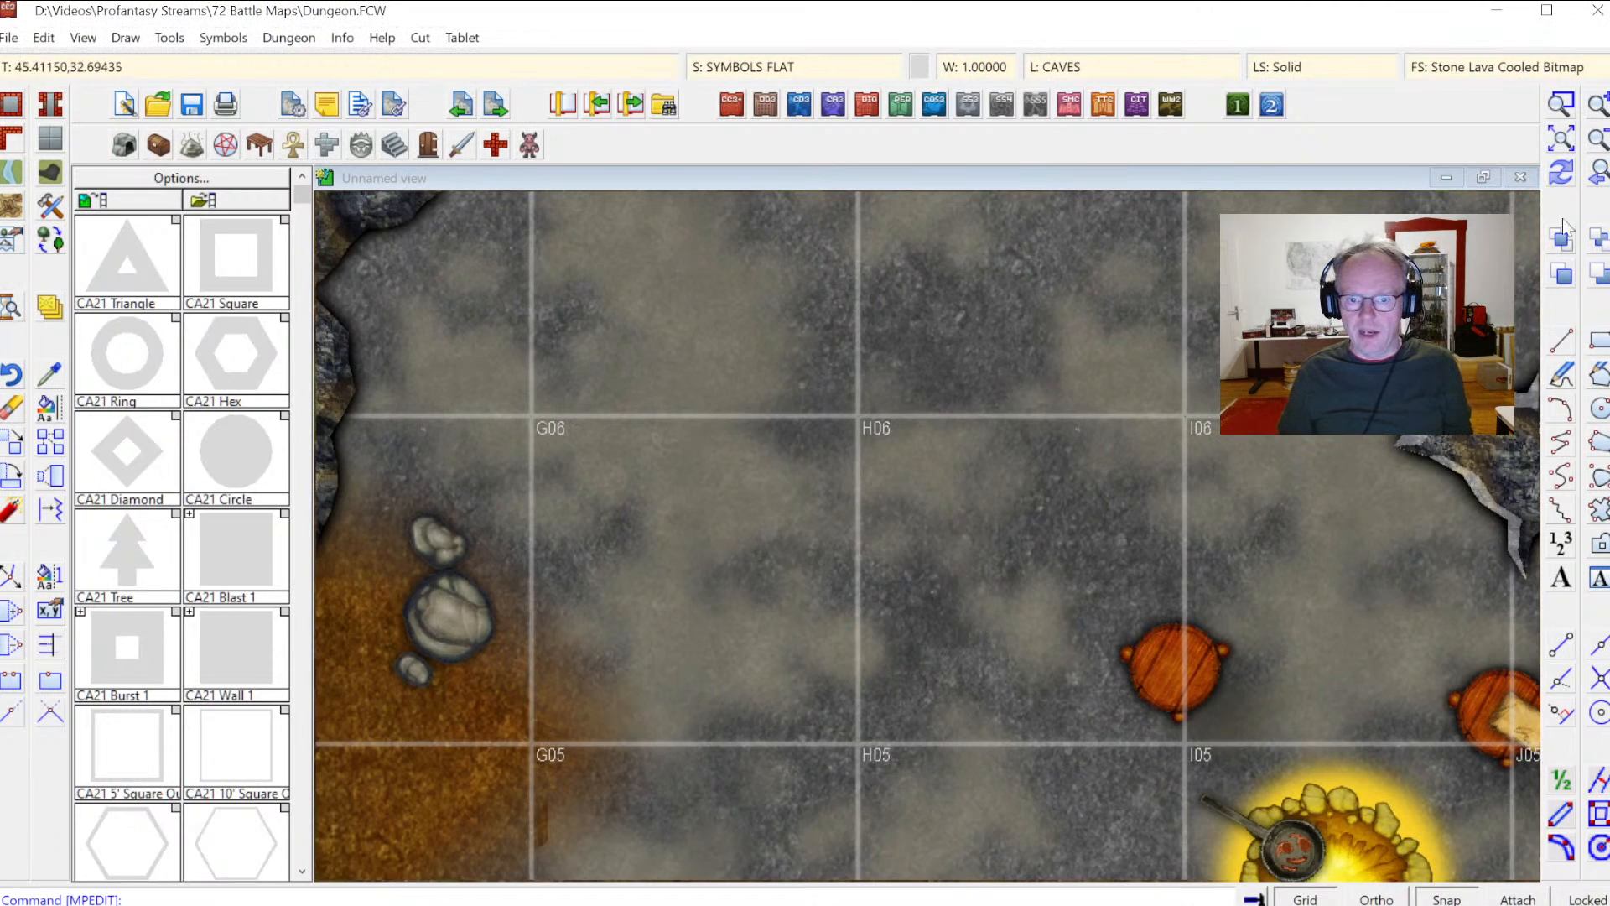
{"action": "left_click", "coordinate": [1562, 140]}
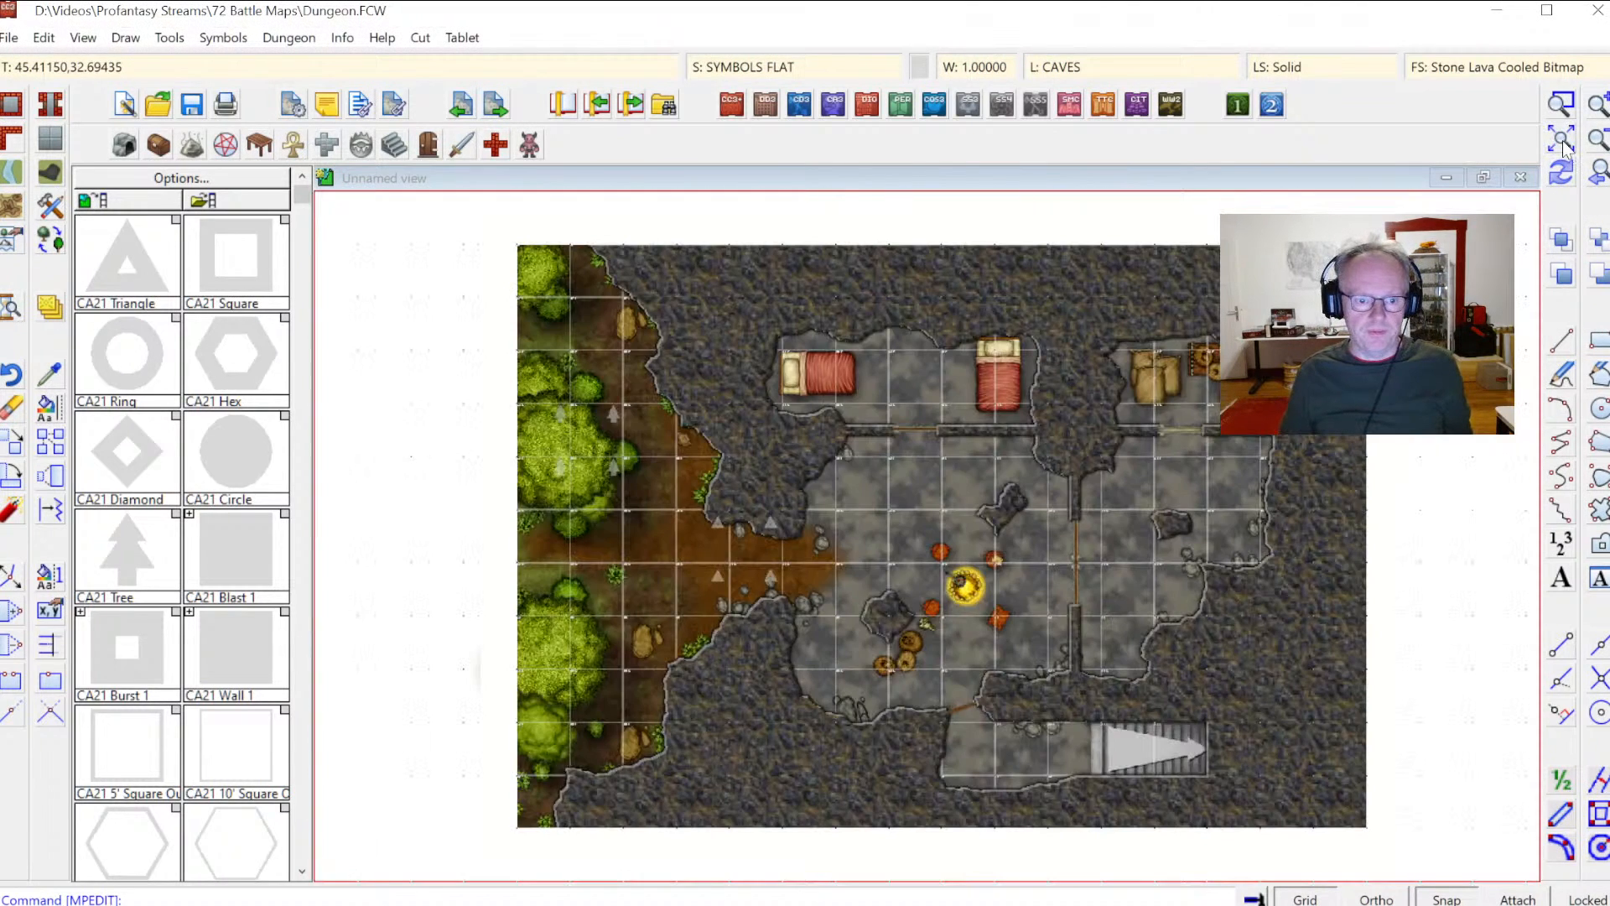